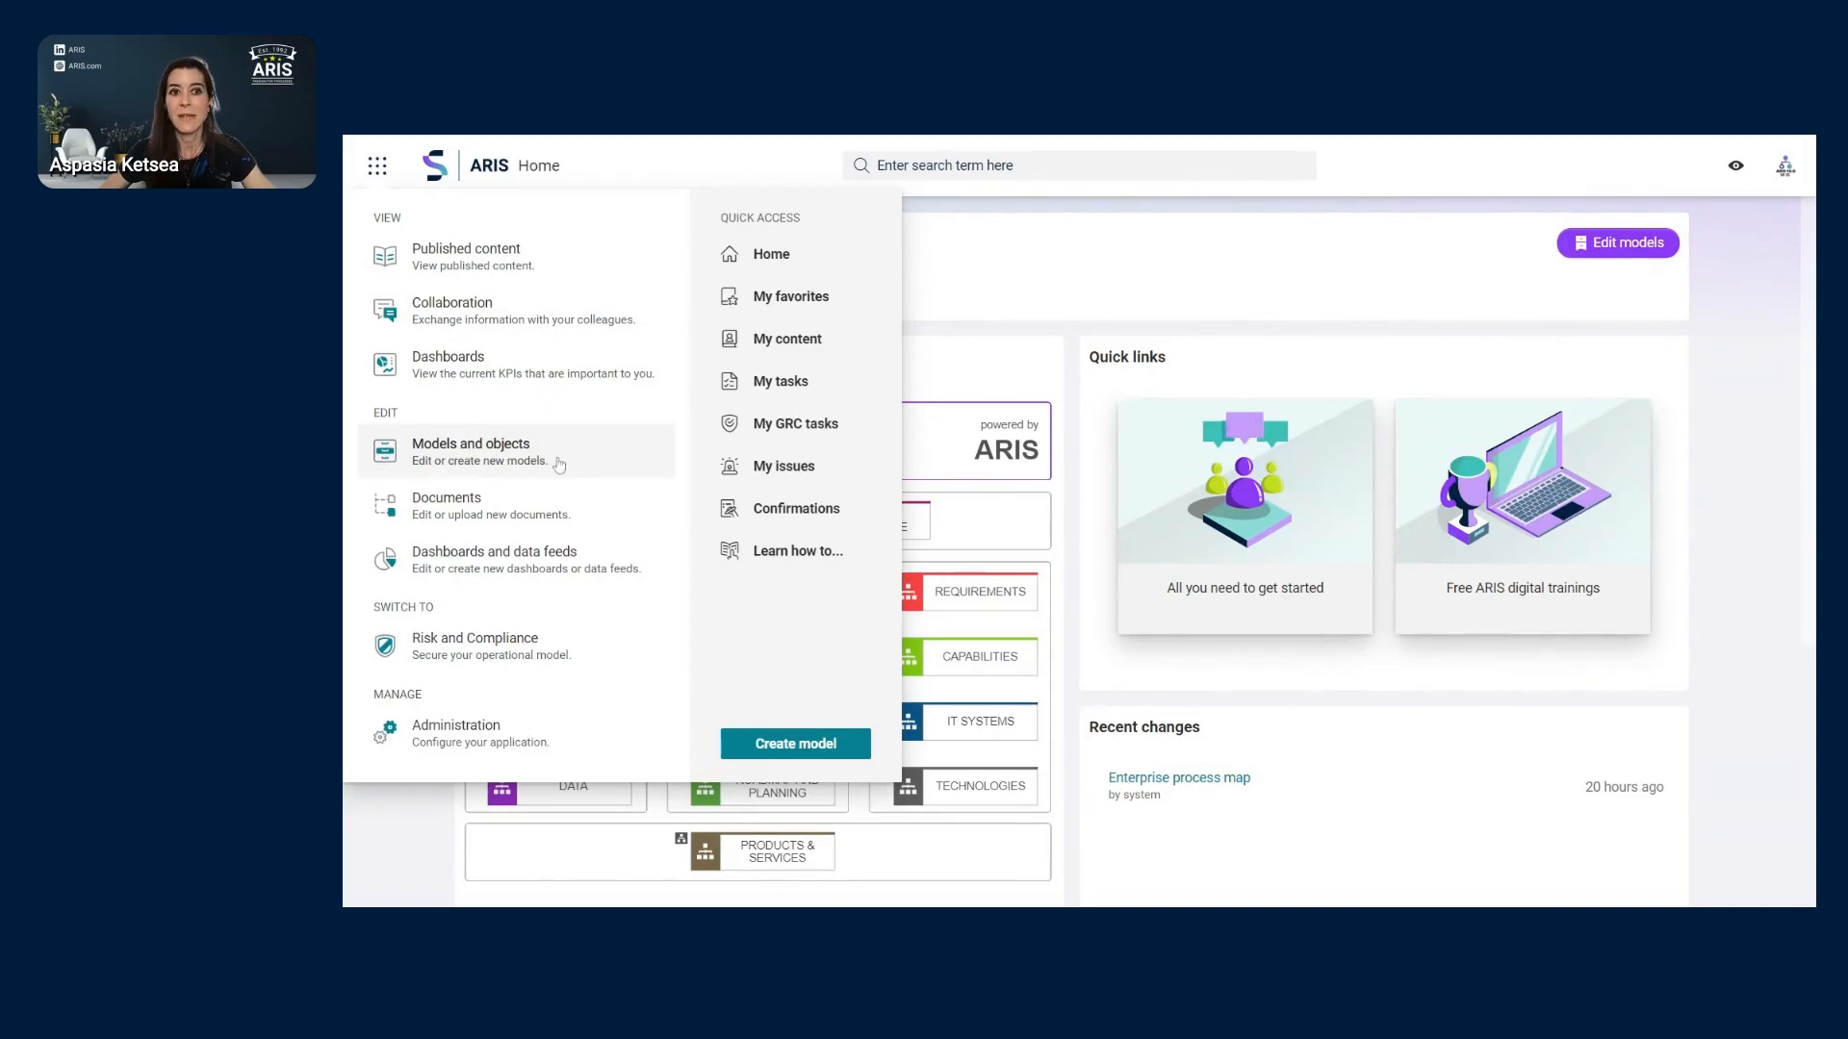
- Open Models and objects, then collapse the United Motor Group_test database tree
click(559, 465)
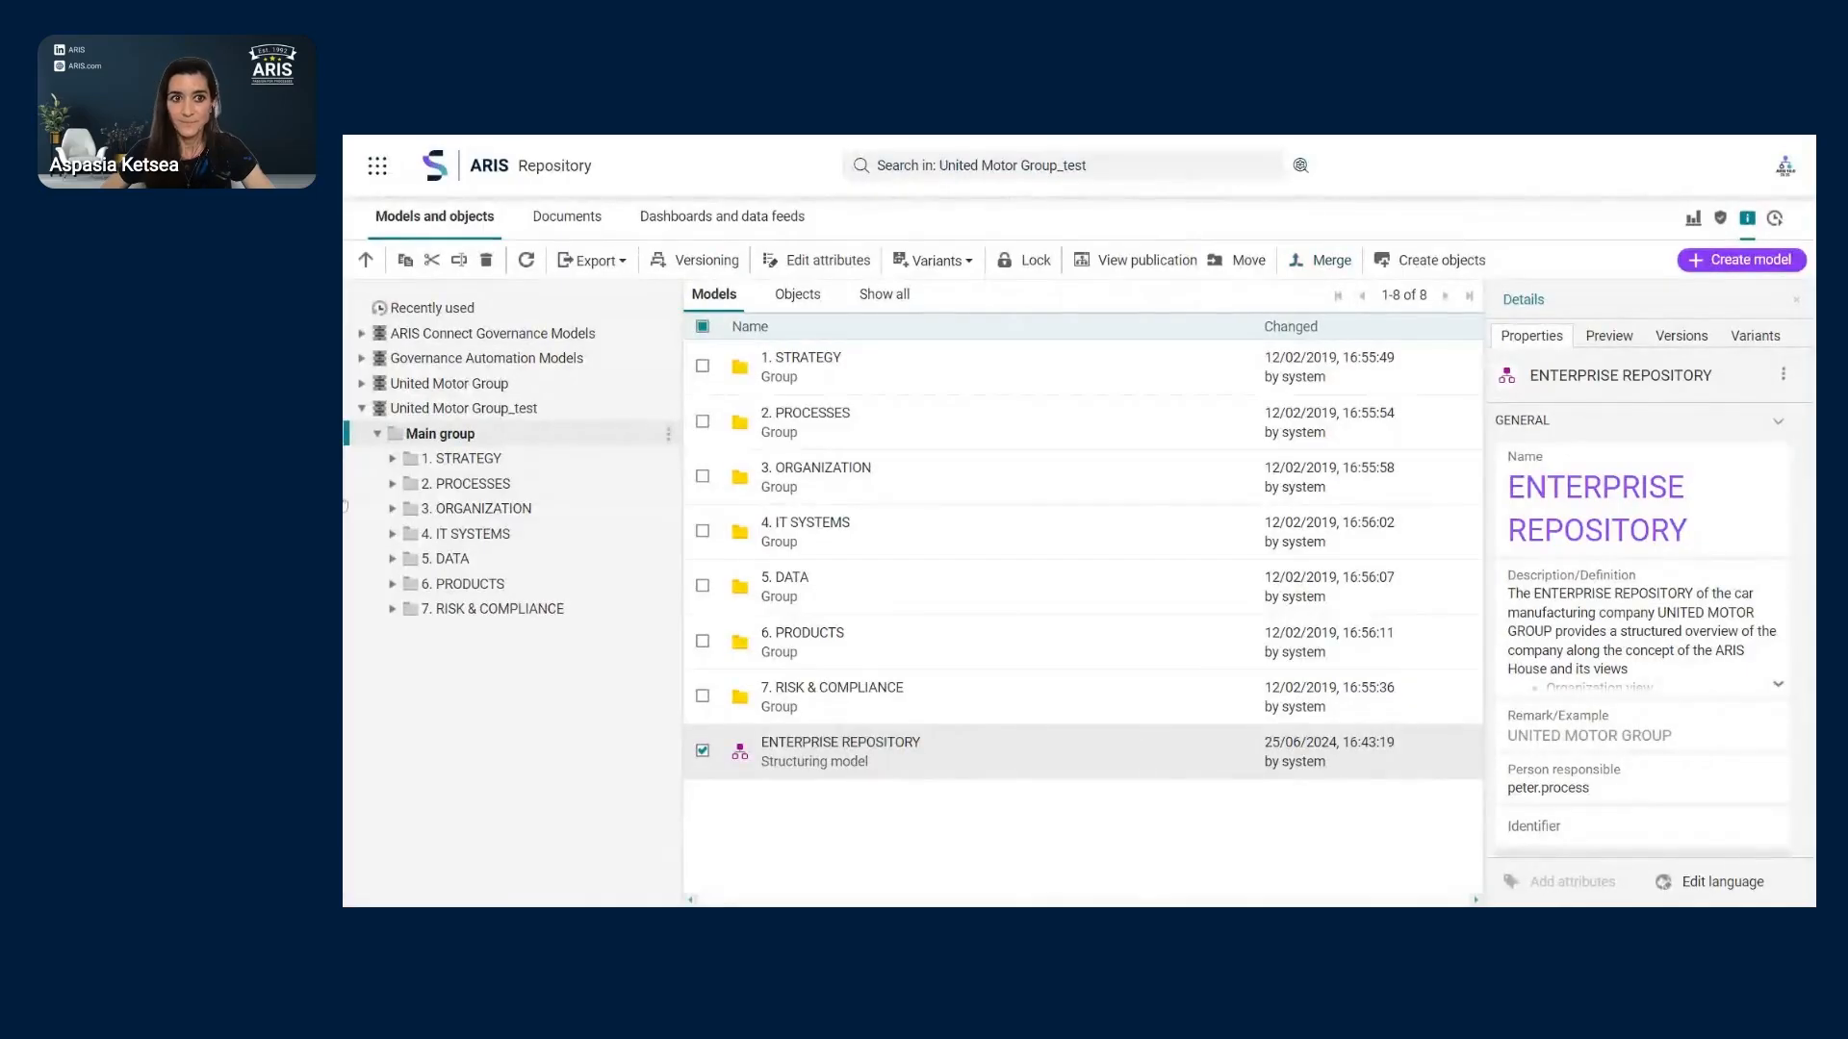
click(363, 409)
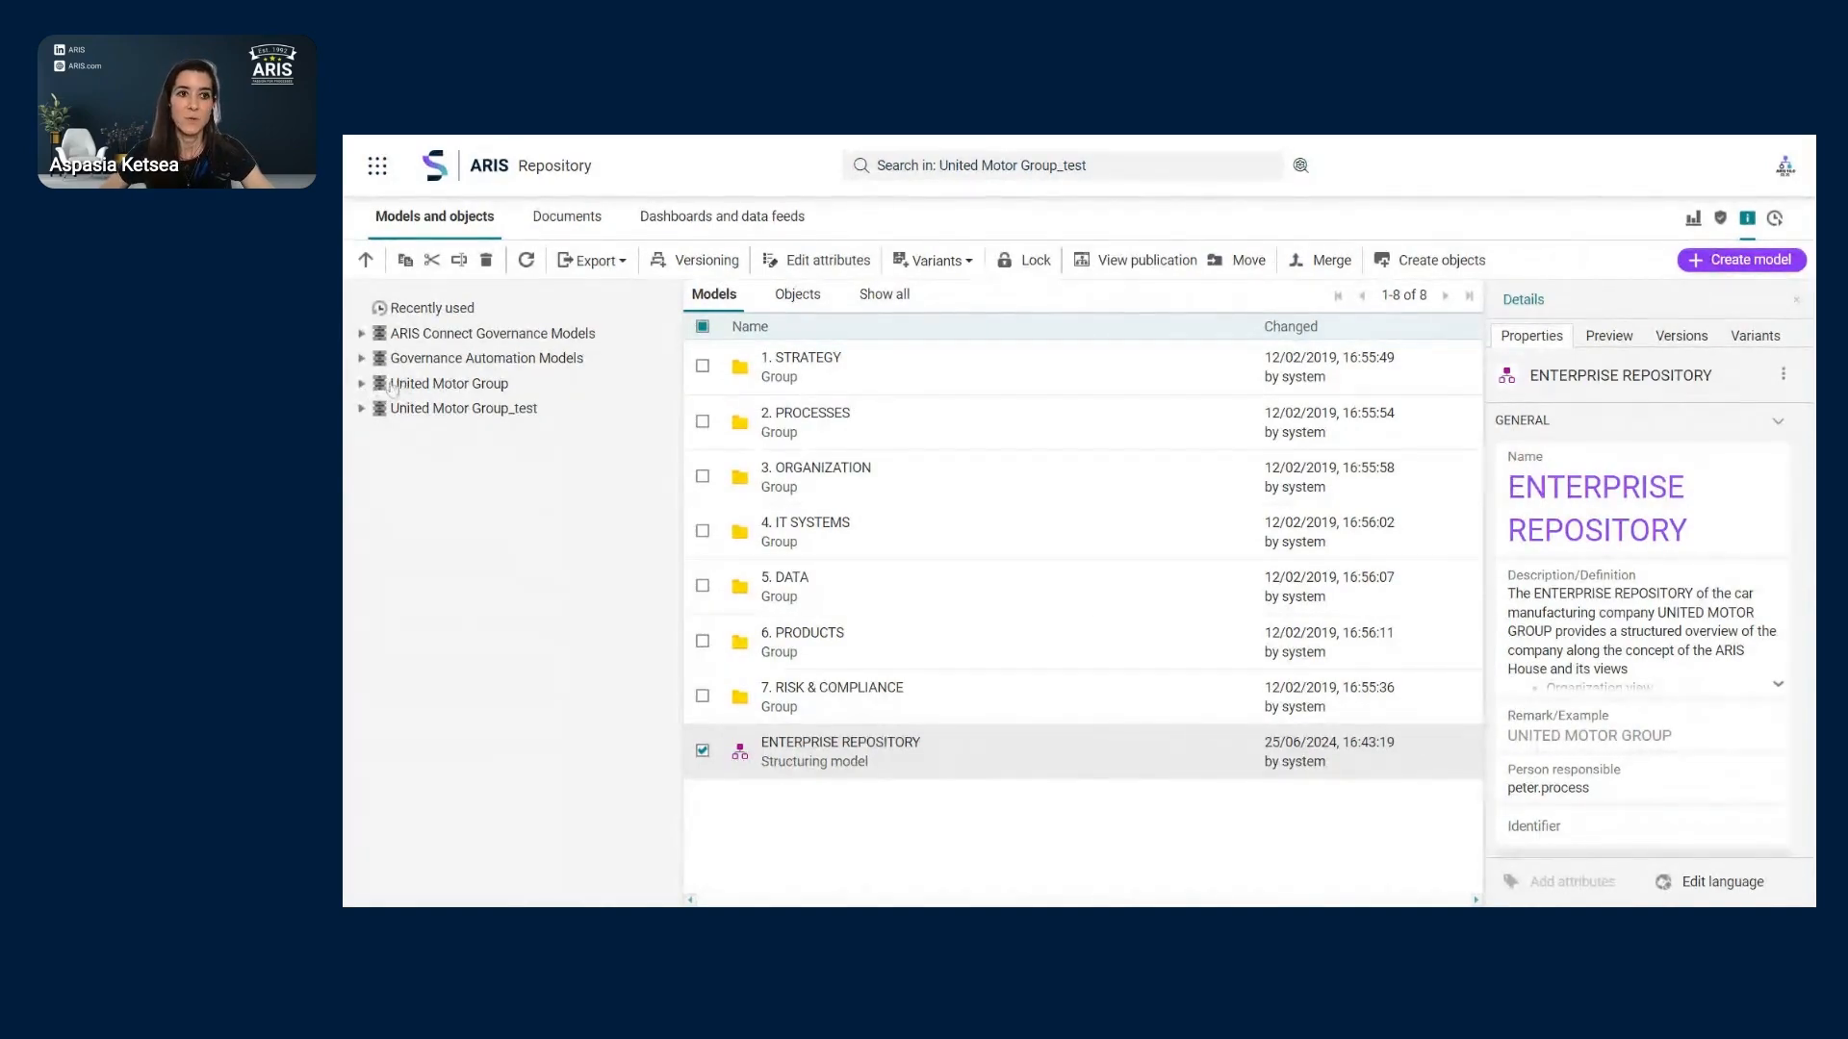
- Review the database filter options for United Motor Group, then cancel without changes
click(501, 385)
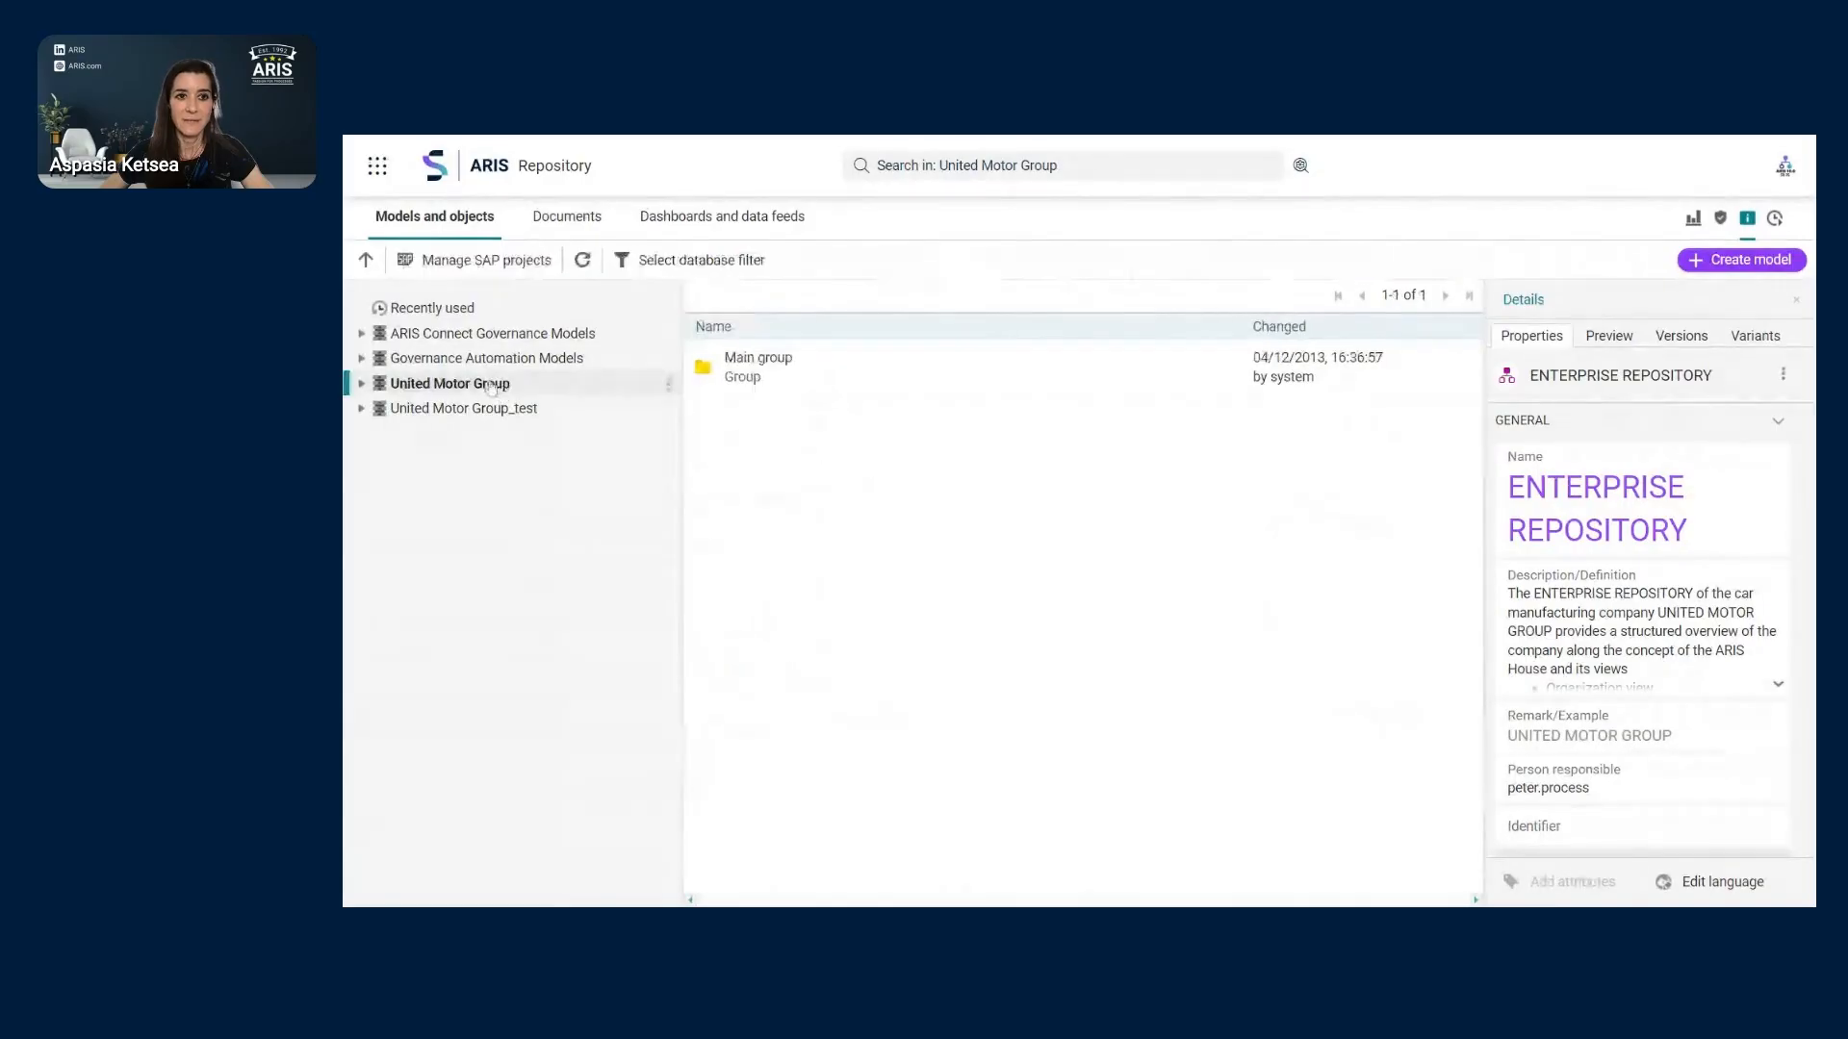
right_click(669, 394)
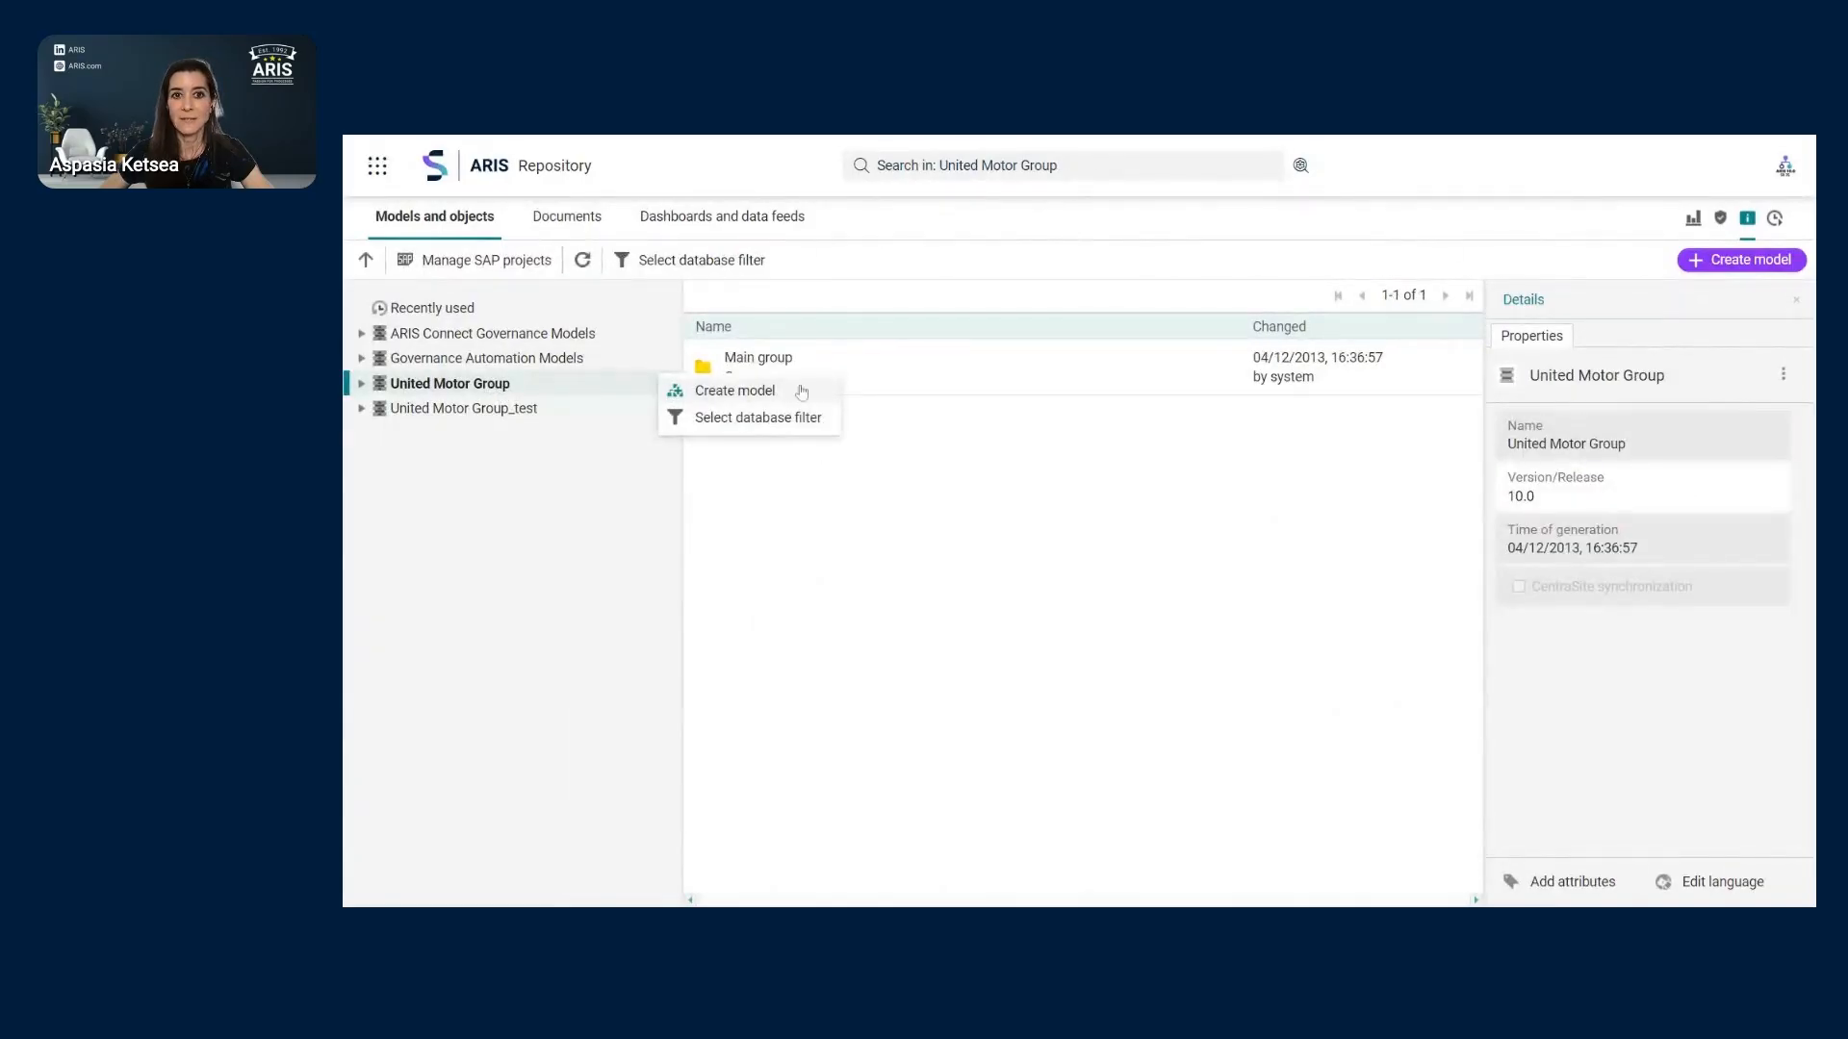
click(798, 430)
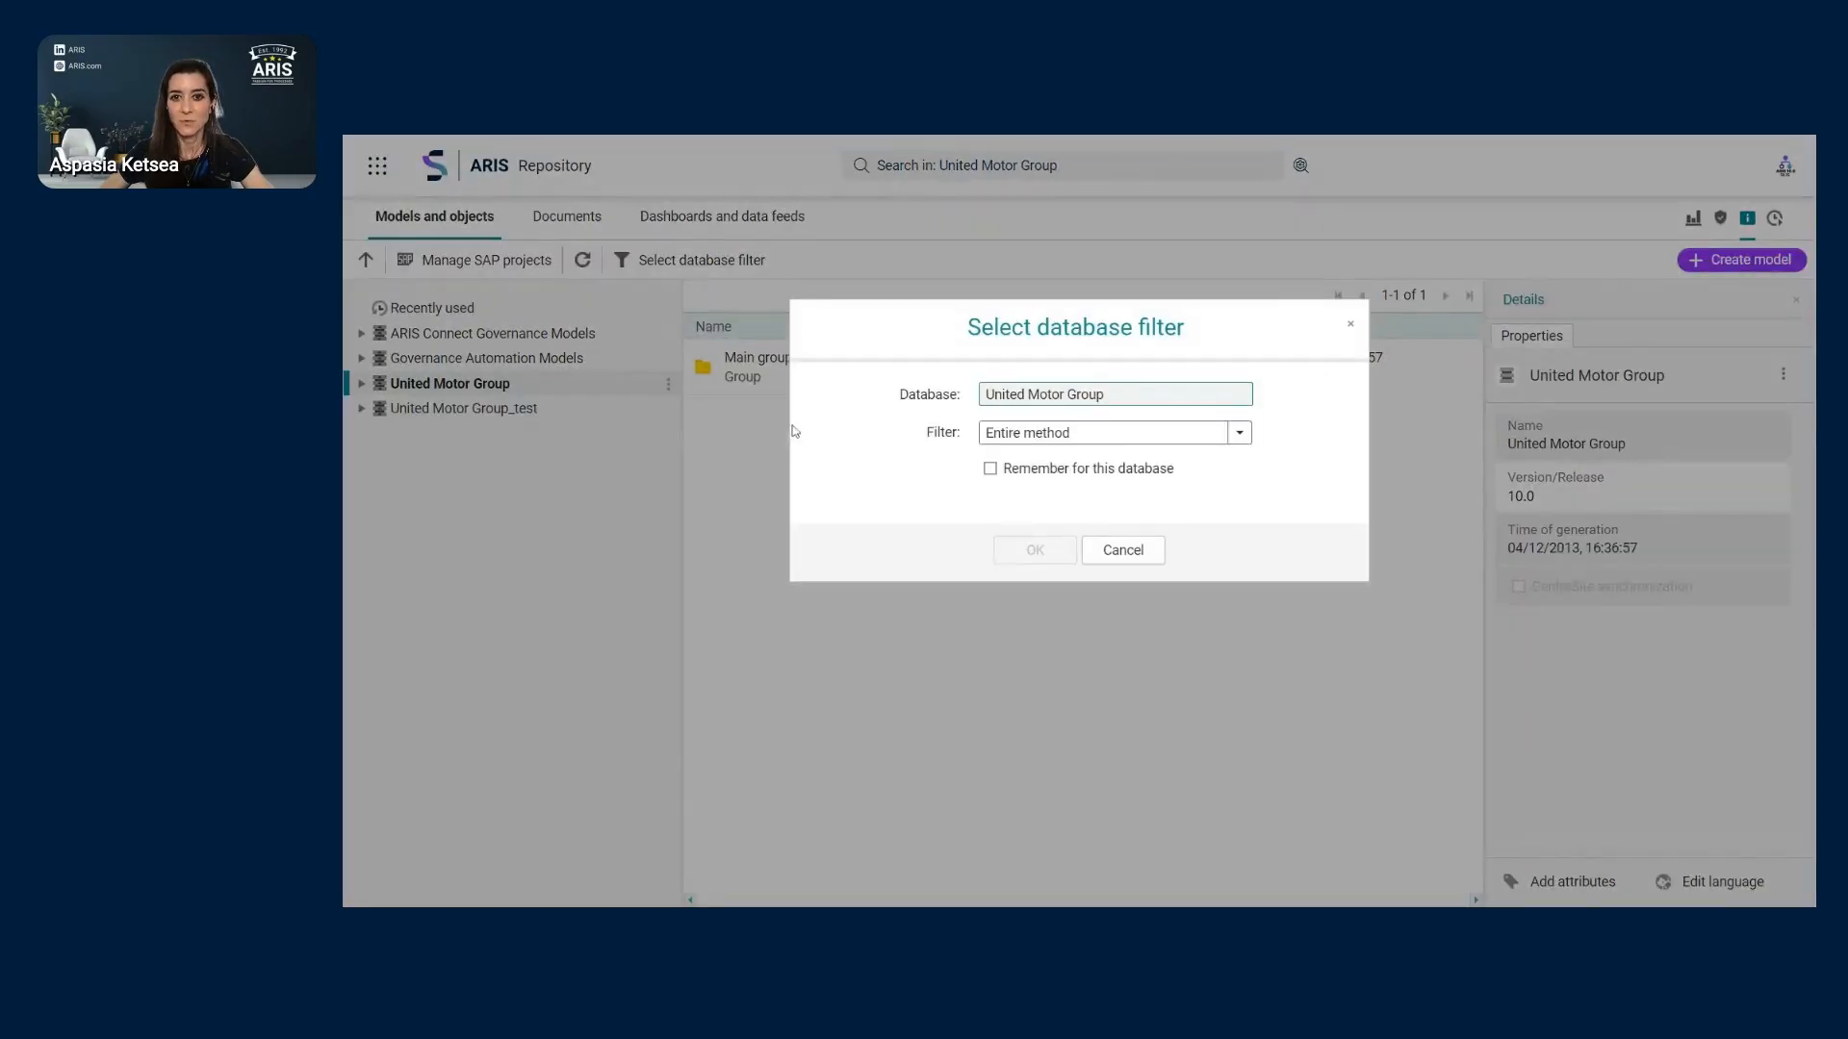
click(1240, 432)
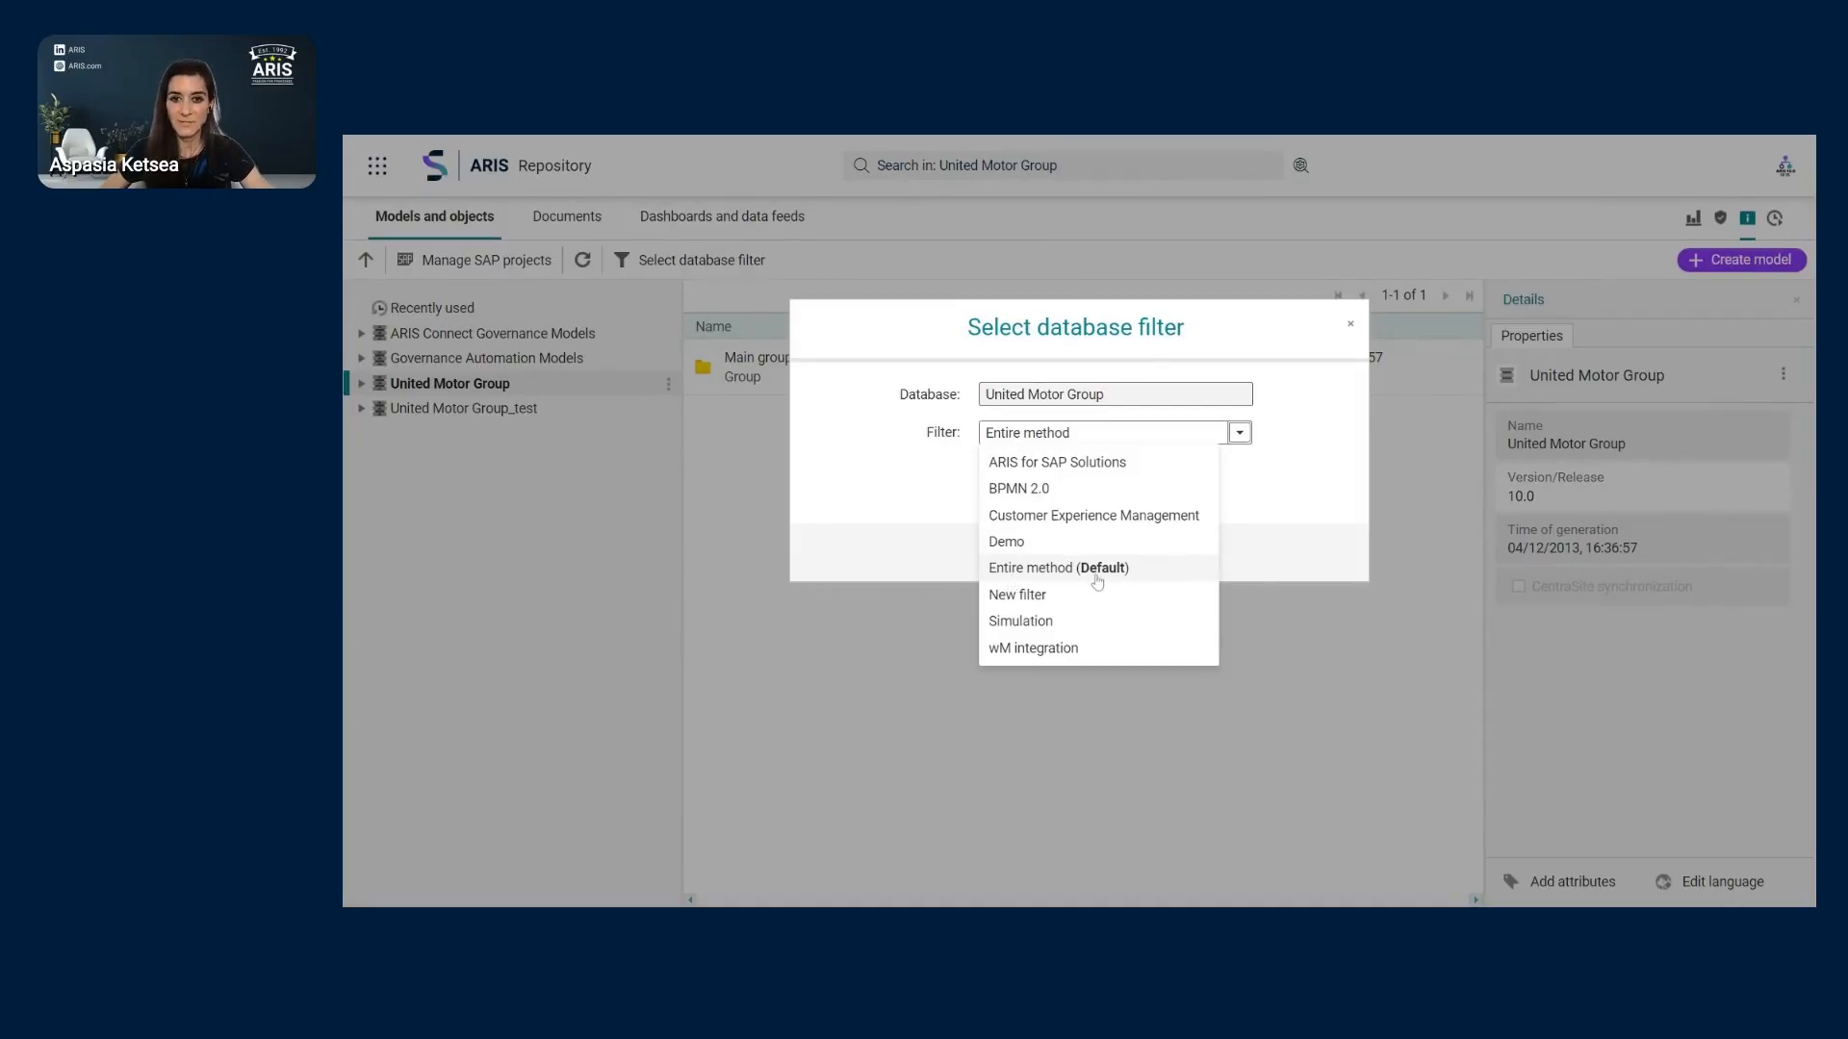
click(1045, 574)
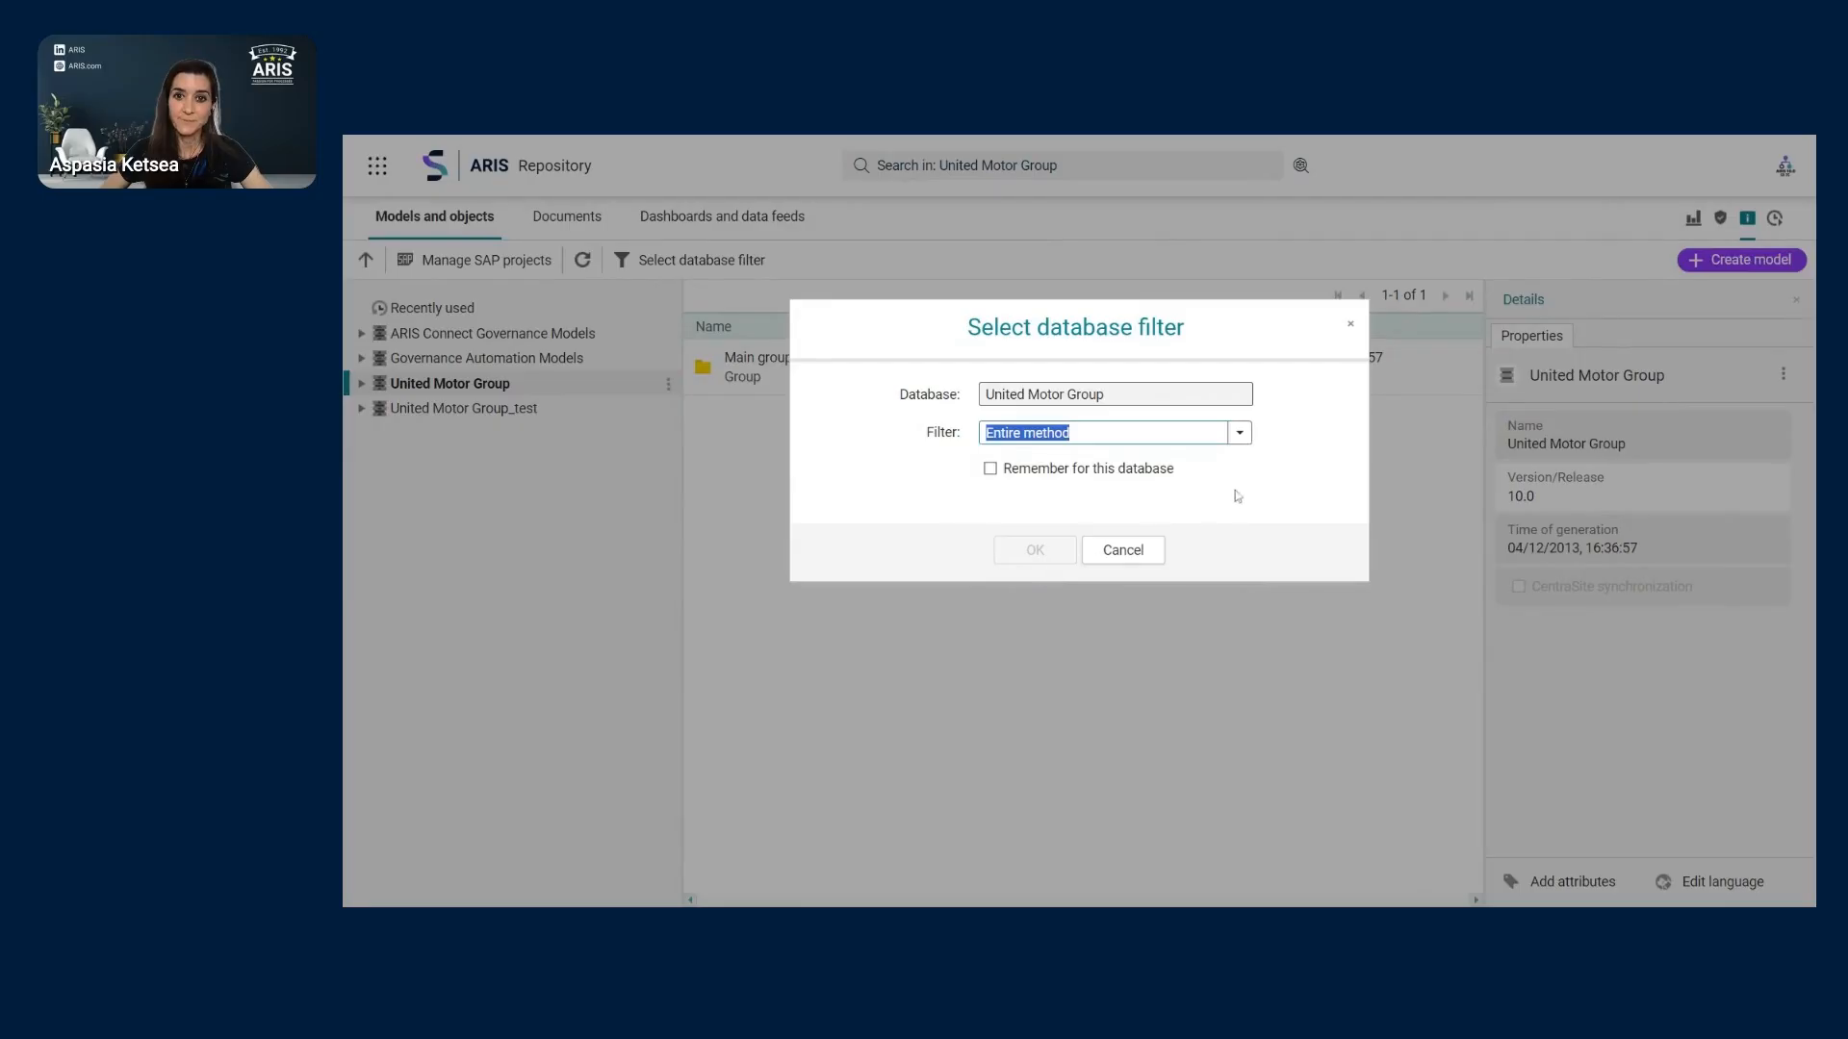
click(1134, 492)
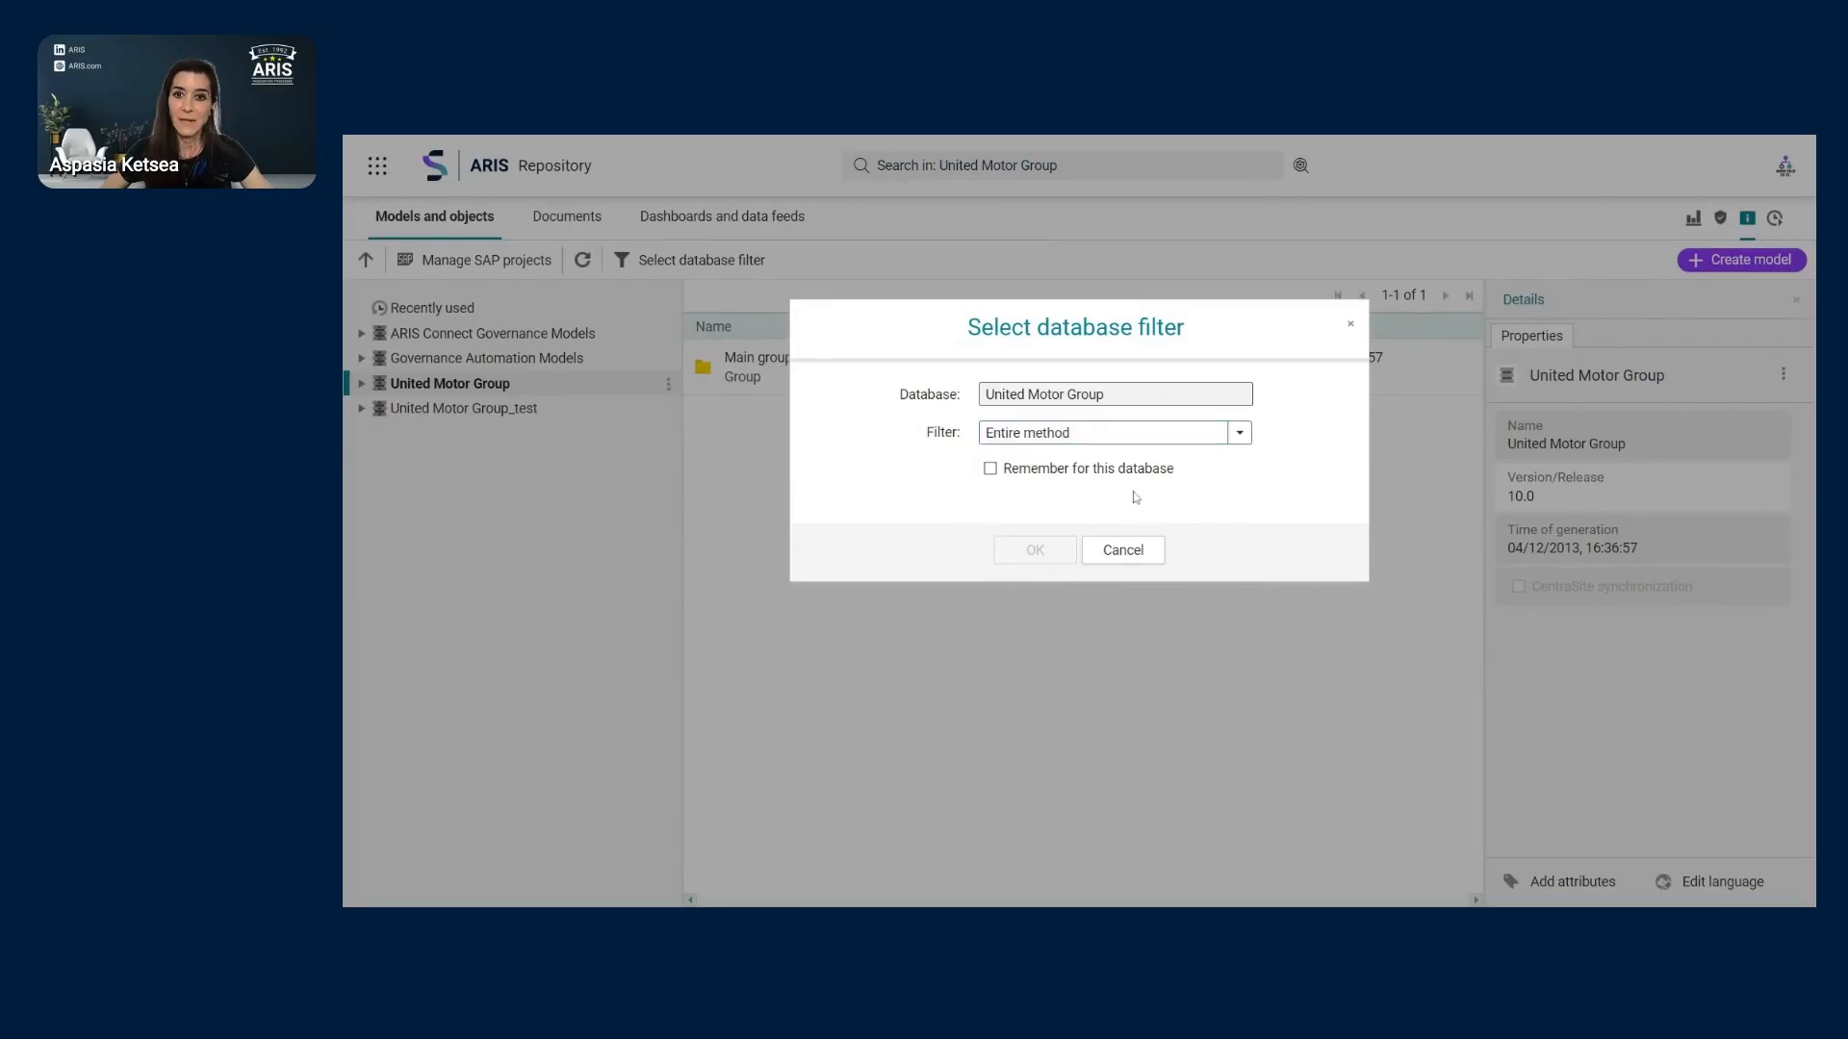
click(1122, 551)
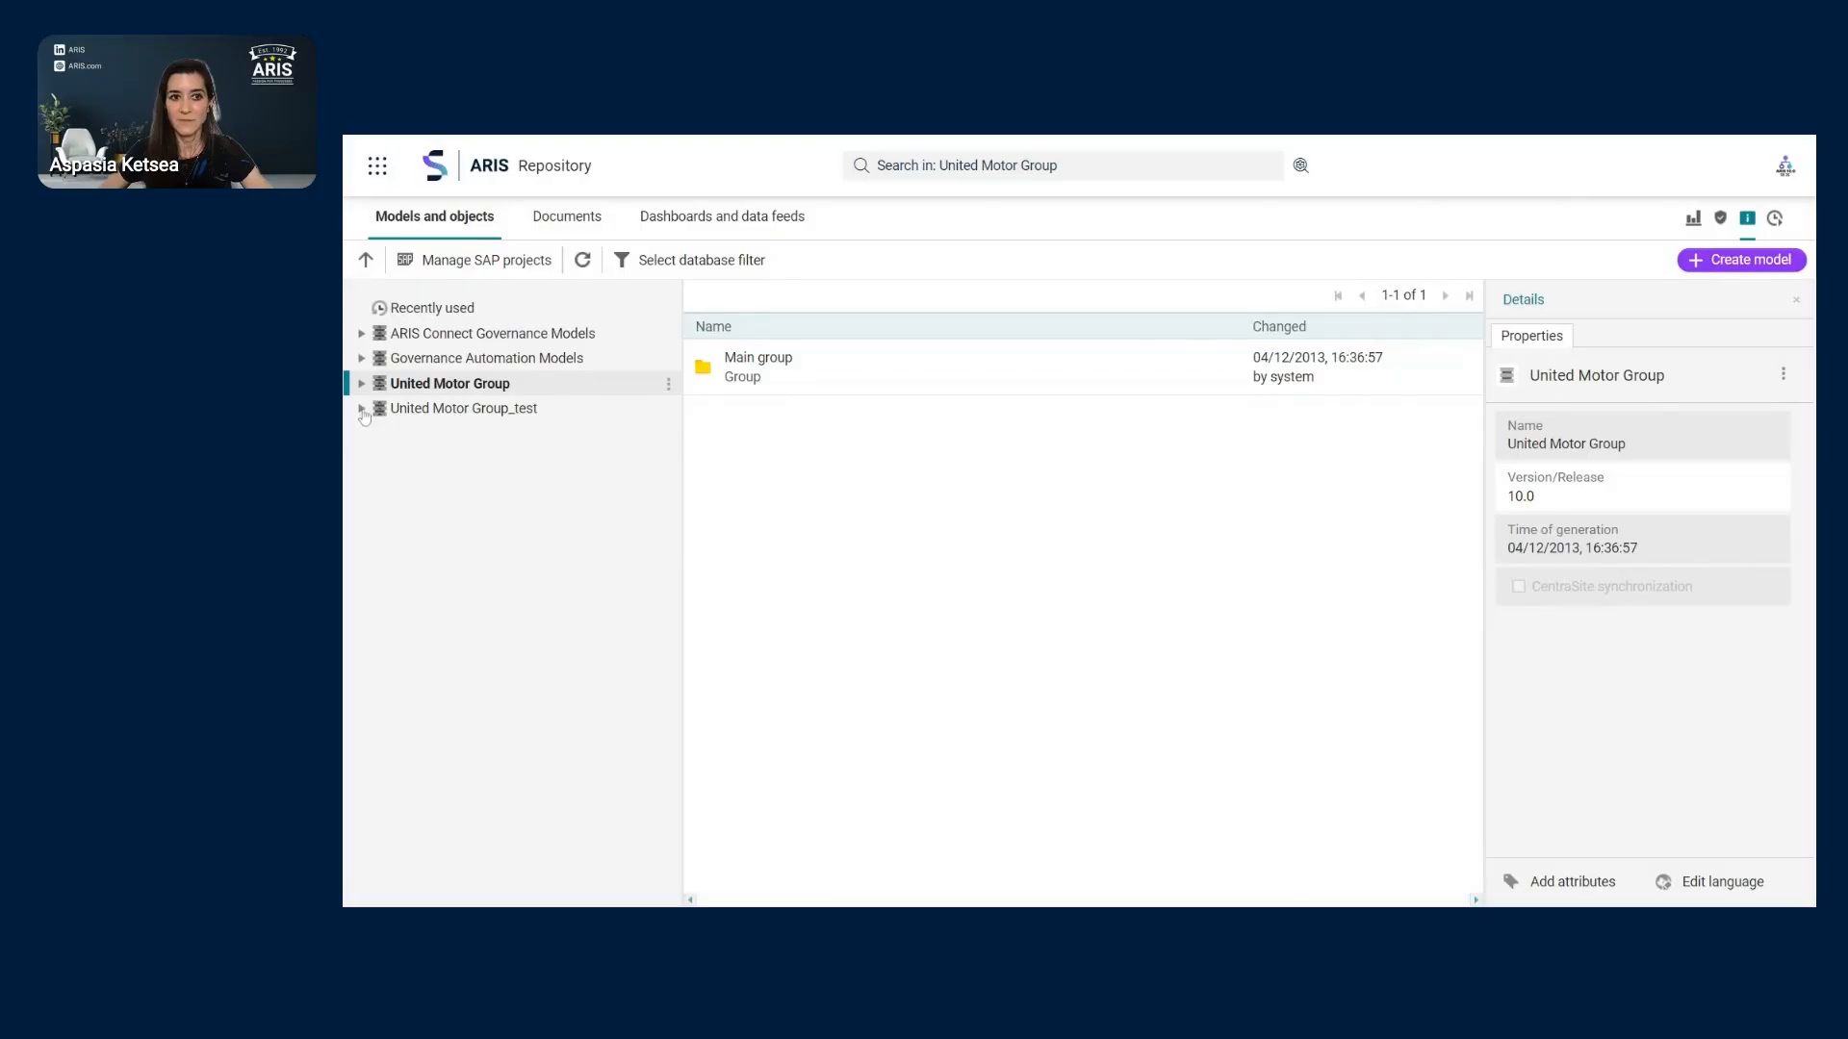
- Switch United Motor Group_test's filter from Demo to Entire method, then expand United Motor Group
click(646, 416)
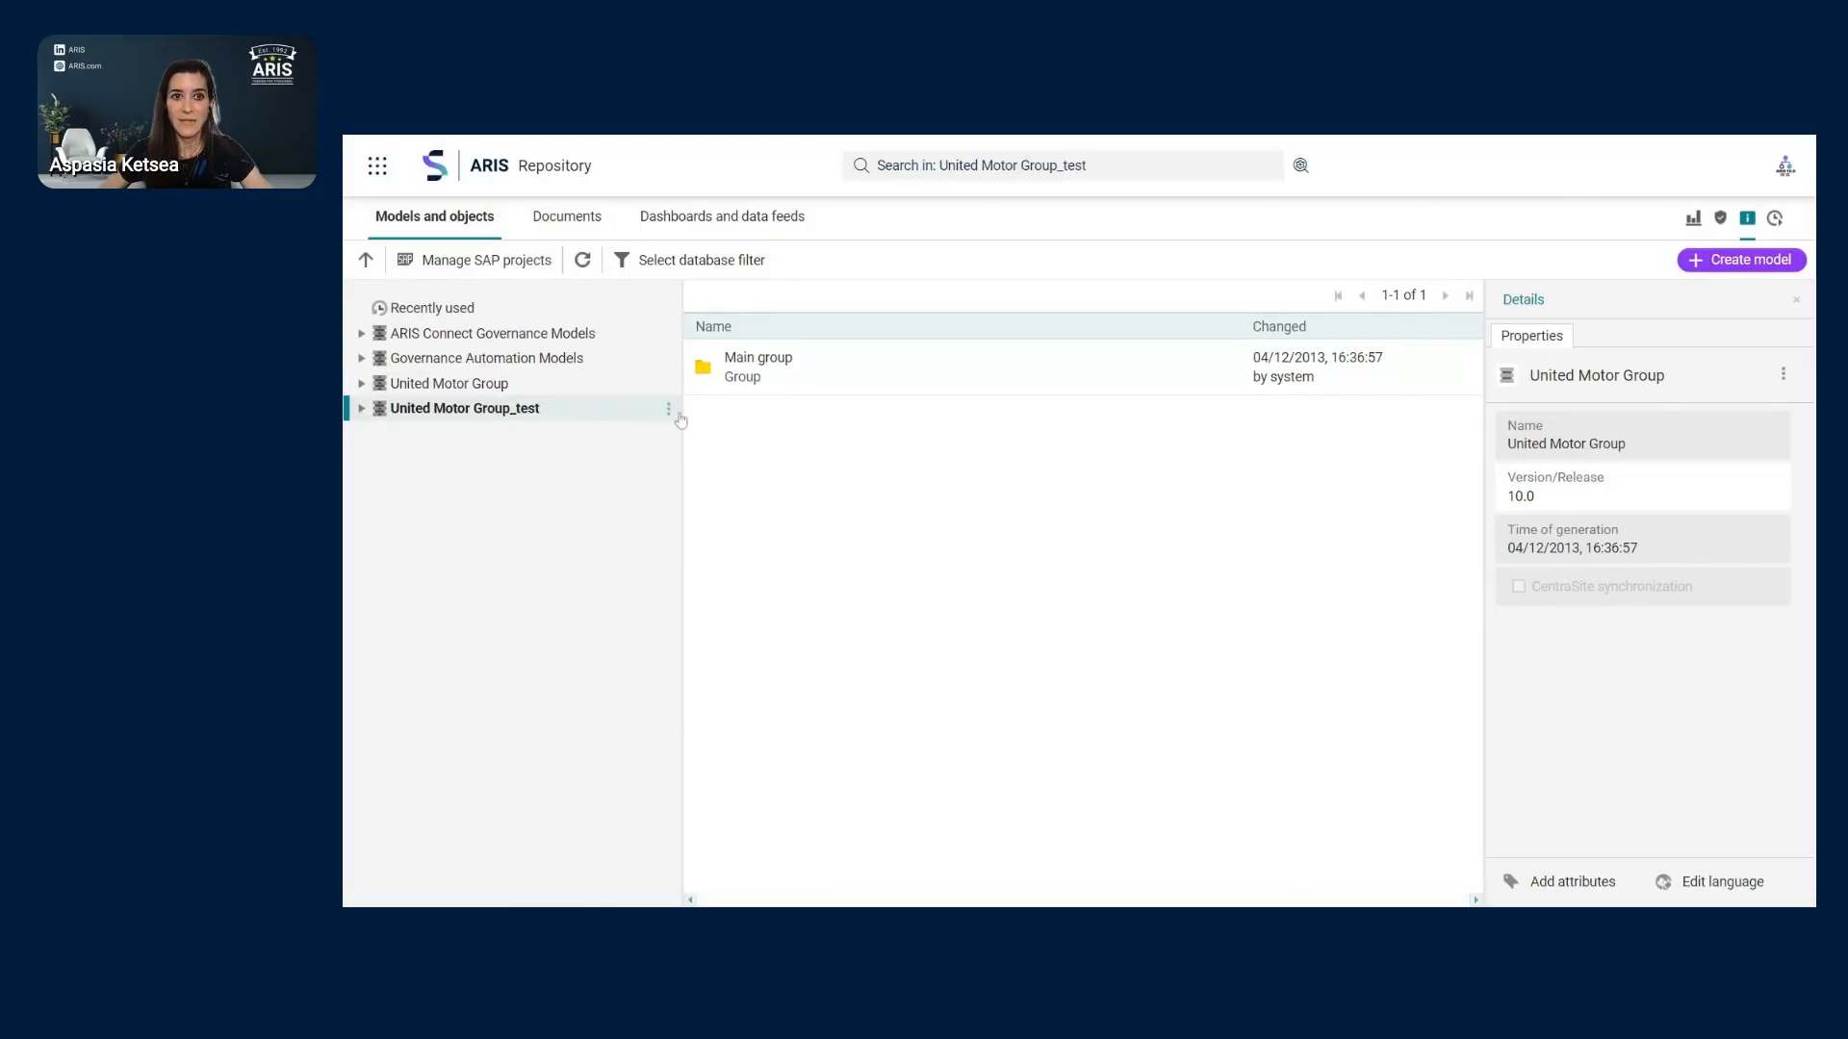
click(671, 418)
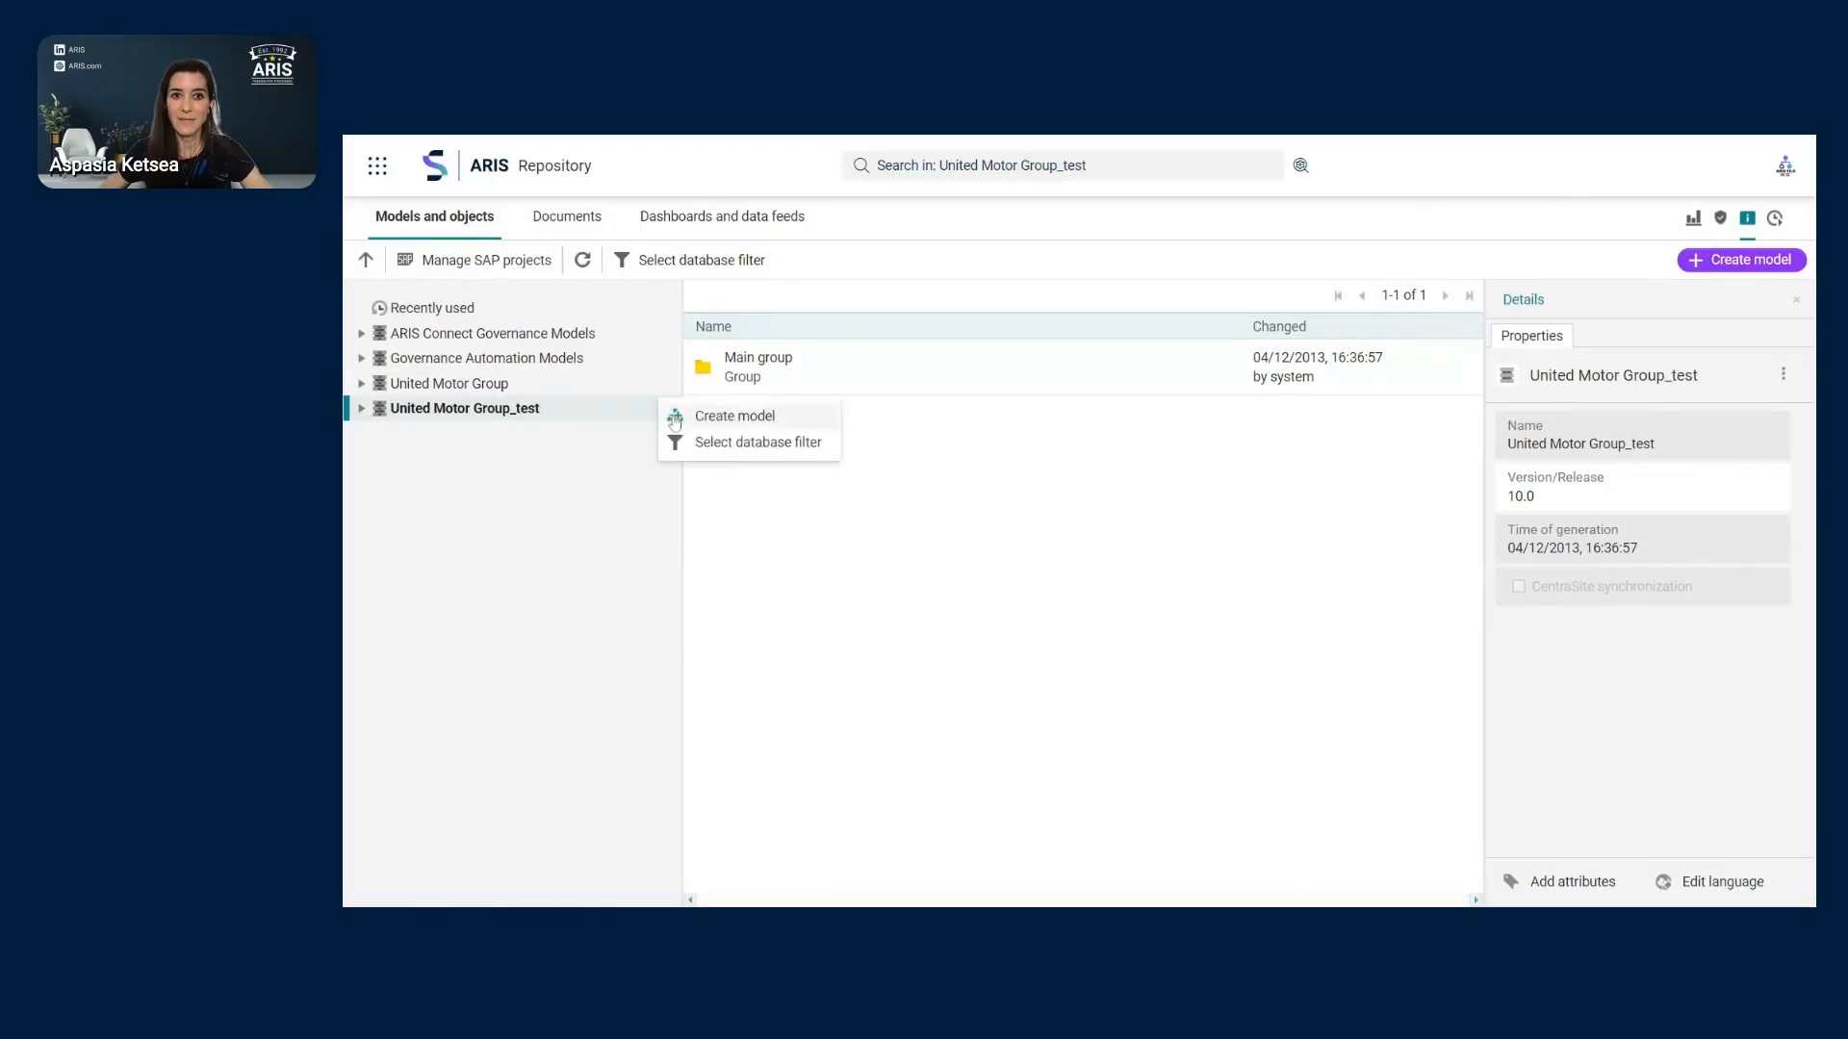
click(789, 458)
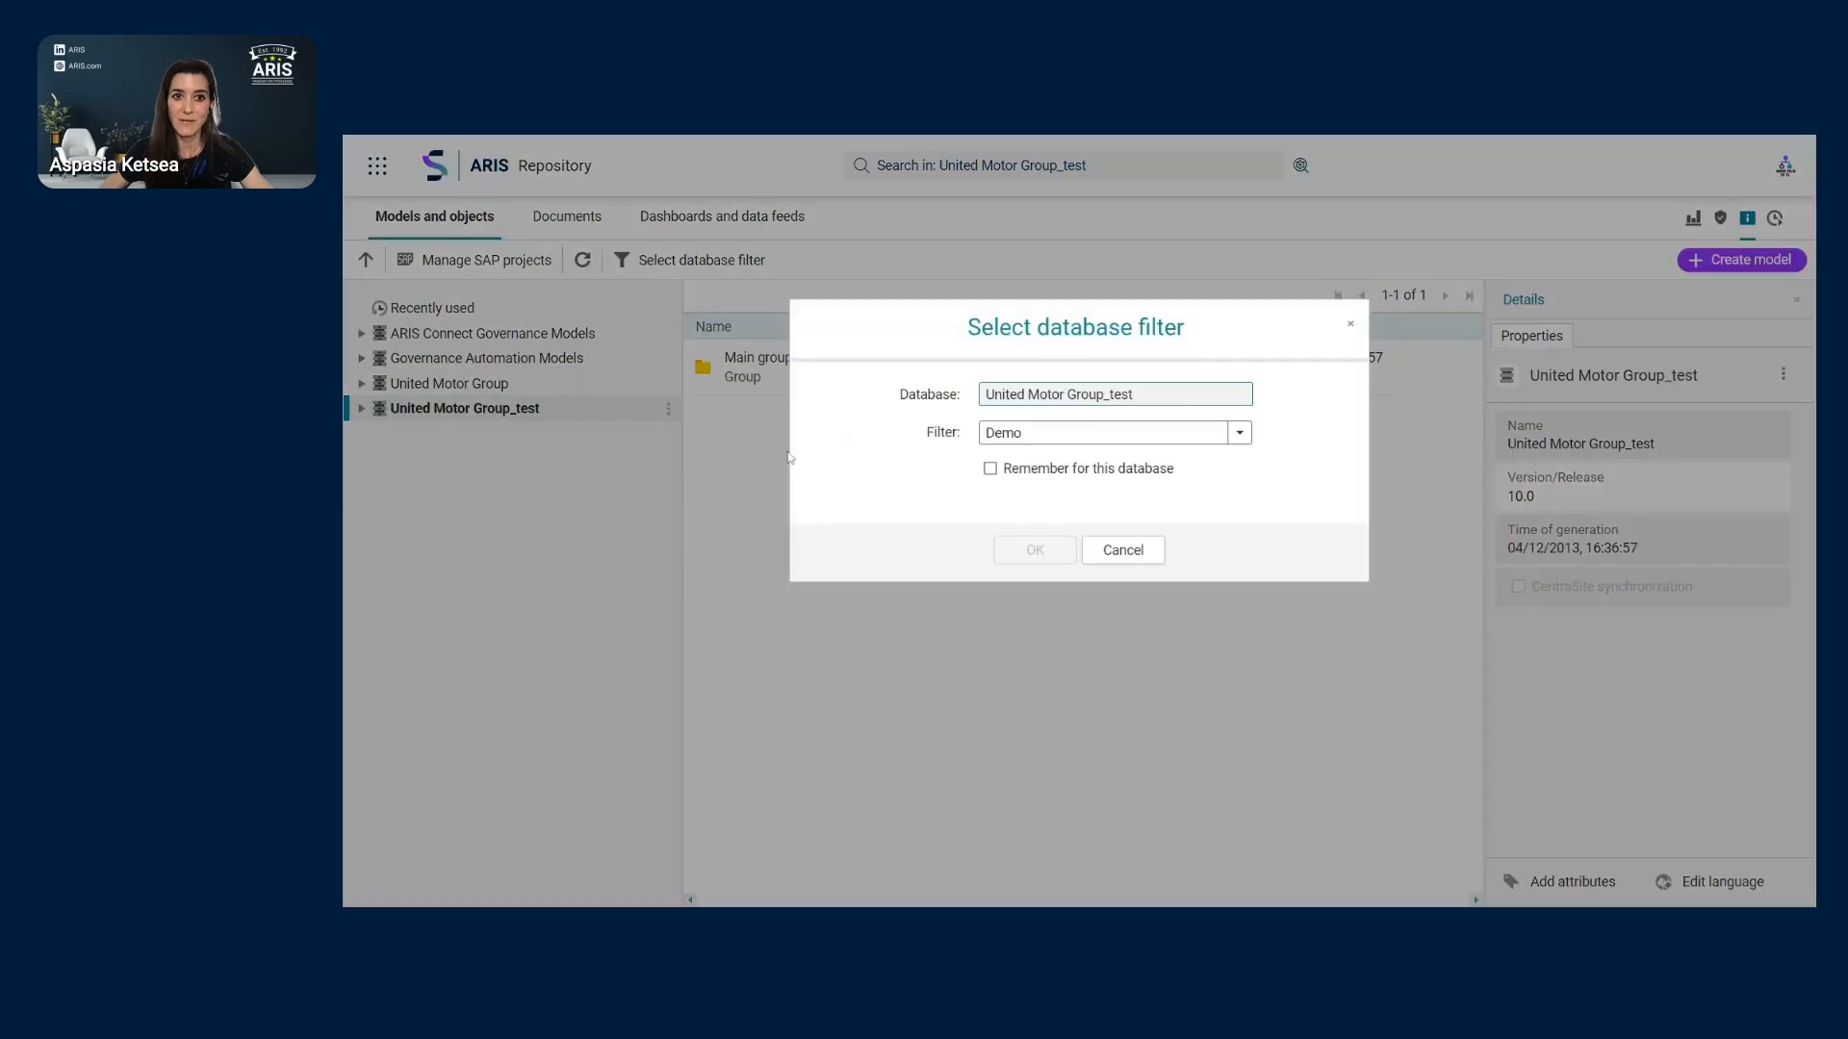
click(1203, 432)
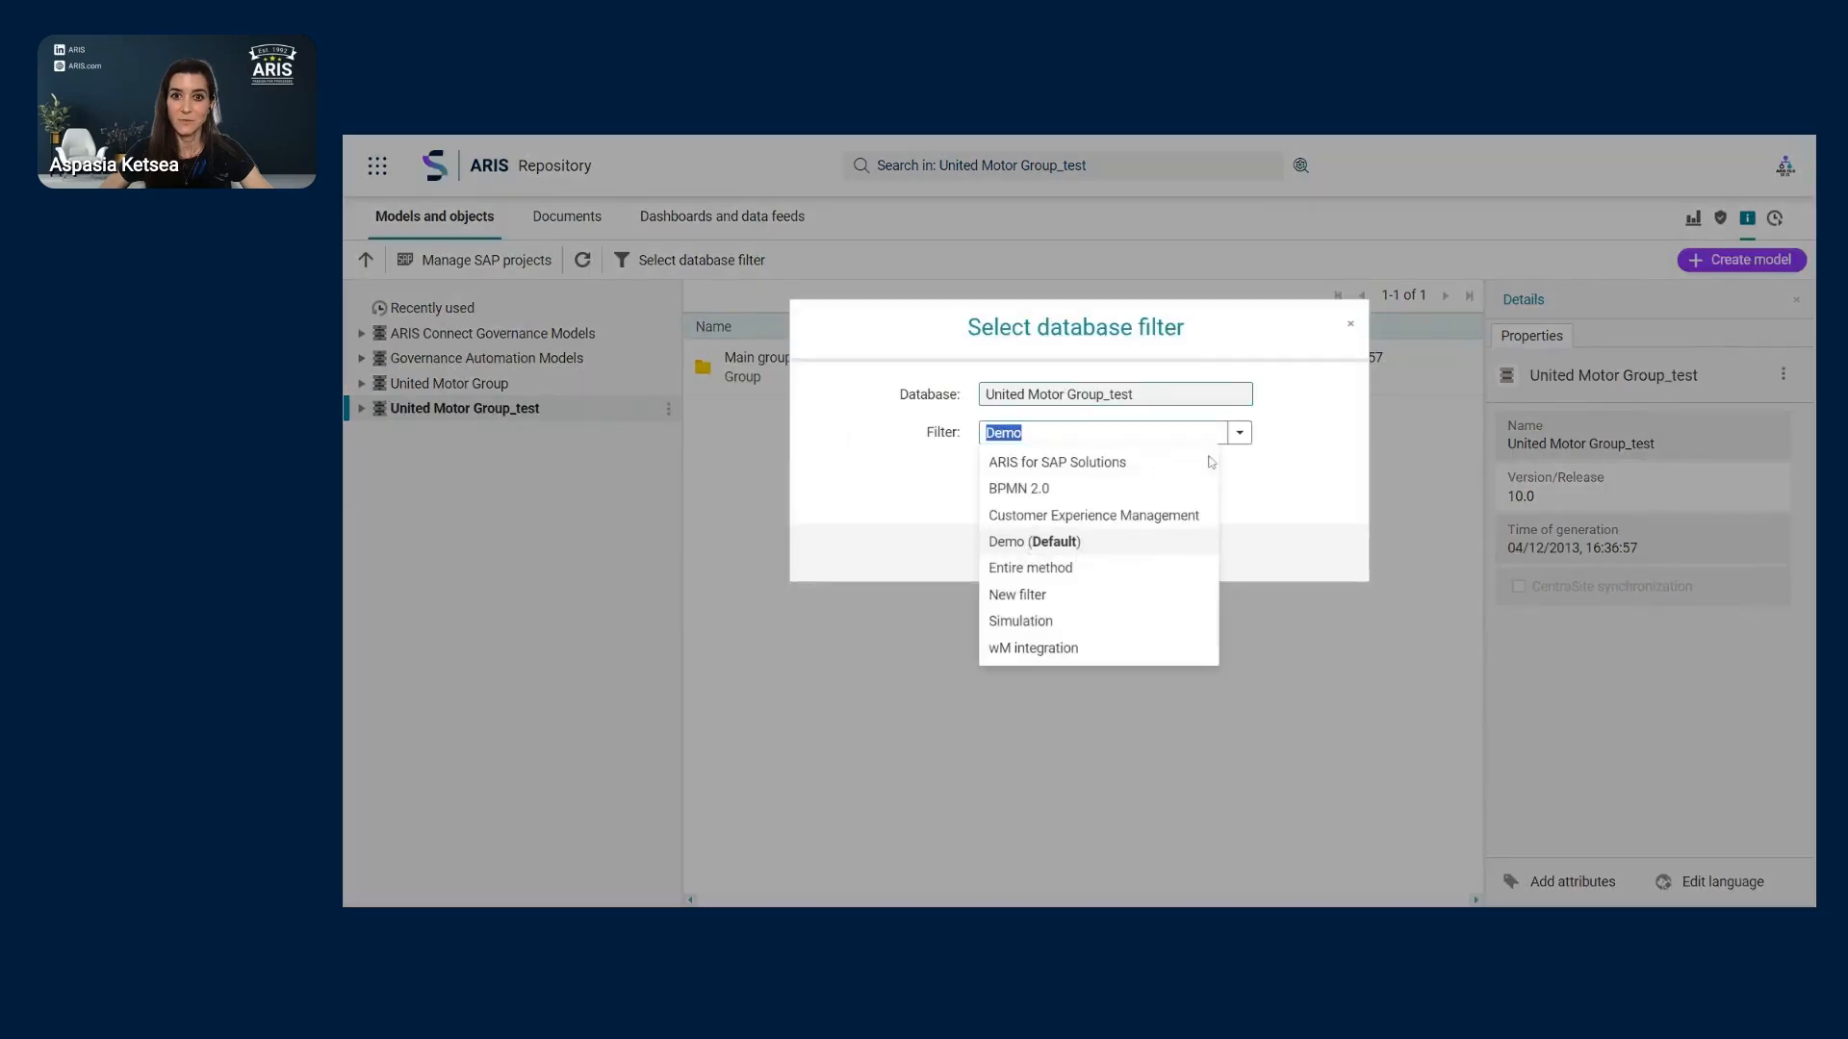
click(1132, 572)
click(1039, 551)
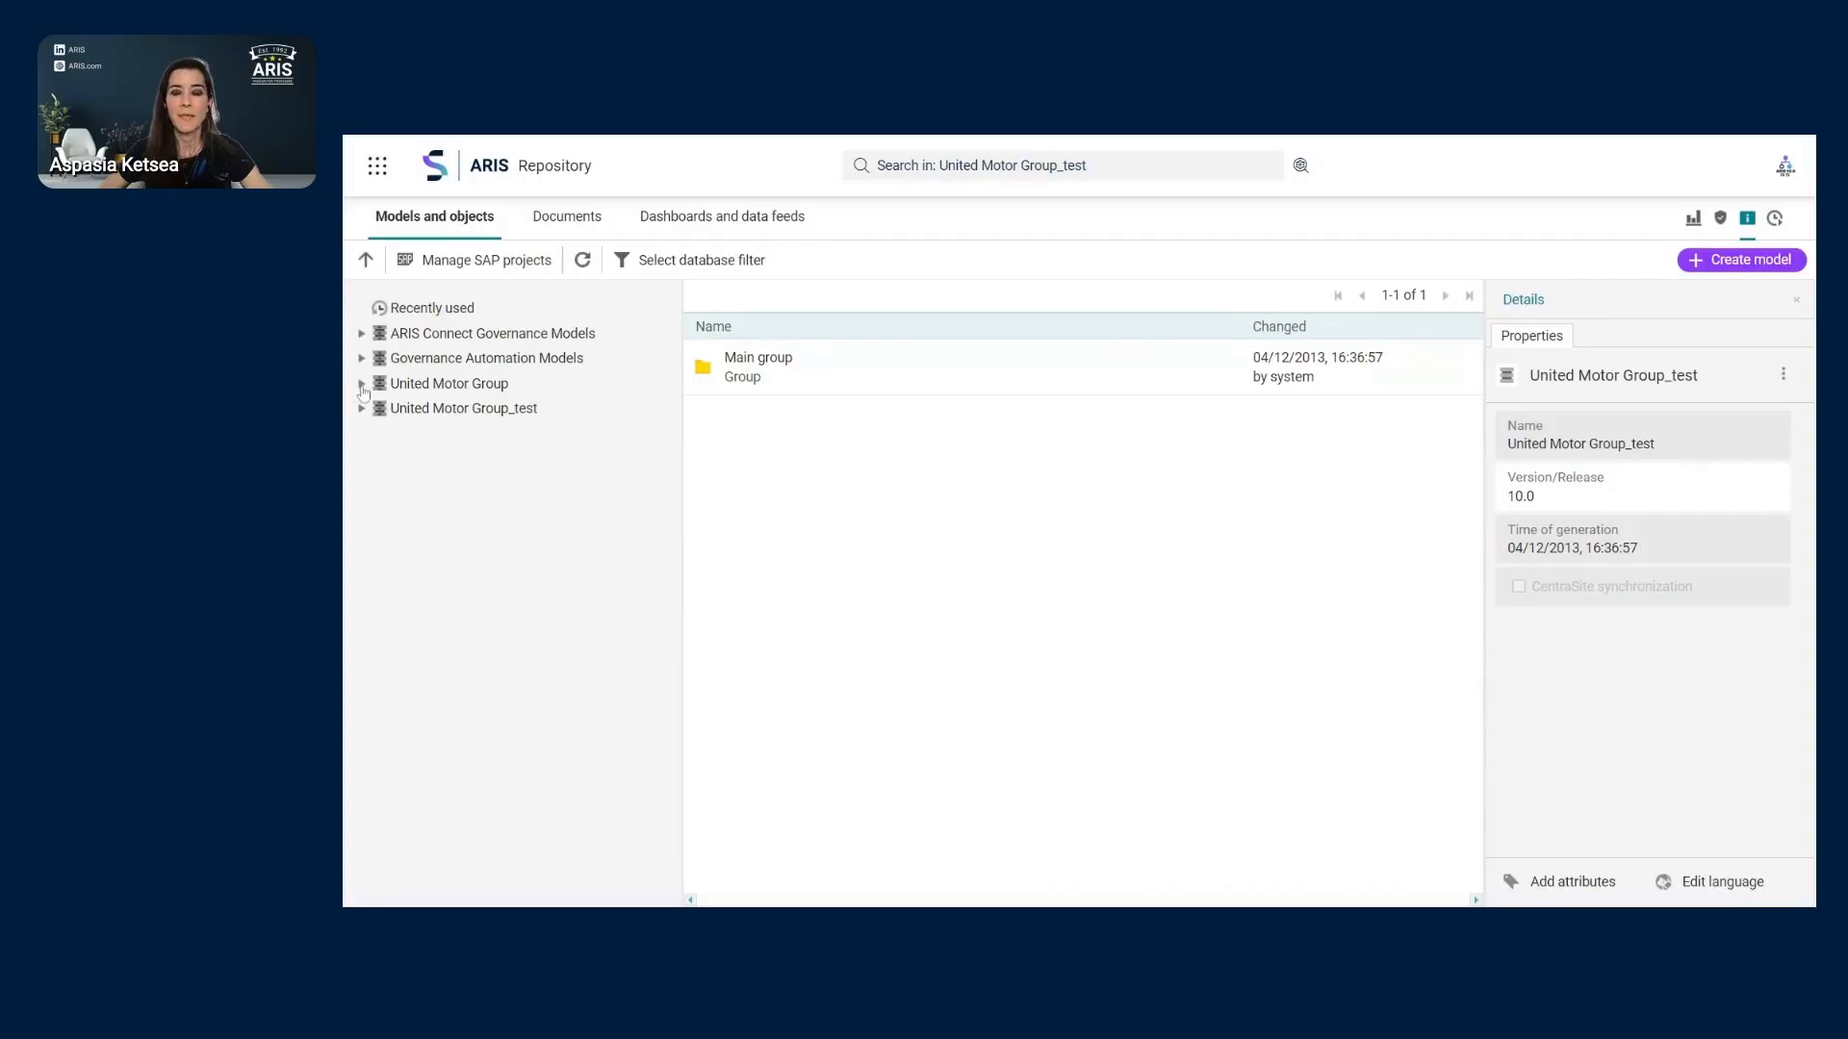
click(362, 385)
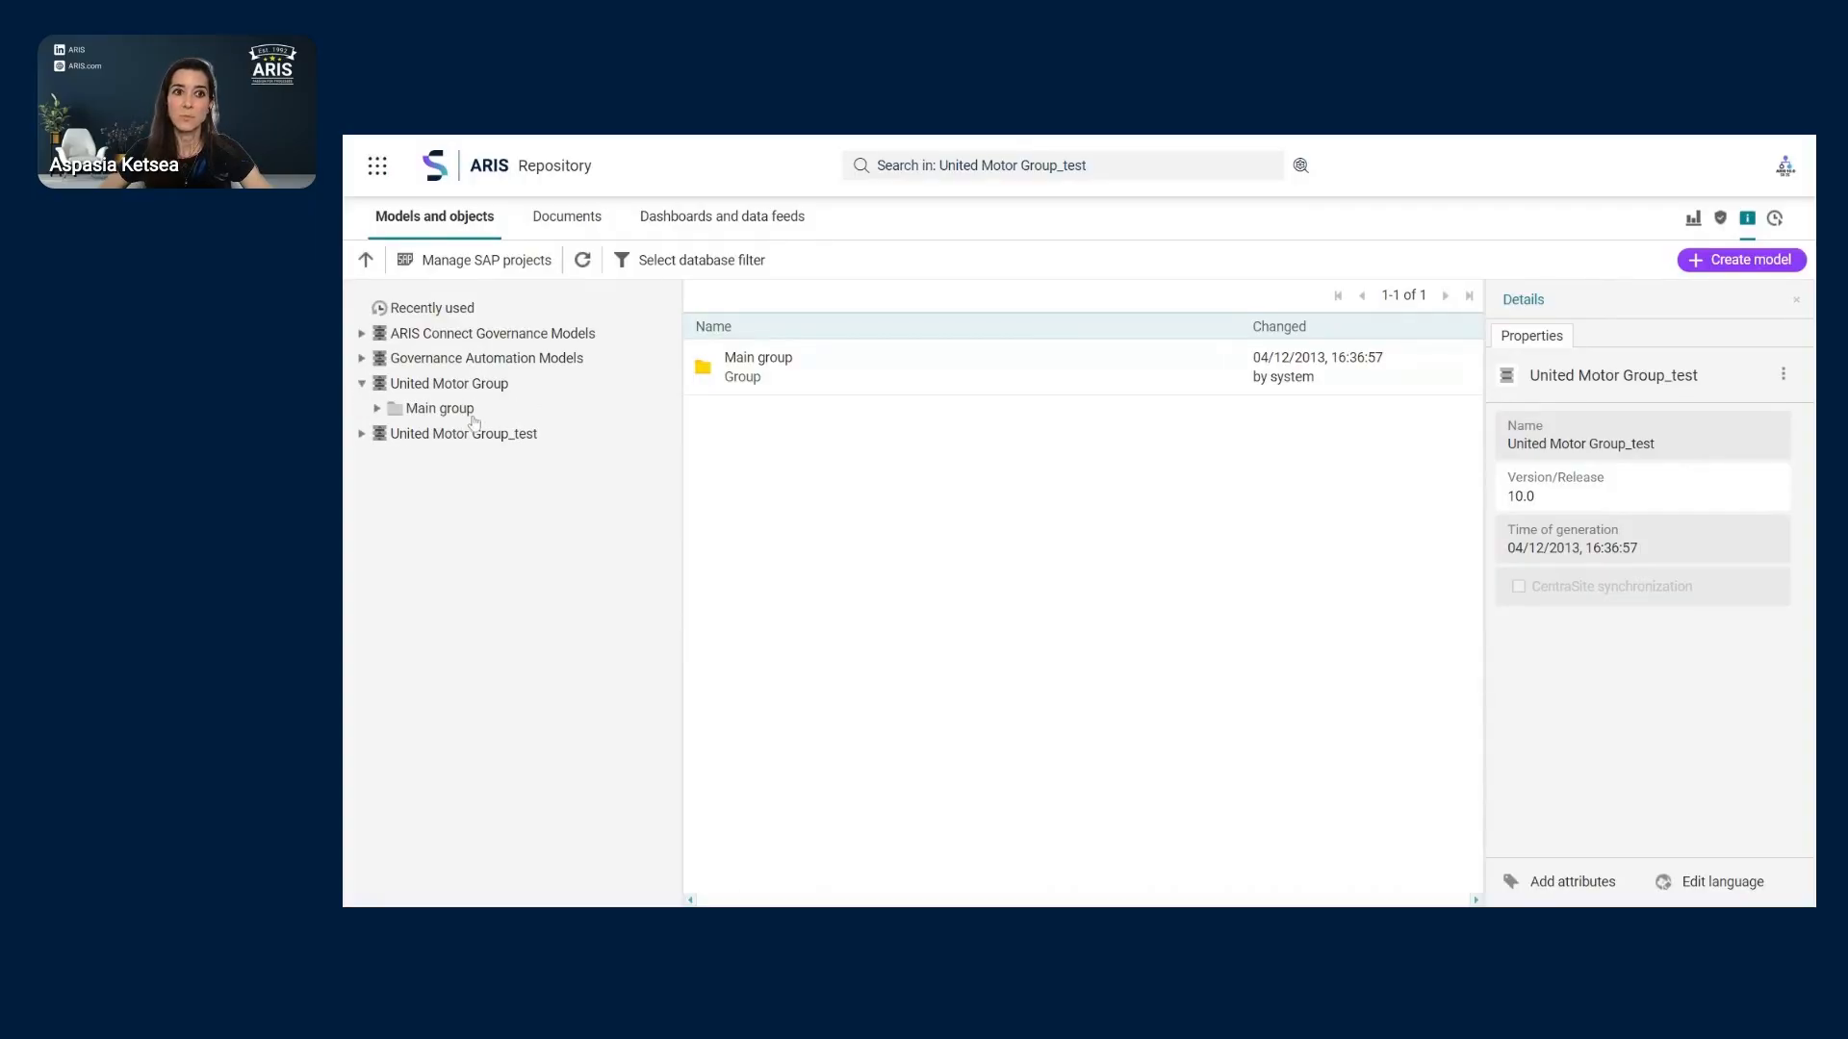
- Open Main group, expand 2. PROCESSES, and show the 14 subgroups of 7. RISK & COMPLIANCE
double_click(417, 415)
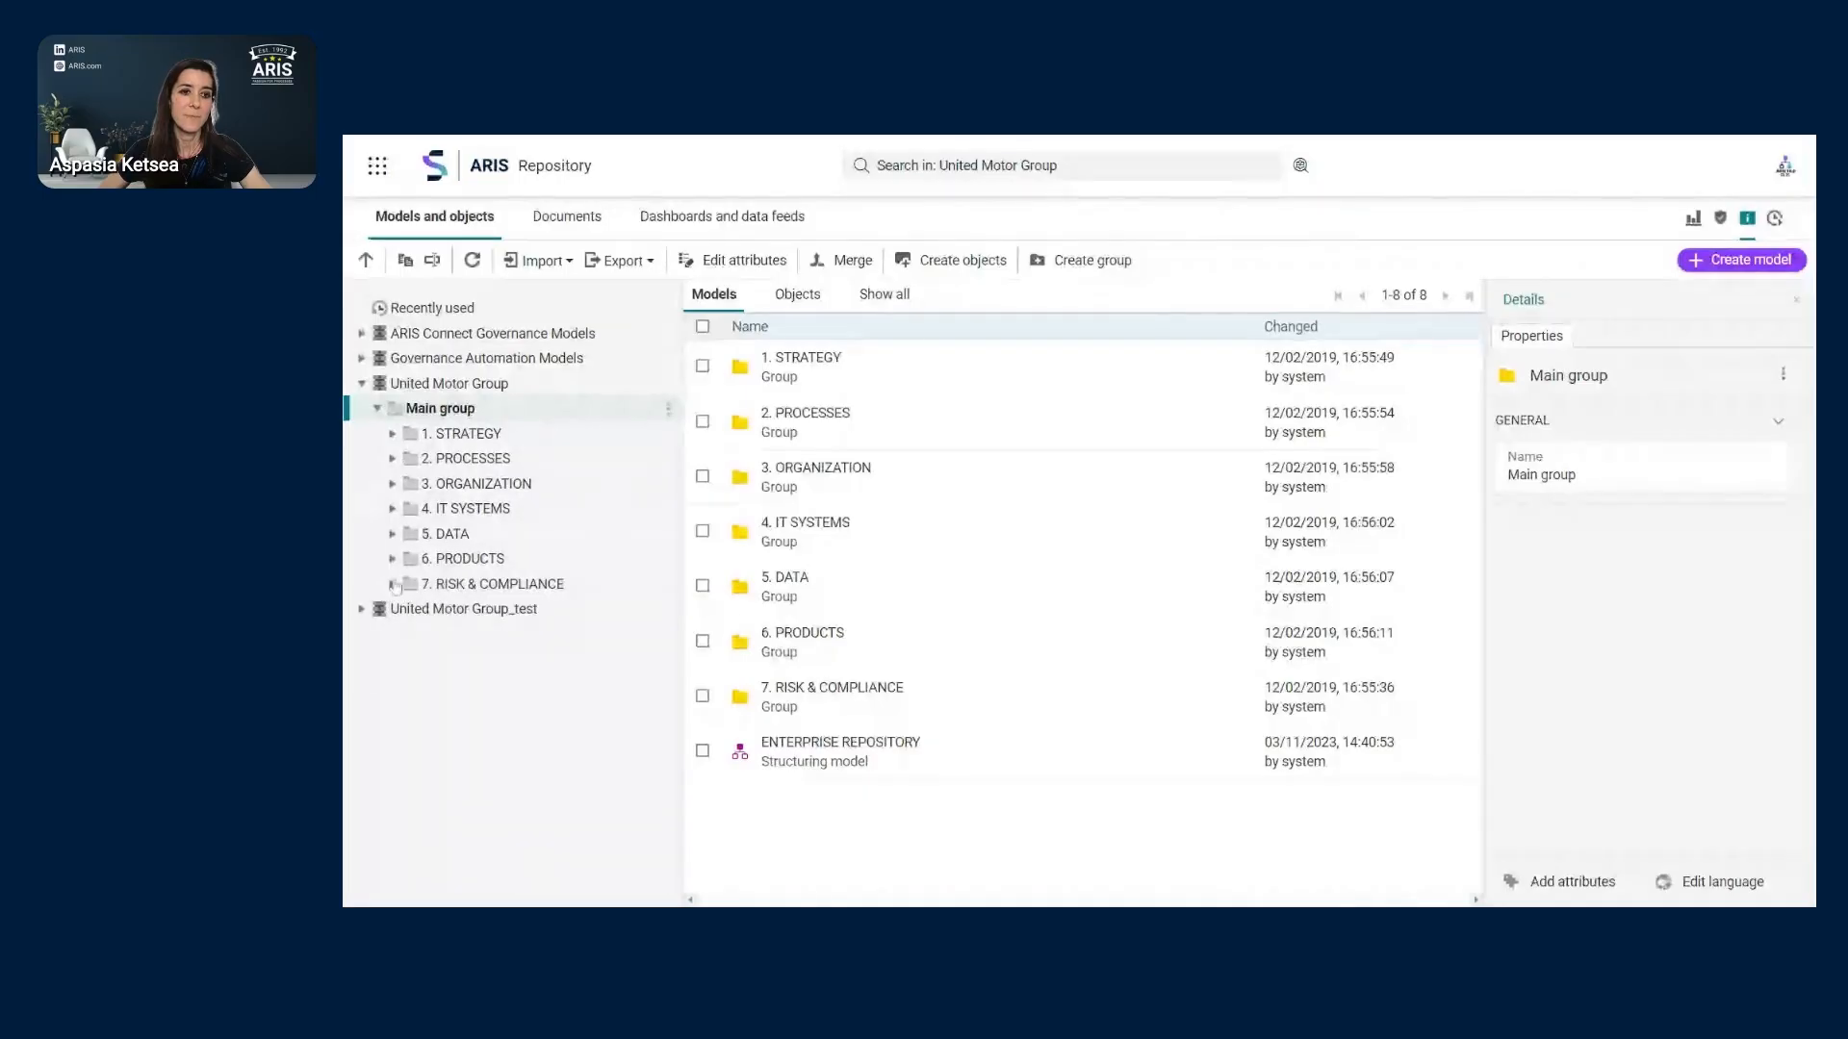
click(393, 459)
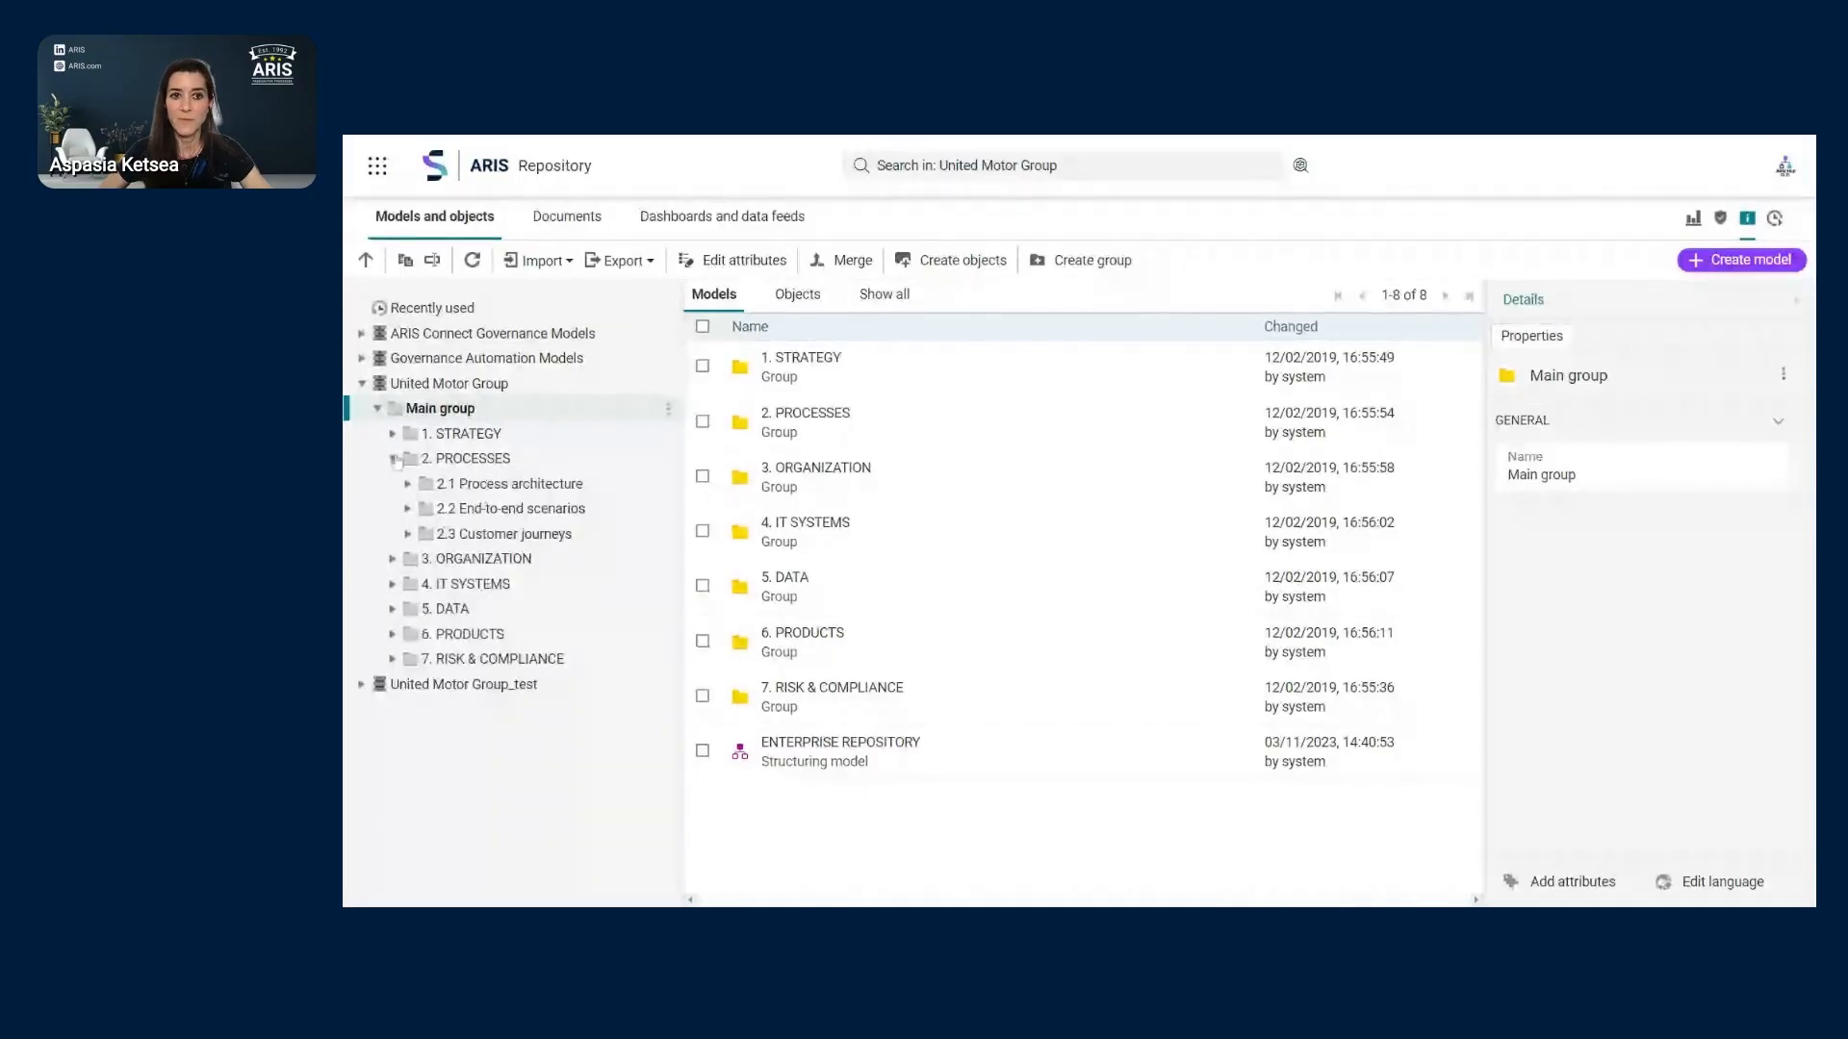
click(409, 485)
click(409, 485)
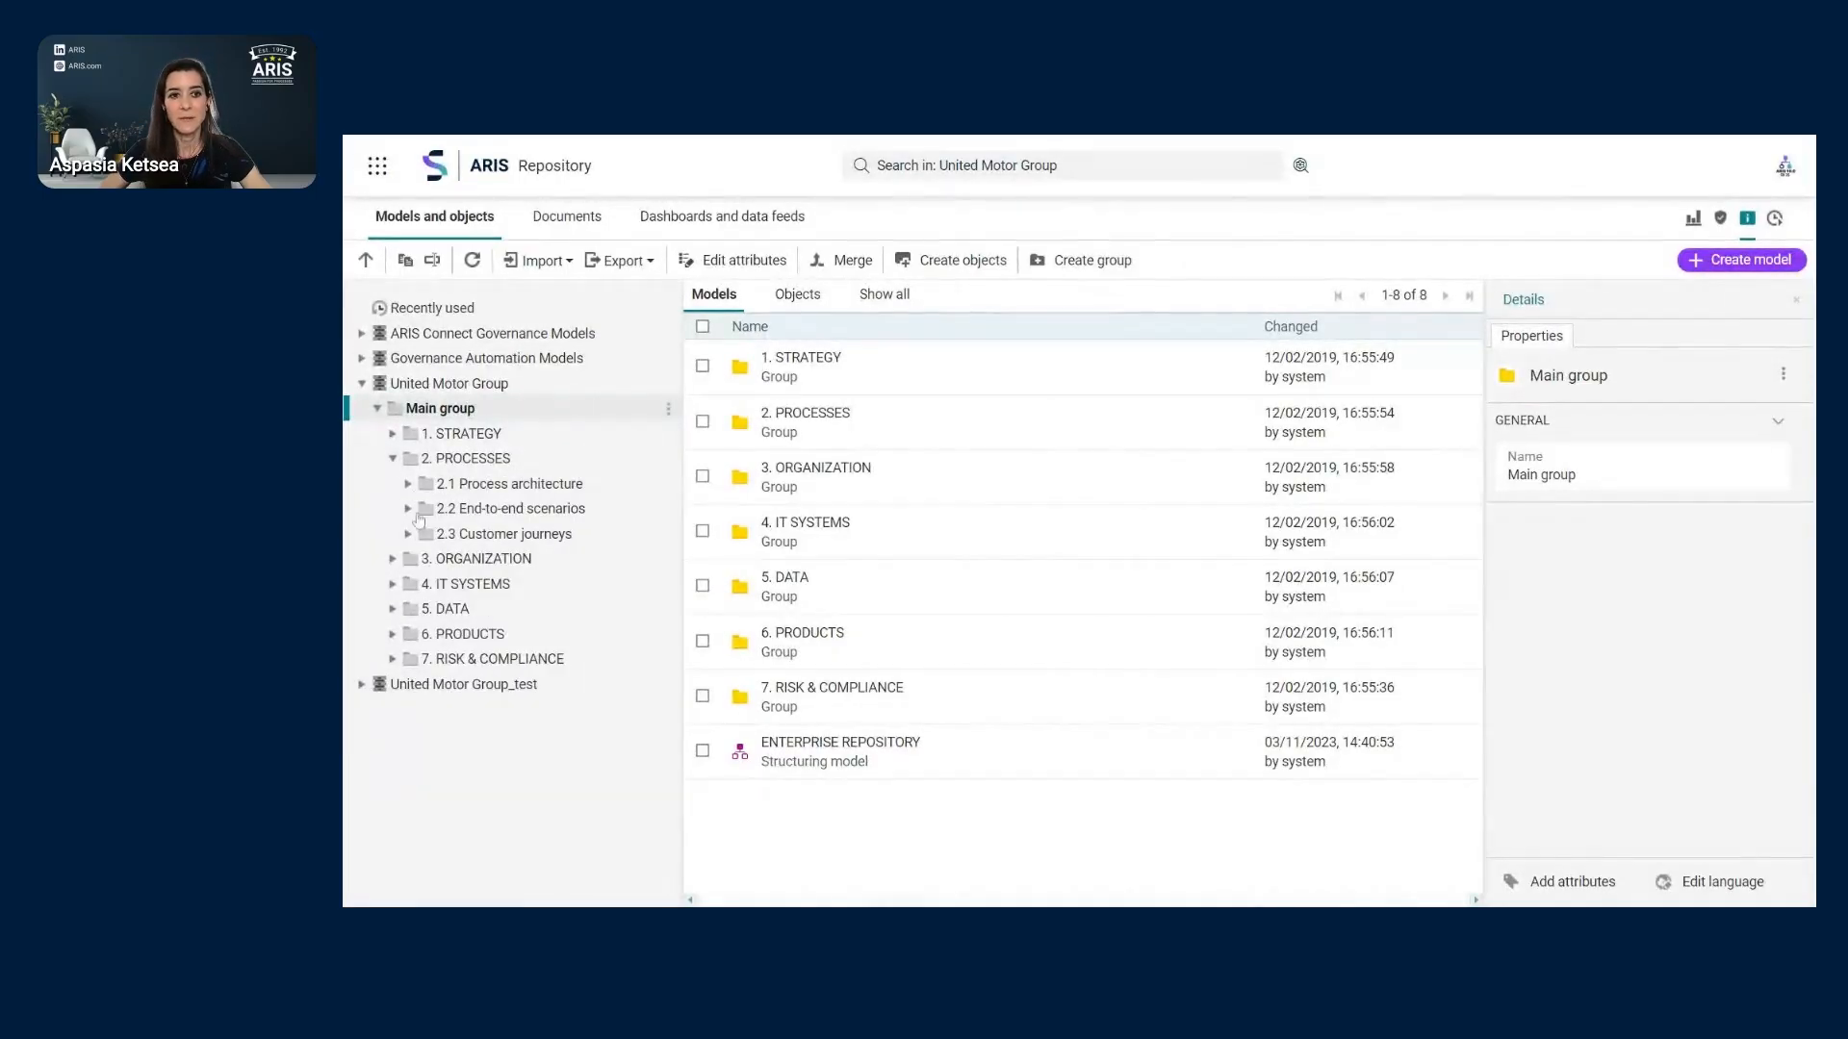
click(475, 662)
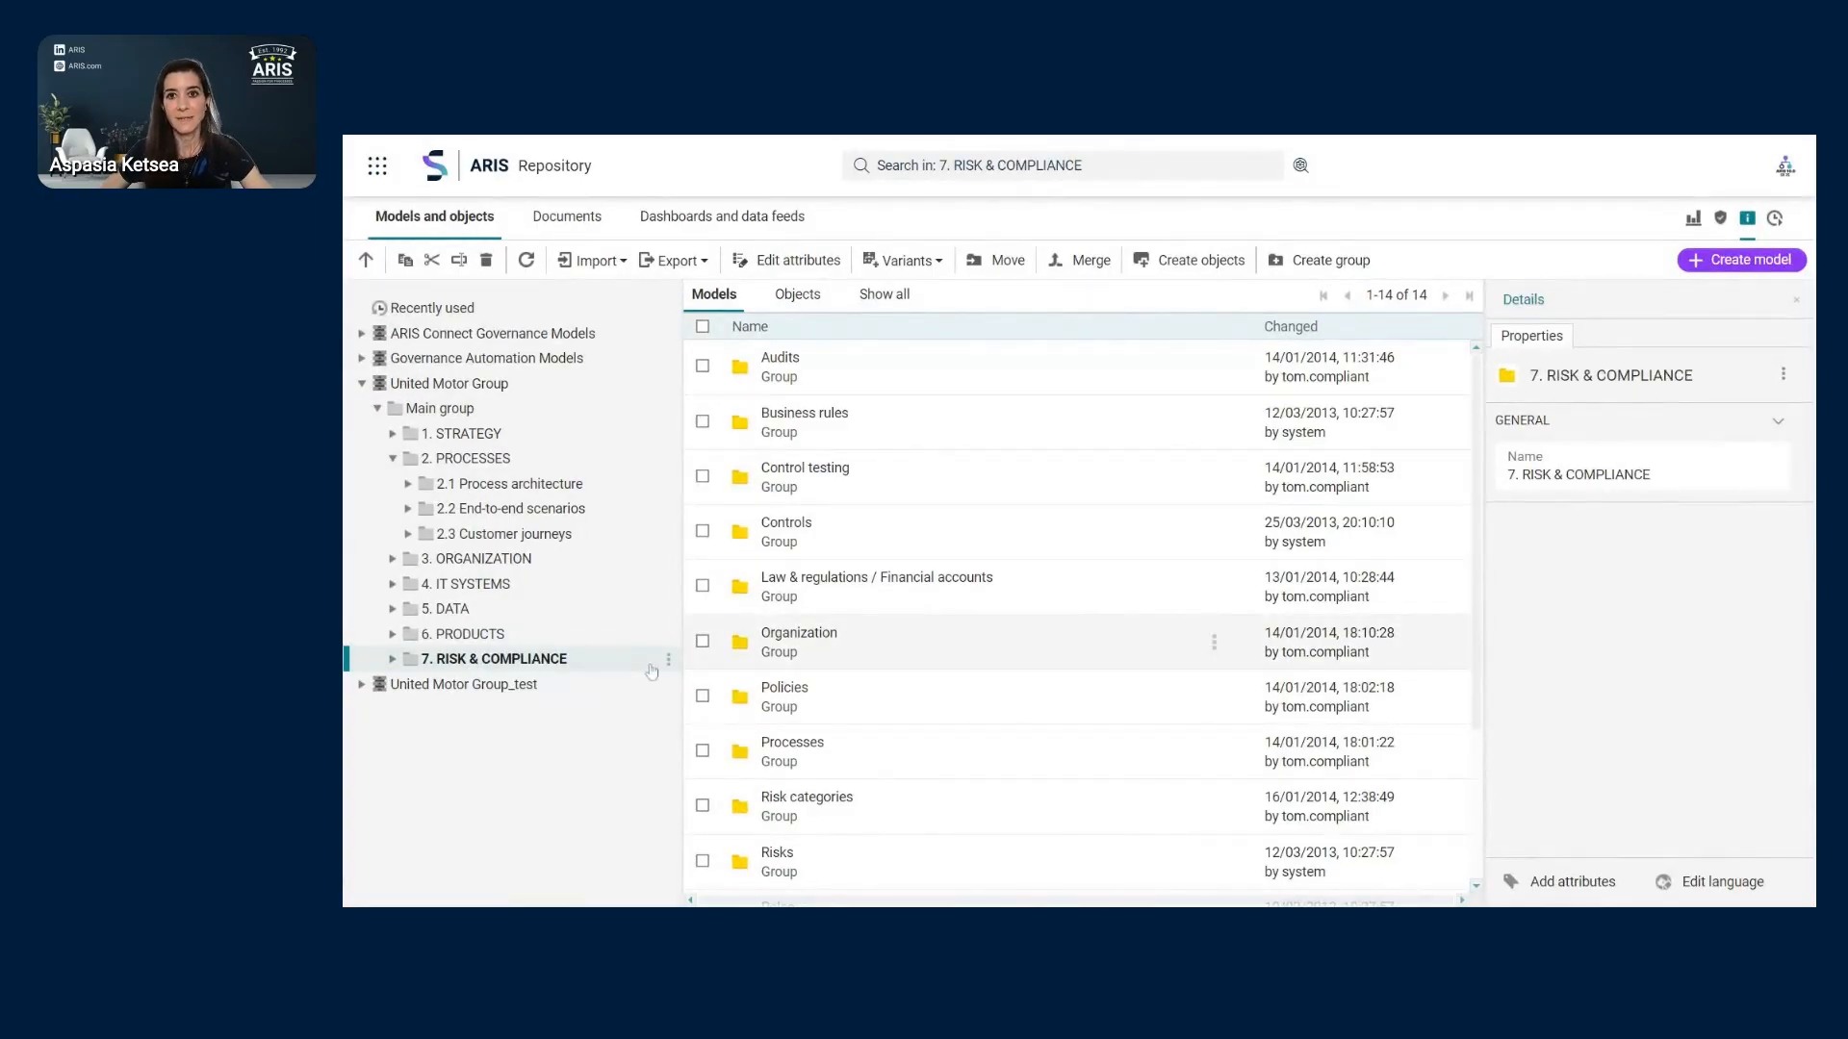
- Start a merge of this group with United Motor Group_test as the target database
click(1097, 262)
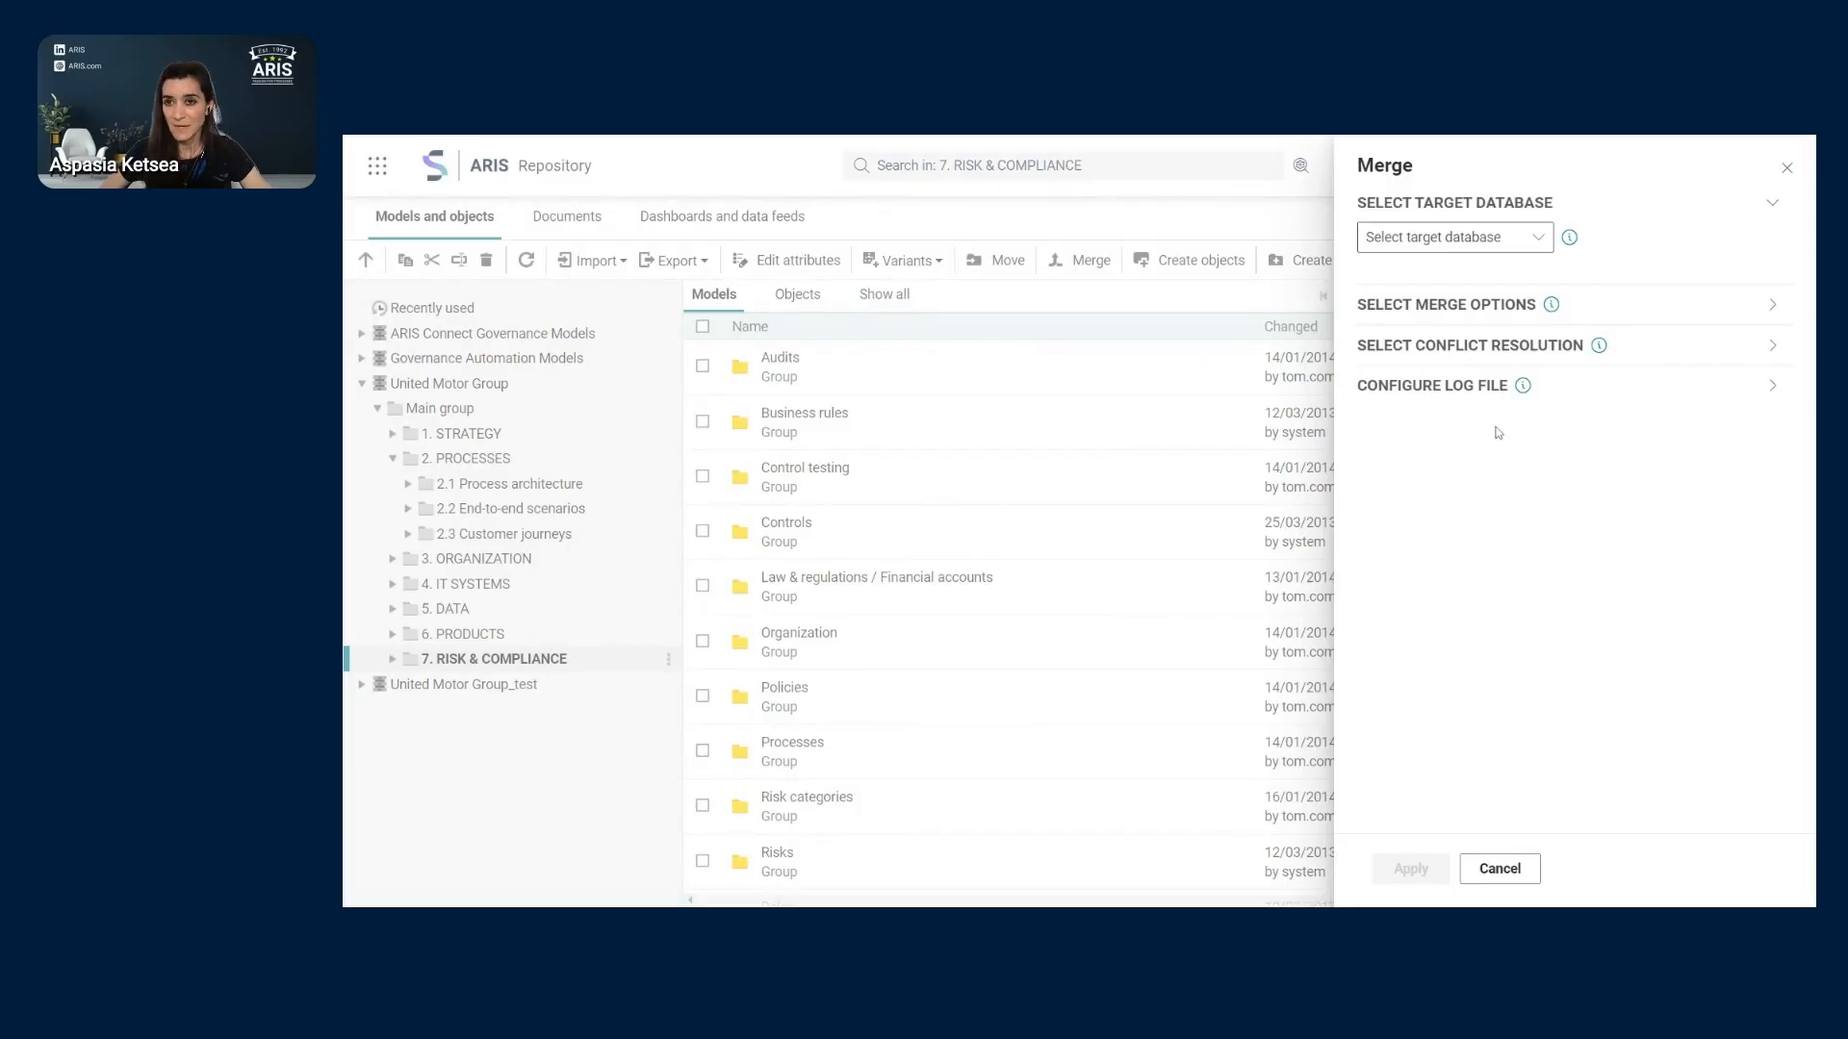
click(1542, 244)
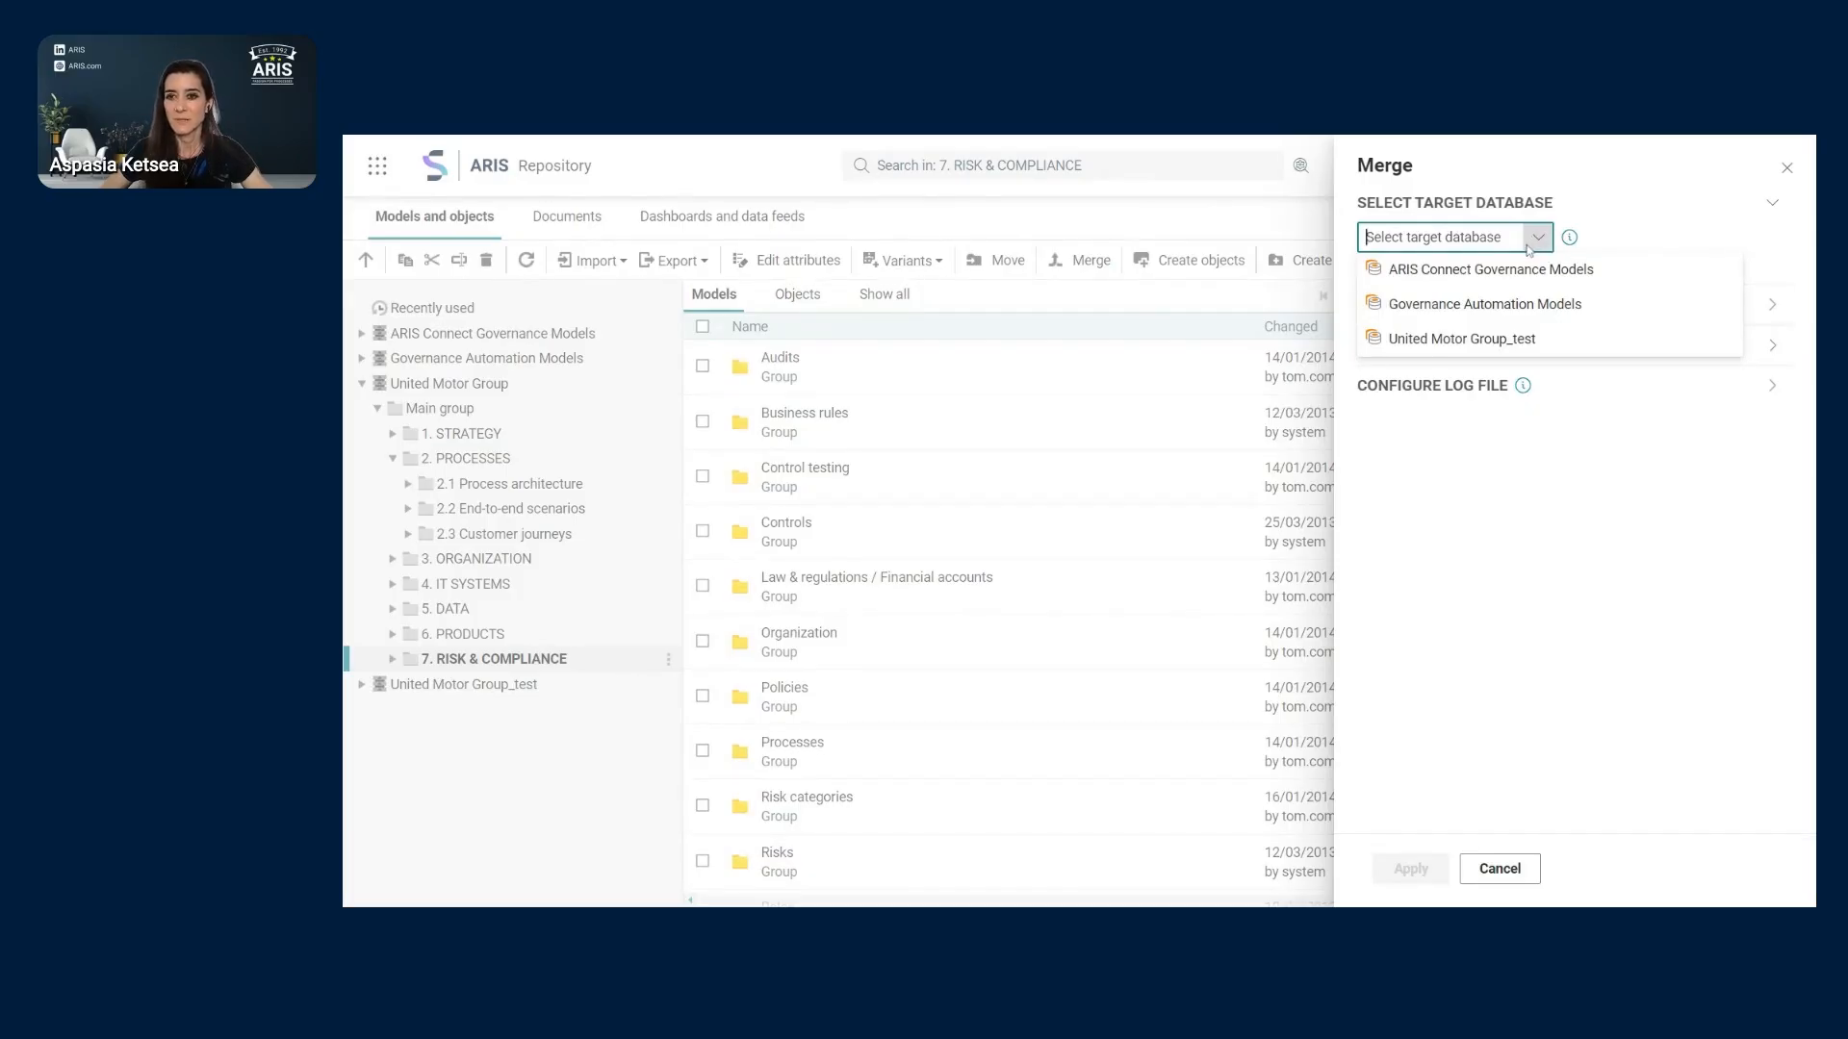
click(1485, 340)
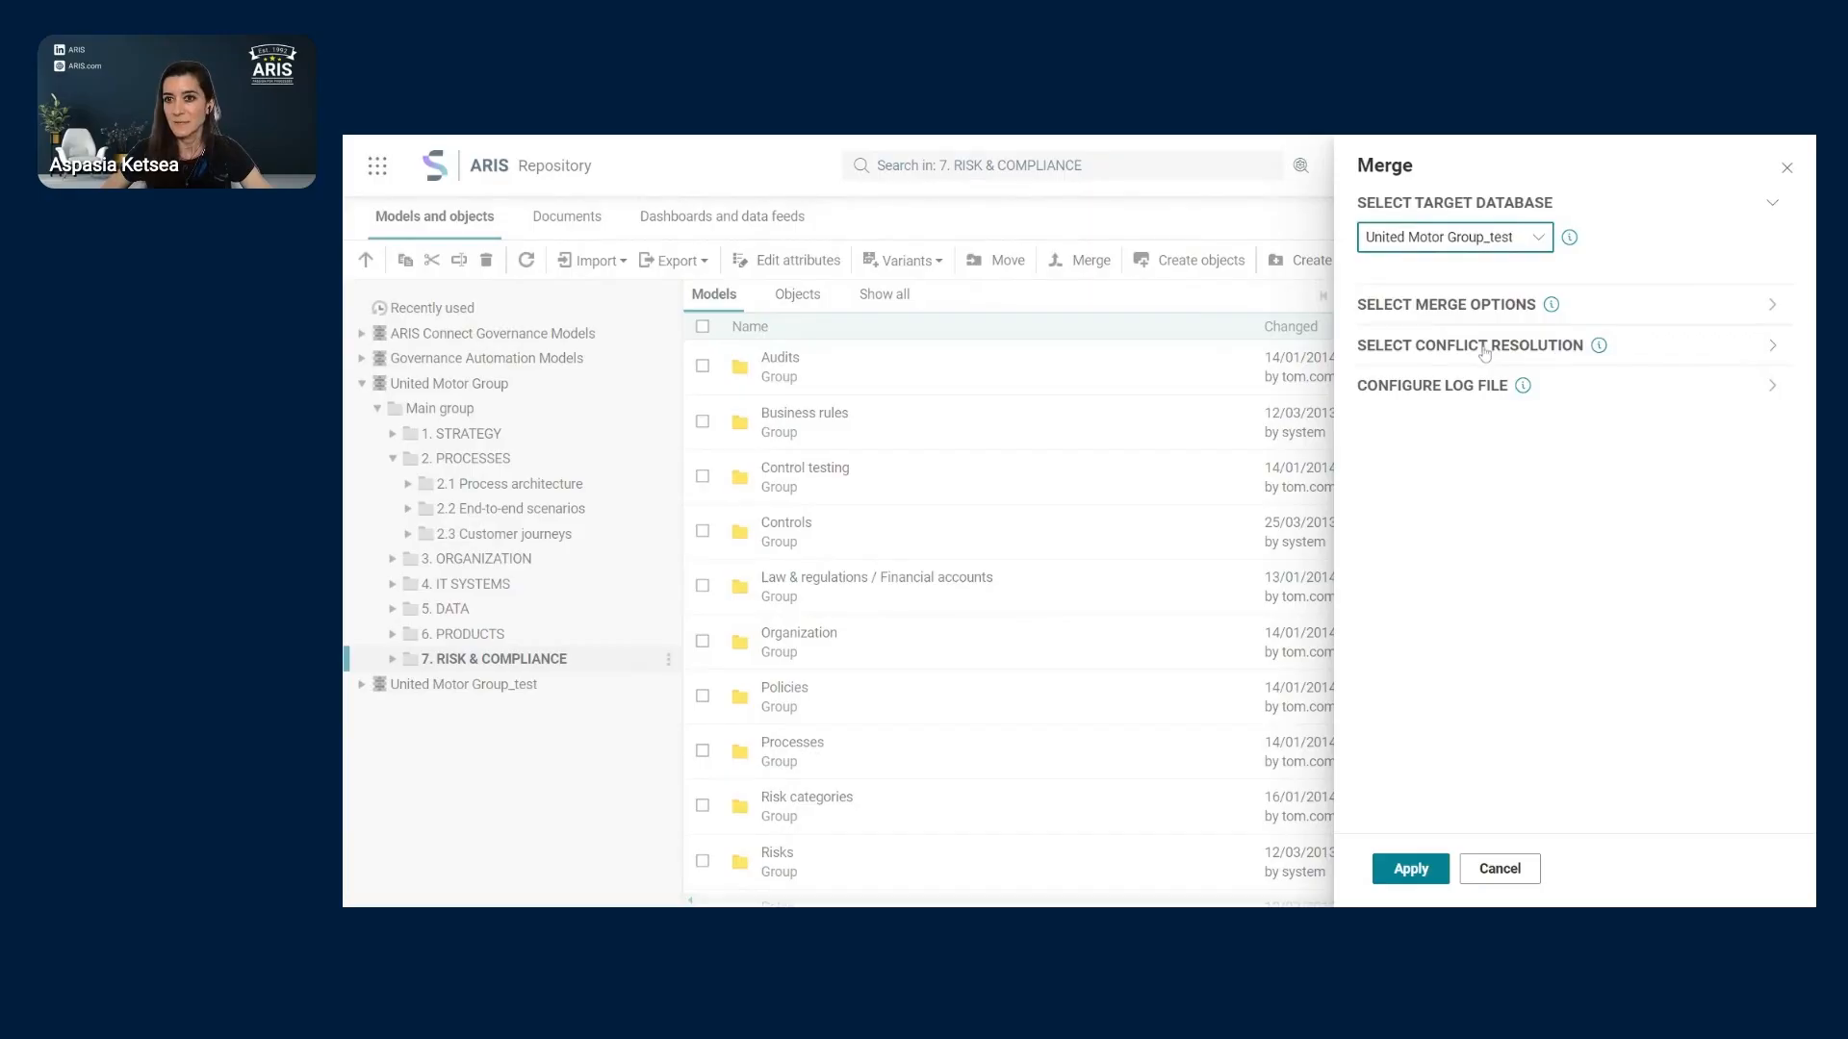
click(1772, 309)
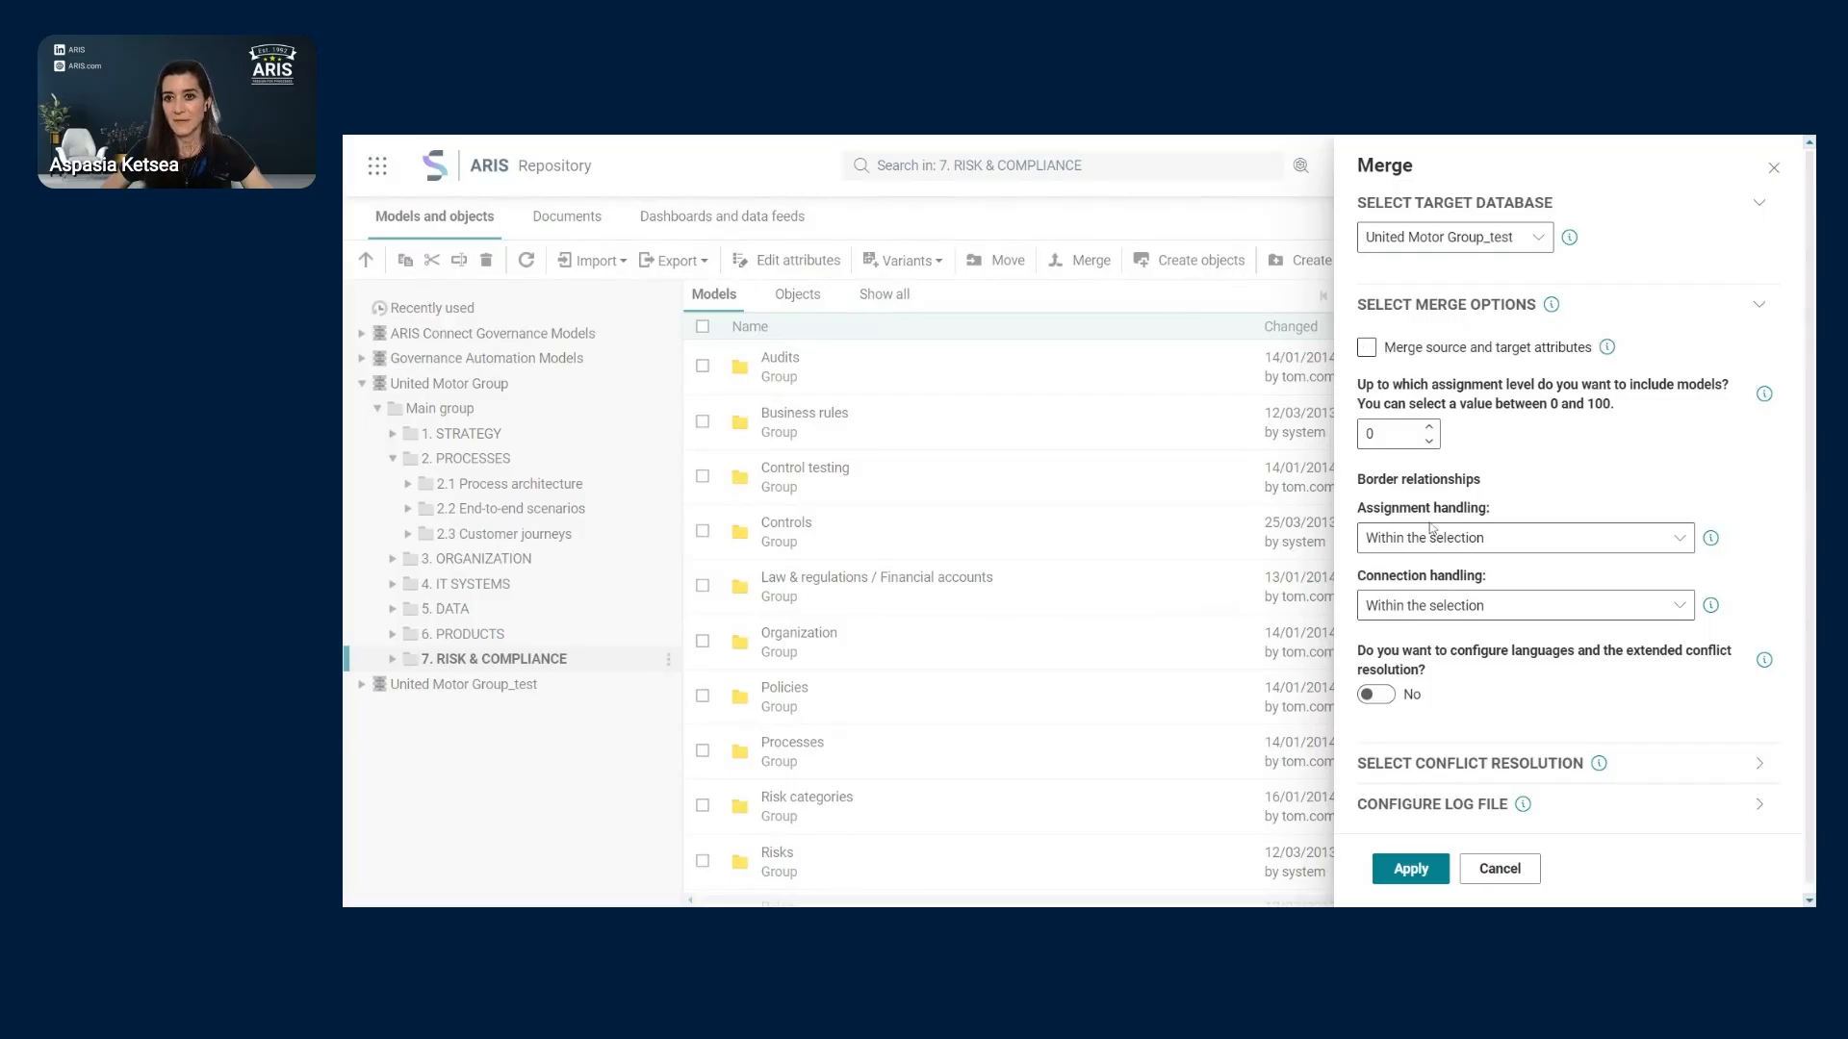
- Read the merge option help, keep assignment handling Within the selection, and show conflict resolution
click(1552, 306)
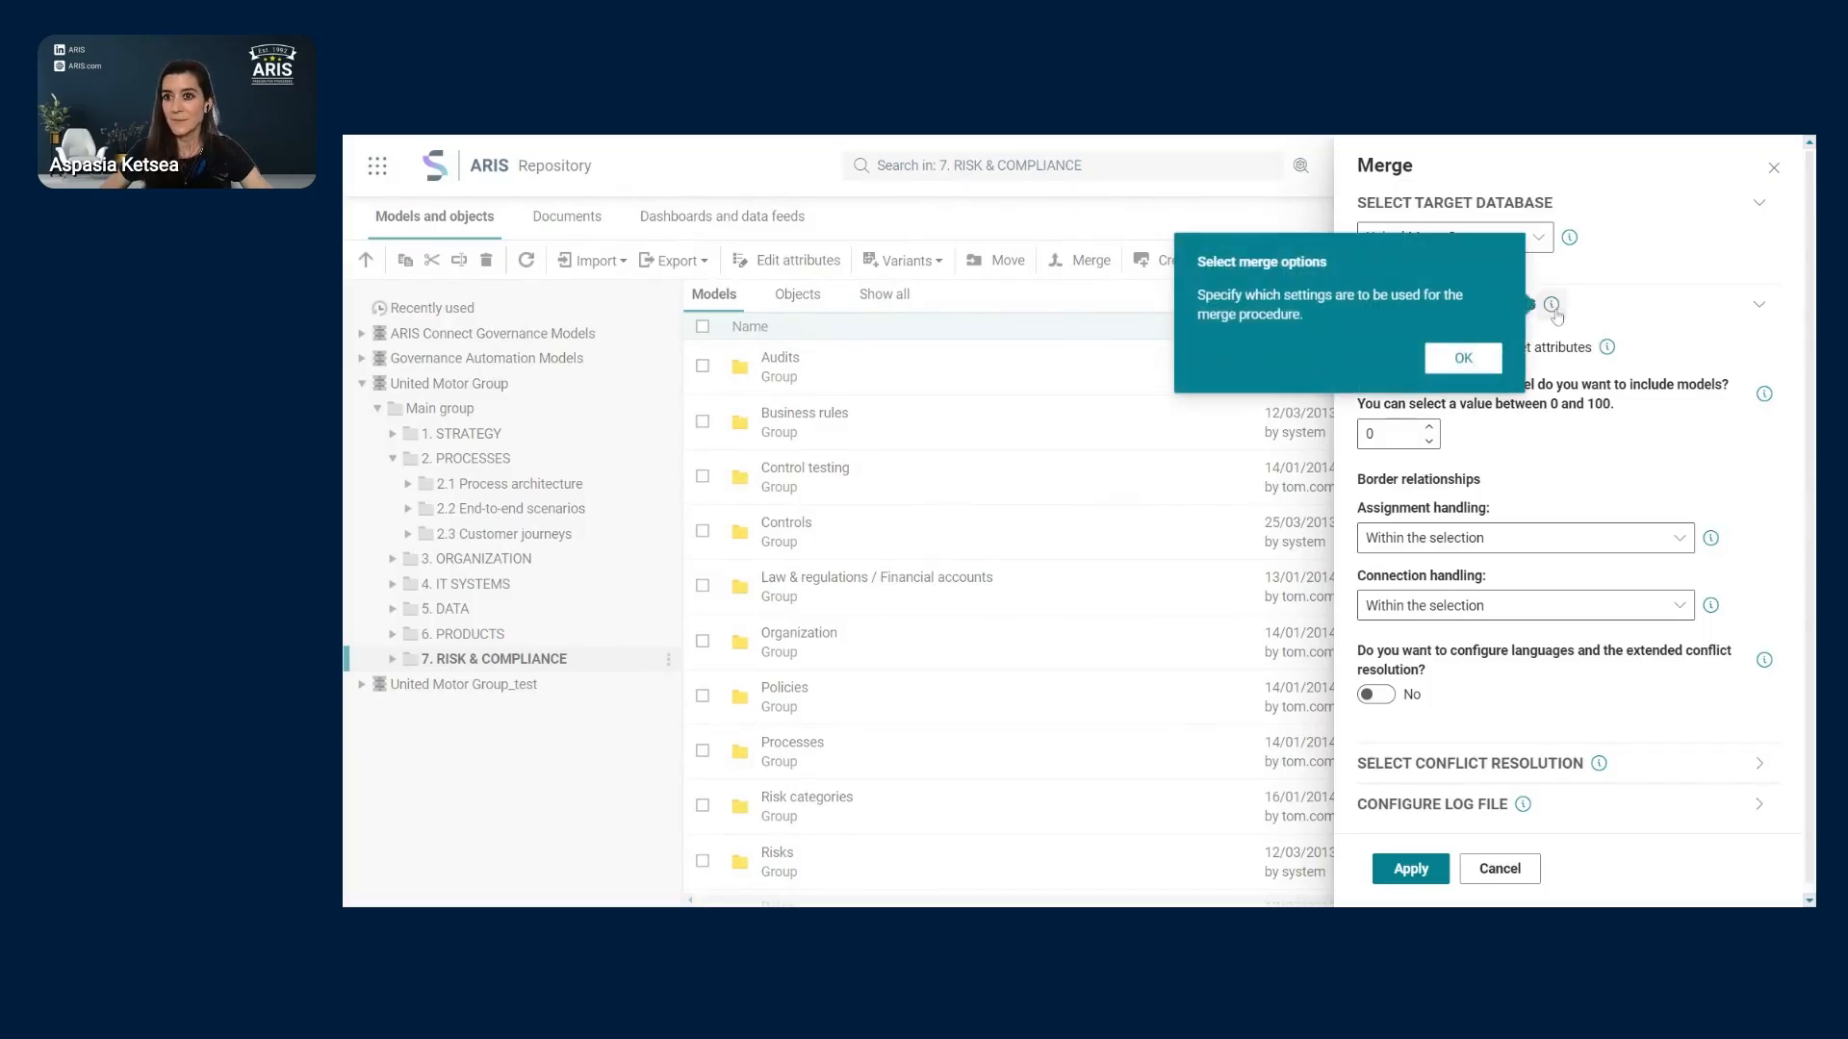
click(1607, 348)
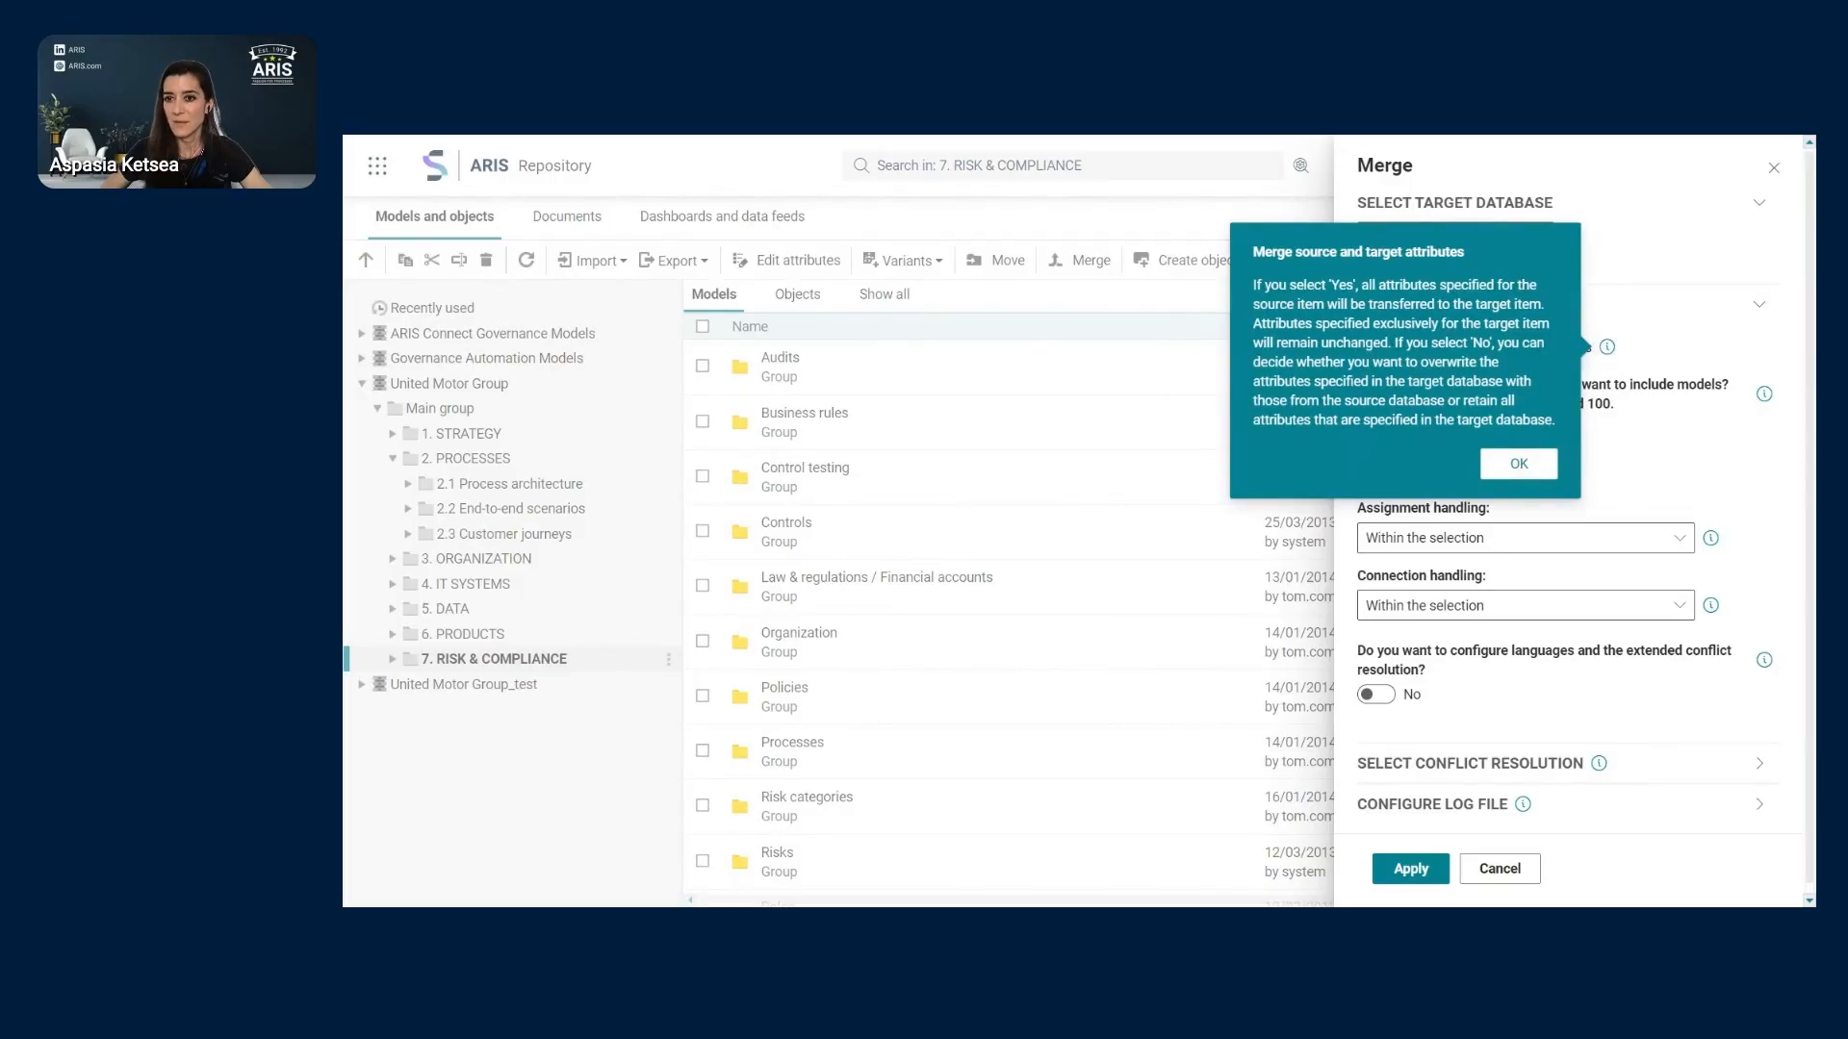
click(1650, 462)
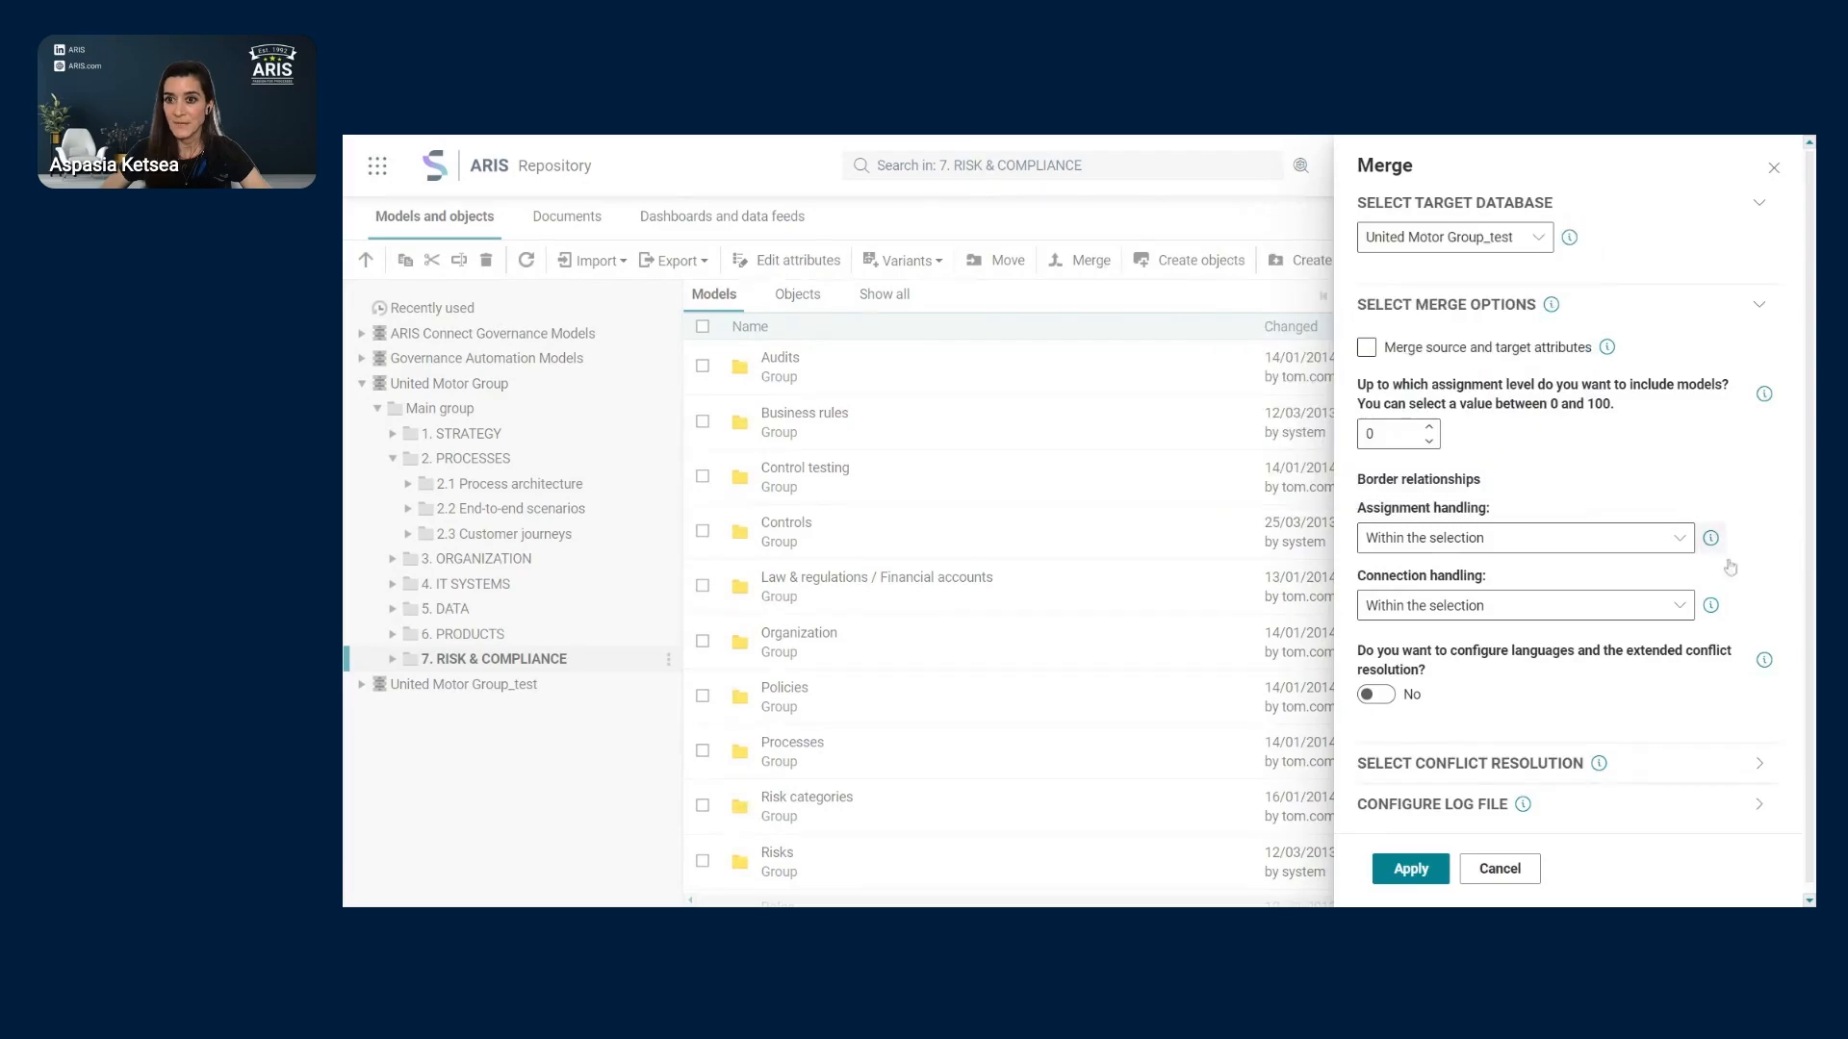
click(1710, 539)
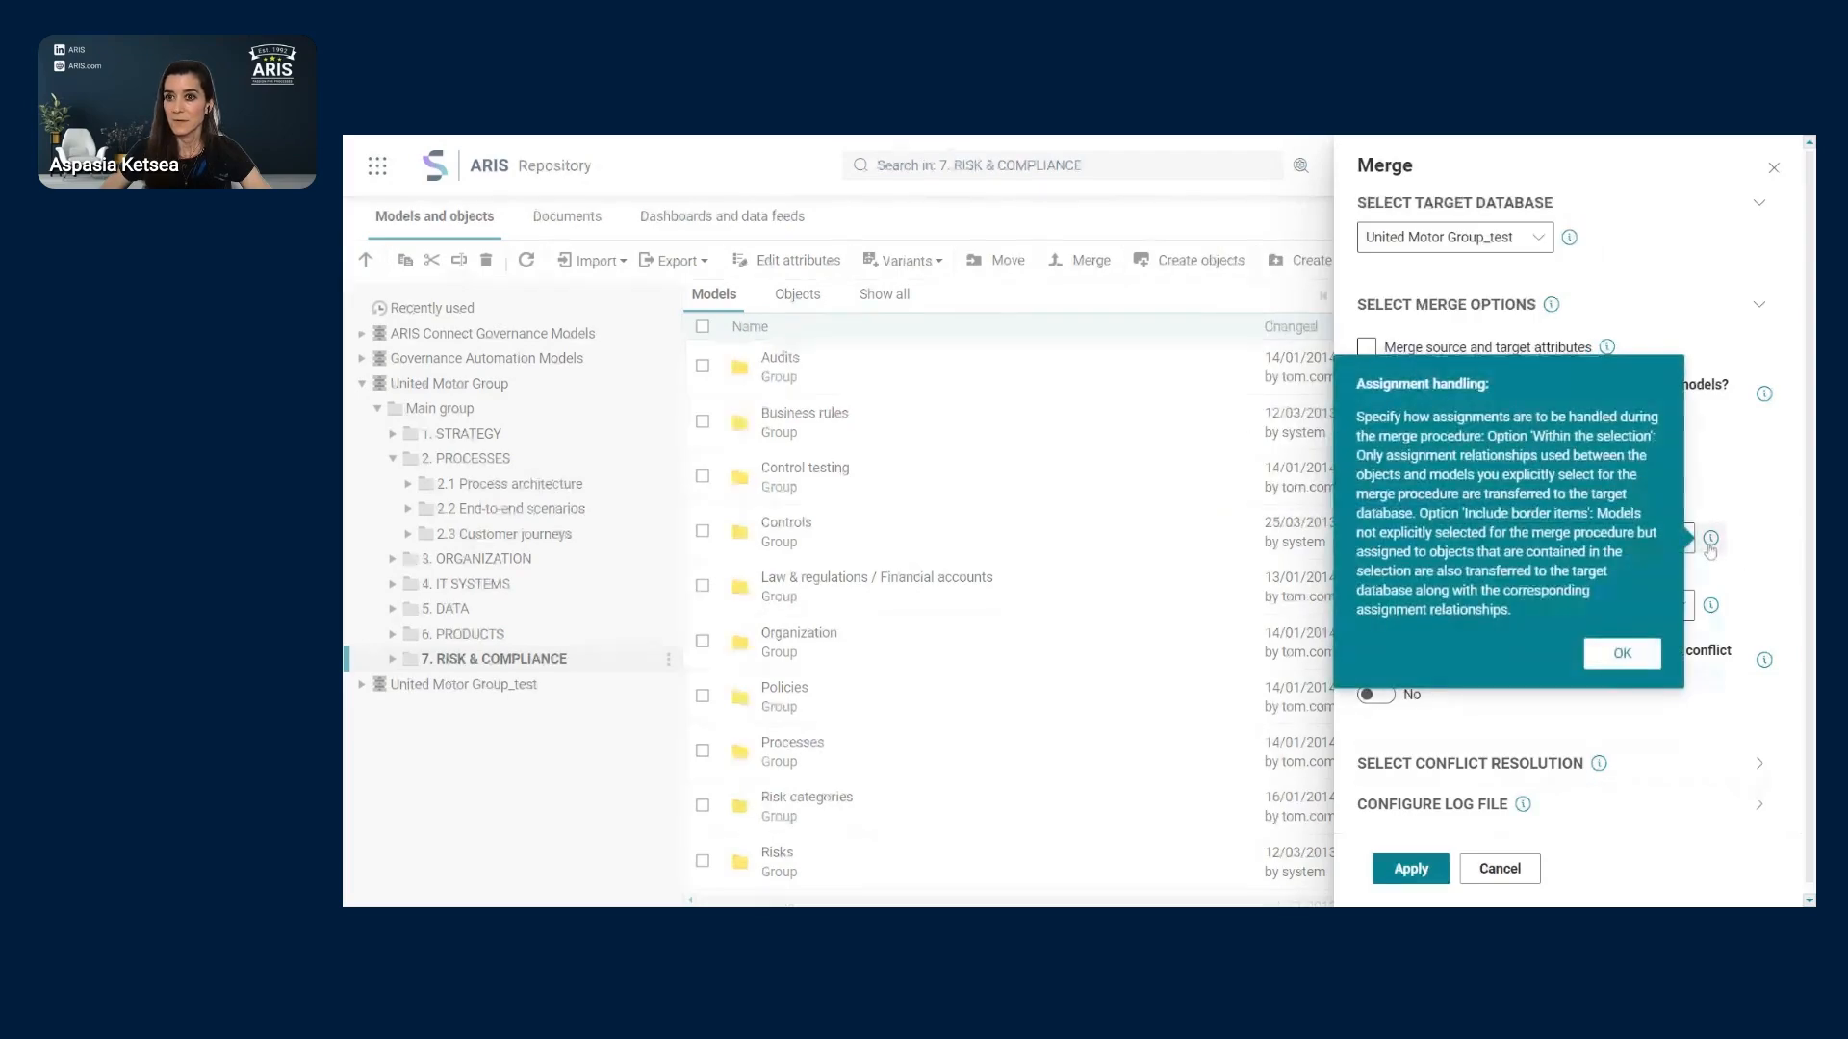
click(1710, 541)
click(1684, 544)
click(1686, 546)
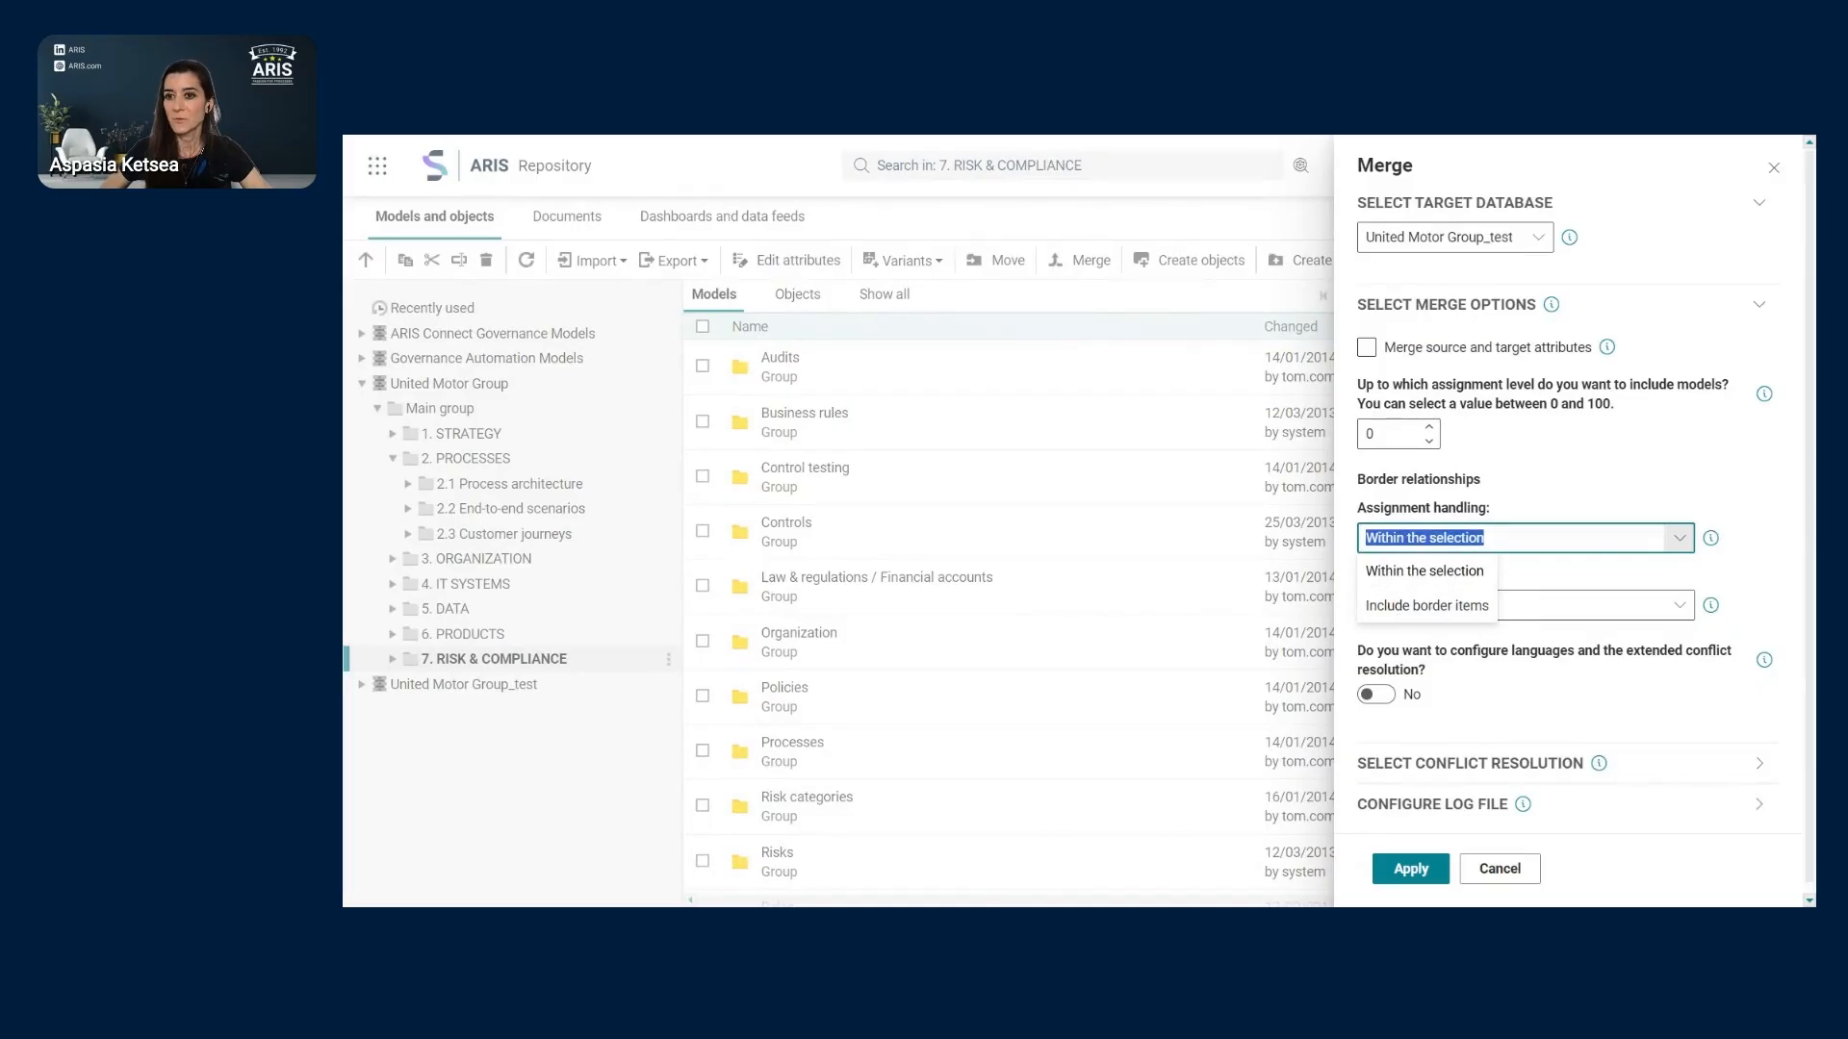
click(1566, 491)
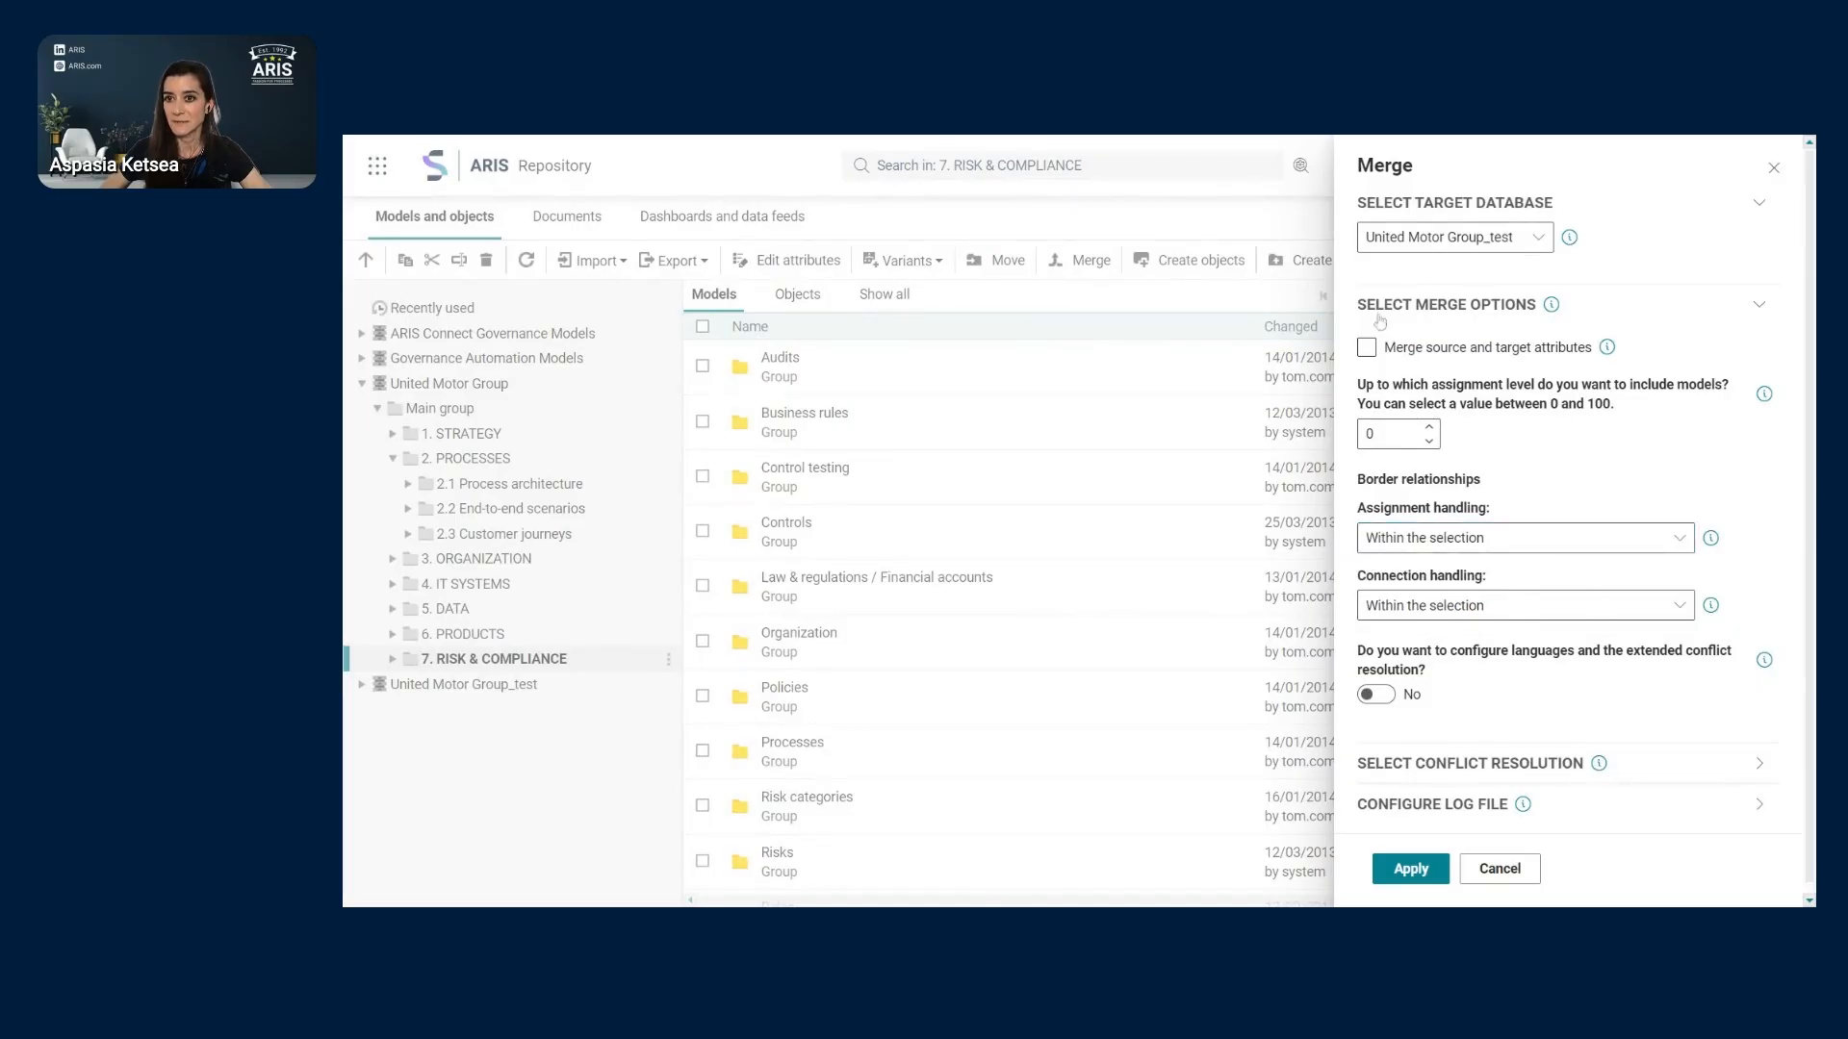
click(1767, 776)
- Keep Source overwrites target for models, leaving the keep-source-group option off
scroll(1732, 597, down, 5)
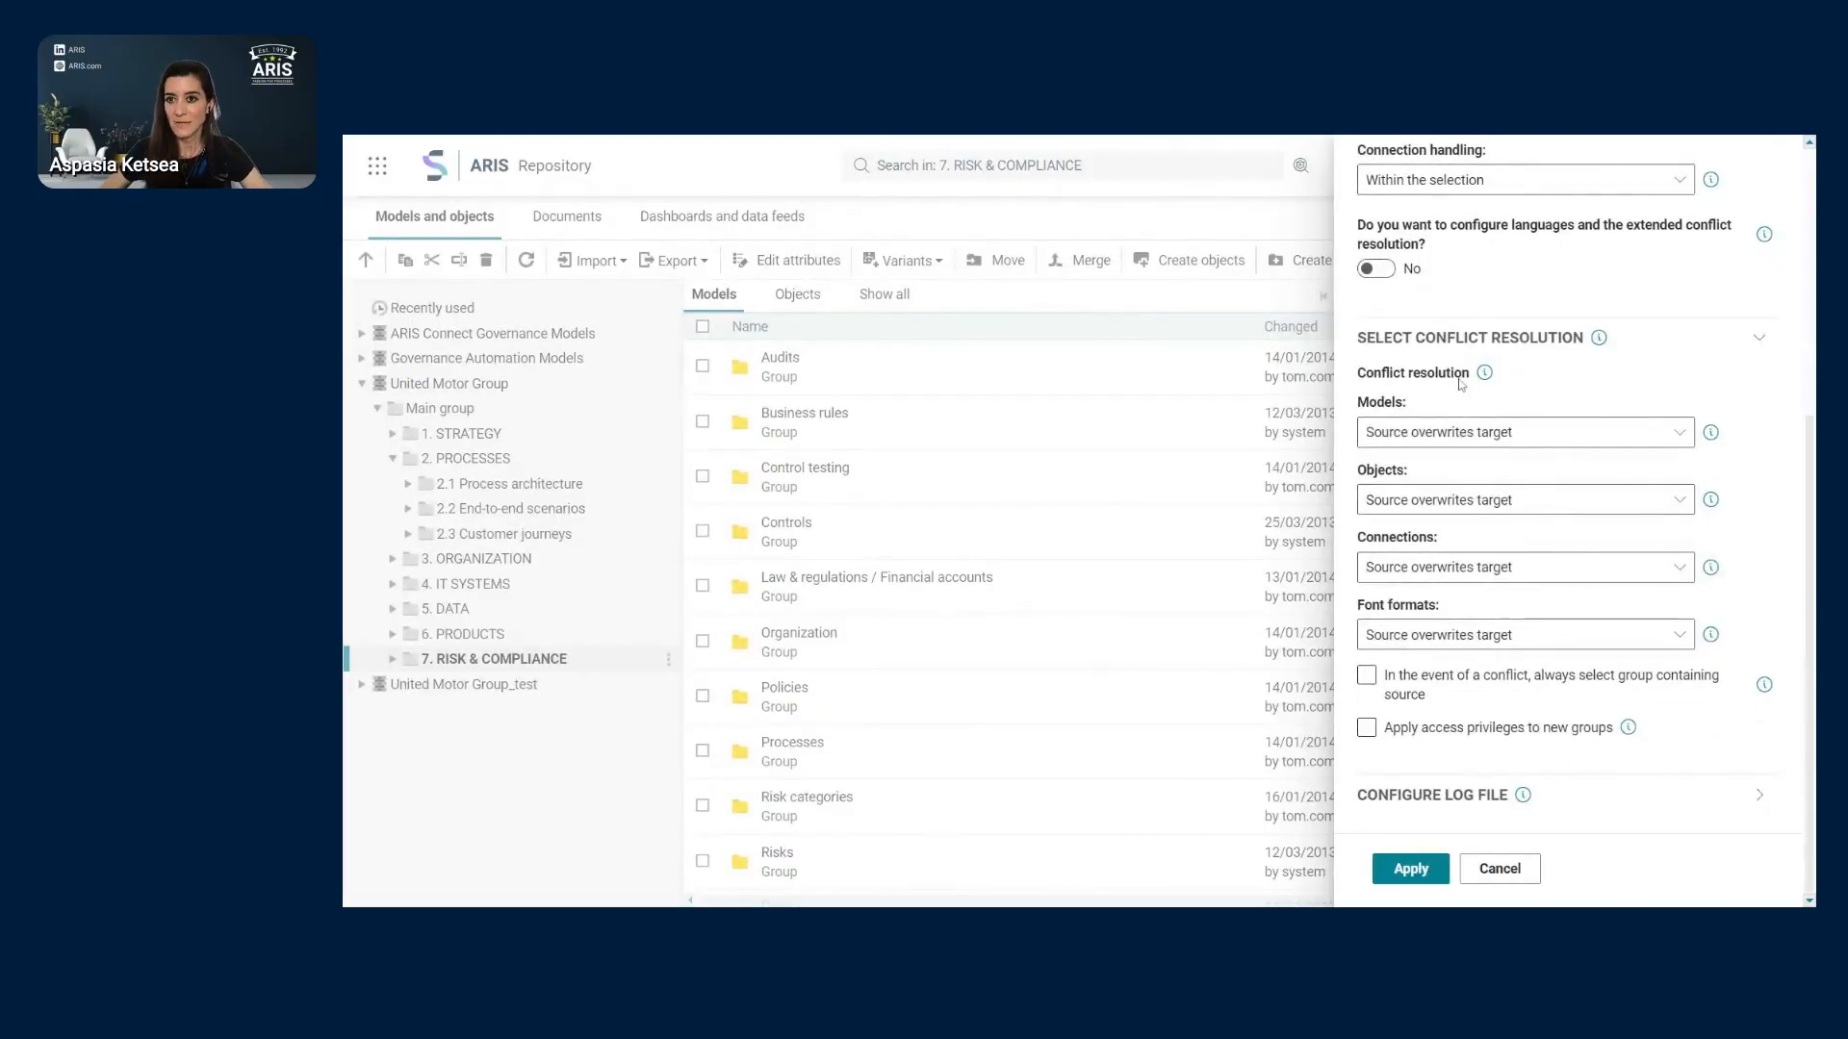
click(1679, 433)
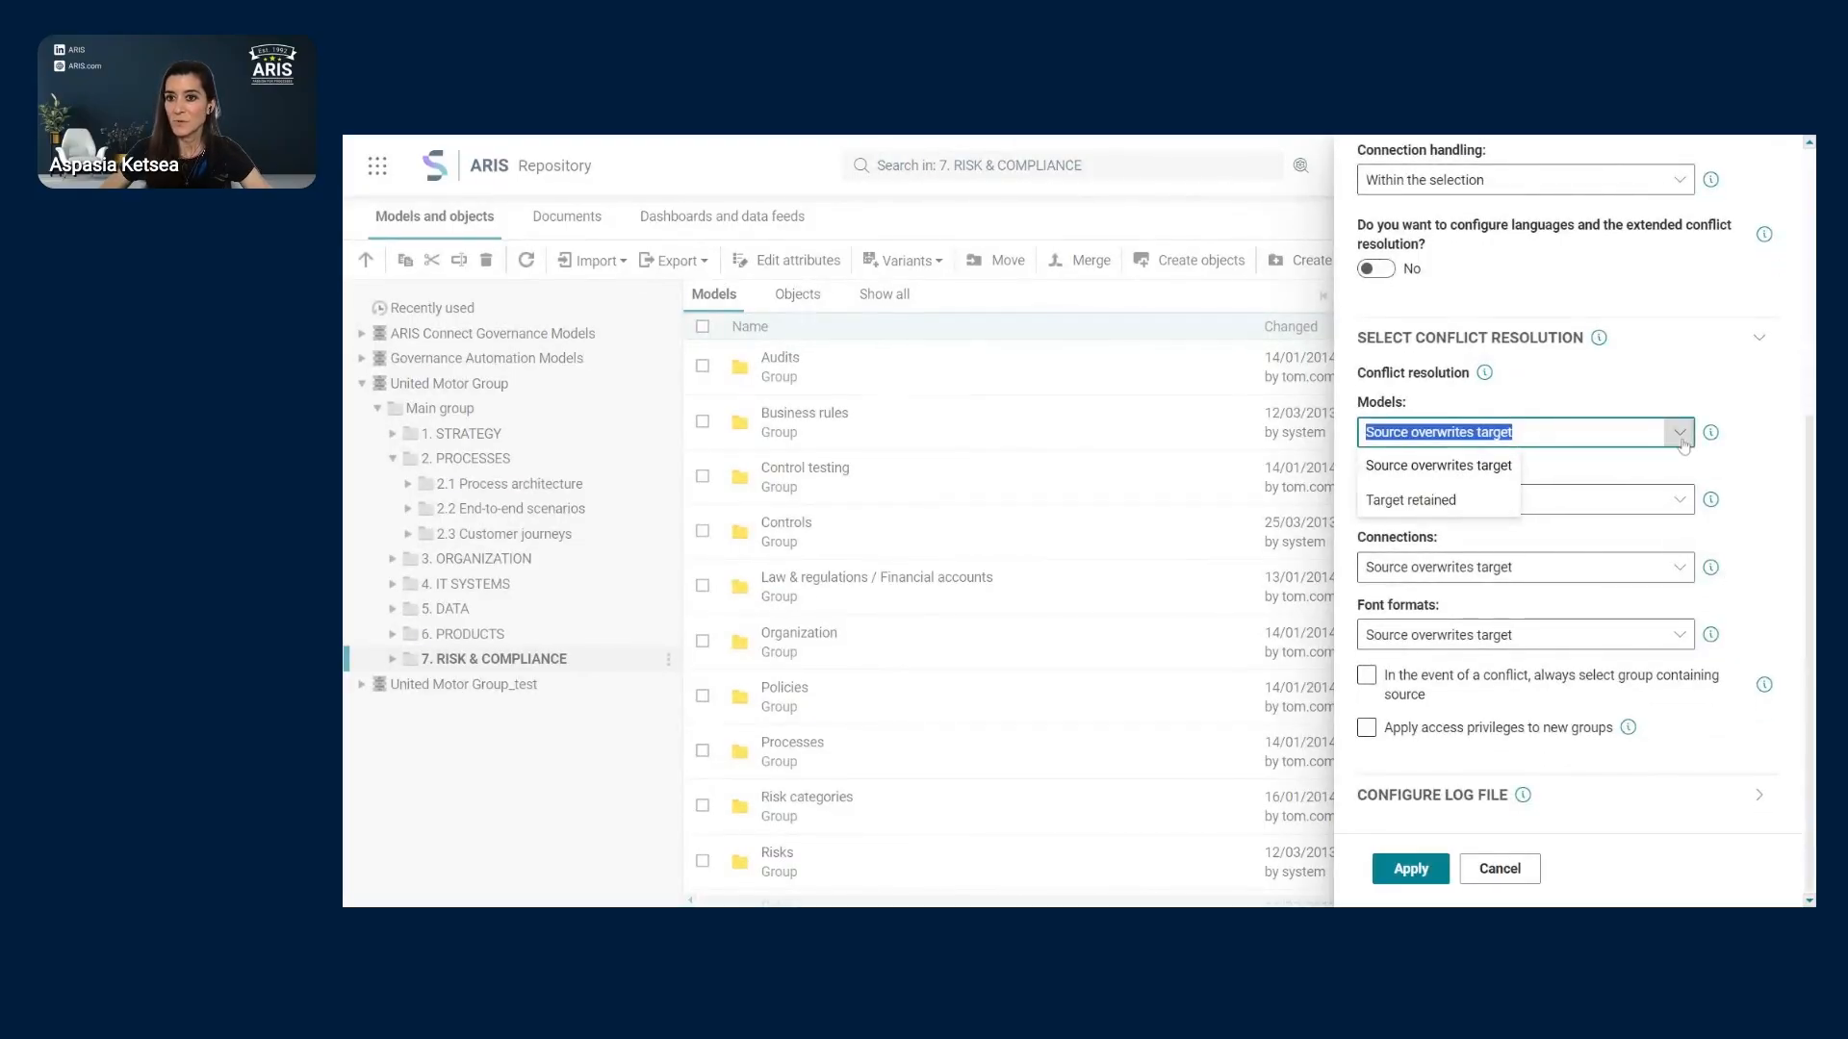
click(1685, 387)
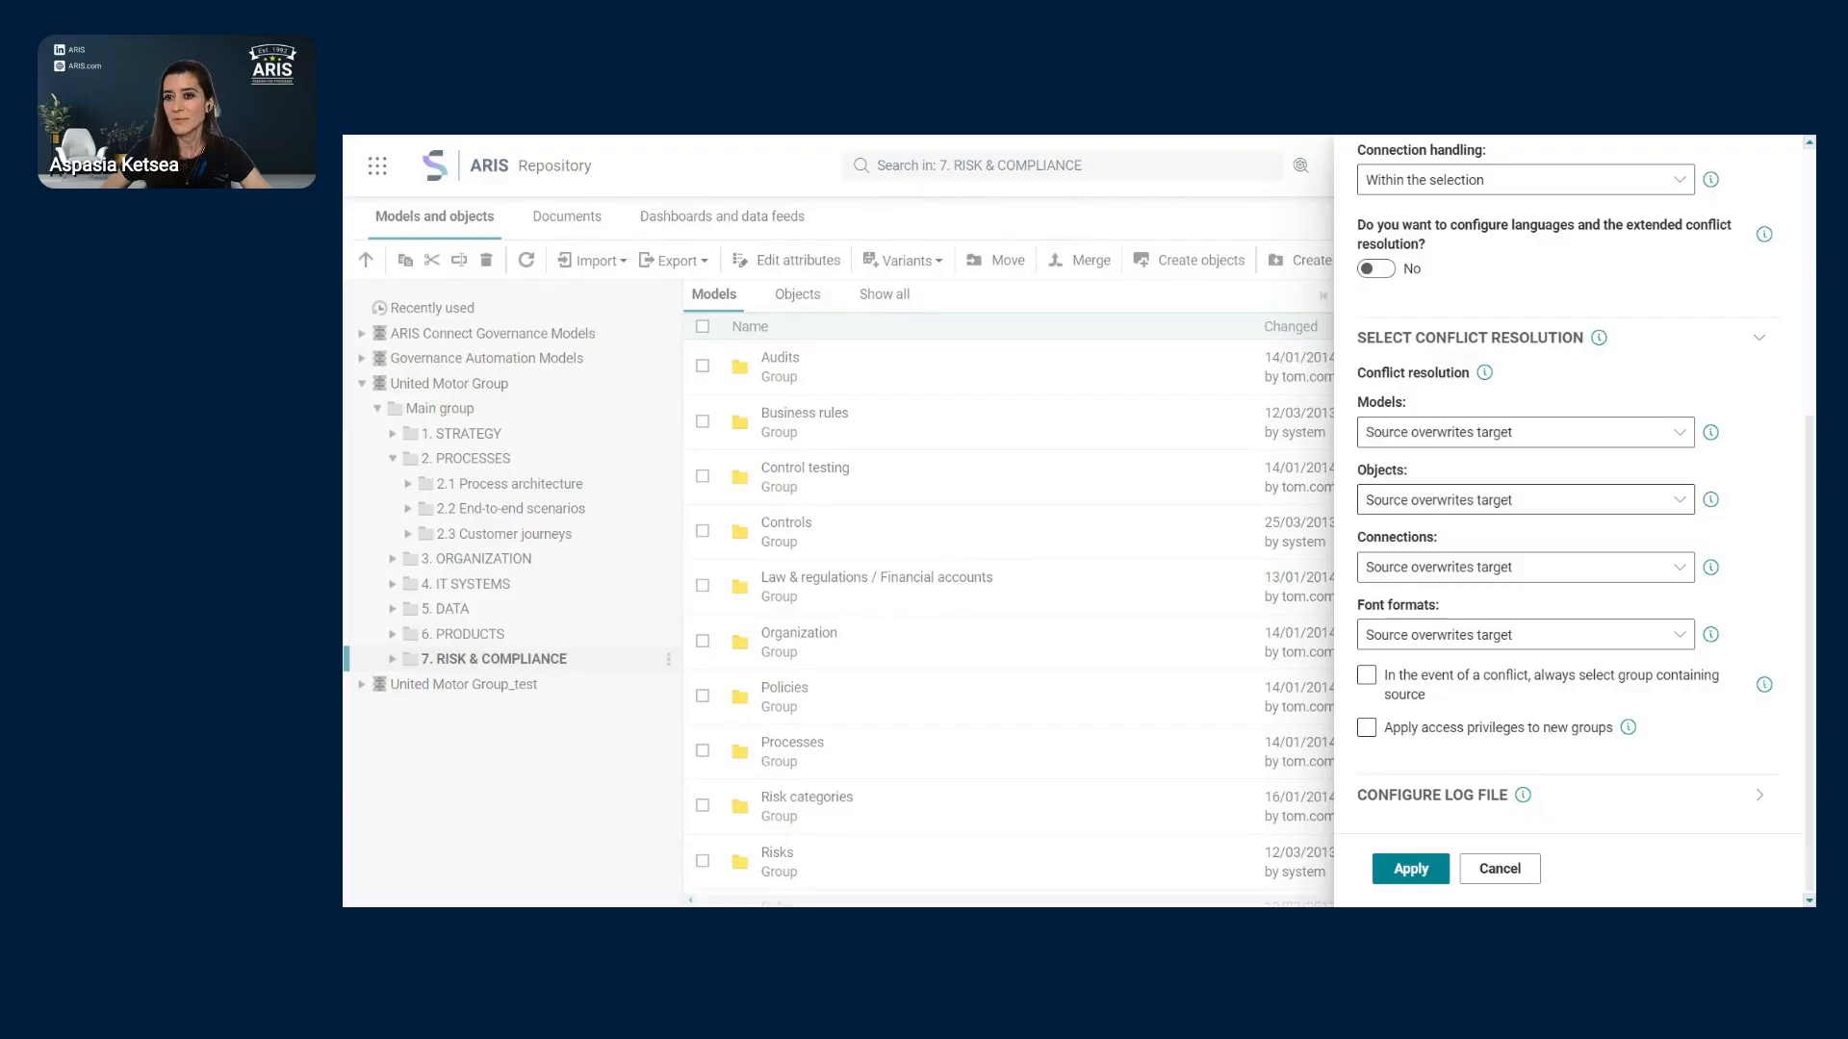
click(1408, 685)
click(1584, 708)
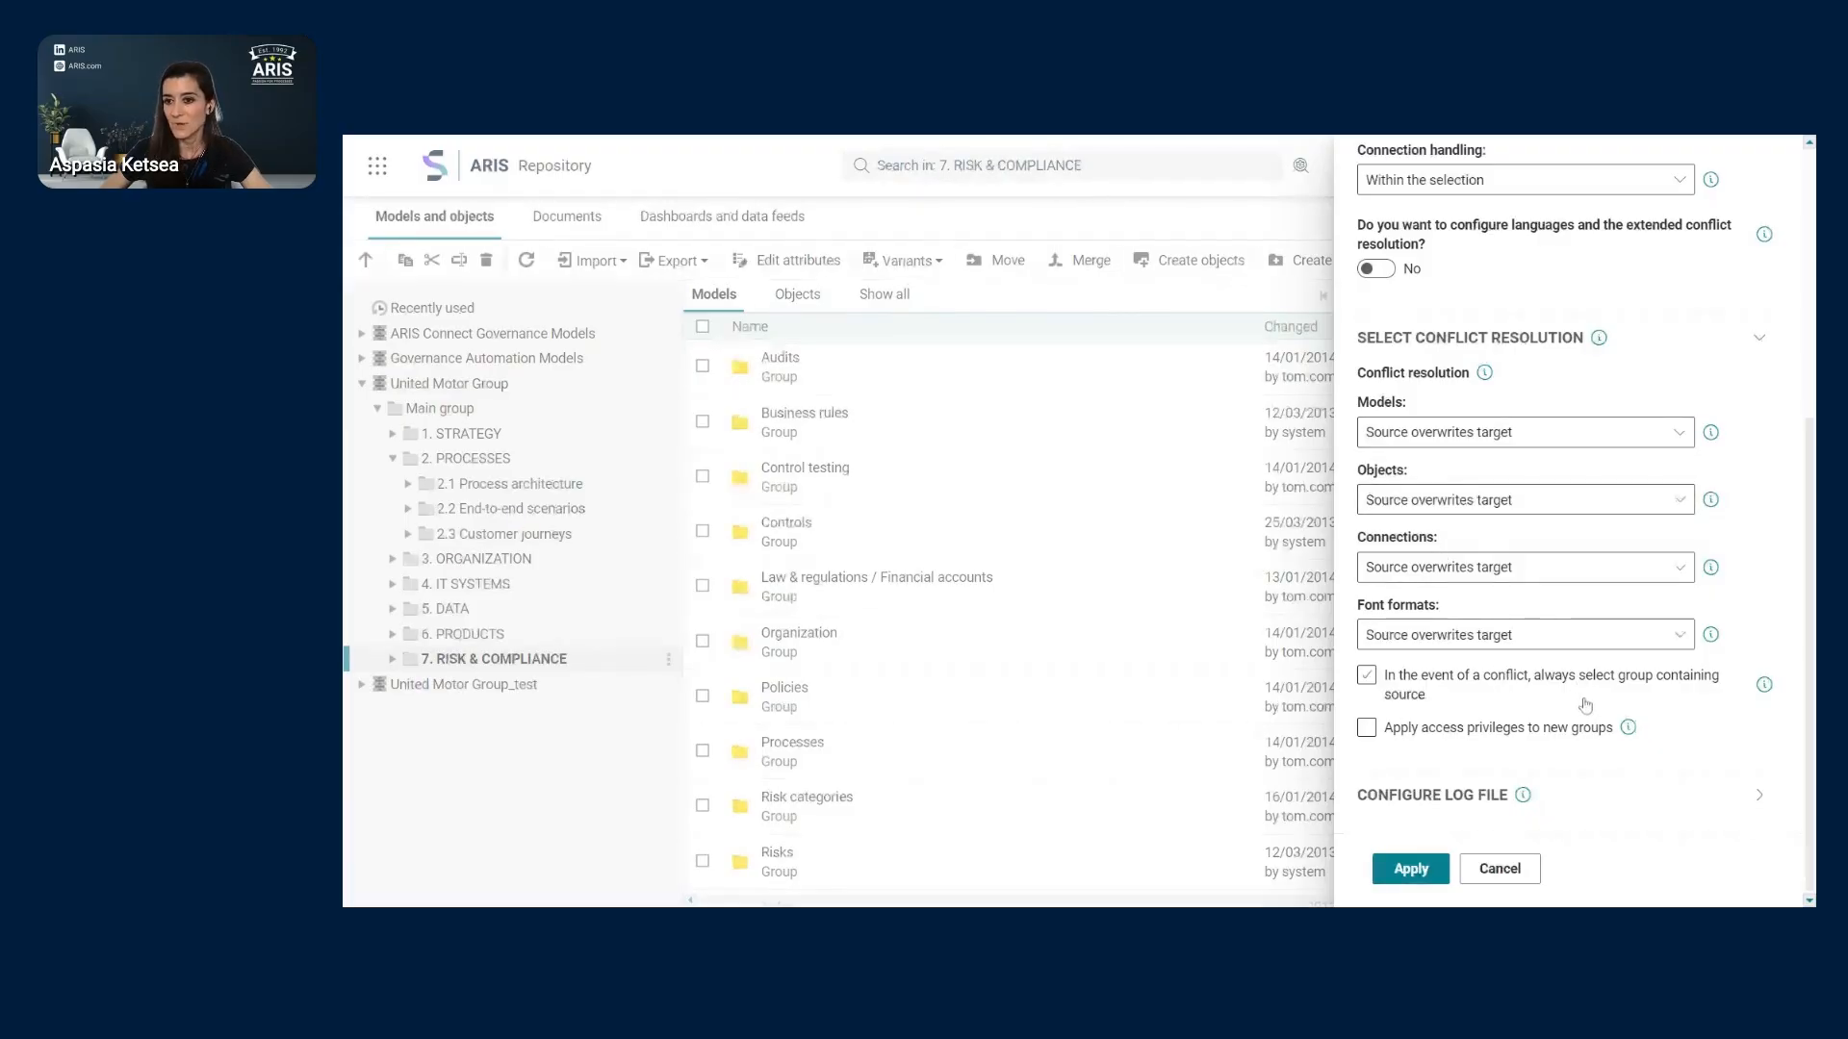
- Show the log file settings and run the merge into United Motor Group_test
click(1759, 342)
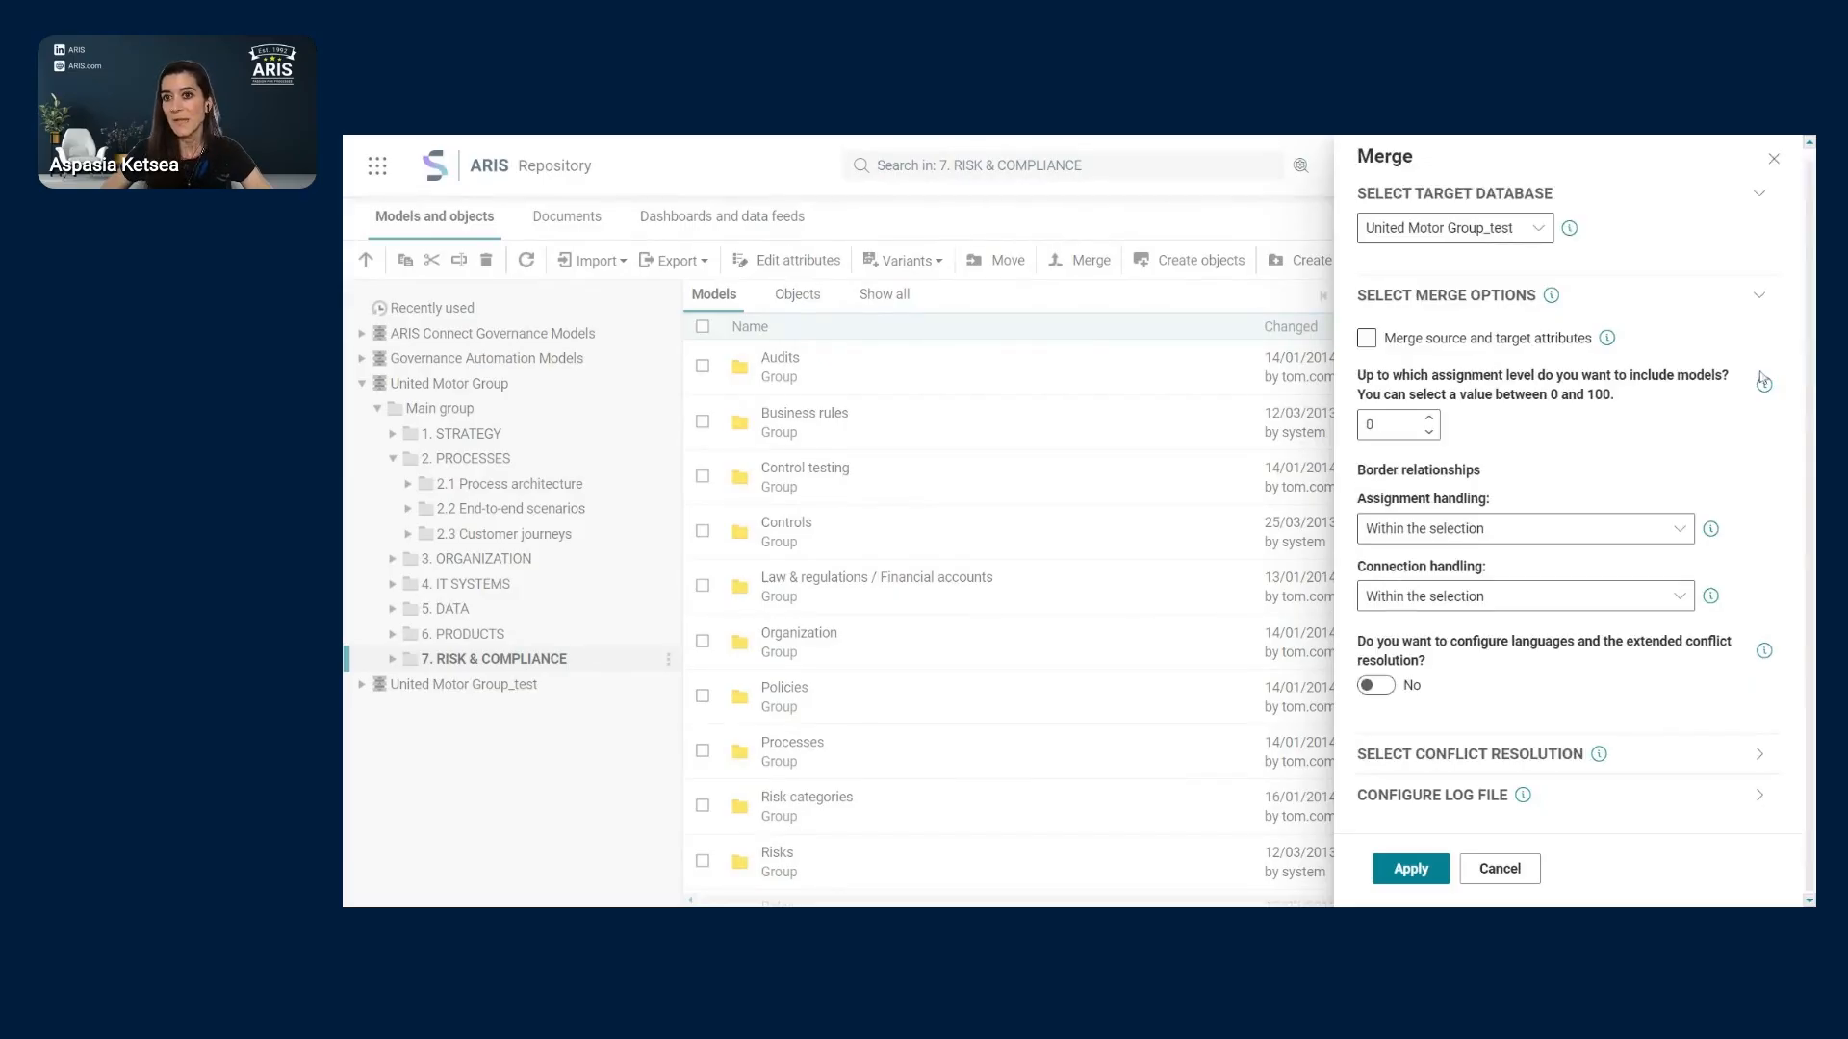
click(1764, 798)
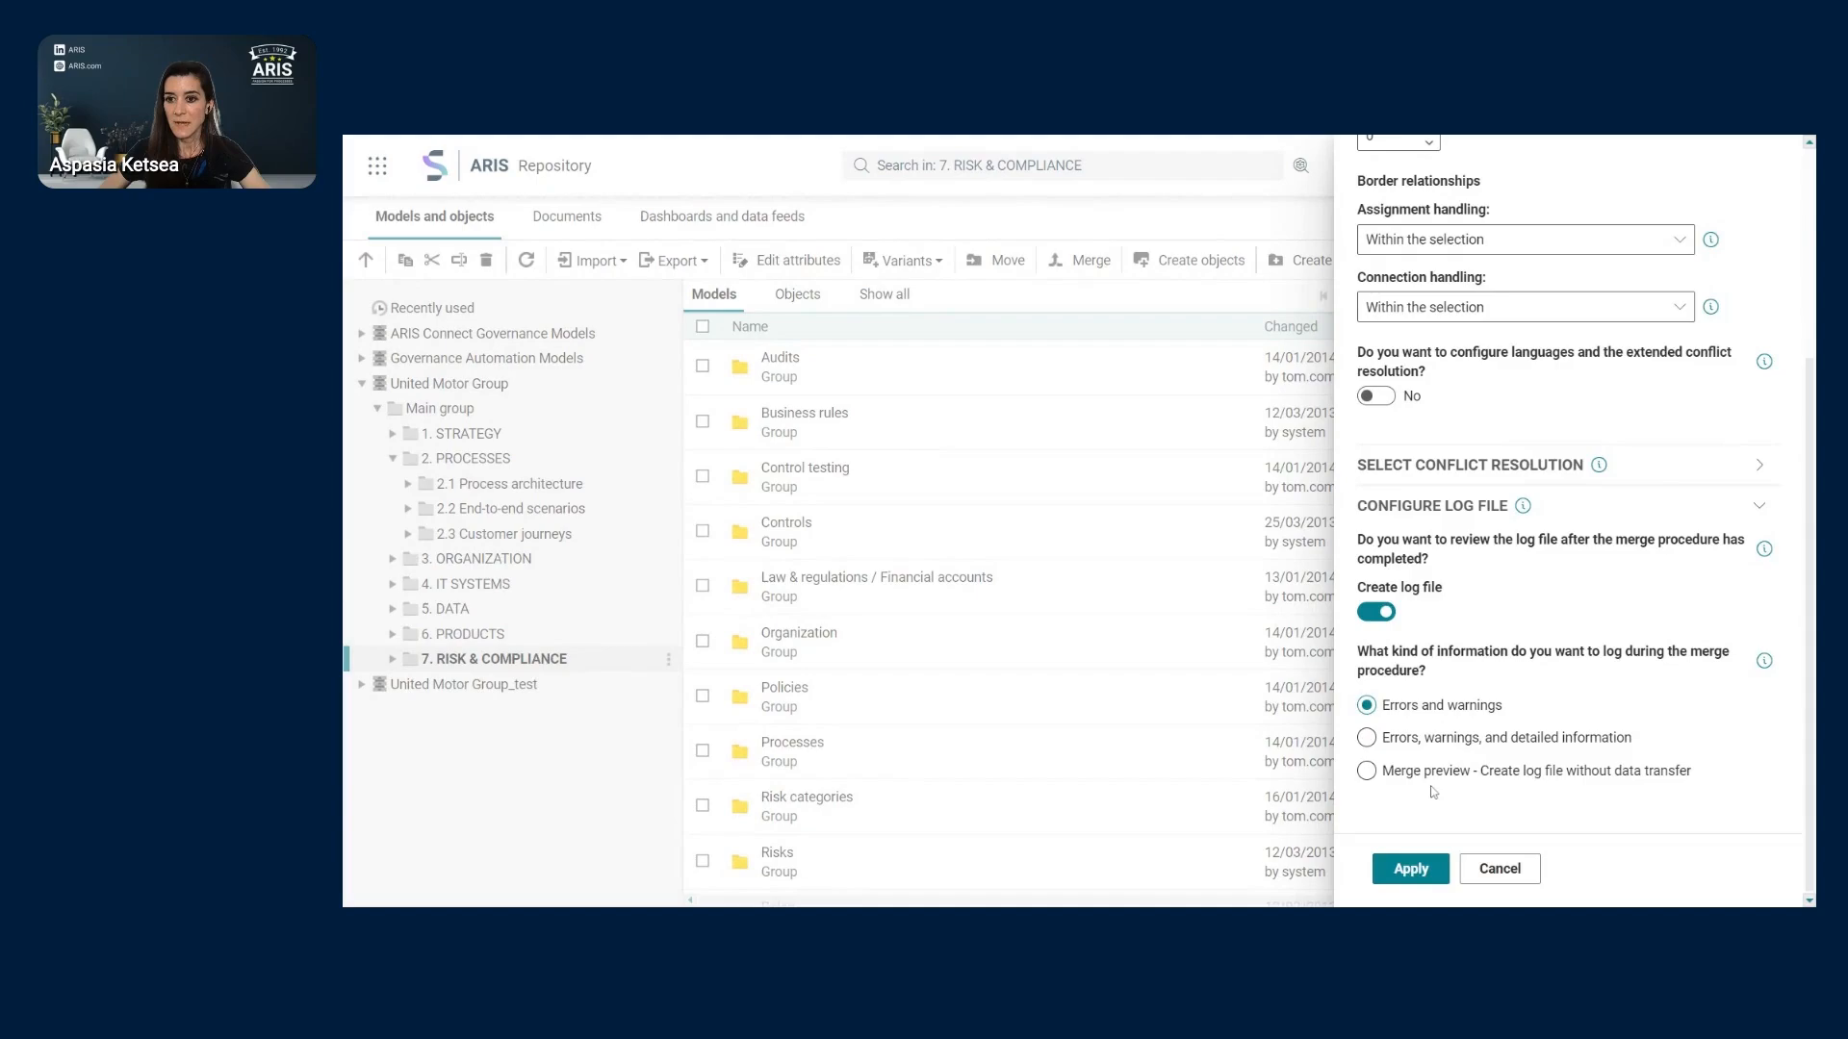
click(1421, 882)
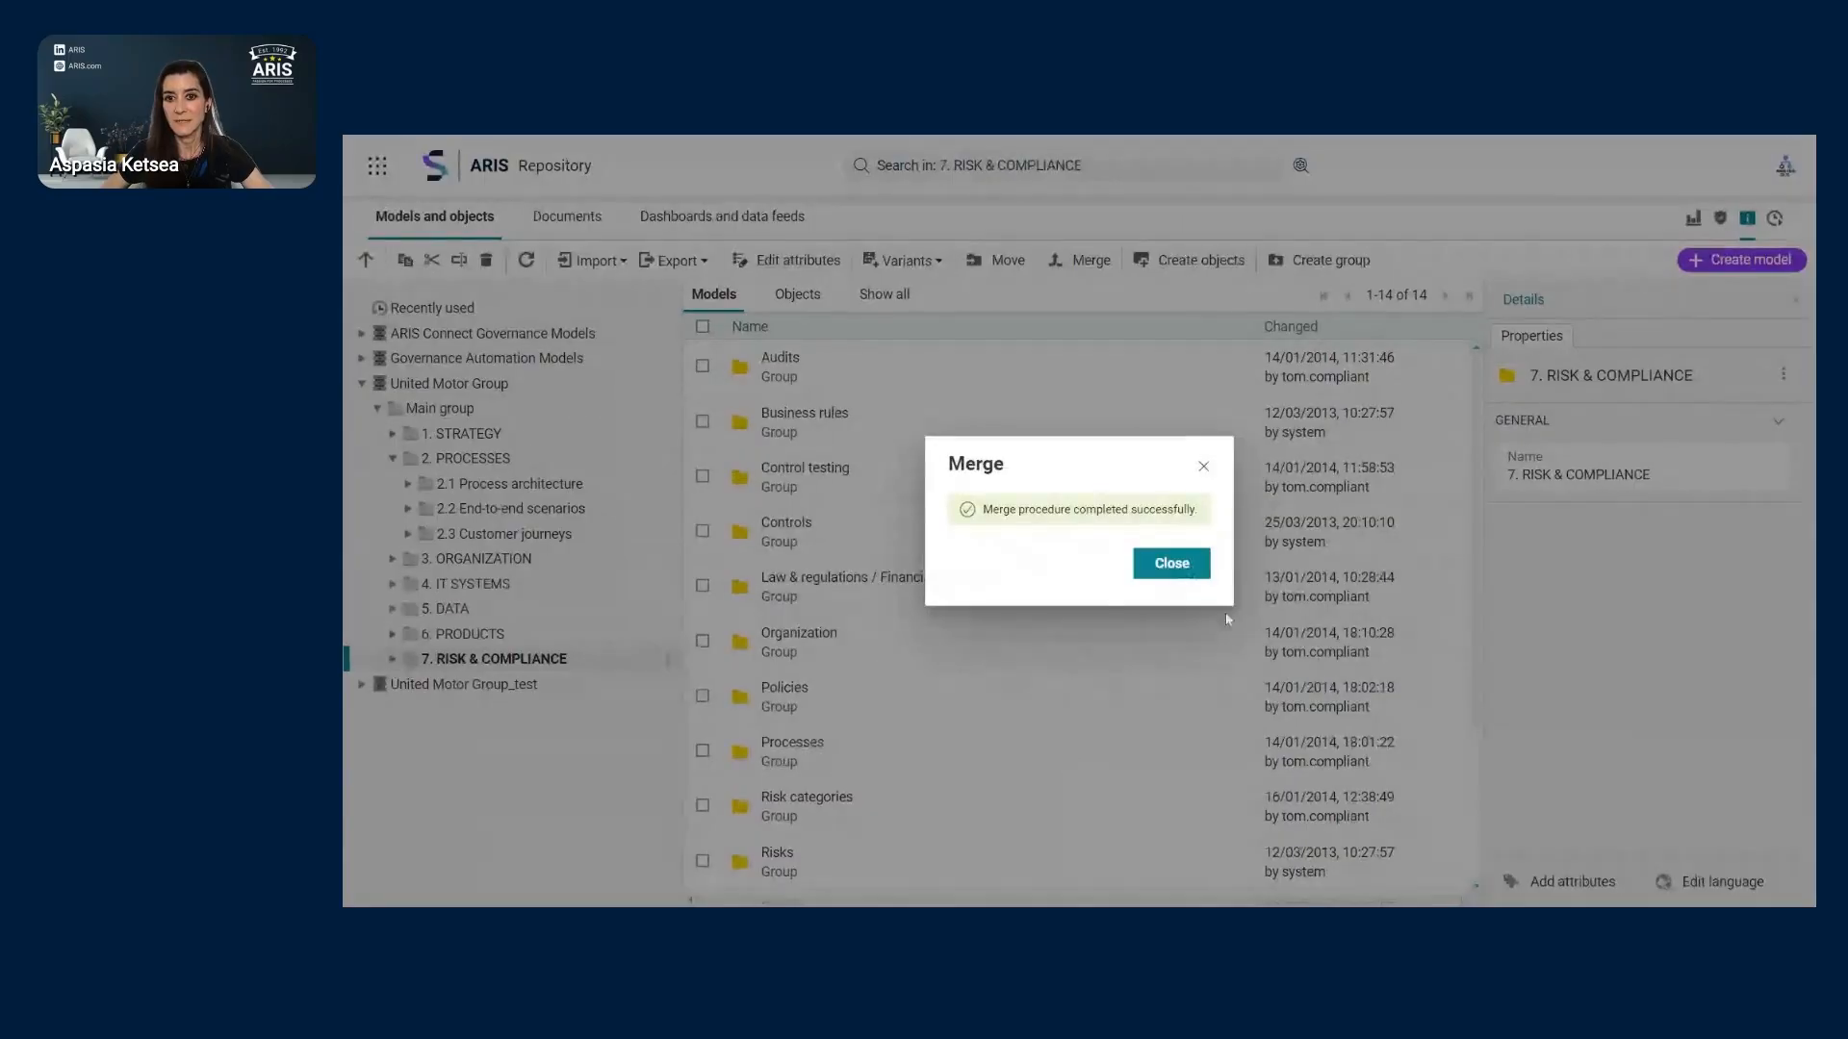
- Close the merge-completed message, collapse United Motor Group, and open United Motor Group_test
click(1182, 565)
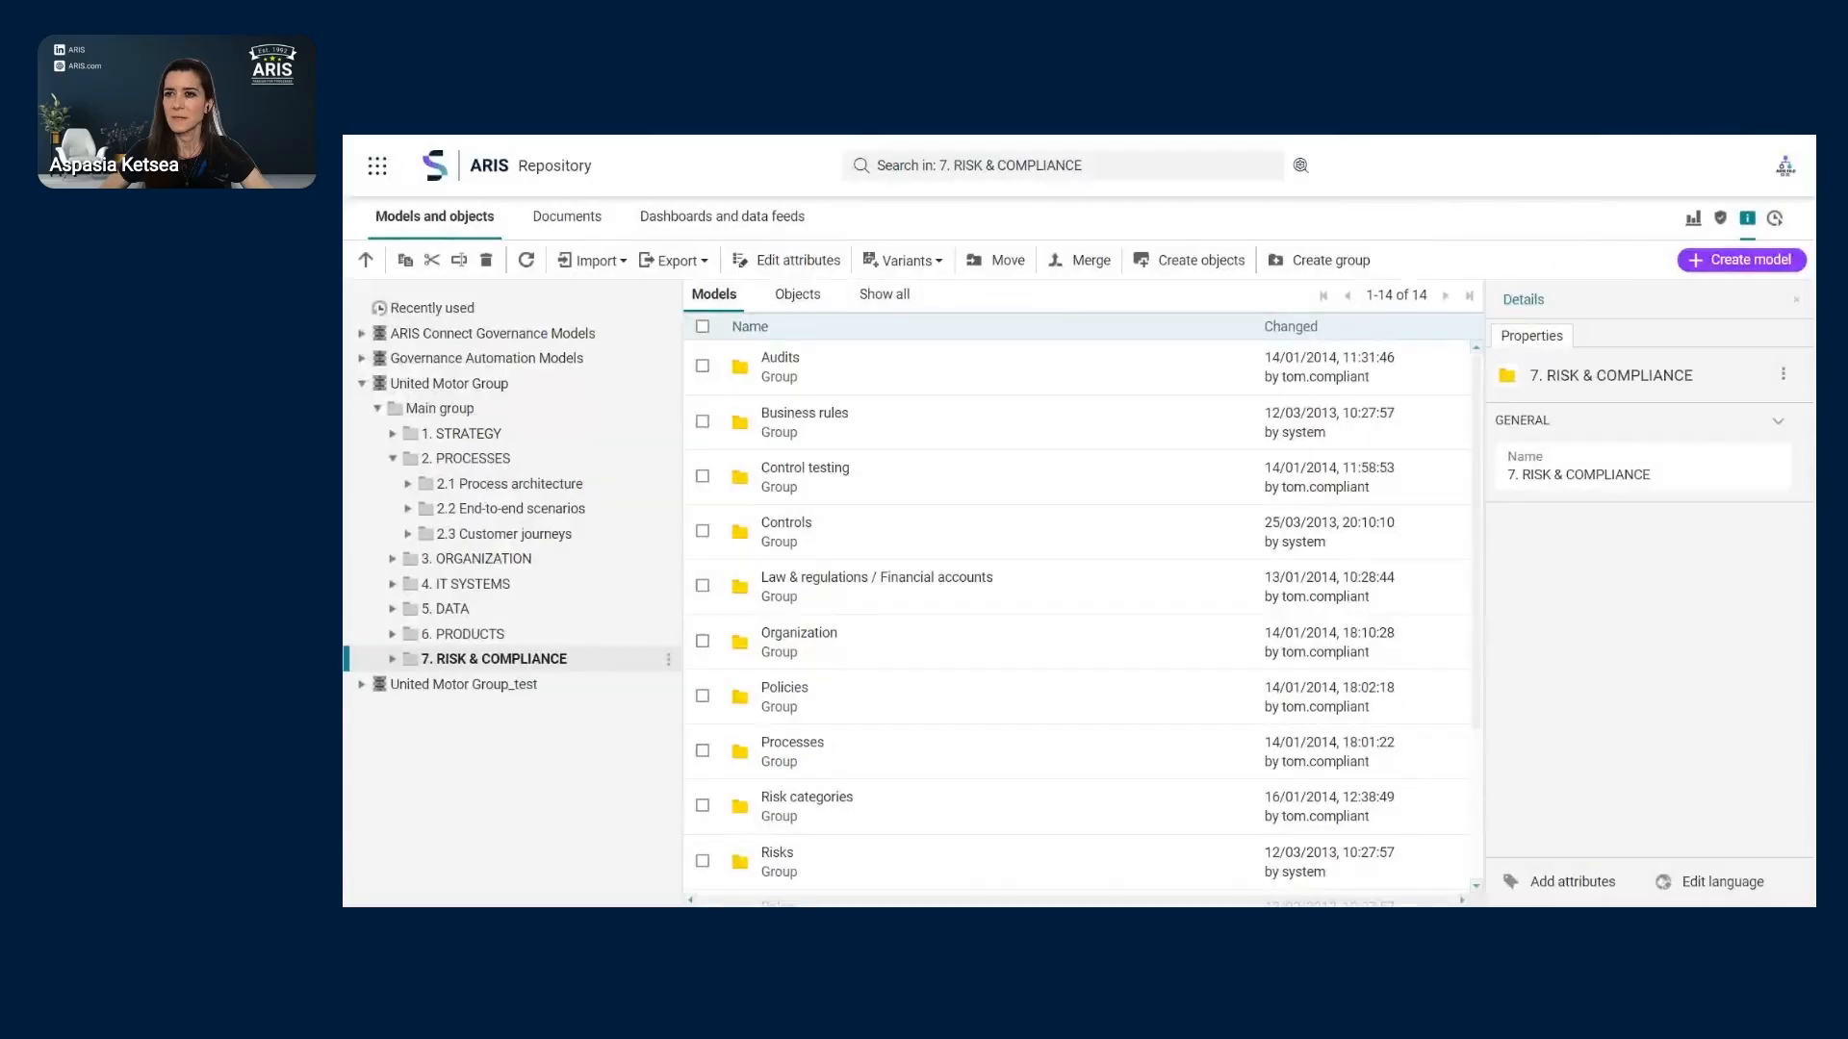
click(1782, 142)
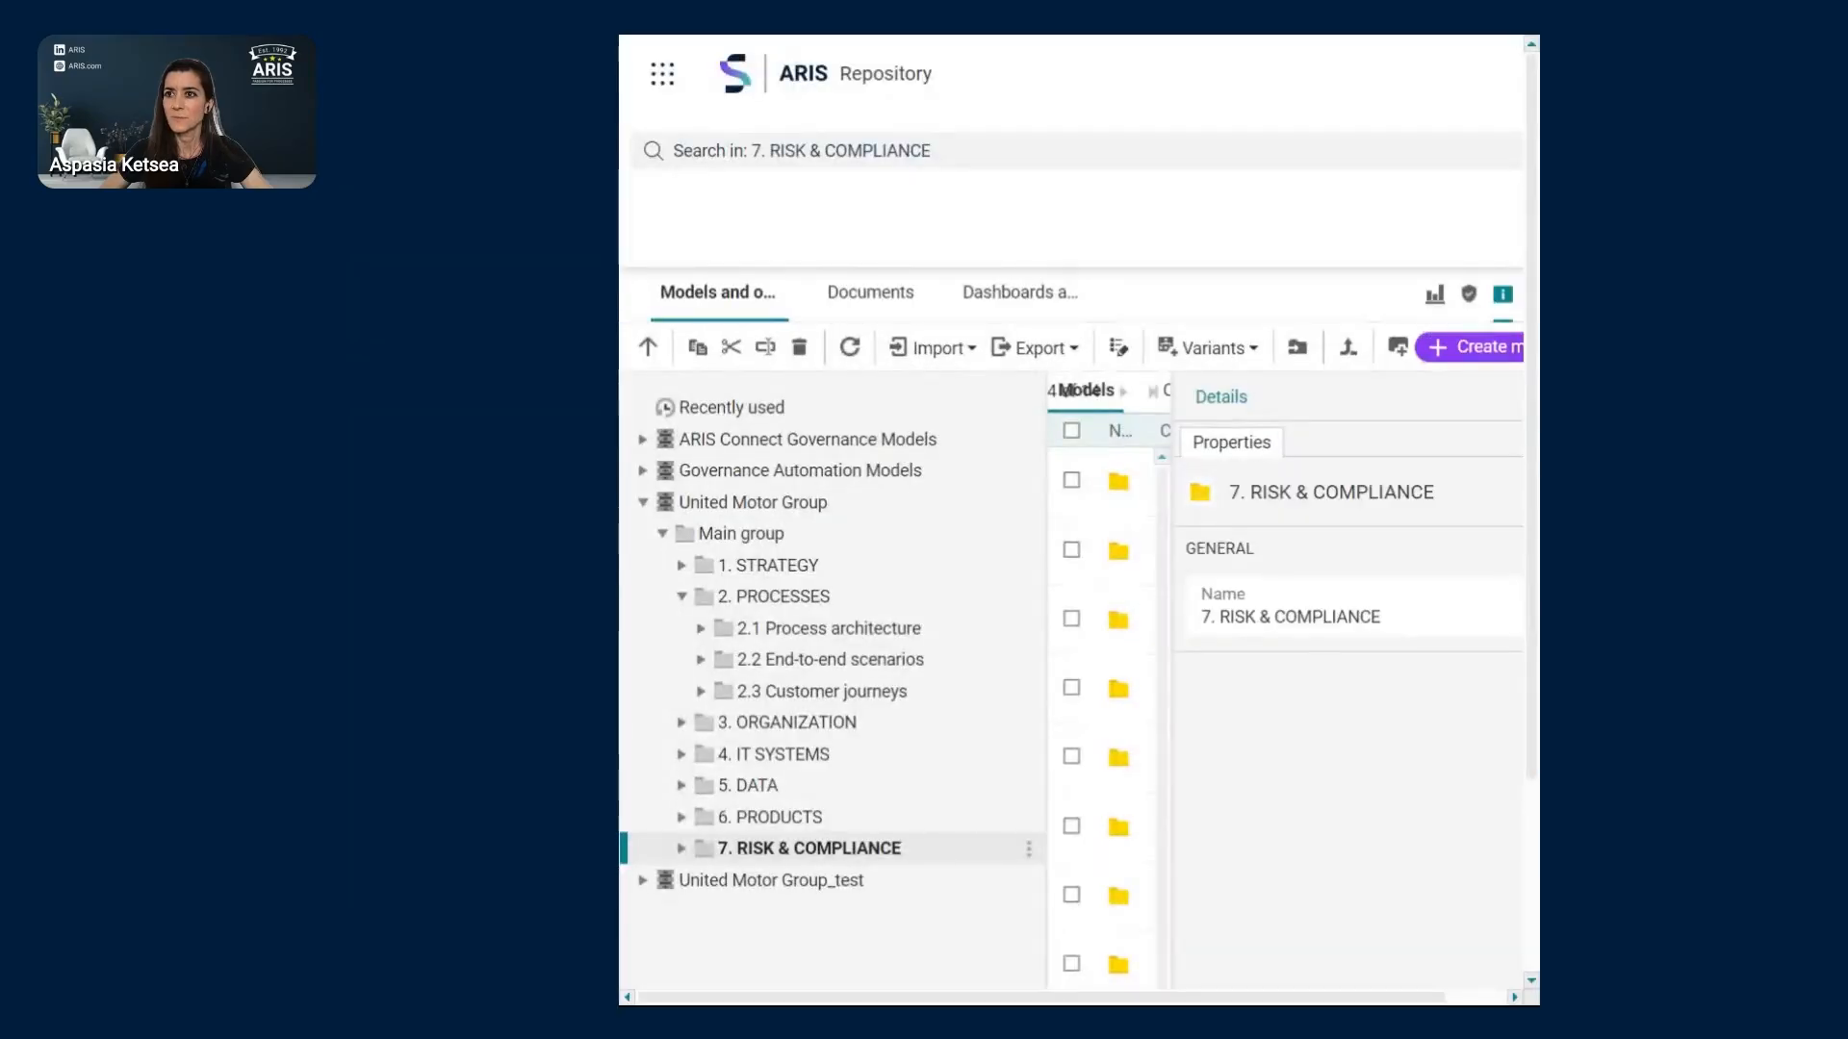
click(1782, 141)
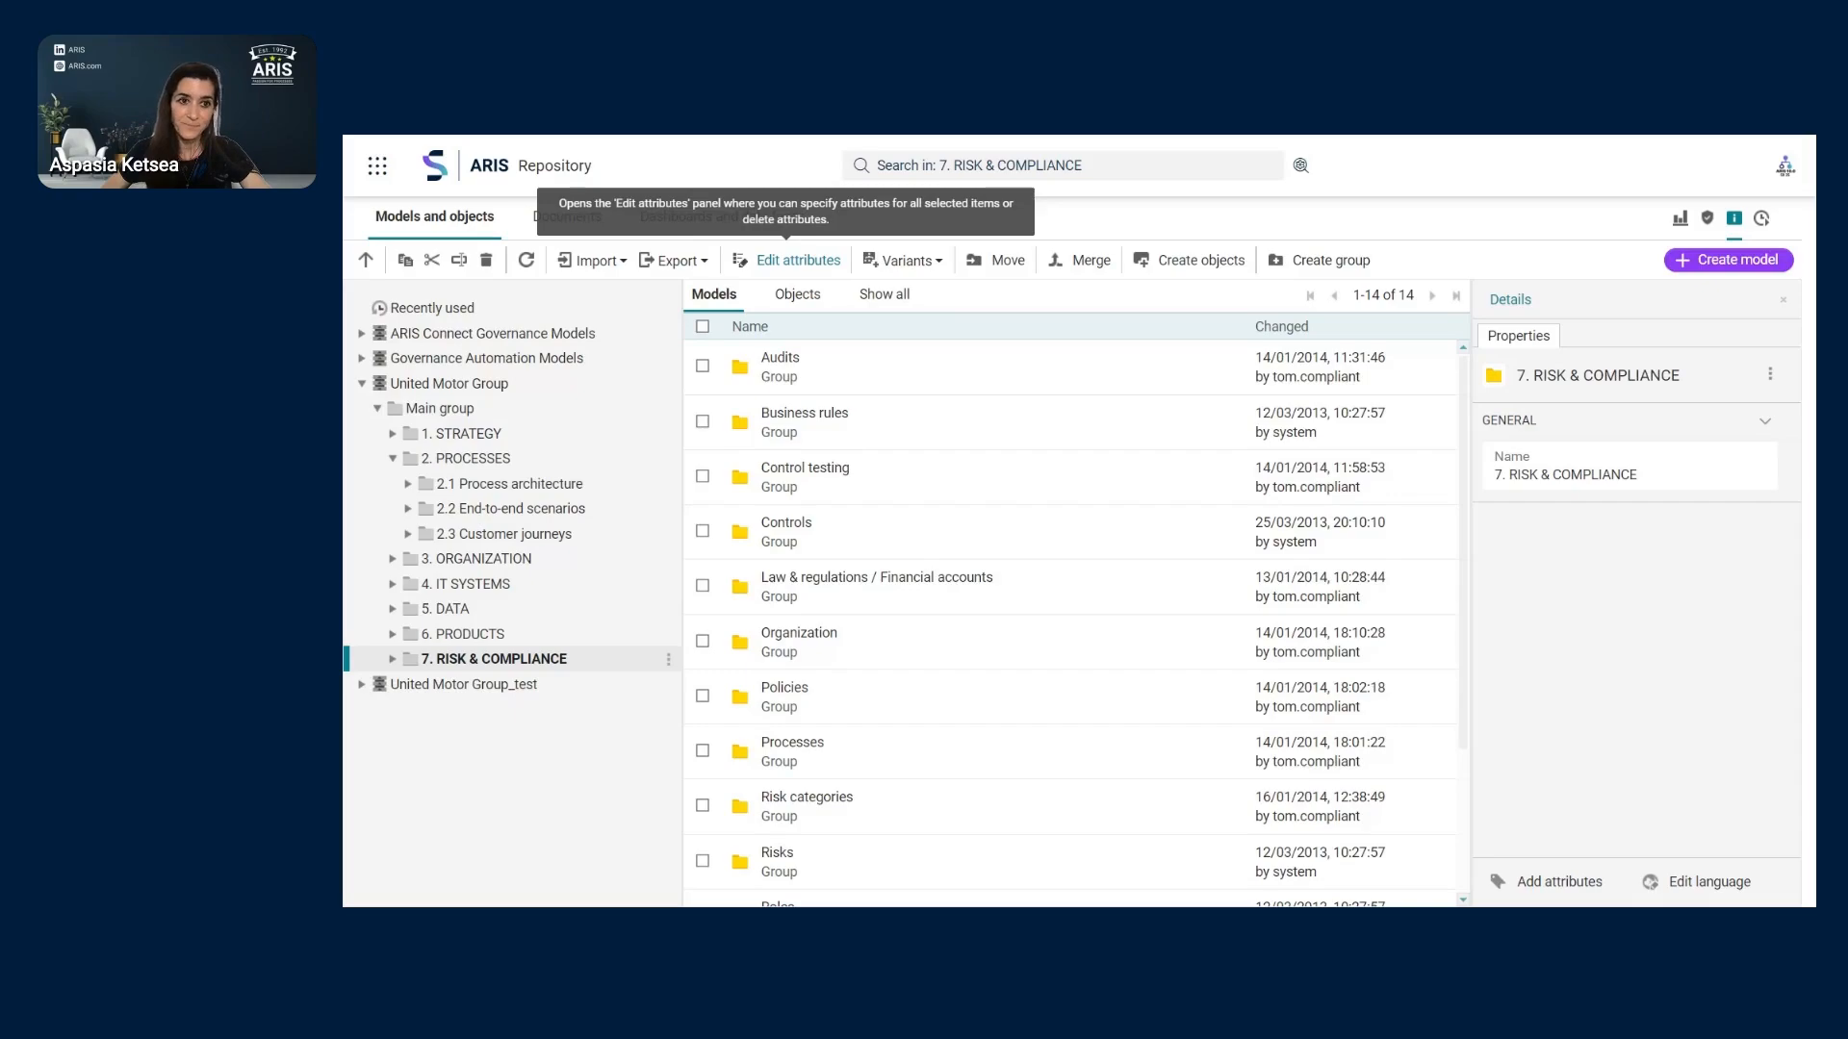
click(362, 383)
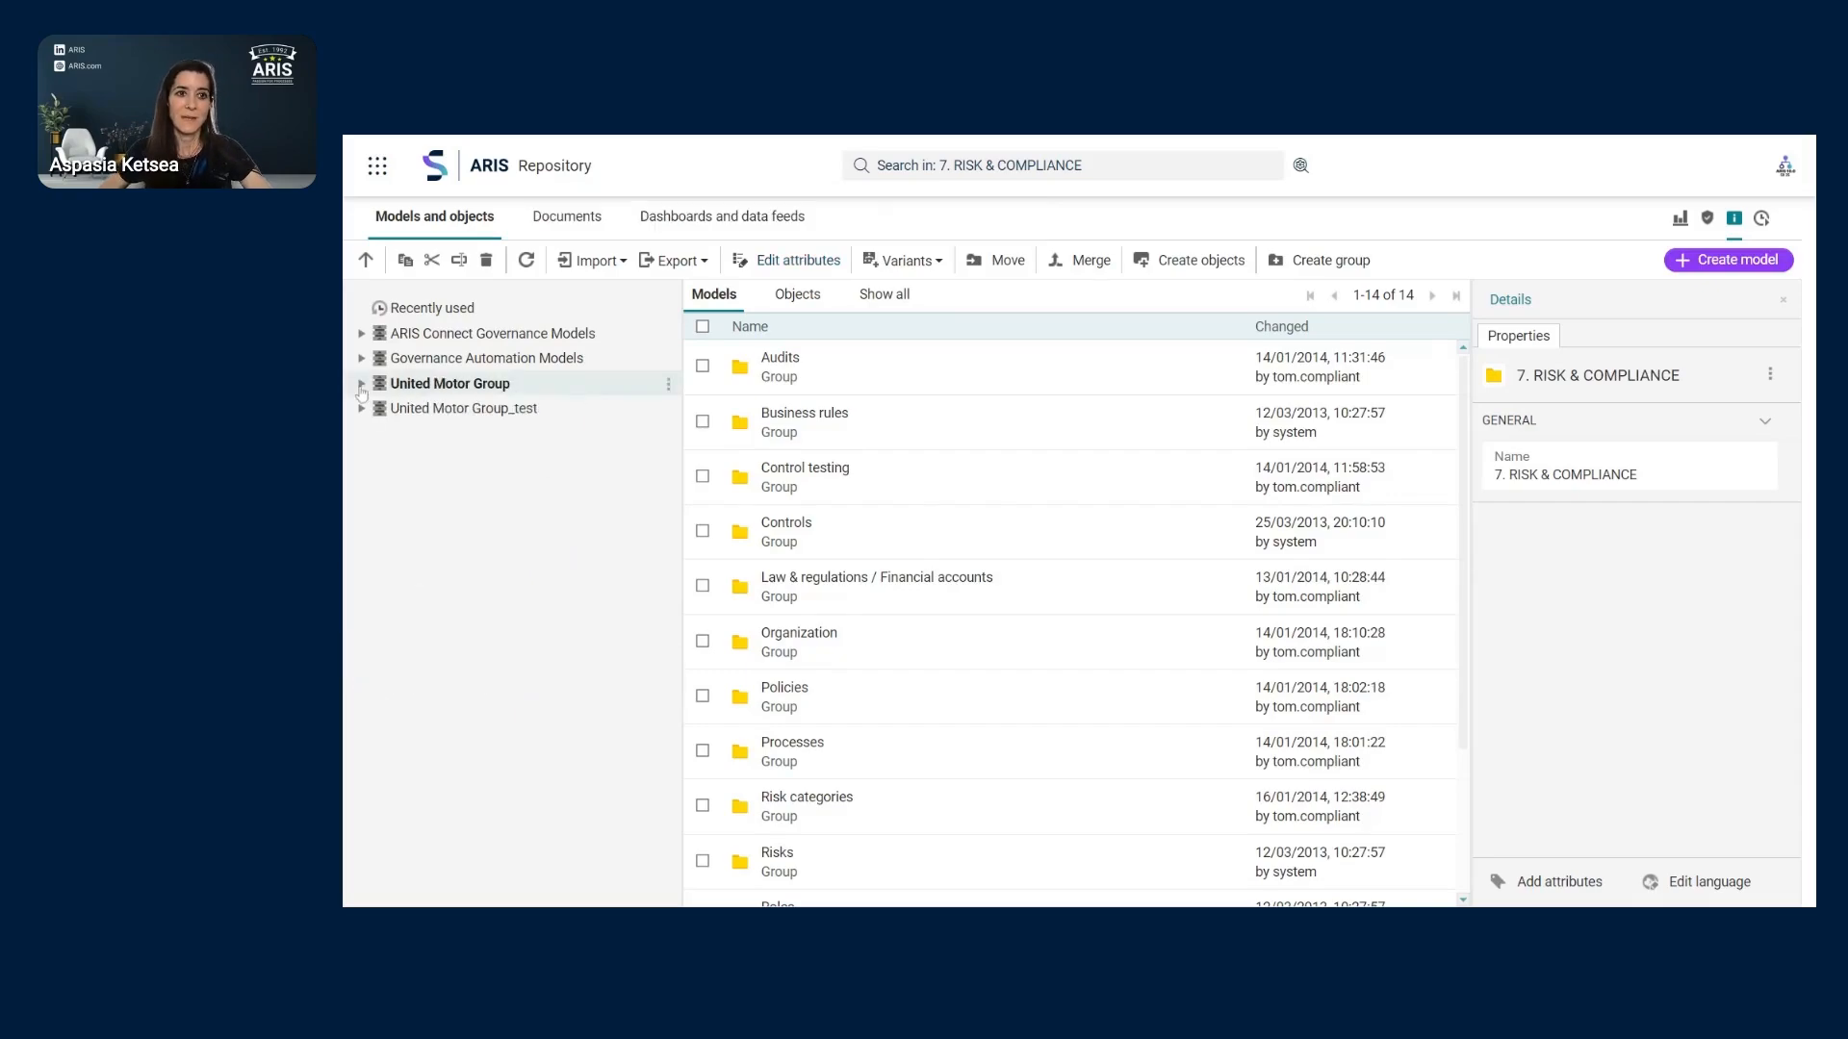
click(515, 410)
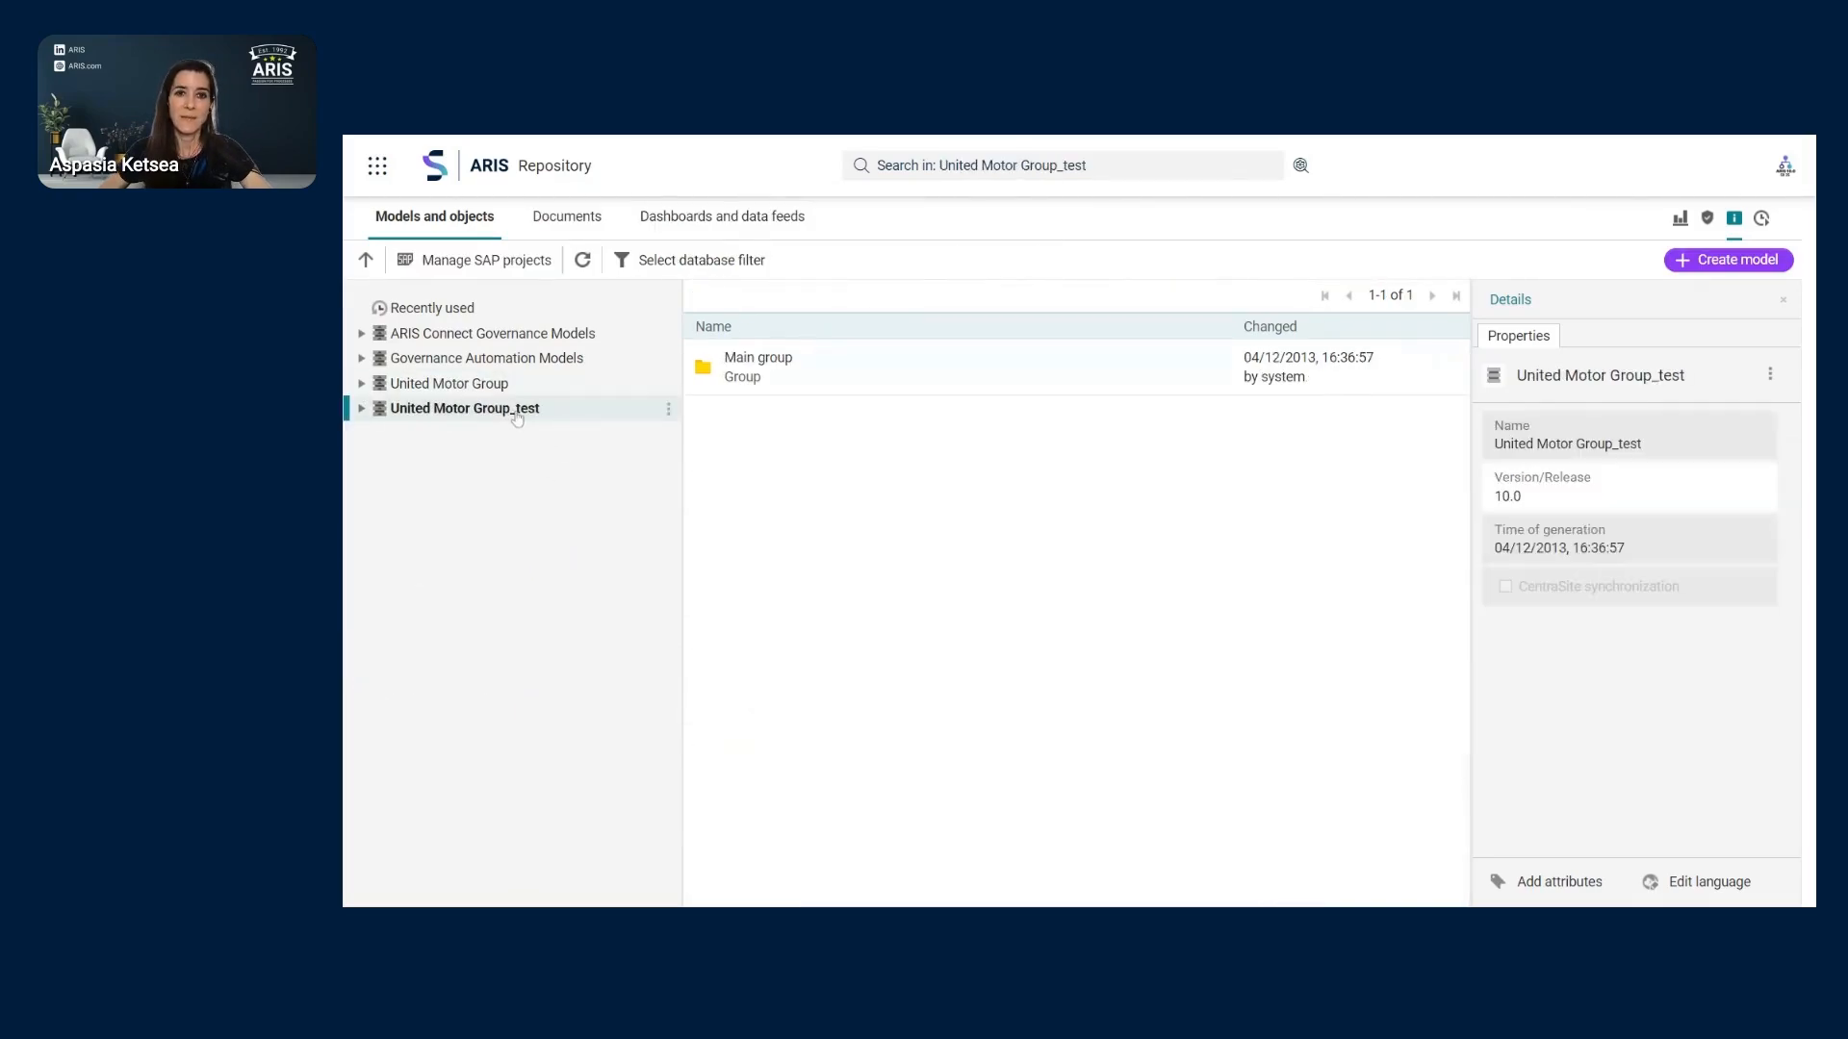
- Expand Main group > 2. PROCESSES > 2.1 Process architecture and show Core processes' nine groups
click(363, 411)
click(377, 434)
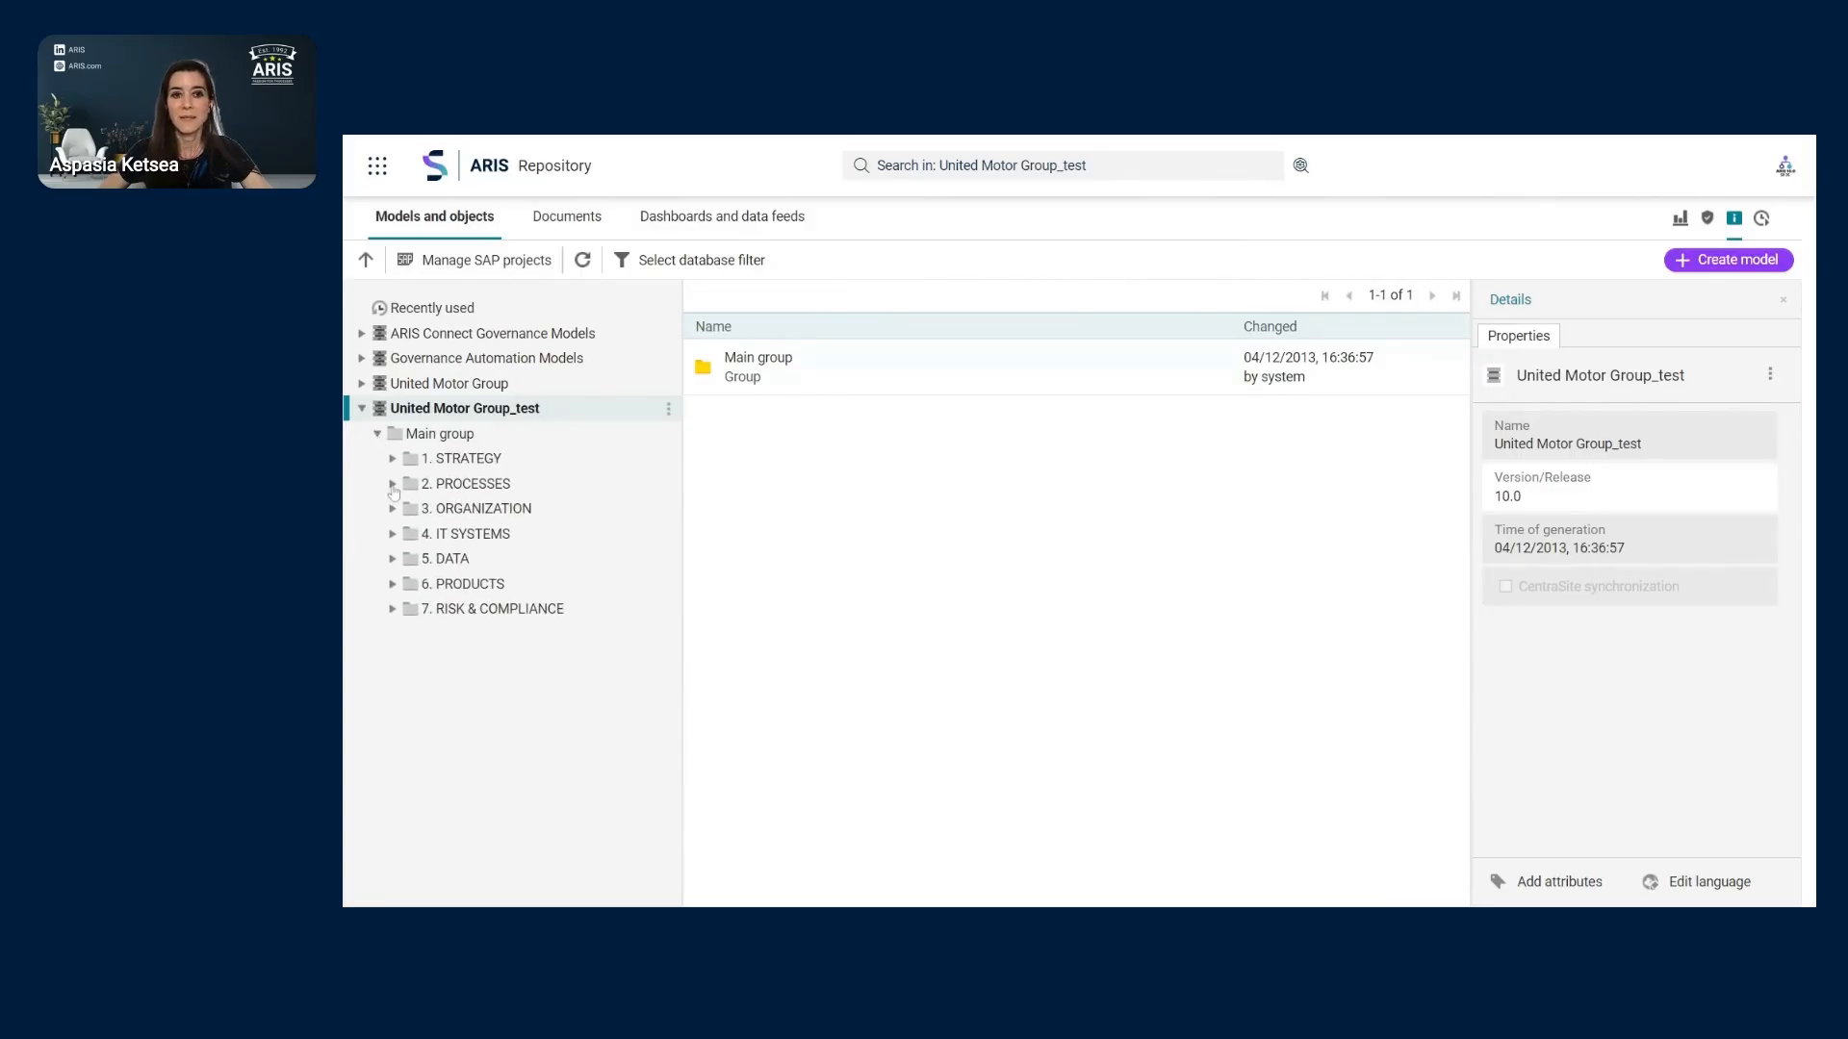
click(392, 484)
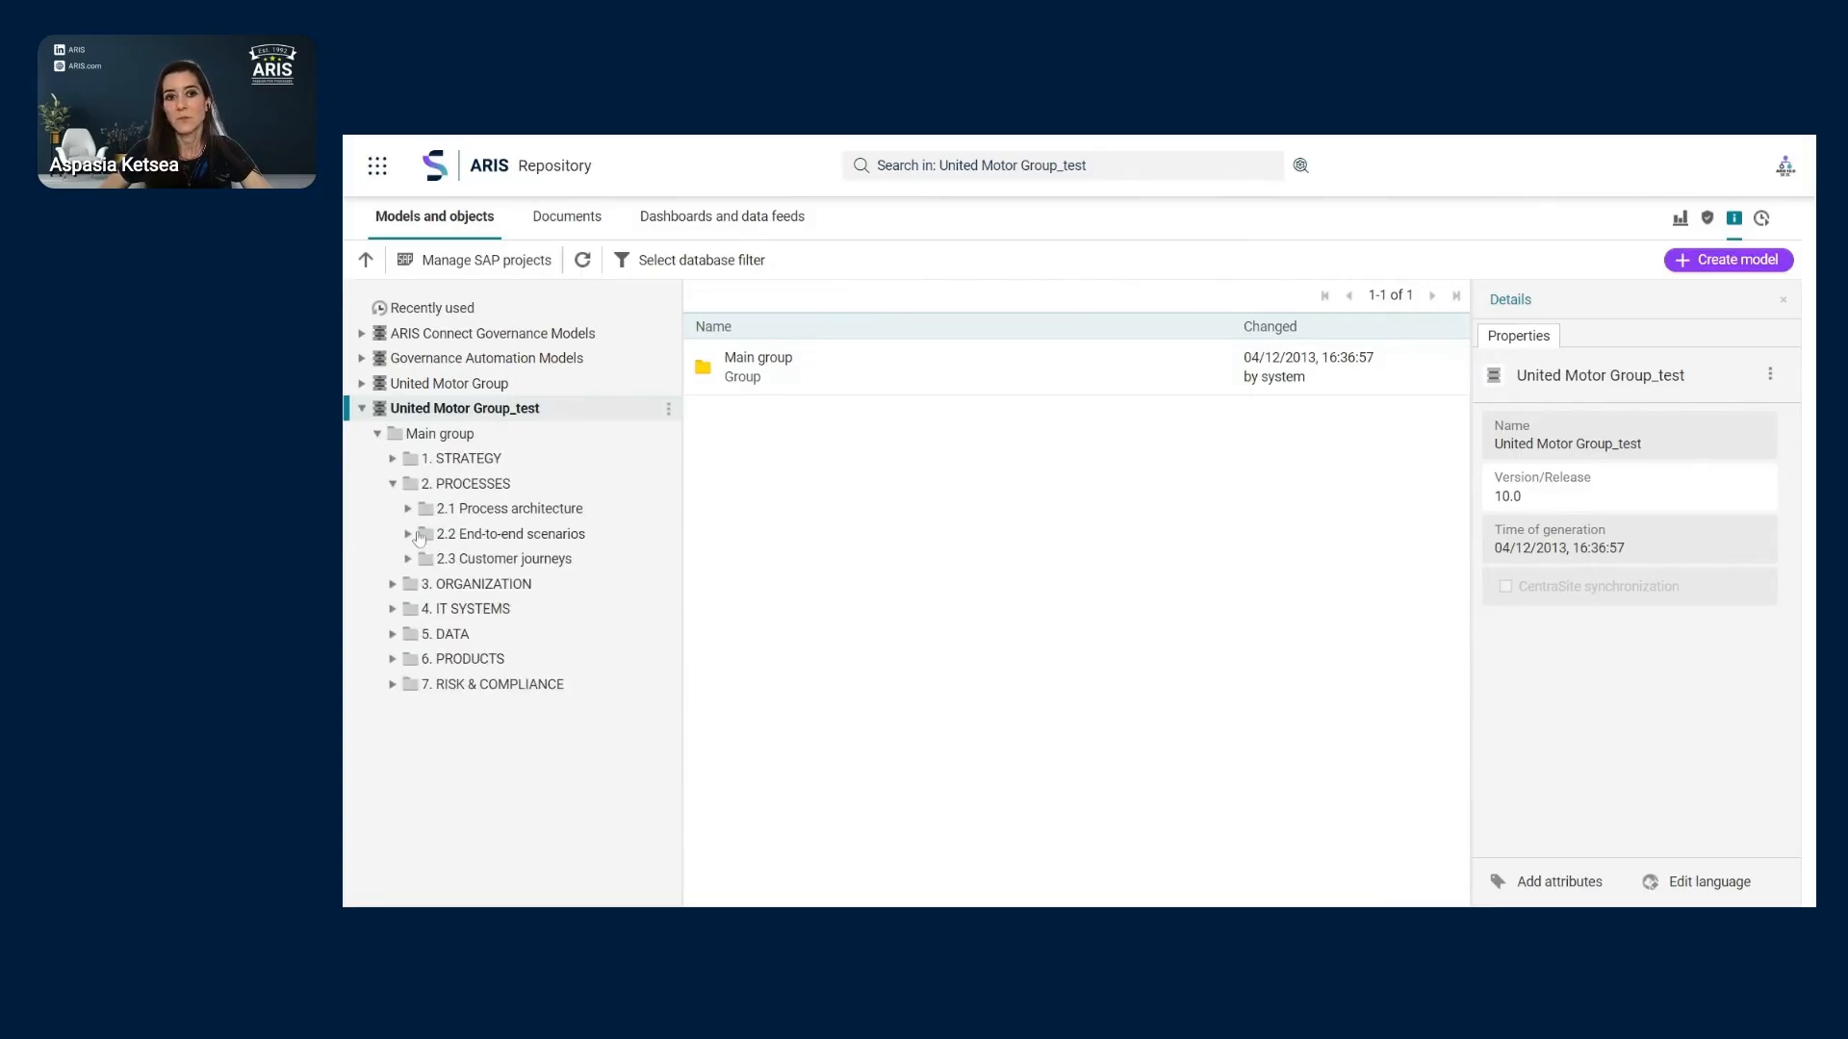
click(408, 510)
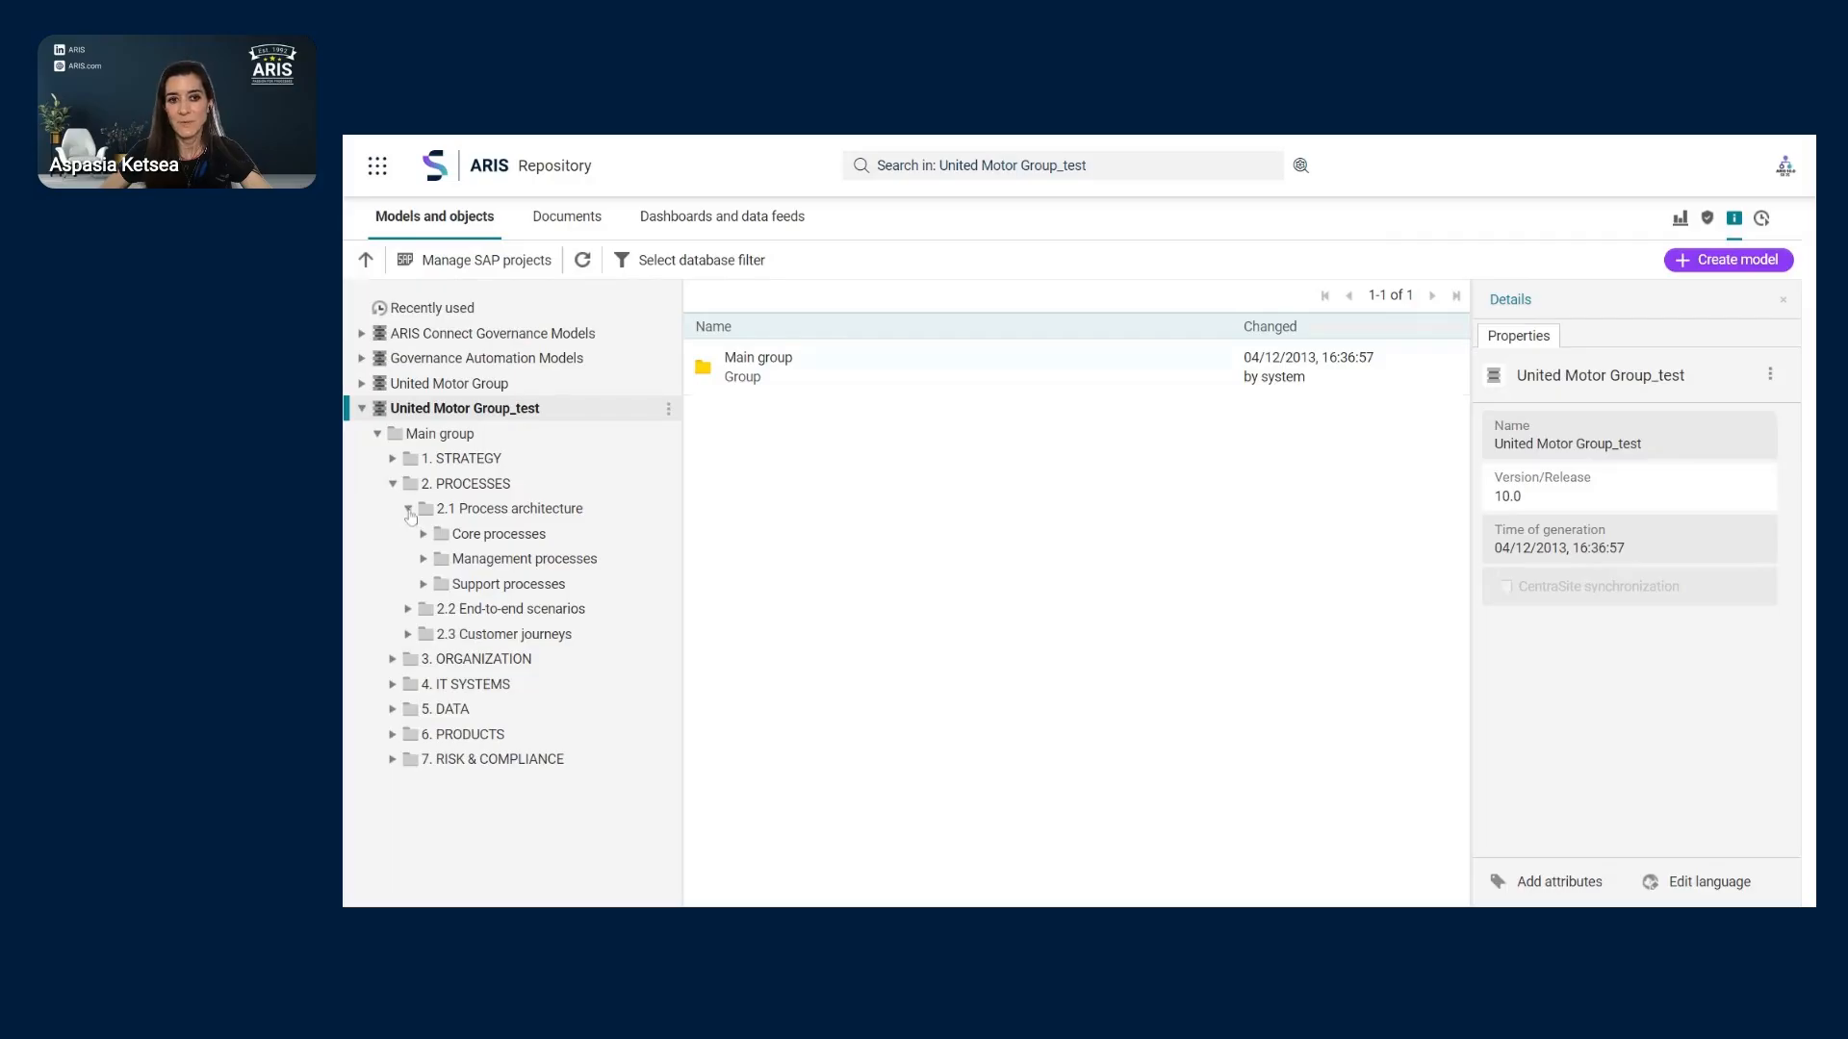
click(424, 535)
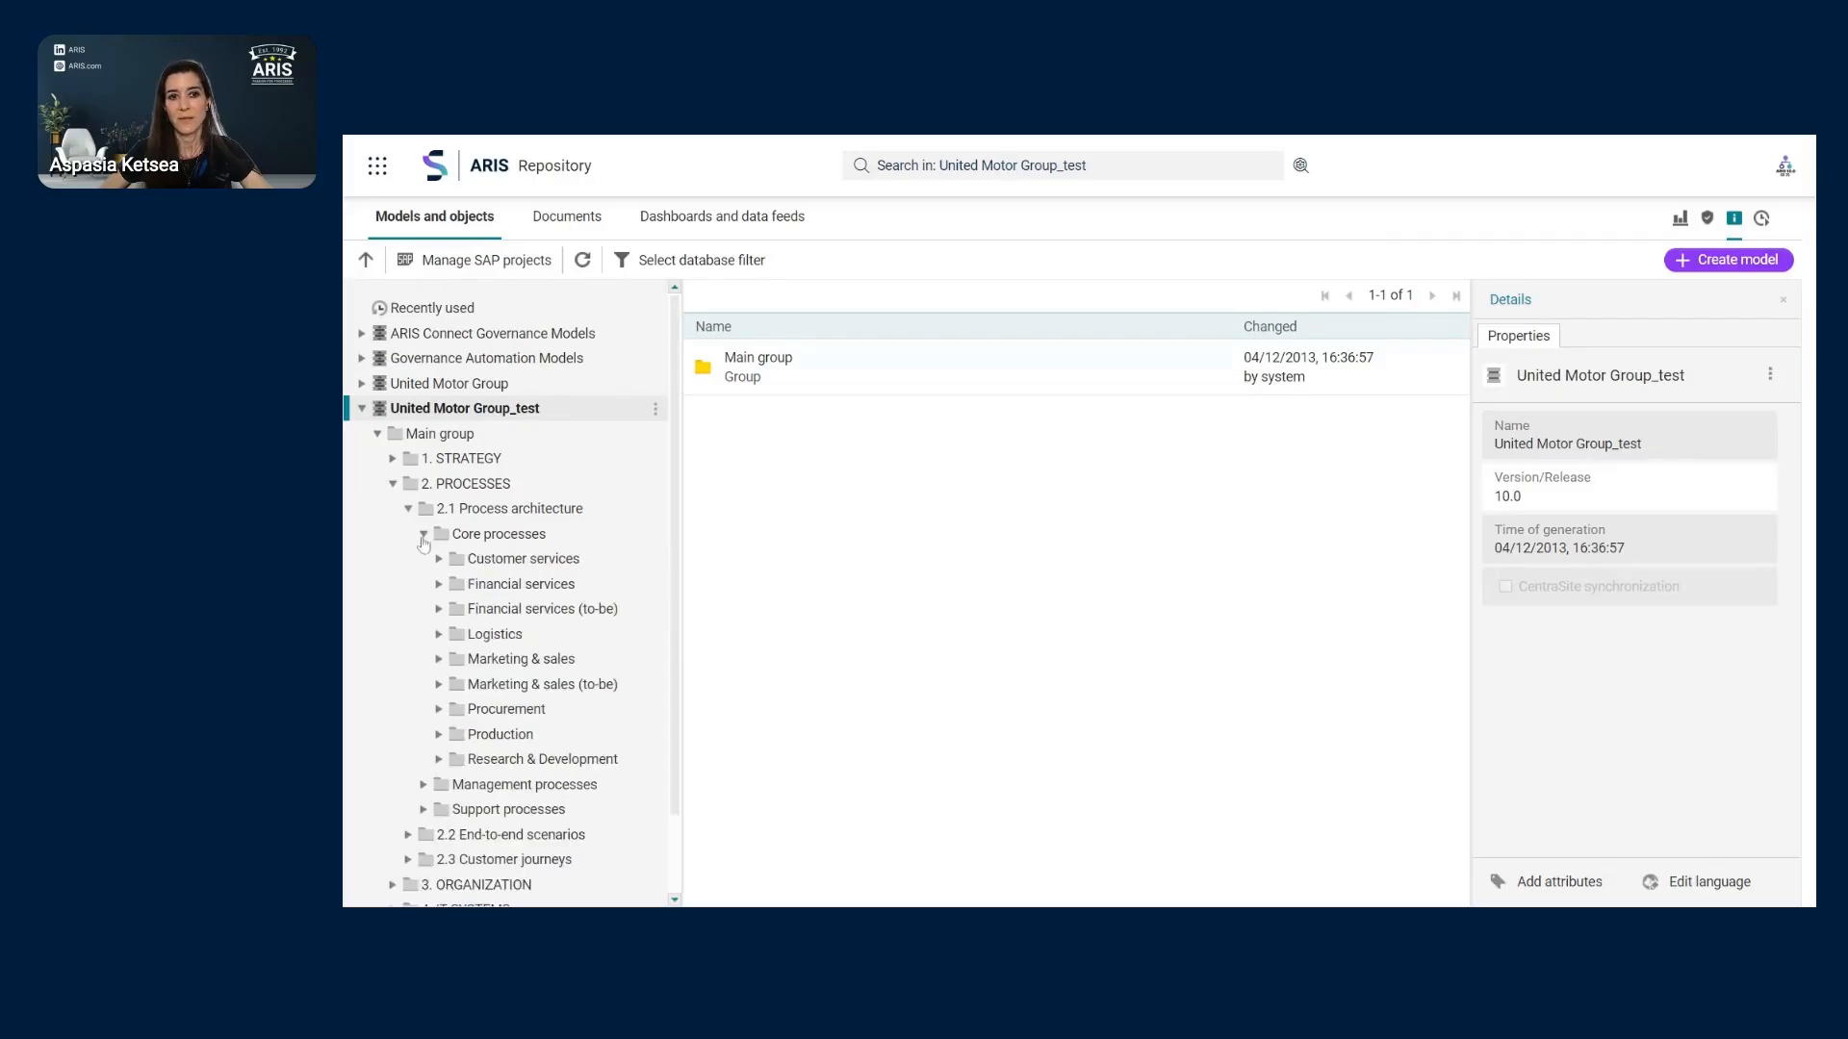
click(527, 535)
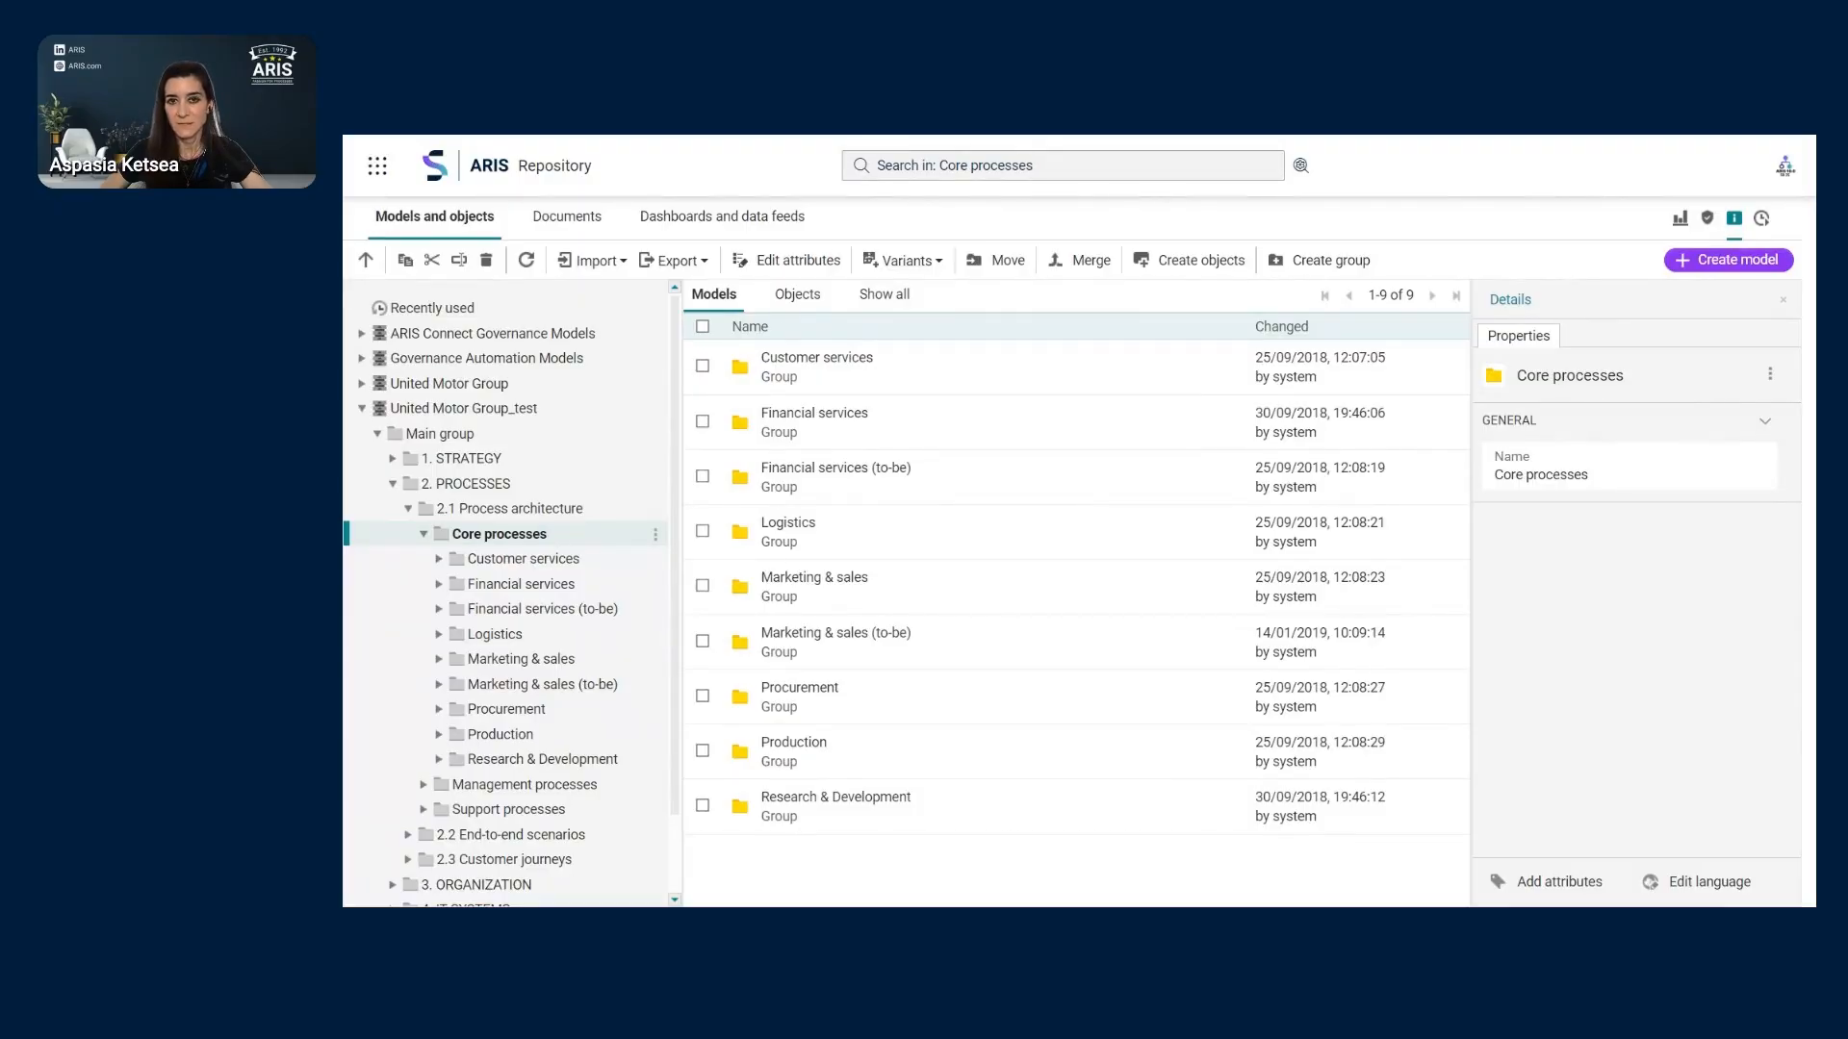
- Search Core processes for EPC models with Person responsible 'specified', returning 44 results
click(1303, 168)
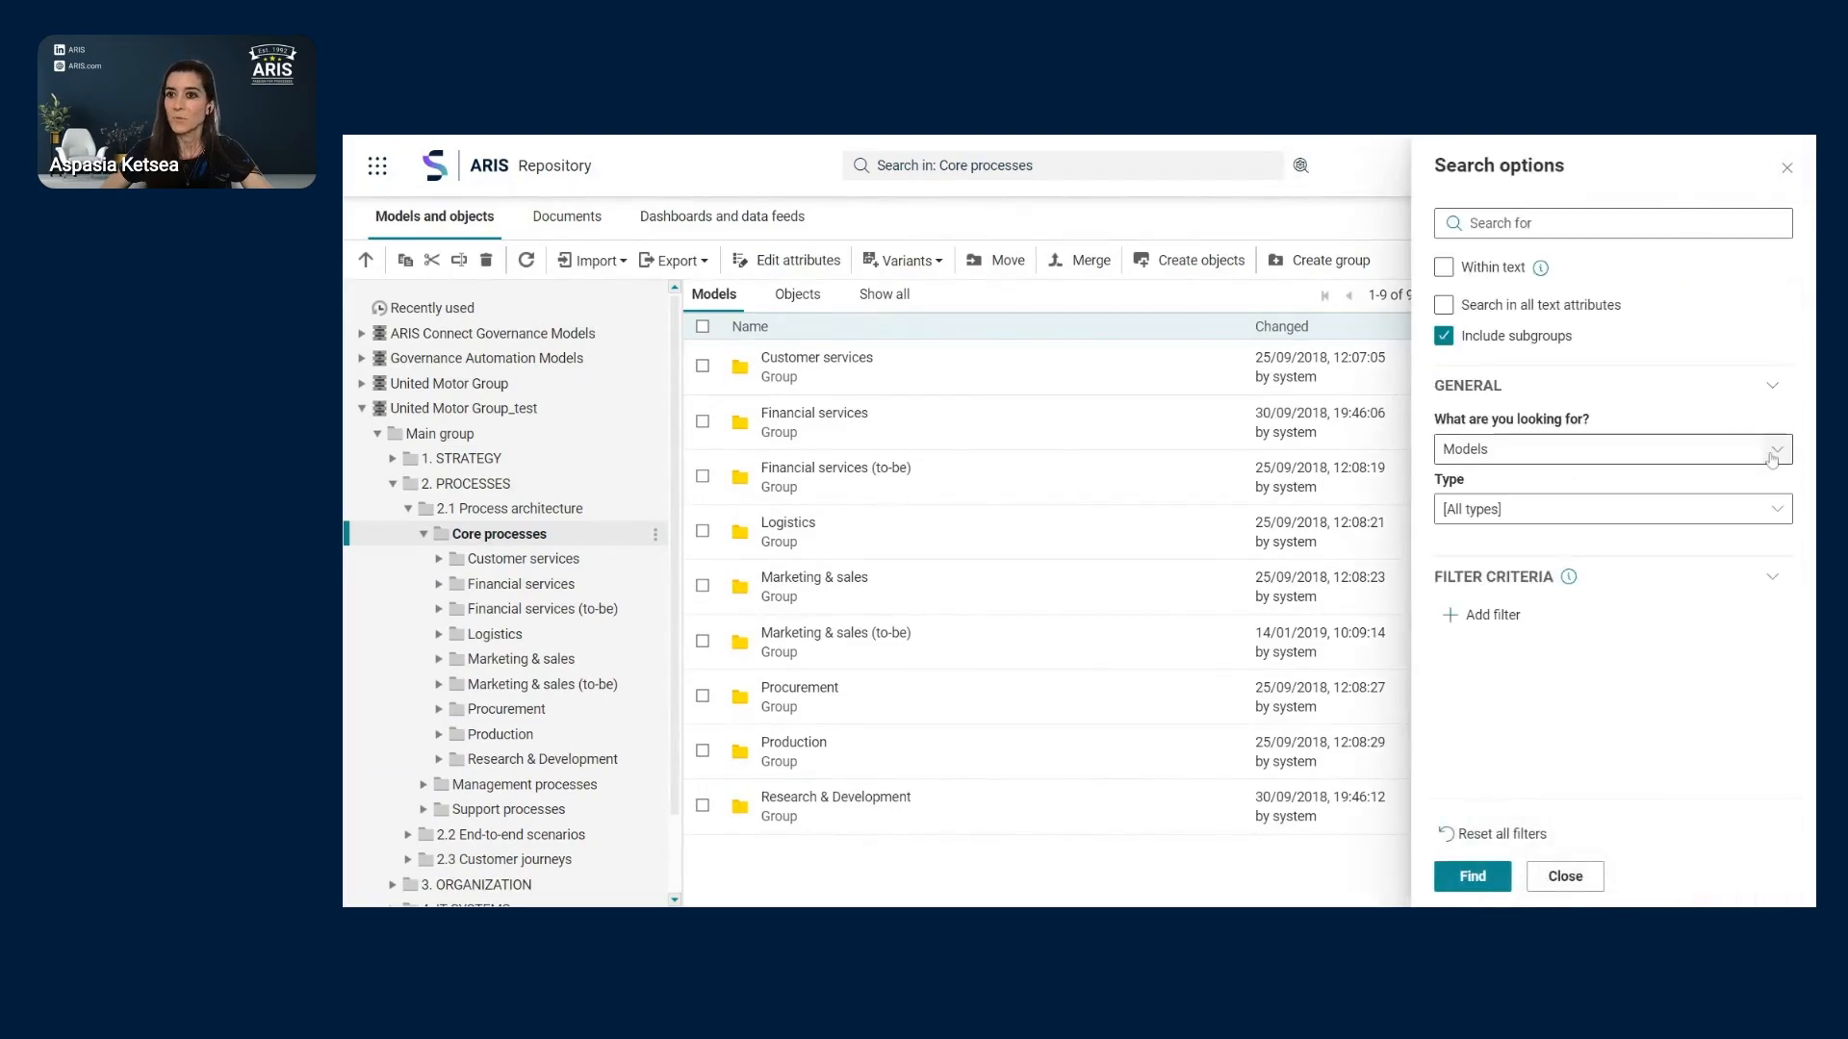
click(1776, 510)
text(epc)
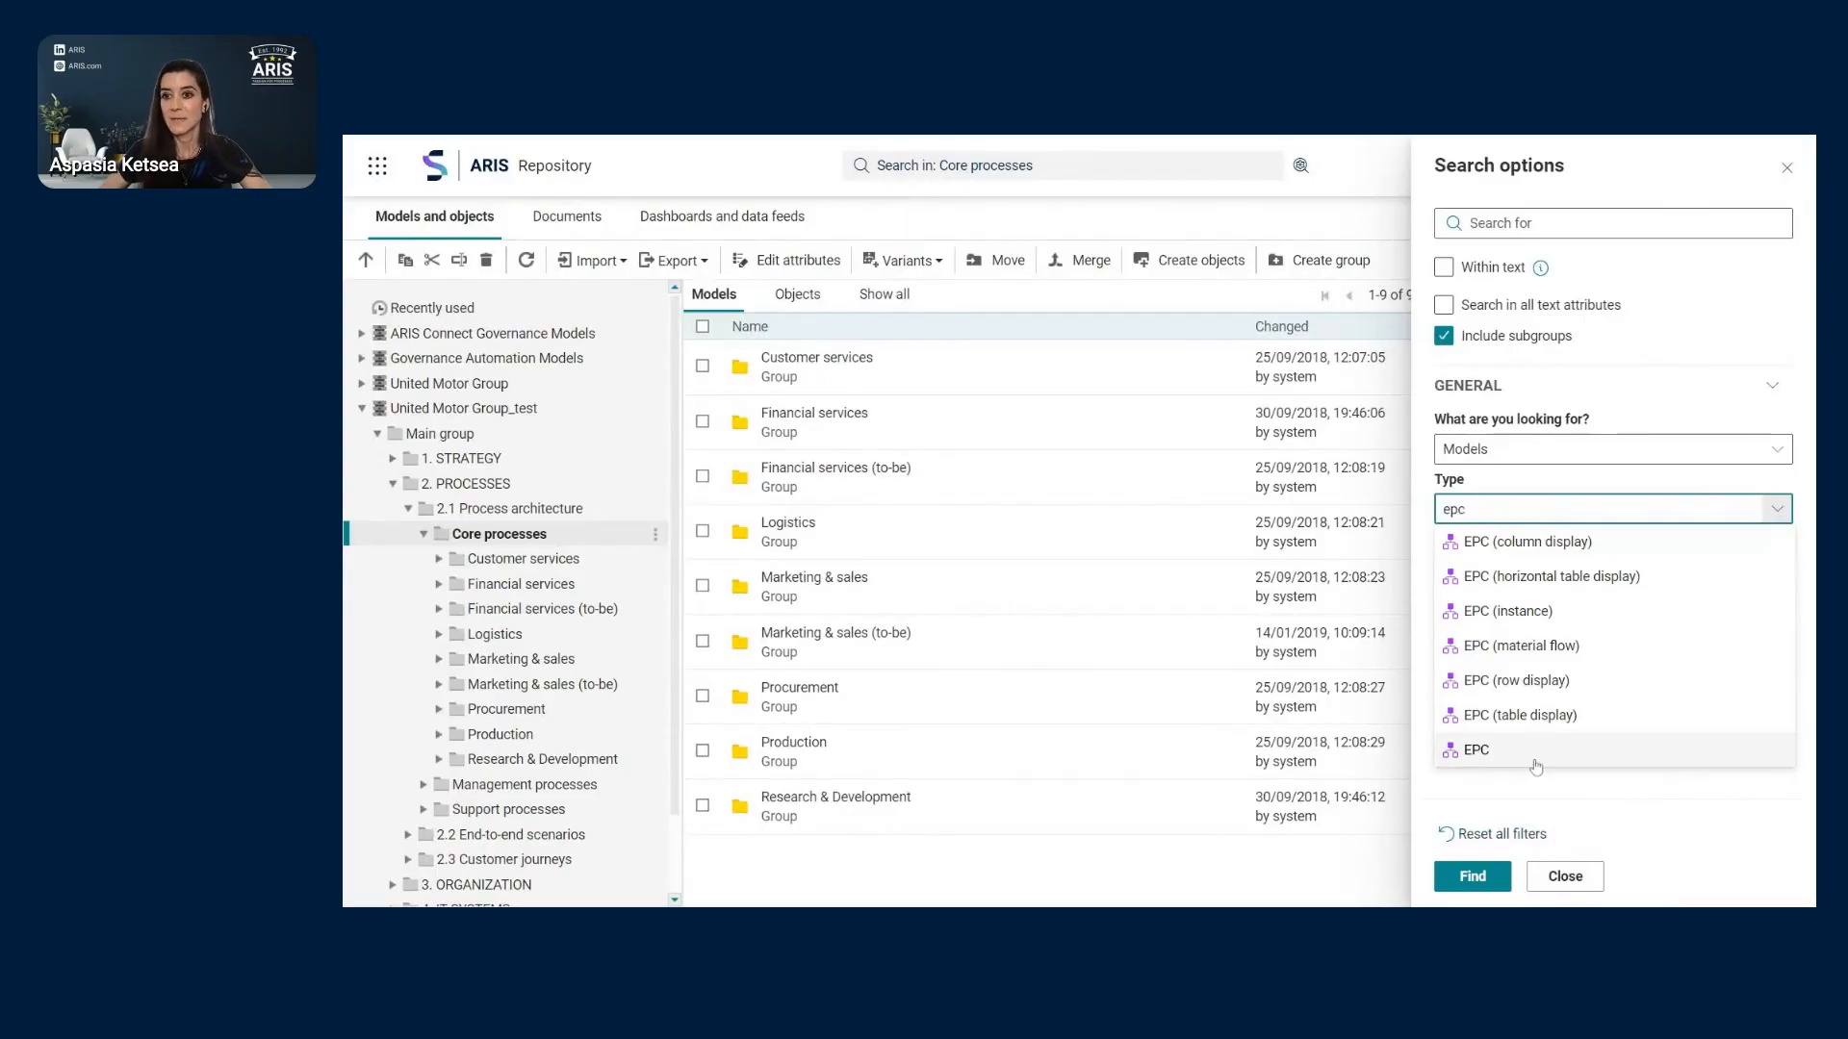
click(1537, 755)
click(1495, 617)
text(person)
click(1193, 285)
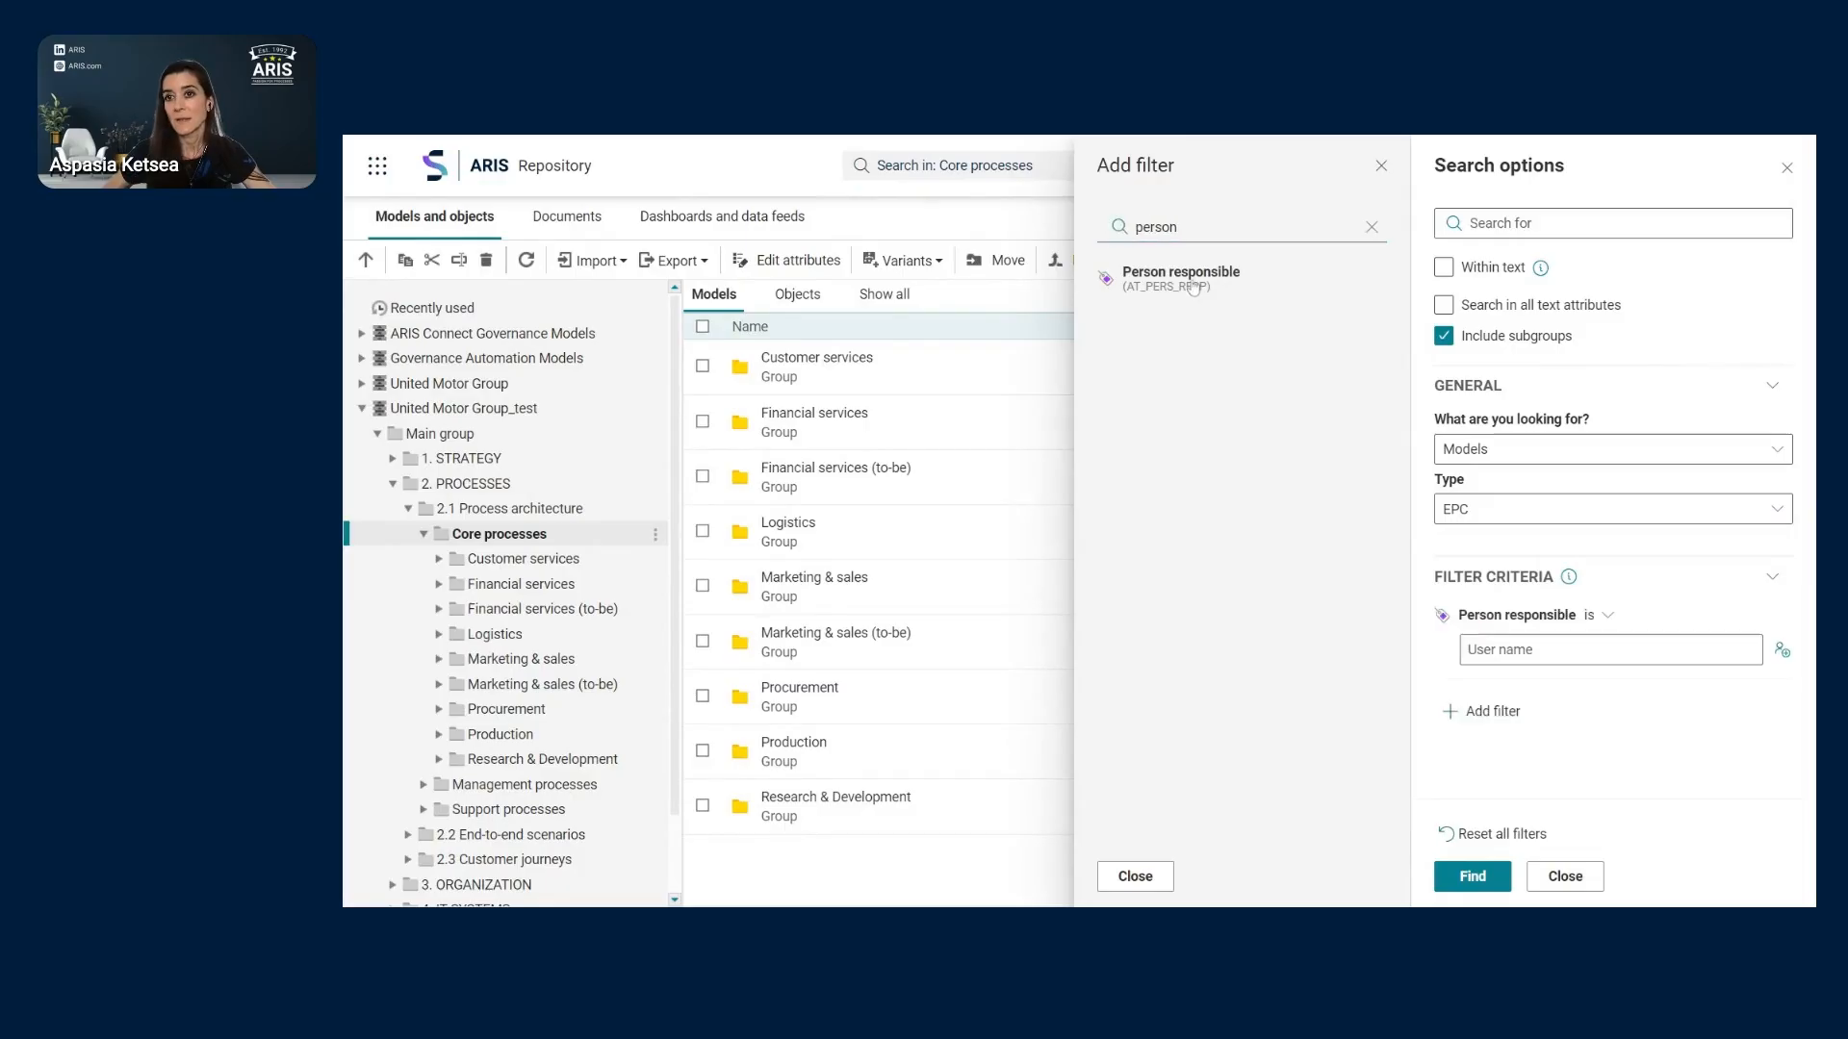
click(1610, 622)
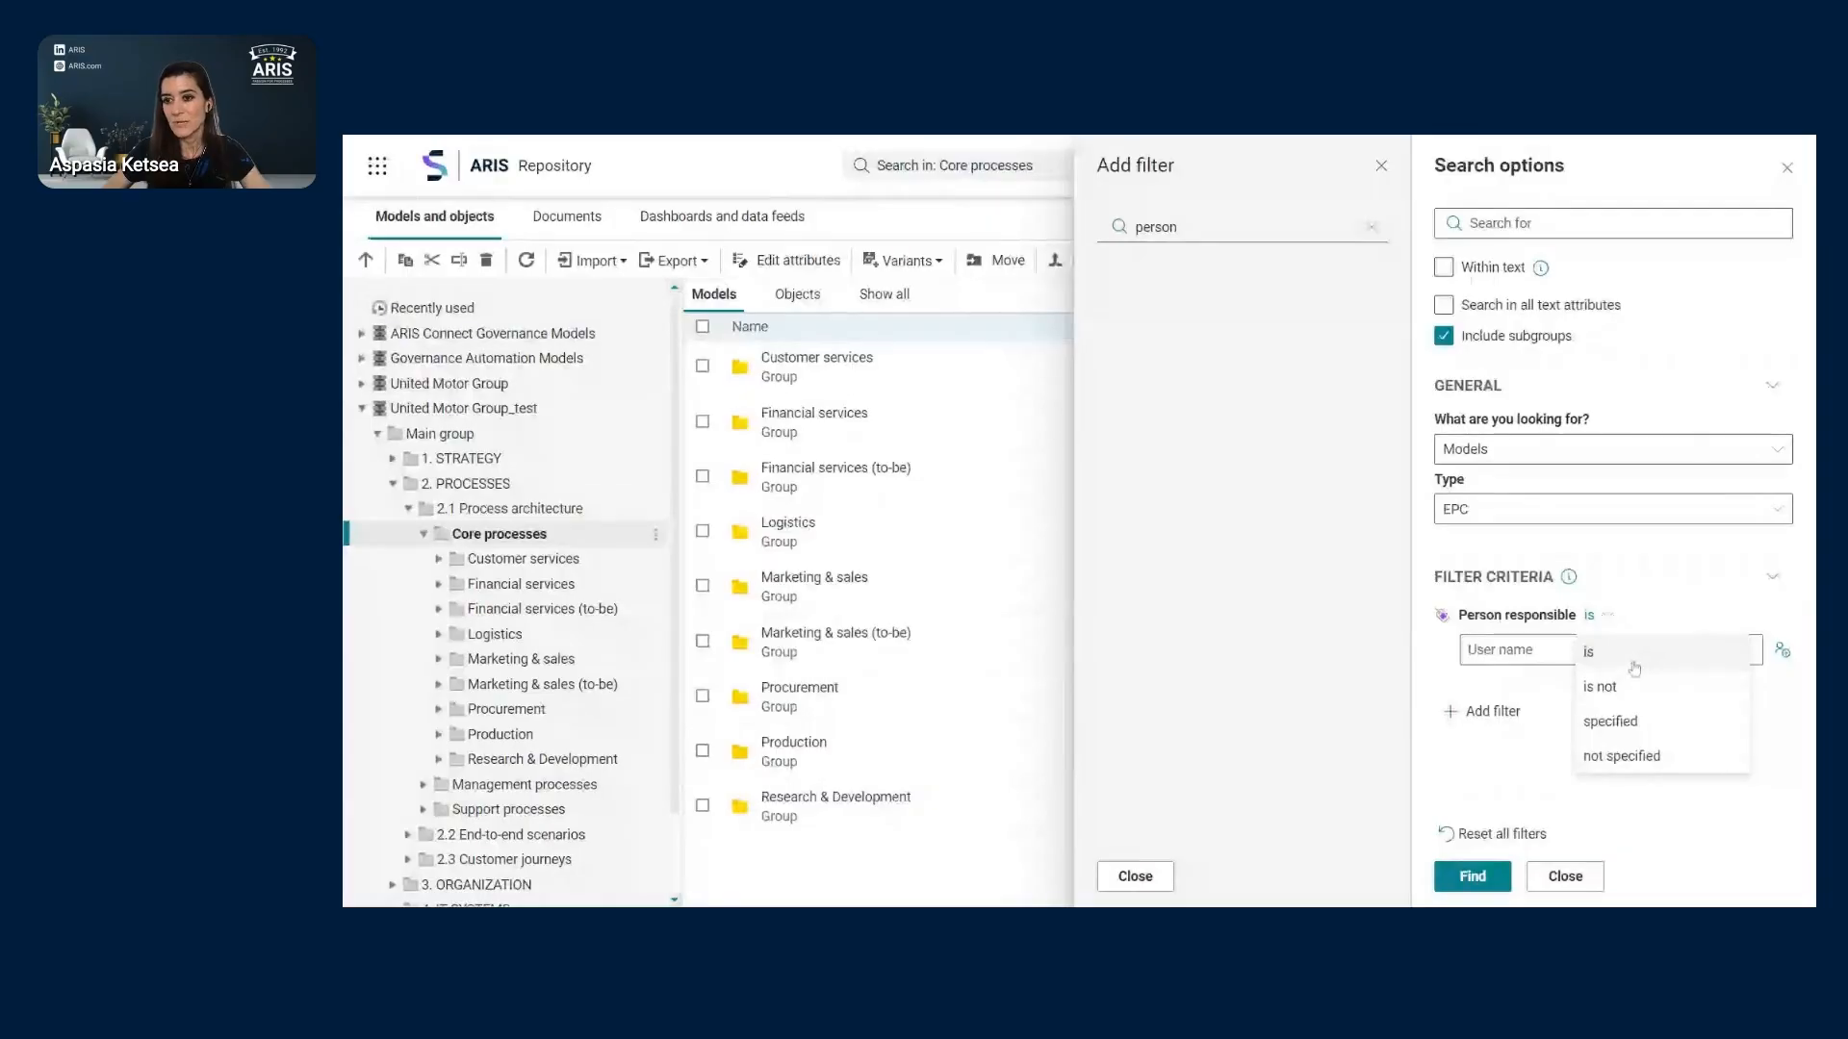
click(1649, 731)
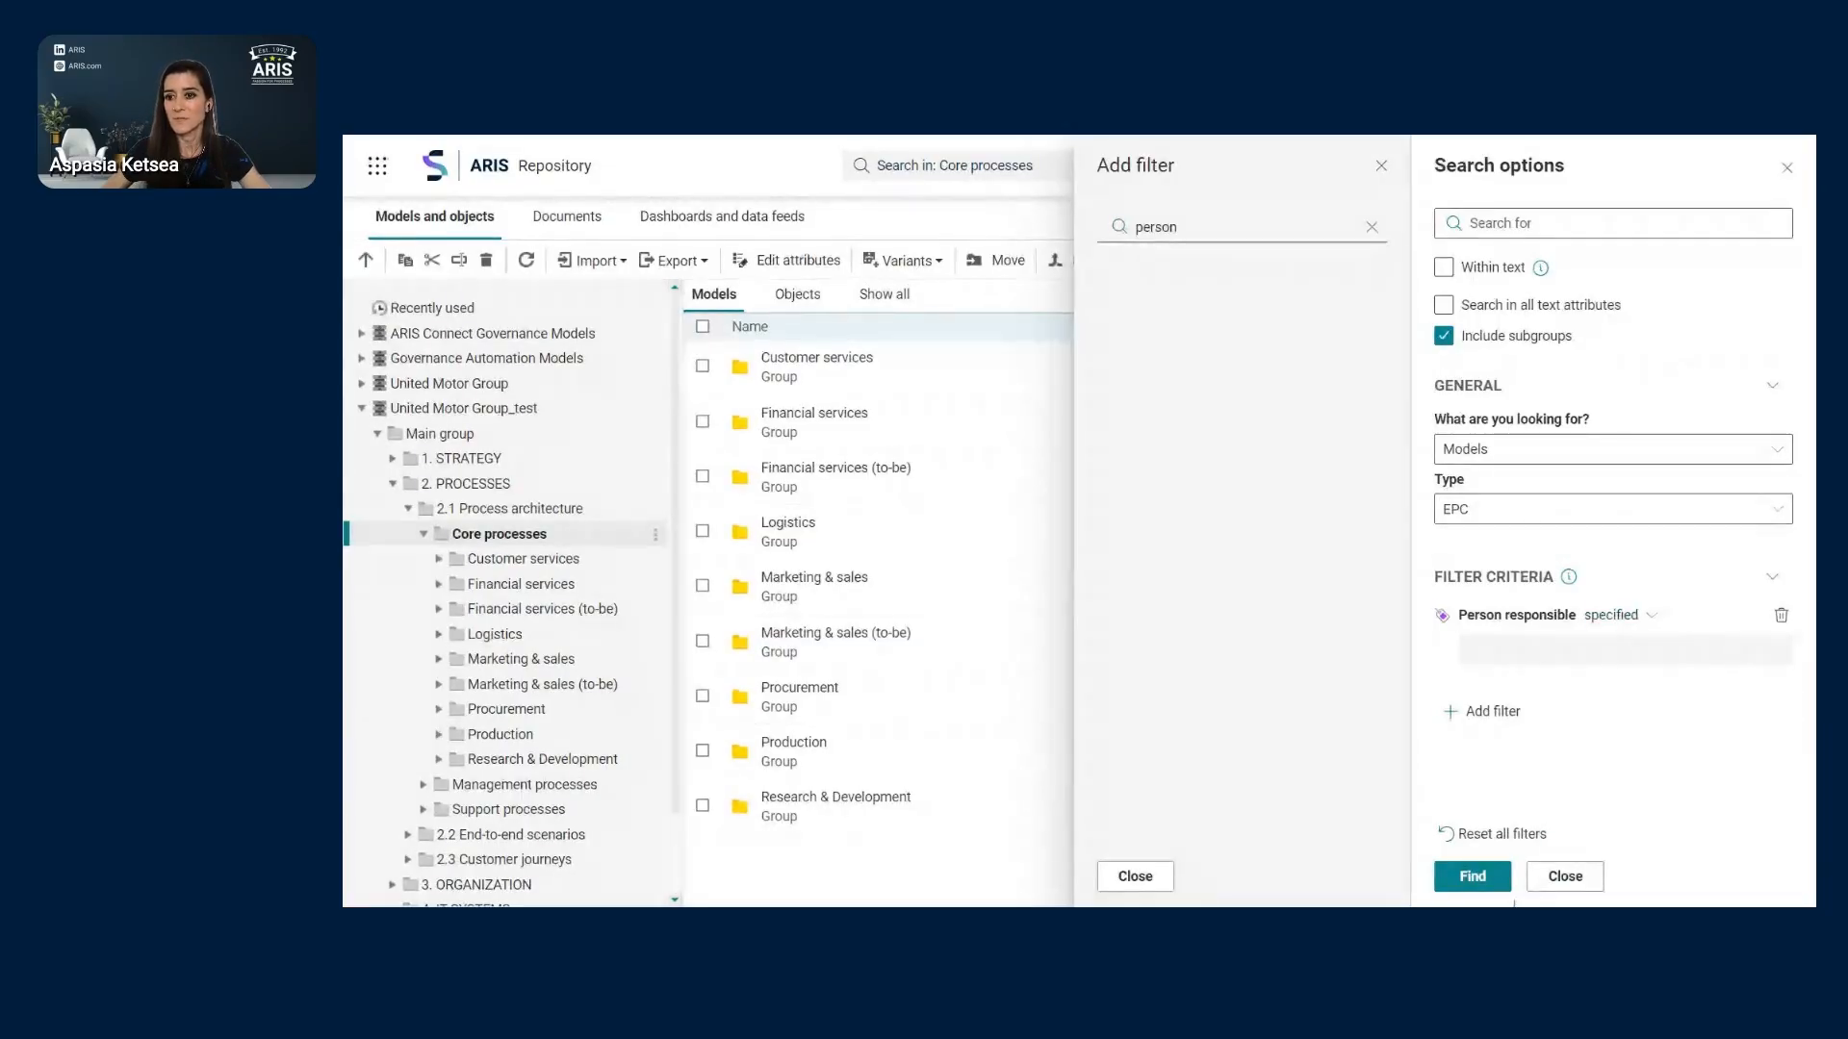
click(1485, 880)
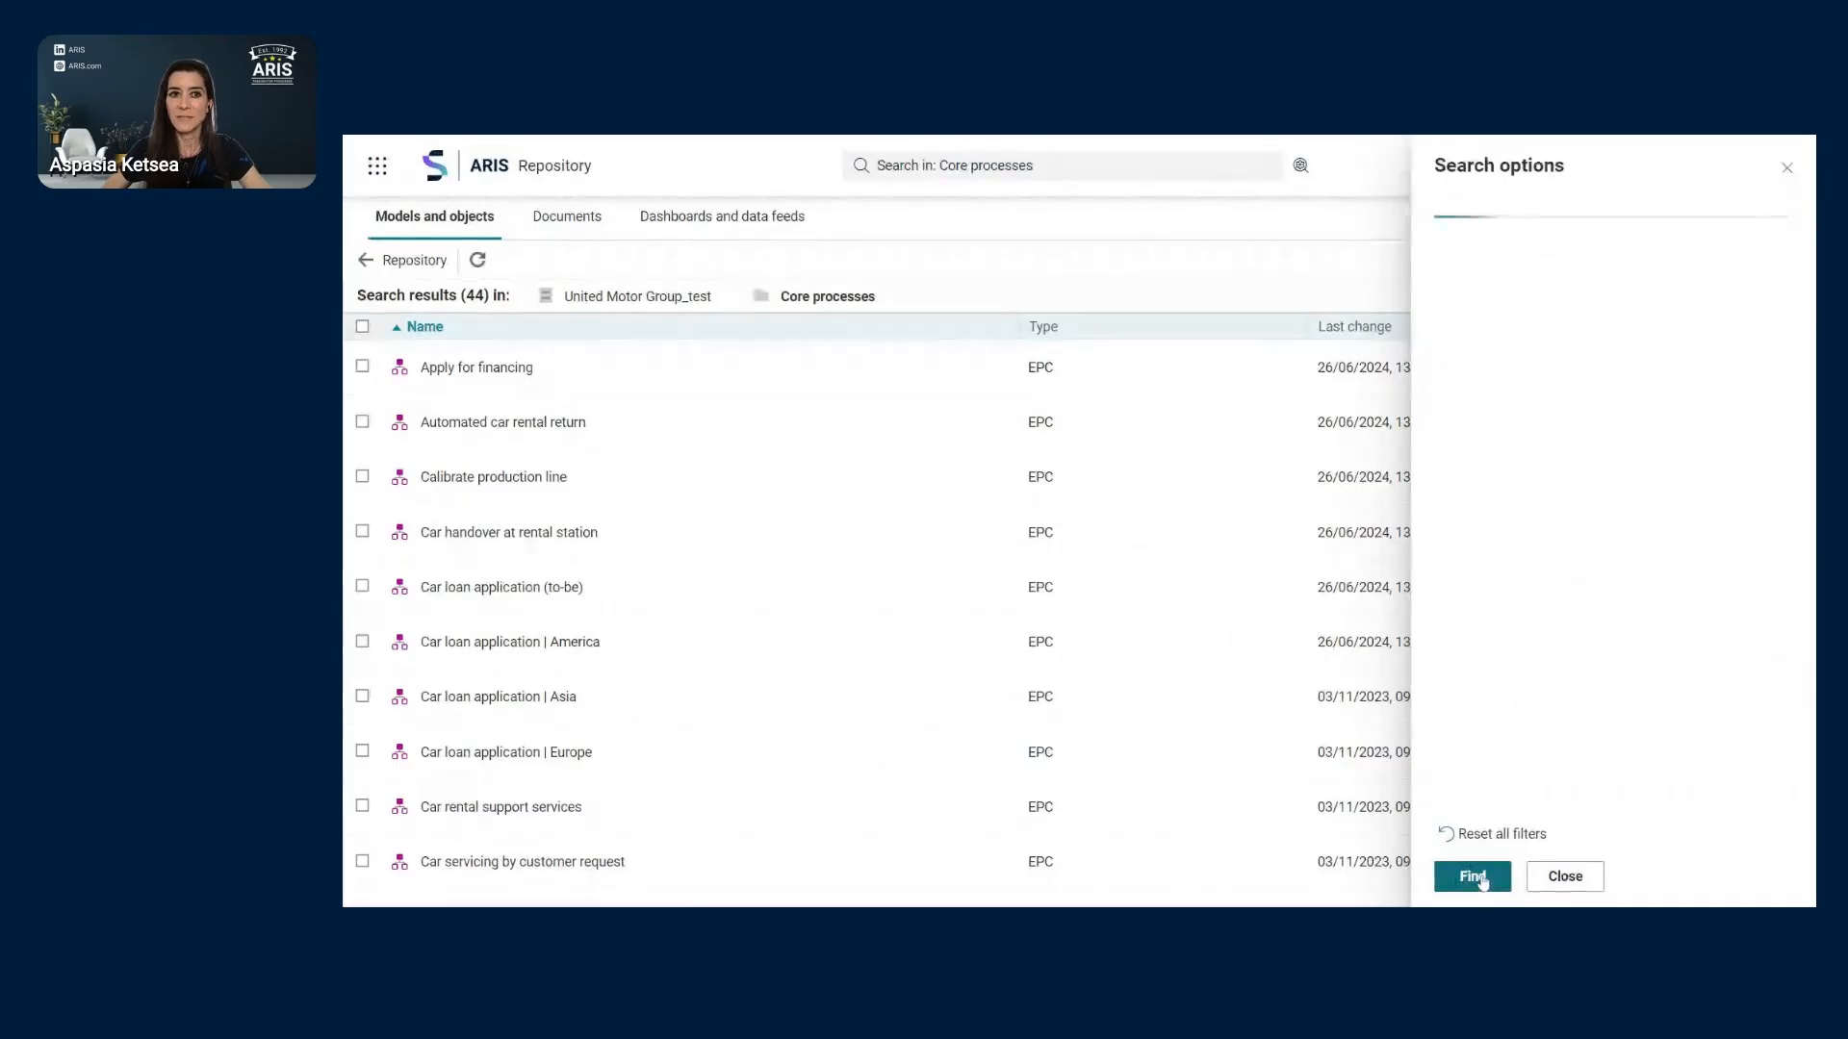
- Replace the Last user and Last change columns with Person responsible, sorted descending
click(1786, 168)
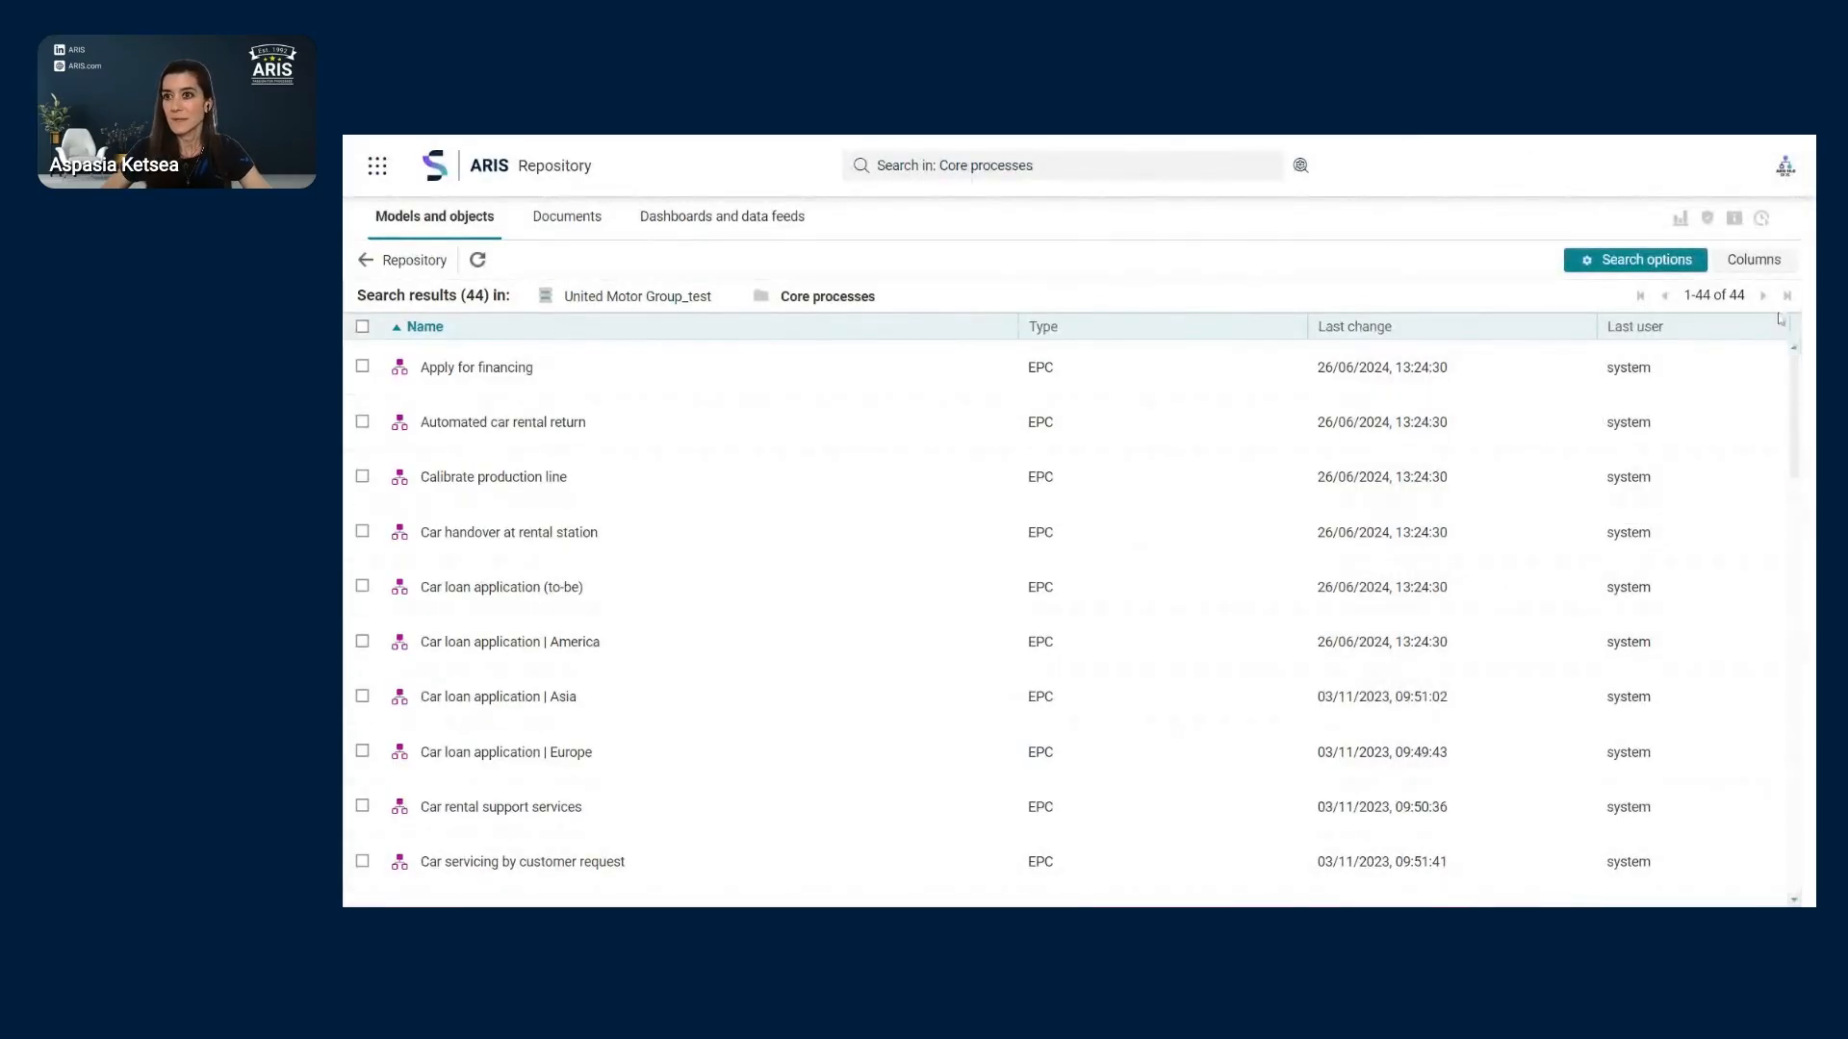
click(1772, 267)
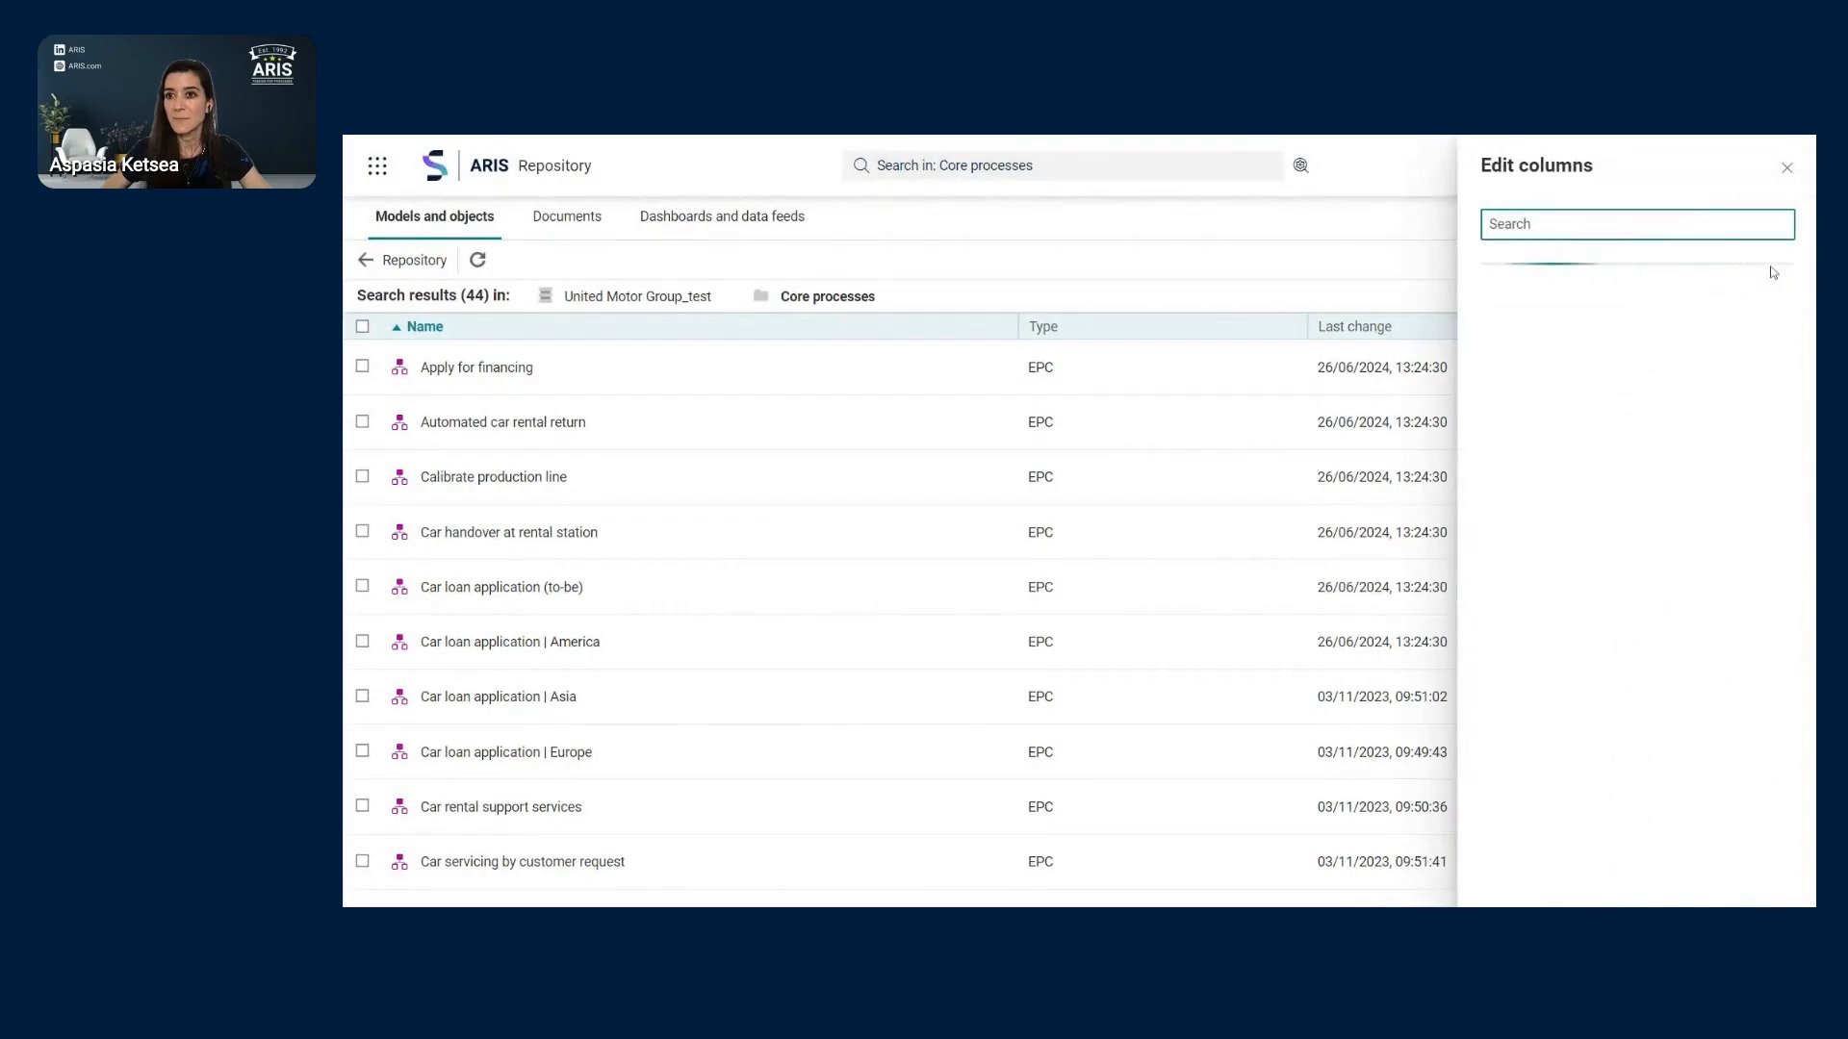
click(1489, 328)
click(1491, 286)
click(1626, 223)
text(person)
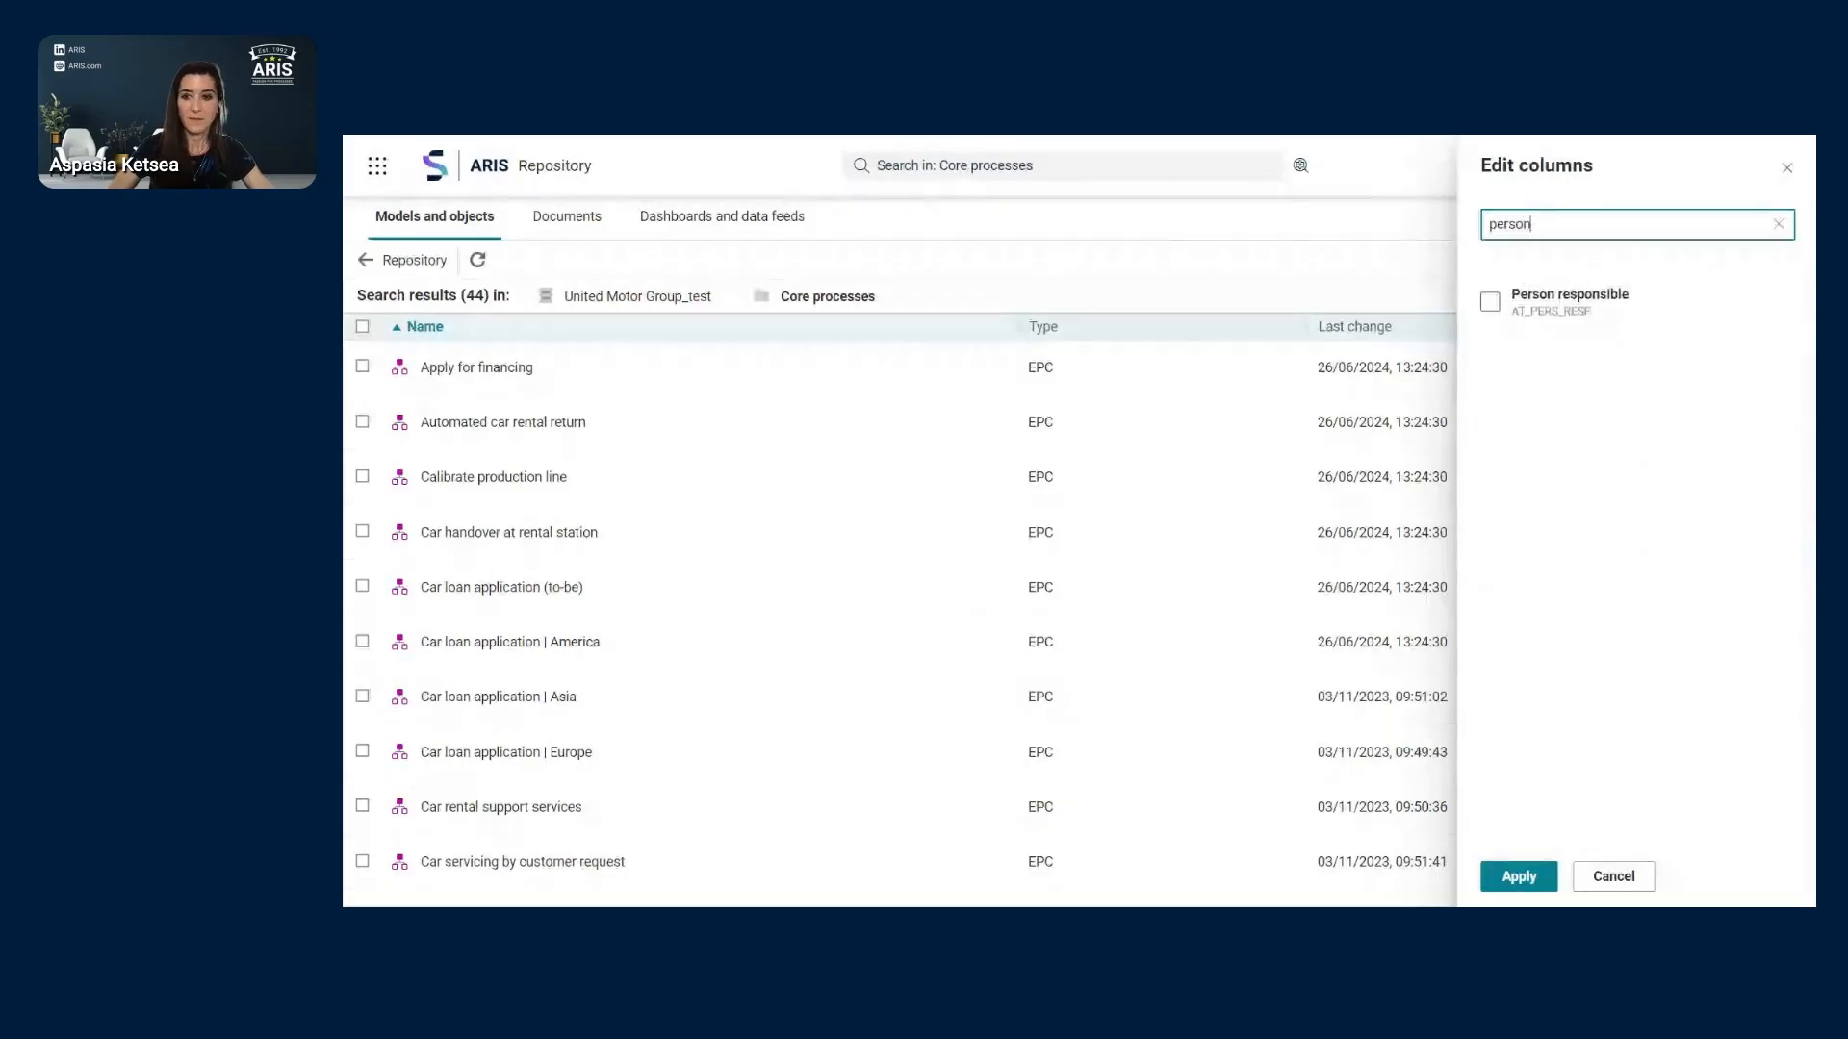
click(1490, 304)
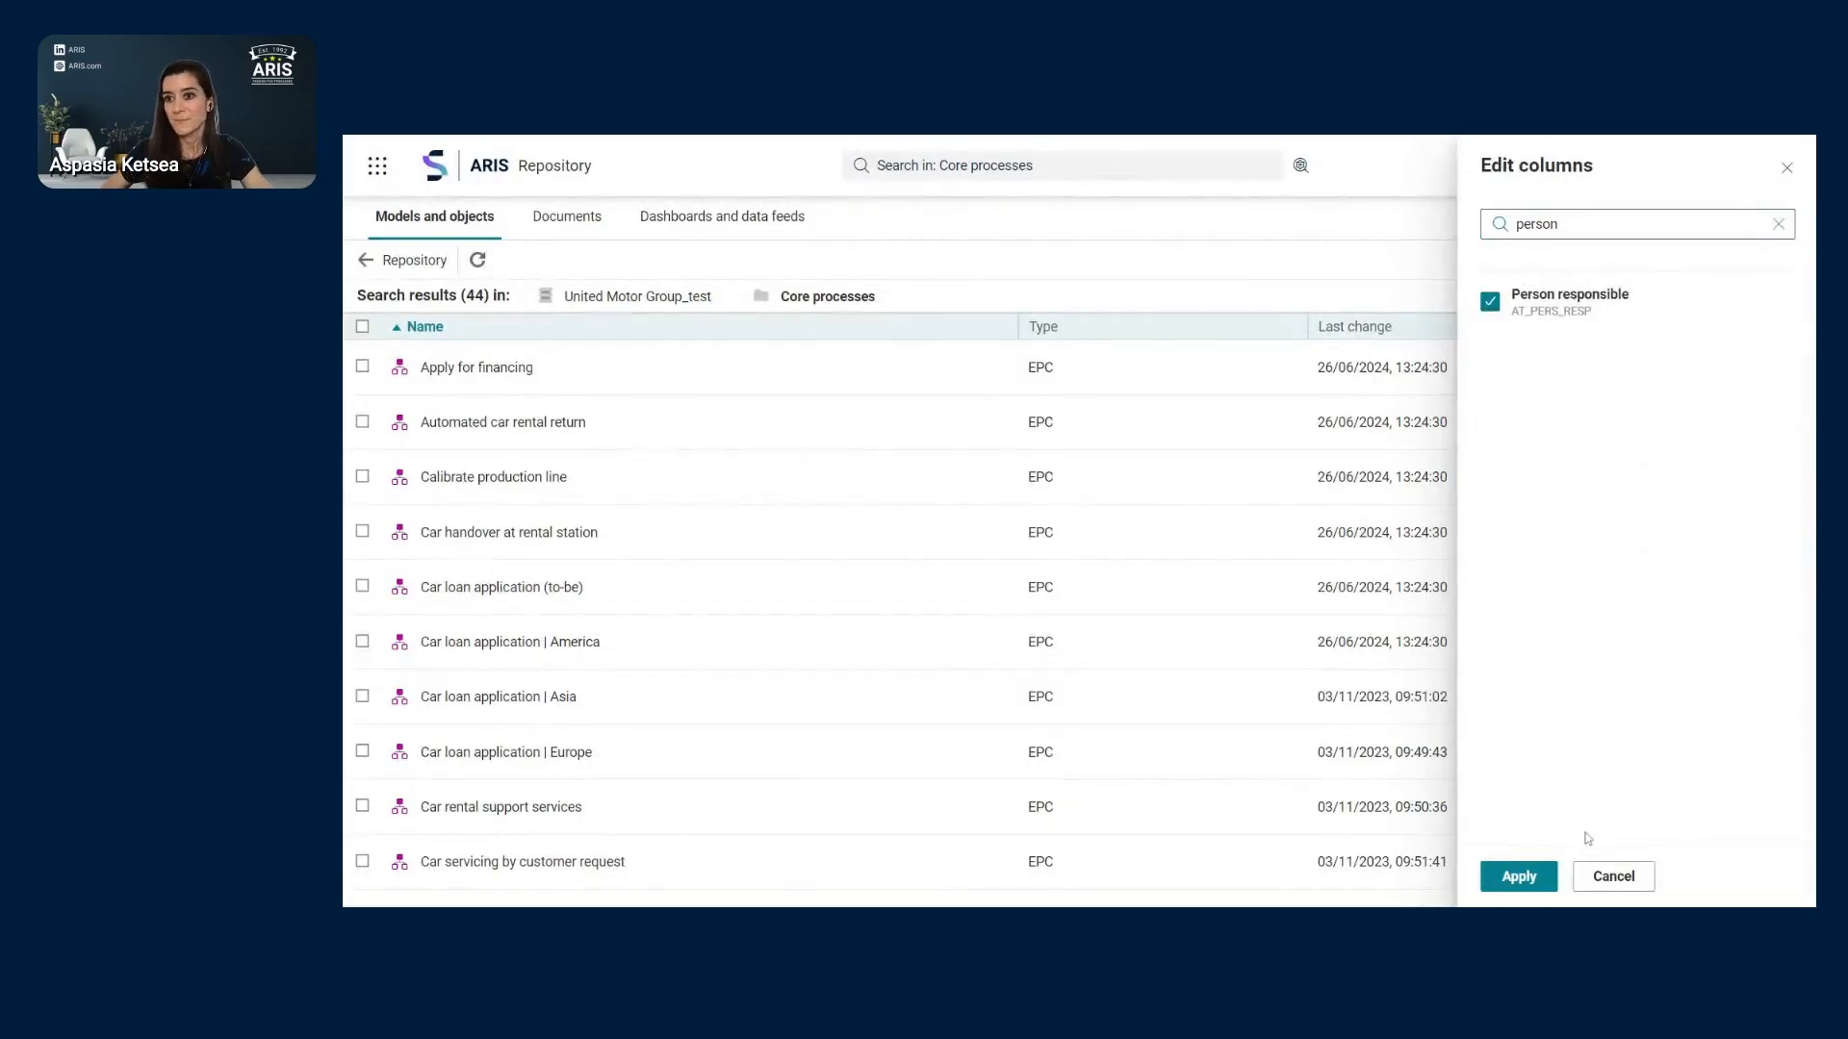
click(1520, 877)
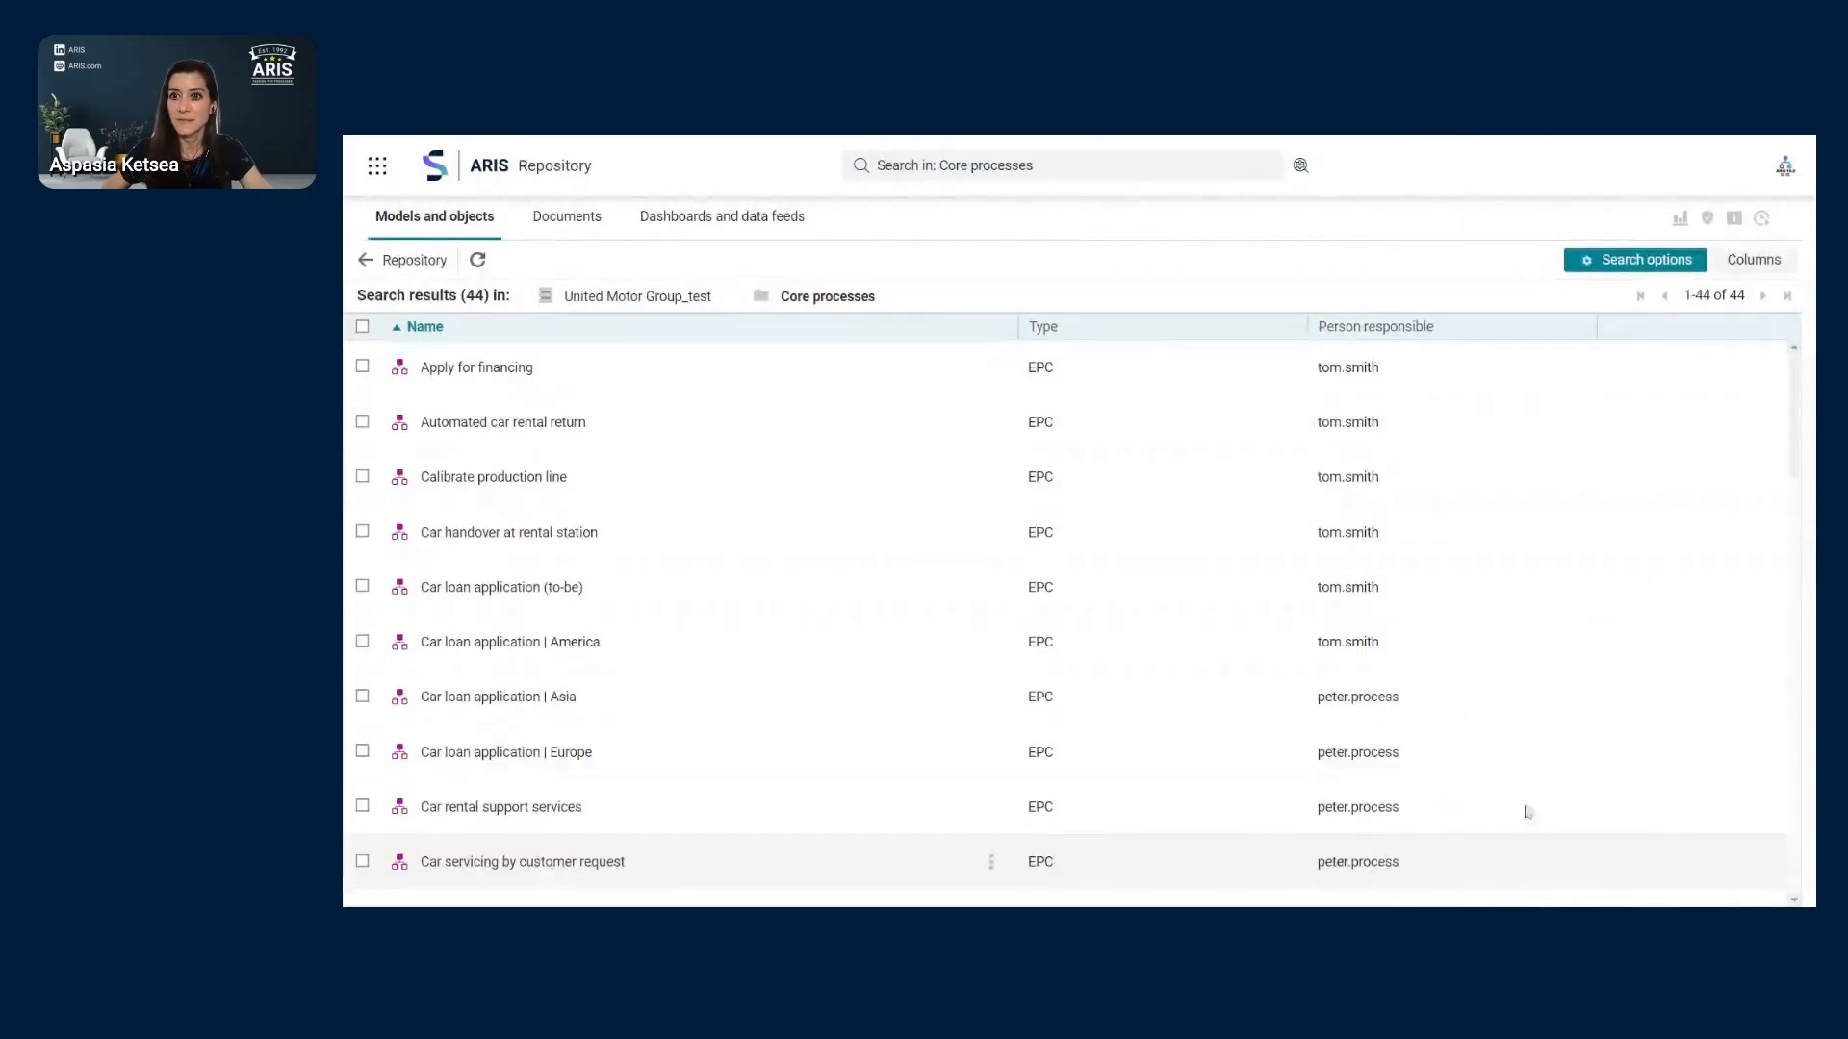
click(1383, 332)
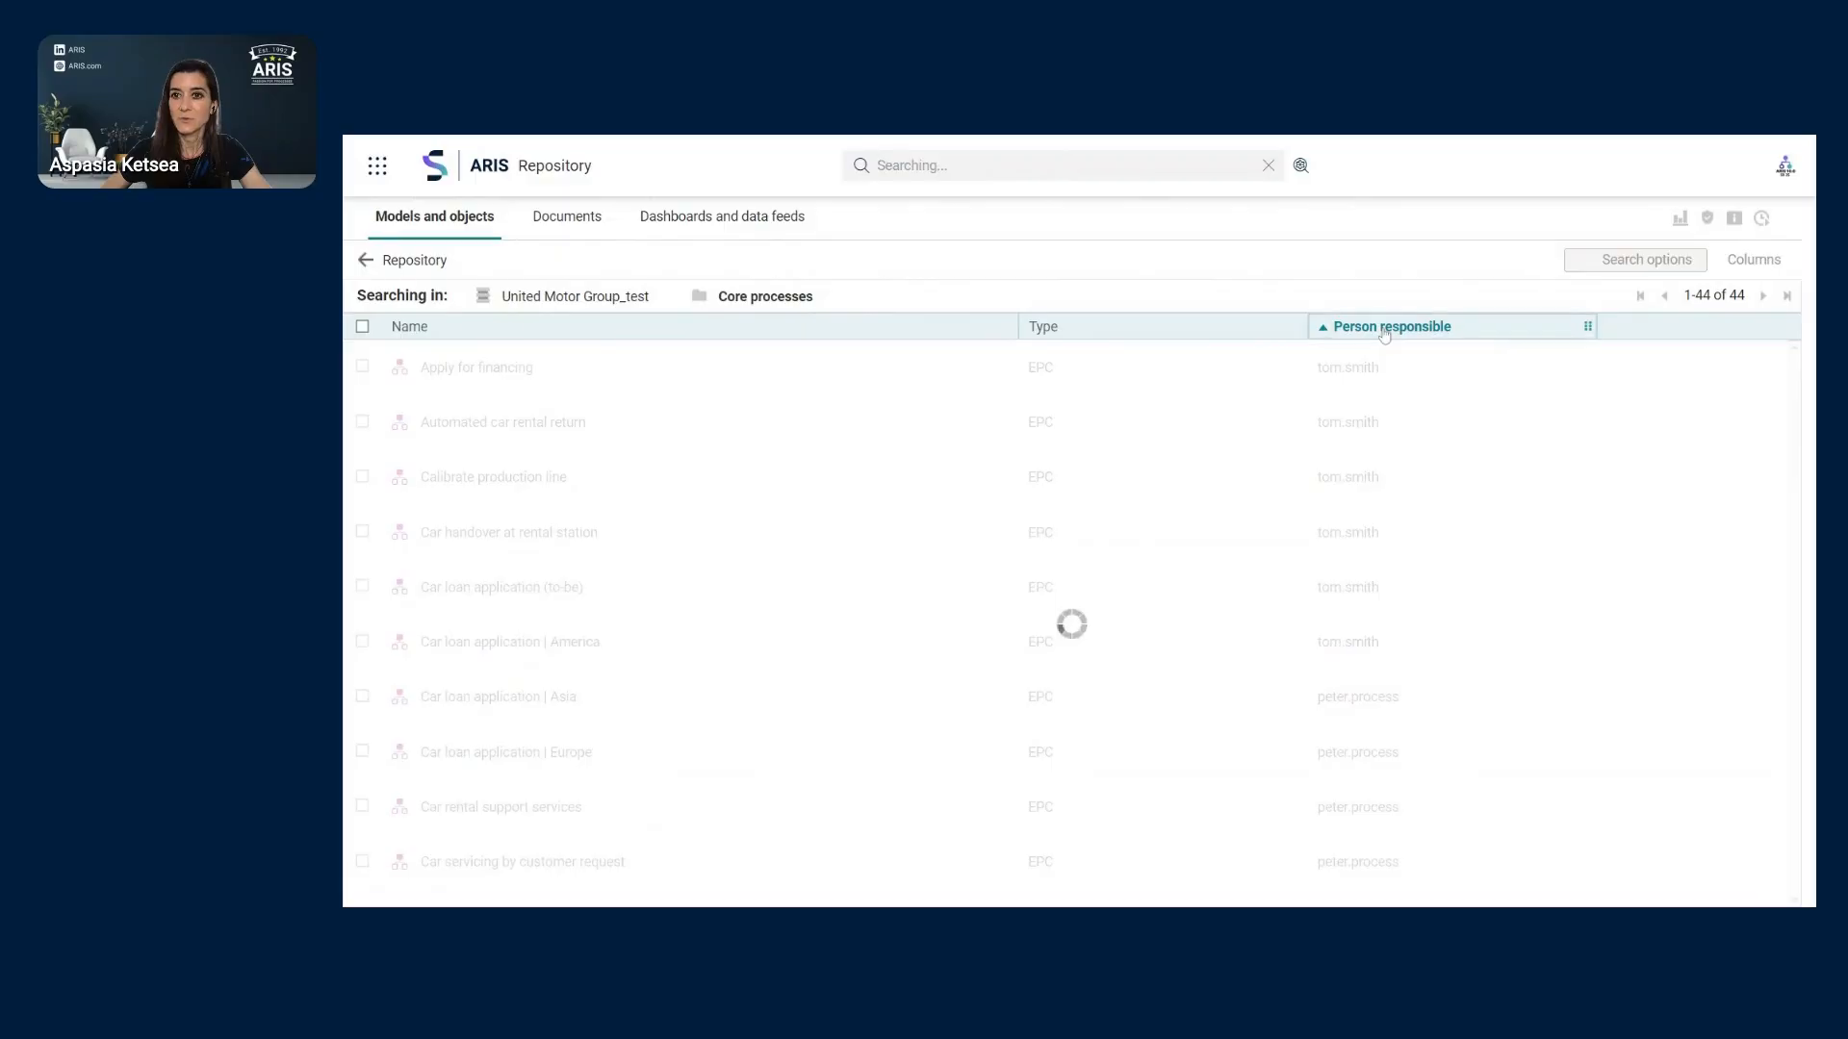
click(1391, 330)
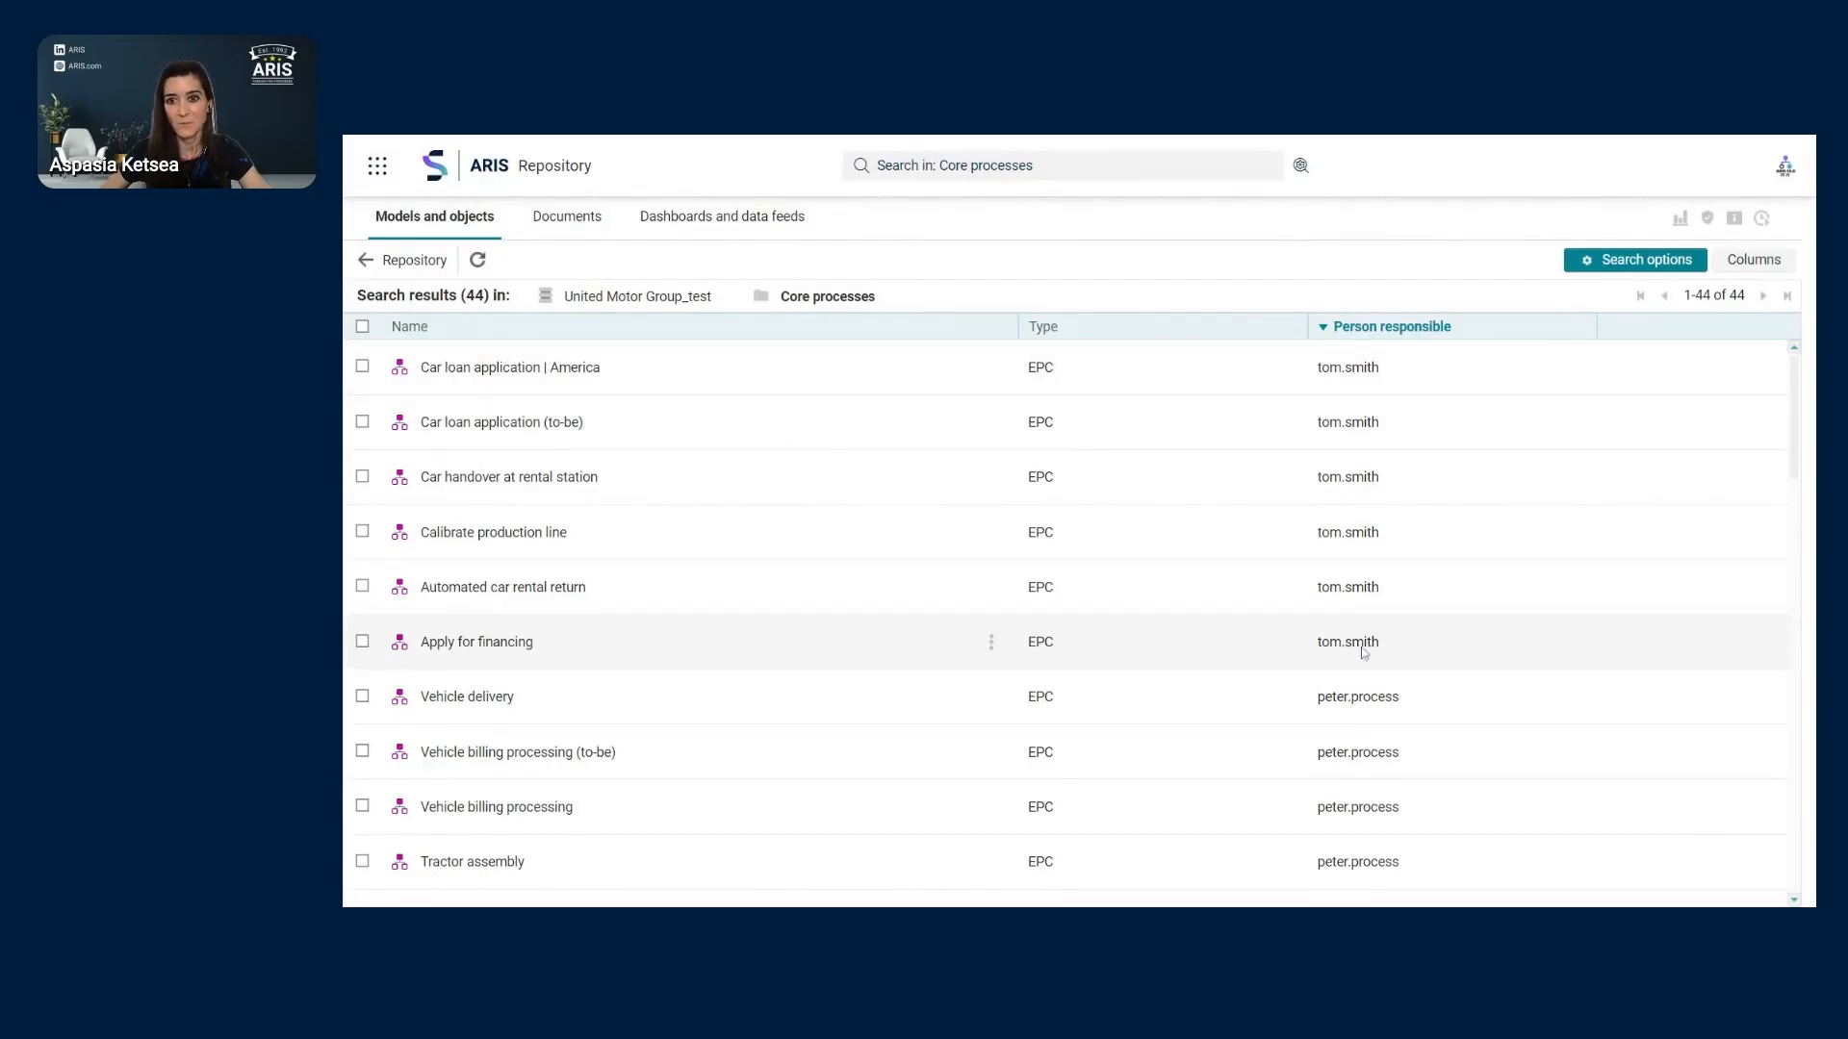
- Select the top six models, from Car loan application | America to Apply for financing
click(362, 365)
click(363, 421)
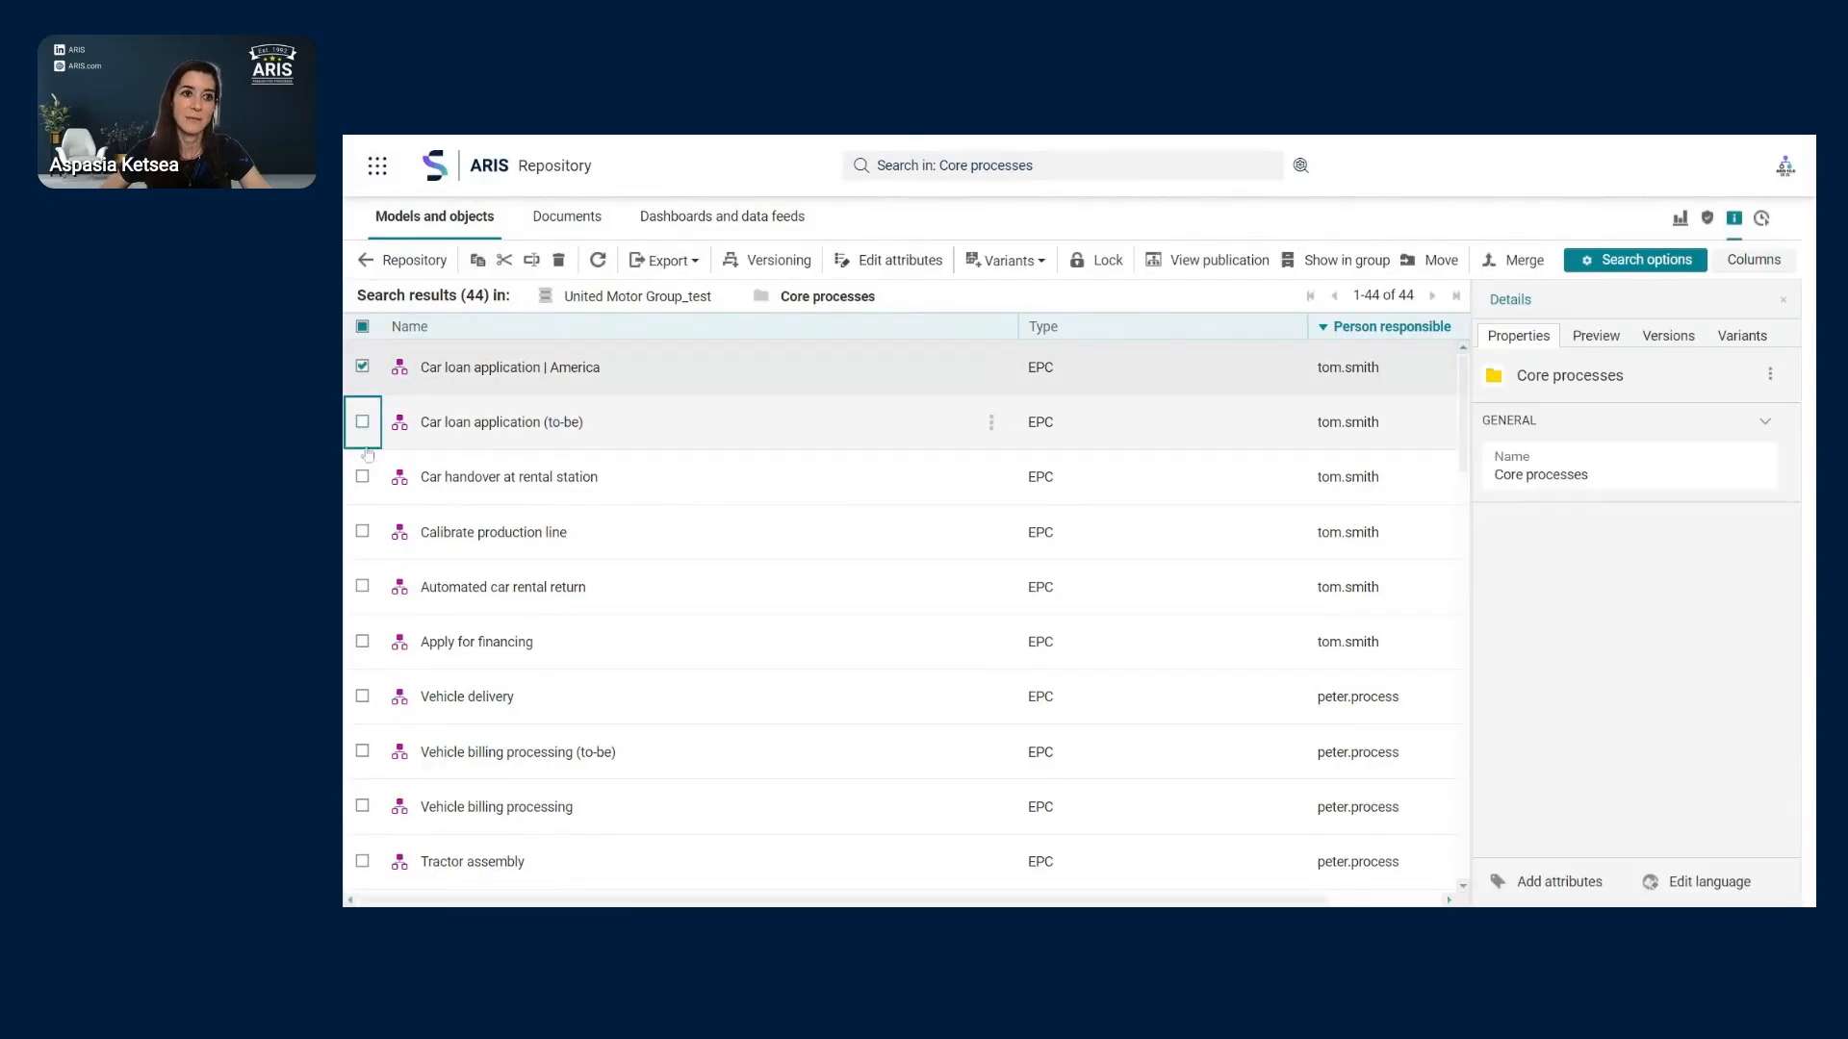
click(363, 477)
click(363, 532)
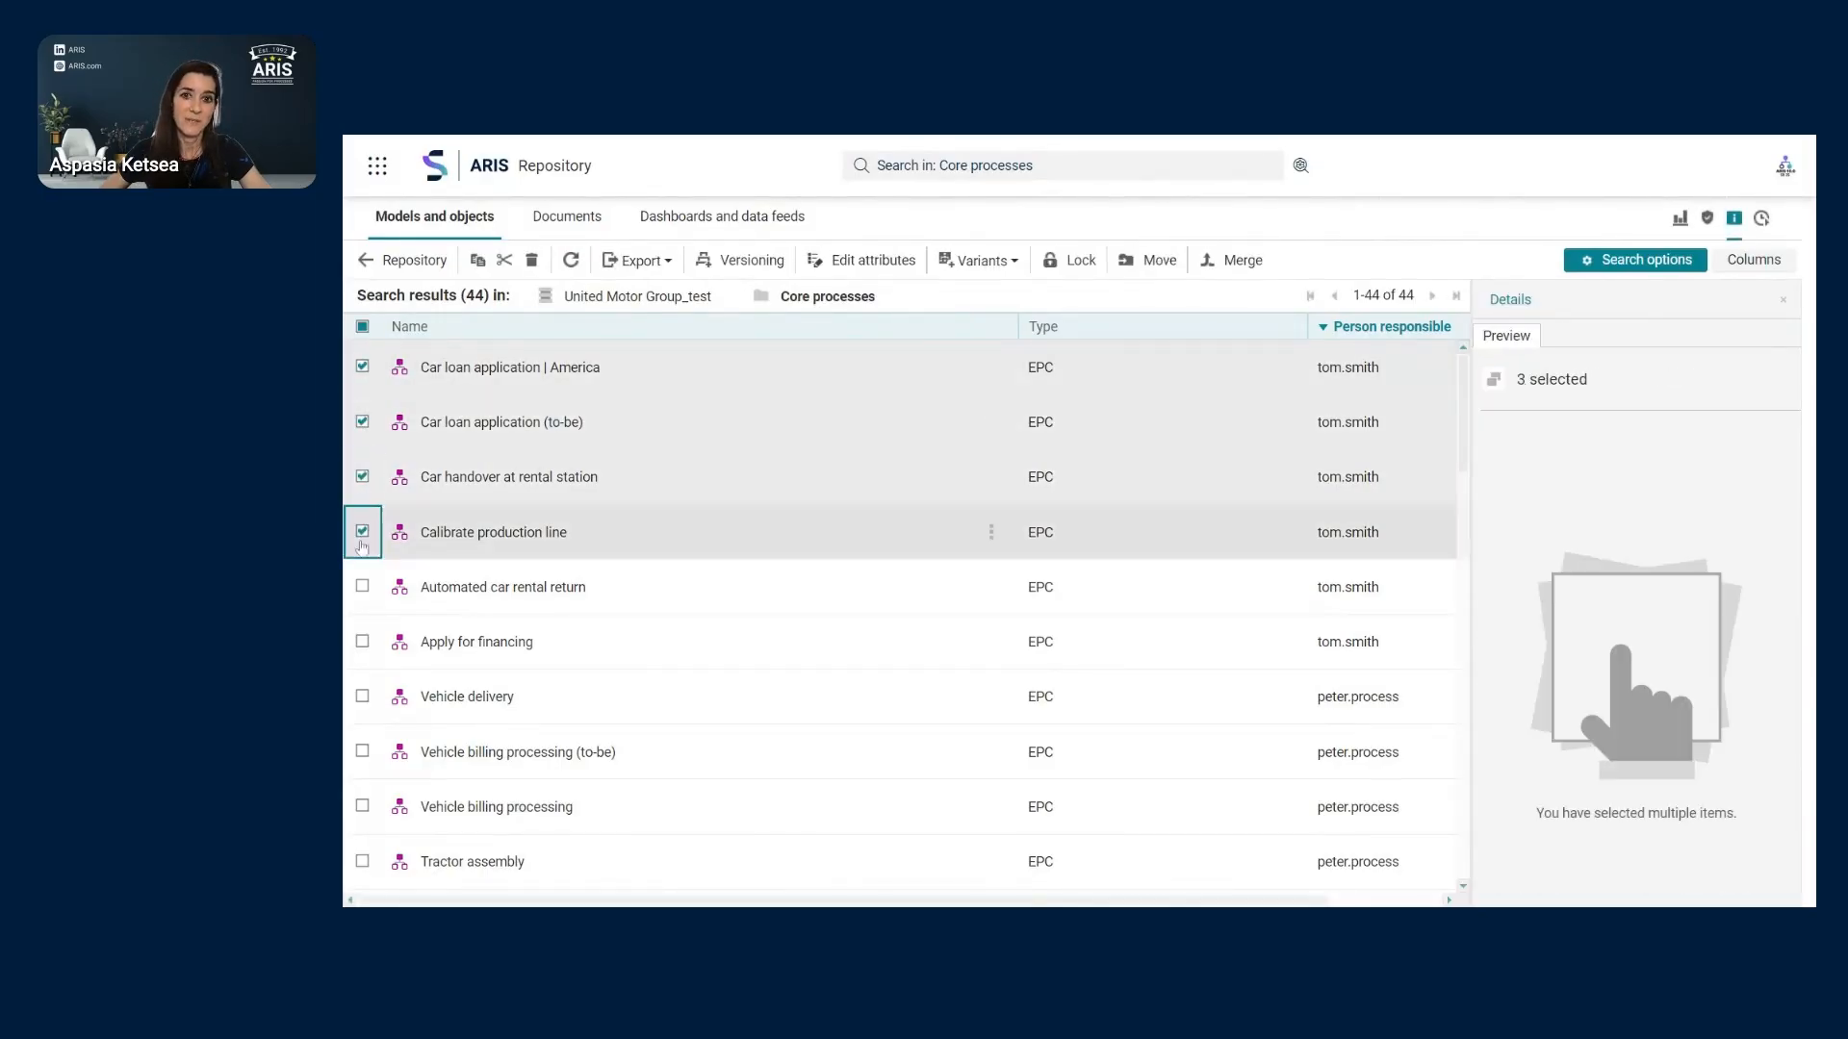
click(363, 587)
click(362, 642)
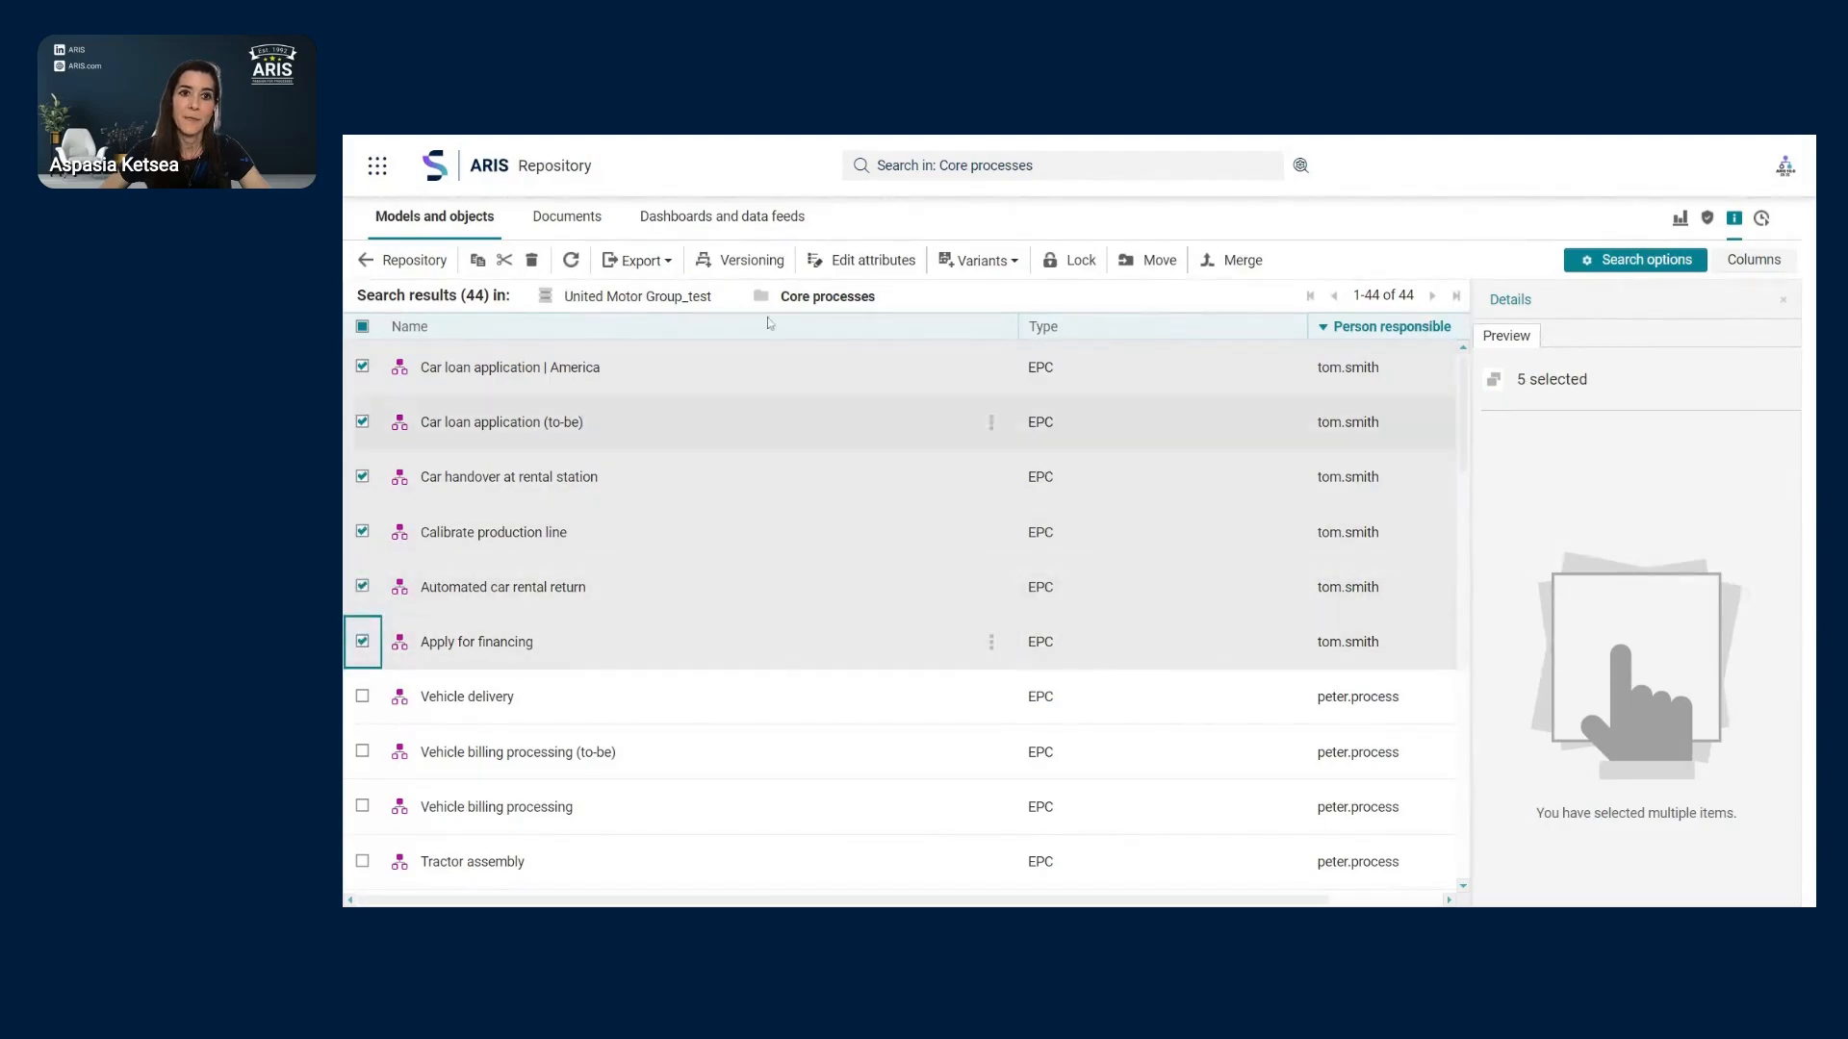
- Set Person responsible on all six models to the new user, overwriting the existing values
click(859, 266)
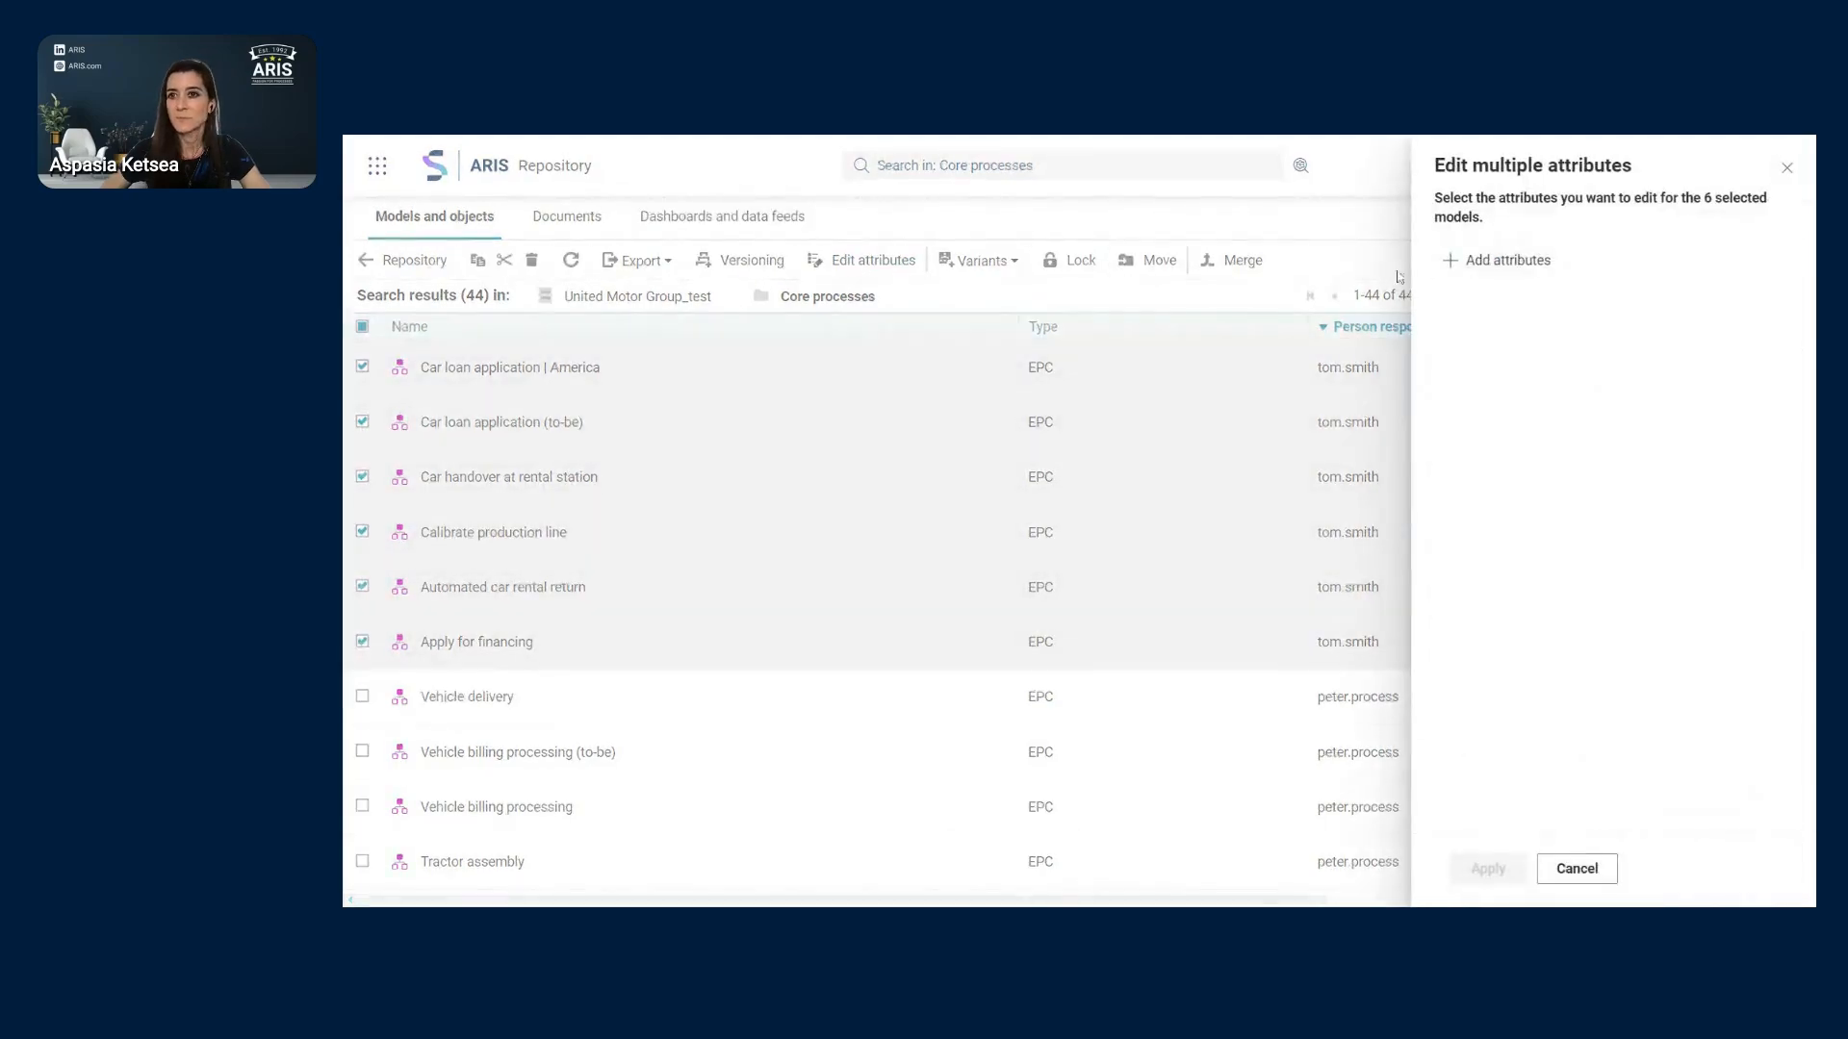
click(1540, 270)
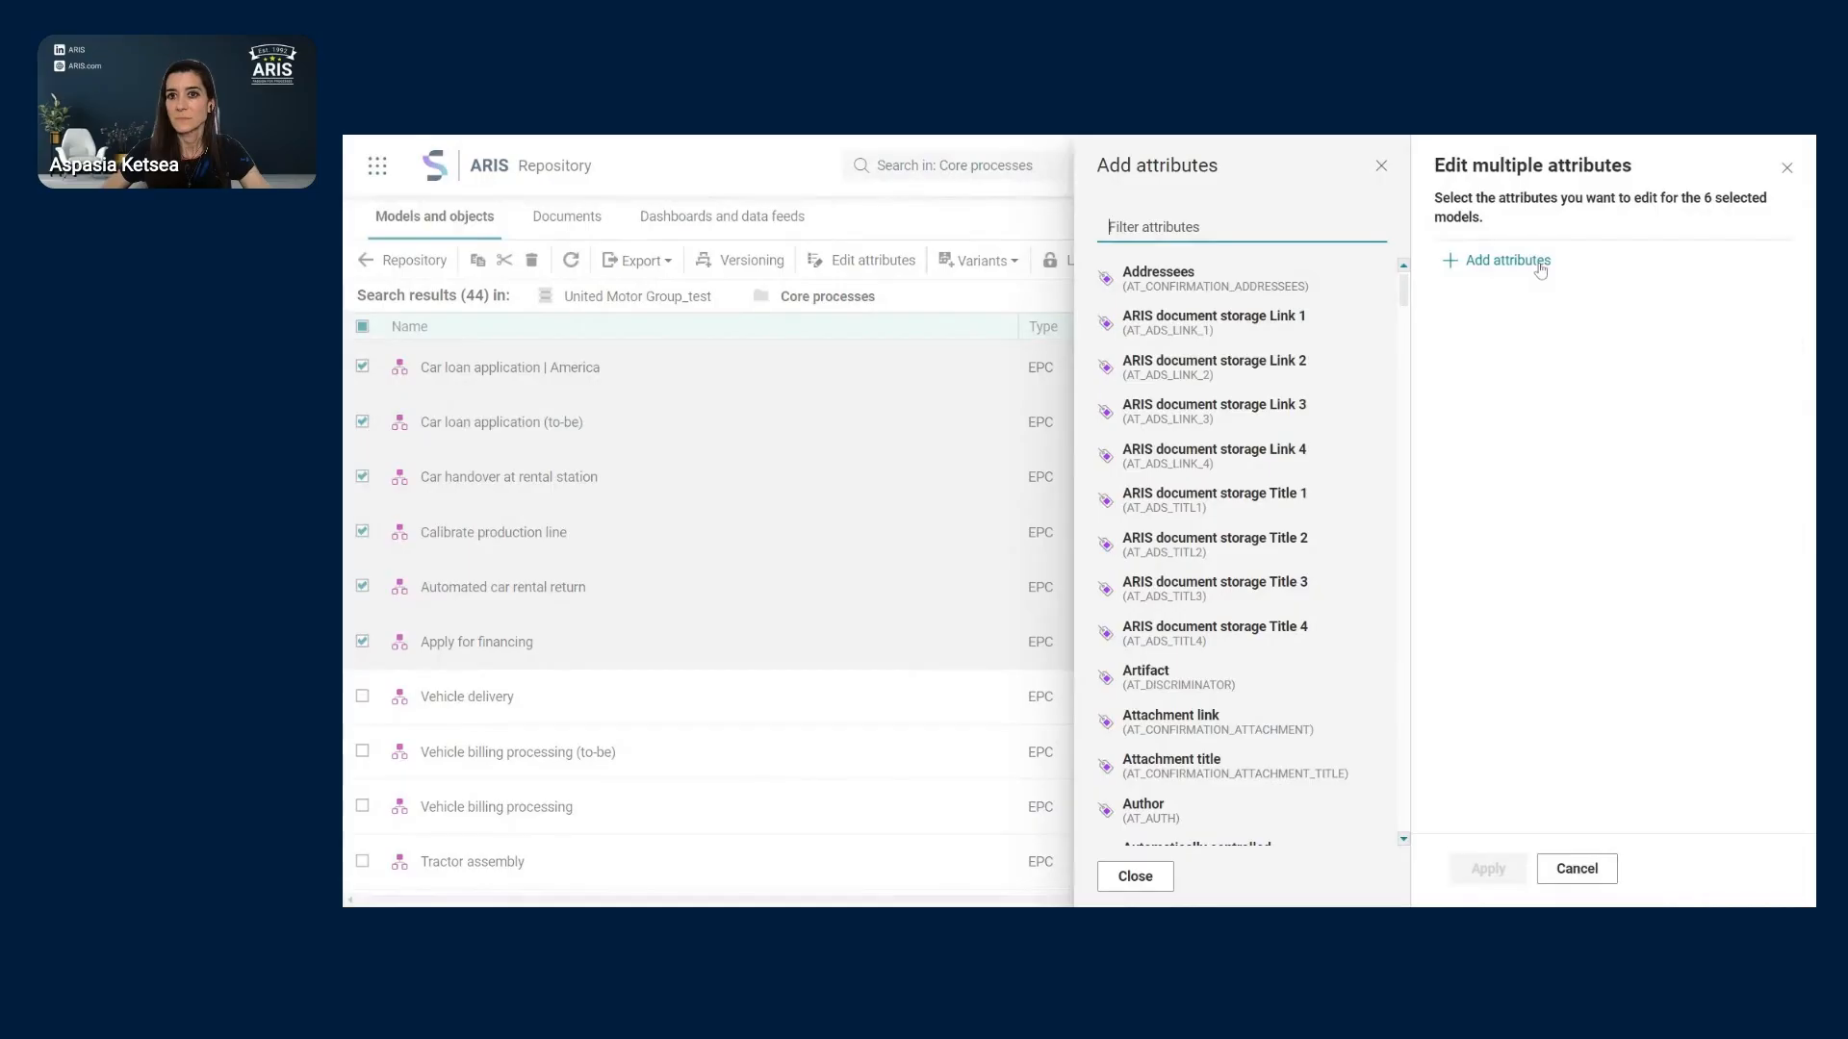
text(perso)
click(1222, 284)
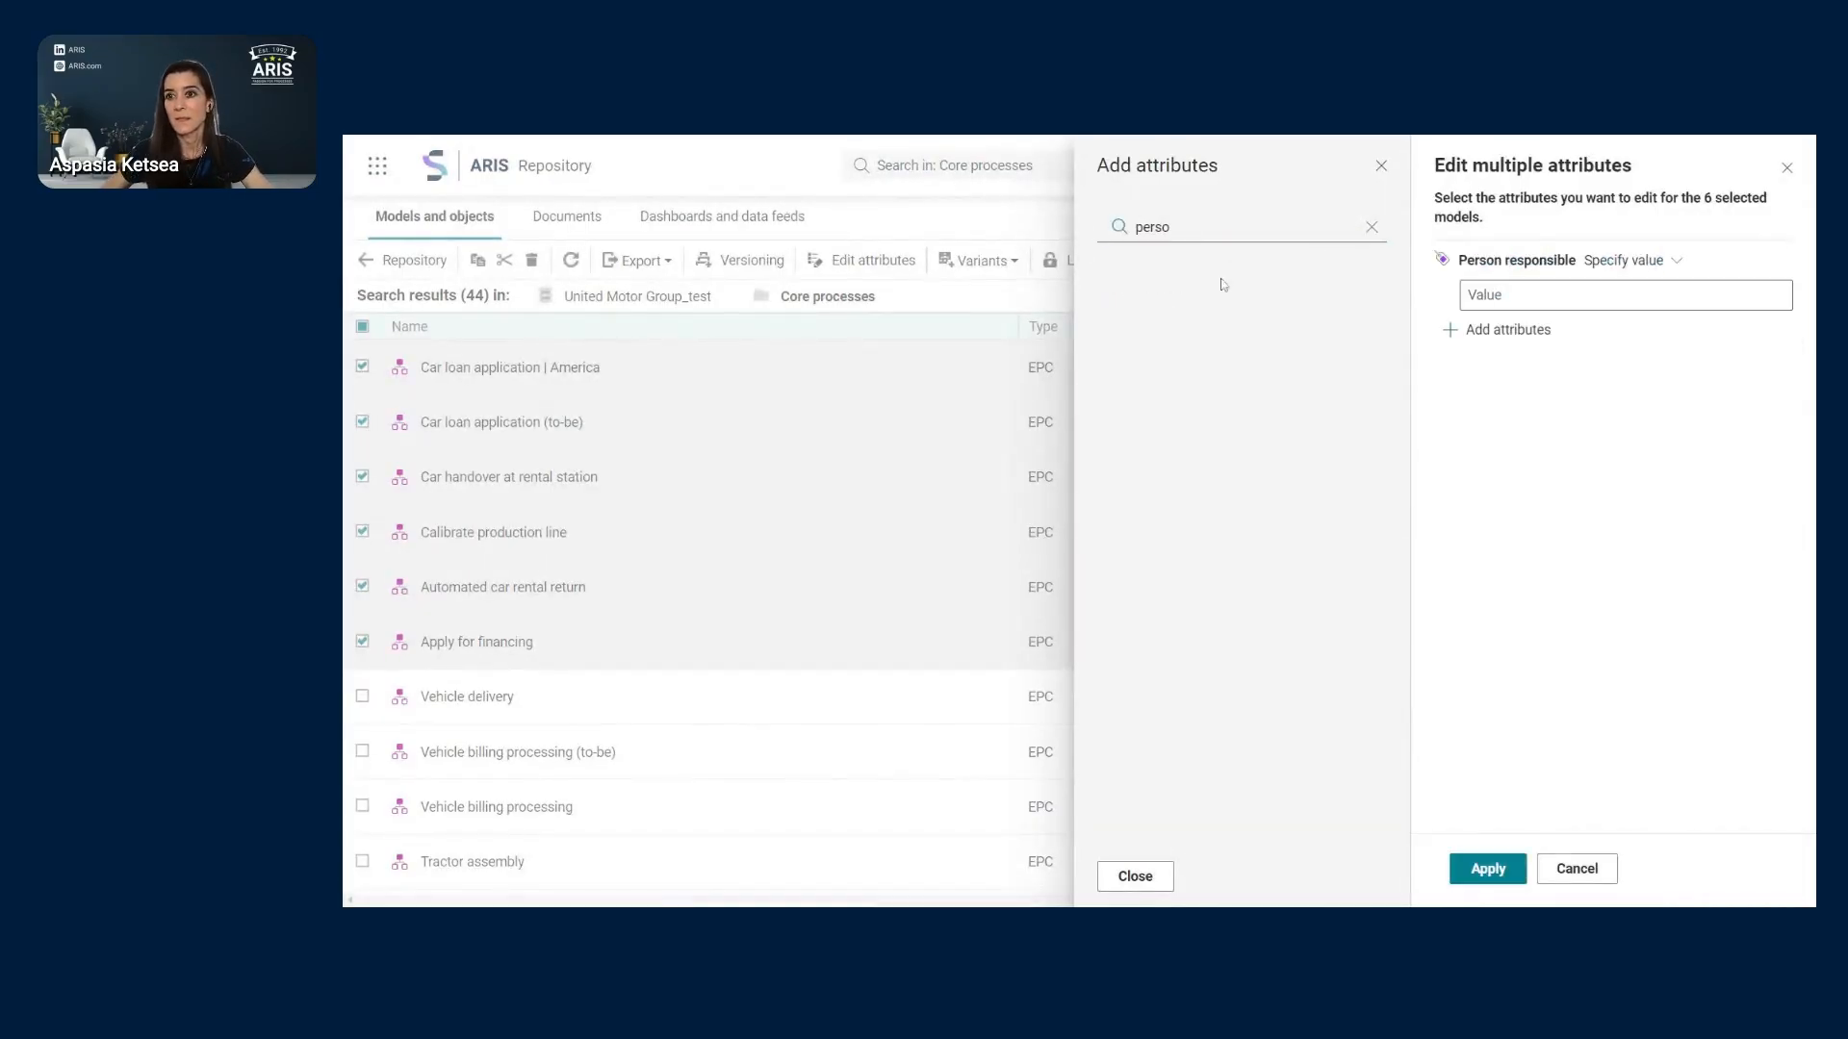
click(1660, 271)
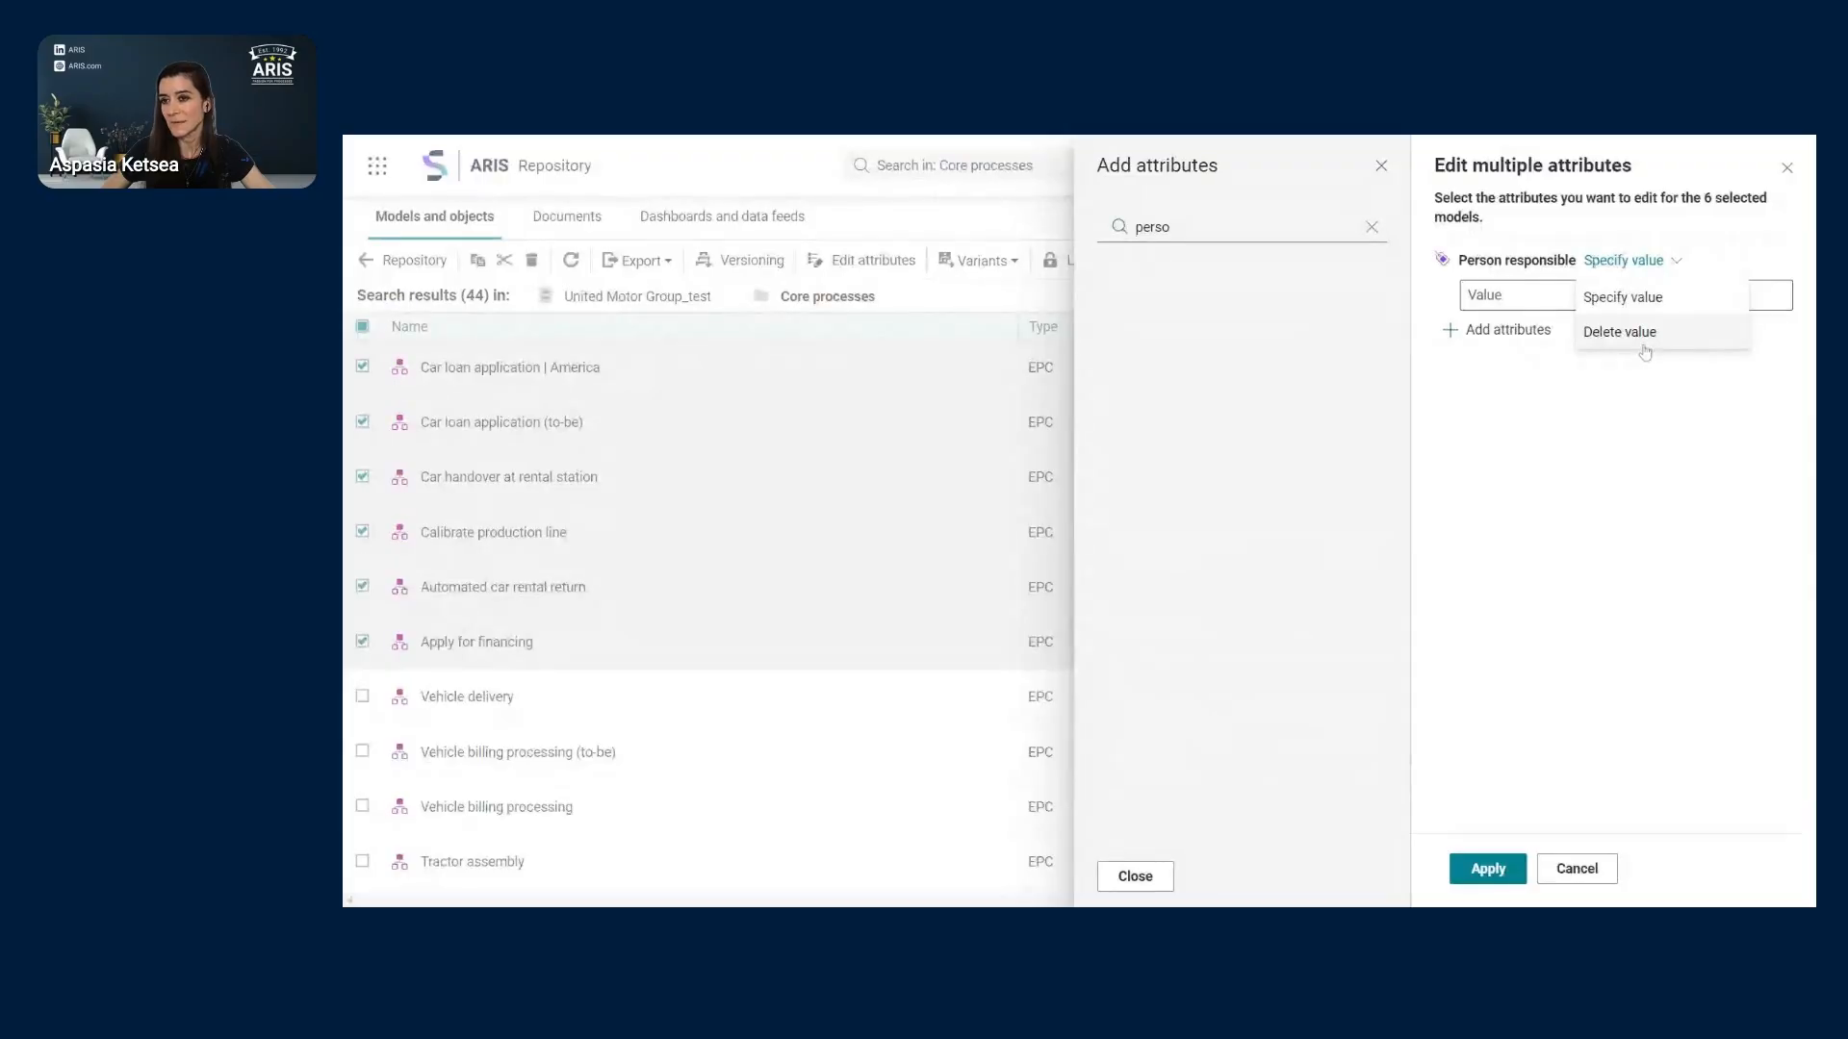
click(1381, 166)
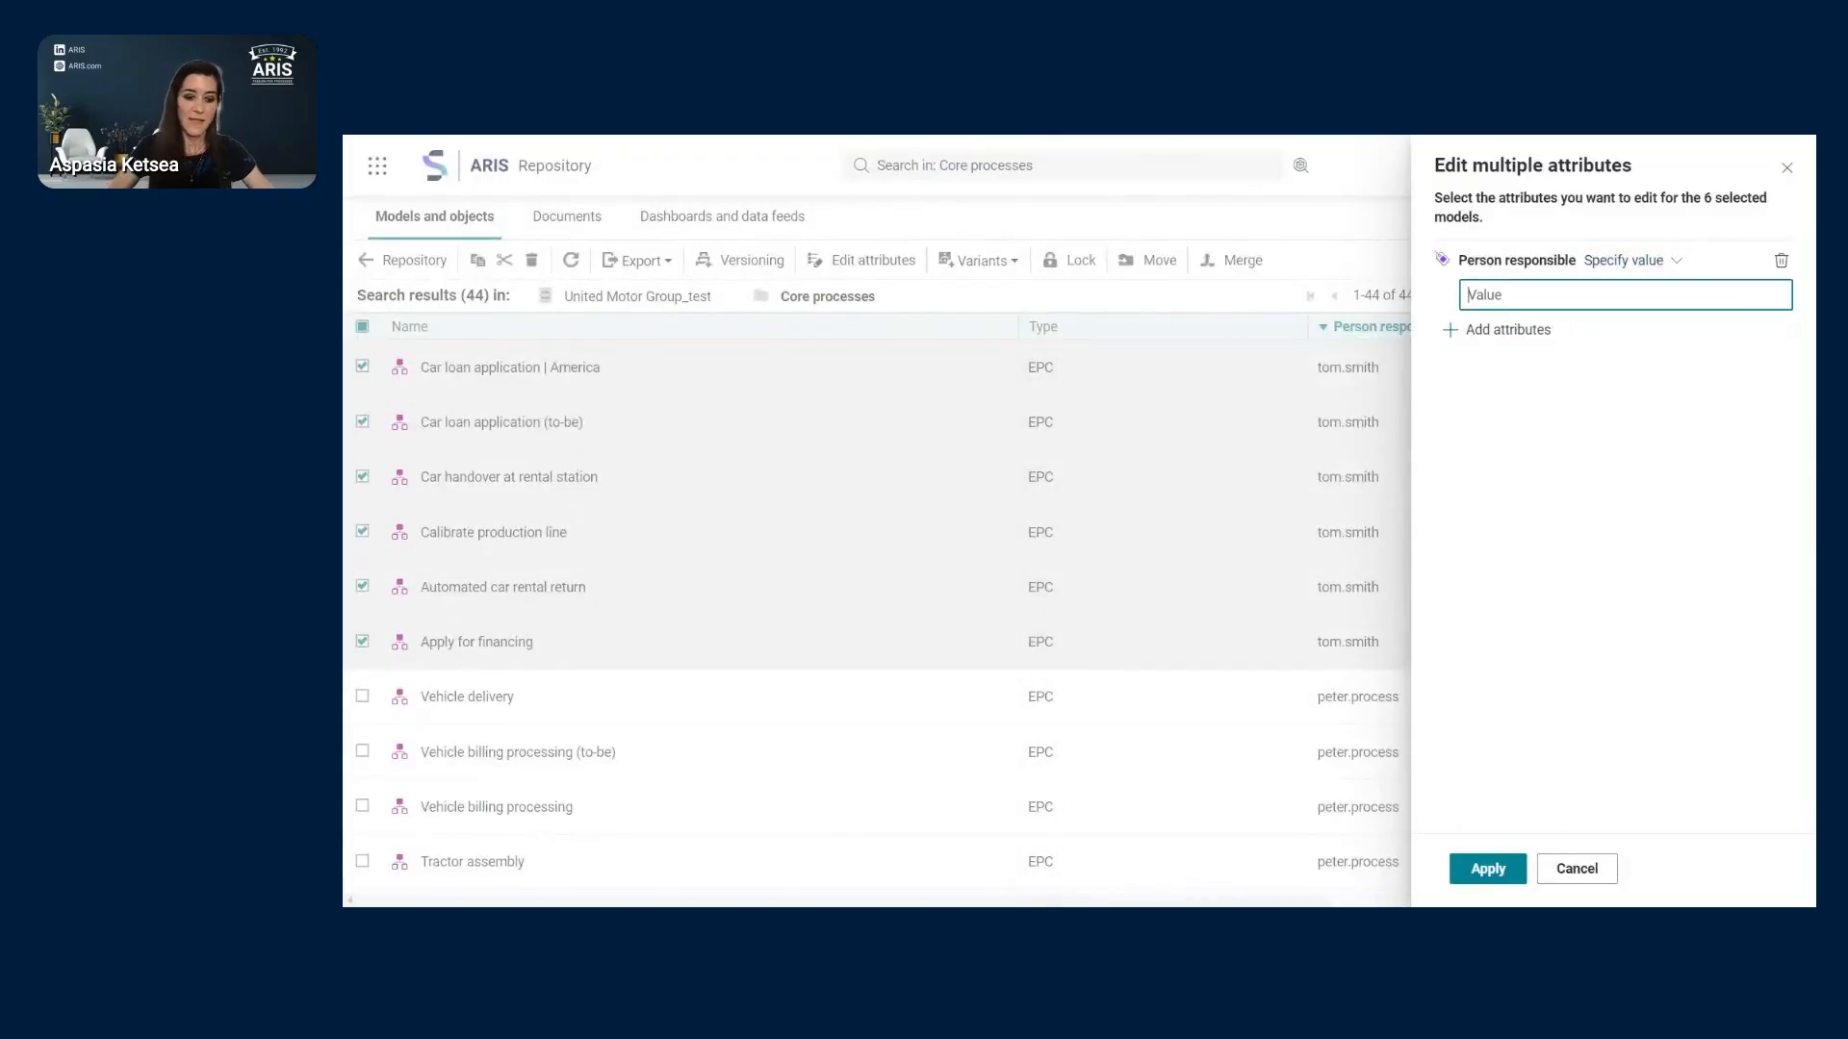
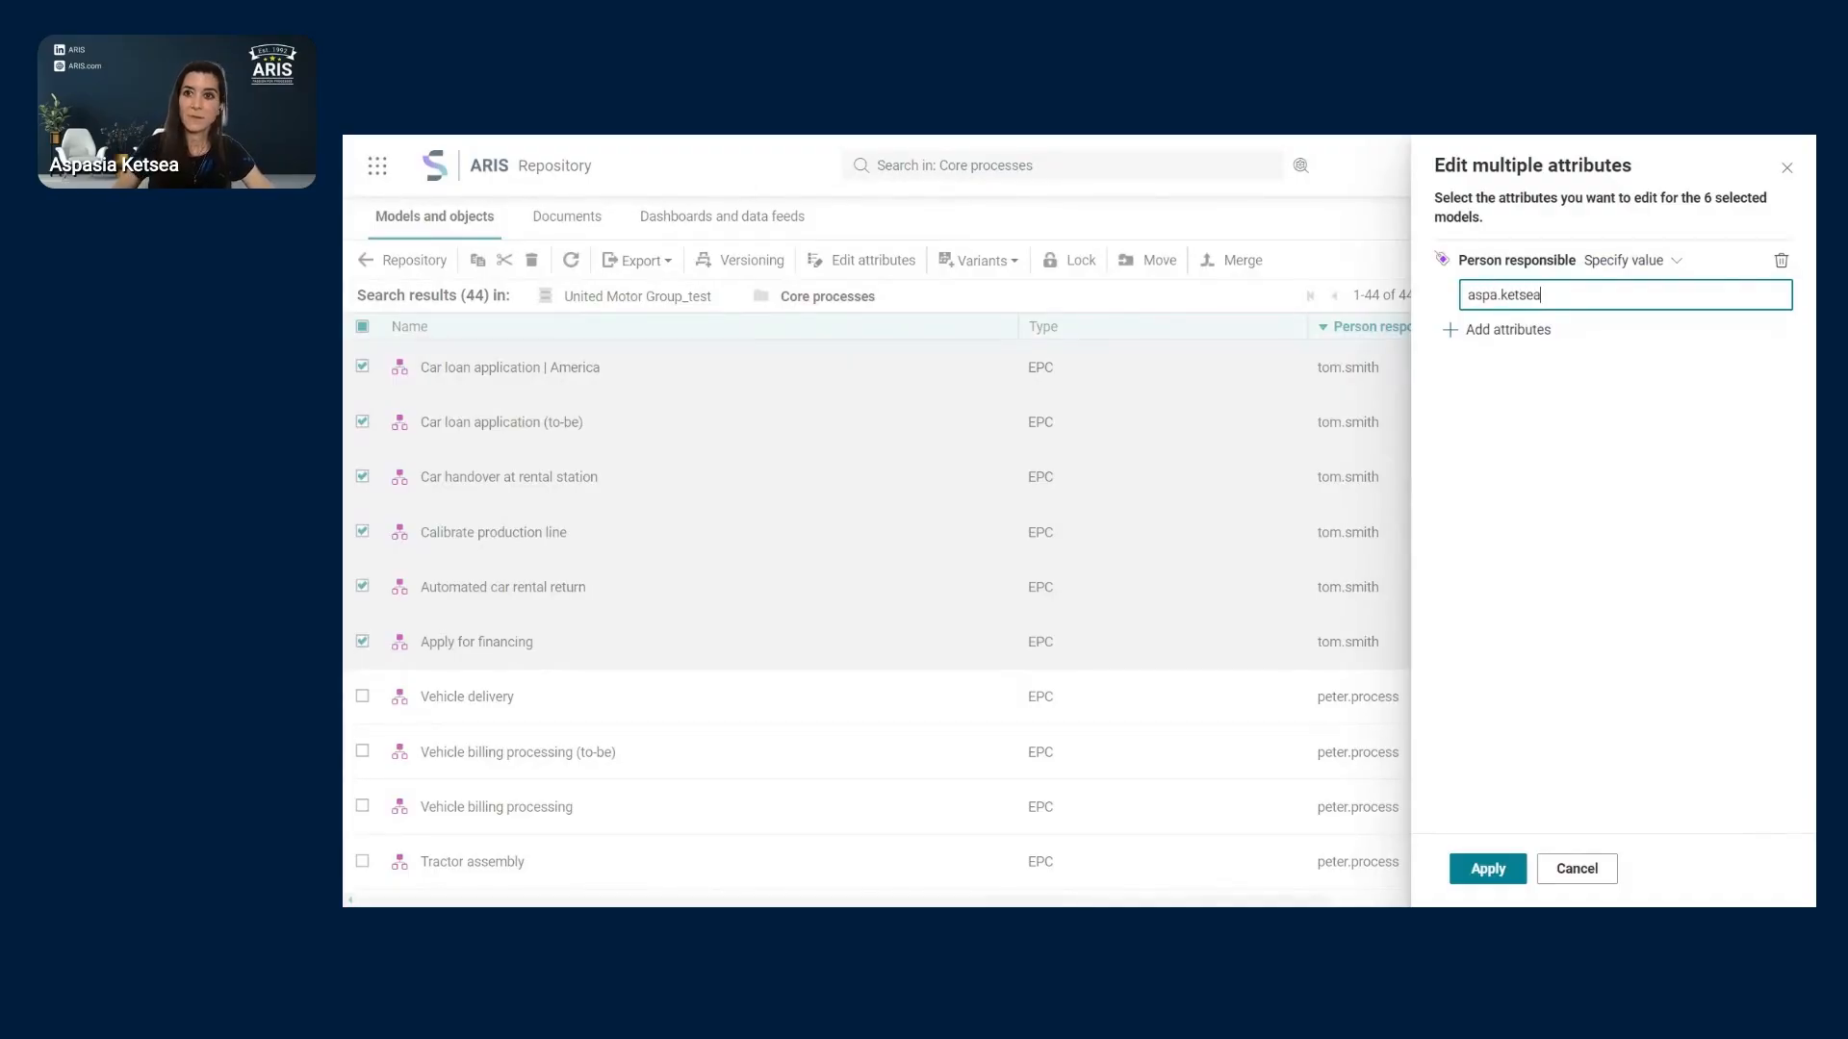
click(1487, 871)
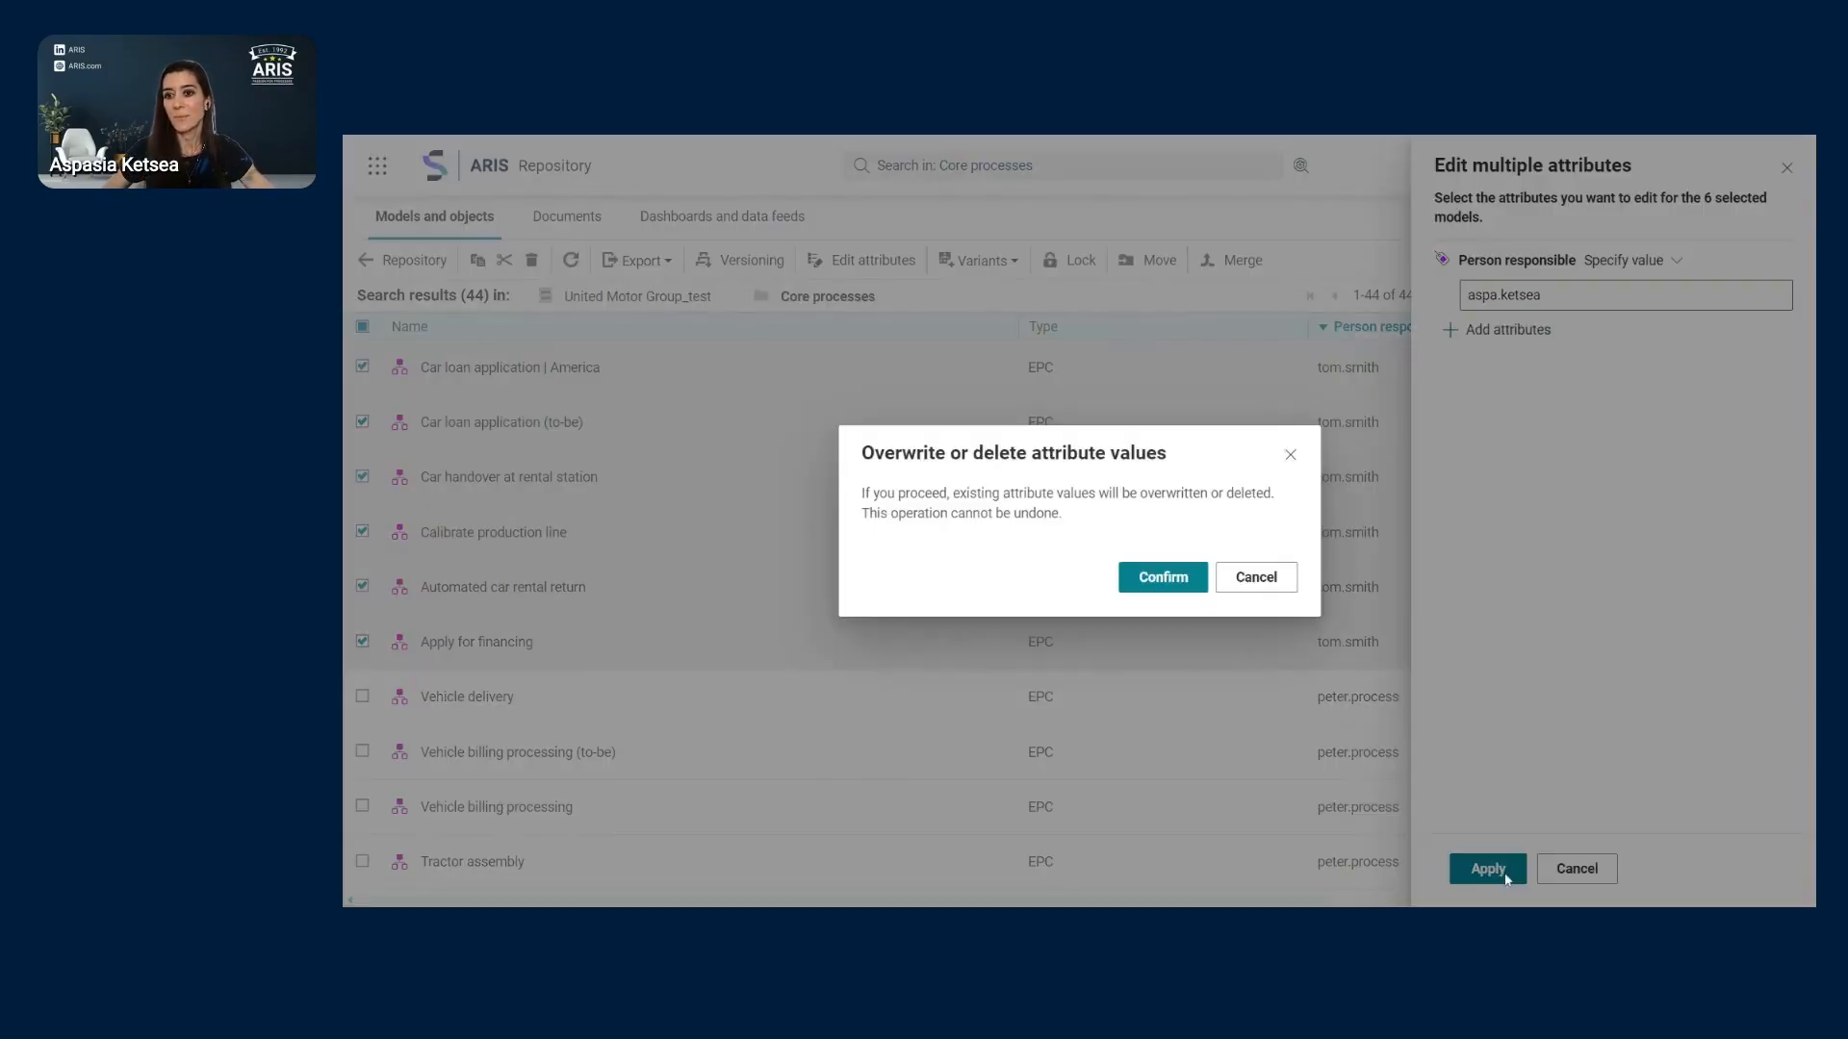
click(1197, 583)
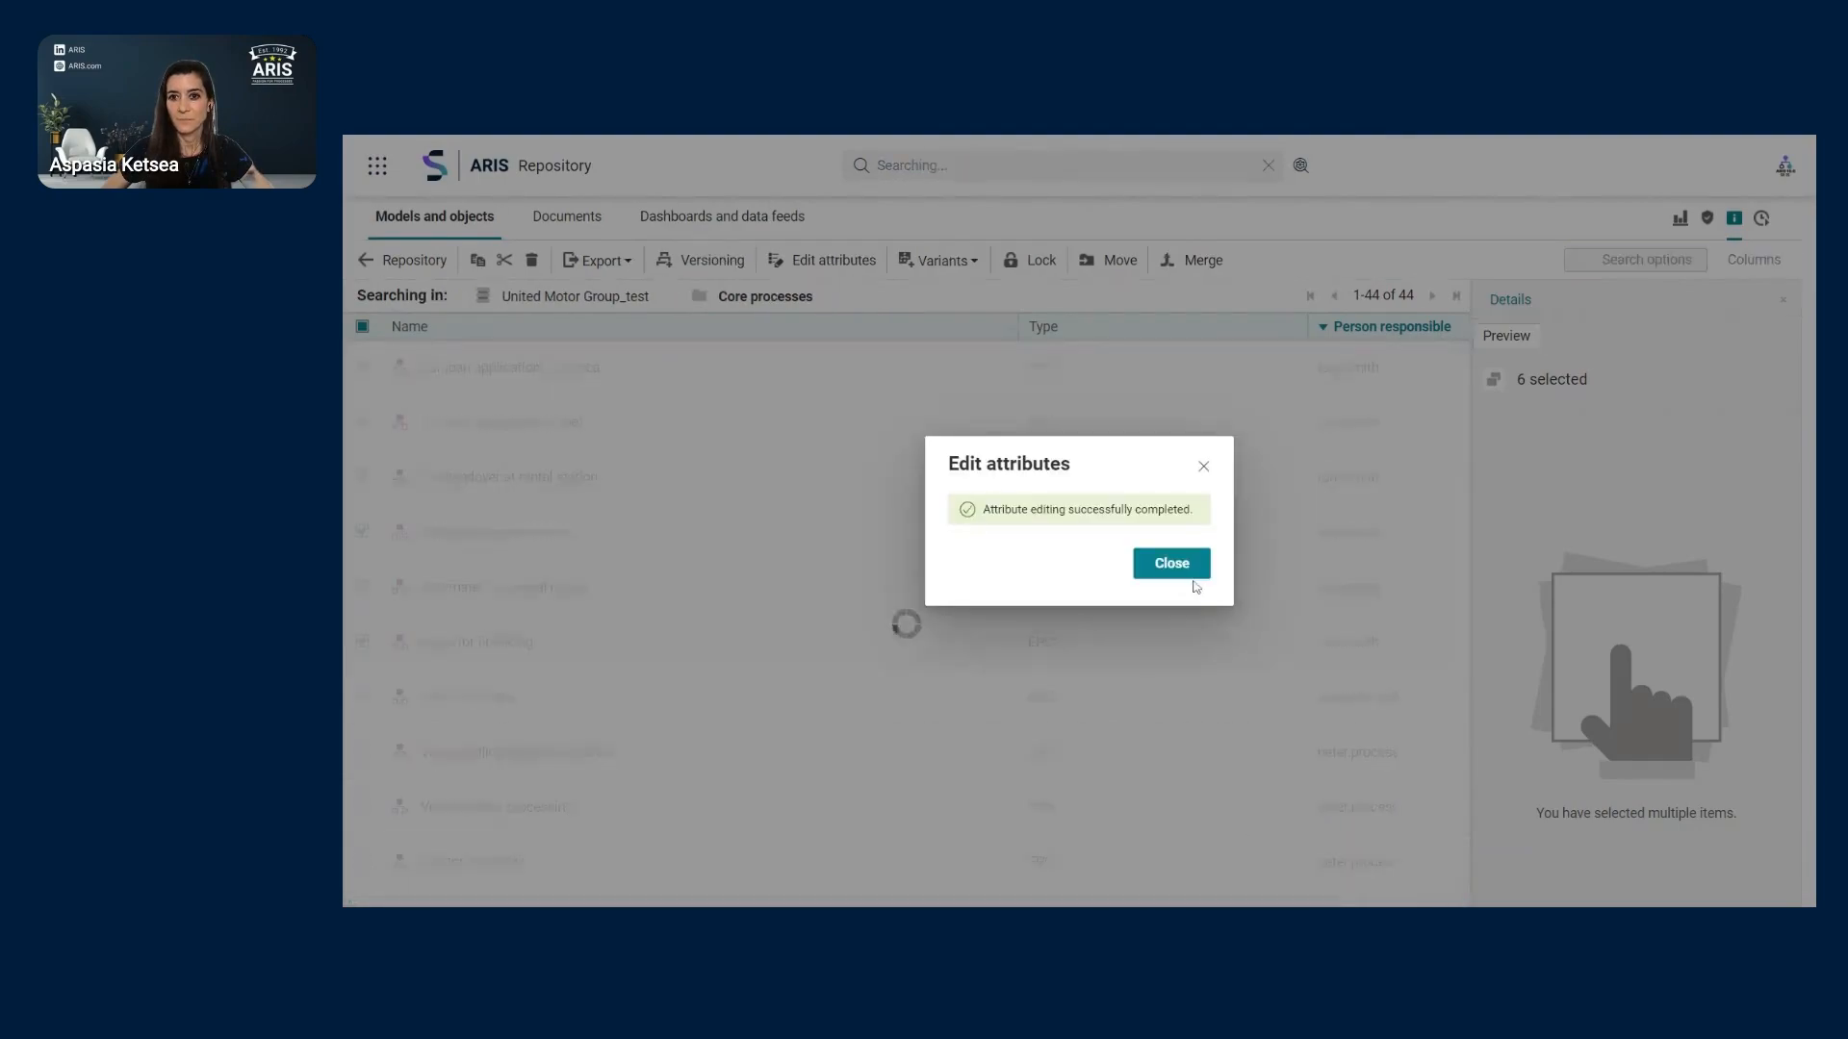
click(1176, 565)
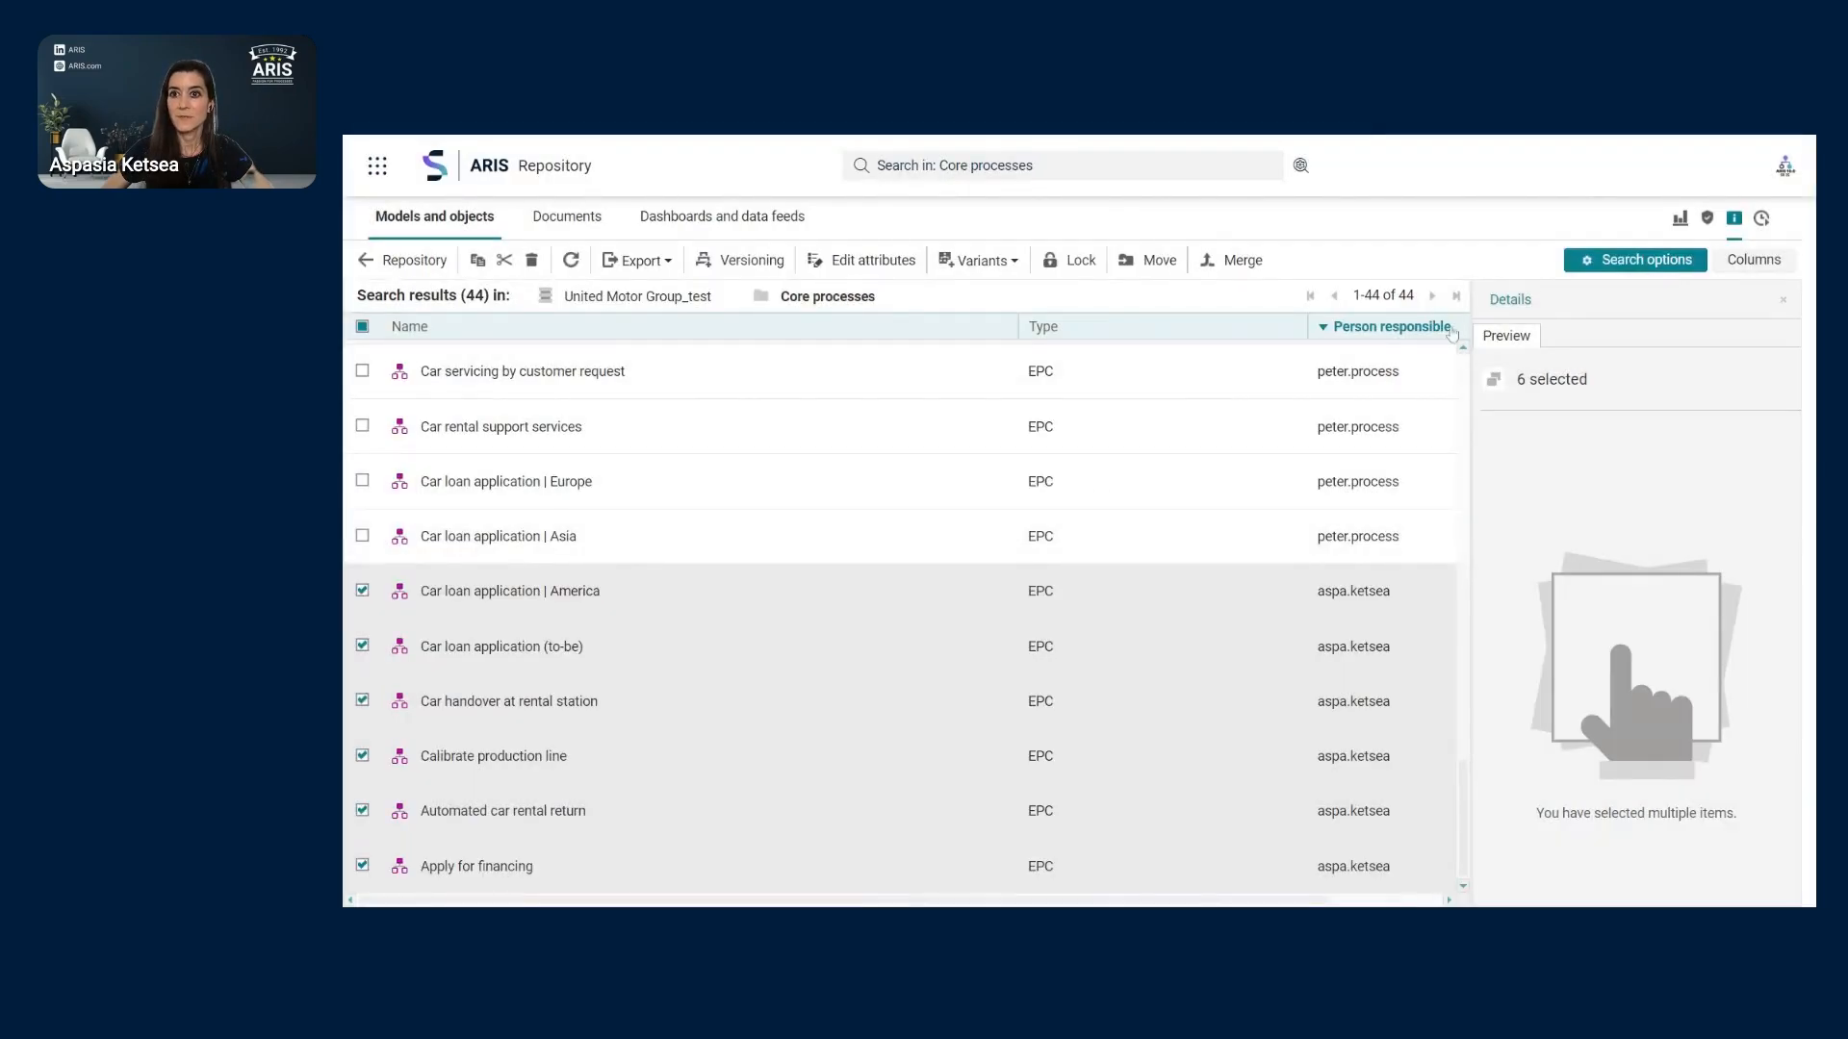
- Hide the details, sort results ascending by Person responsible, and return to the Core processes folder
click(1783, 300)
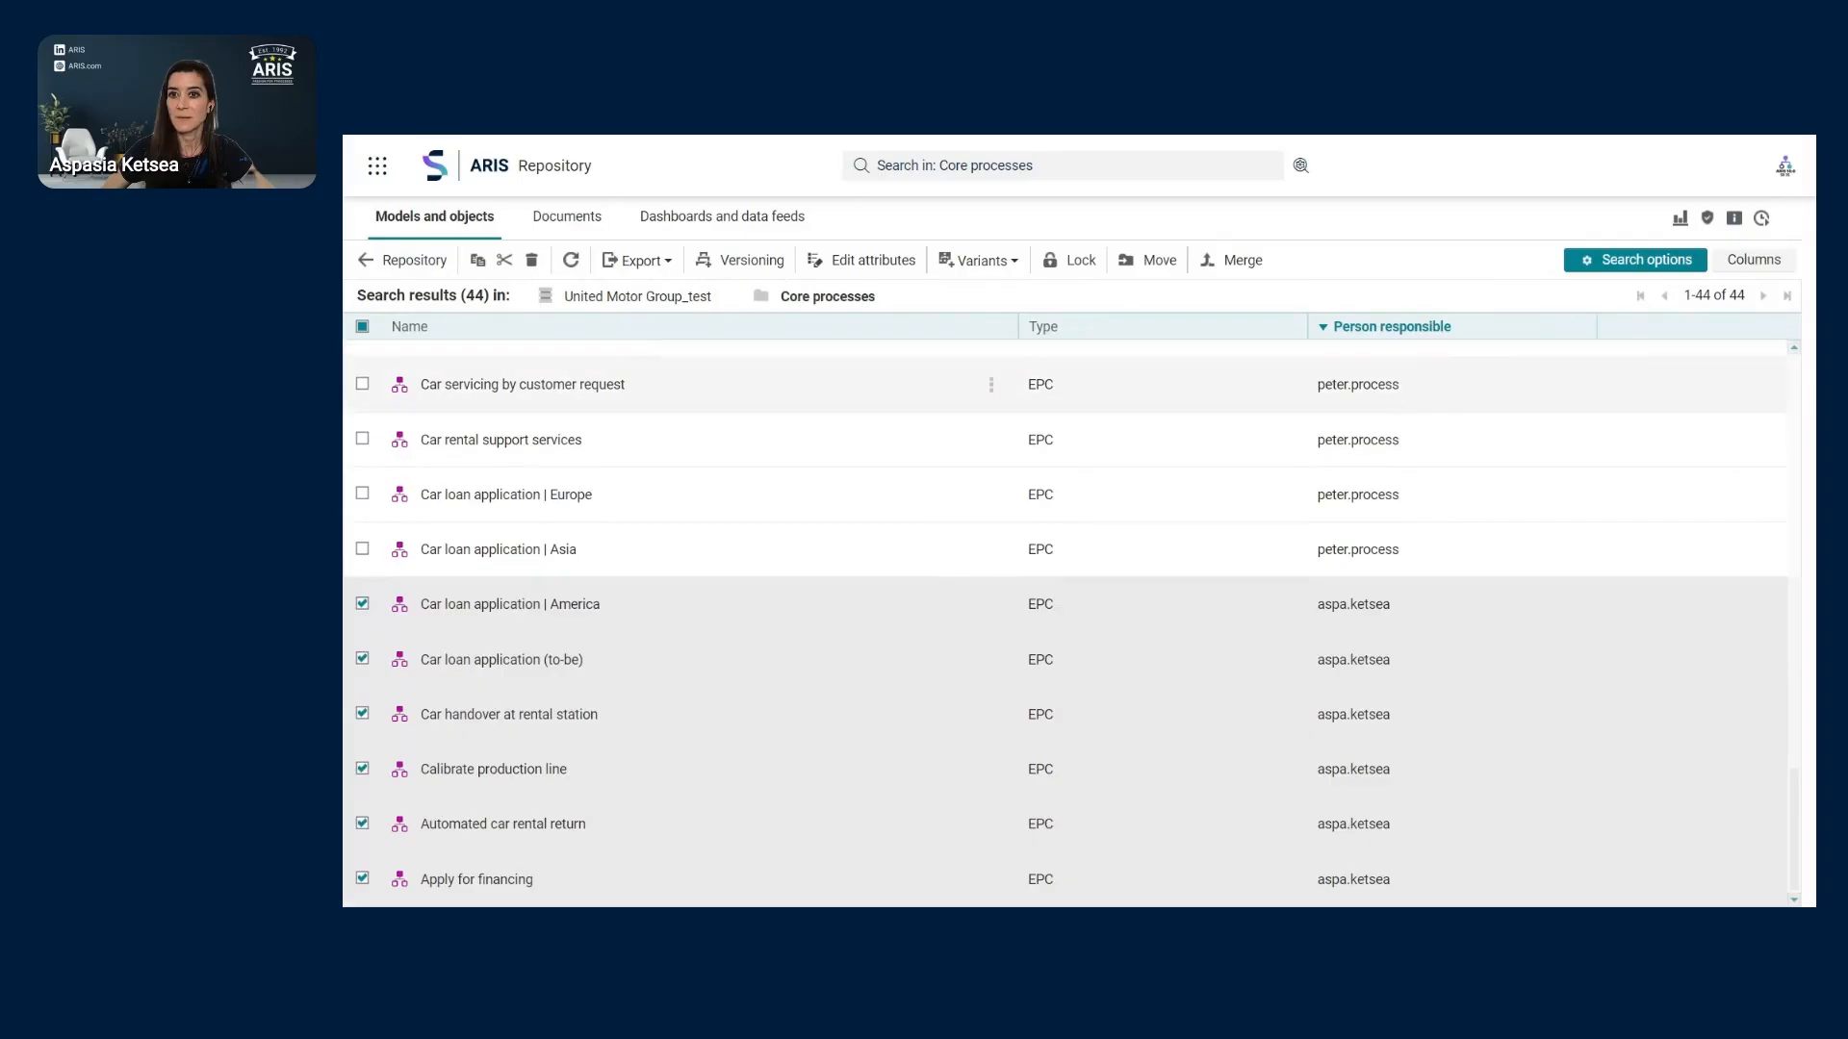
click(1425, 329)
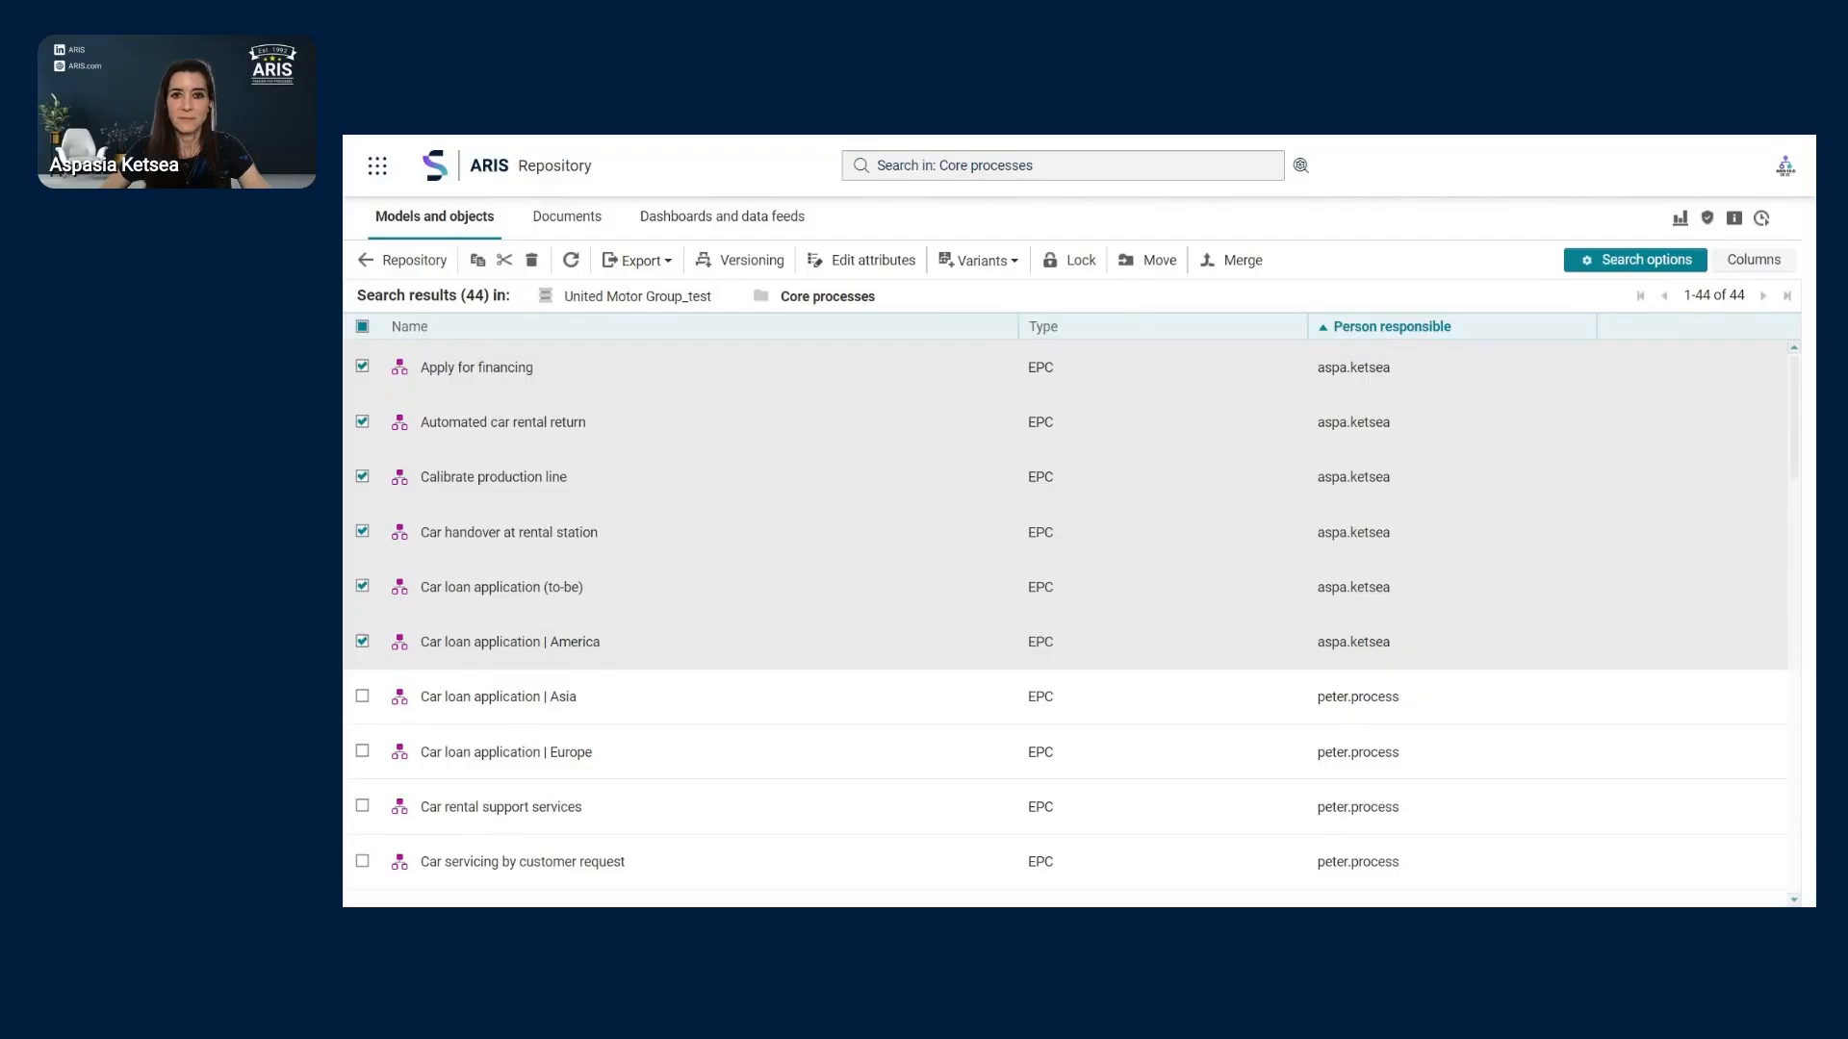
click(422, 263)
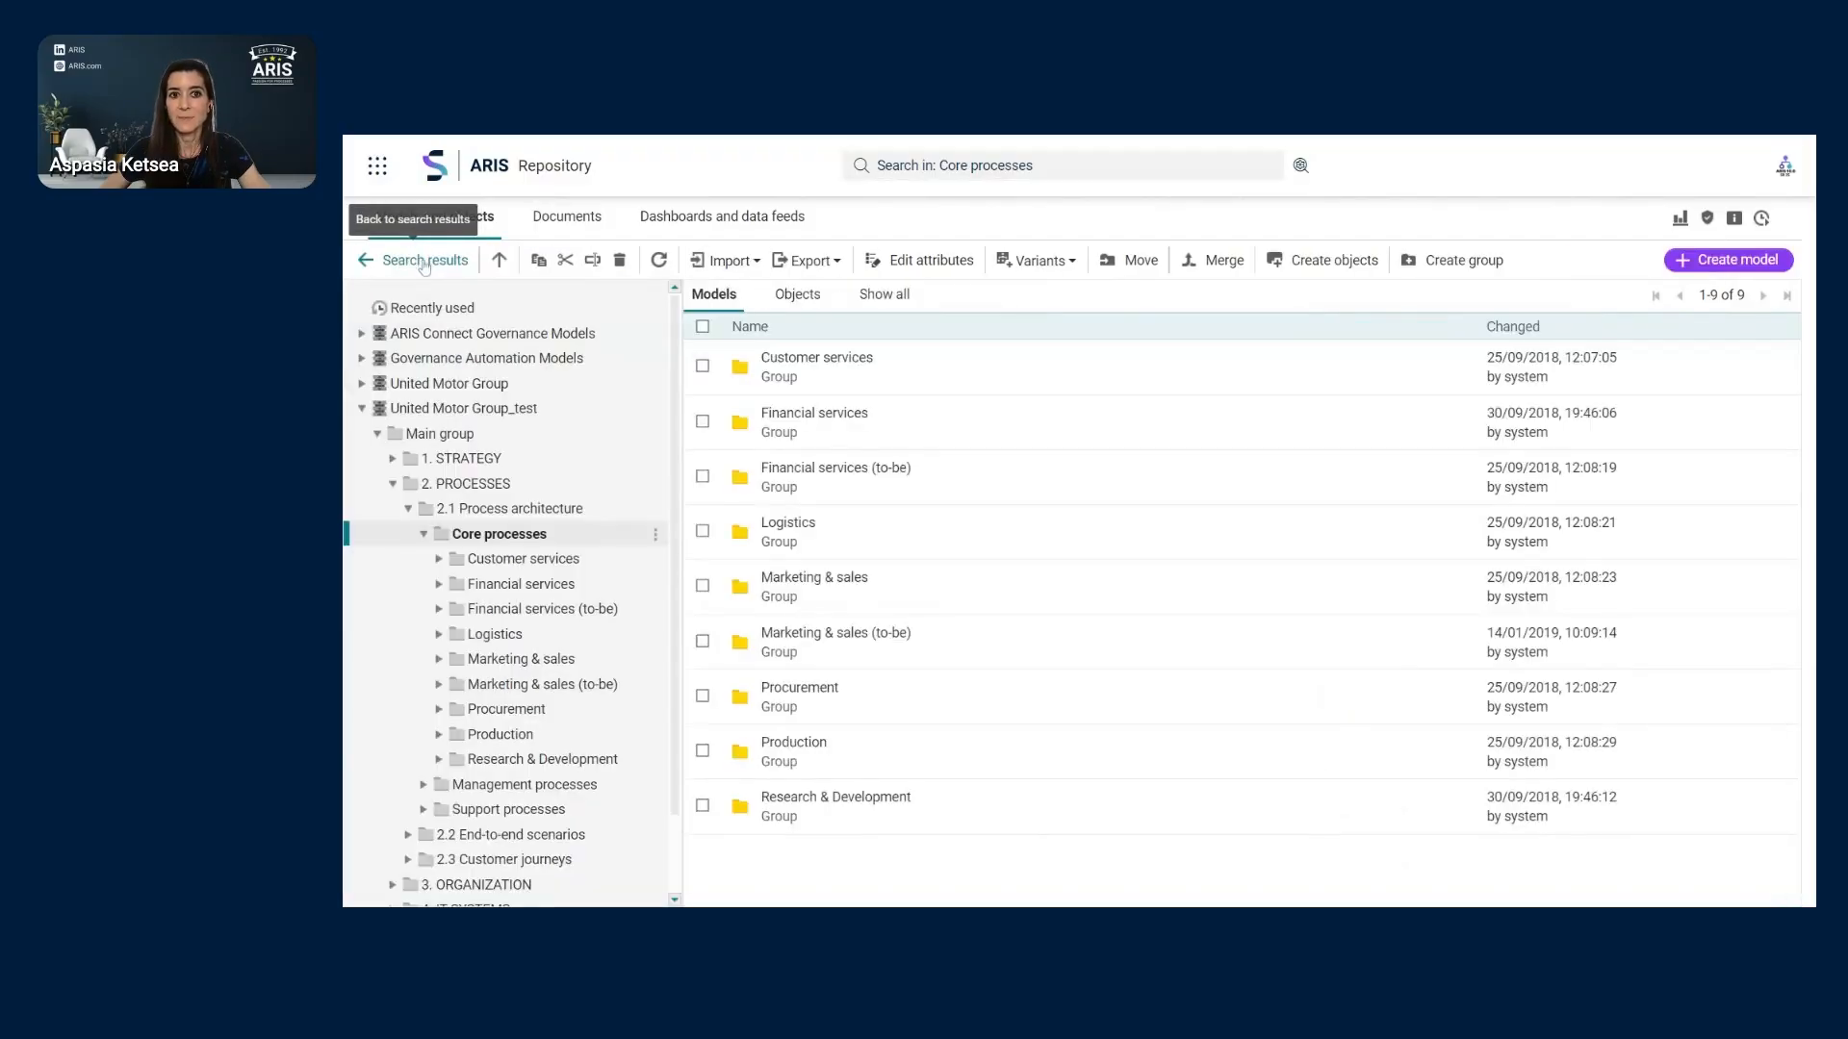
- Select Customer services and Financial services, leave Edit attributes unchanged, and collapse 2.1 Process architecture
click(703, 366)
click(703, 421)
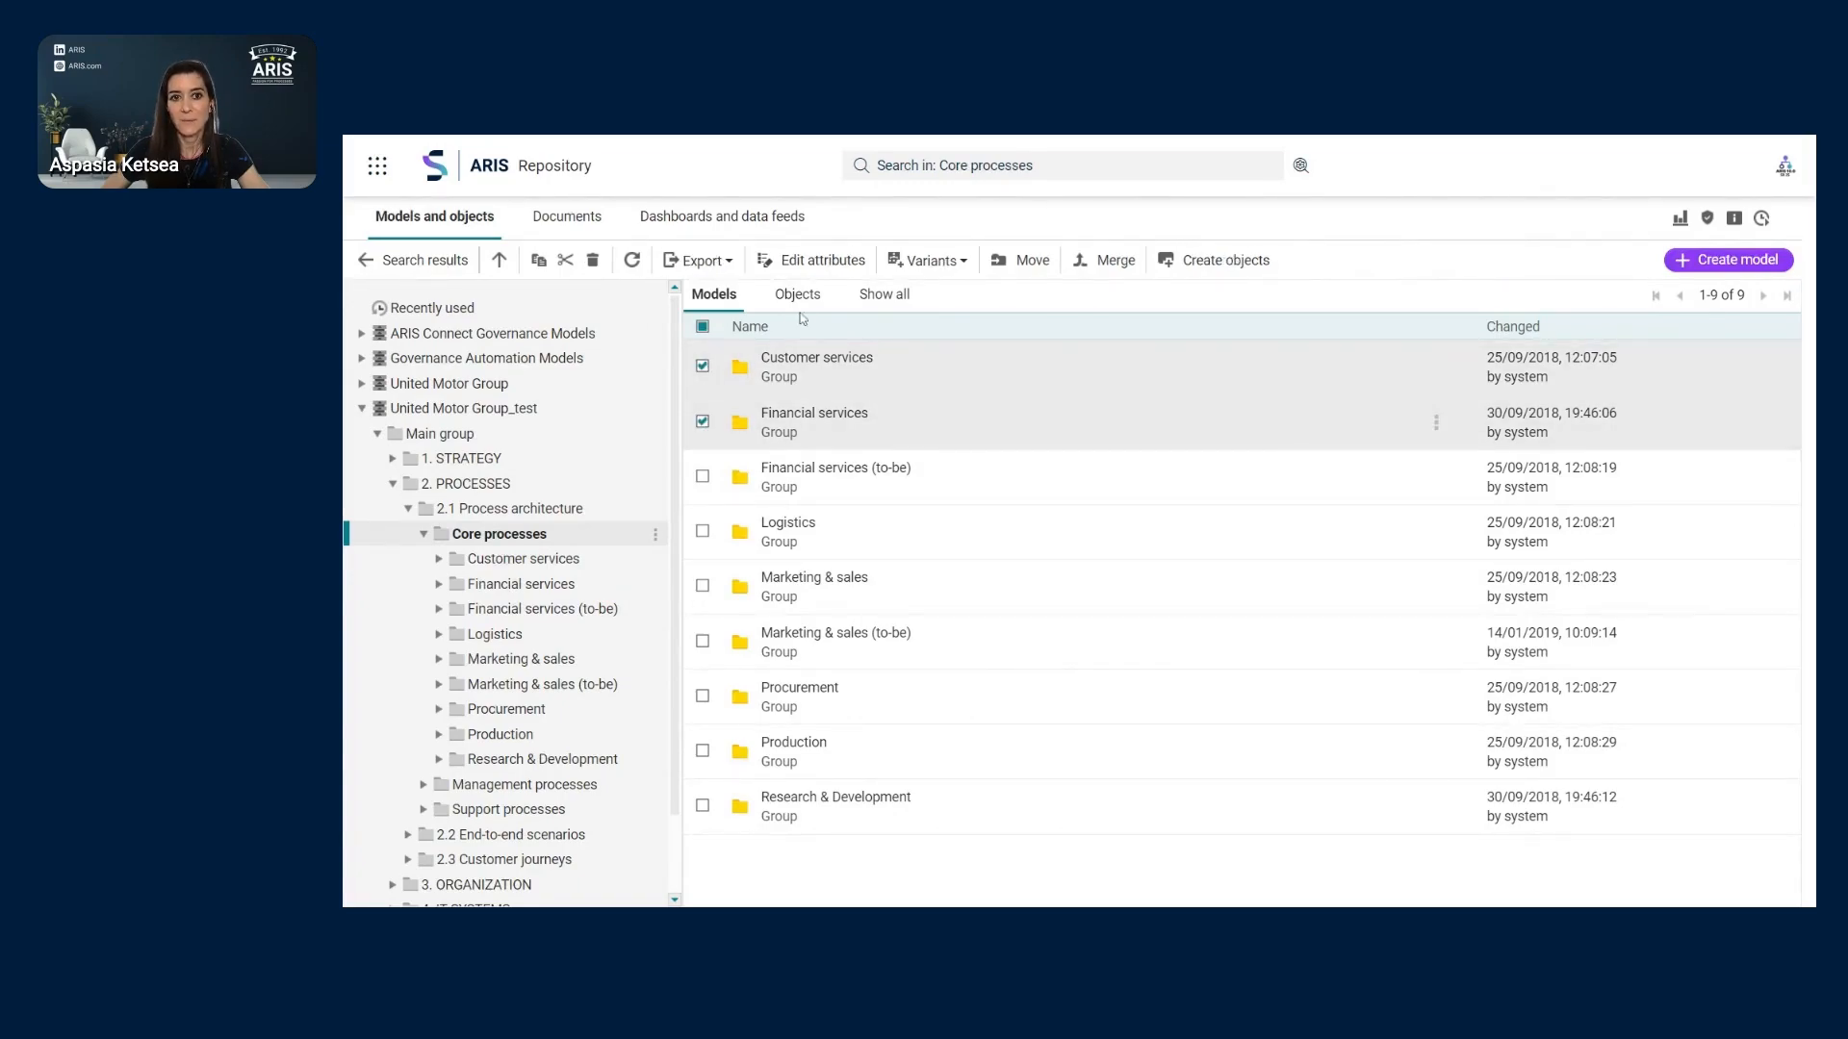
click(816, 268)
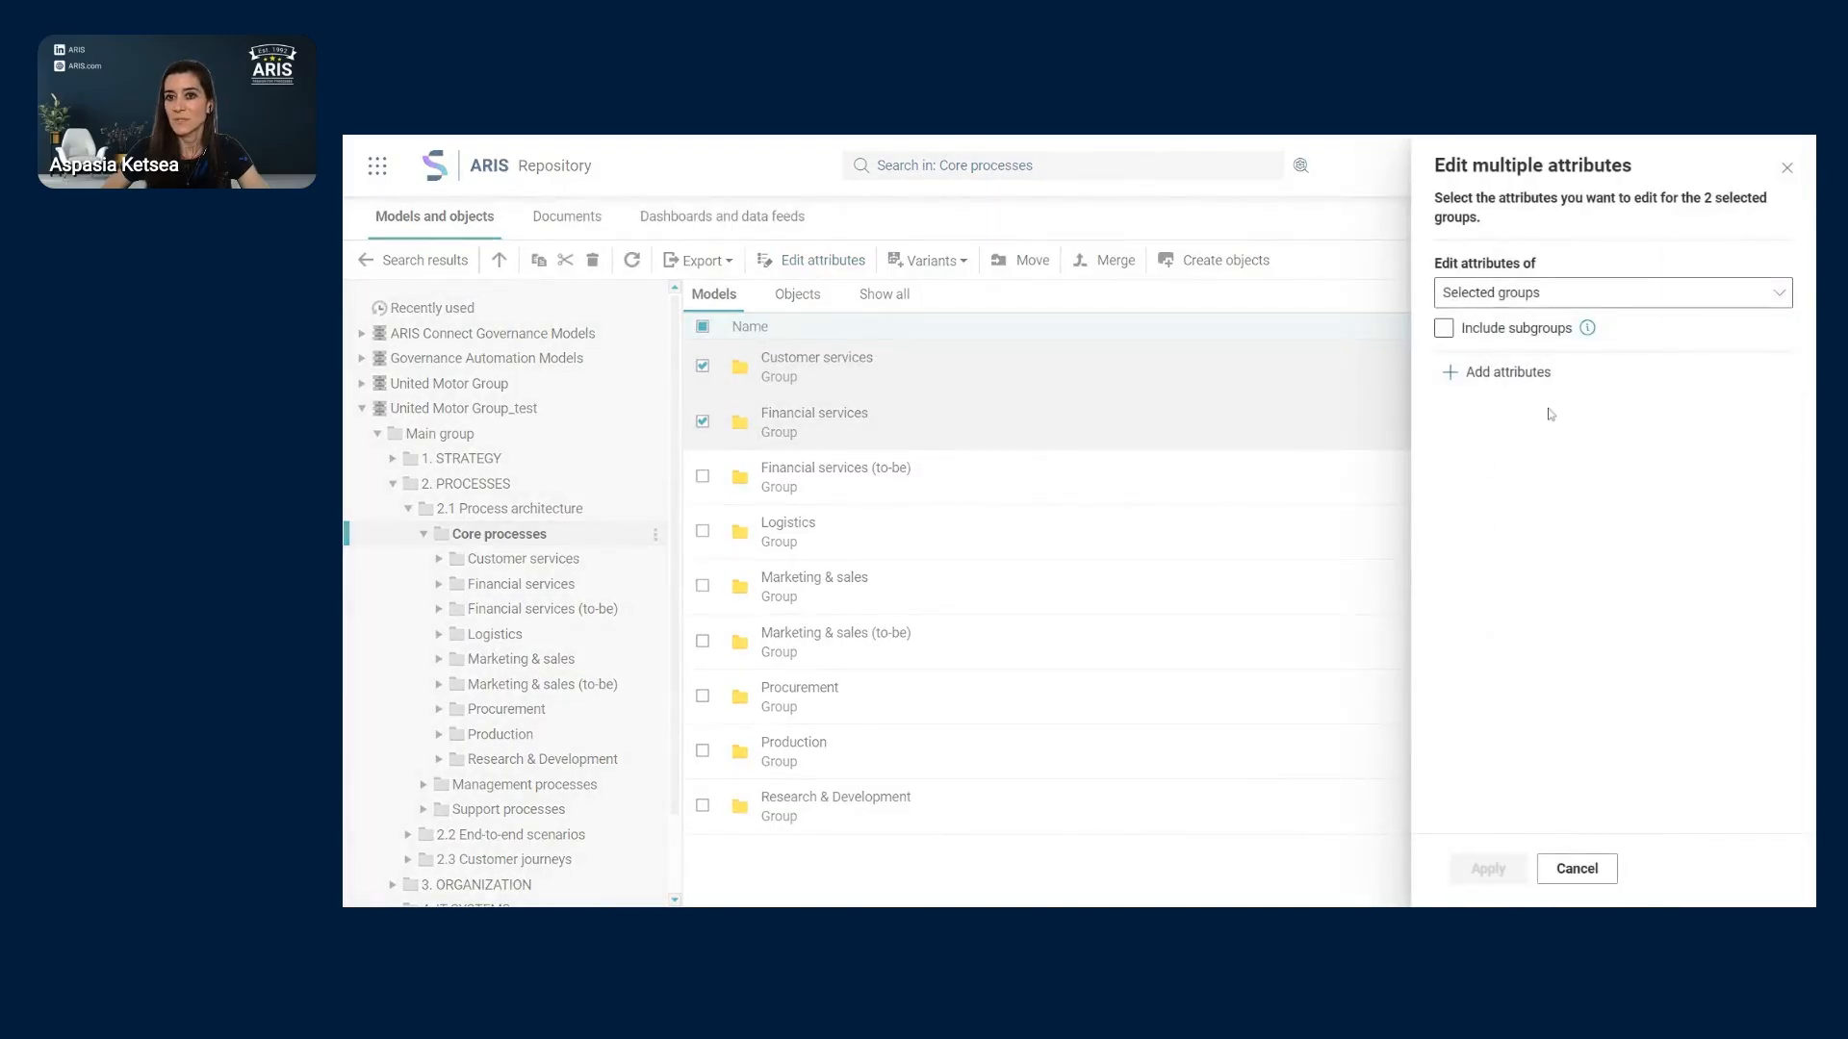
click(1786, 168)
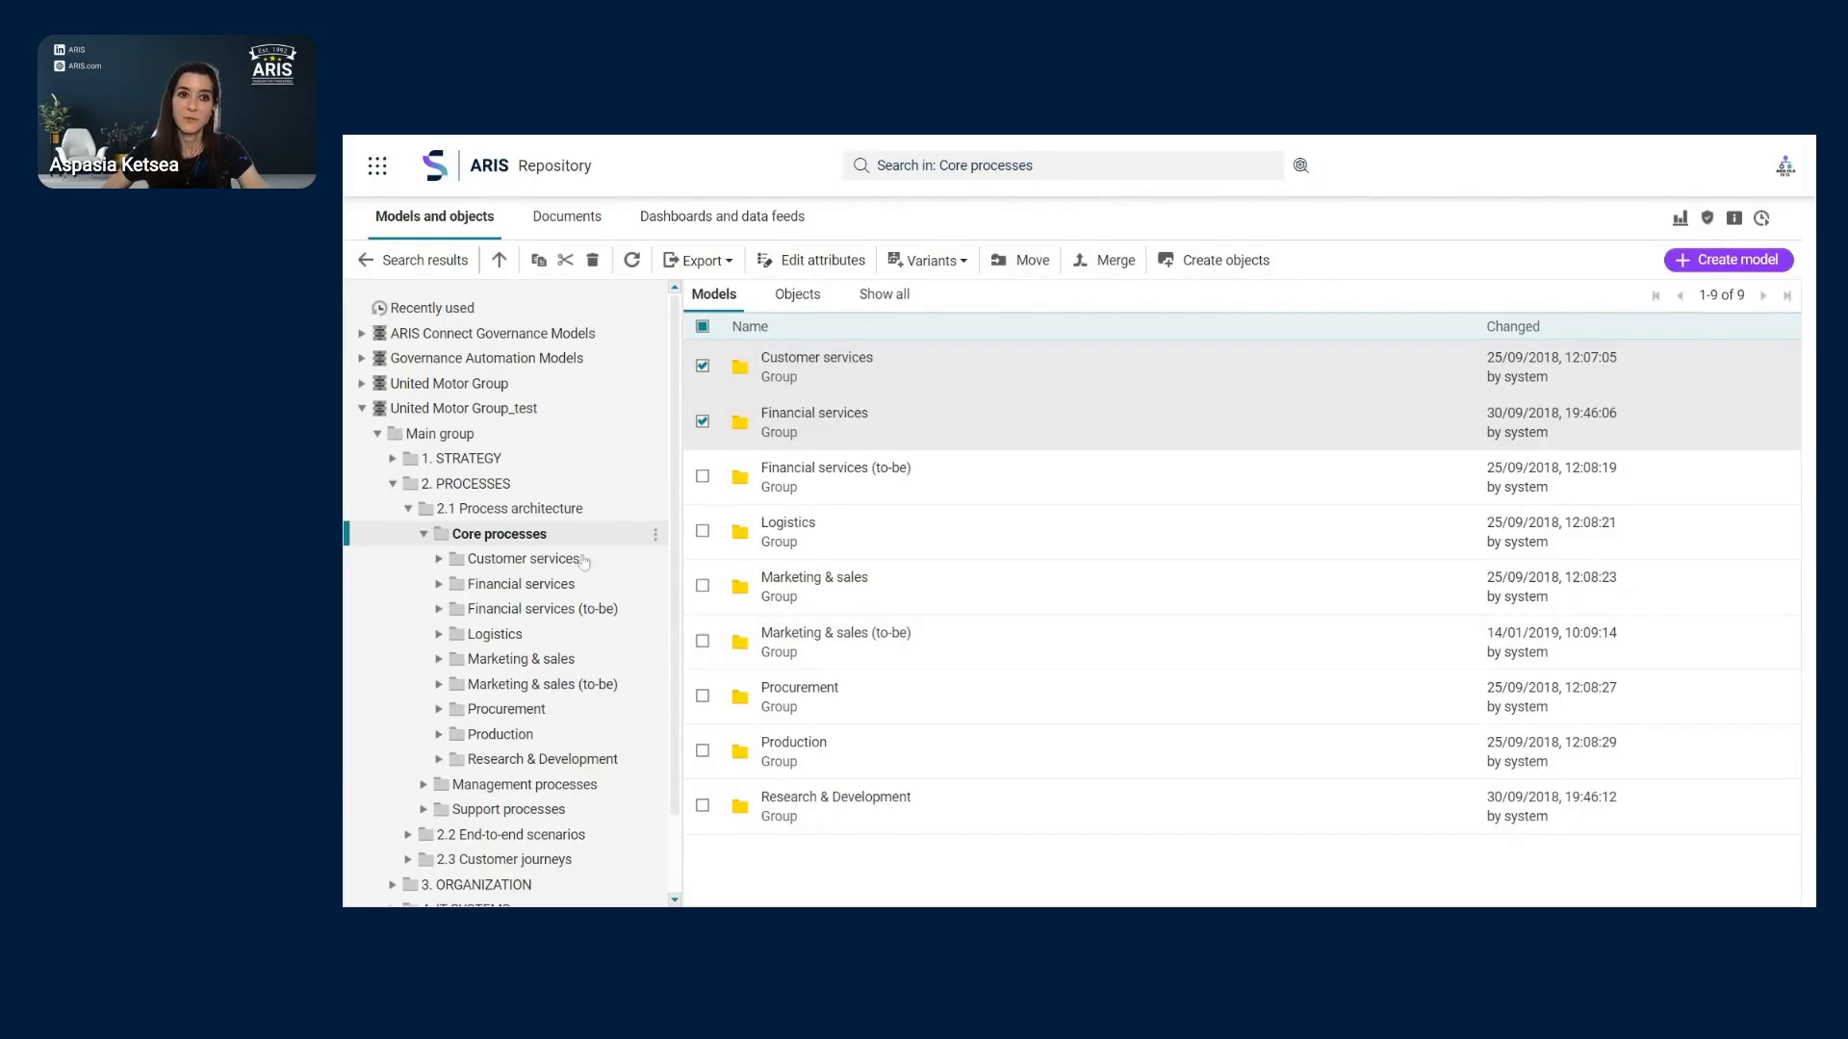
click(408, 509)
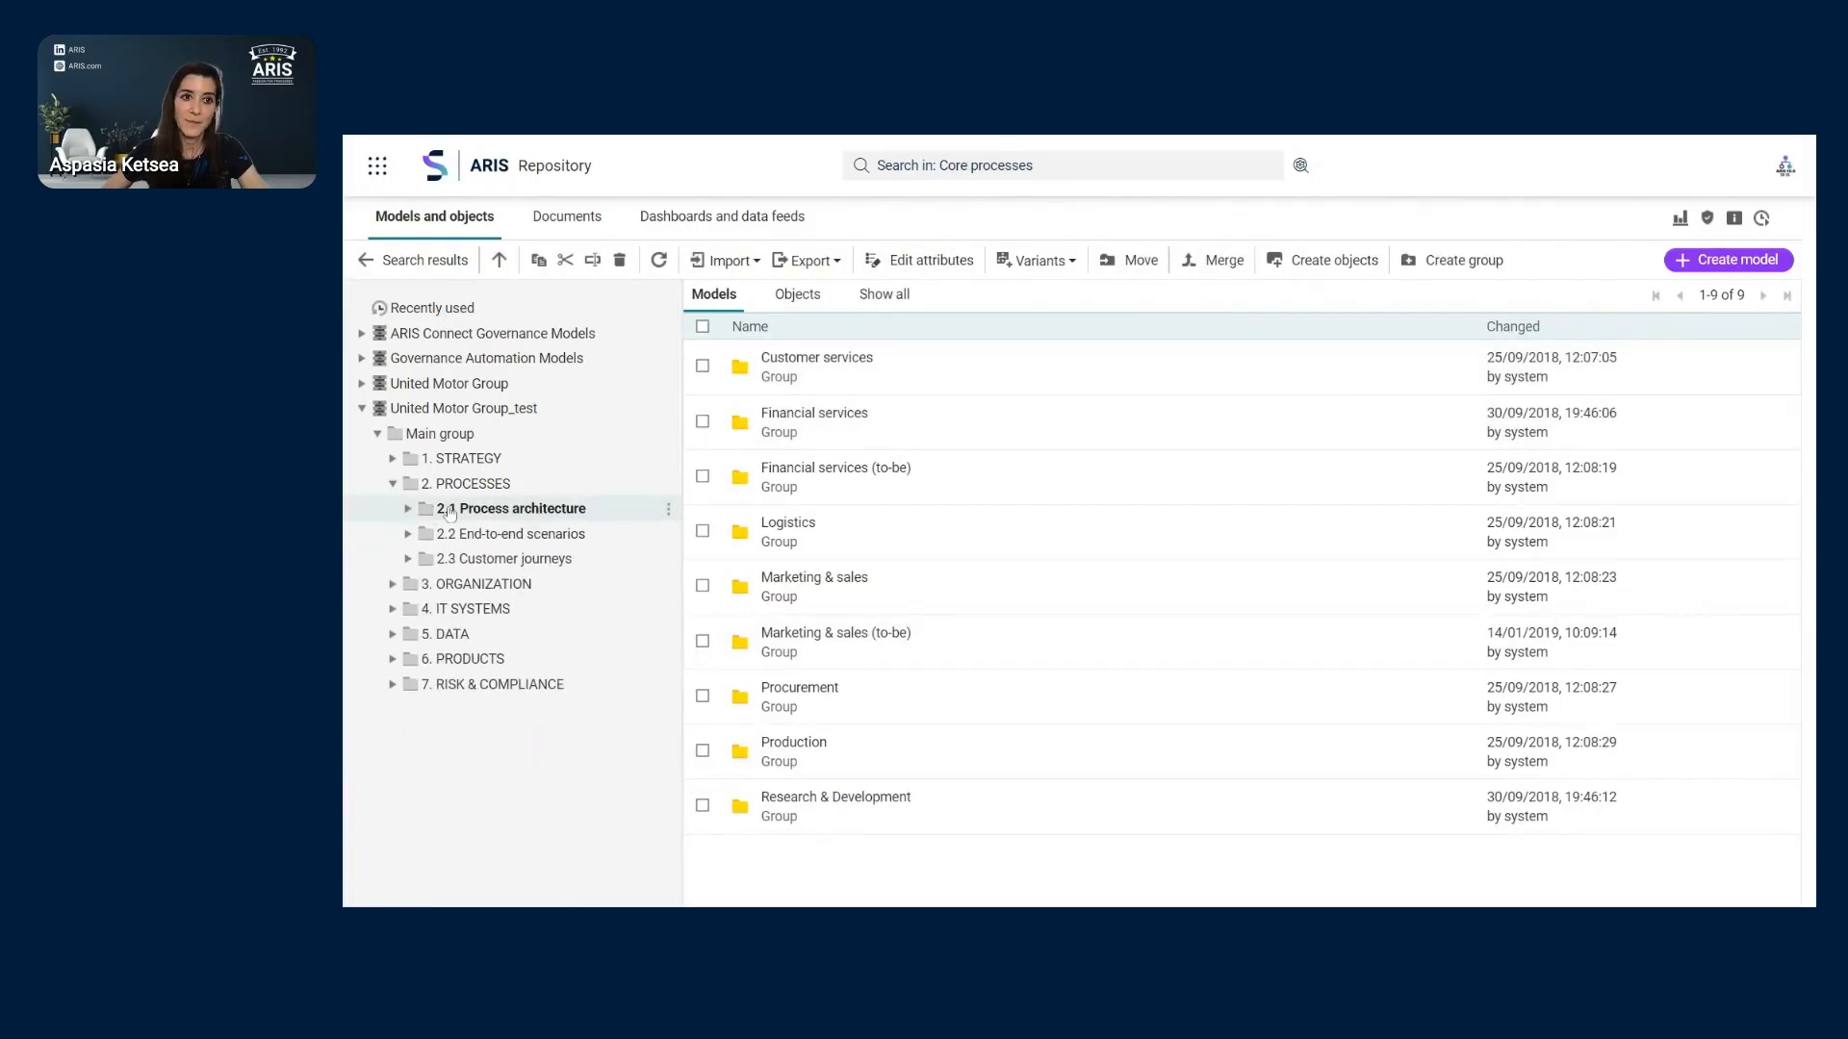
- In Main group, select ENTERPRISE REPOSITORY and show its Versions in the Details panel
click(459, 434)
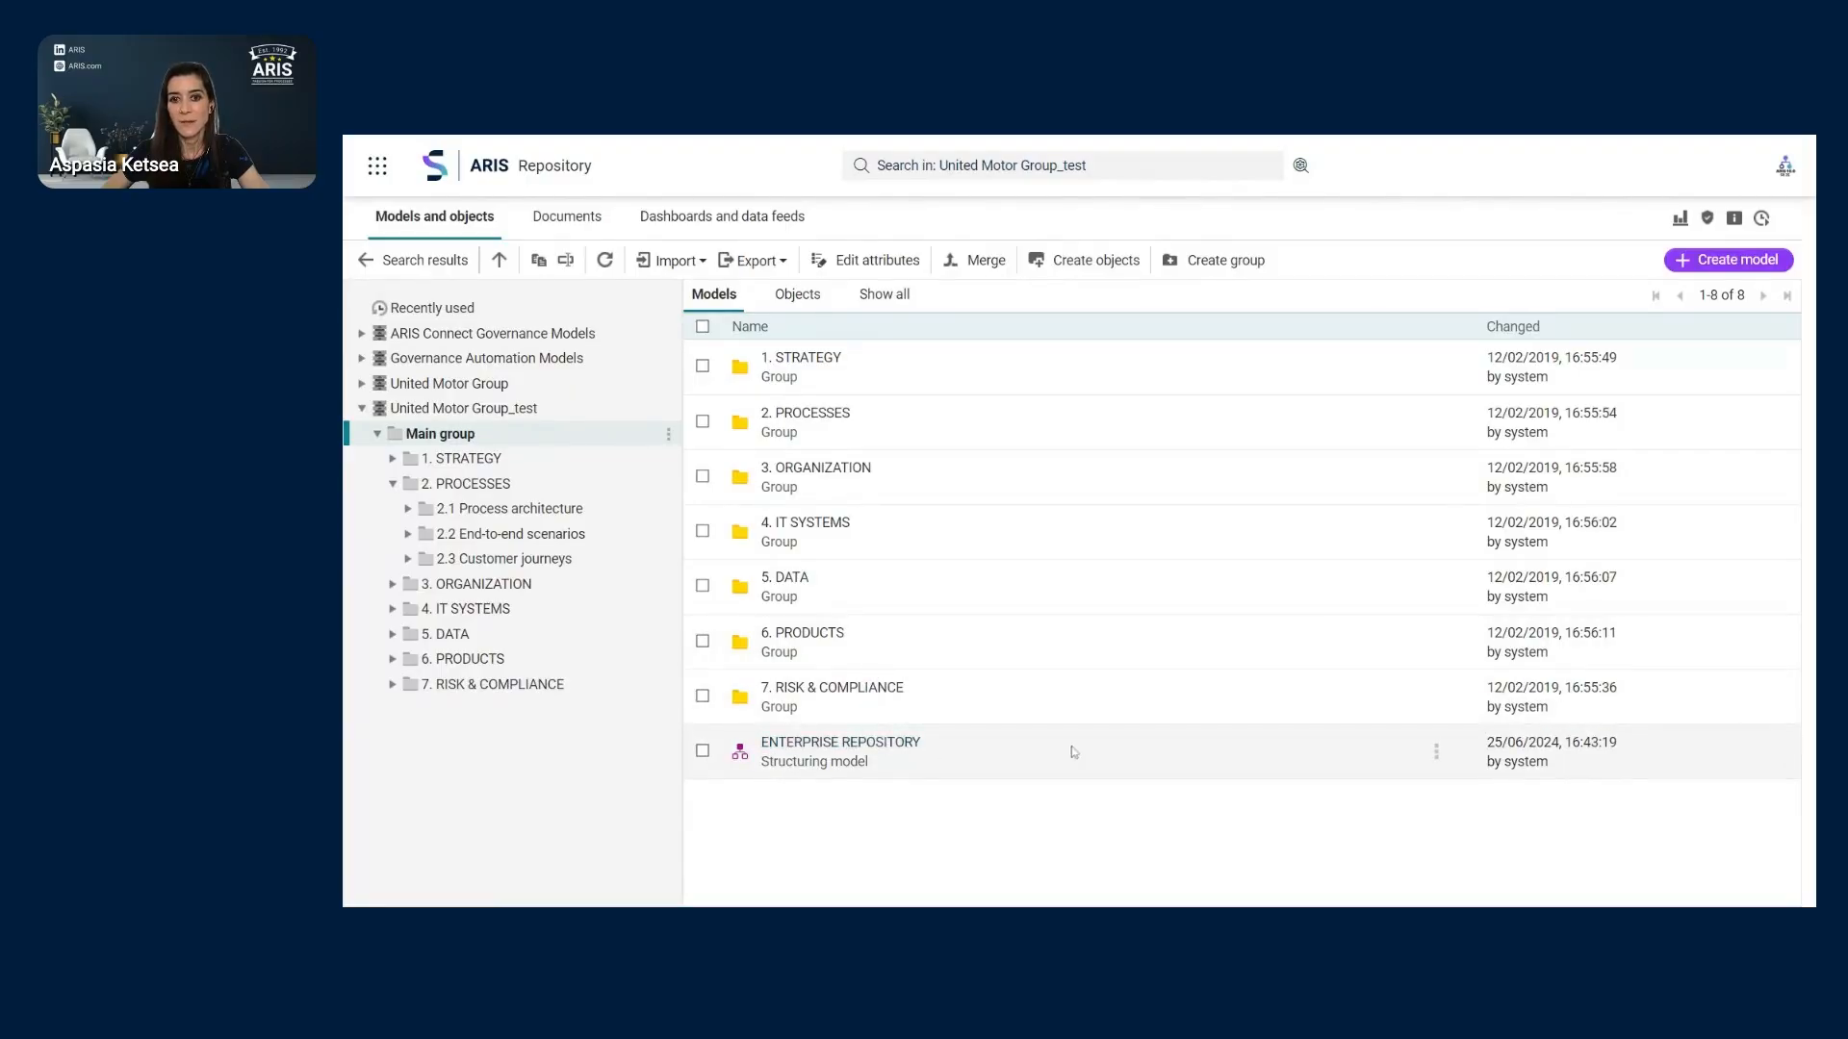
click(1130, 760)
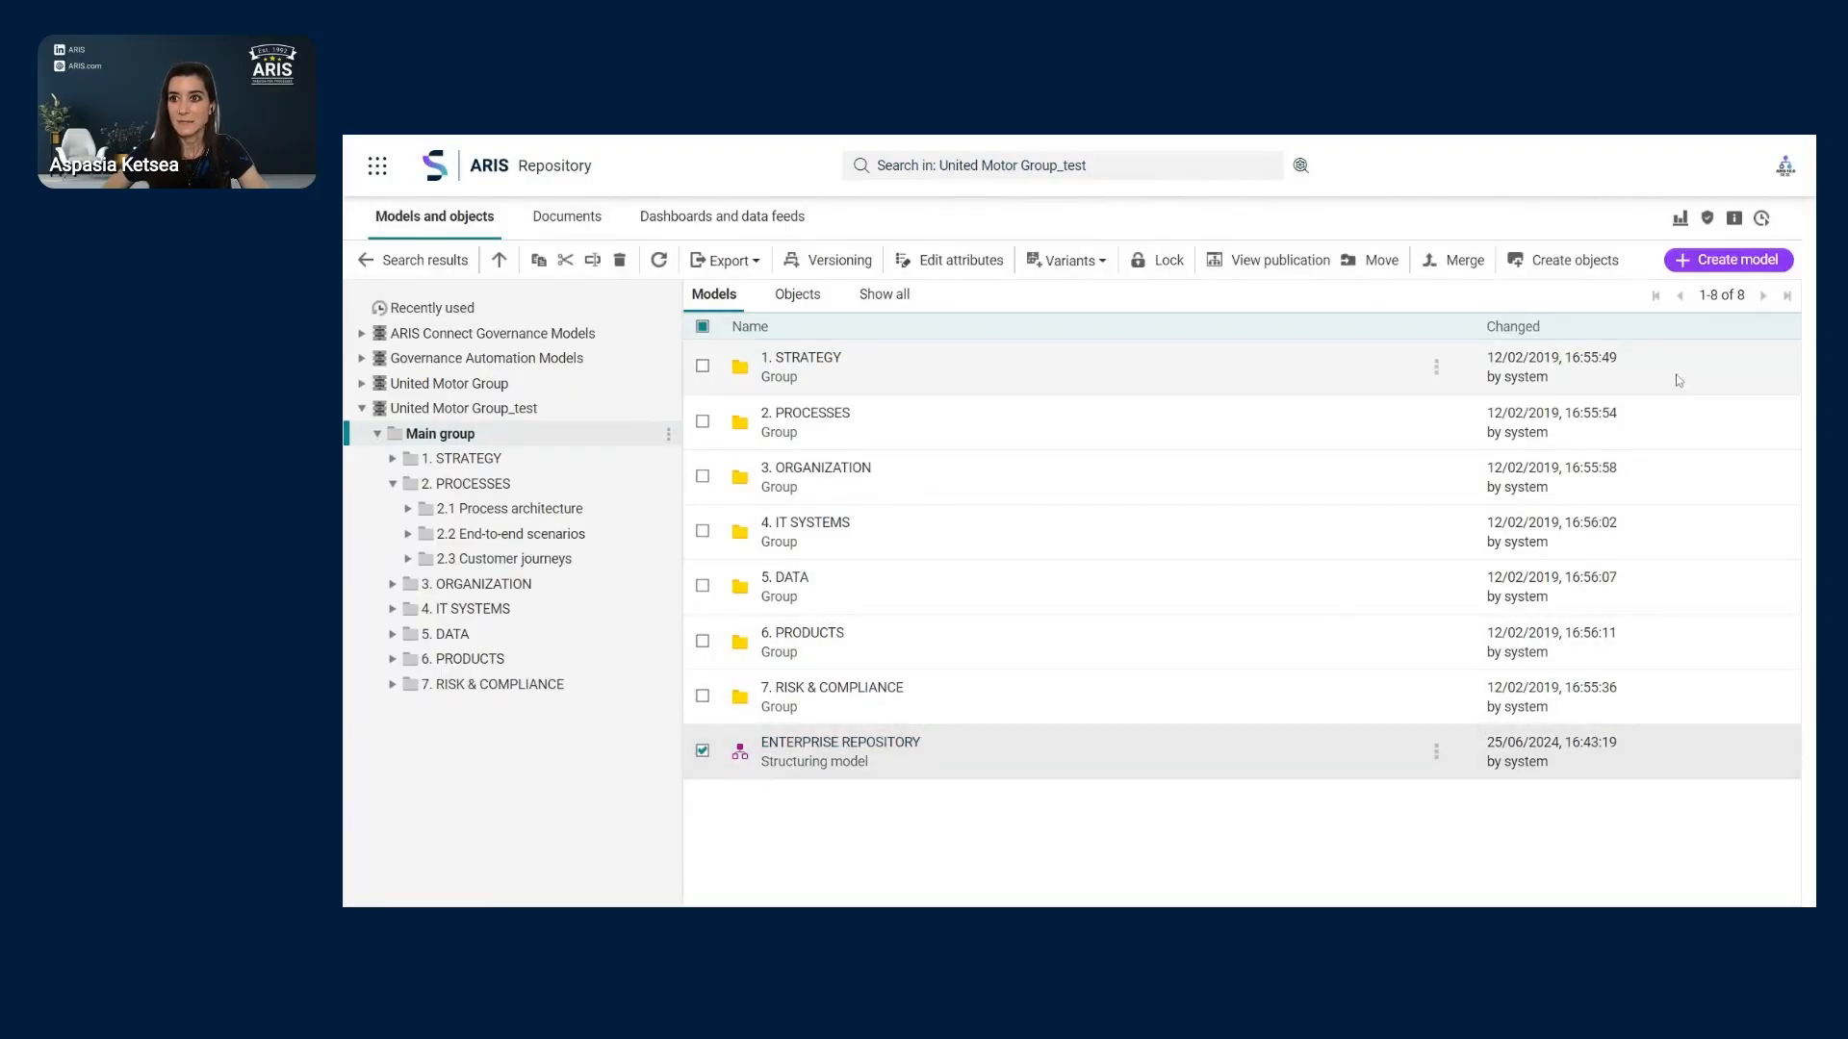
click(1734, 218)
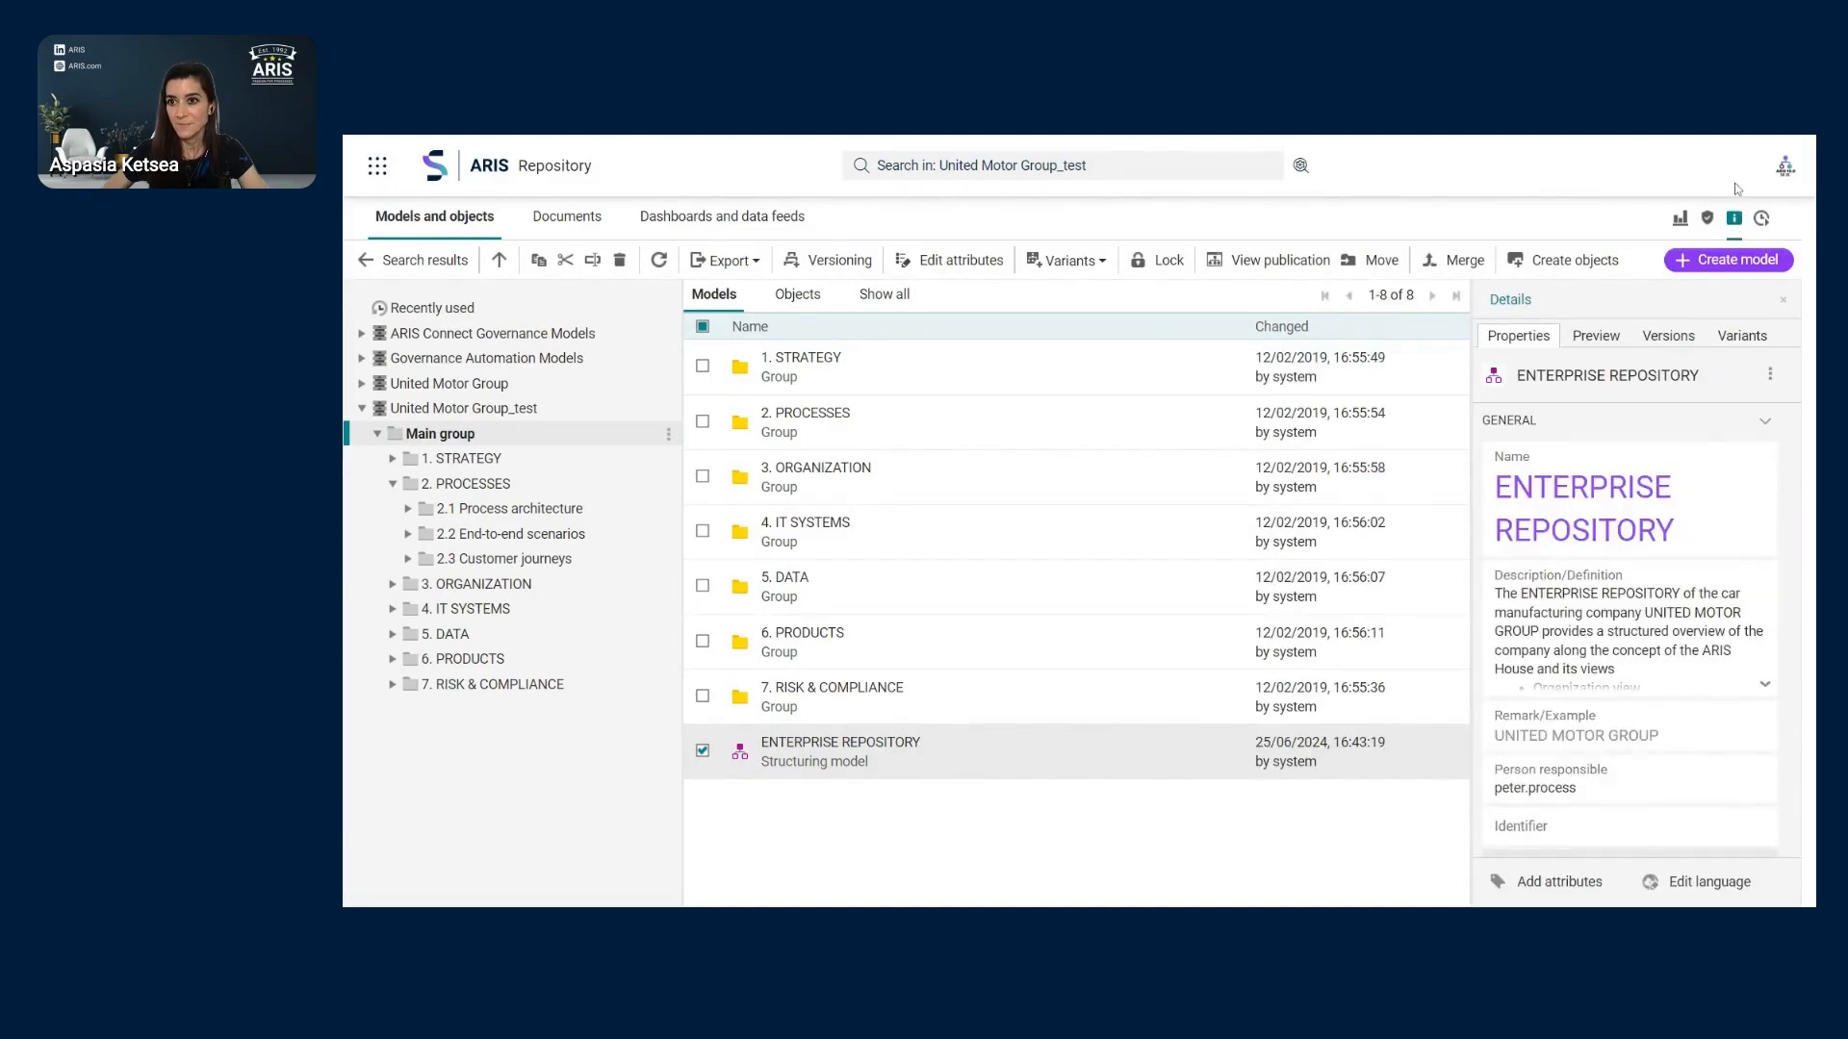
click(1680, 347)
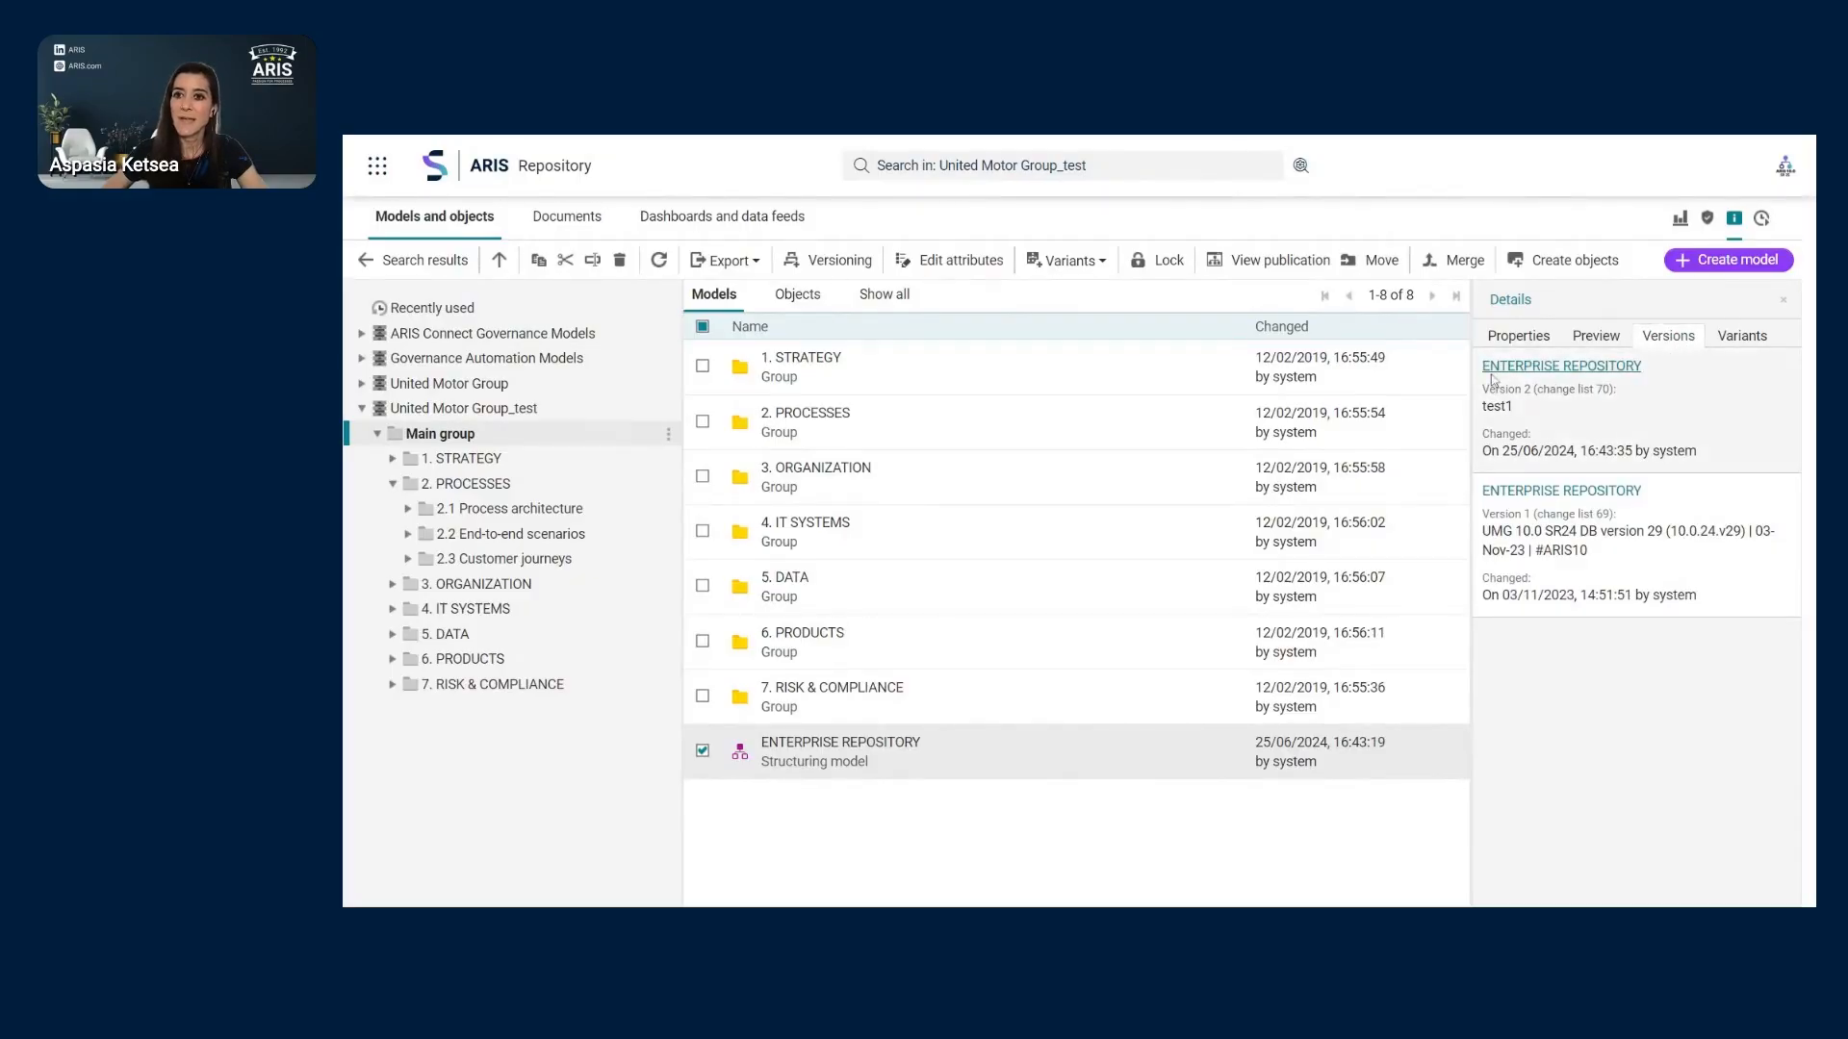
- Inspect Version 2, highlighting its description test1 and its change date
click(1591, 372)
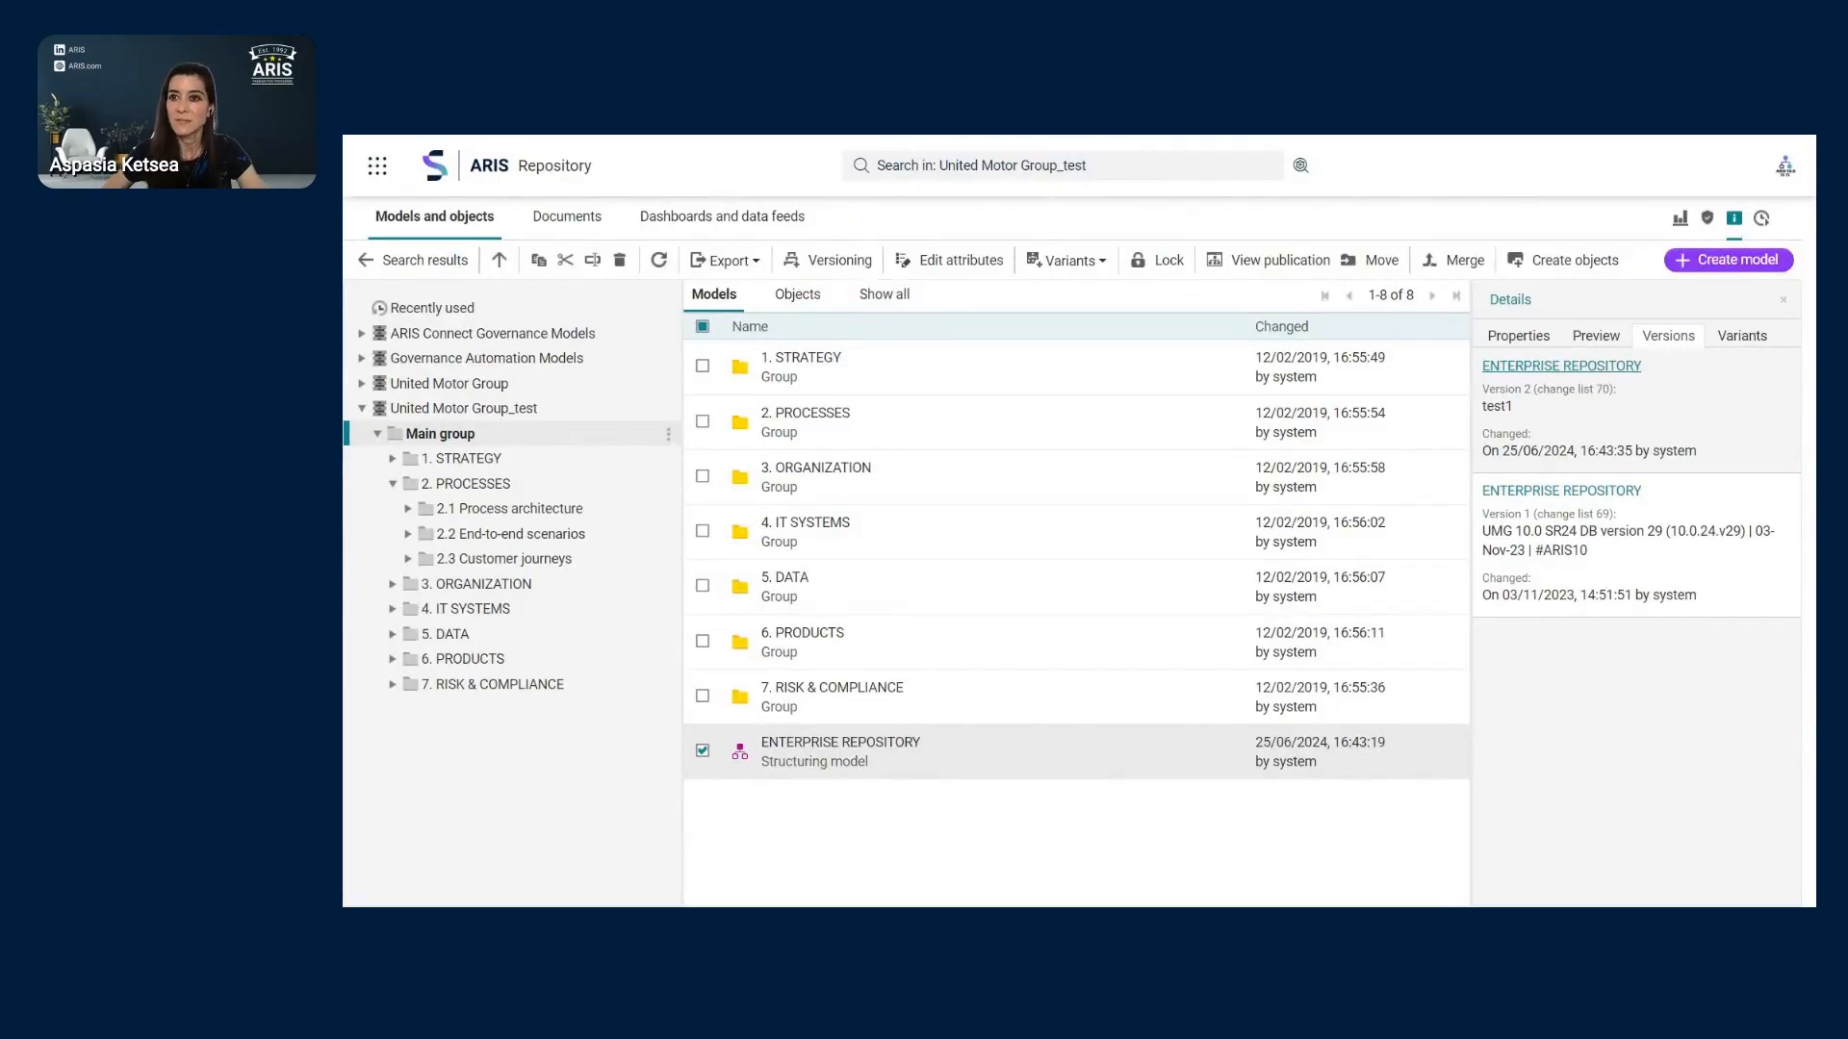
drag(1523, 408, 1482, 408)
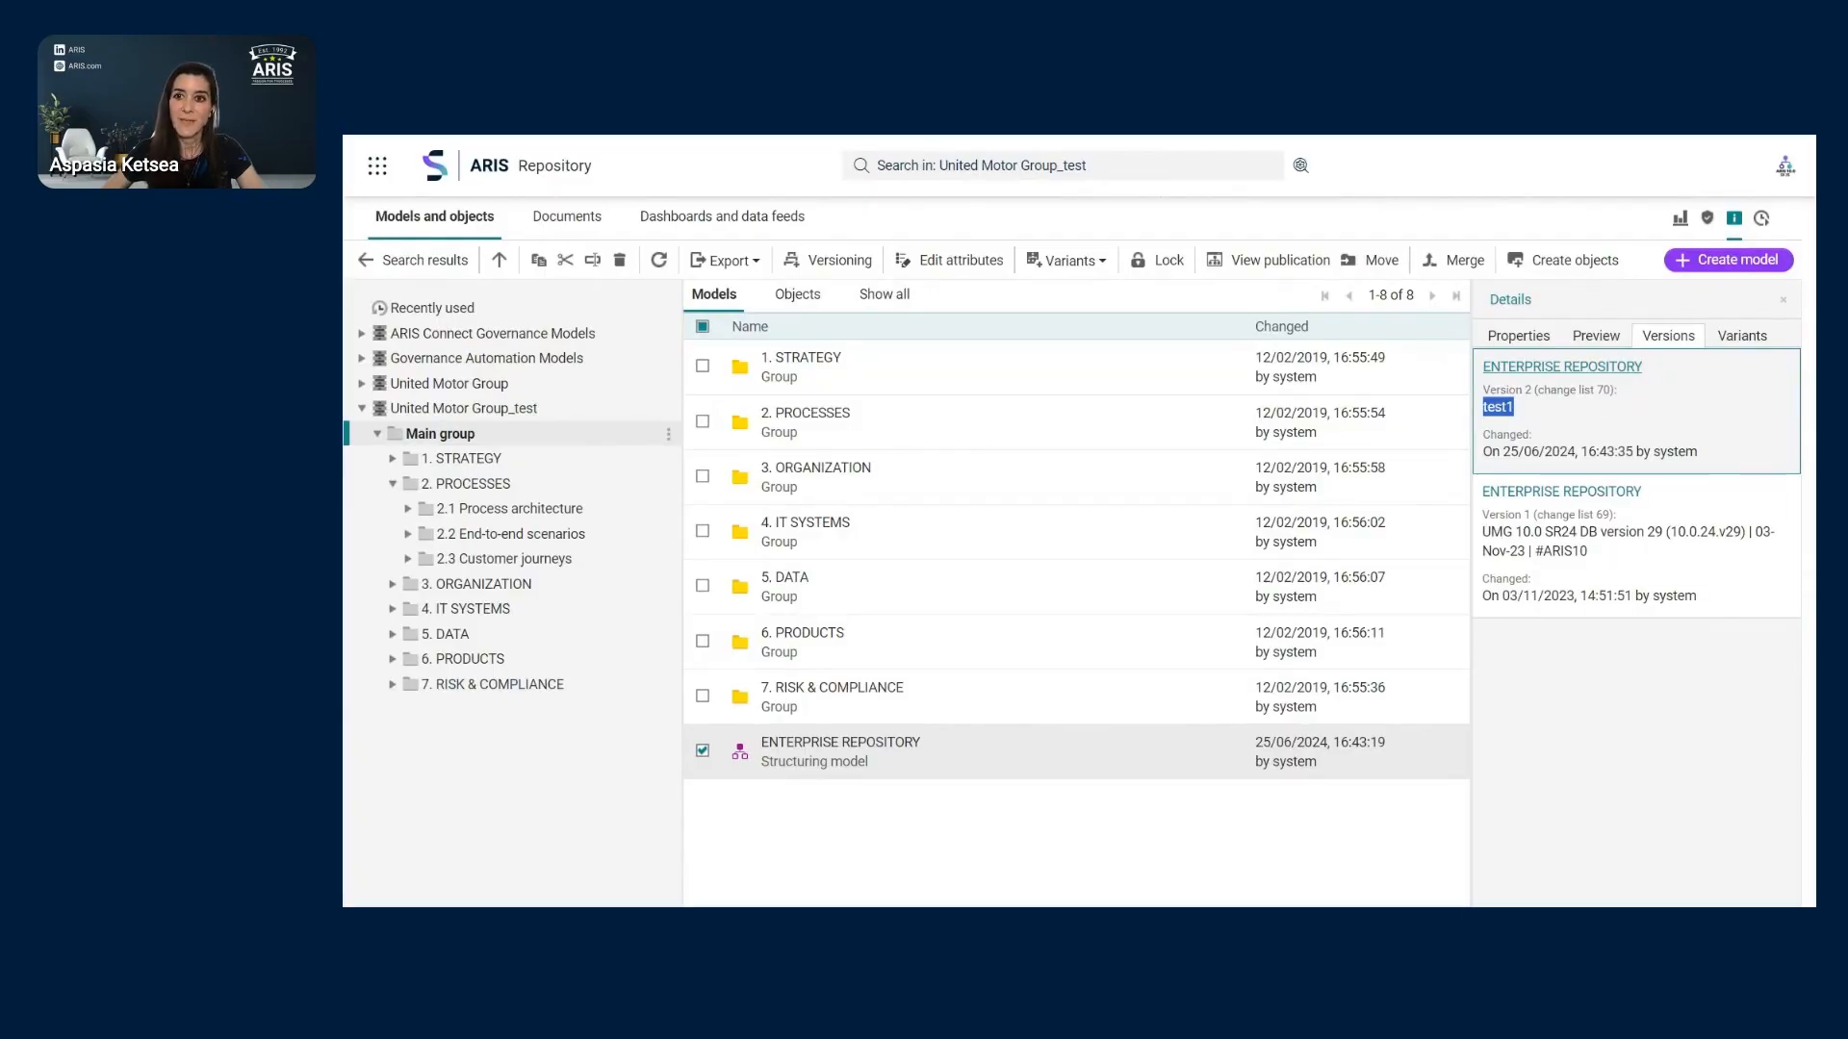
drag(1483, 451, 1545, 452)
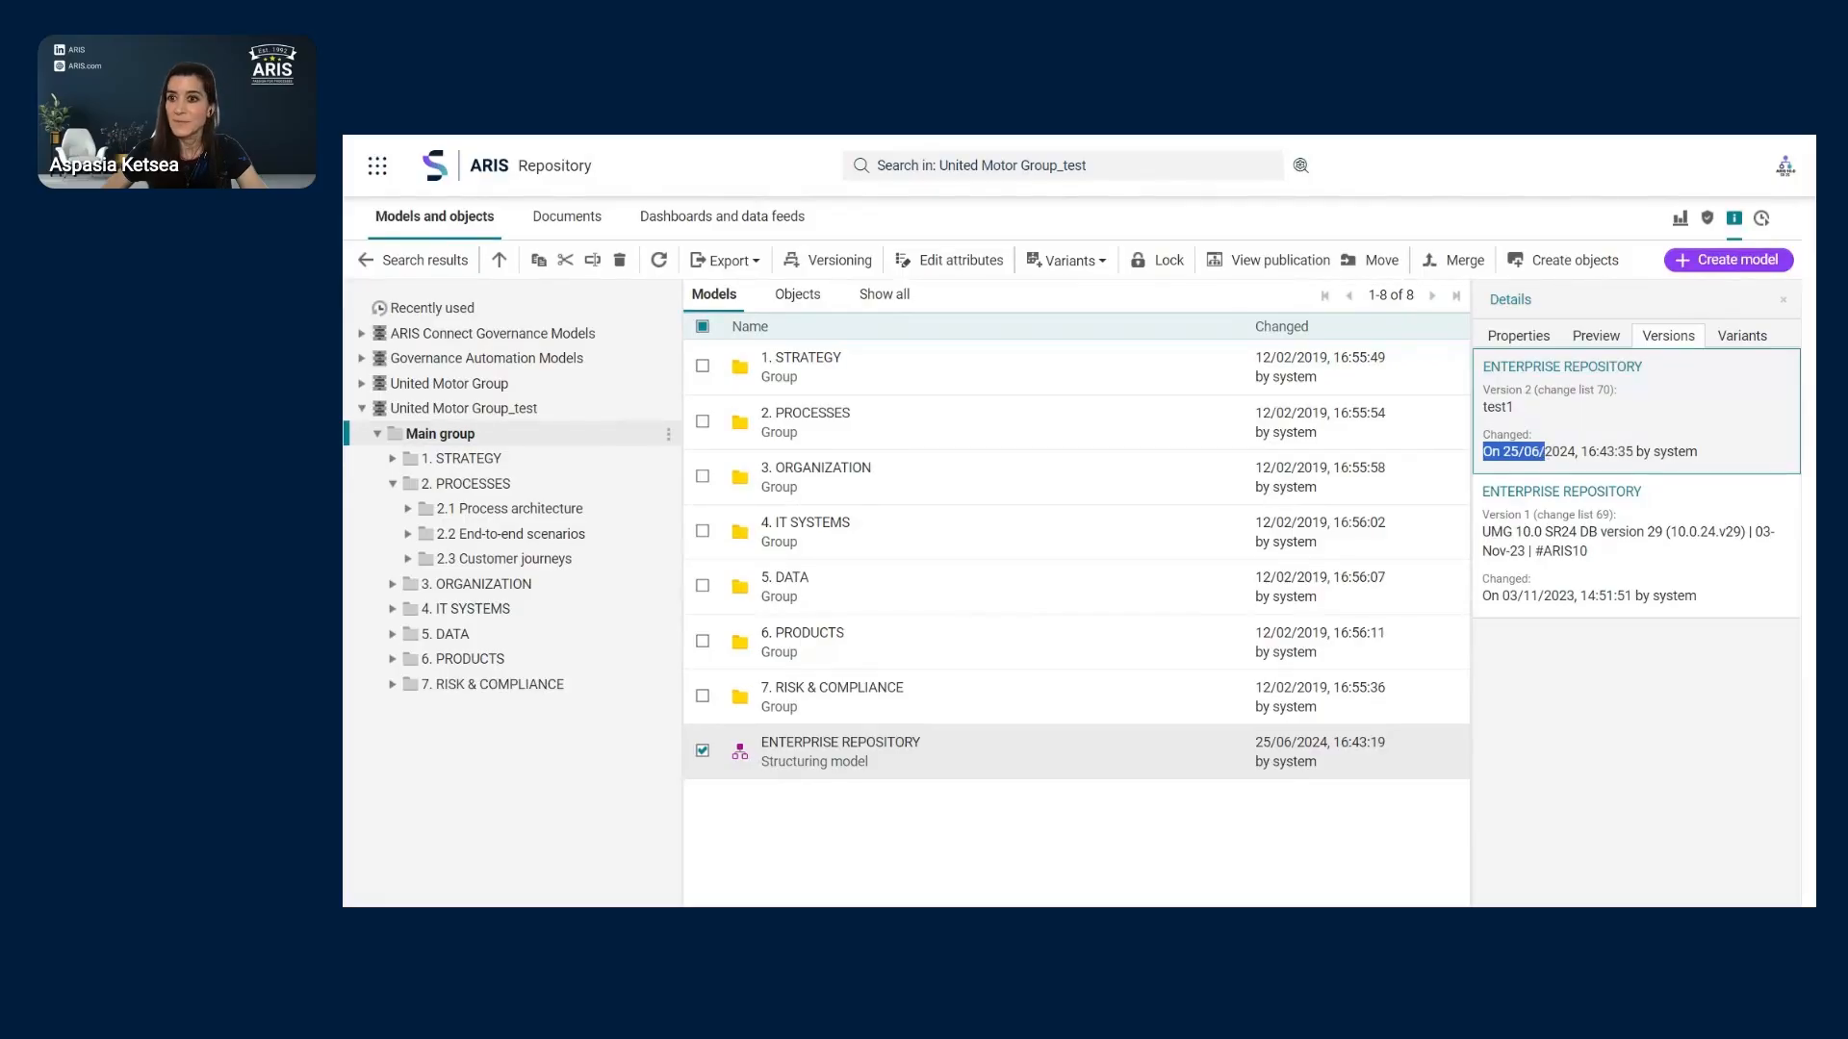
click(1541, 368)
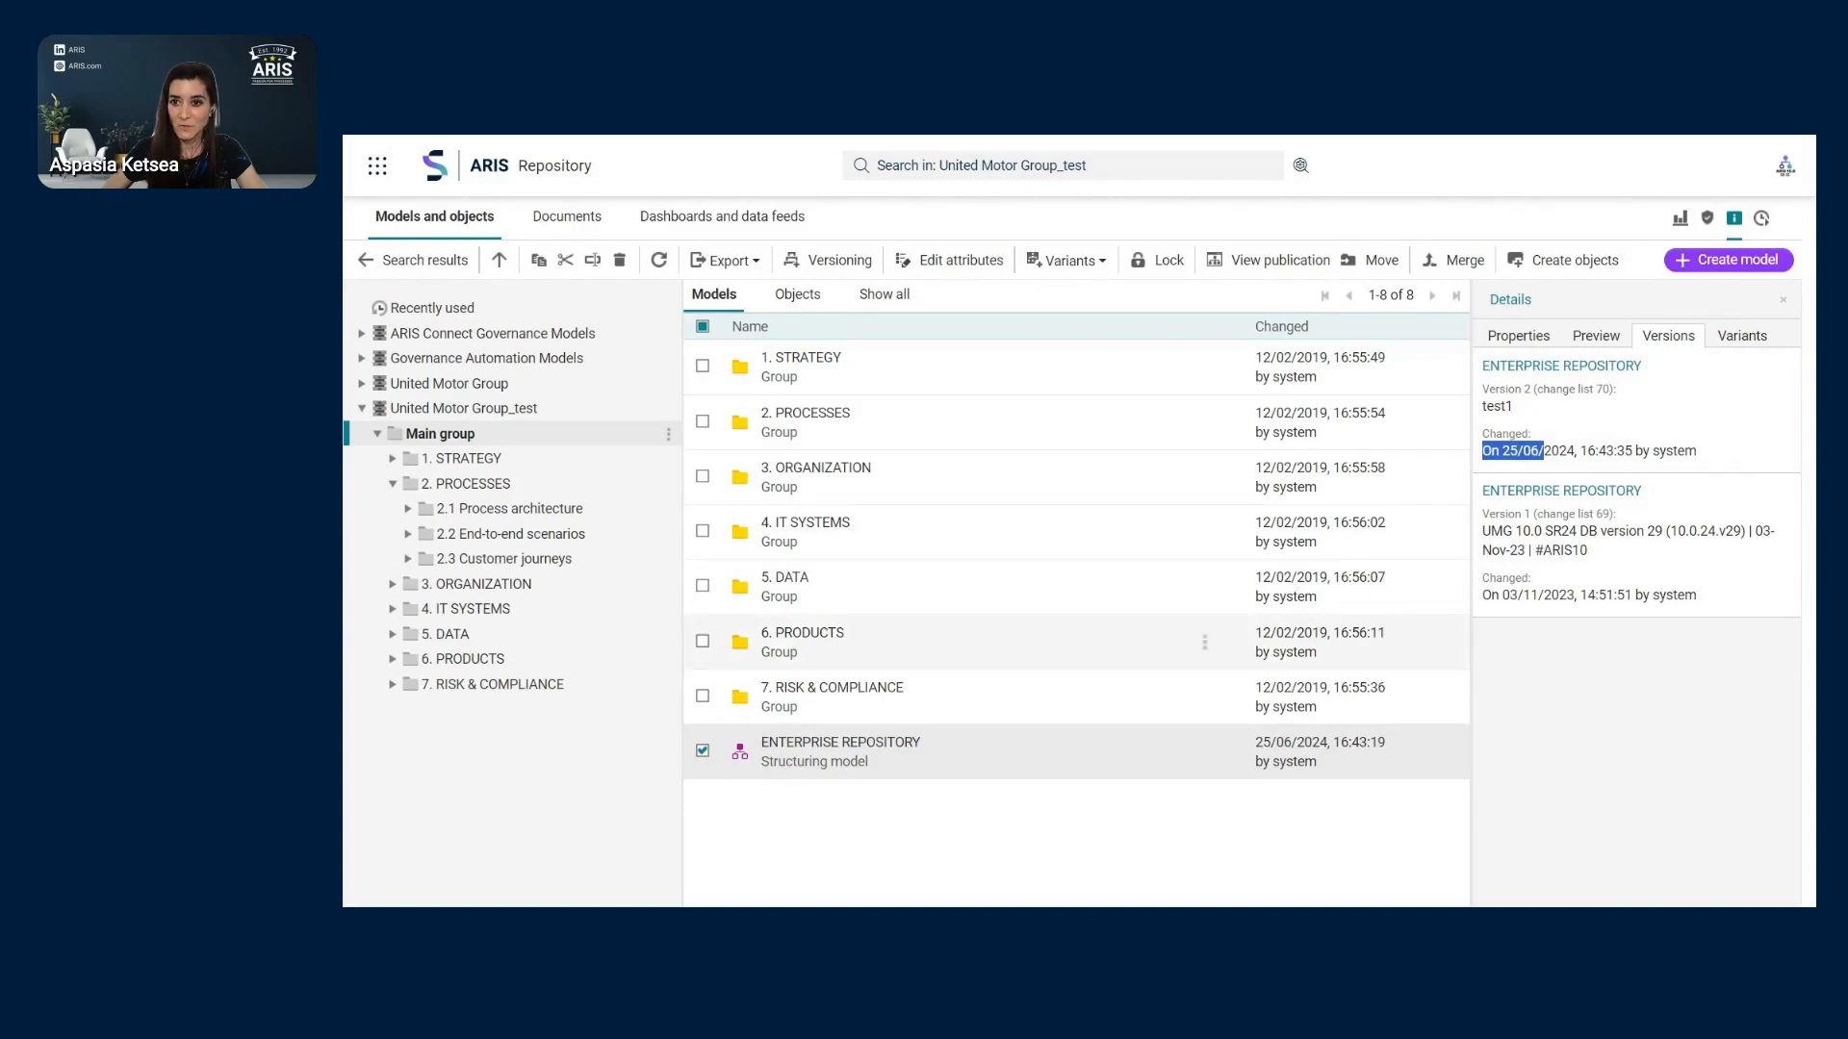
- Create Version 3 of ENTERPRISE REPOSITORY with the description 'Test2' via Versioning
click(840, 262)
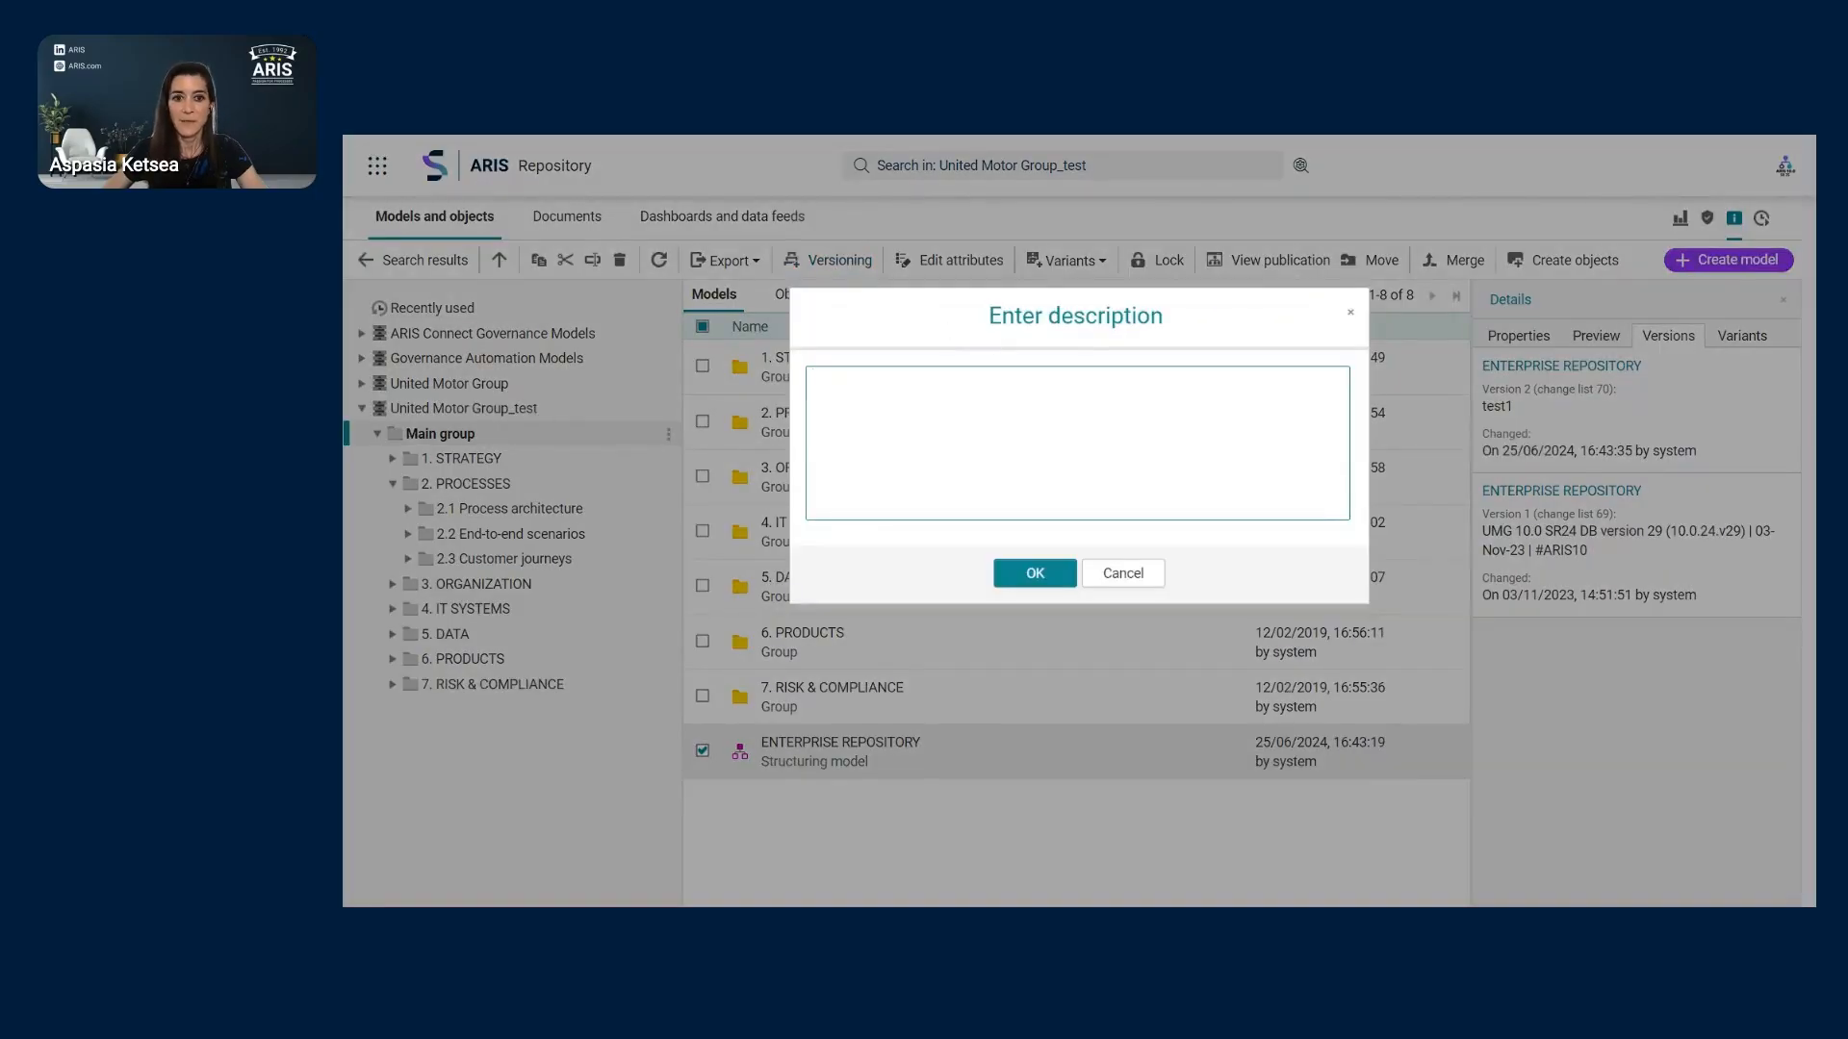
text(Test2)
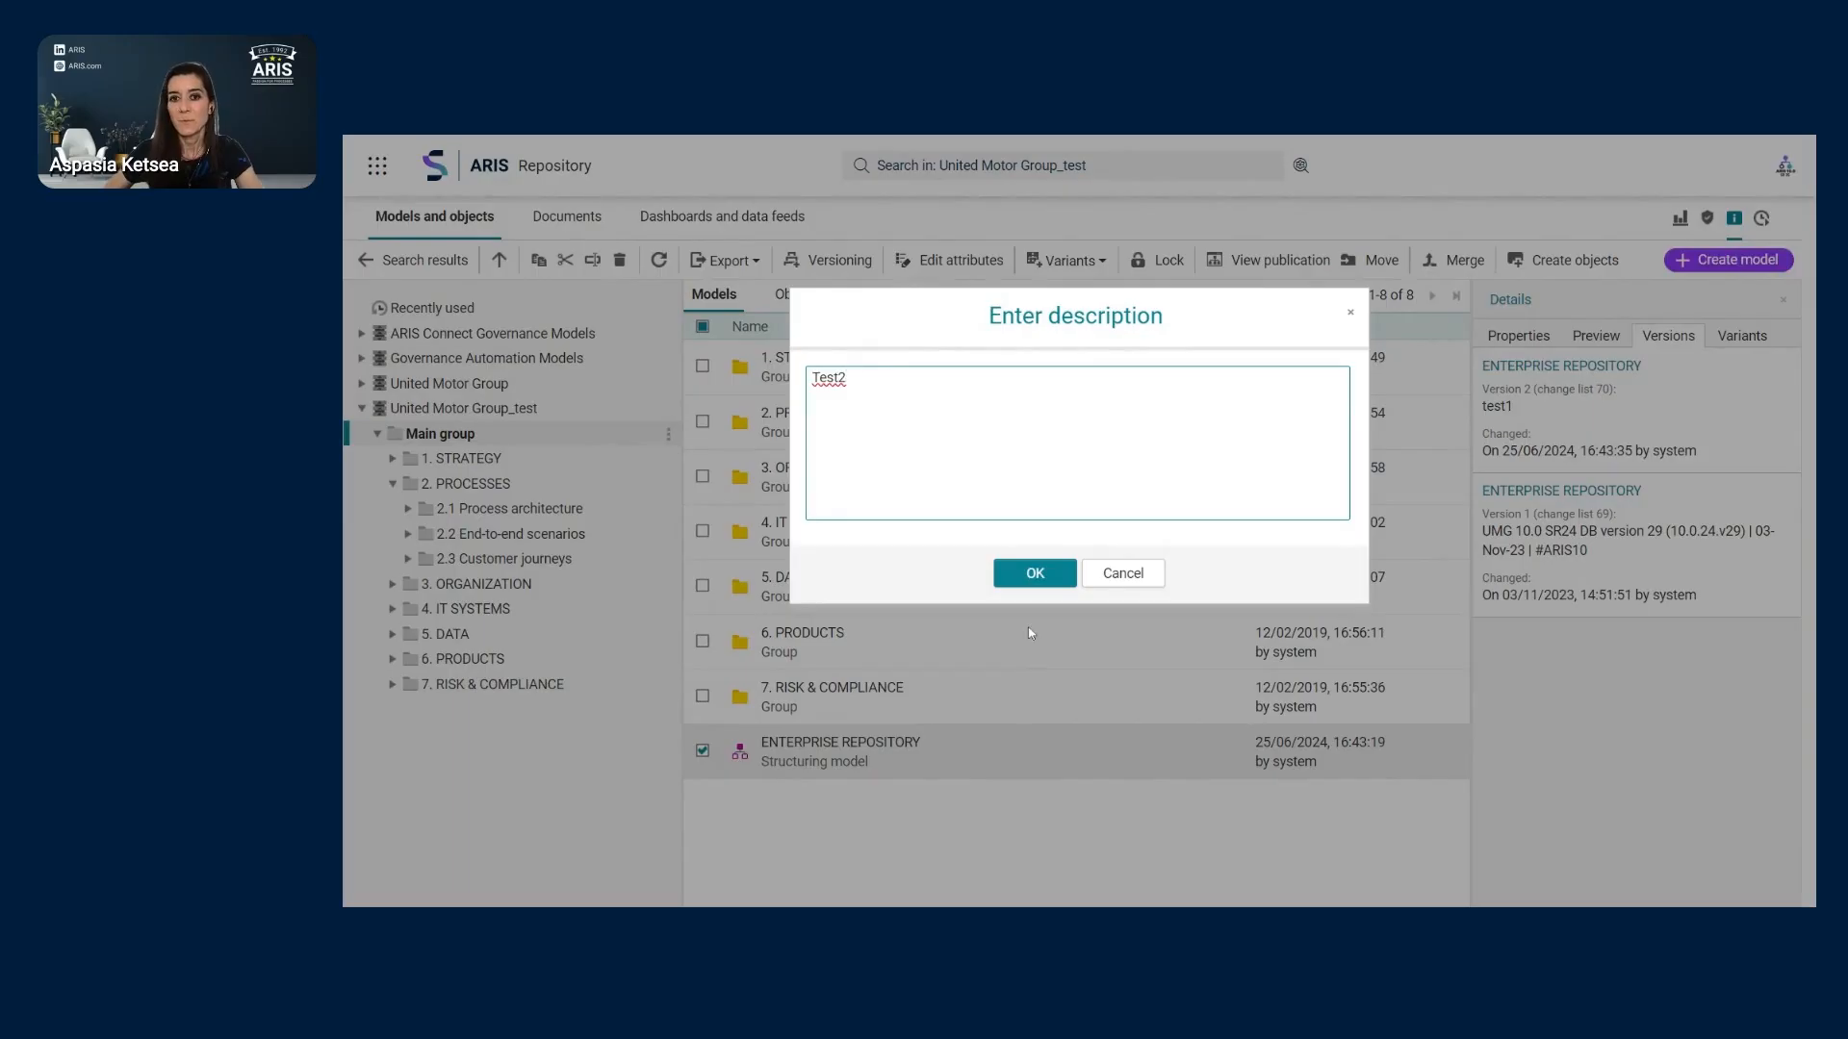
click(1049, 581)
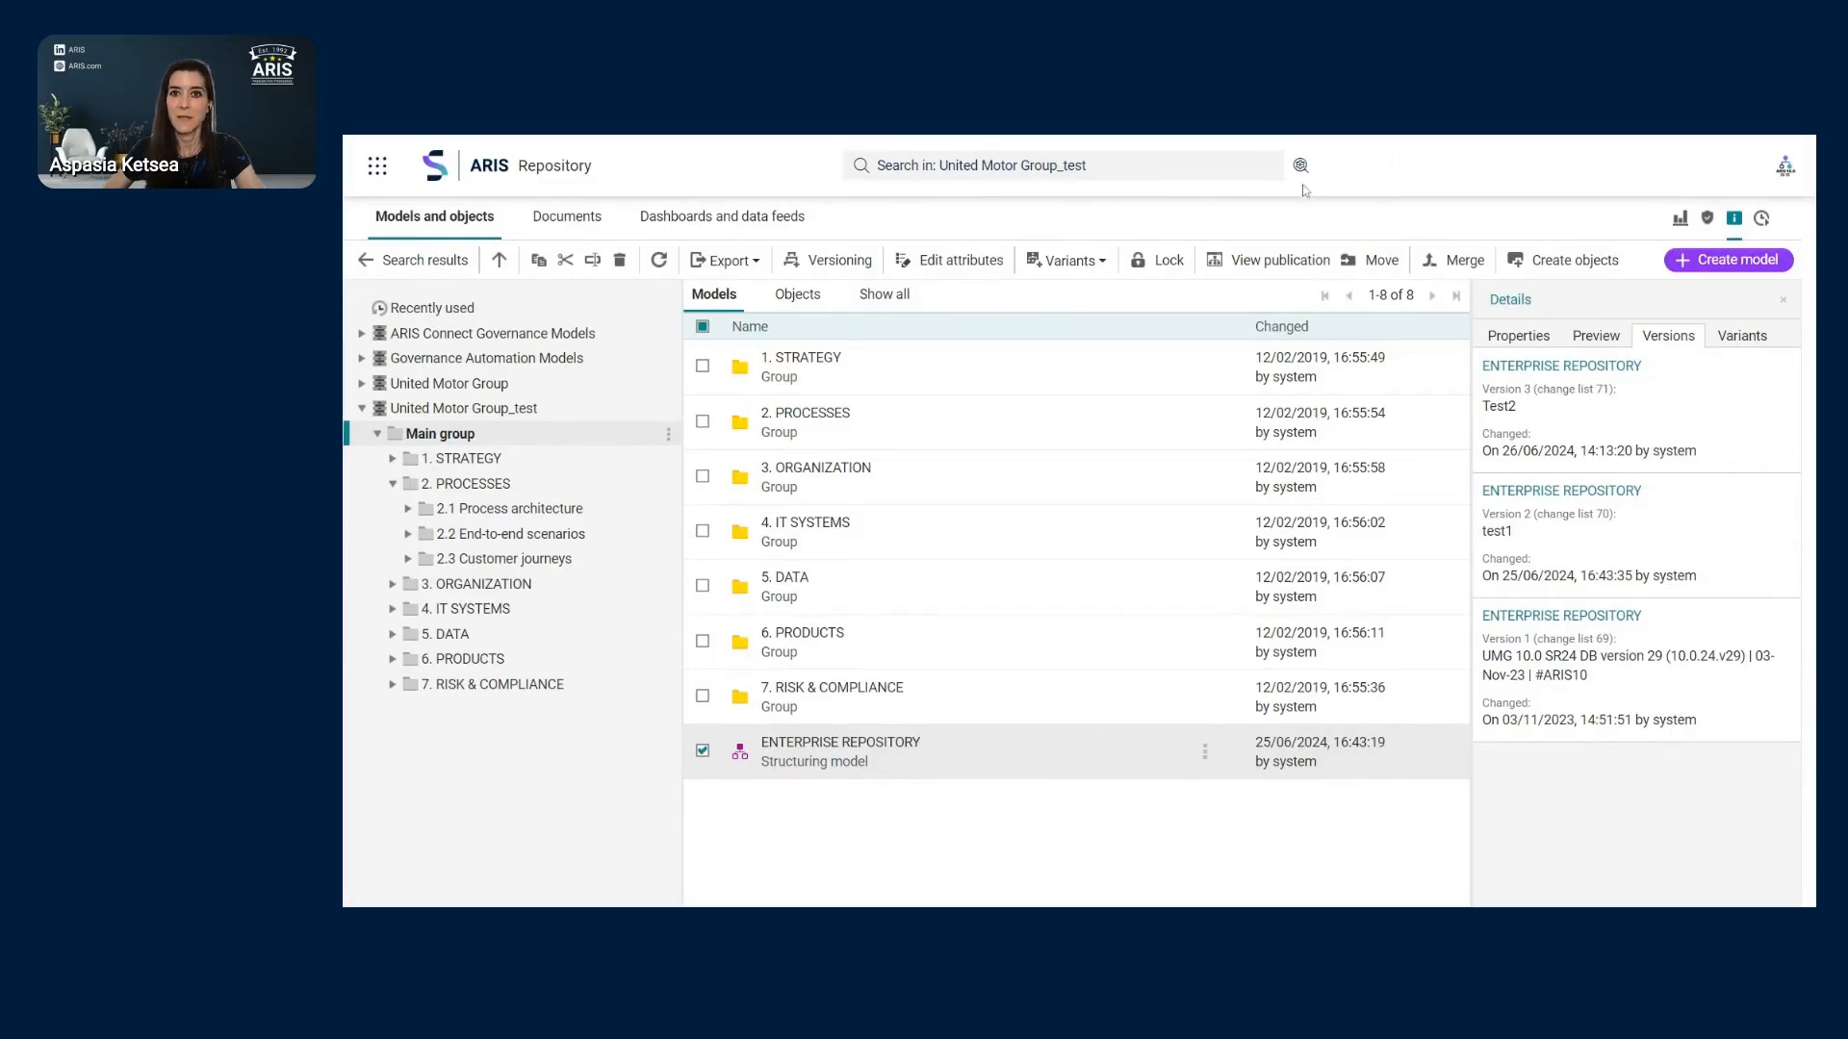
- In 4. IT SYSTEMS, set the search to Objects and remove the Person responsible filter
click(493, 609)
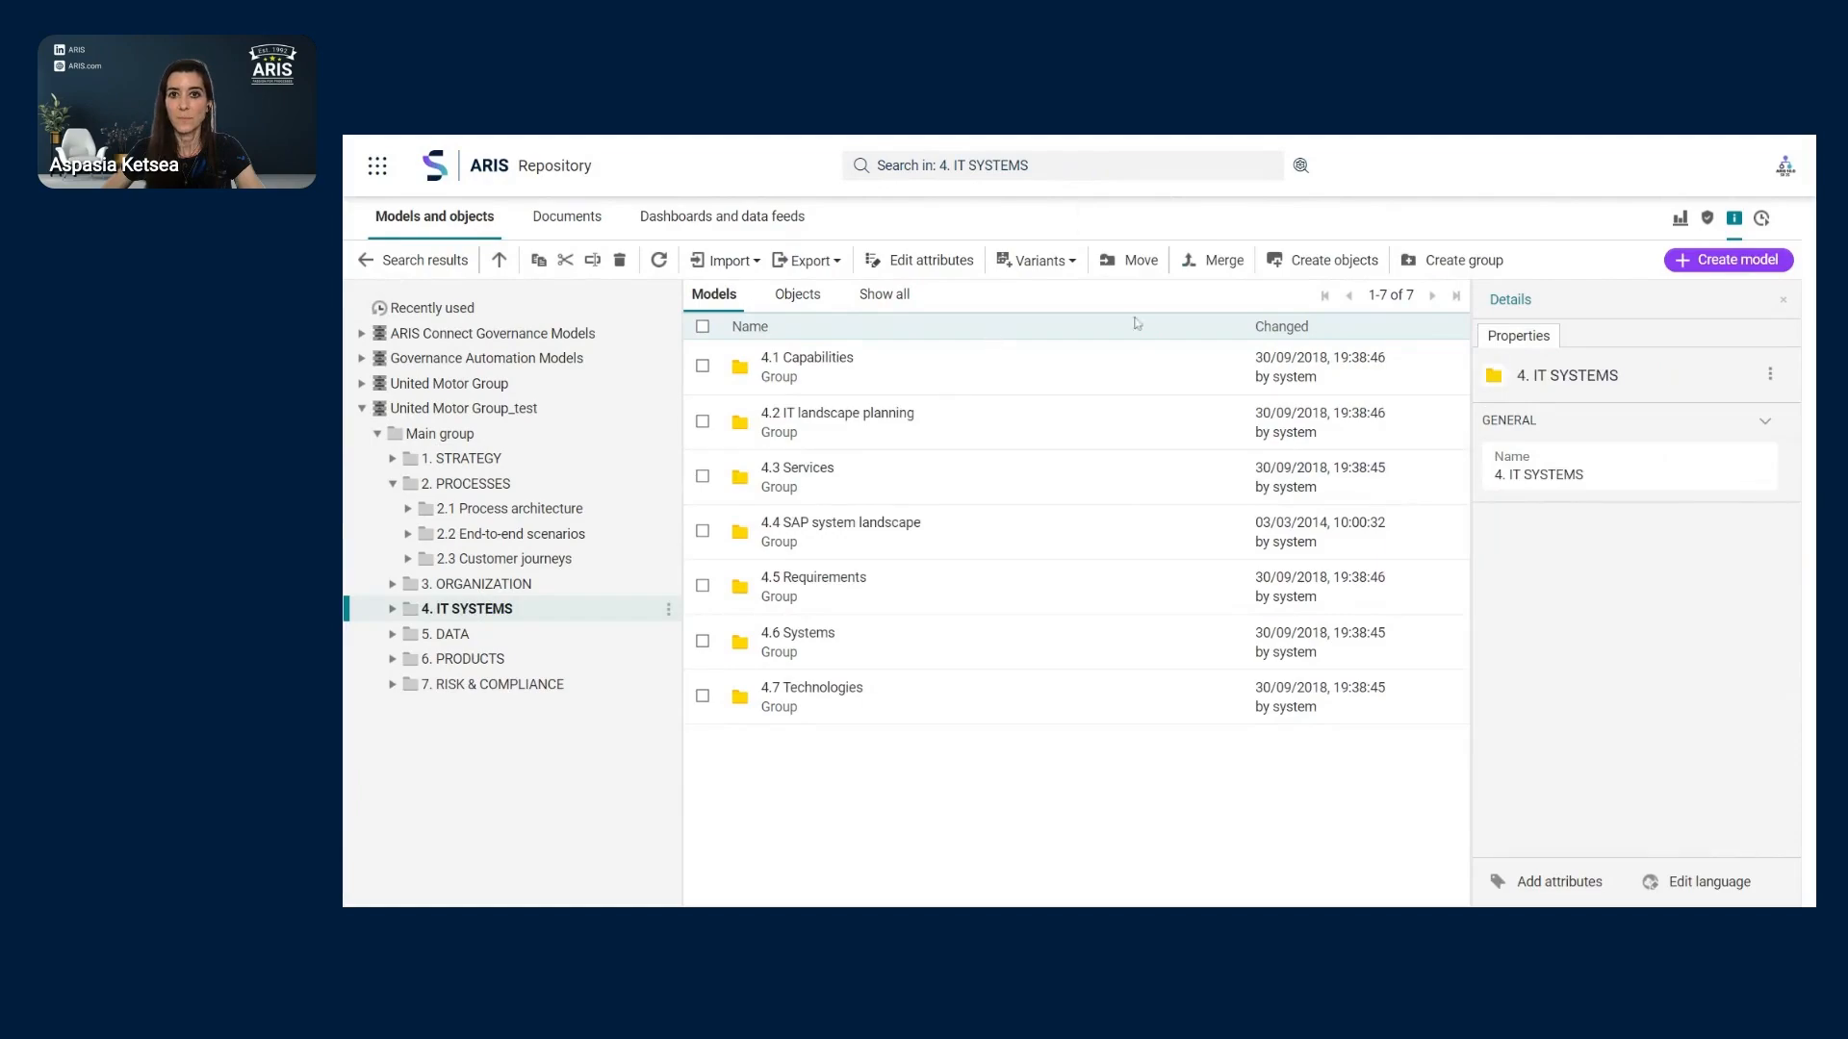
click(1300, 166)
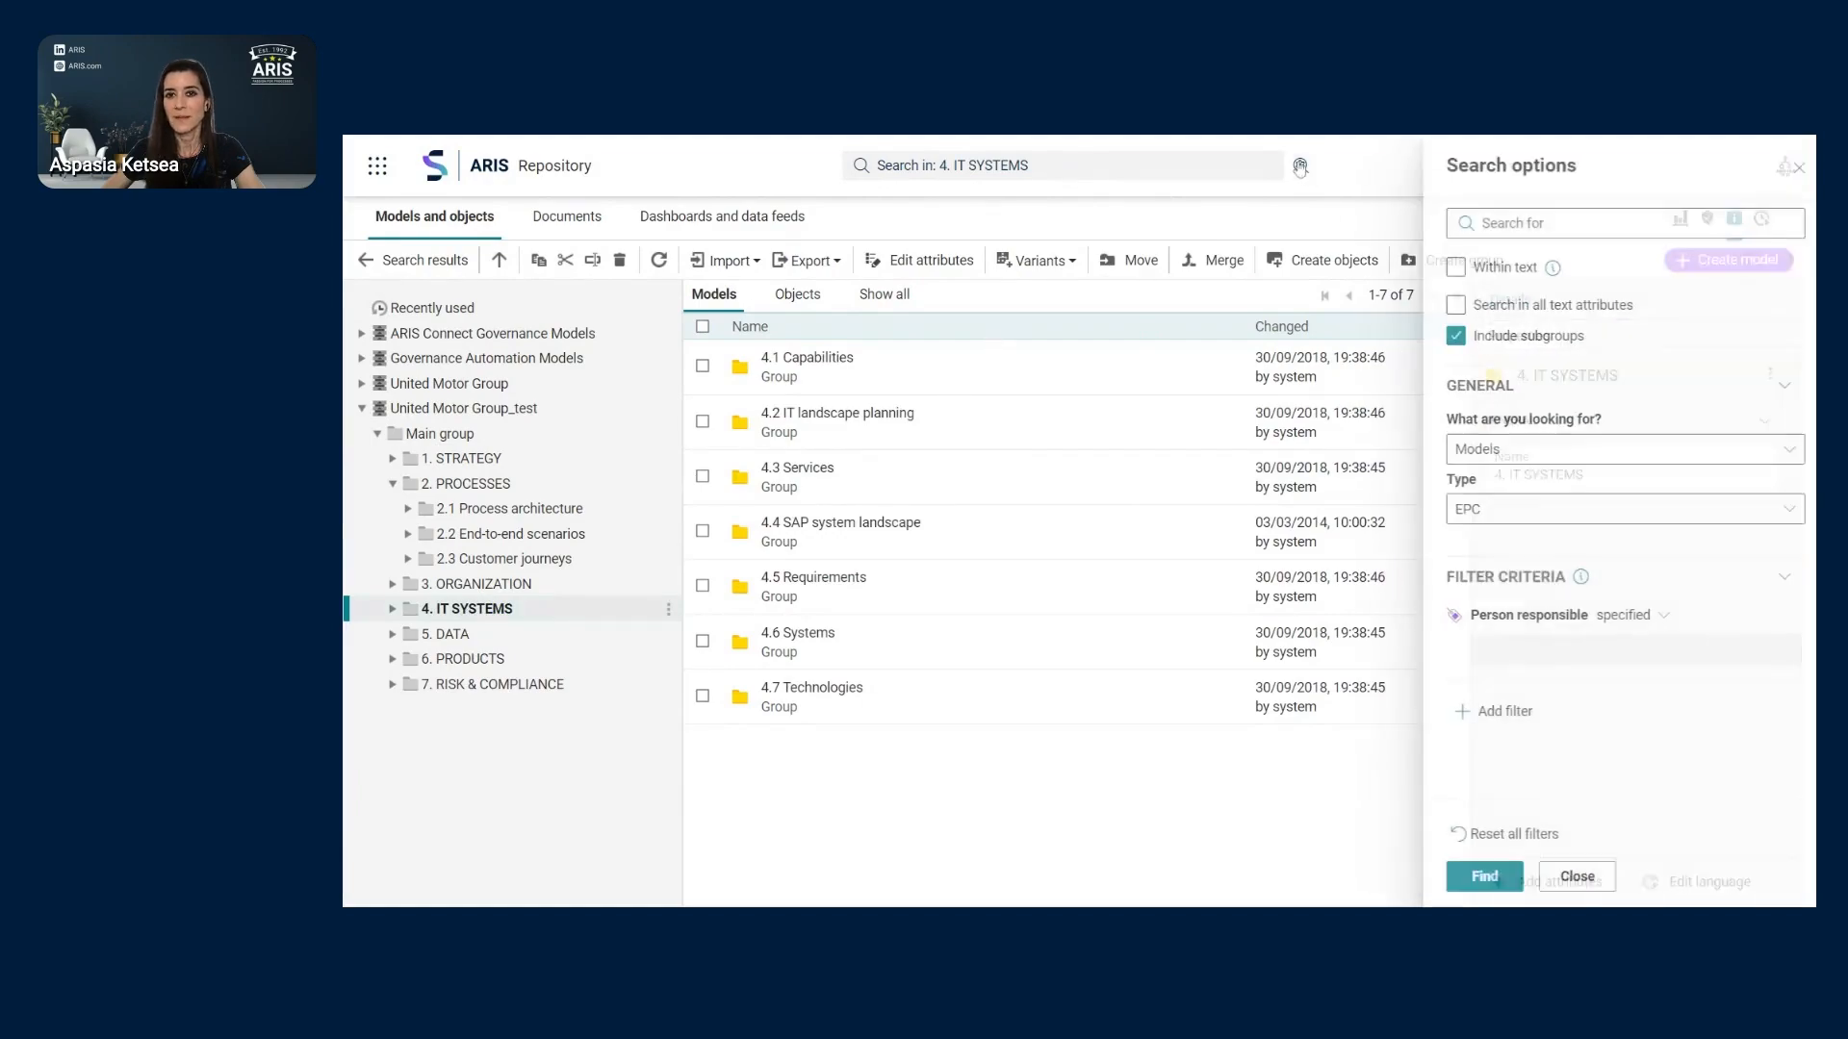
click(1777, 448)
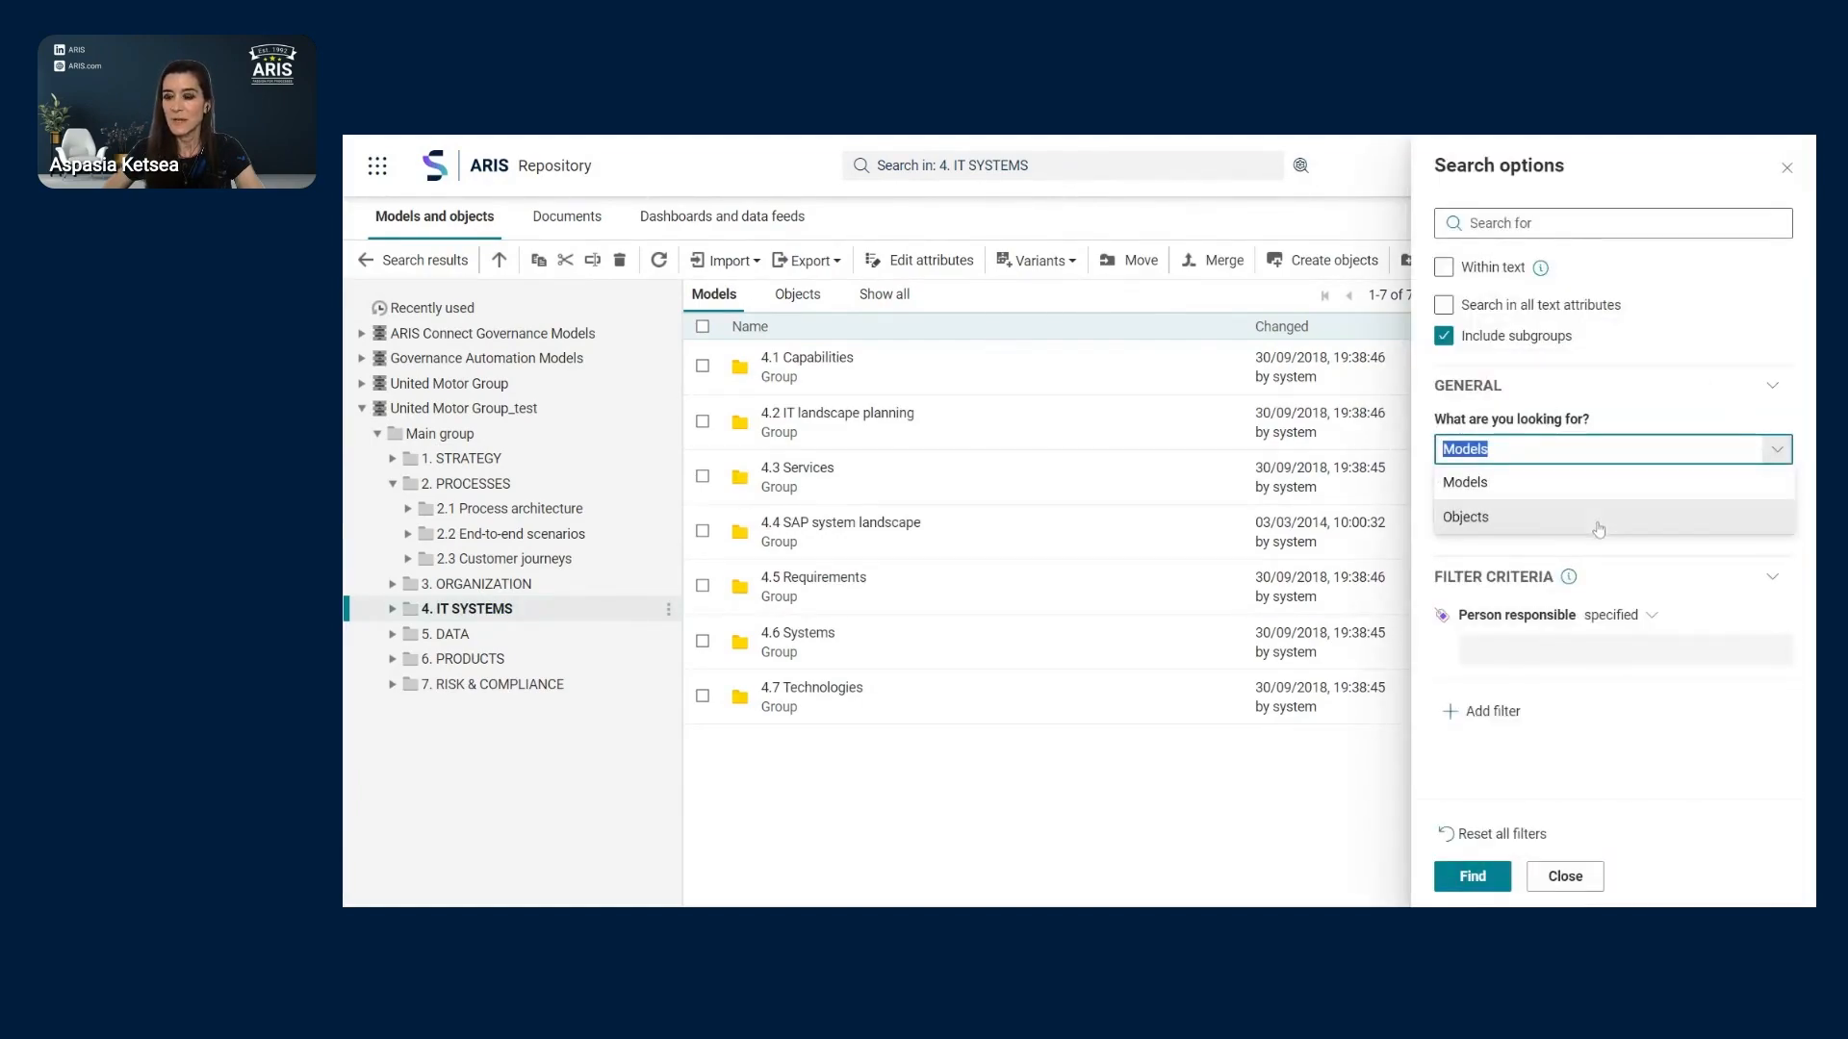
click(1598, 526)
click(1778, 510)
click(1720, 323)
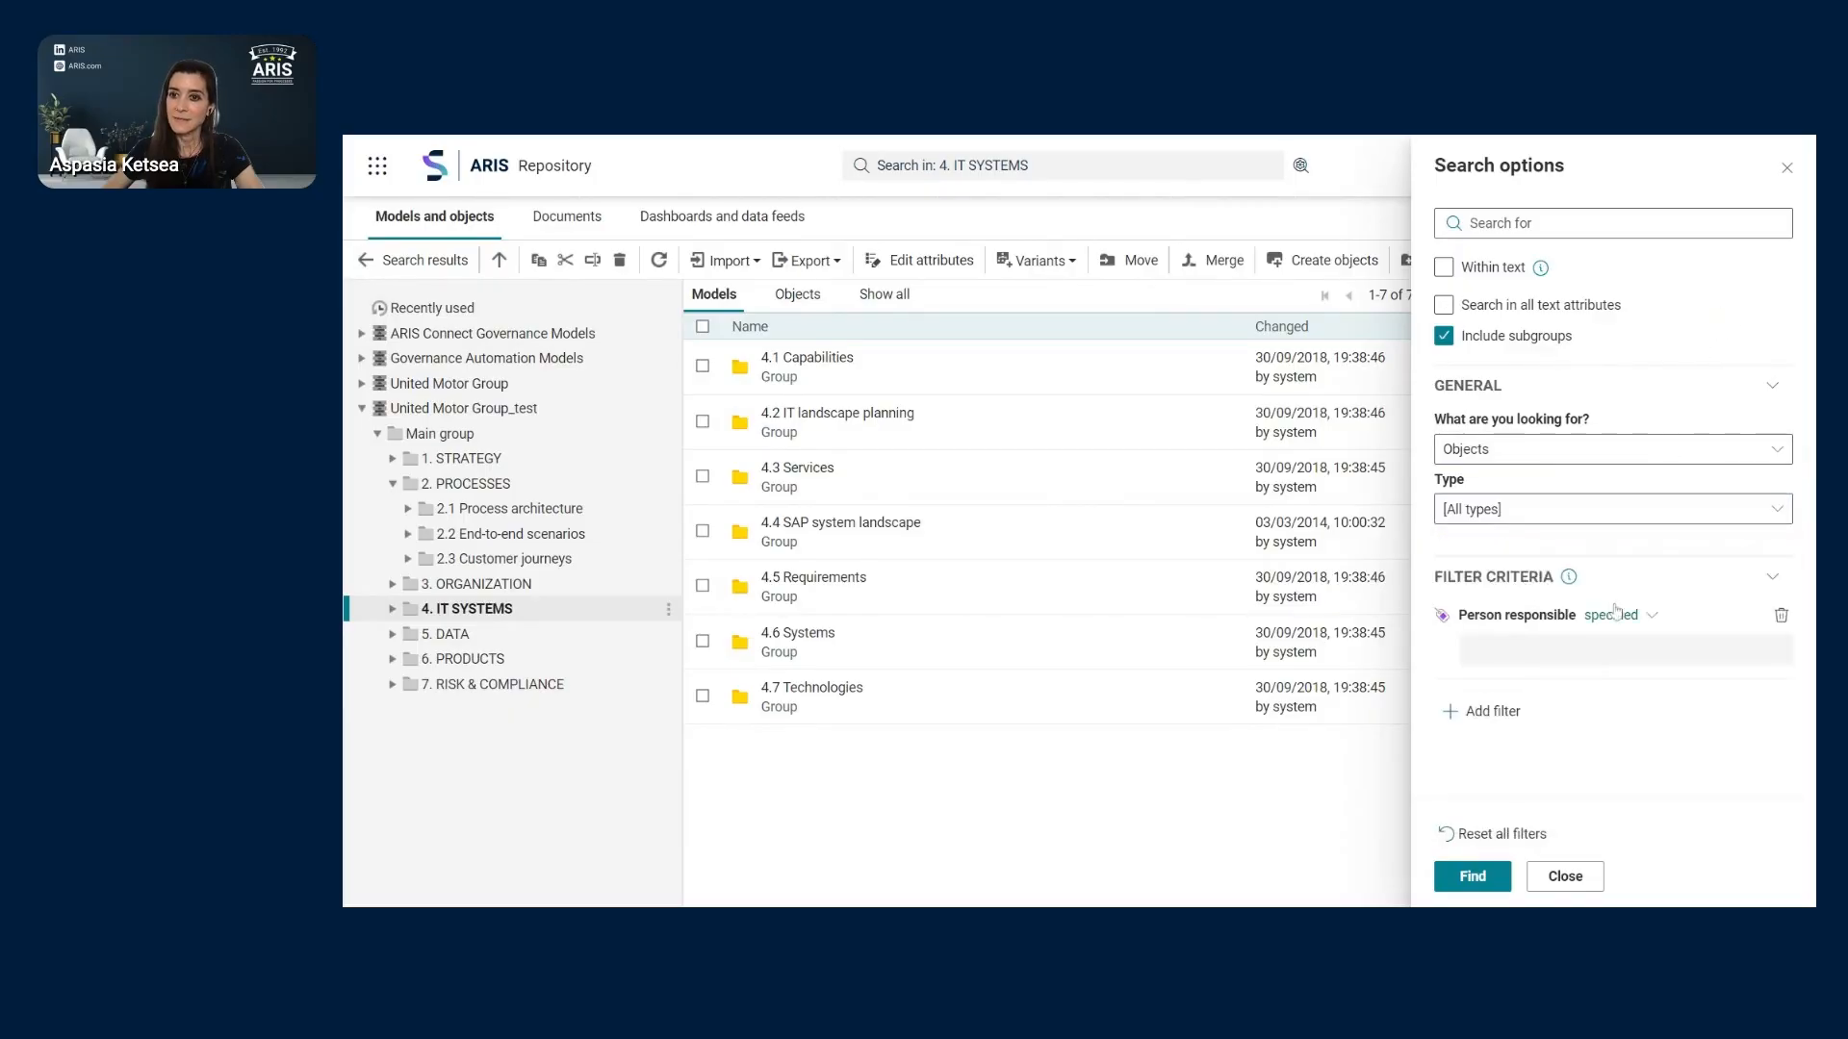
click(1783, 615)
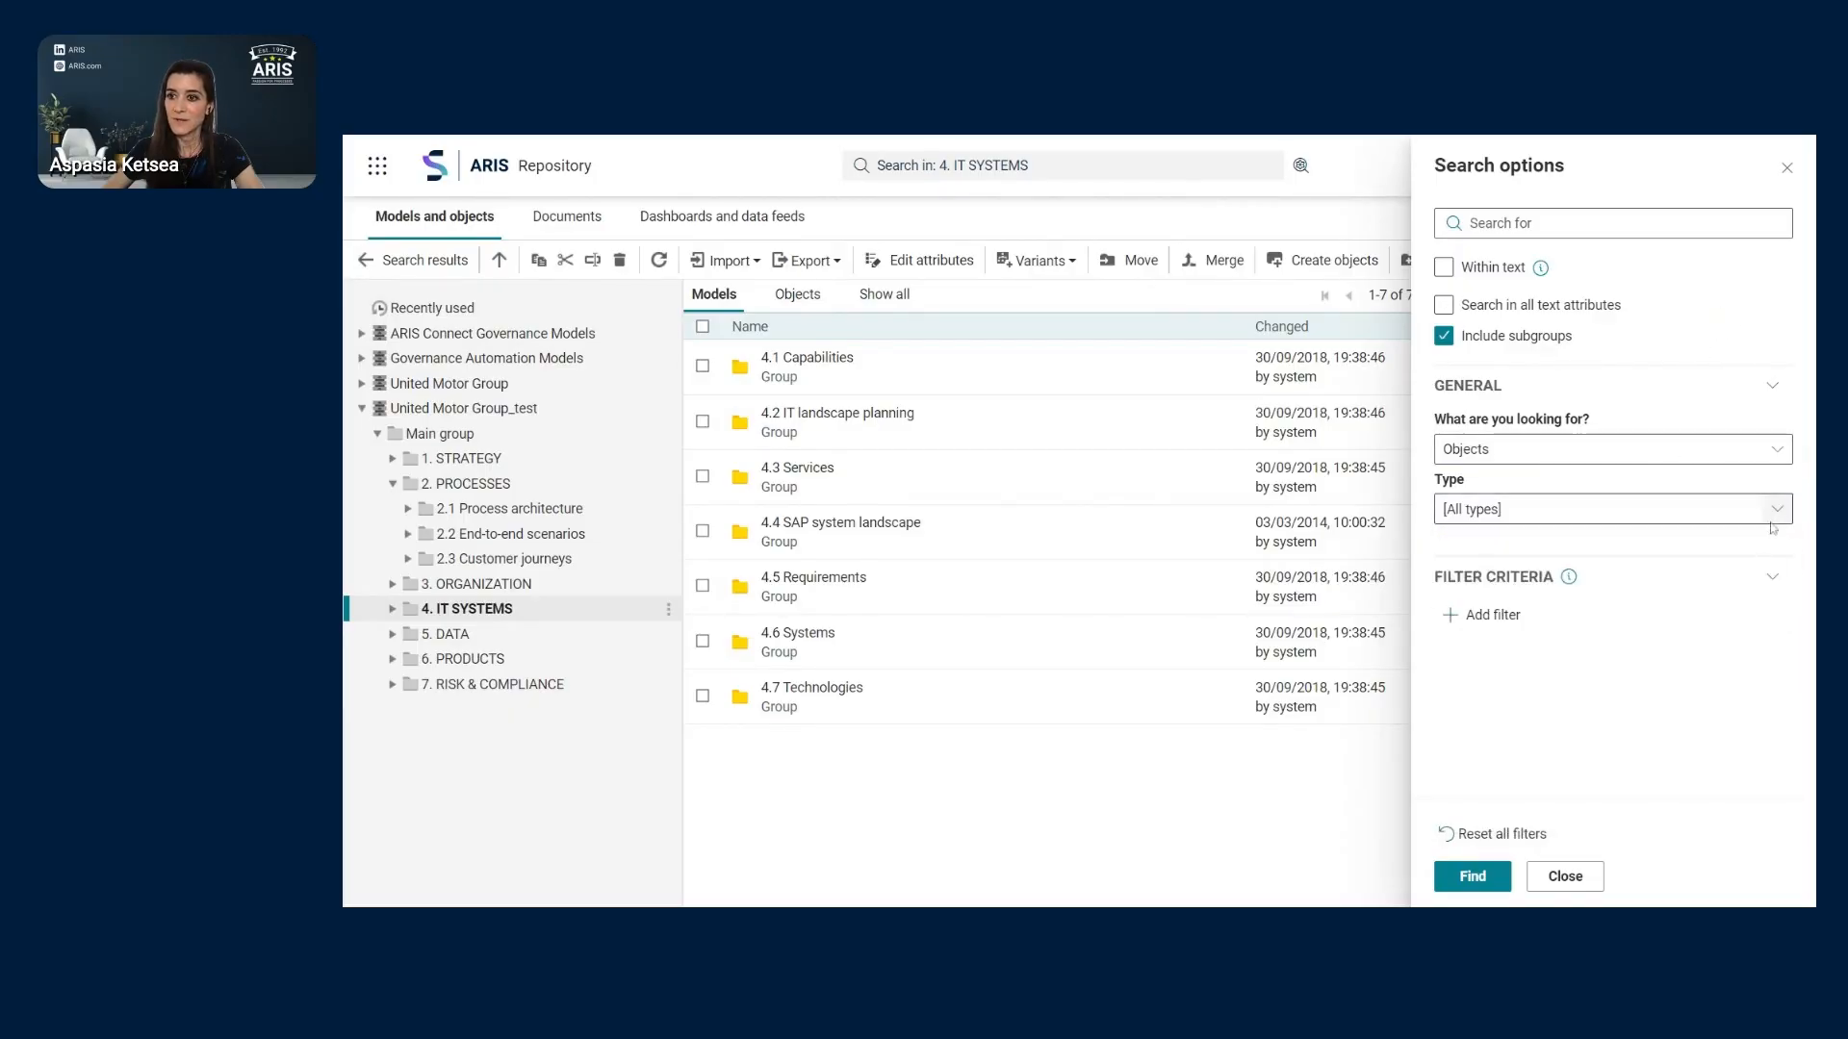
- Restrict the object type to Application system type and run the search
click(1777, 510)
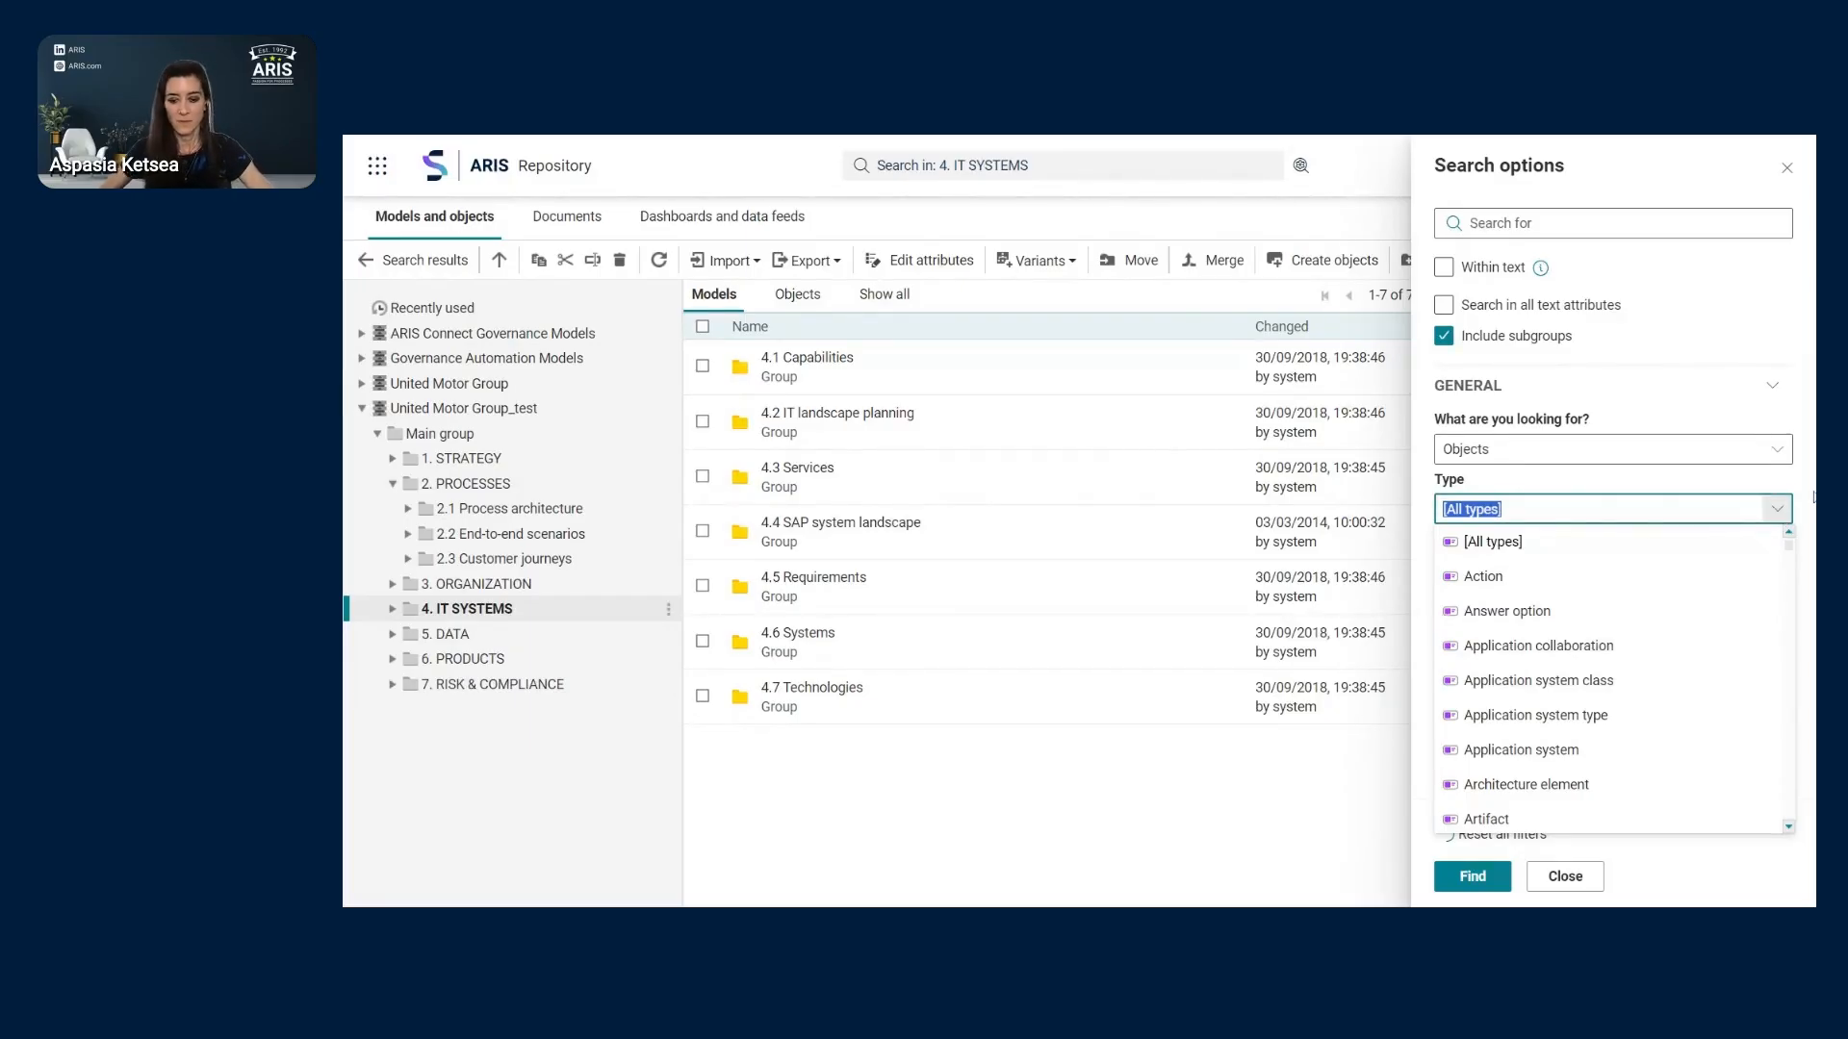
text(app)
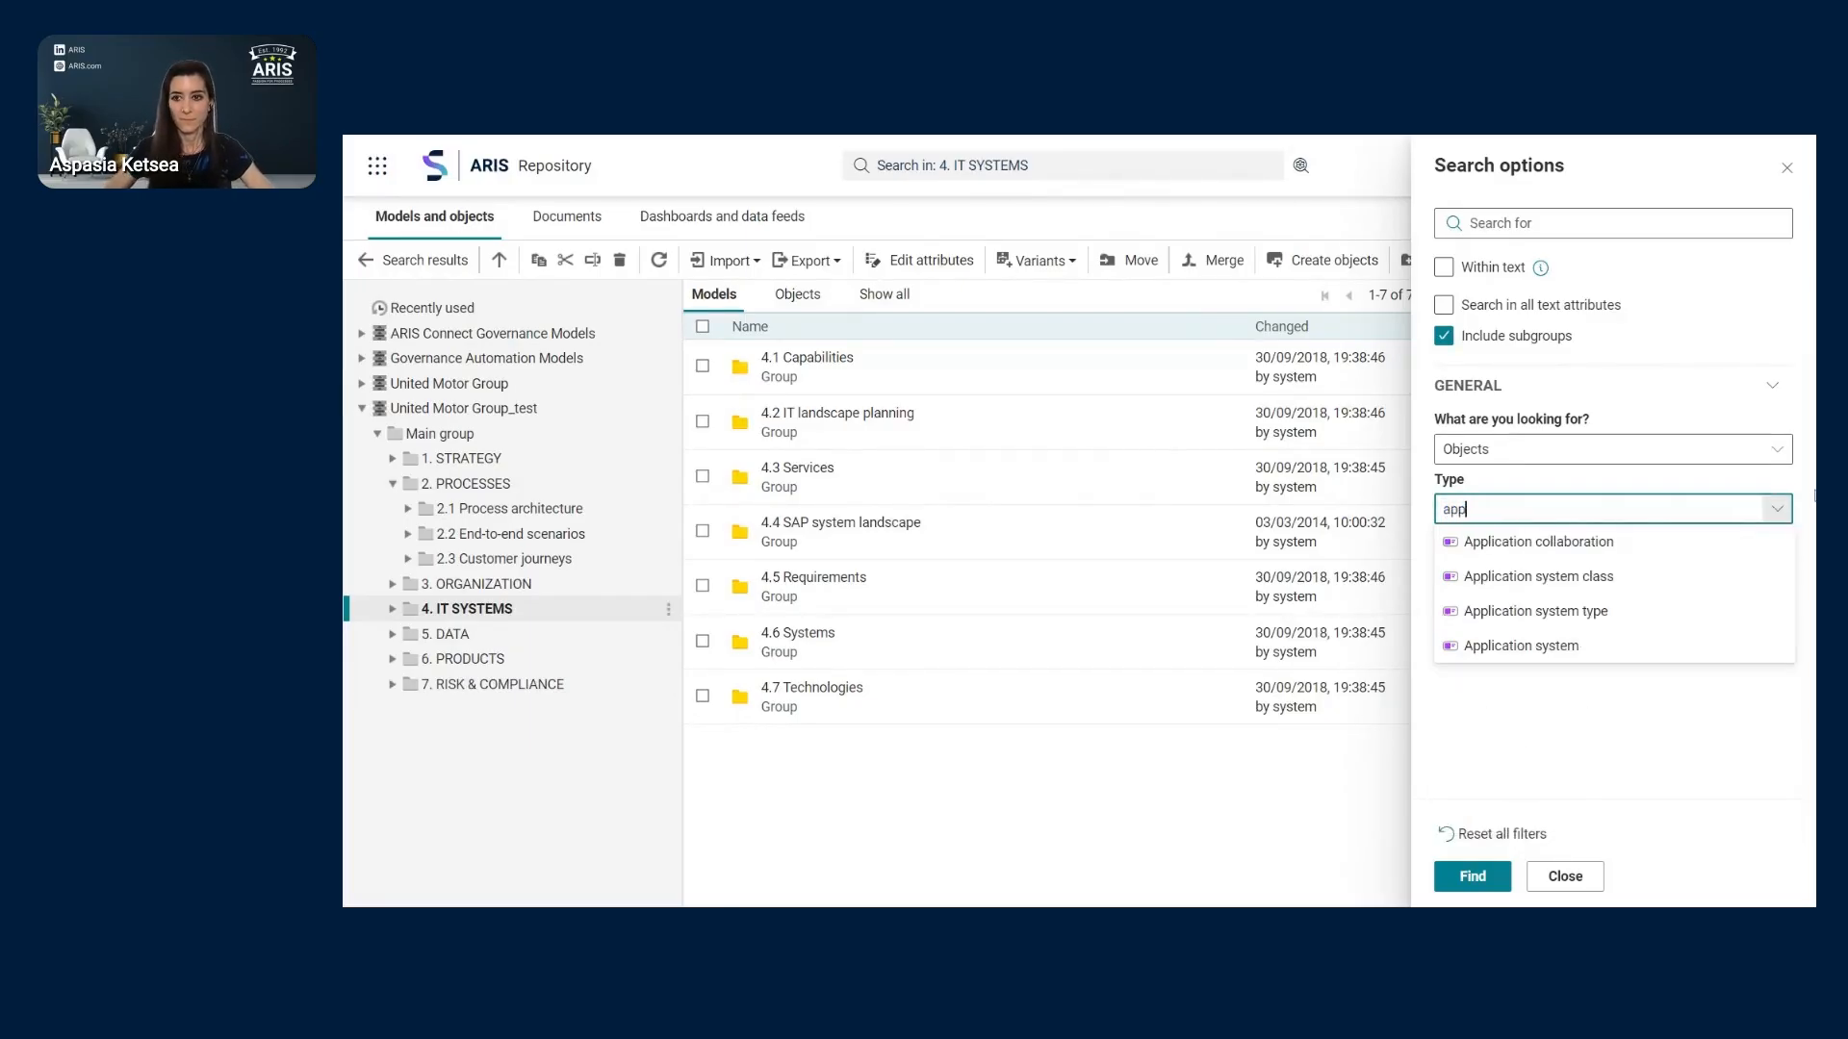
click(1673, 621)
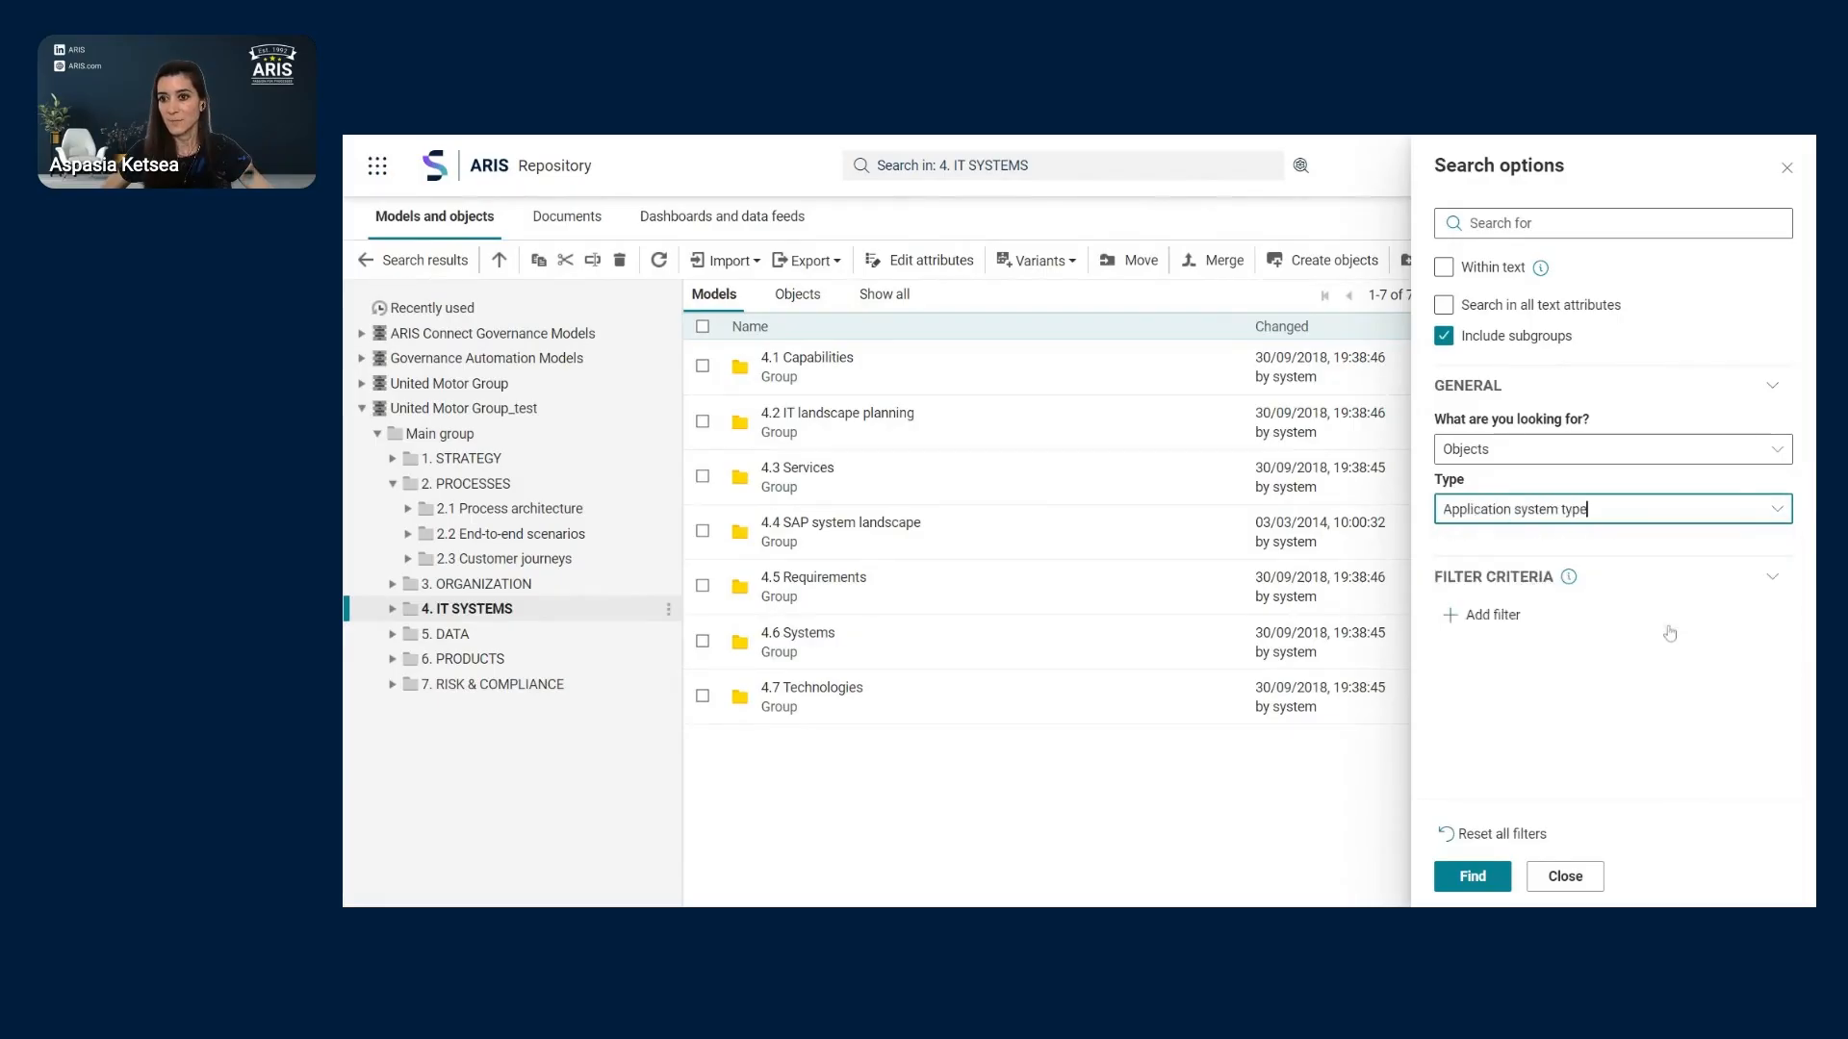
click(1487, 887)
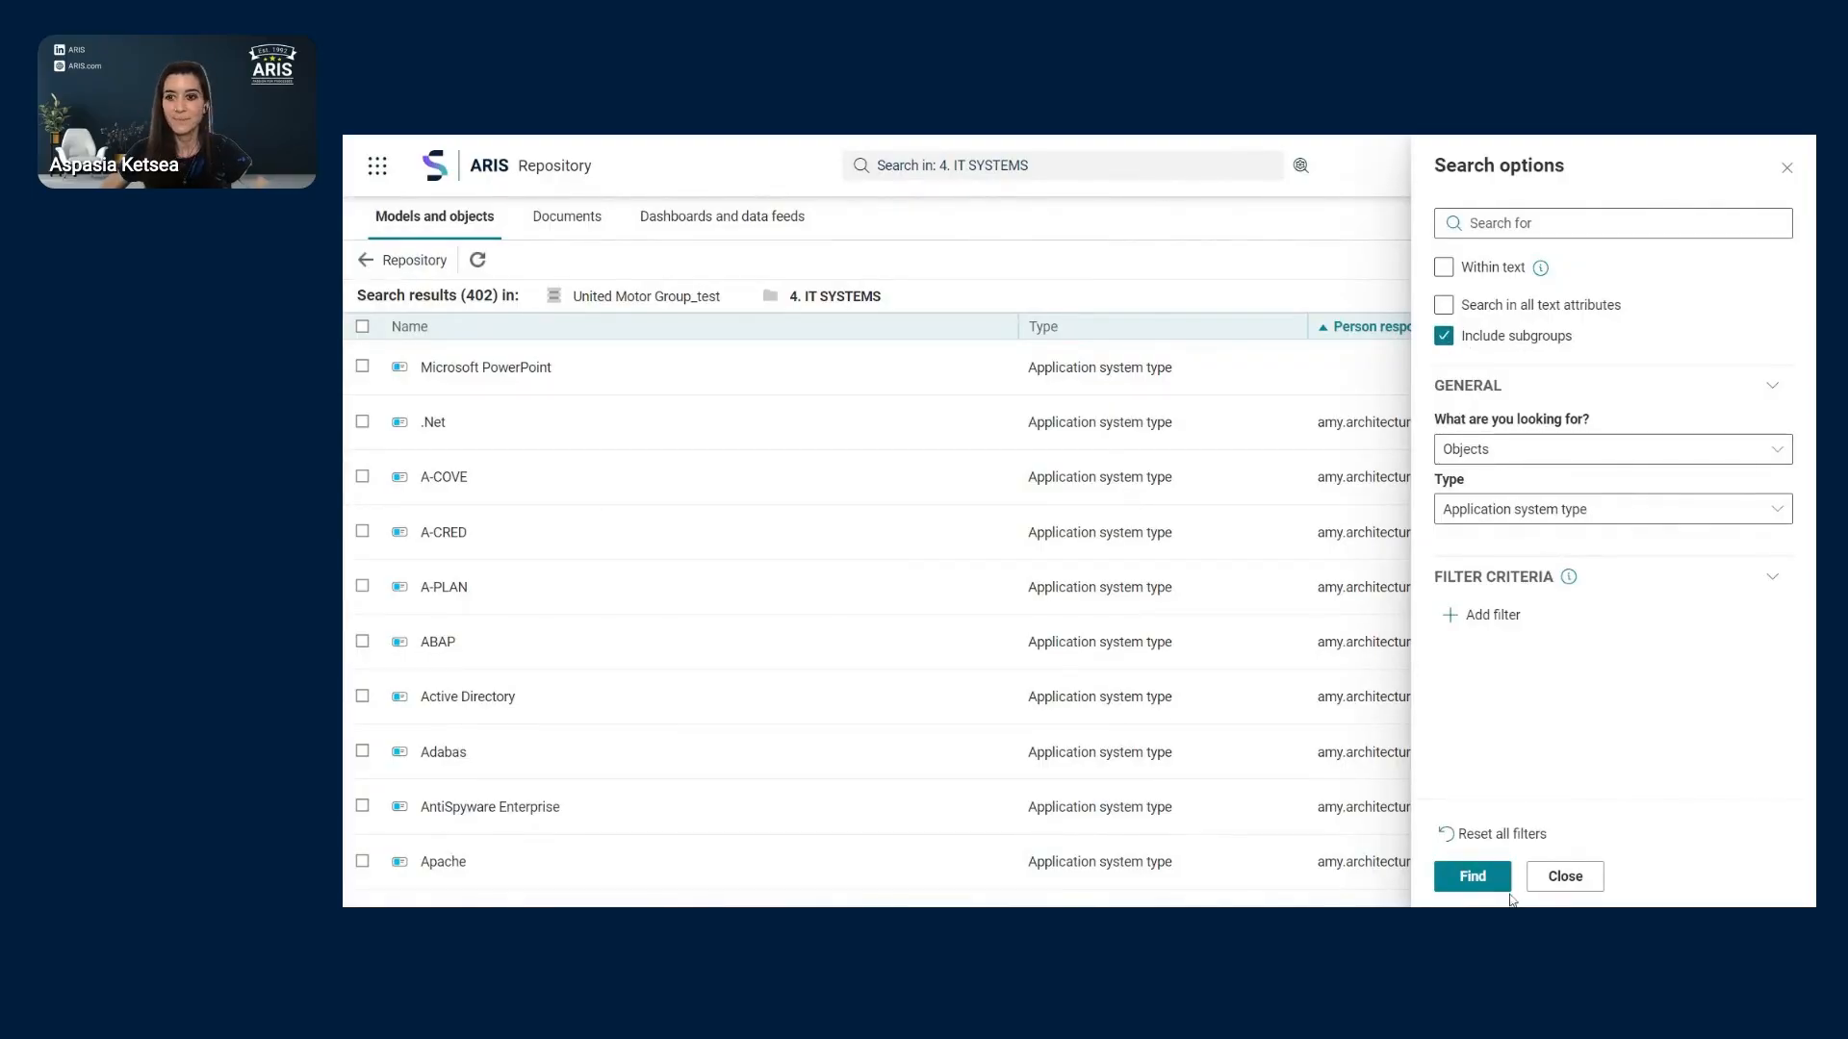
- Close the search settings and tick Microsoft PowerPoint and .Net in the results
click(1566, 878)
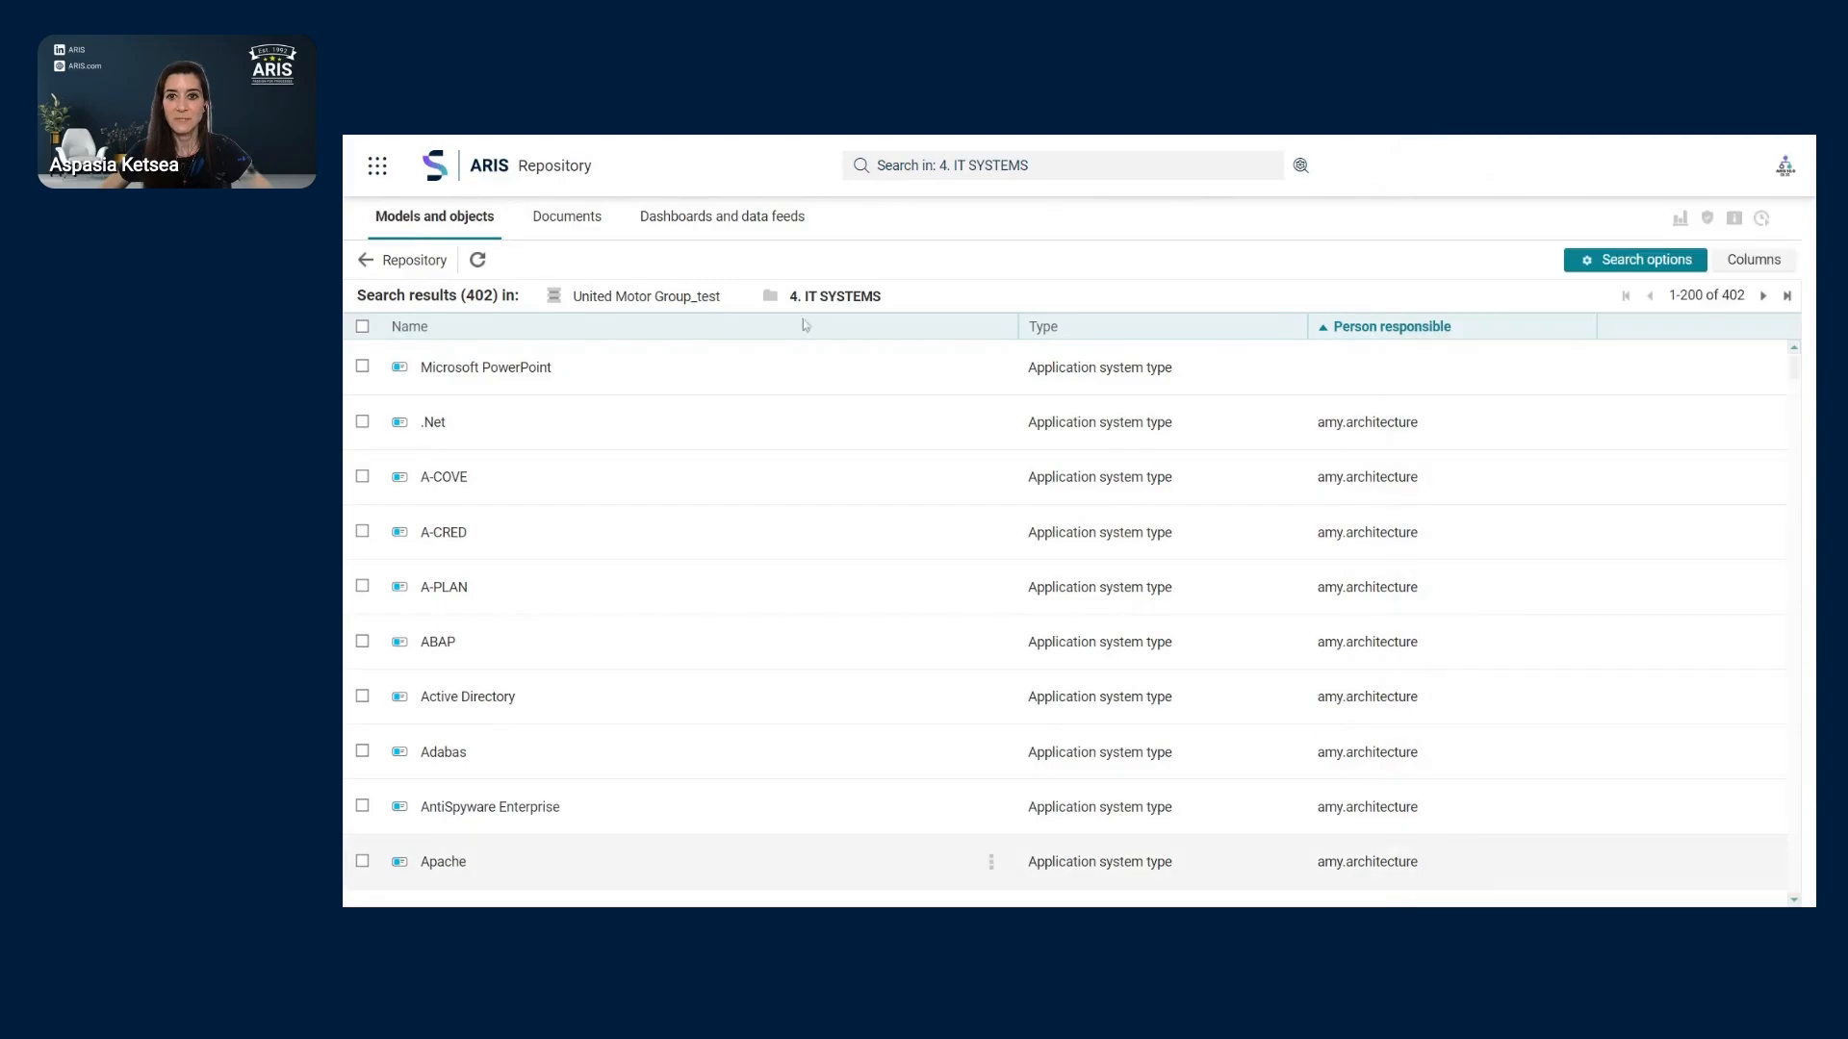
click(362, 369)
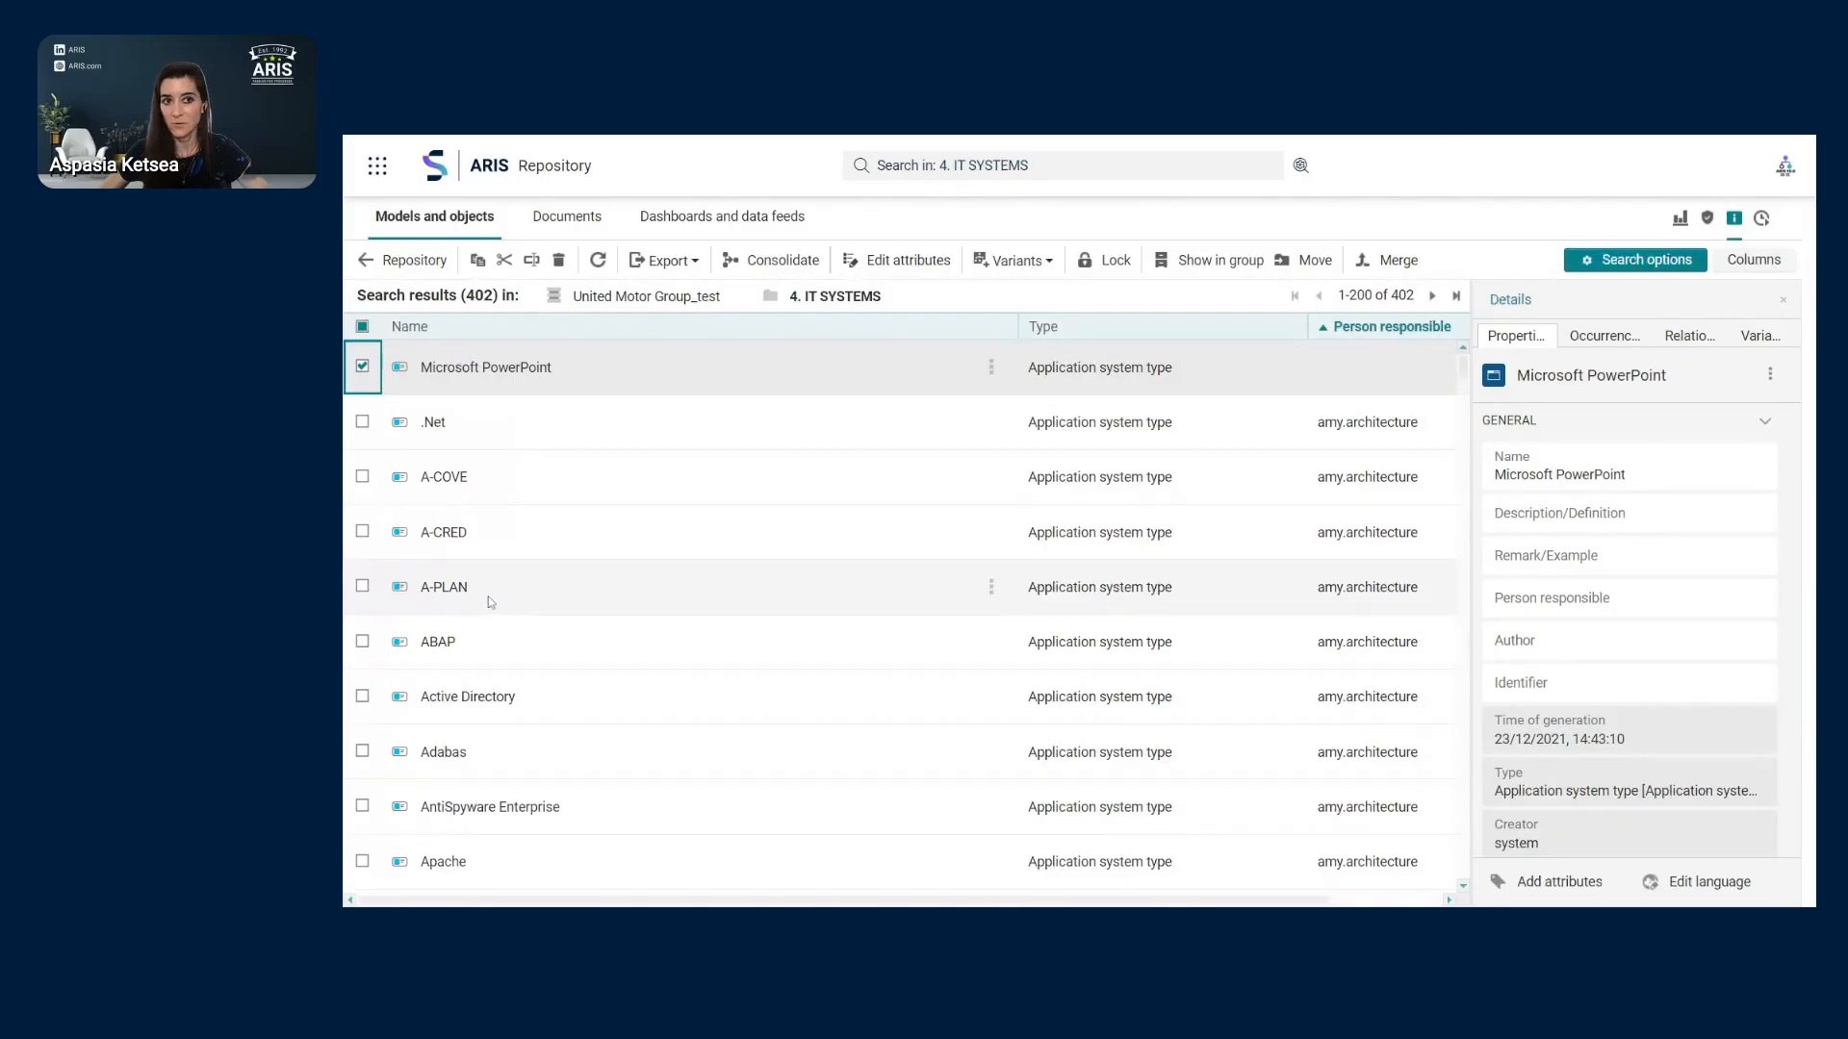
click(363, 424)
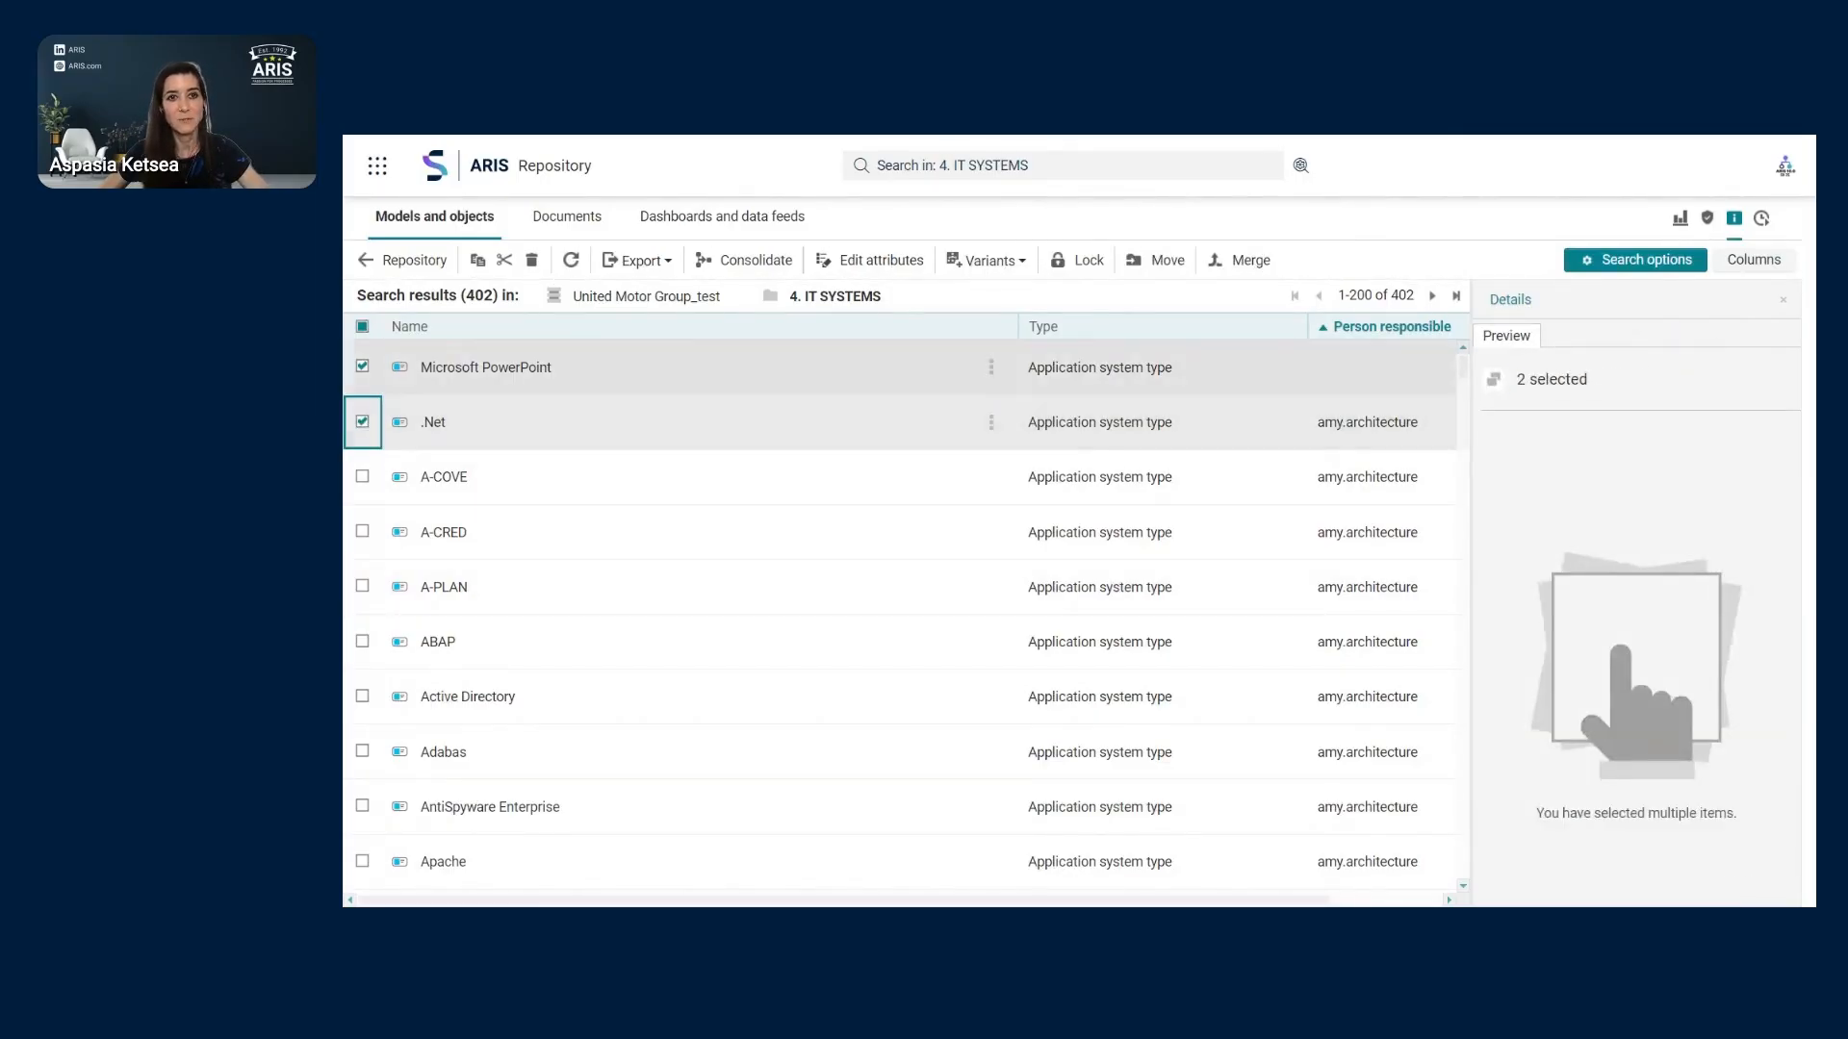
click(756, 261)
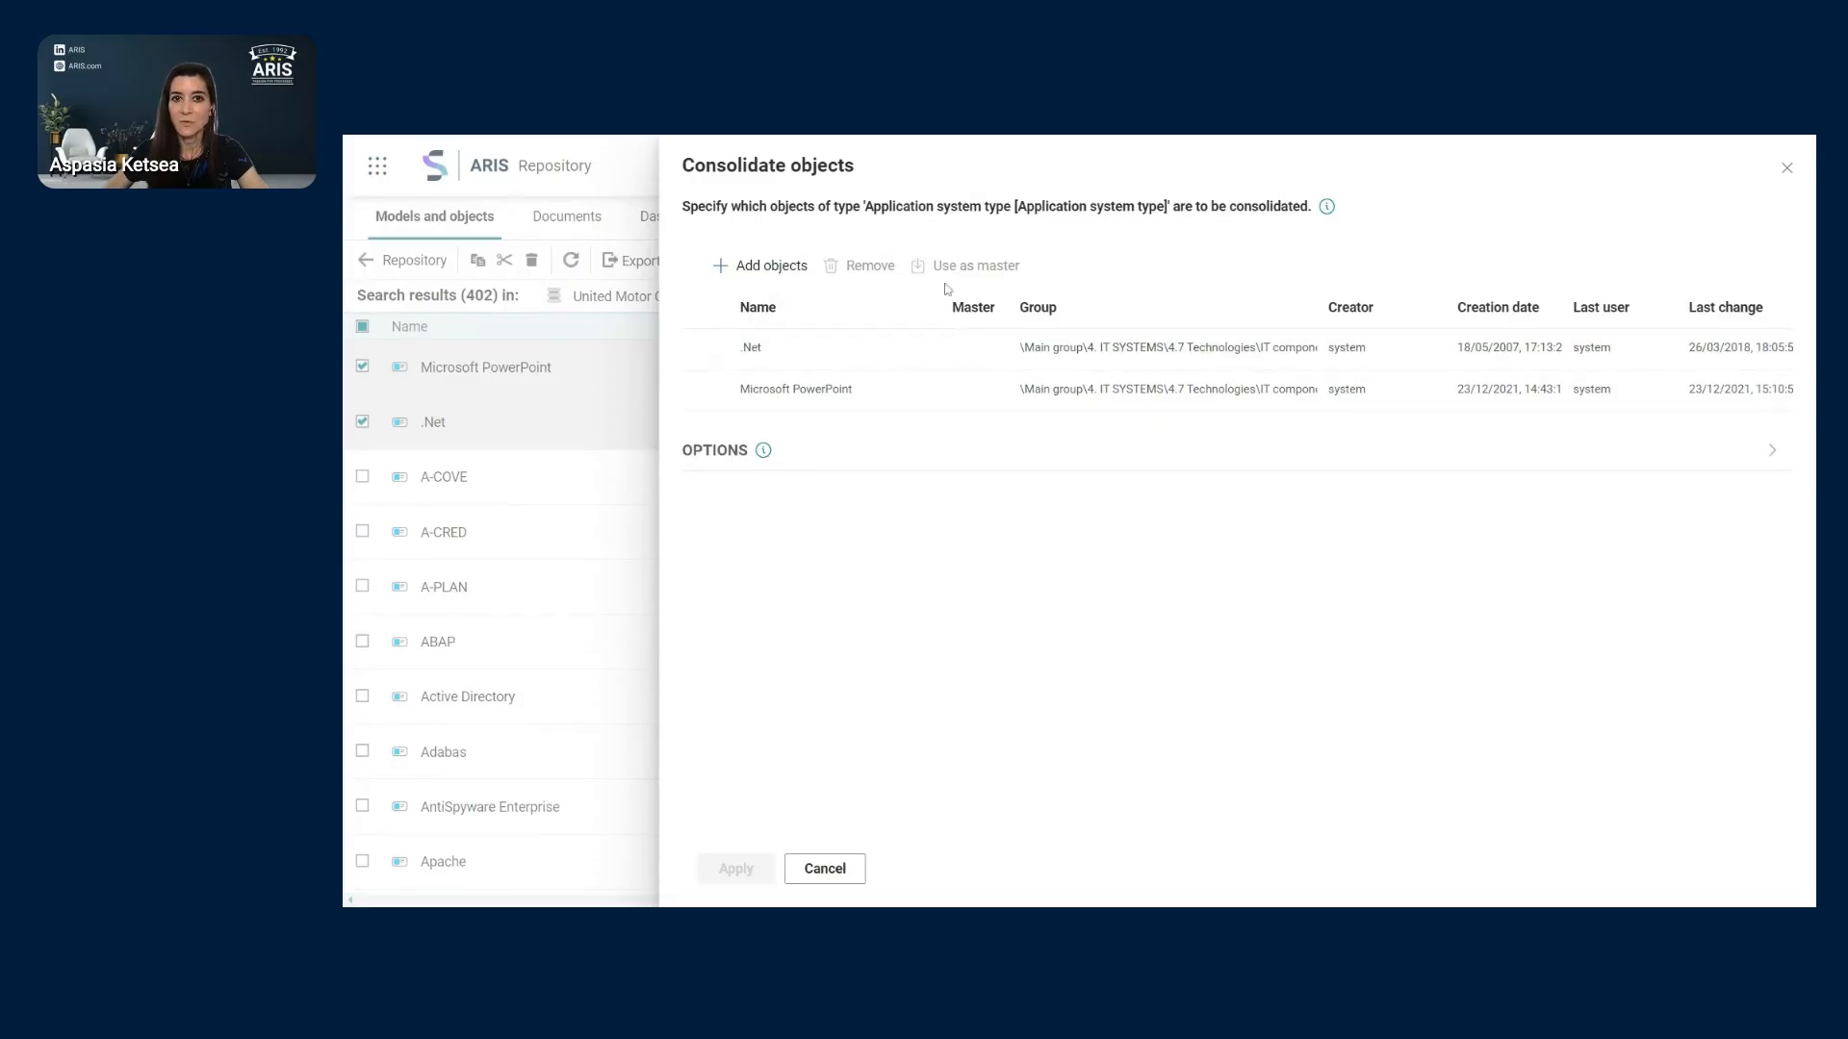
click(705, 350)
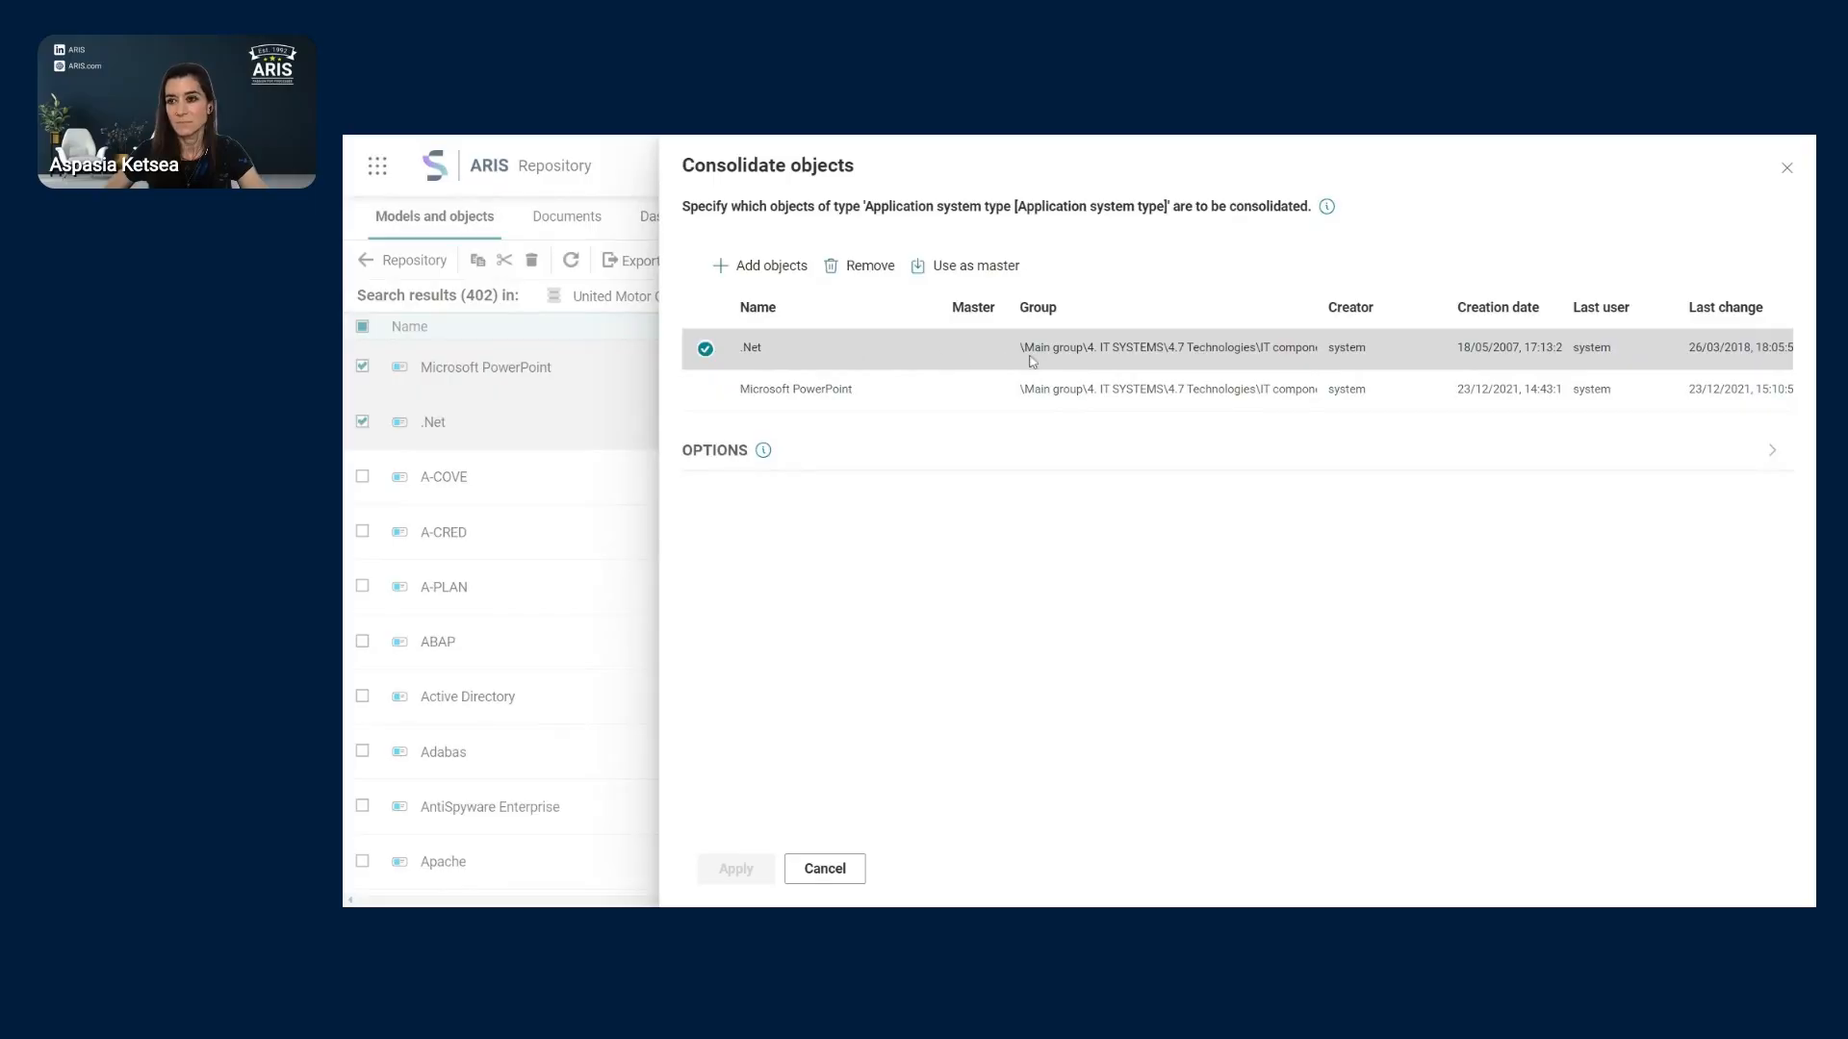
click(962, 274)
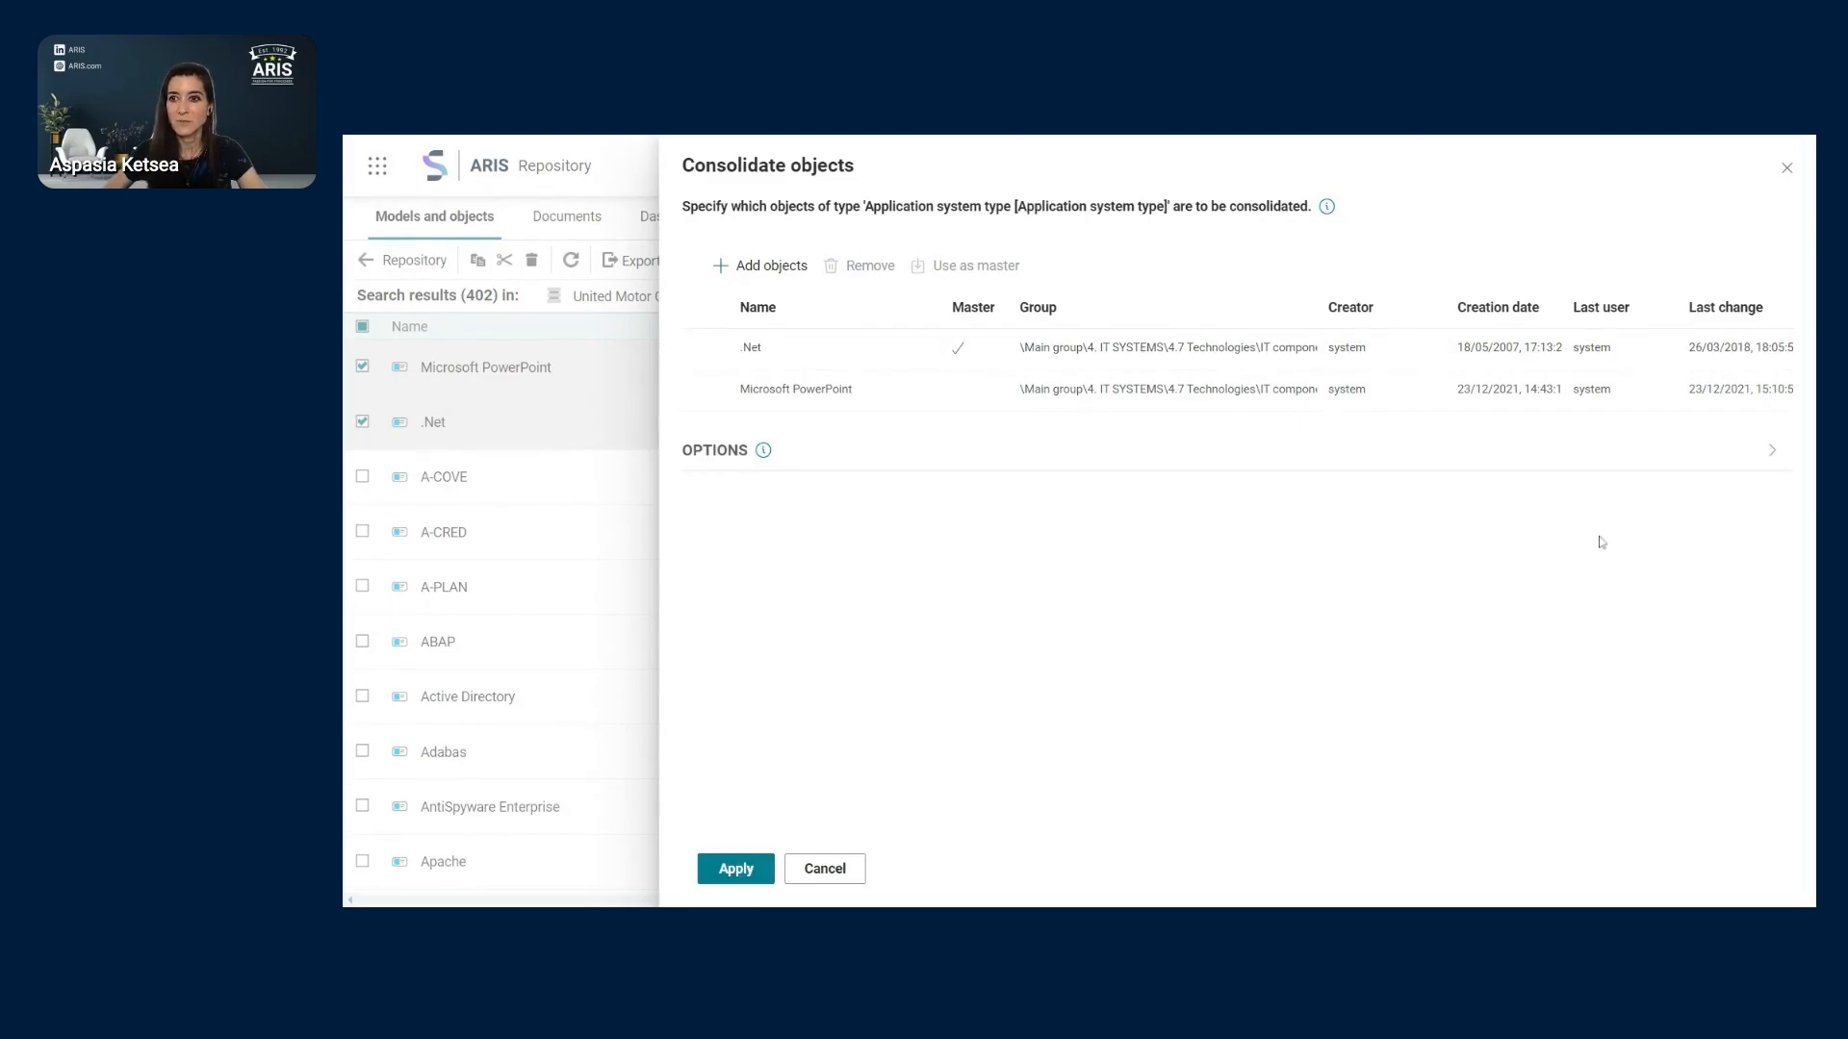
click(1771, 452)
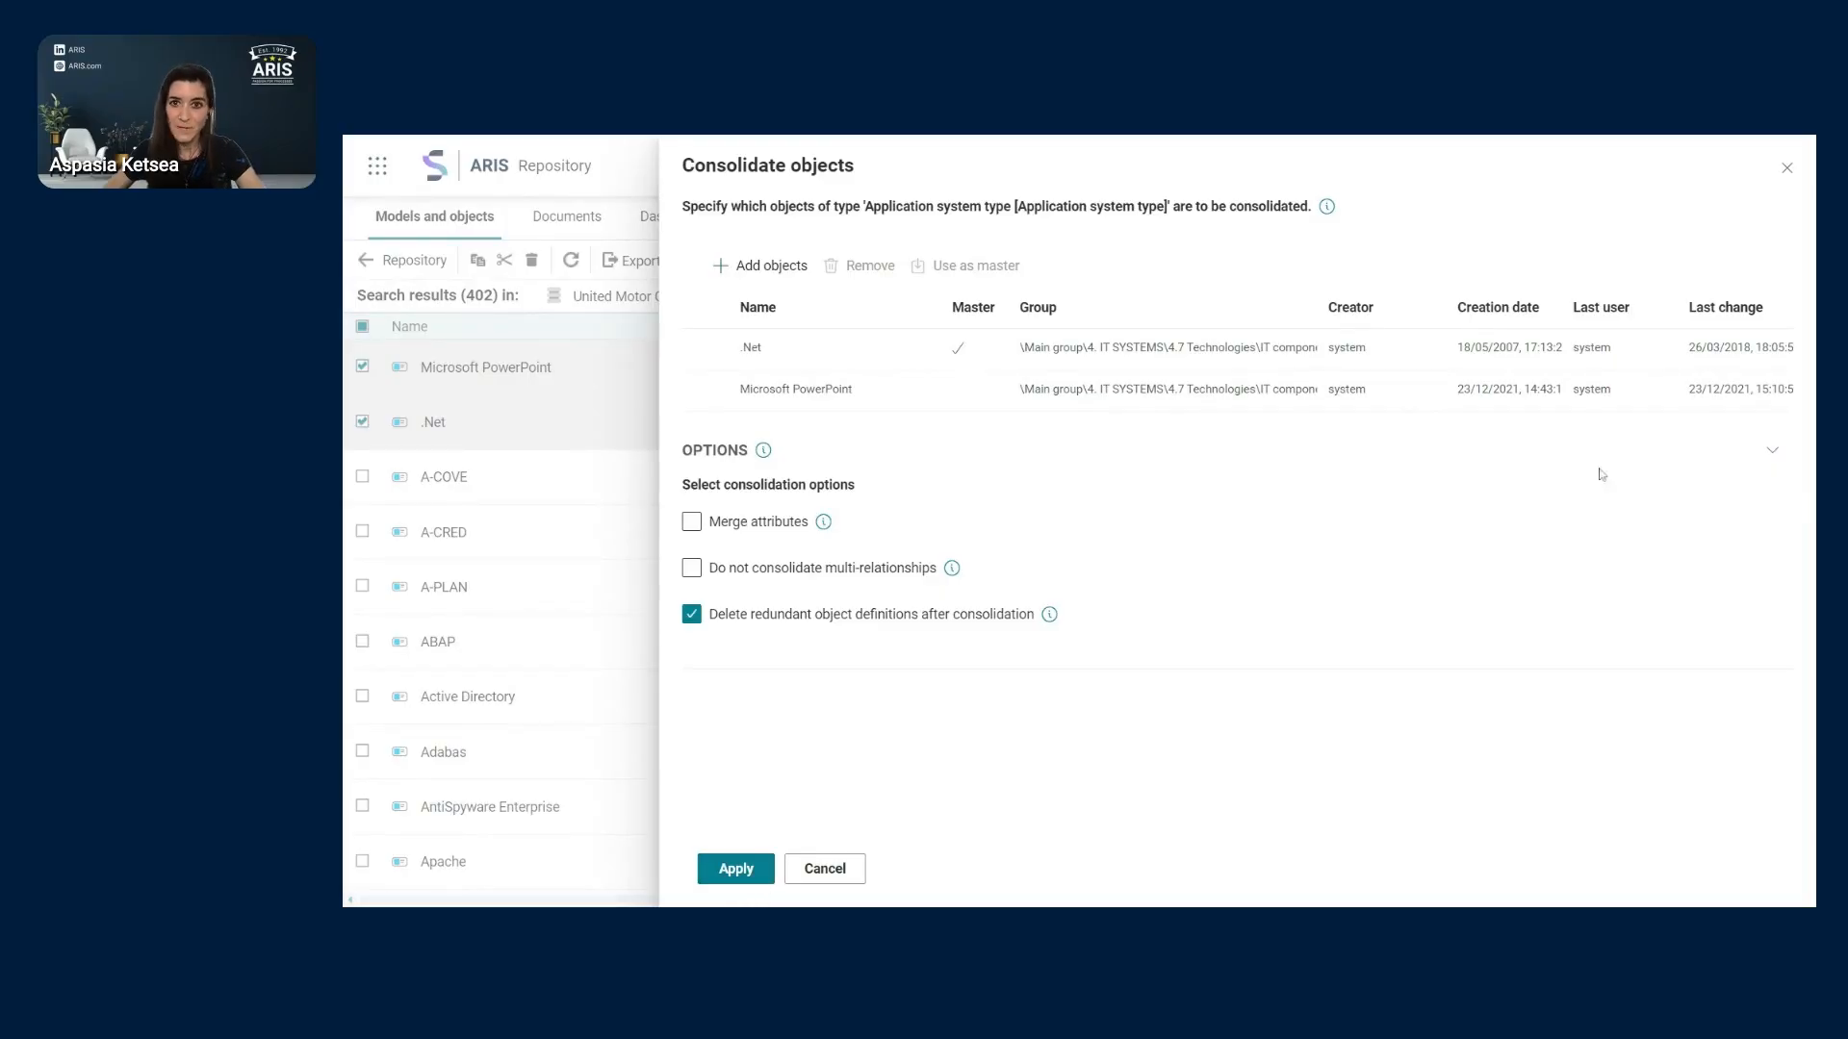
click(837, 871)
click(363, 327)
click(363, 328)
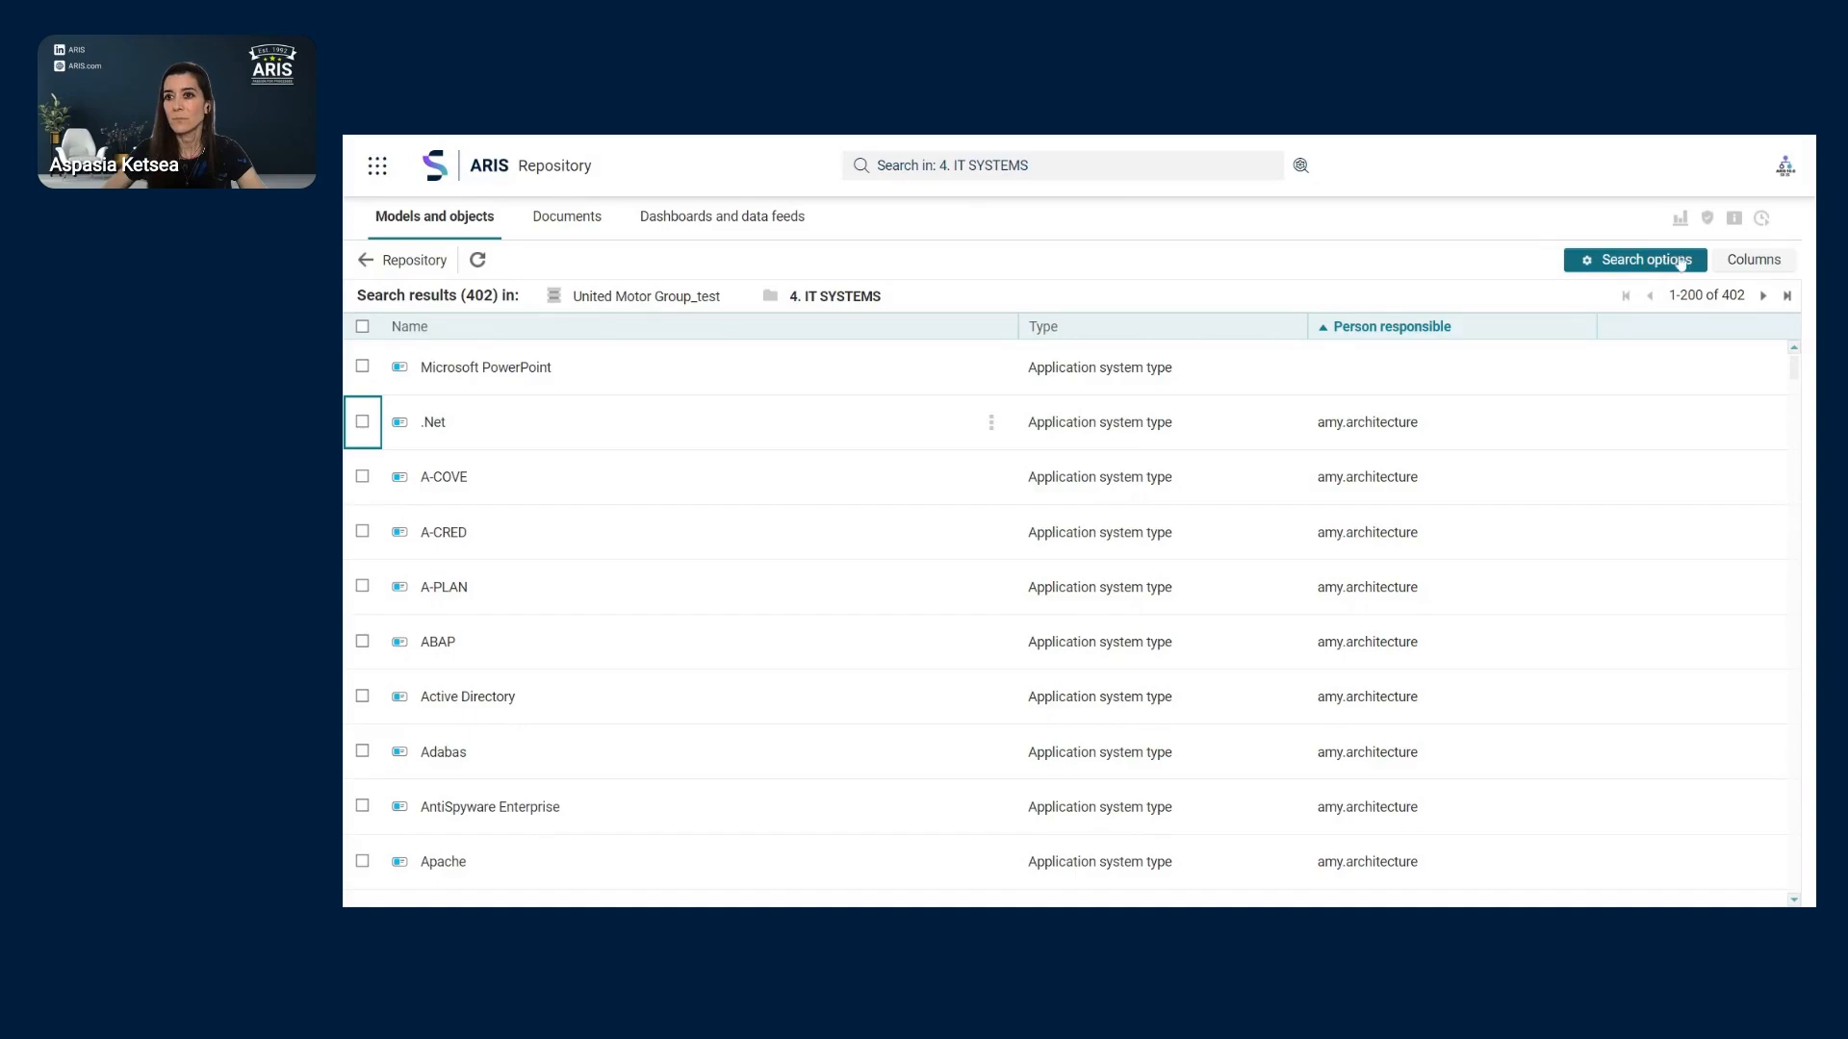
click(426, 264)
click(796, 296)
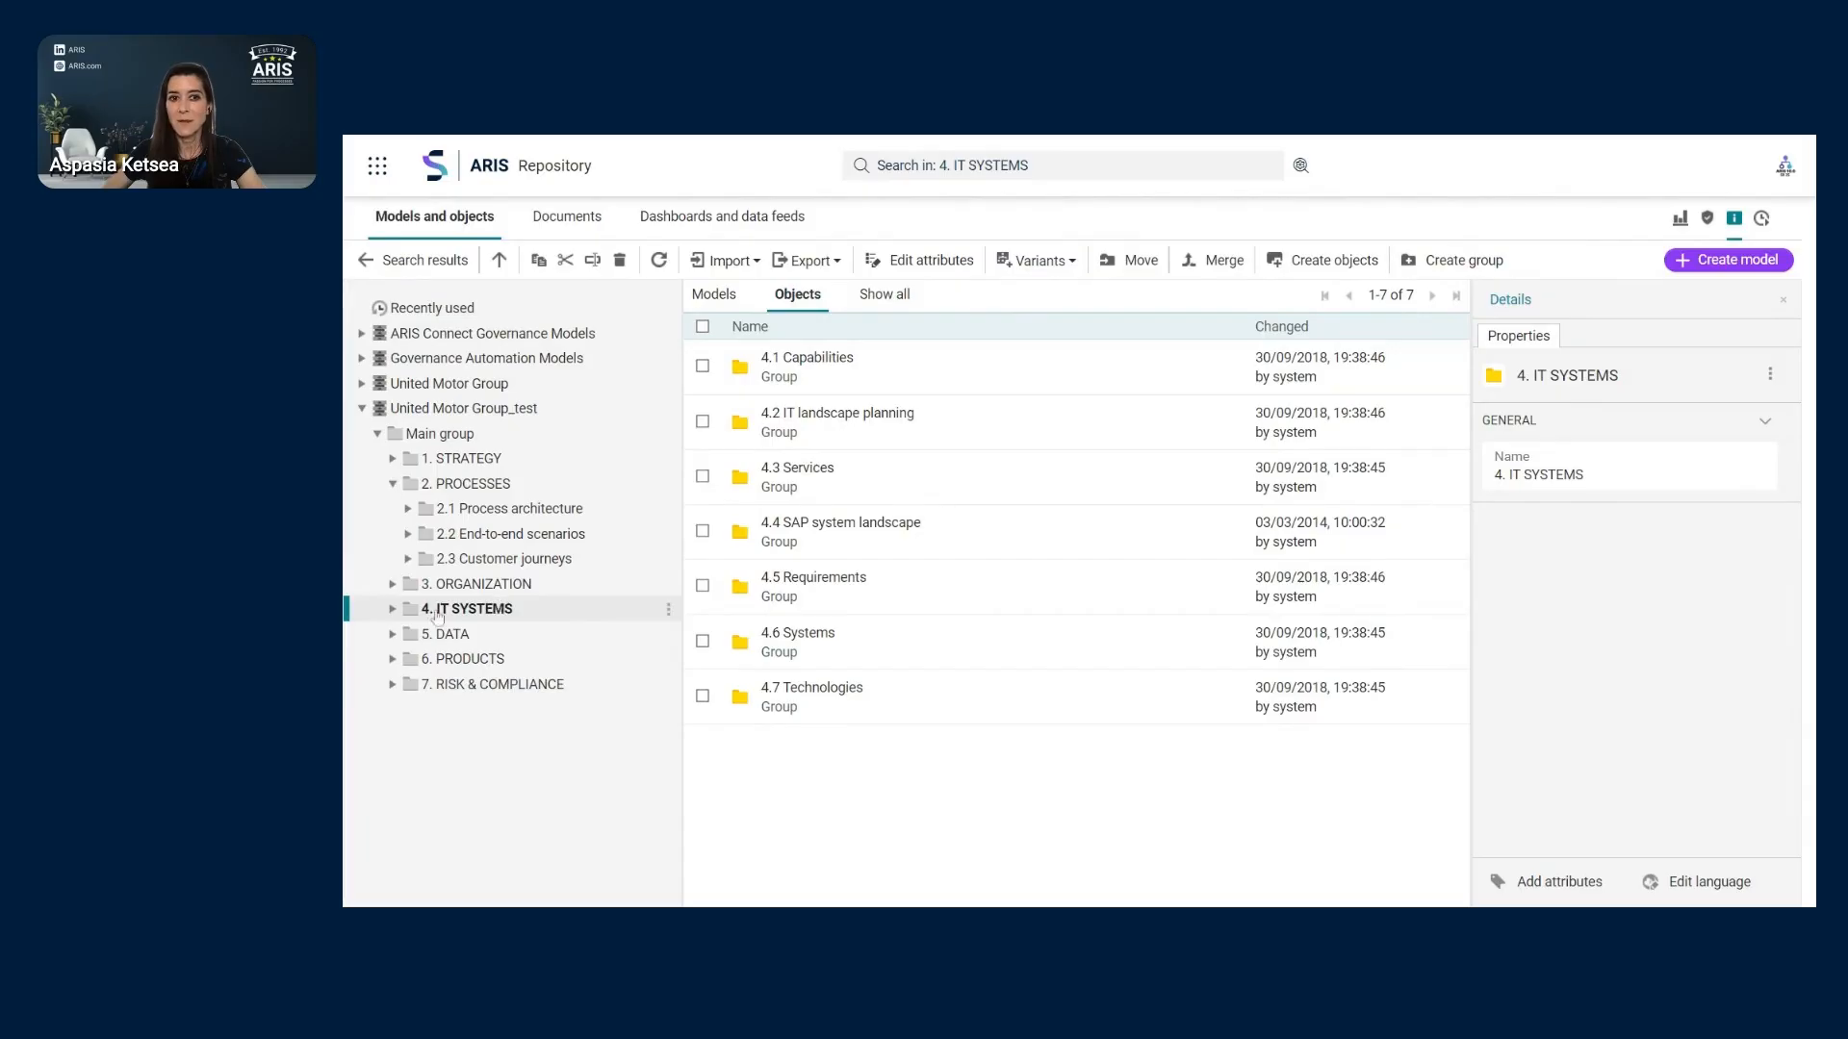
click(393, 610)
click(481, 634)
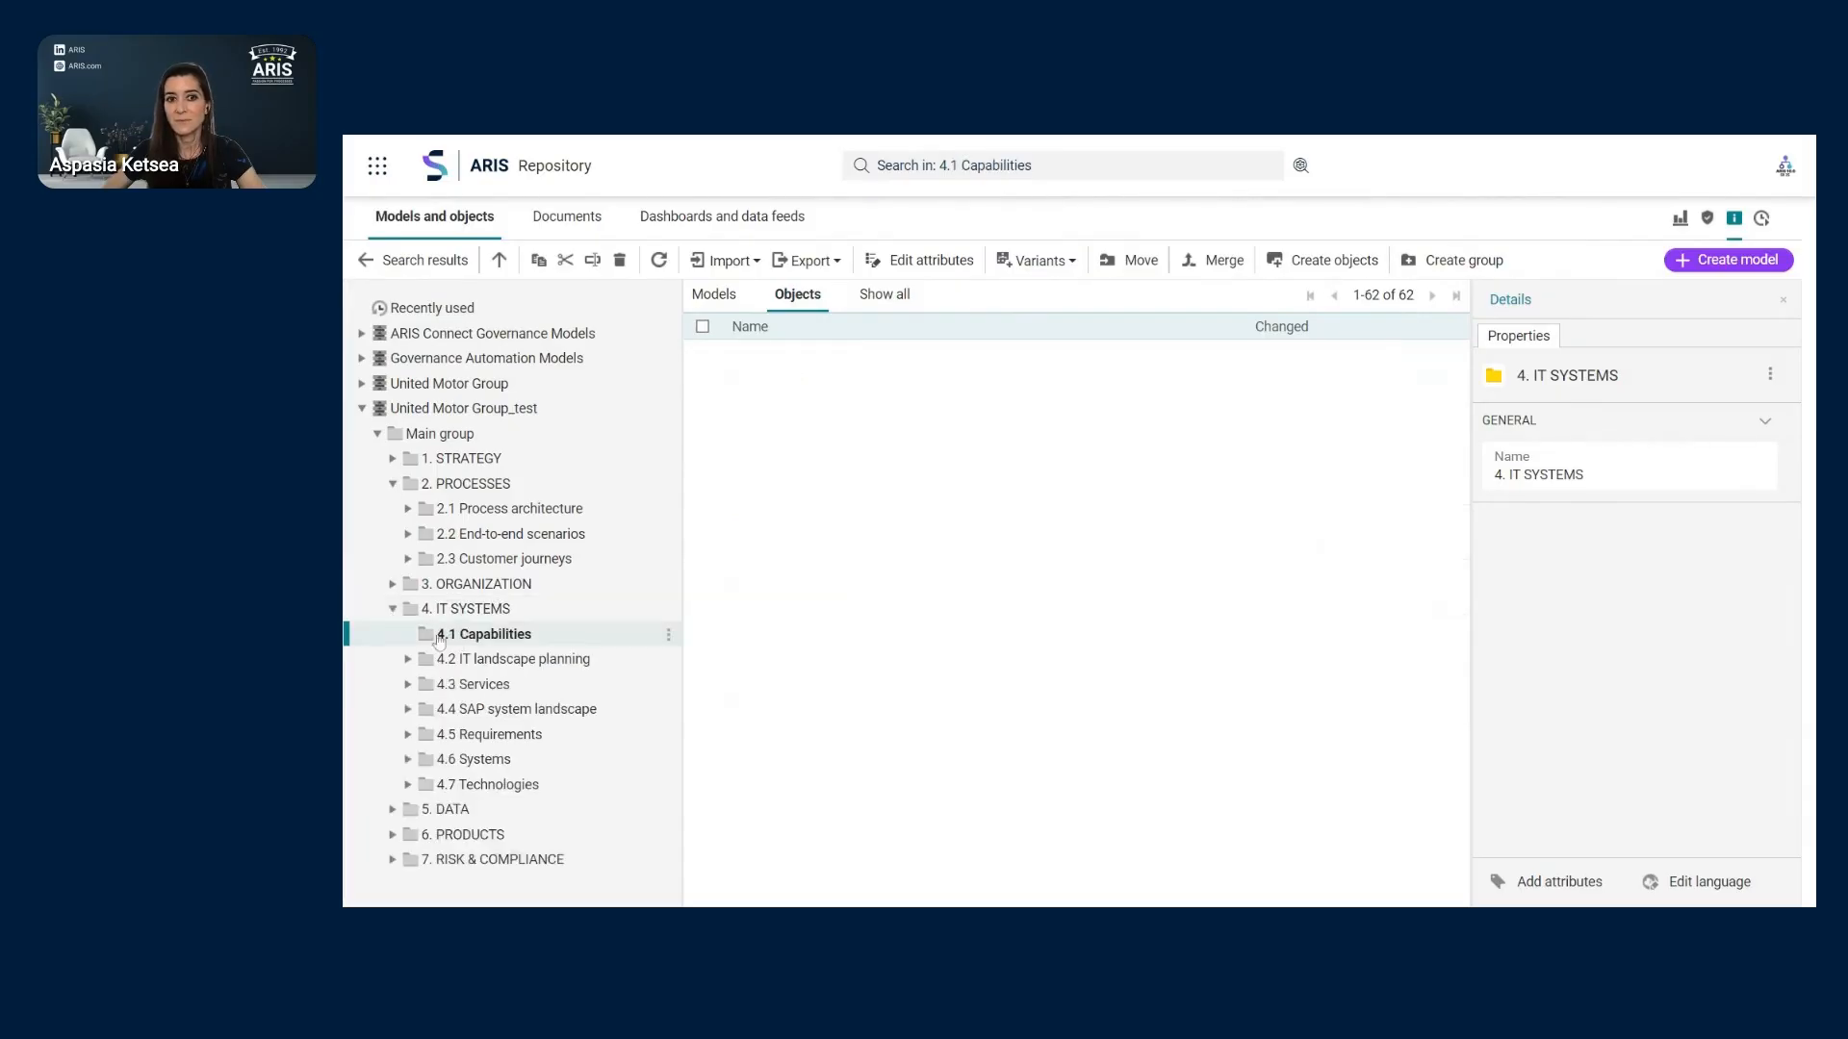
click(702, 366)
click(702, 421)
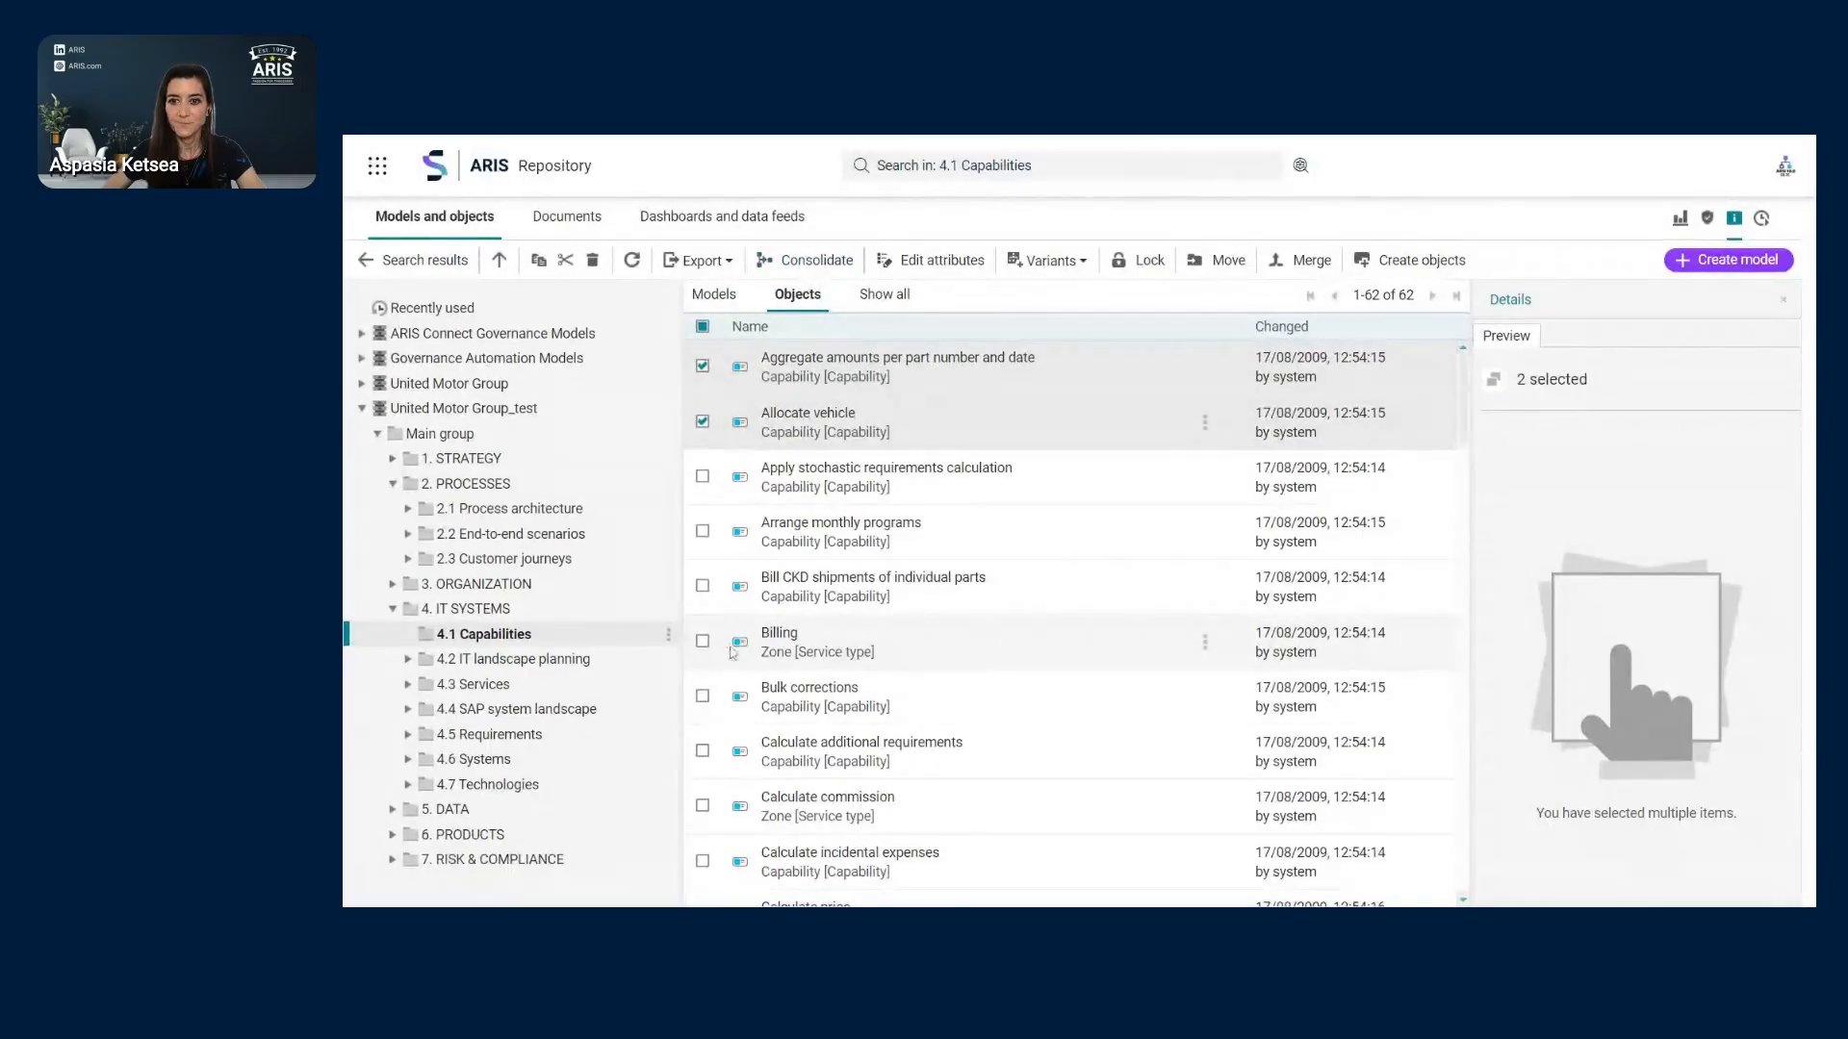
click(401, 612)
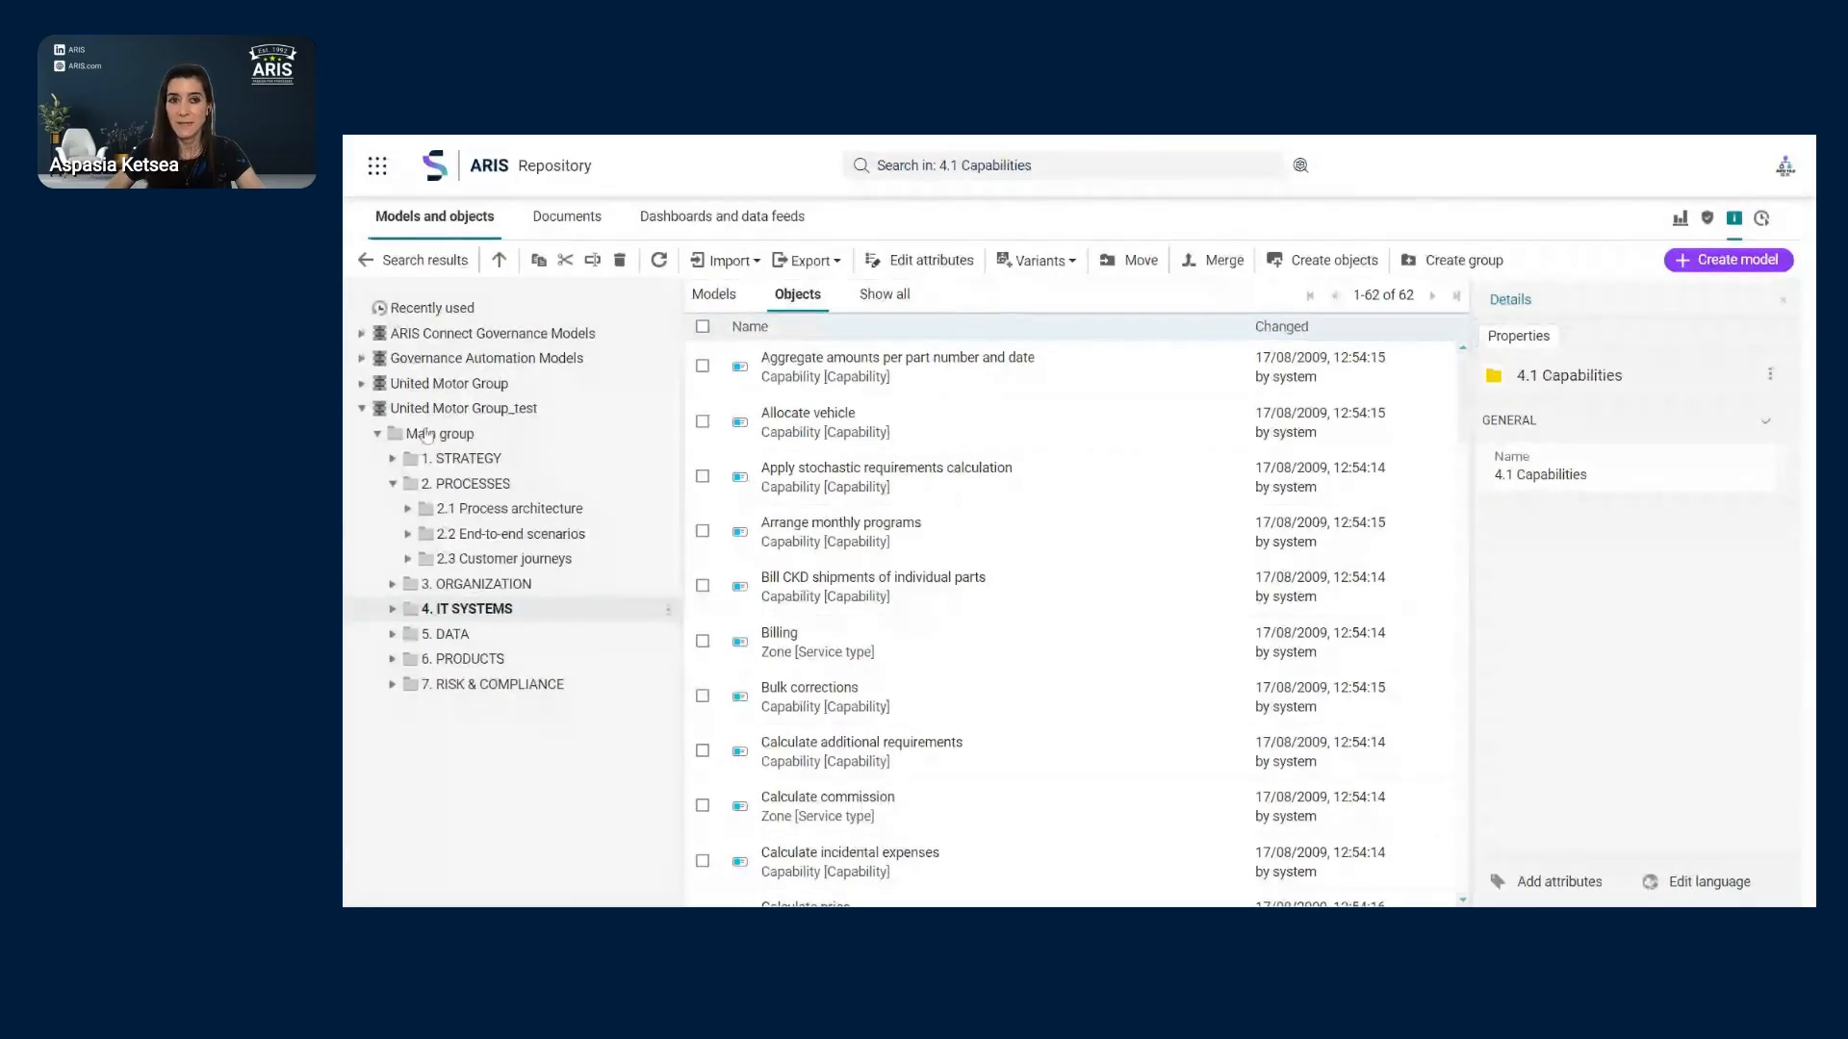
click(365, 265)
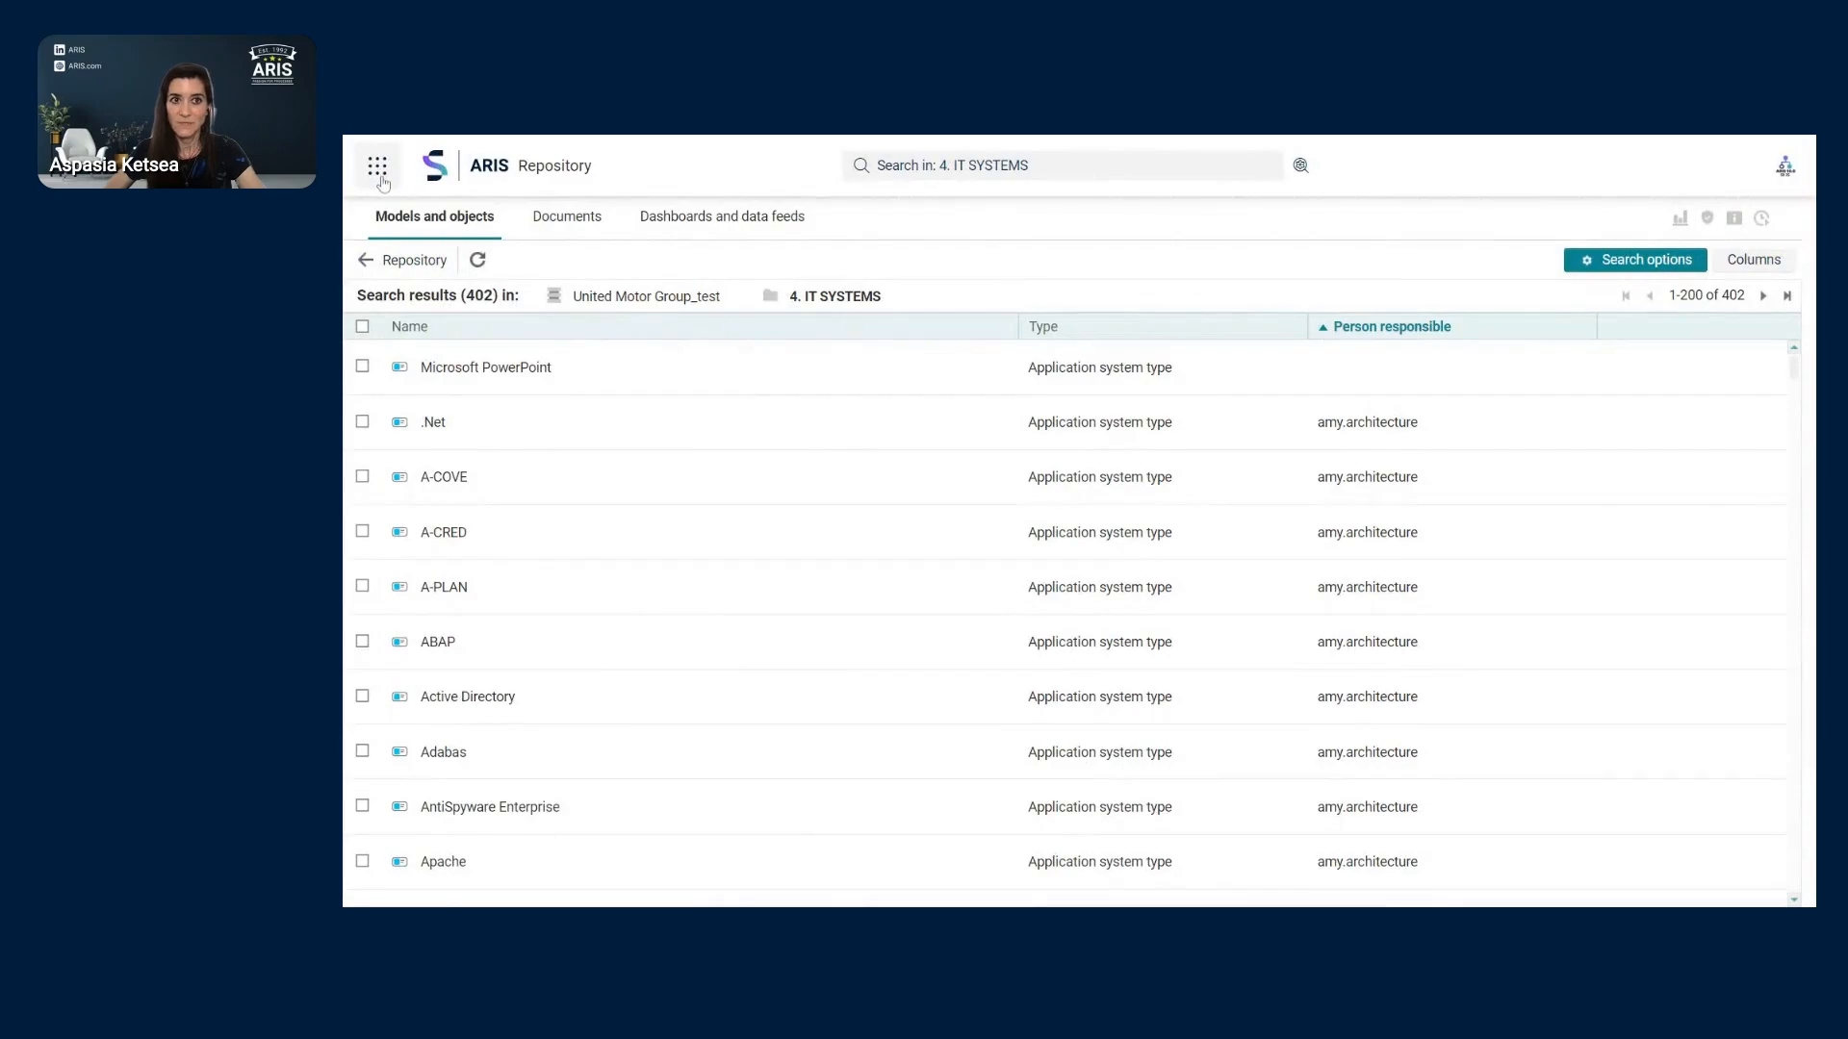
- Switch from the repository to the ARIS Administration area via the app launcher
click(378, 168)
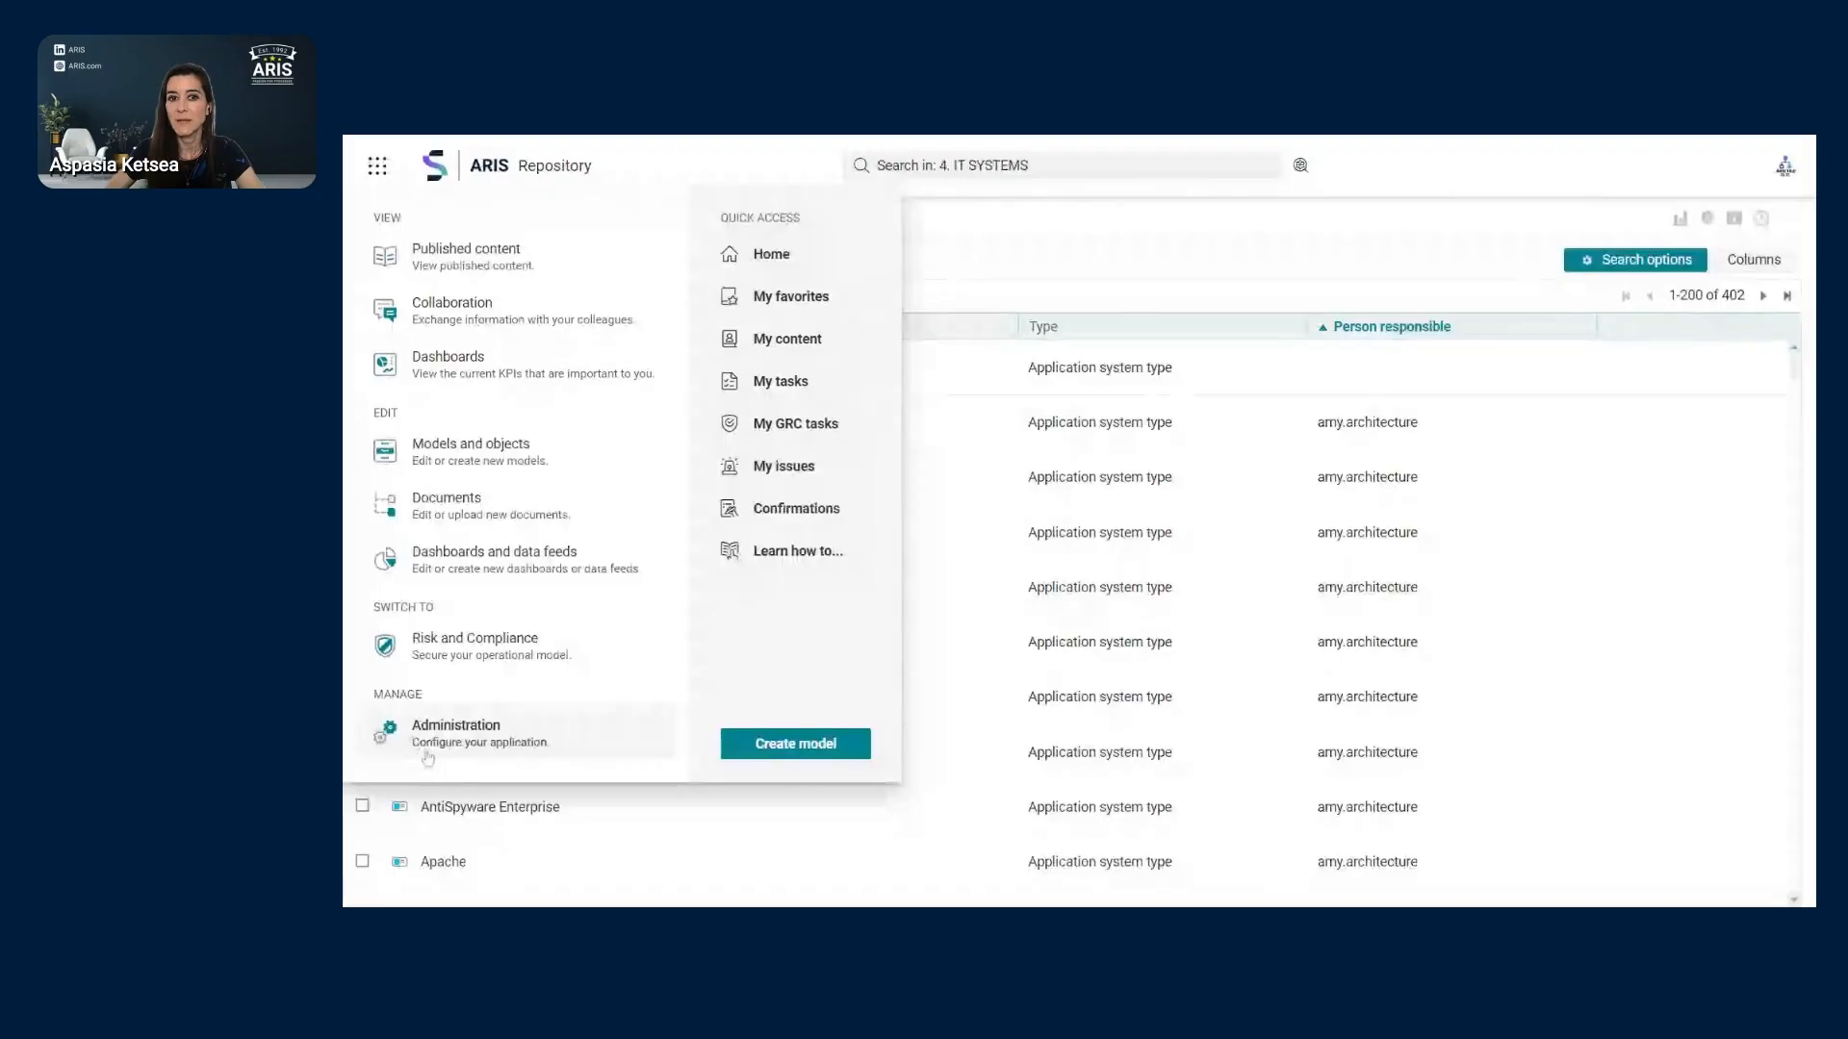
click(498, 742)
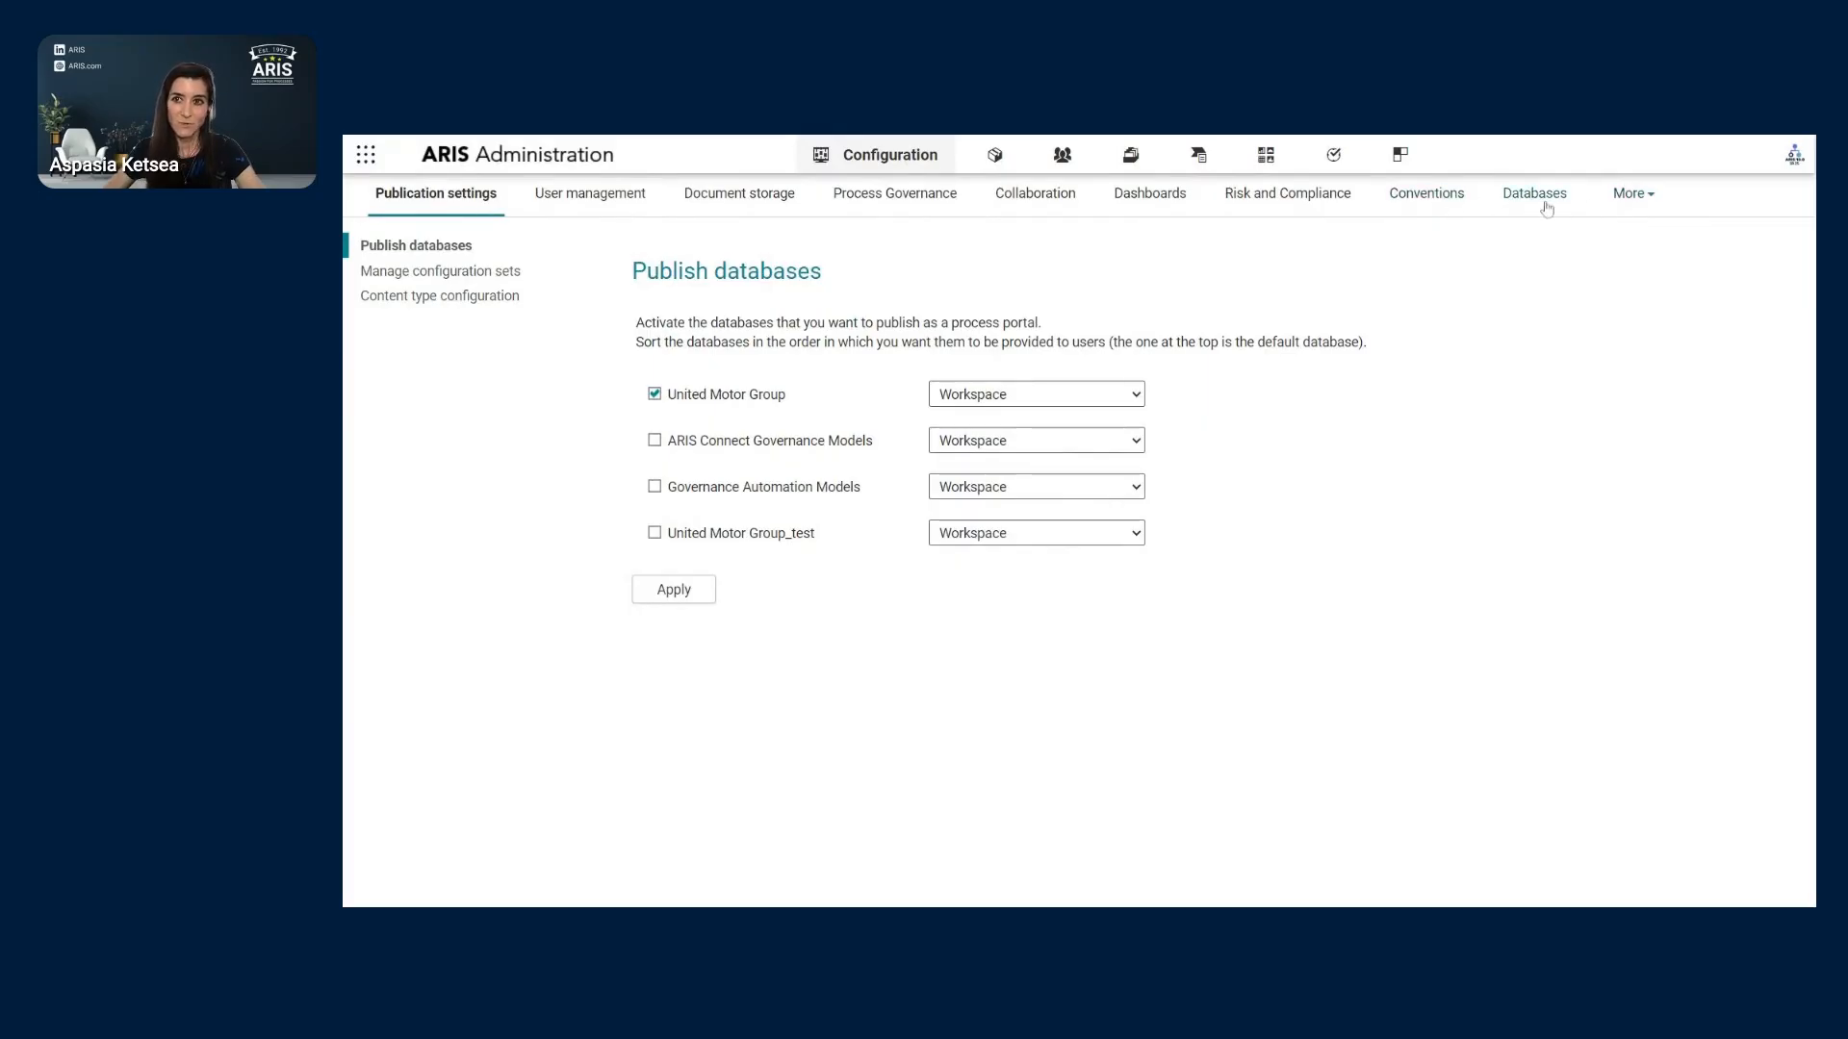
- Go to the method Conventions and display the Object types list
click(1640, 197)
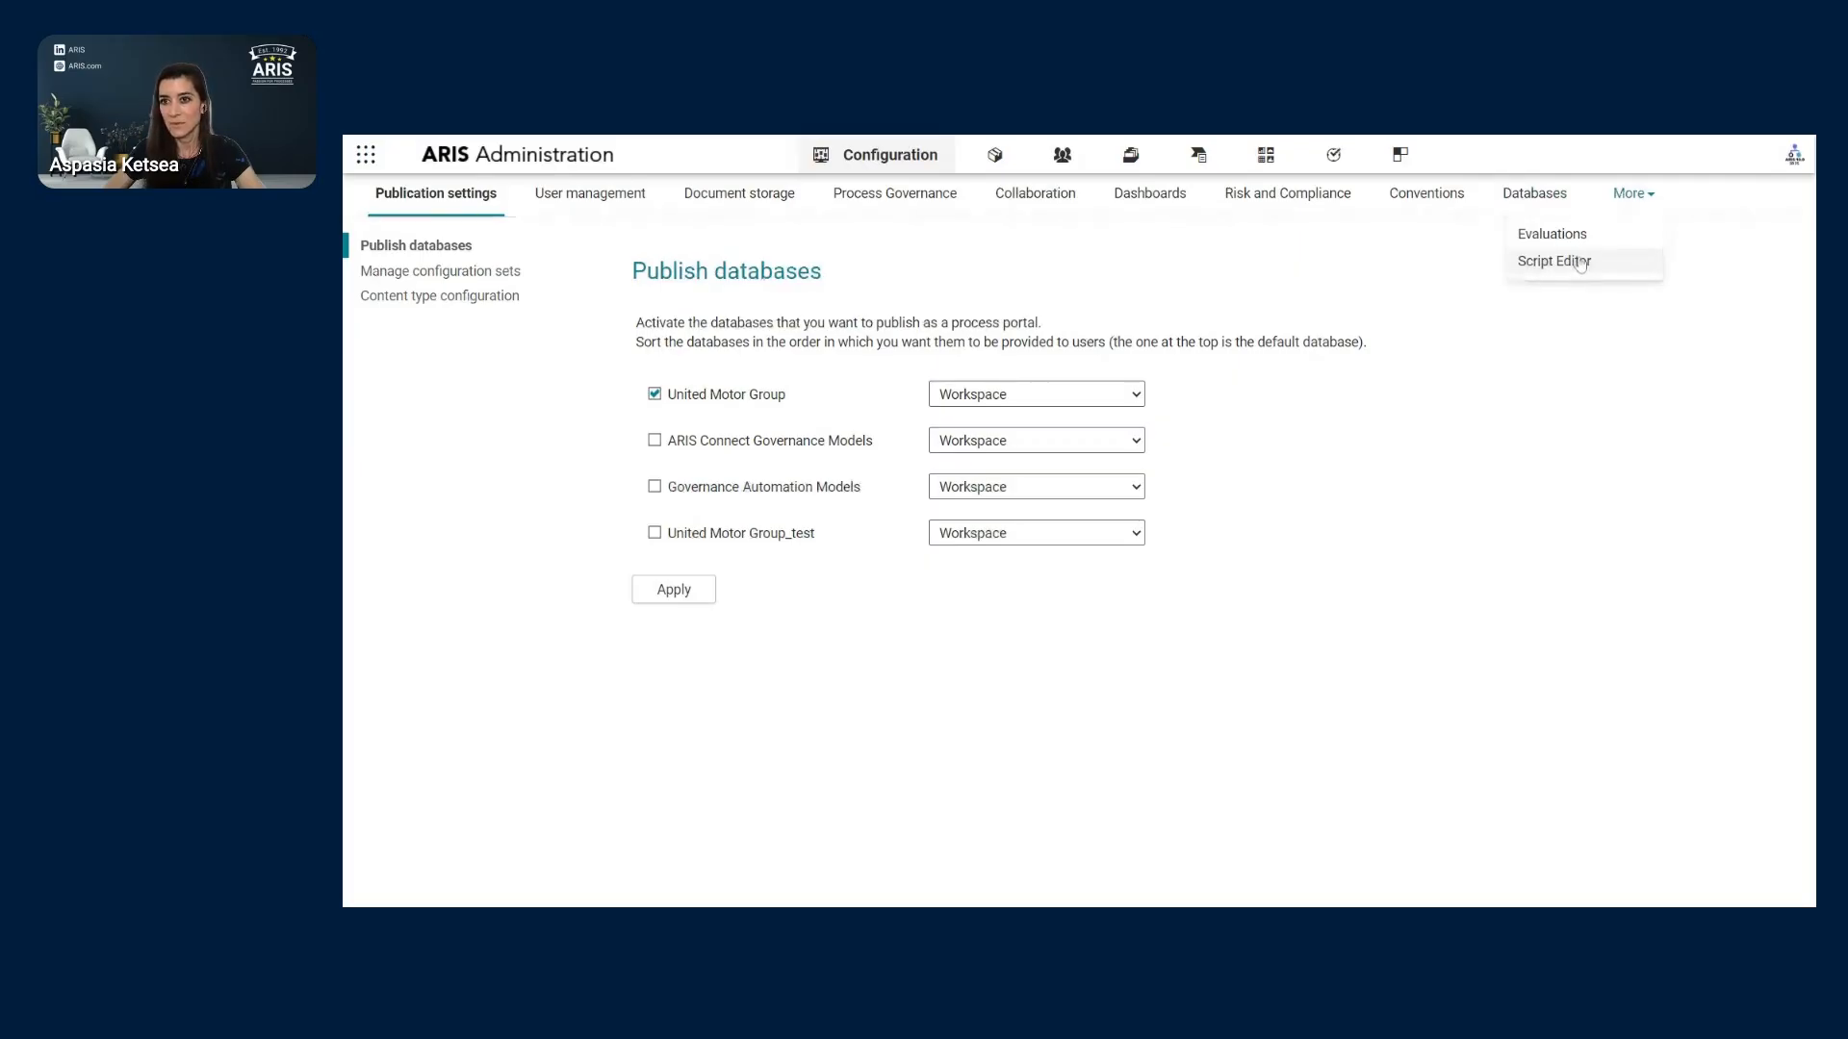
click(1448, 208)
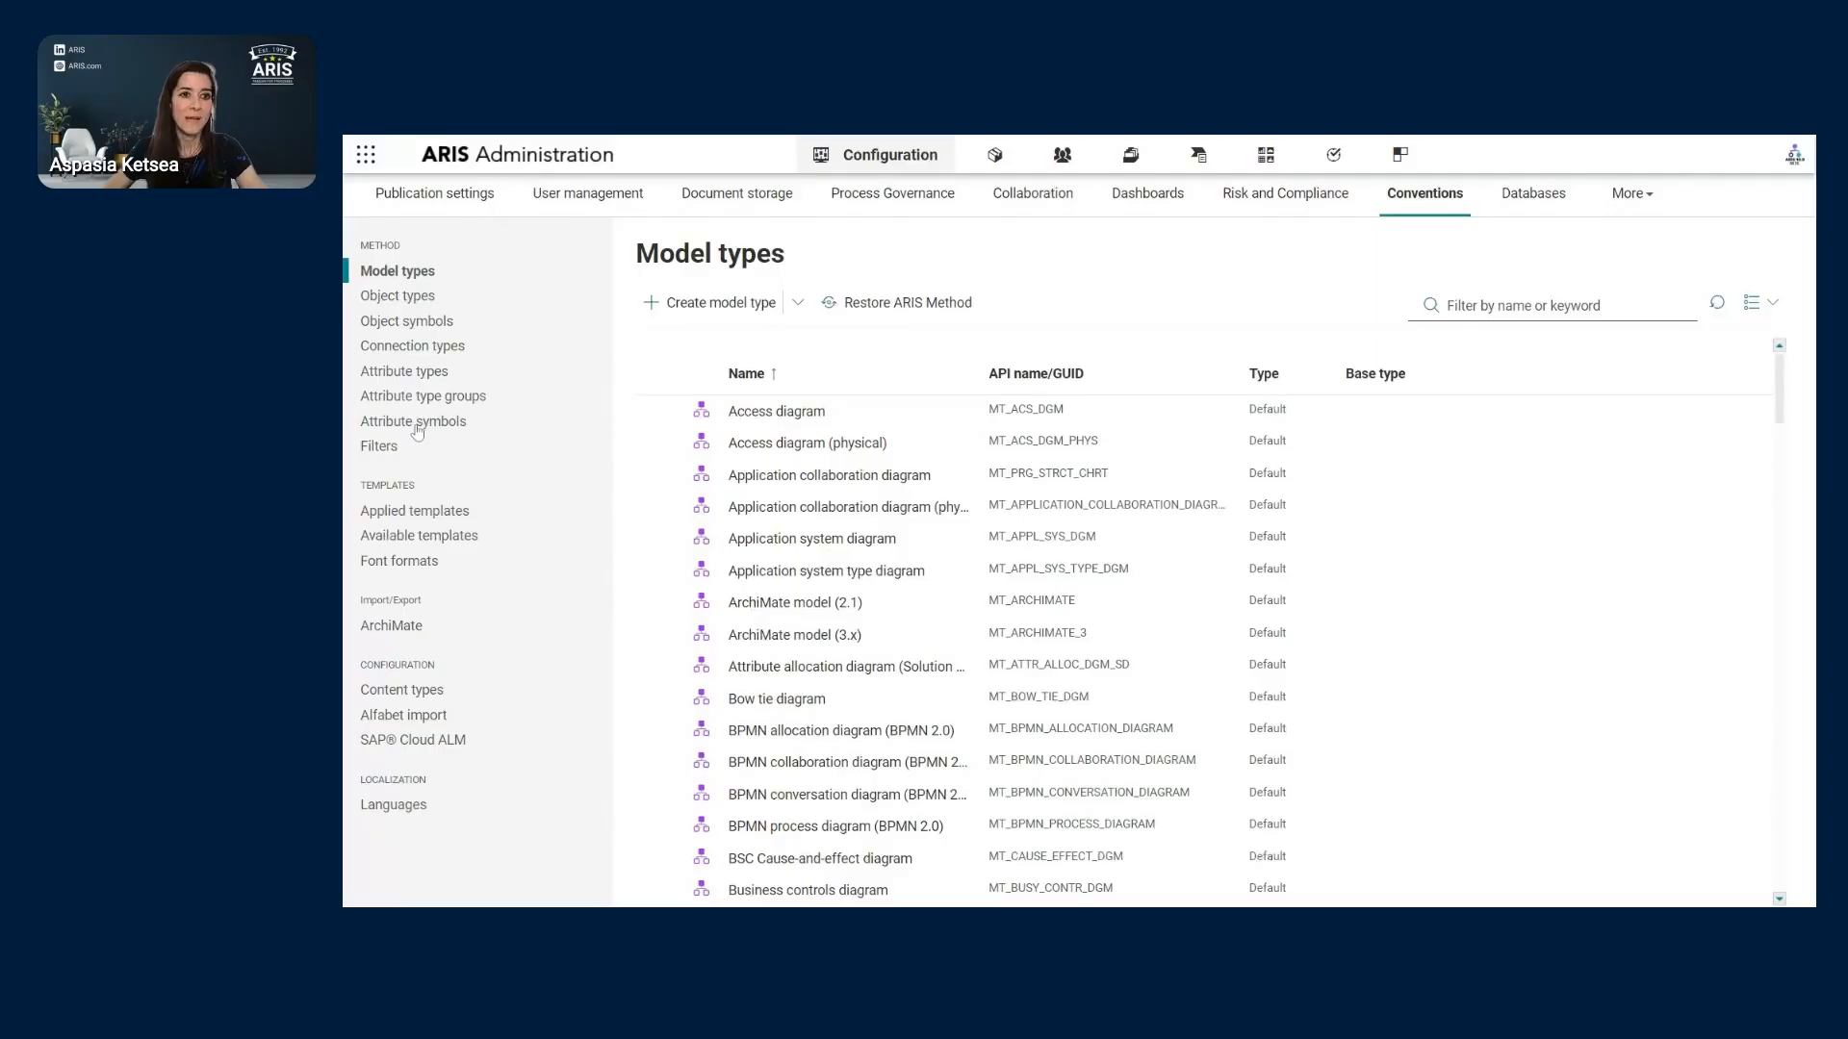
click(419, 306)
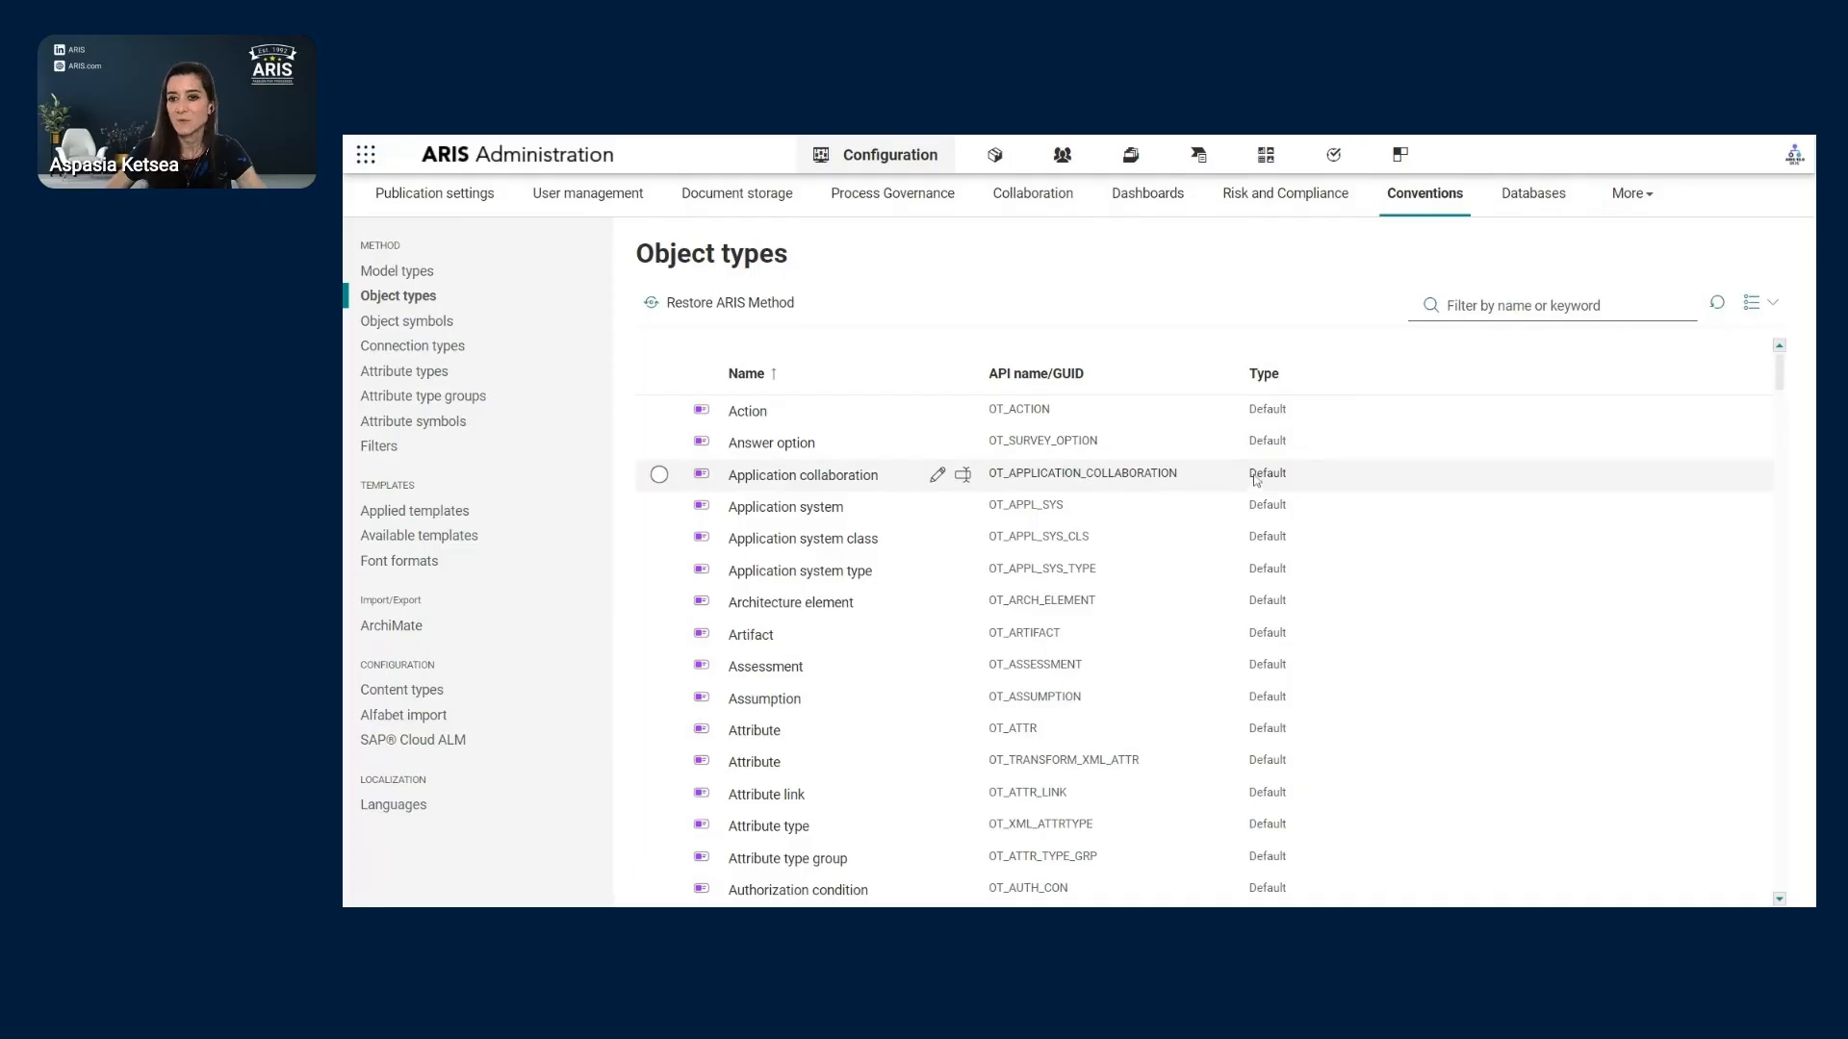
- Add a Type number column to the Object types list
click(1759, 302)
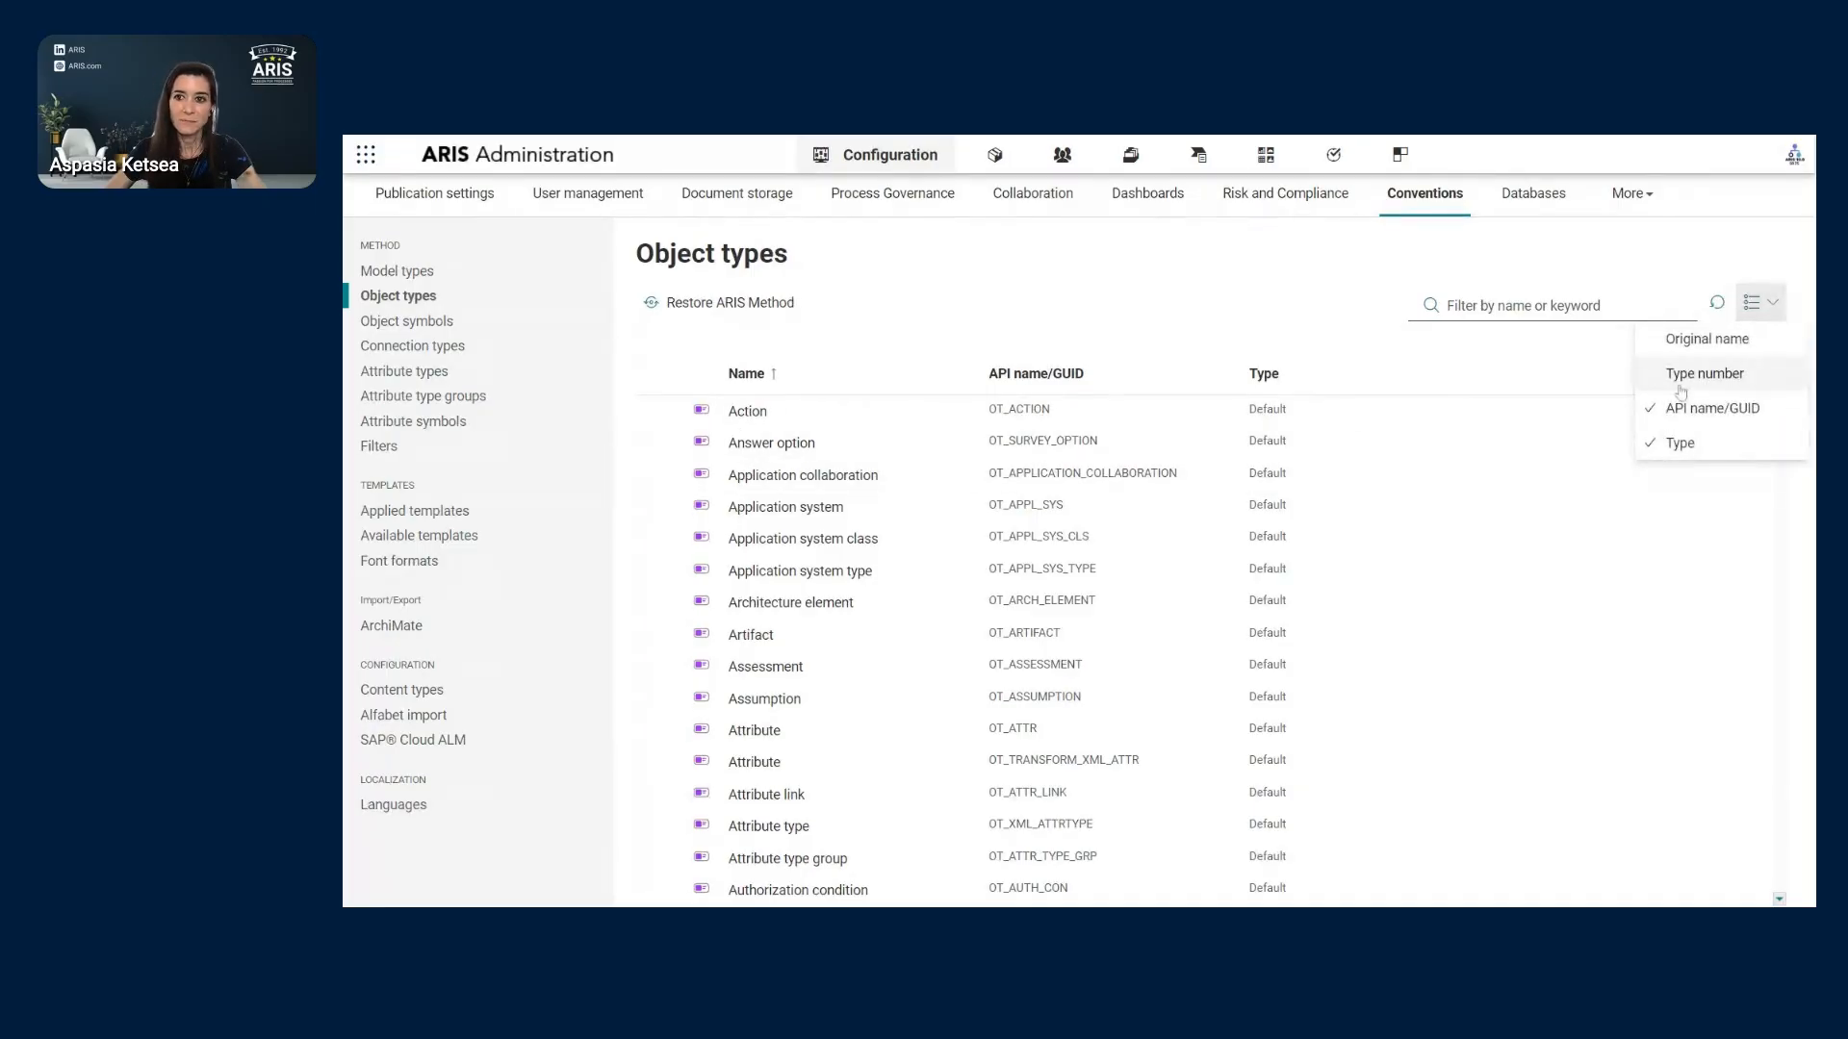
click(1711, 377)
click(1761, 314)
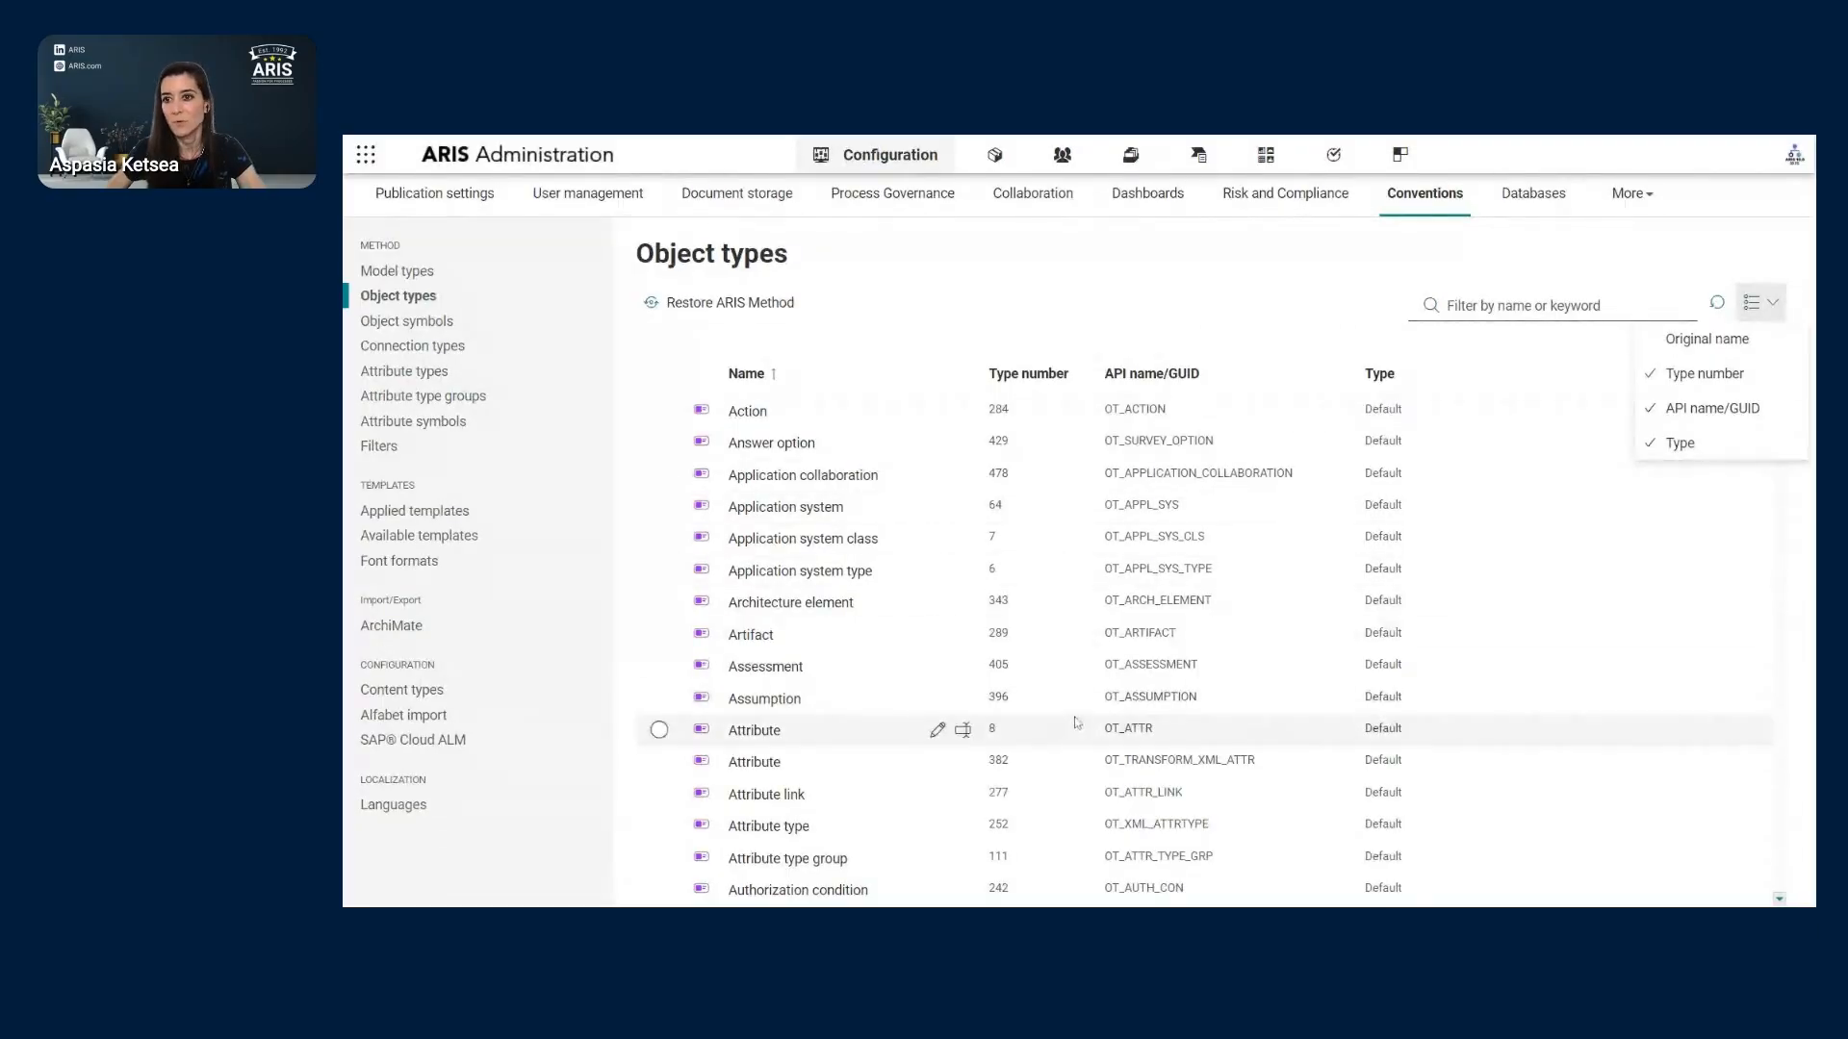
click(1100, 275)
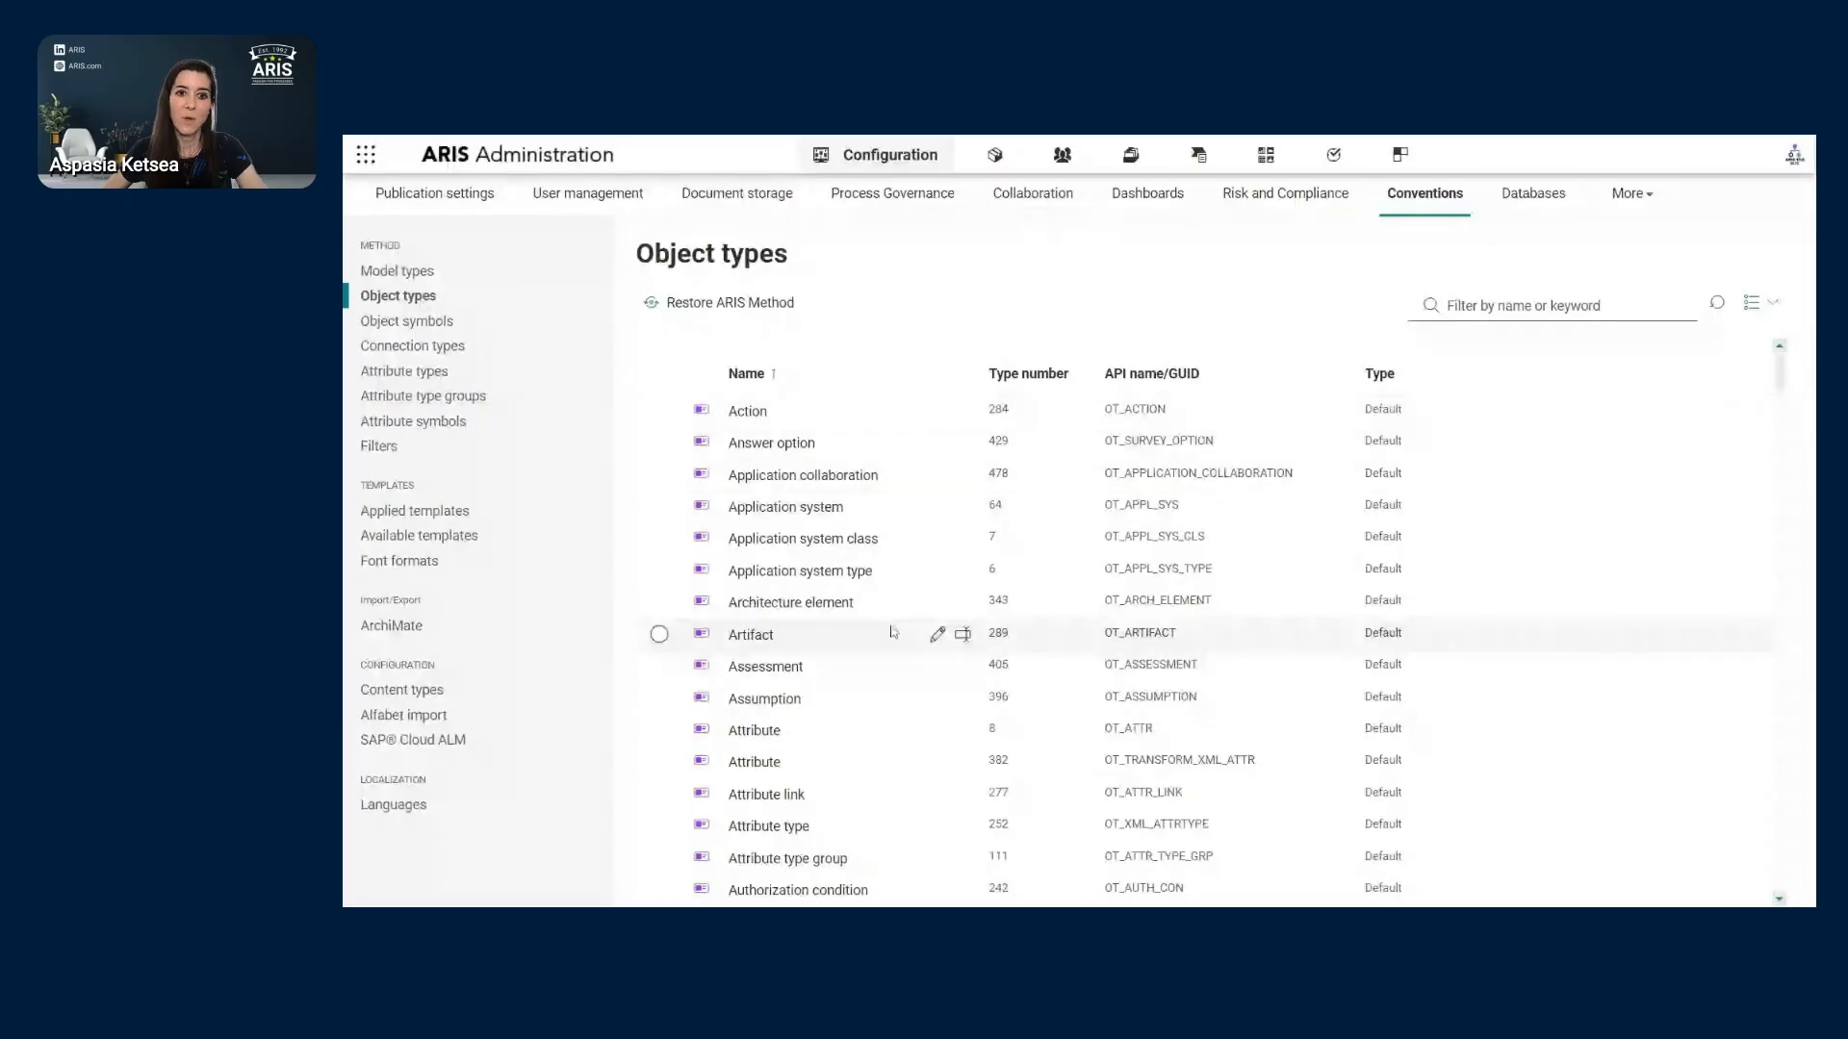
- Review the Action object type's details (type number 284, OT_ACTION) and close them
scroll(825, 674, down, 3)
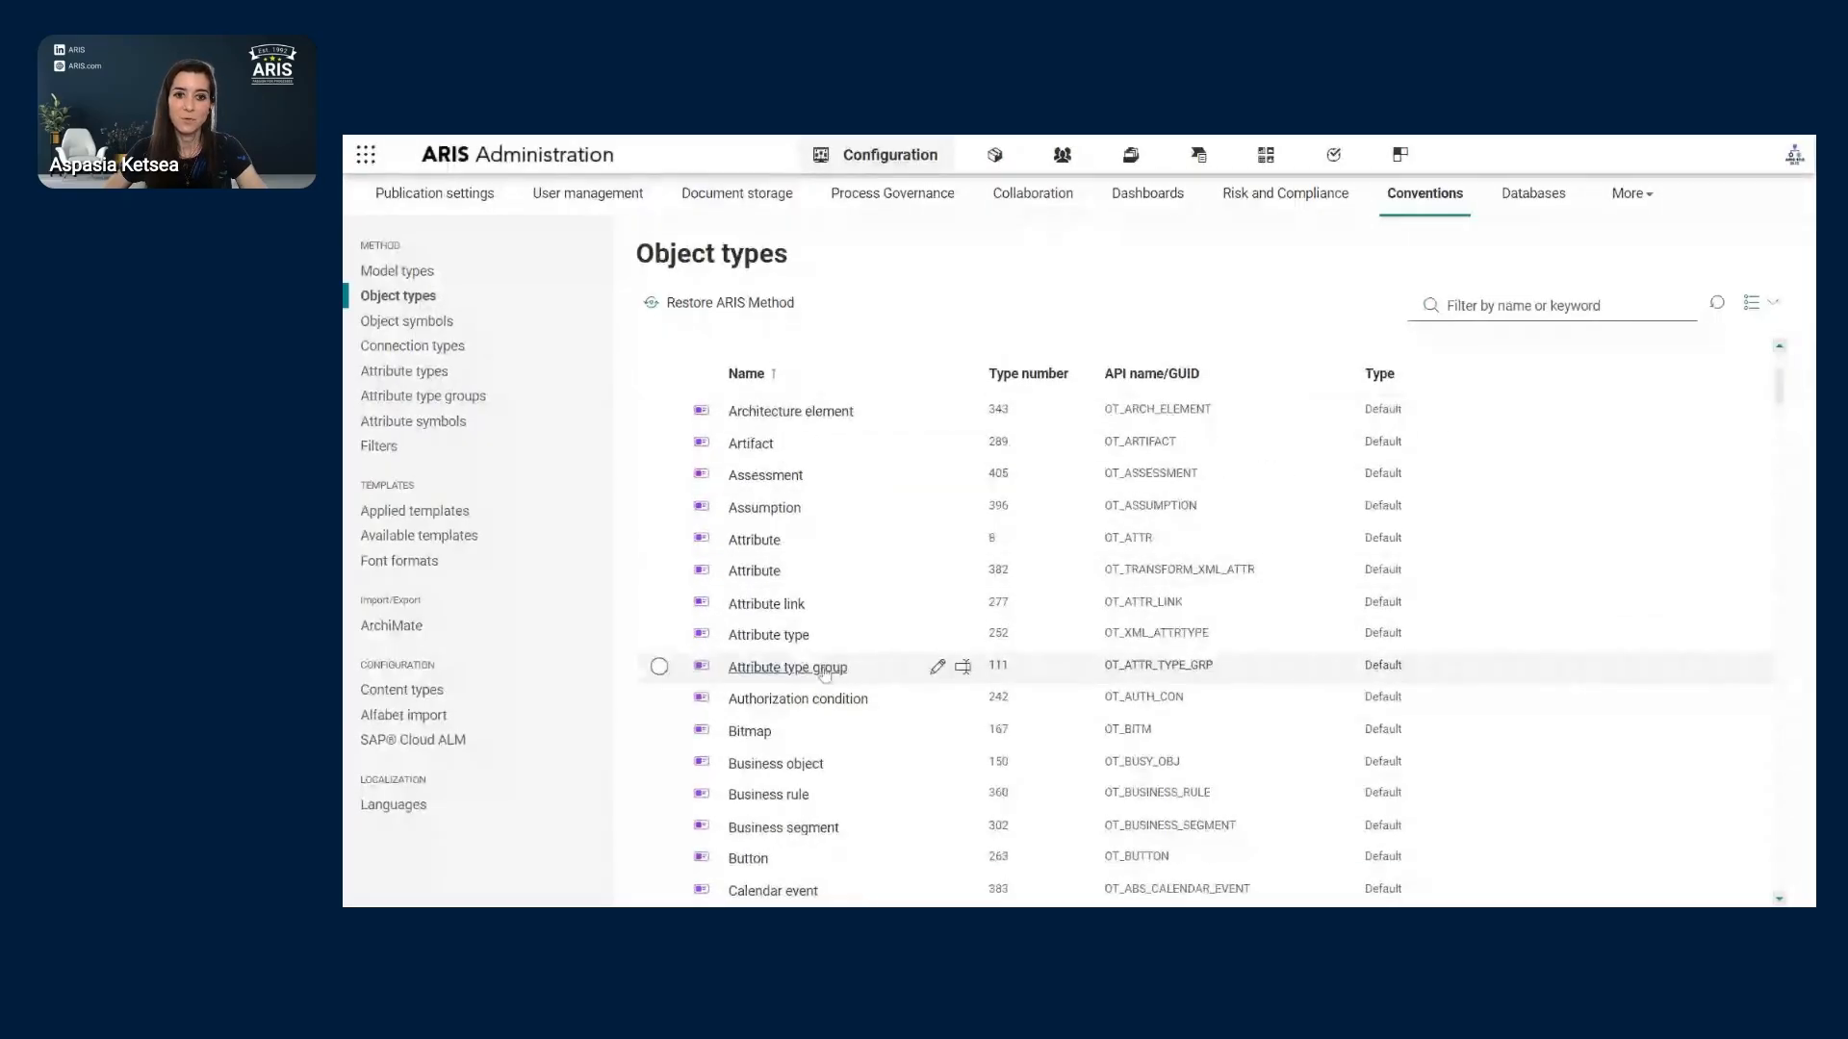
scroll(824, 673, up, 3)
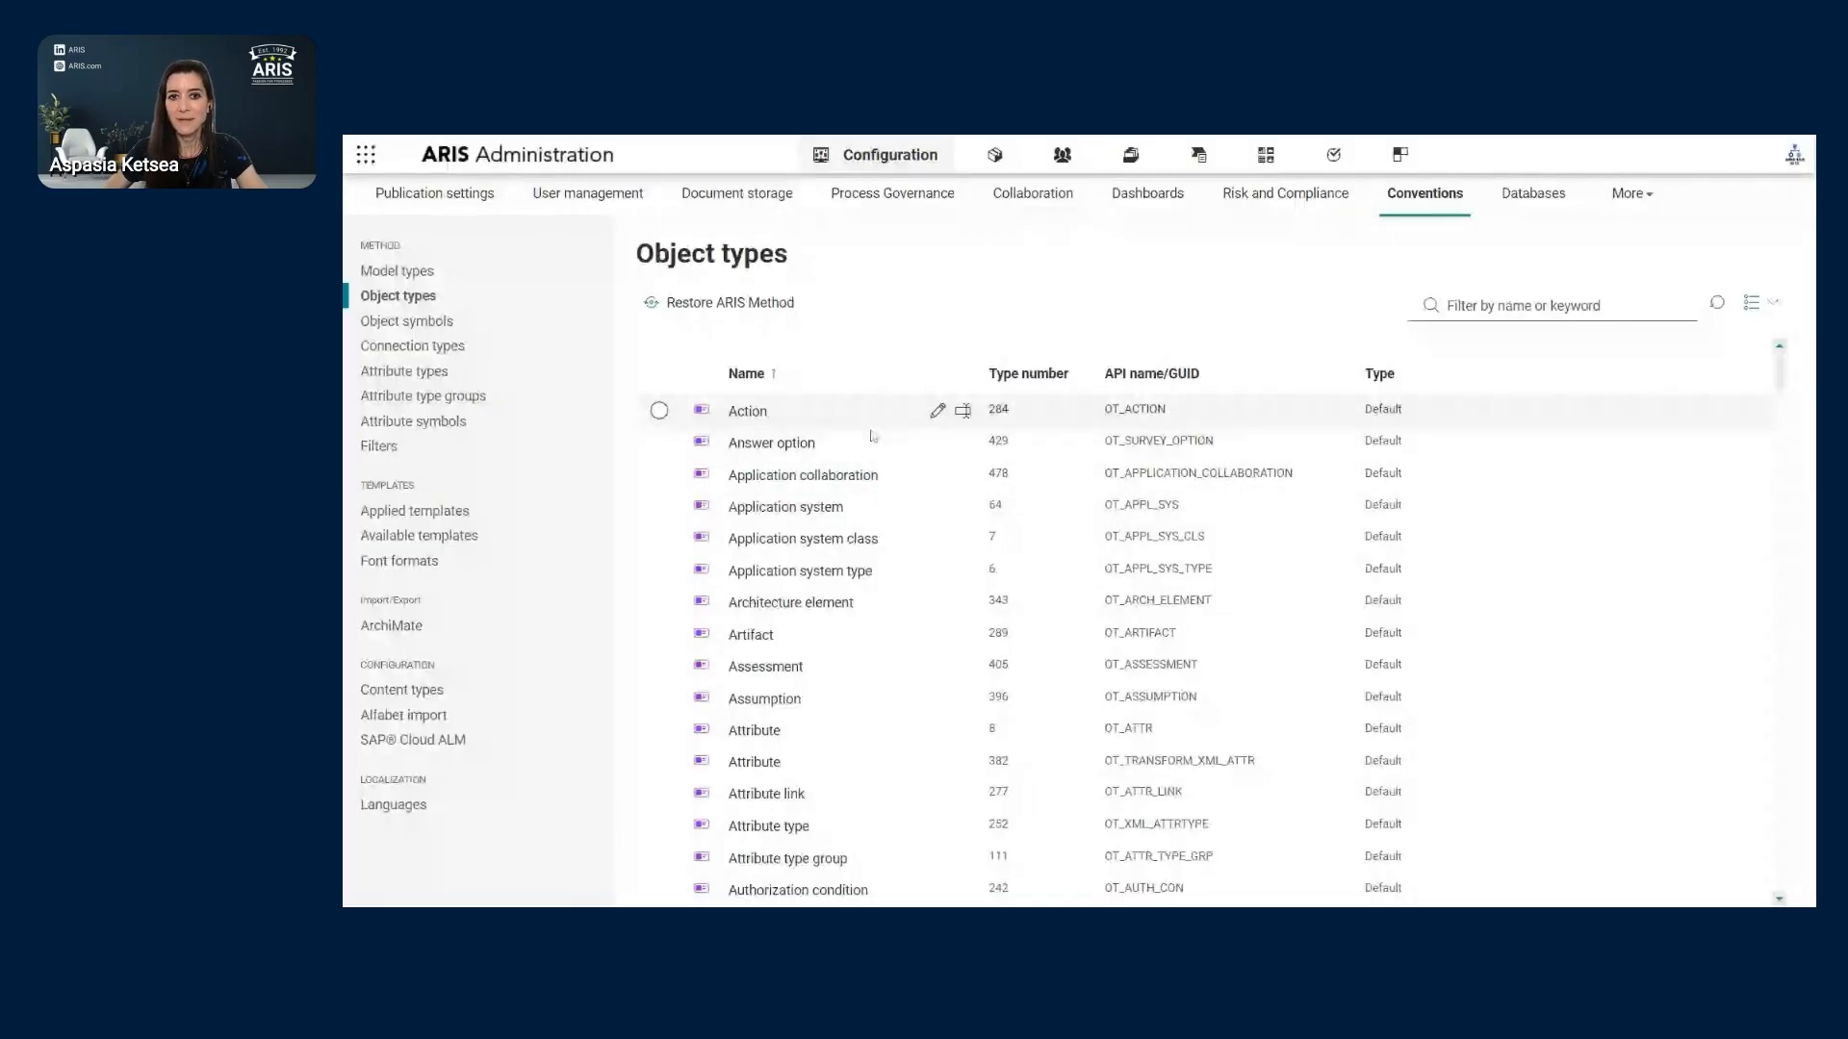
click(938, 413)
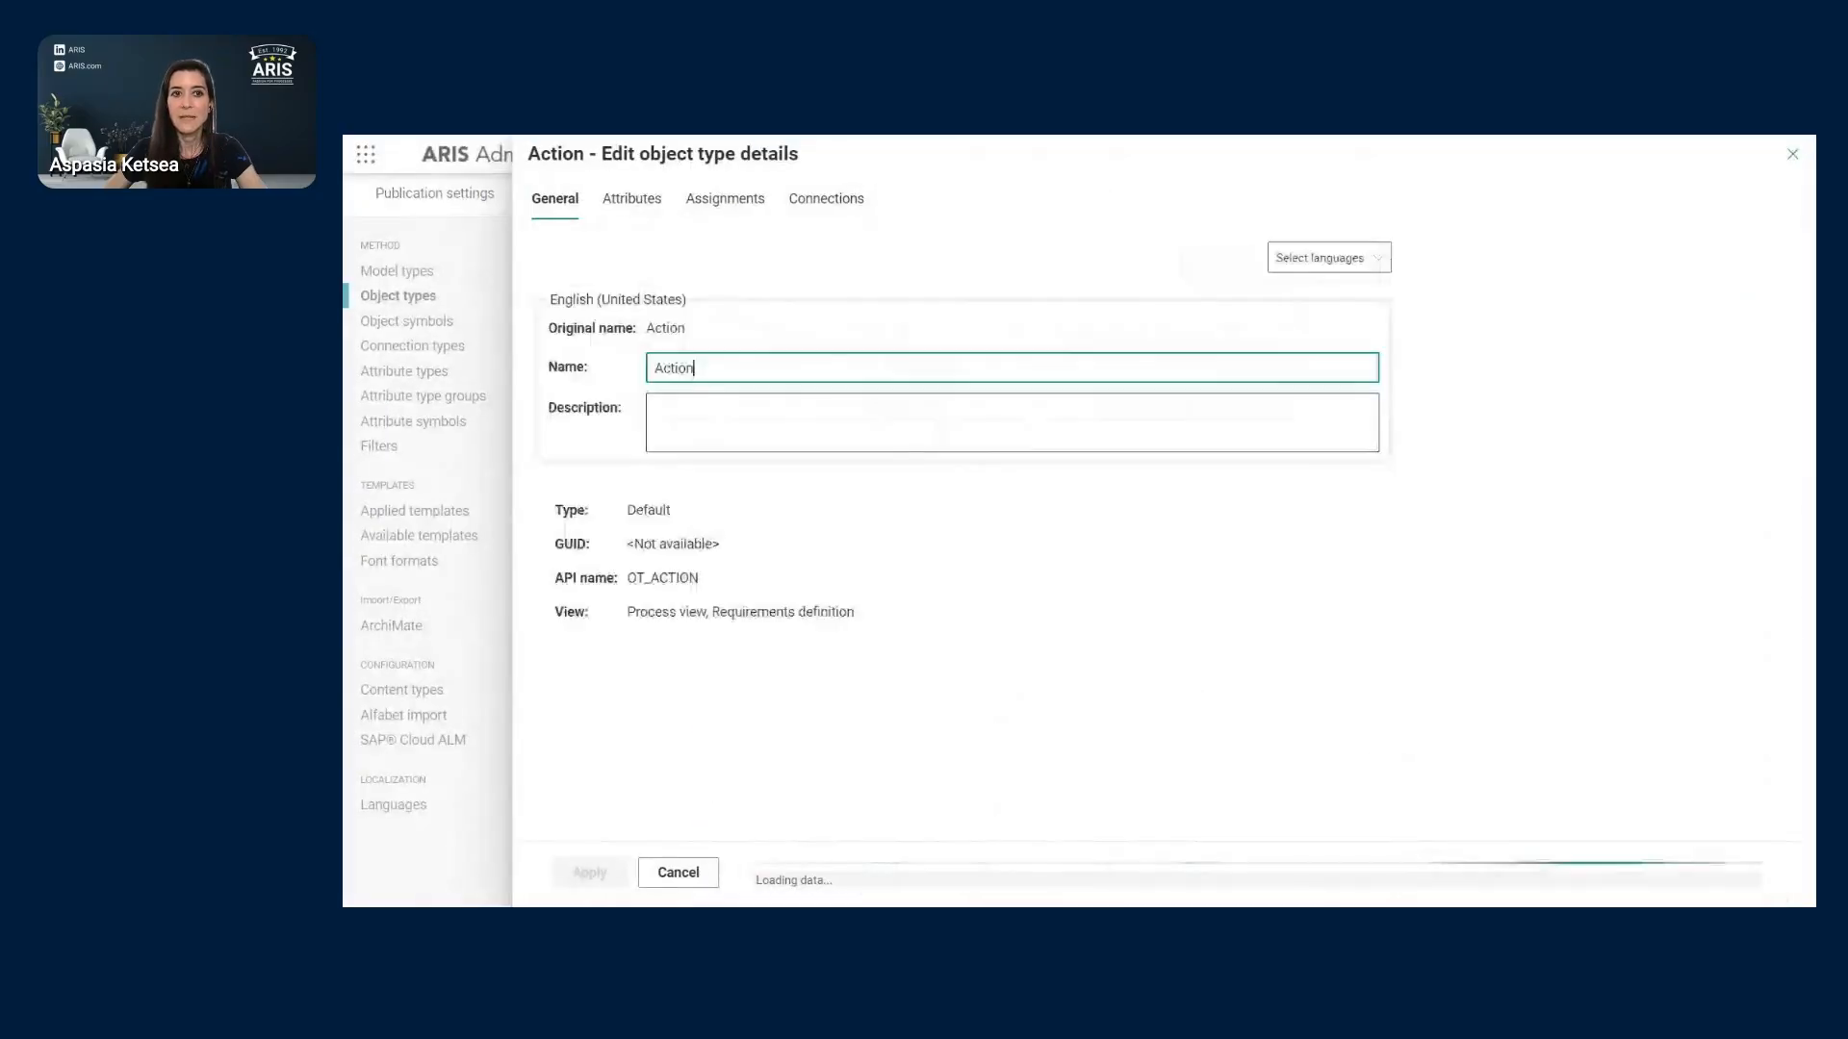
click(1793, 156)
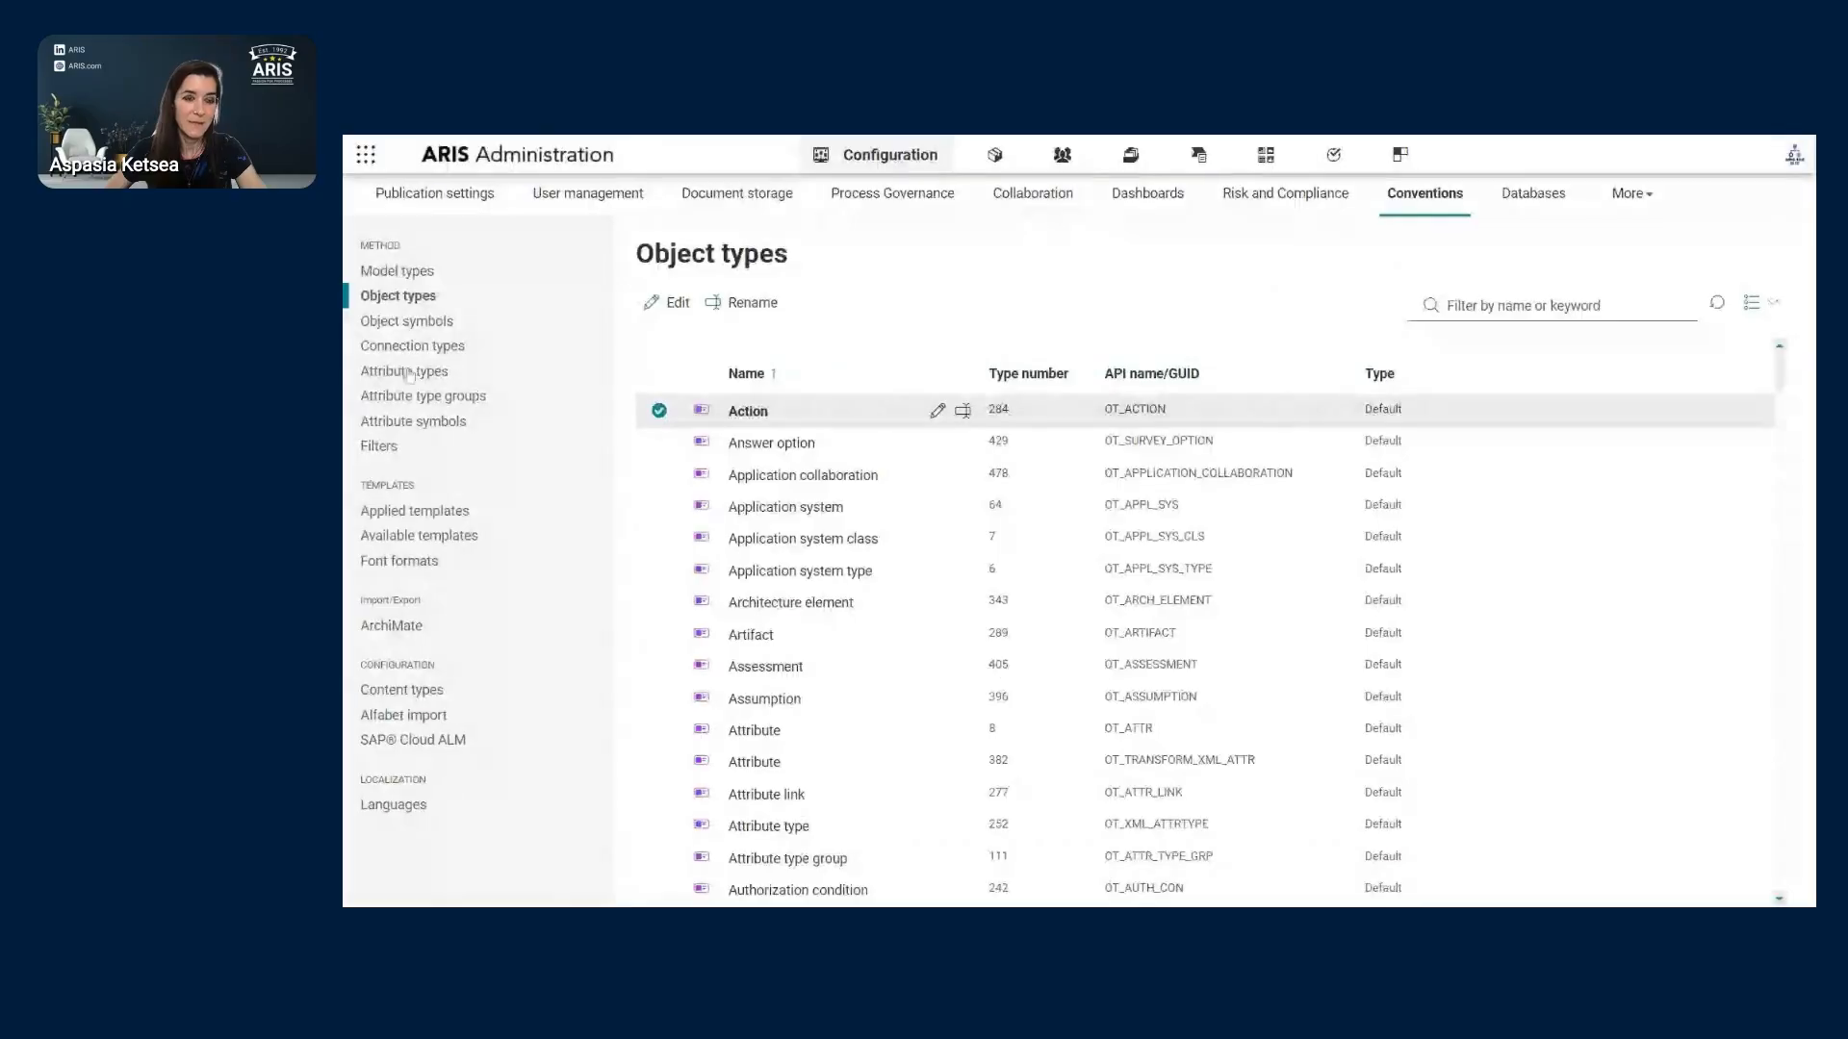
- In the Model types list, scroll down and tick the EPC model type (MT_EEPC)
click(419, 273)
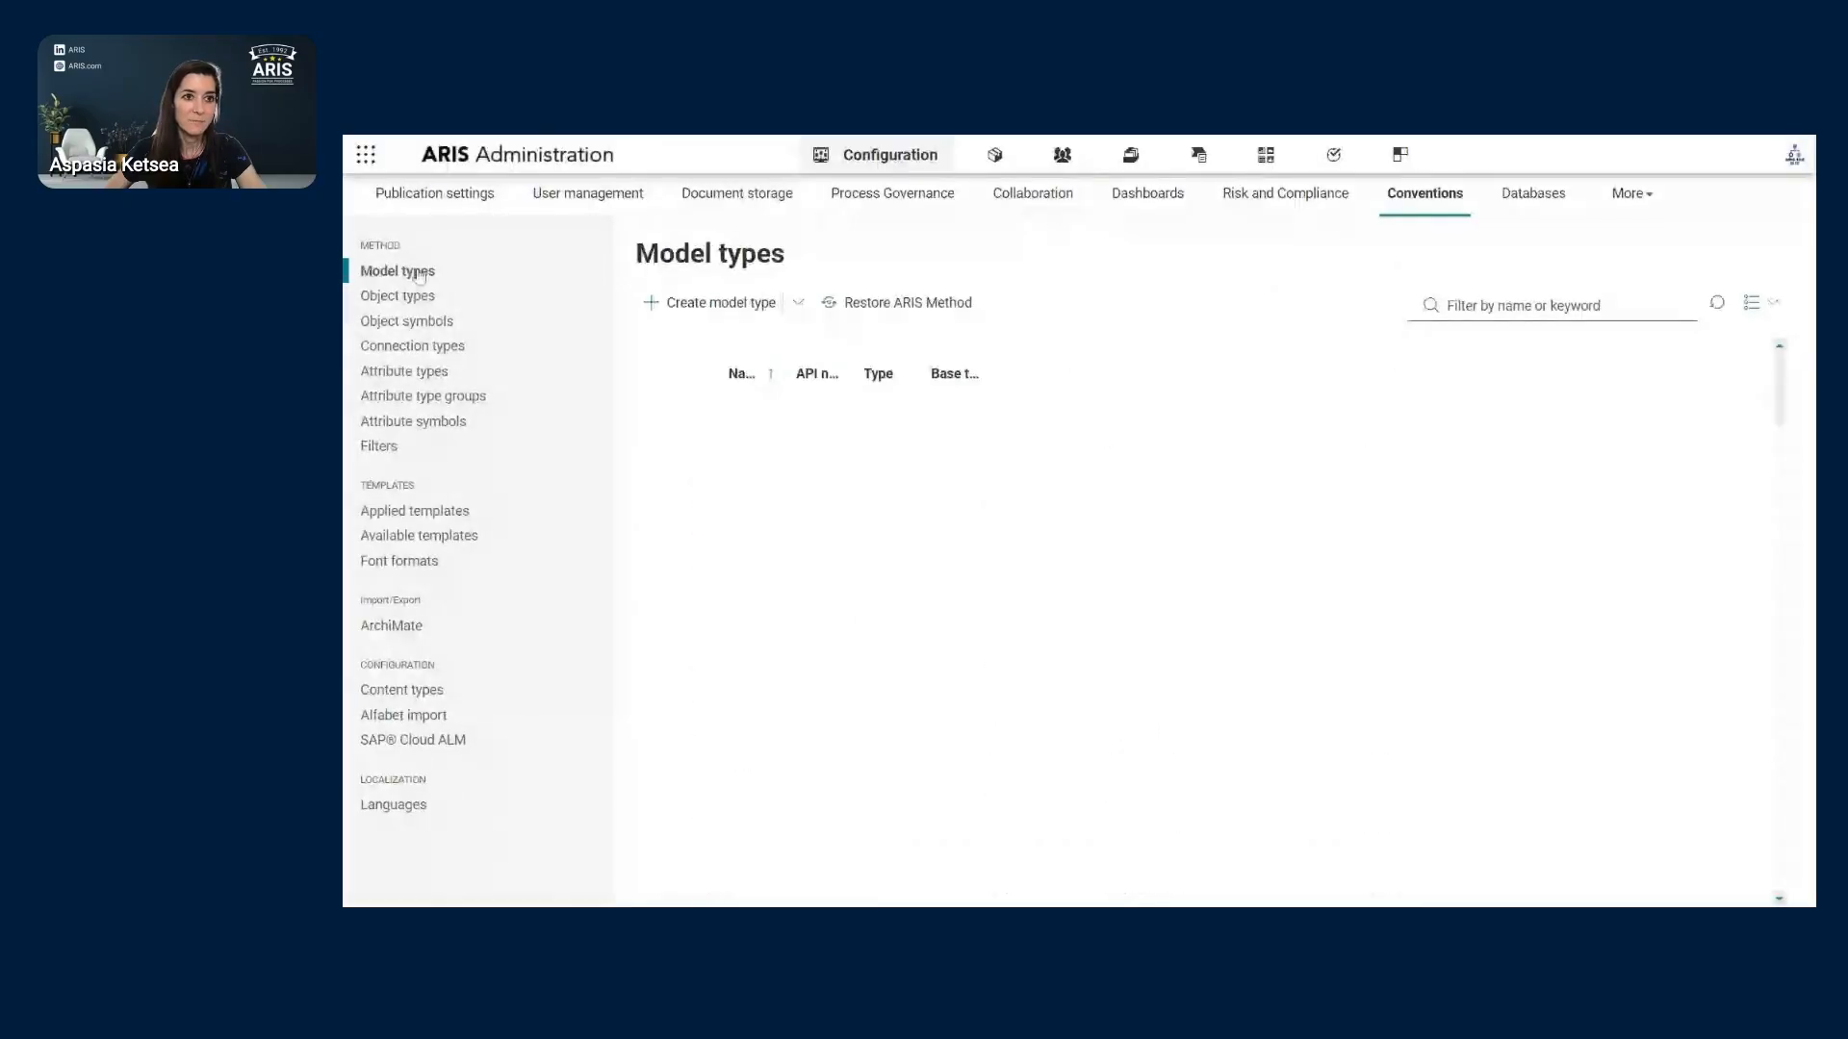
scroll(793, 658, down, 3)
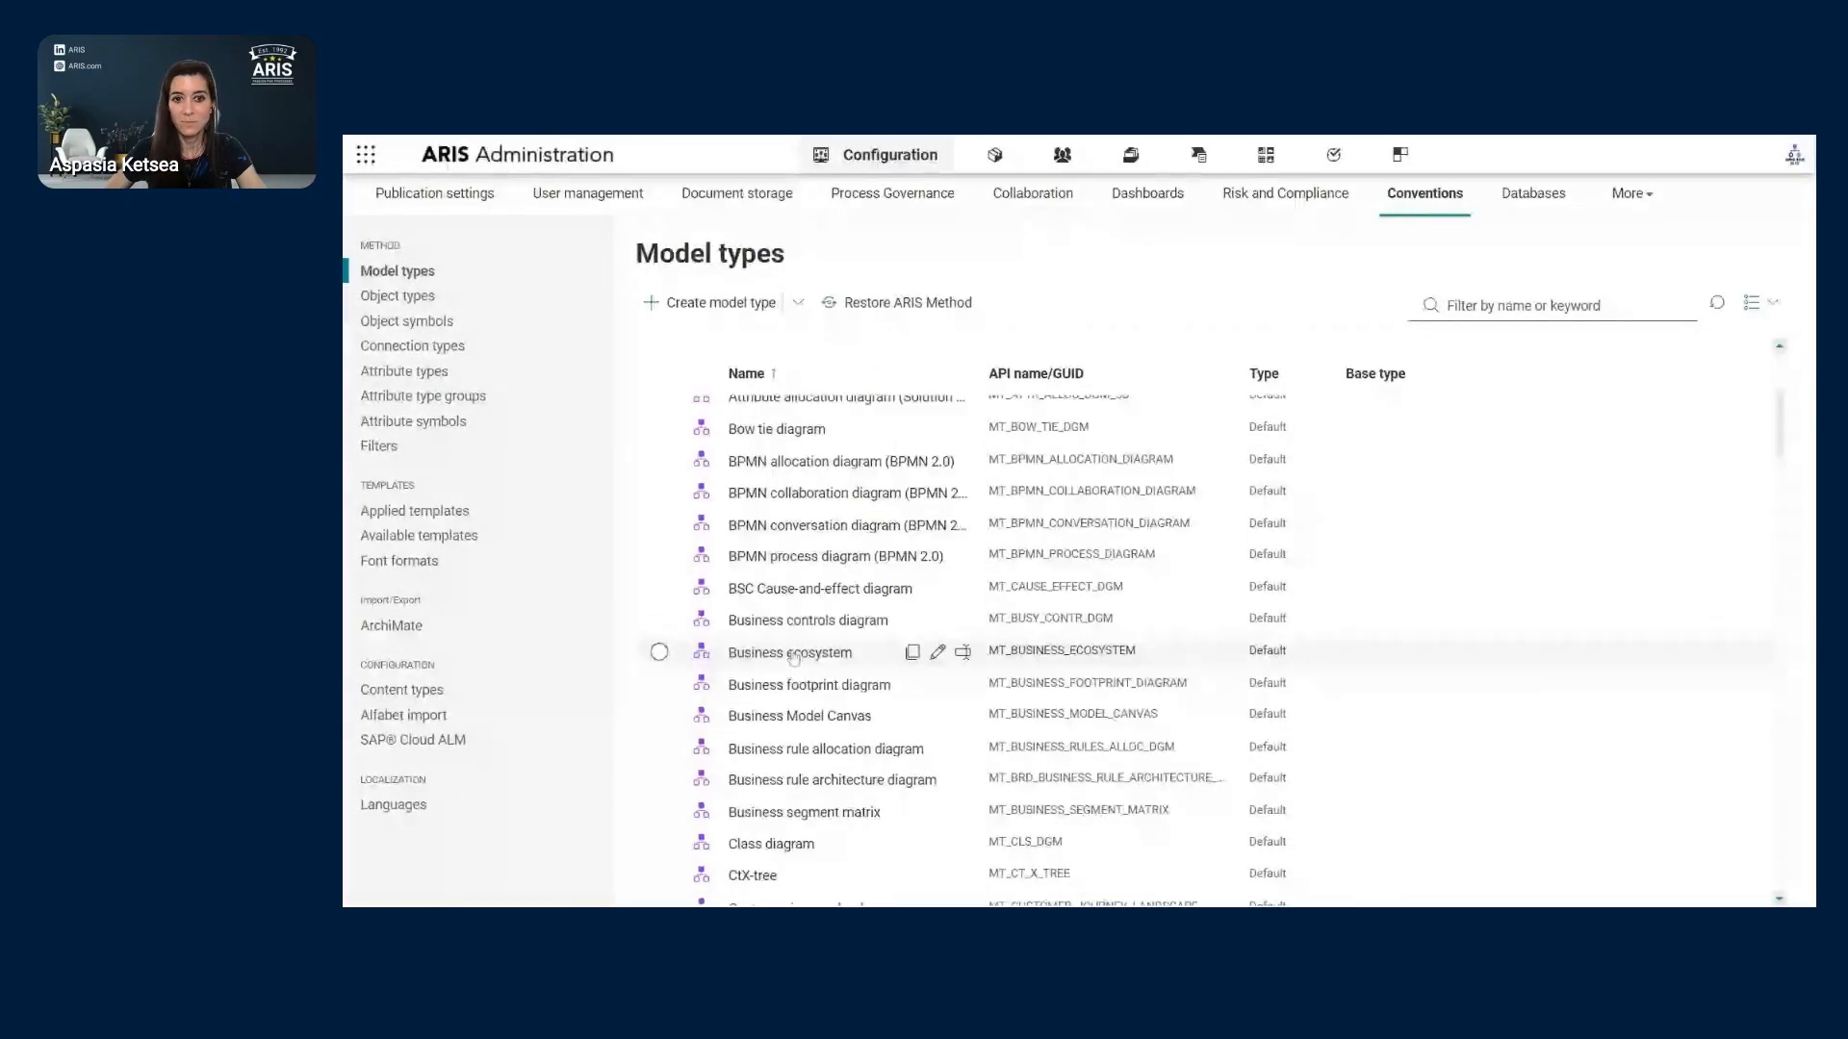
scroll(793, 658, down, 10)
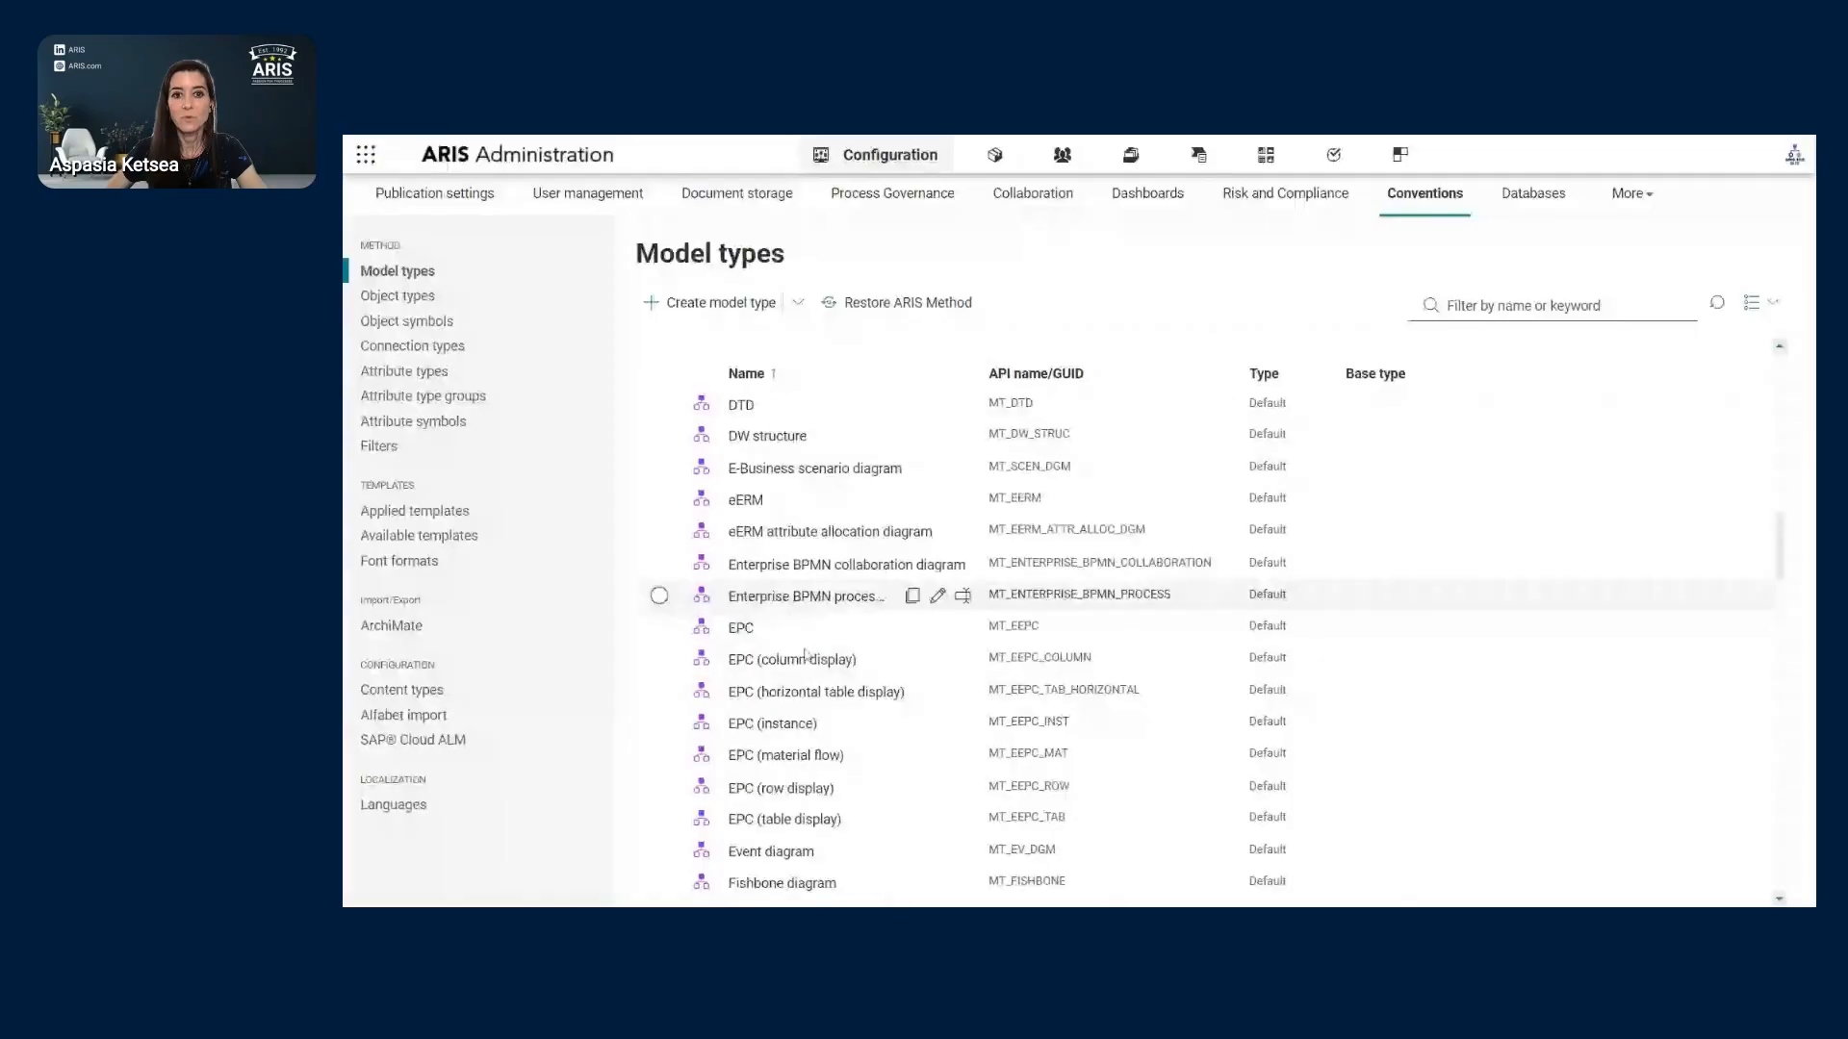
scroll(805, 654, down, 1)
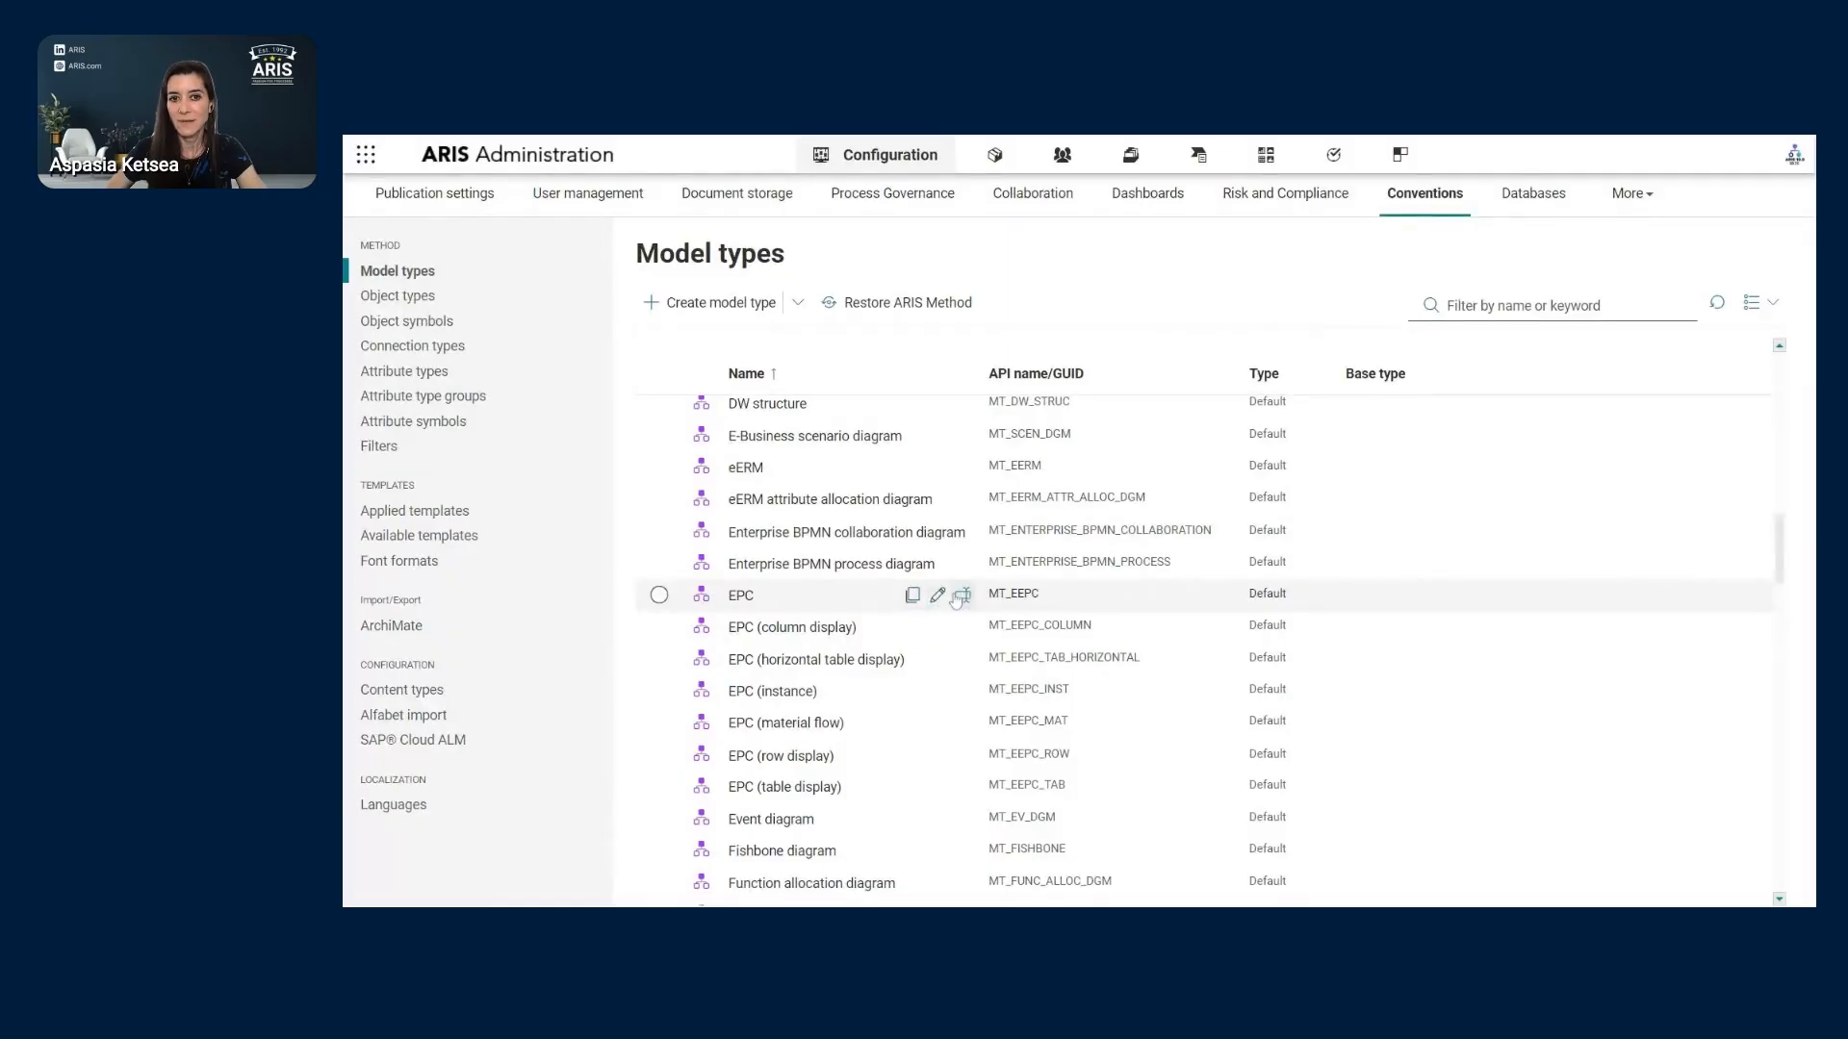
click(660, 594)
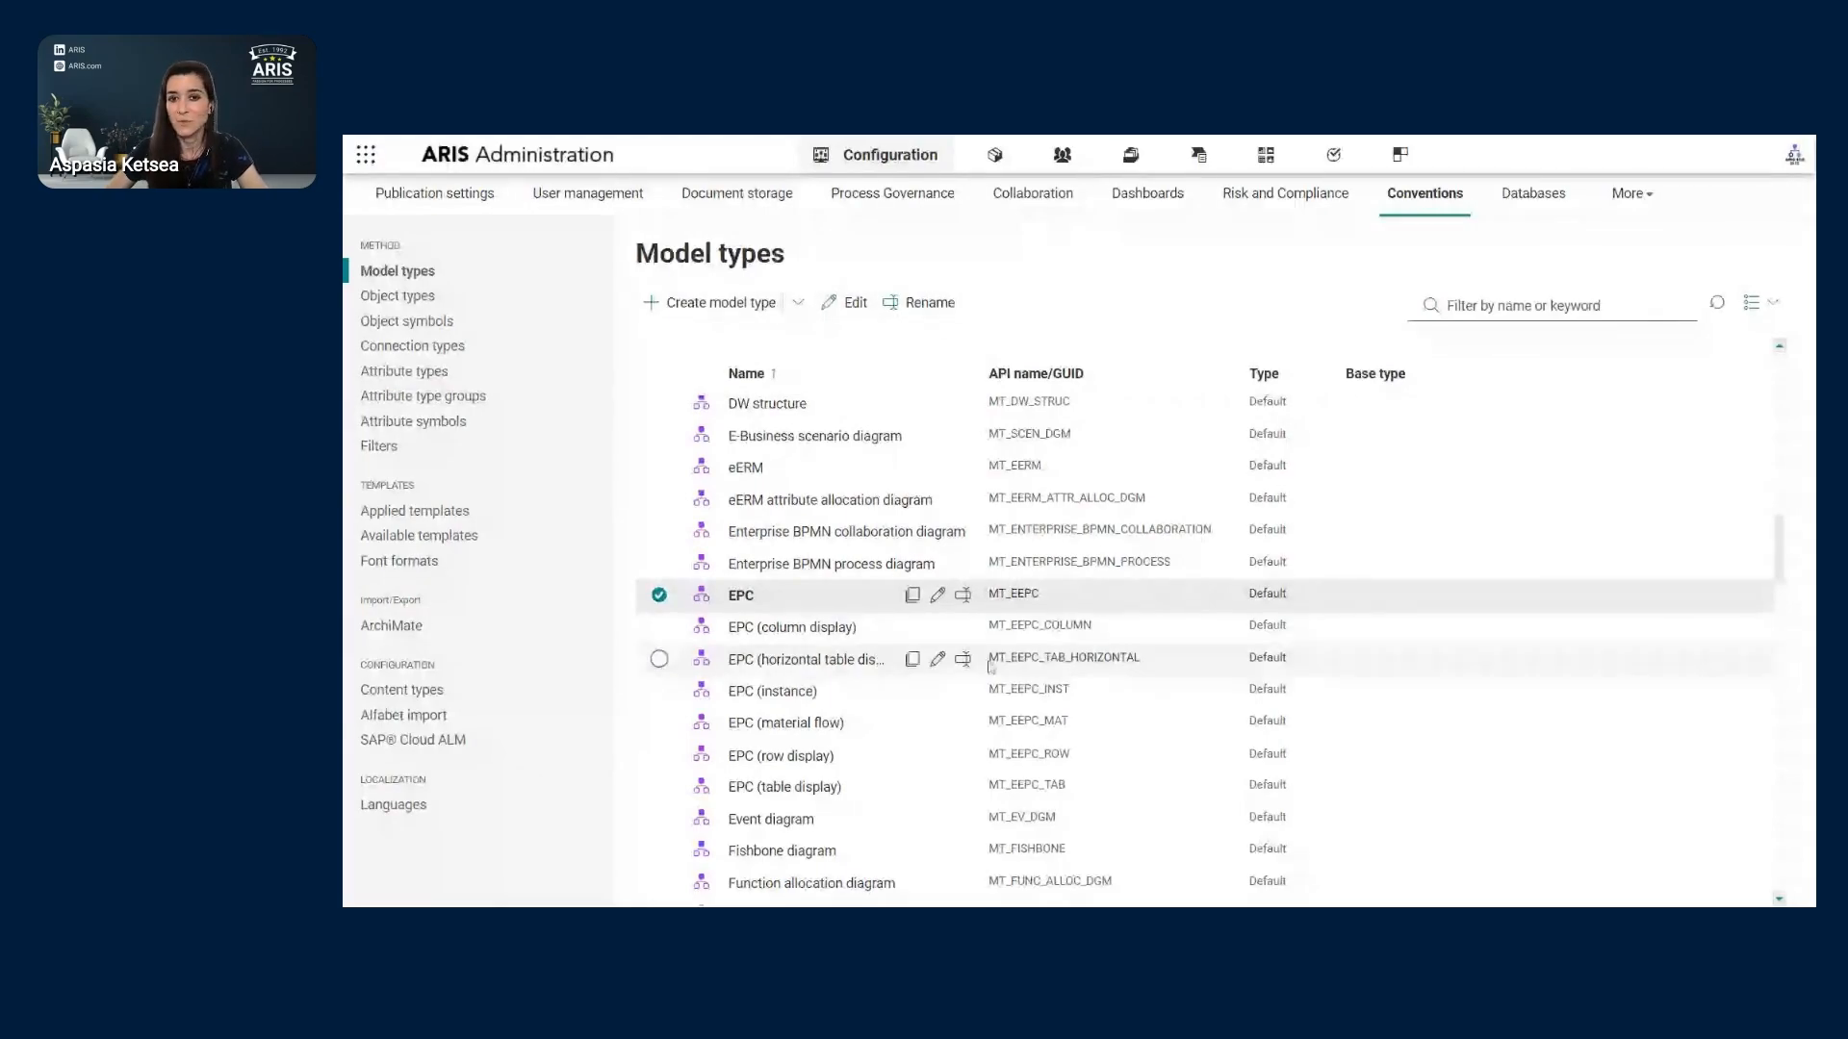
- Open the EPC model type (MT_EEPC) for editing and tick Hungarian (Hungary) as an editing language
click(938, 598)
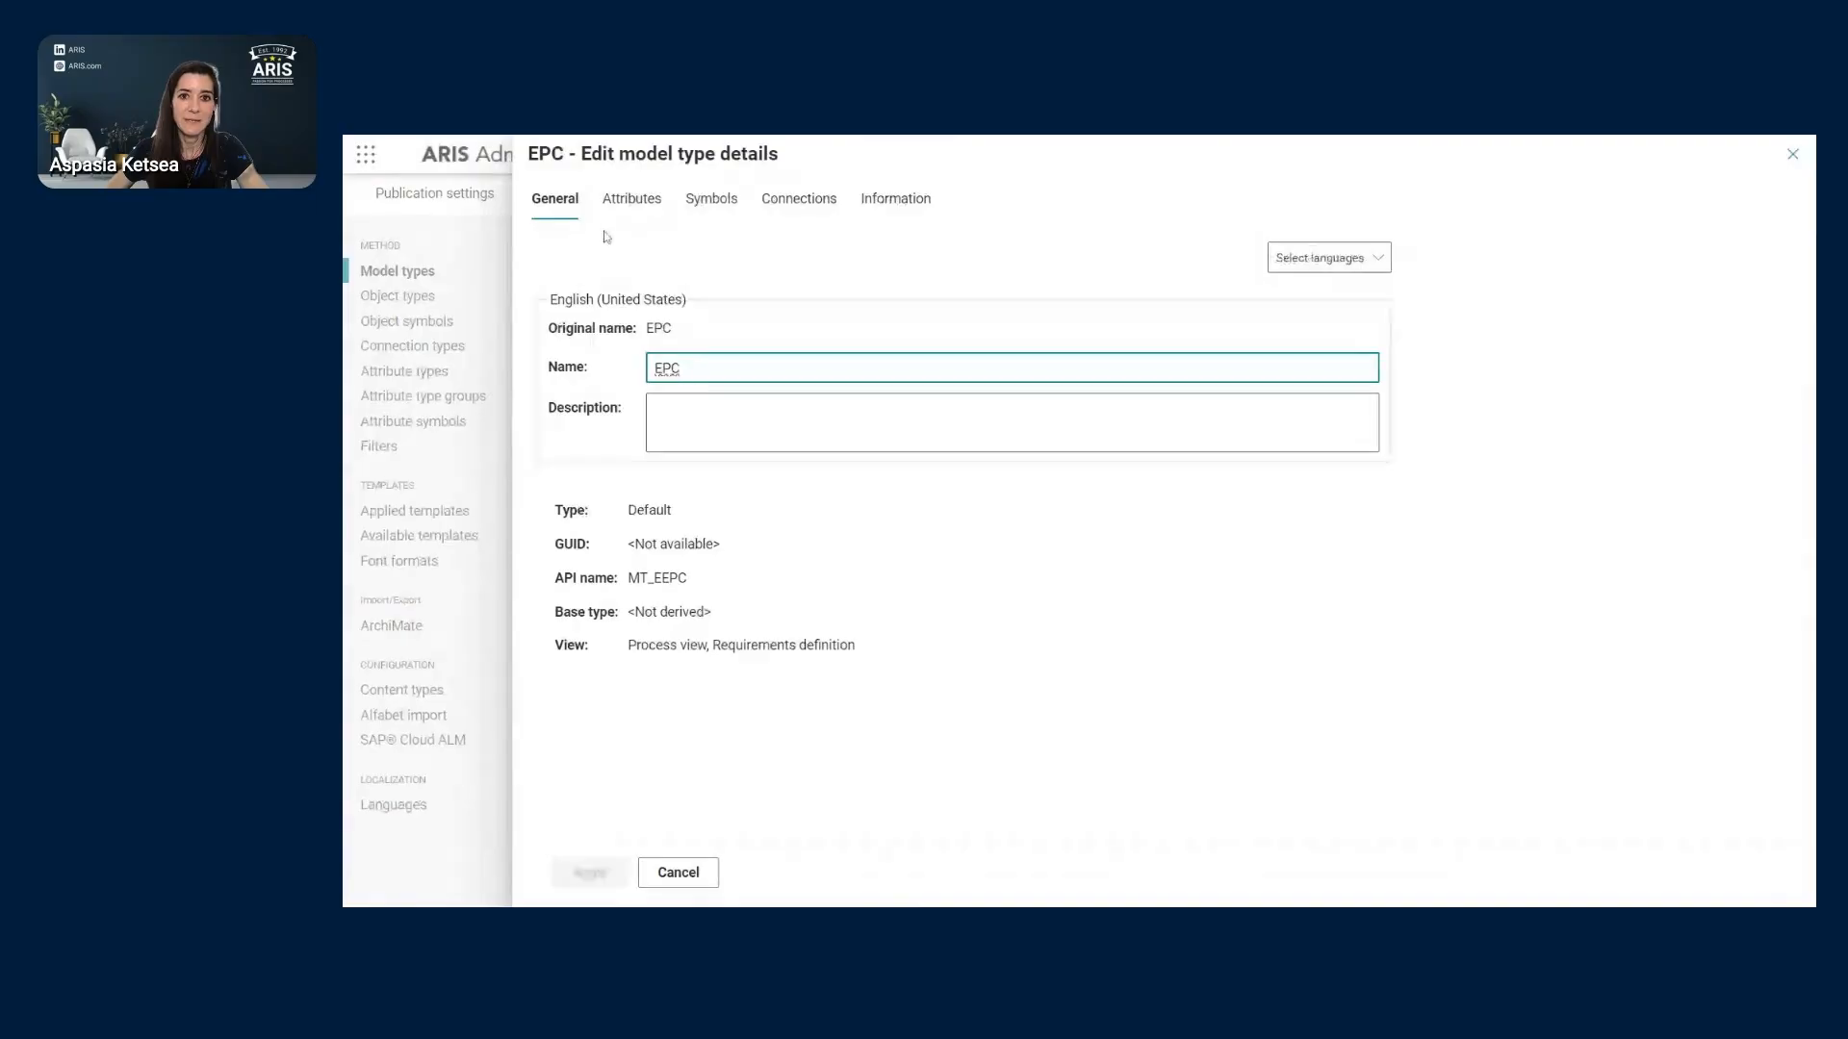
click(1319, 266)
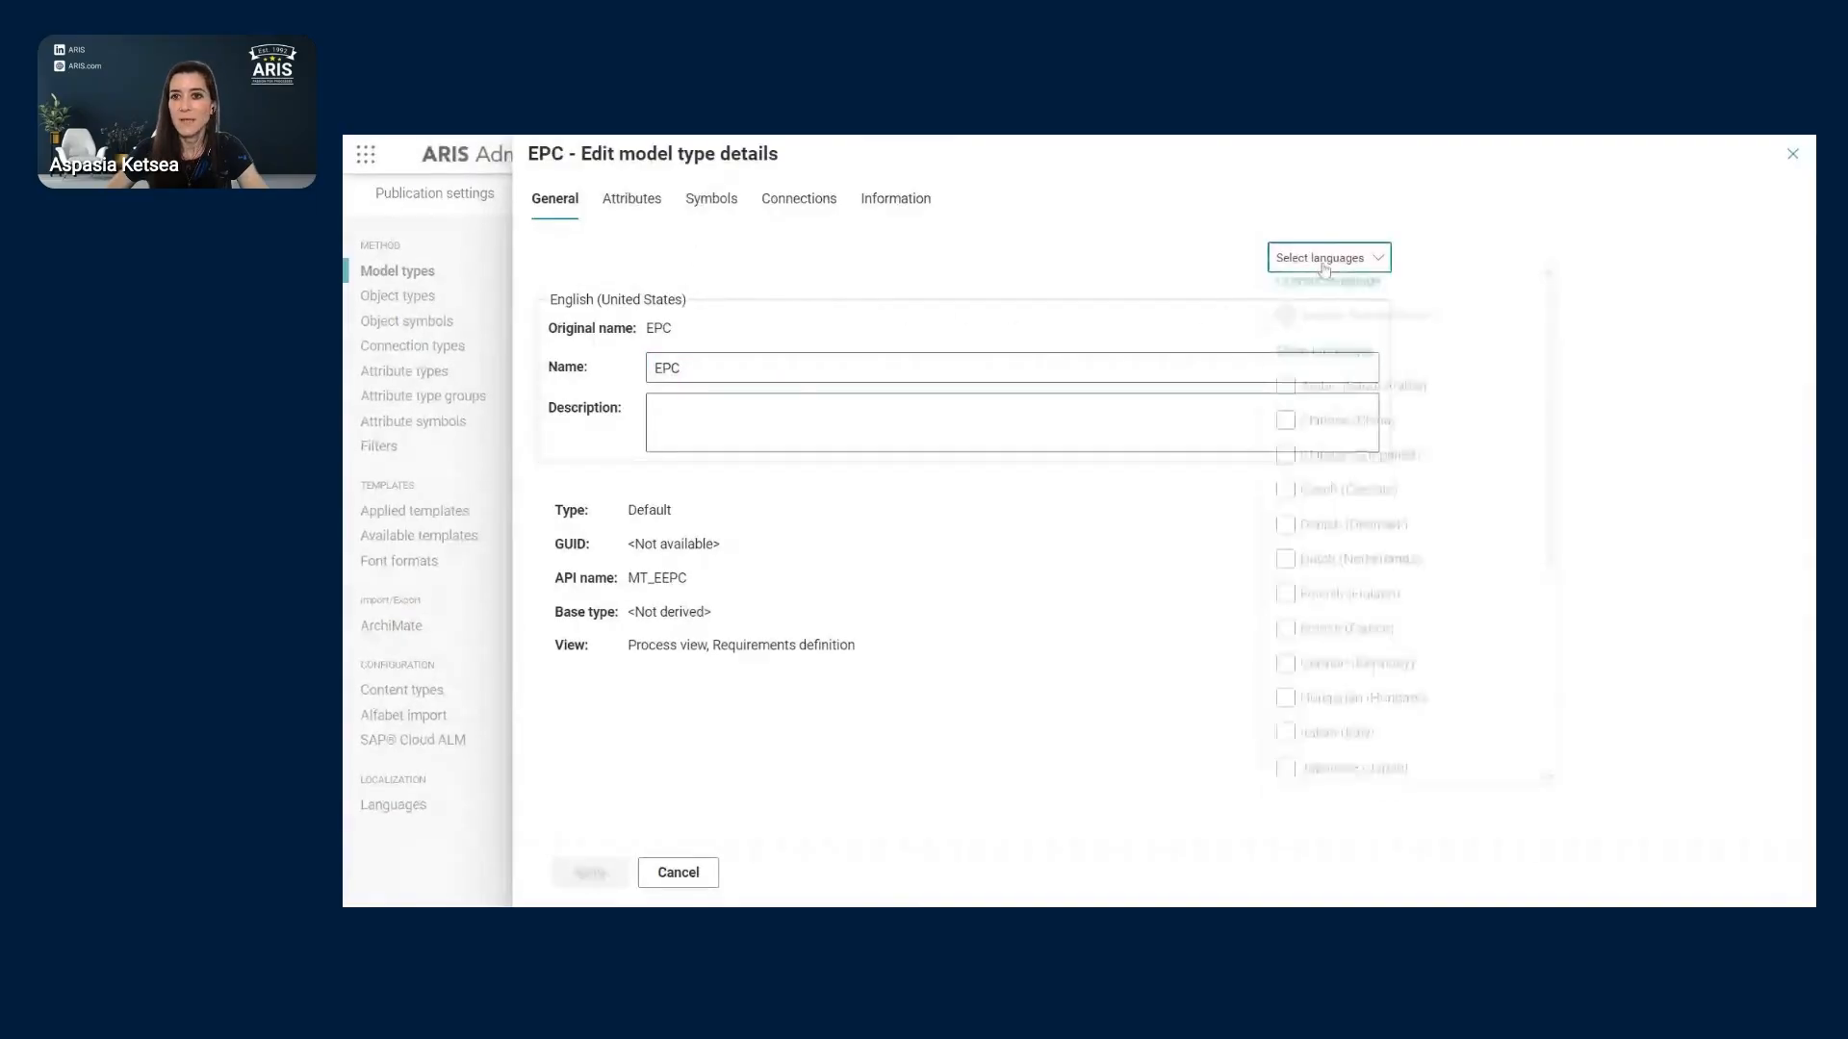
click(1444, 714)
click(1636, 618)
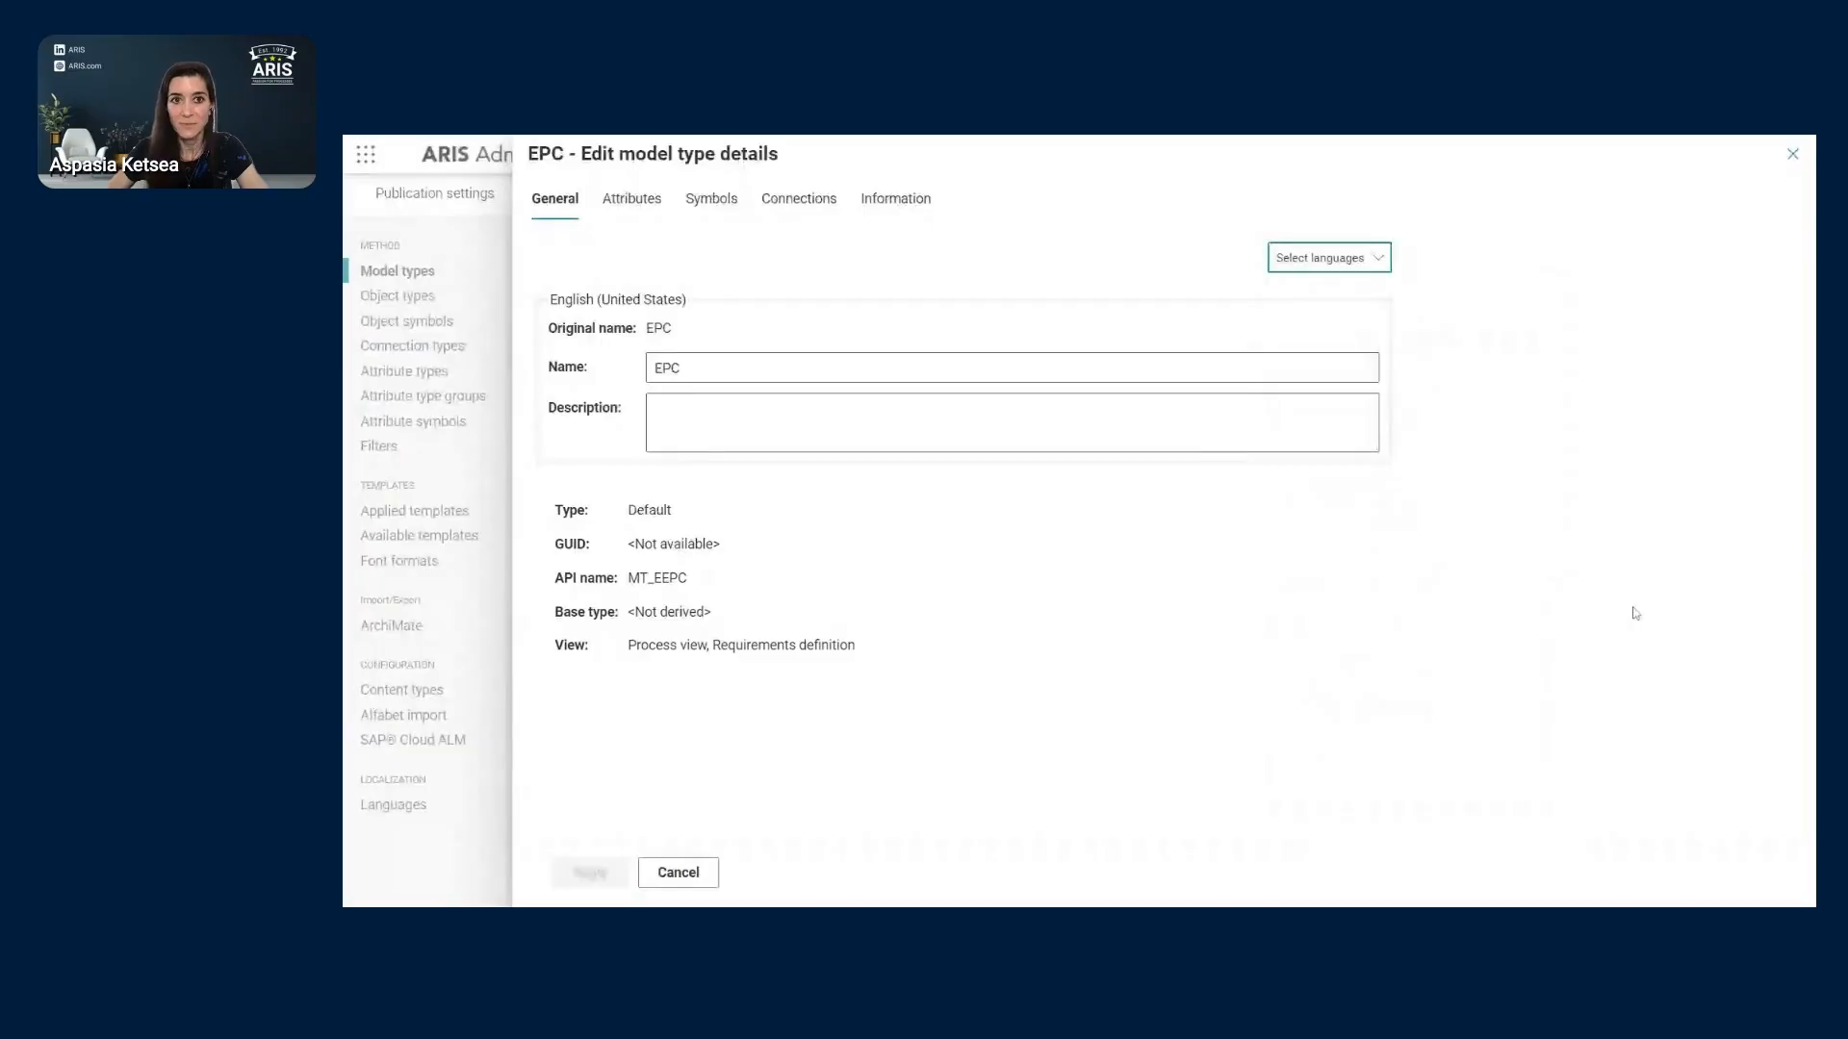
- Show all attribute types on the EPC model type's Attributes tab and open the column options
click(659, 214)
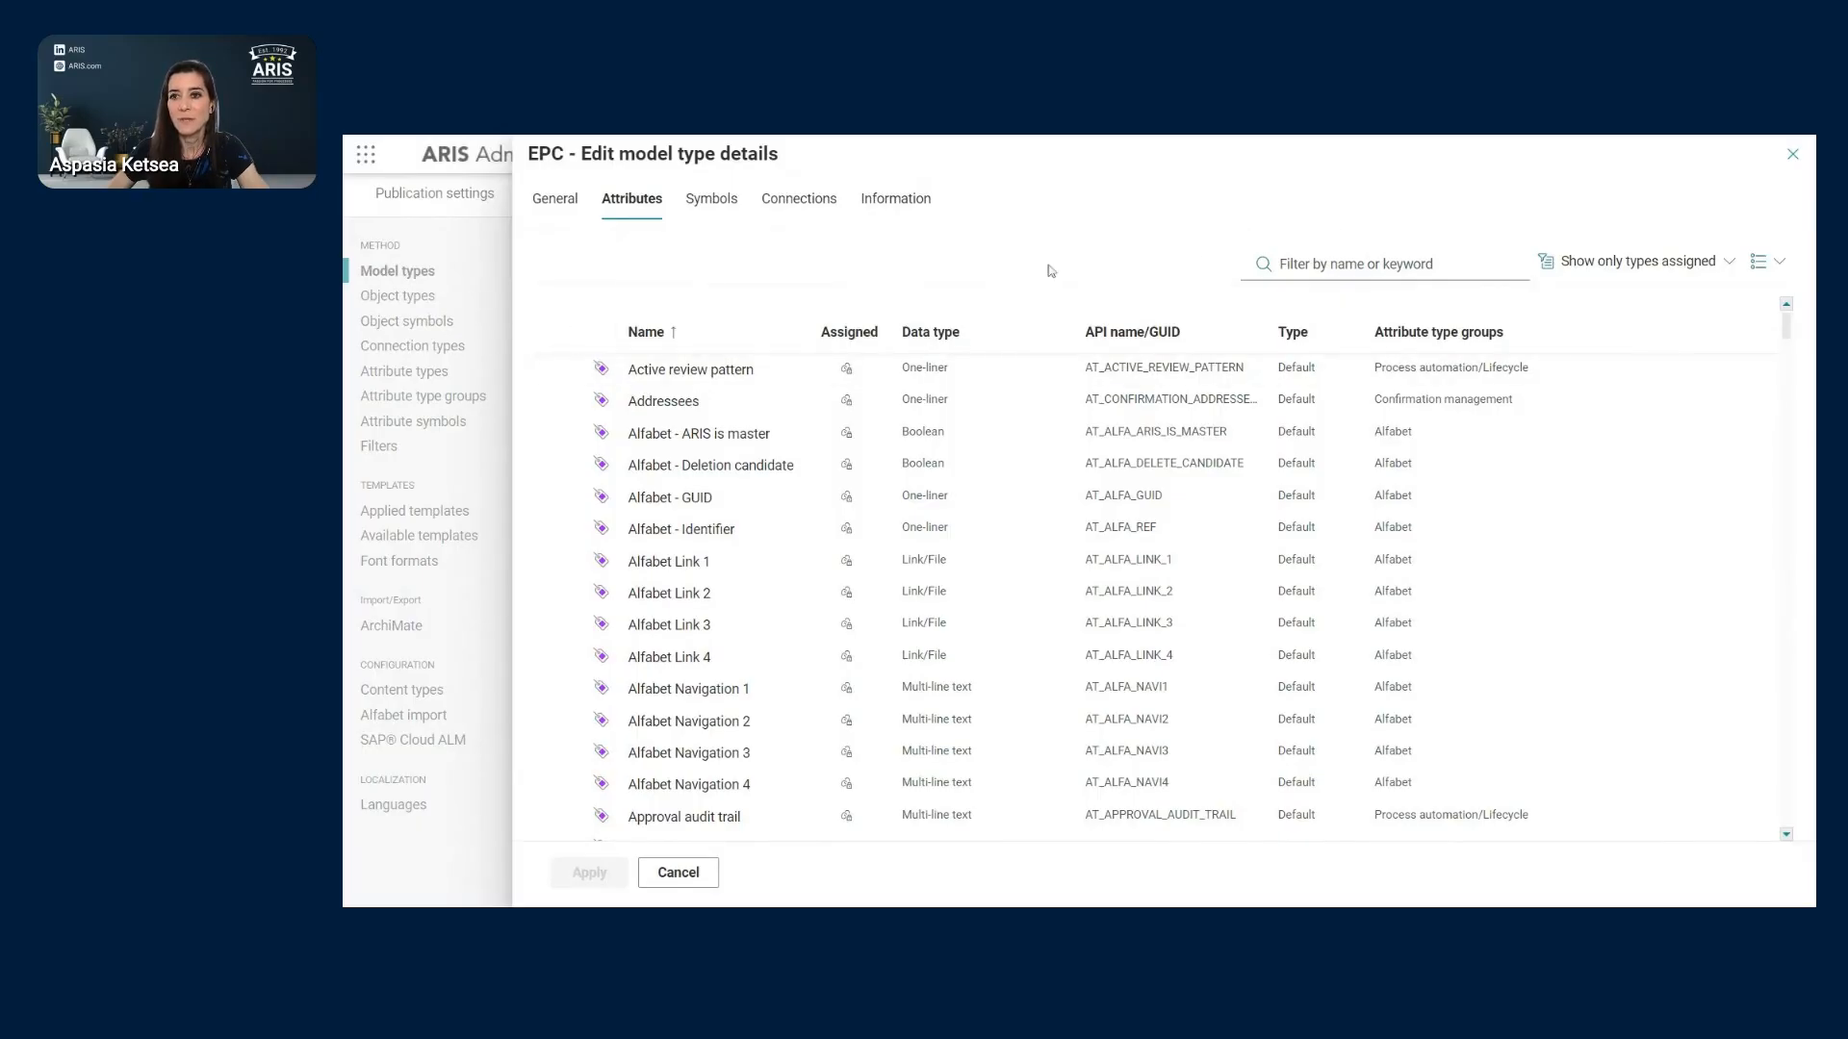
click(1728, 273)
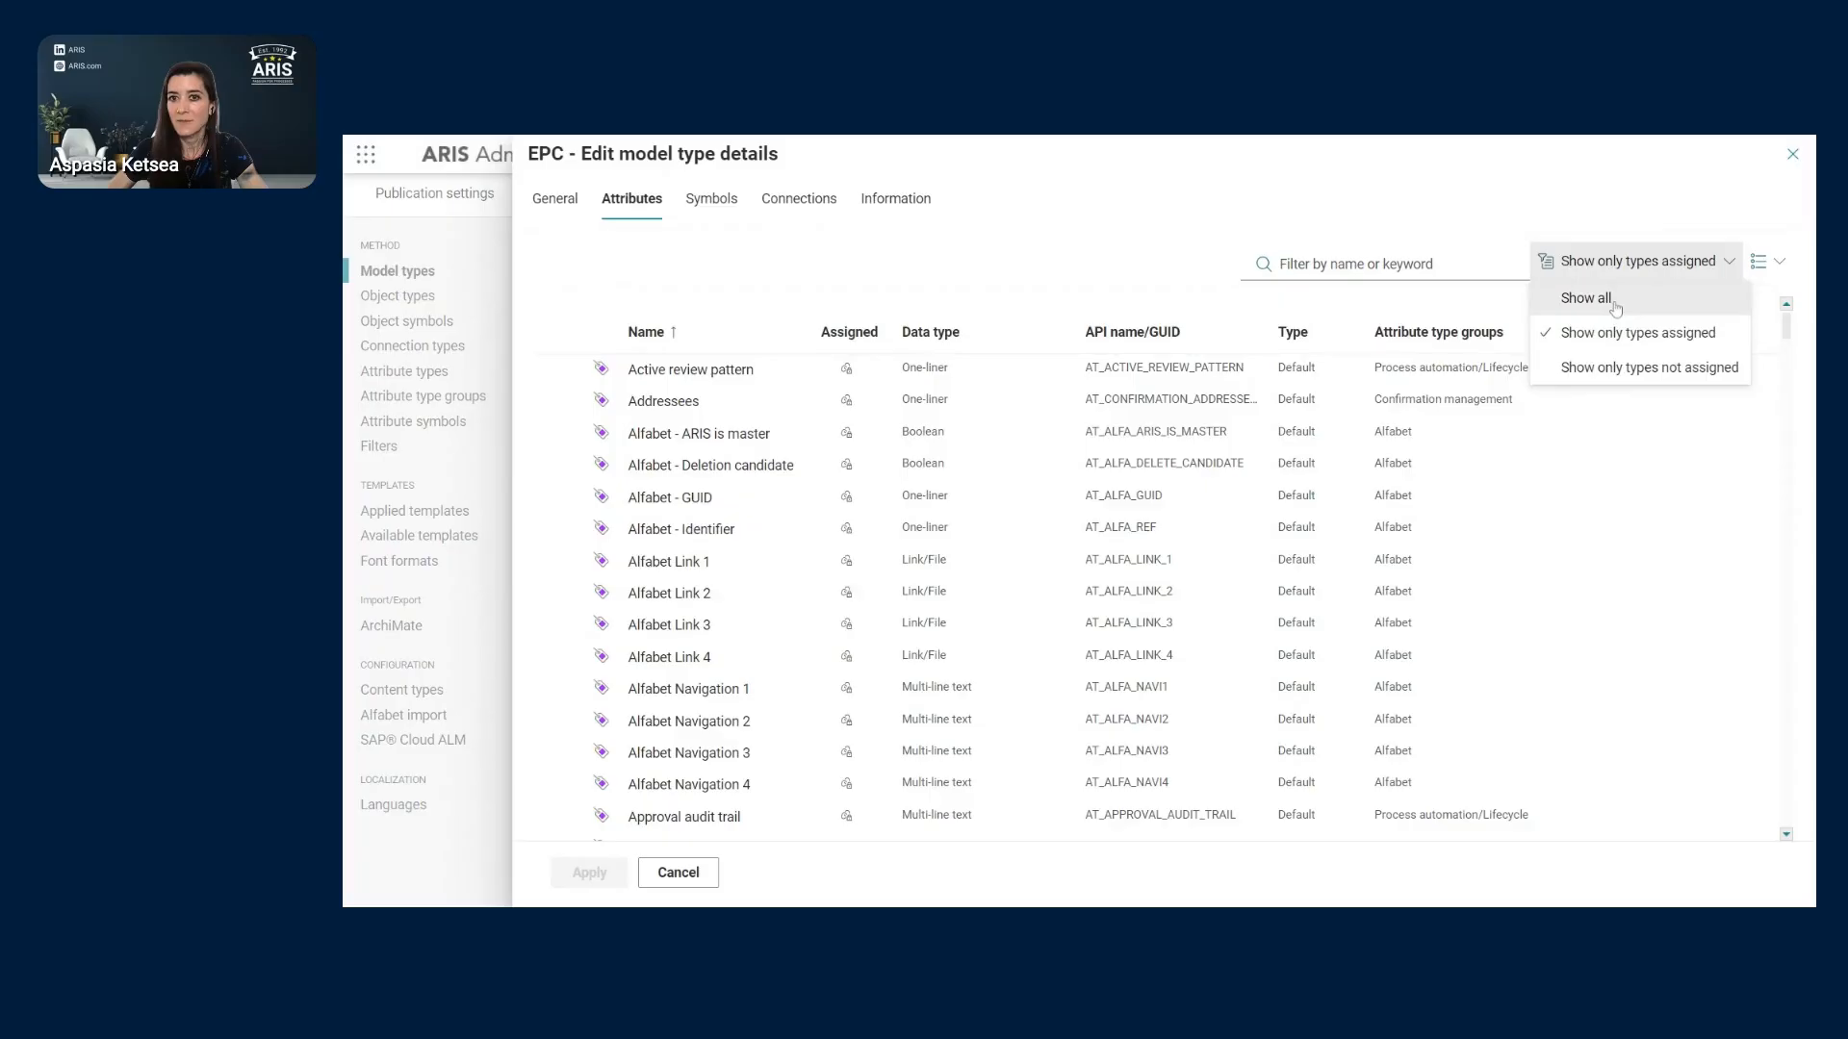
click(1585, 298)
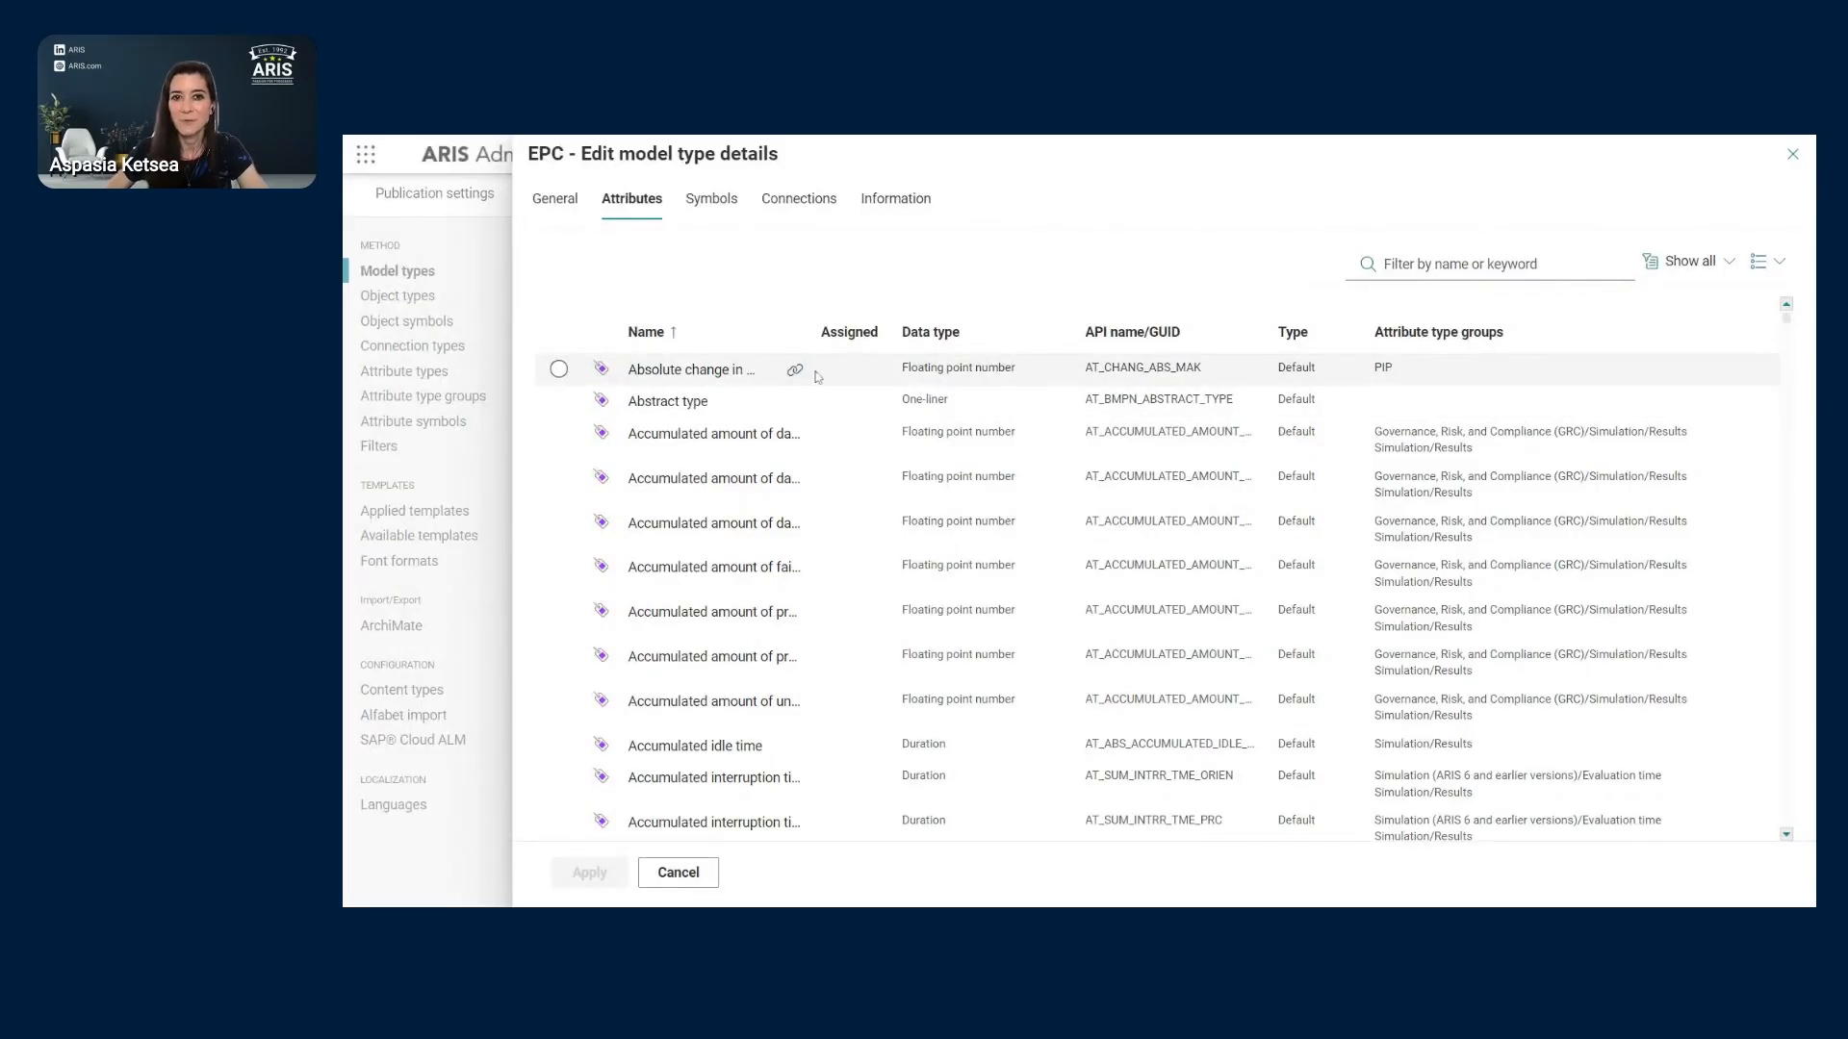
click(1767, 261)
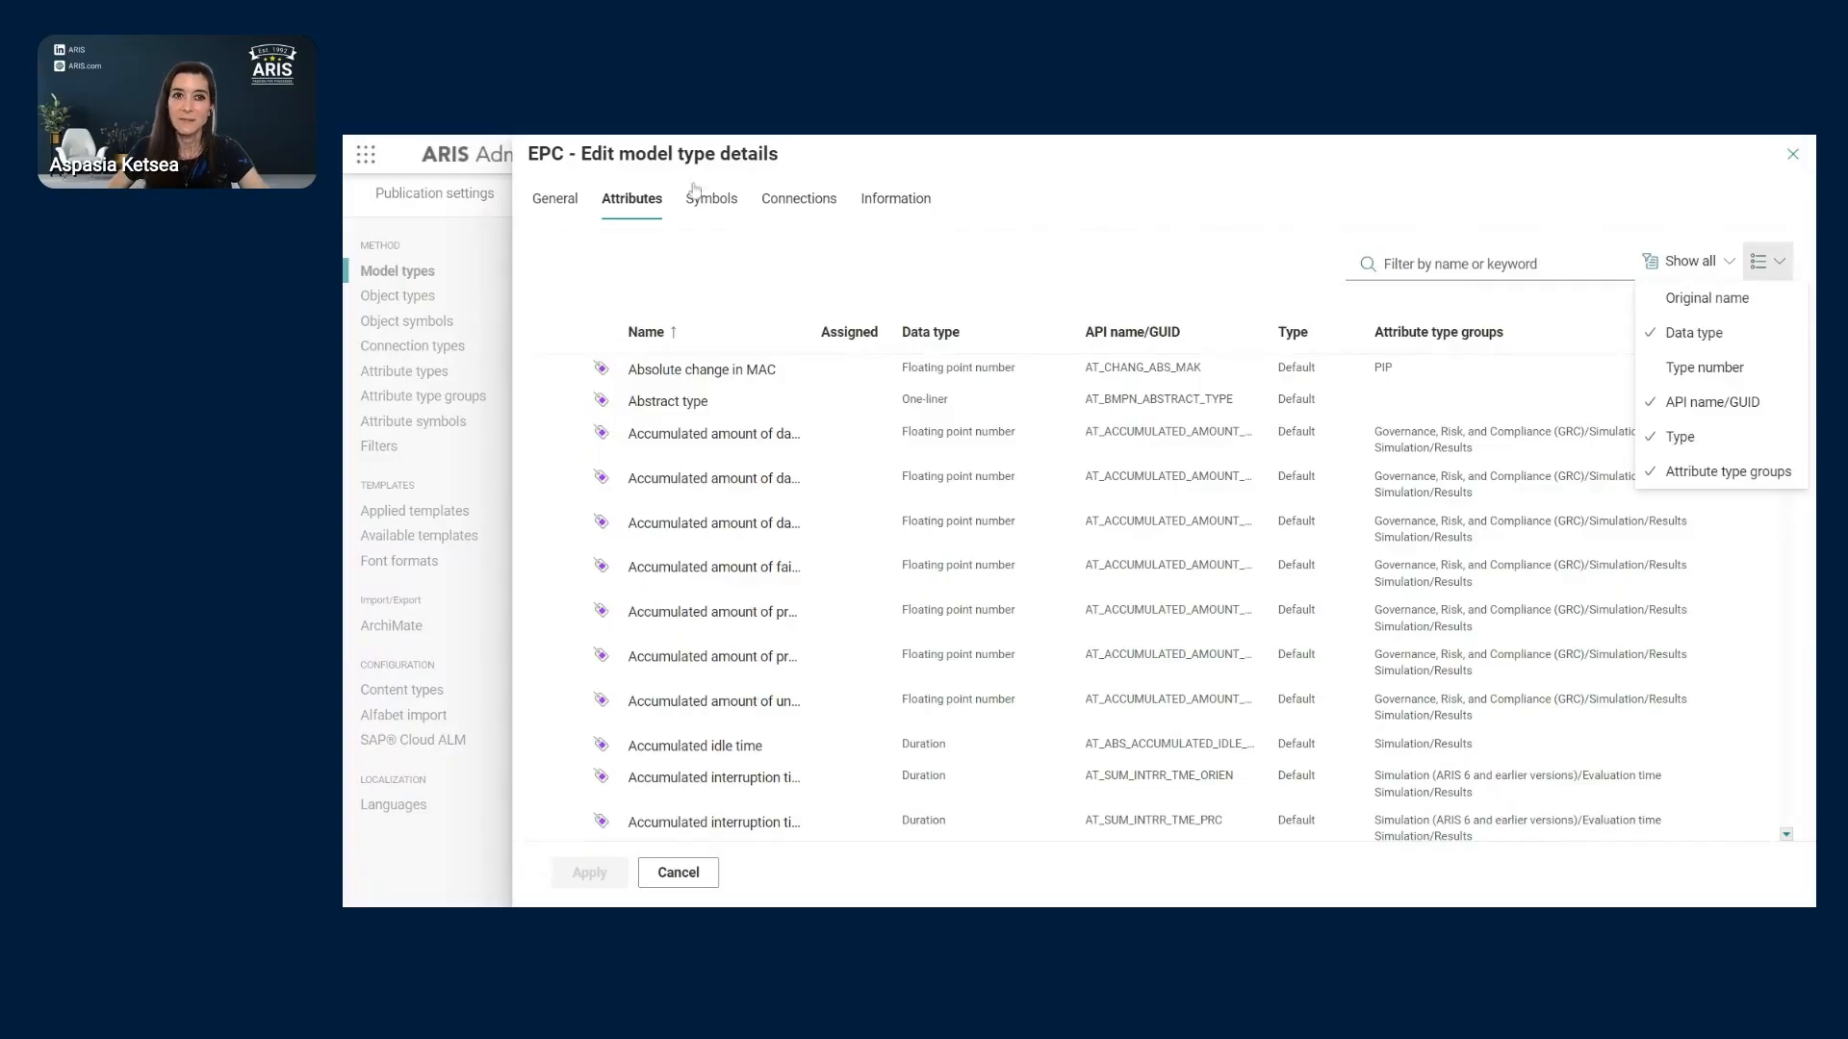
- Close the EPC details and create a new Multi-line text attribute type from Attribute types
click(1793, 156)
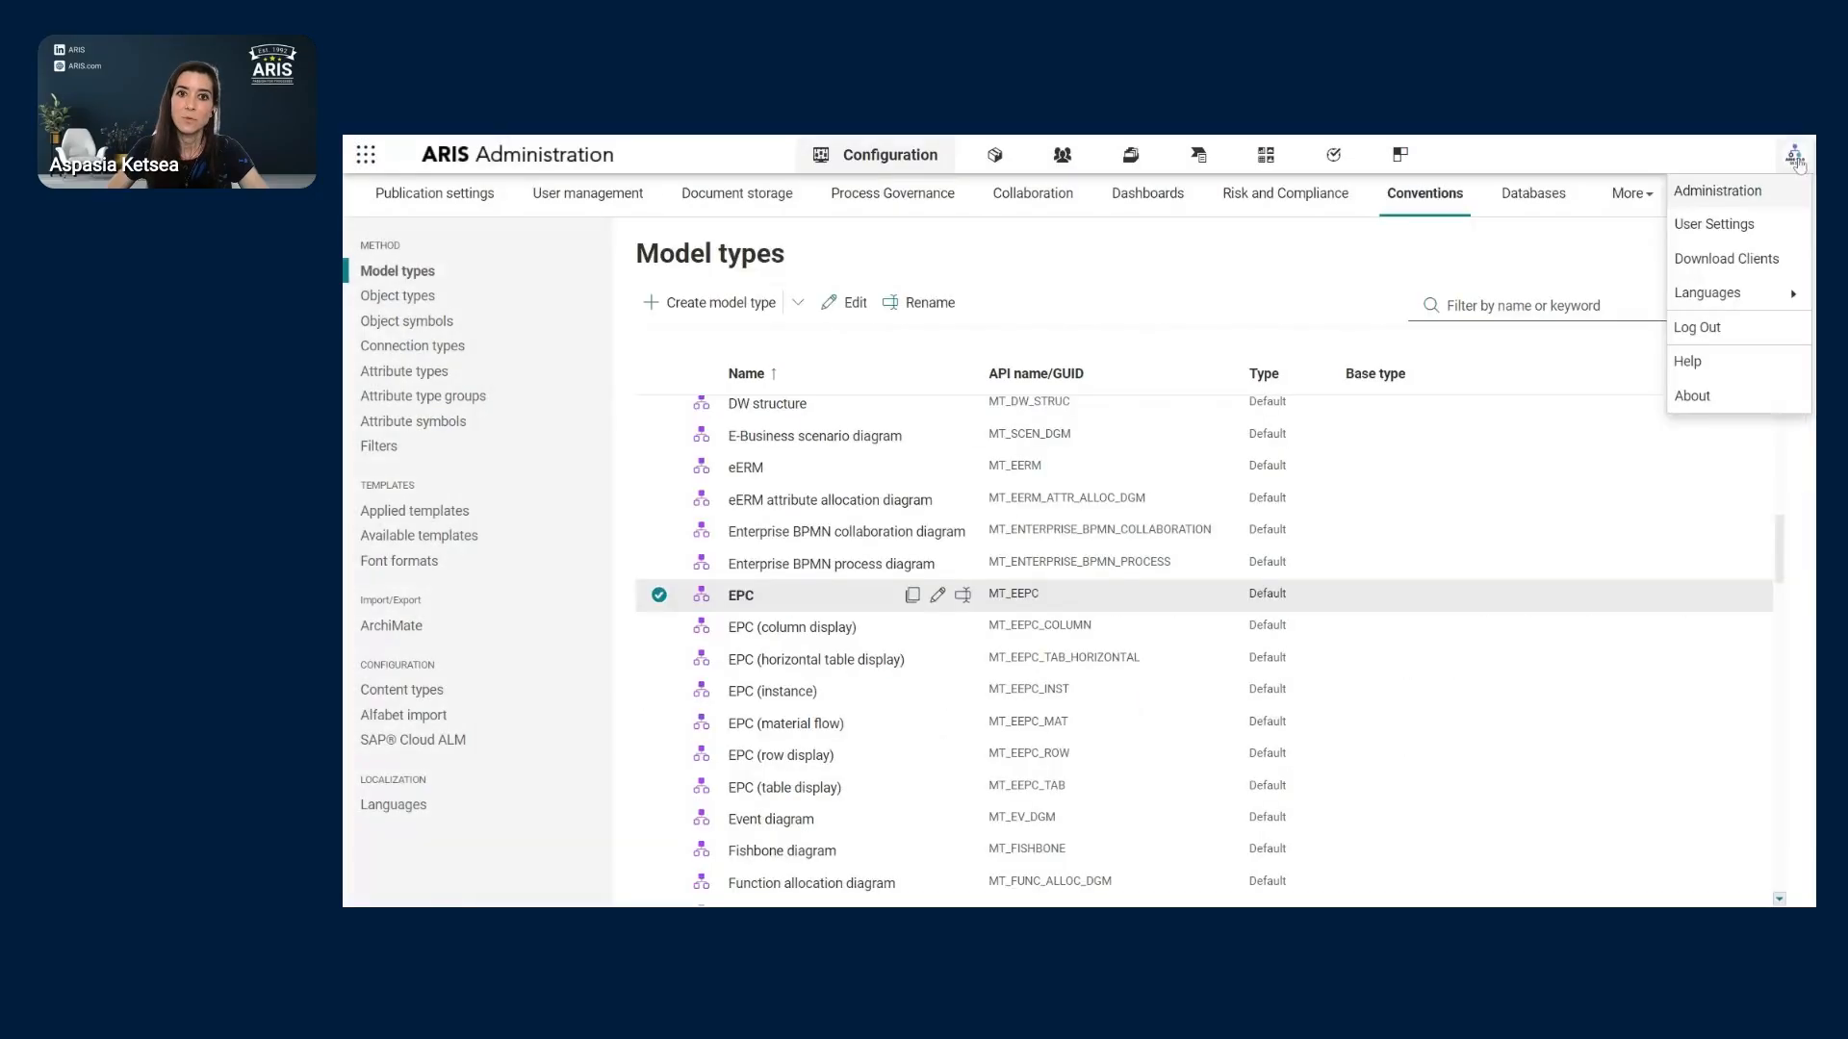
click(435, 373)
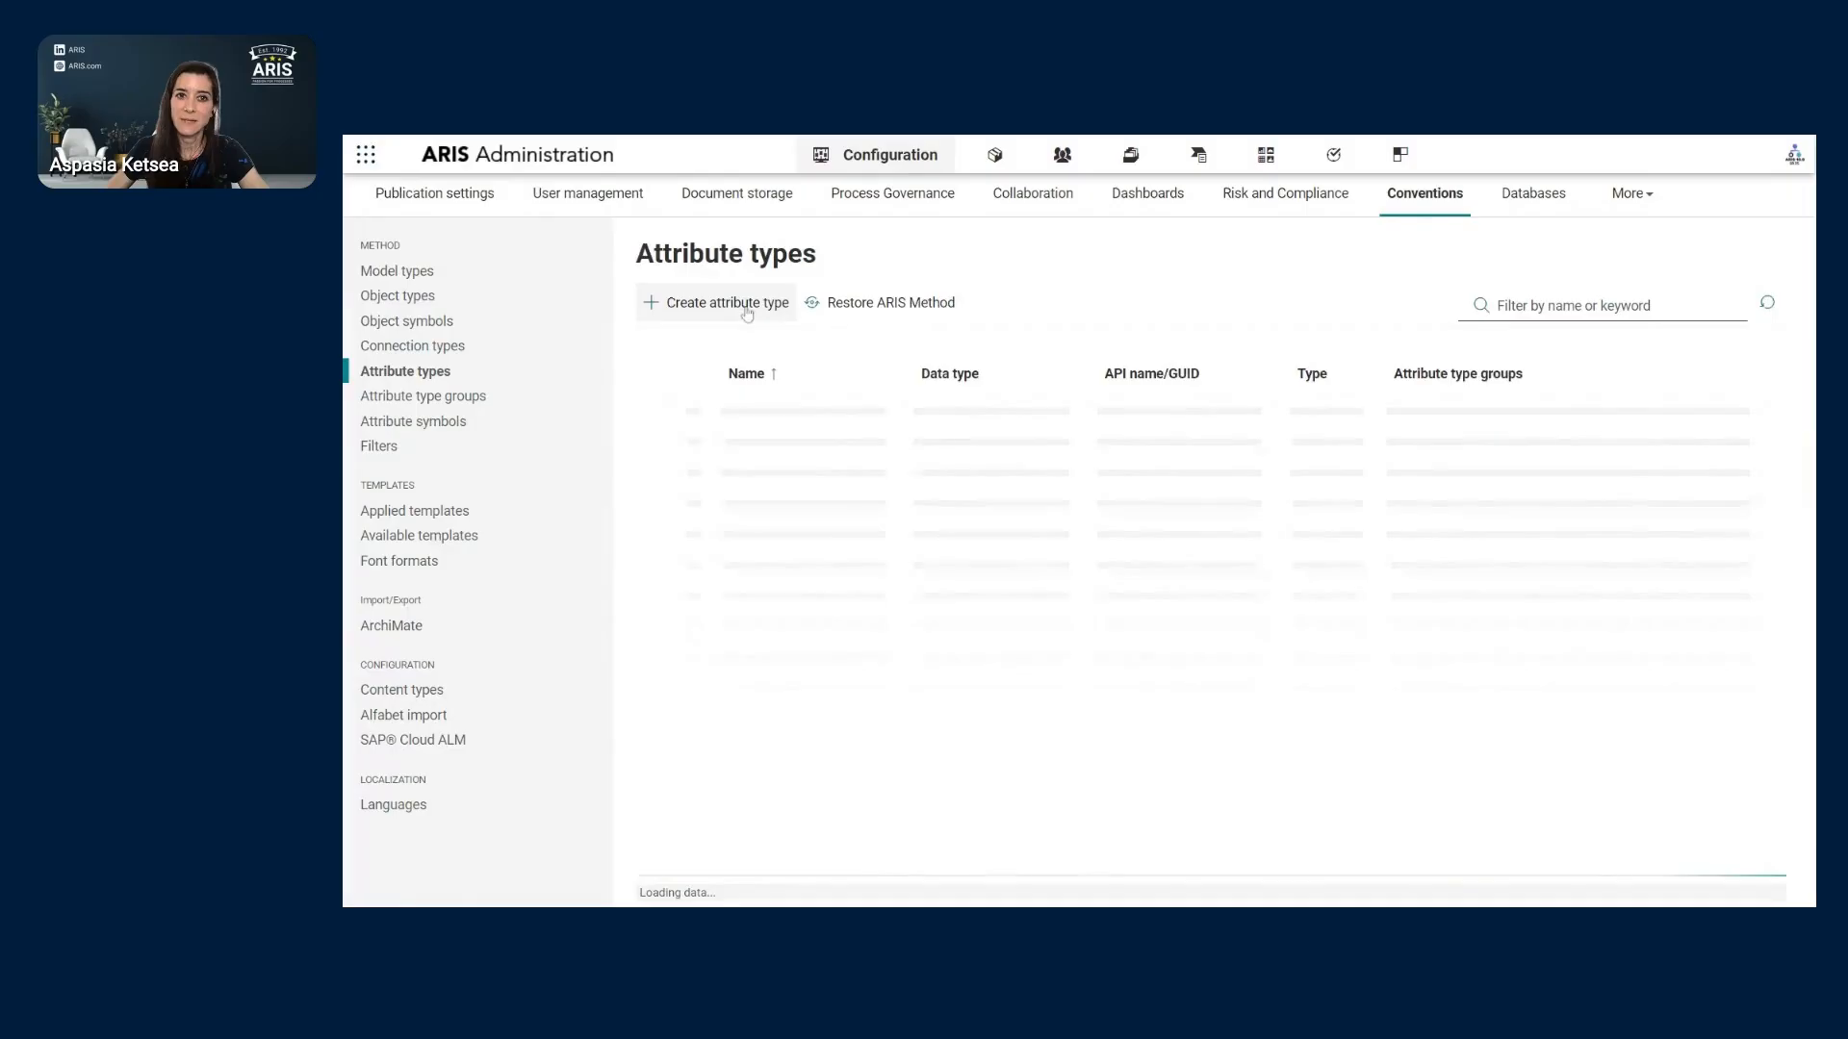
click(746, 306)
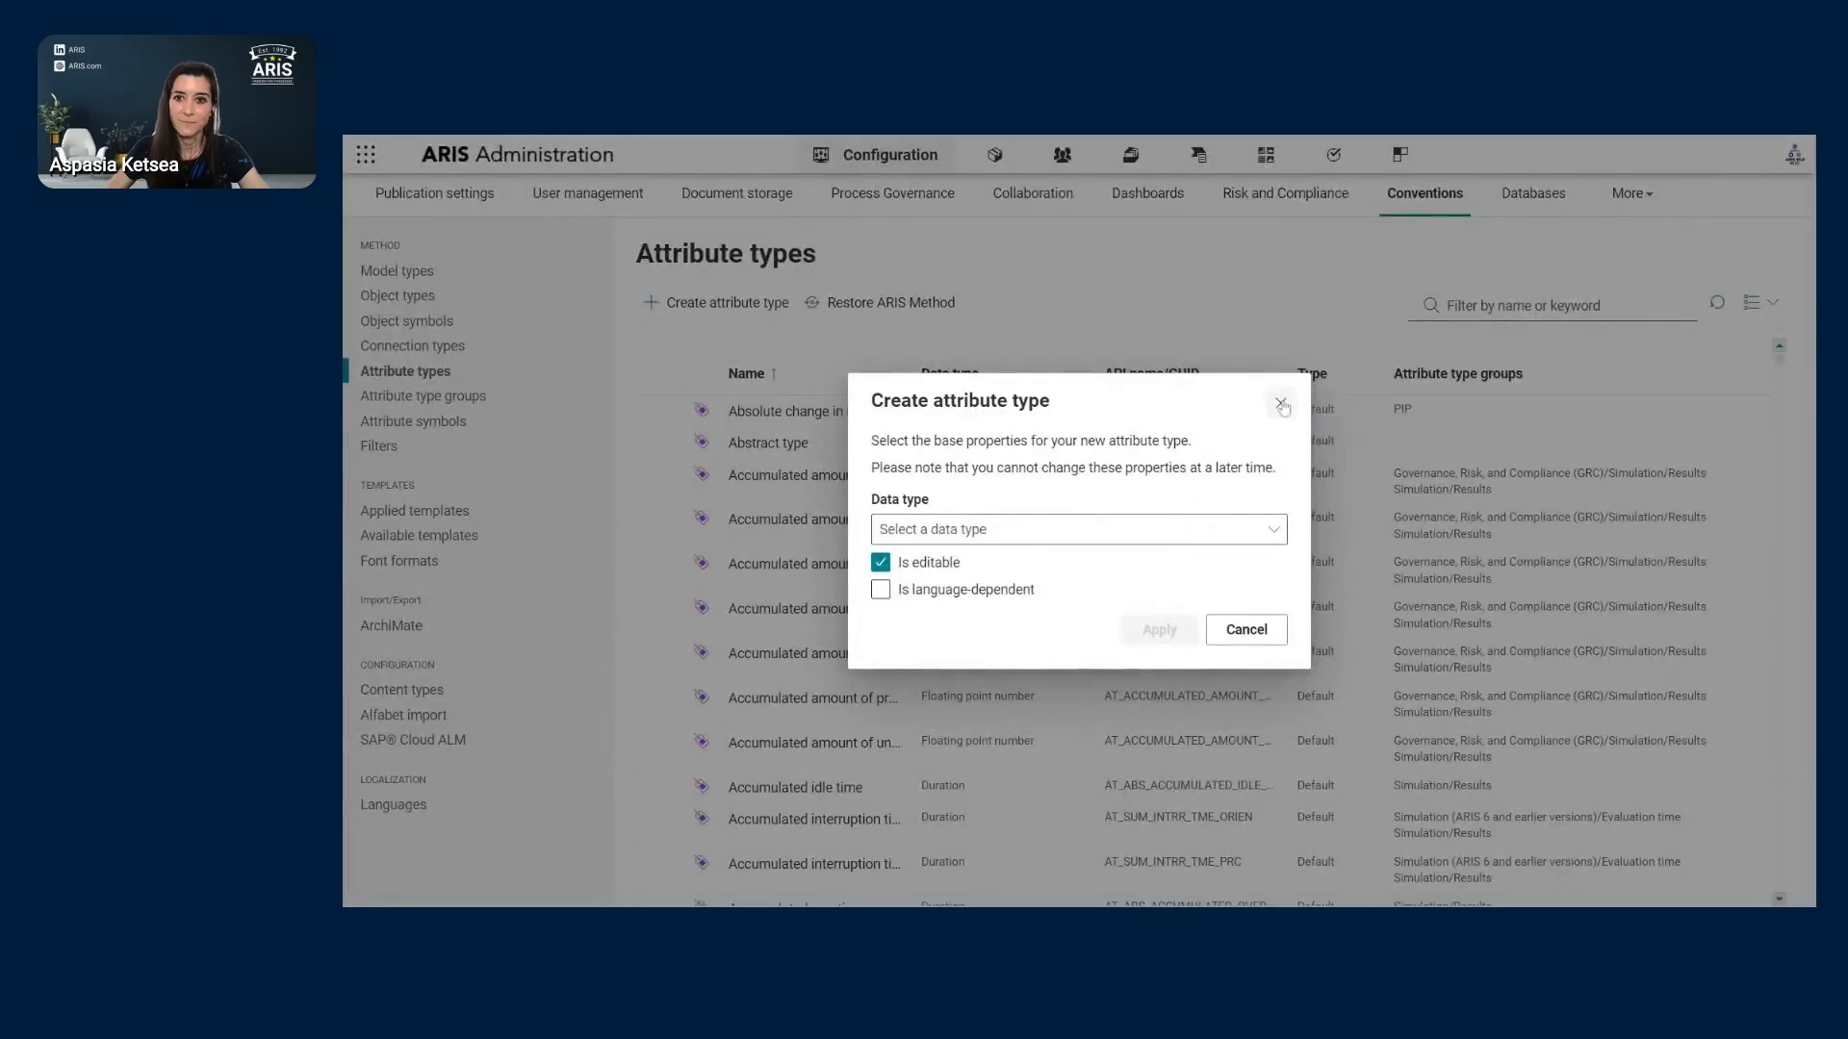
click(1018, 541)
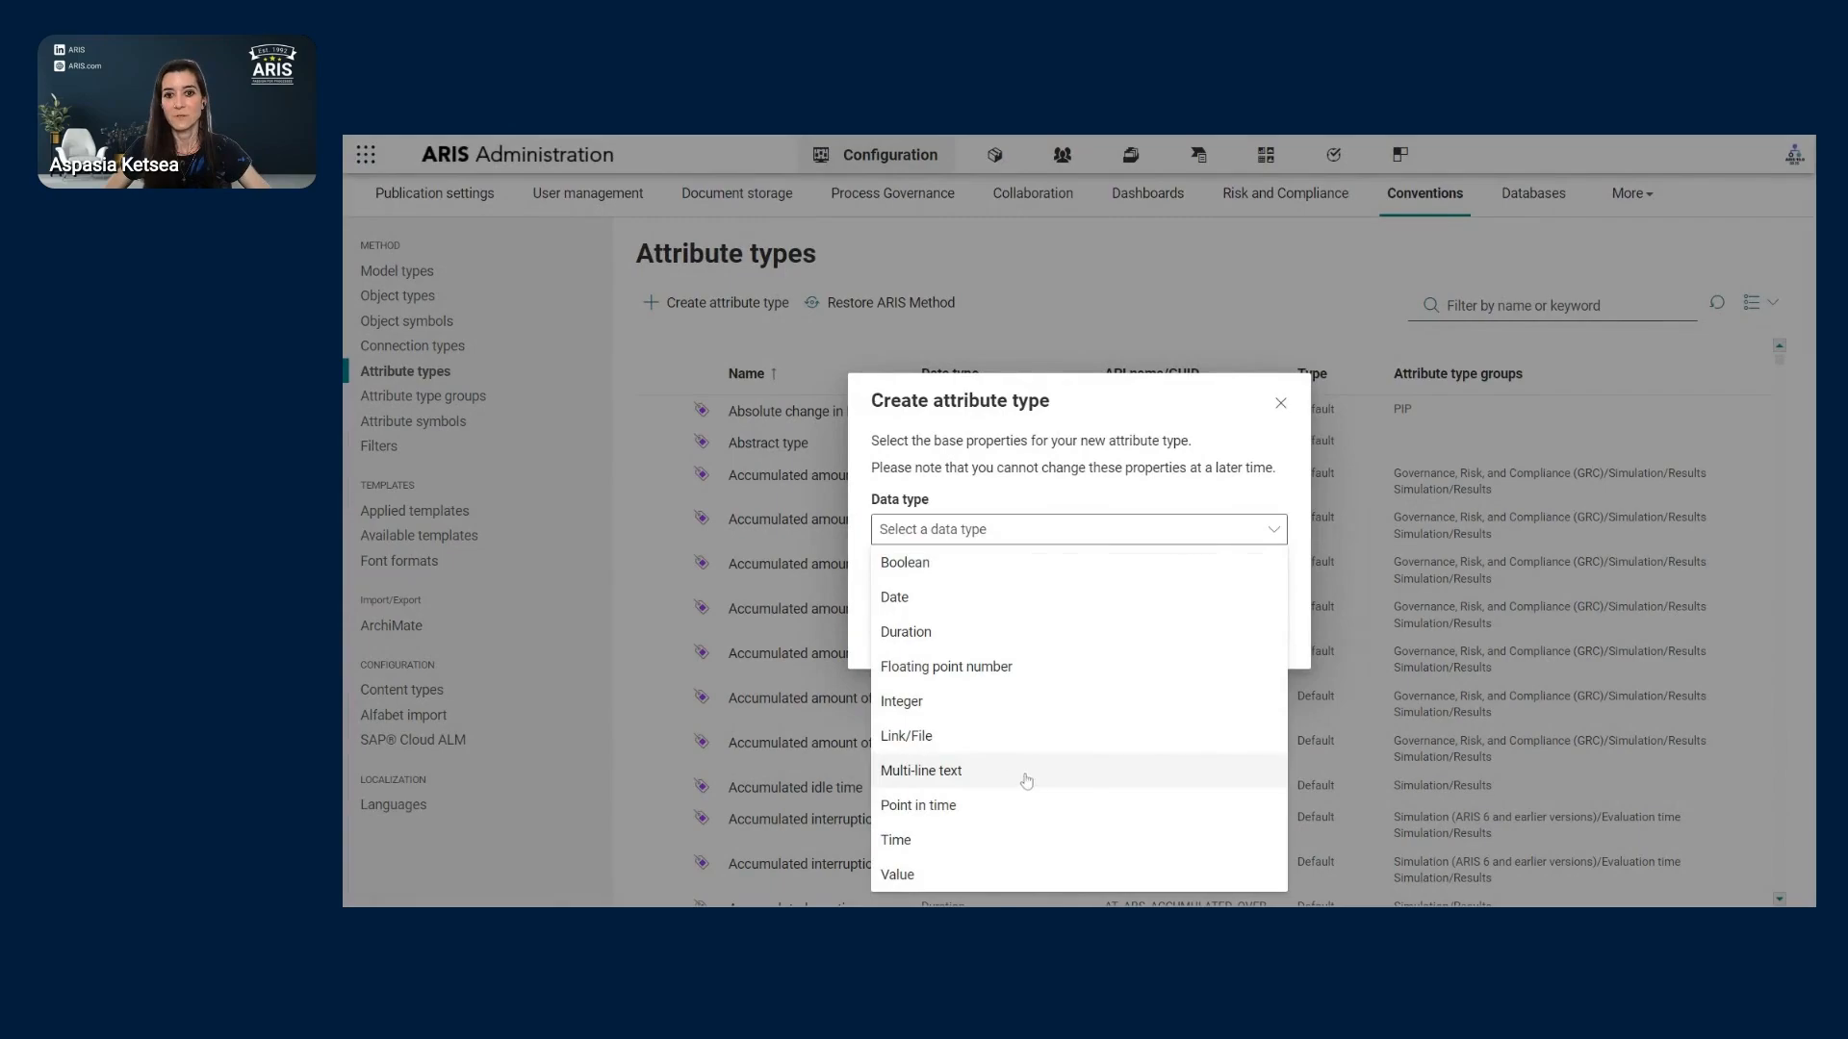
click(957, 775)
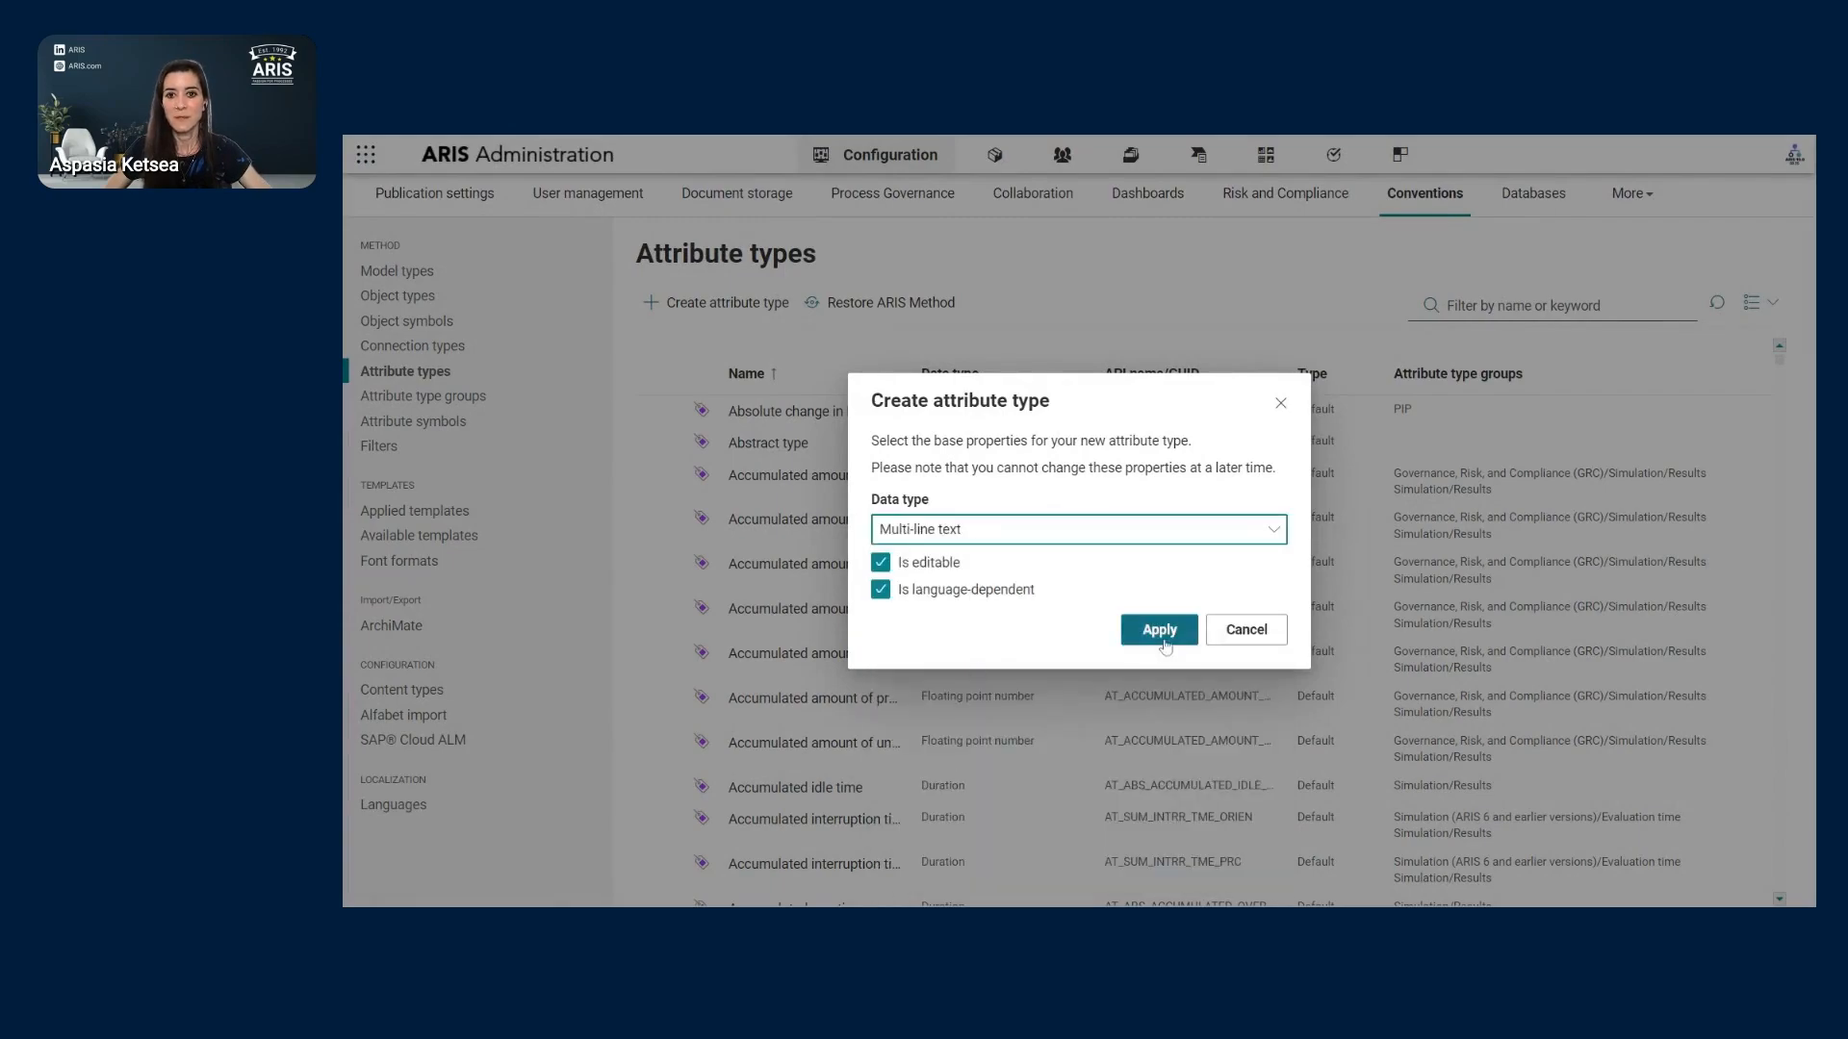
click(1158, 639)
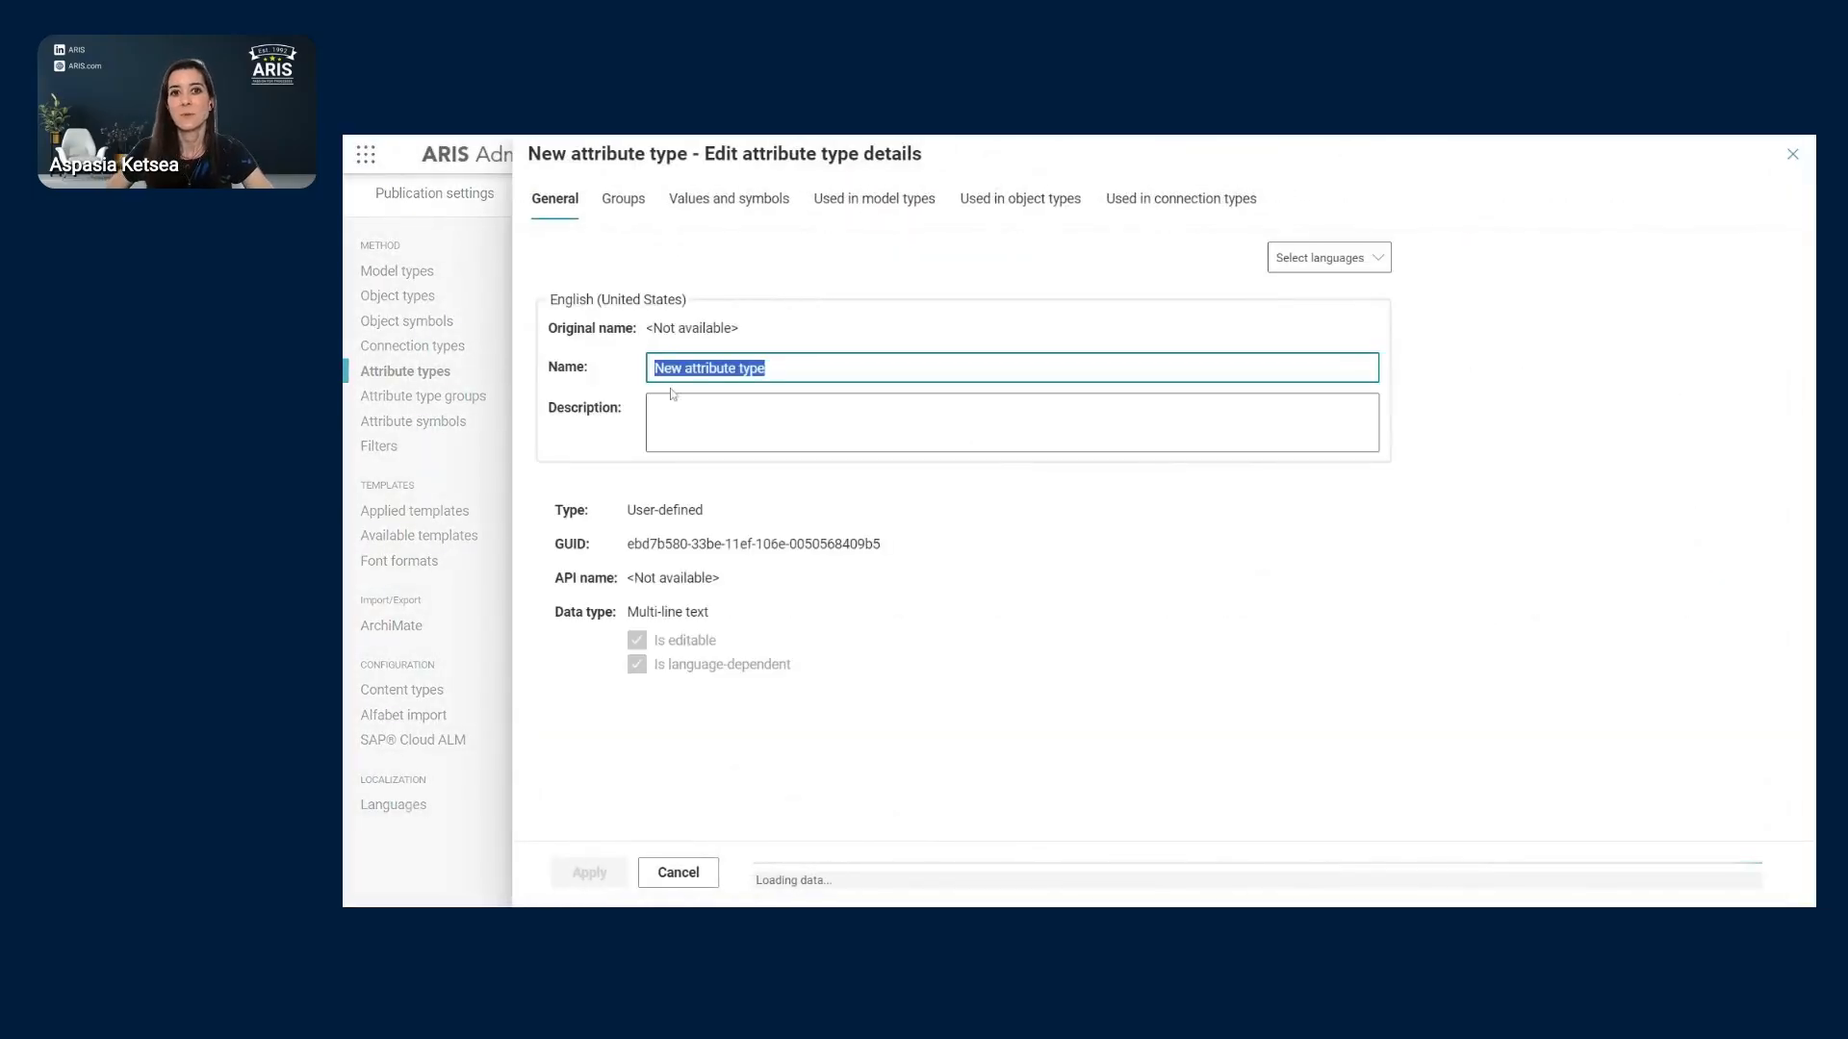
- Assign the new attribute type to the Access diagram model type, then close its details
click(738, 211)
click(899, 206)
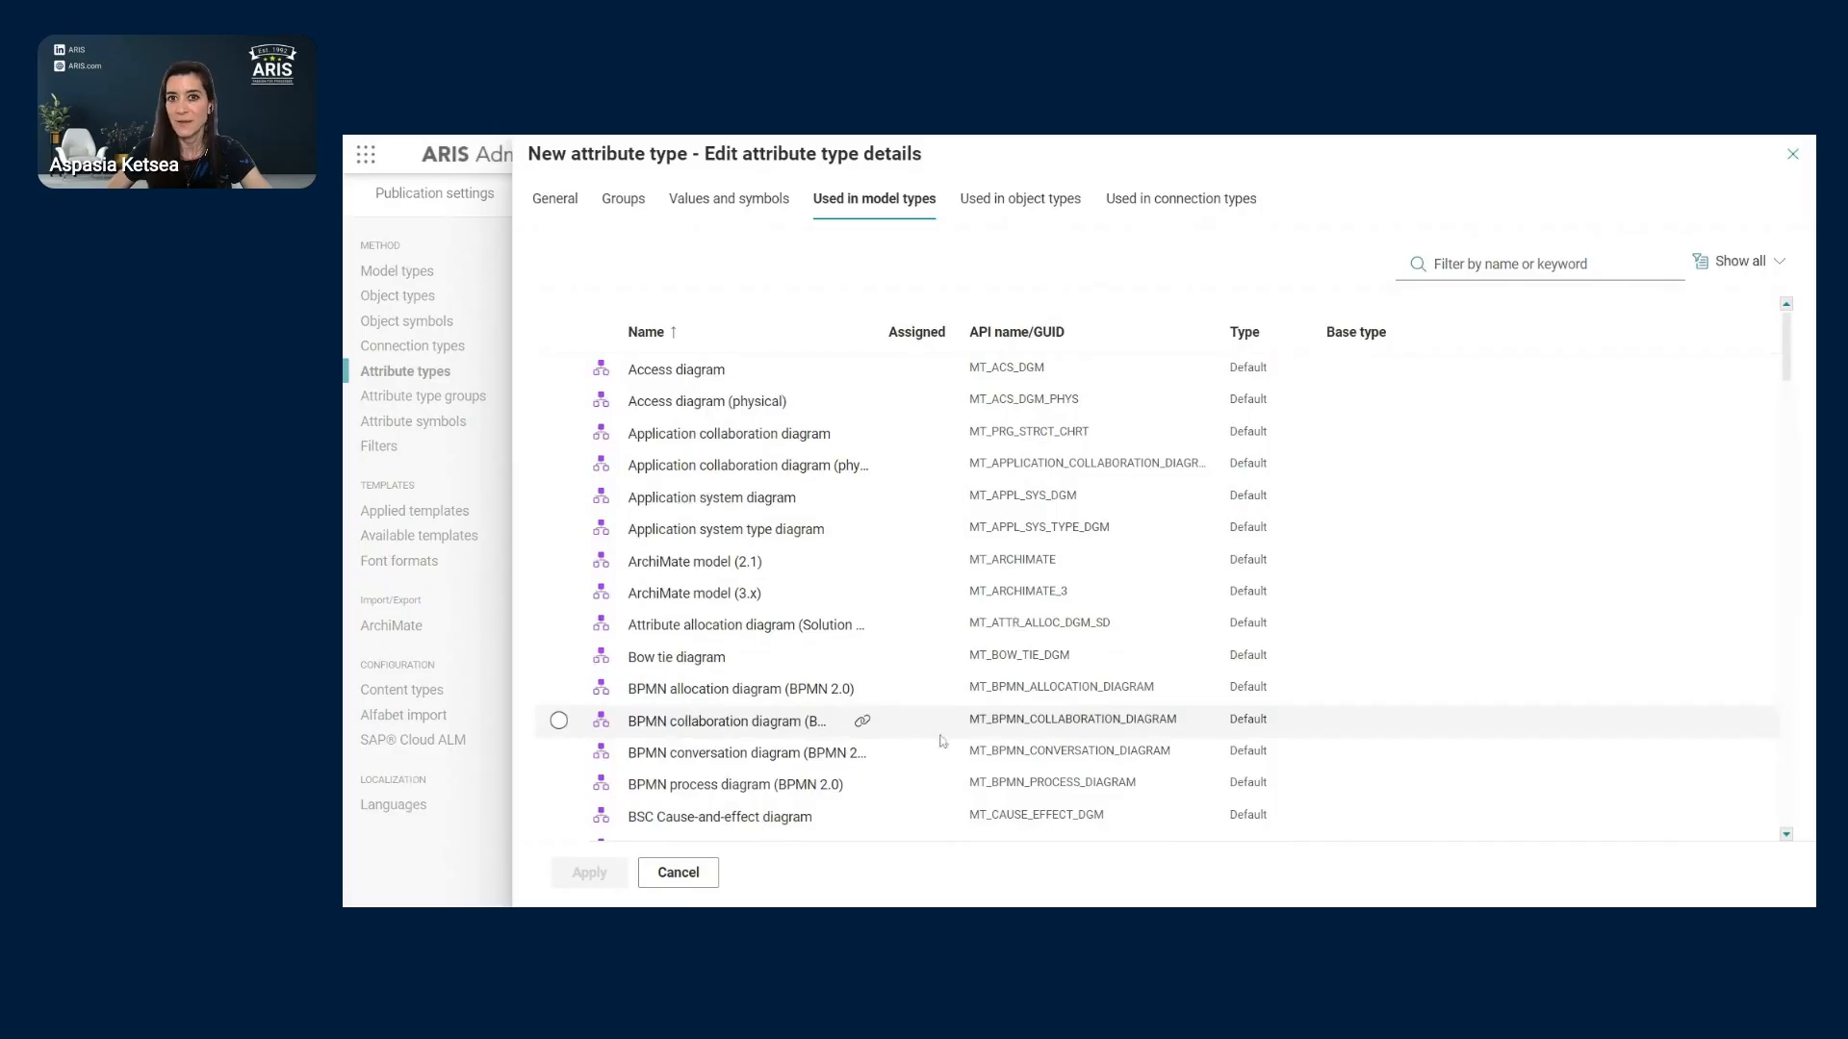
click(863, 372)
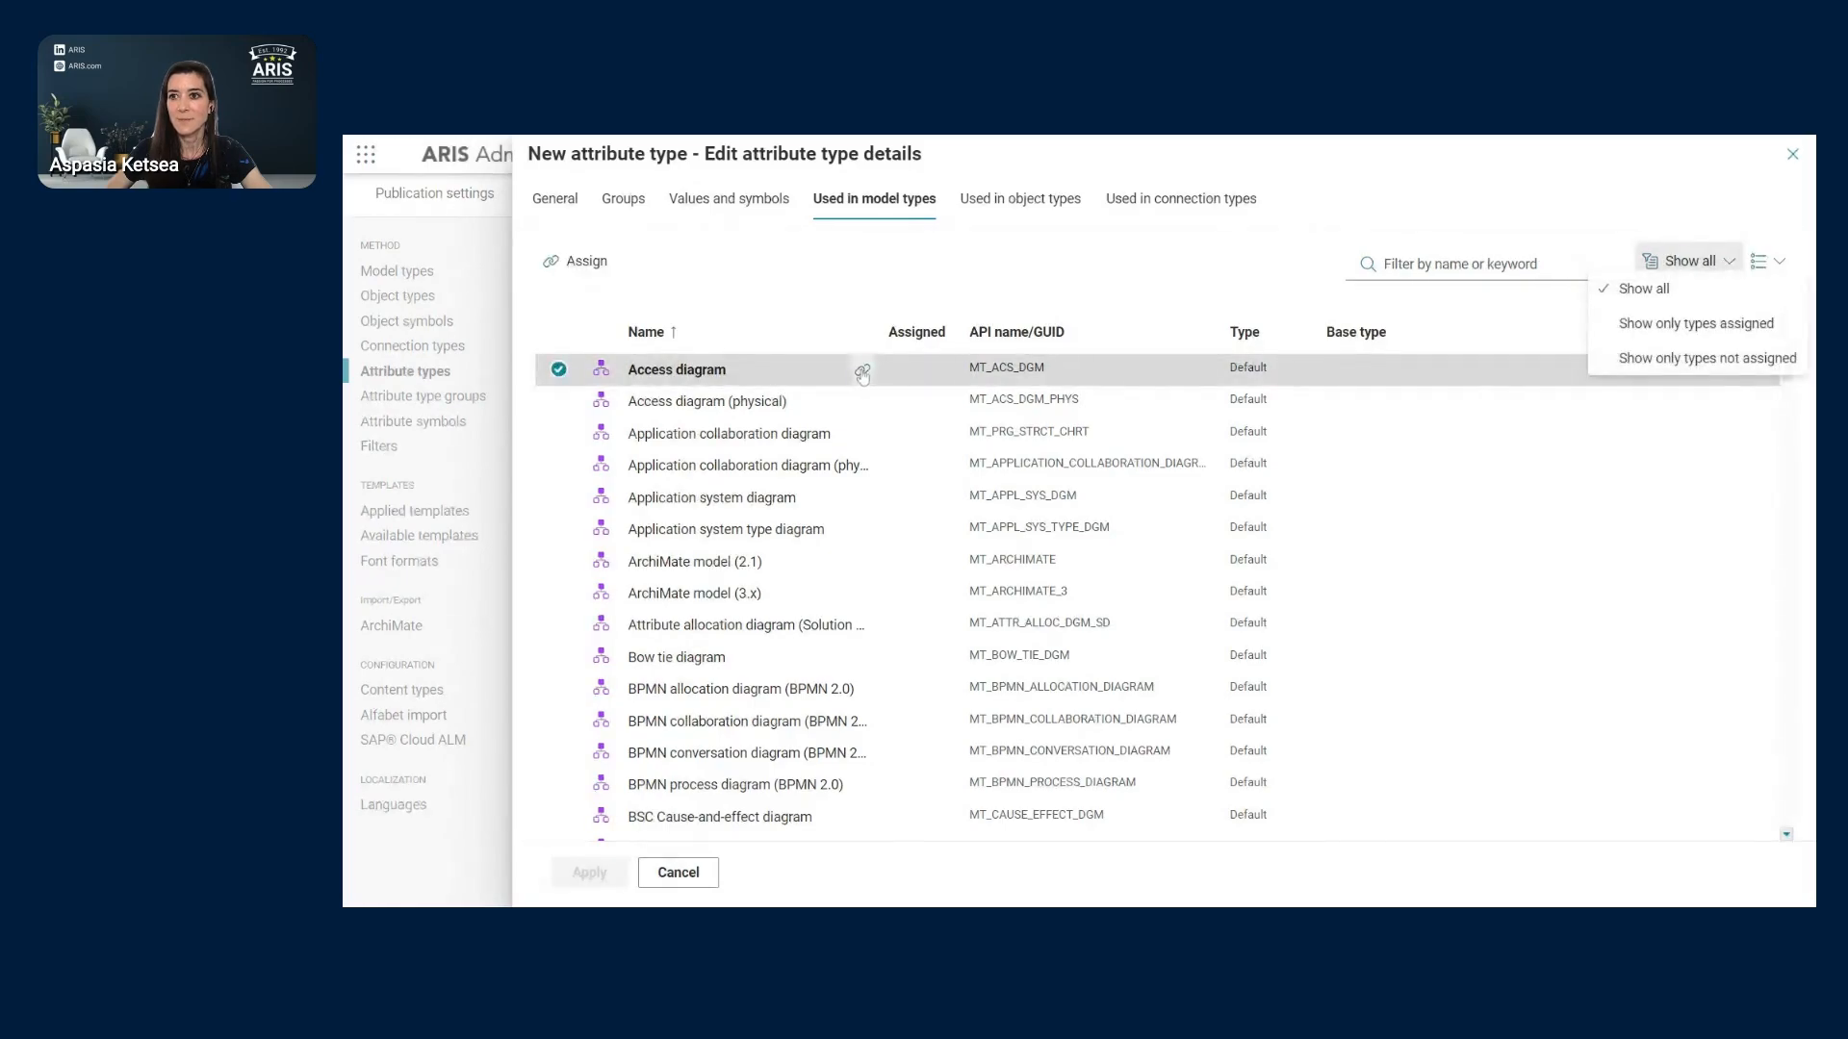
click(1726, 264)
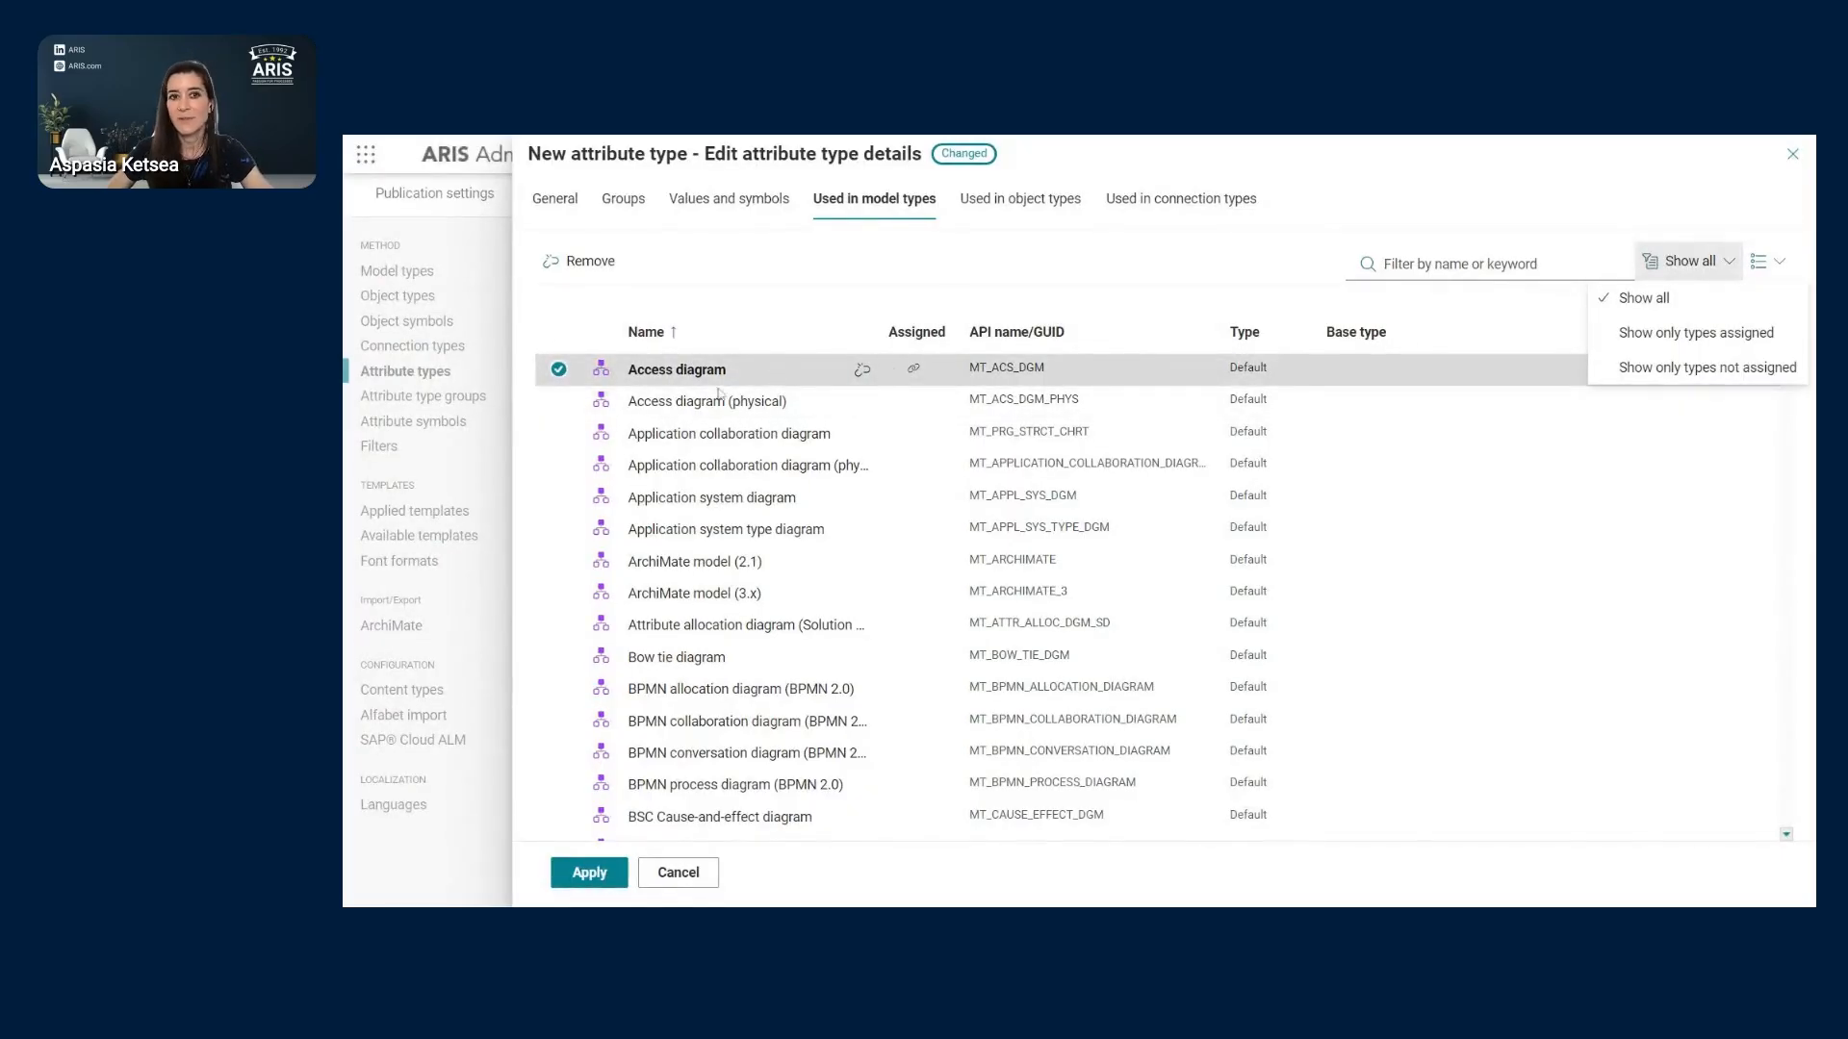
click(1798, 160)
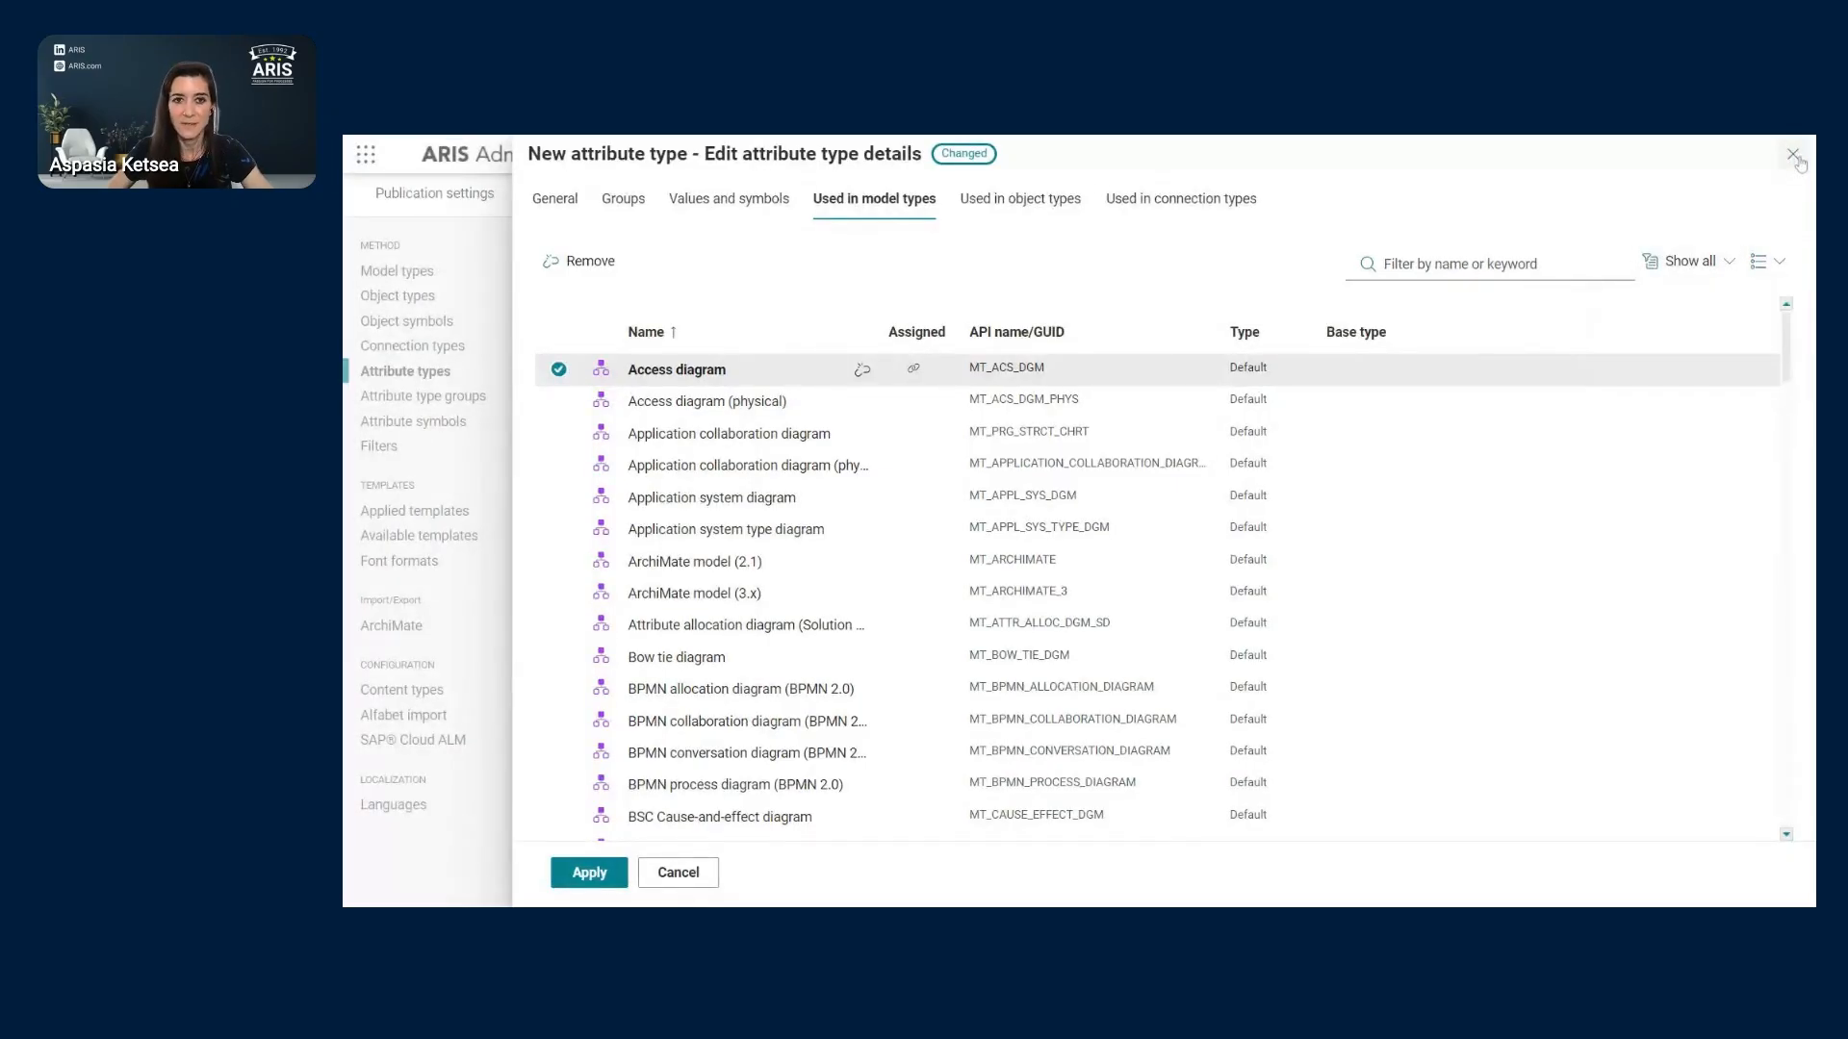
click(1794, 155)
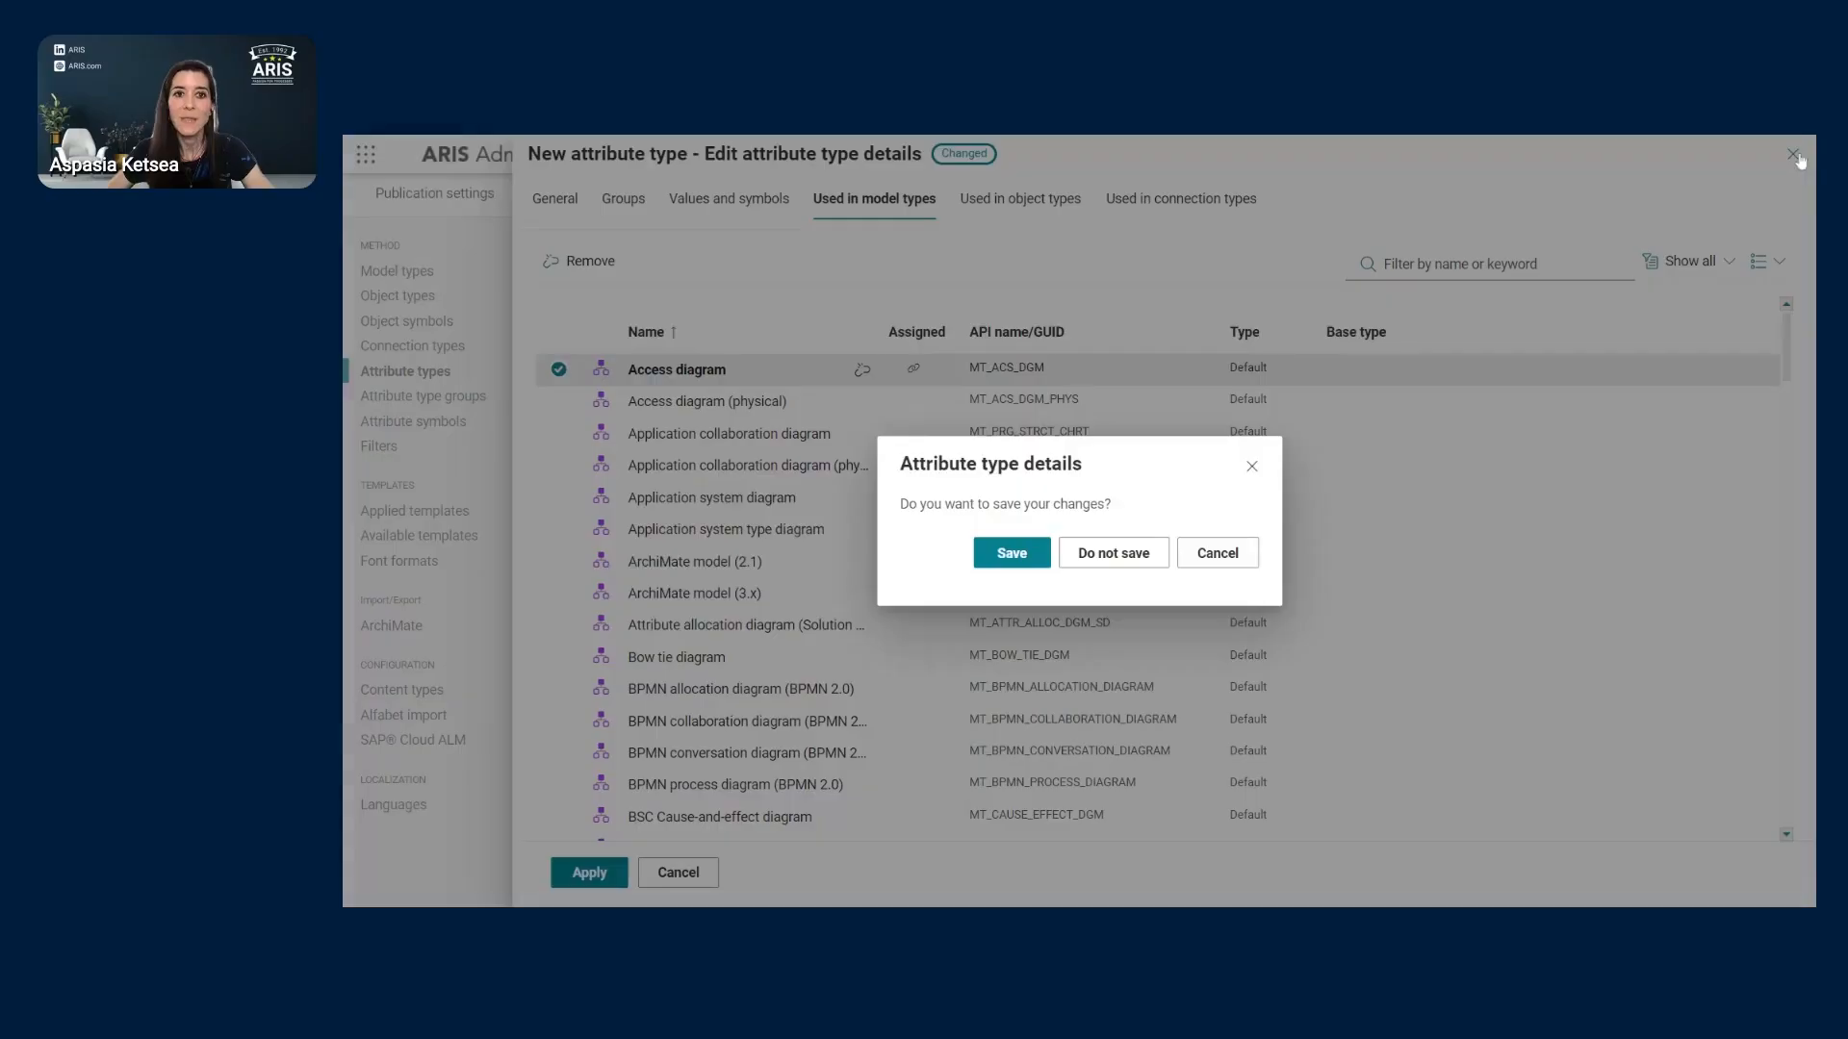
- Discard the attribute type changes and sort the Attribute types list by type
click(1139, 558)
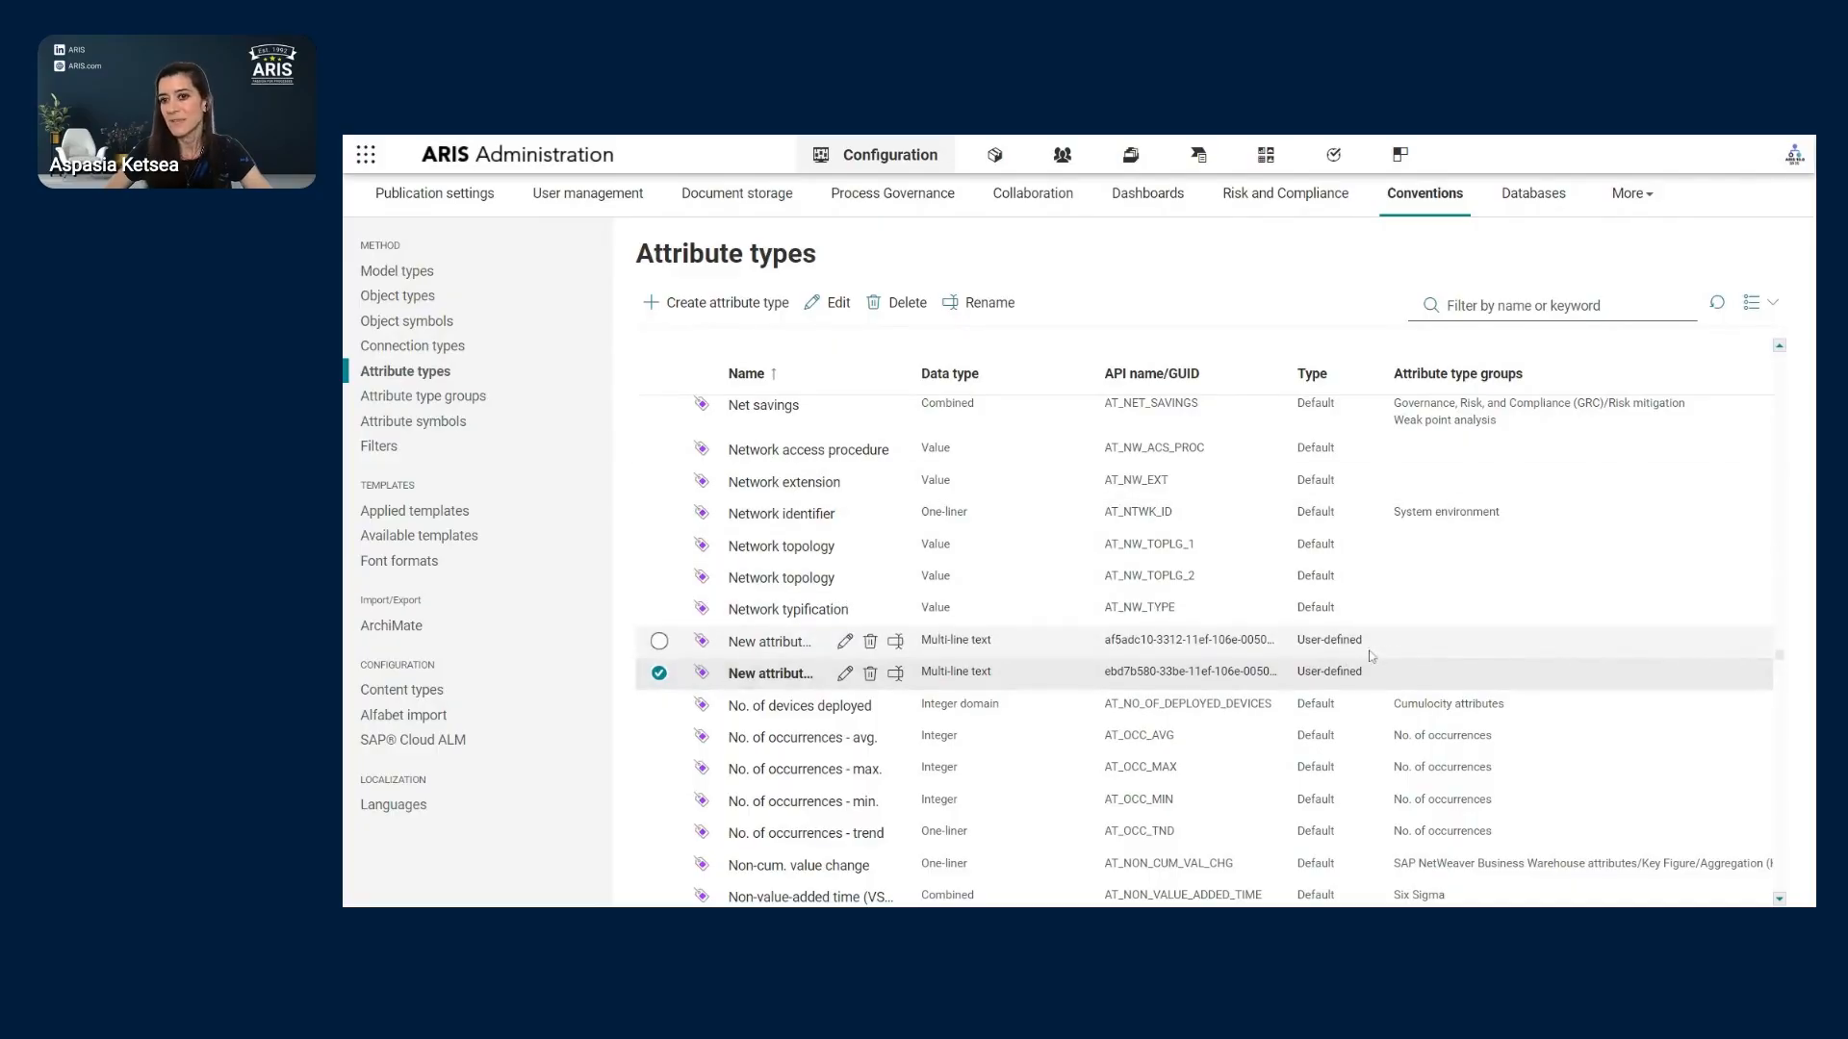
click(1324, 390)
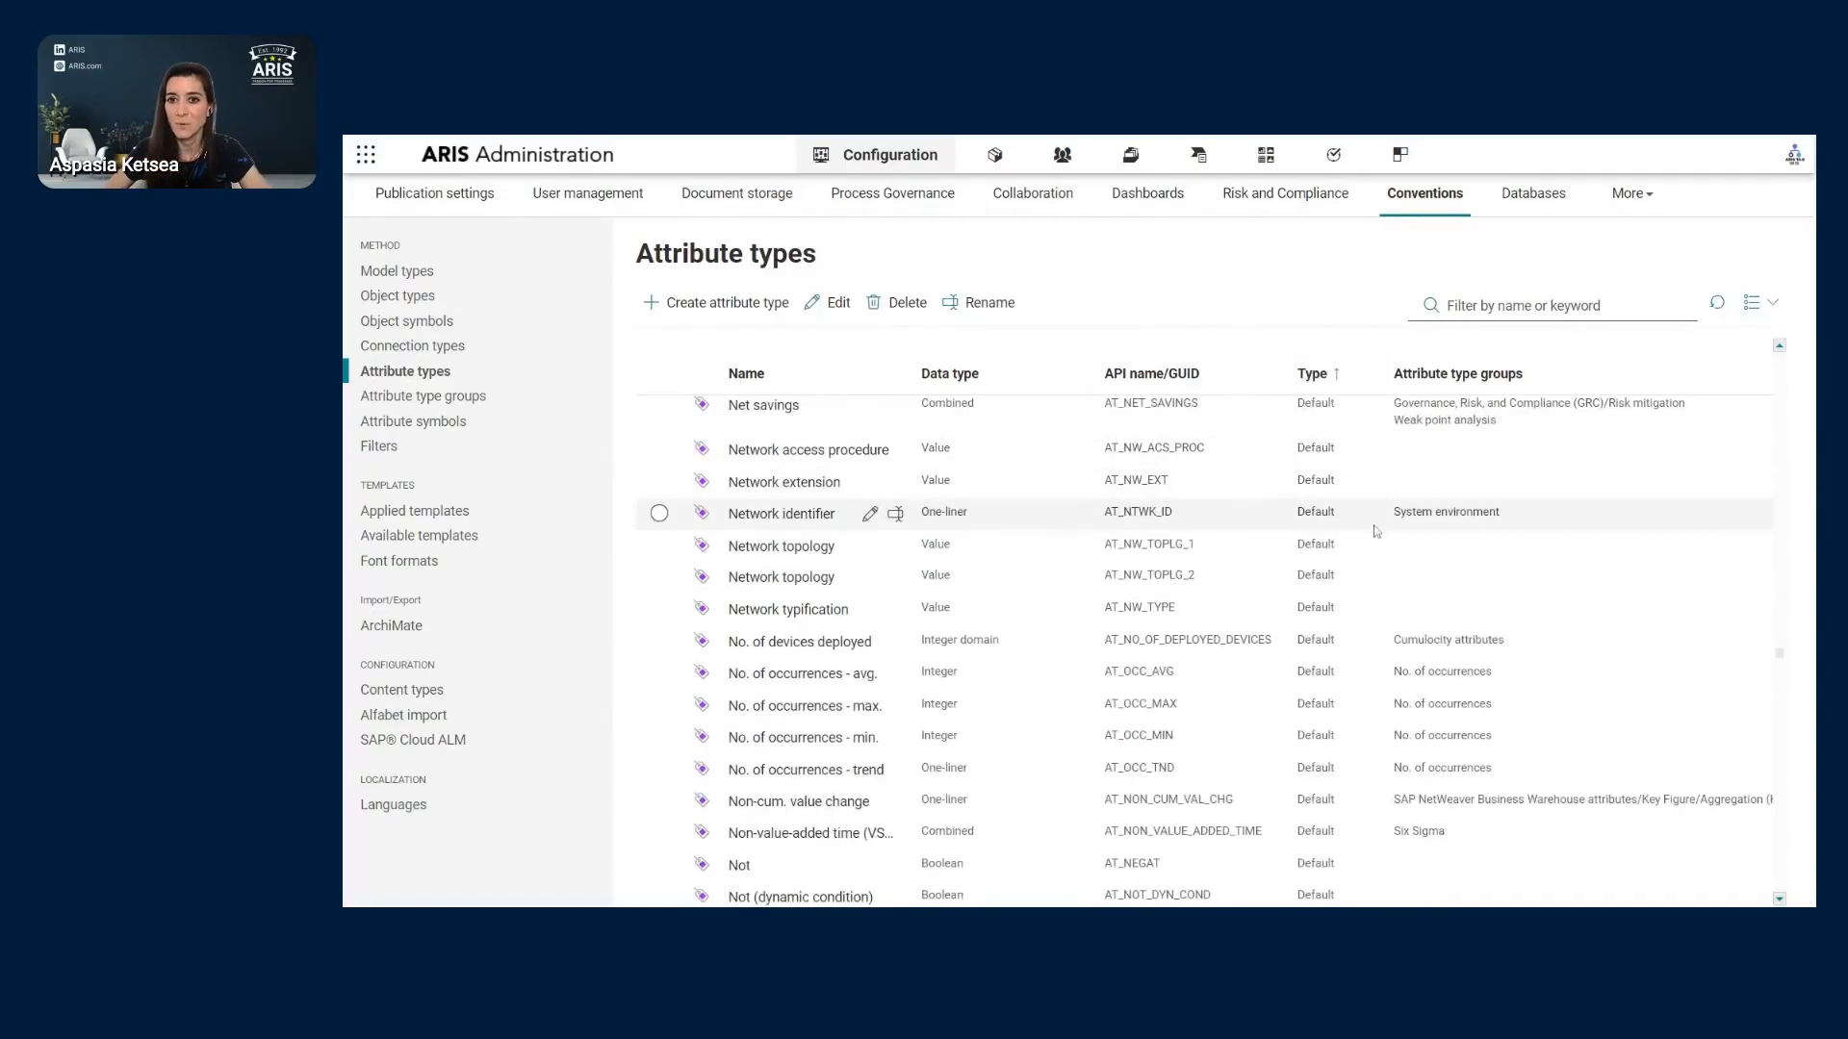
- Open the Filters list and look over the filter creation options
click(385, 448)
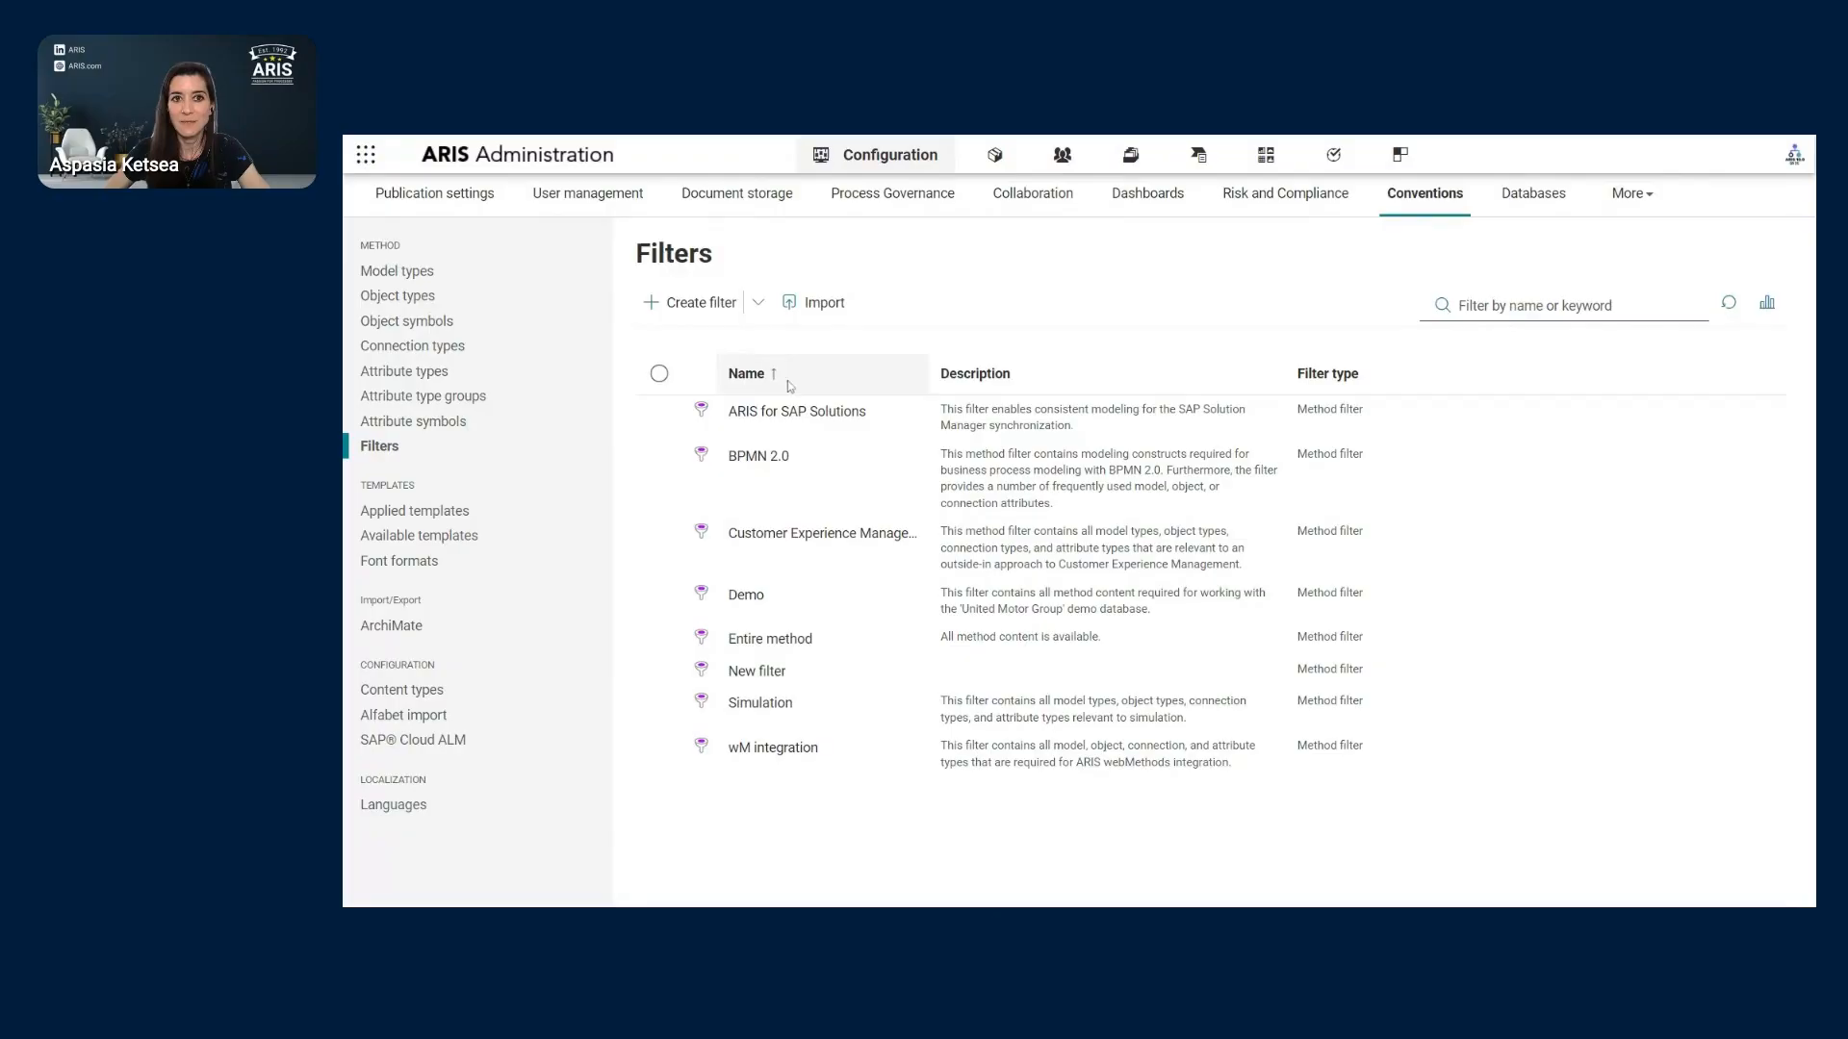
click(759, 311)
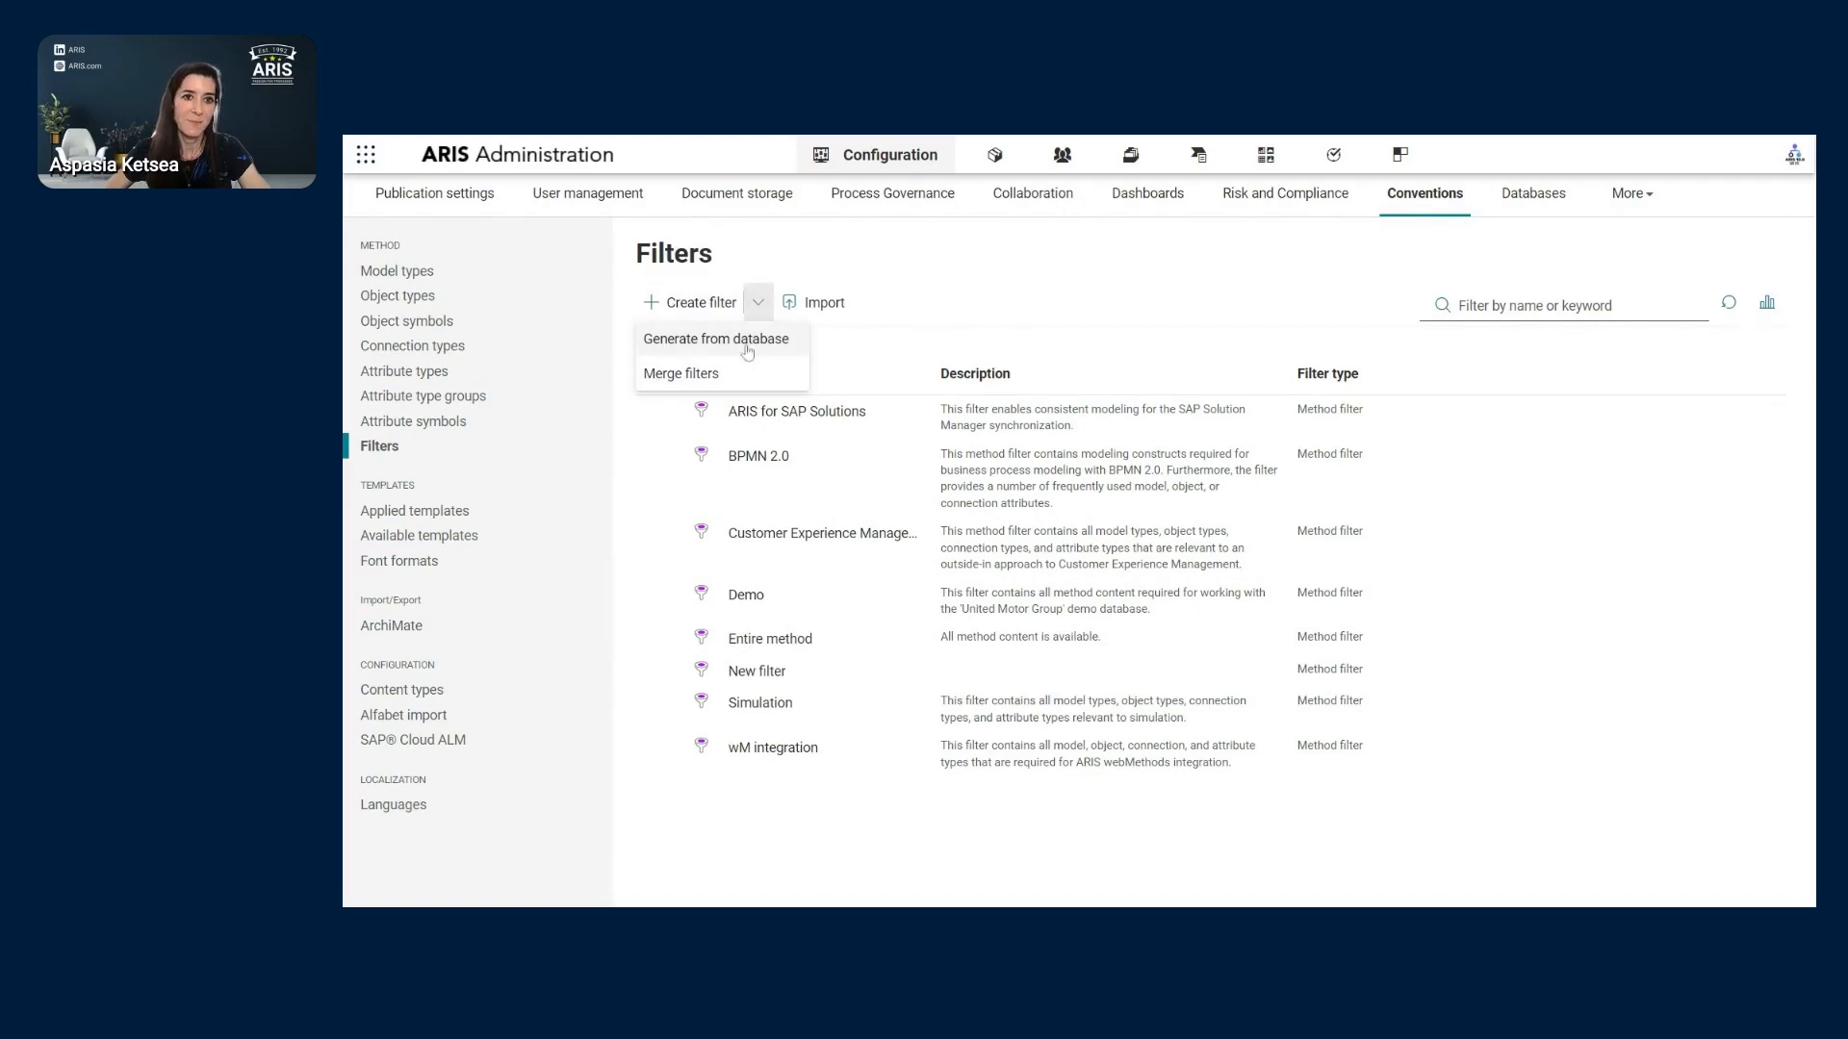
click(1097, 249)
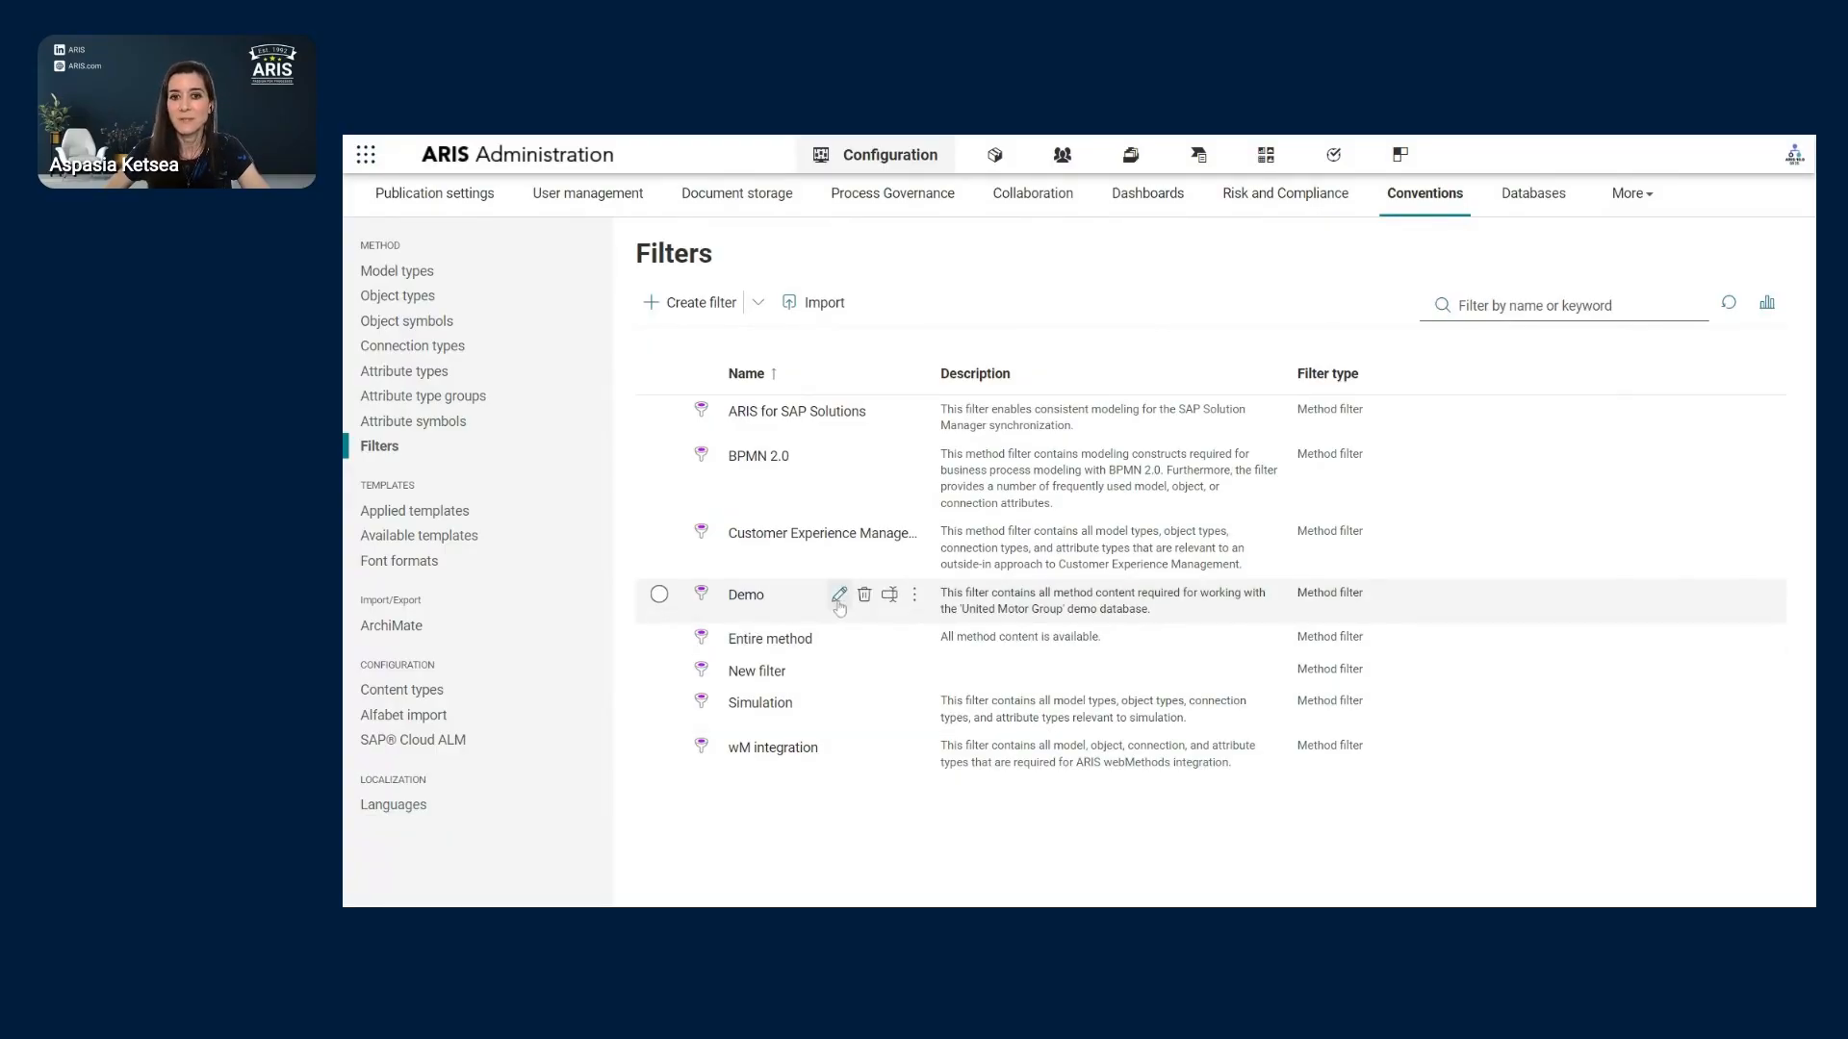
- Select the Demo filter and view its available reports, such as Compare filters
click(914, 595)
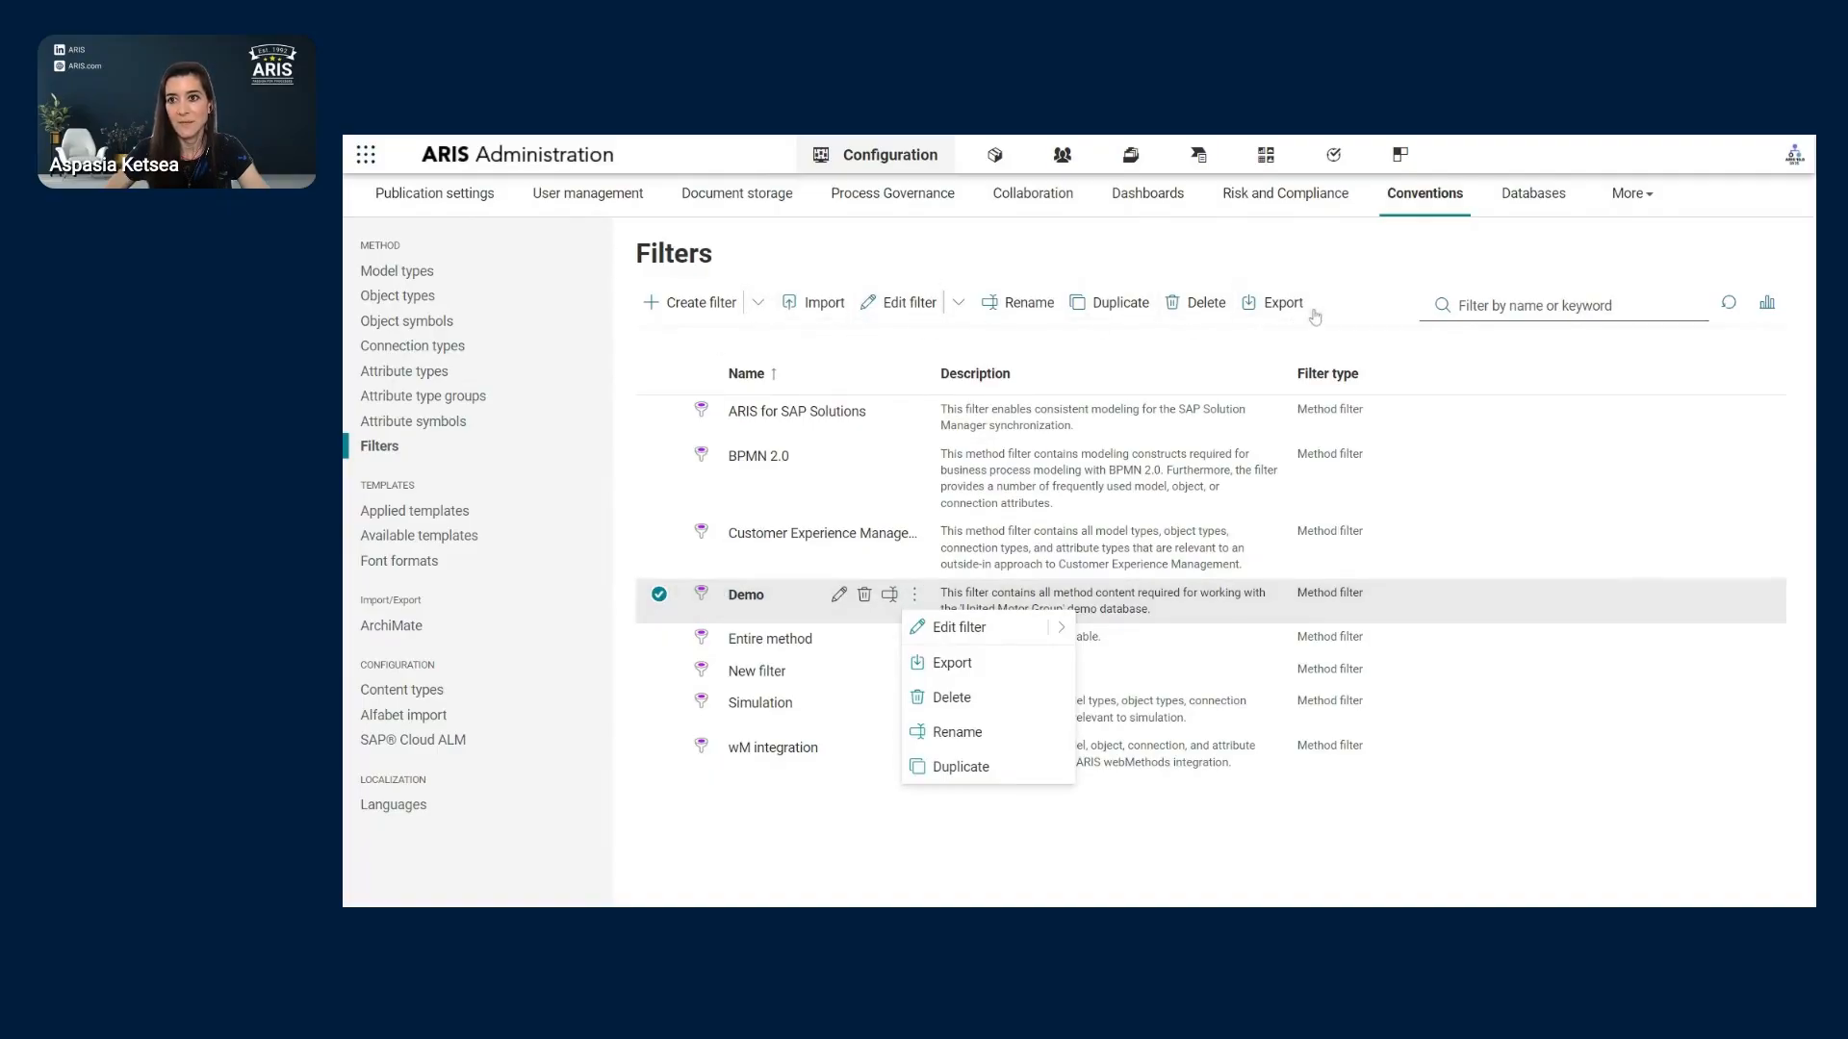
click(1767, 304)
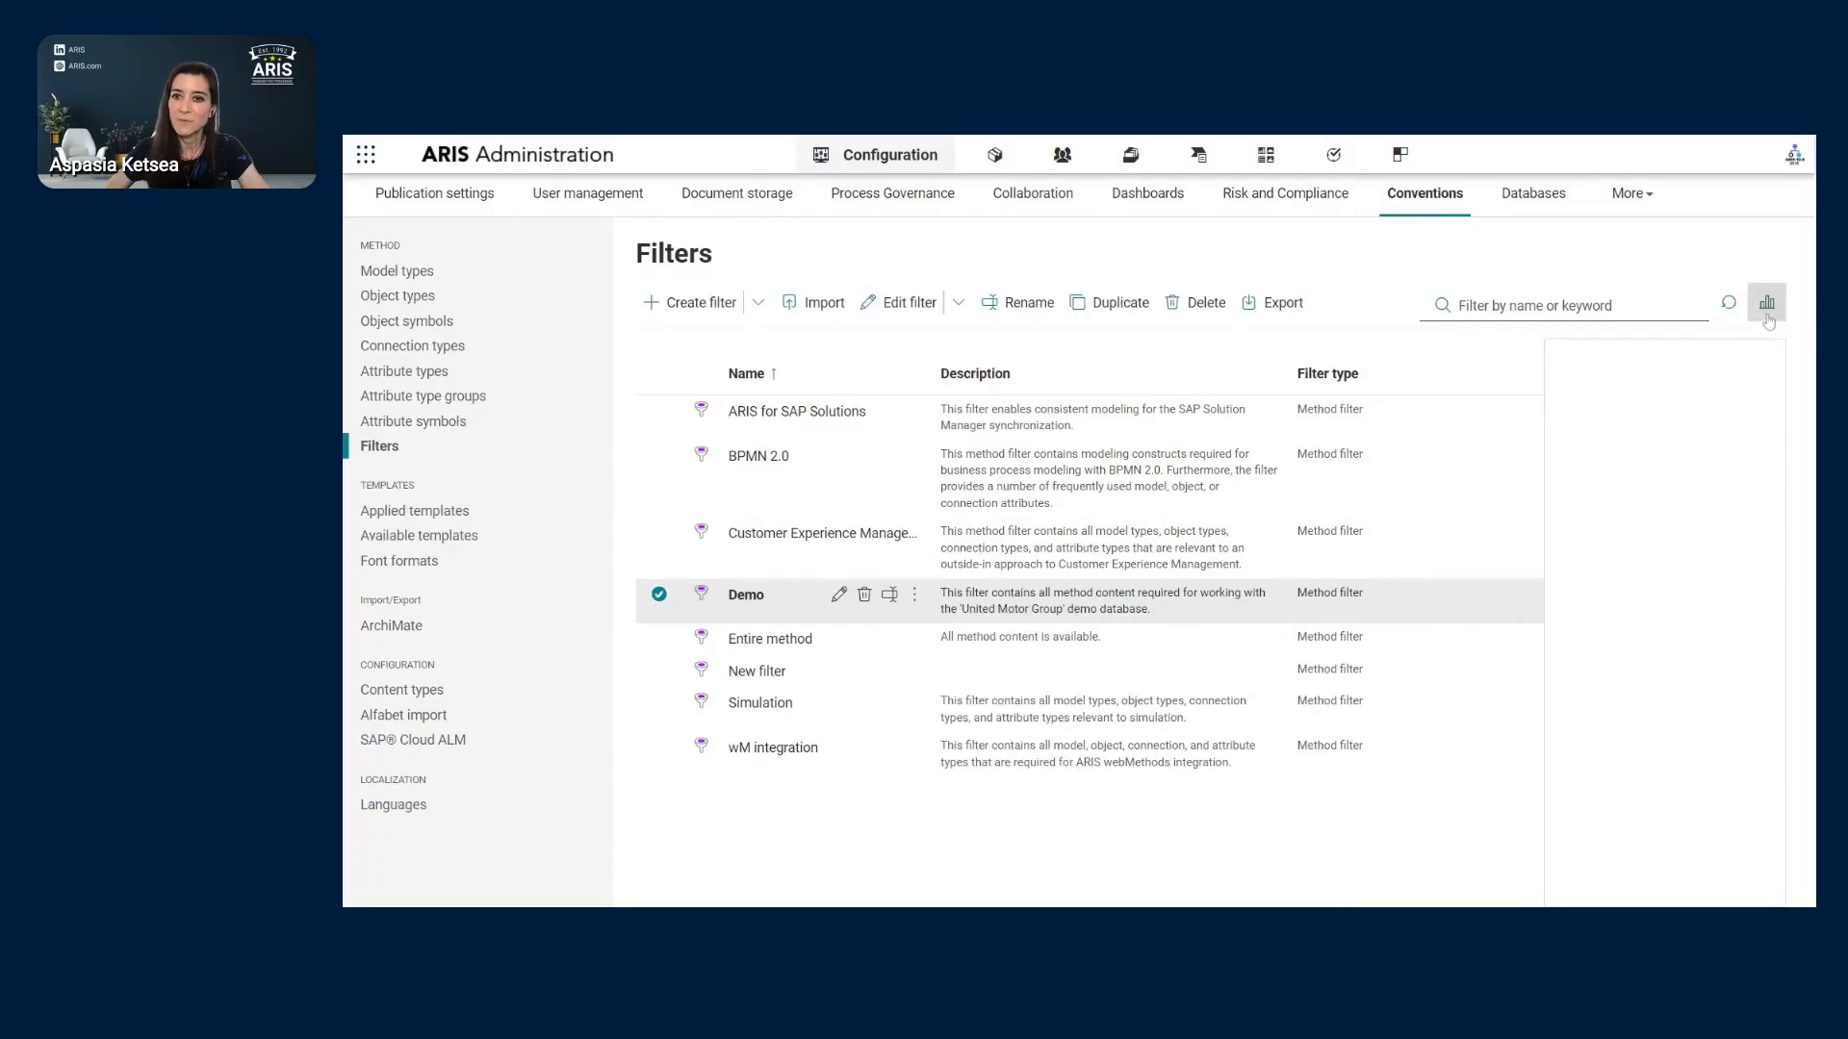
click(1755, 456)
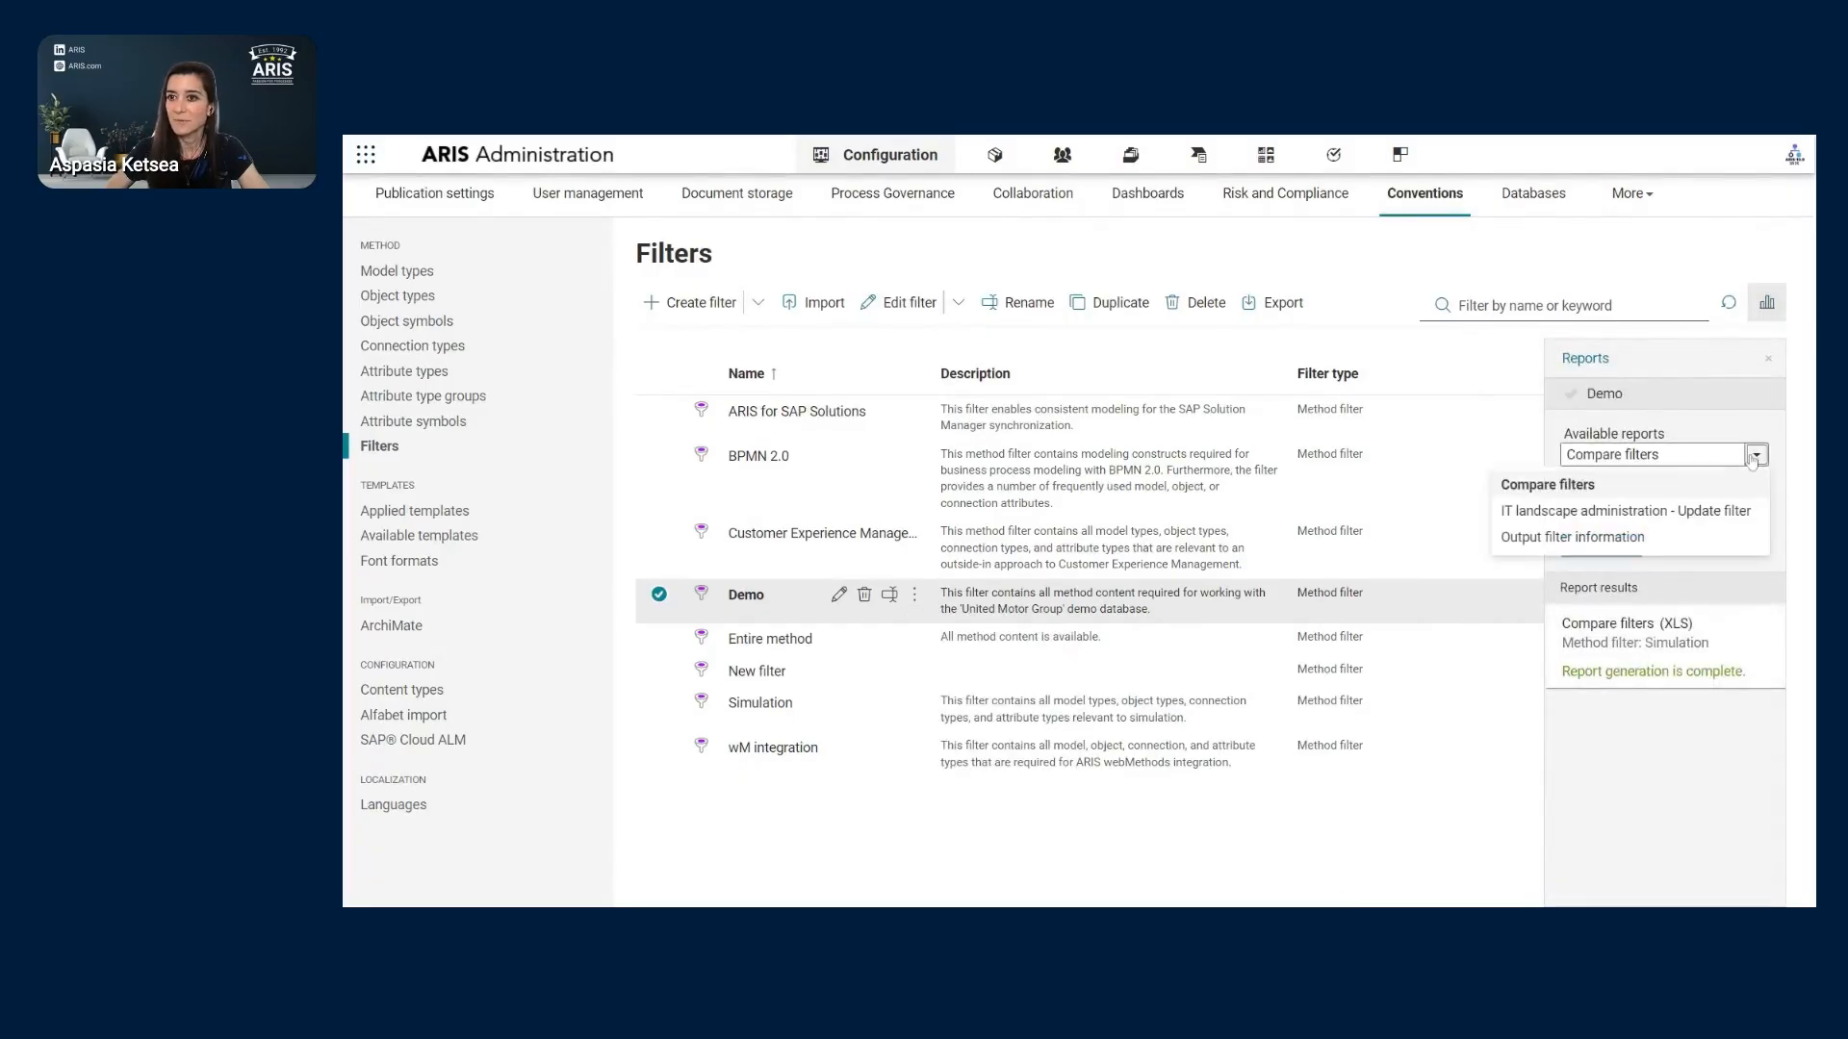
mouse_move(1668, 548)
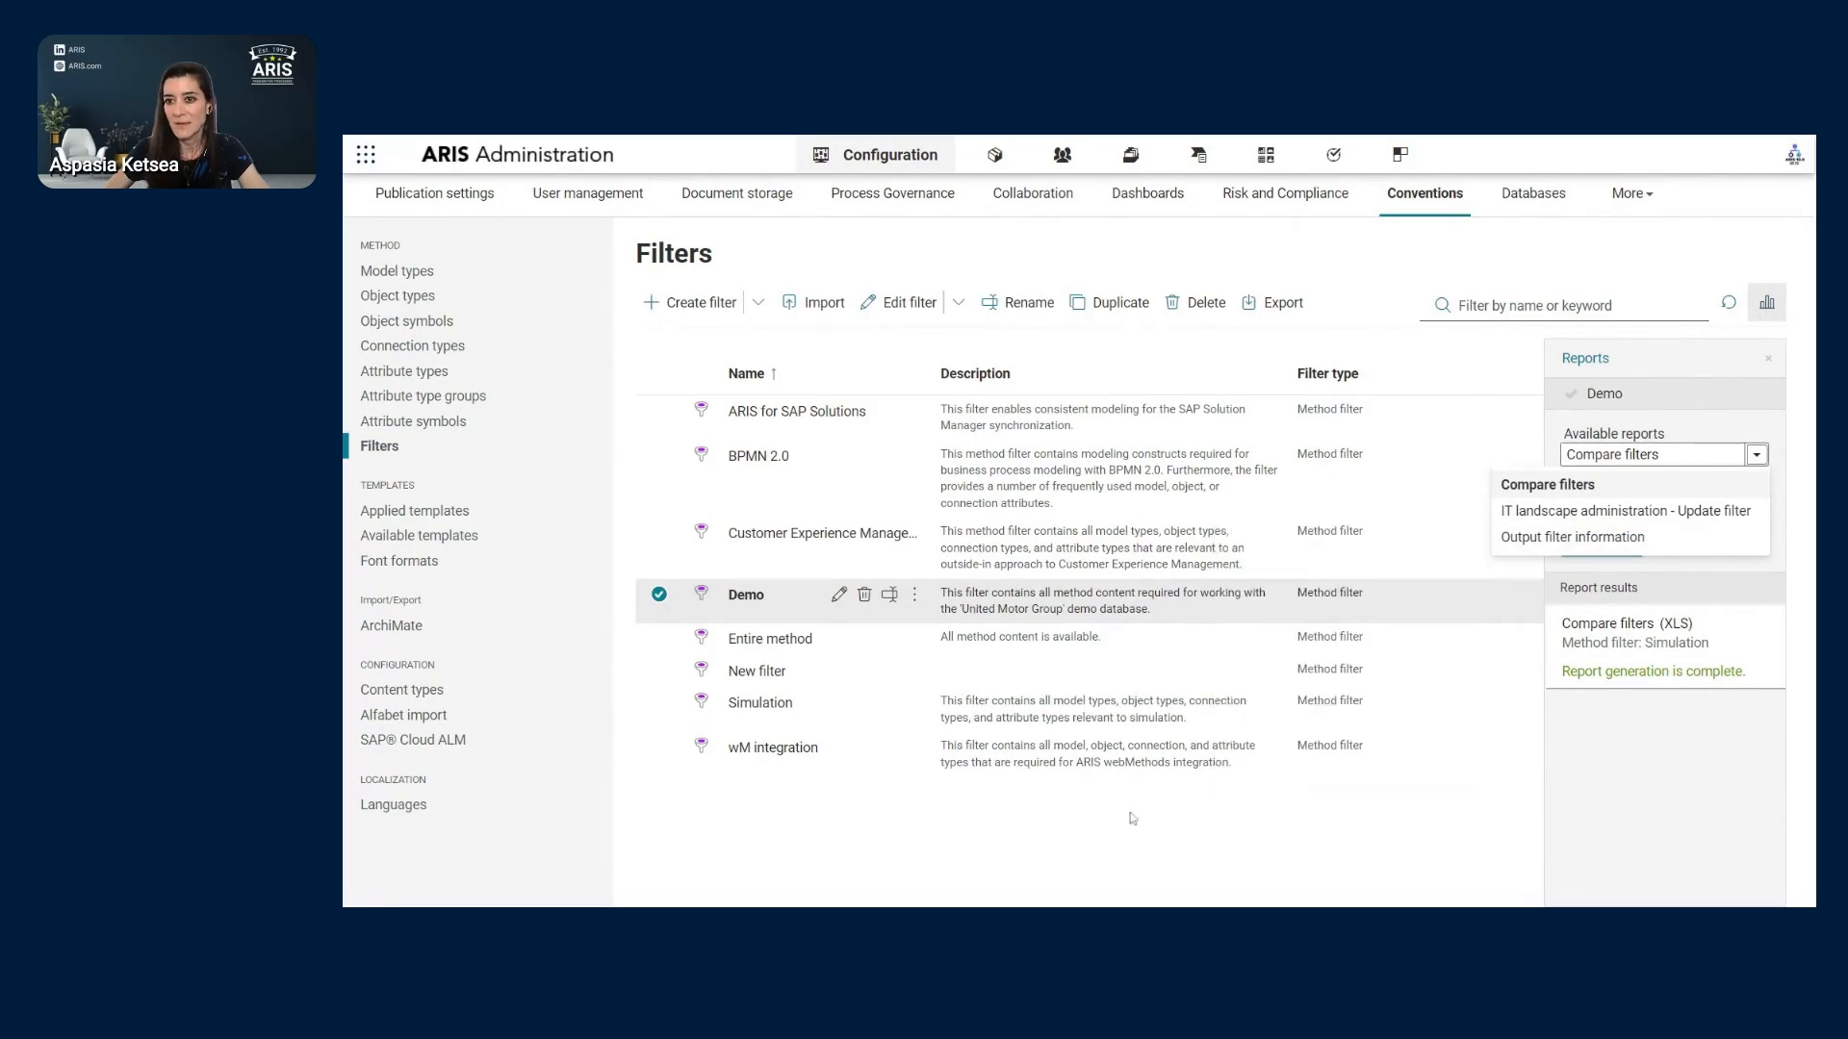
click(1736, 236)
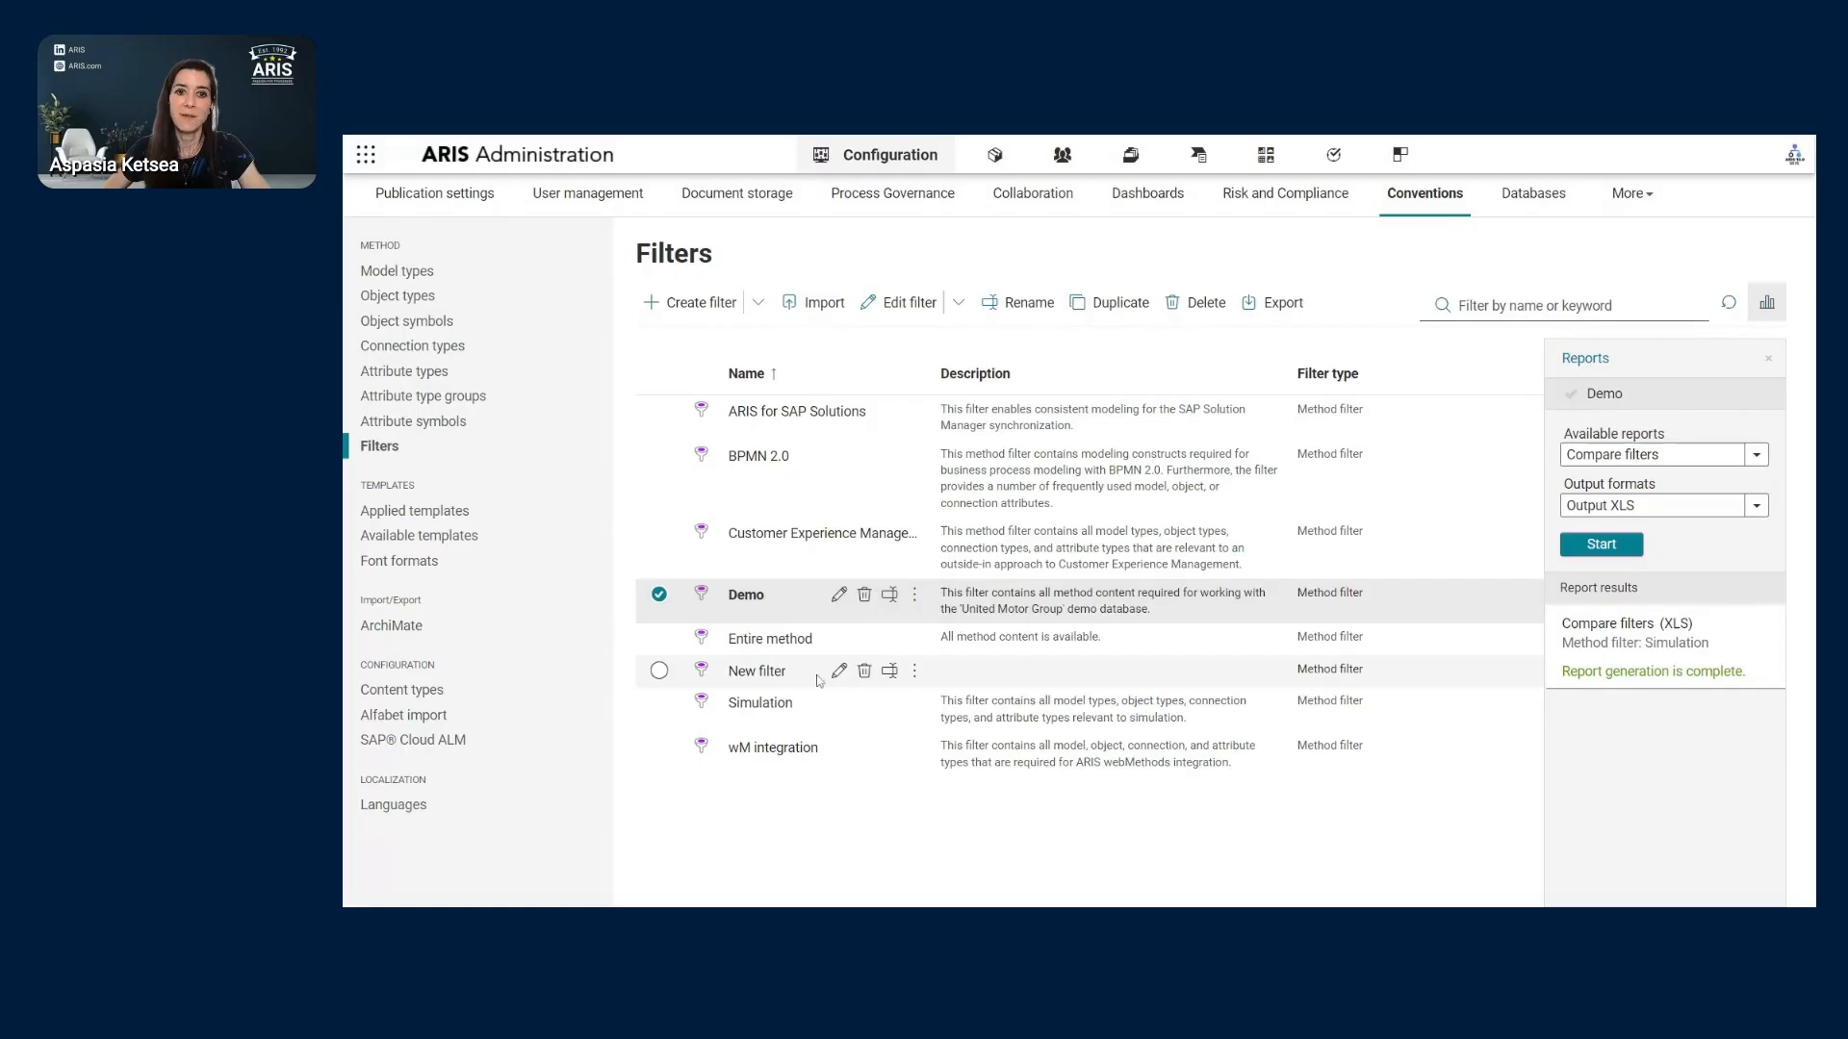
- Open the Demo filter for editing and list all model types, including not allowed ones
click(839, 599)
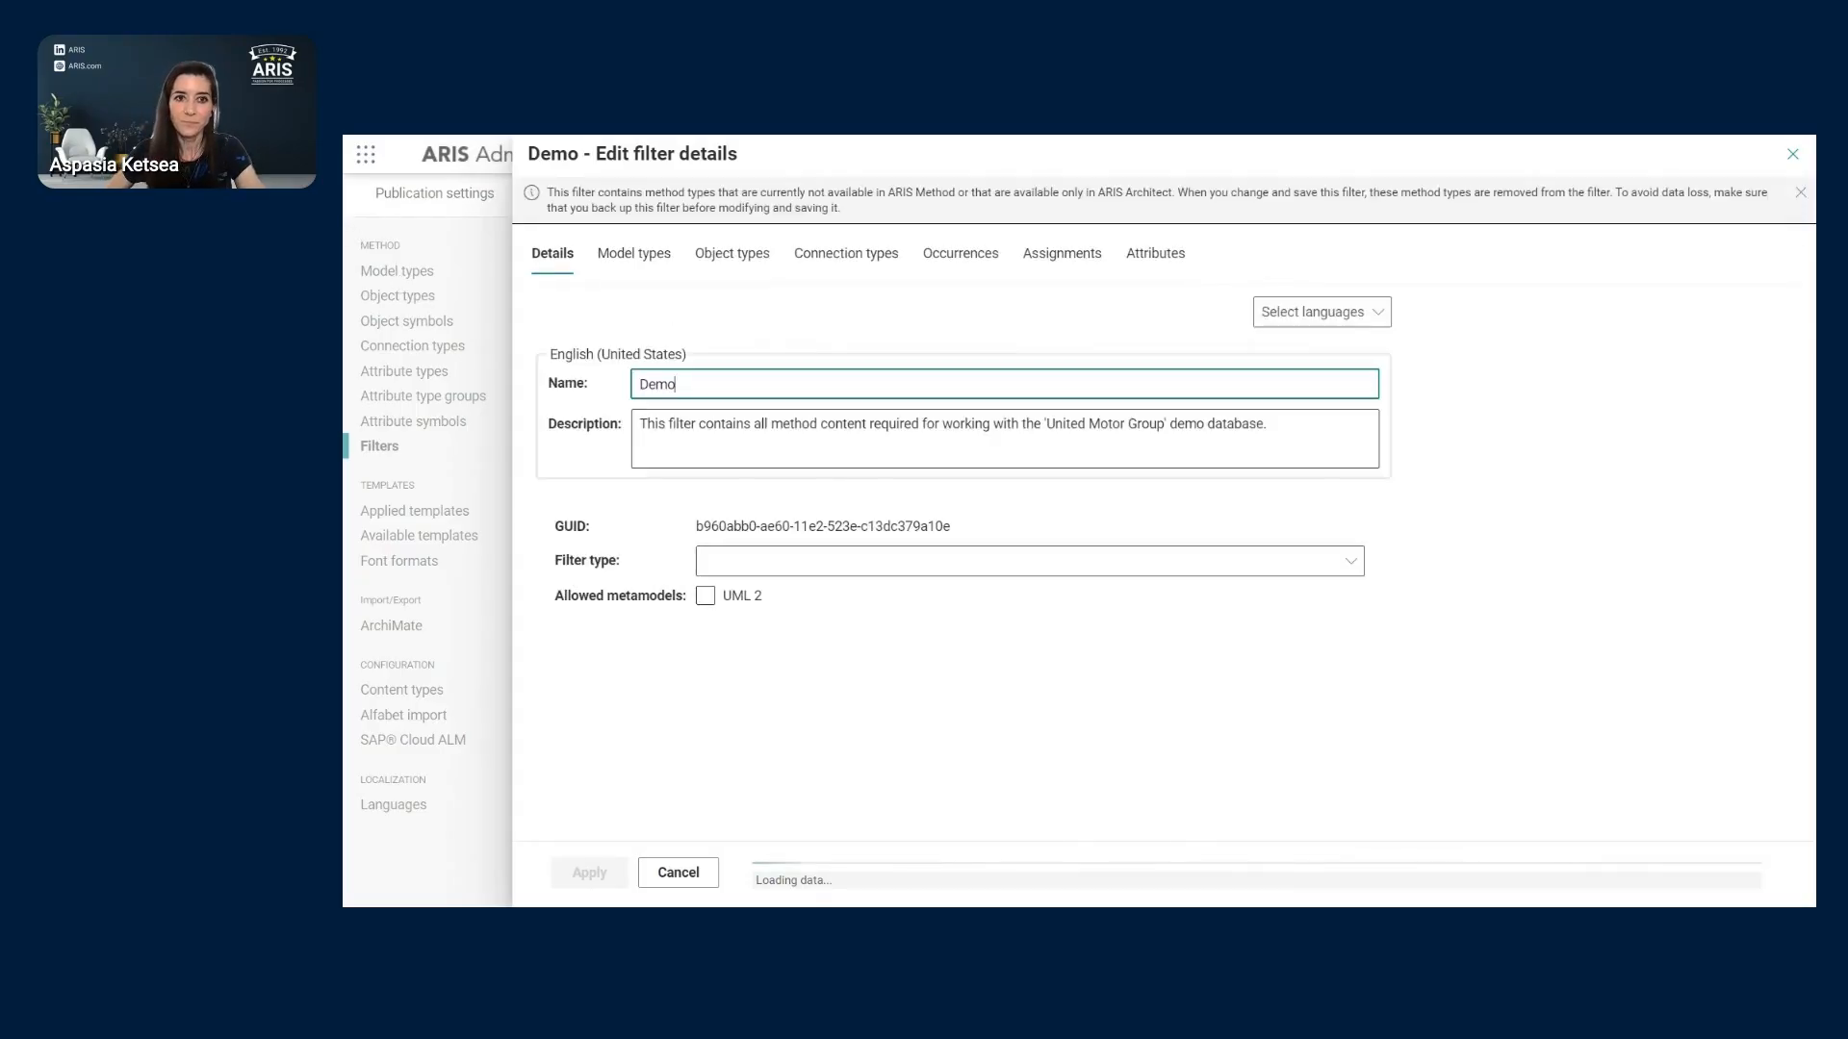
click(632, 257)
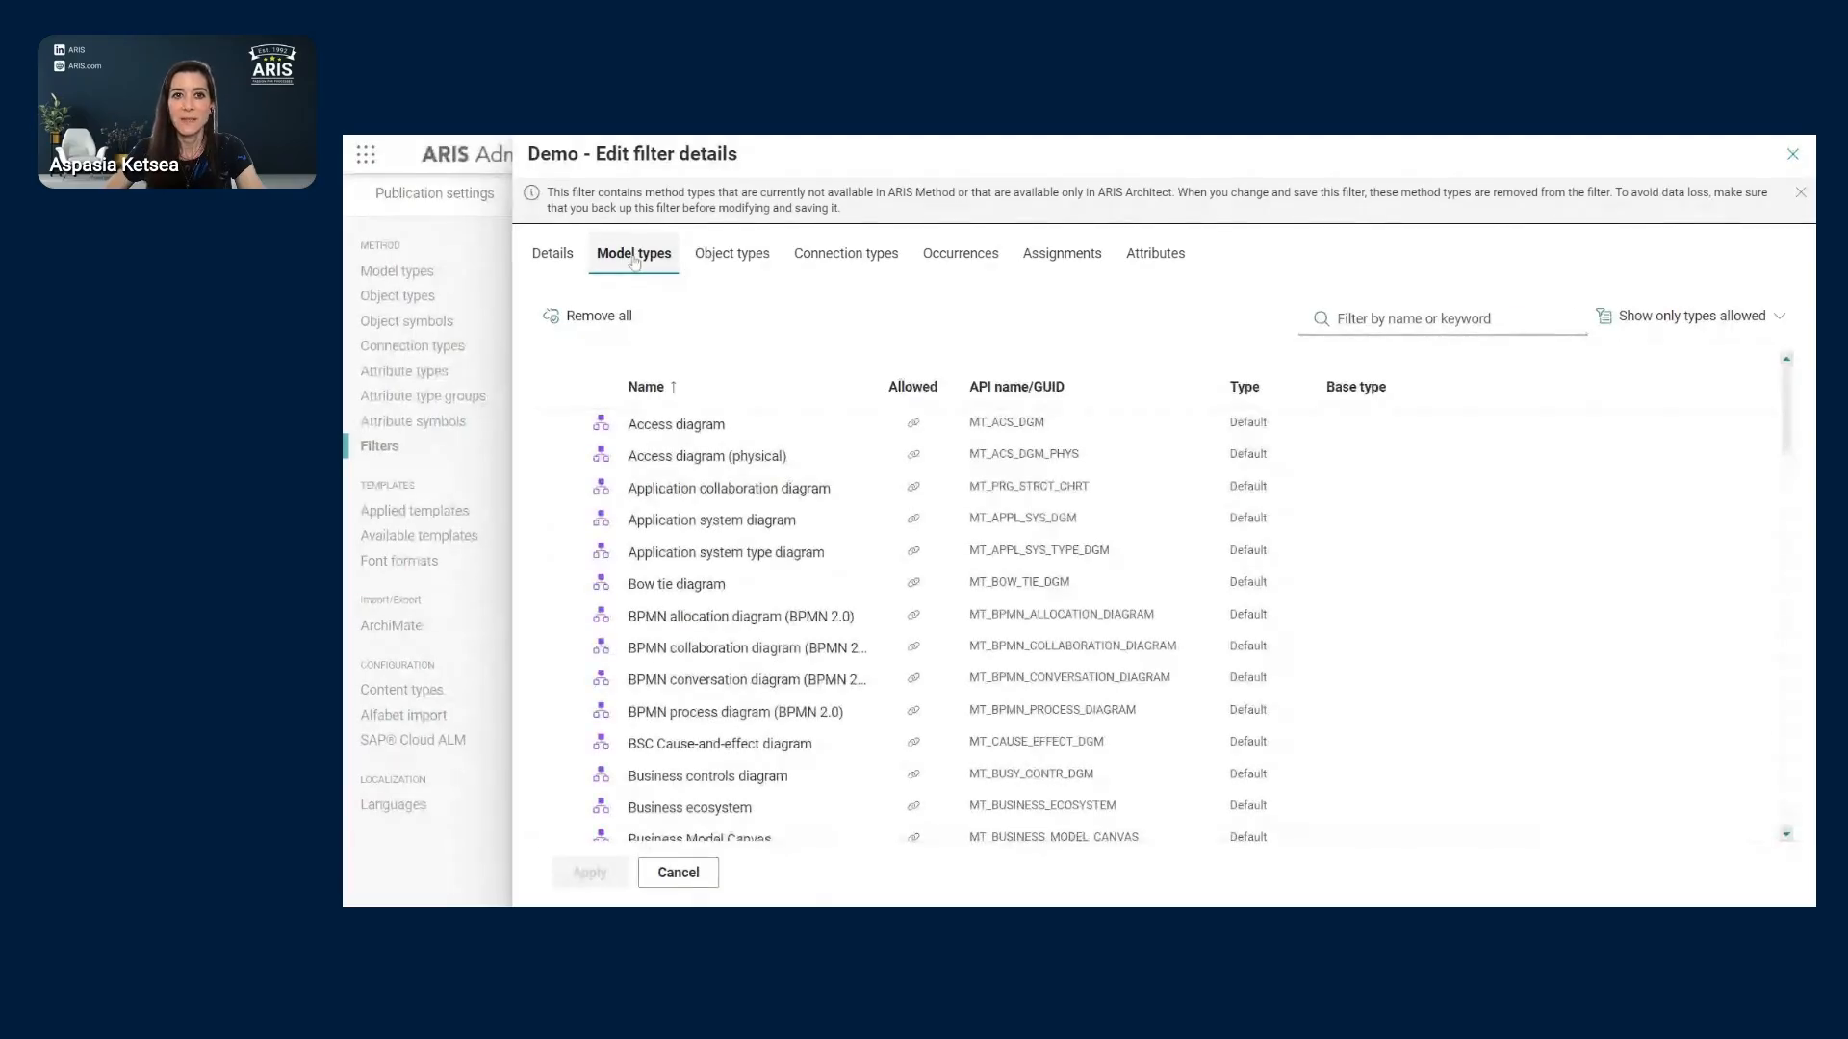
click(1801, 196)
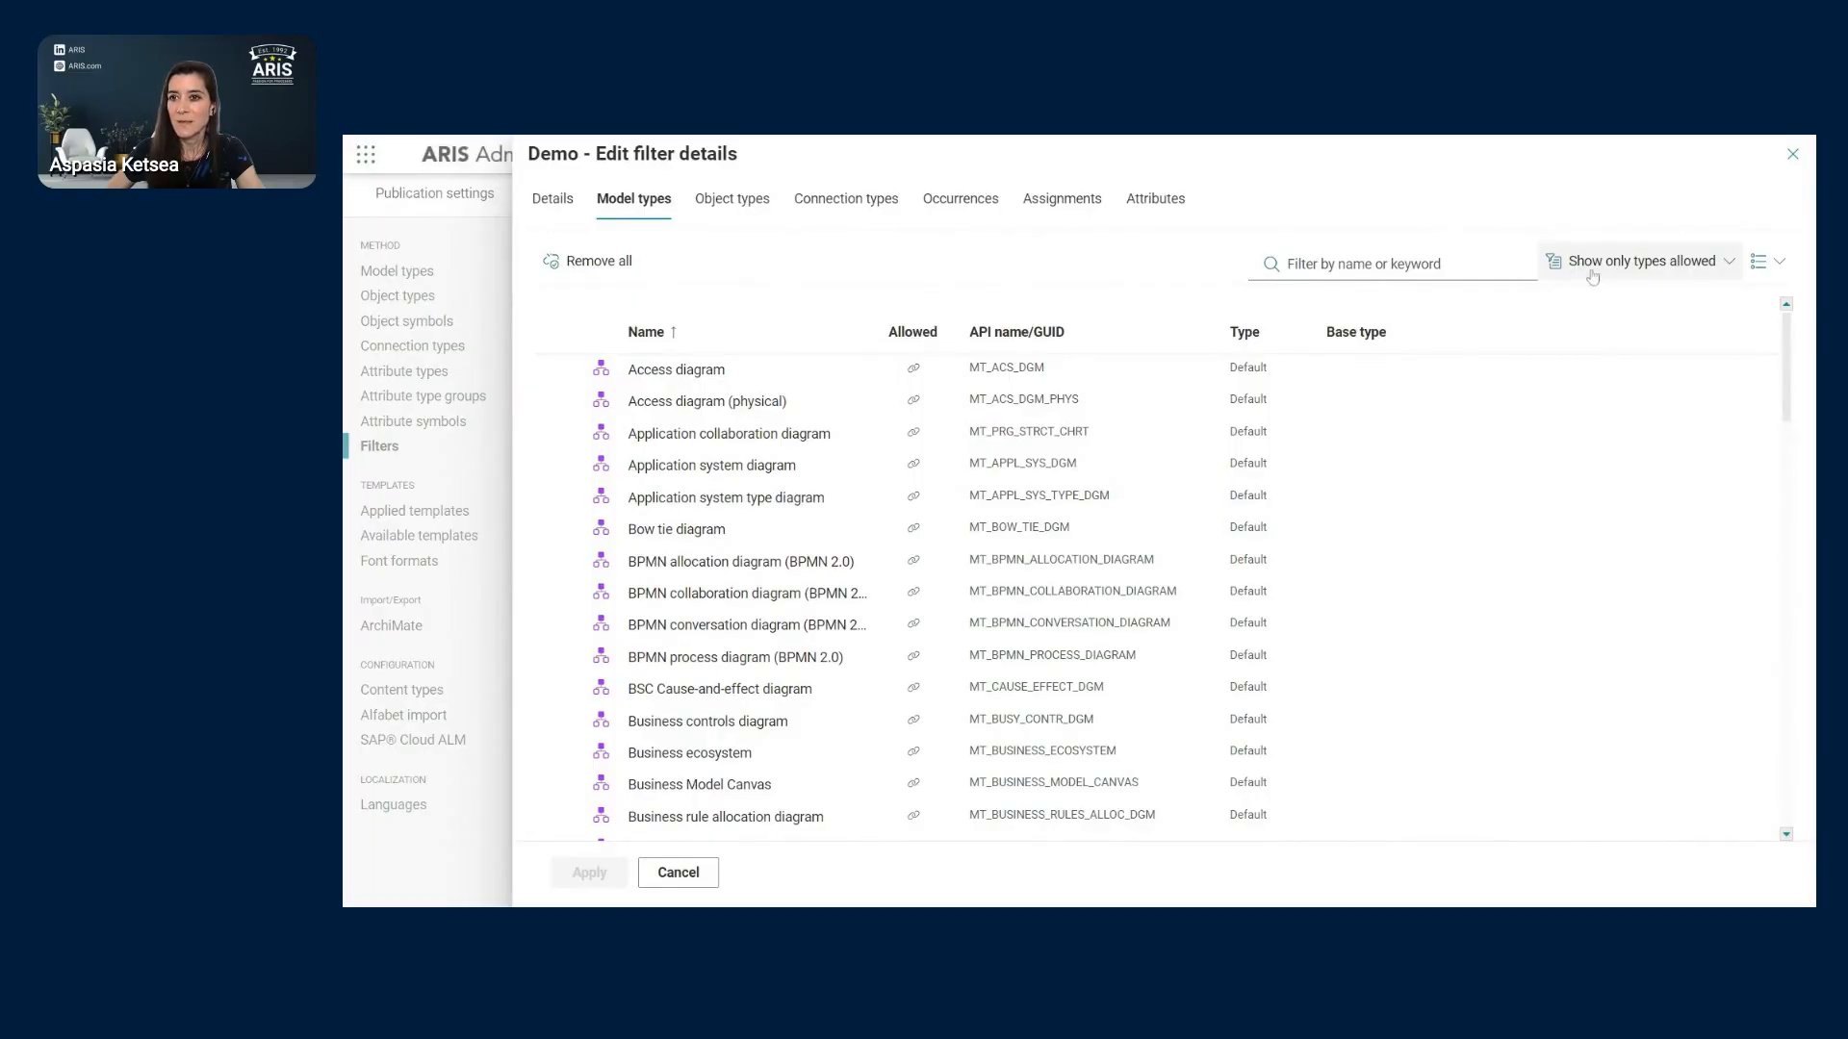
scroll(1134, 434, down, 3)
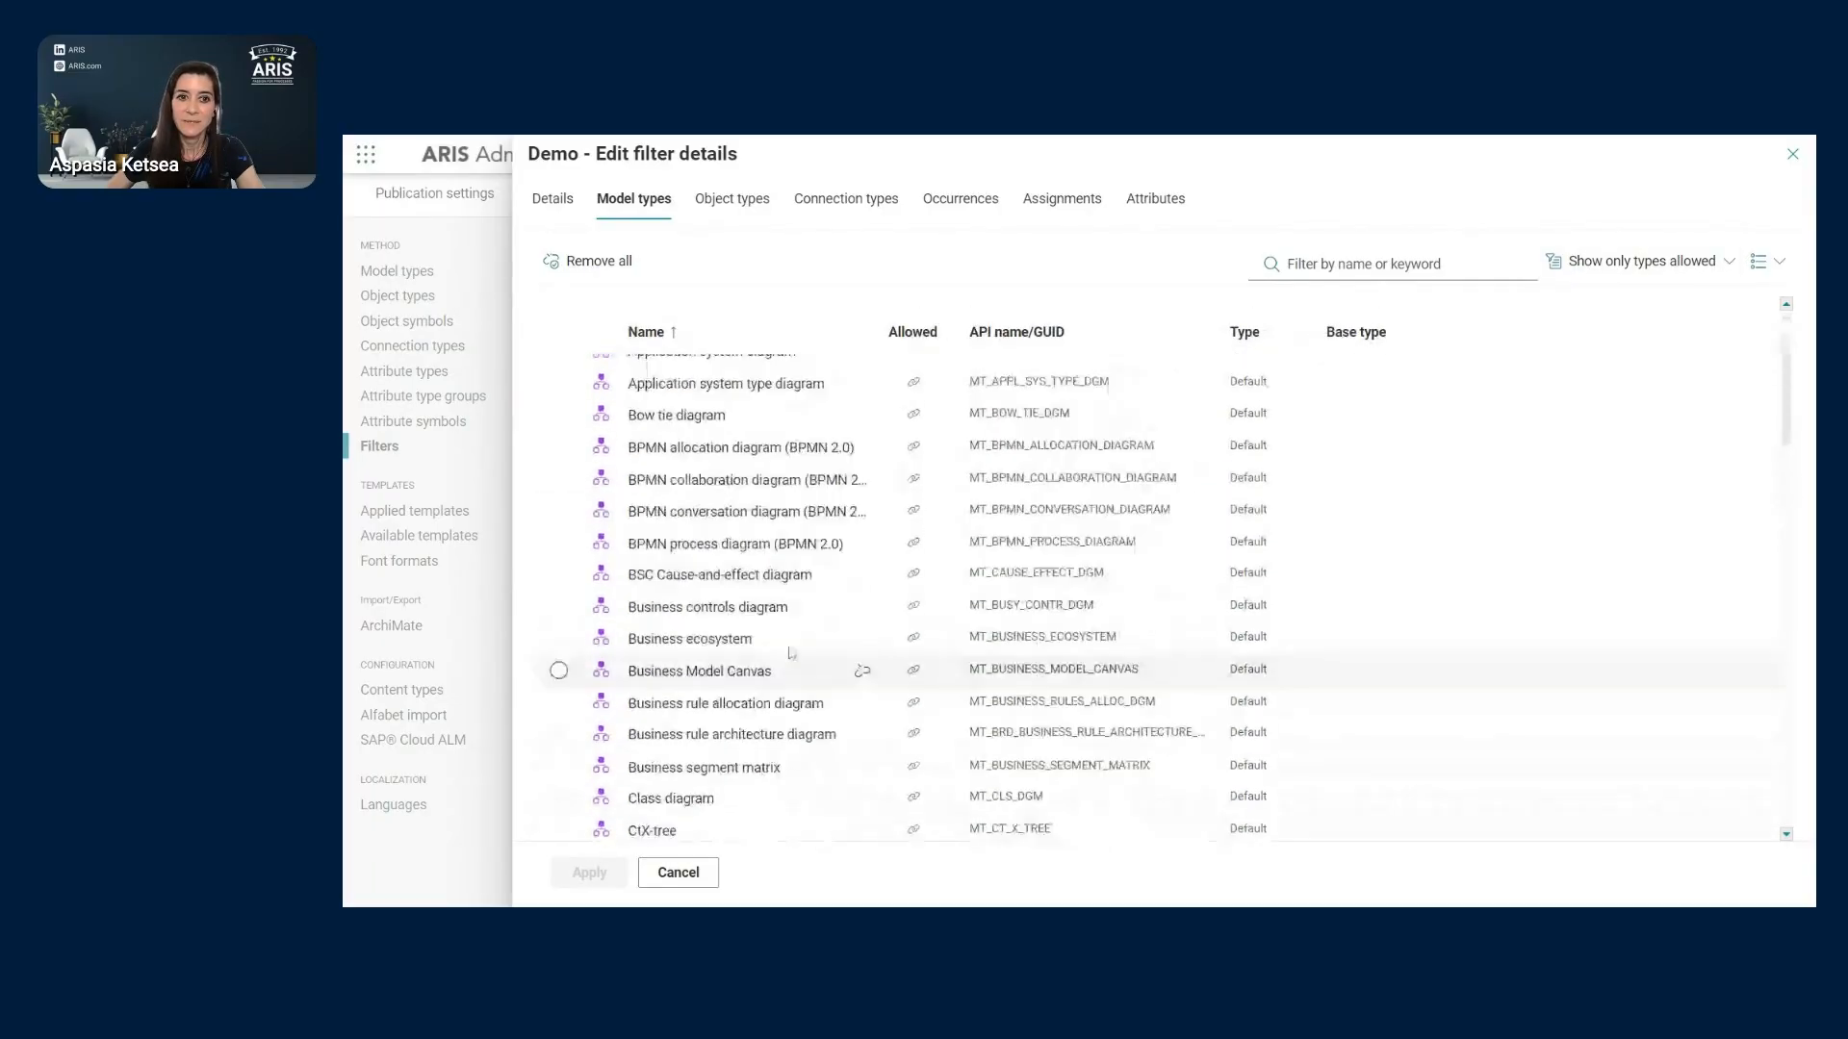
scroll(1134, 434, up, 2)
click(1679, 261)
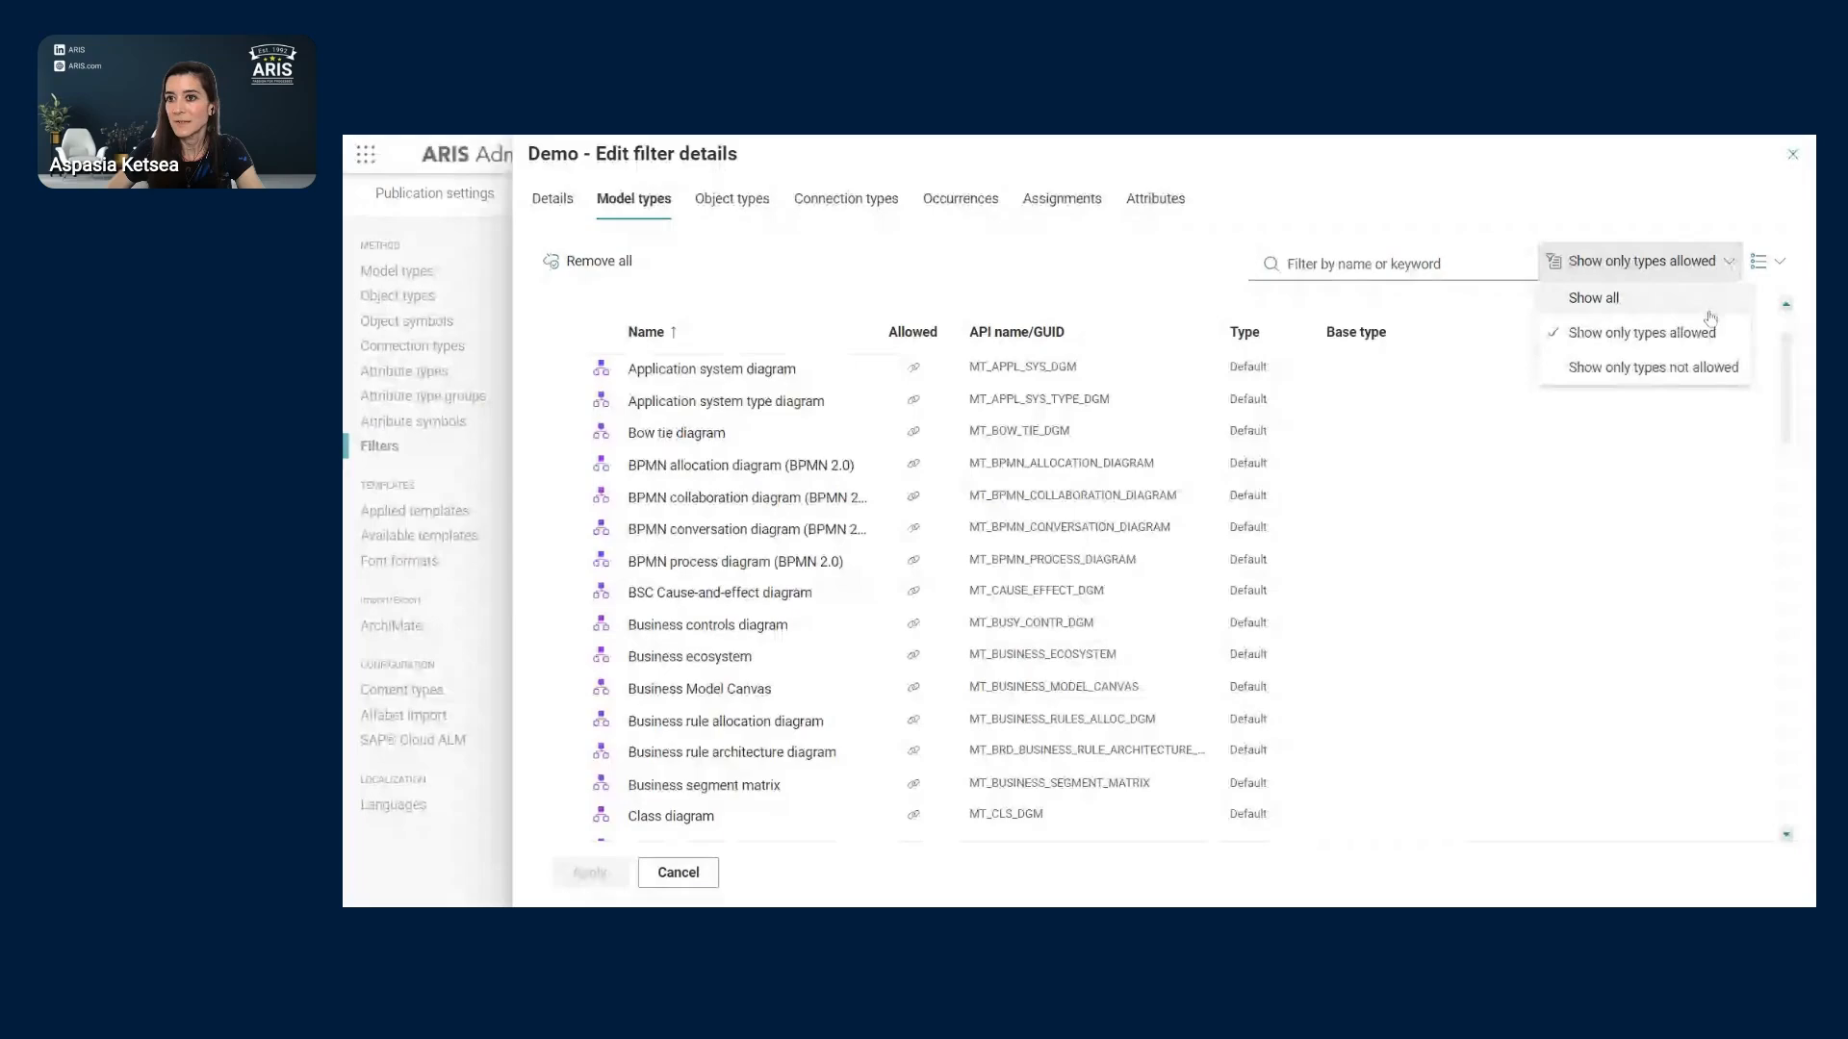
click(1626, 310)
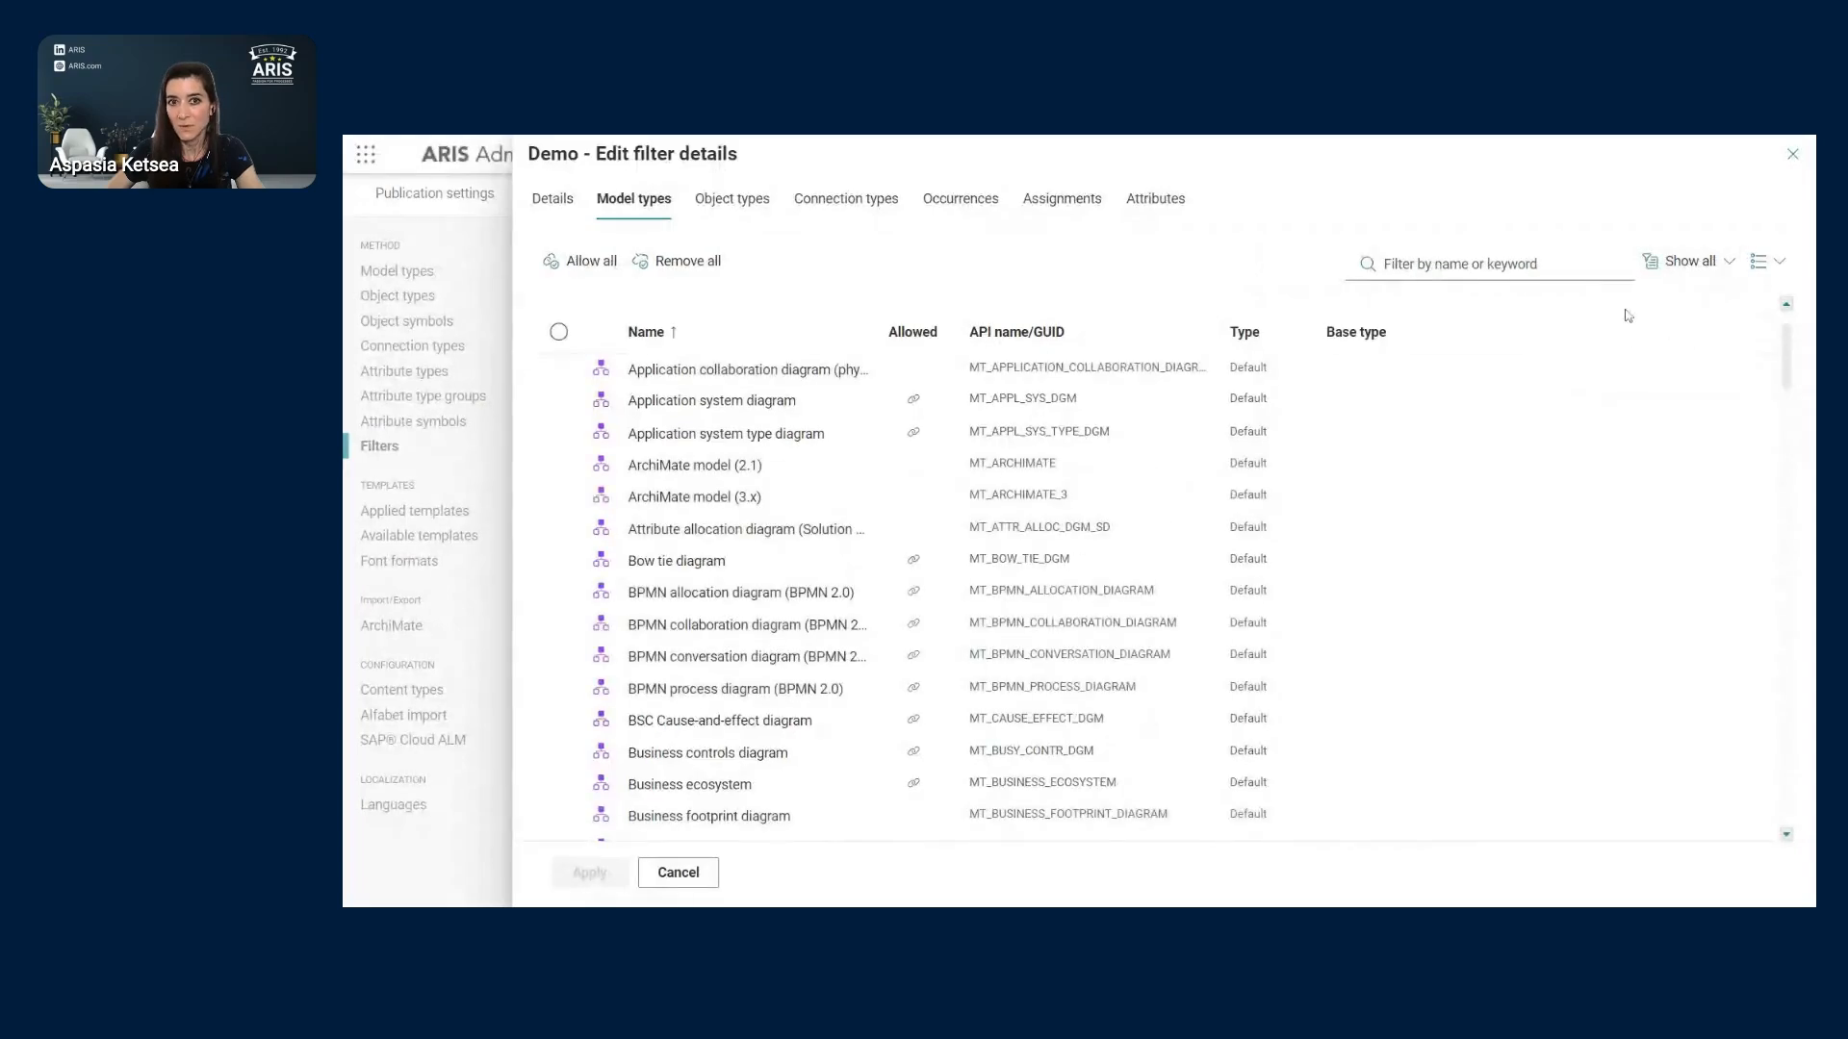
- Review the Demo filter's object types and select the accesses connection type
click(759, 210)
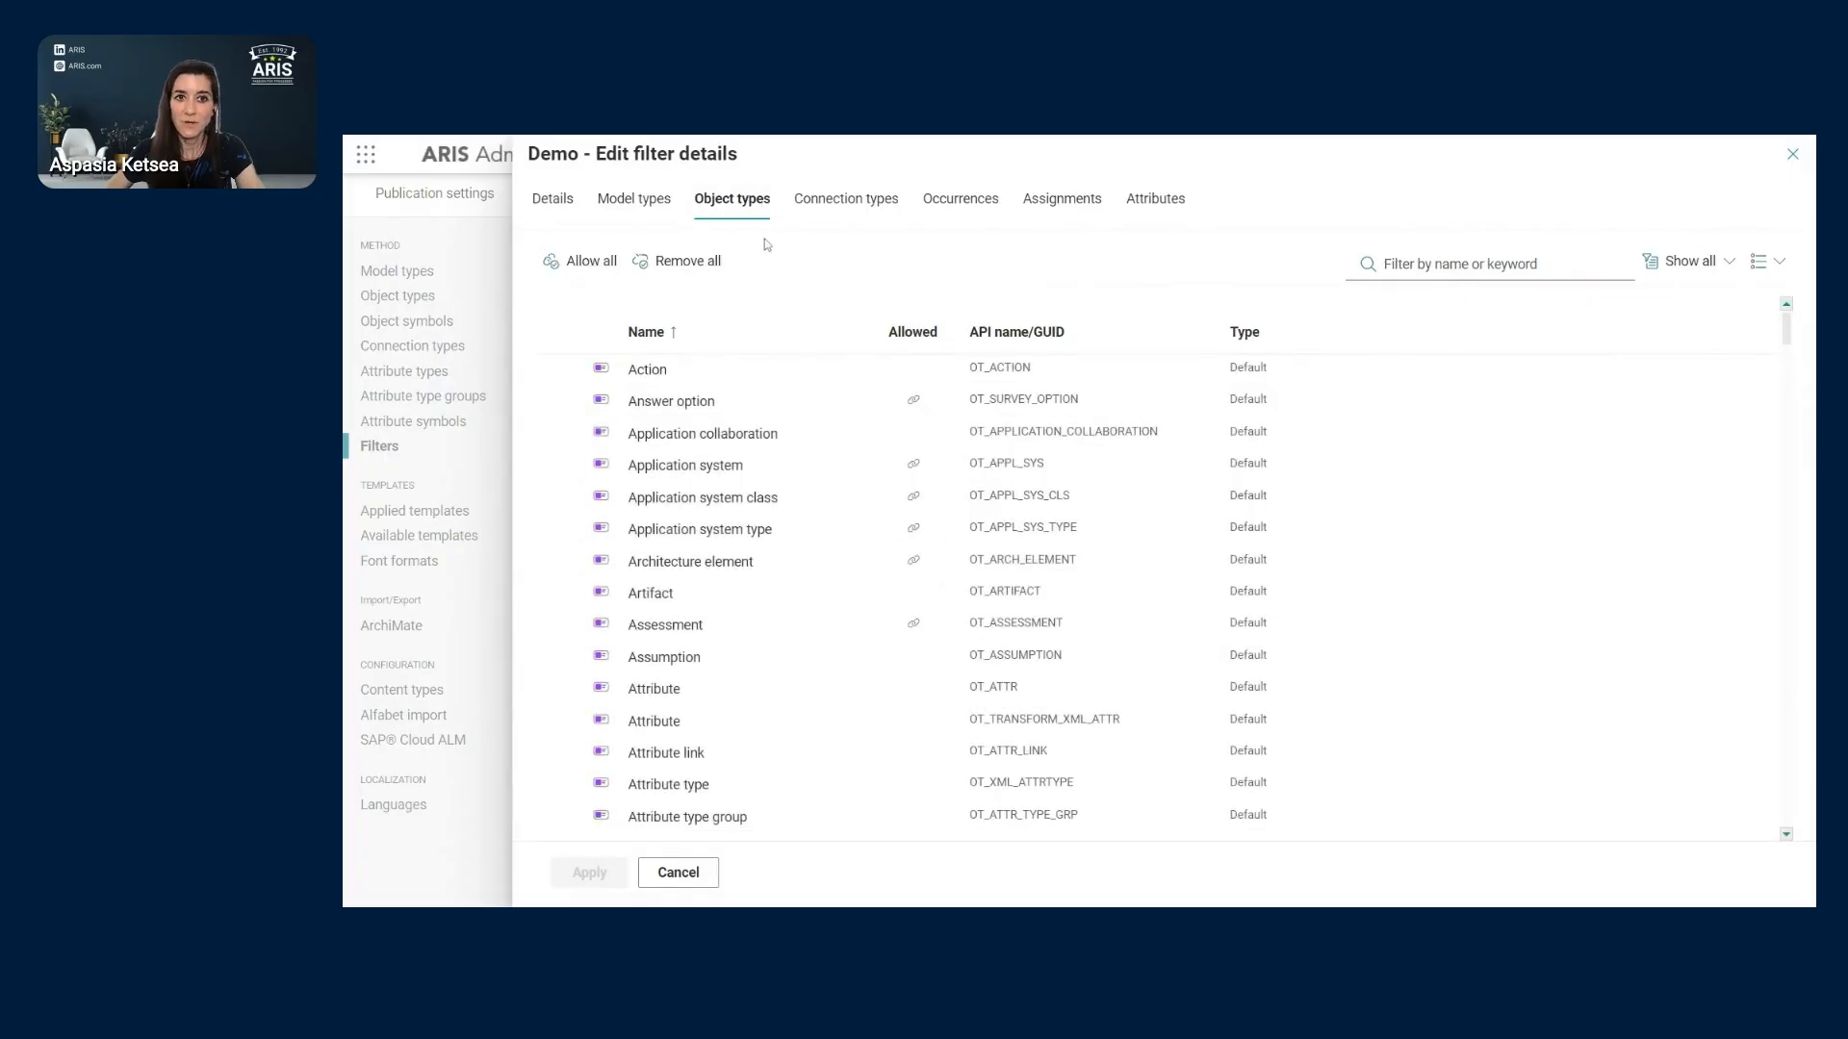
click(865, 205)
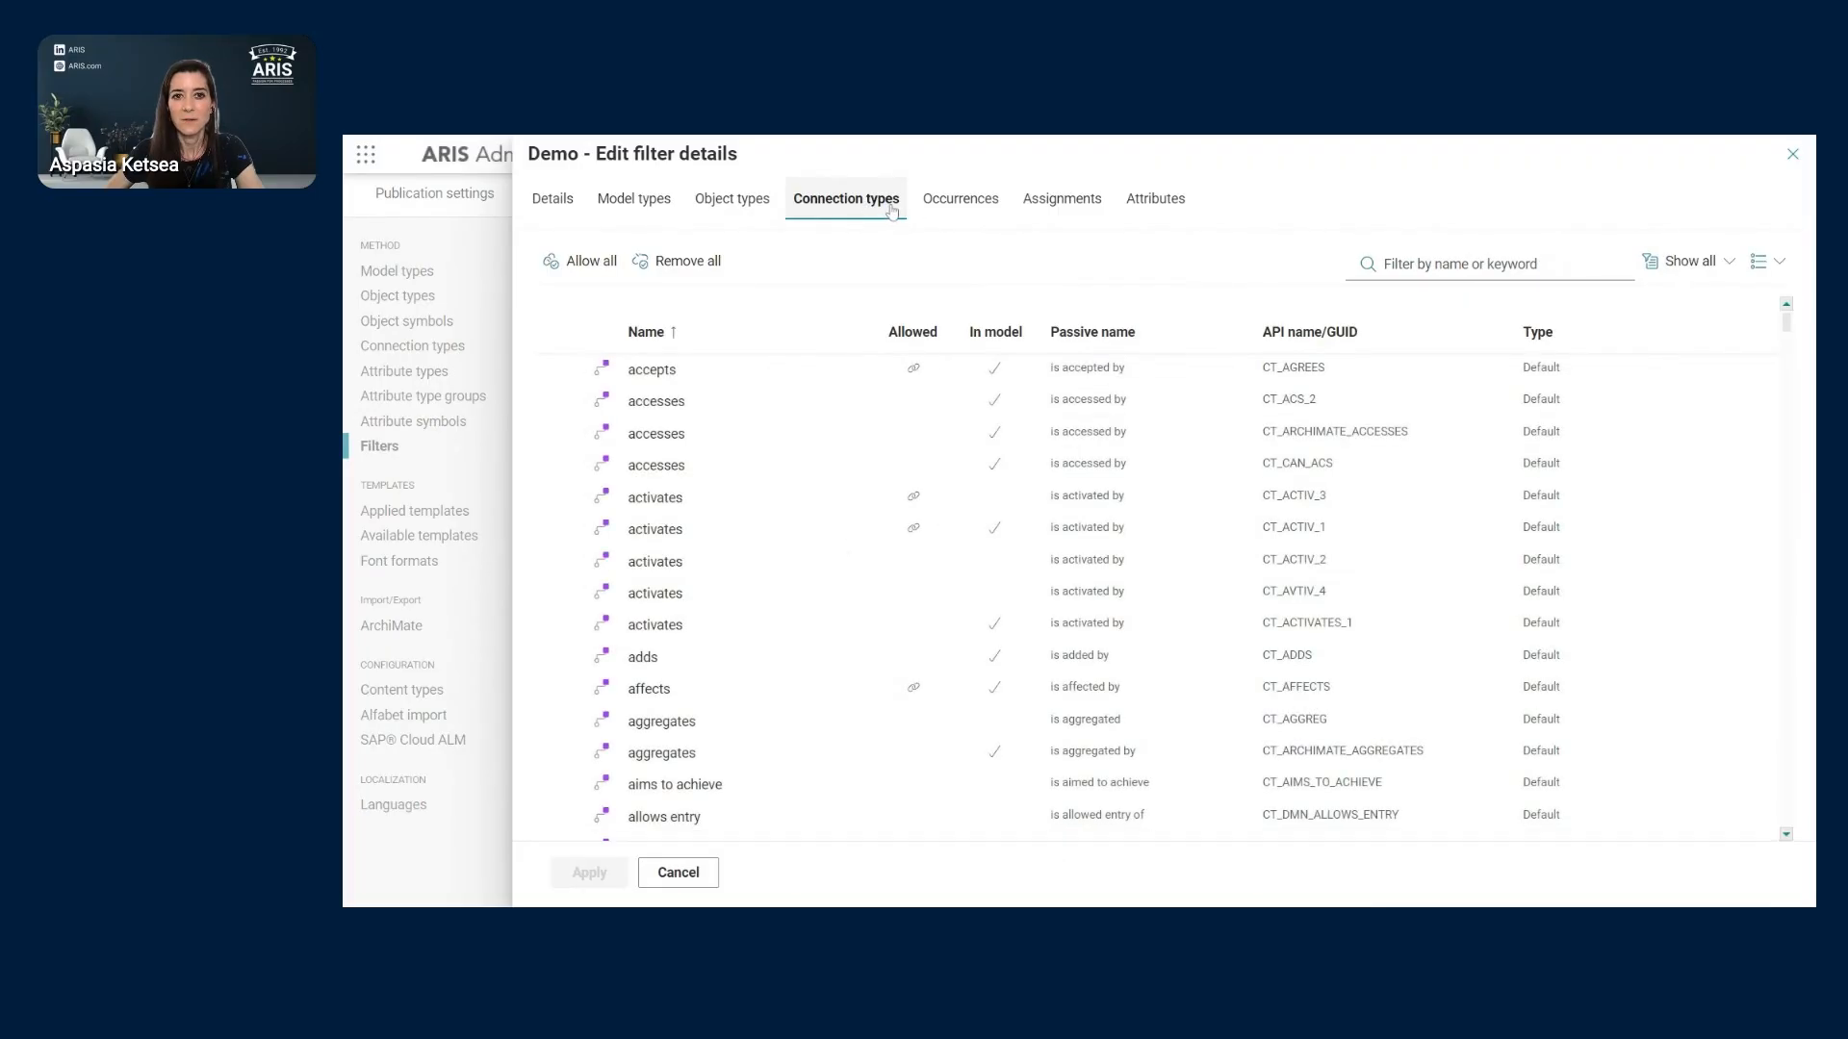
click(683, 400)
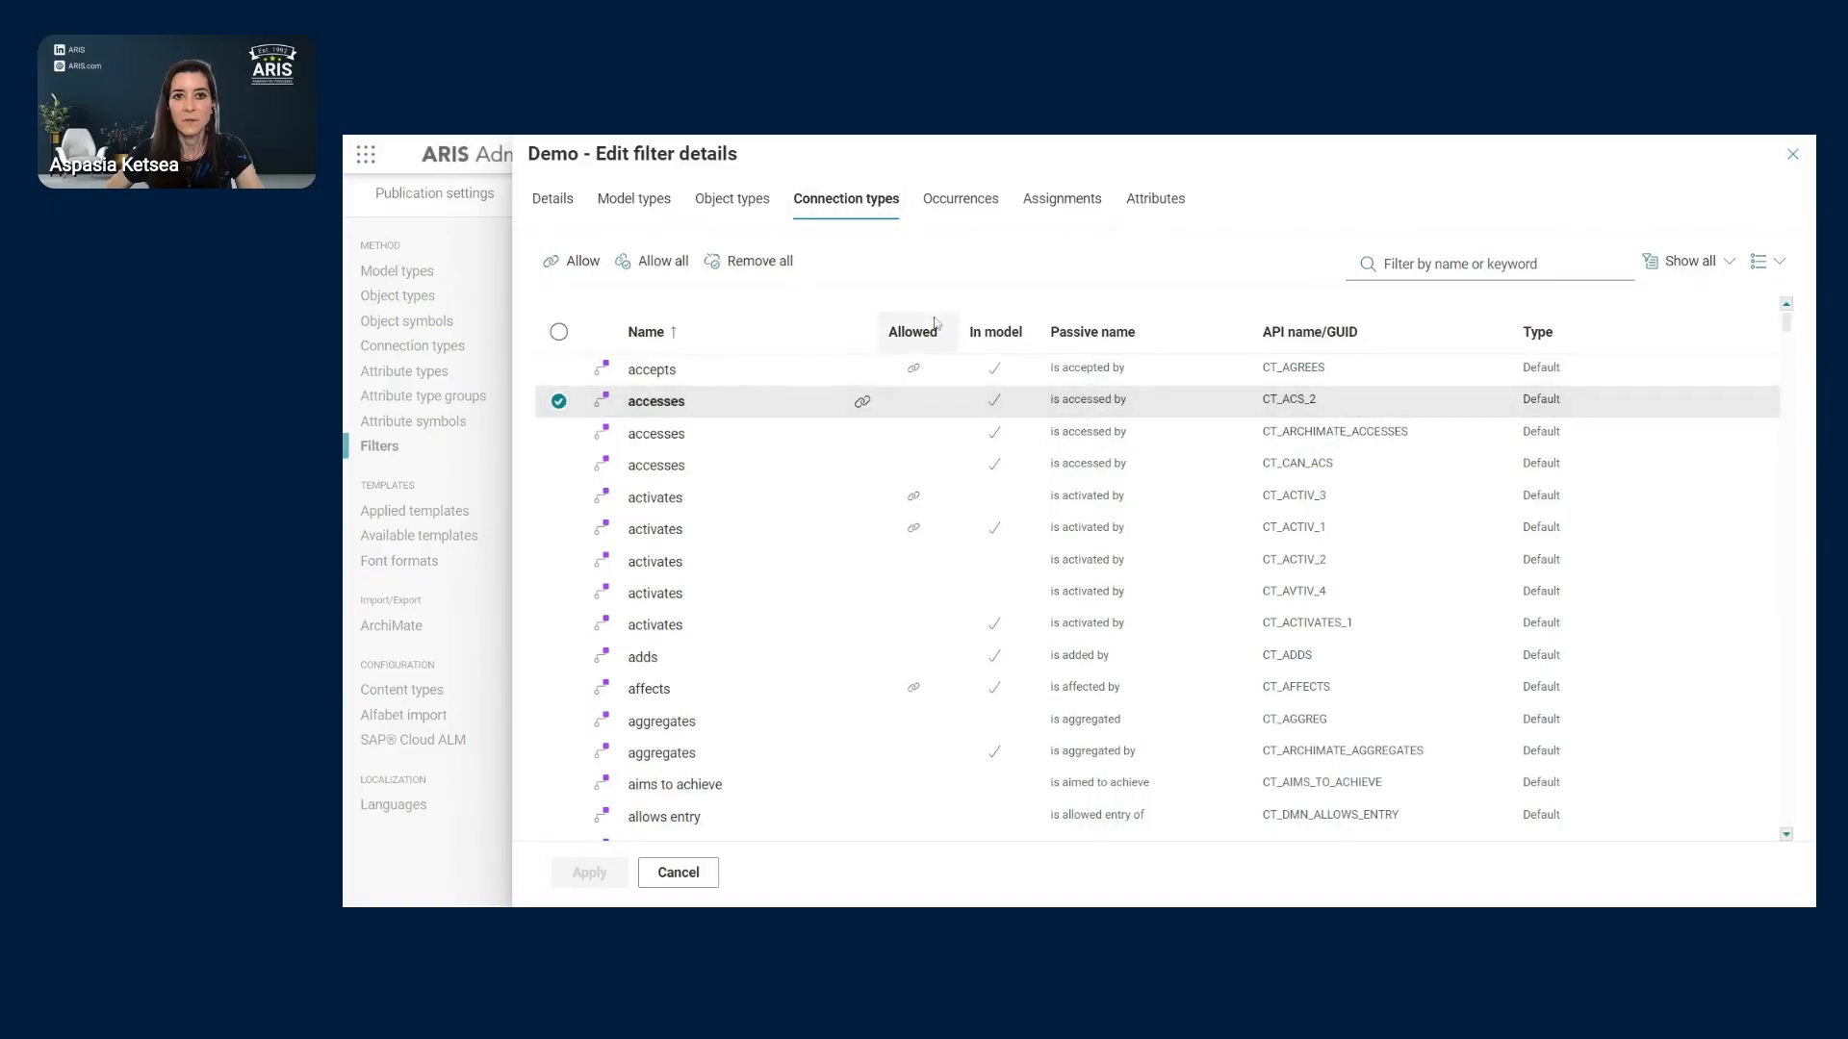
- Check symbol occurrences and symbol order for Access diagram (physical), then connection occurrences
click(981, 213)
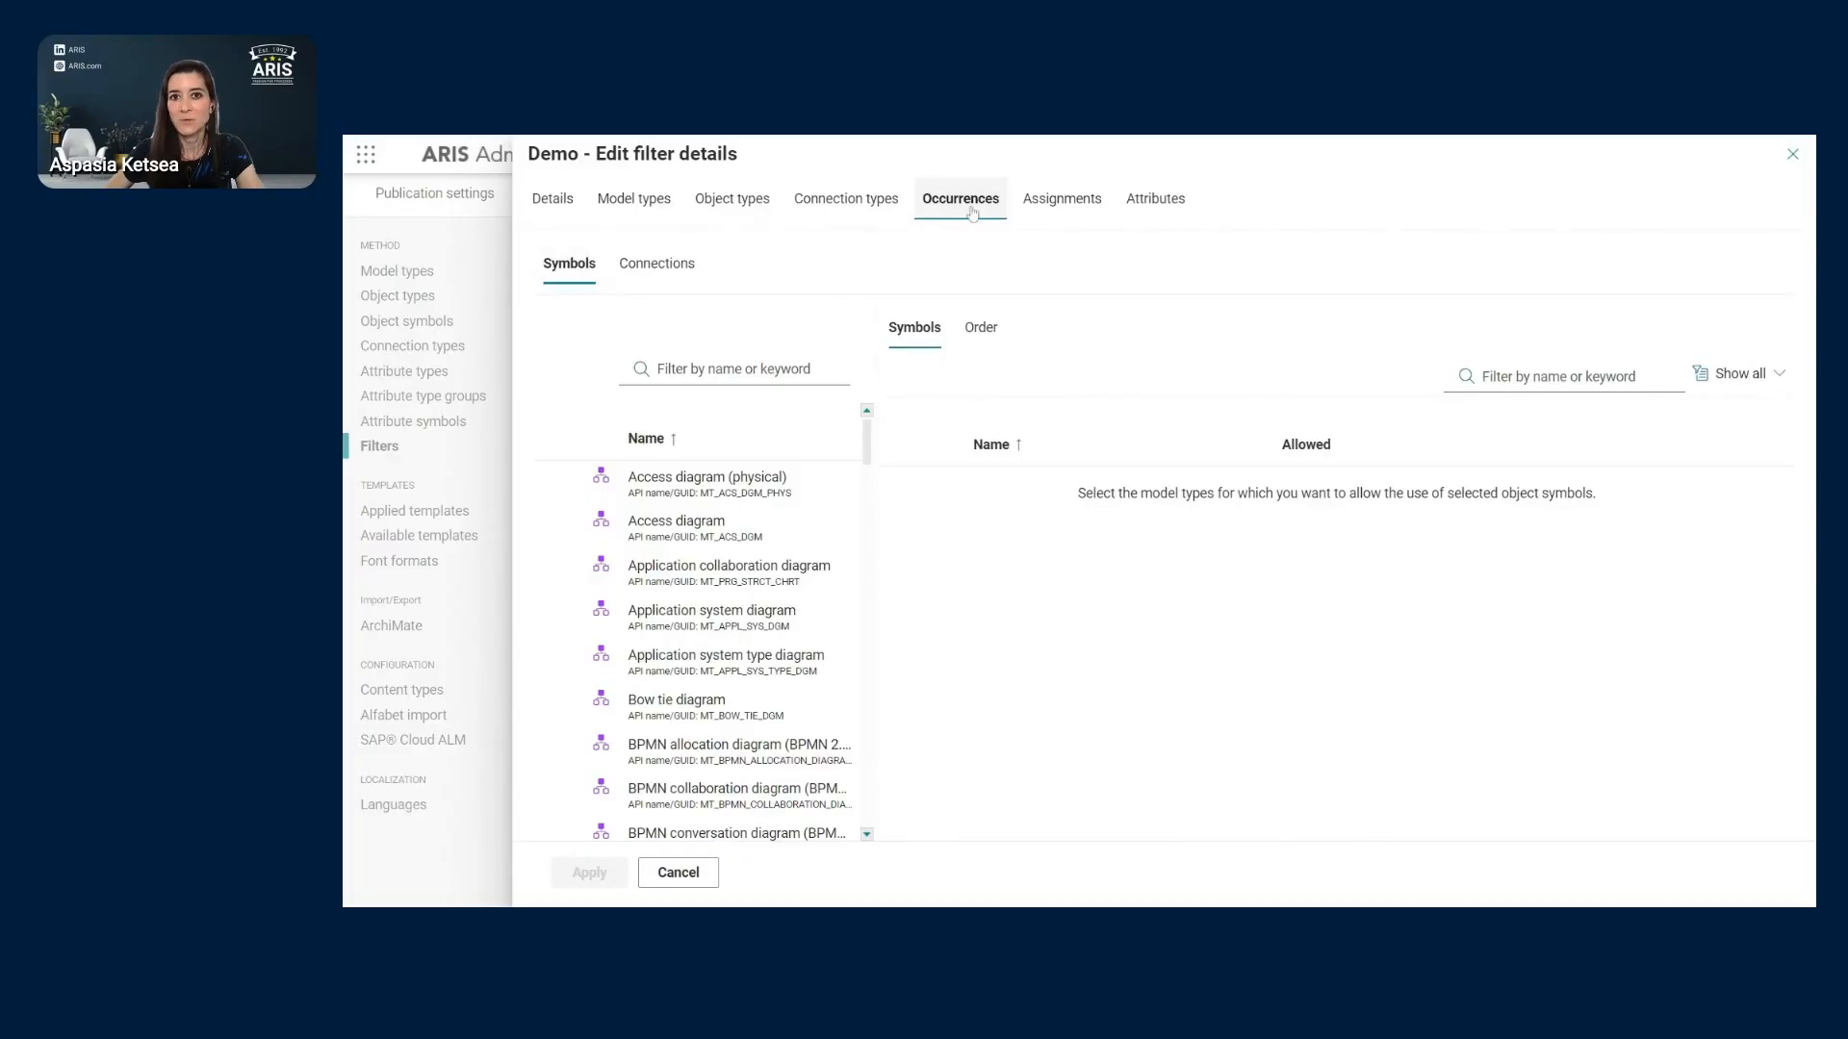
click(556, 487)
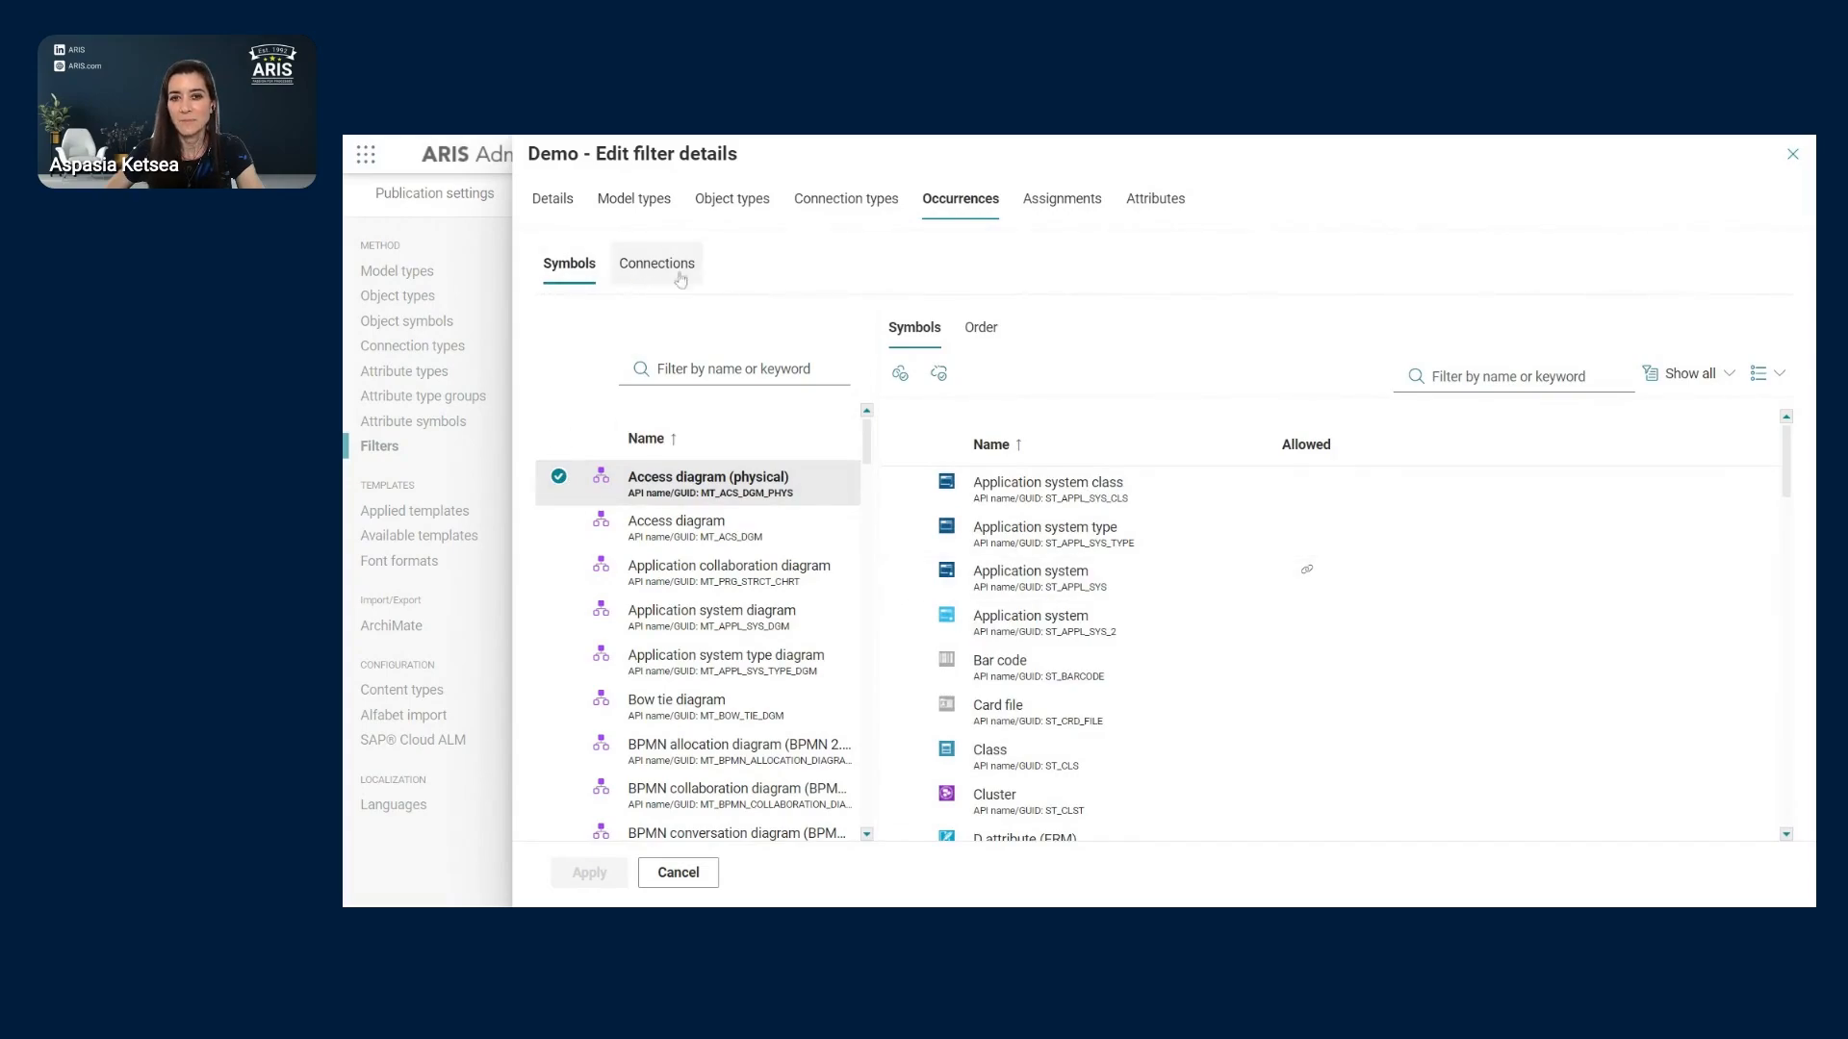
click(983, 329)
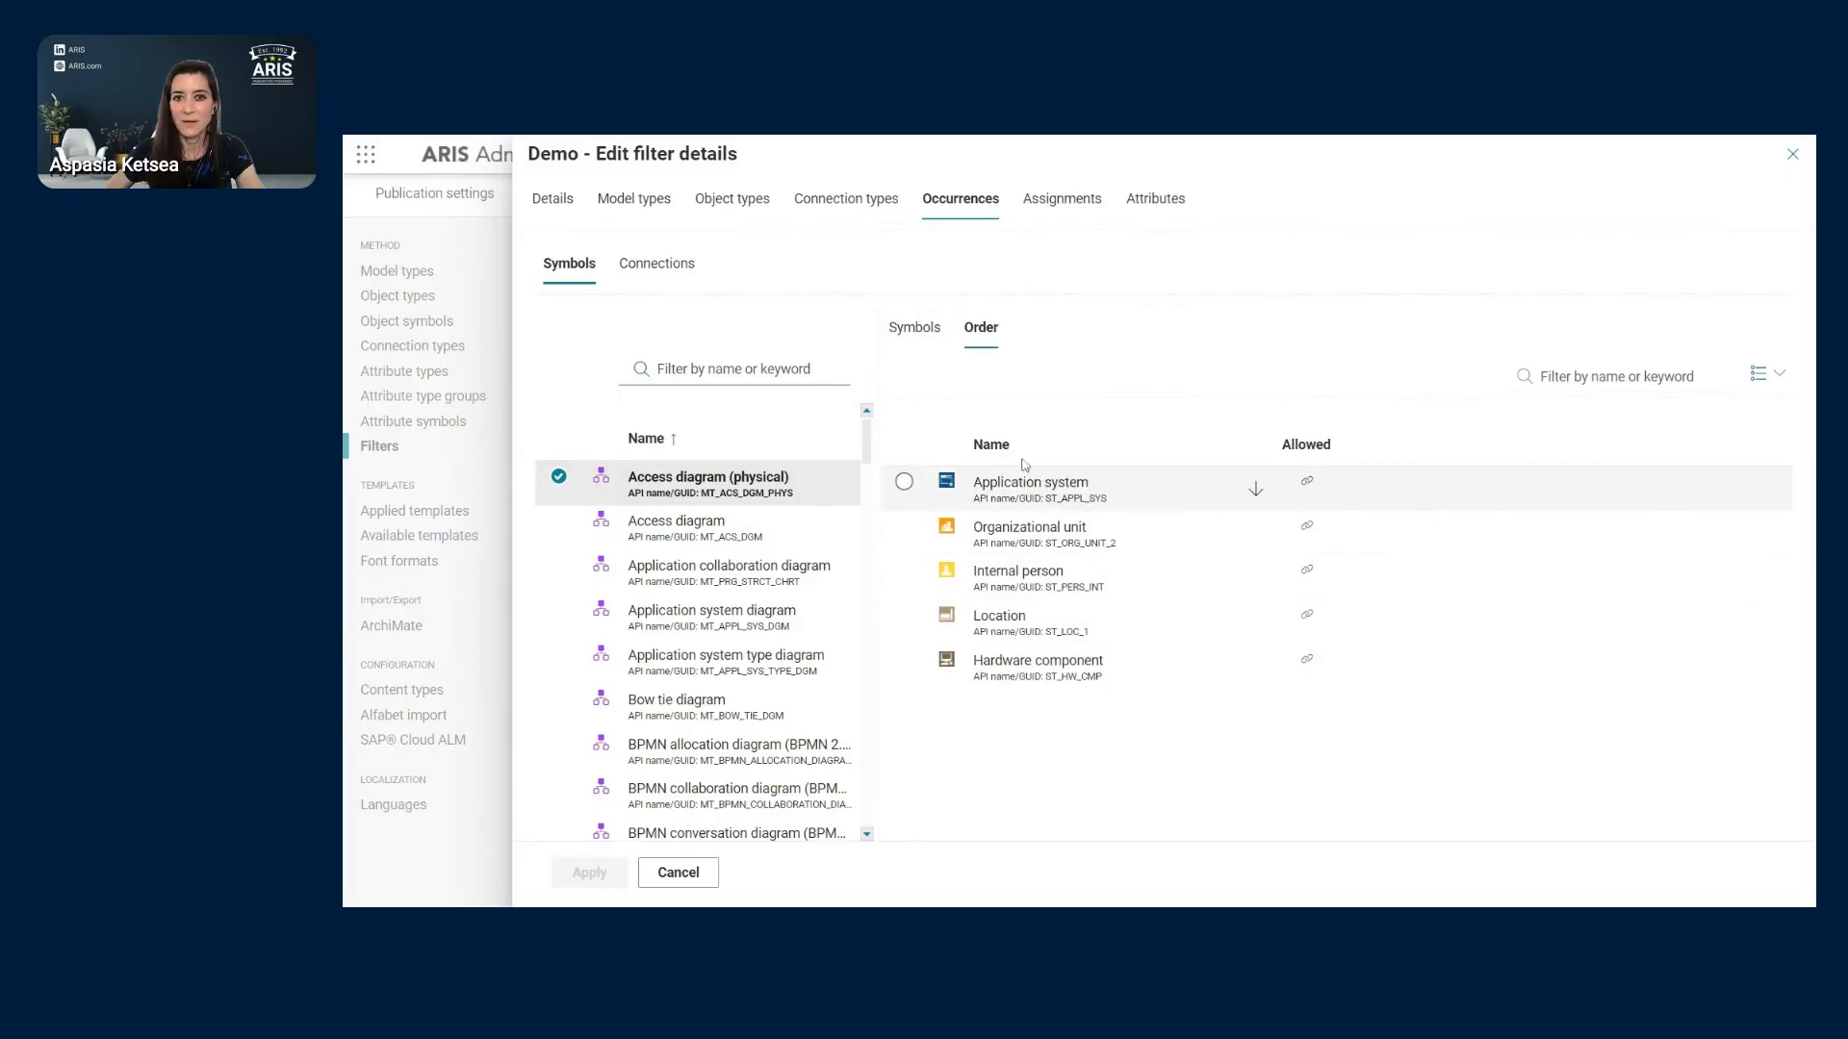
click(671, 274)
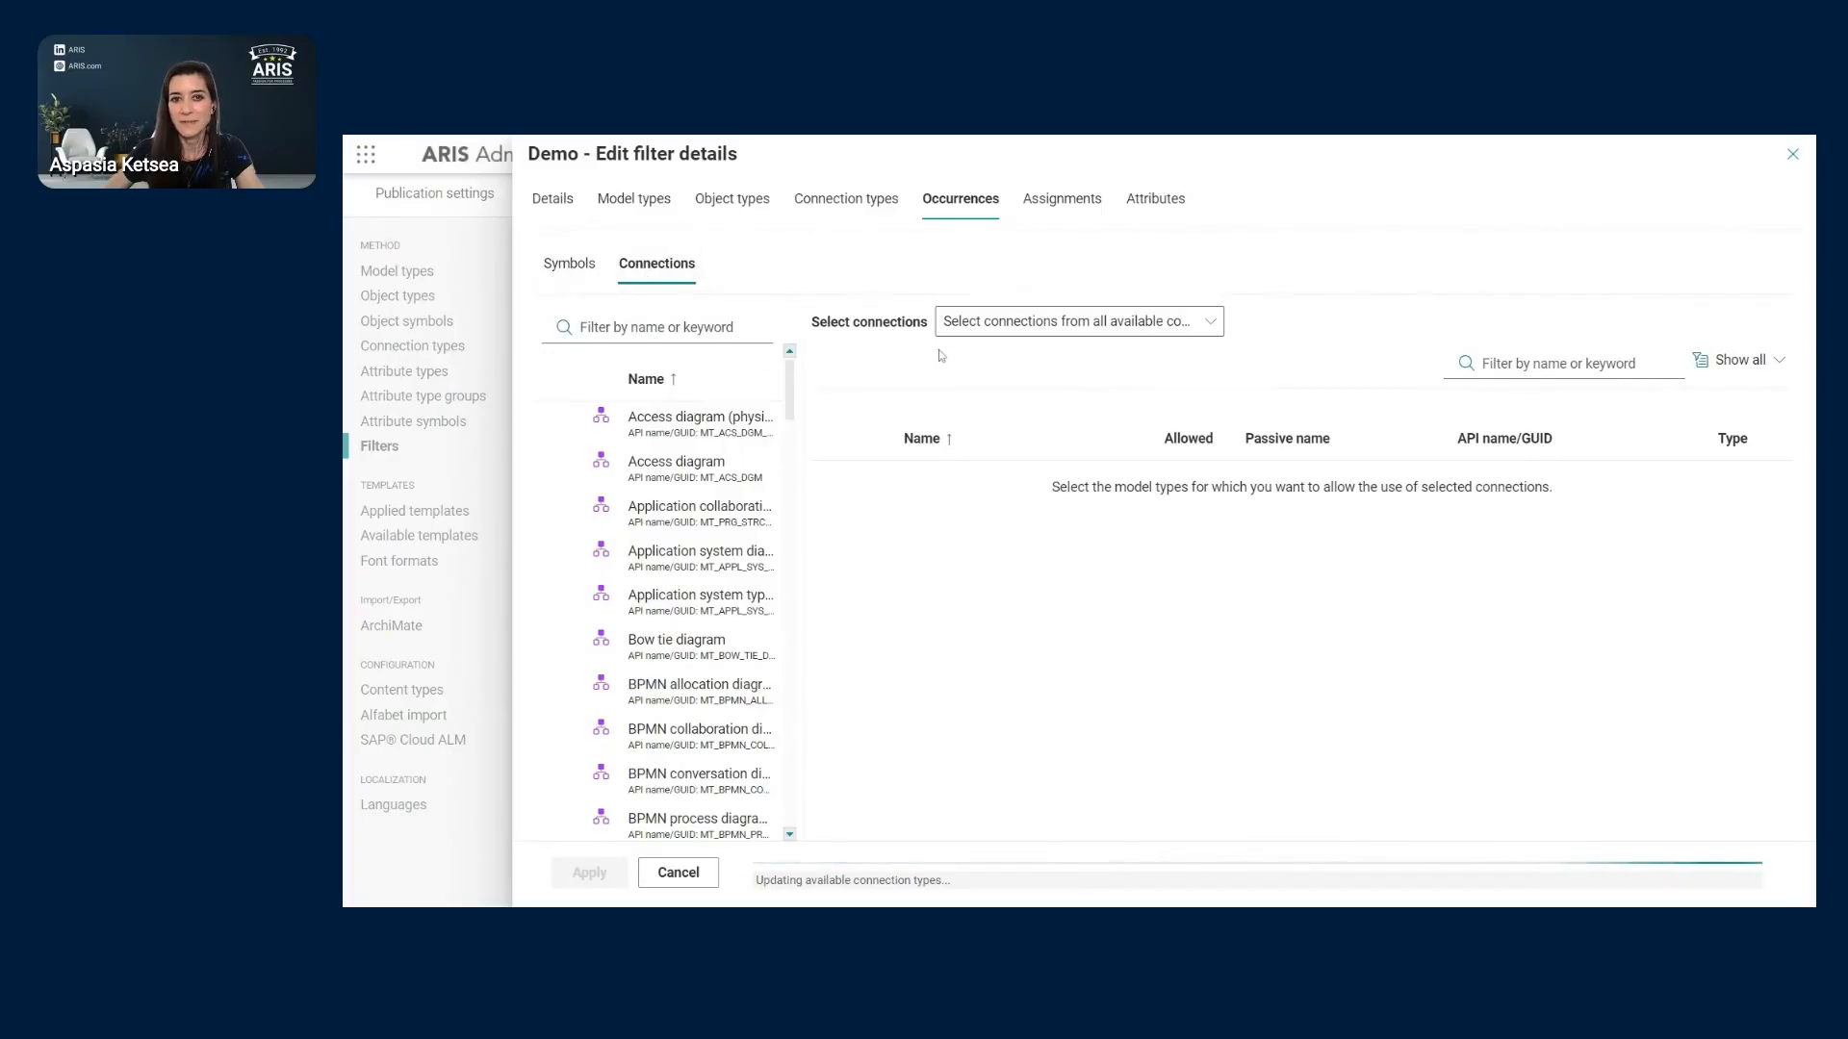
- List Access diagram (physical) connections between symbols, trying Application system as source and target
click(1211, 324)
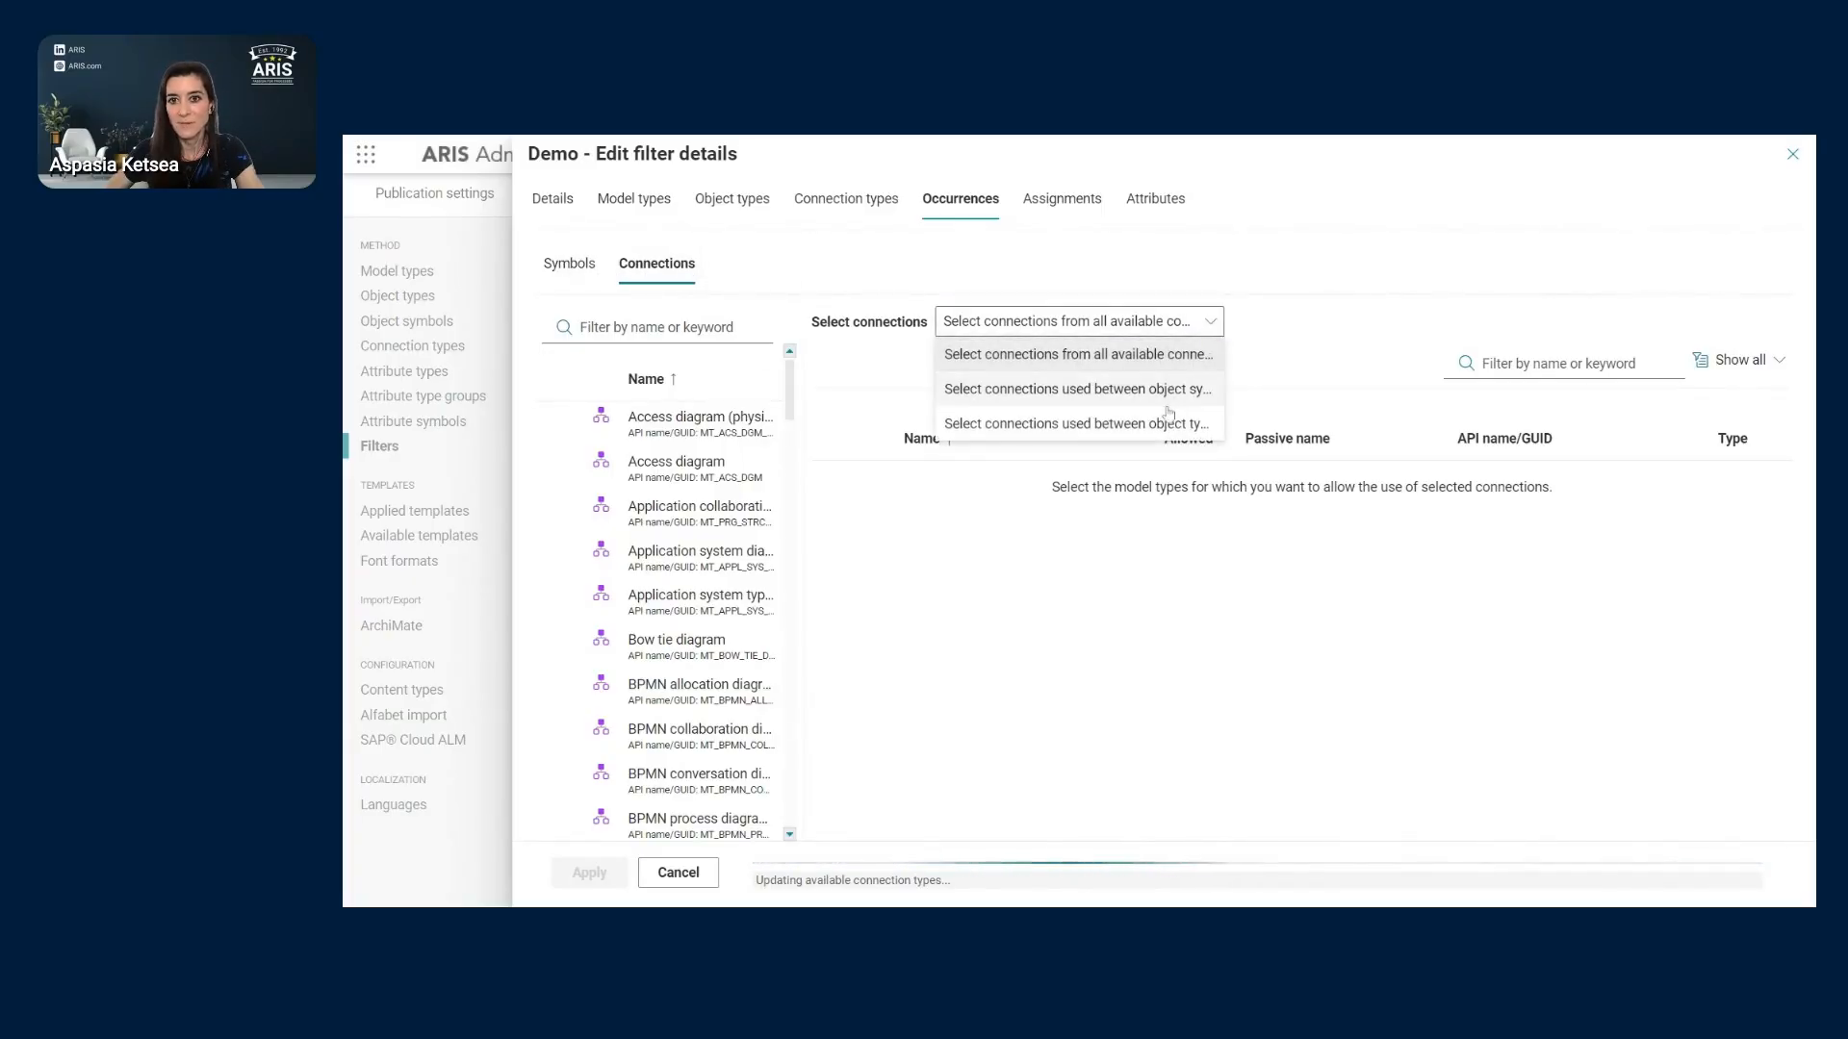
click(1068, 388)
click(682, 436)
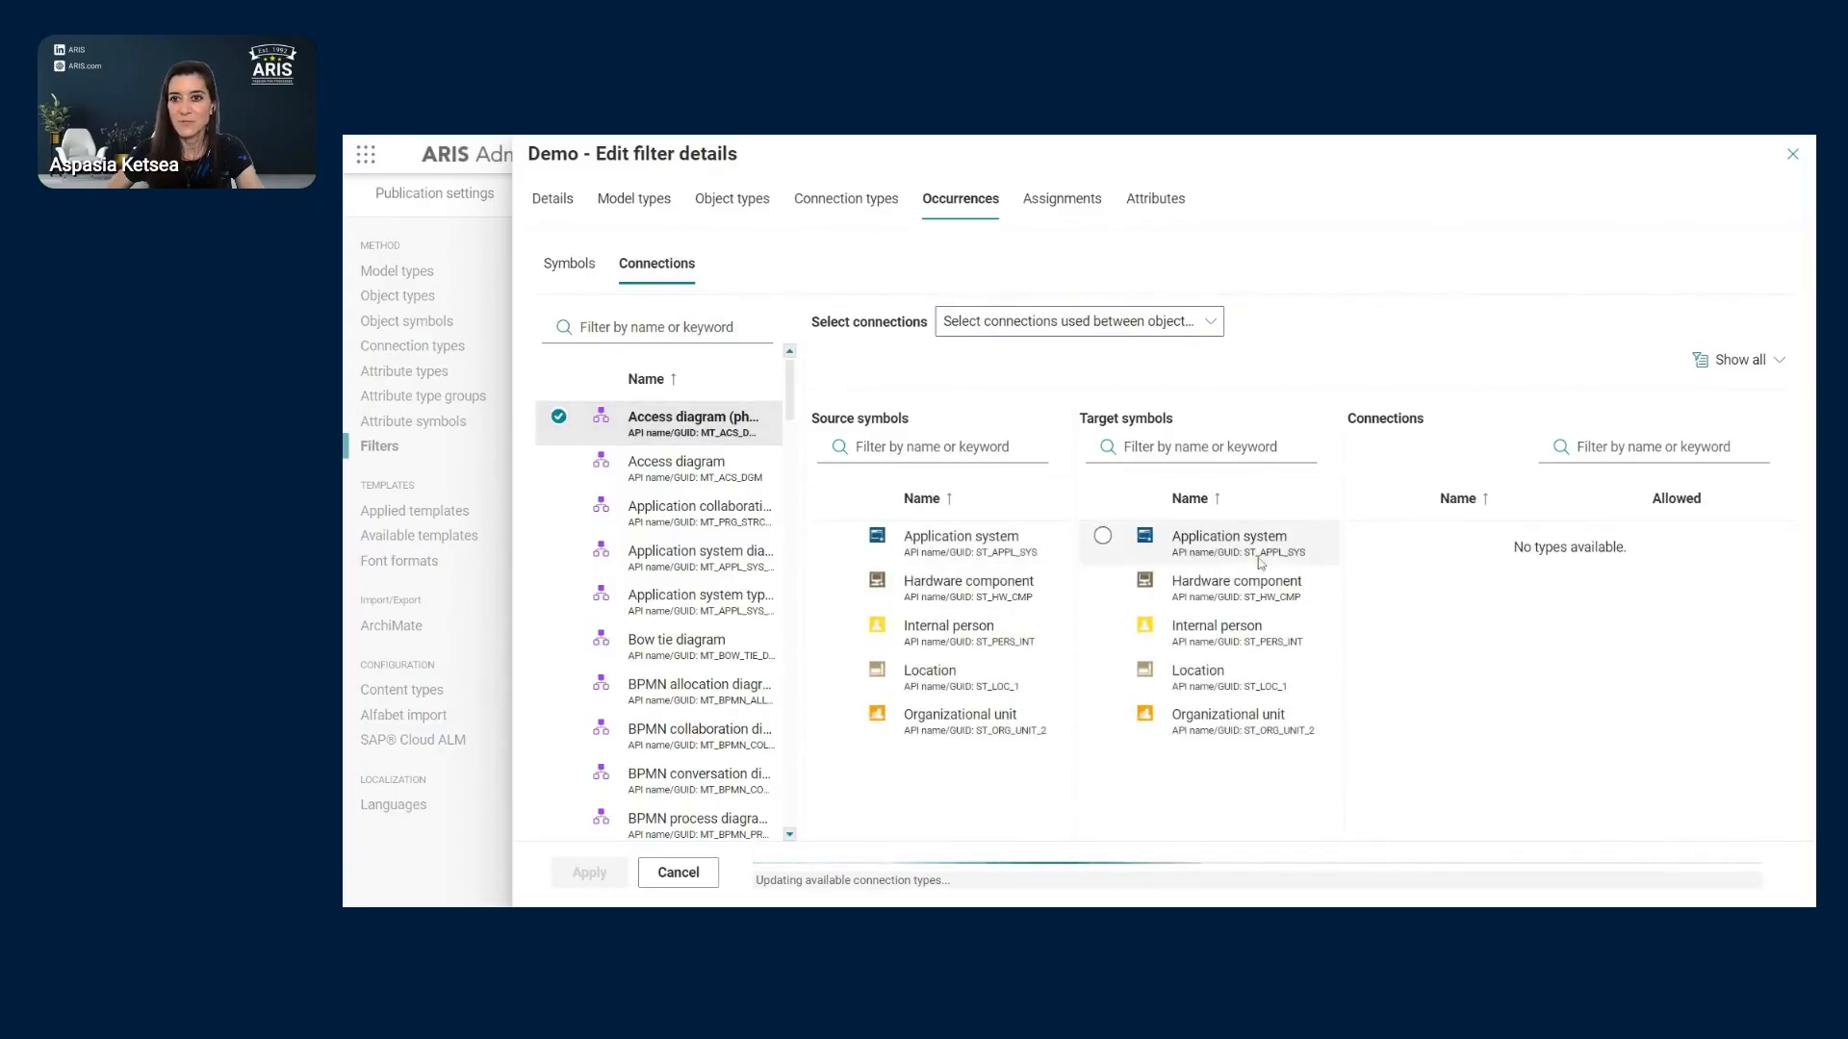
click(1110, 540)
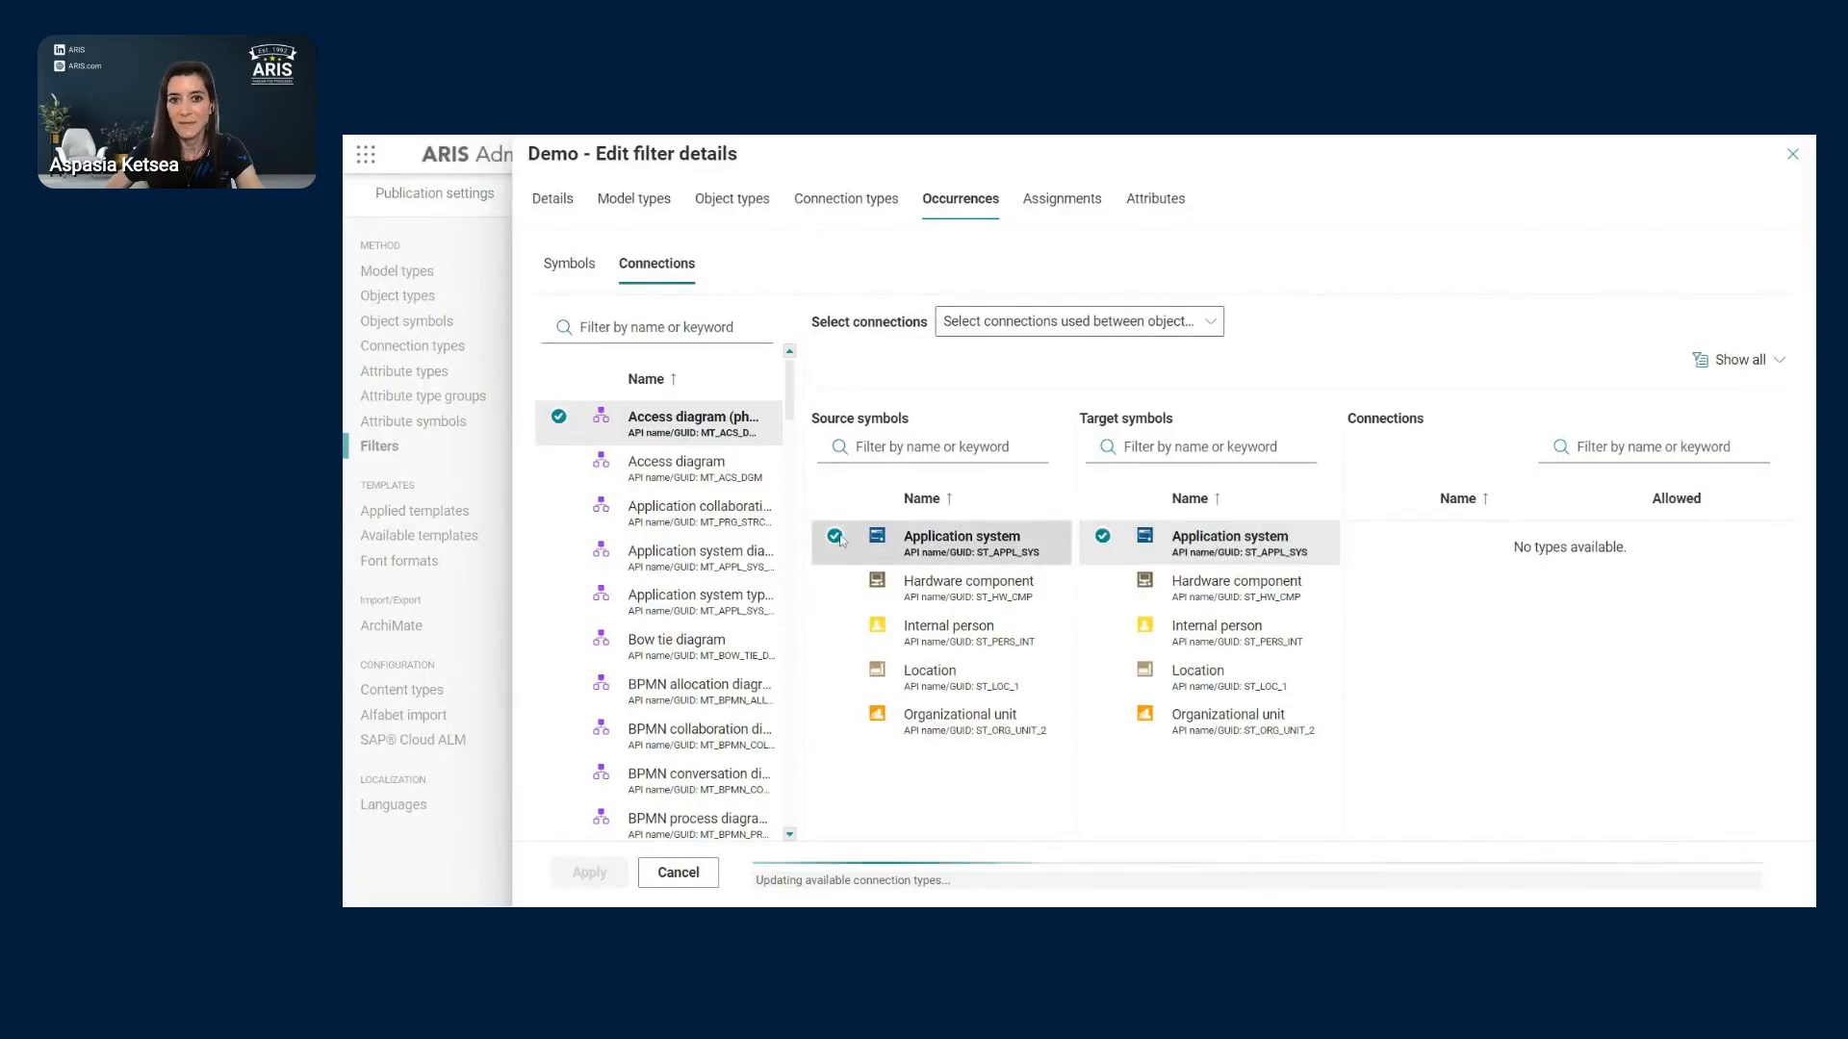
click(978, 555)
click(1103, 537)
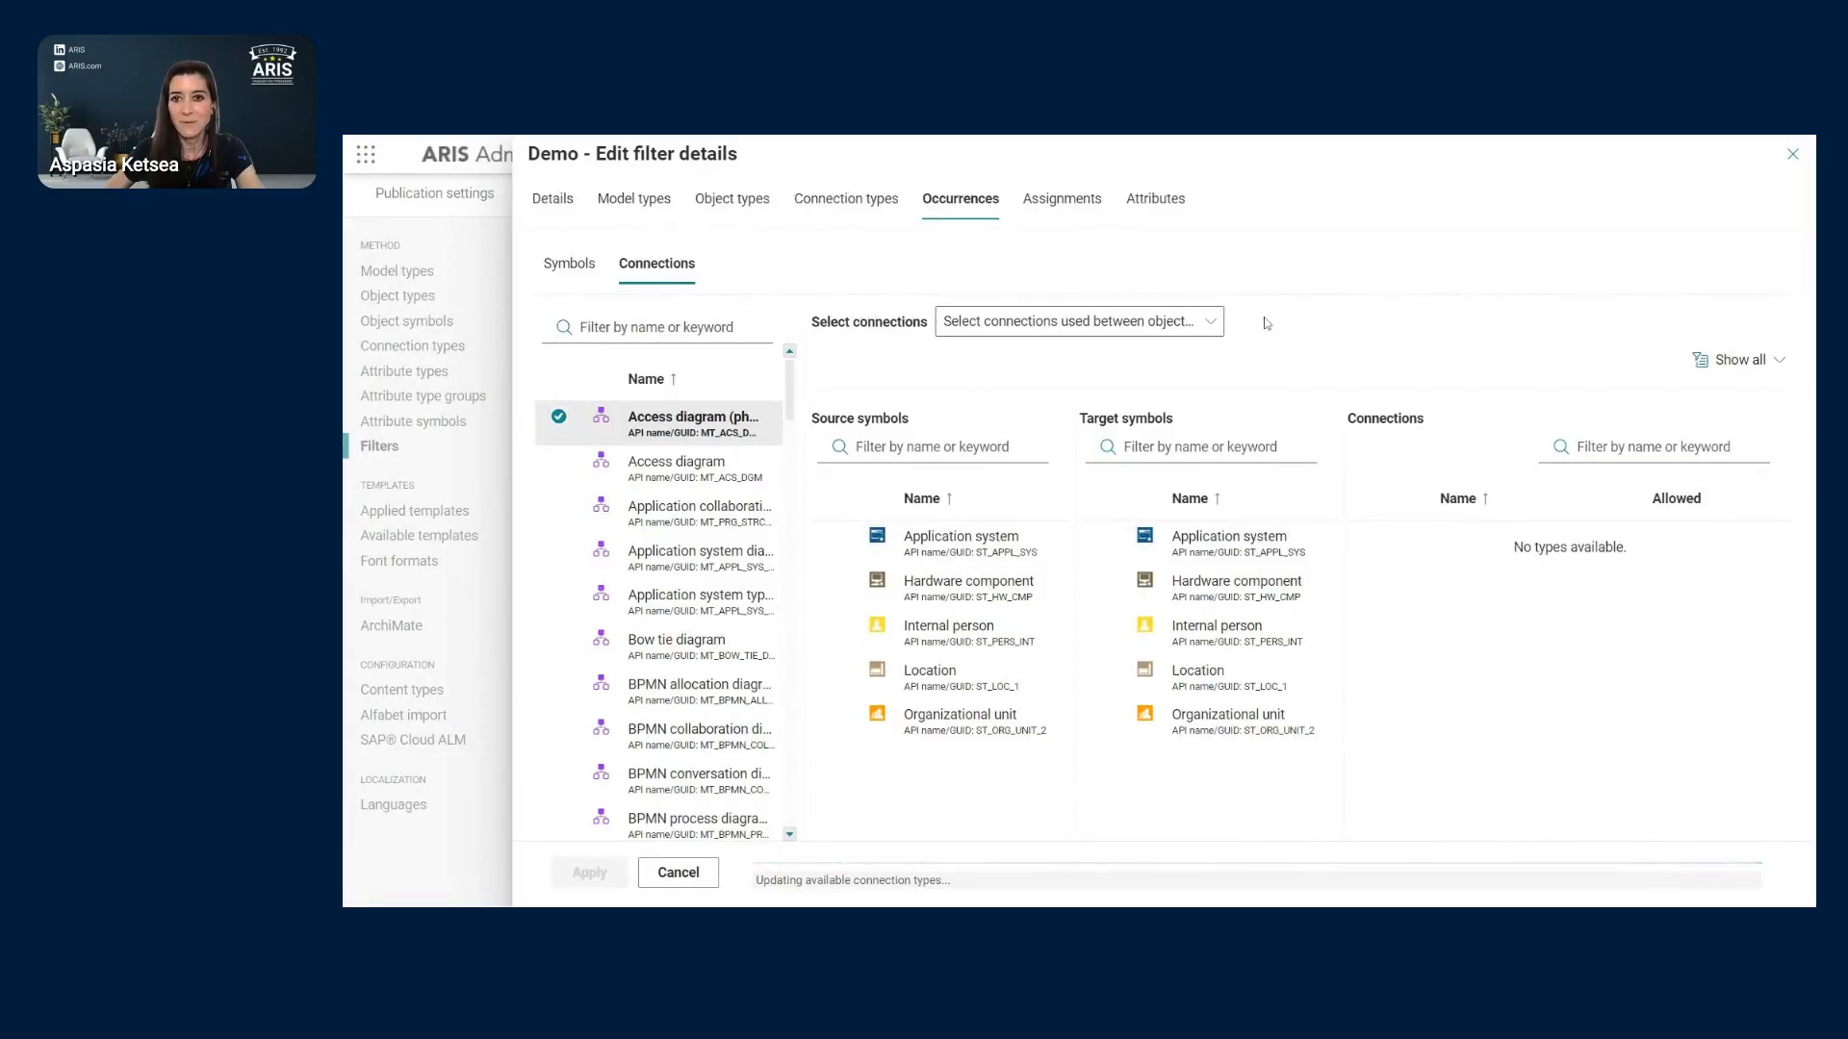
- List connections between object types, then view the Demo filter's object assignments
click(1204, 328)
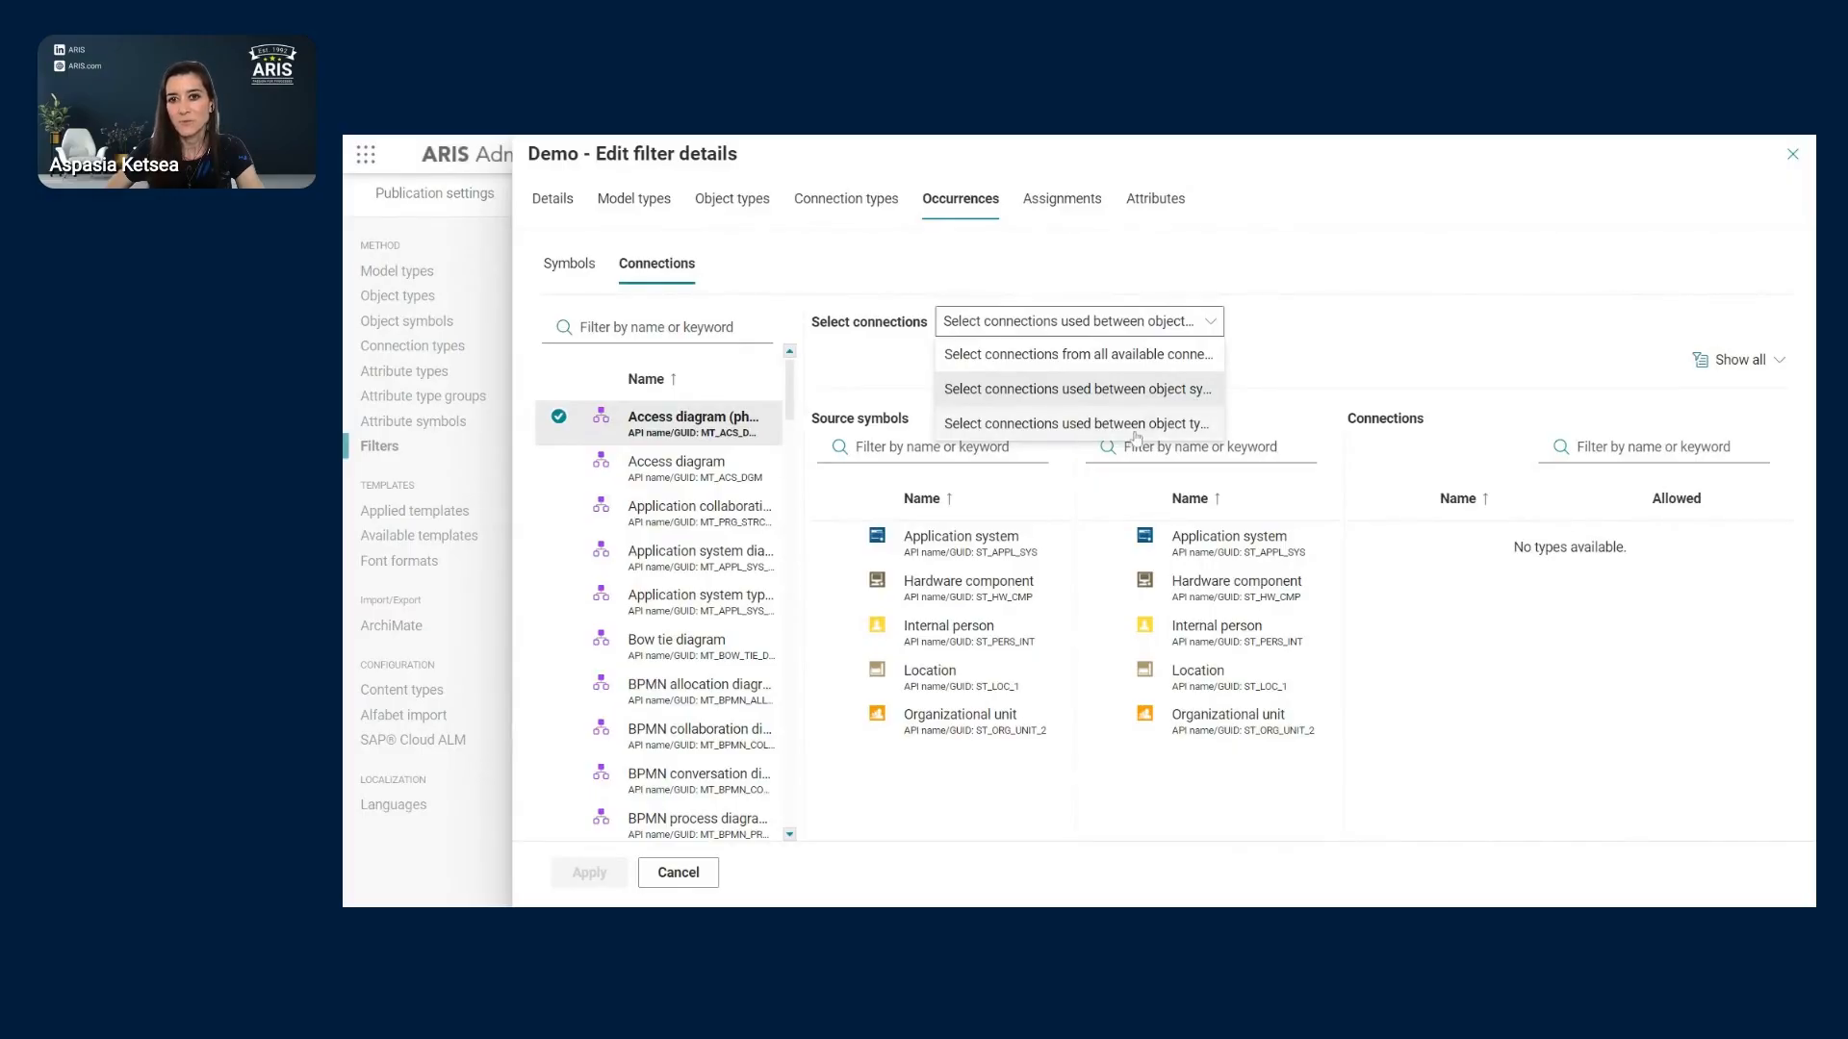
click(1194, 431)
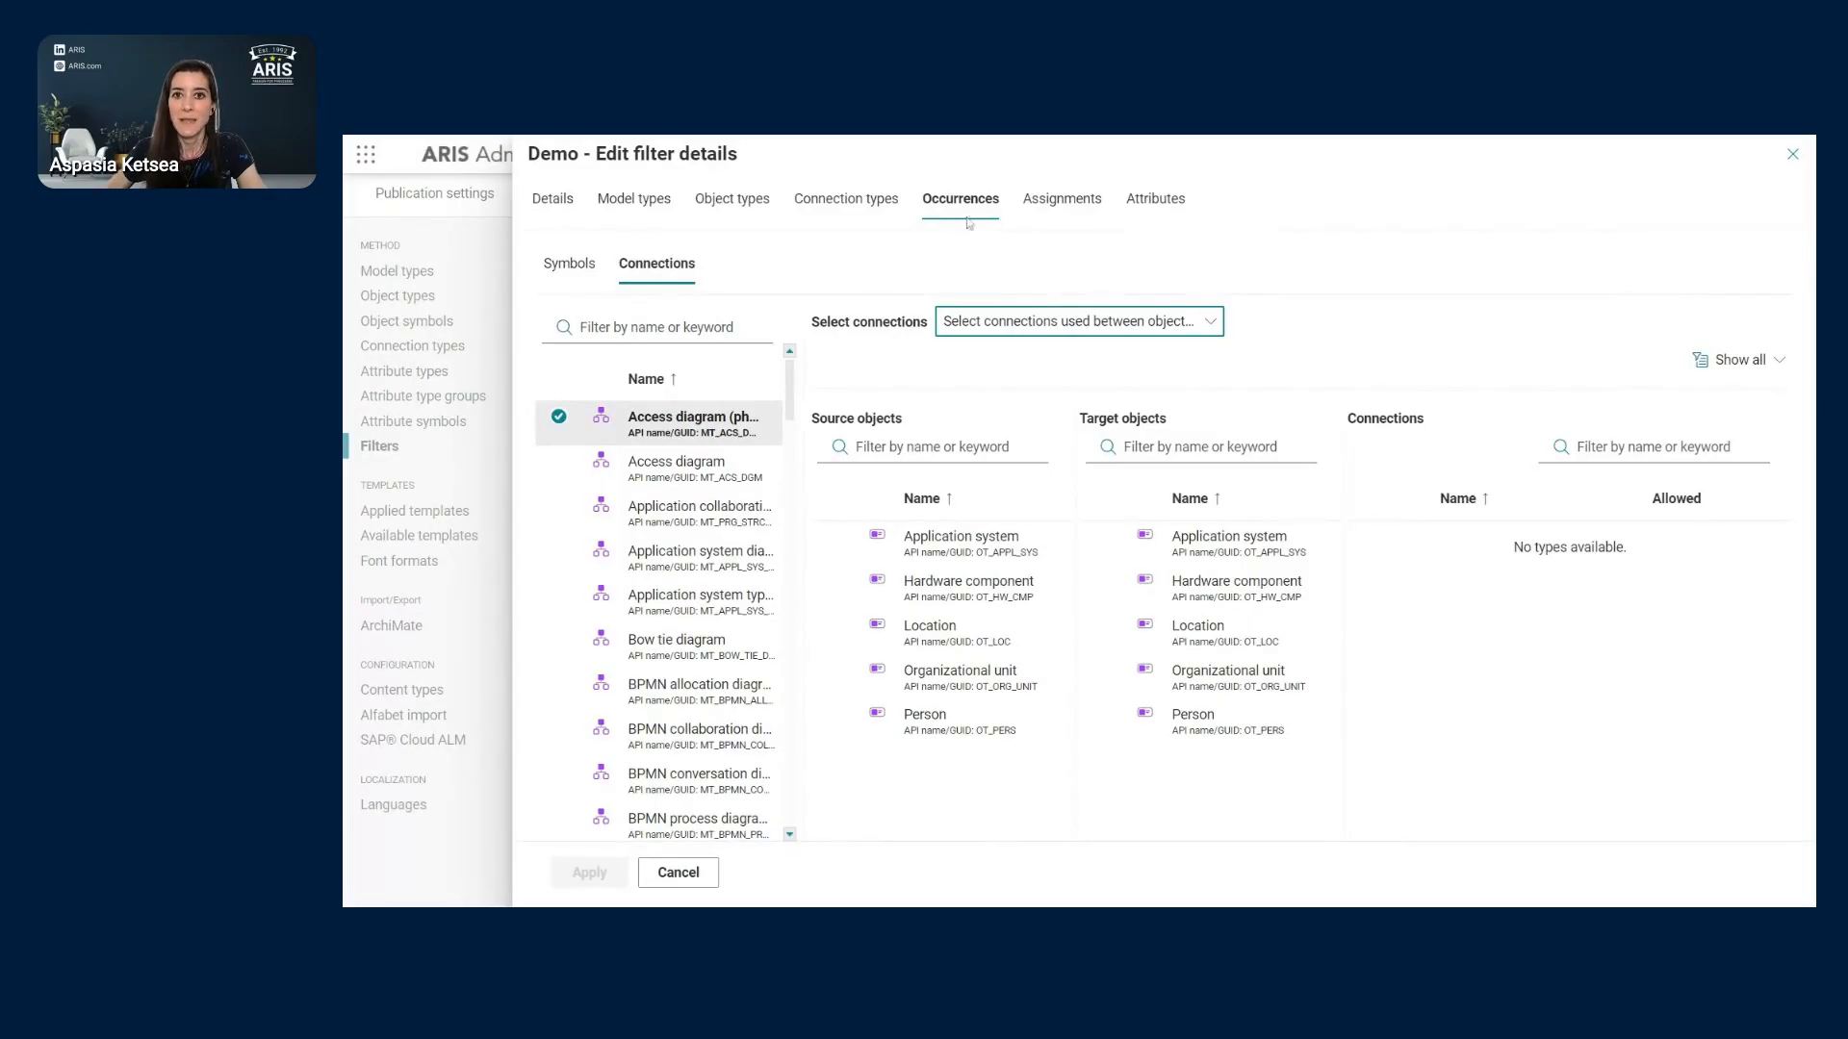
click(1086, 210)
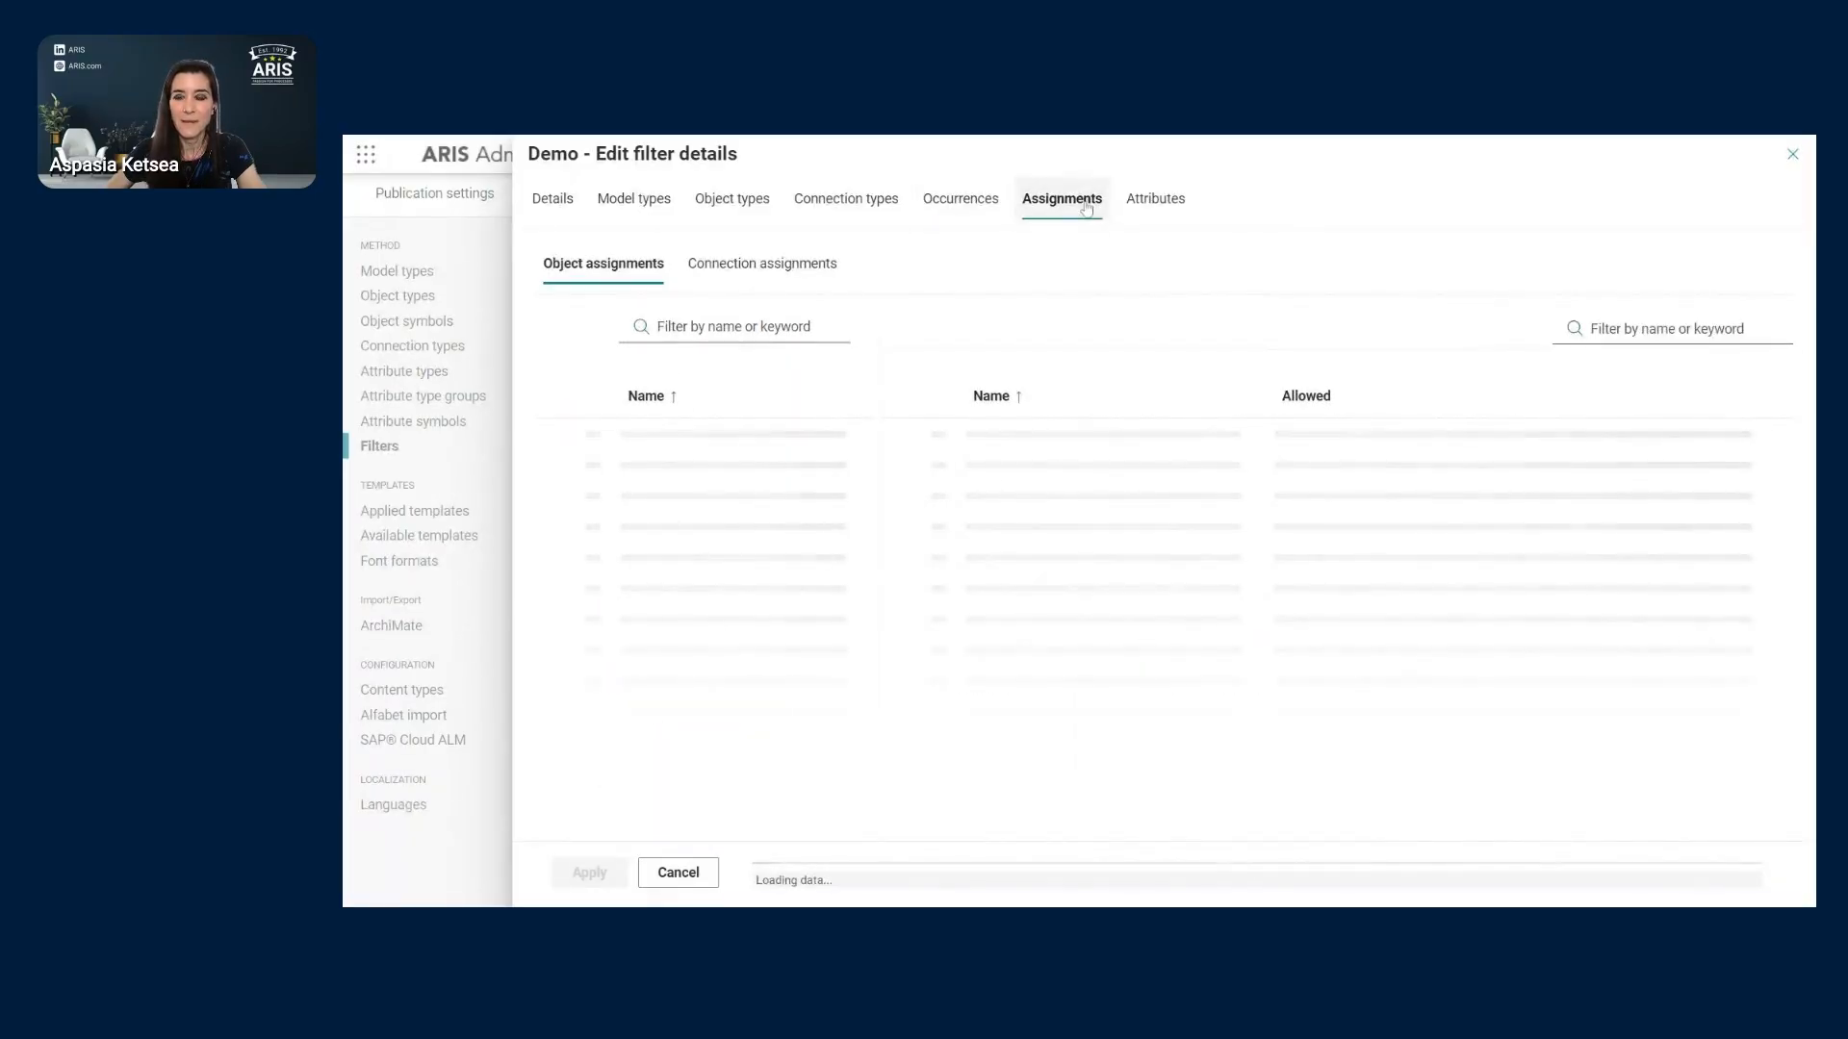
- View the accepts connection assignment, then cancel out of the Demo filter details
click(778, 280)
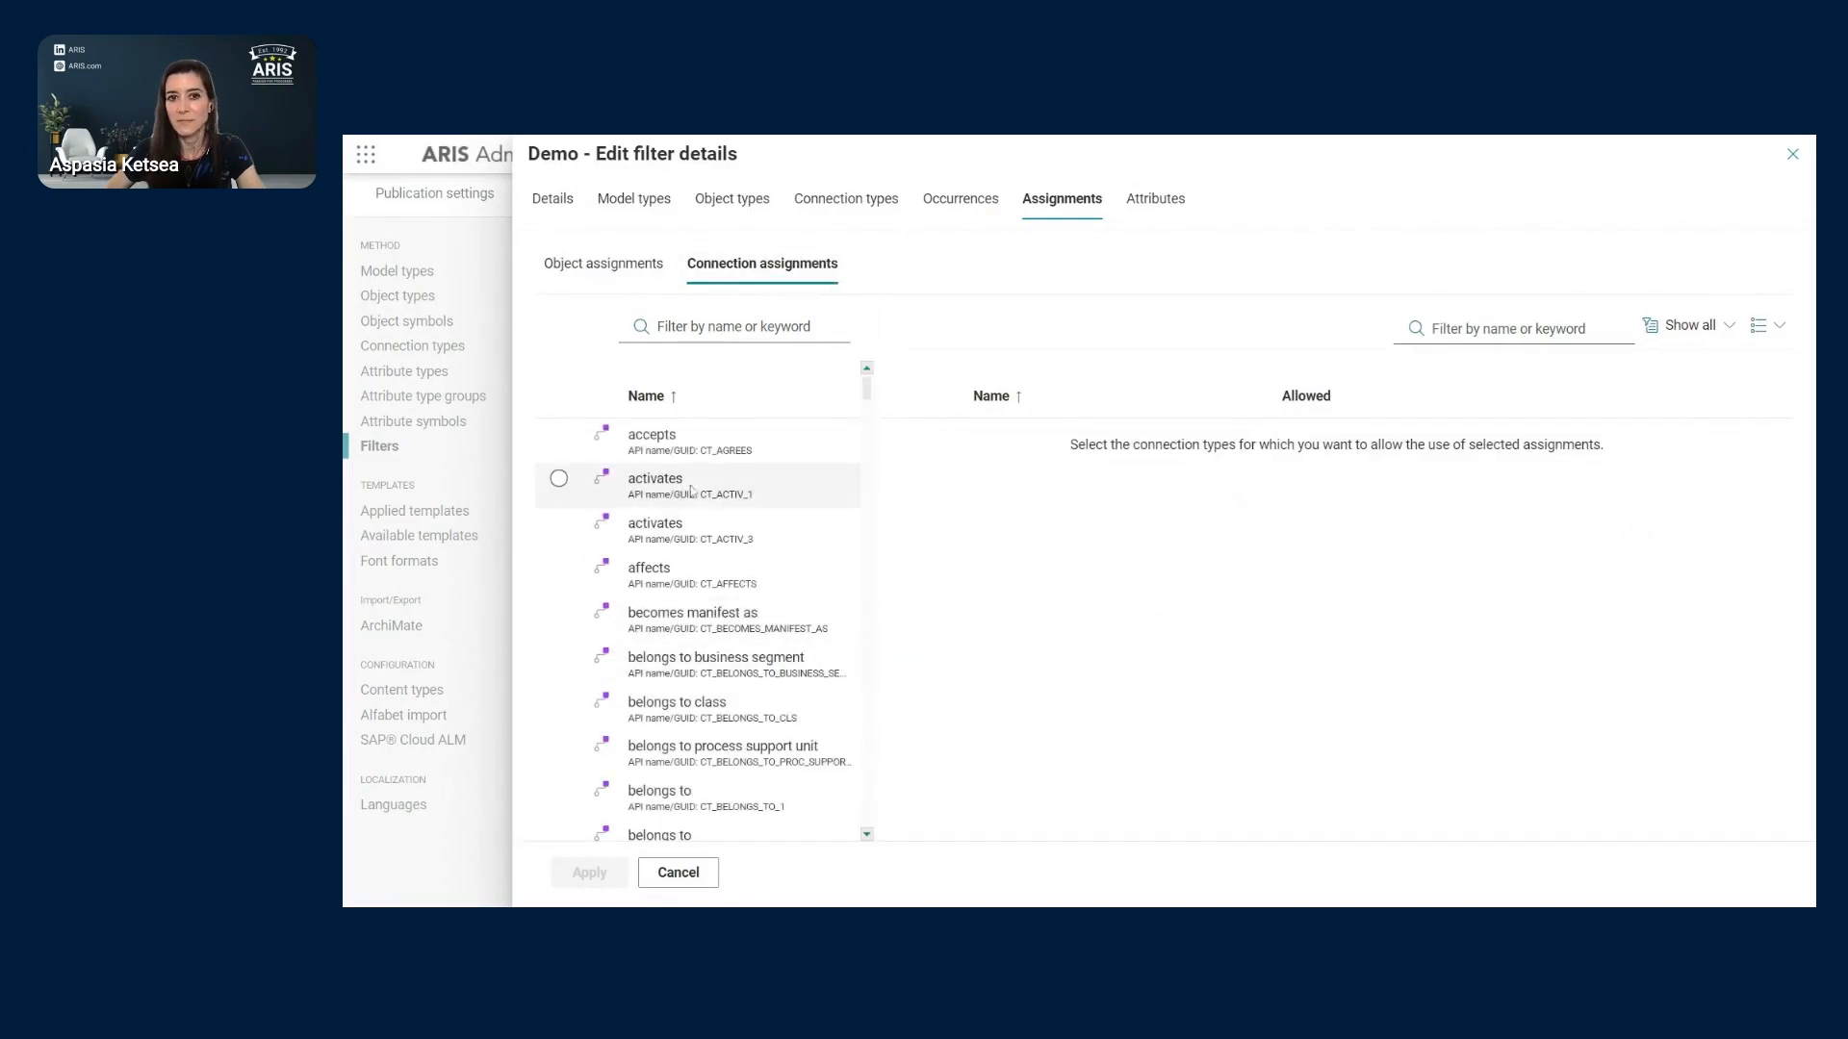
click(558, 450)
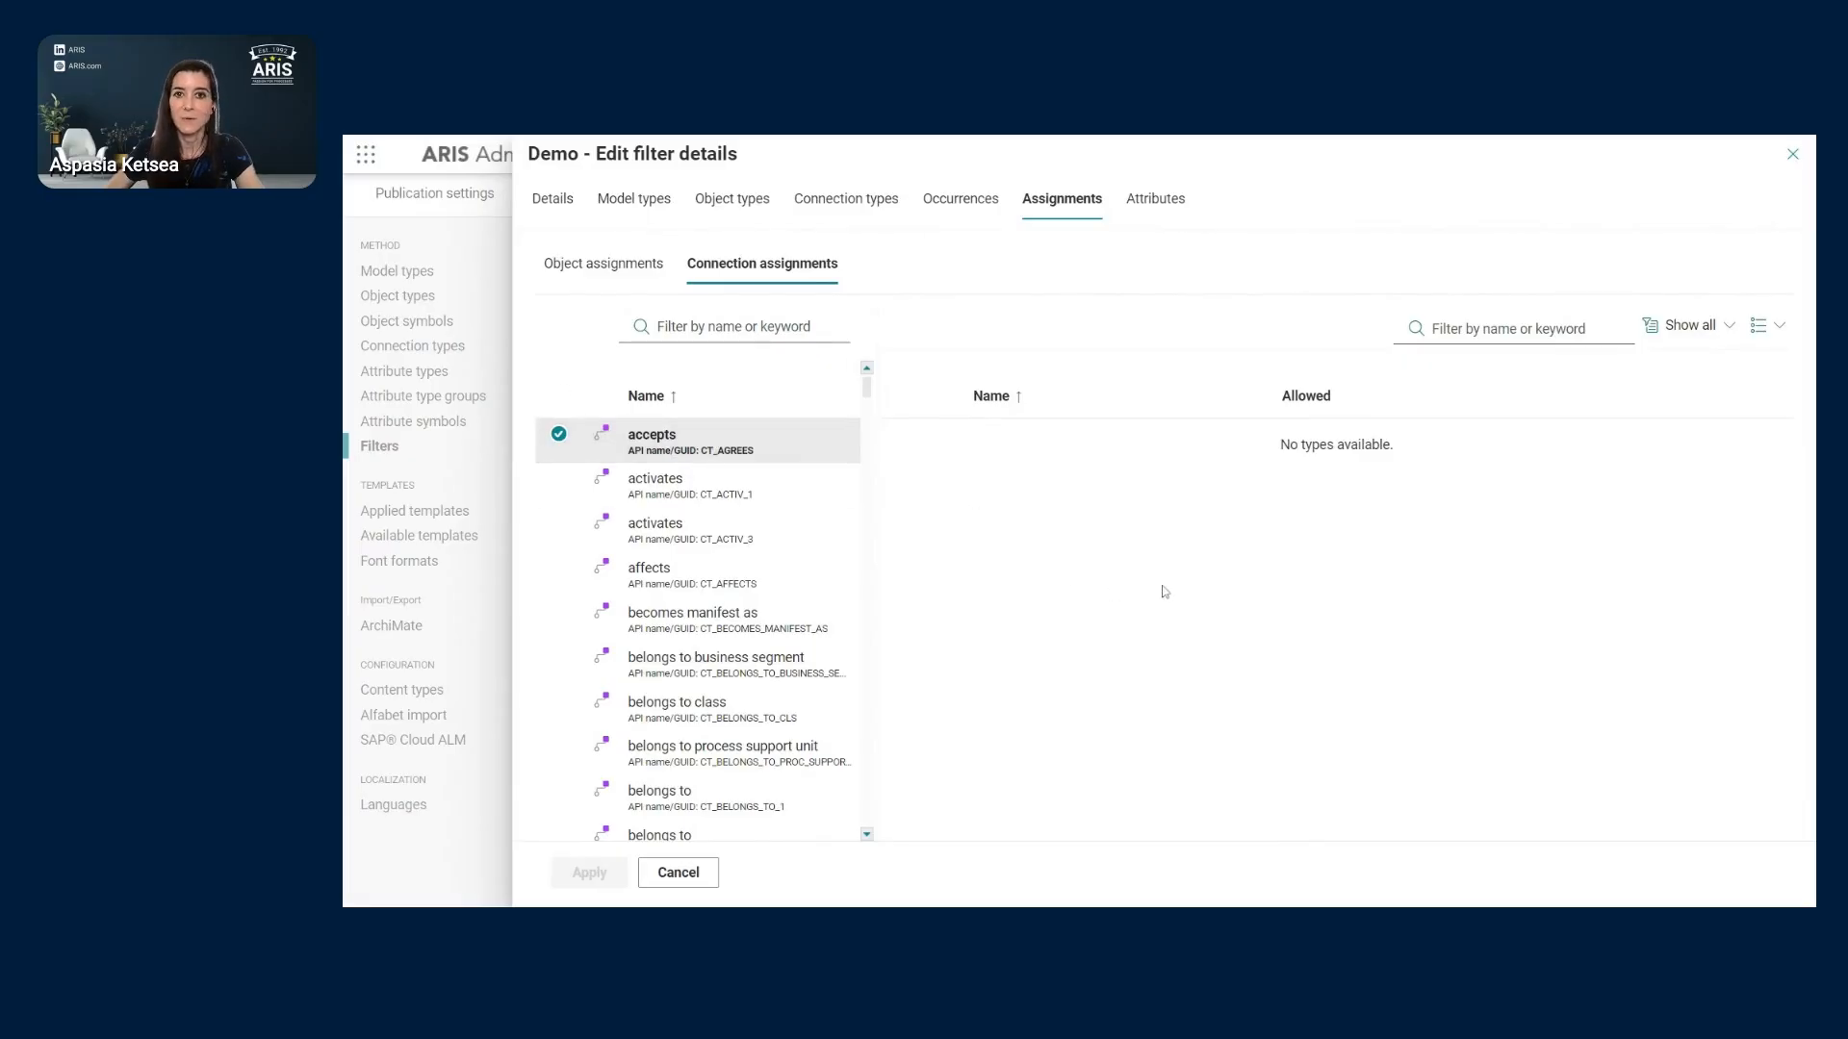
click(678, 872)
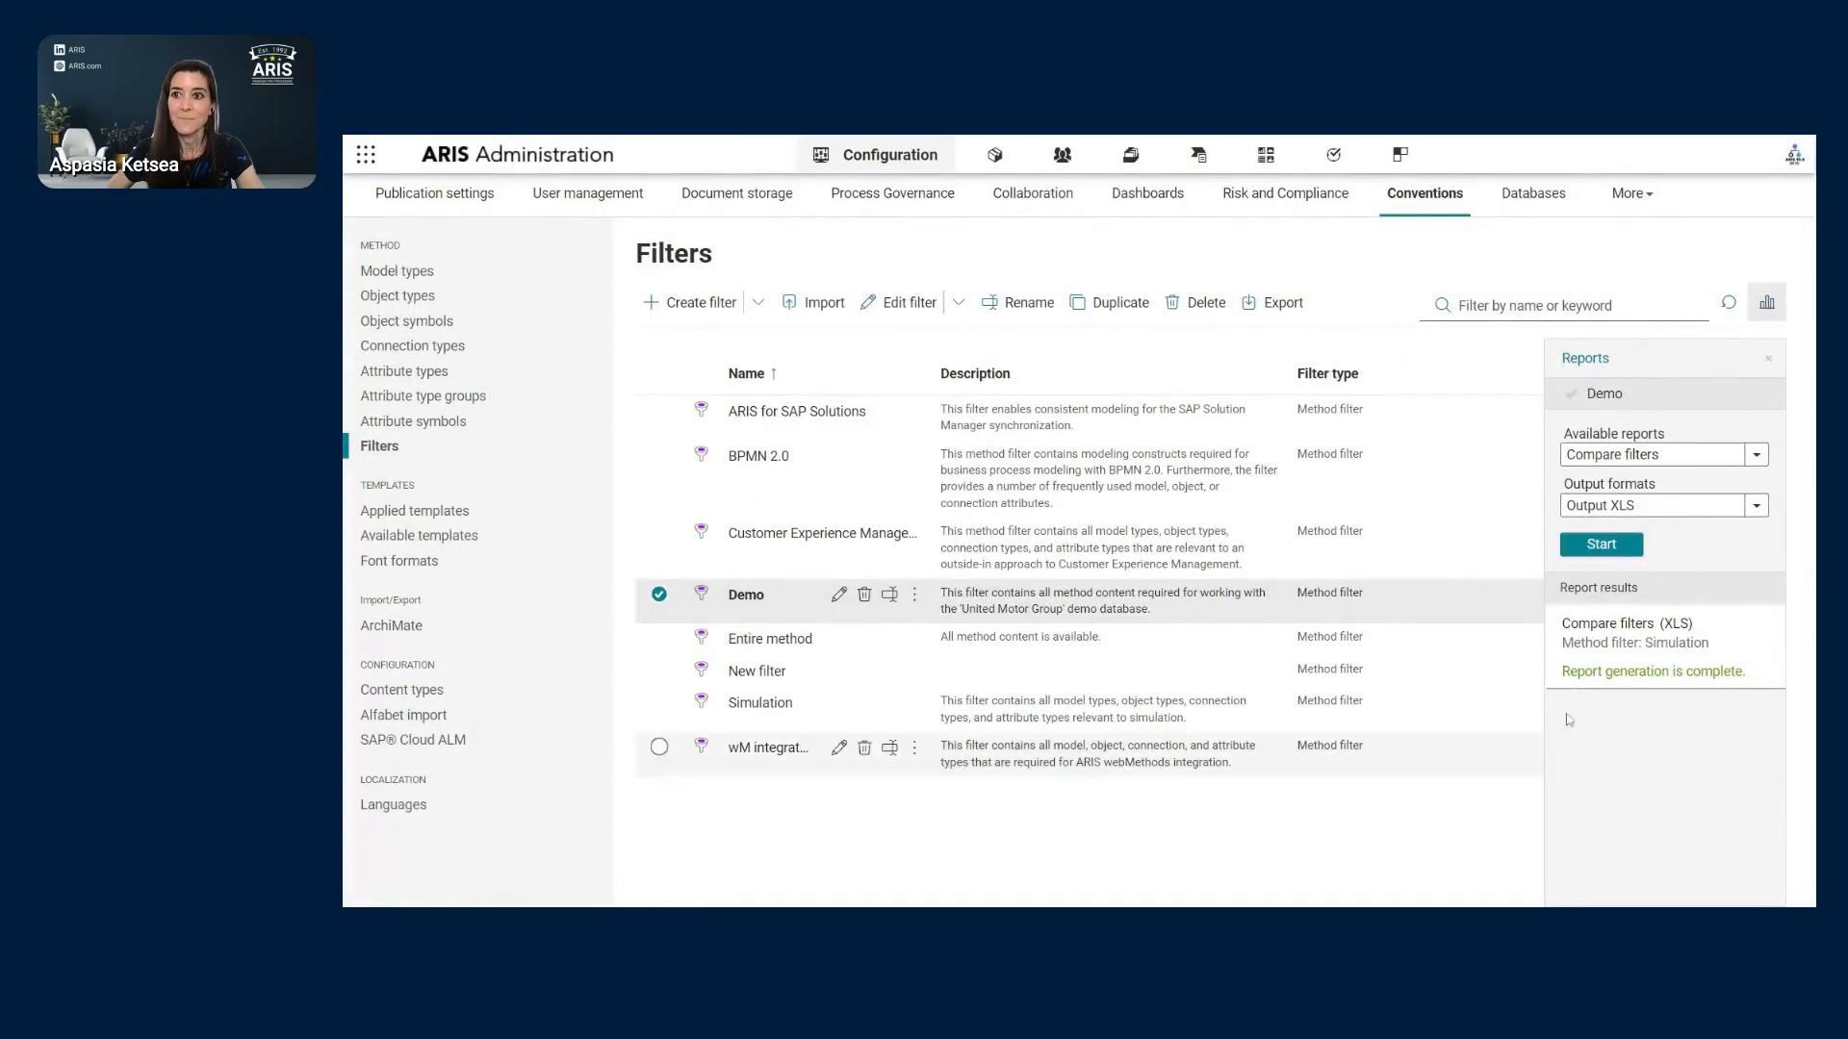
- Close the filter report results and show the six available templates, such as BPMN 2.0
click(1768, 360)
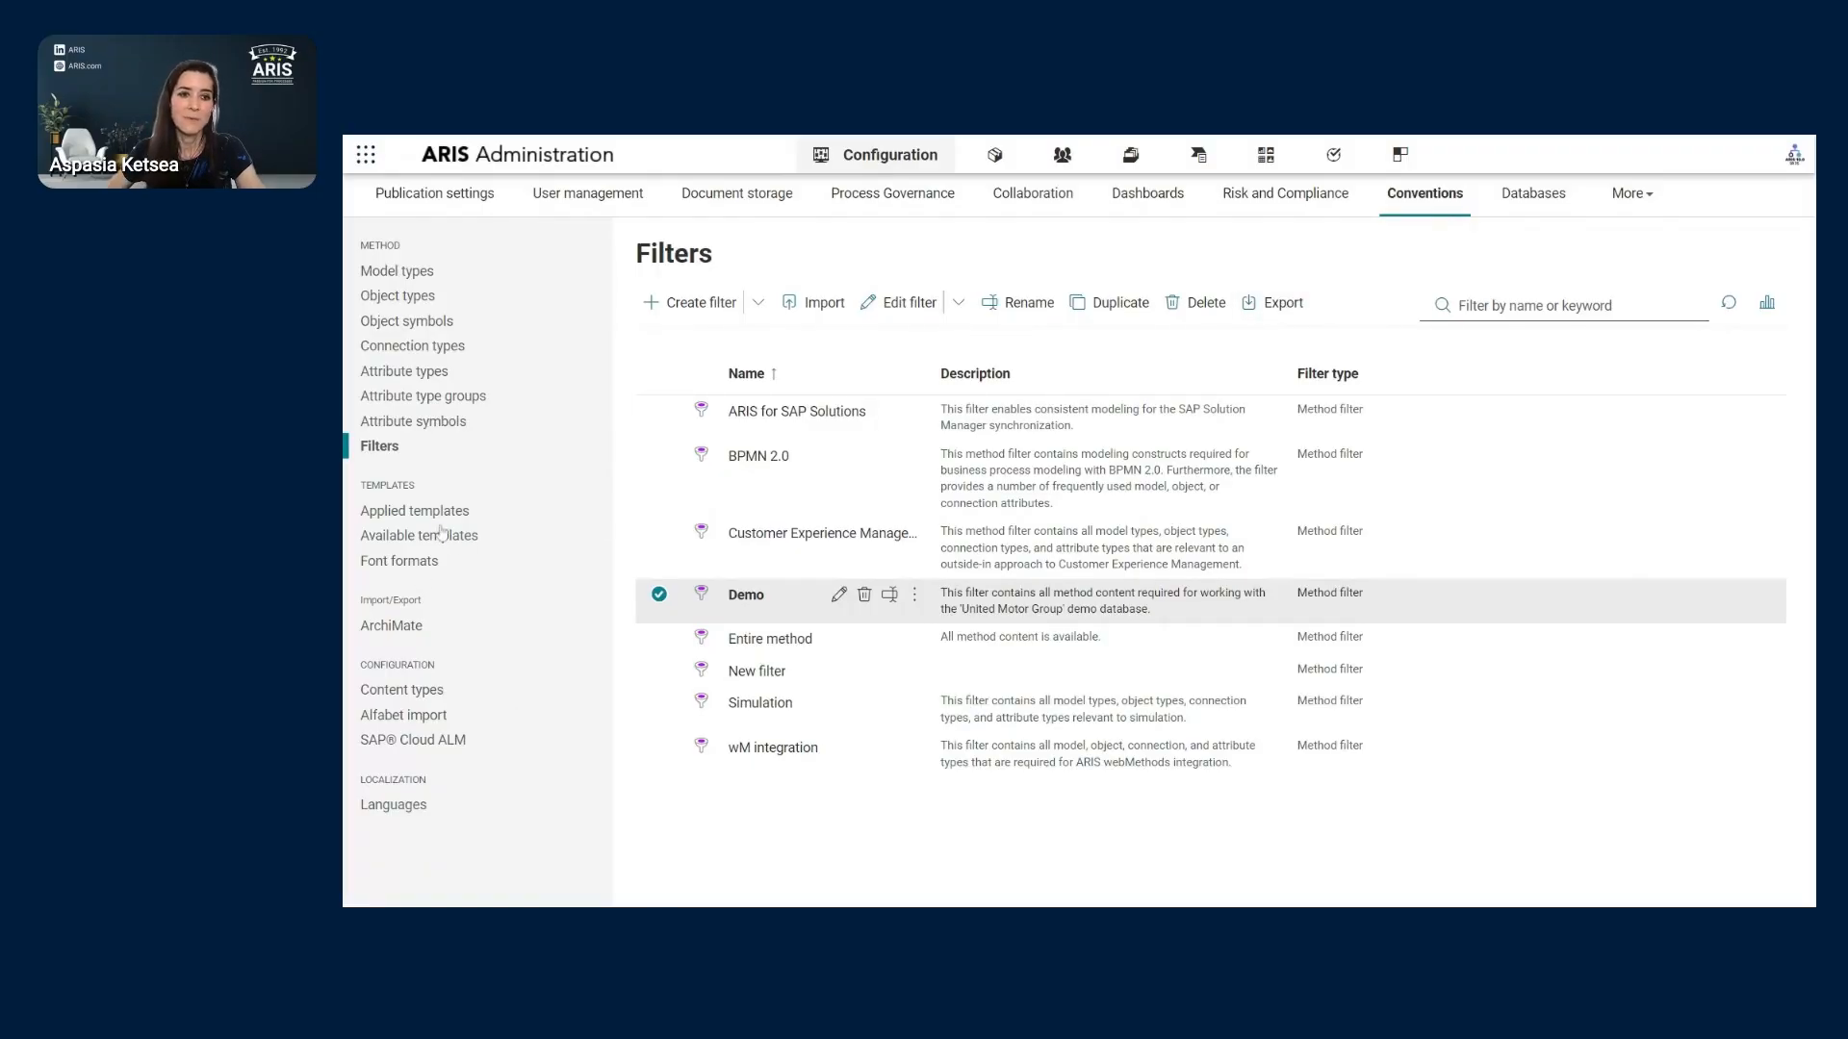
click(433, 542)
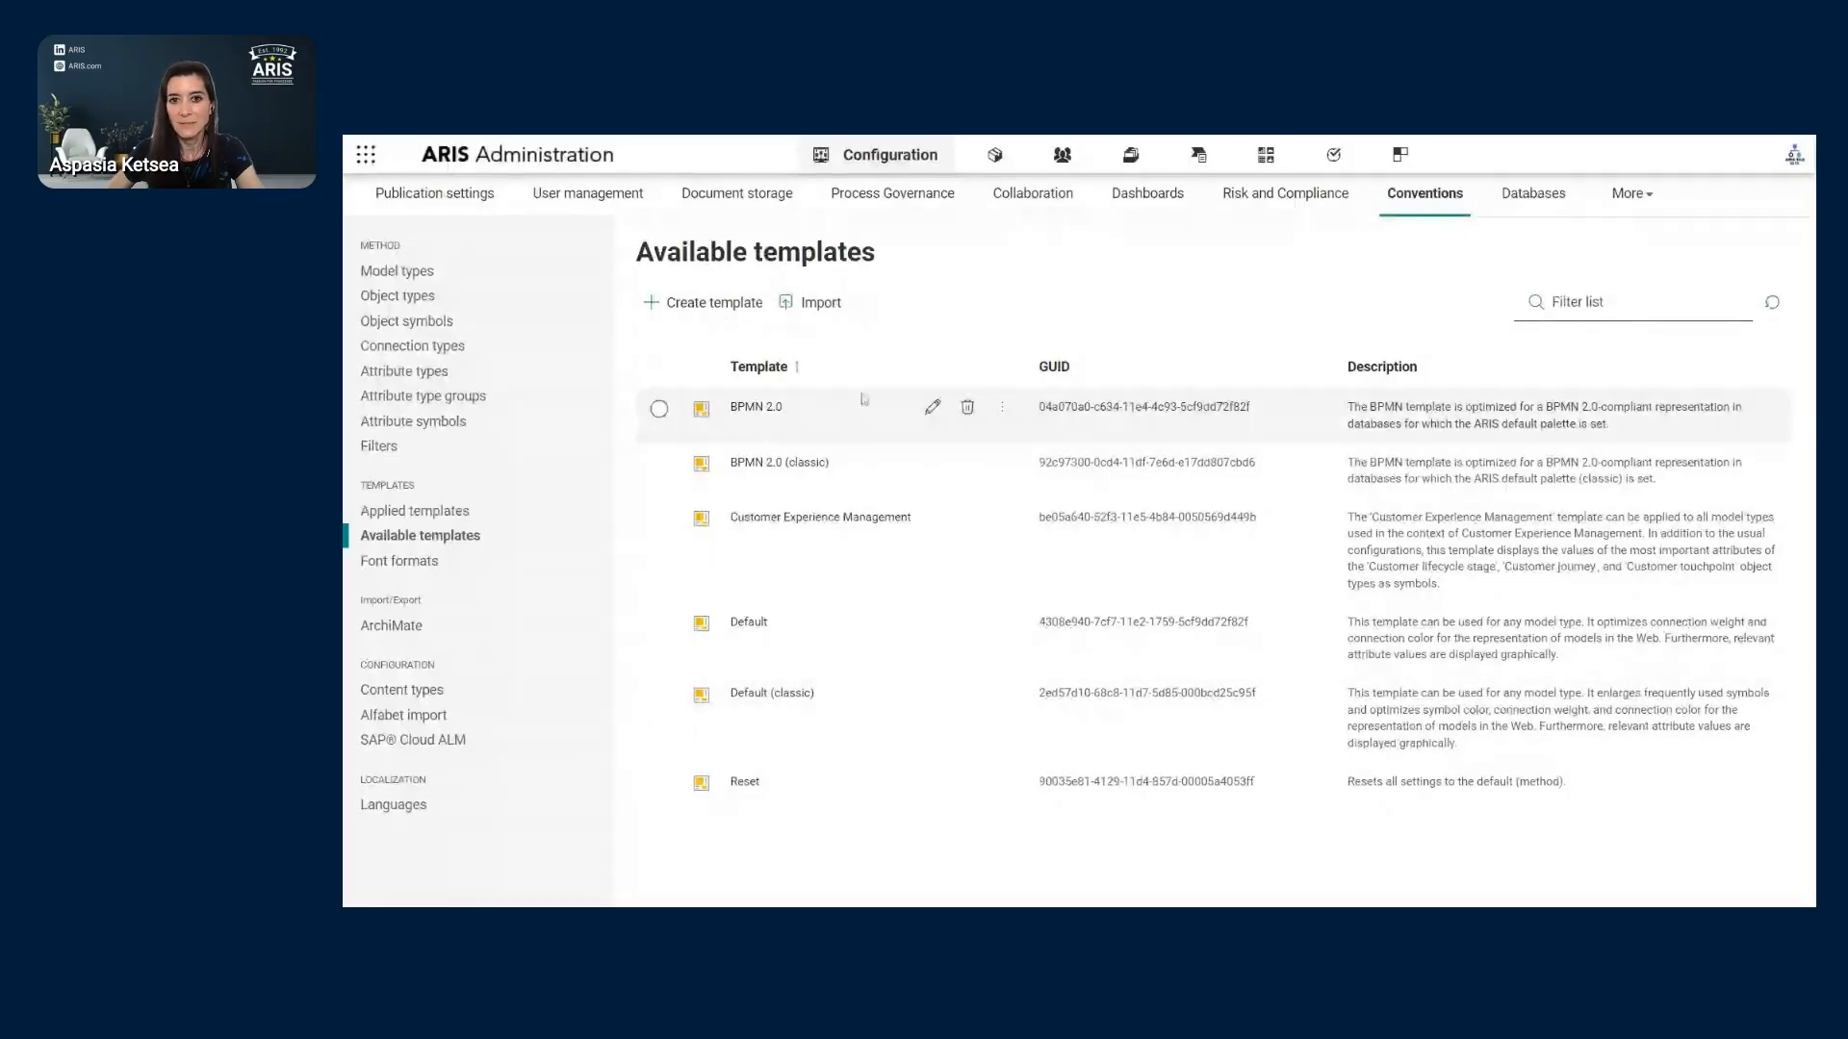
- Check the BPMN 2.0 template's actions and its templates applied to model types, then show Font formats
click(659, 409)
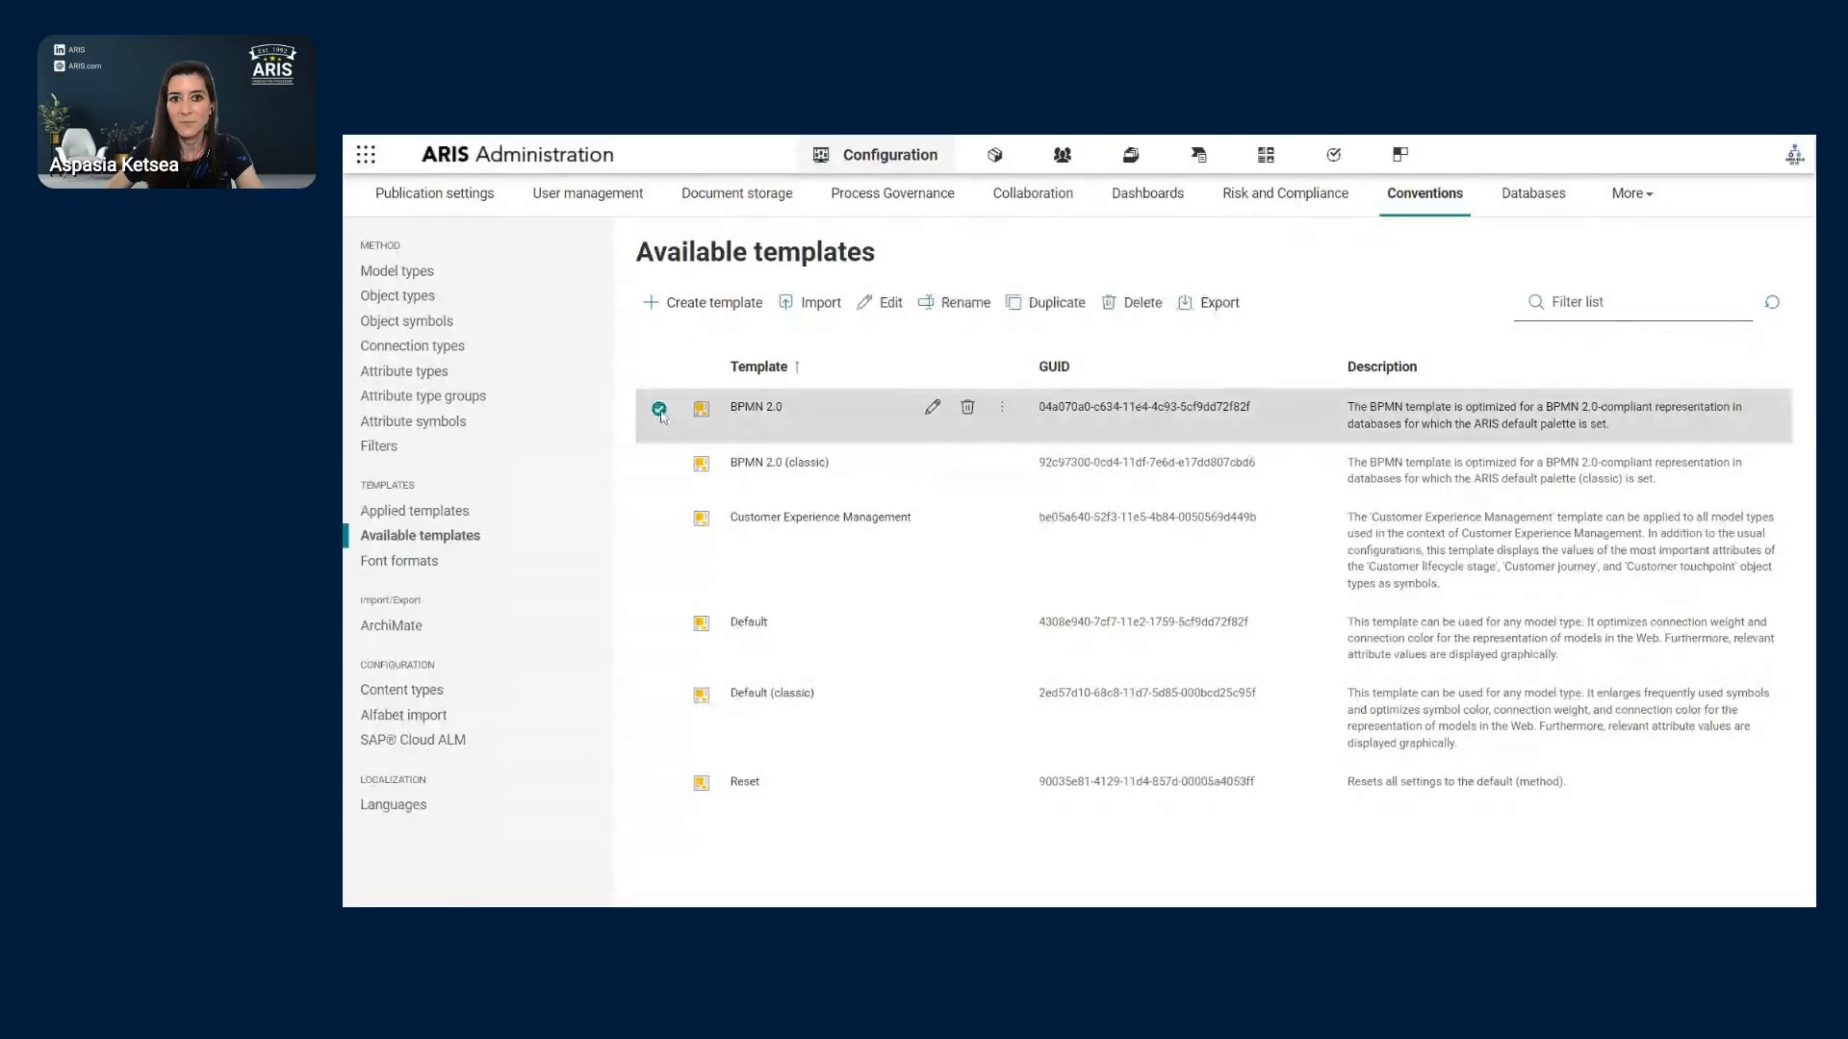
click(1002, 409)
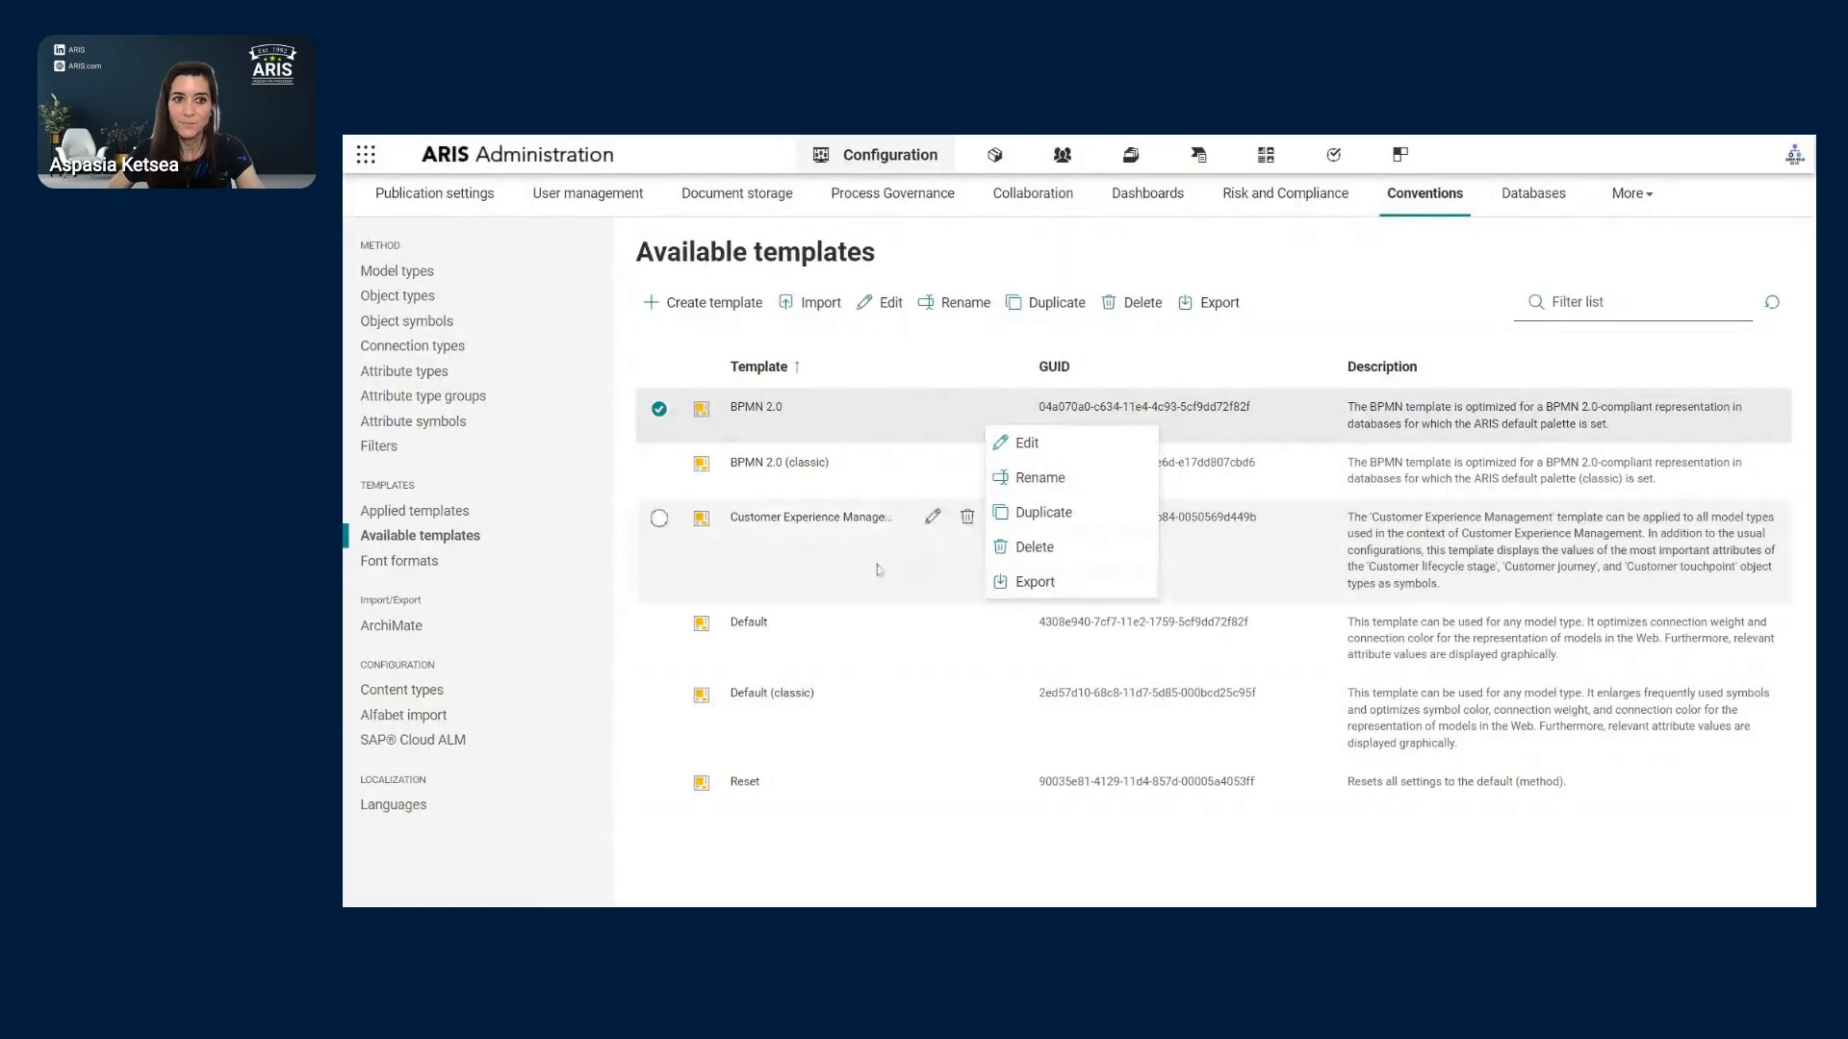
click(417, 518)
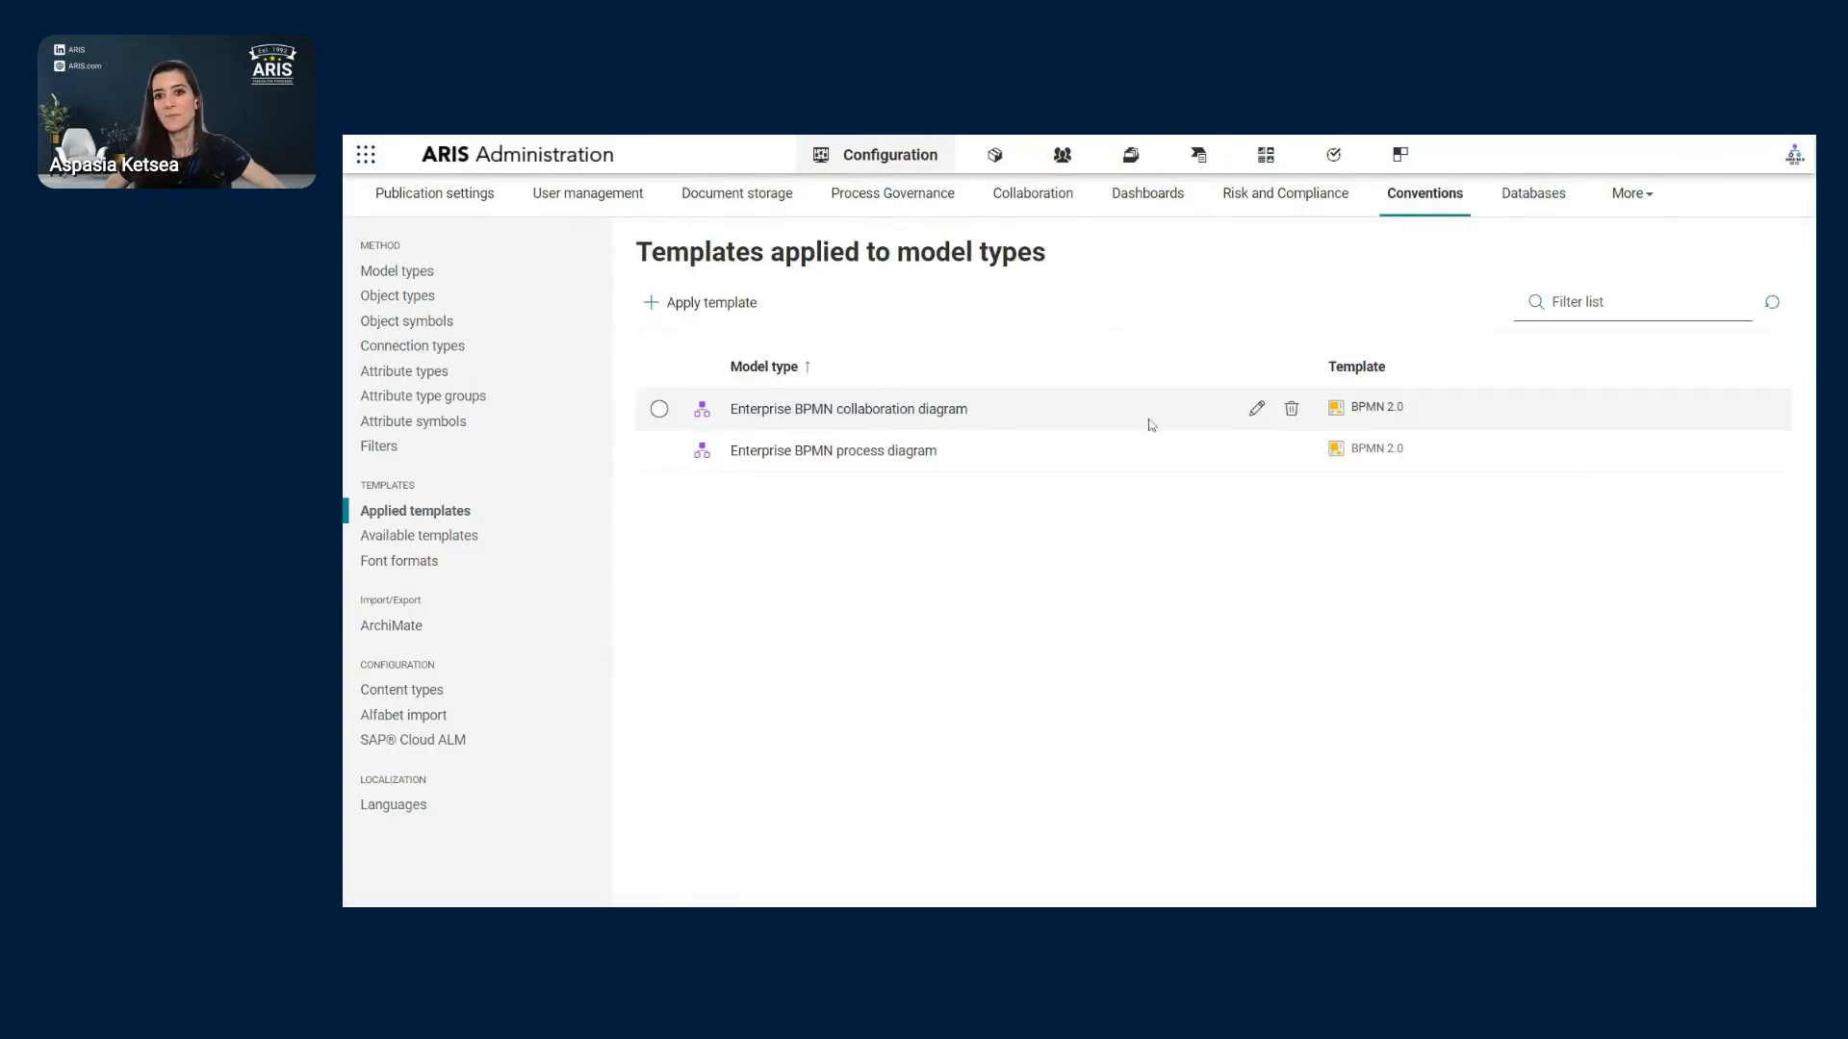
mouse_move(1369, 419)
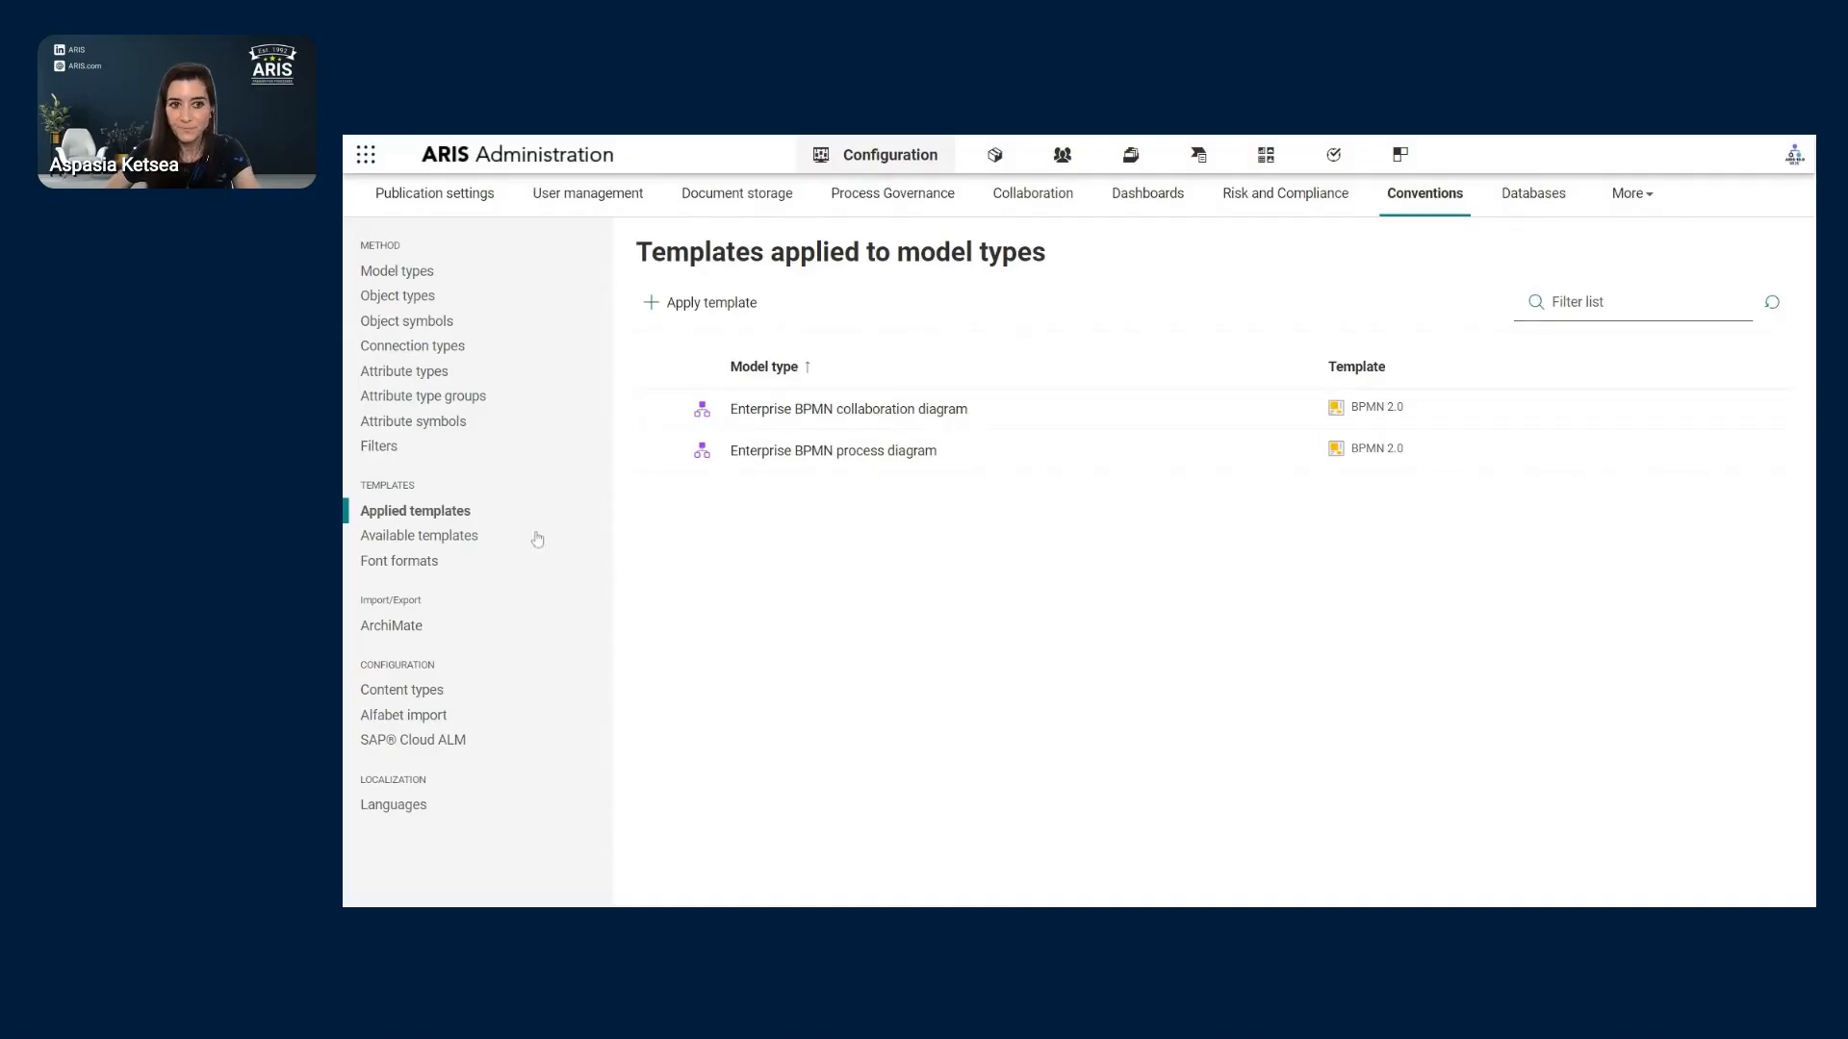
click(424, 570)
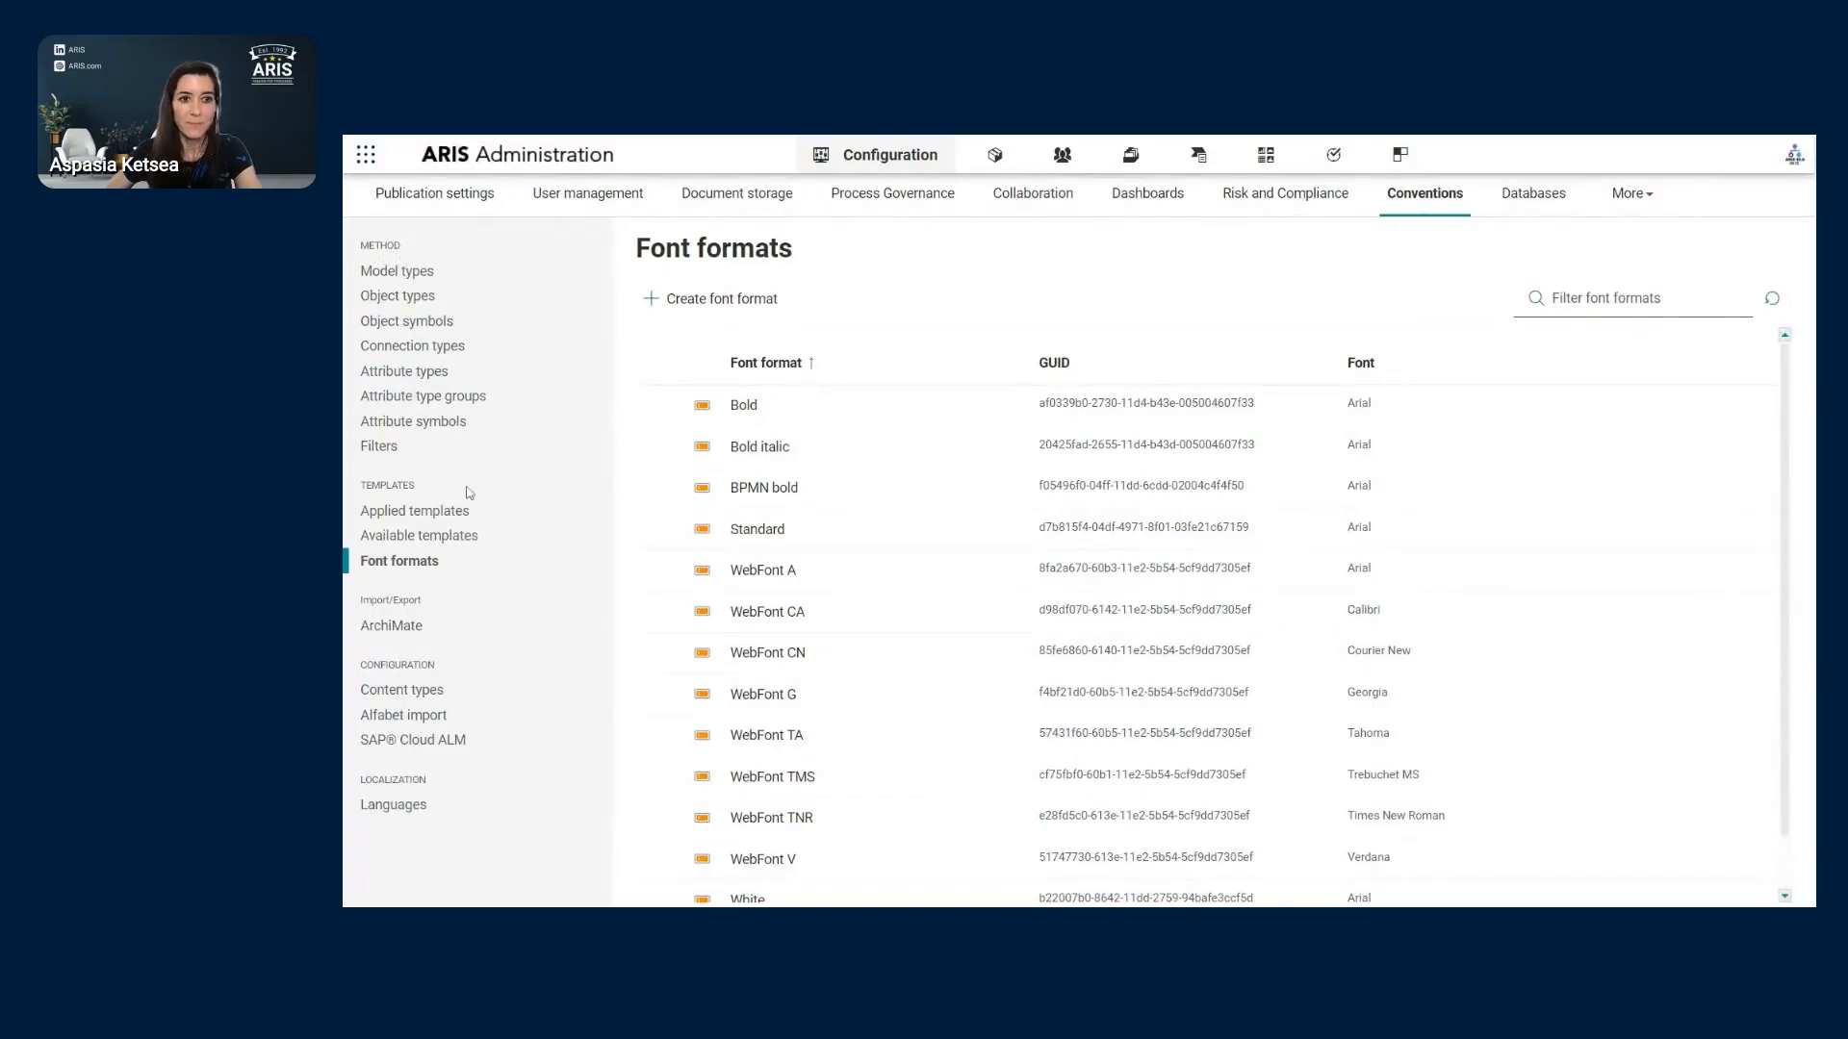
- Show the Content type sets page listing Default set, Default set - Copy and SAP default set
click(410, 695)
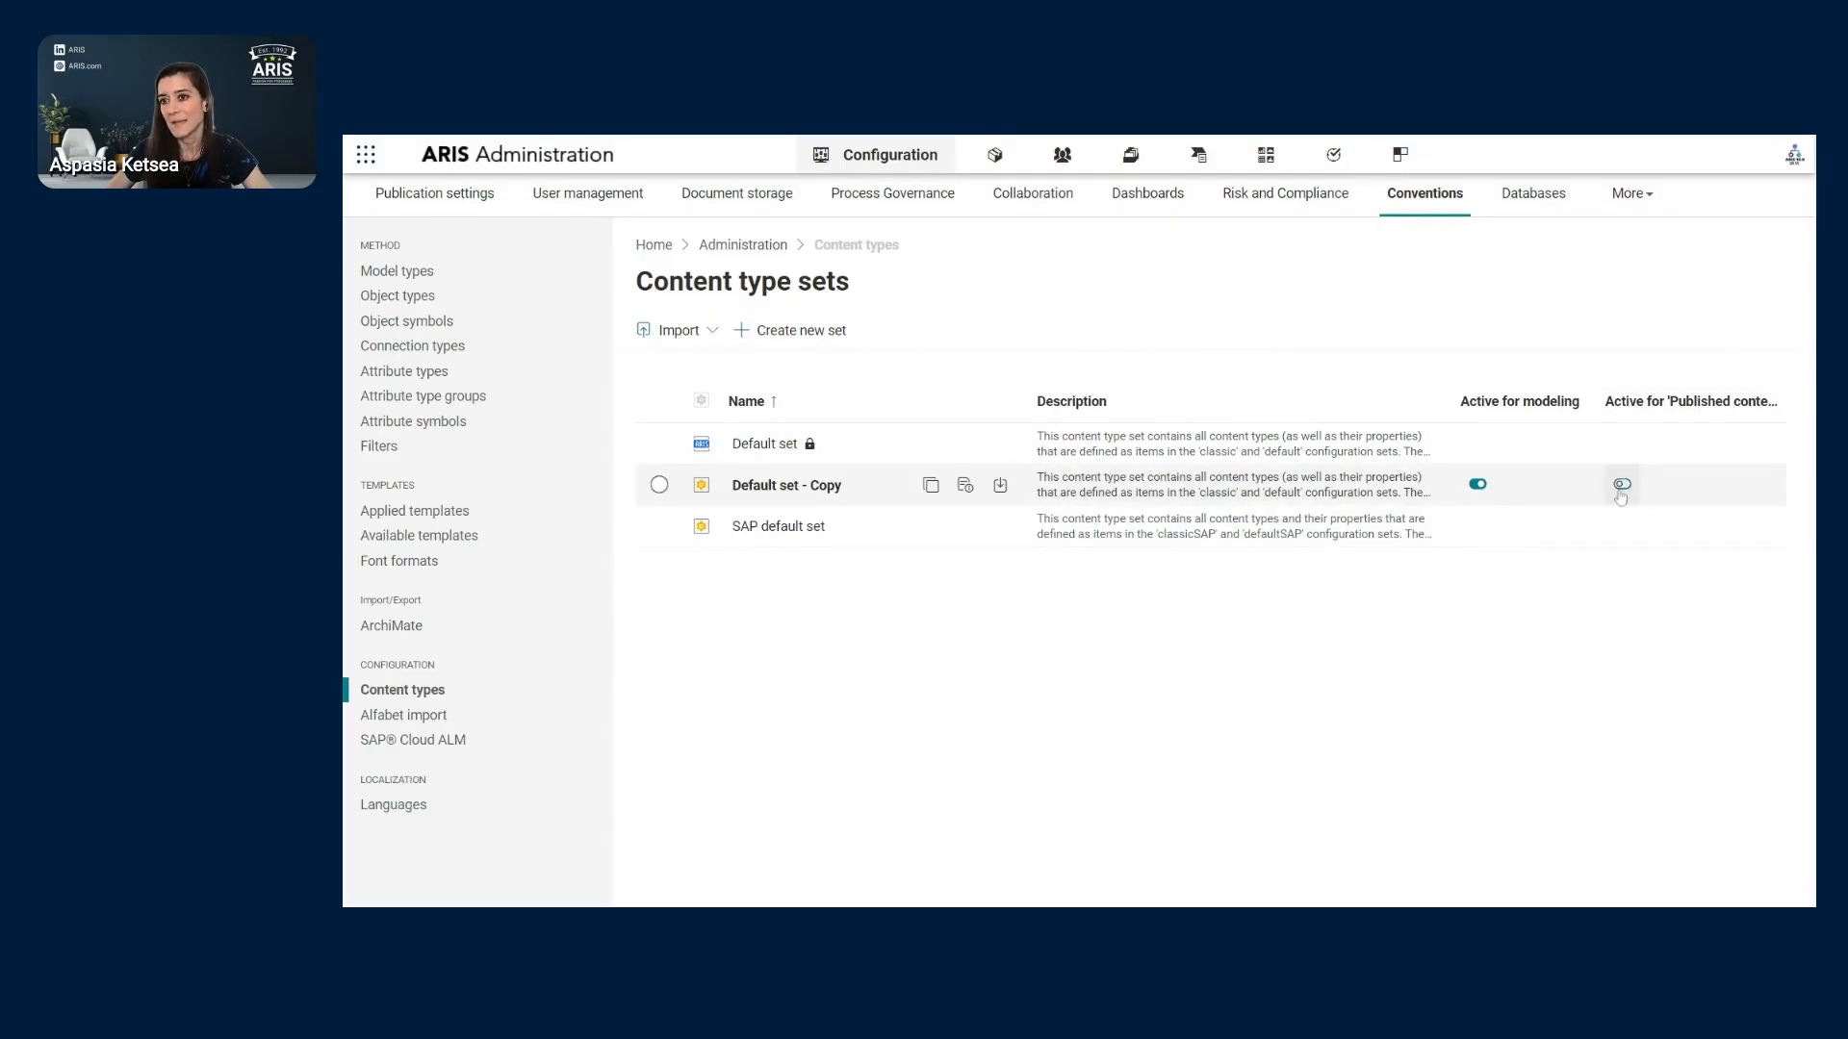
- Open Default set - Copy, fold Objects and refold Models, then edit the Process model content type
click(791, 493)
click(791, 486)
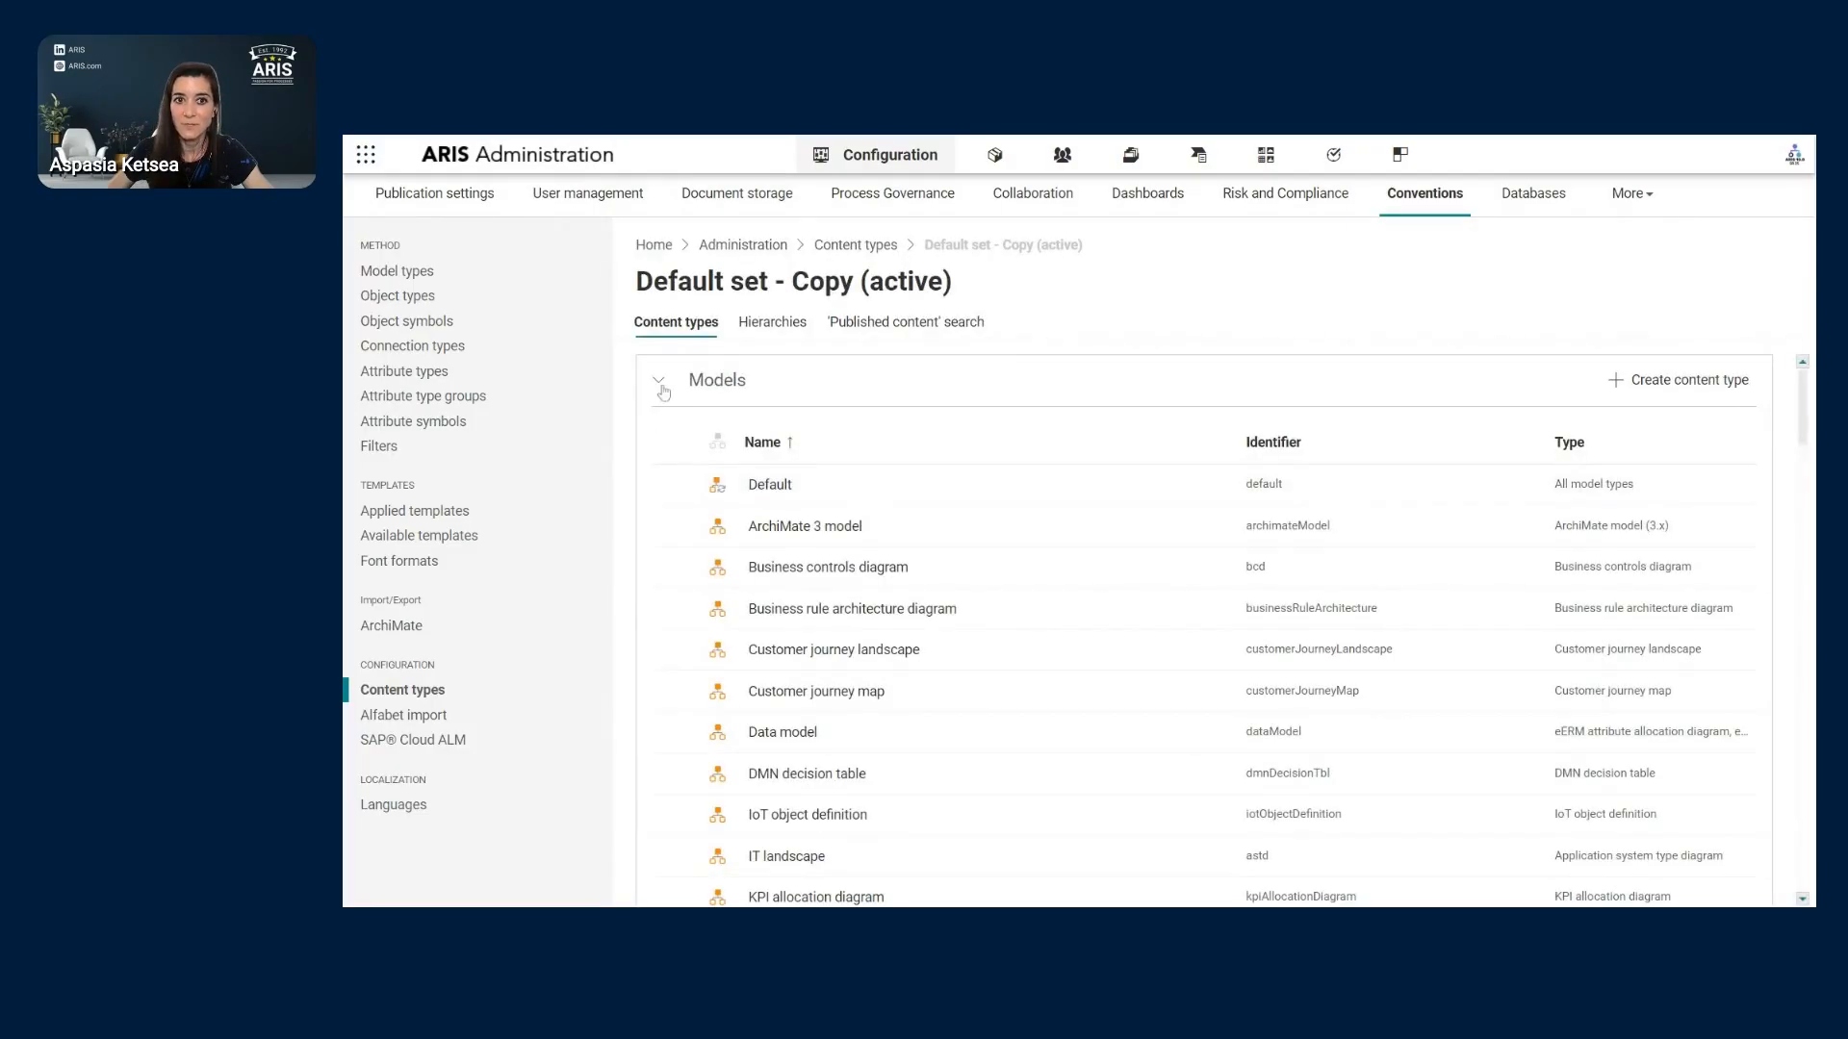
click(662, 385)
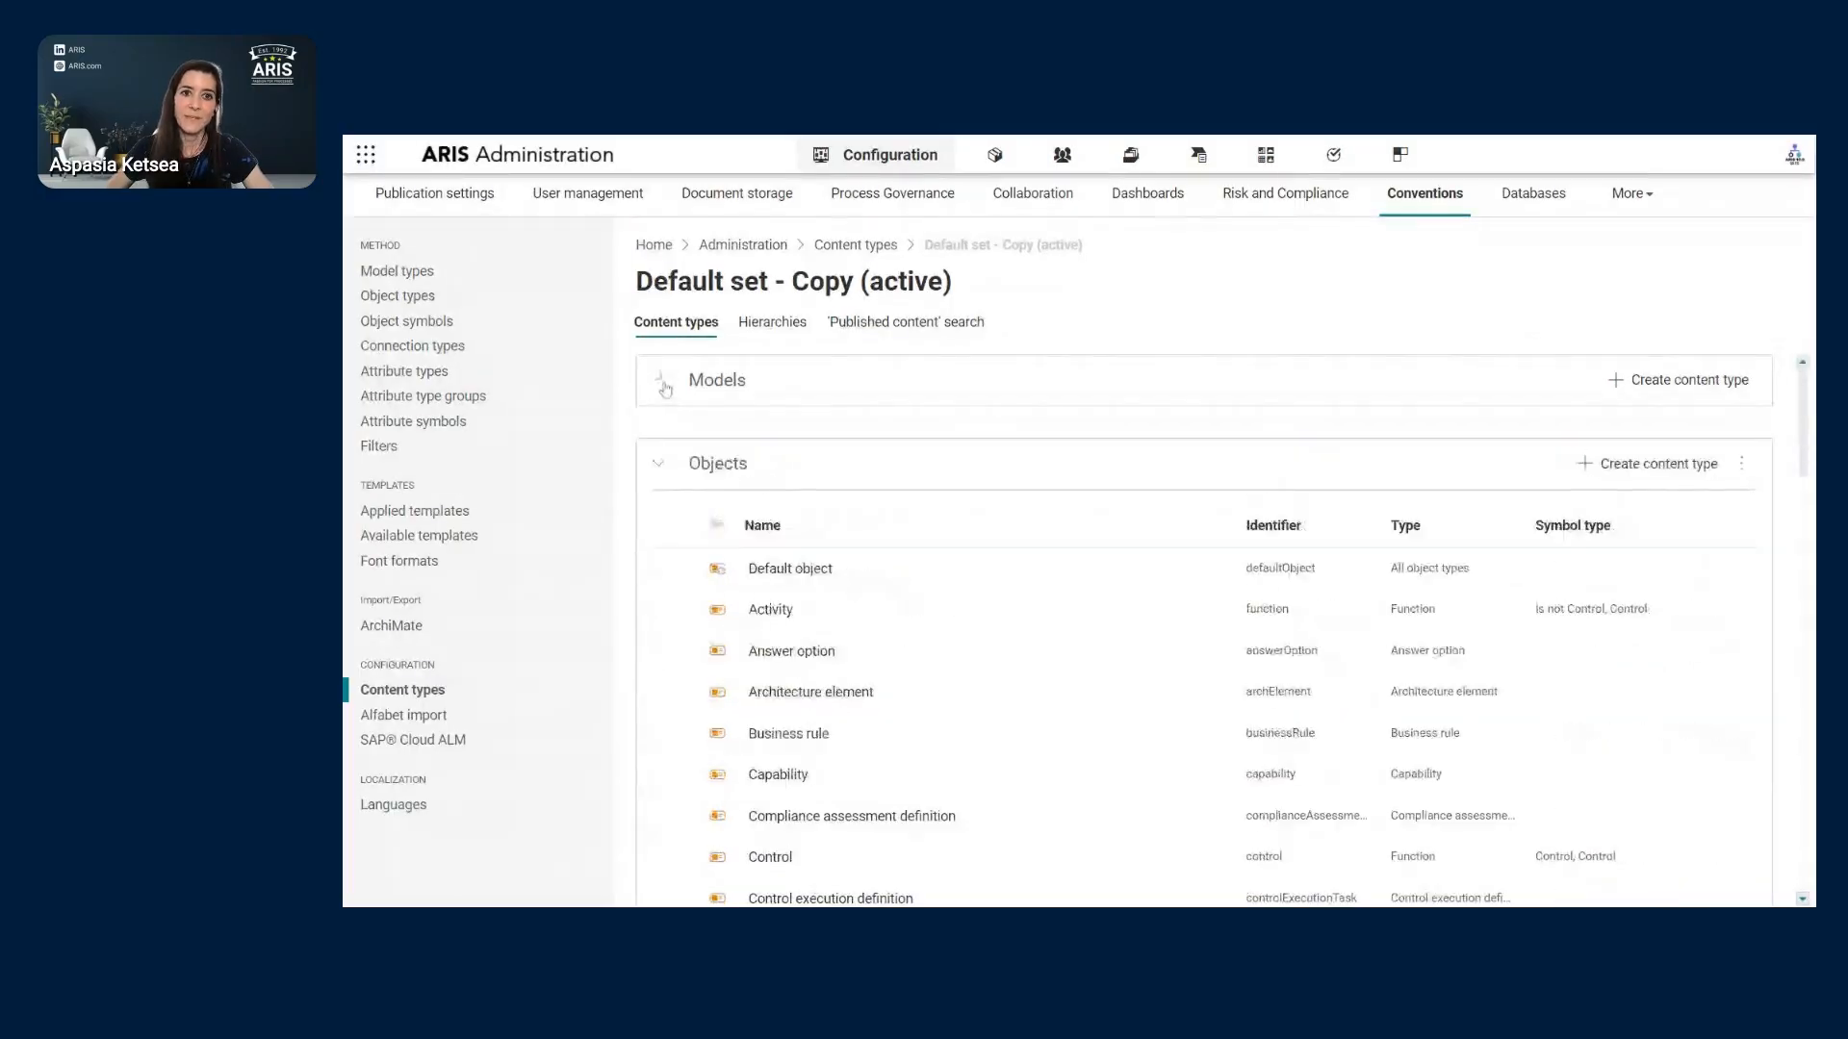
click(665, 467)
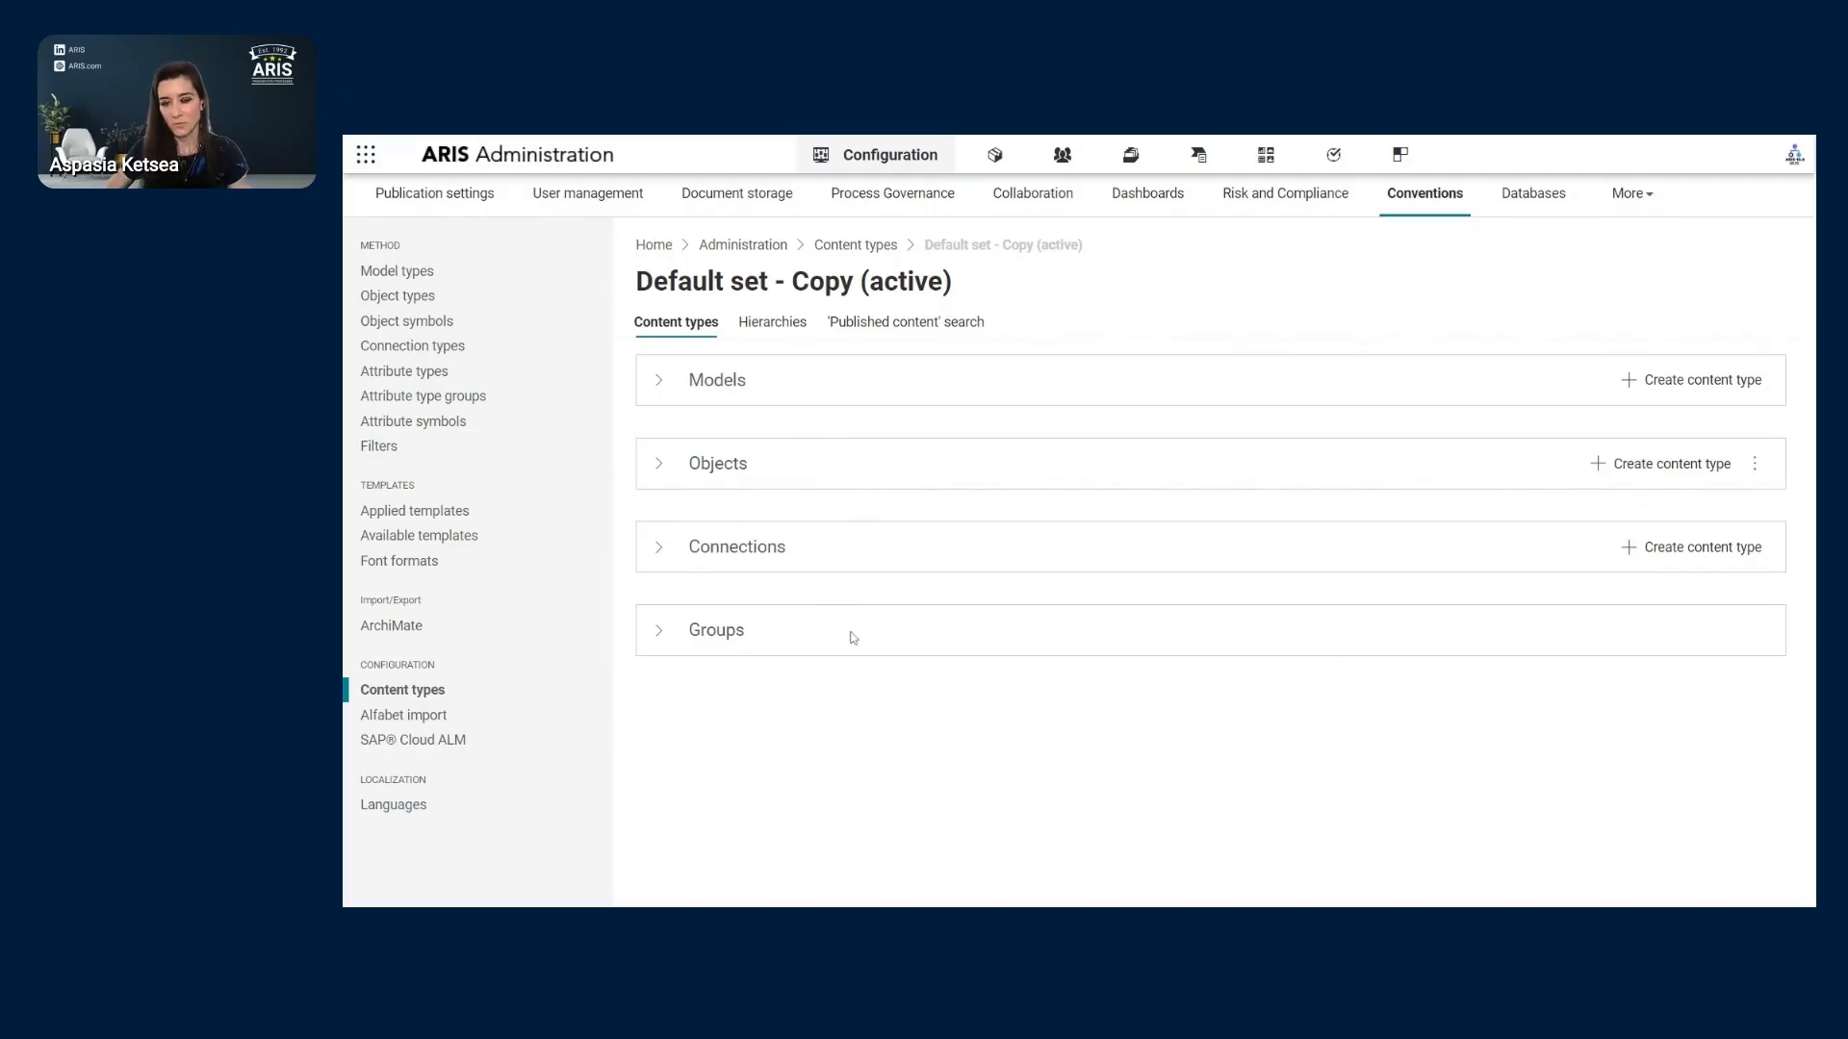
click(659, 385)
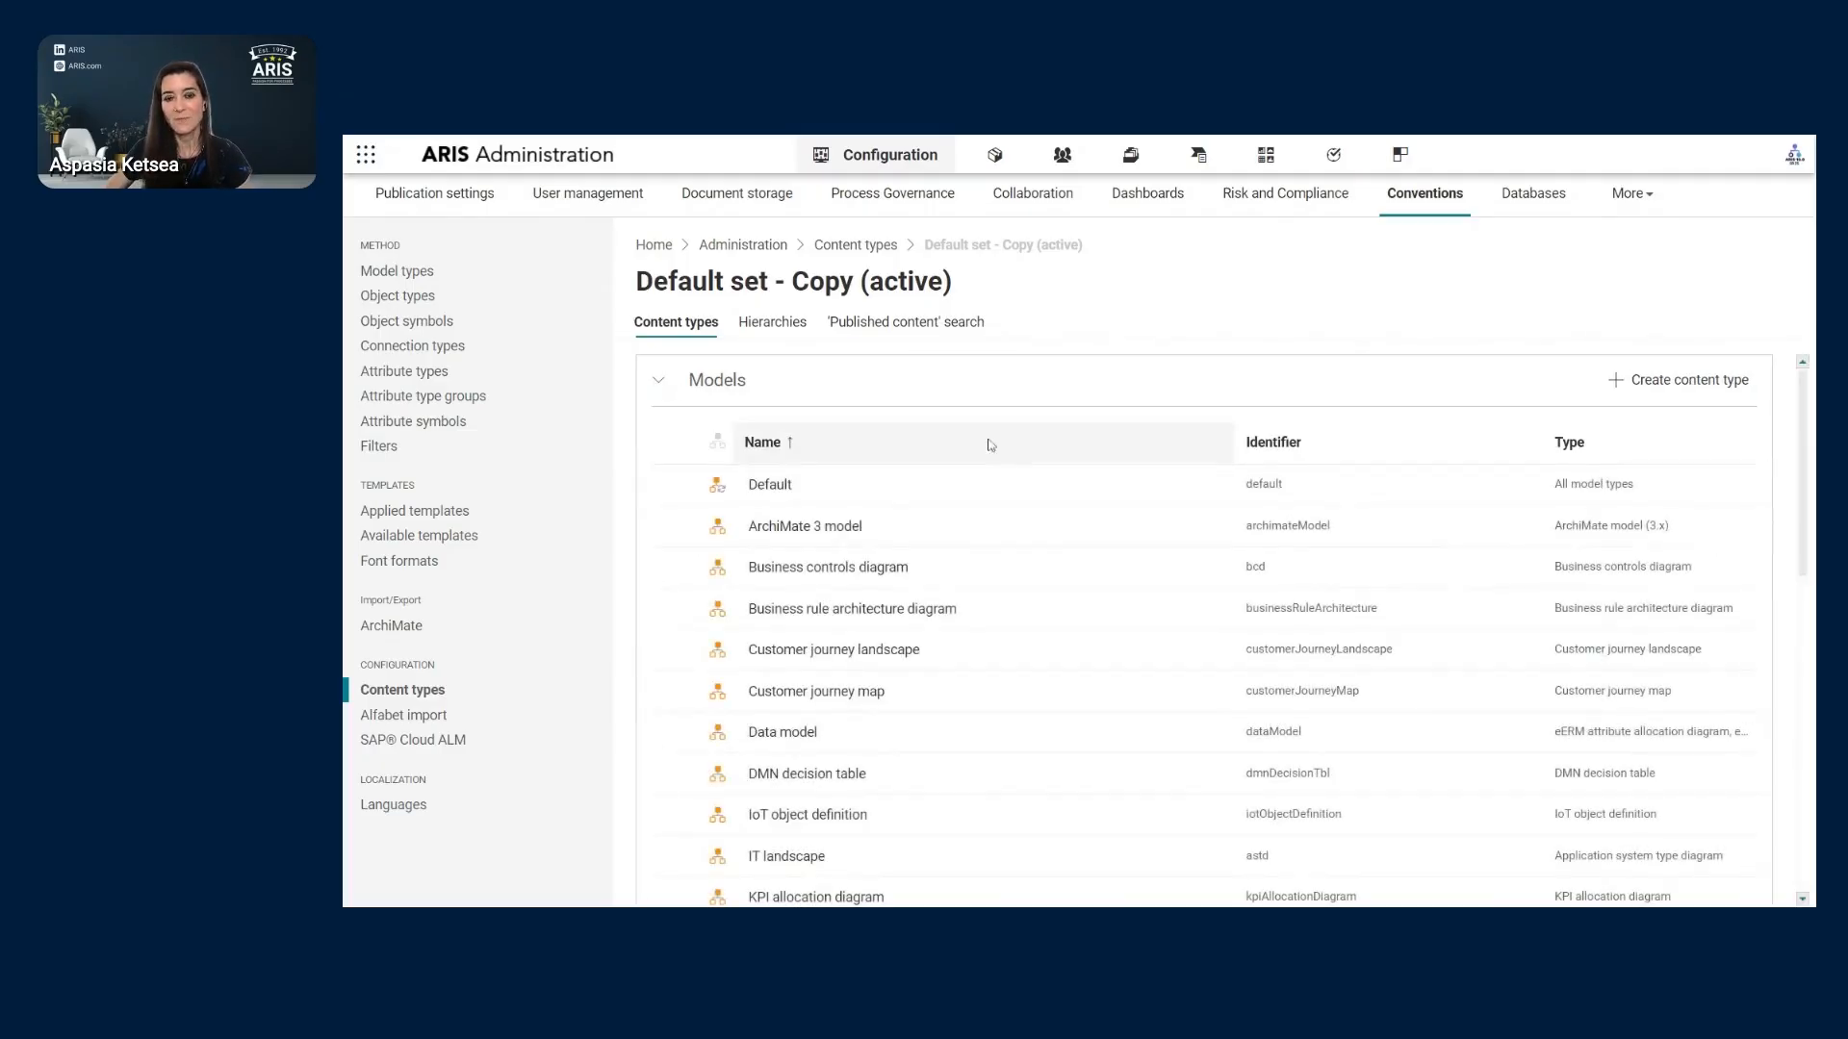
scroll(986, 493, down, 4)
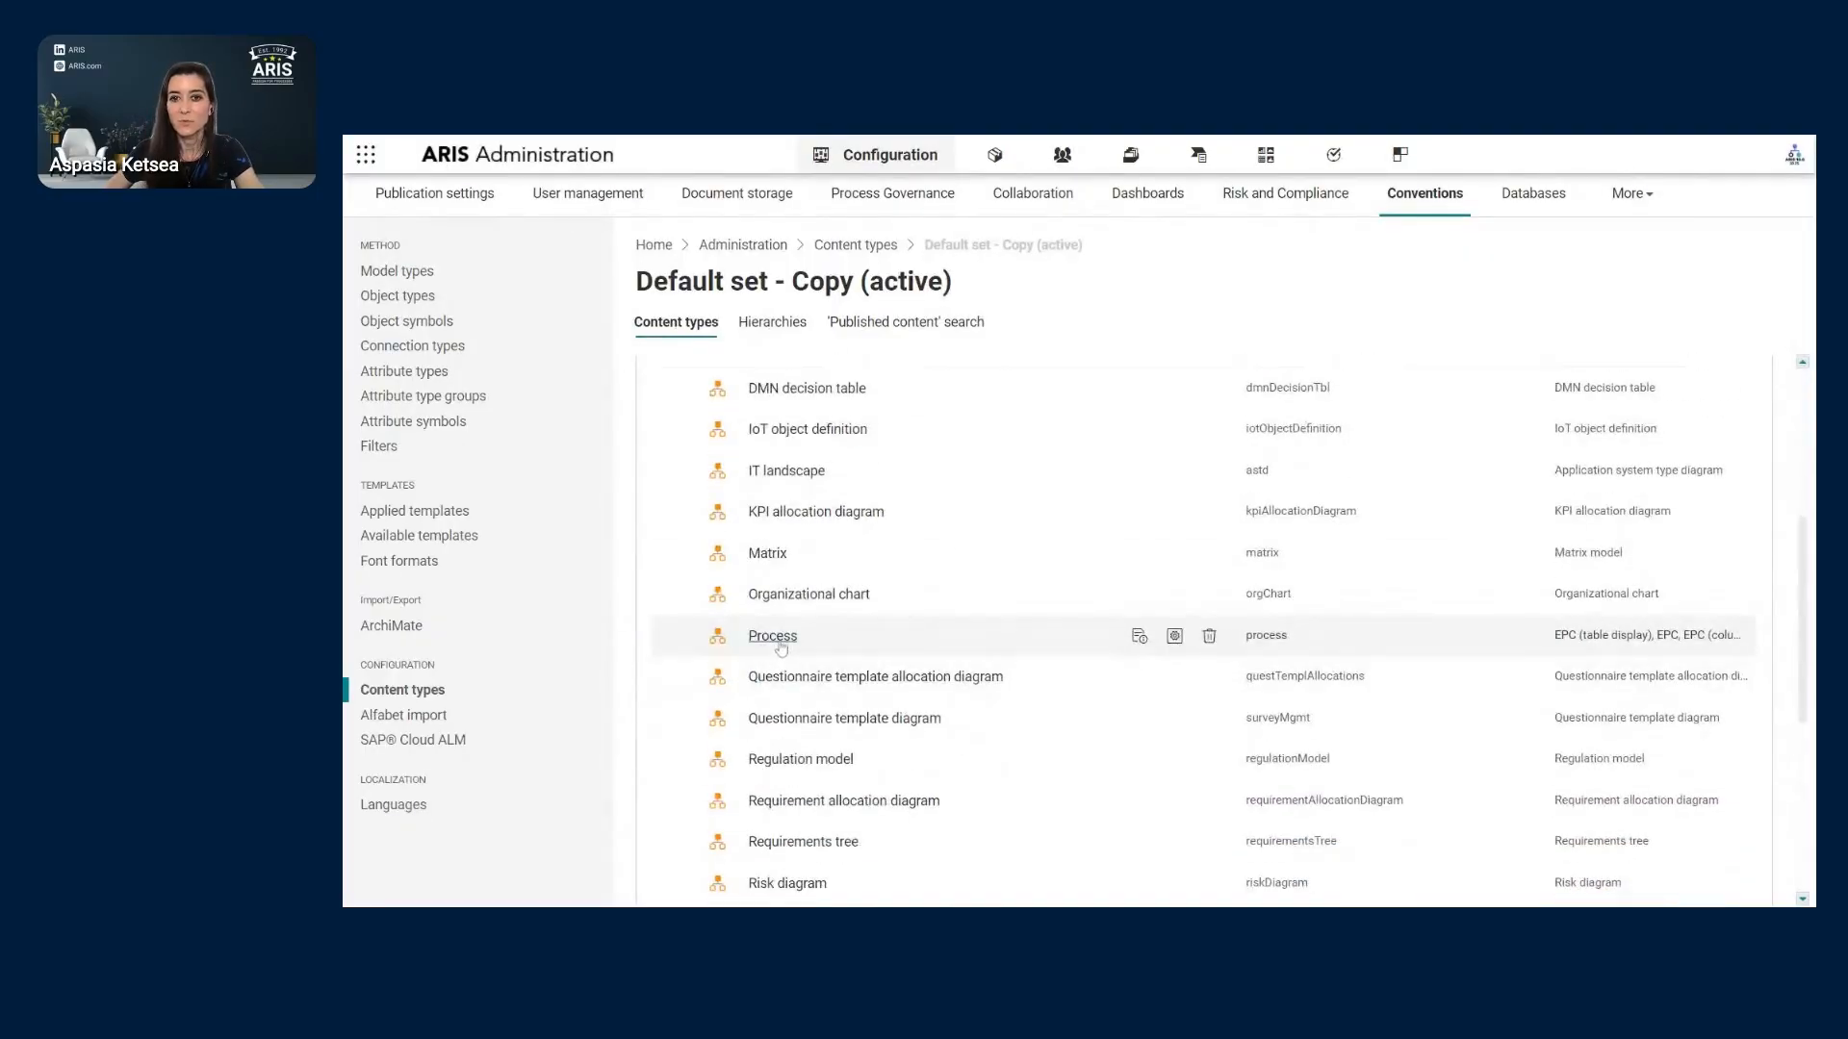
click(1138, 637)
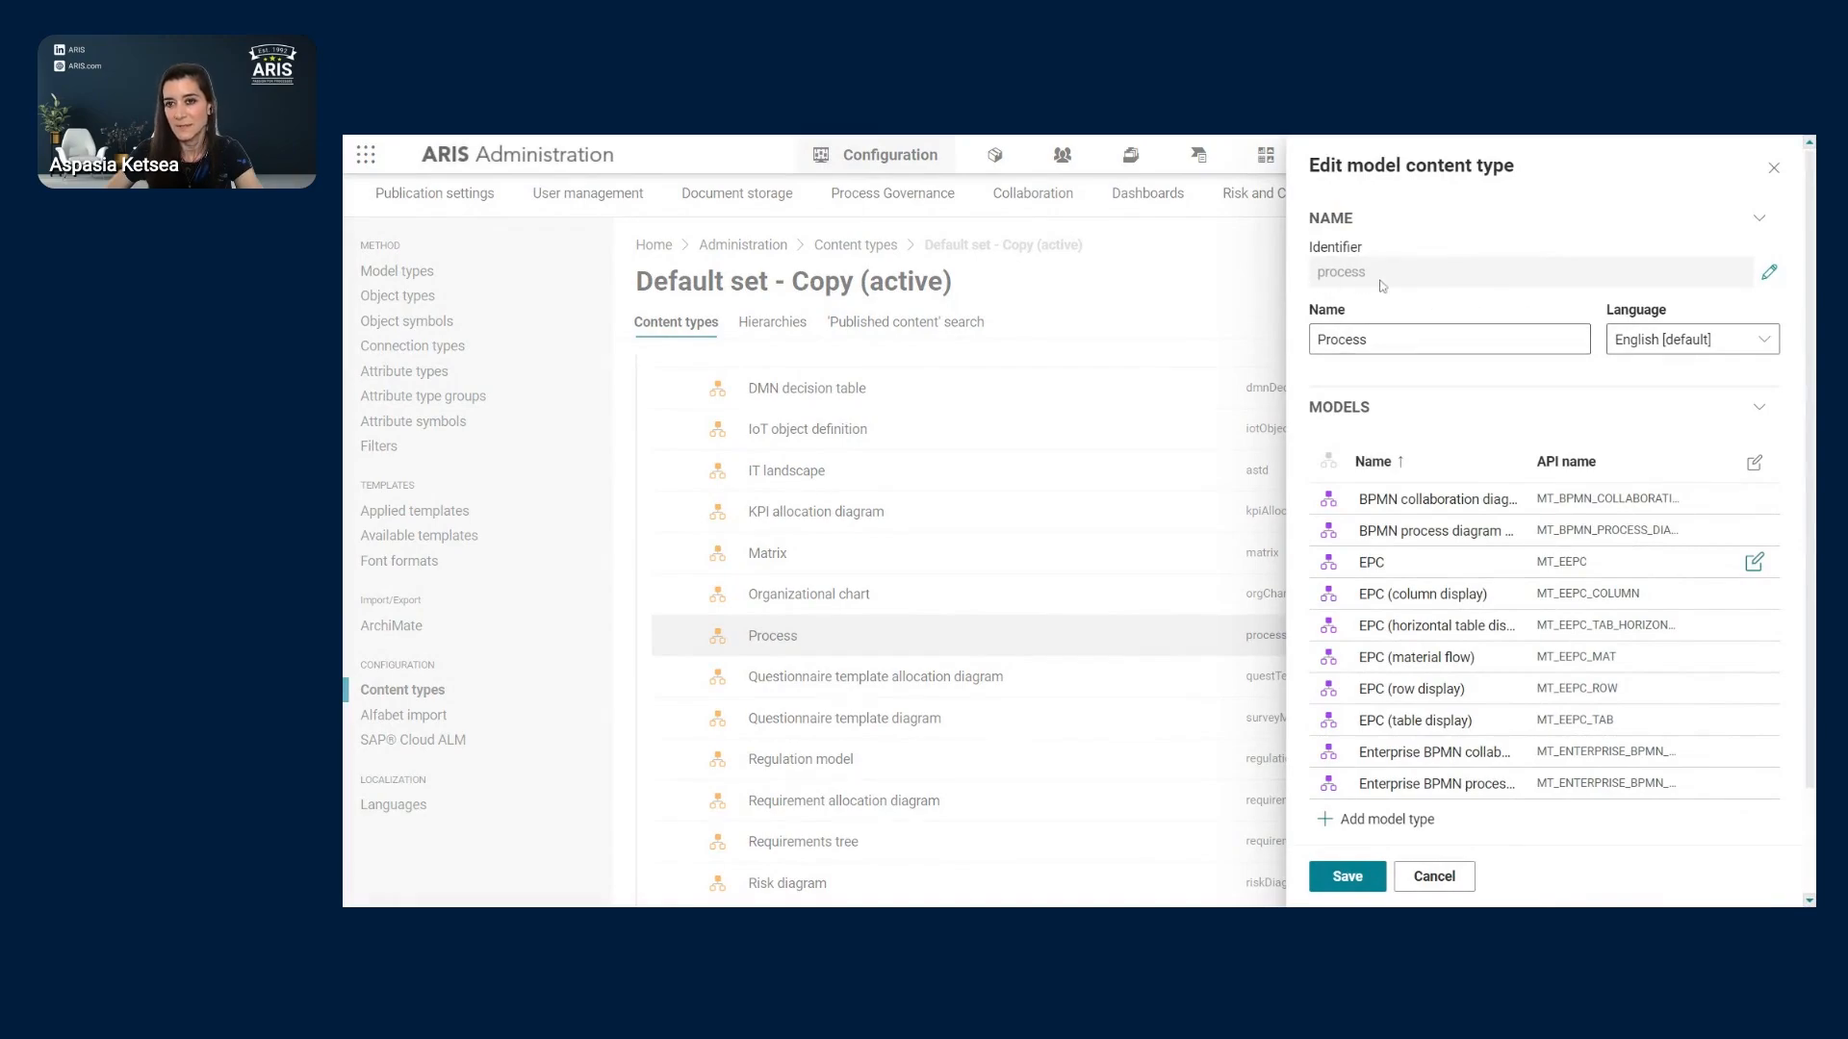
- Scroll through the Process content type's models, attributes and location settings, then close it unchanged
scroll(1449, 760, down, 1)
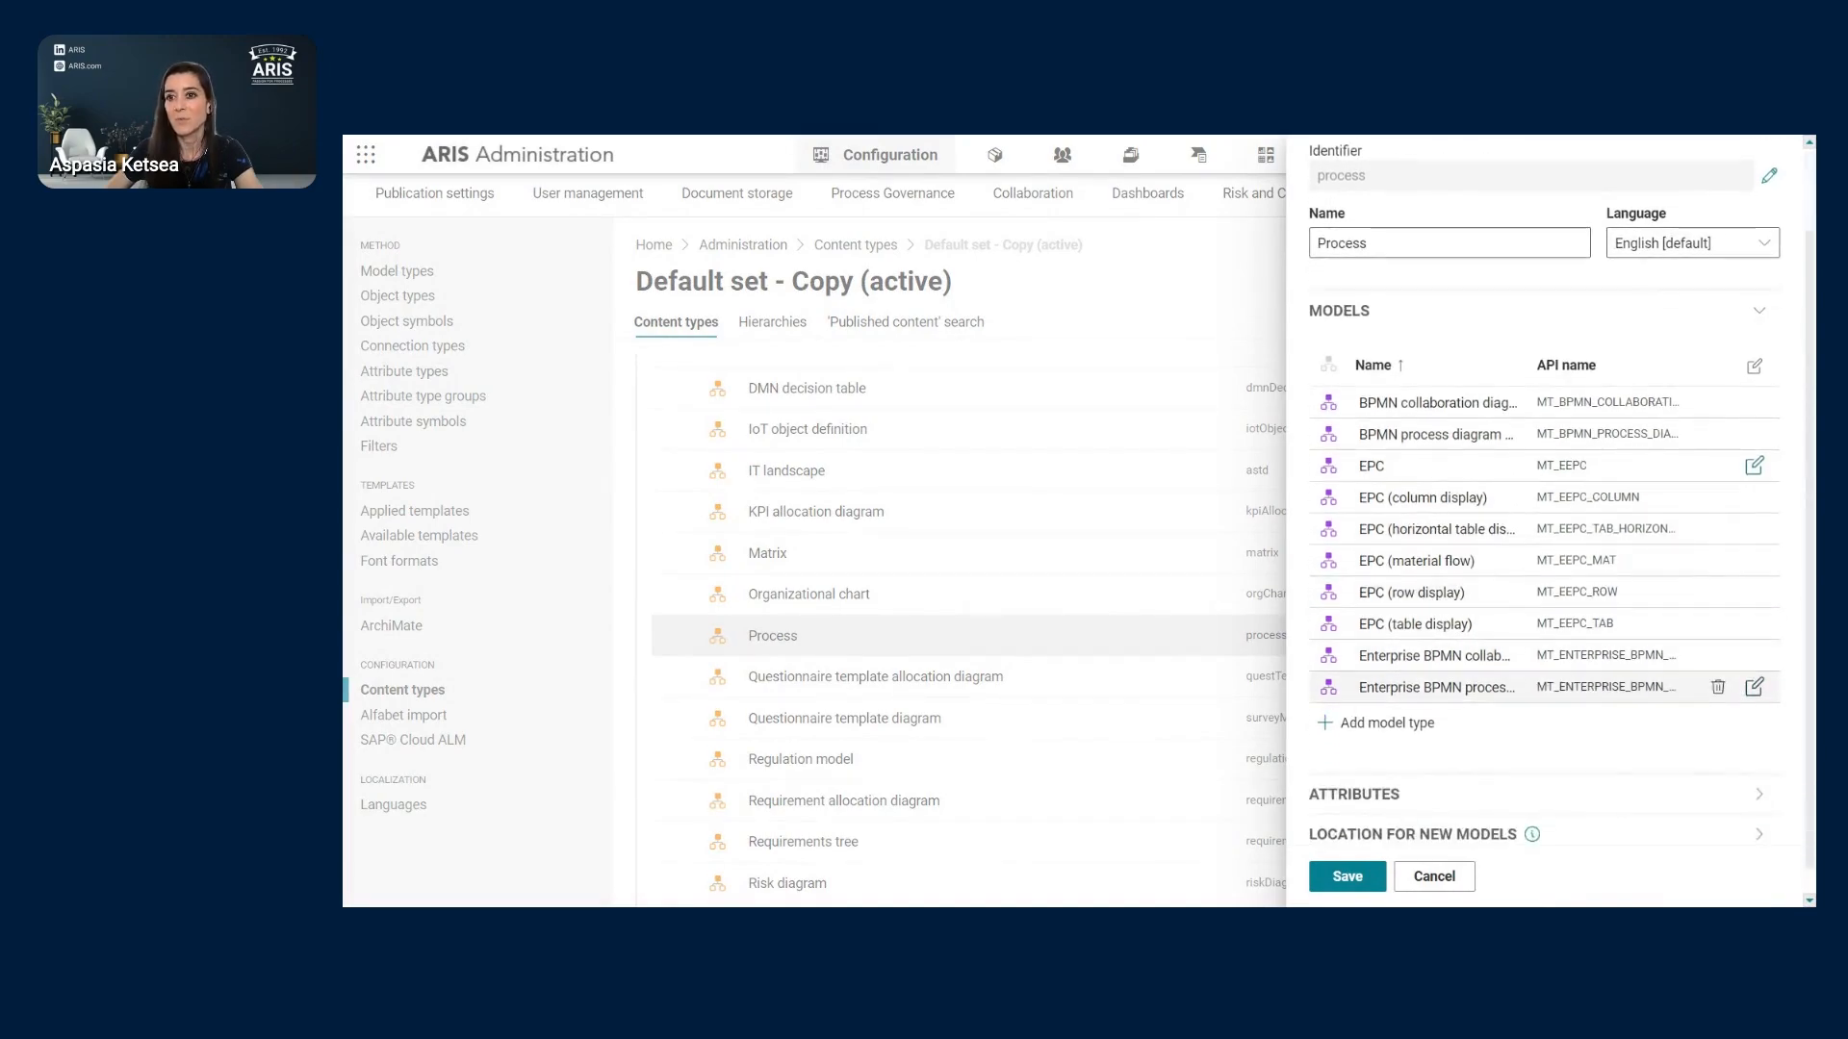
scroll(1445, 779, down, 1)
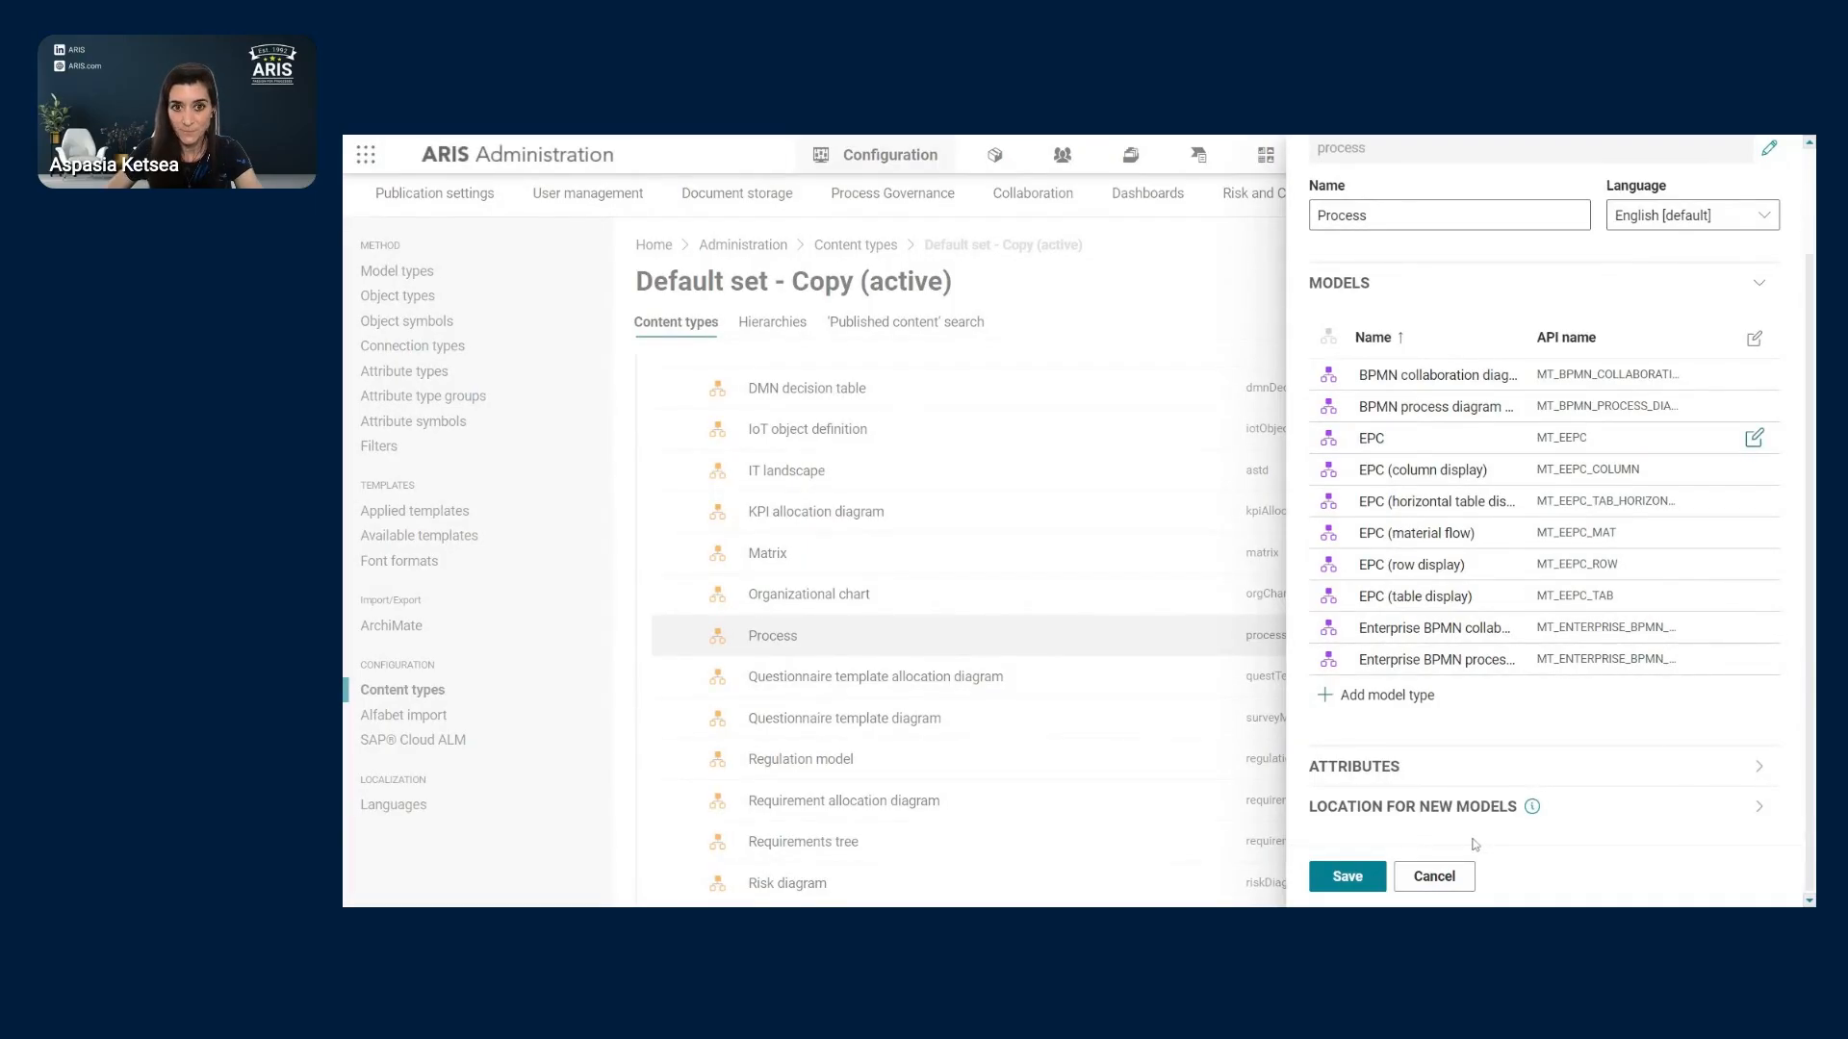
scroll(1570, 468, up, 3)
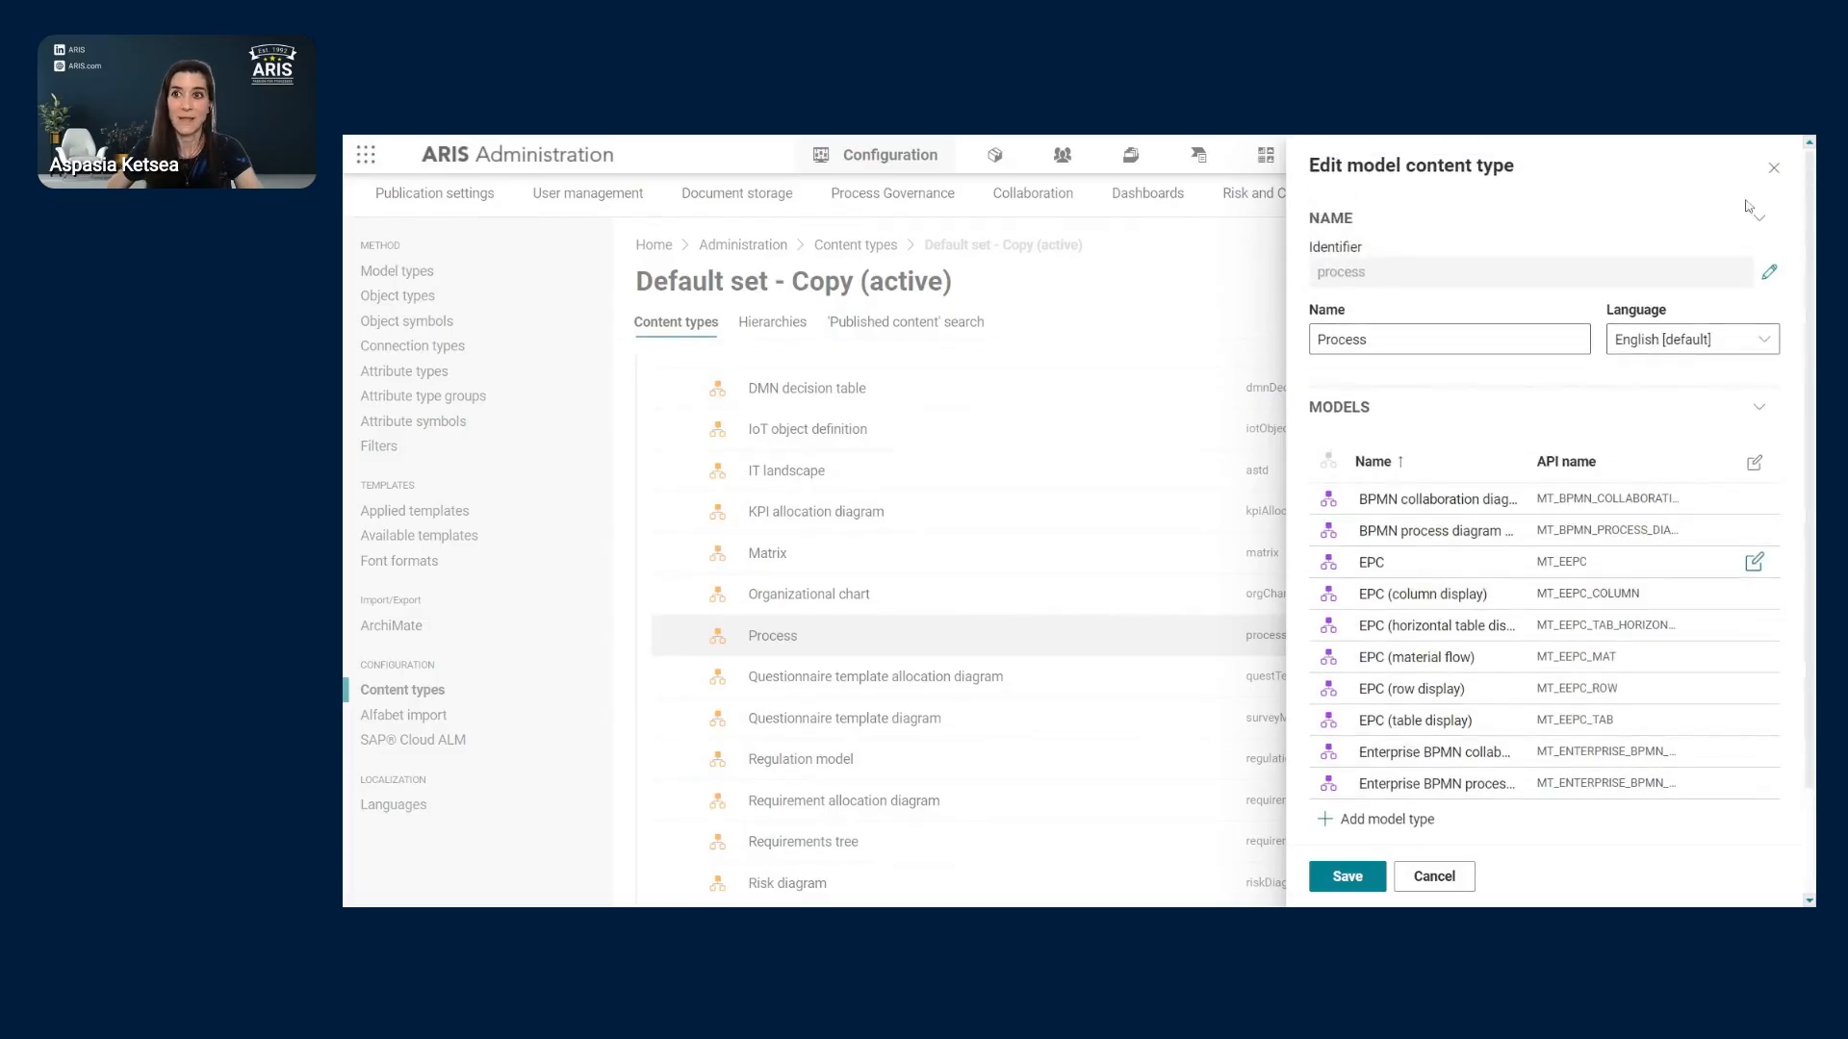
click(1774, 157)
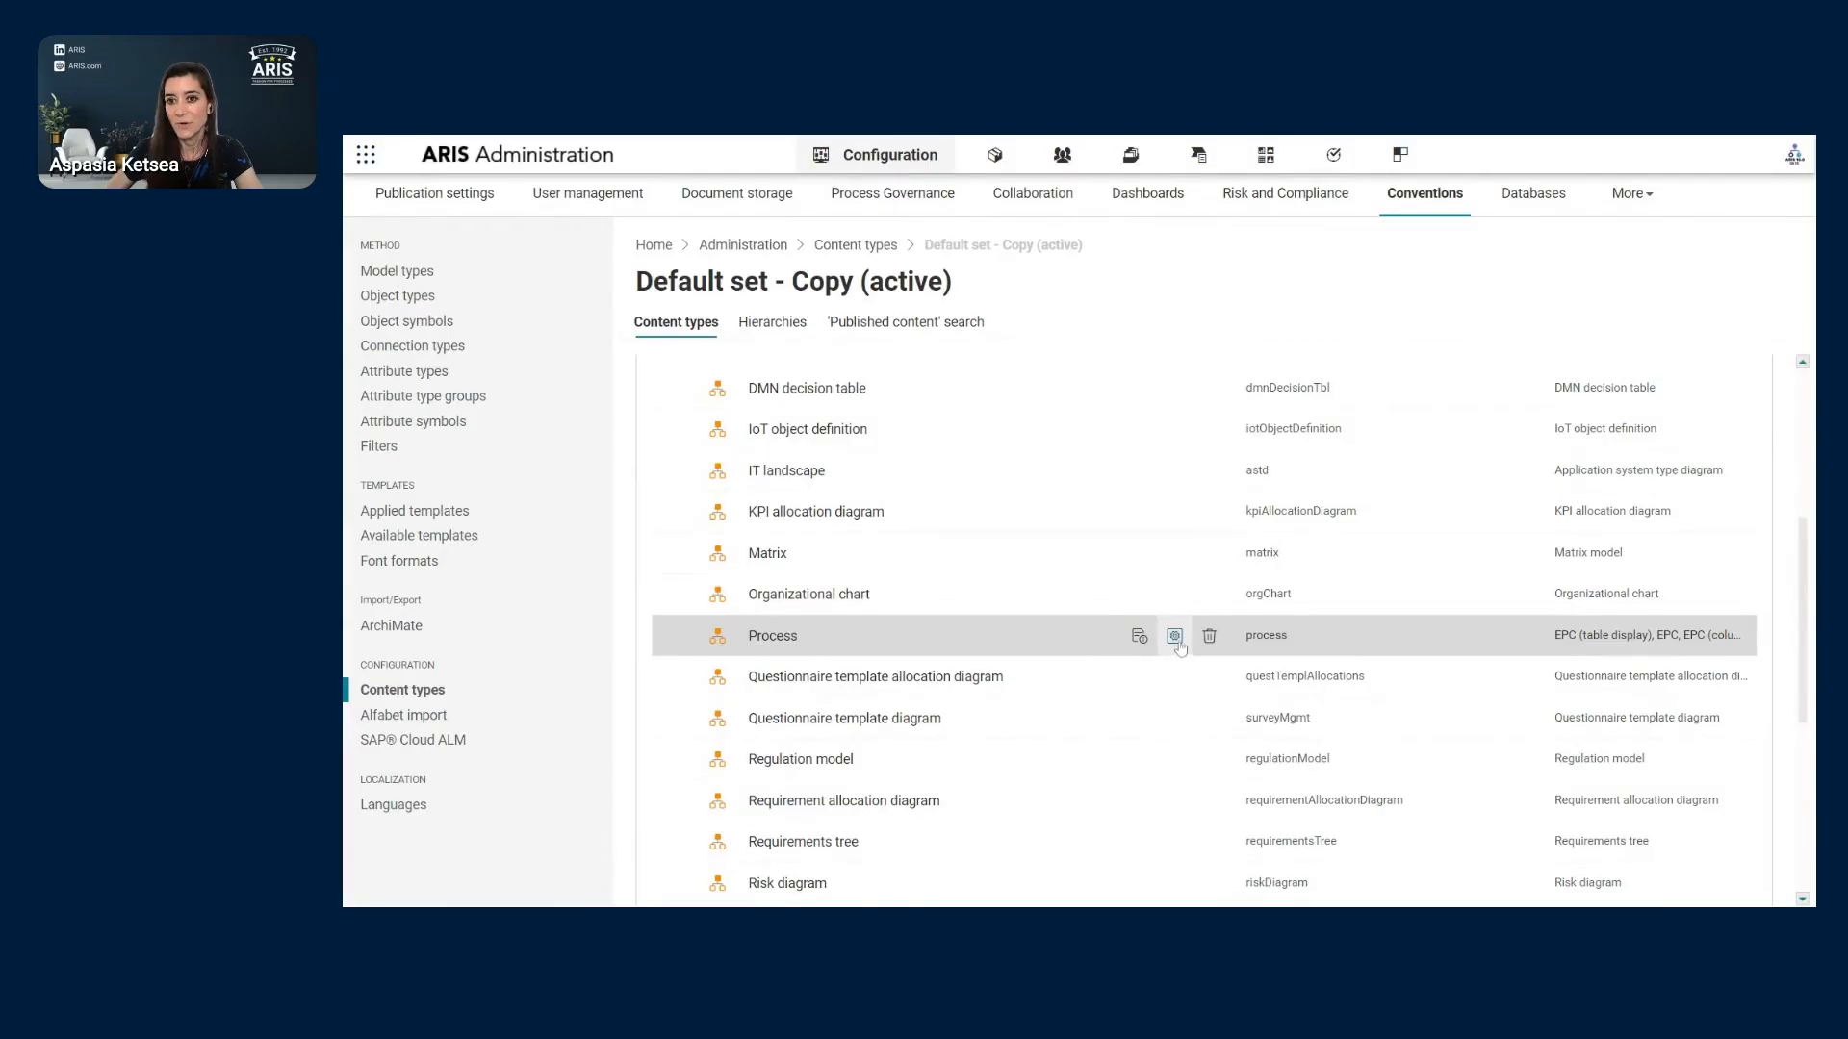
click(1174, 637)
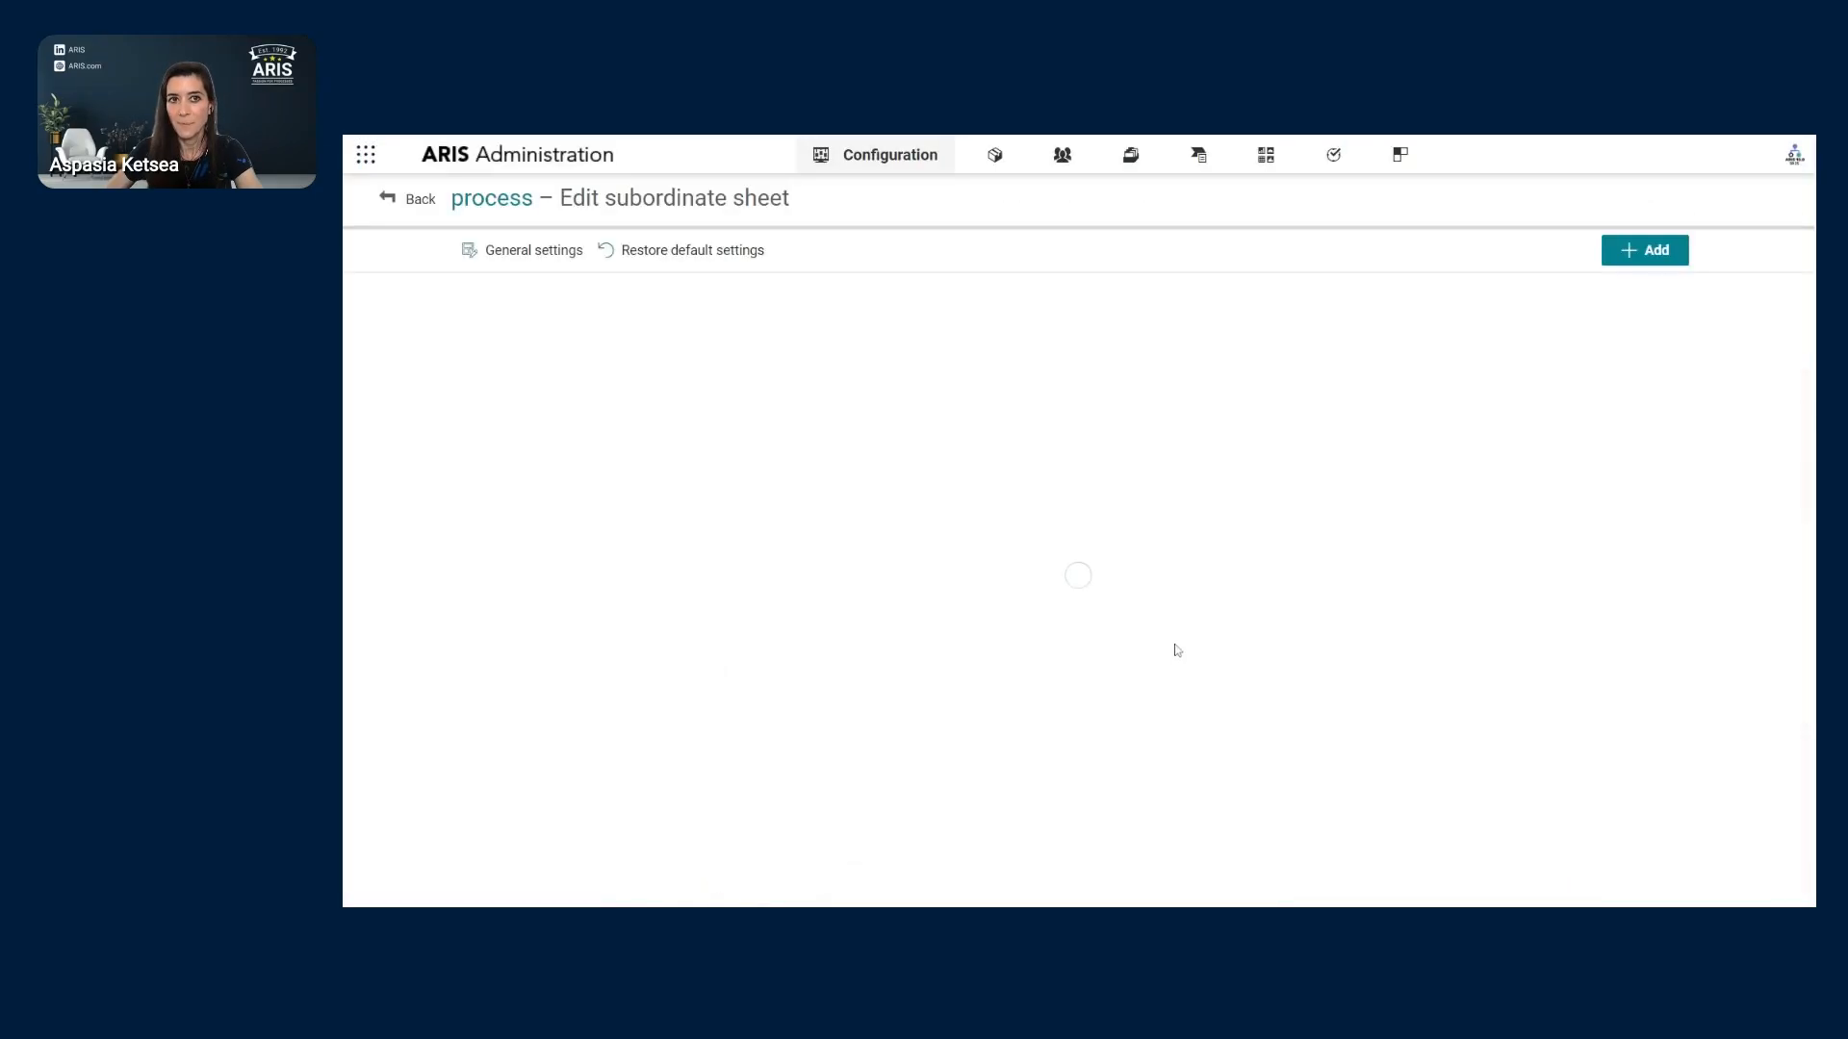
click(412, 200)
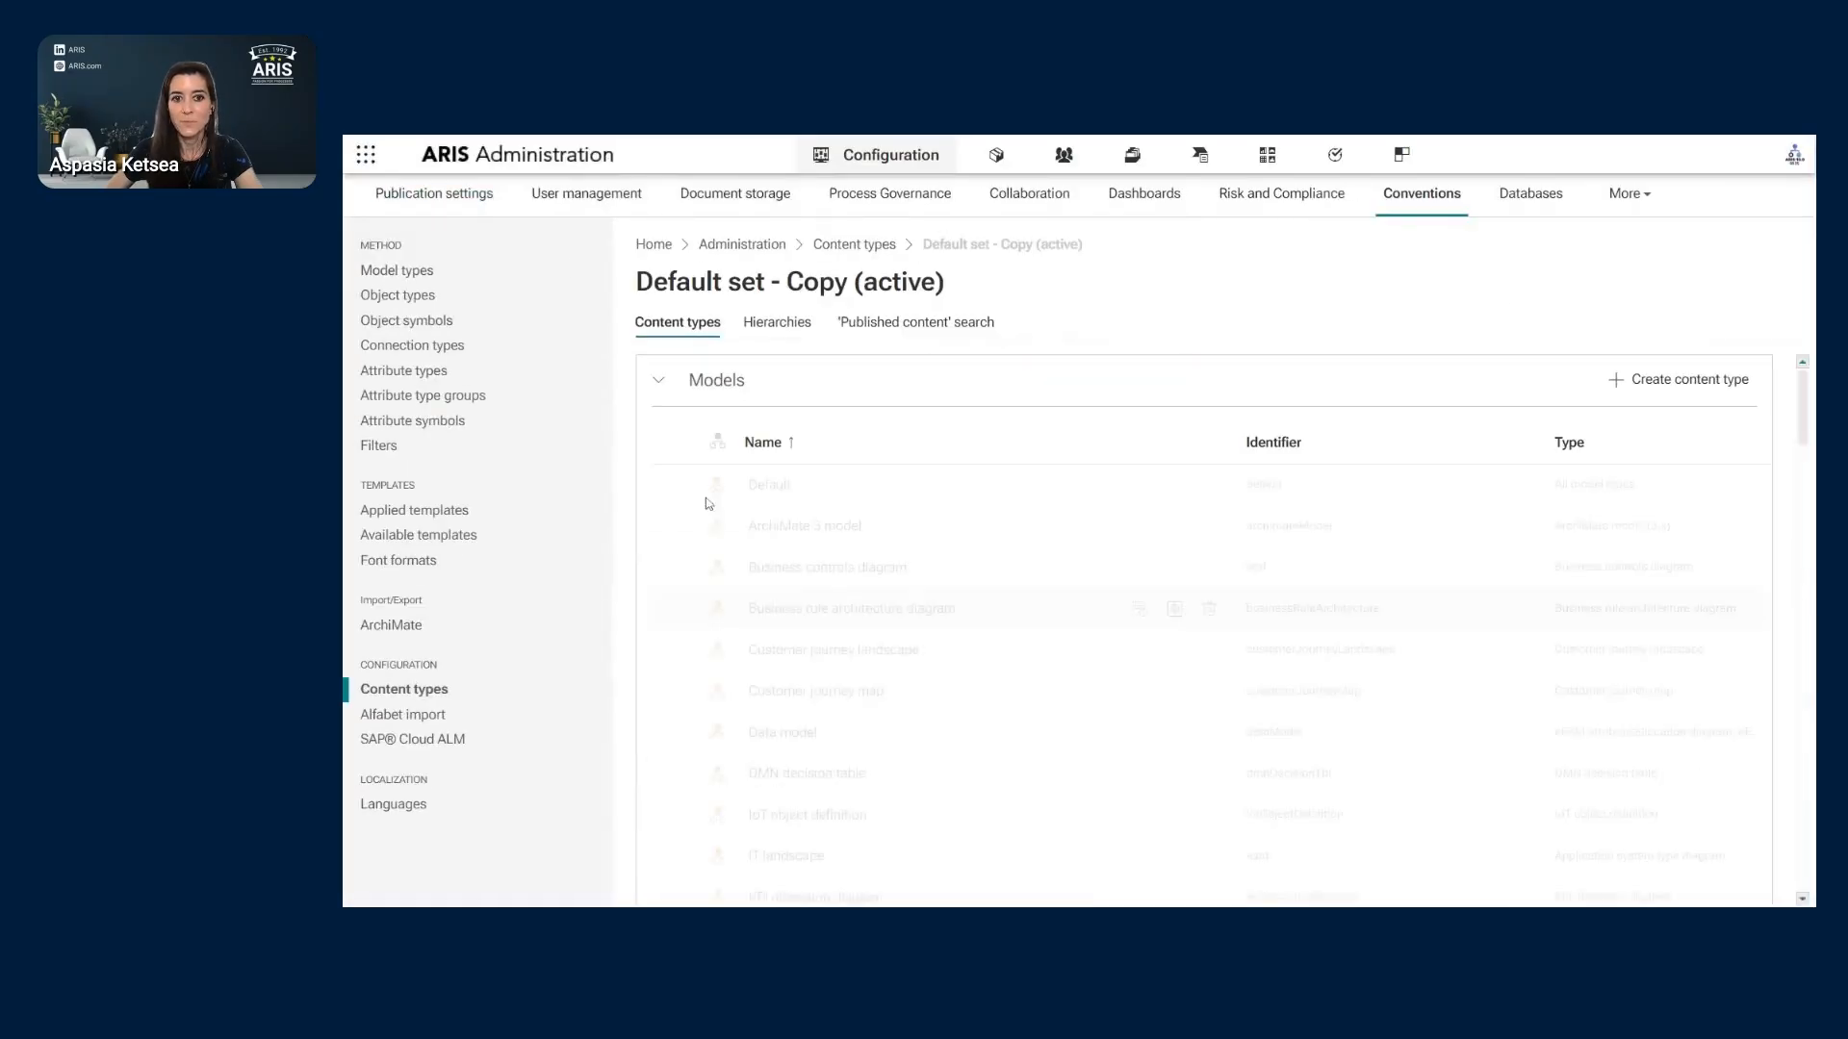
scroll(837, 664, down, 3)
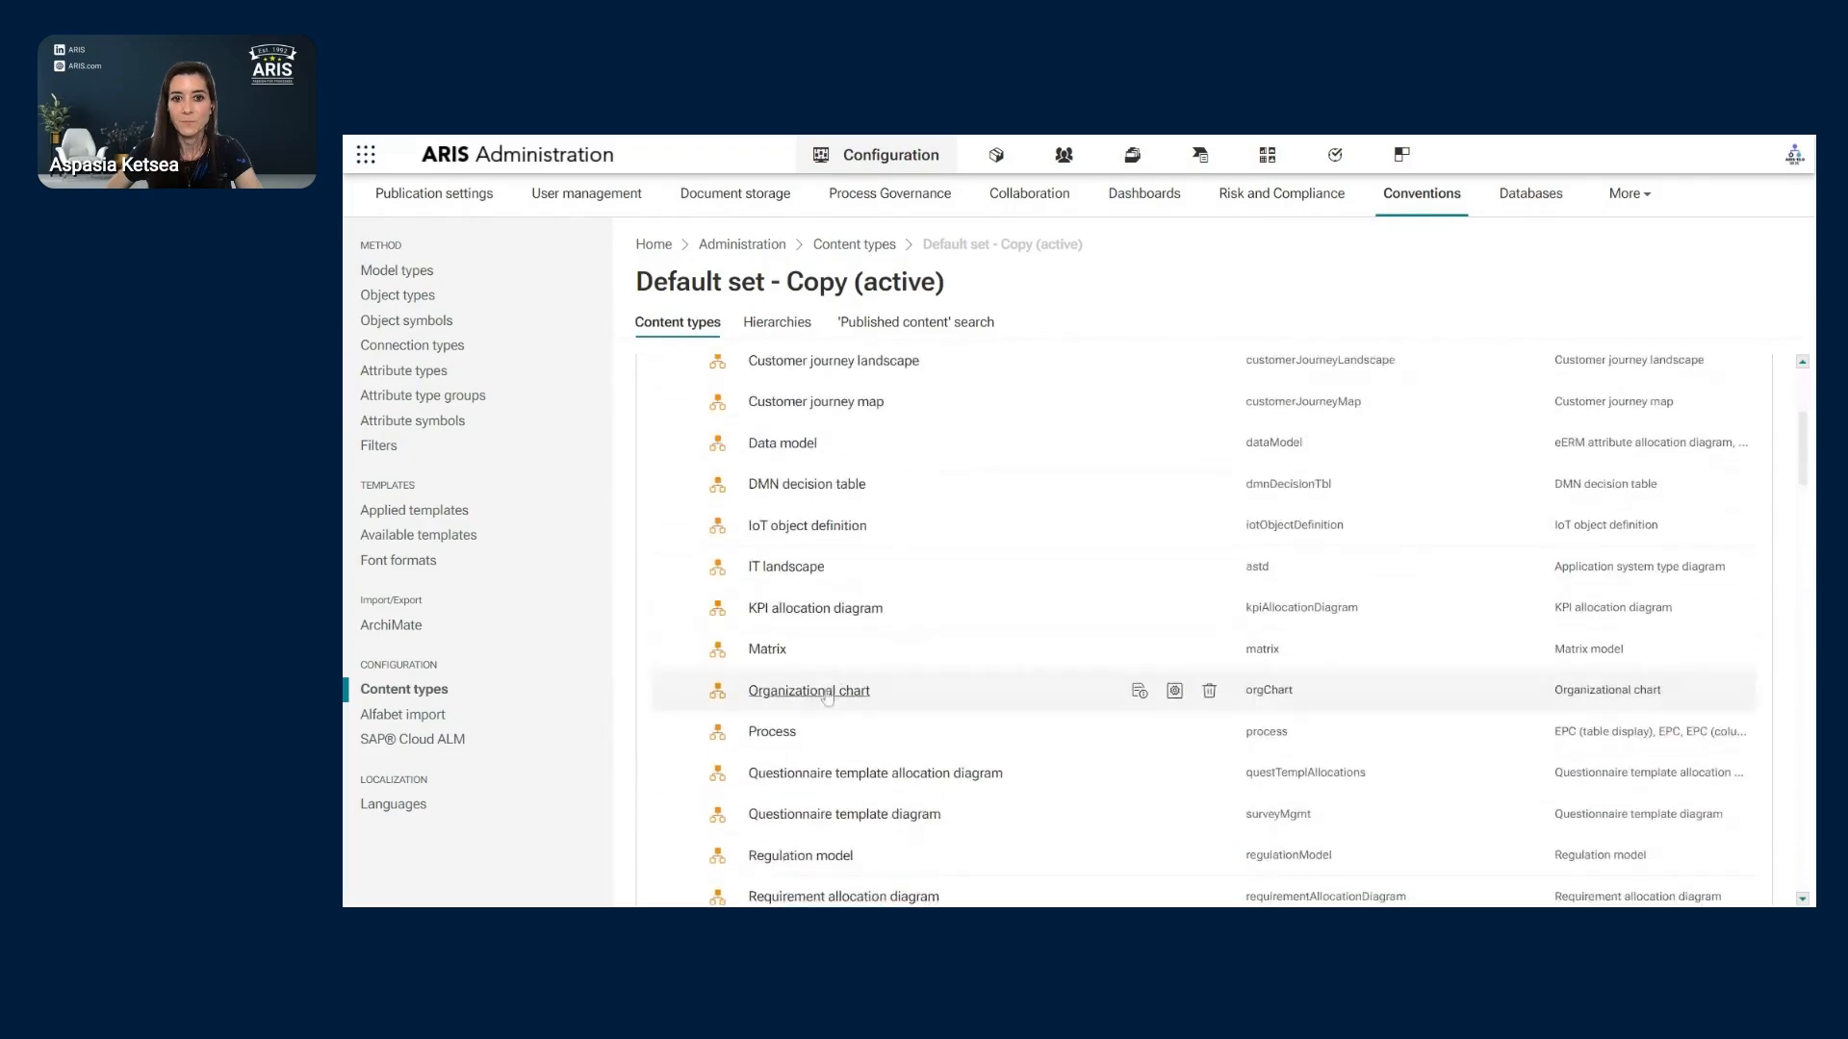
- Show the Process properties with BPMN information, Weak point analysis and SAP solutions groups collapsed
click(779, 735)
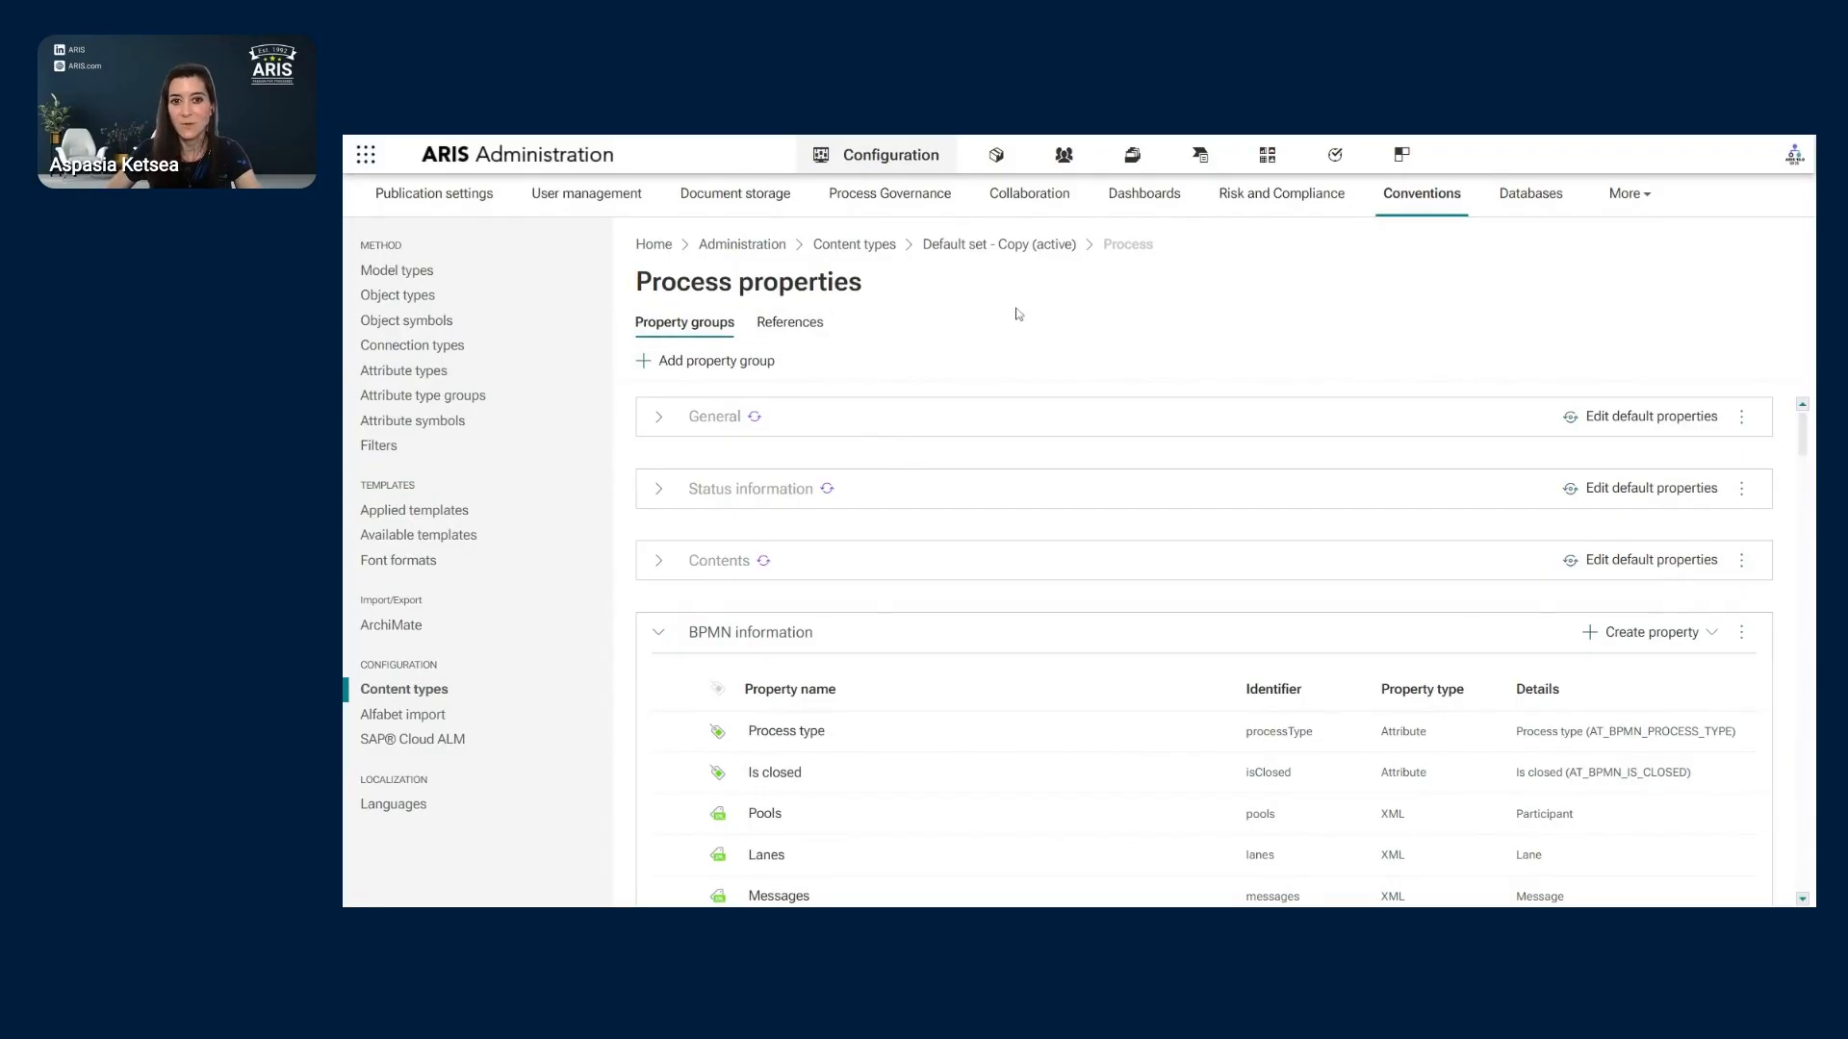
click(658, 632)
click(659, 705)
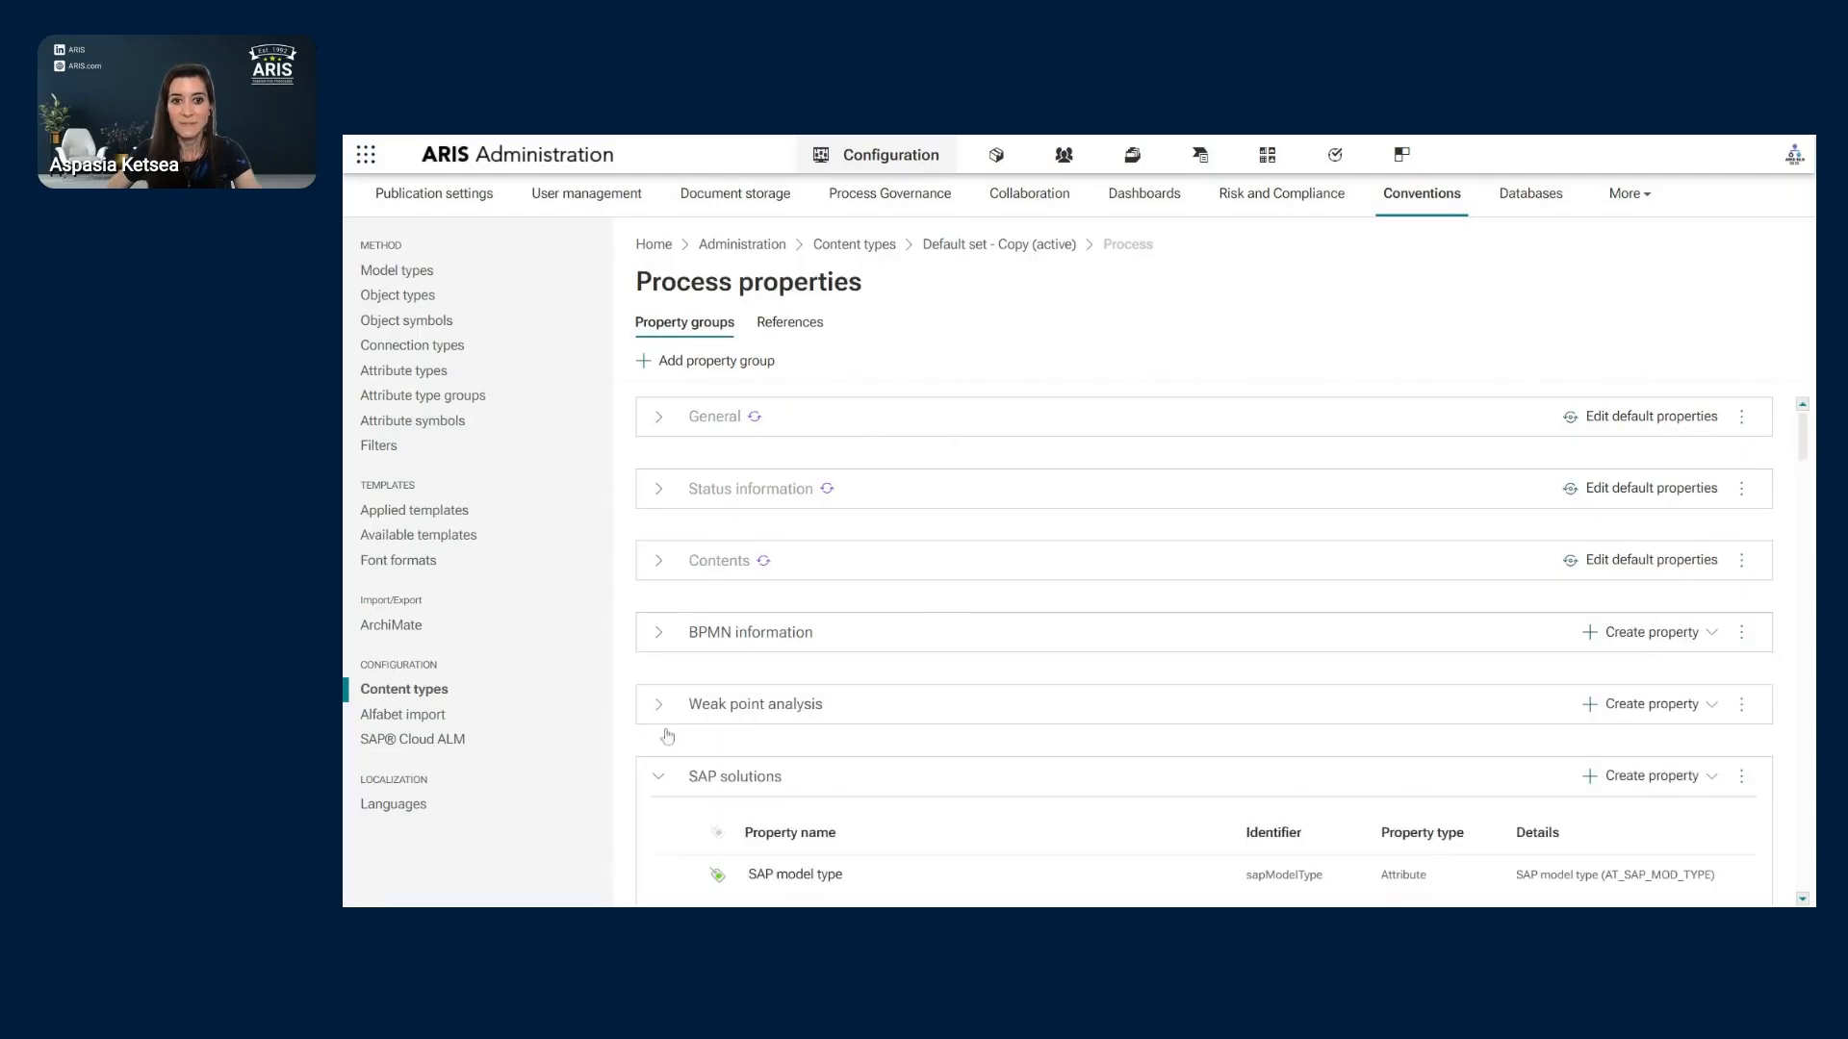
click(659, 777)
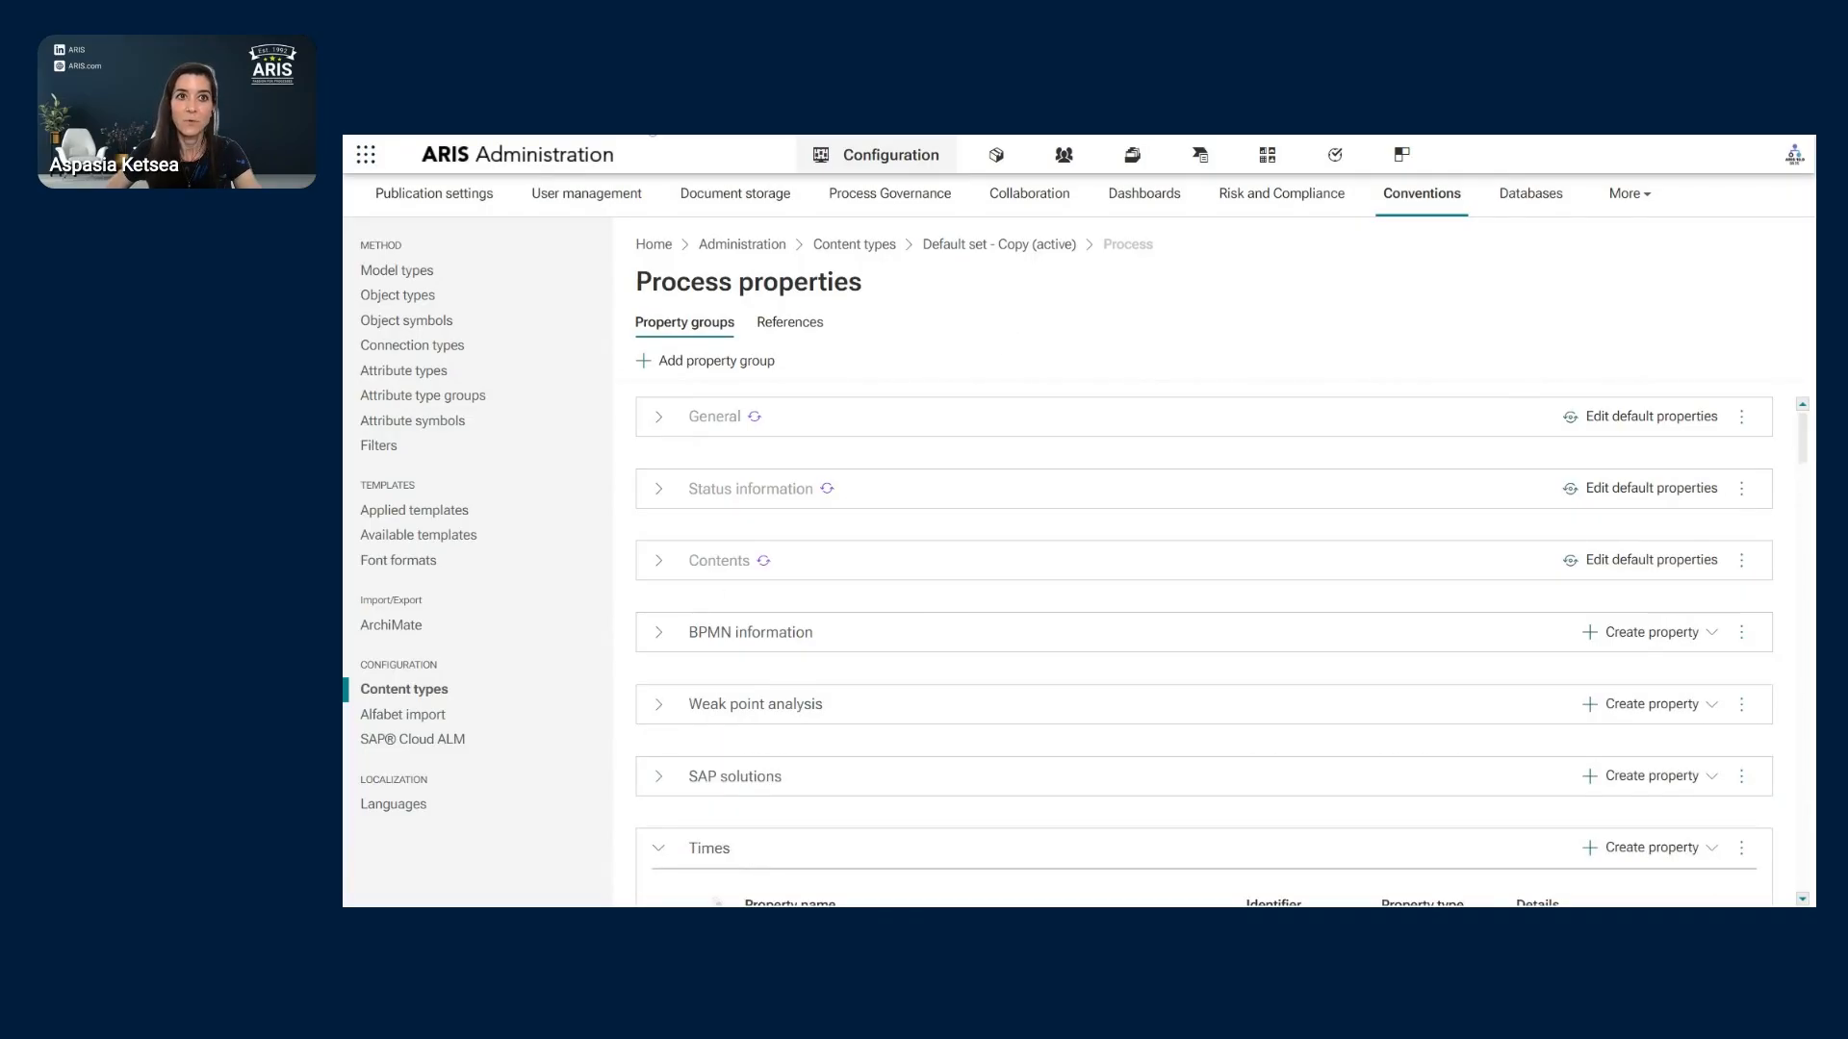
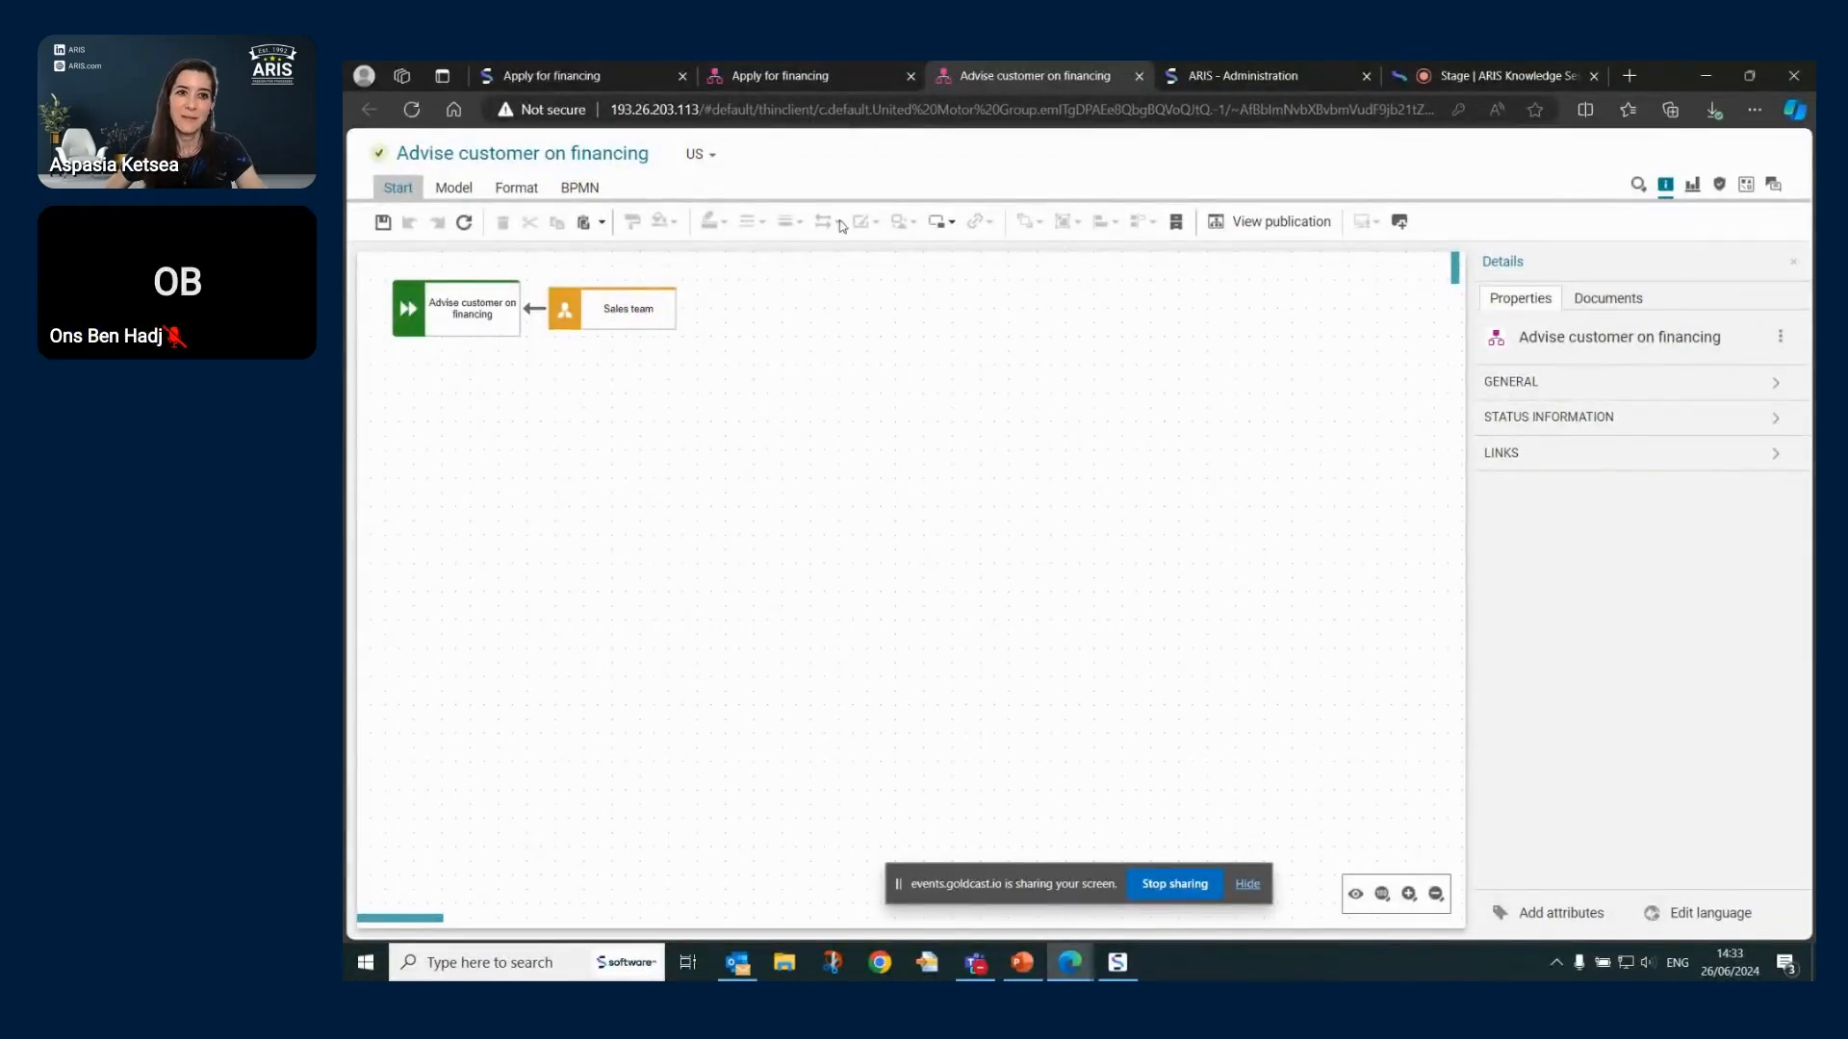
- Close the Advise customer on financing tab and show that function's RA(S)CI roles in Apply for financing
click(1139, 76)
click(844, 78)
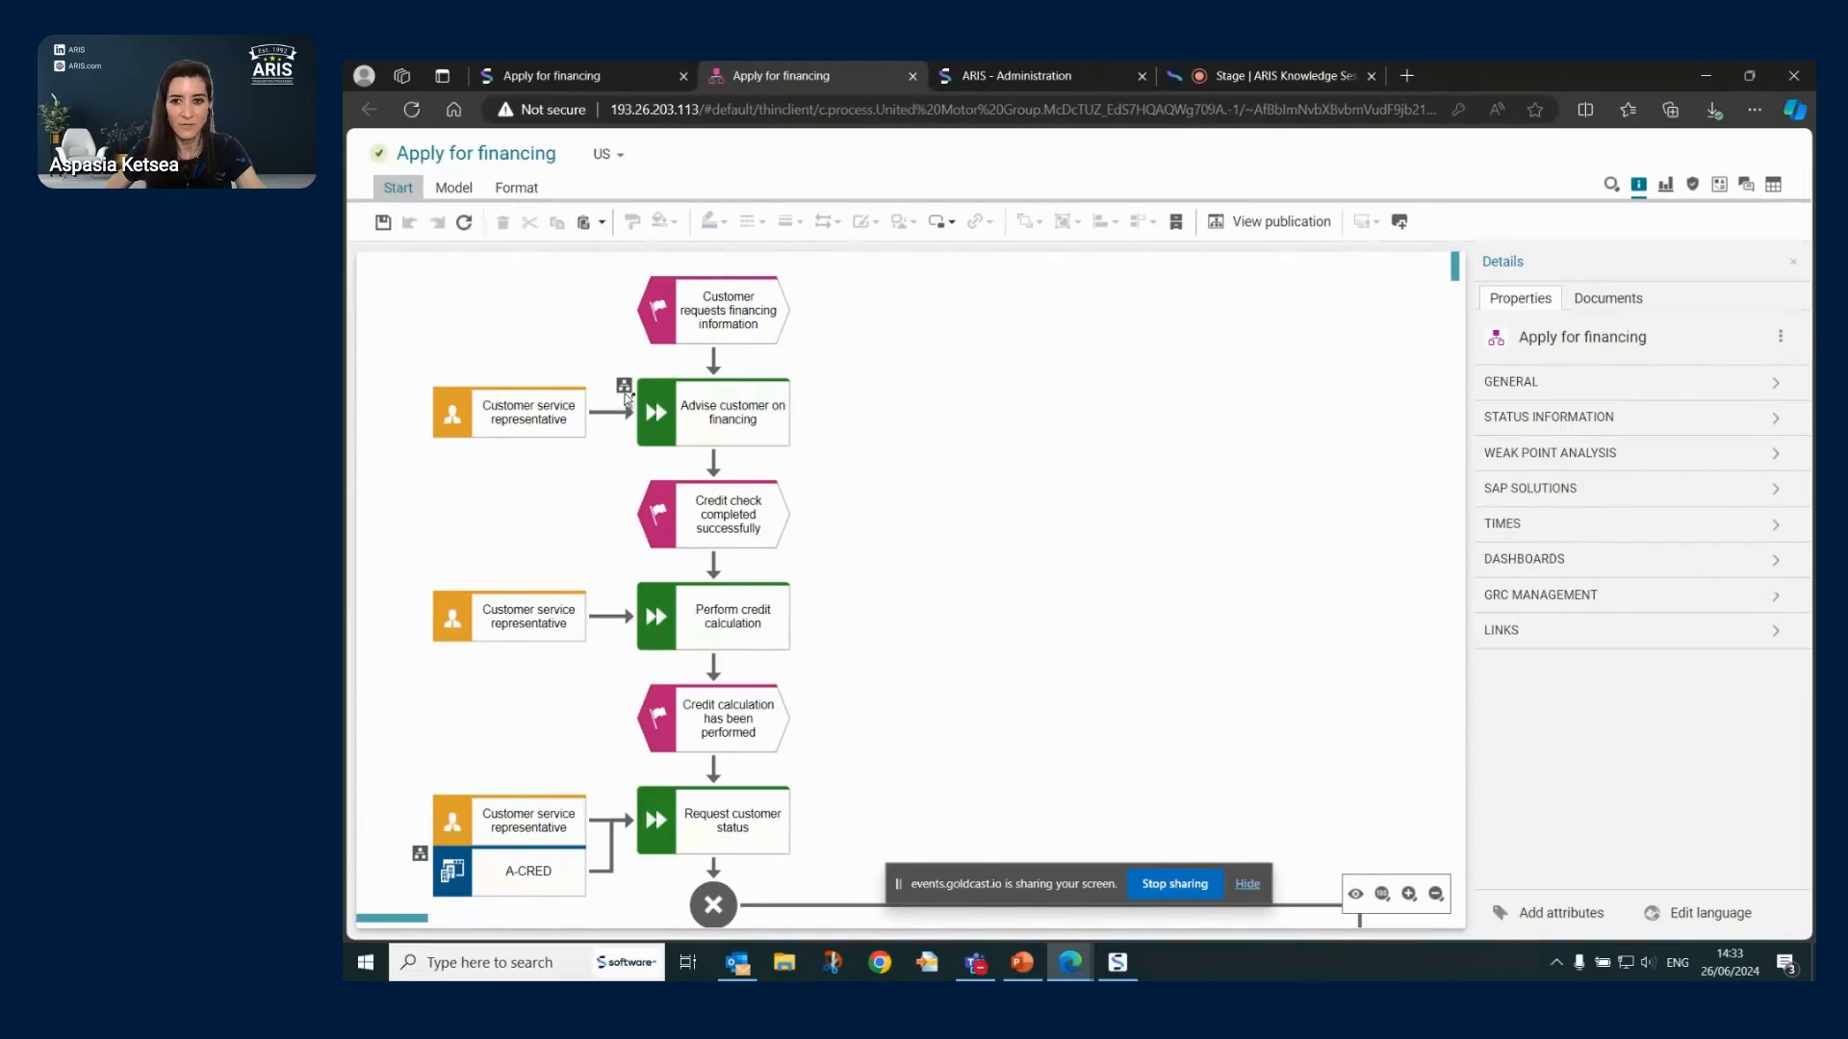
click(690, 411)
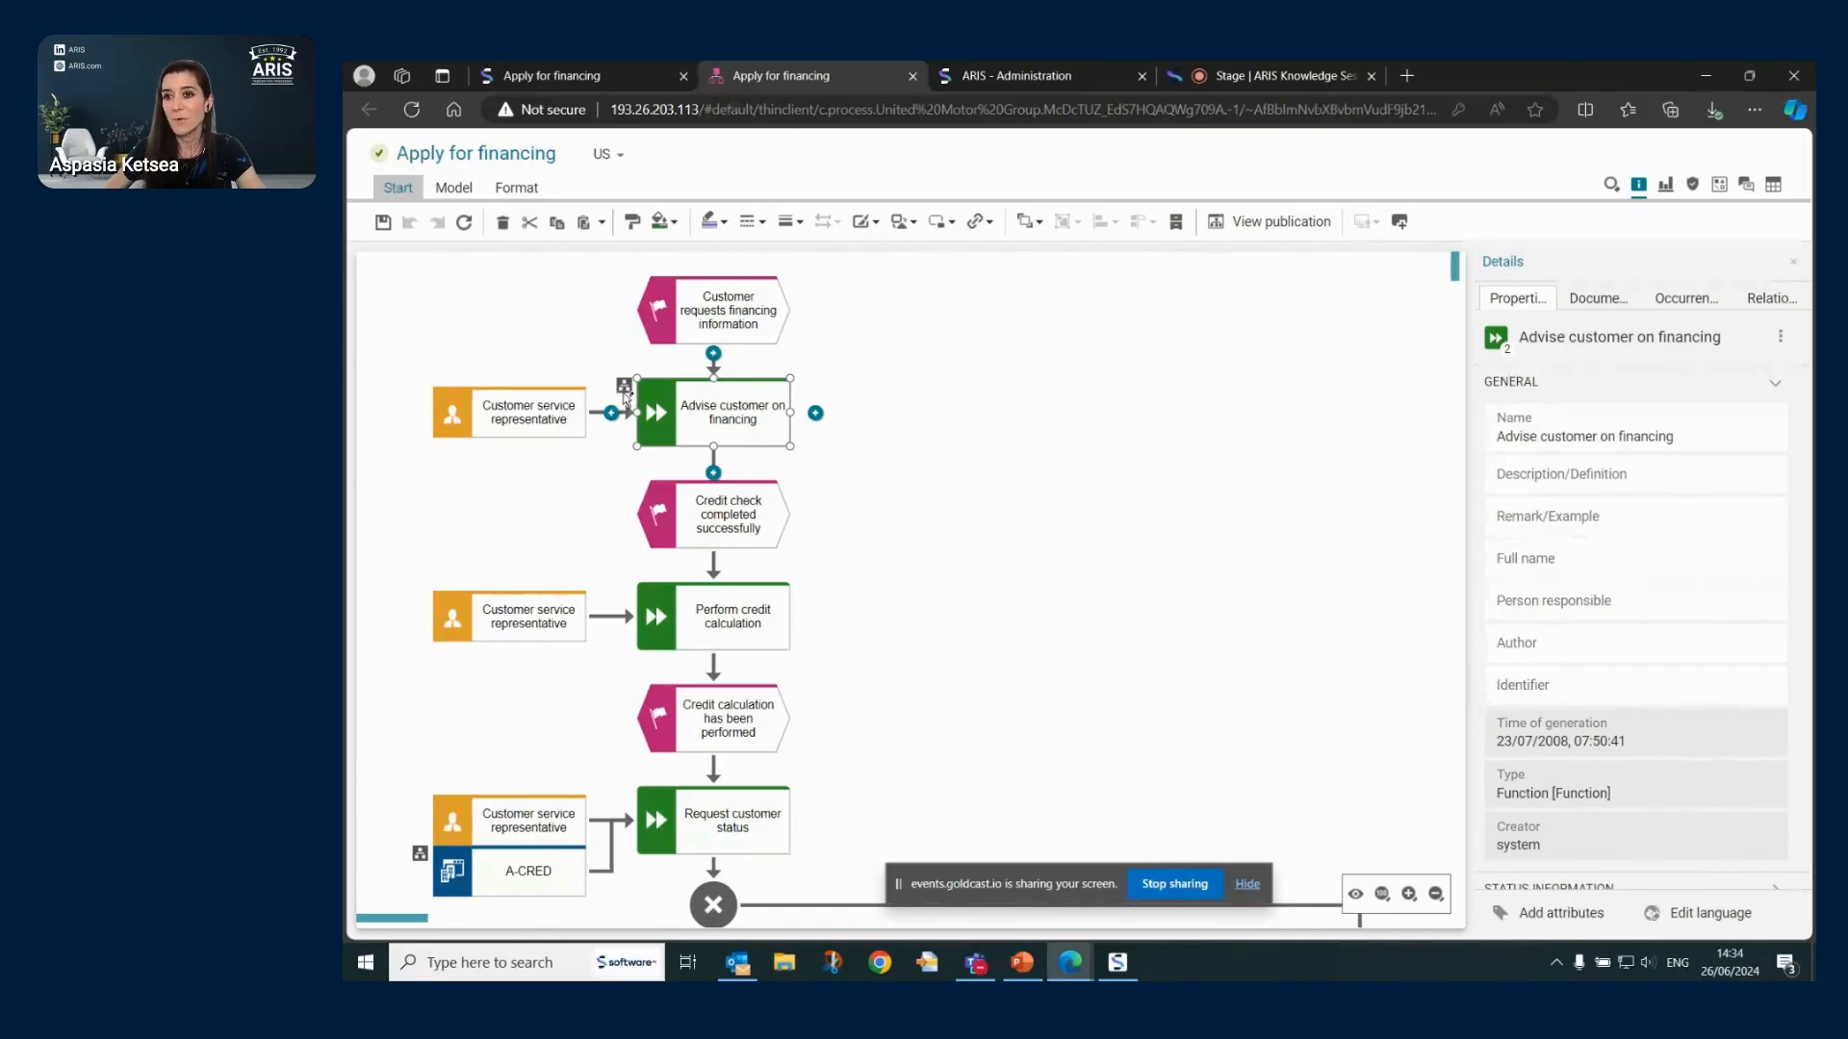
scroll(1626, 539, down, 5)
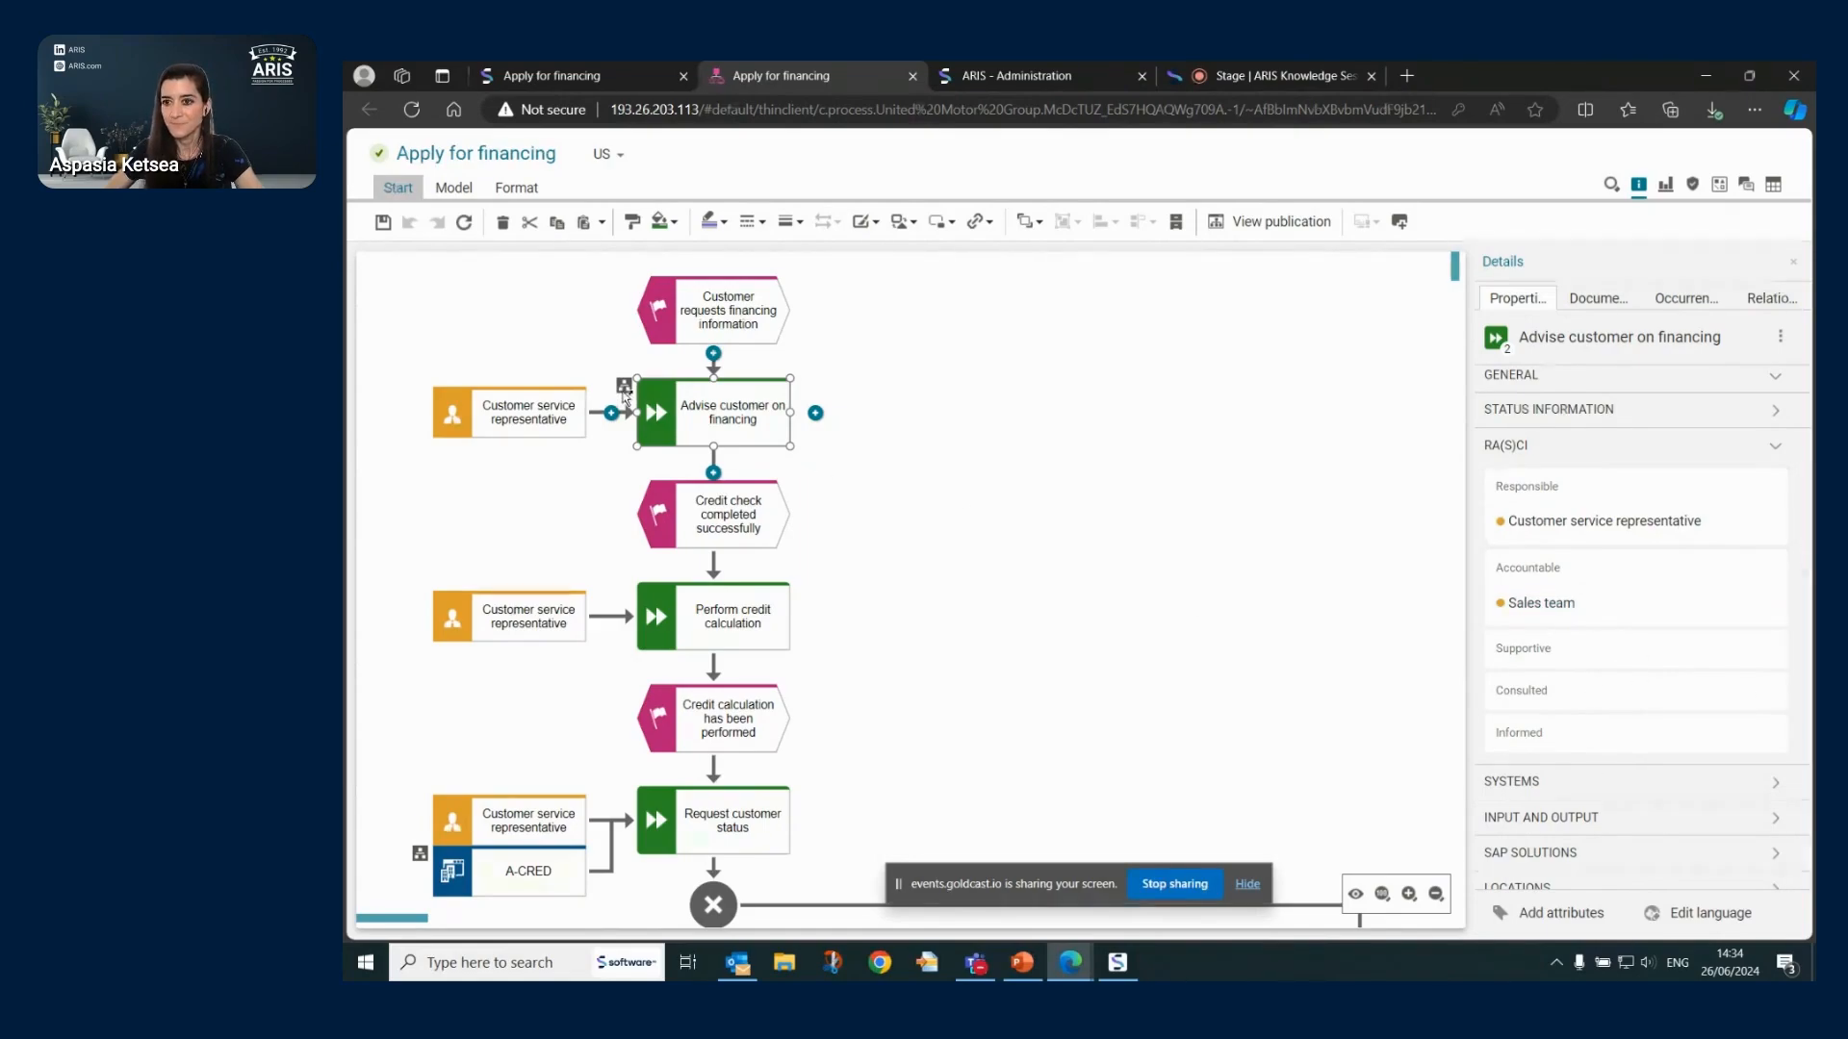
- Expand and collapse the function's GENERAL and RA(S)CI sections, then deselect it to show model properties
click(1748, 449)
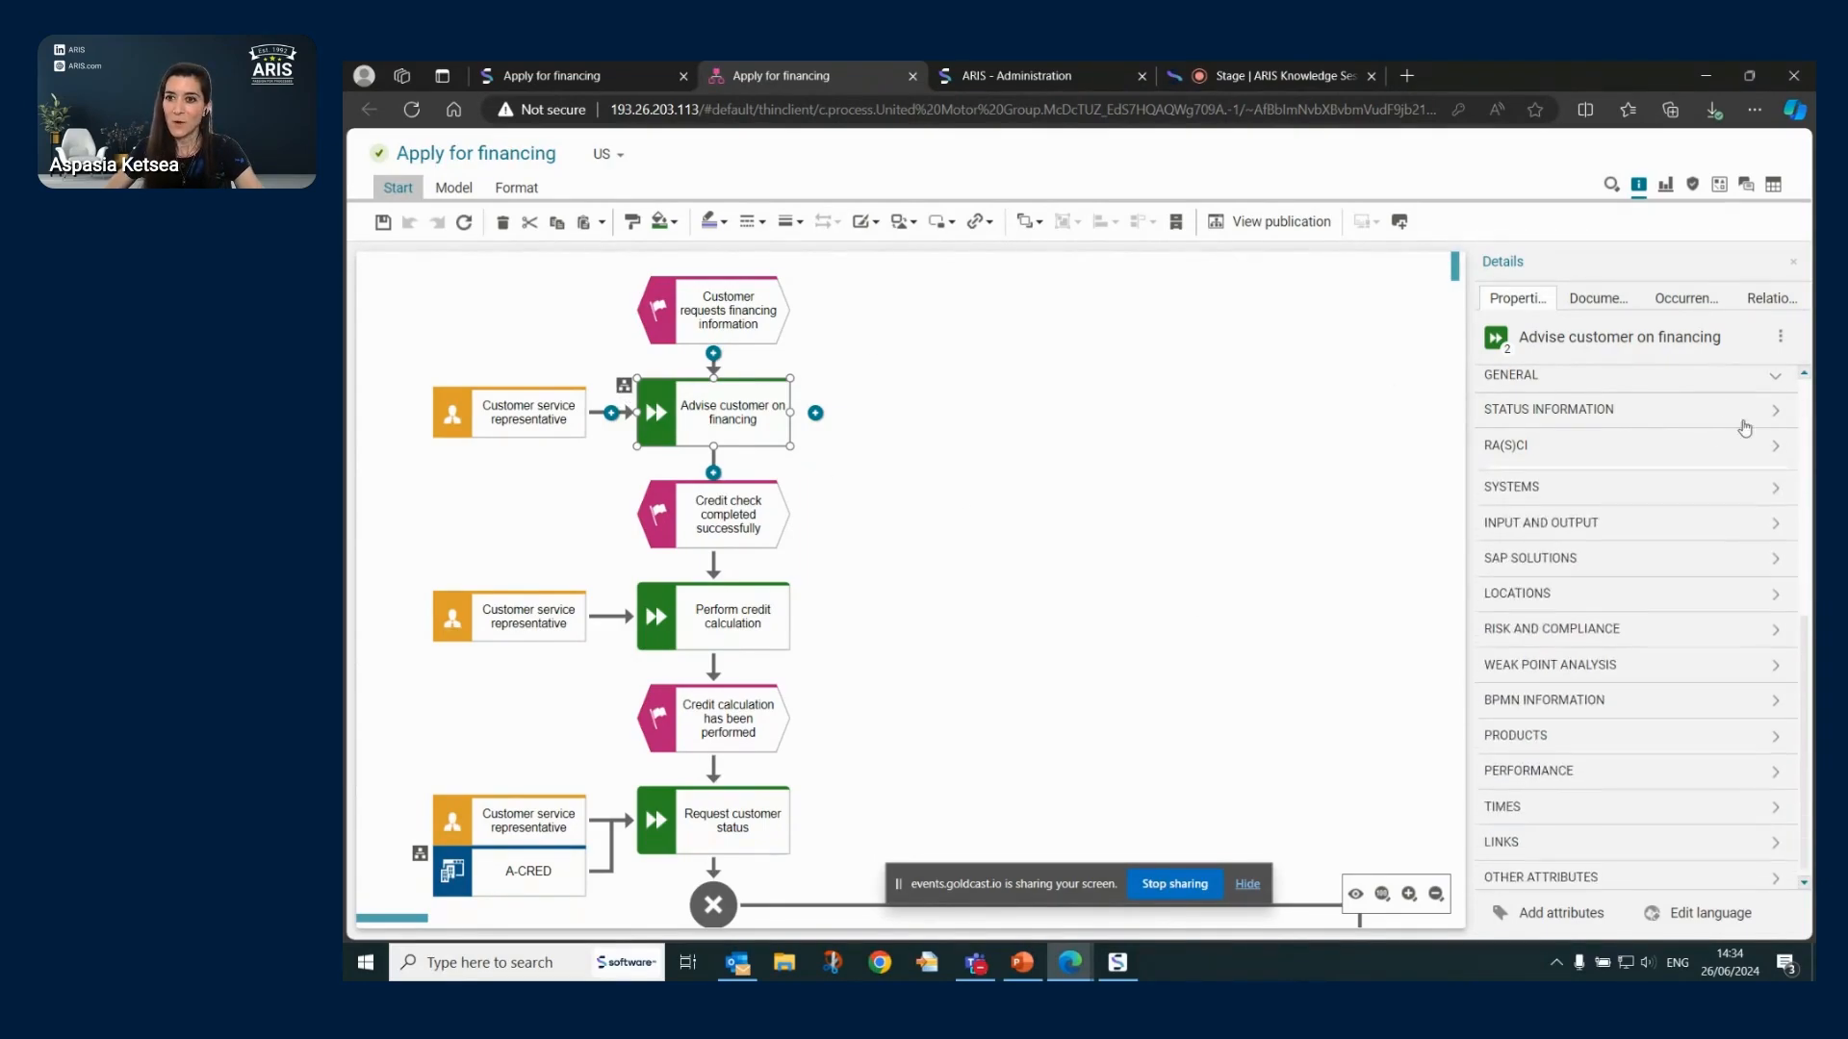
click(1631, 385)
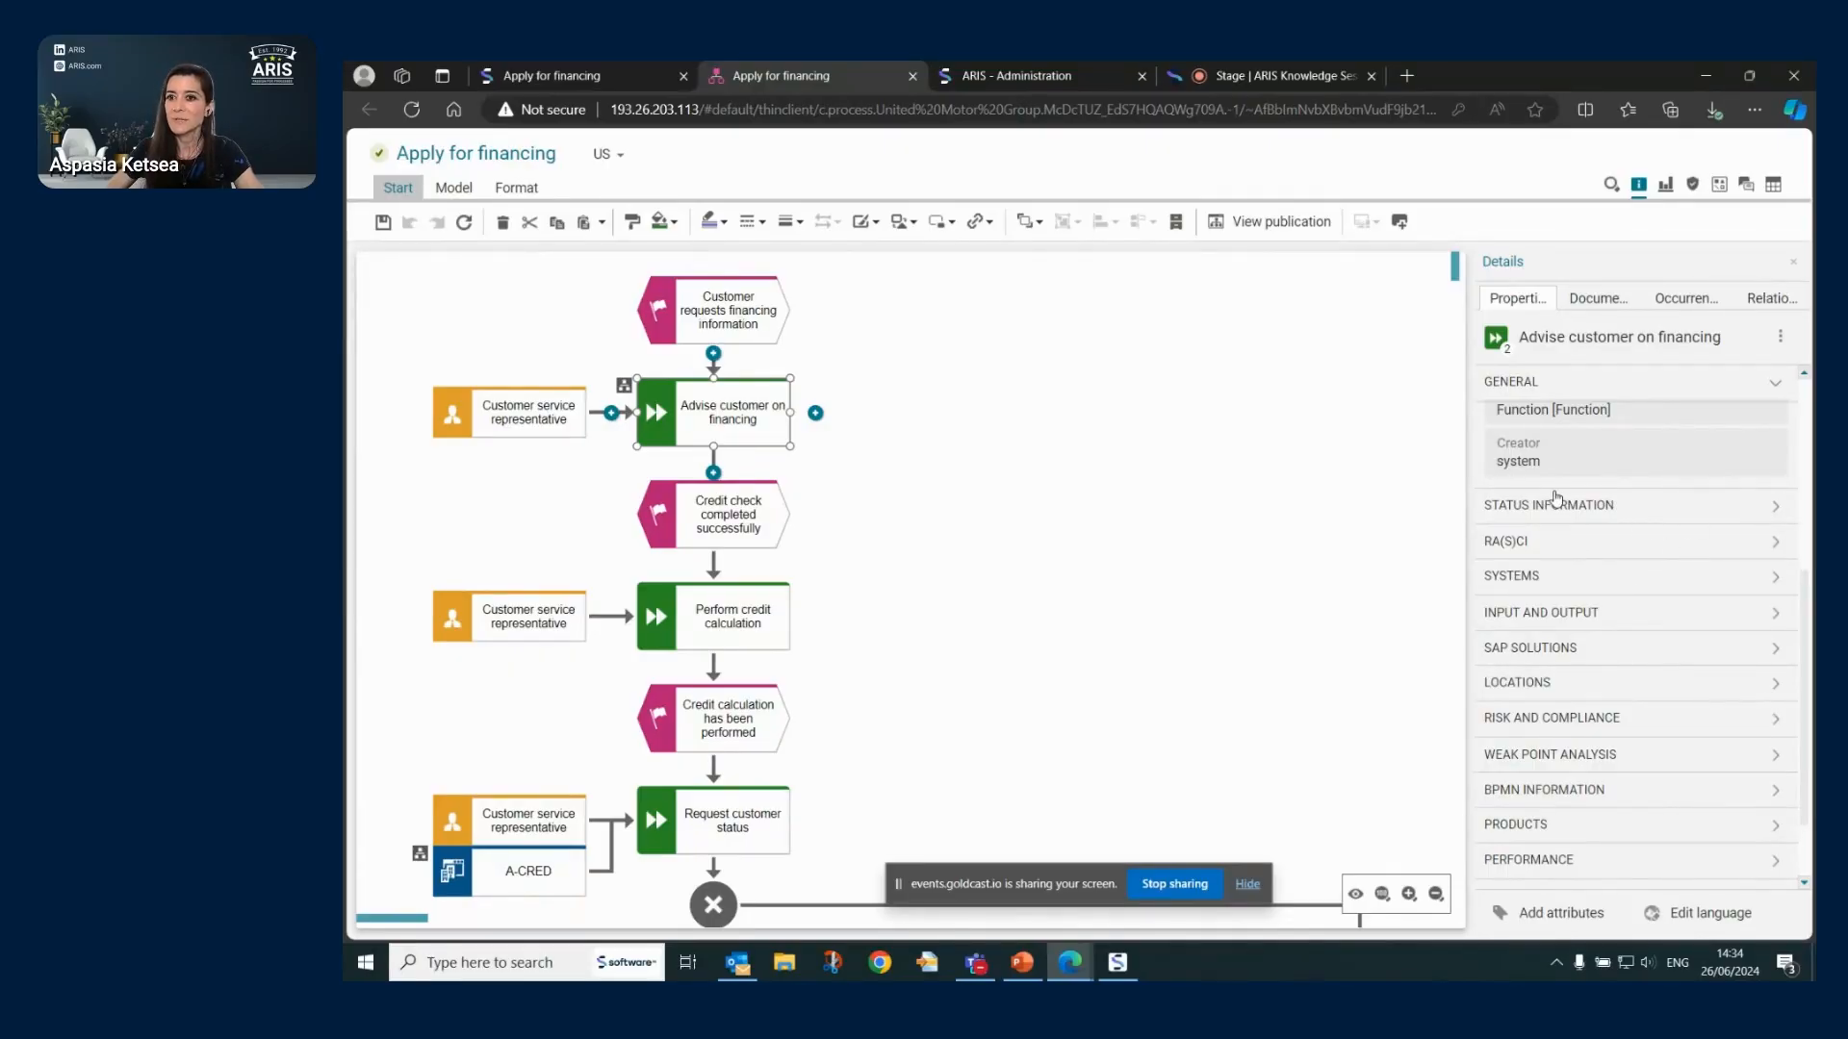
click(1643, 544)
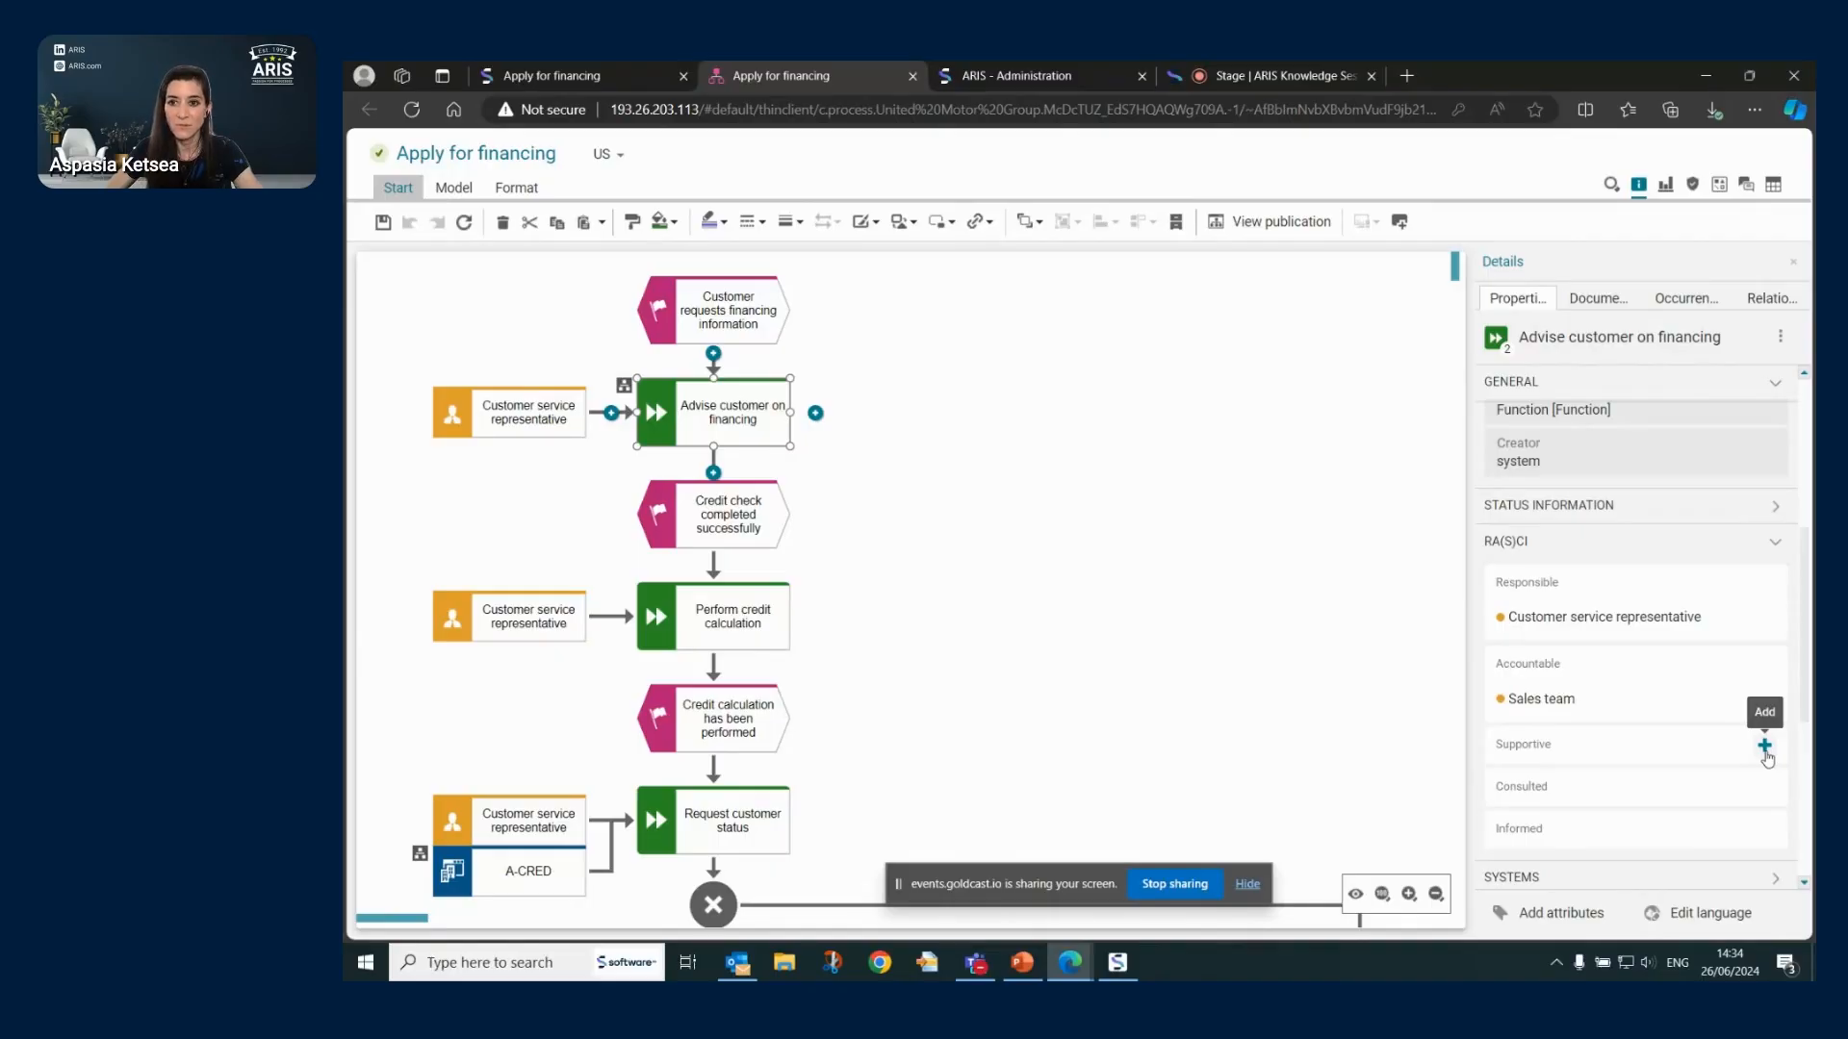
click(1776, 544)
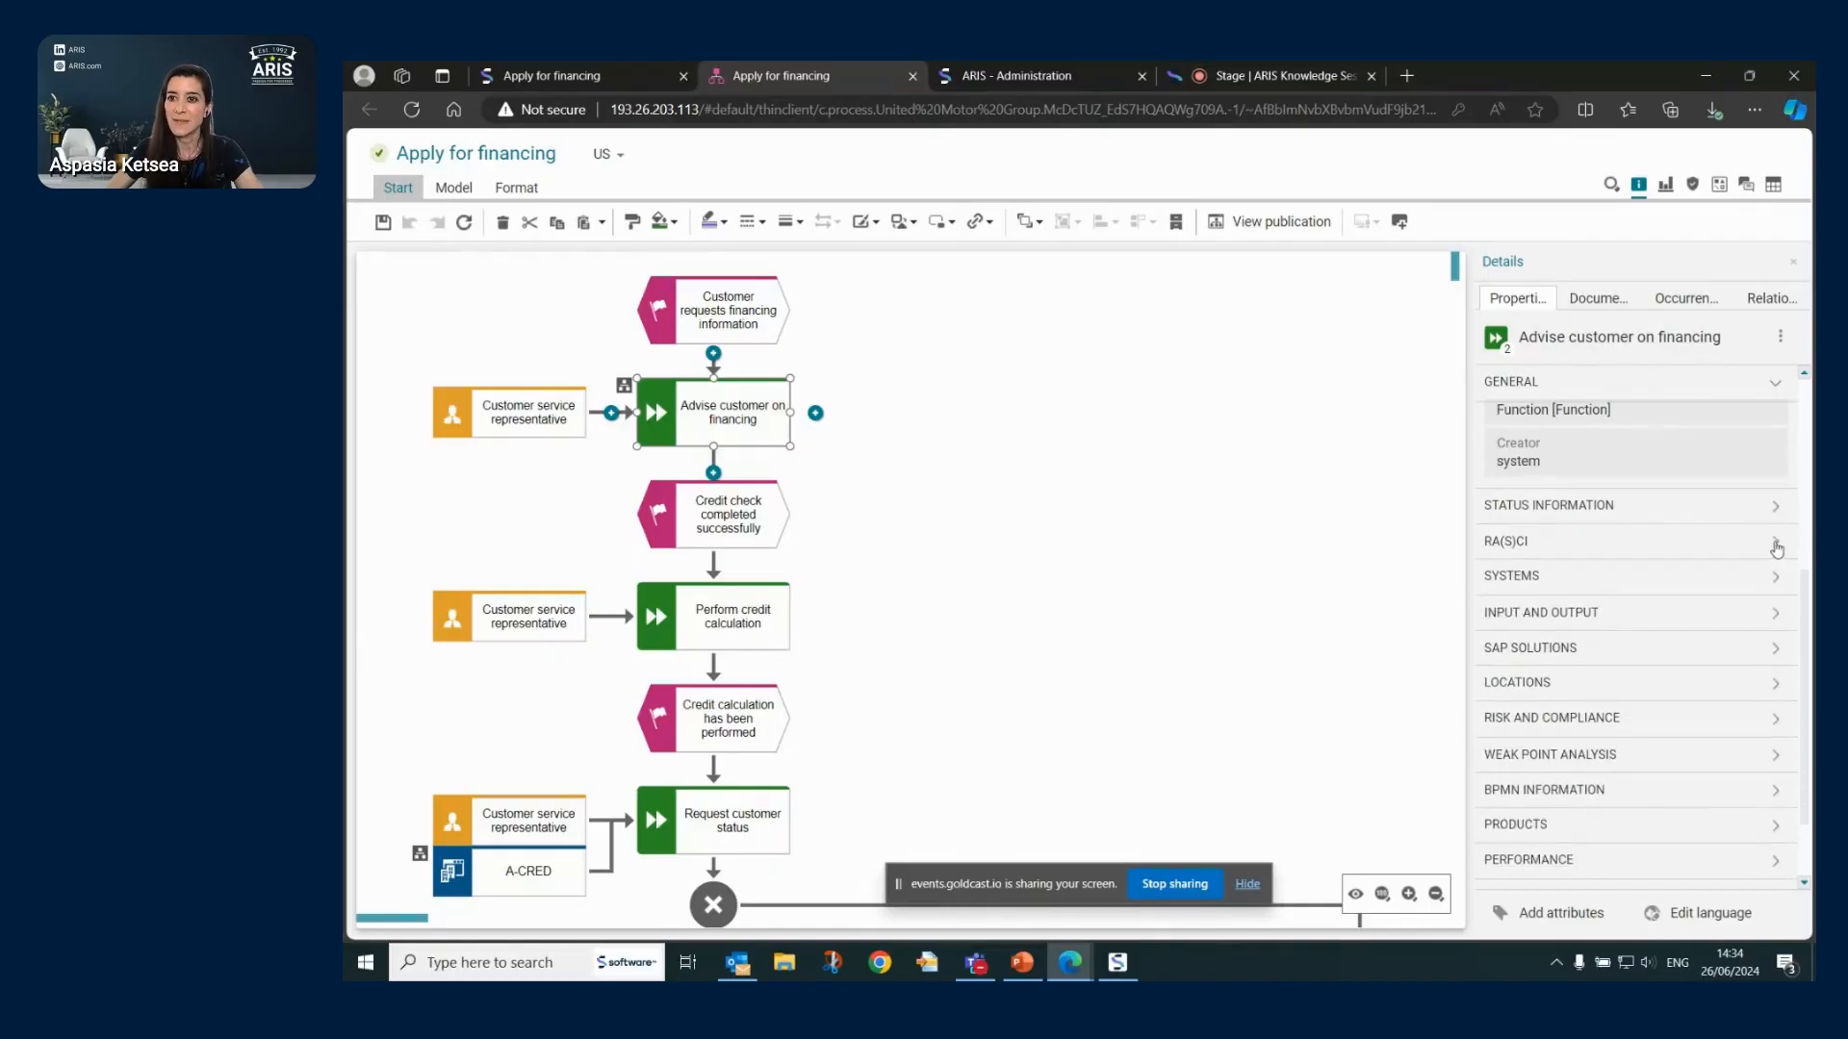
click(1776, 543)
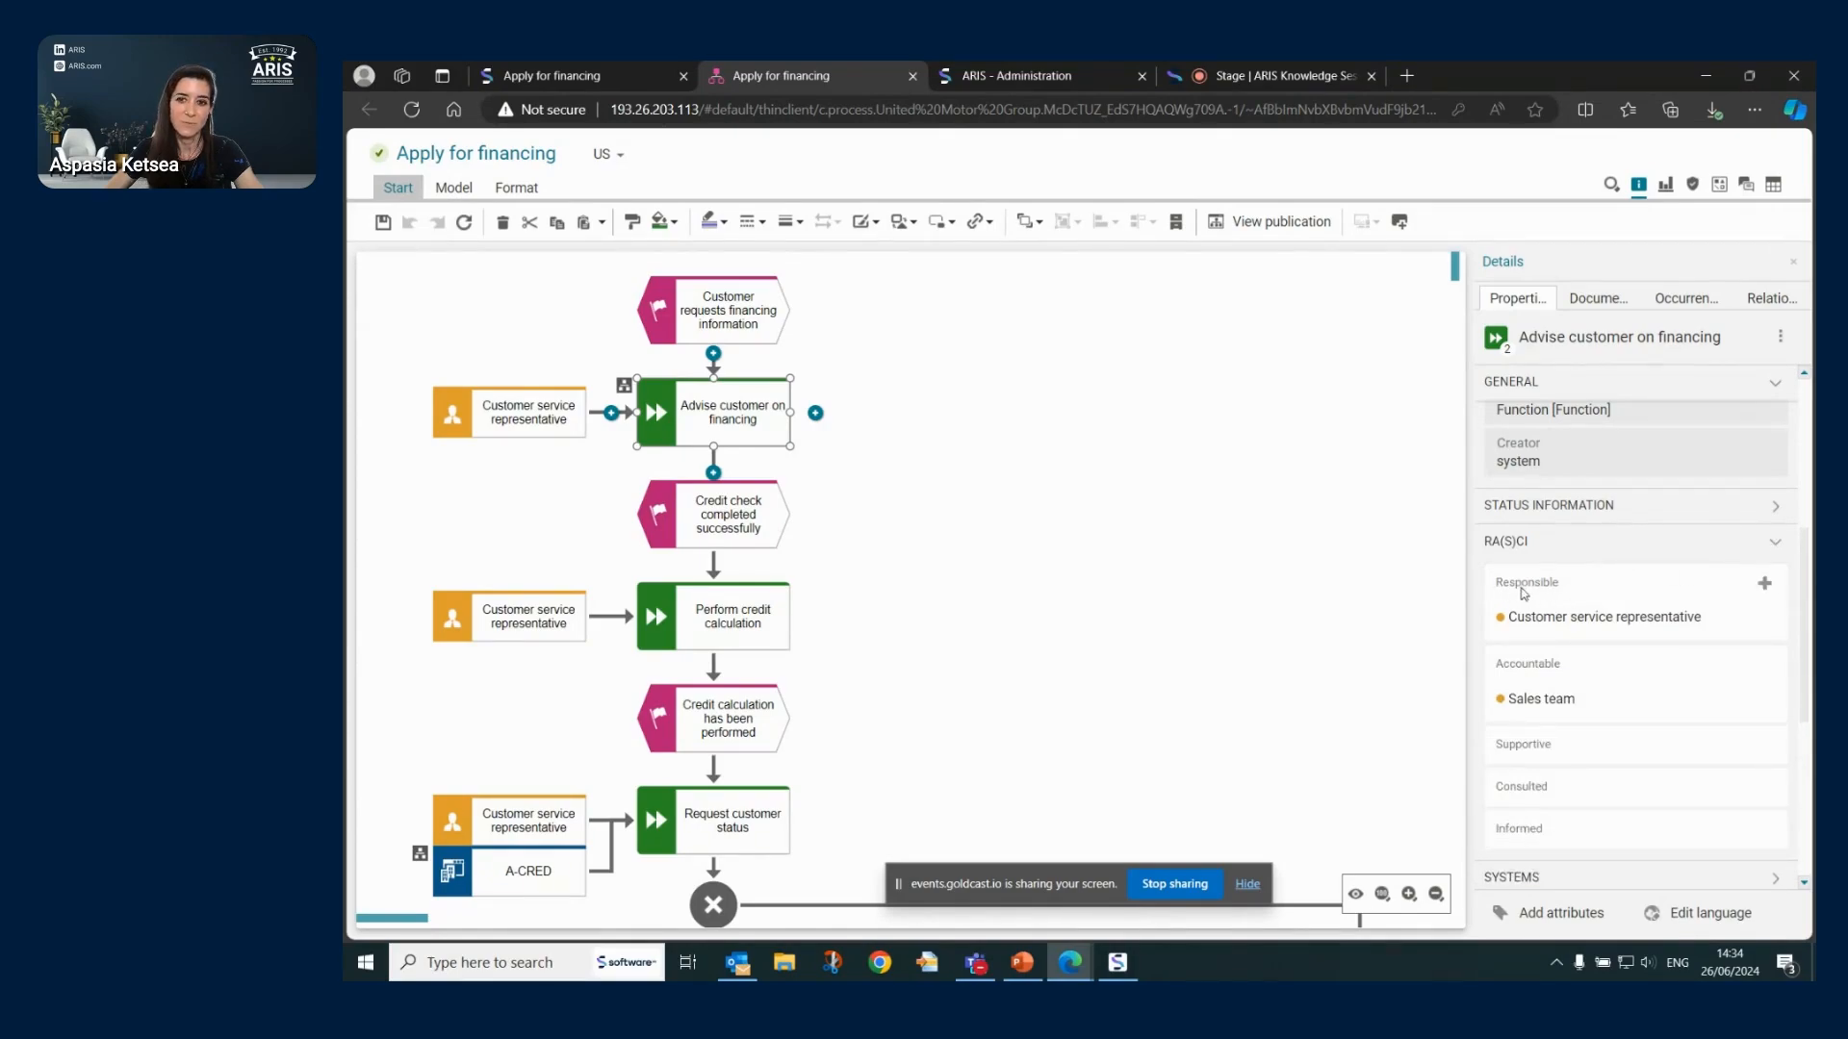
click(1776, 543)
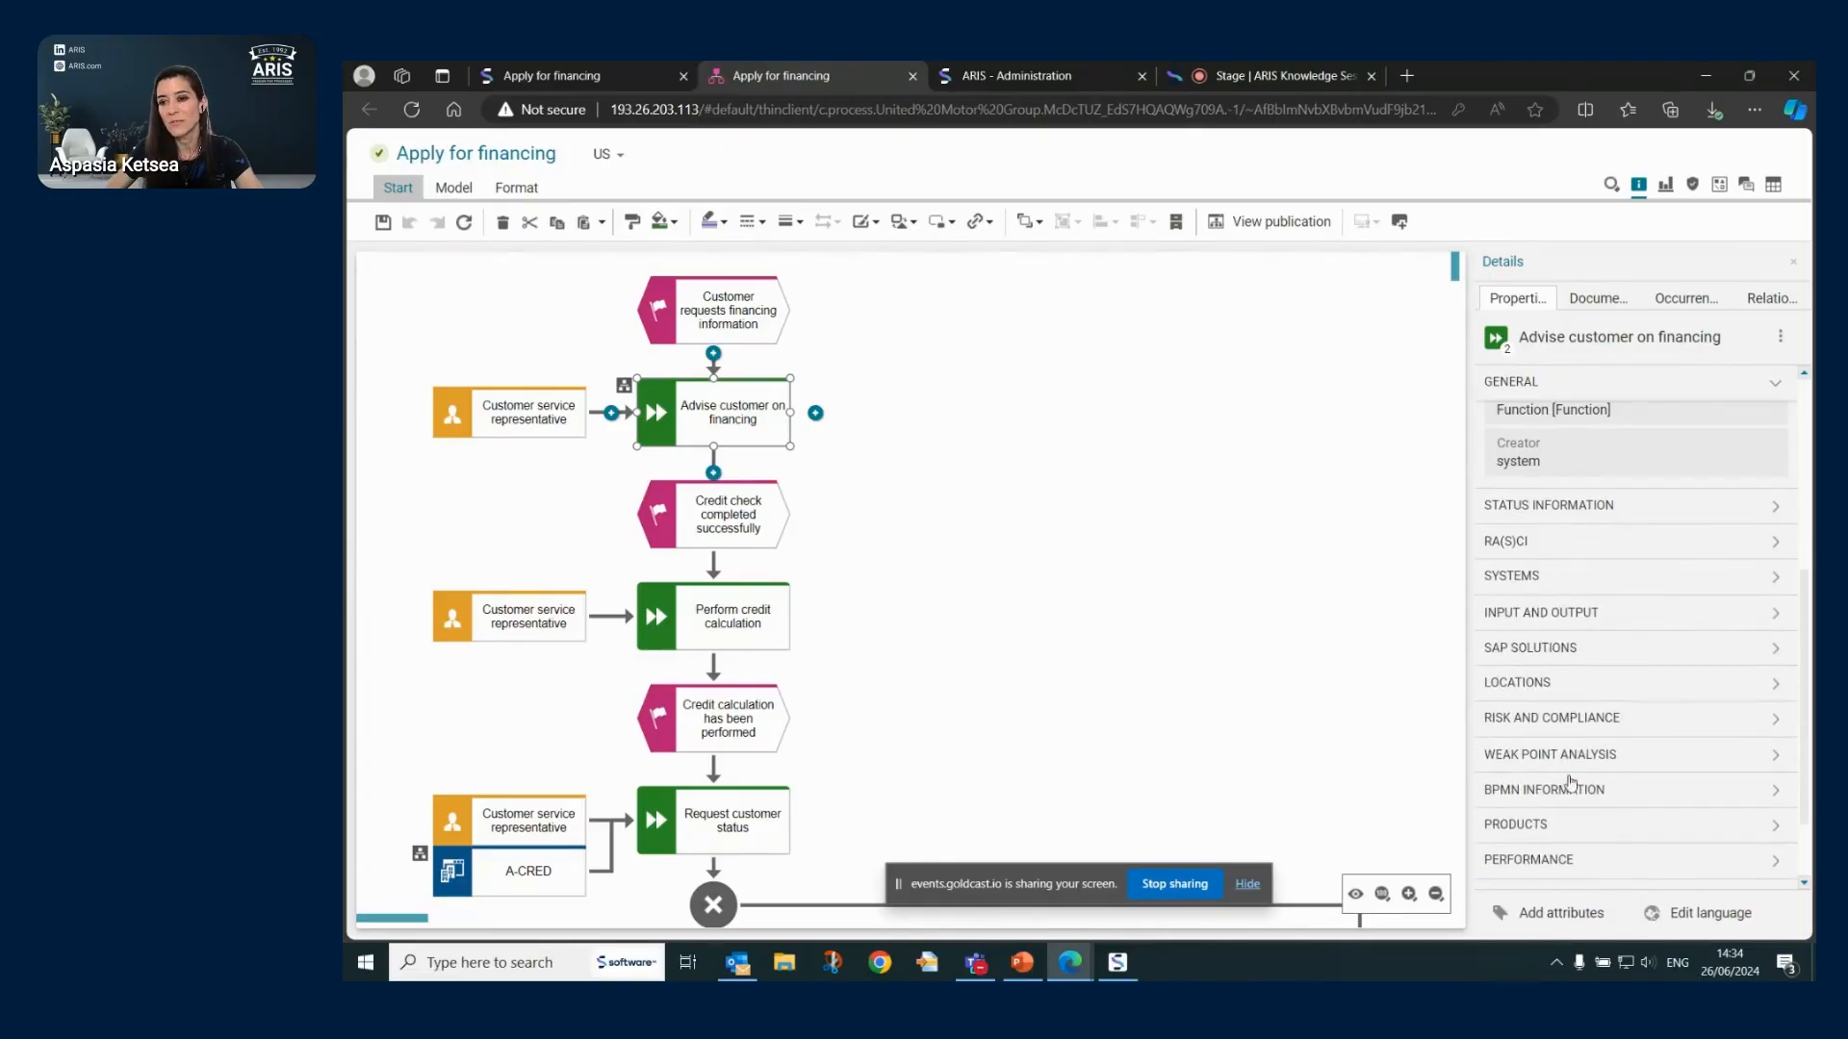
scroll(1656, 735, down, 1)
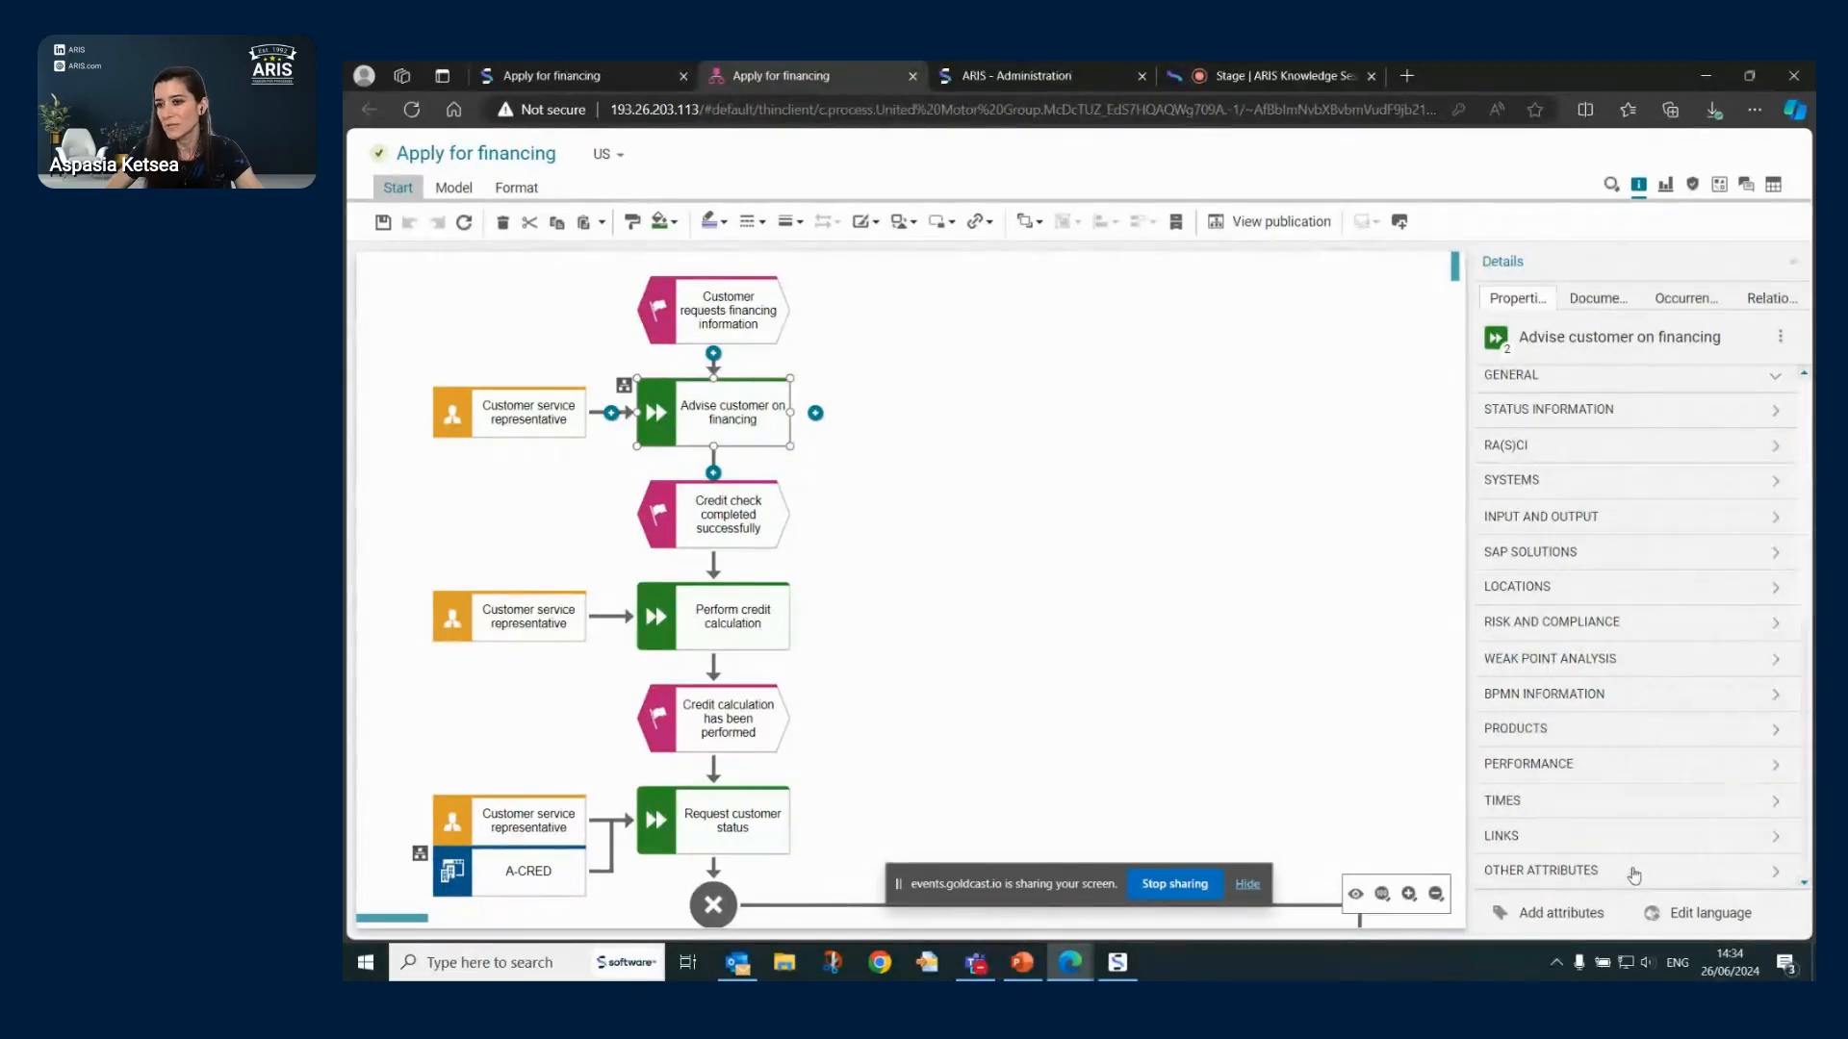
click(1786, 379)
click(1788, 386)
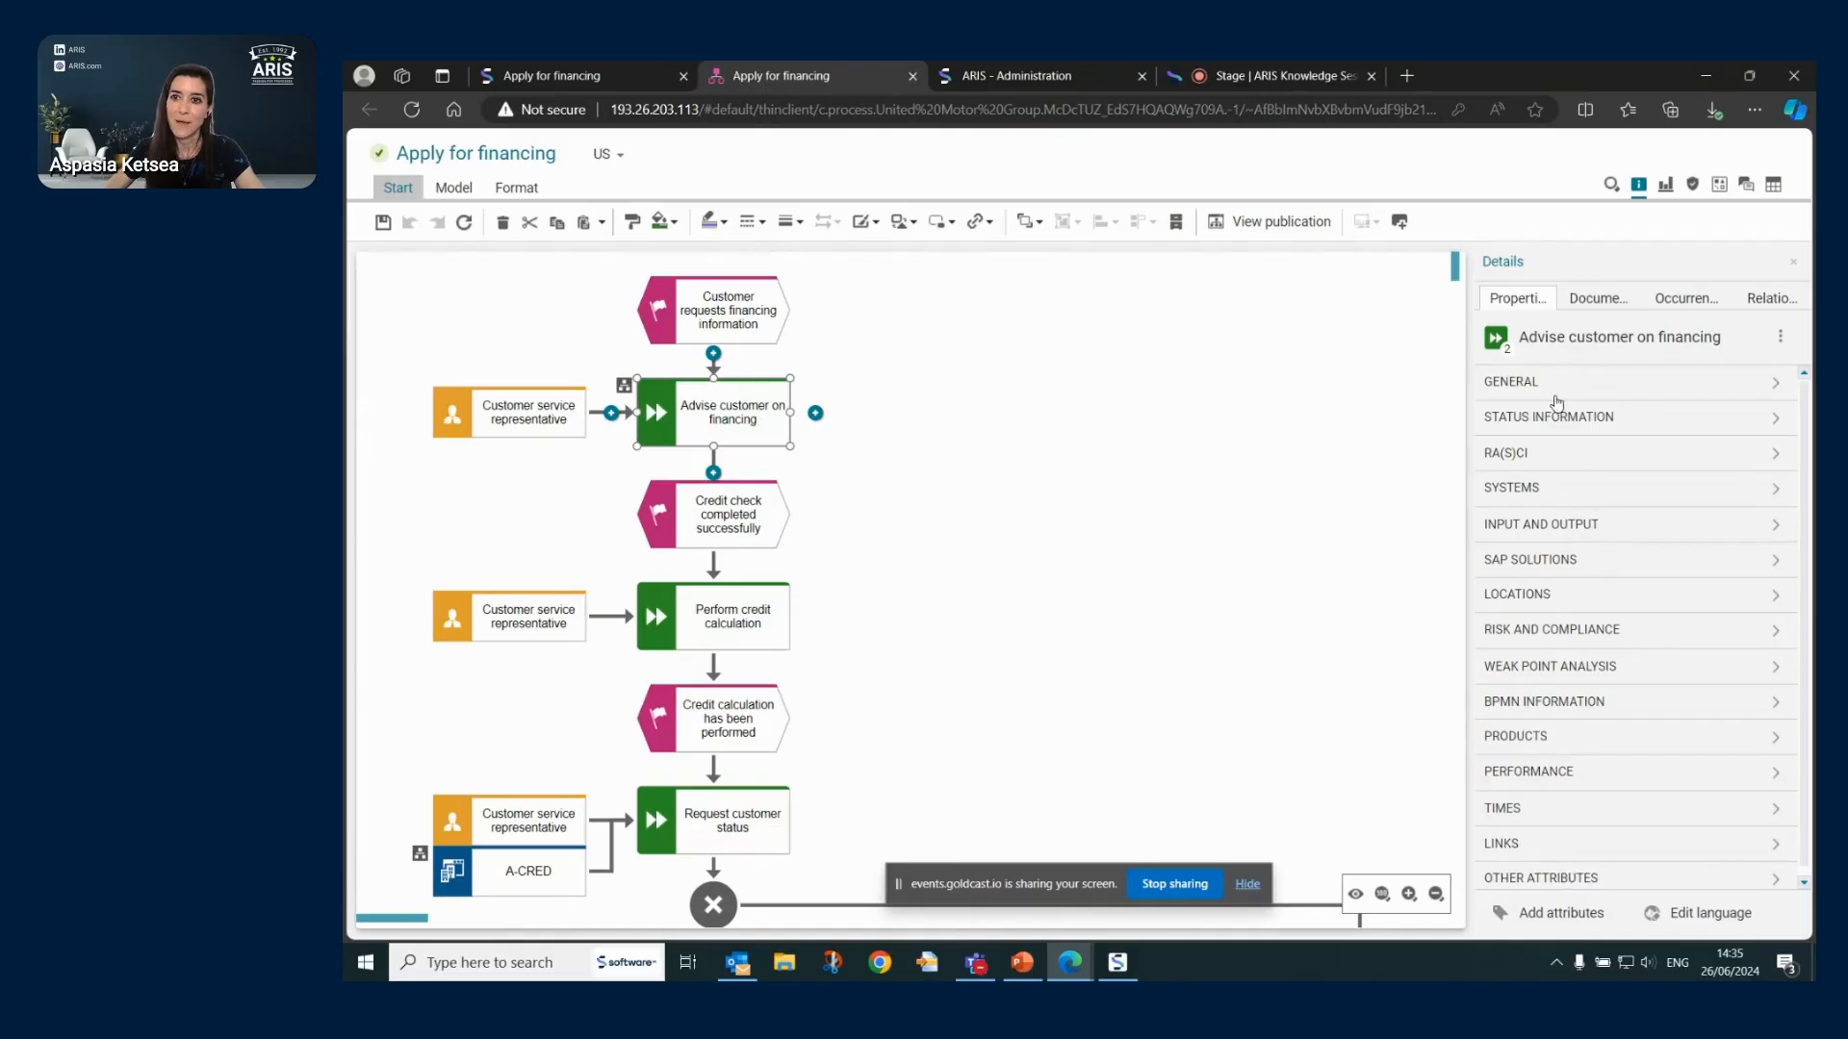
click(1257, 381)
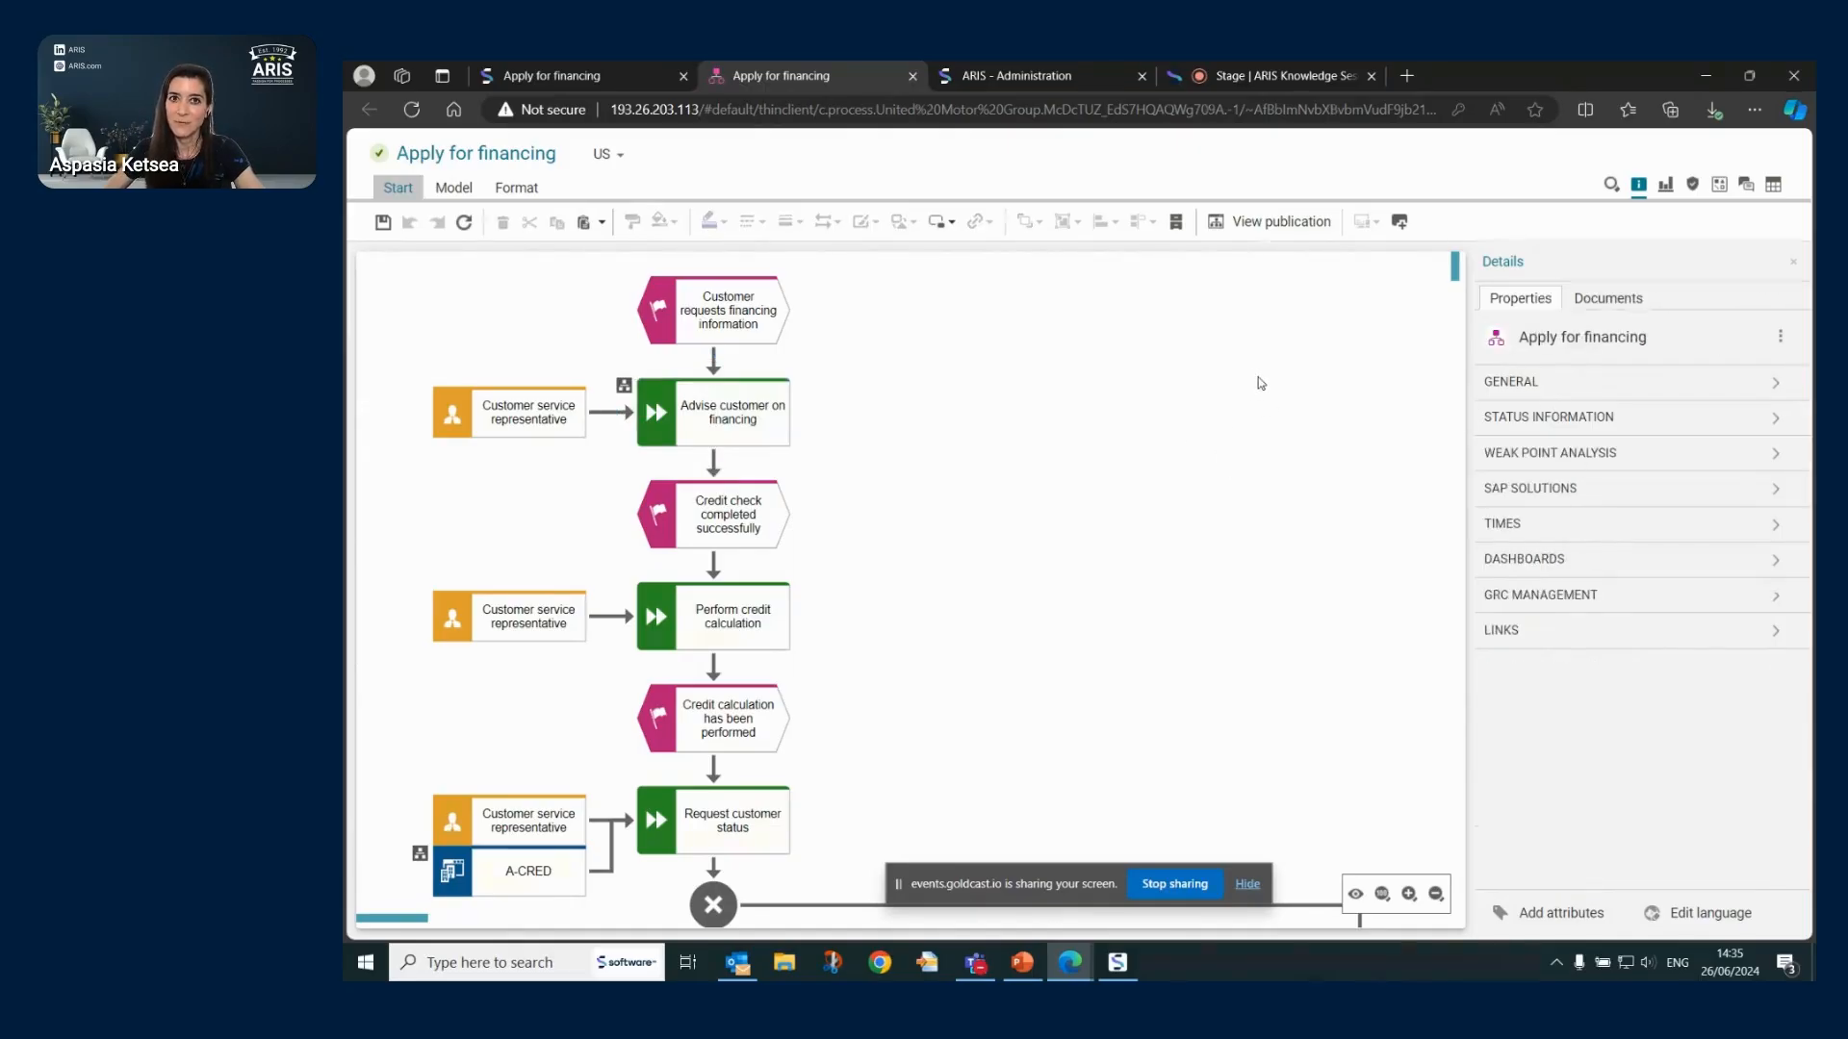
- In ARIS Administration, inspect the Process Status information and default property groups for all model types
click(1020, 79)
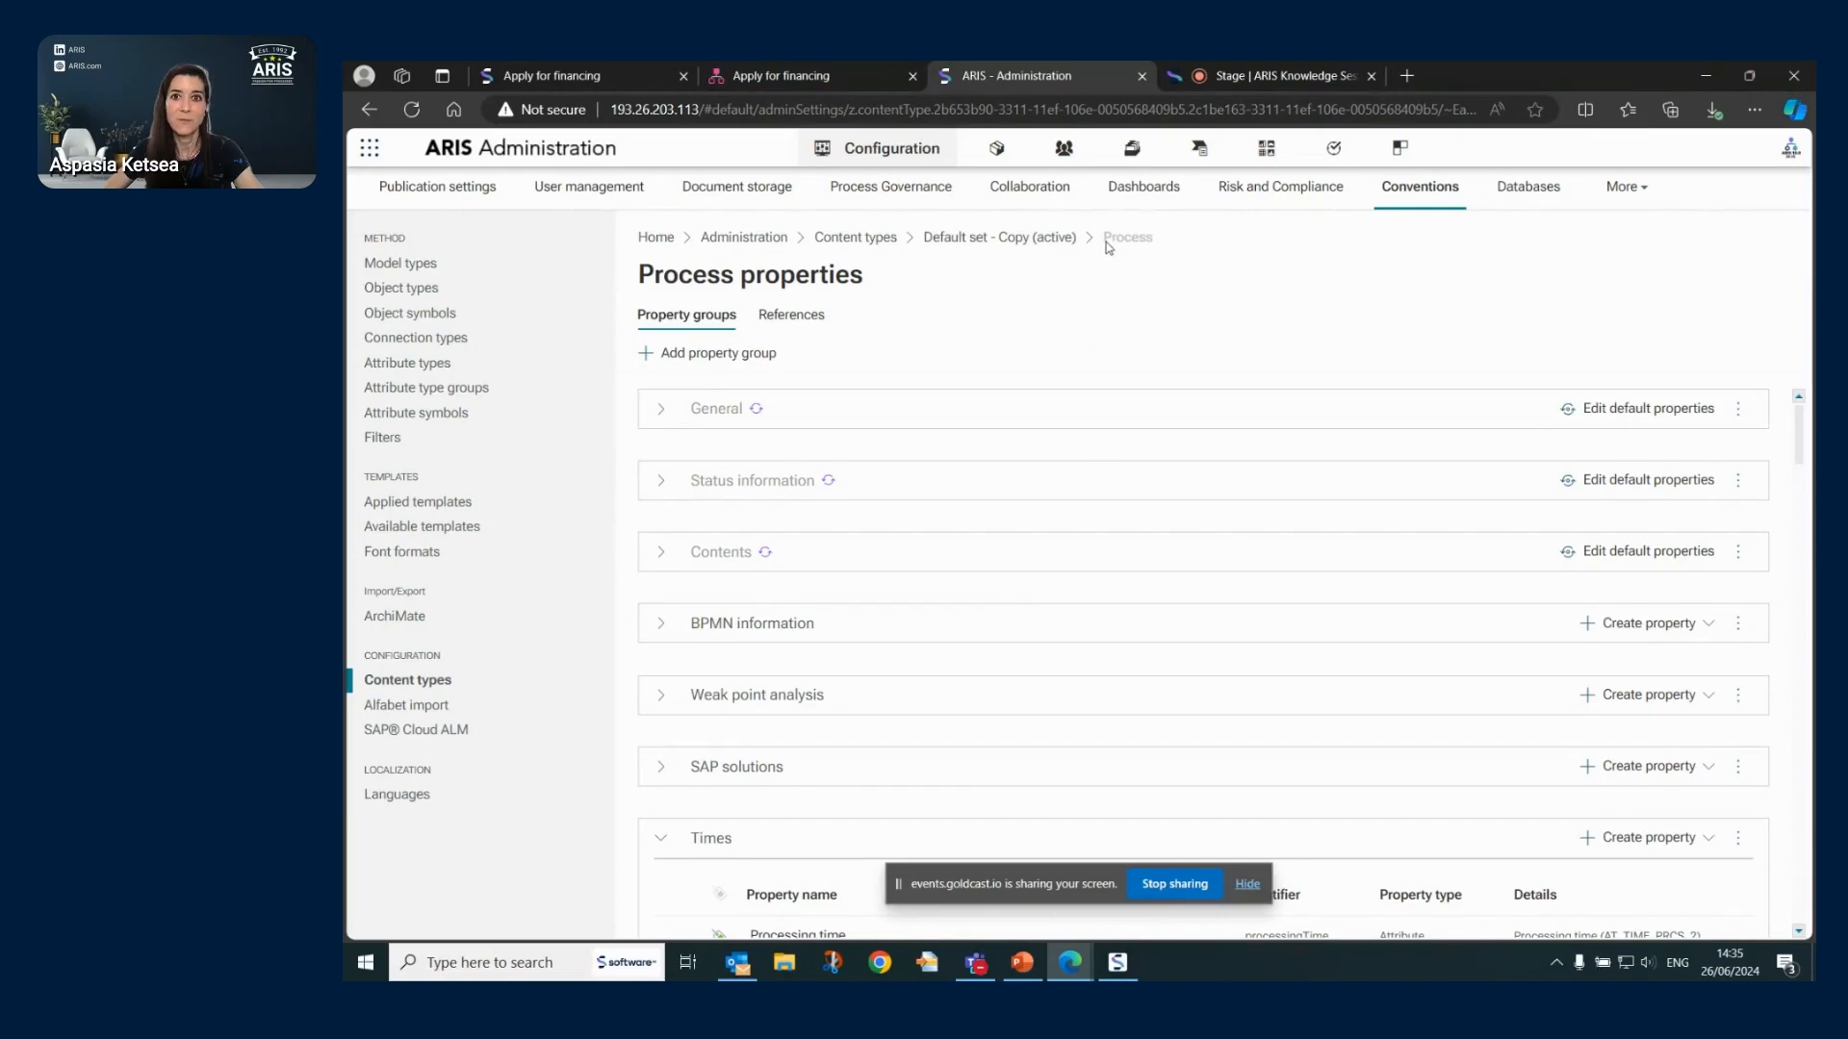
drag(1104, 240, 1155, 247)
click(661, 492)
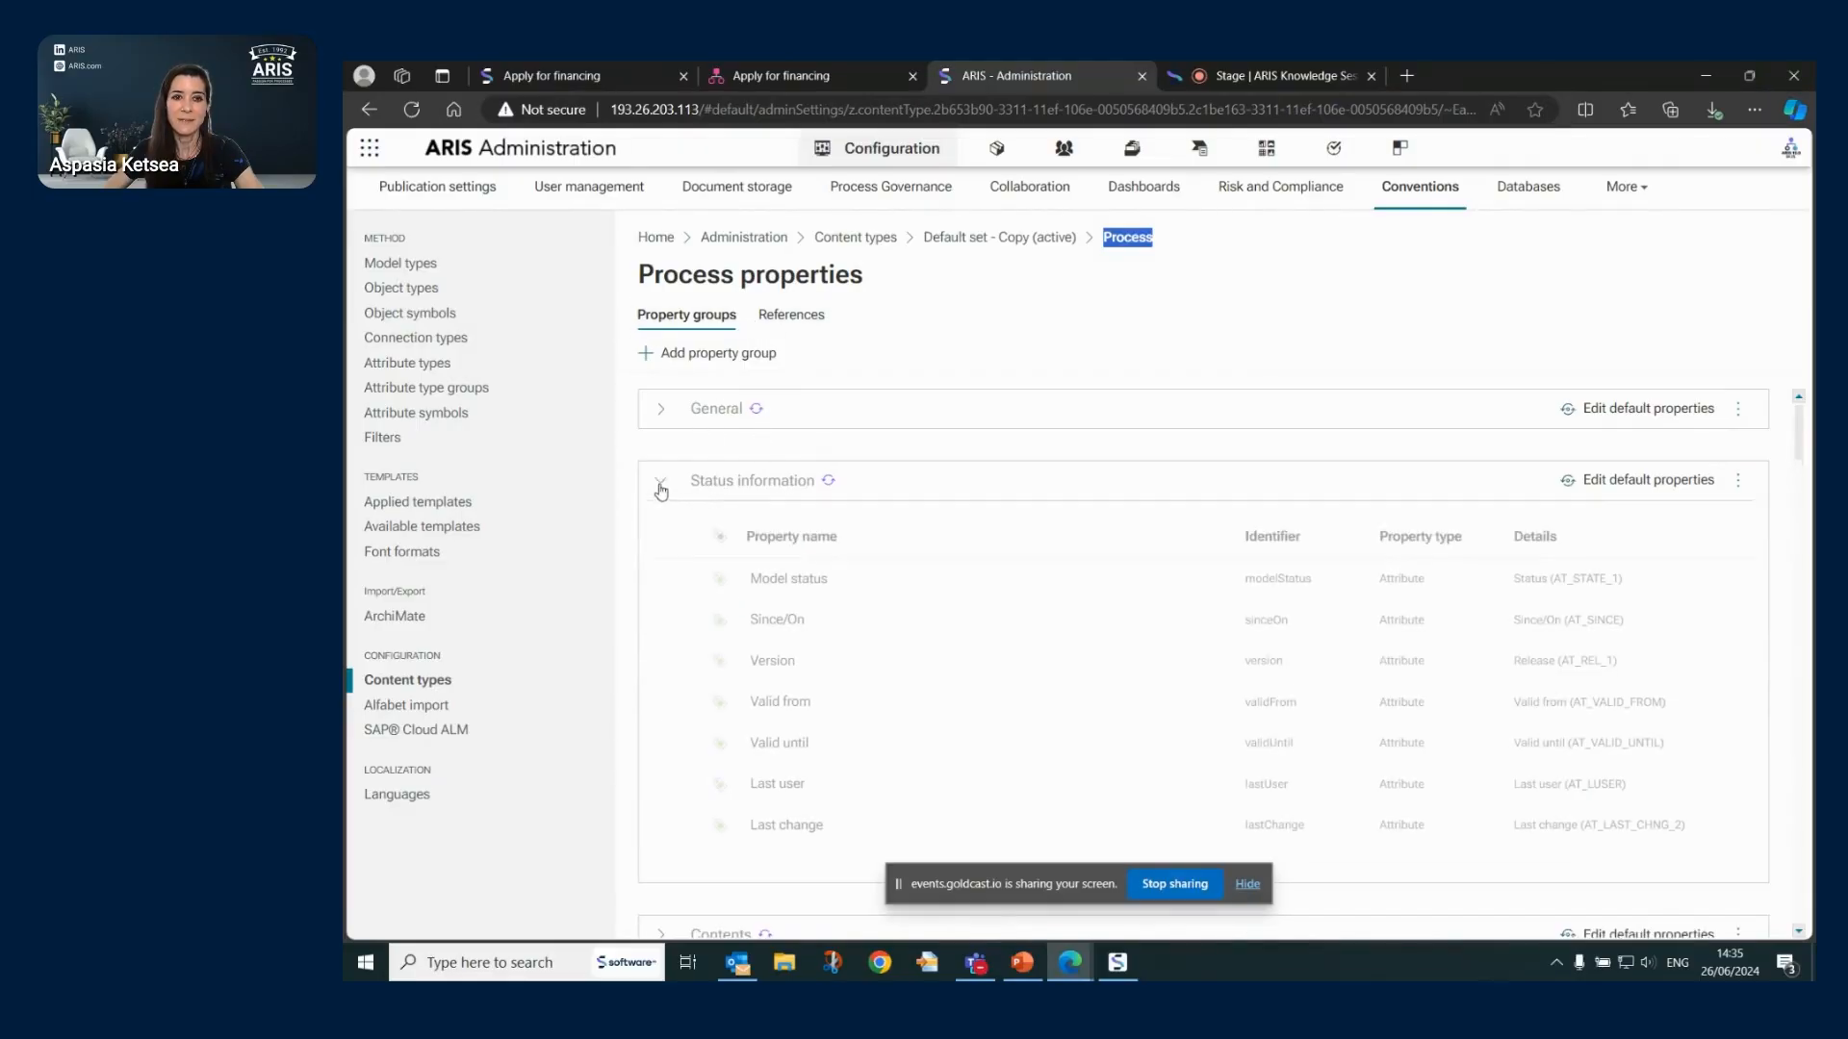
click(1657, 483)
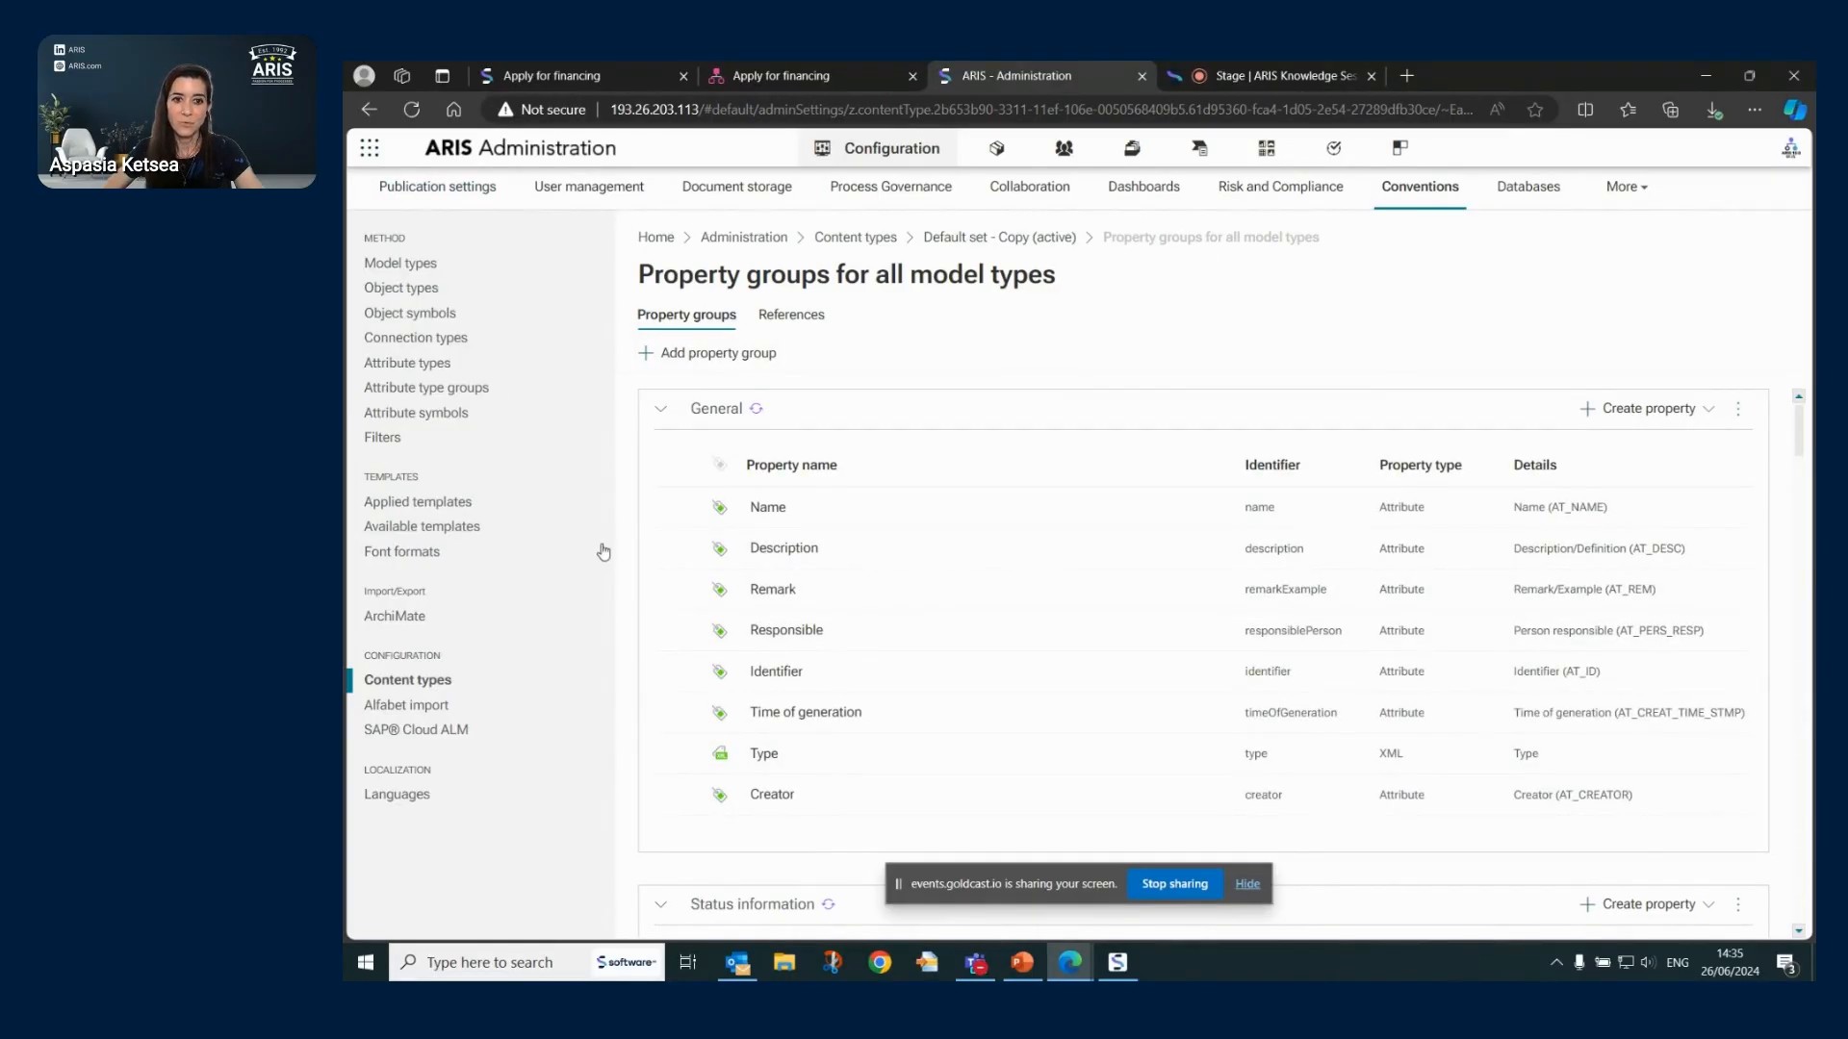
- Go back and open Content types for the Default set - Copy (active) configuration set
click(369, 108)
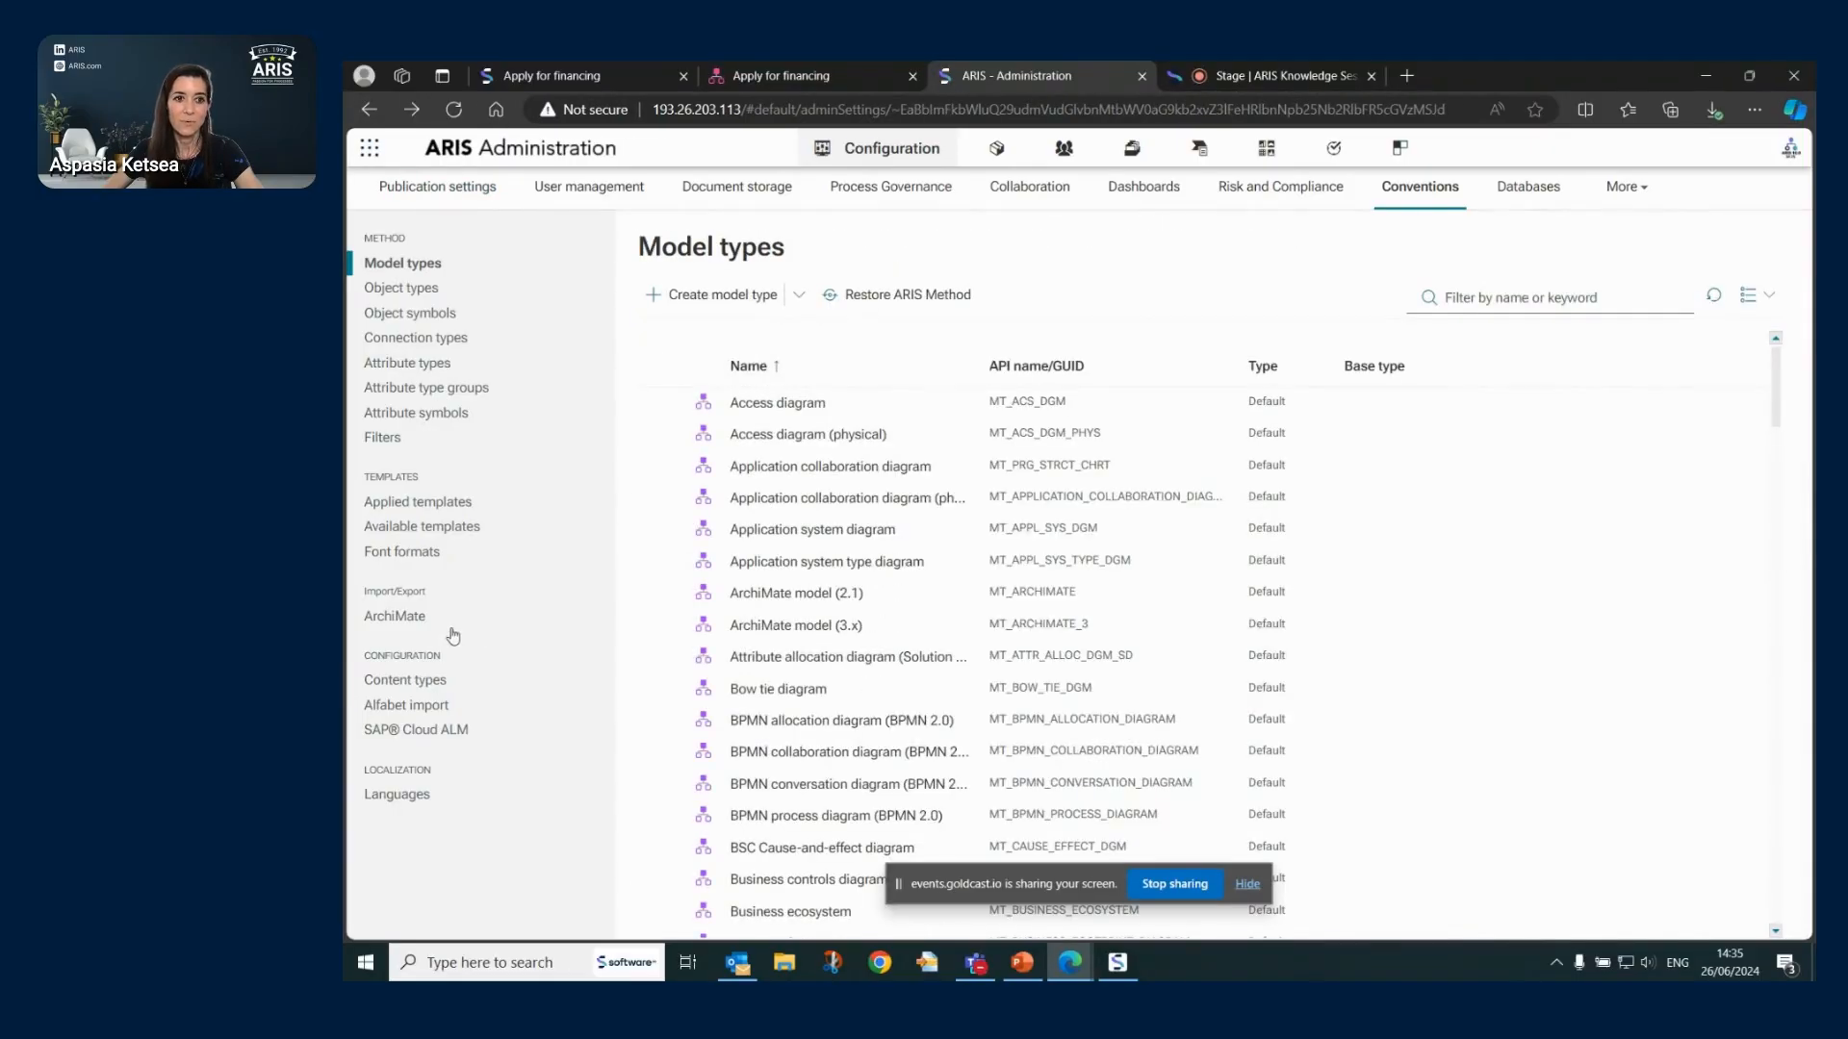
click(414, 681)
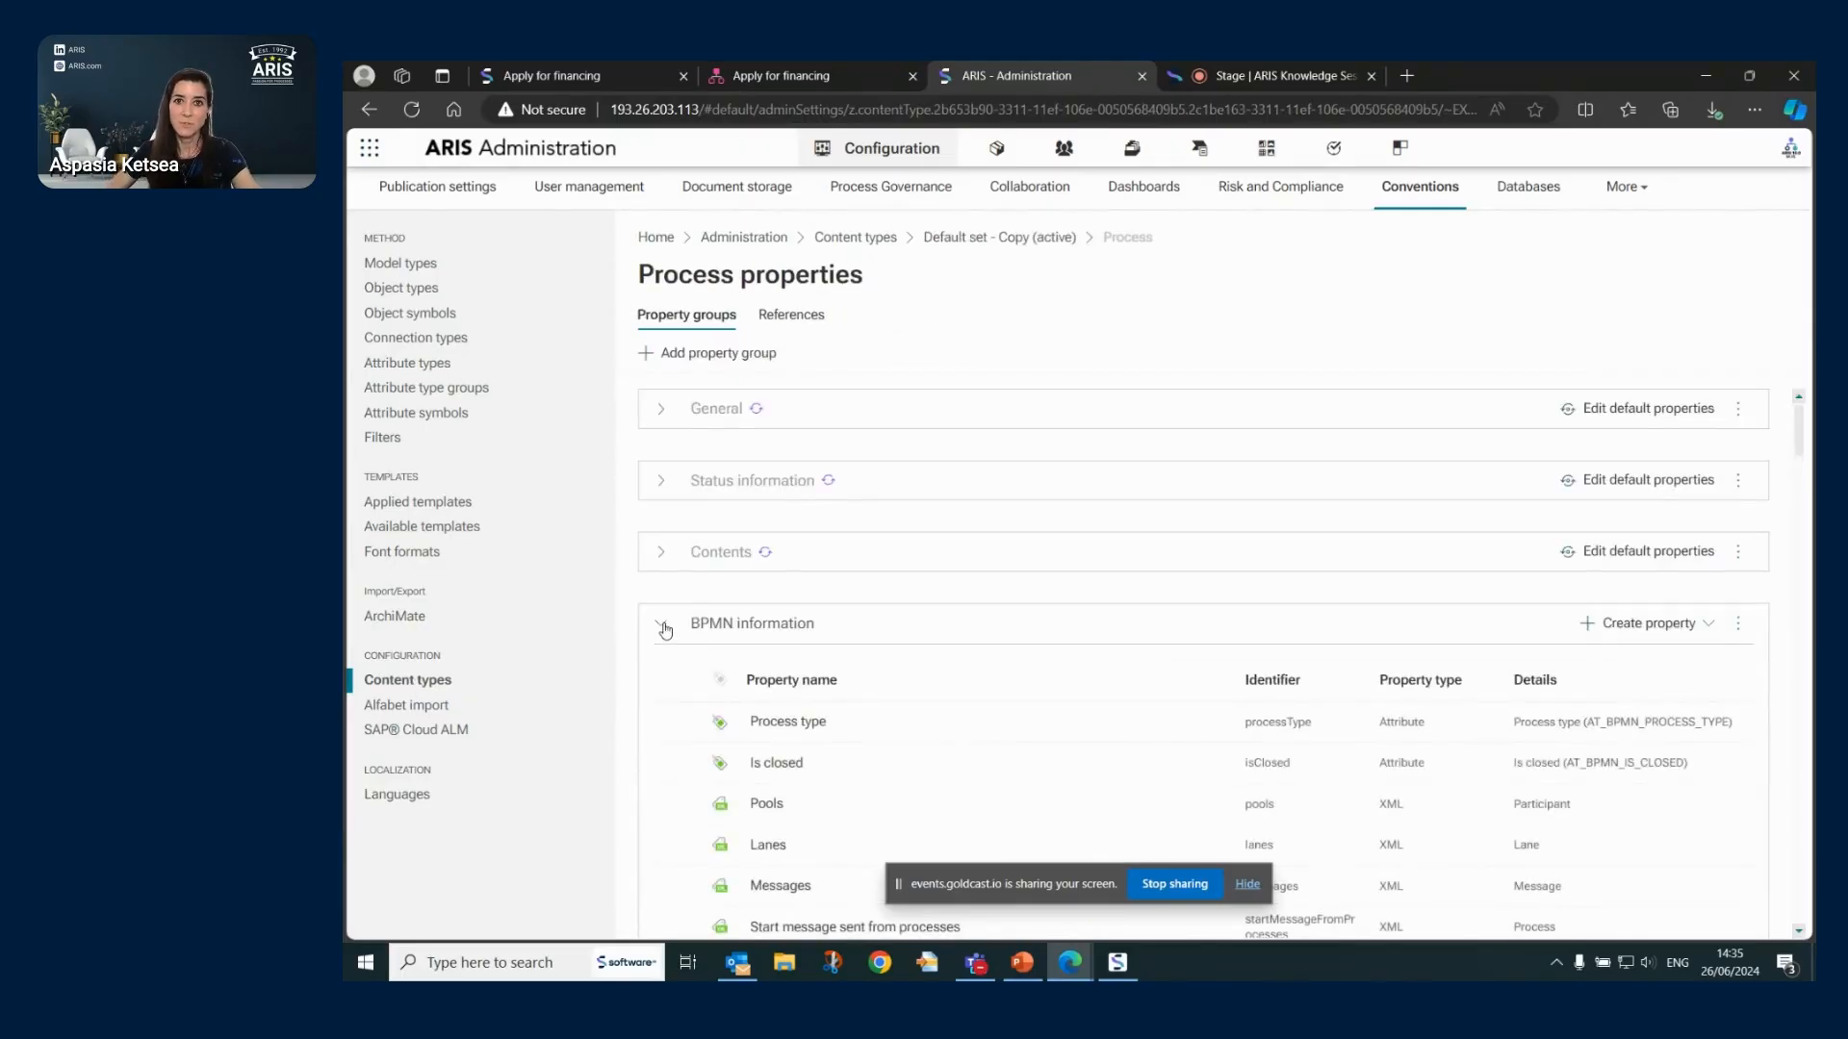
click(1066, 239)
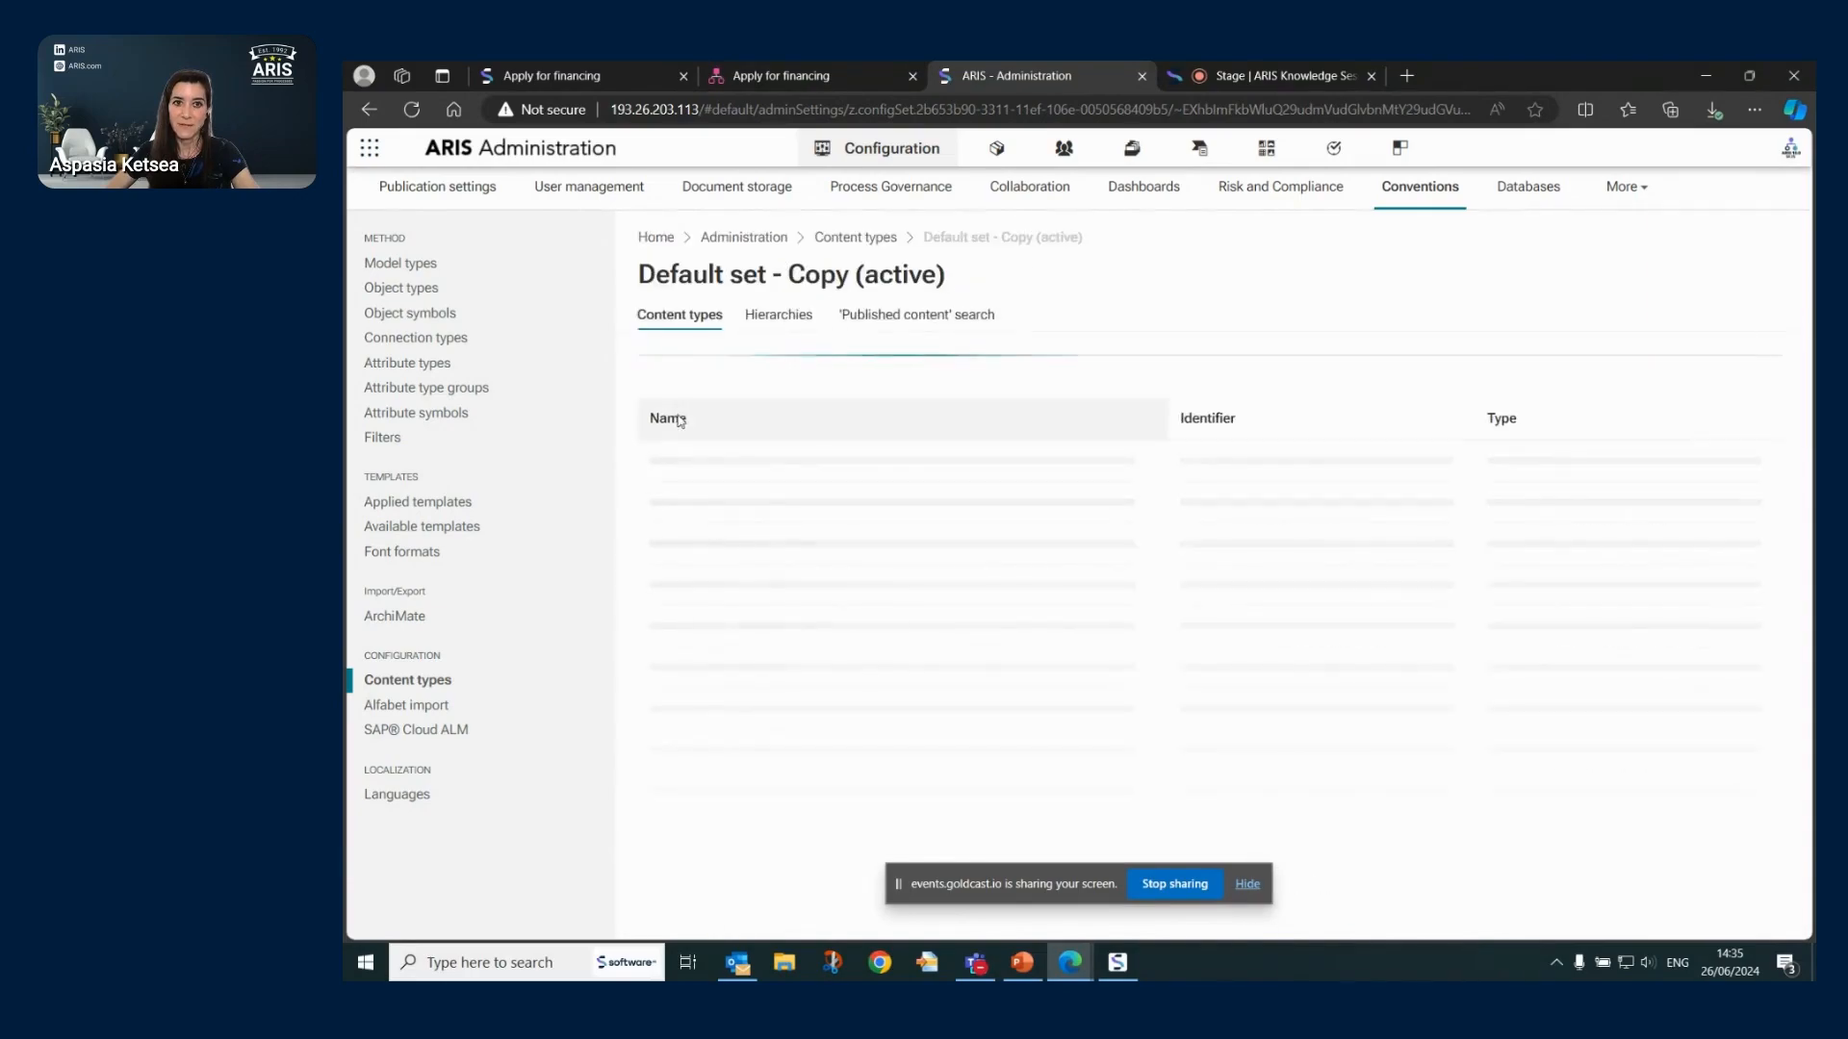
- Open the Activity object's property groups and check the Systems group options
click(662, 377)
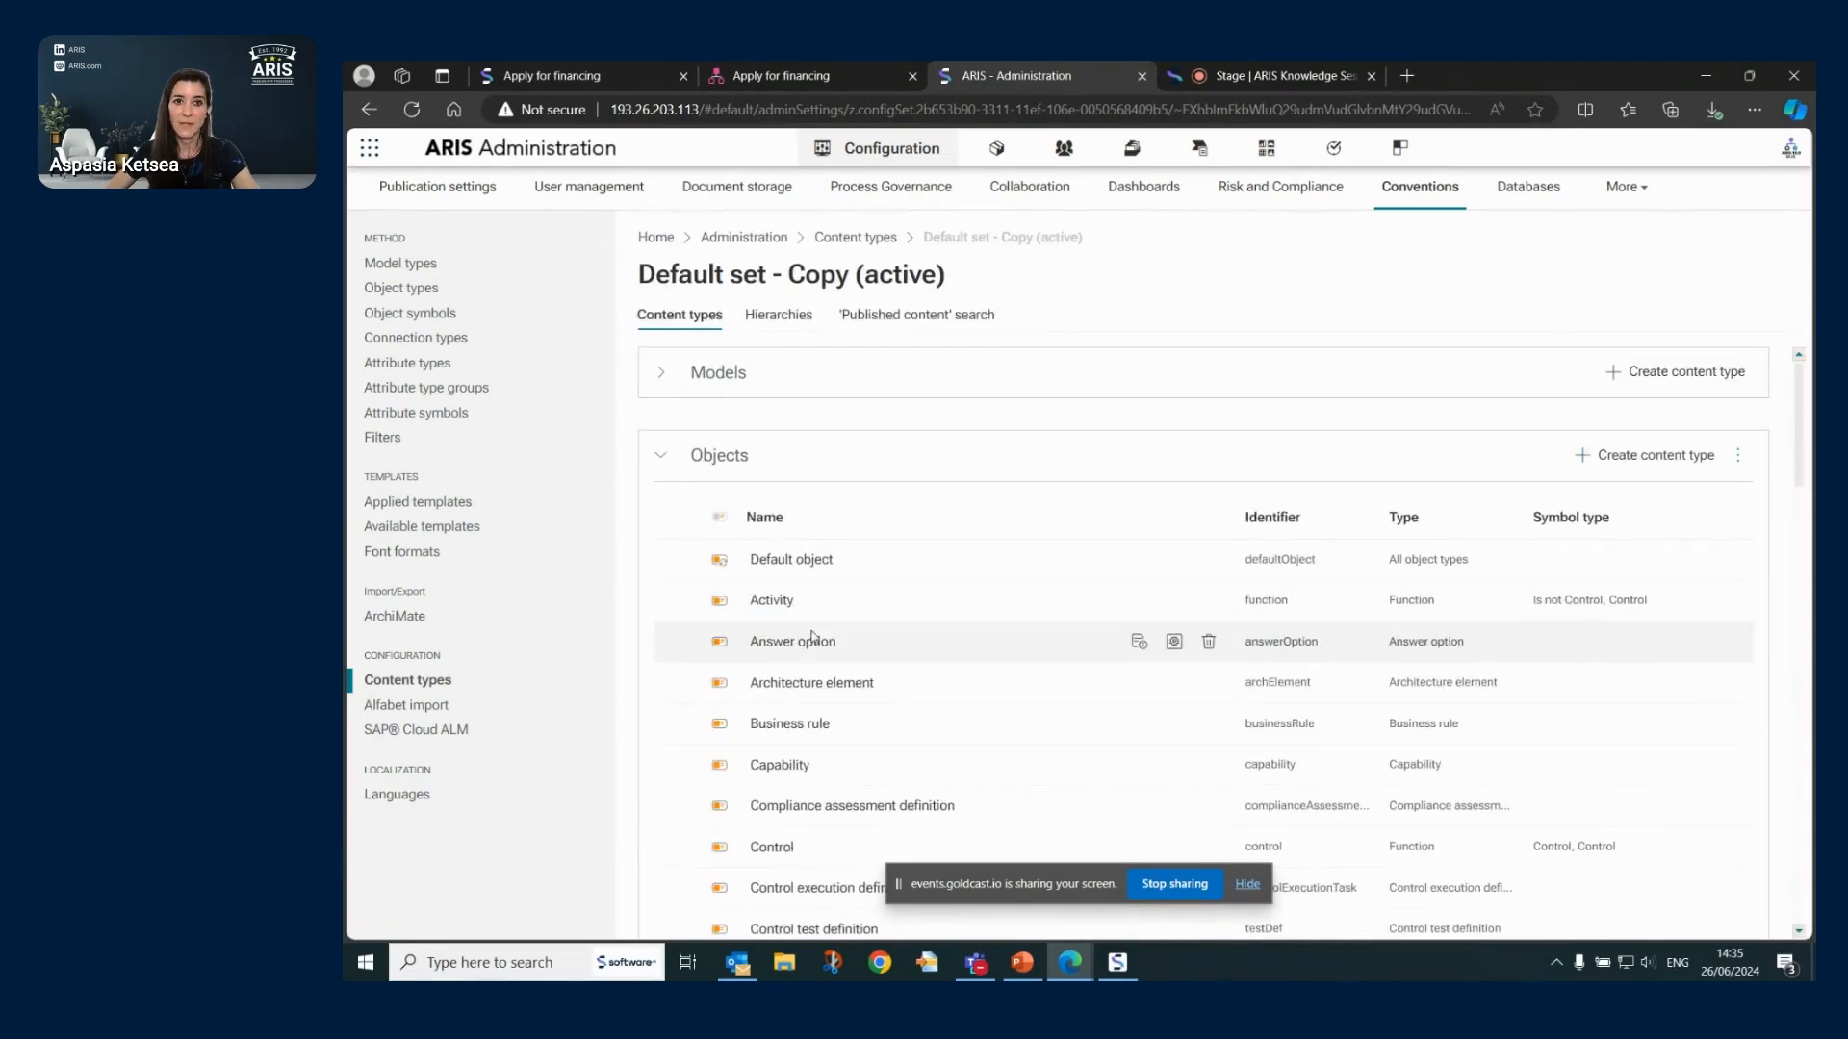
click(772, 601)
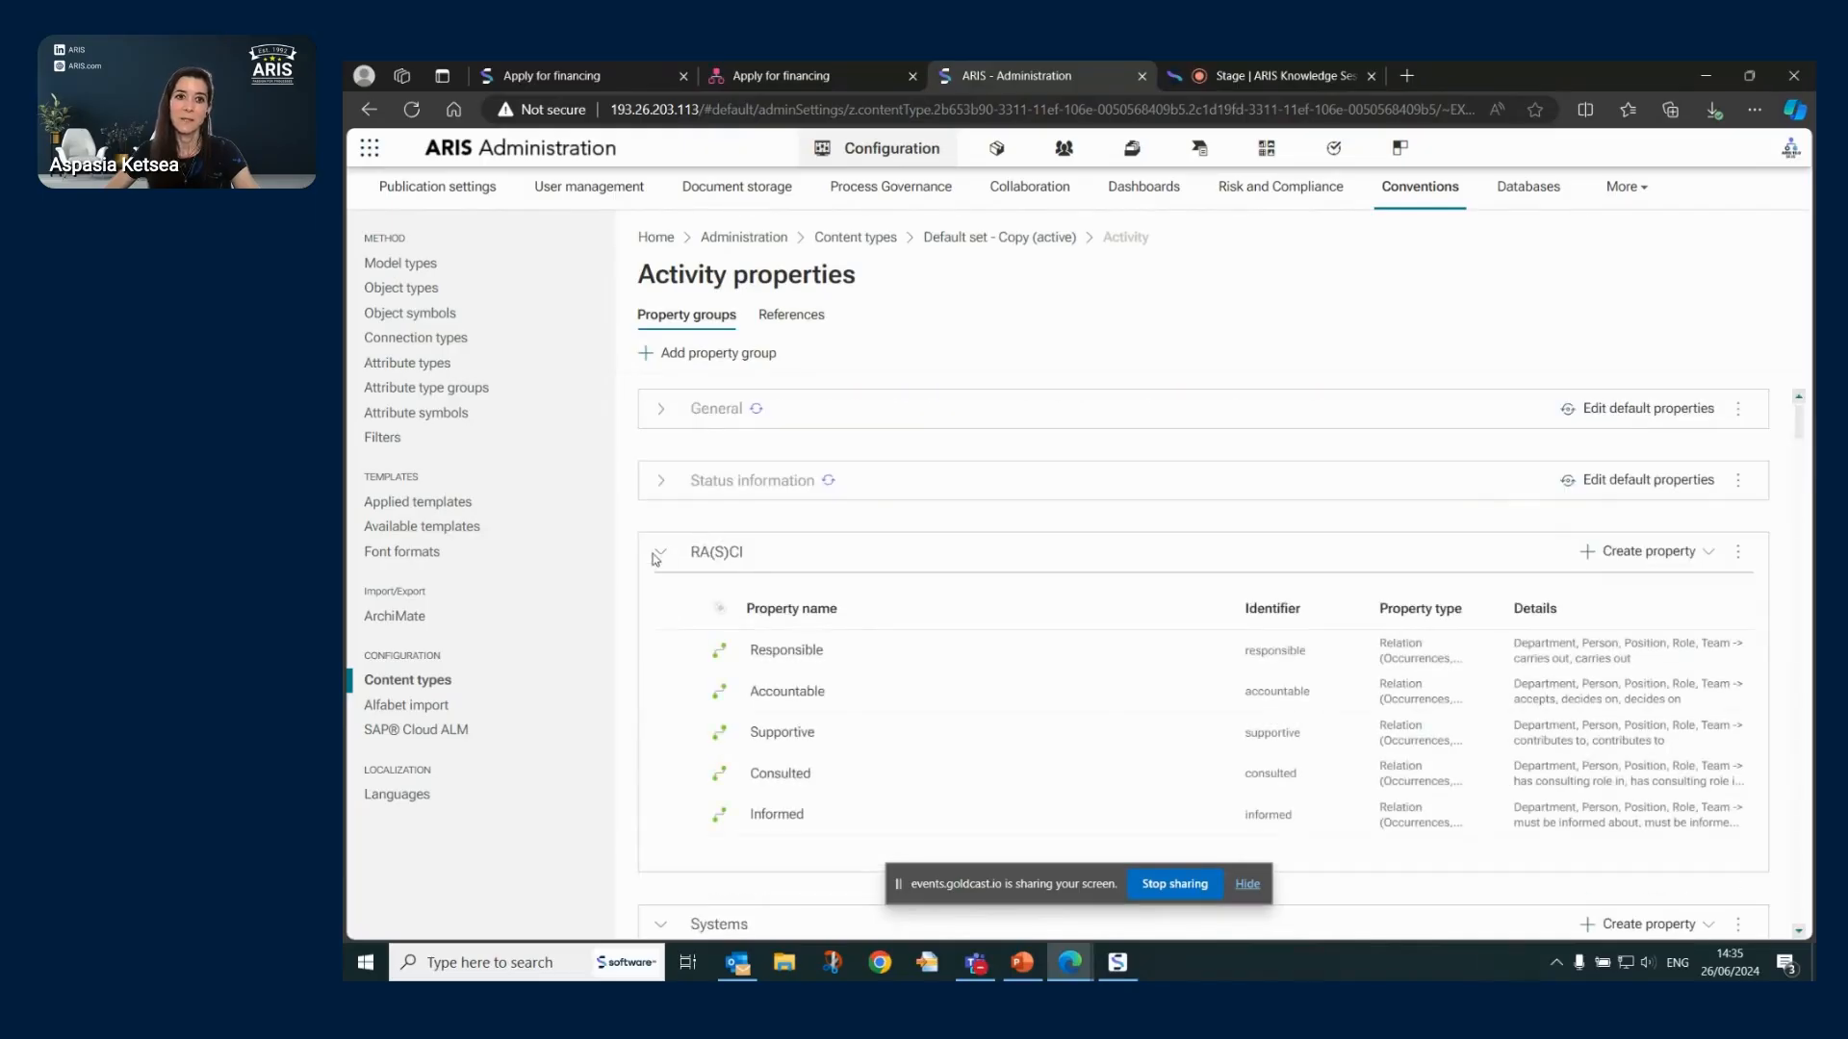
click(661, 553)
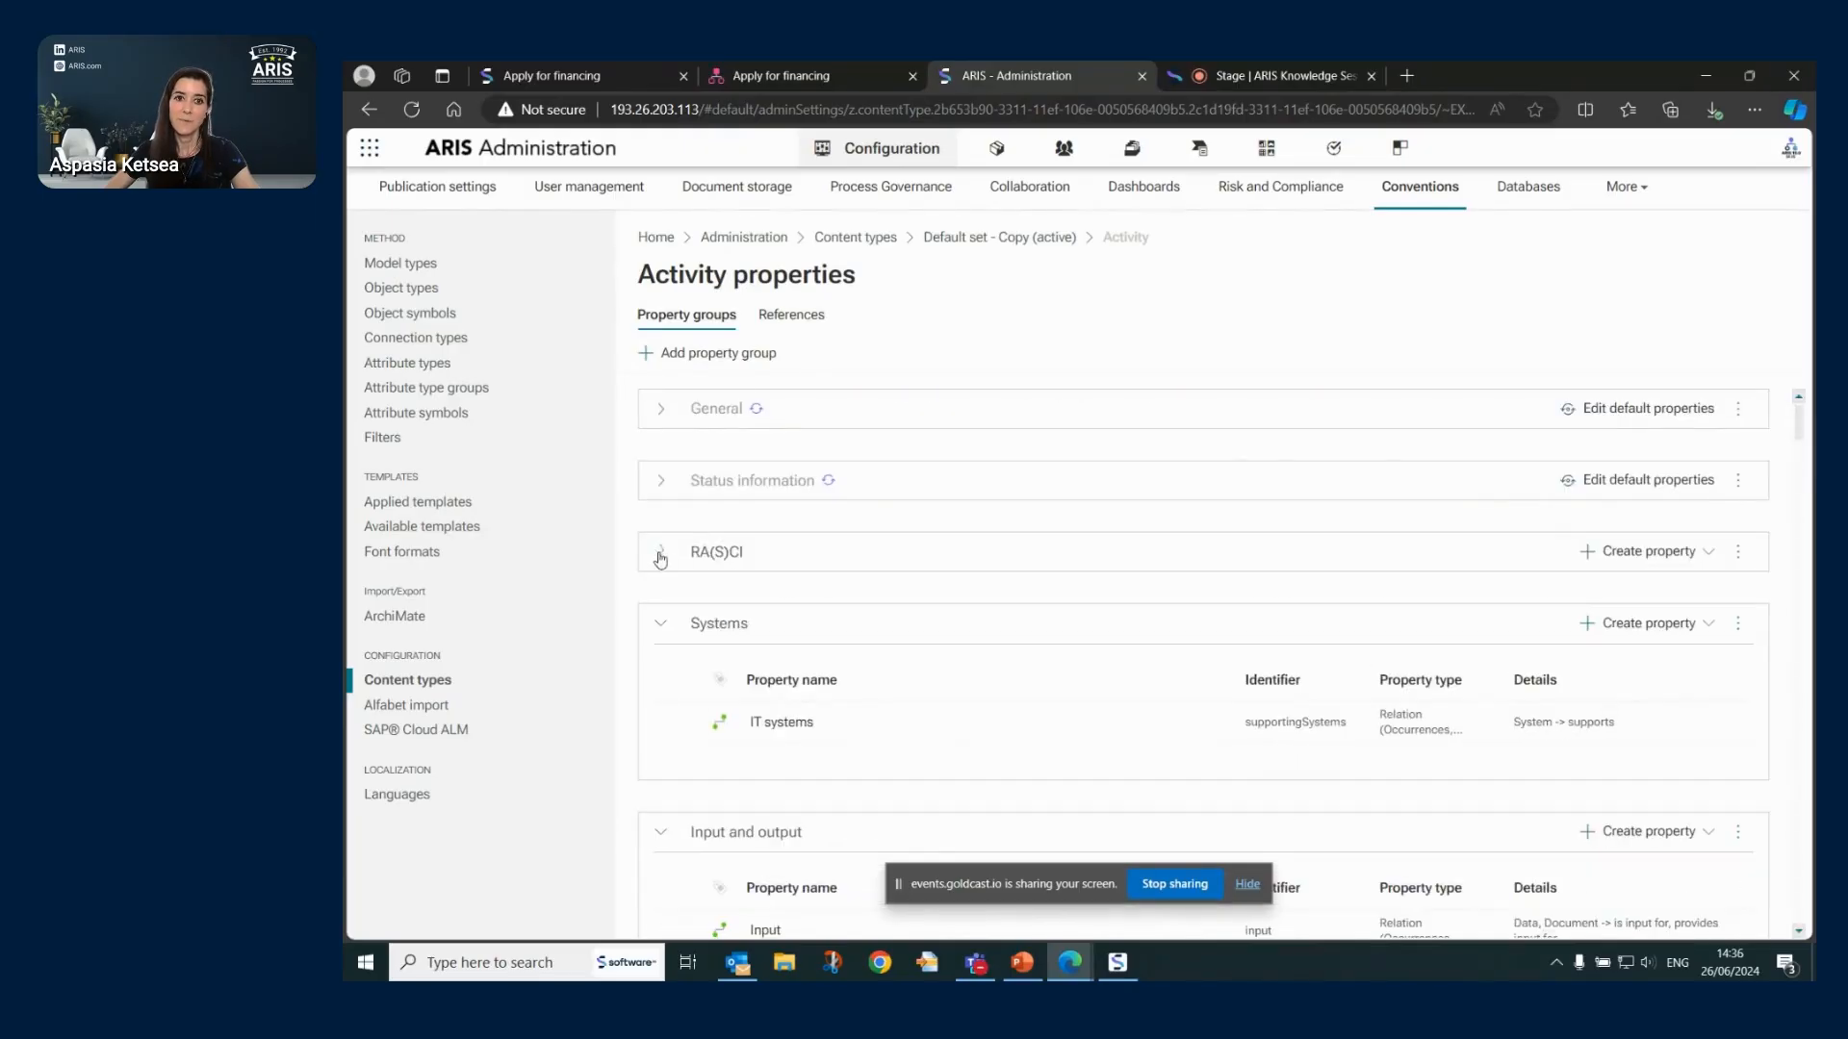
click(1736, 623)
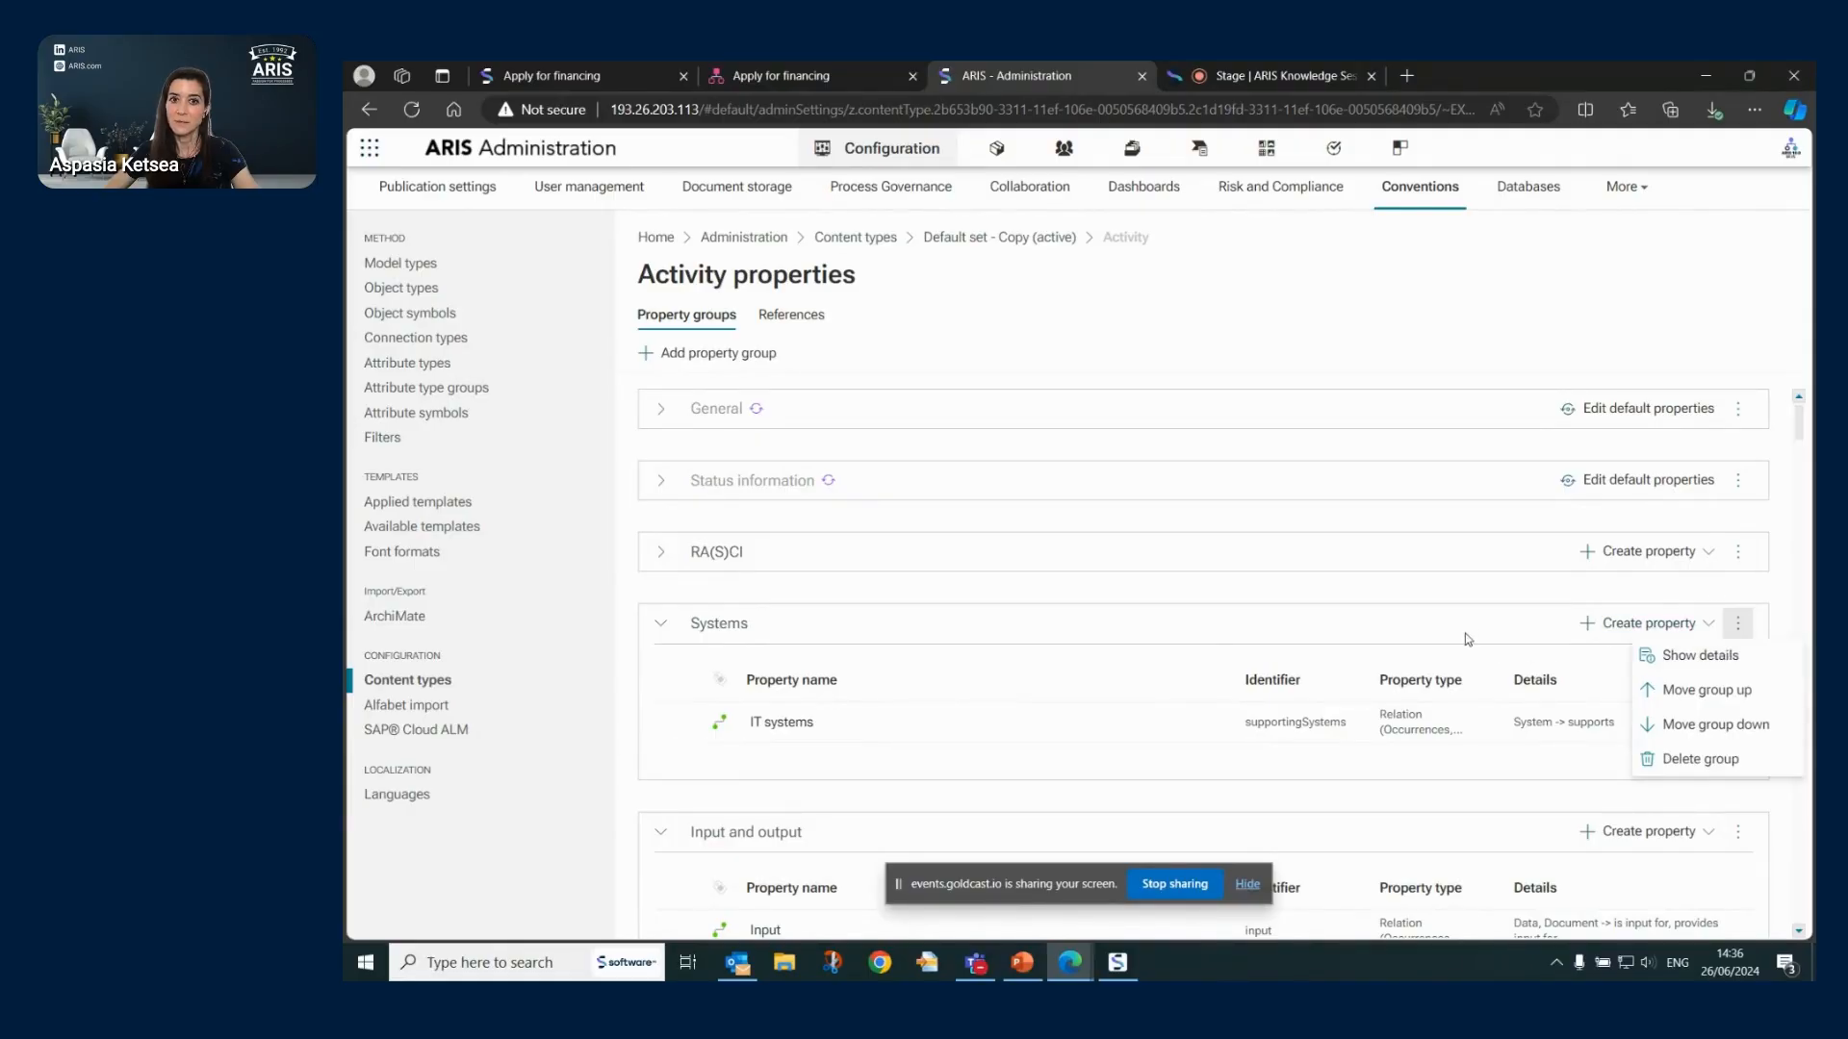
click(1444, 561)
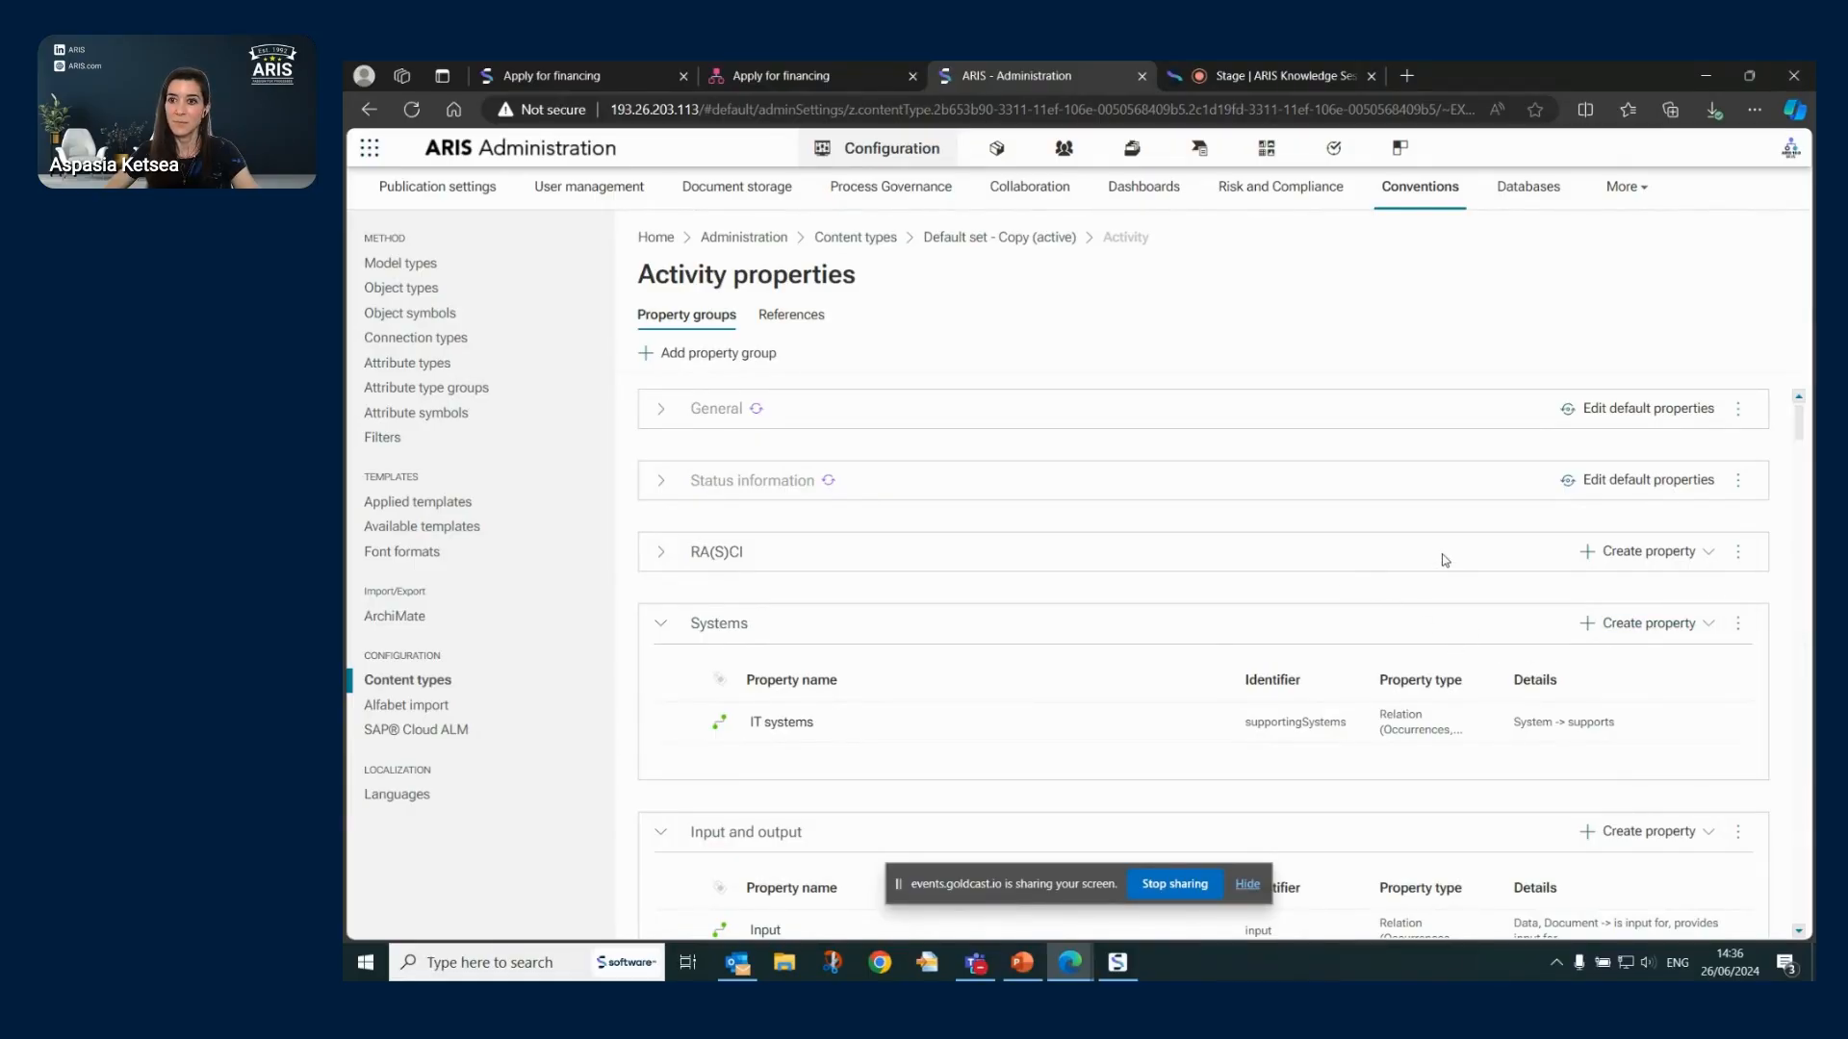
- Expand the RA(S)CI group, list creatable property kinds, and show the group's options menu
click(659, 553)
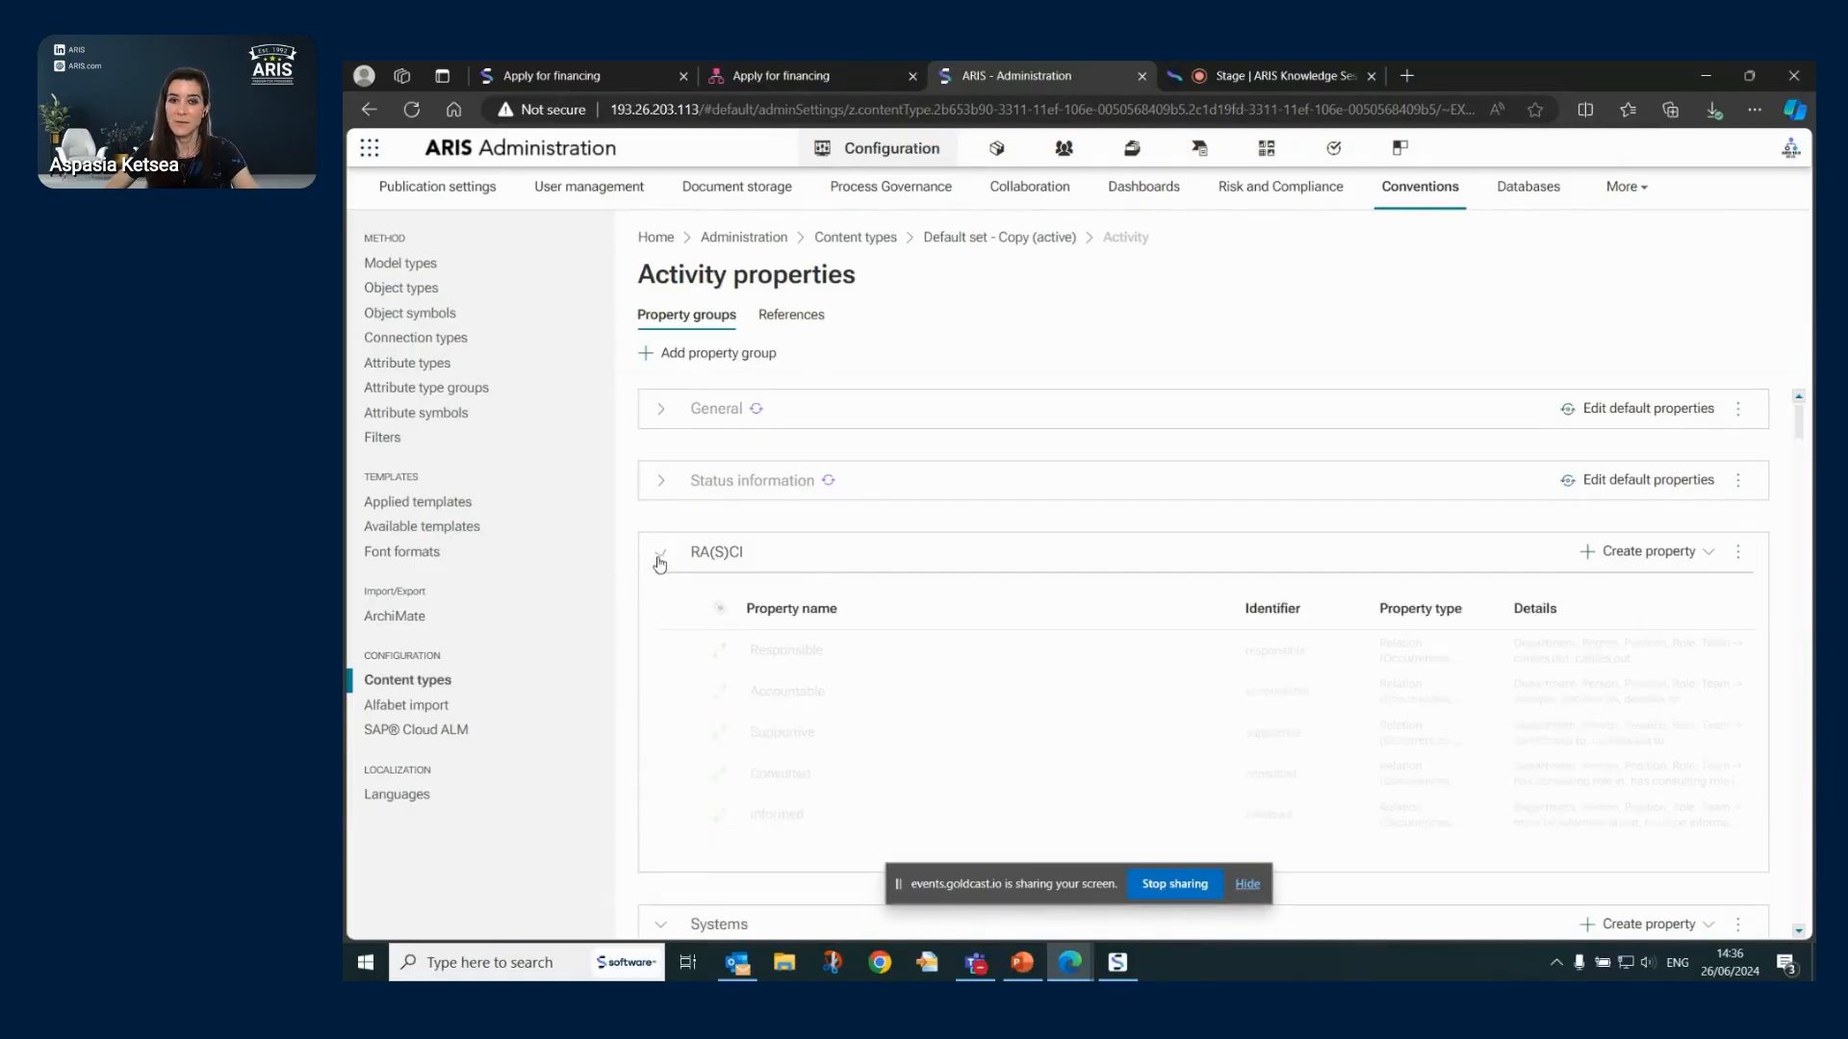
click(1711, 554)
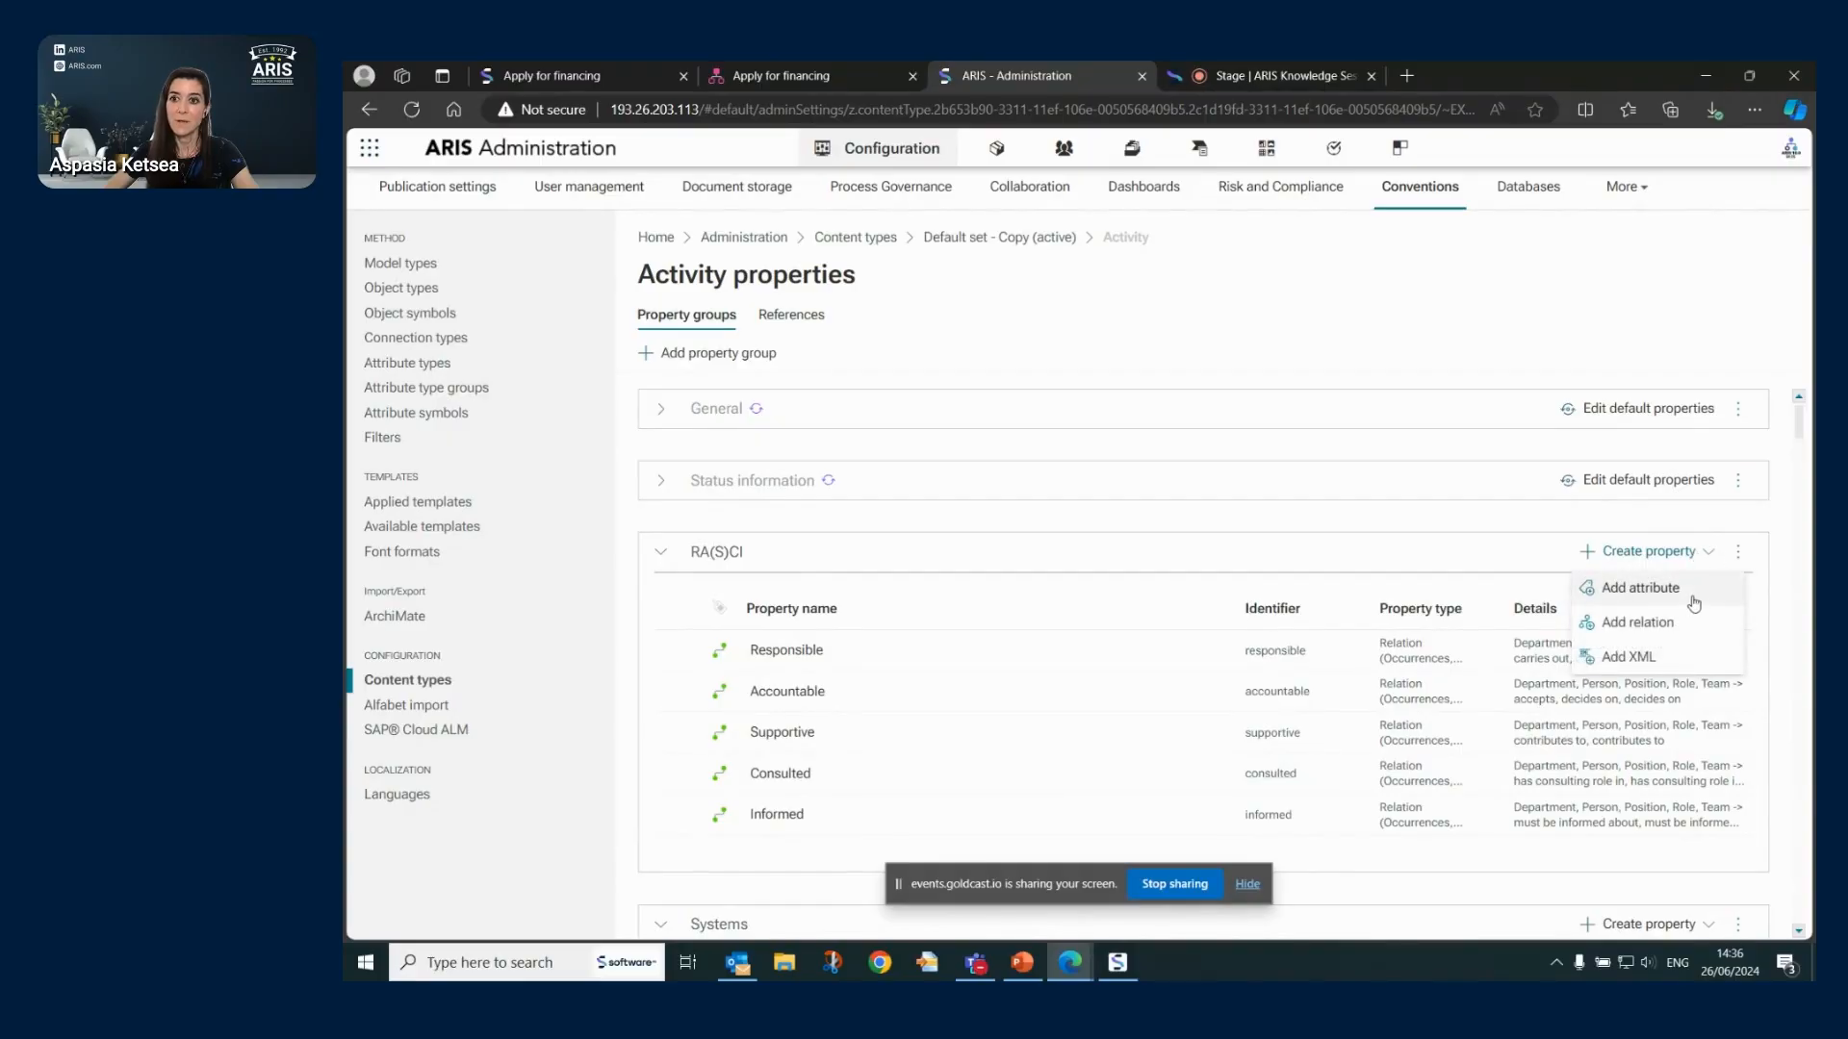
click(1738, 554)
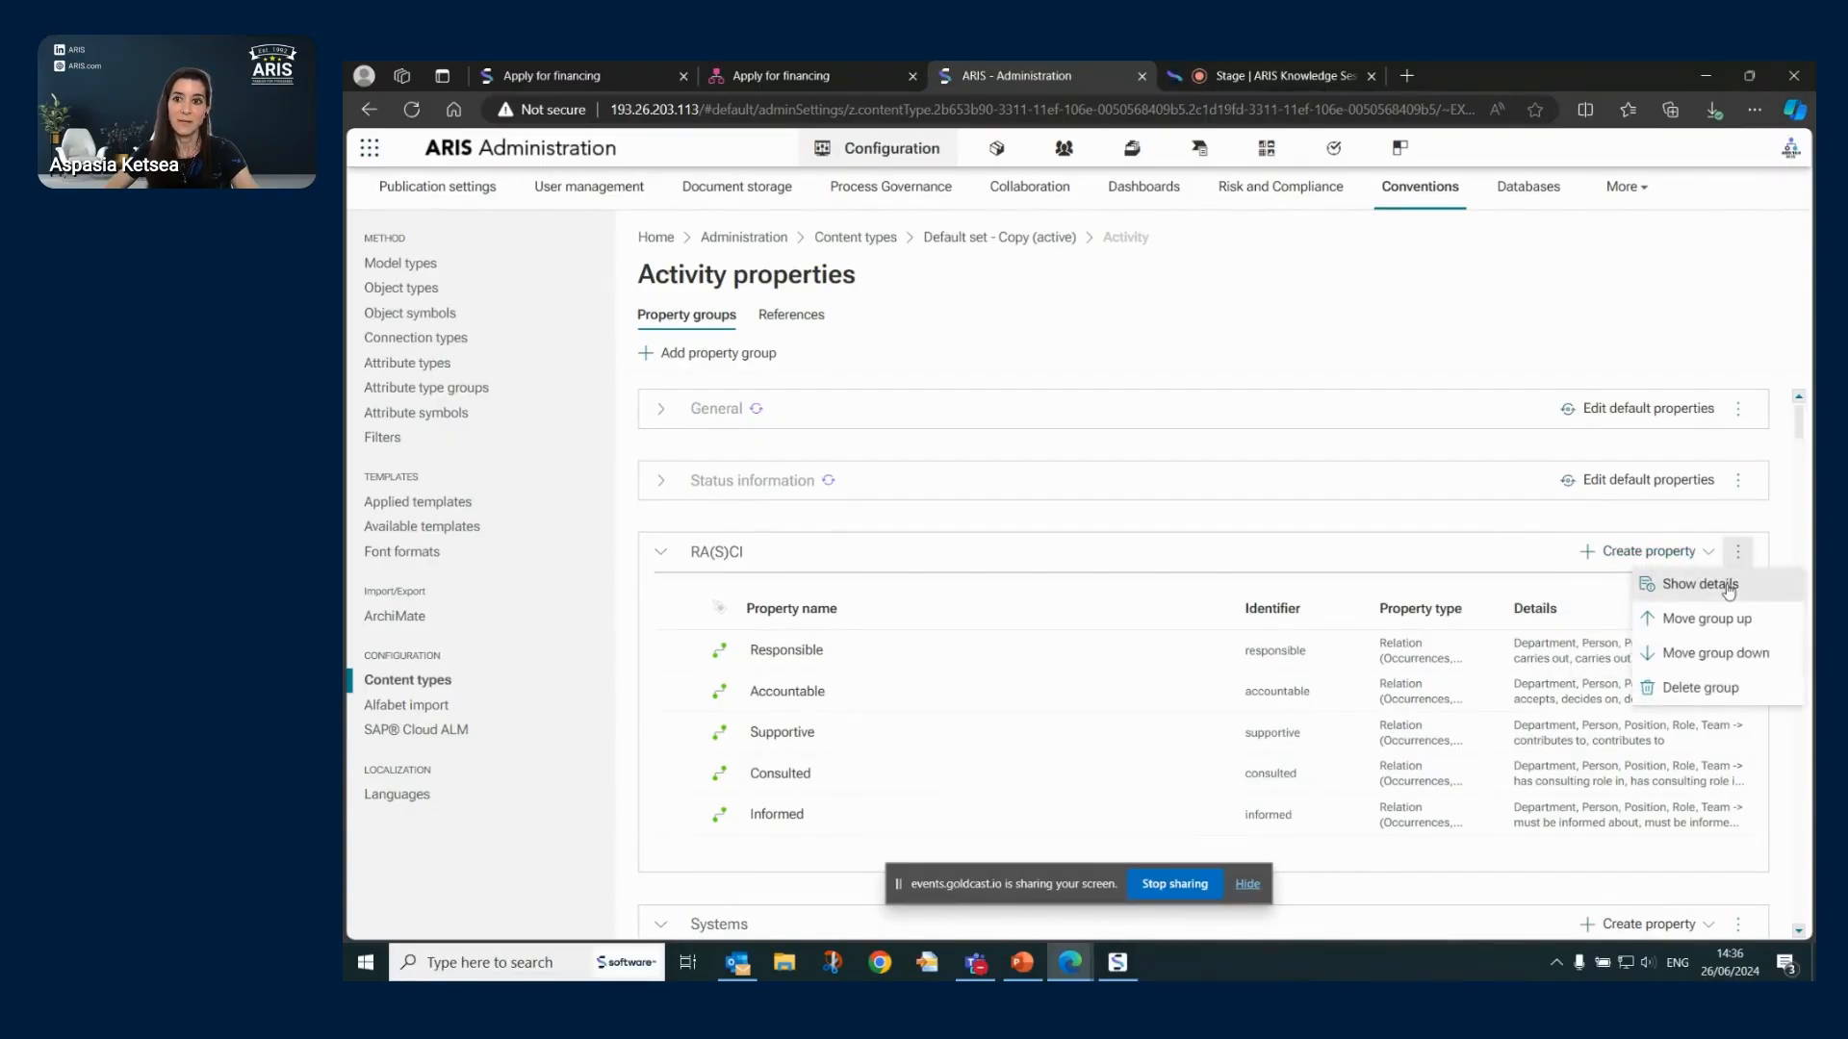
click(1729, 589)
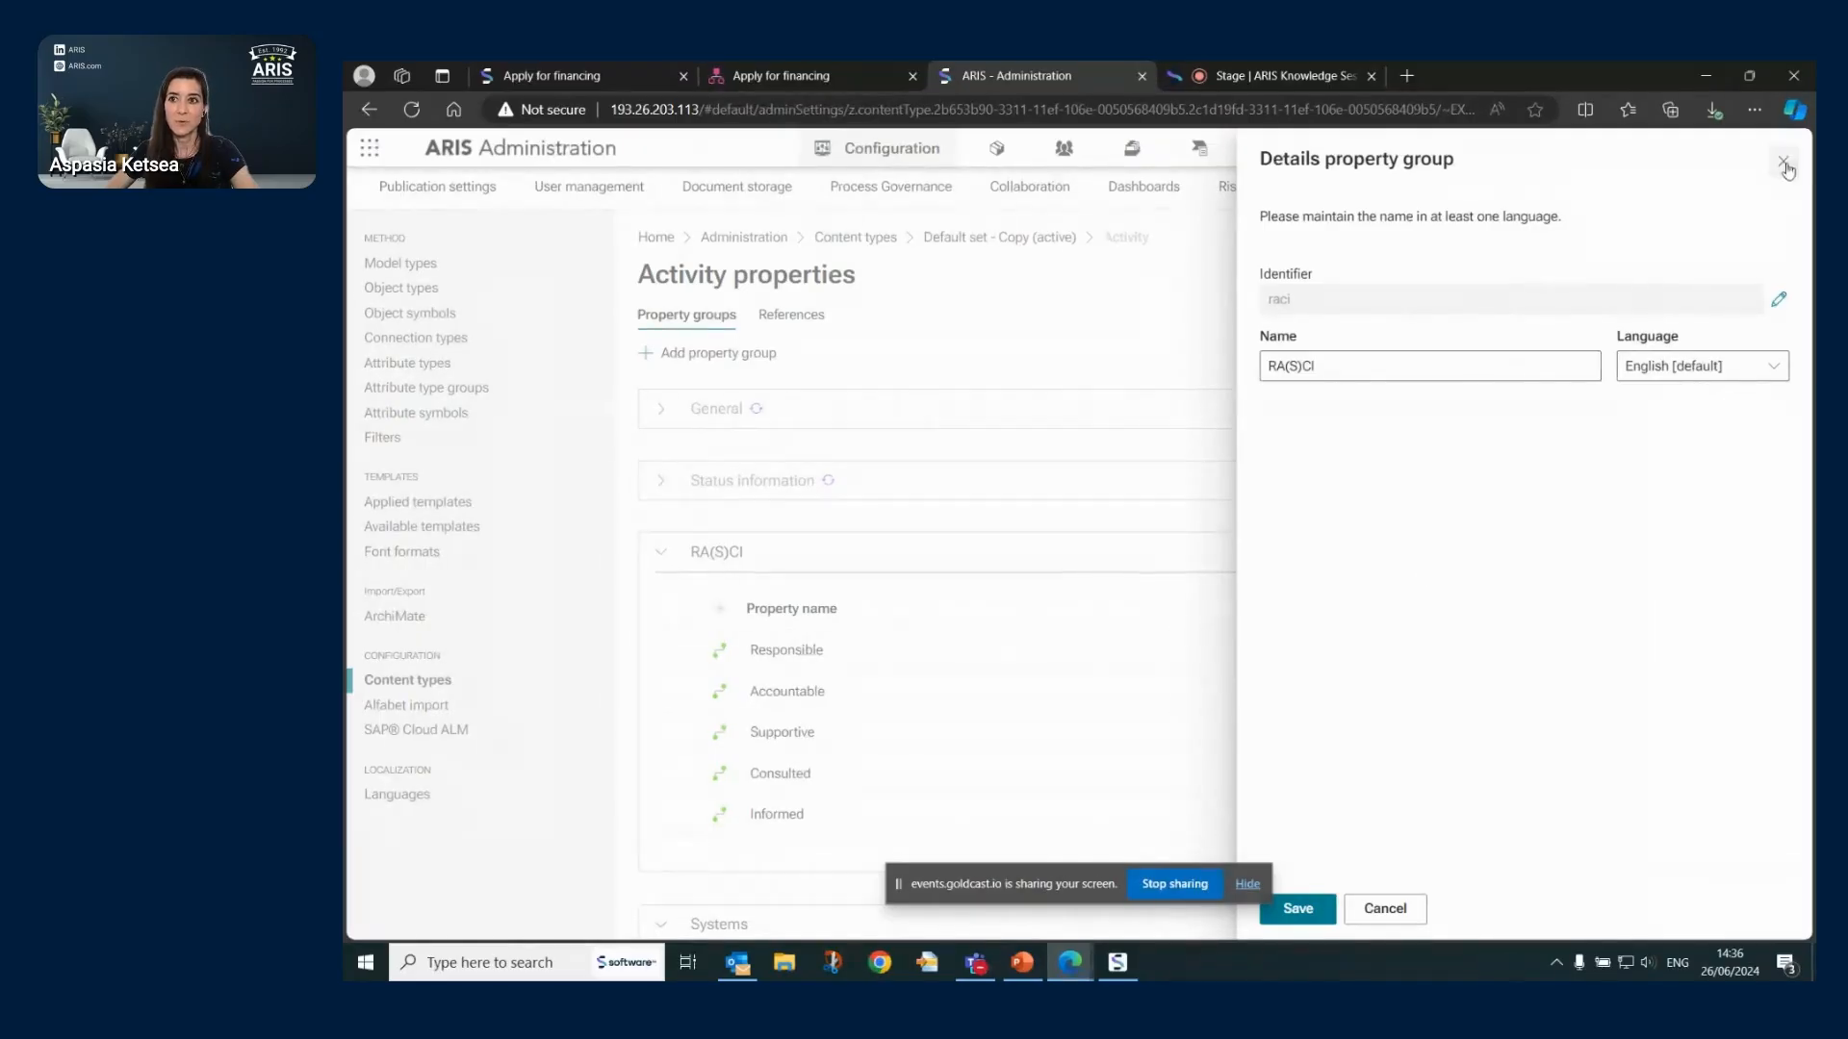
click(793, 520)
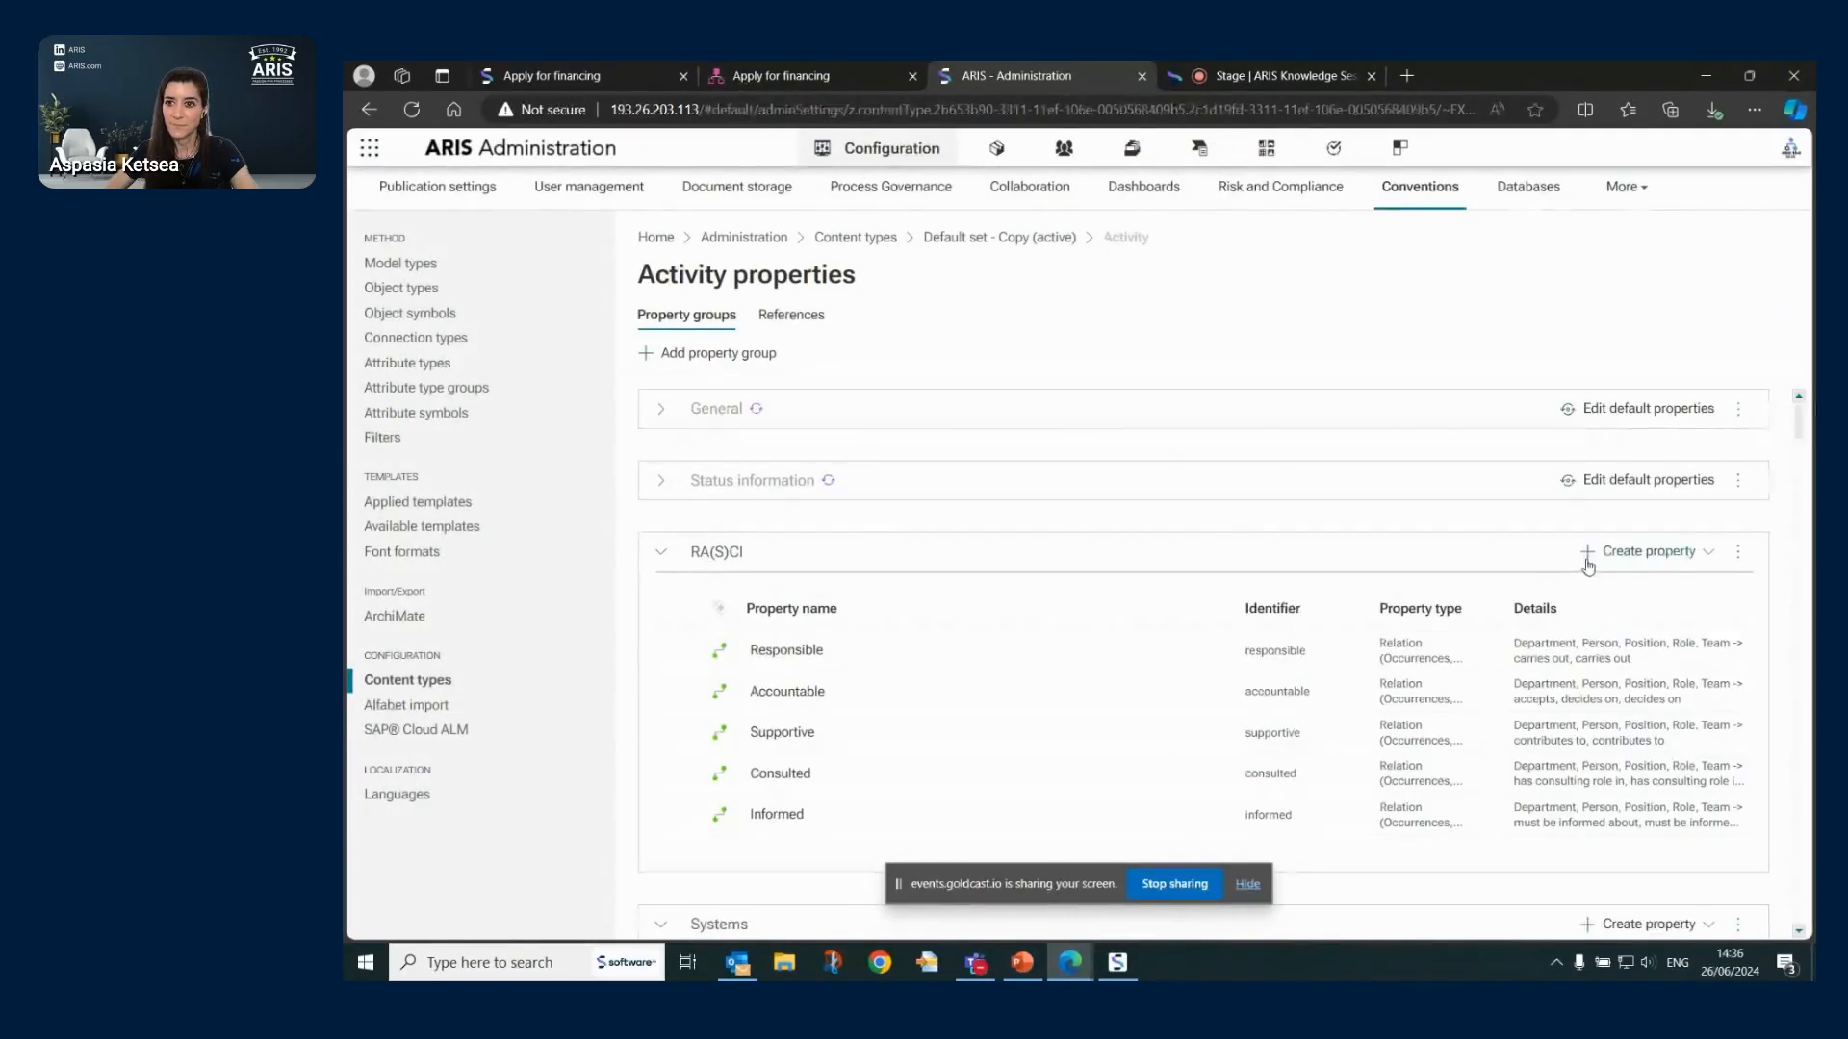
click(1646, 554)
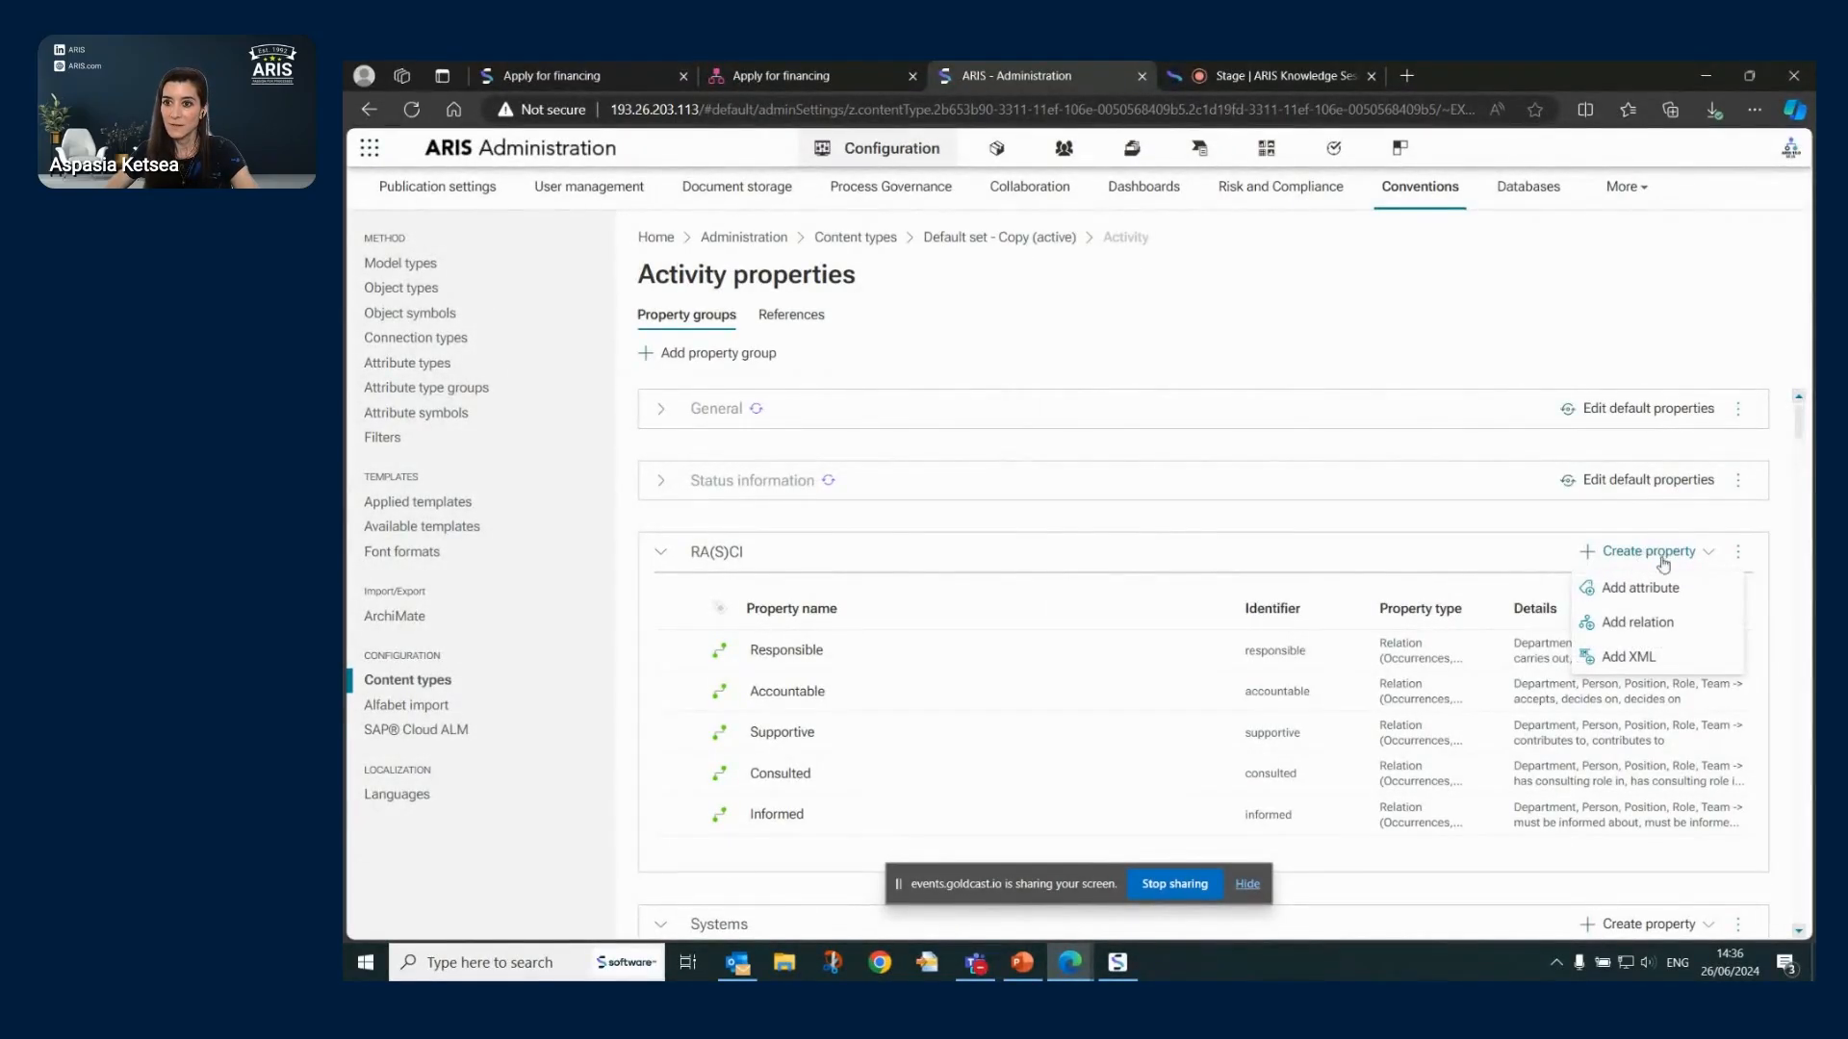
click(1671, 589)
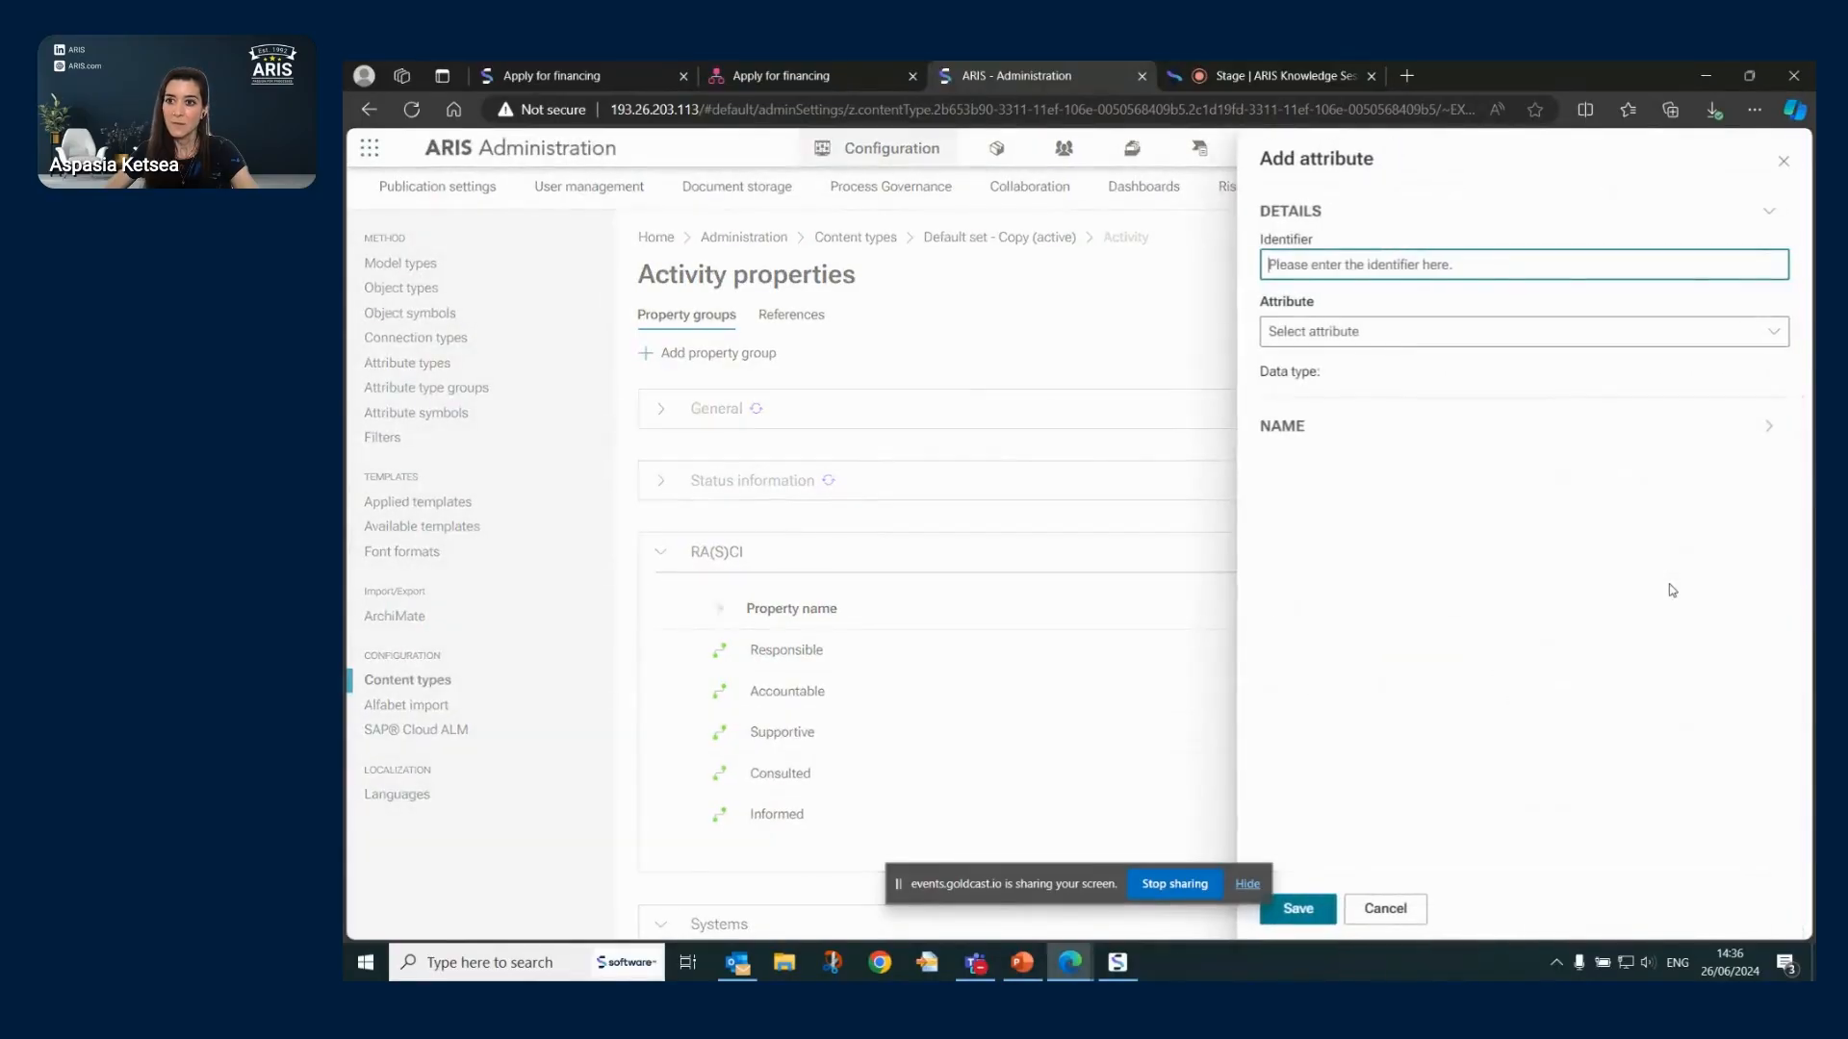
click(1783, 165)
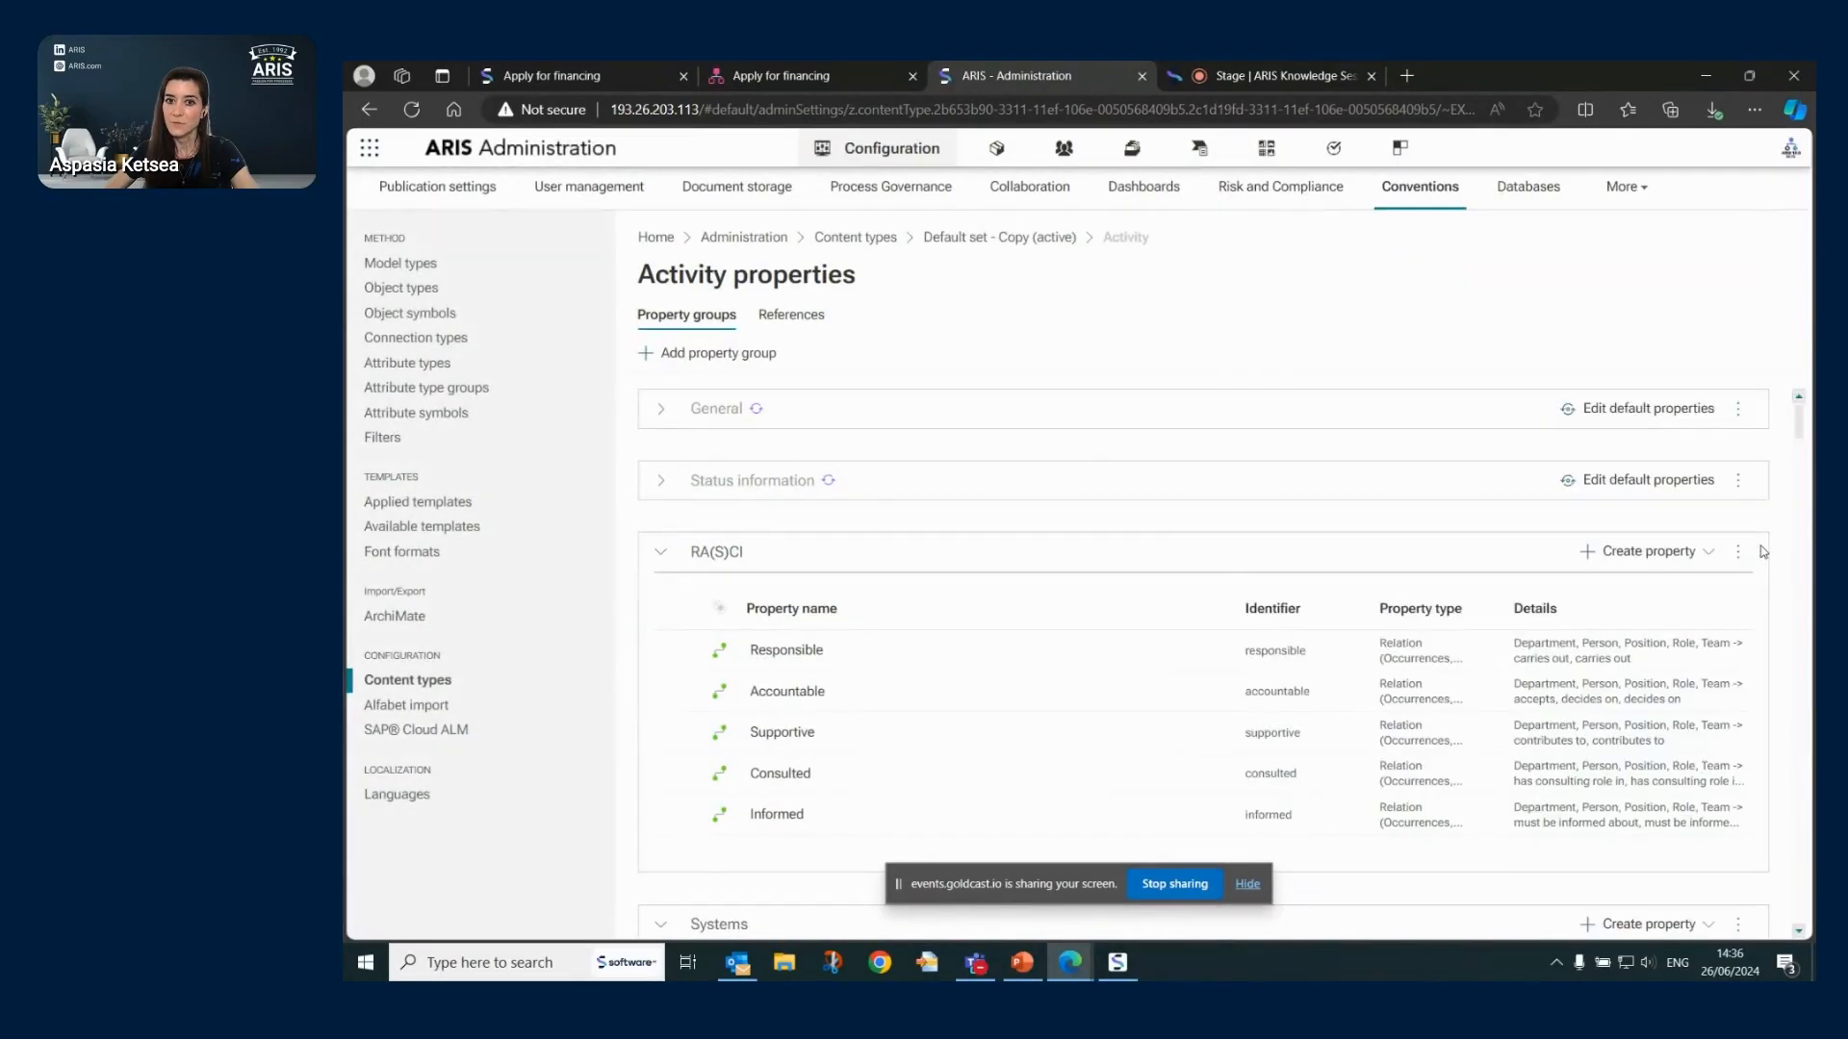
click(1739, 557)
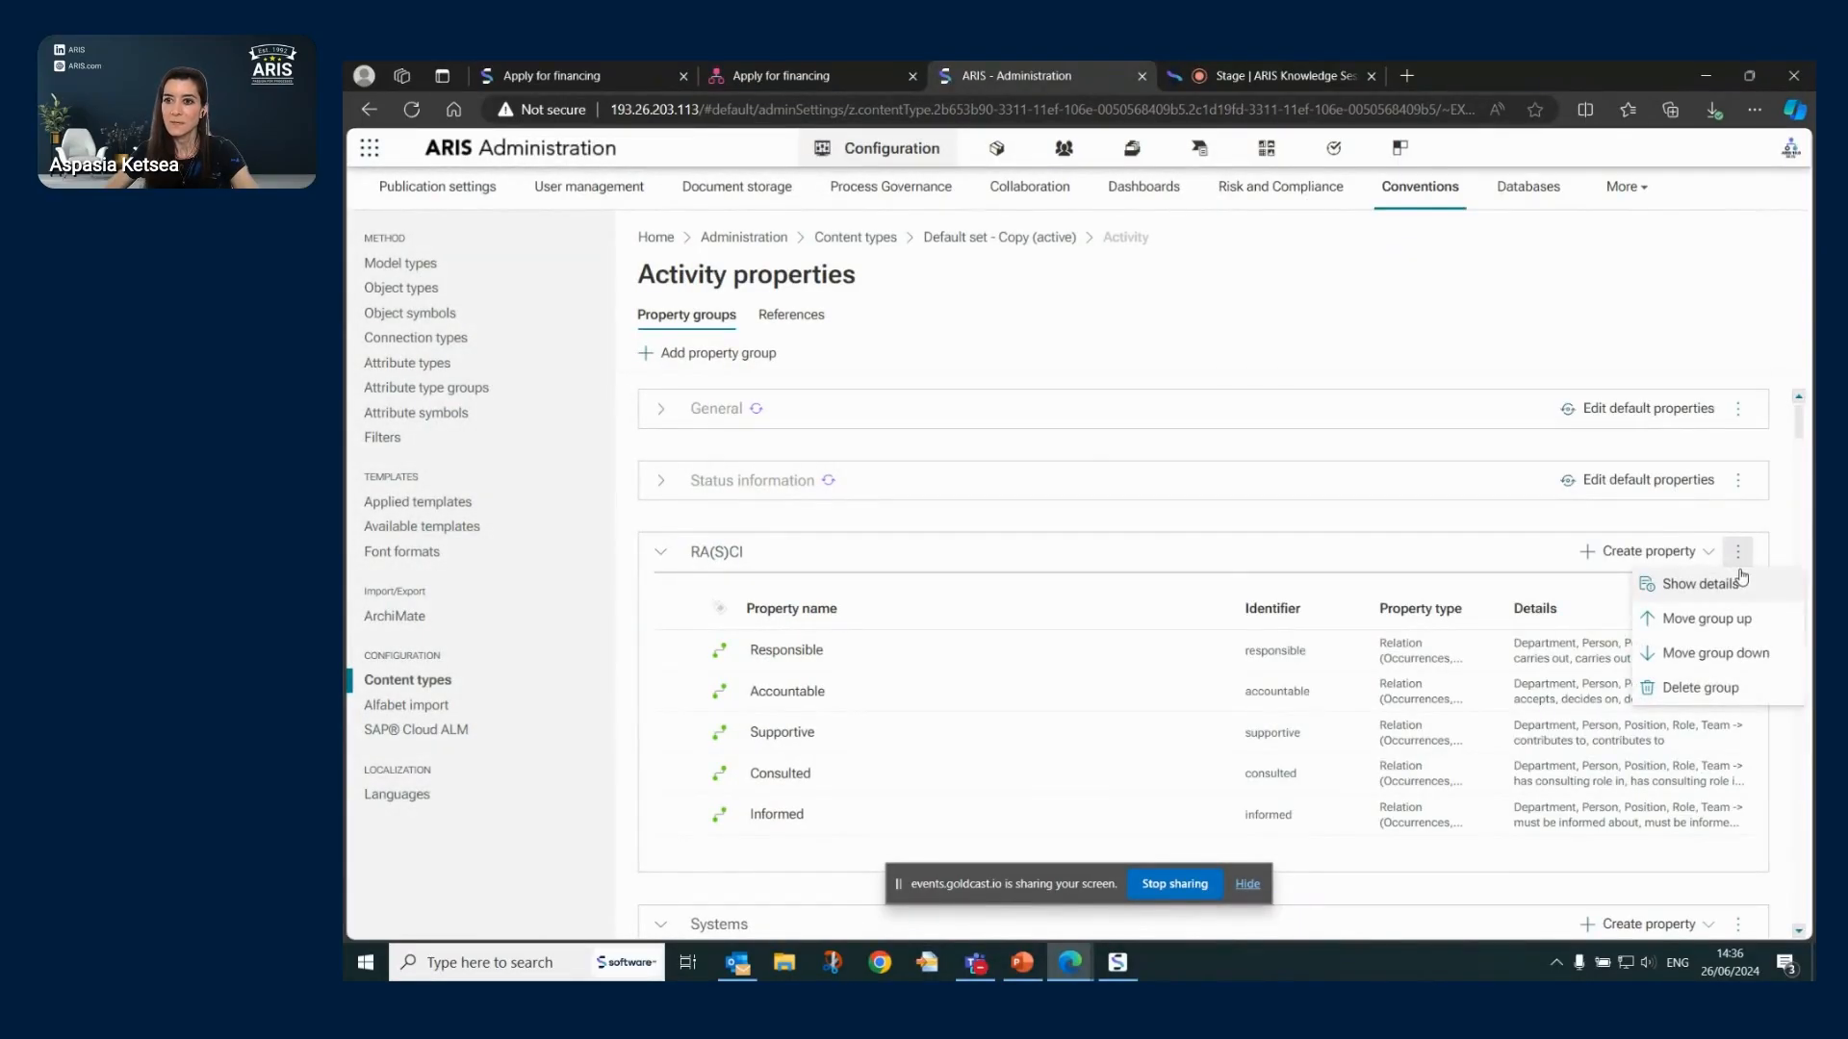
click(1718, 591)
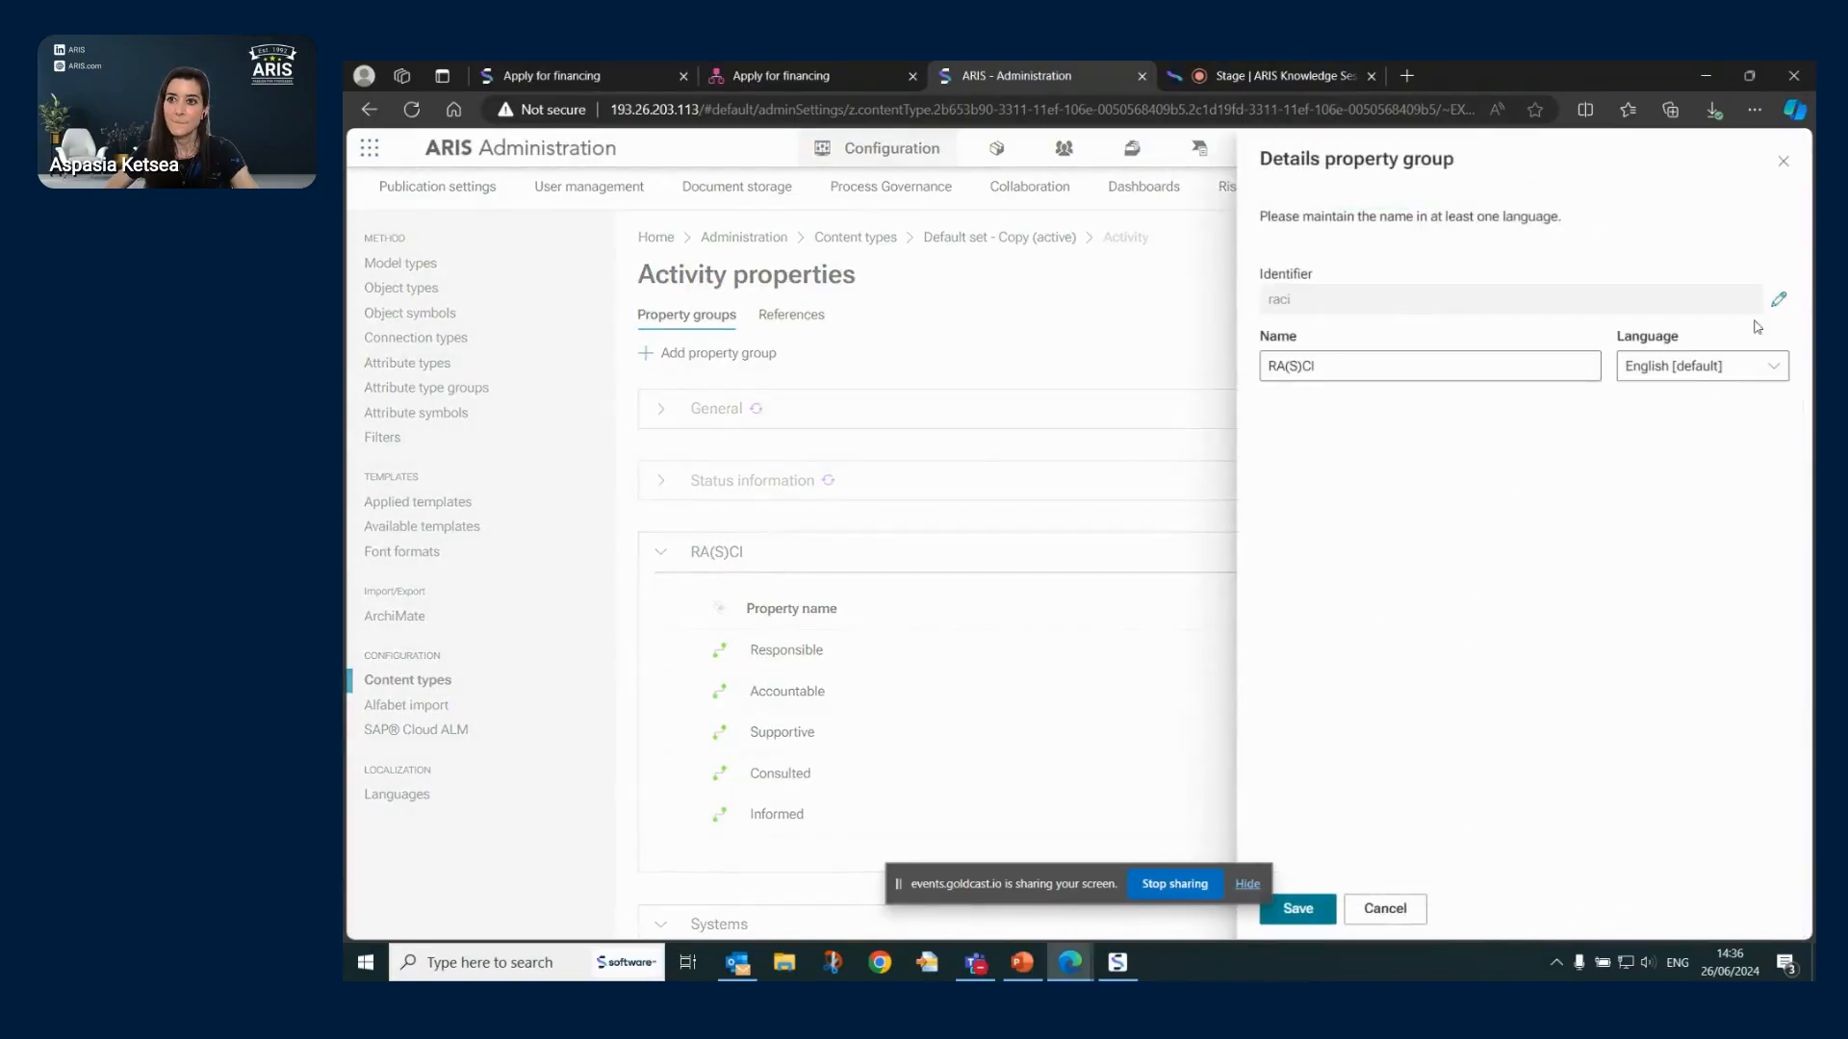
click(1782, 161)
click(724, 558)
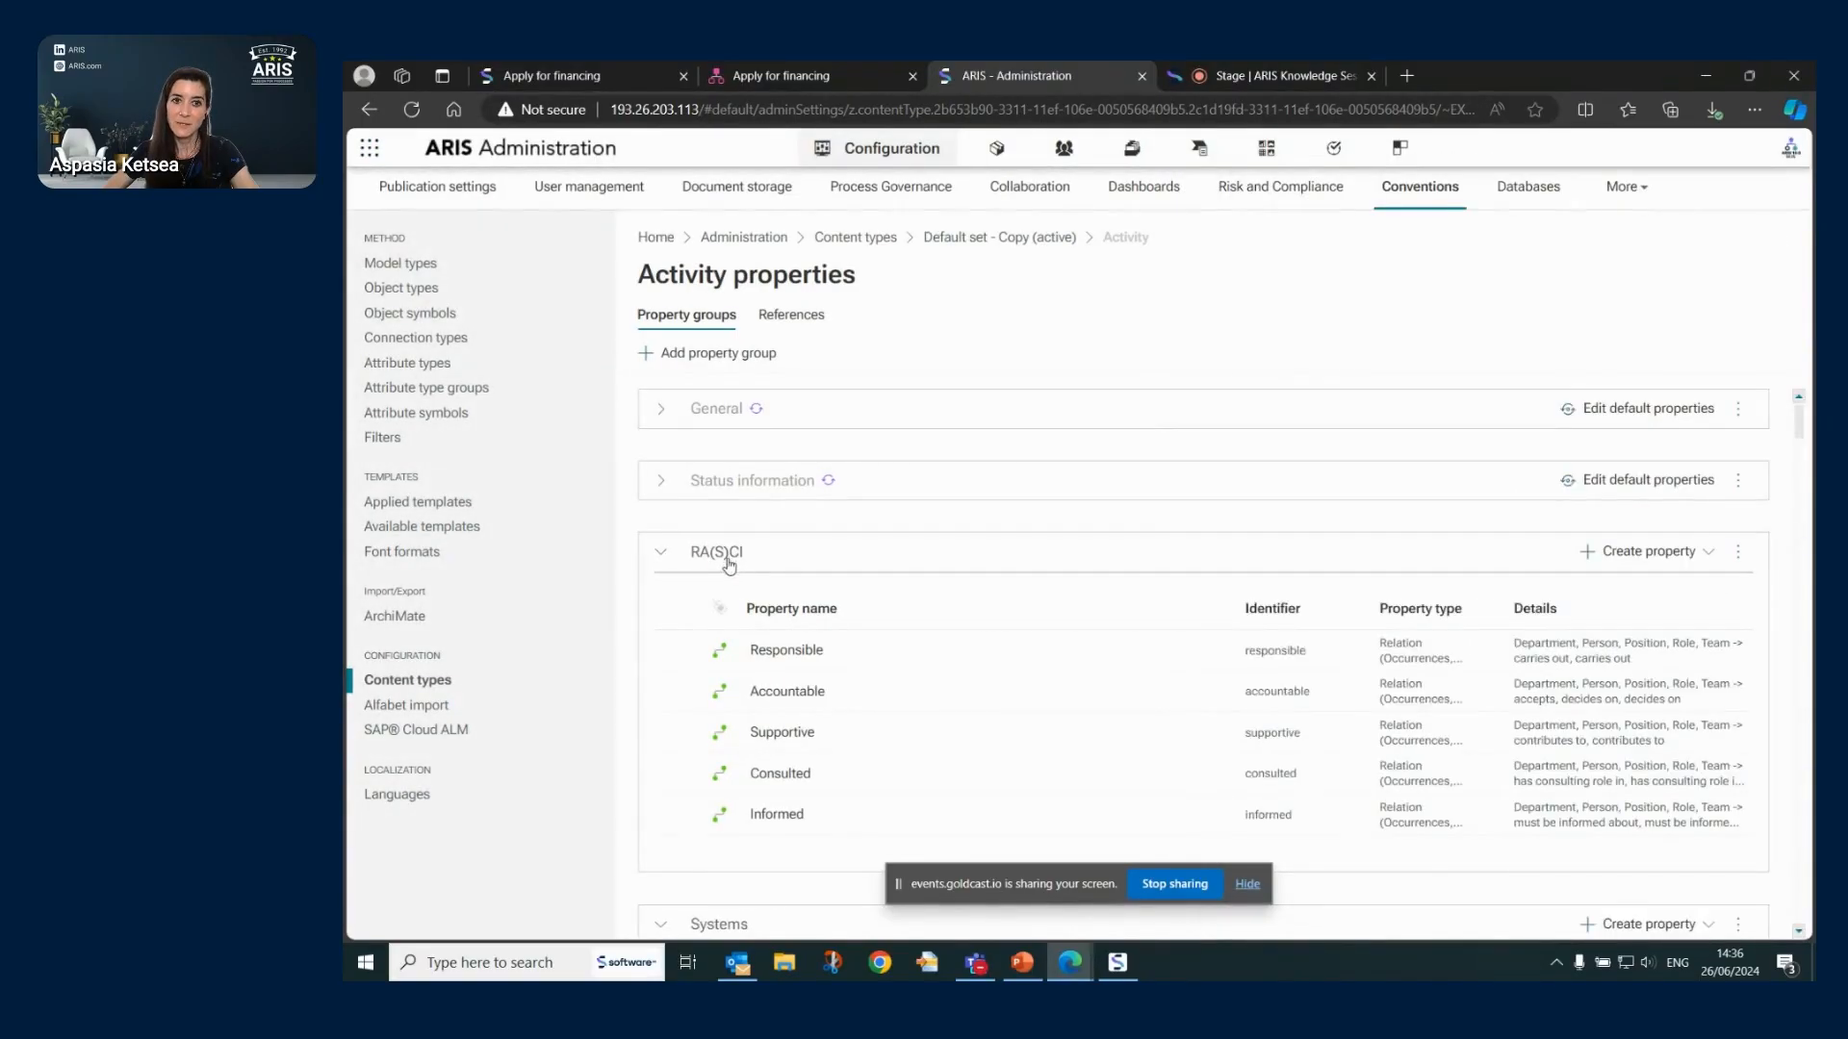
click(669, 563)
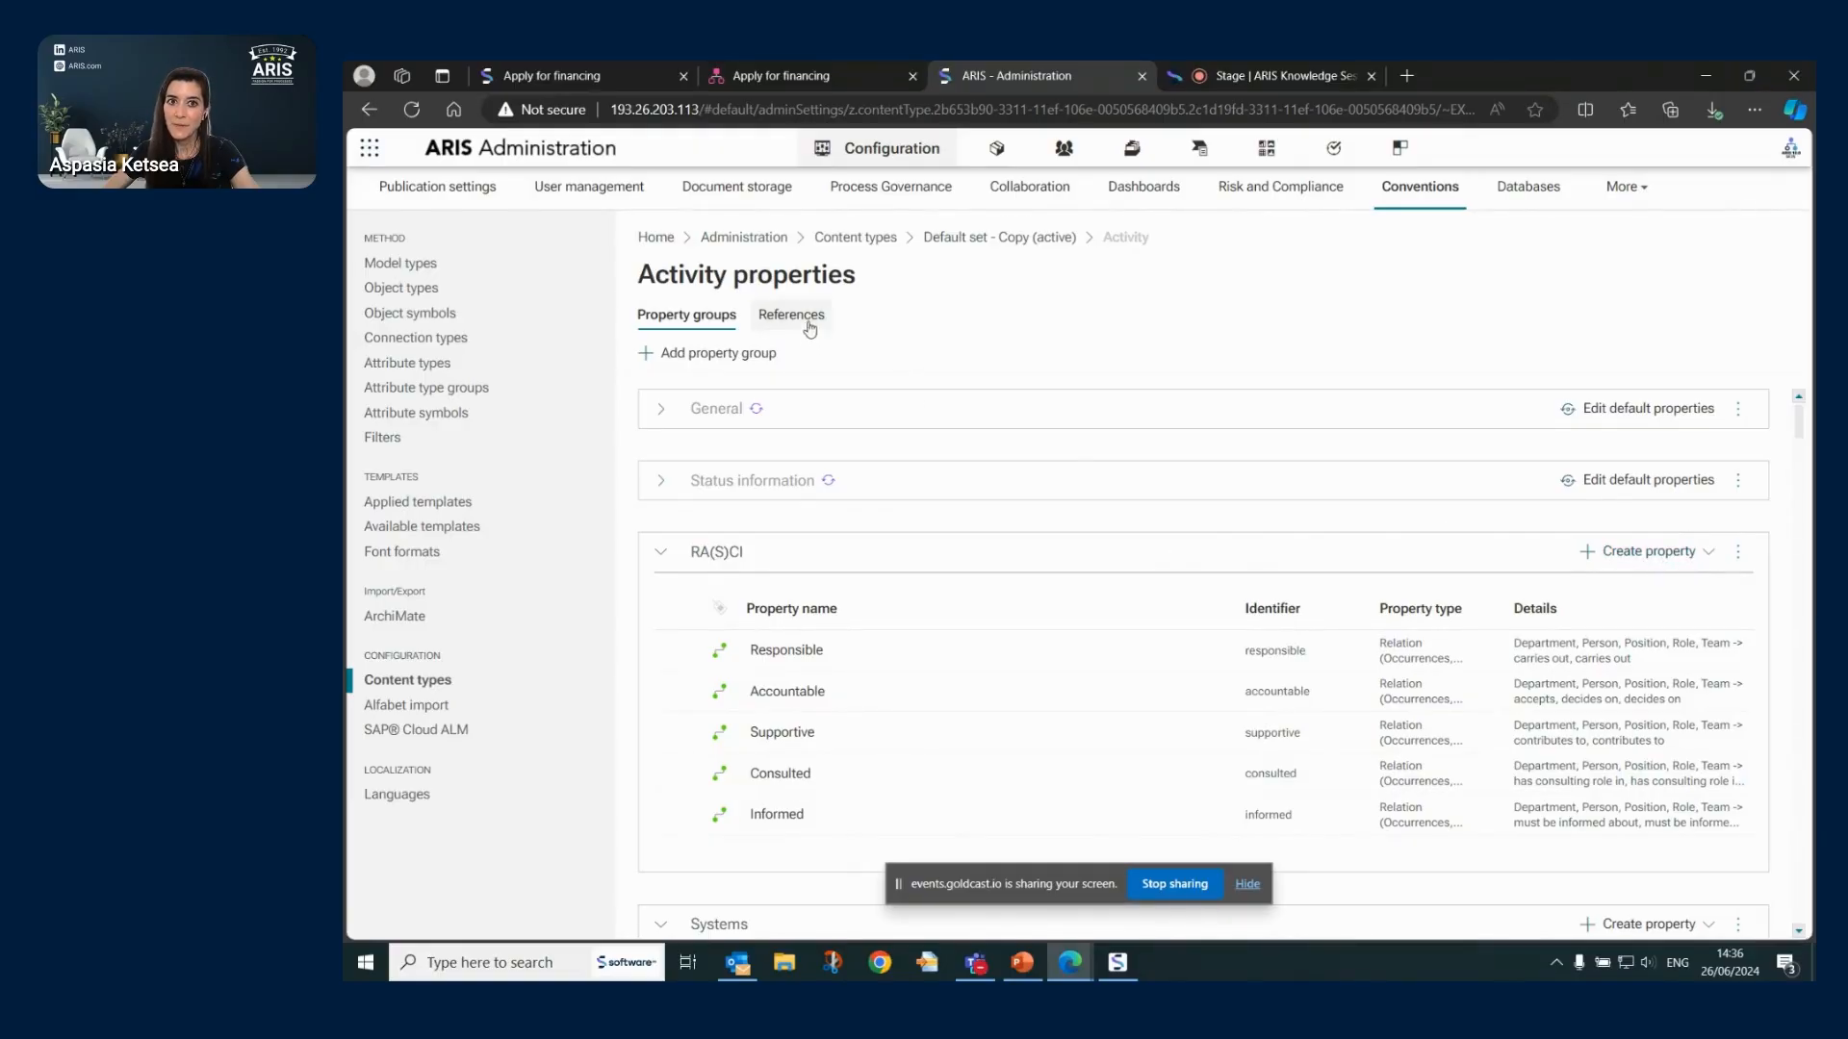
click(1708, 560)
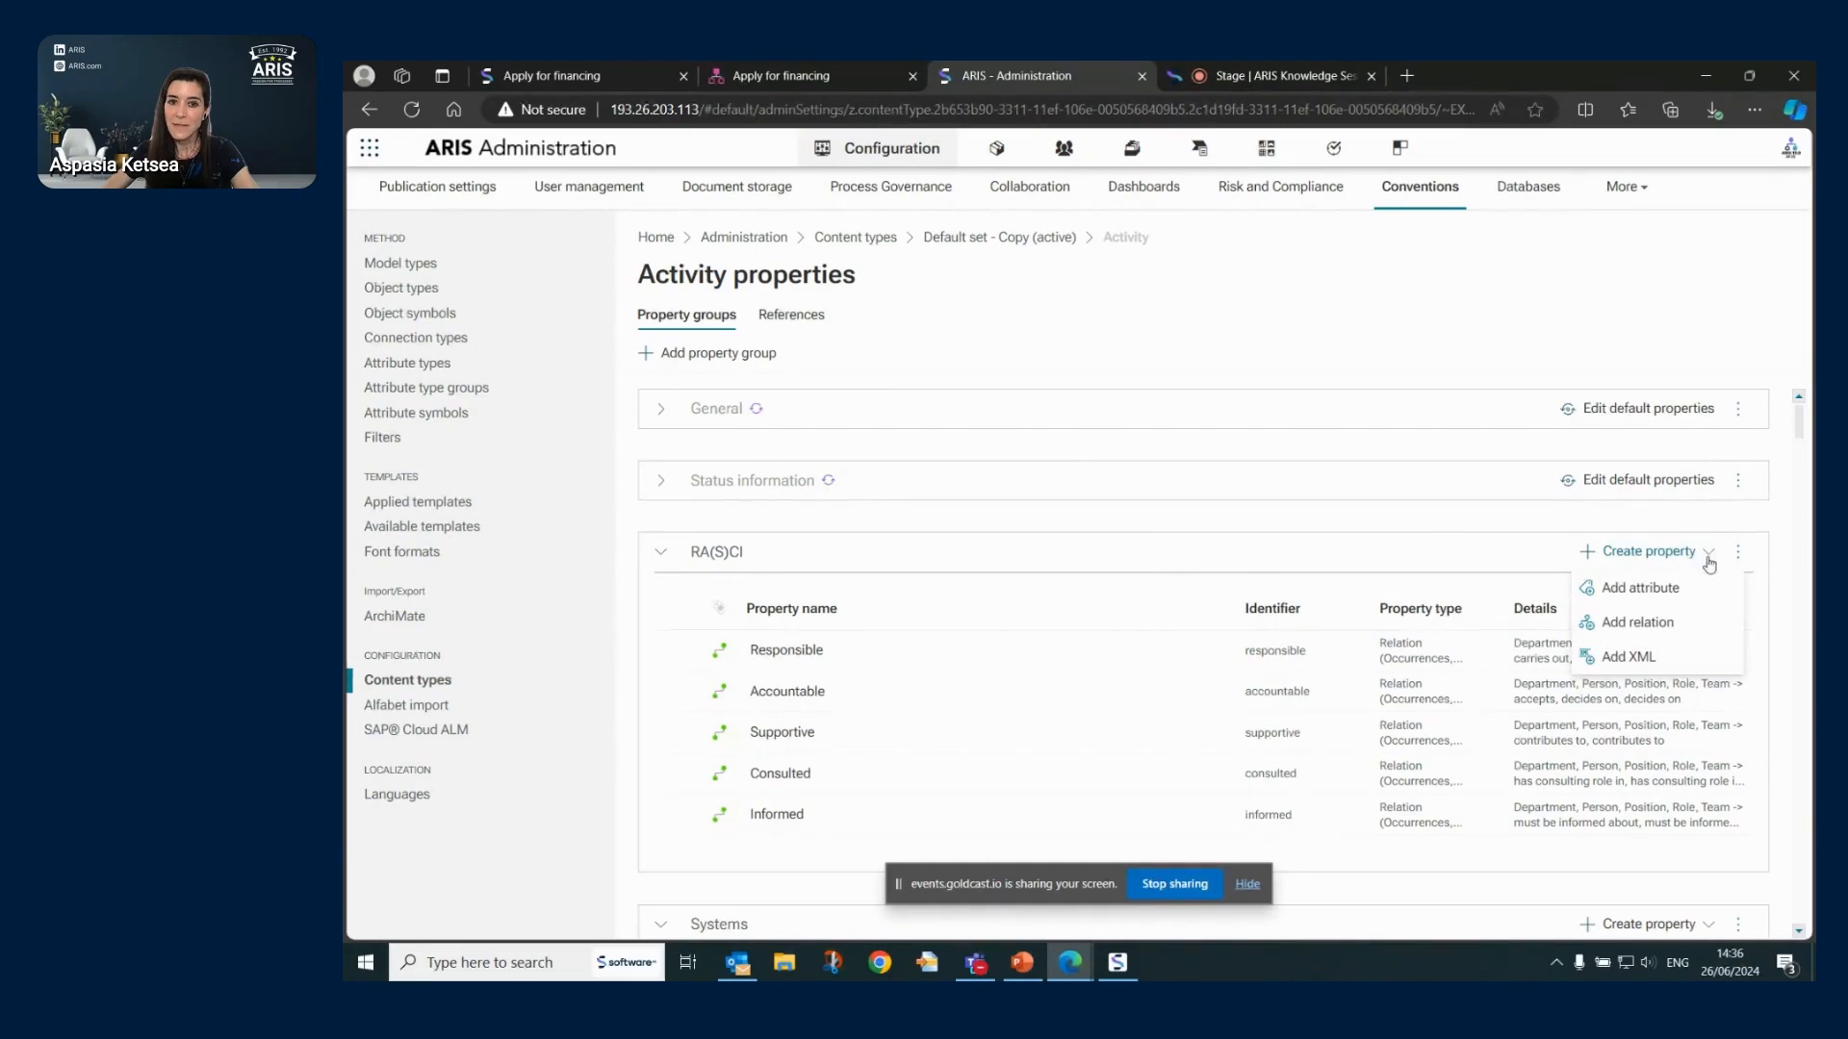
click(678, 699)
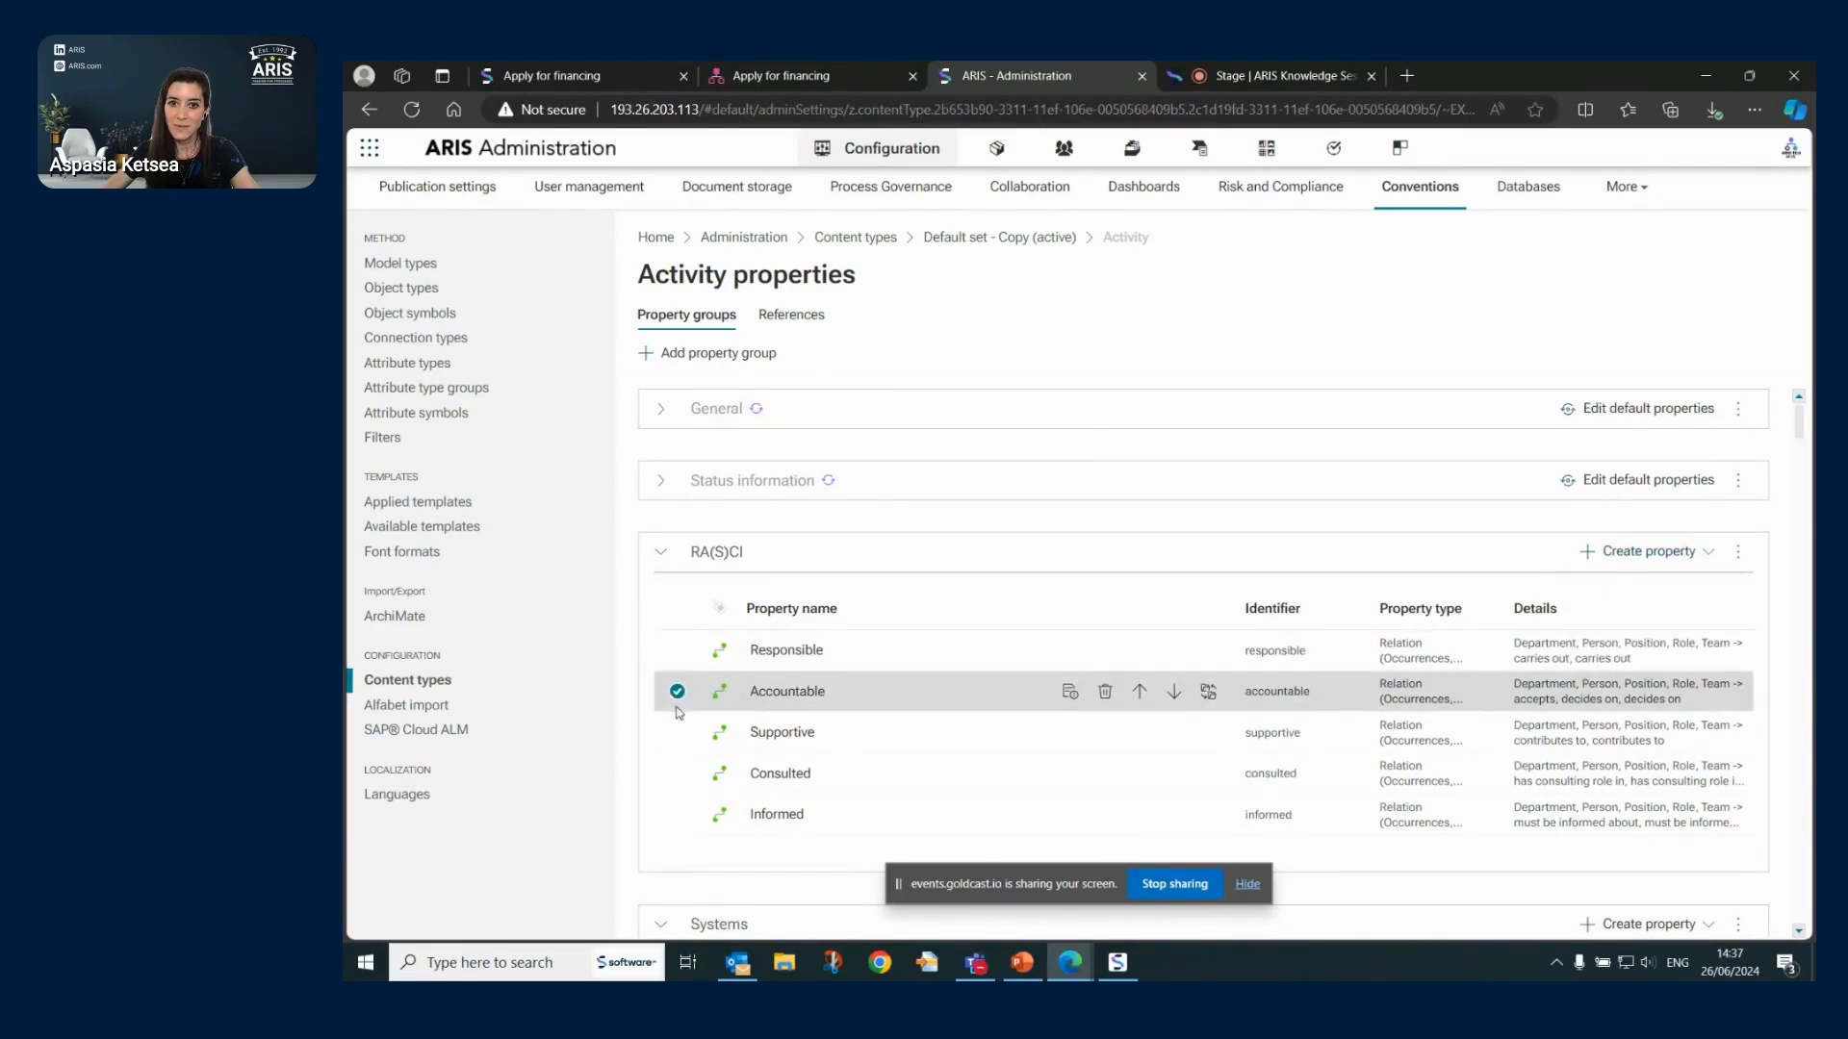
click(1069, 693)
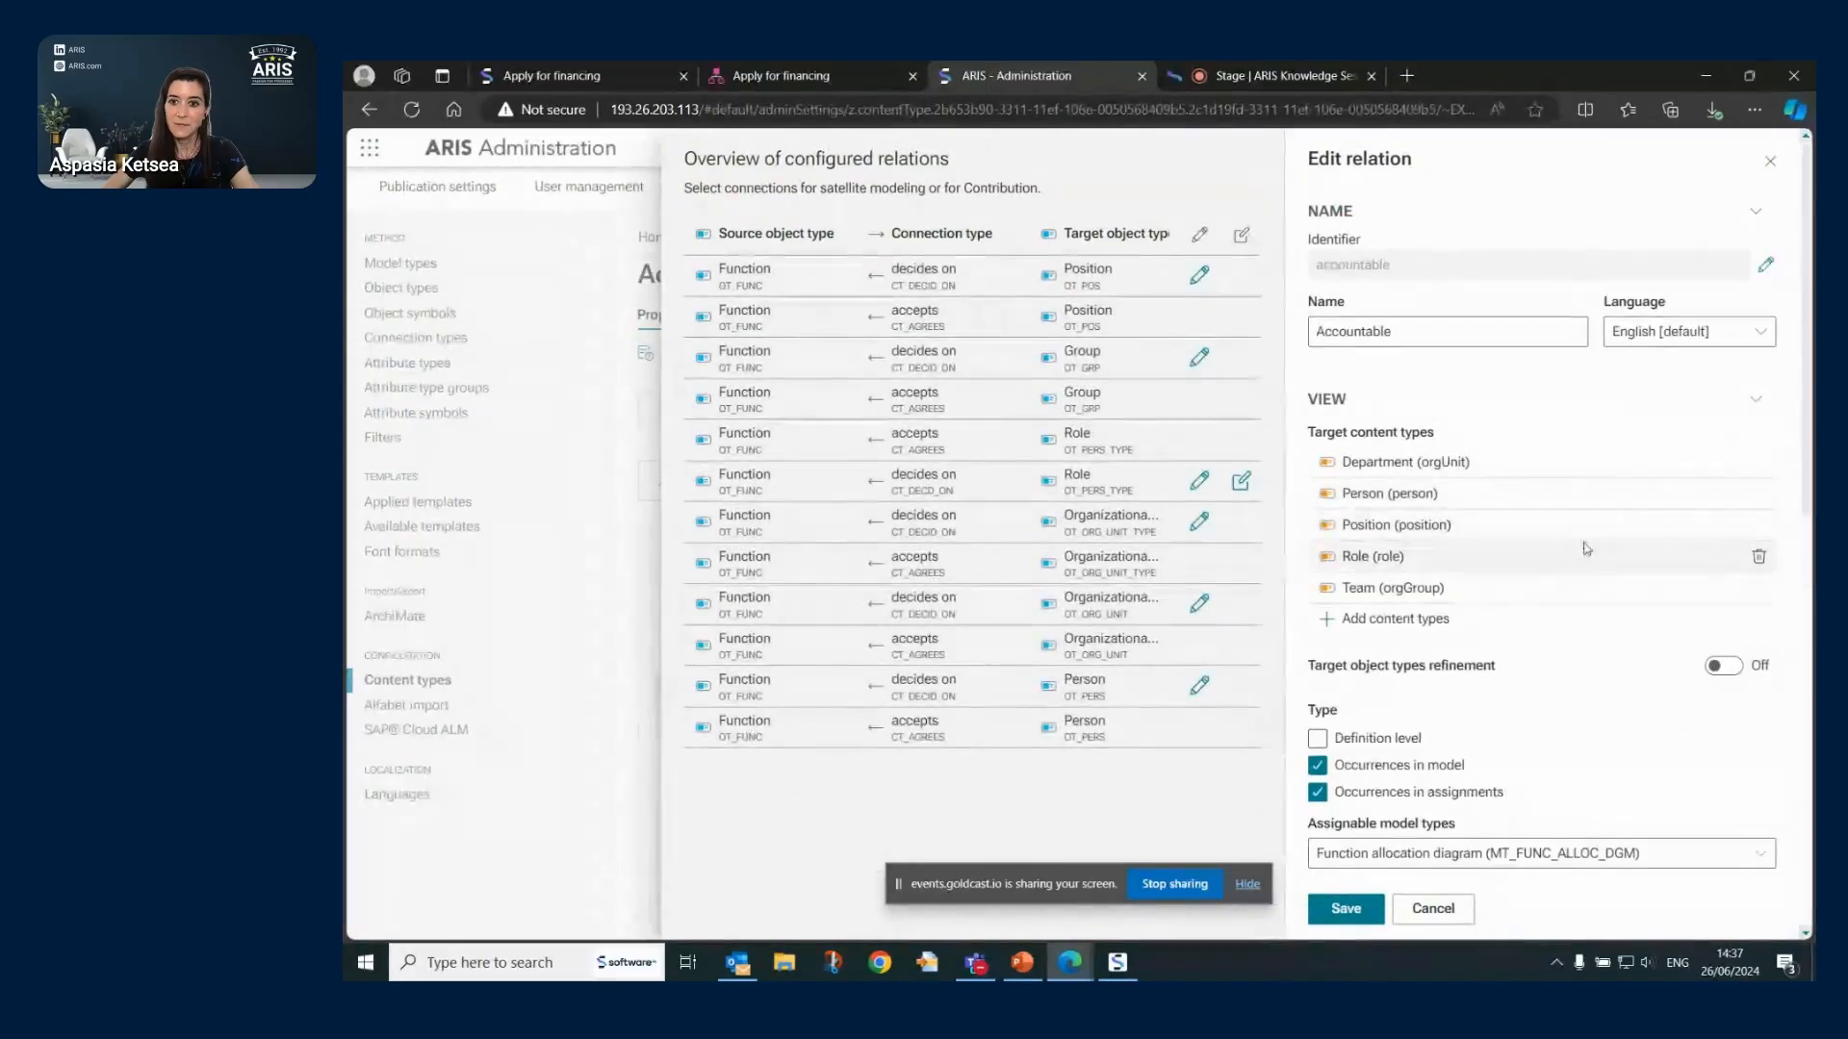
scroll(1586, 549, down, 3)
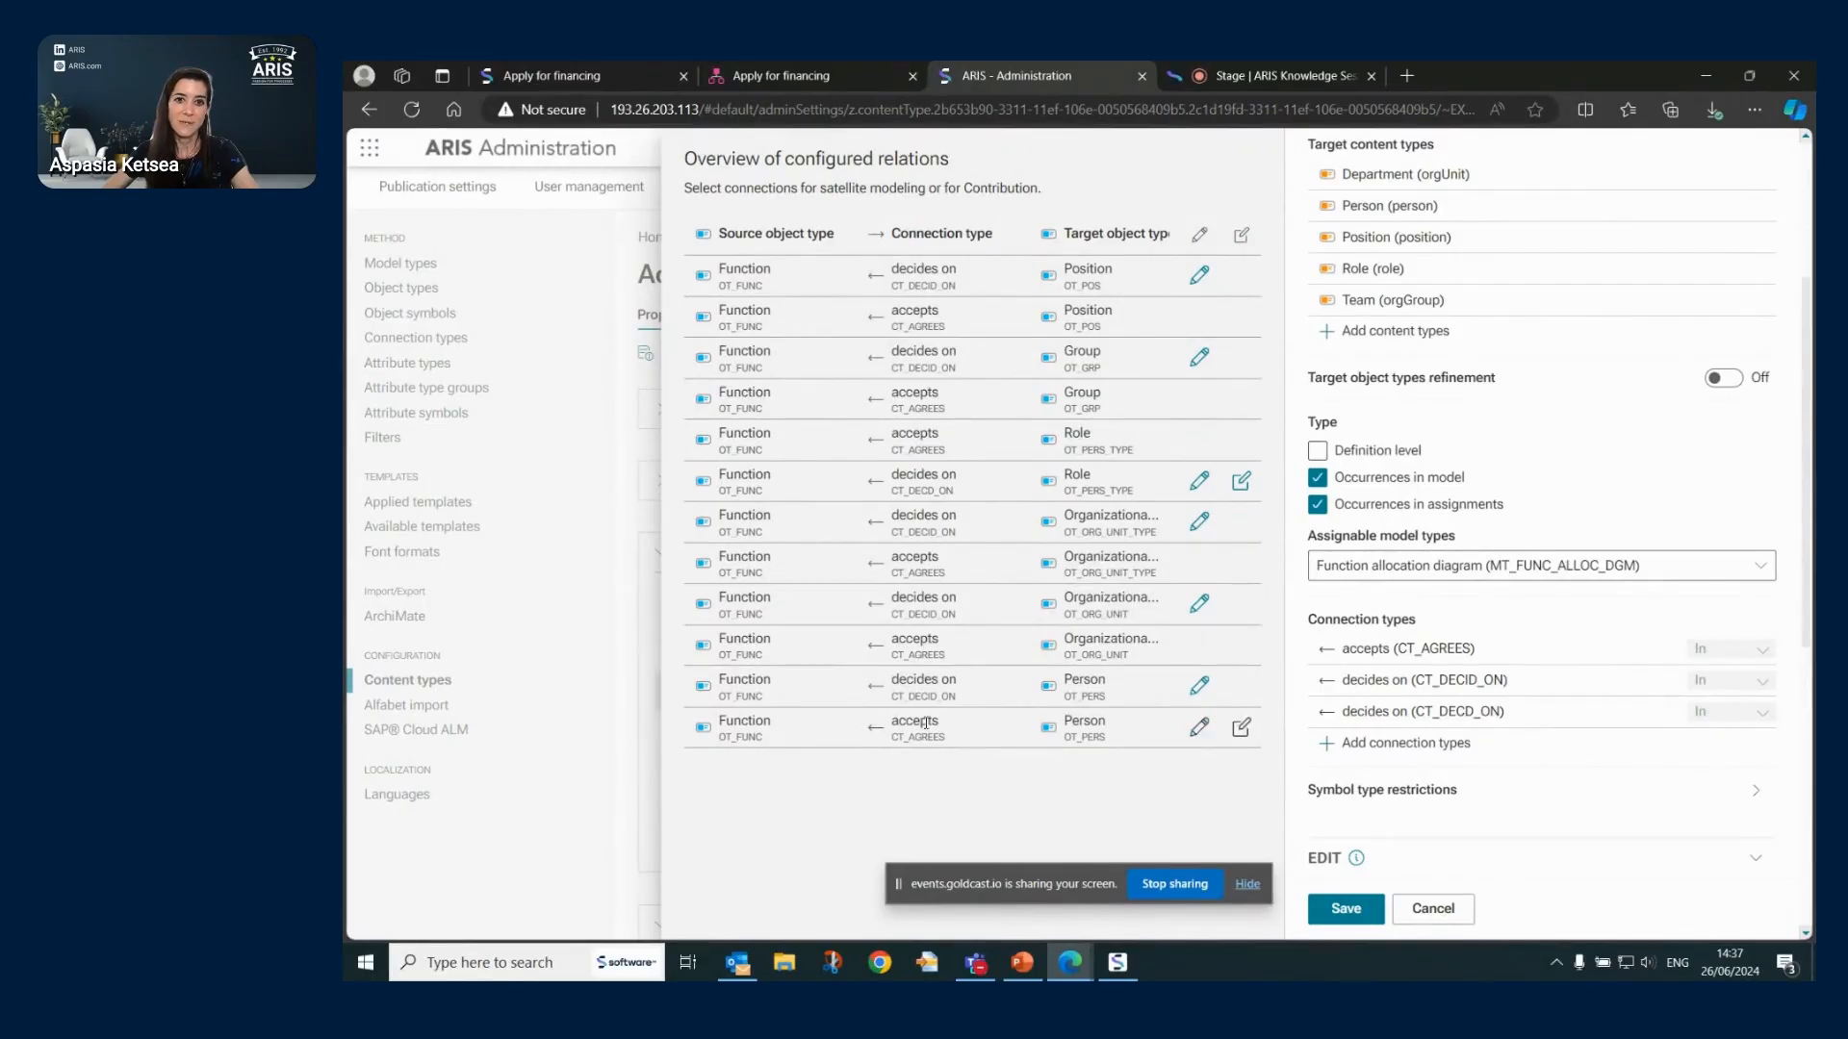
scroll(1357, 347, up, 3)
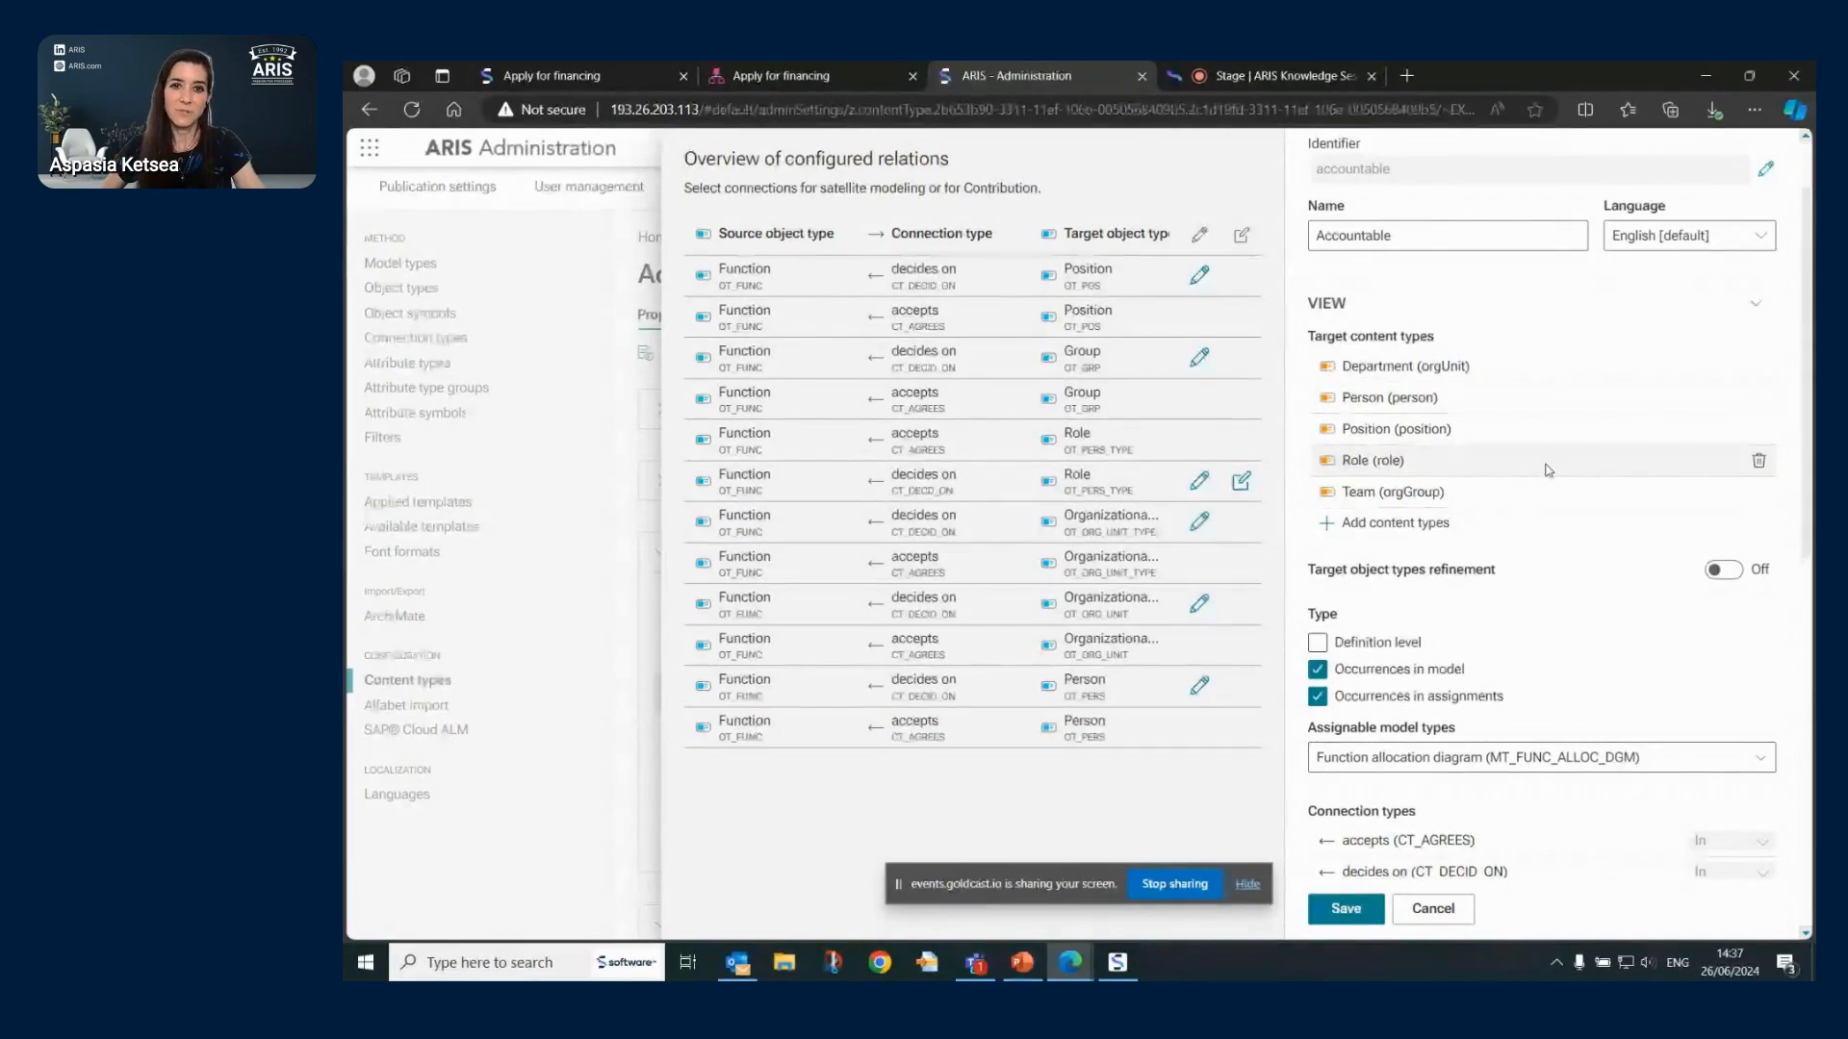
scroll(1381, 385, down, 4)
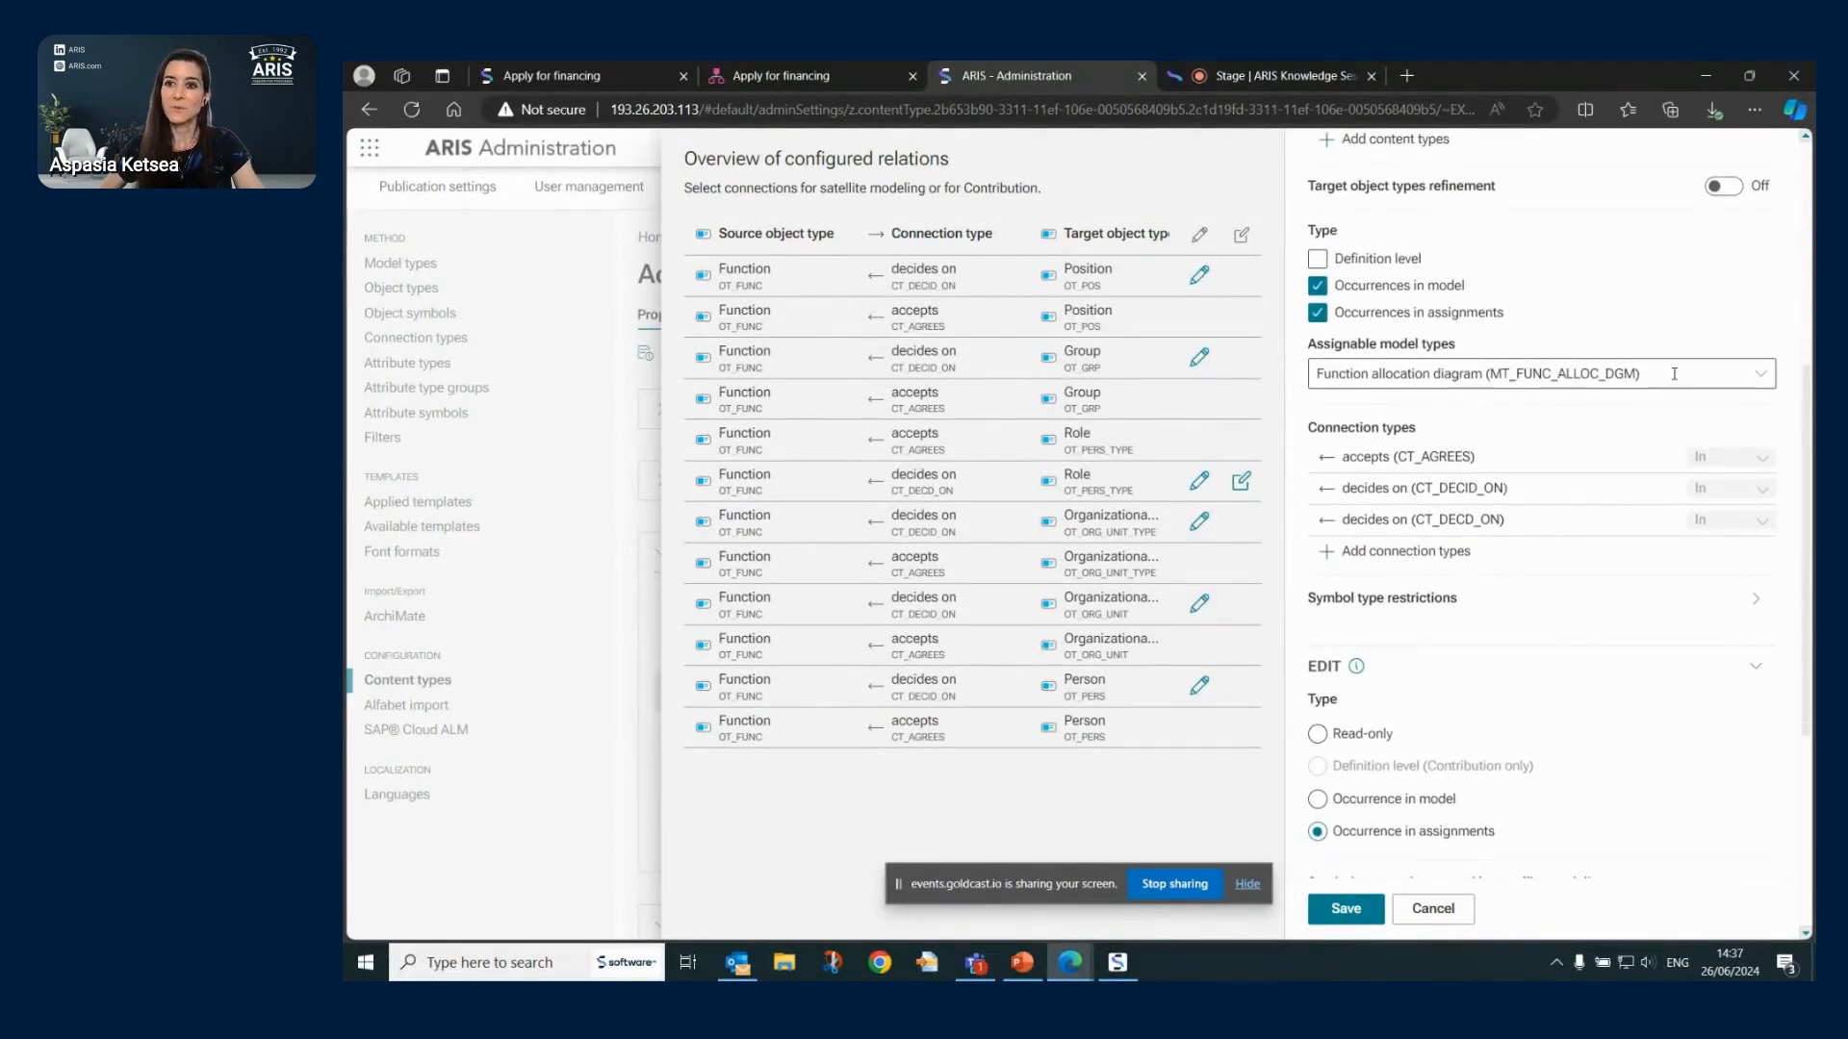
scroll(1494, 558, down, 4)
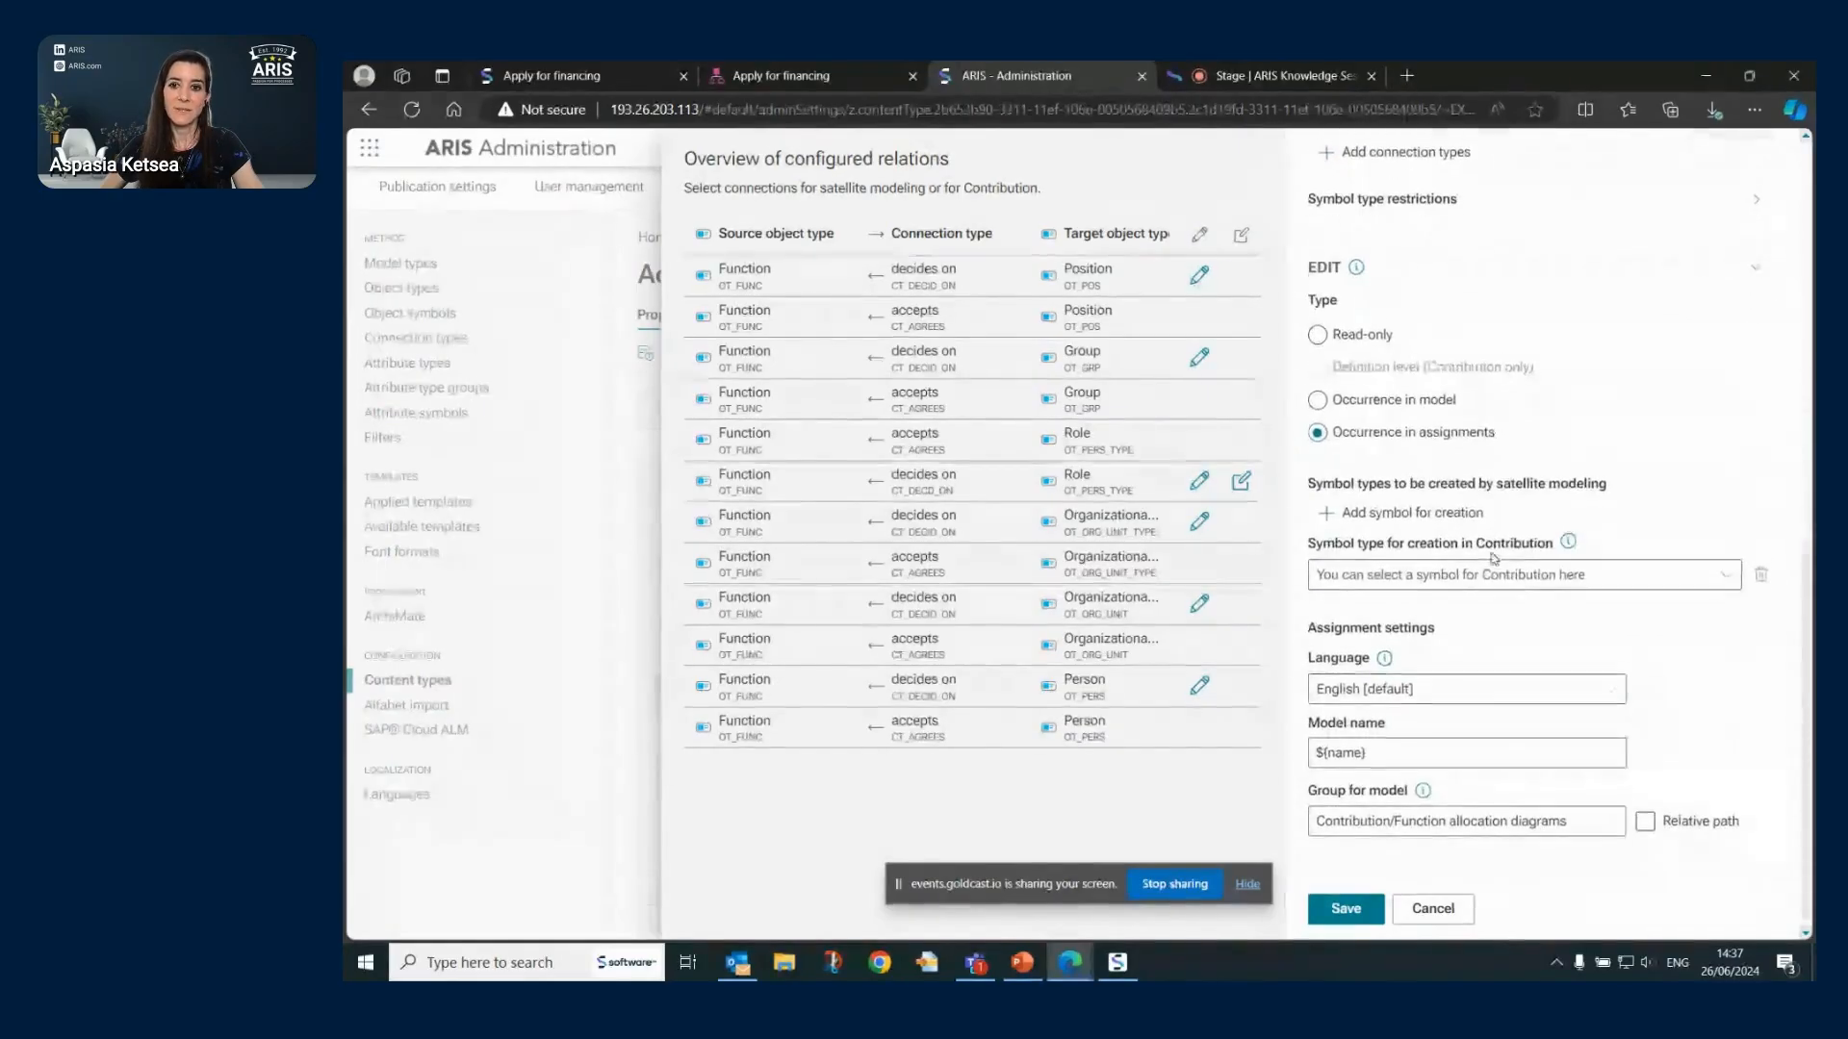
scroll(1493, 558, up, 8)
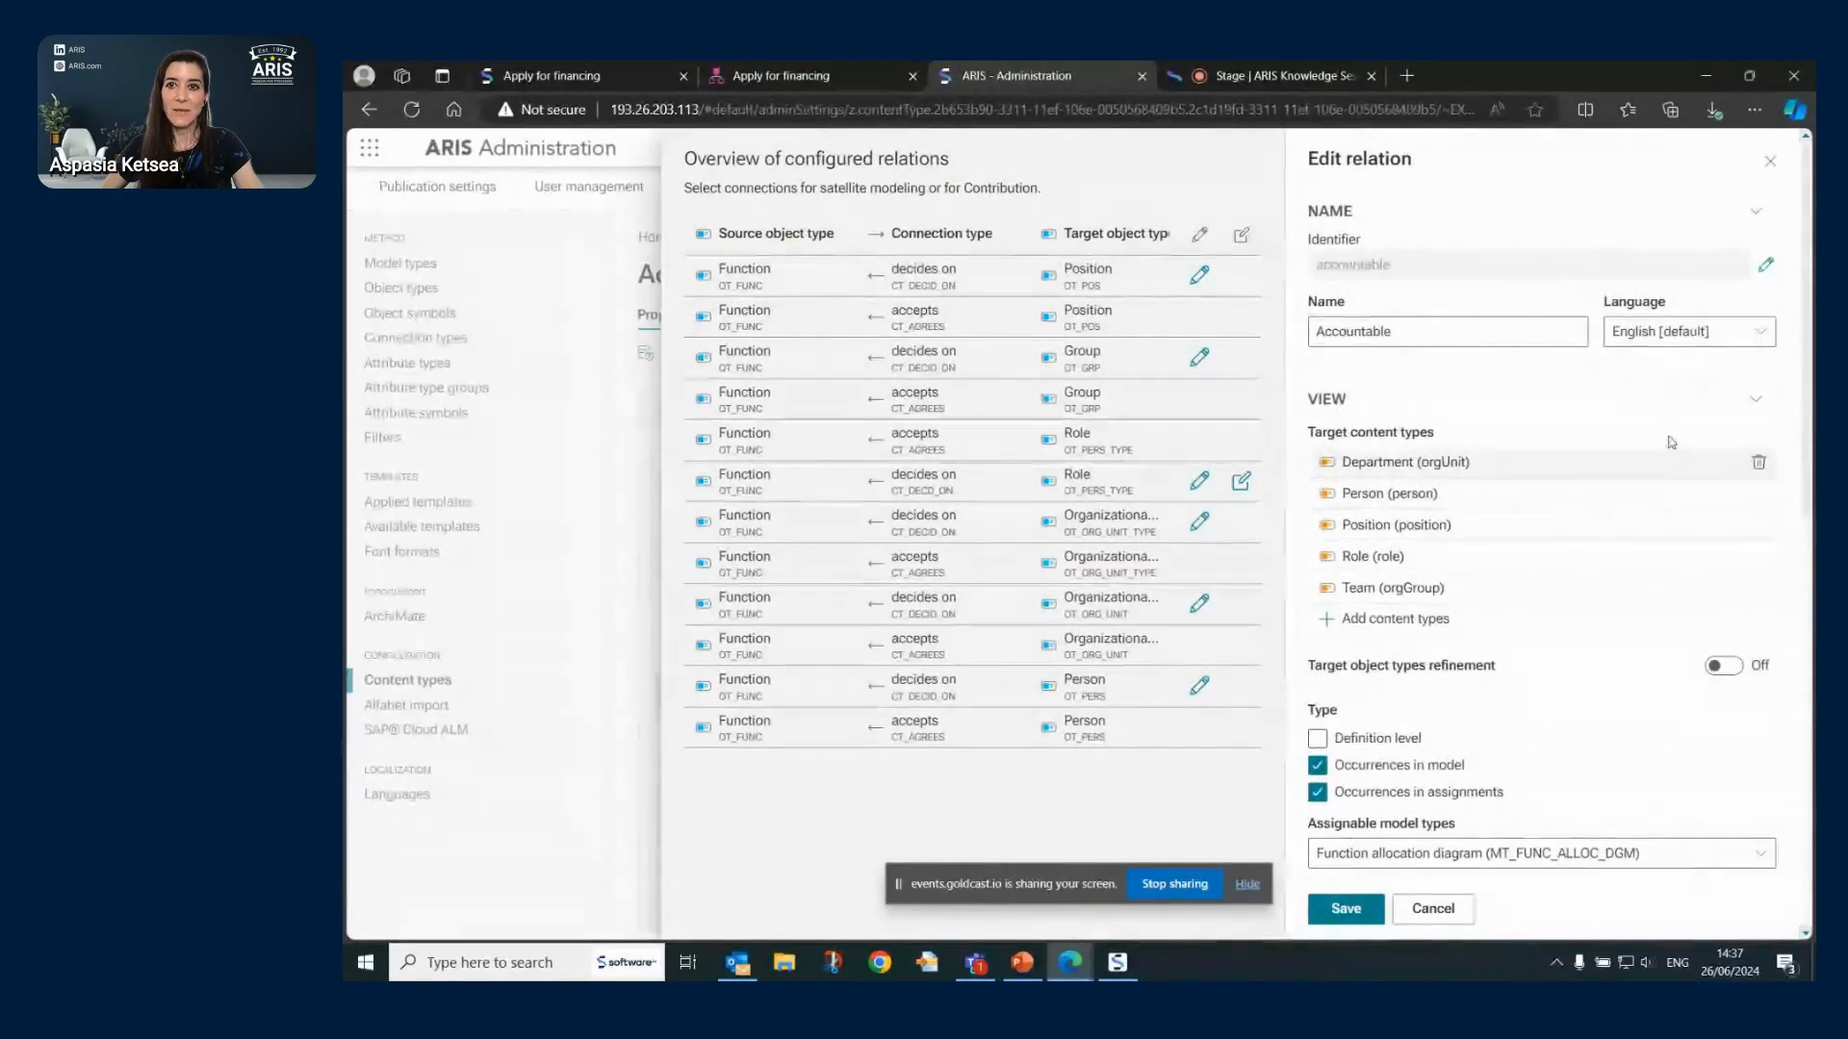
click(1438, 917)
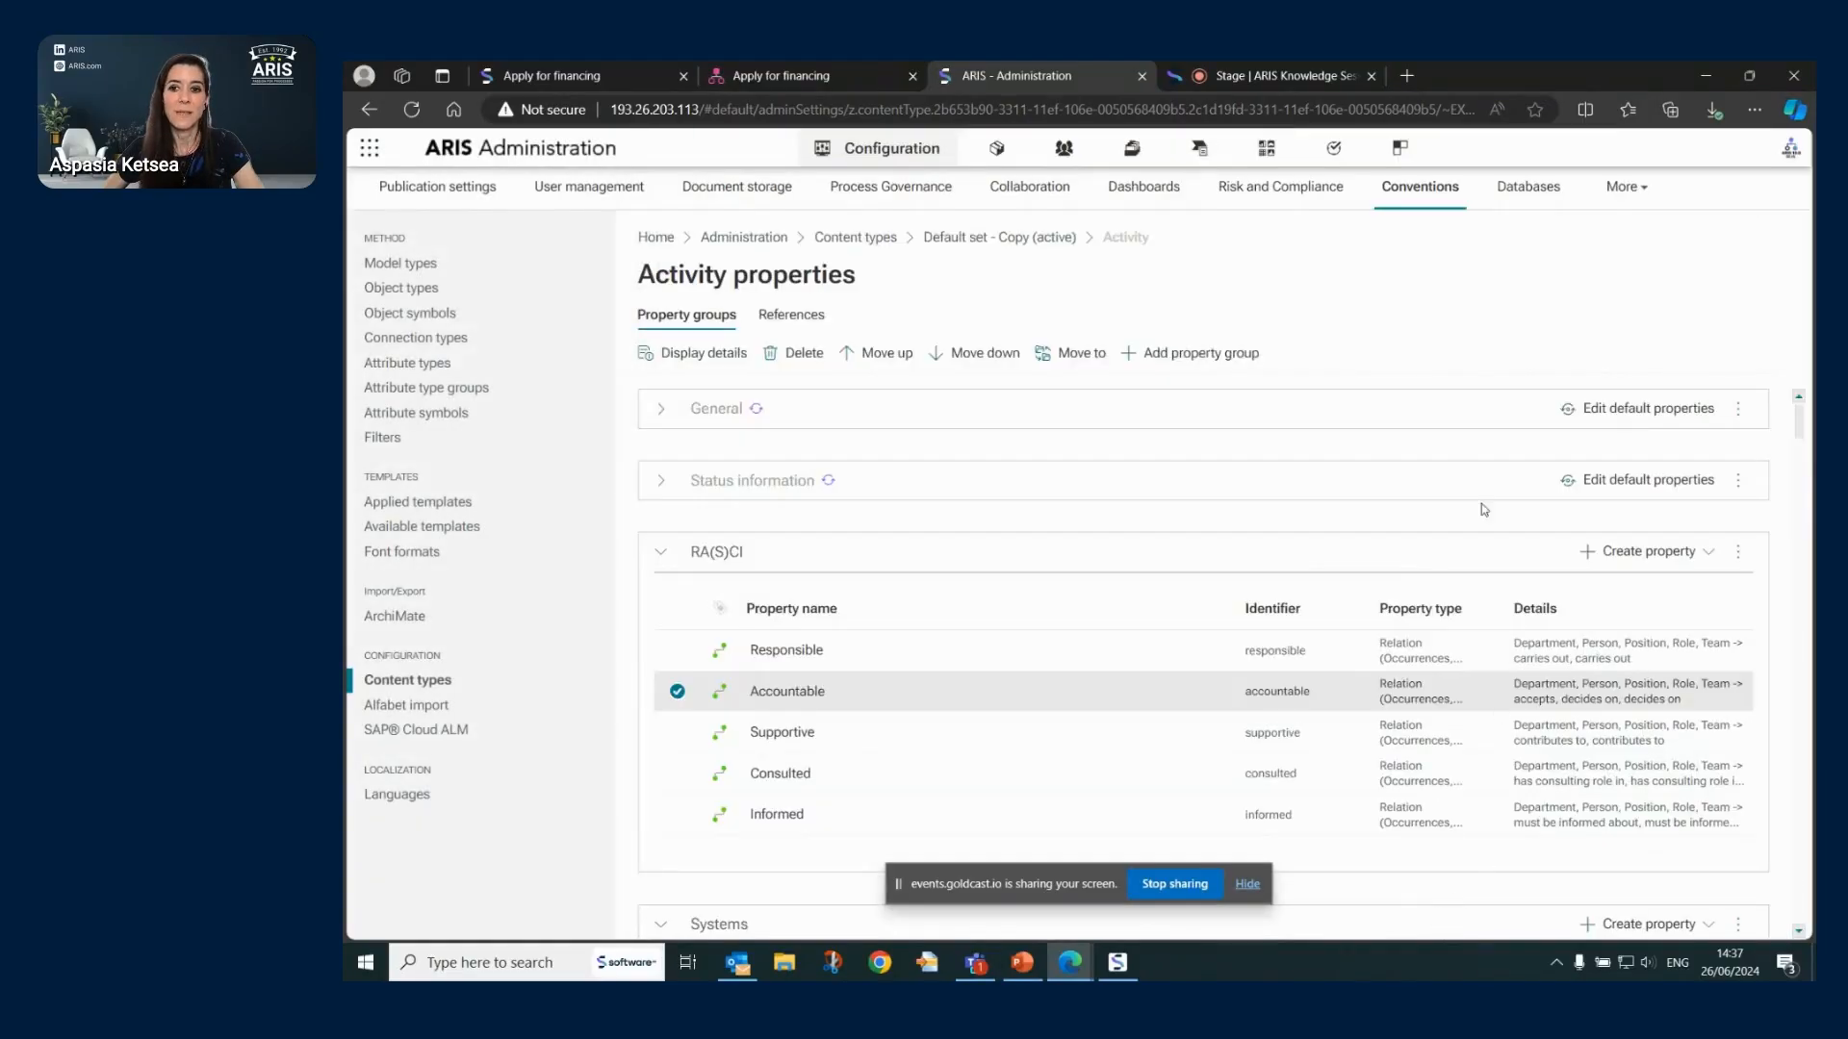
- Collapse Objects in Default set - Copy, reload, and go back to the Content type sets list
click(1001, 236)
double_click(666, 458)
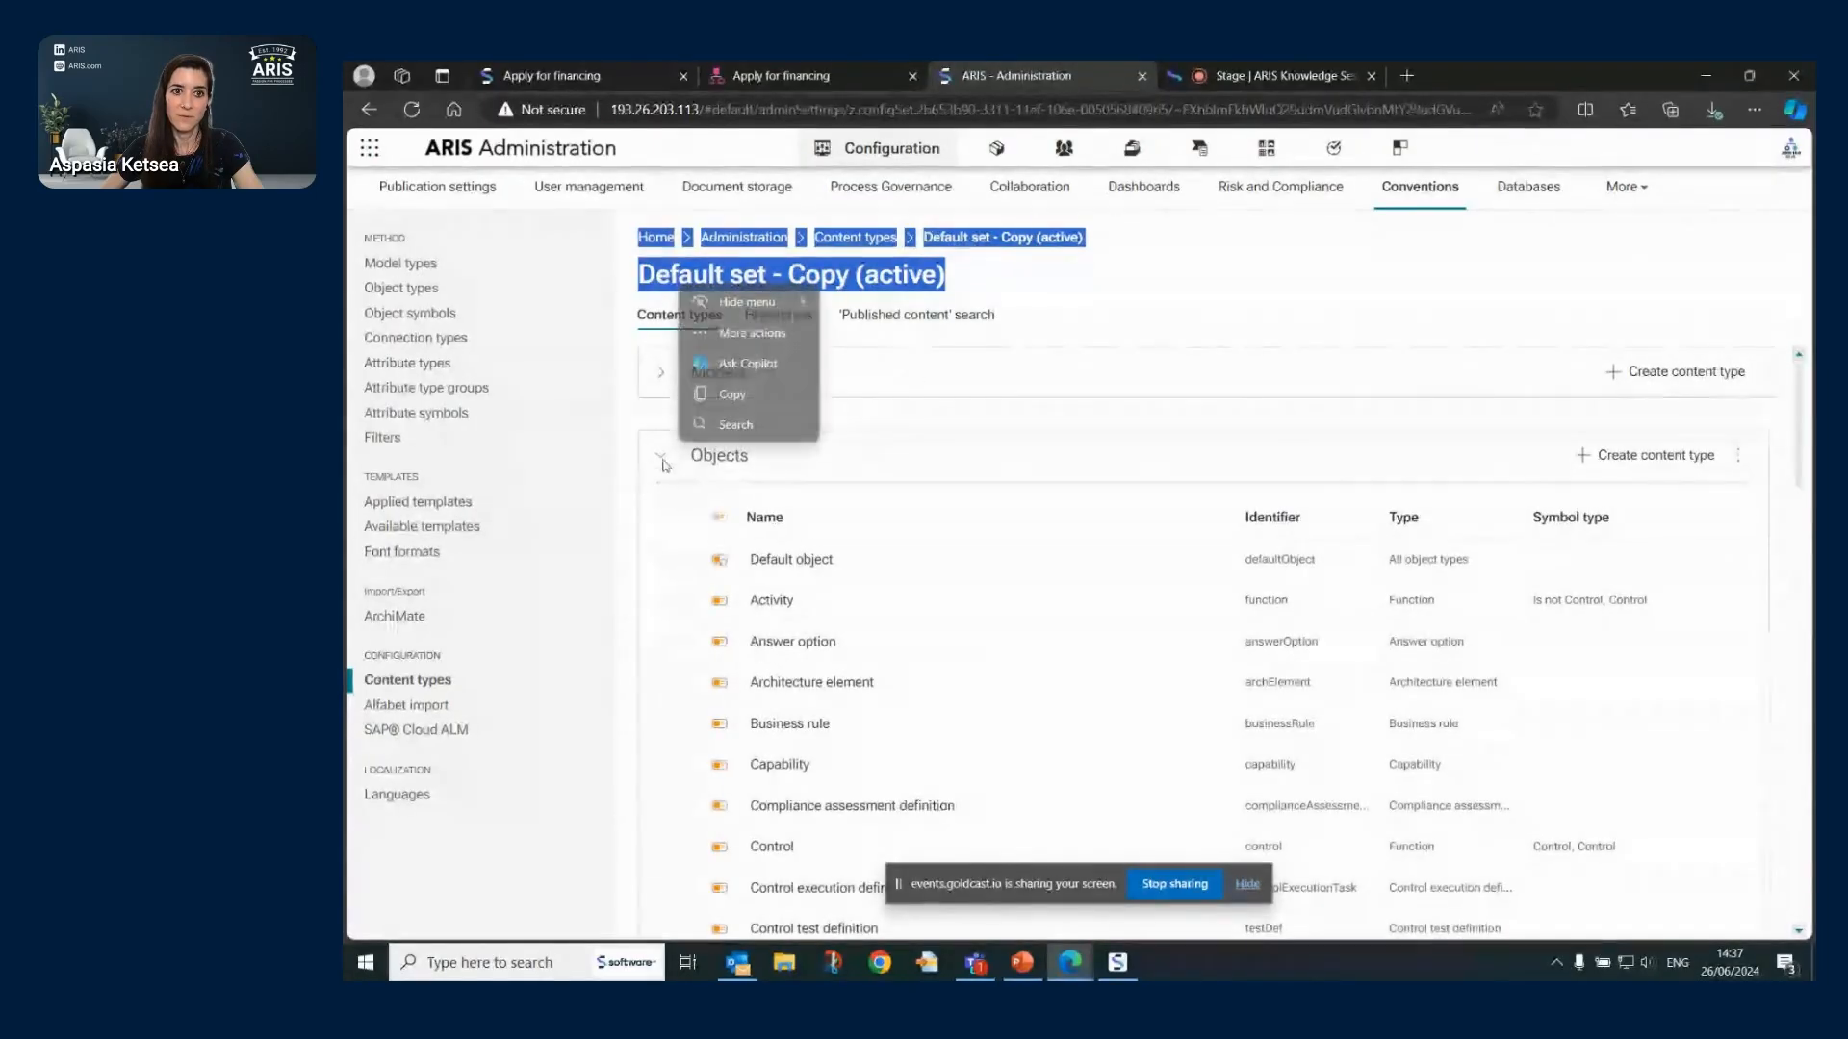
click(660, 456)
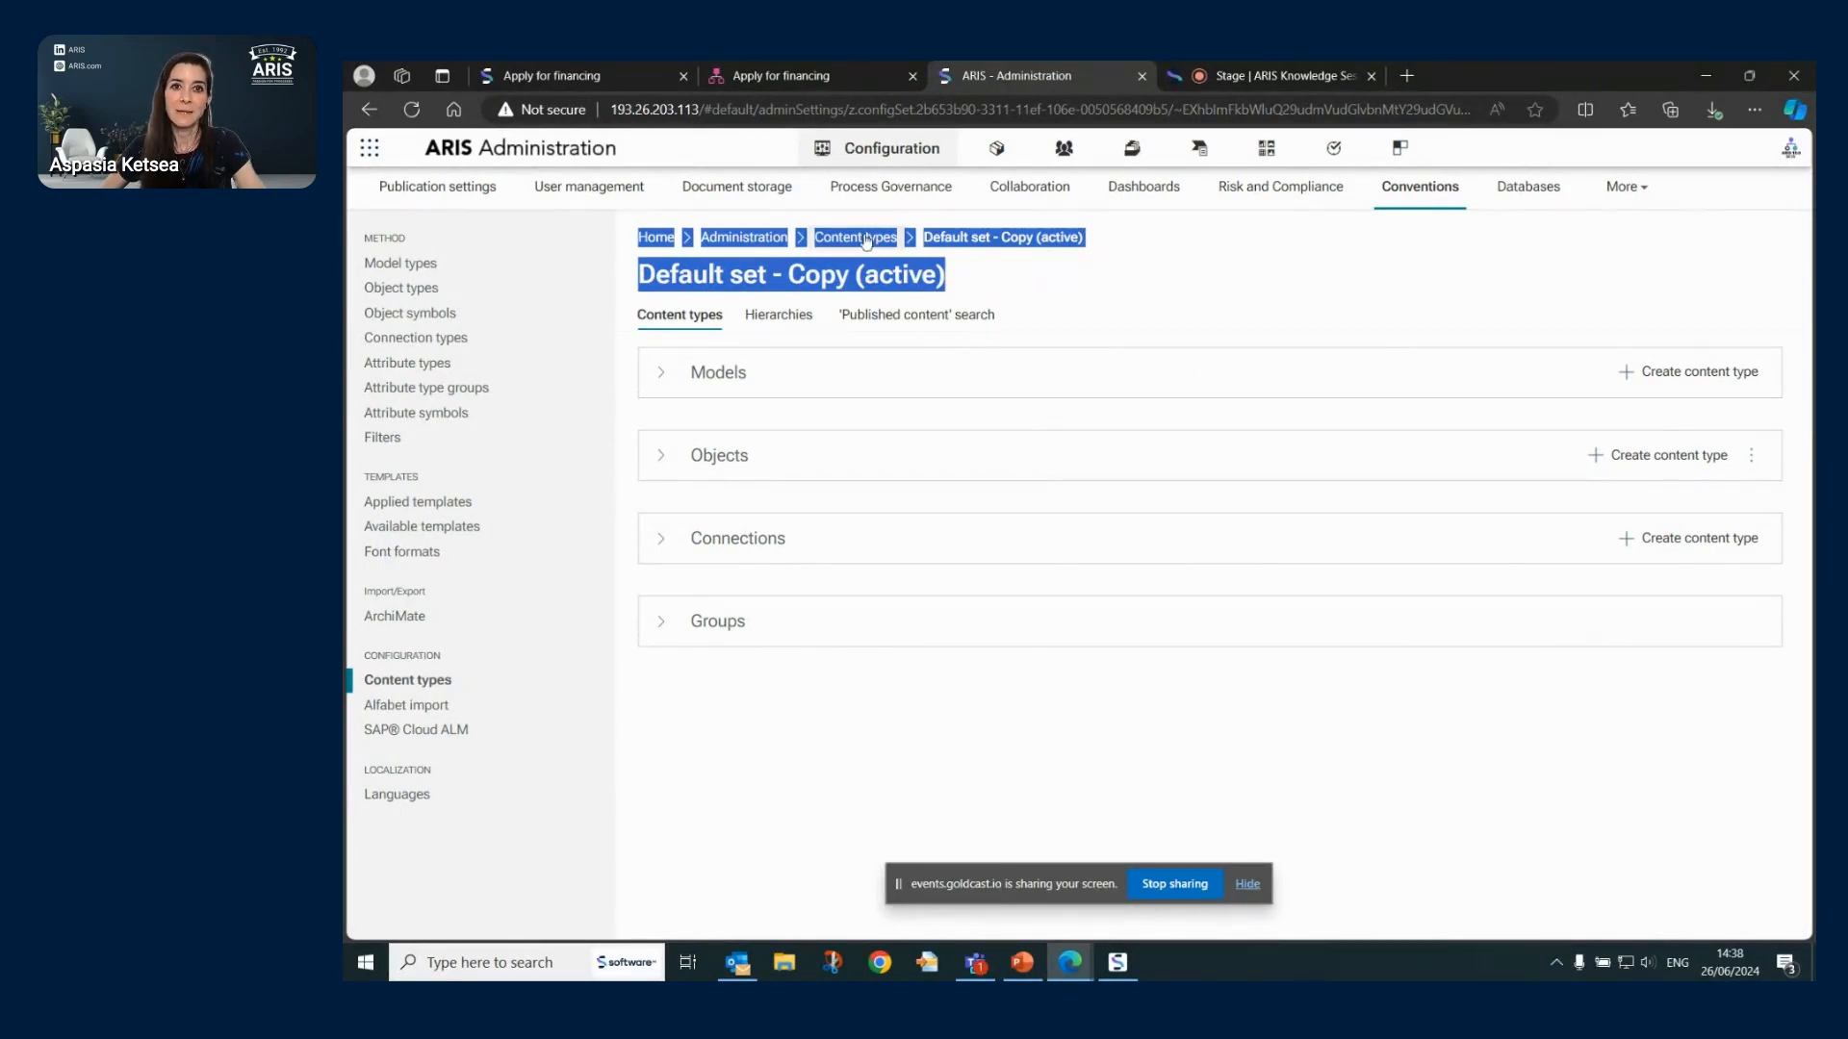
click(419, 109)
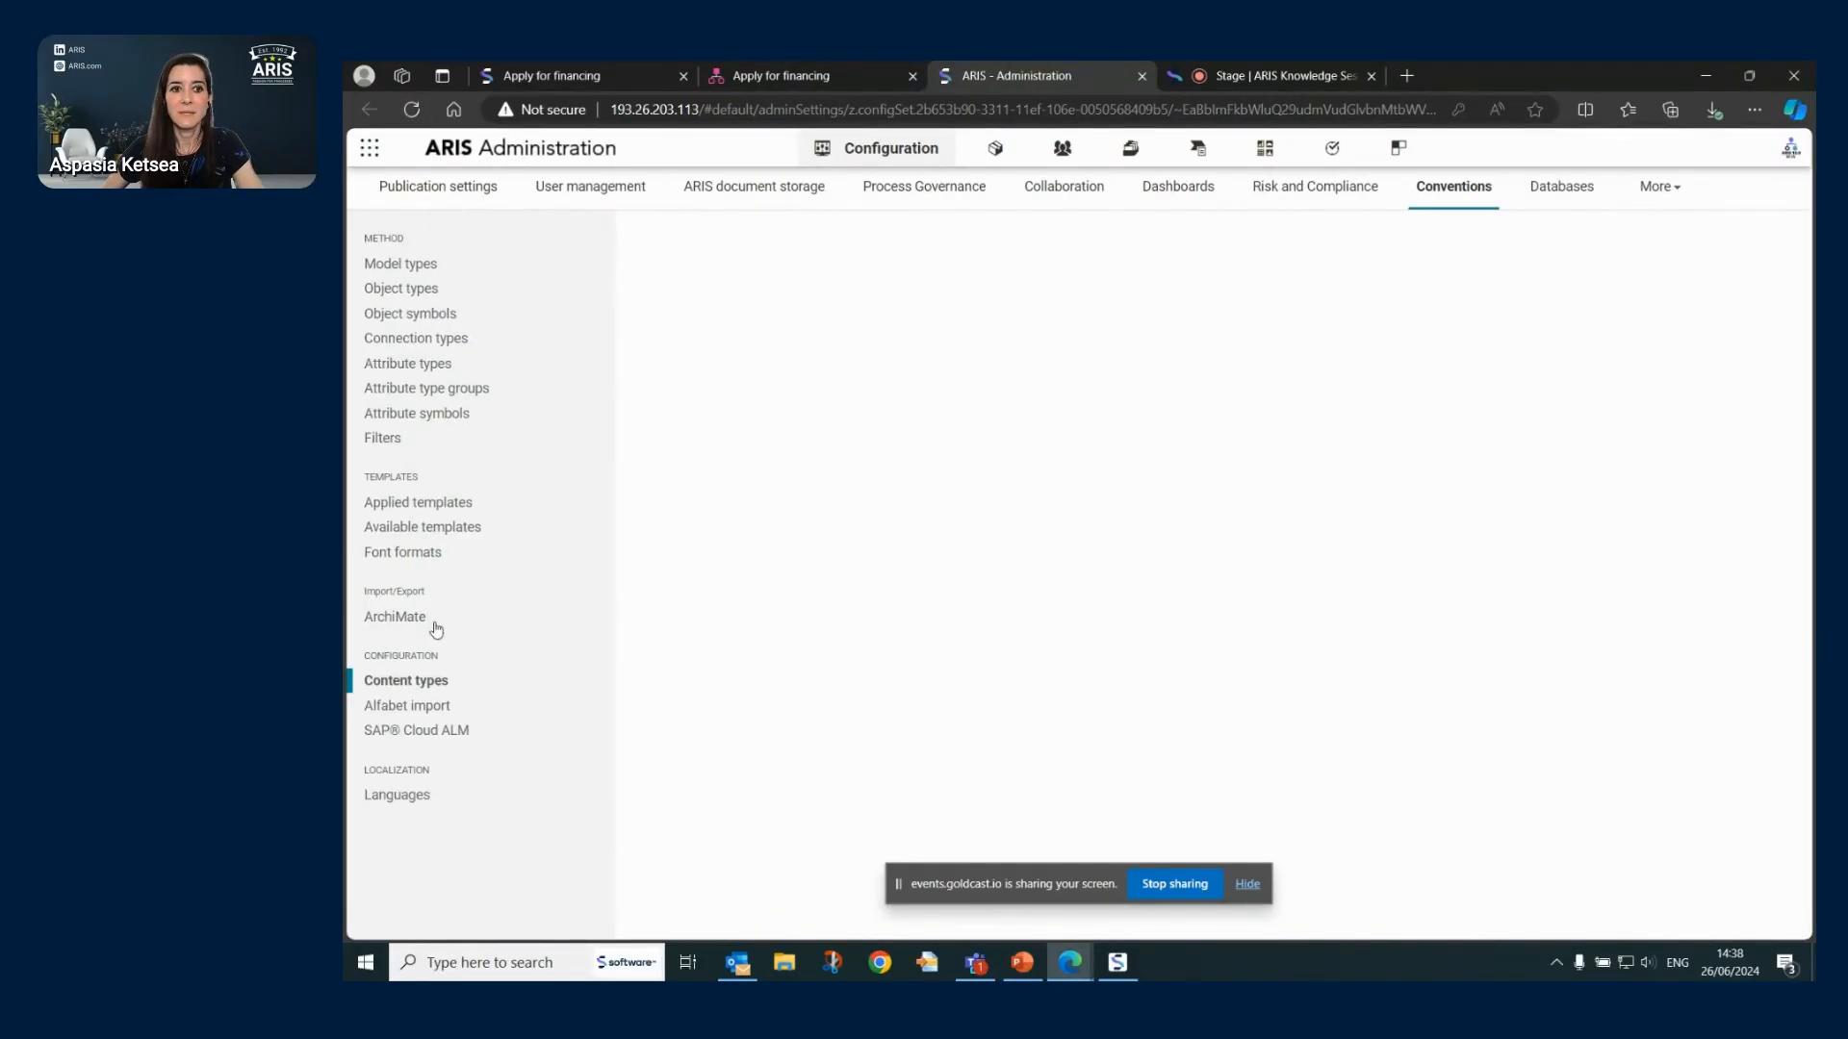
click(427, 681)
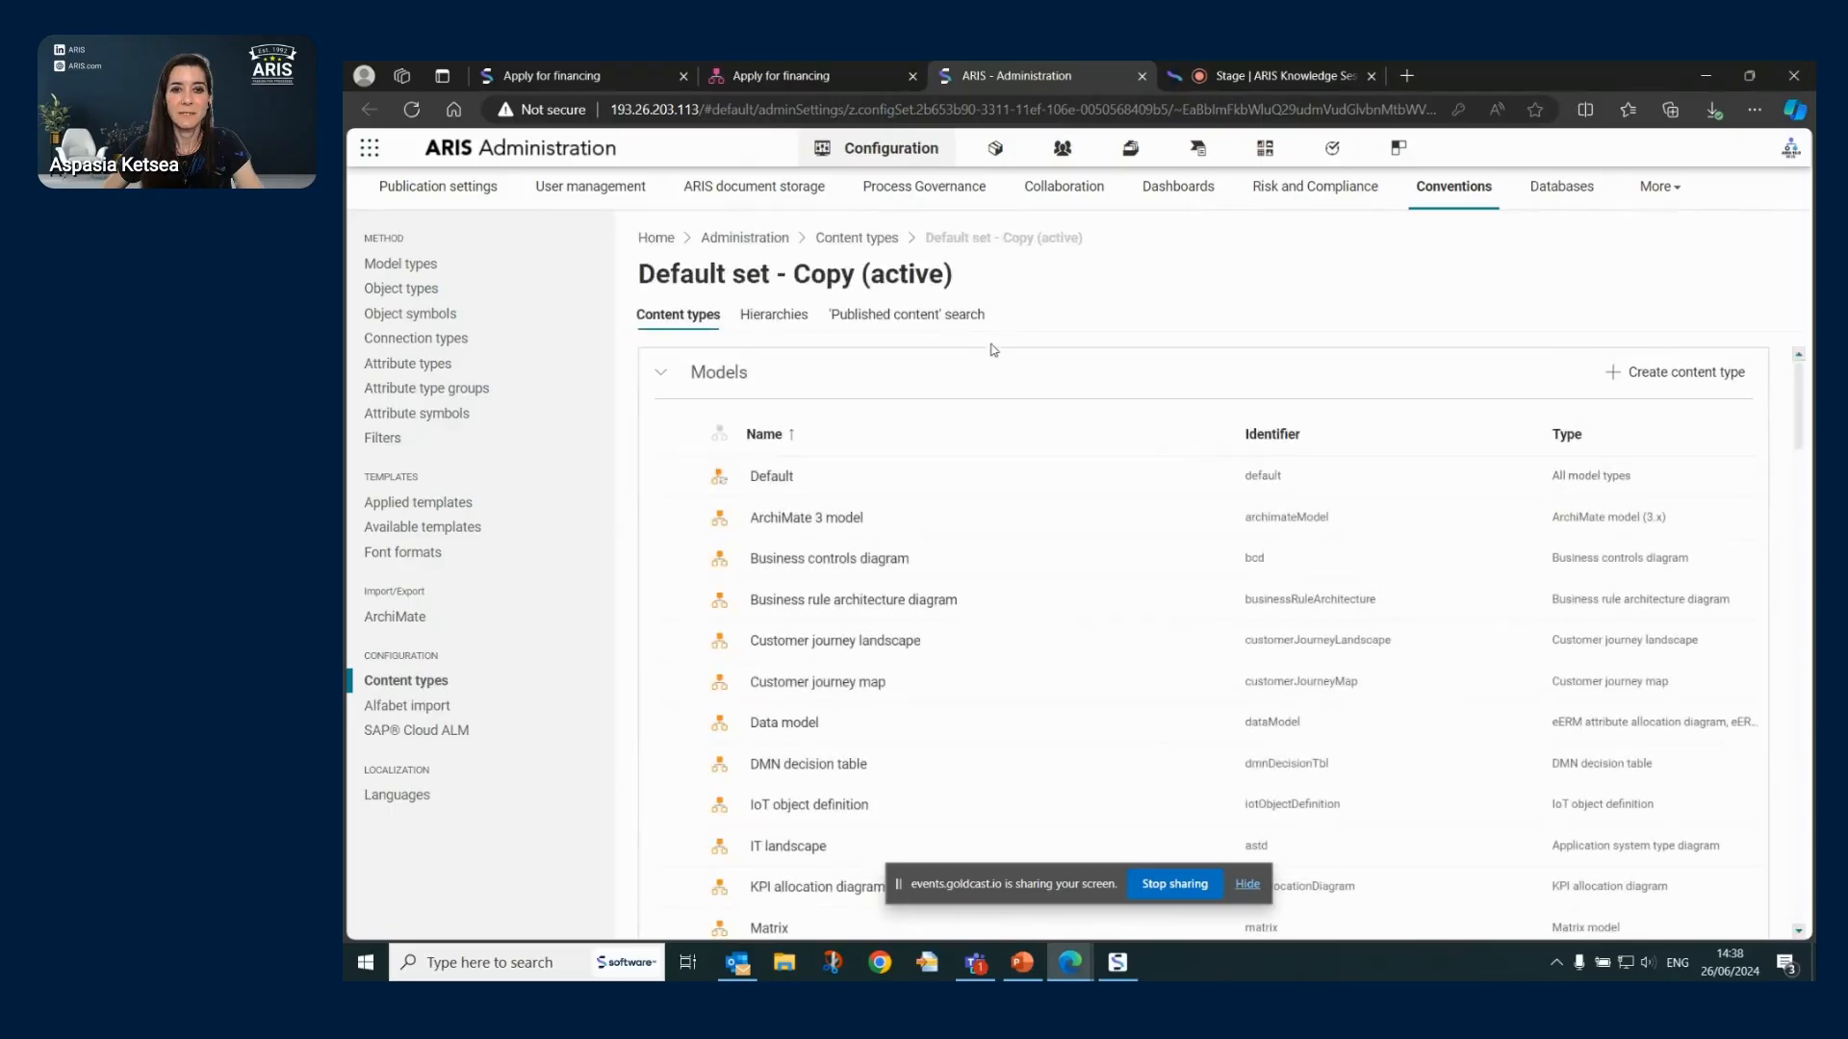
click(857, 241)
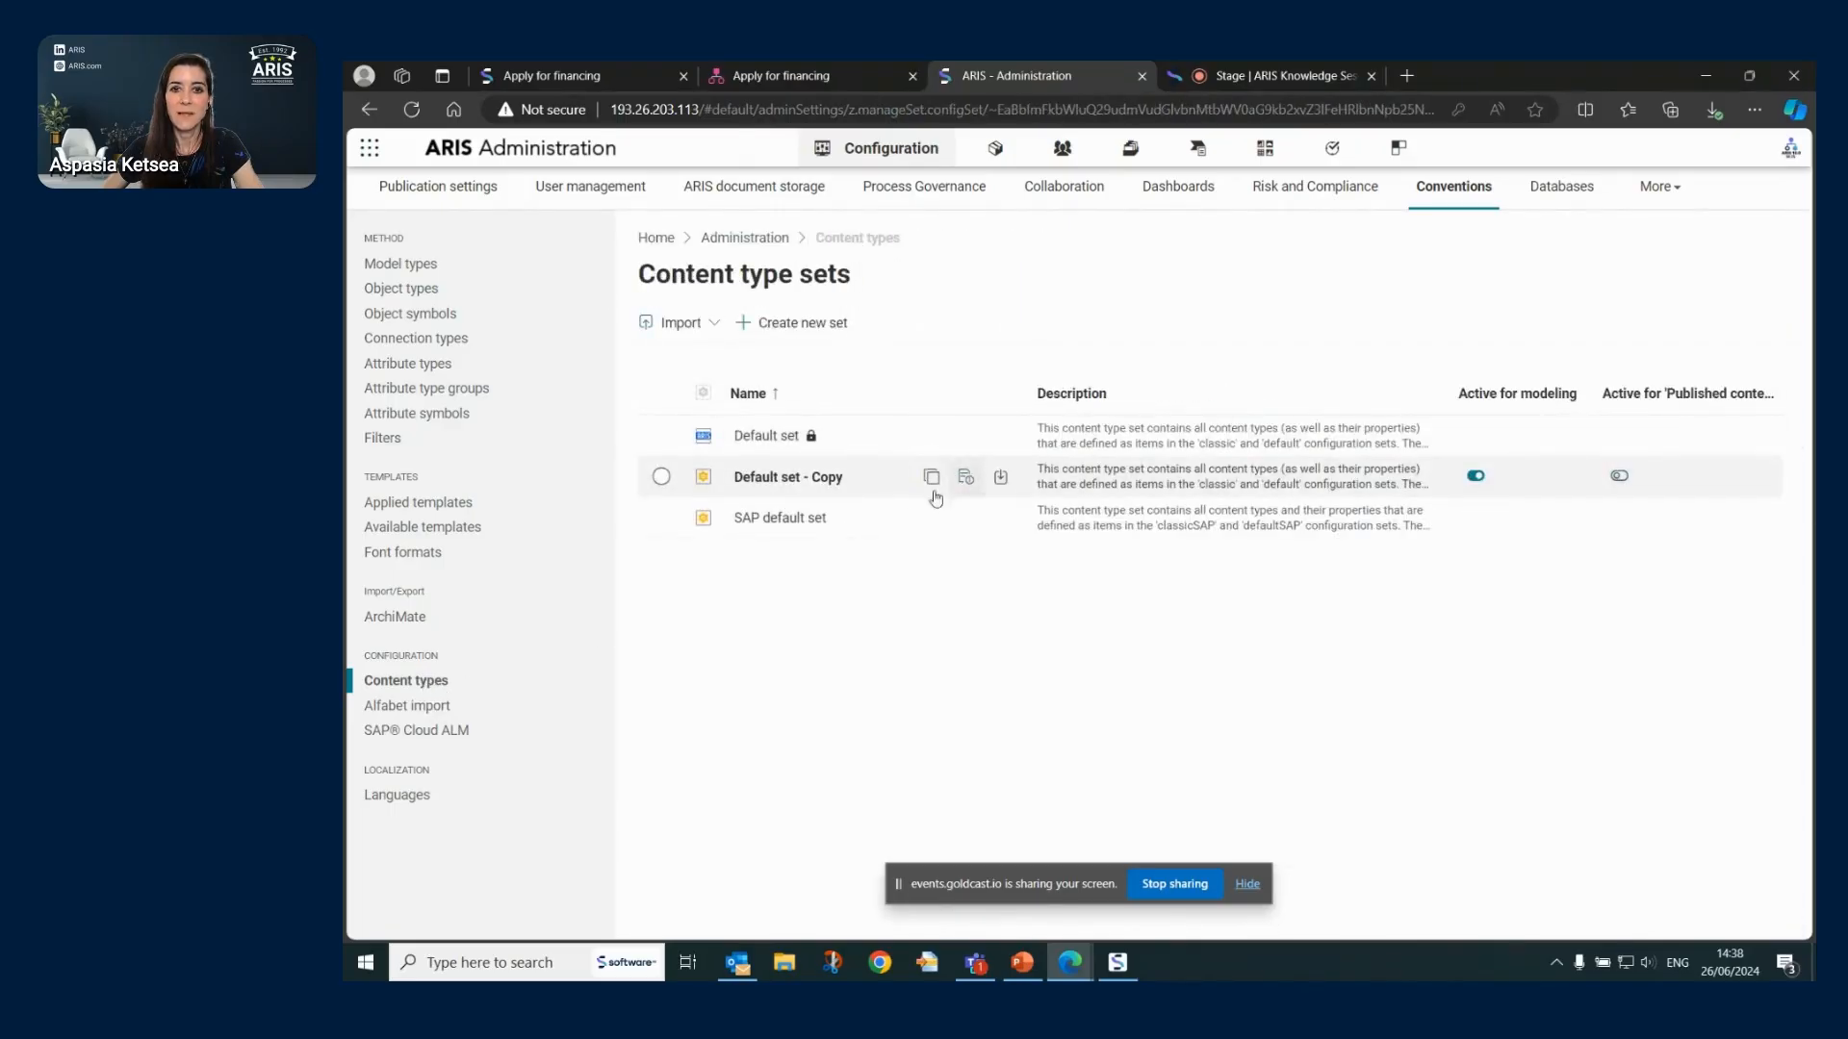
- Open Default set - Copy and check the published Apply for financing process
click(782, 479)
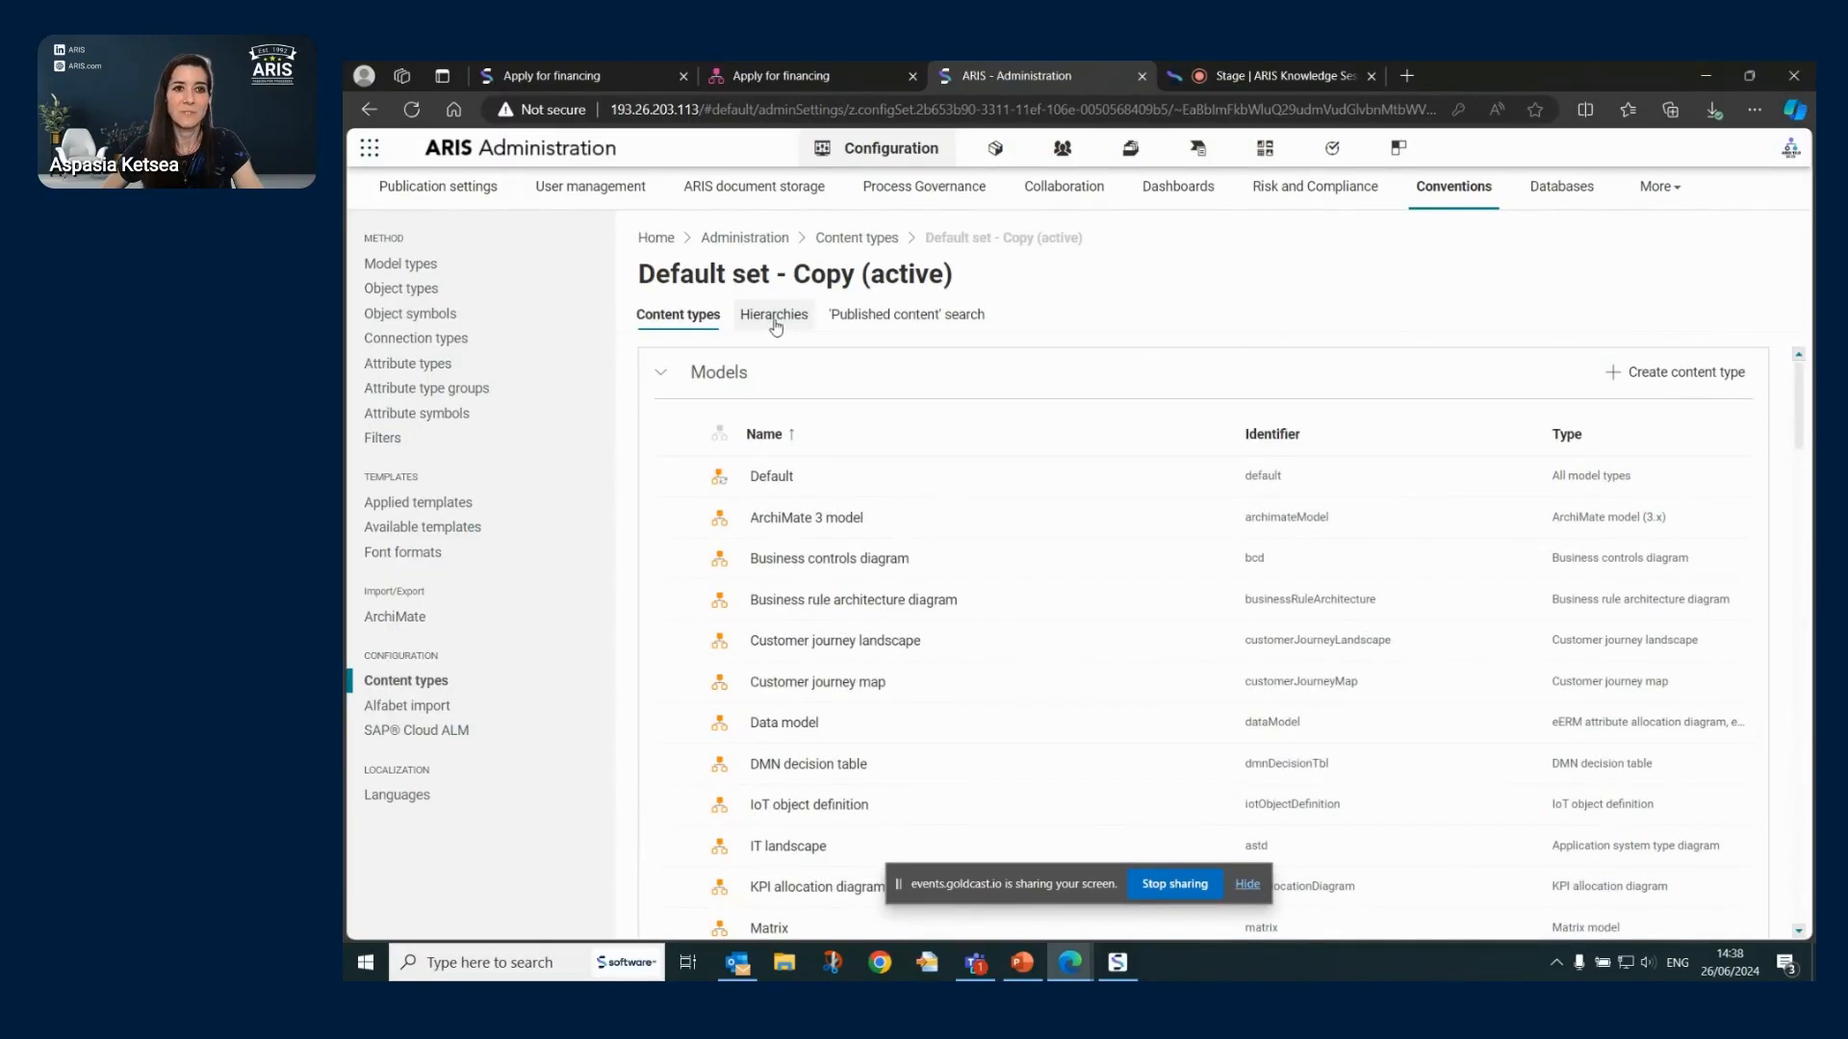
click(603, 75)
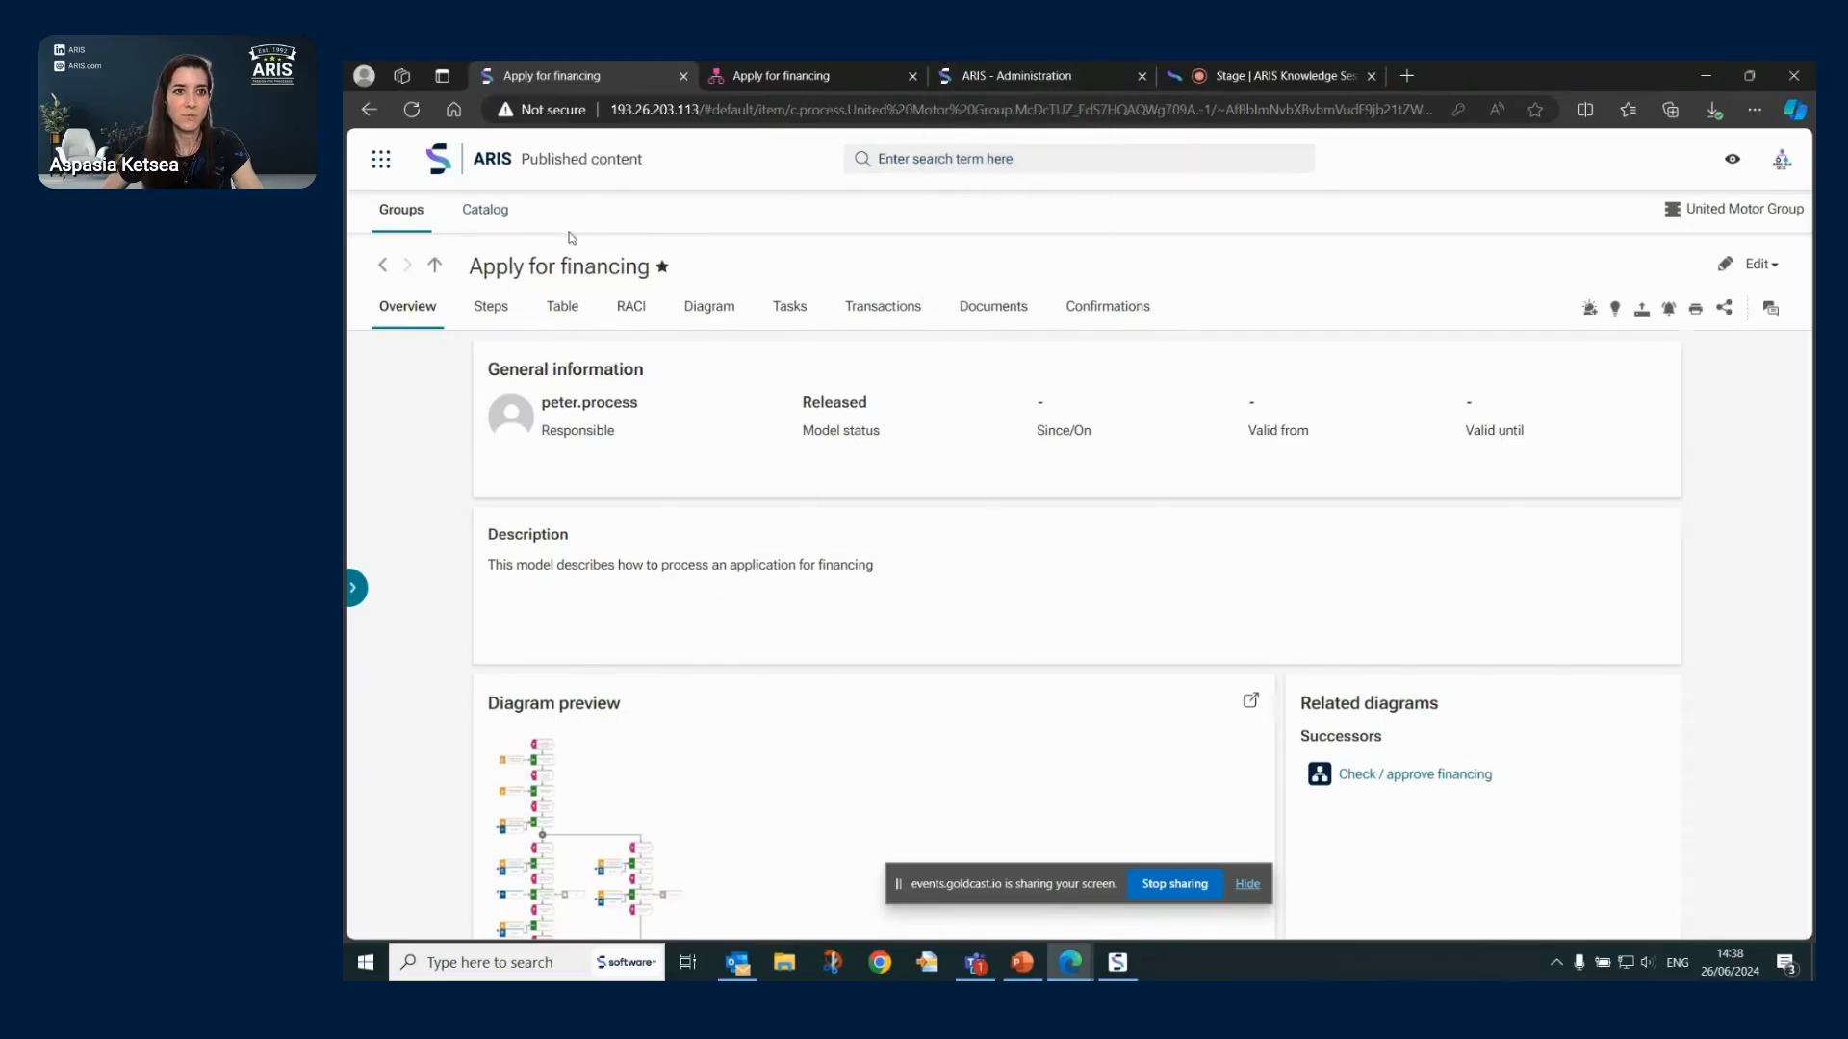
click(1039, 75)
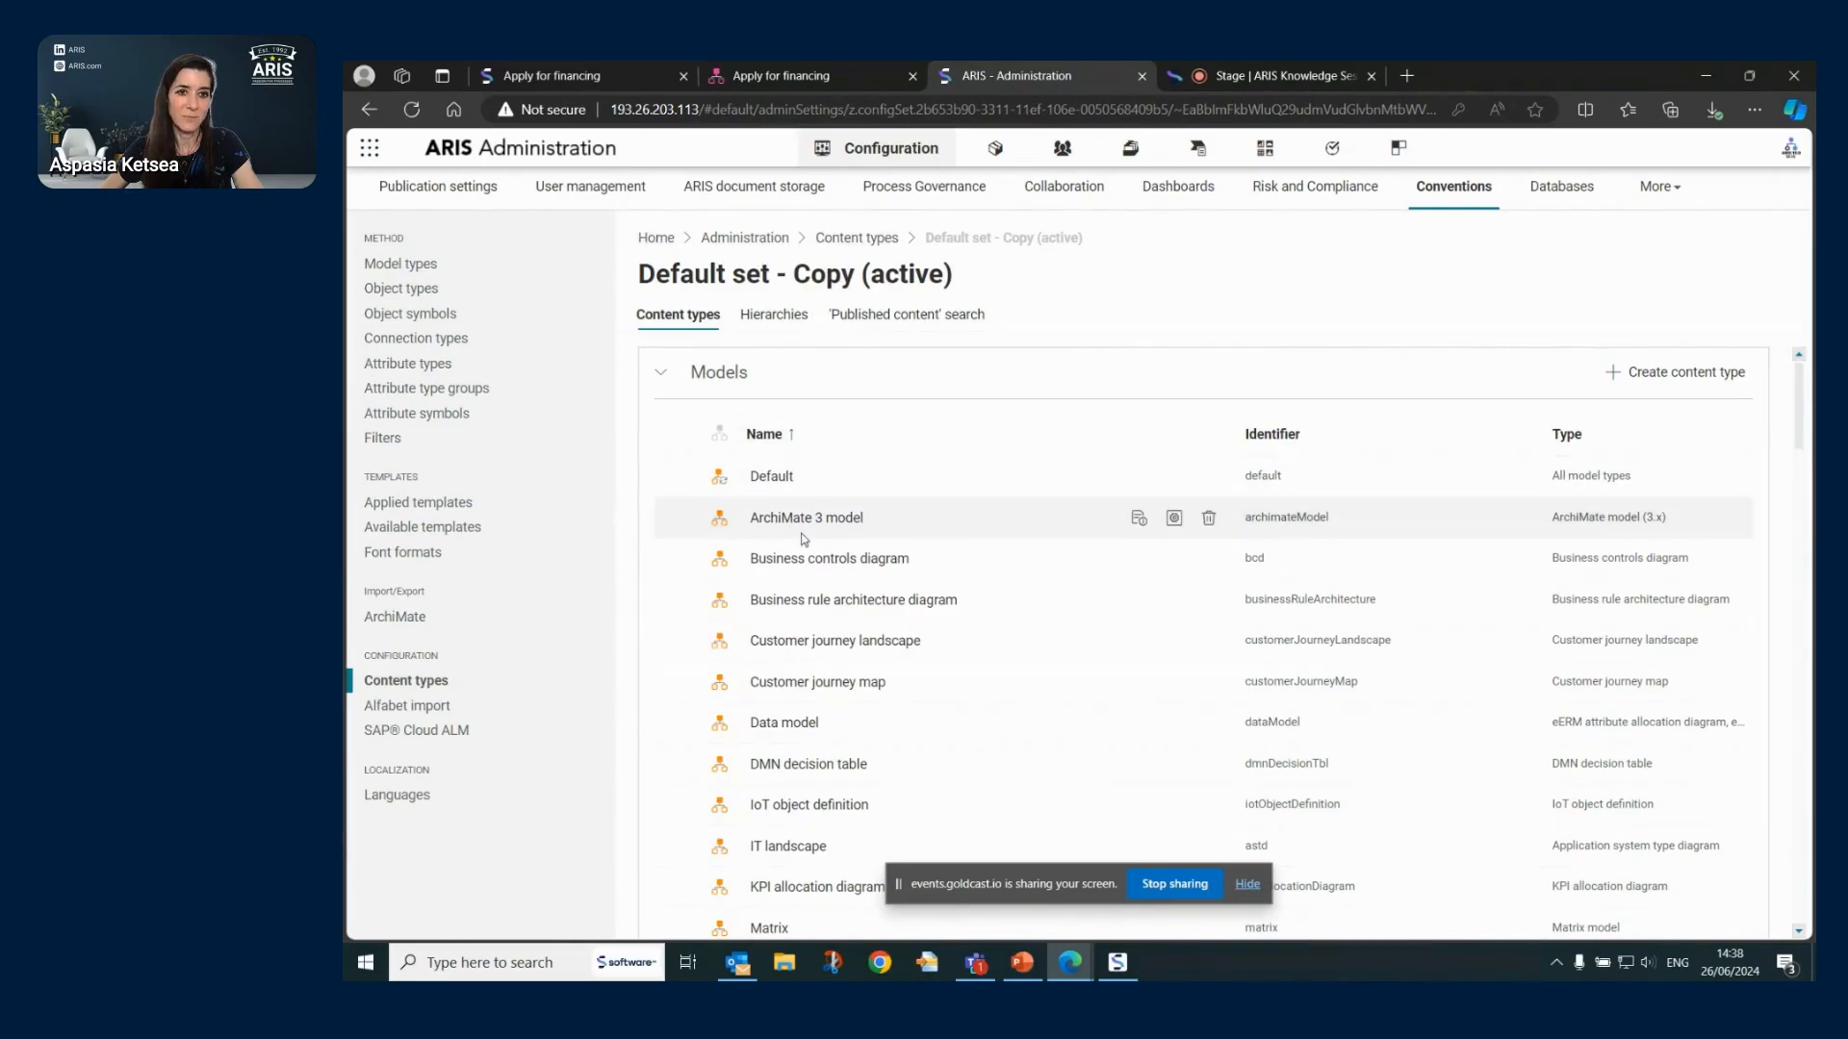
- Back on the Content type sets list, switch Default set - Copy active for Published content
click(660, 372)
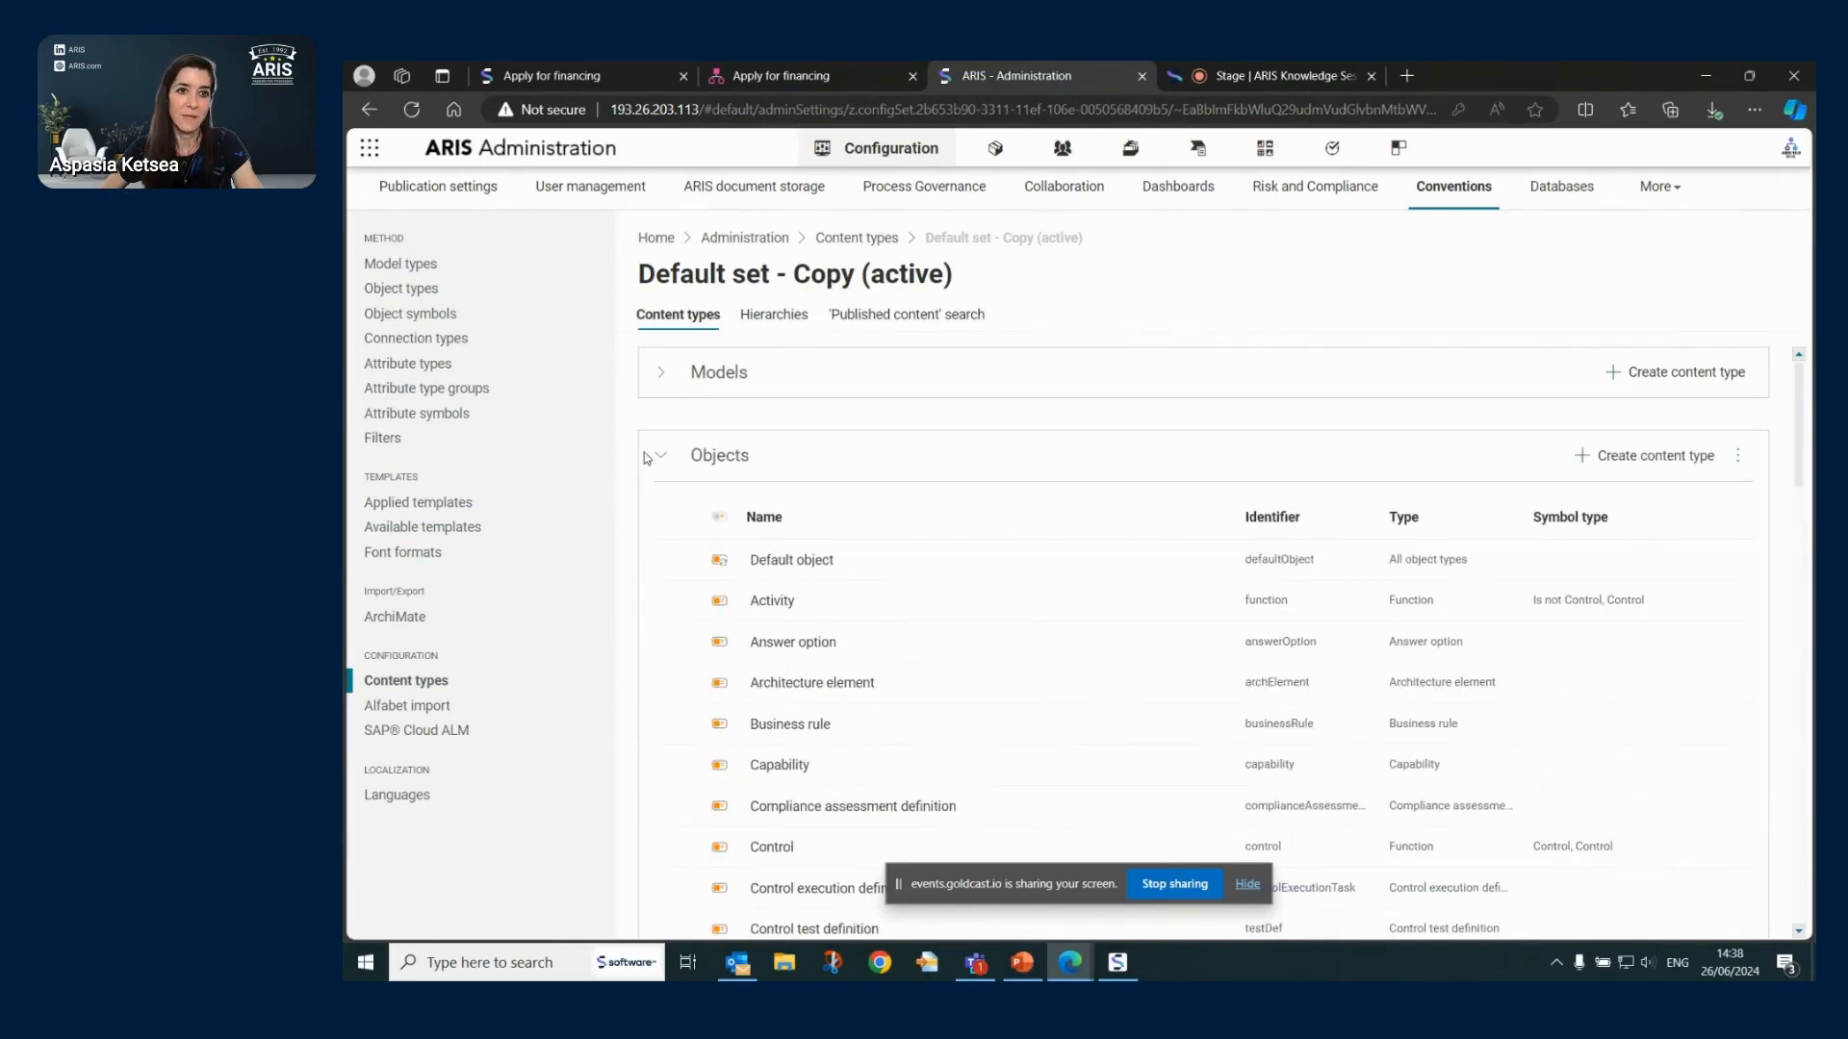
click(856, 238)
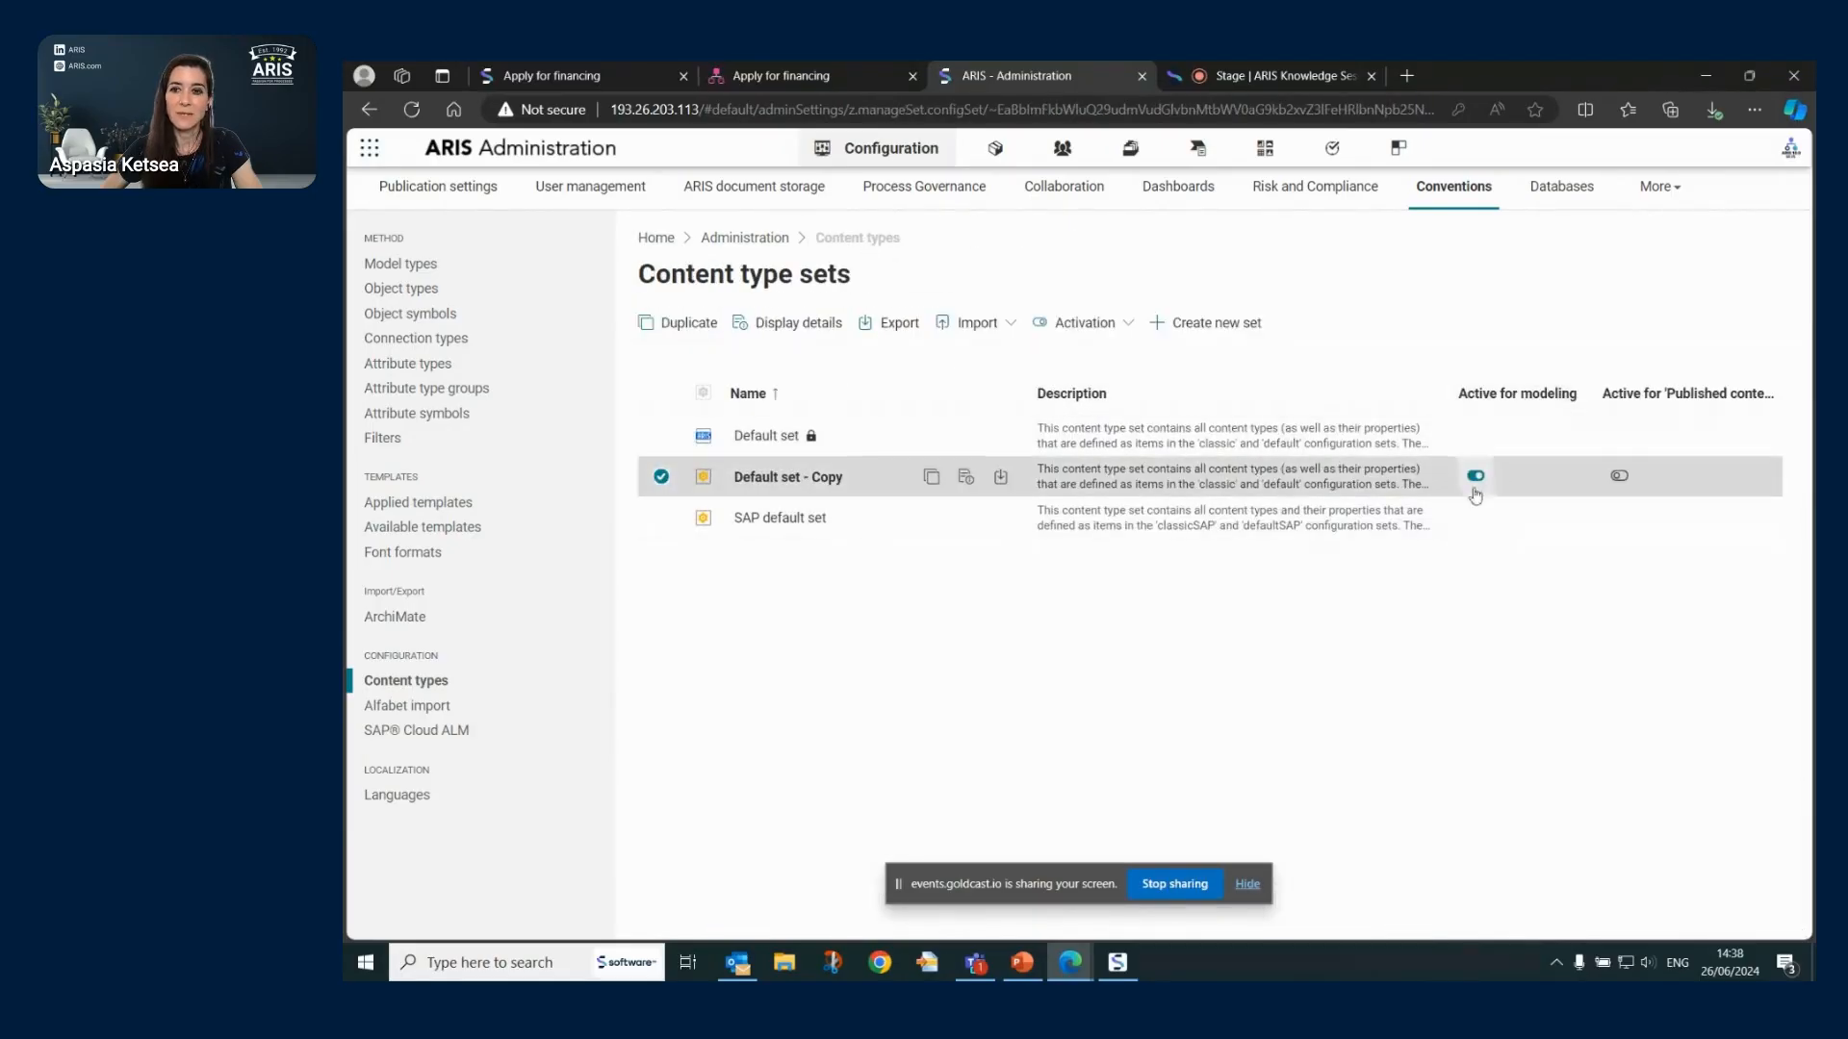
click(1621, 478)
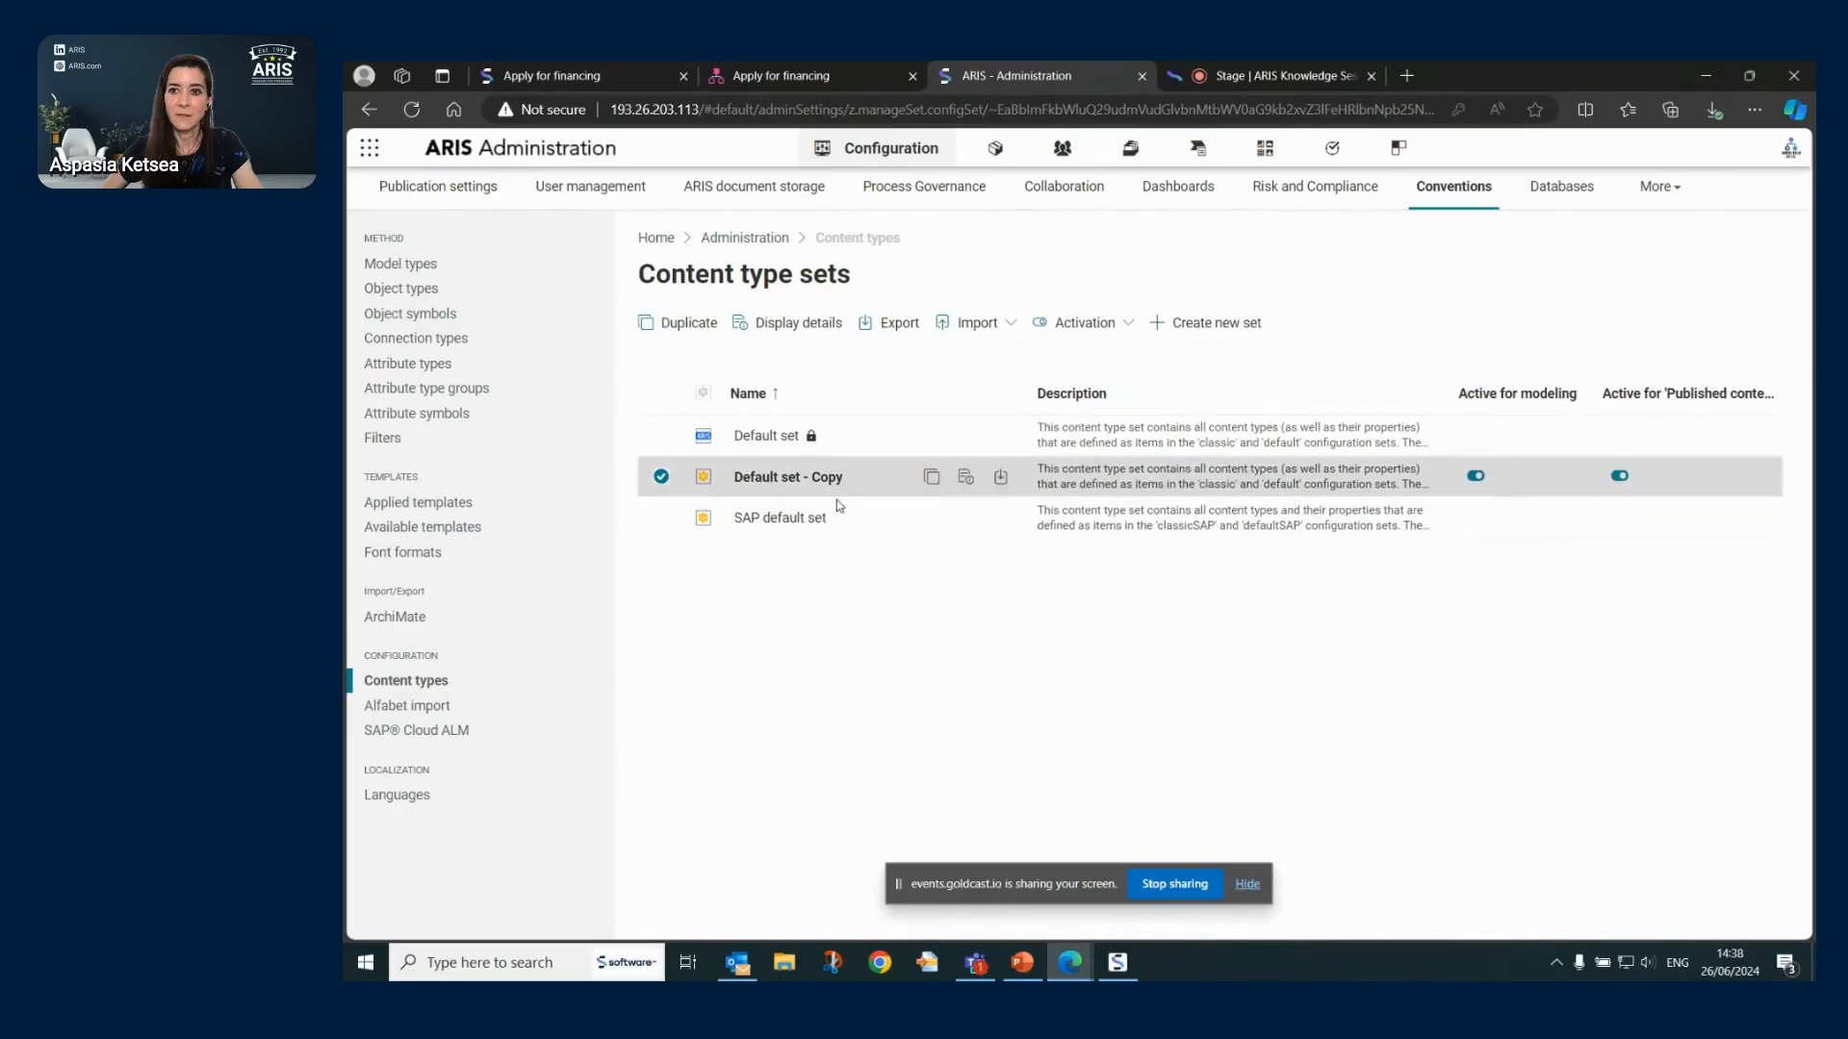
- Inspect the classicSAP_ARIS_Enterprise_default modification set's items and navigation hierarchies
click(420, 197)
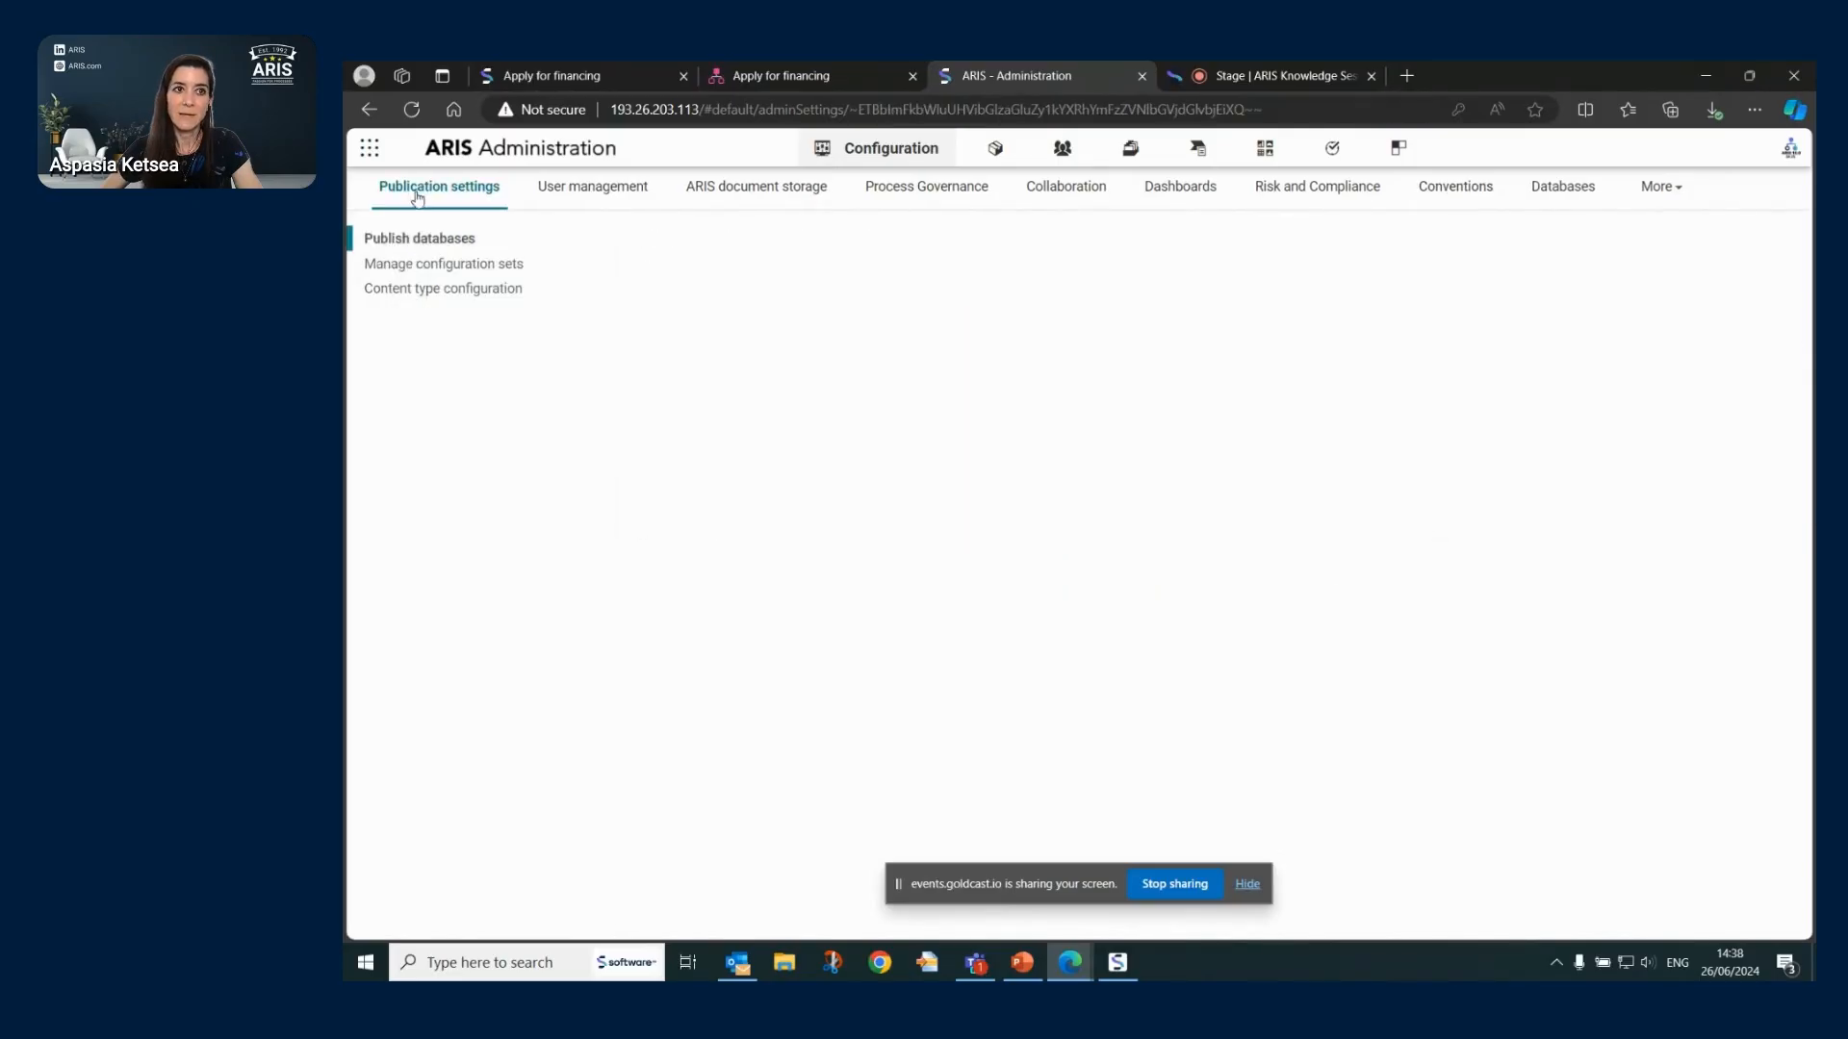
click(423, 290)
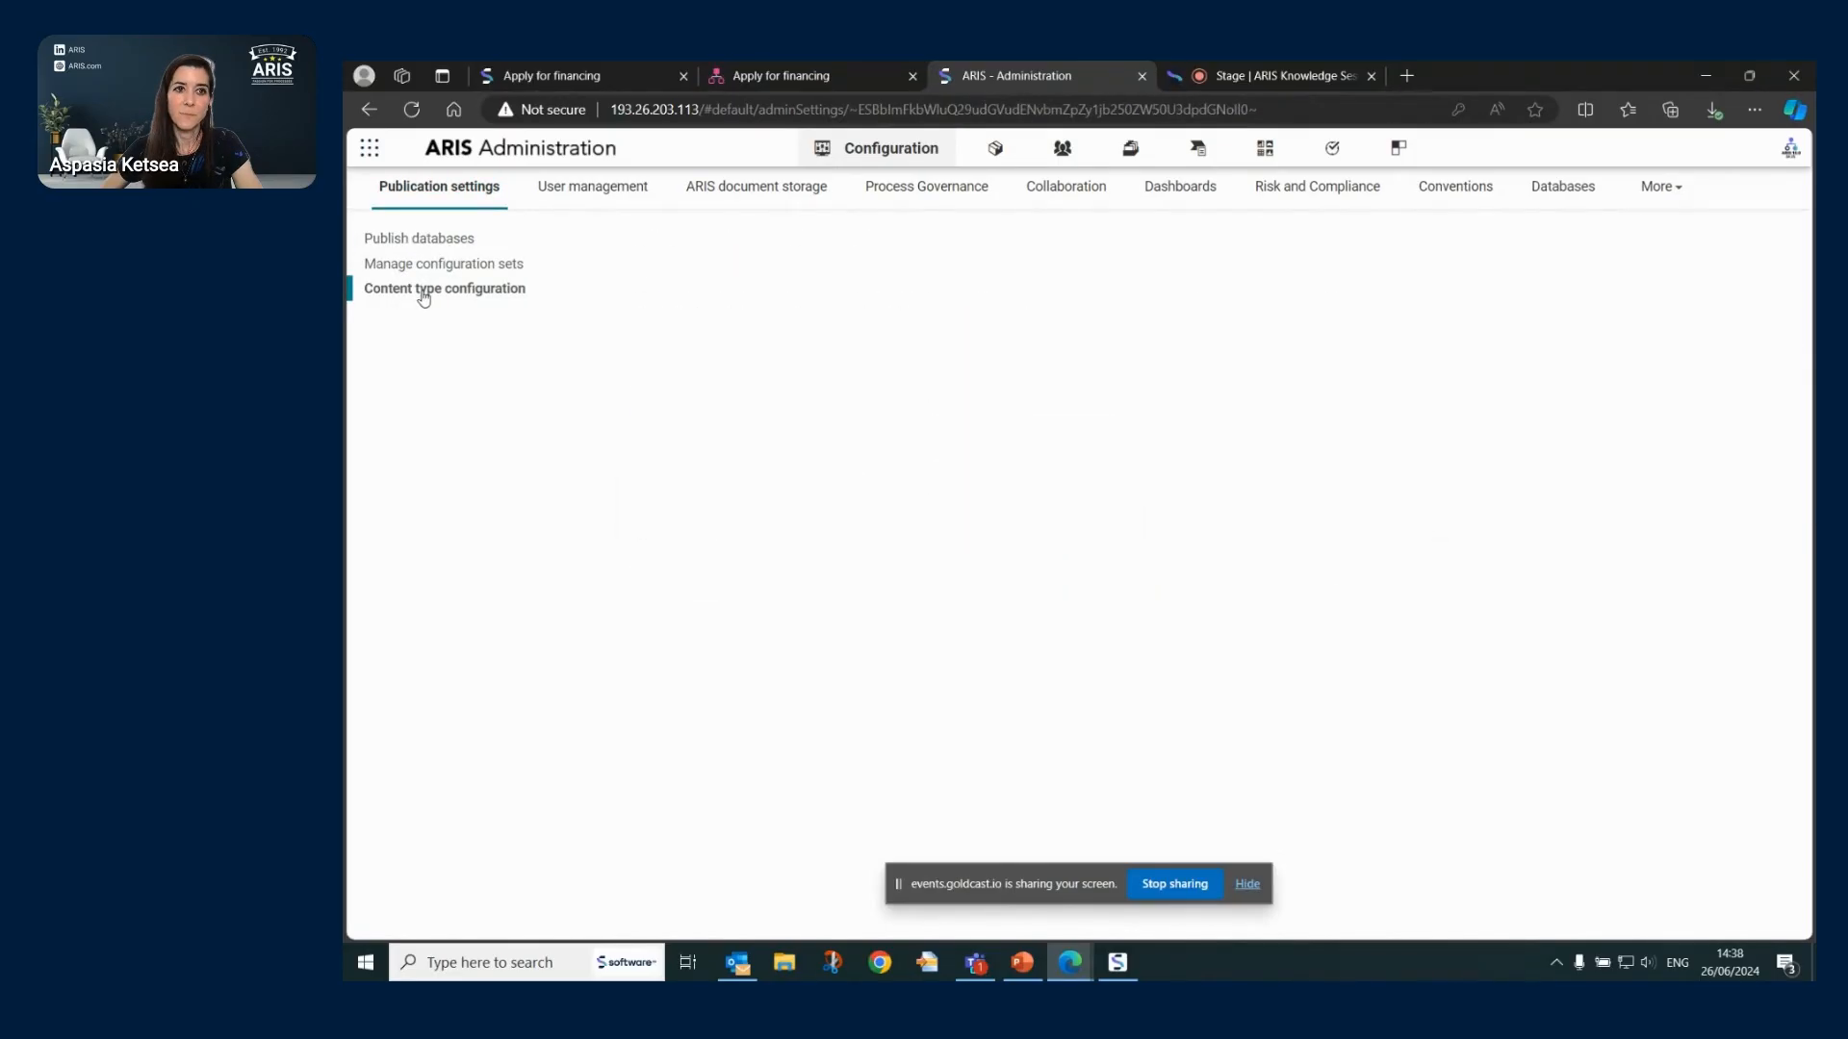
click(437, 271)
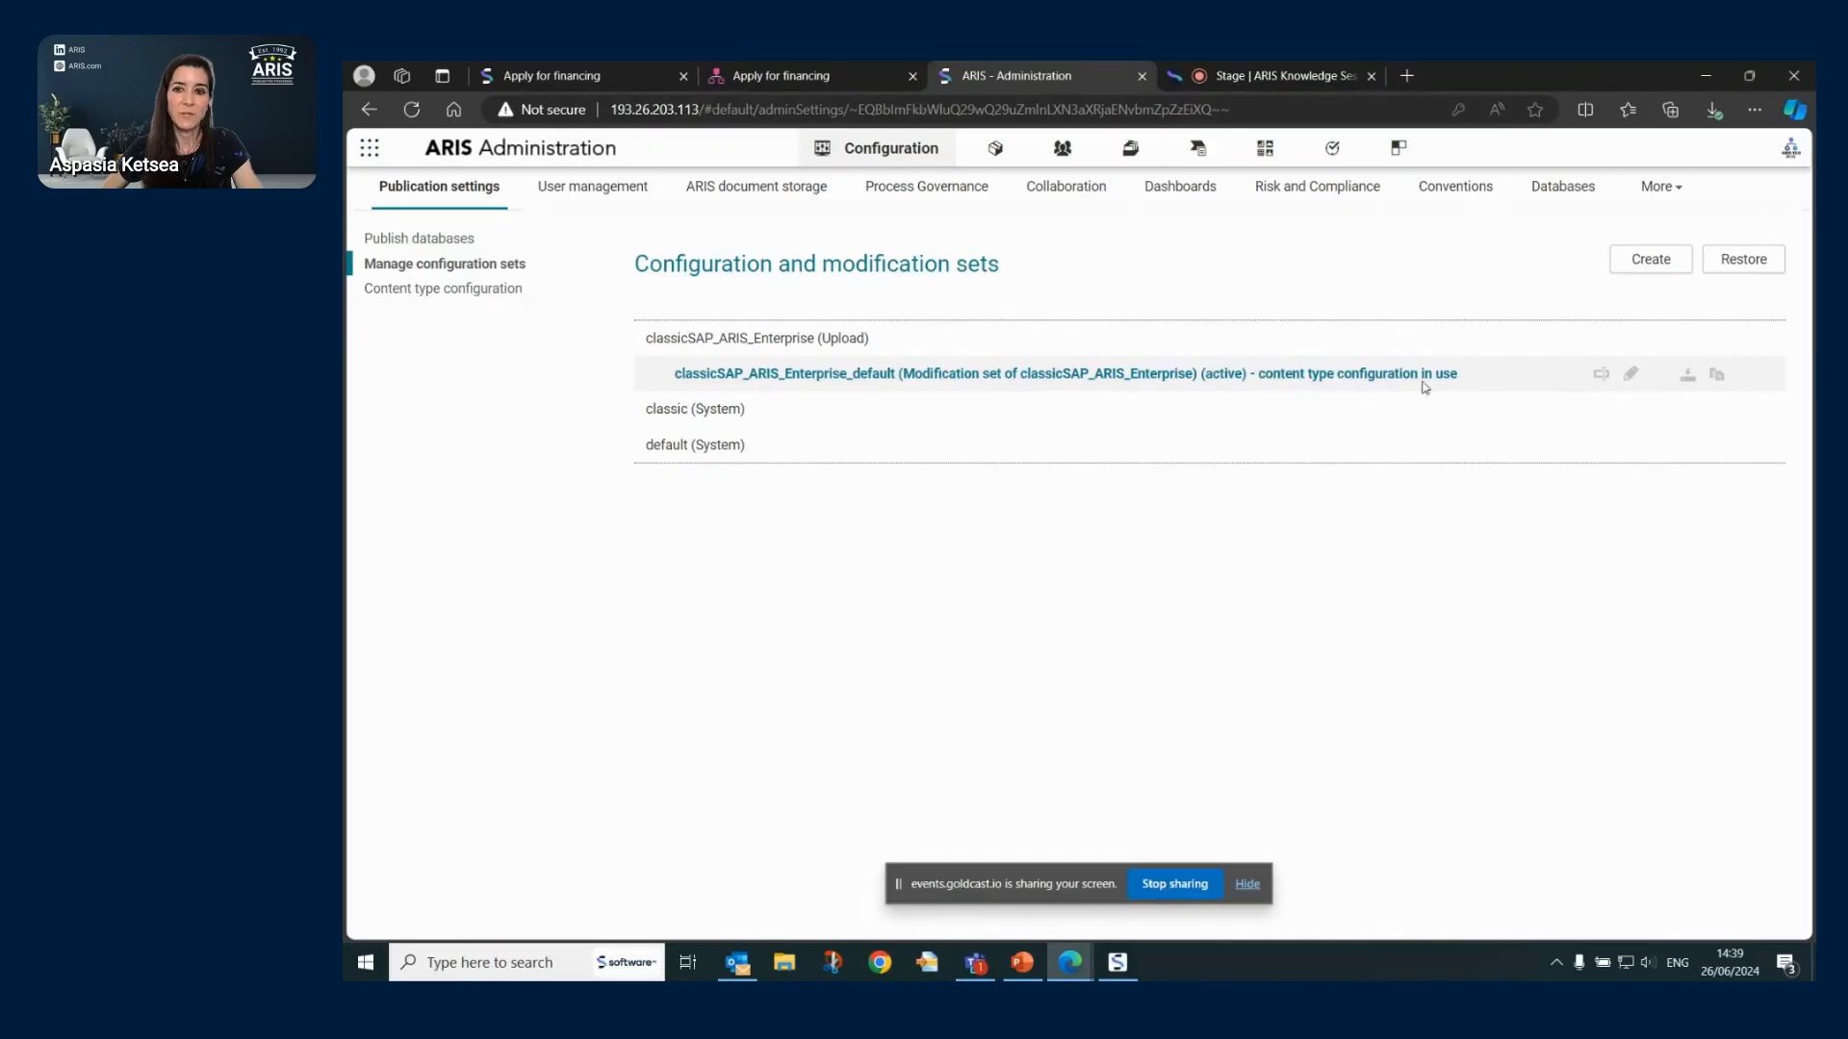
click(1632, 378)
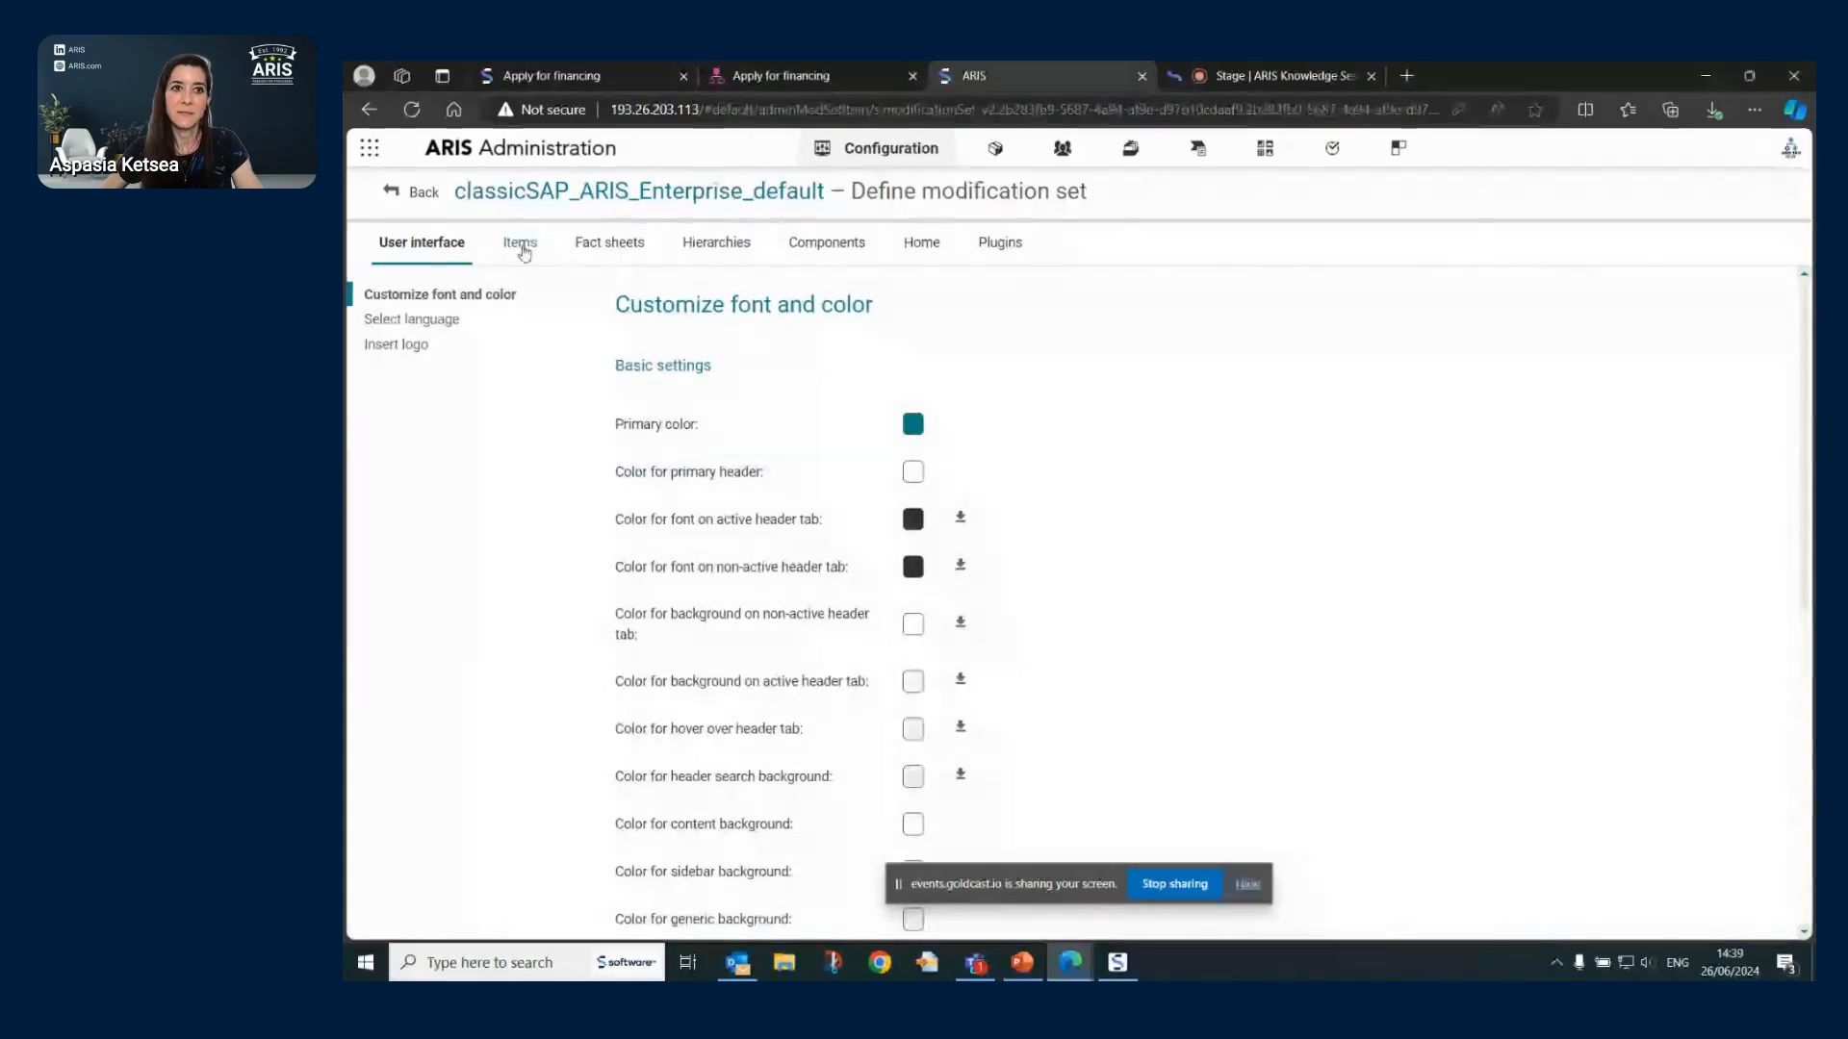
click(519, 249)
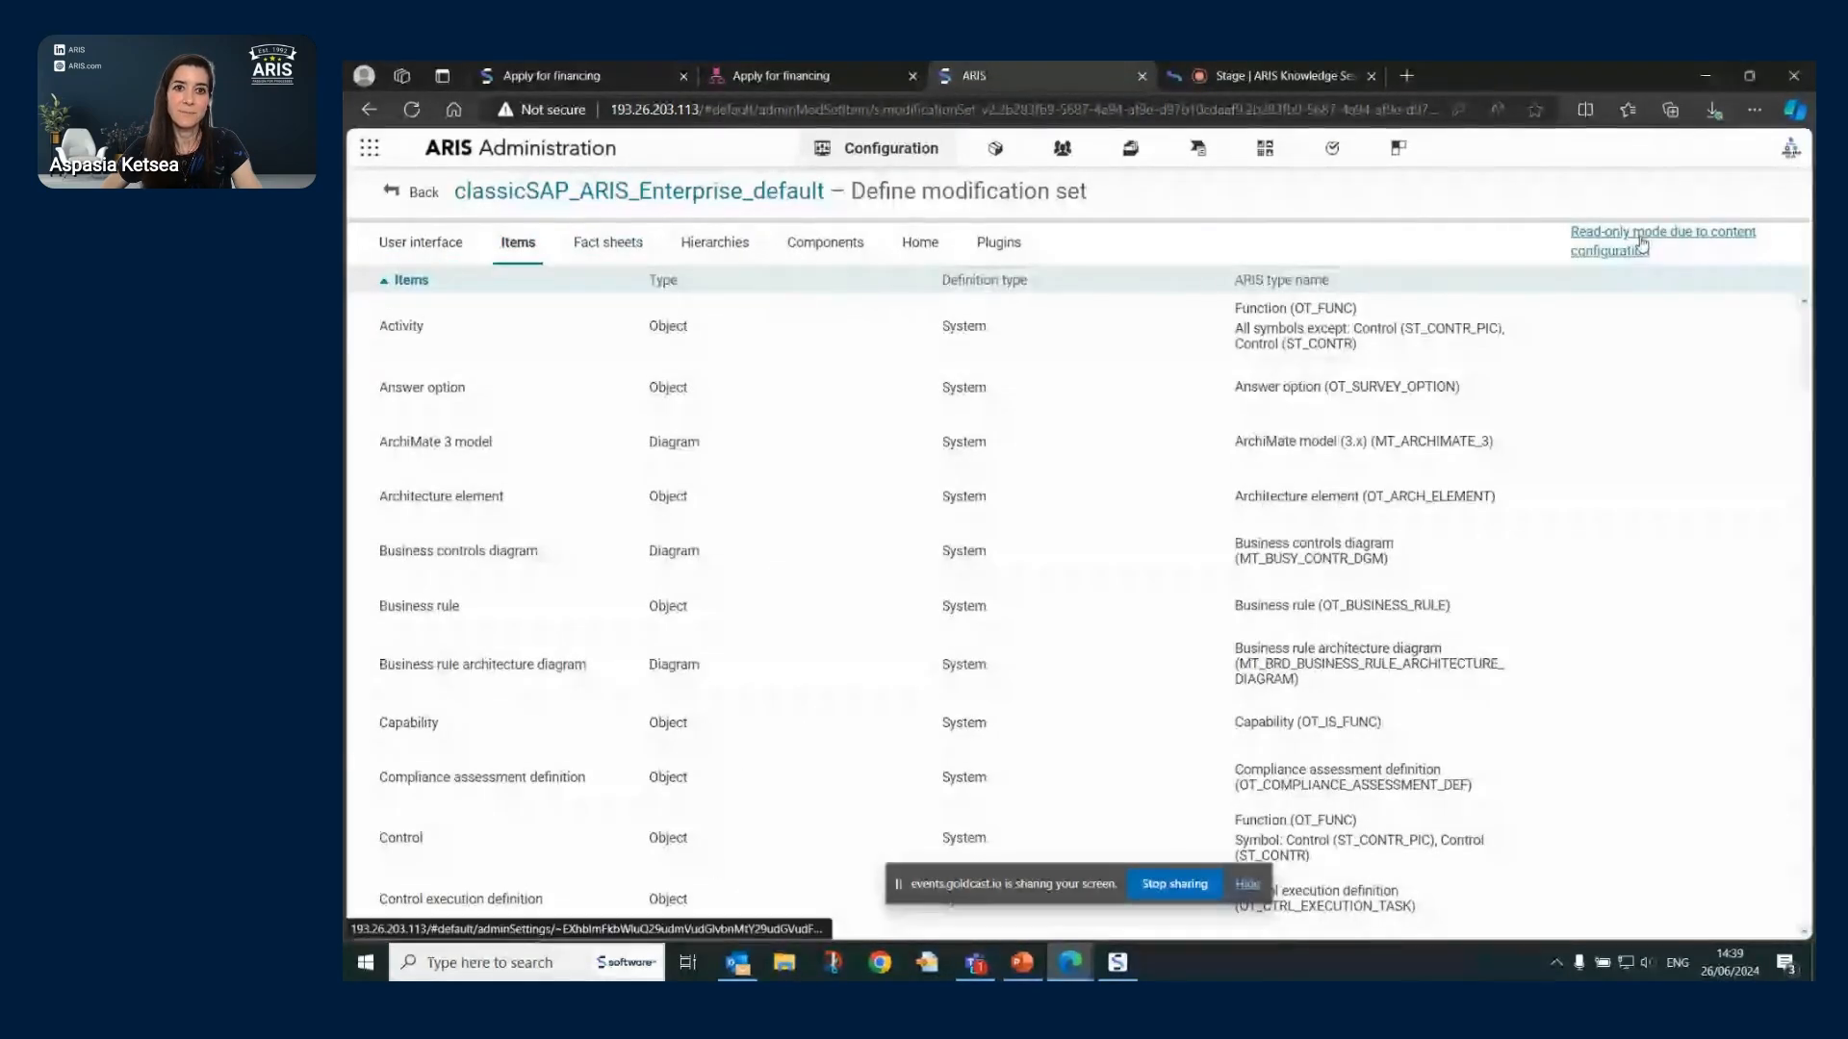
click(752, 251)
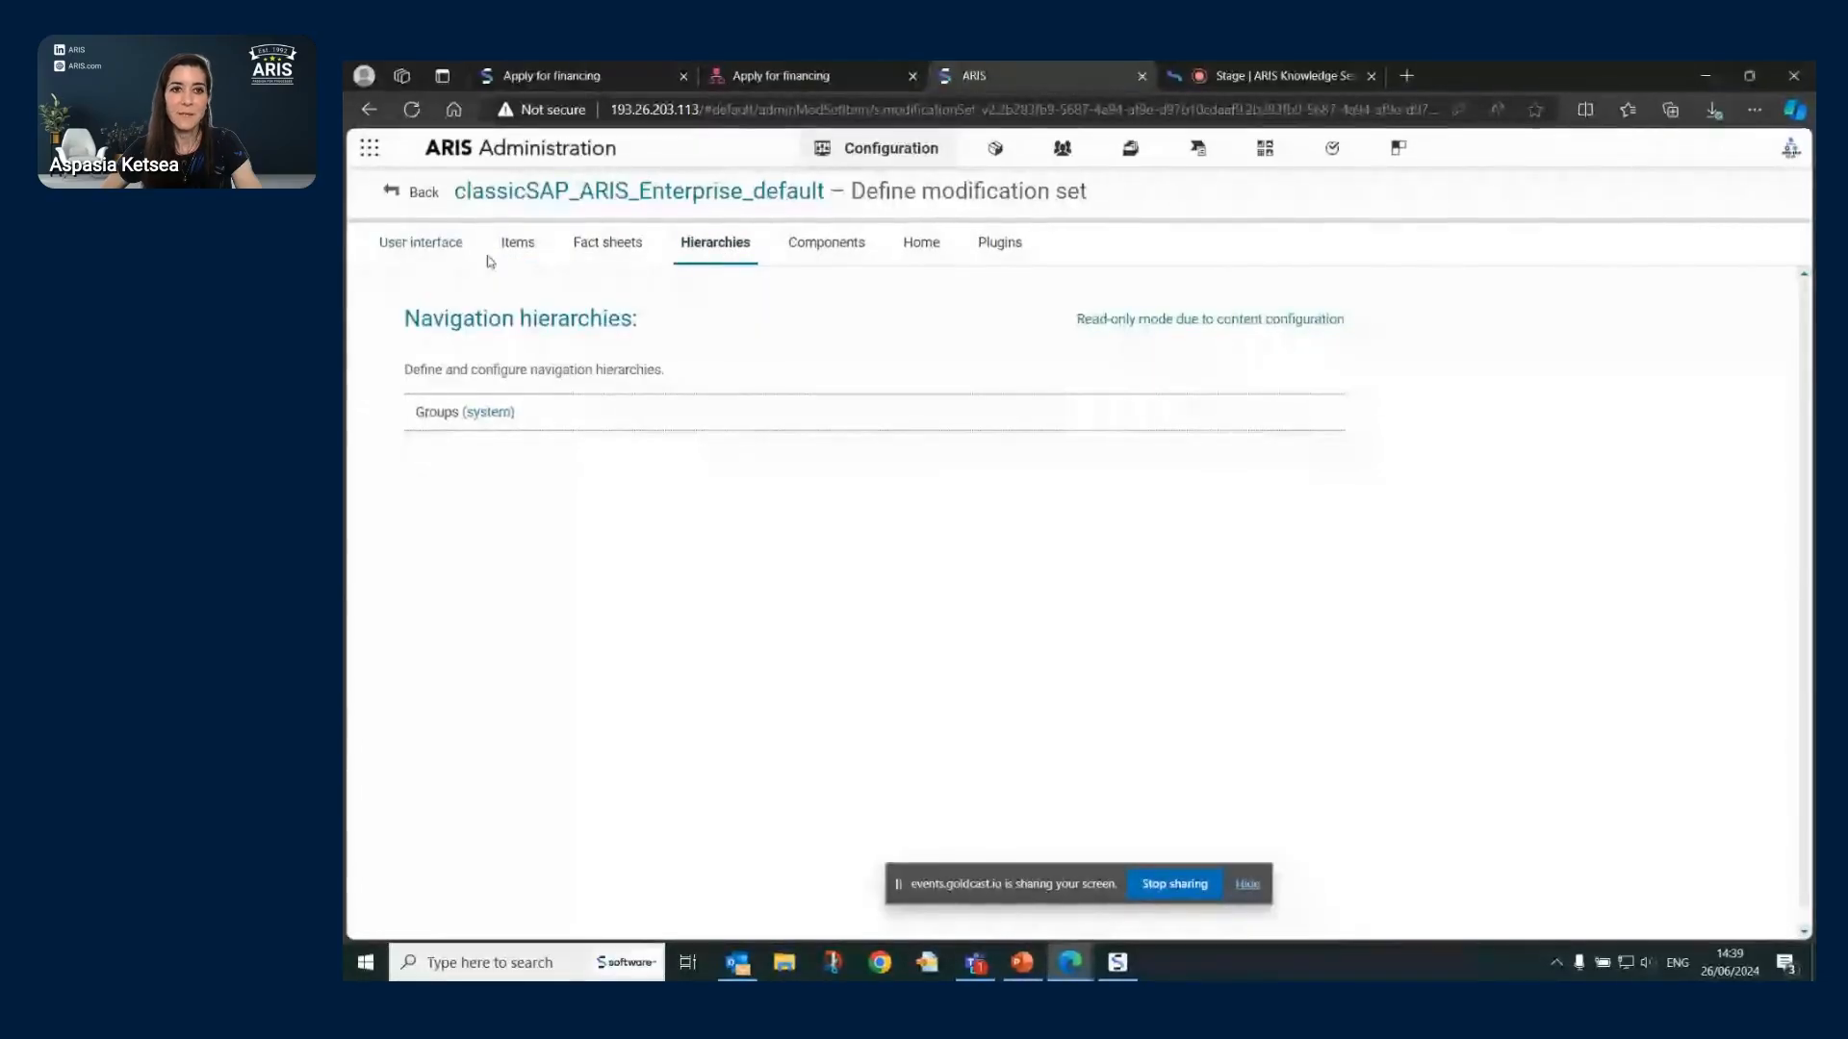
- Return to the content type configuration and open the Conventions model types list
click(423, 194)
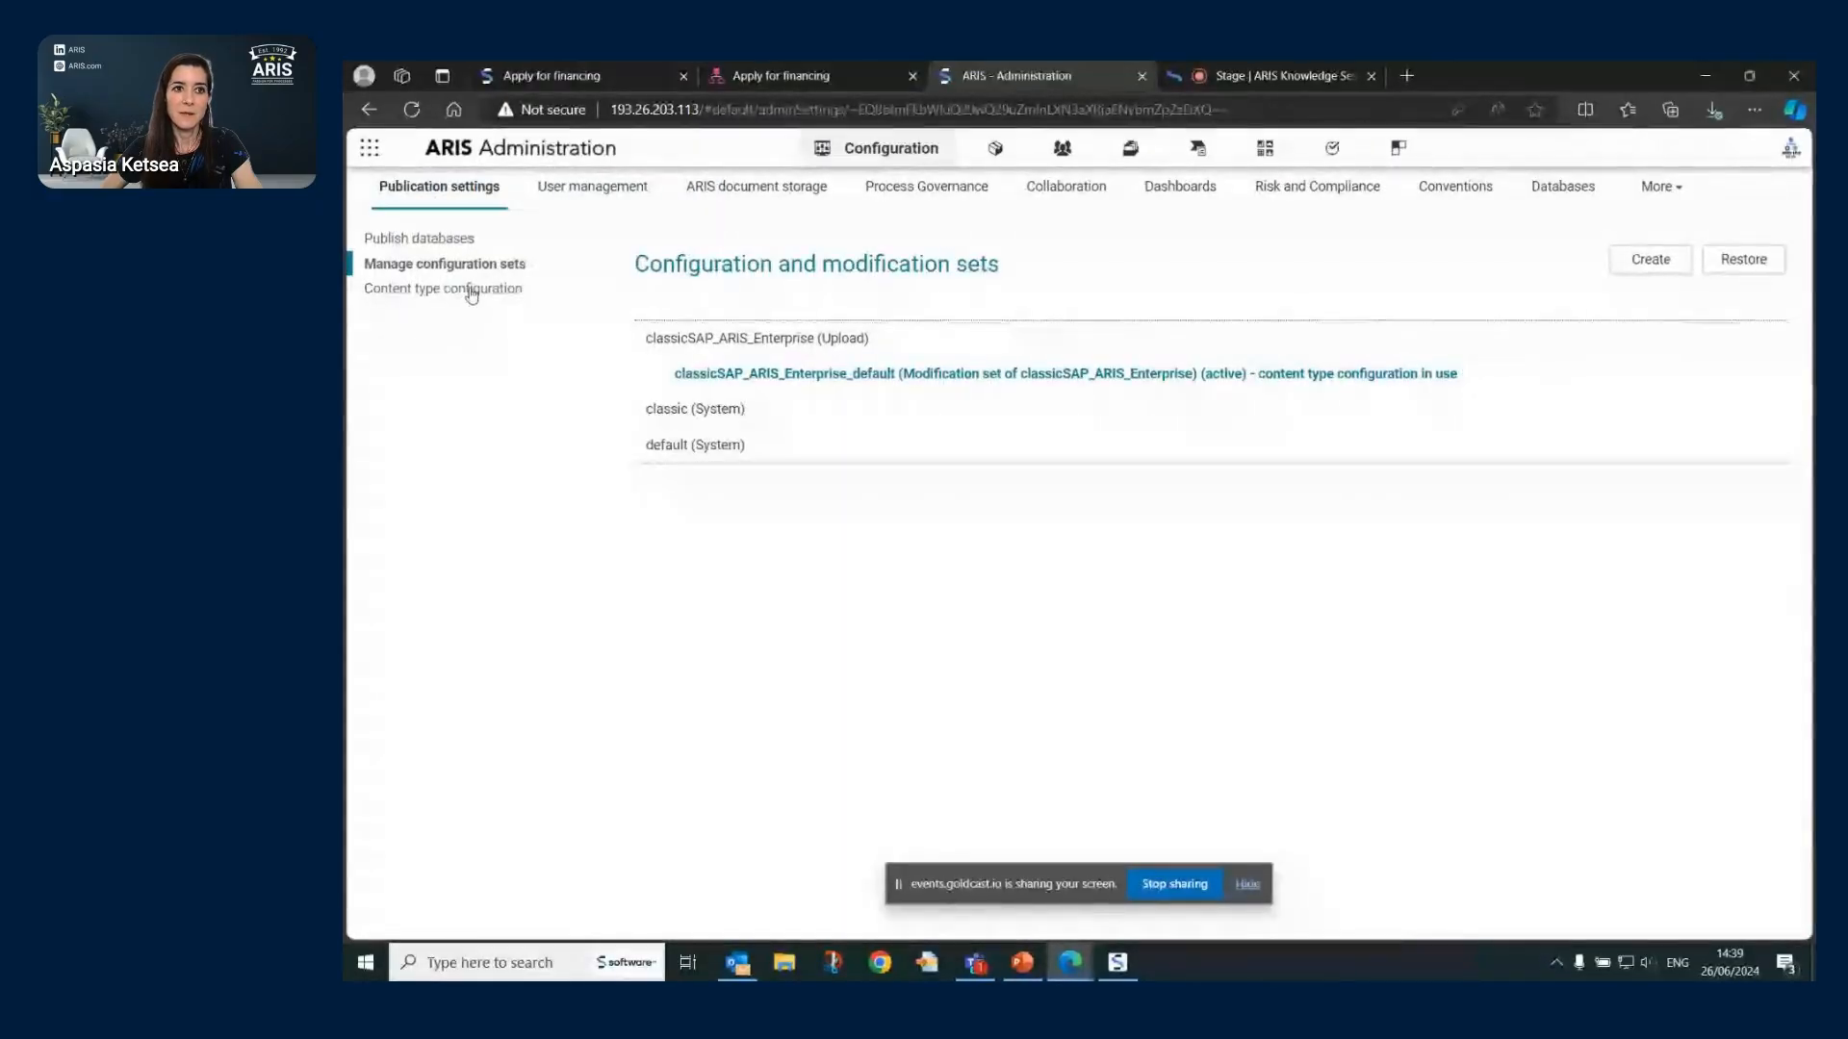
click(467, 291)
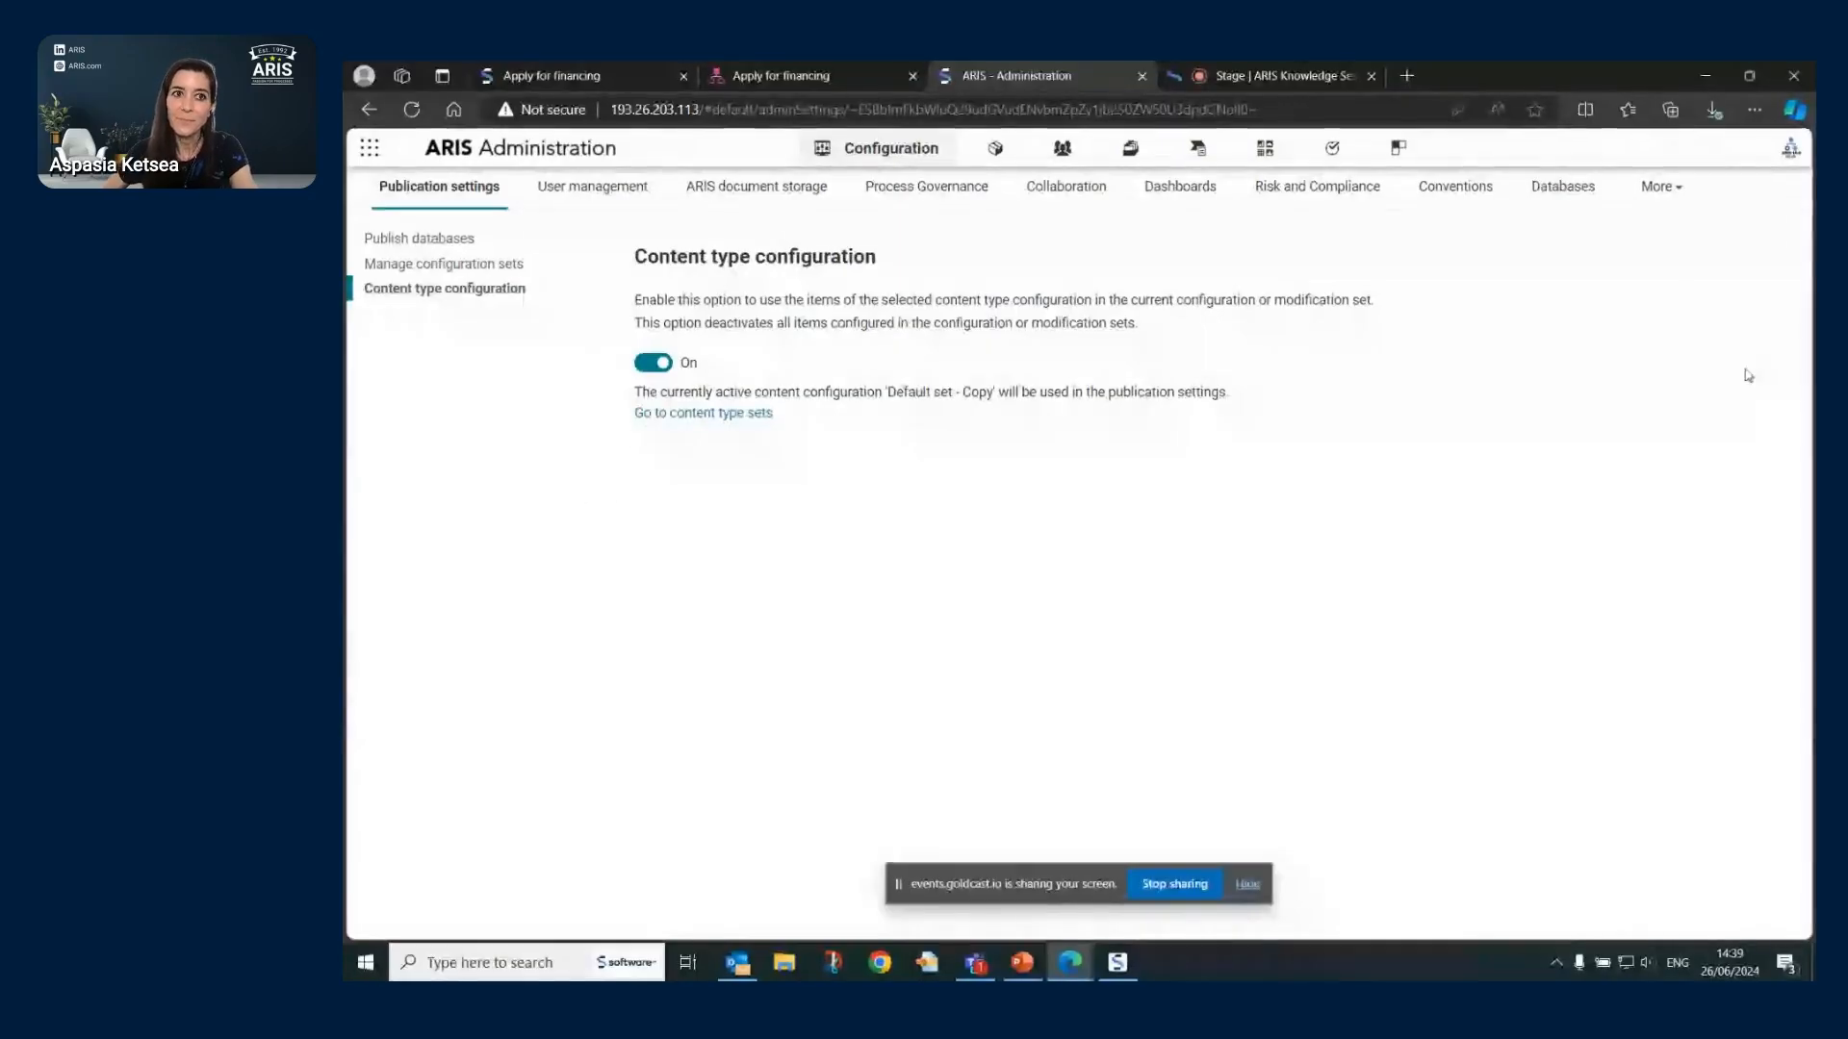
click(1452, 186)
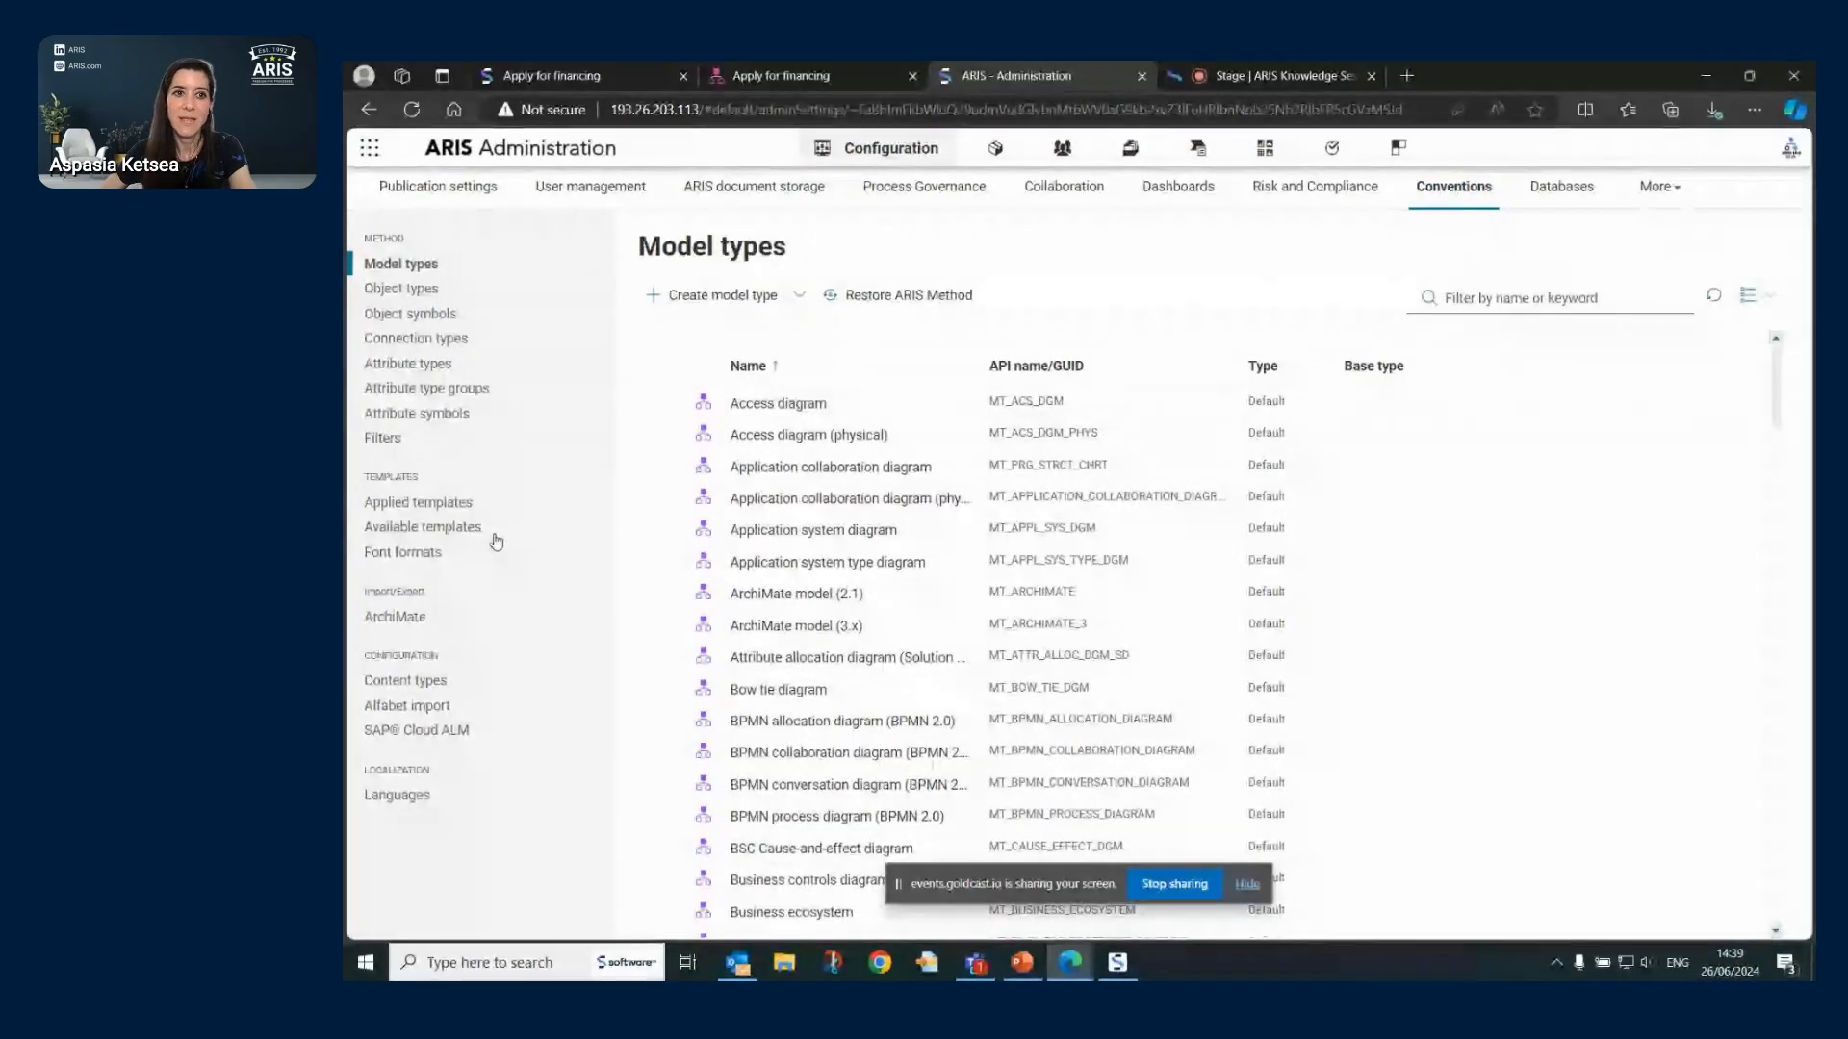
- Show the databases list and check which databases are published under Publication settings
click(1574, 197)
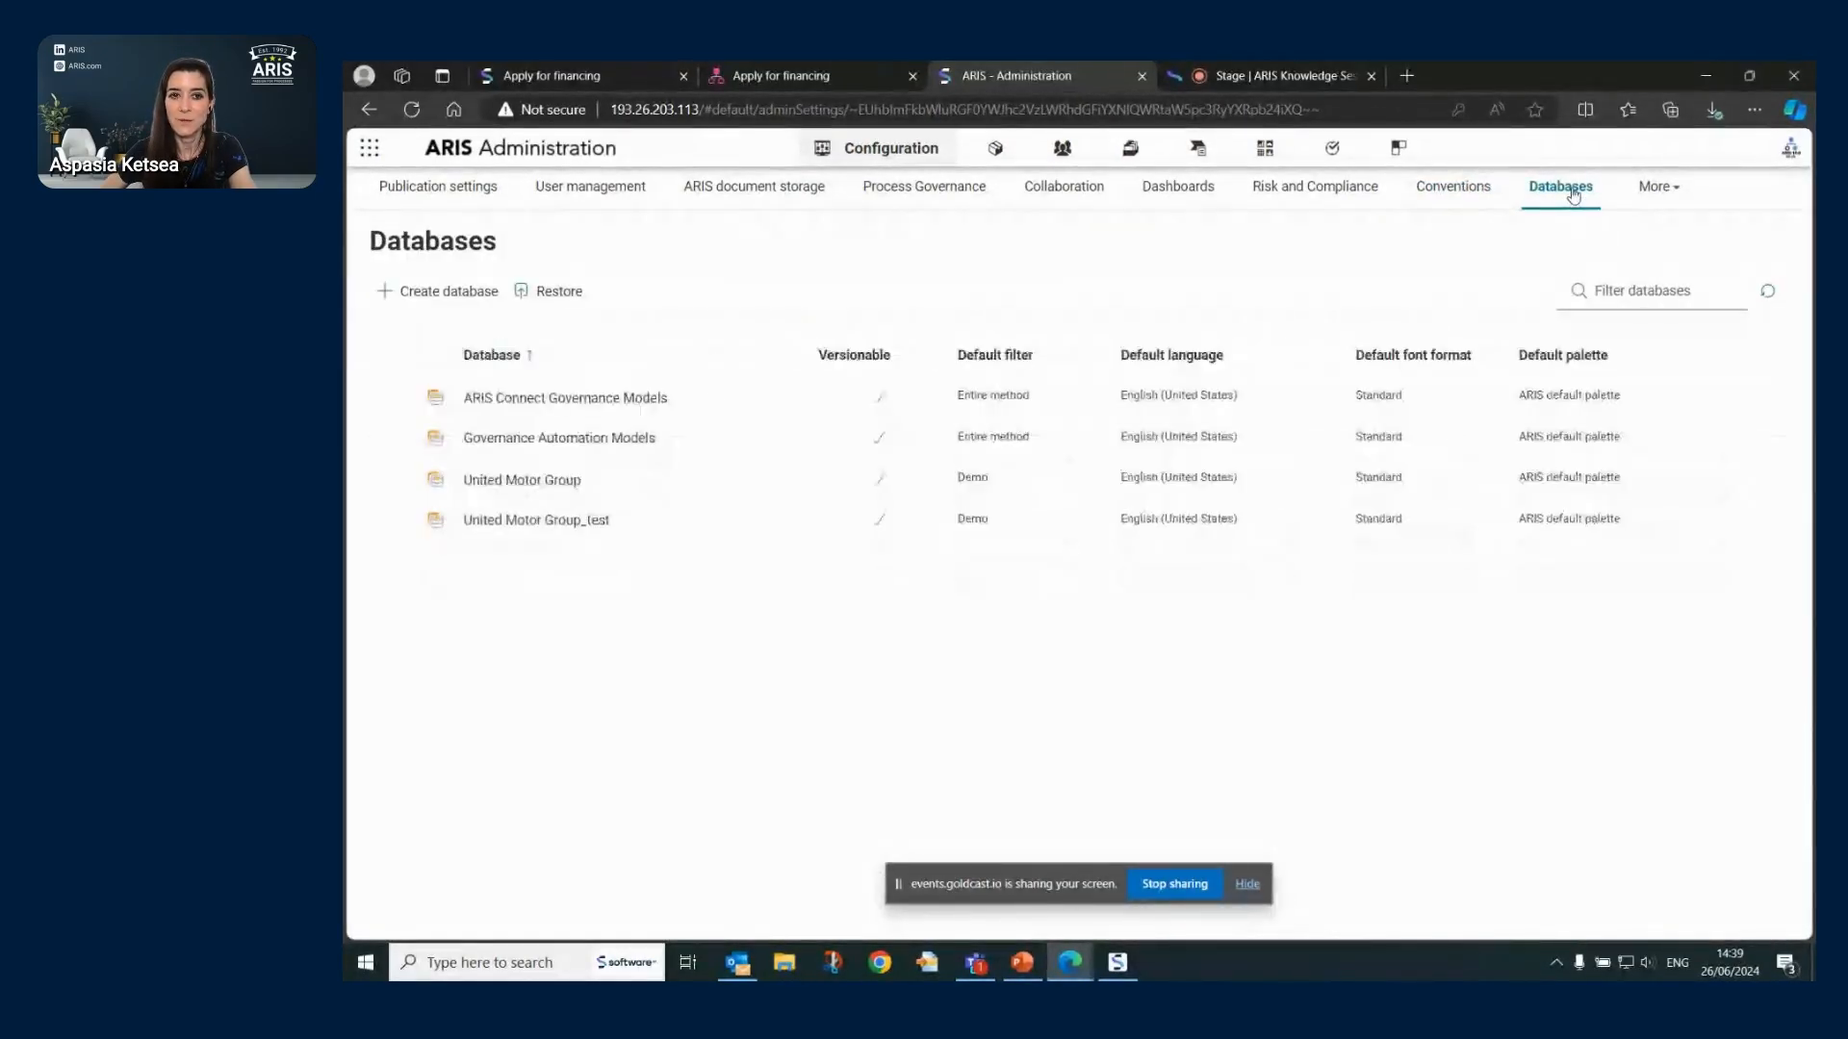
mouse_move(729, 475)
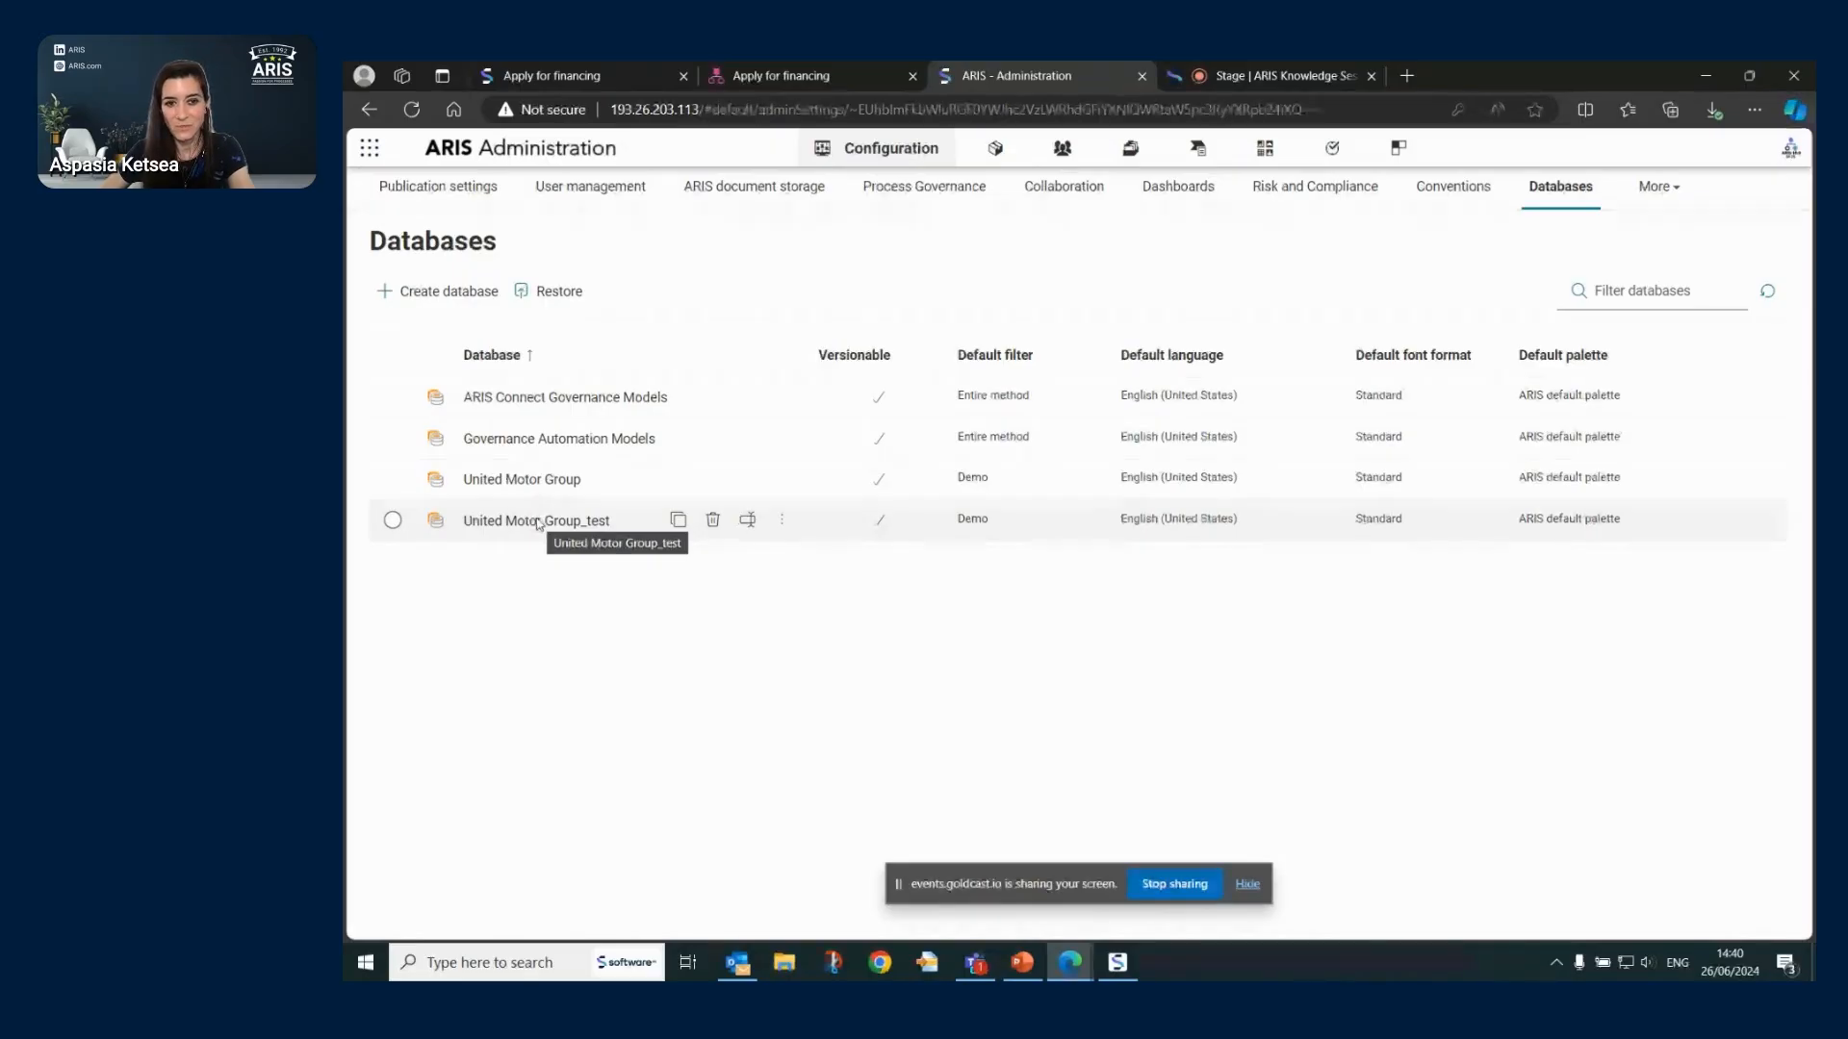
click(462, 197)
click(442, 247)
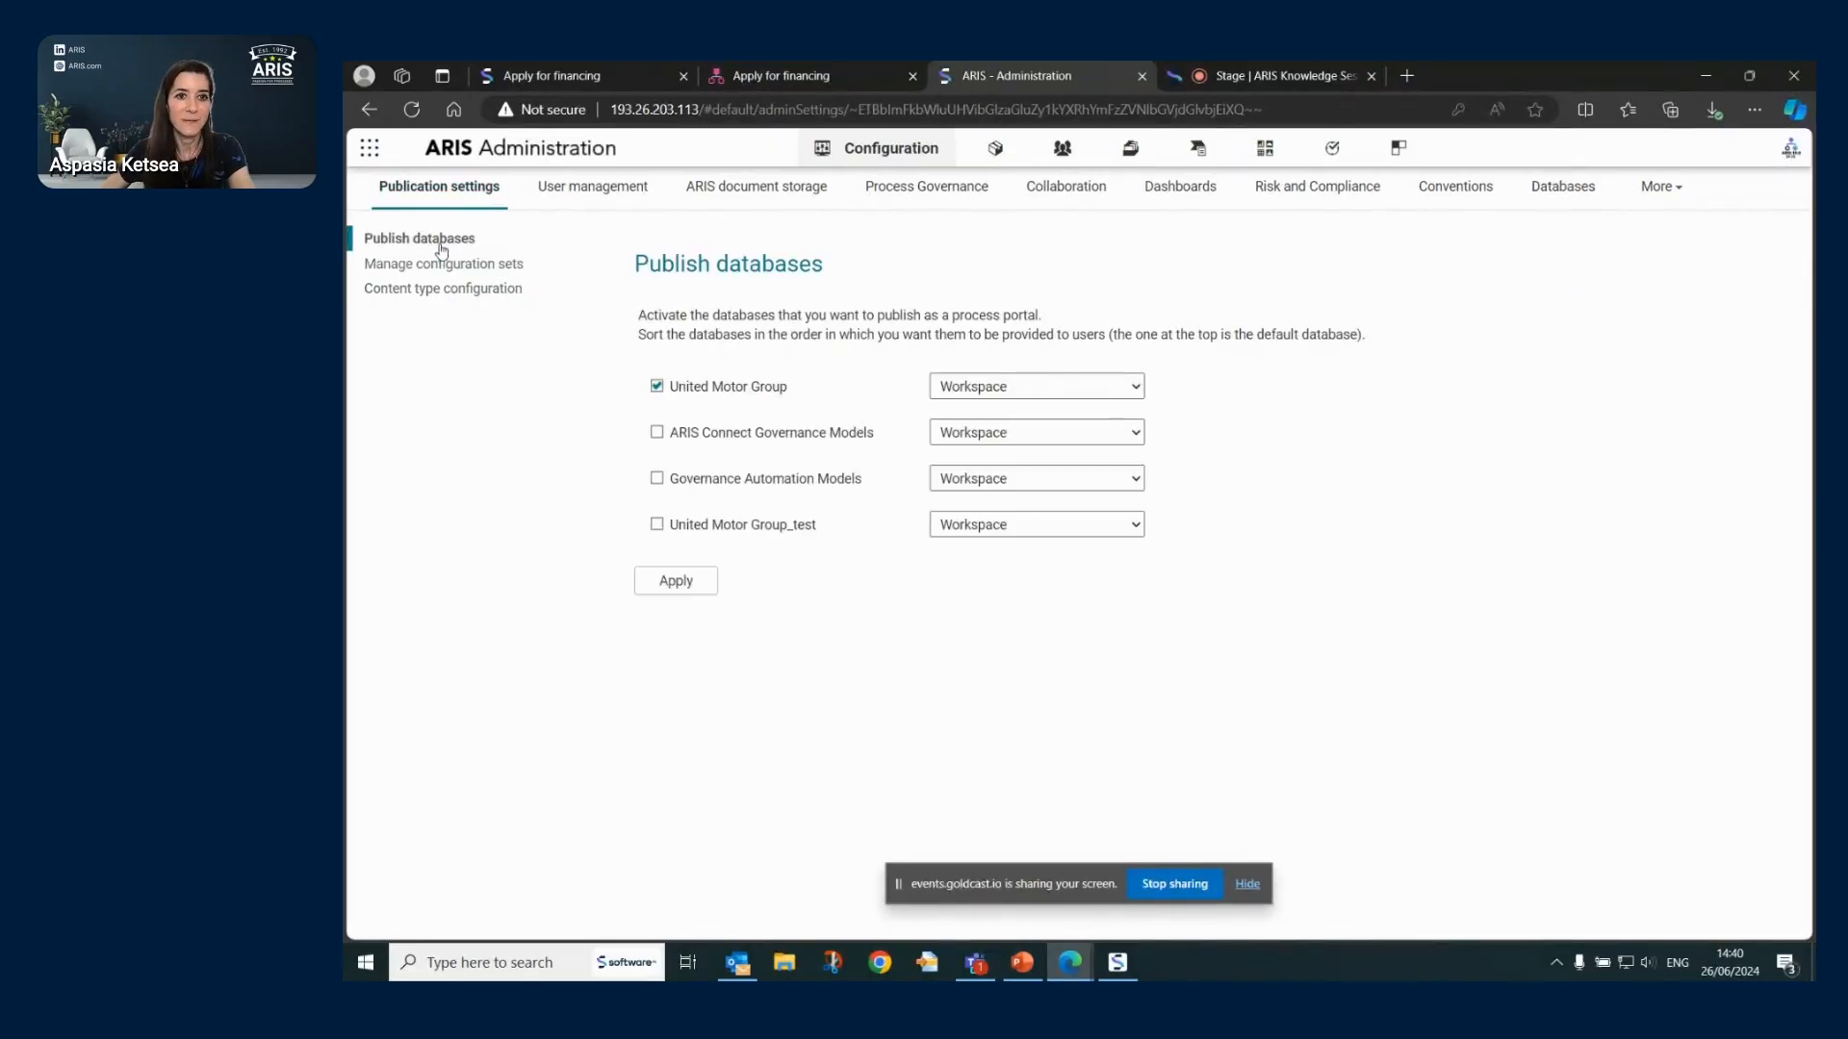
click(1563, 196)
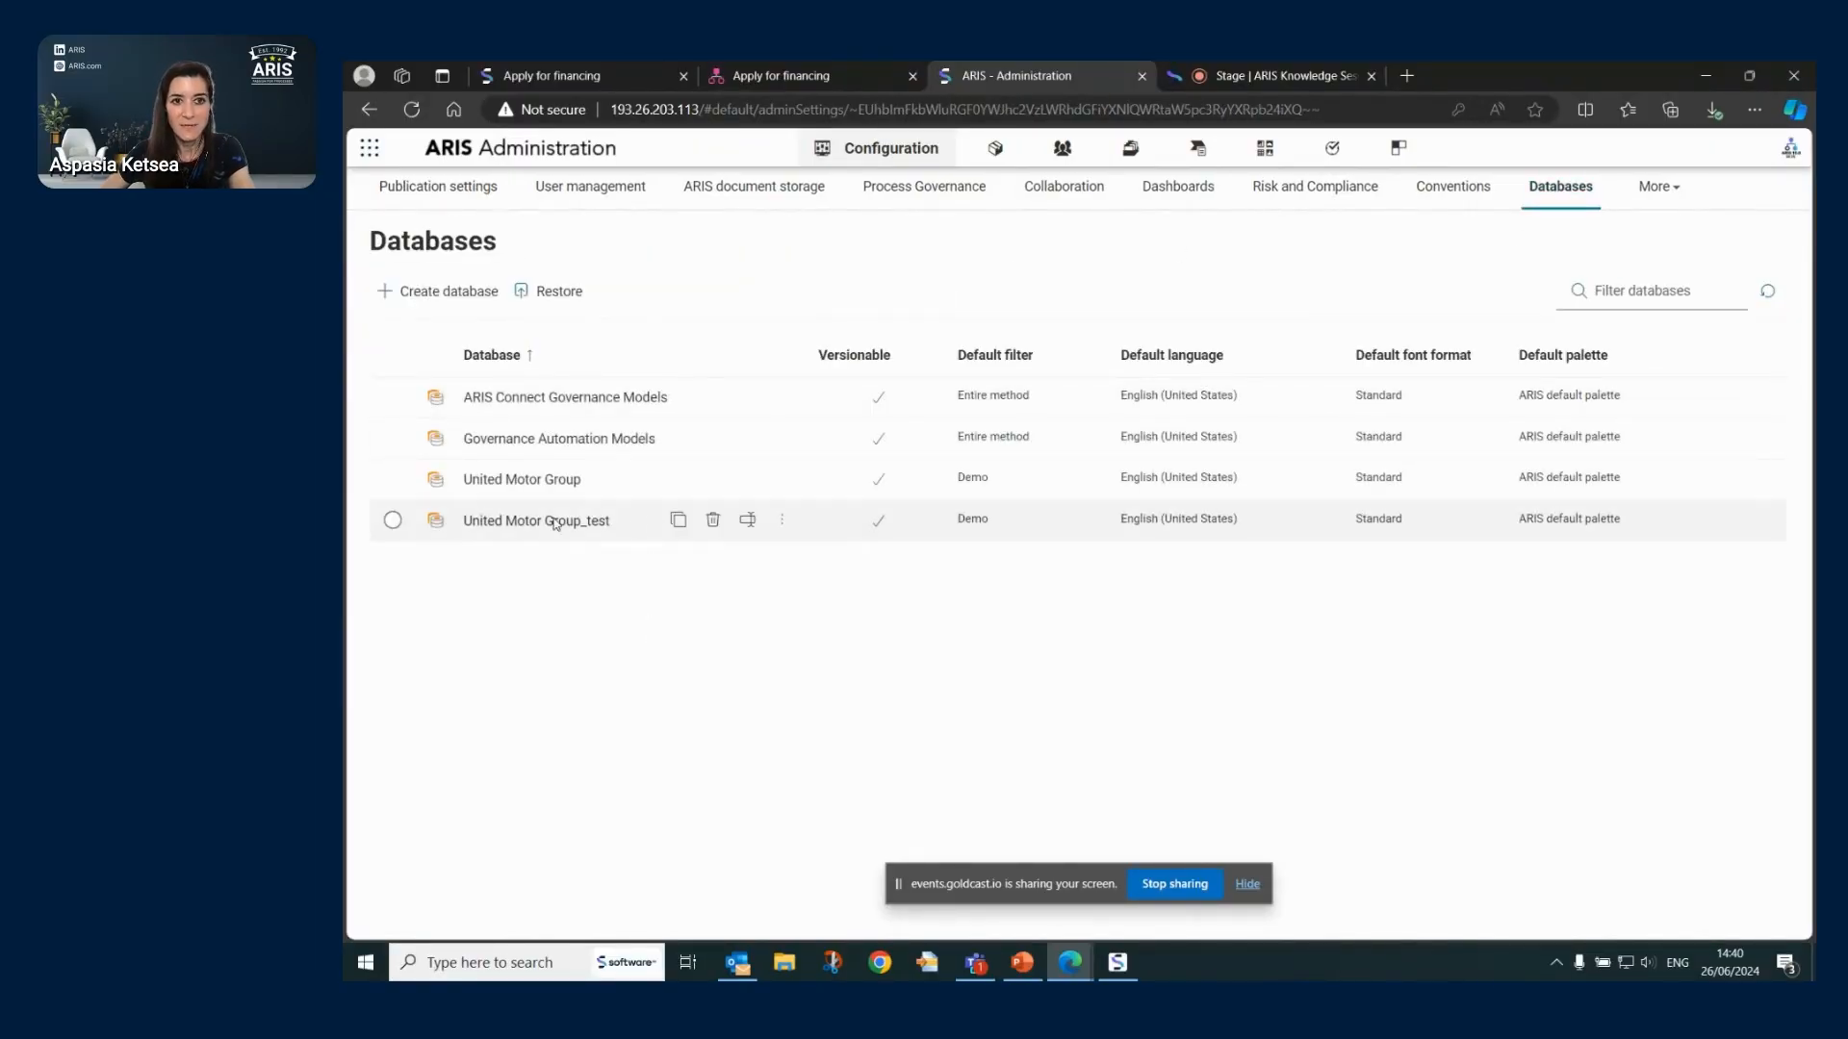
- Select United Motor Group_test and review its available actions
click(393, 520)
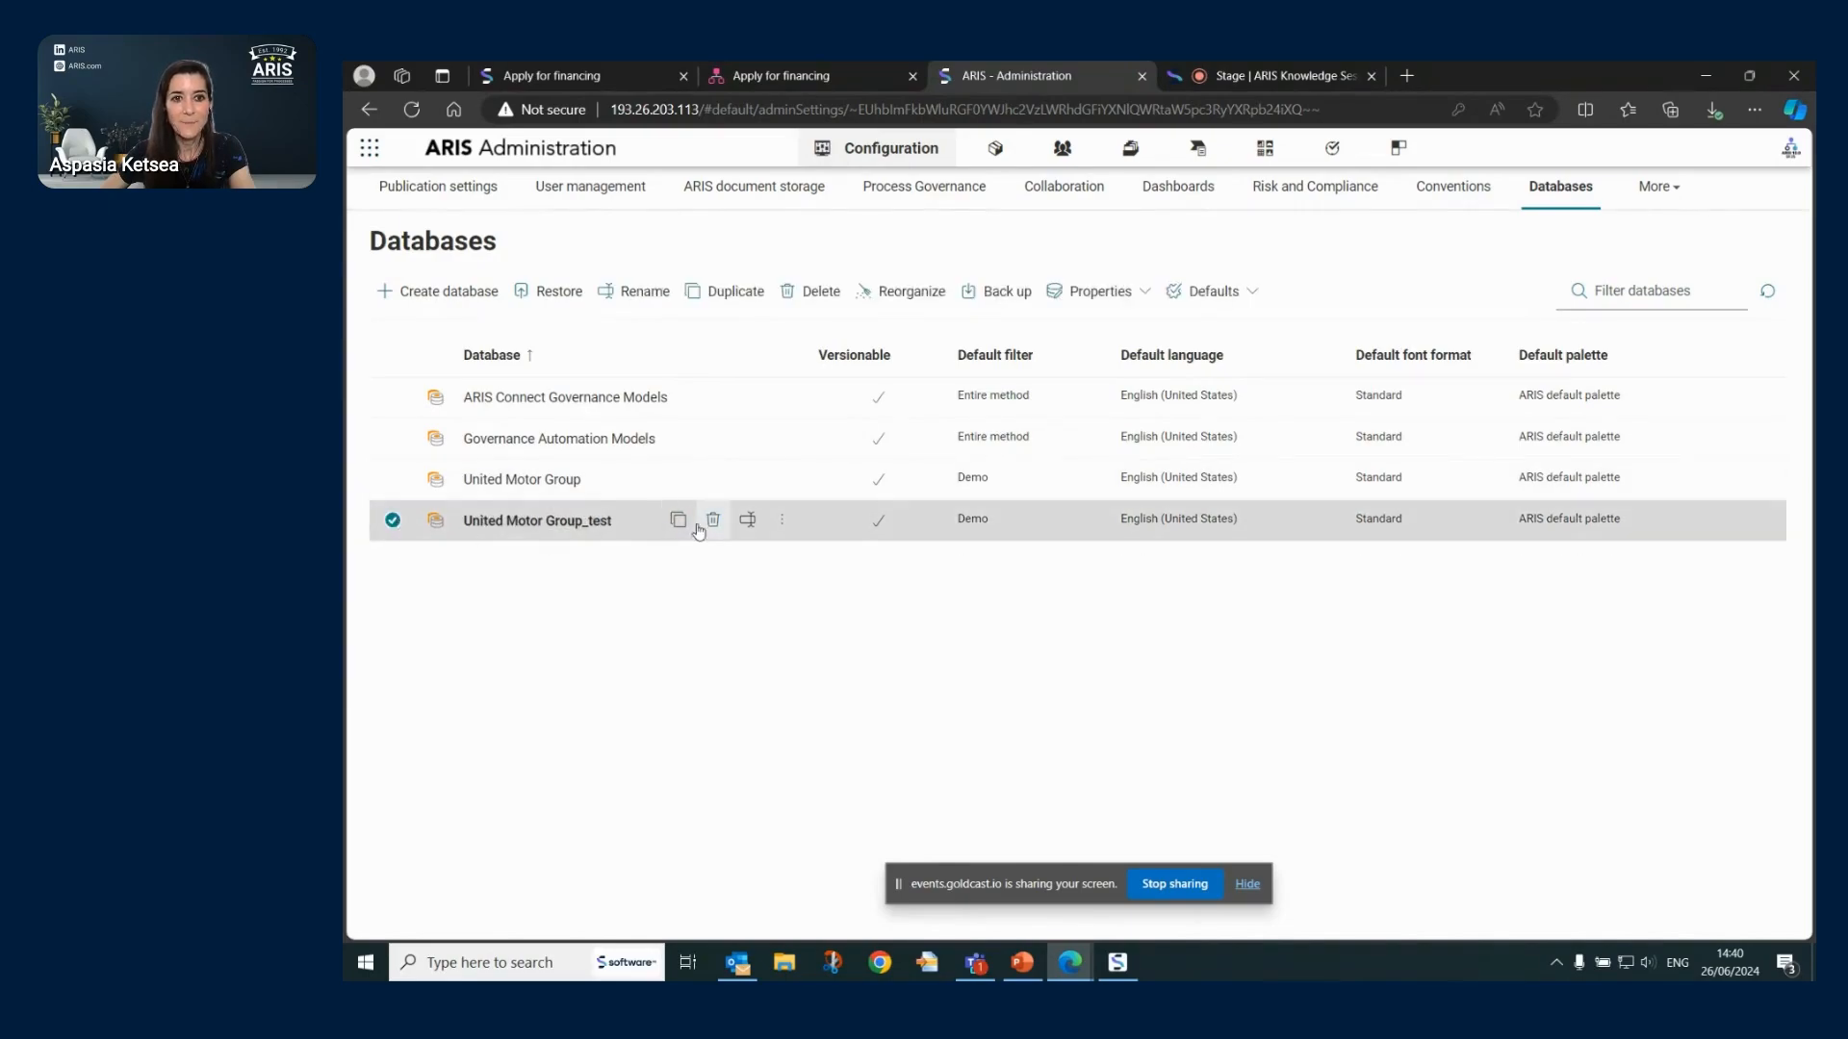
click(783, 522)
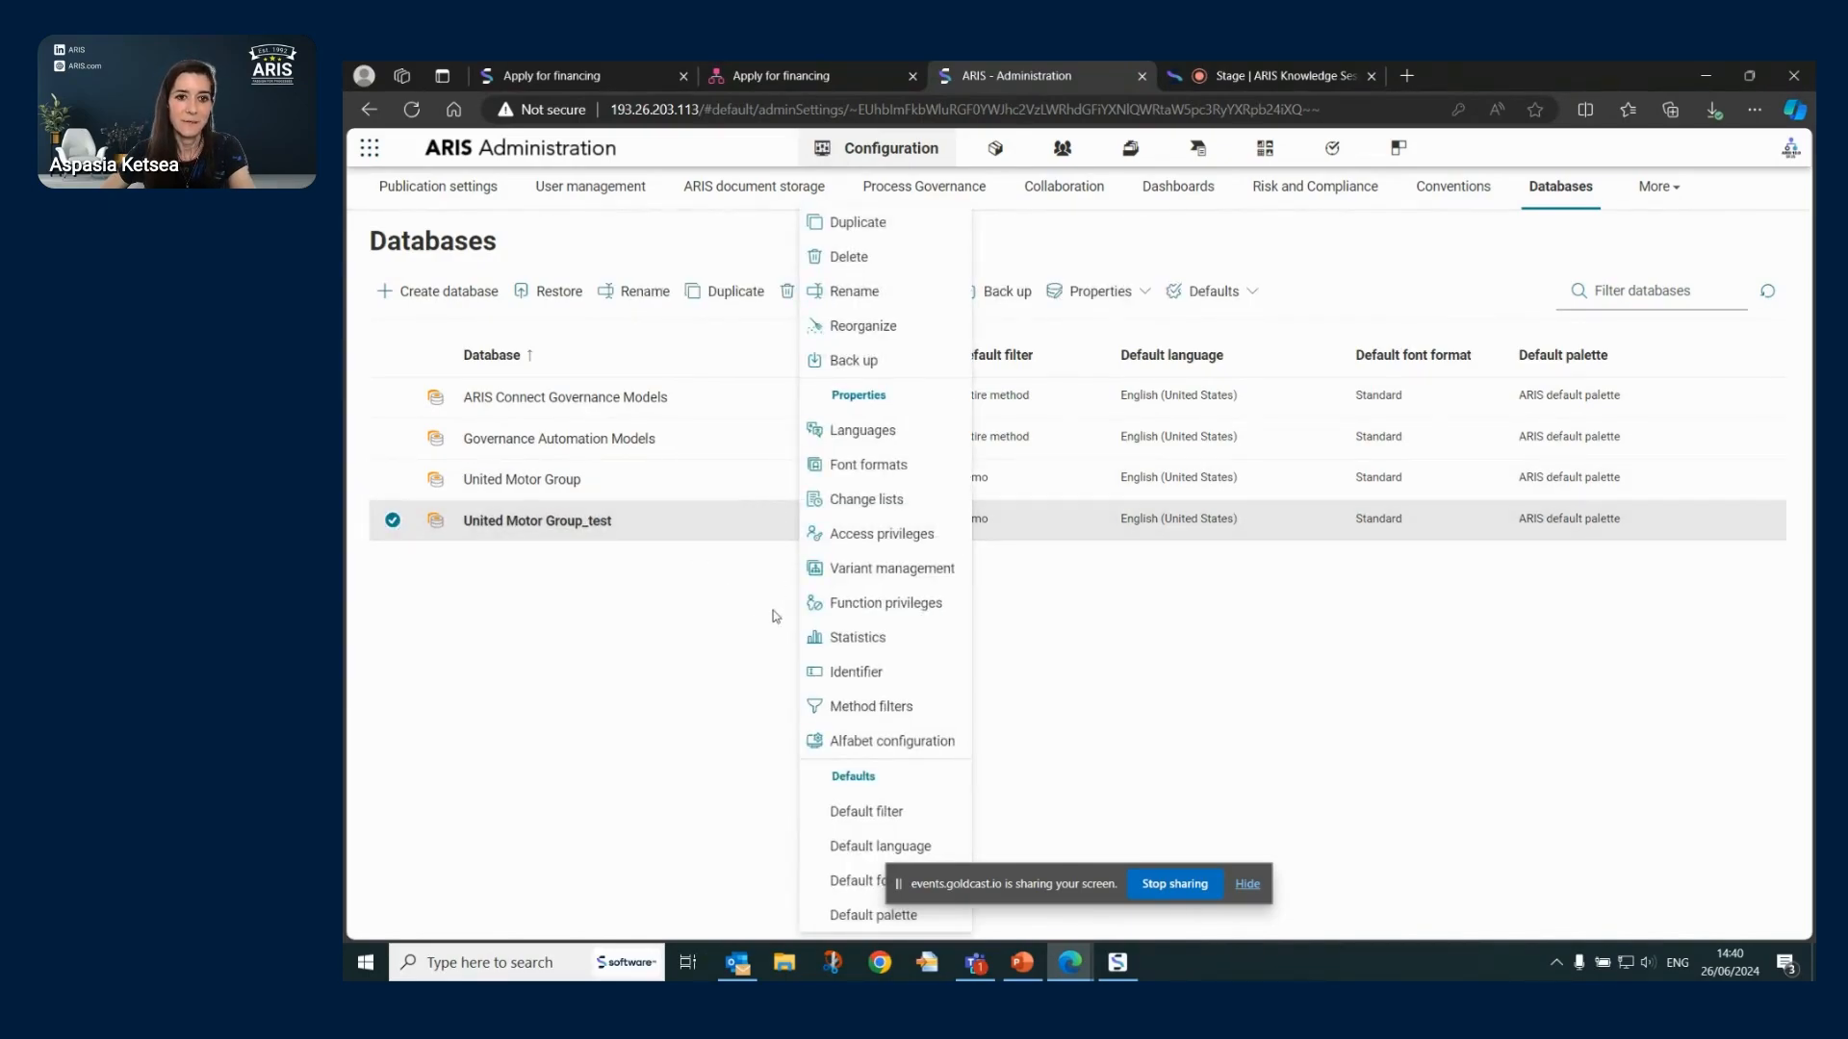
click(716, 756)
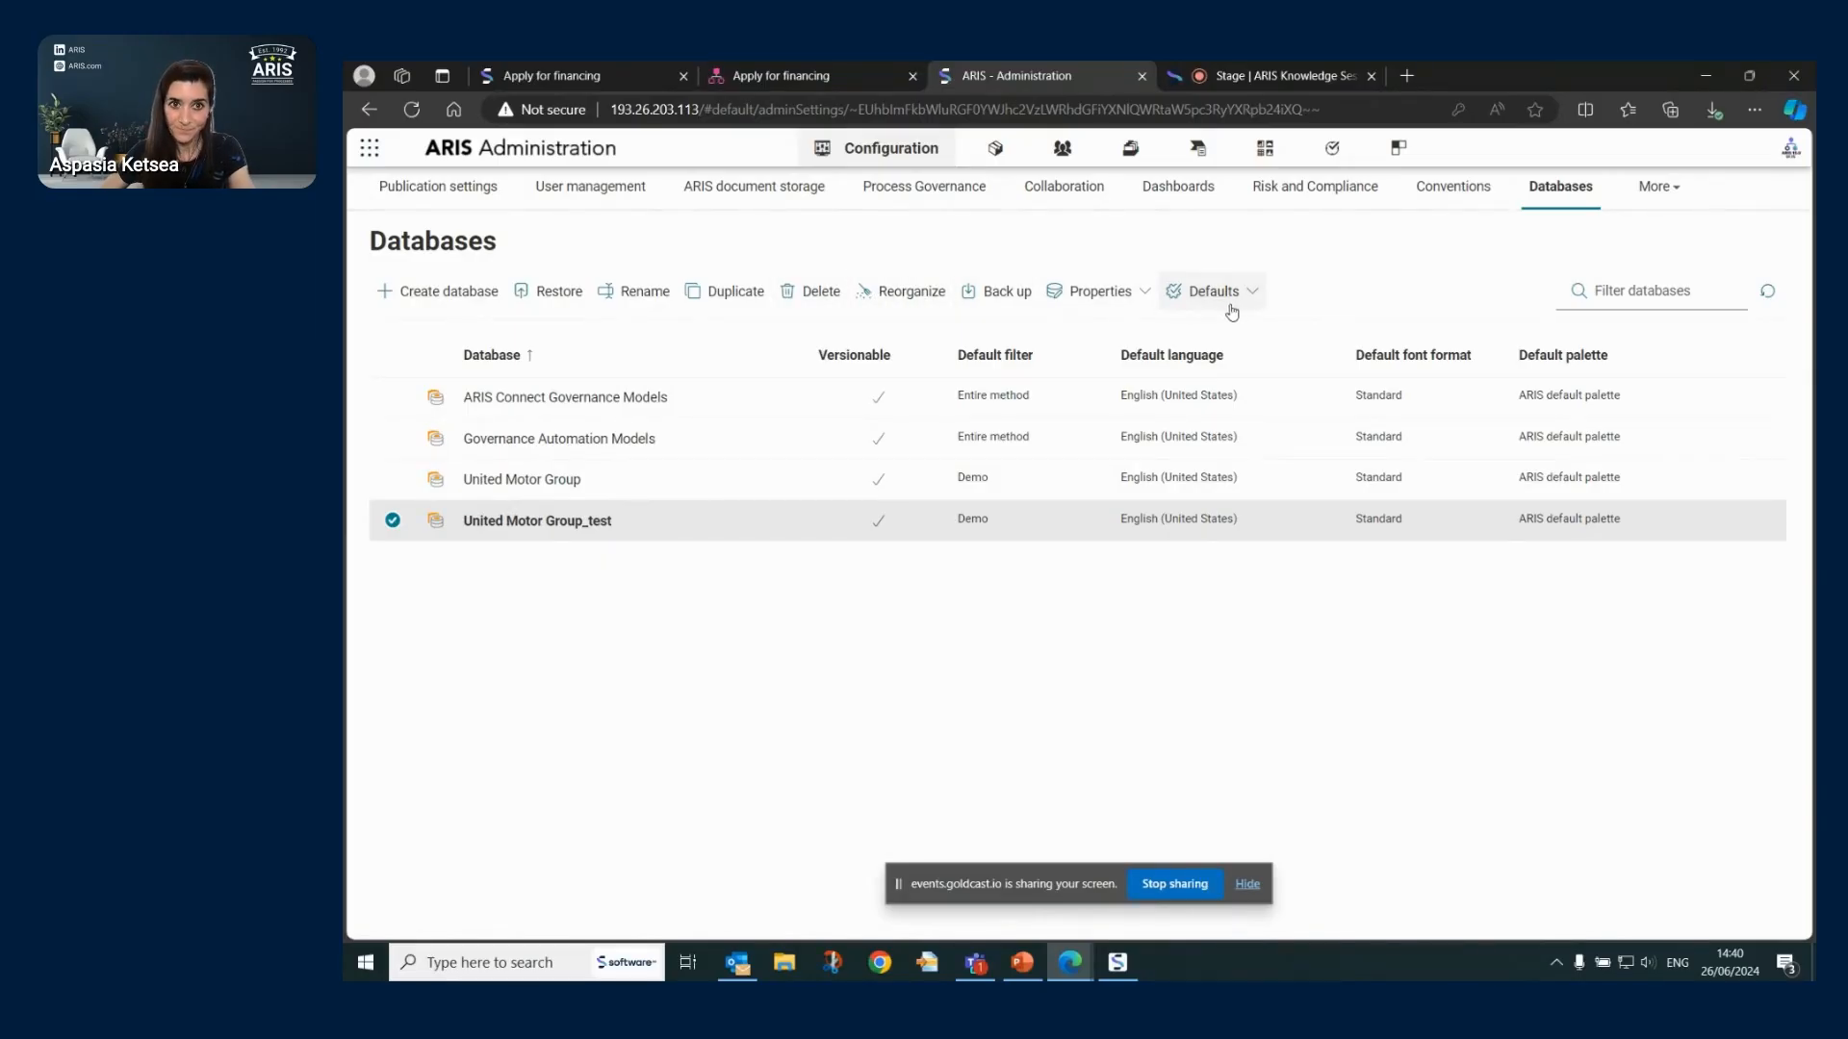
- Reorganize United Motor Group_test with 'Delete all object and connection definitions not used in models' checked
click(913, 293)
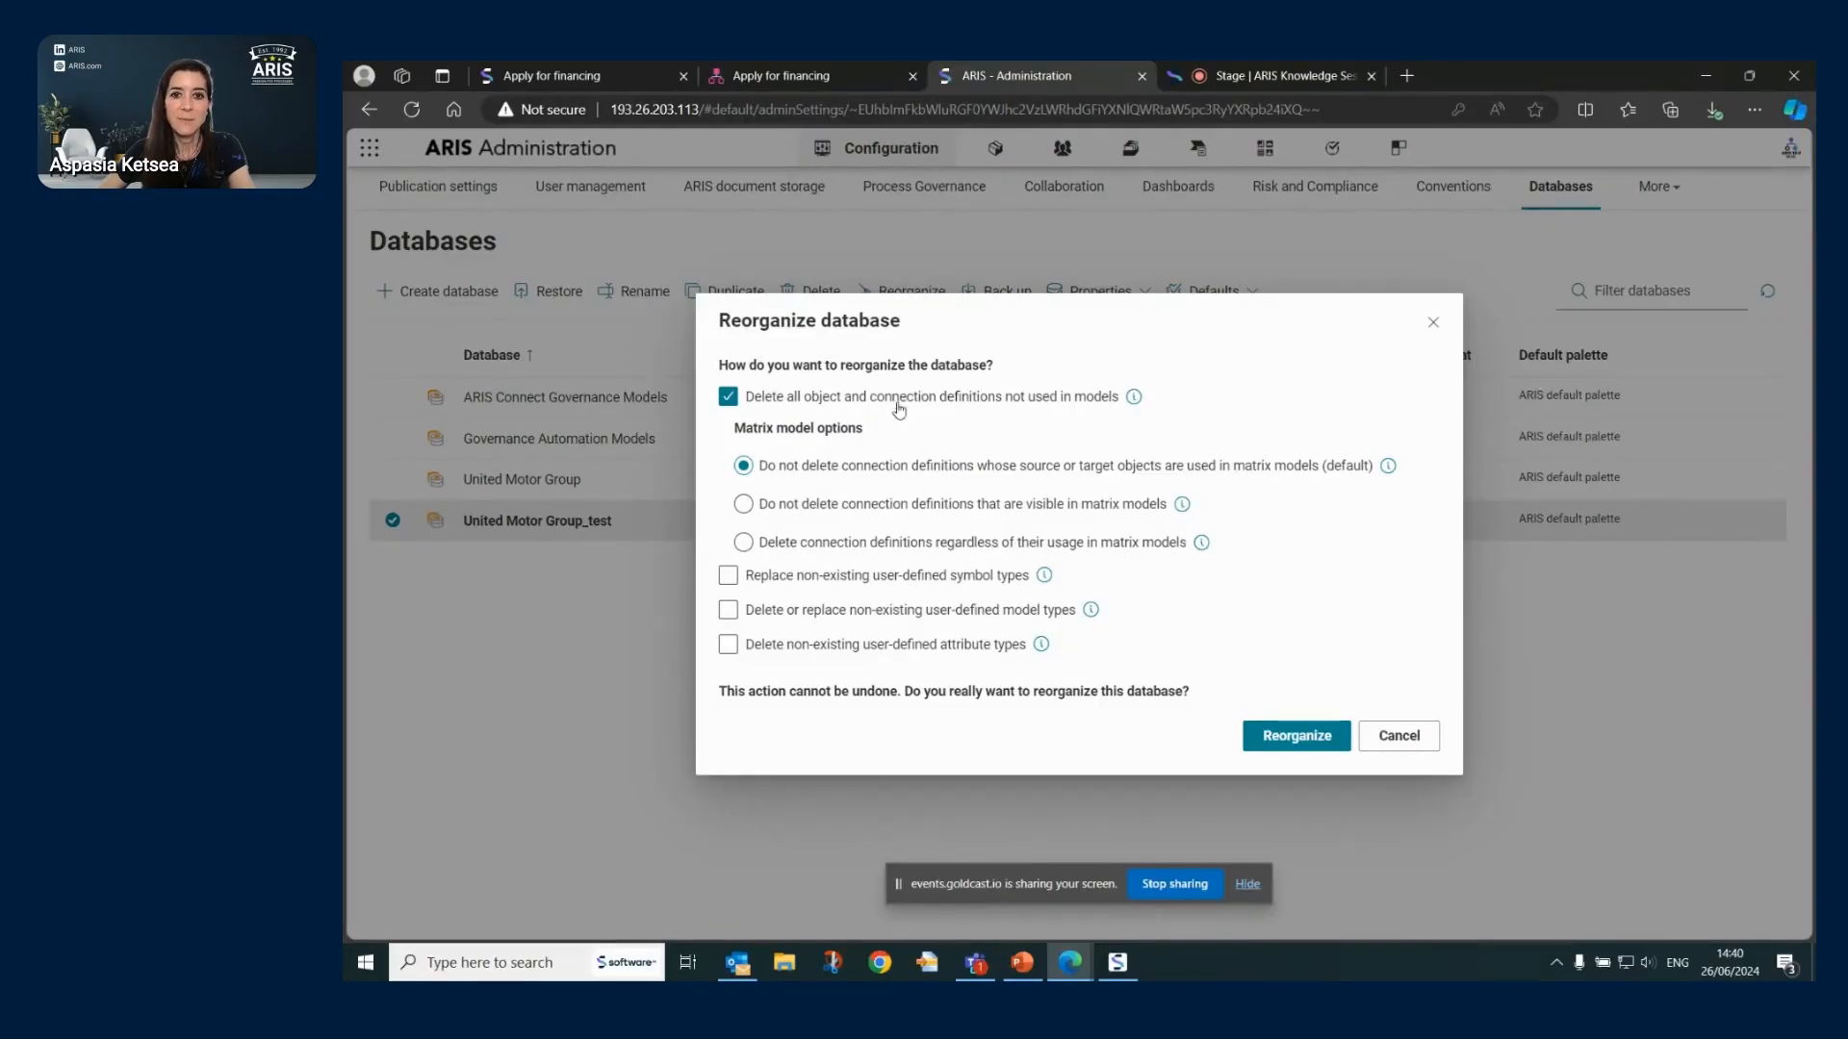
drag(736, 435, 824, 433)
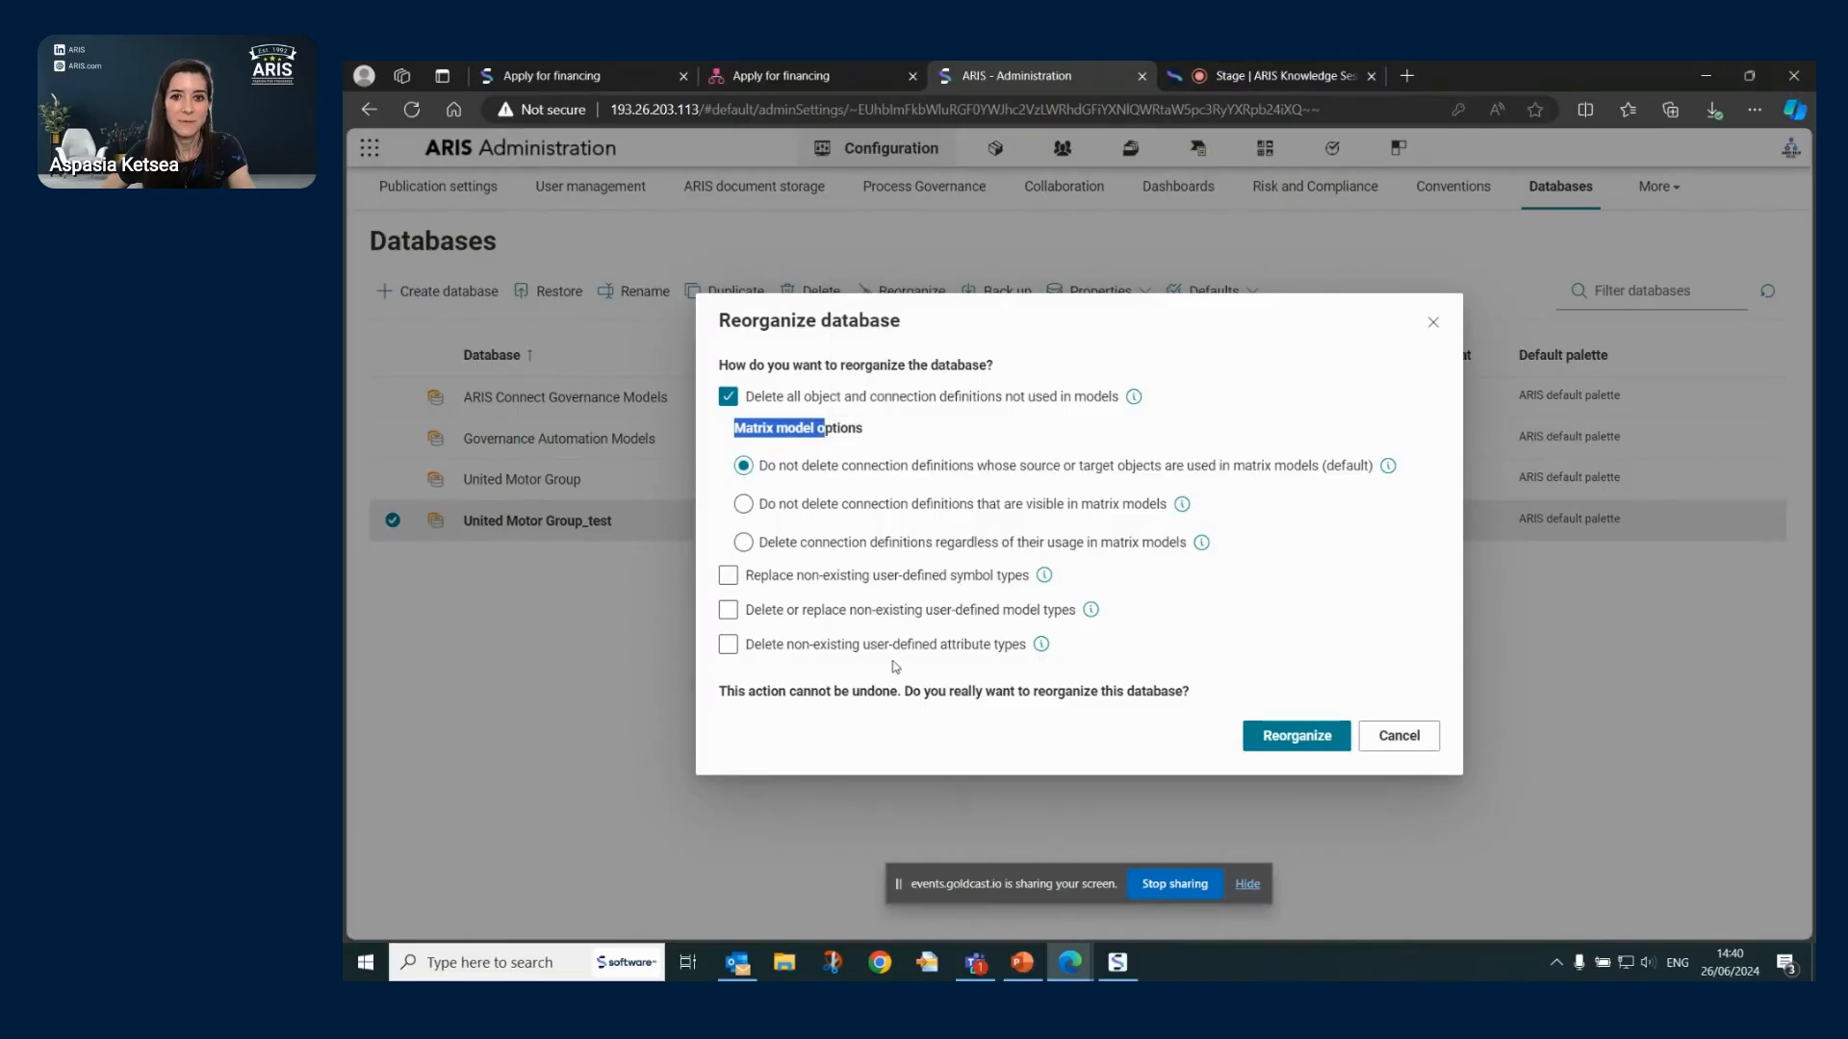
click(1269, 595)
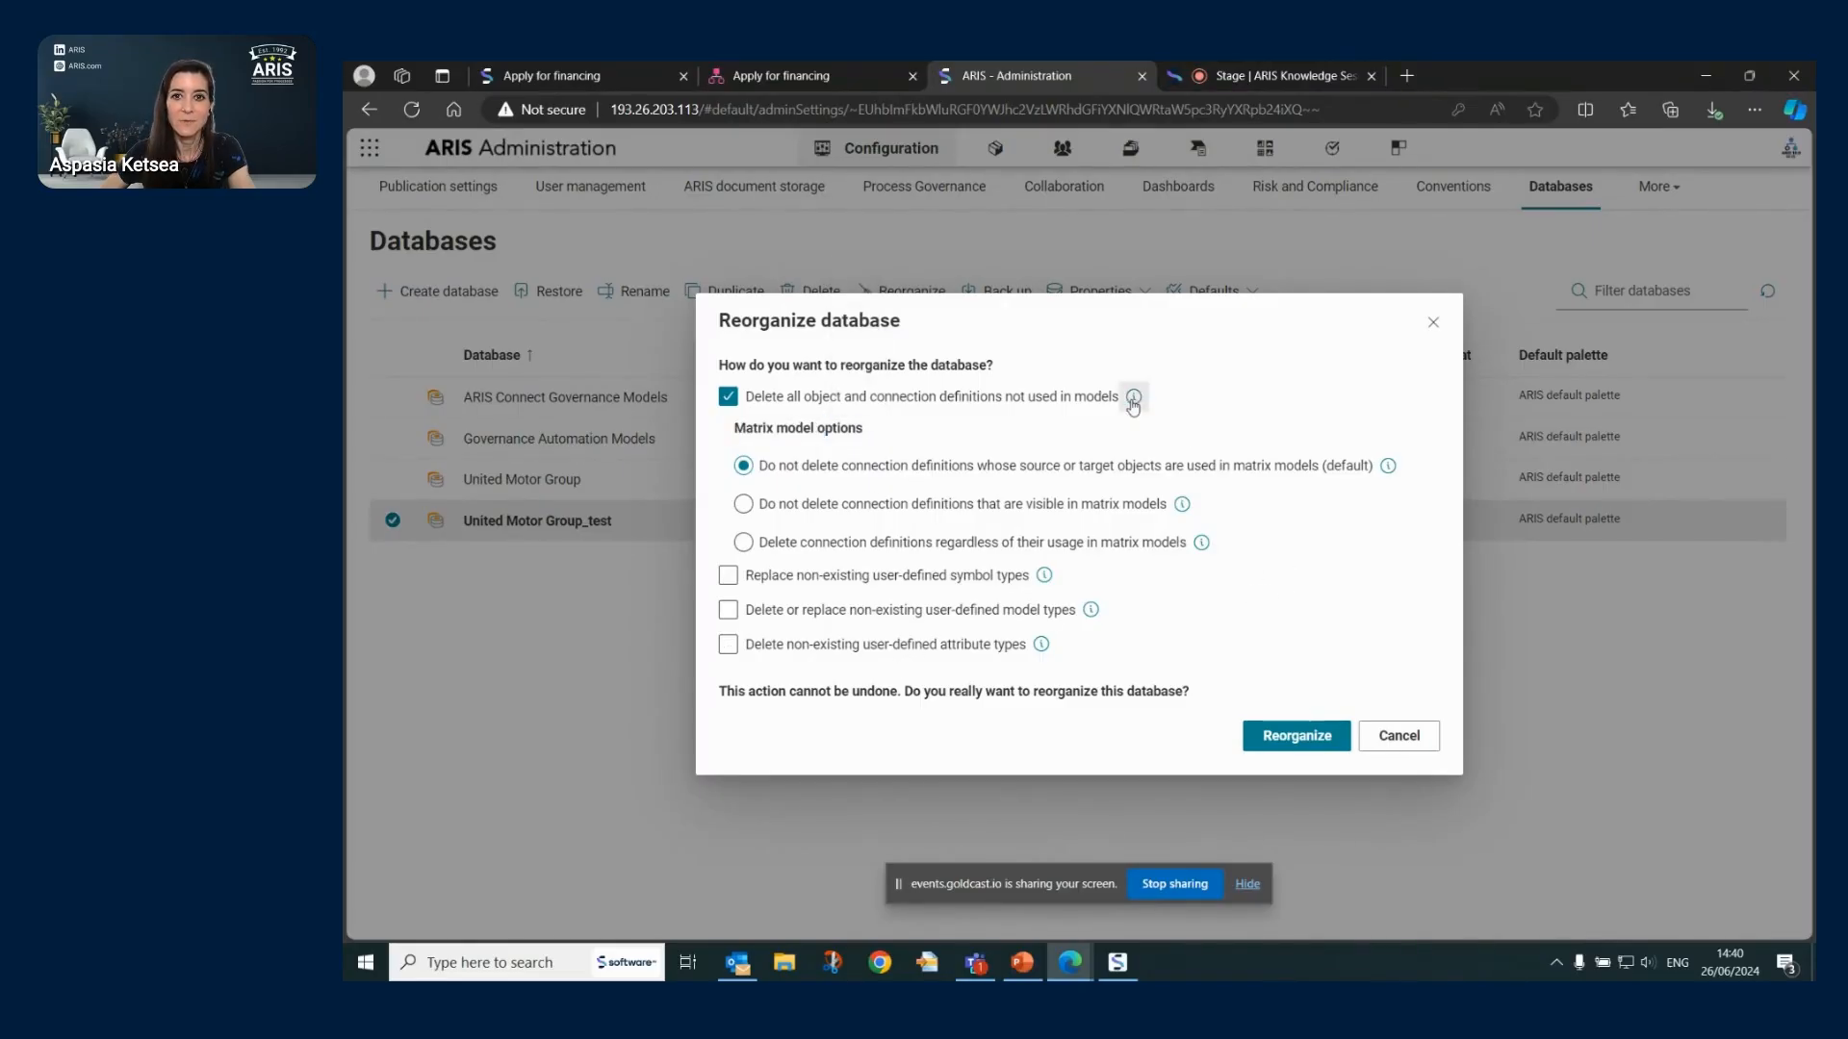
mouse_move(1181, 511)
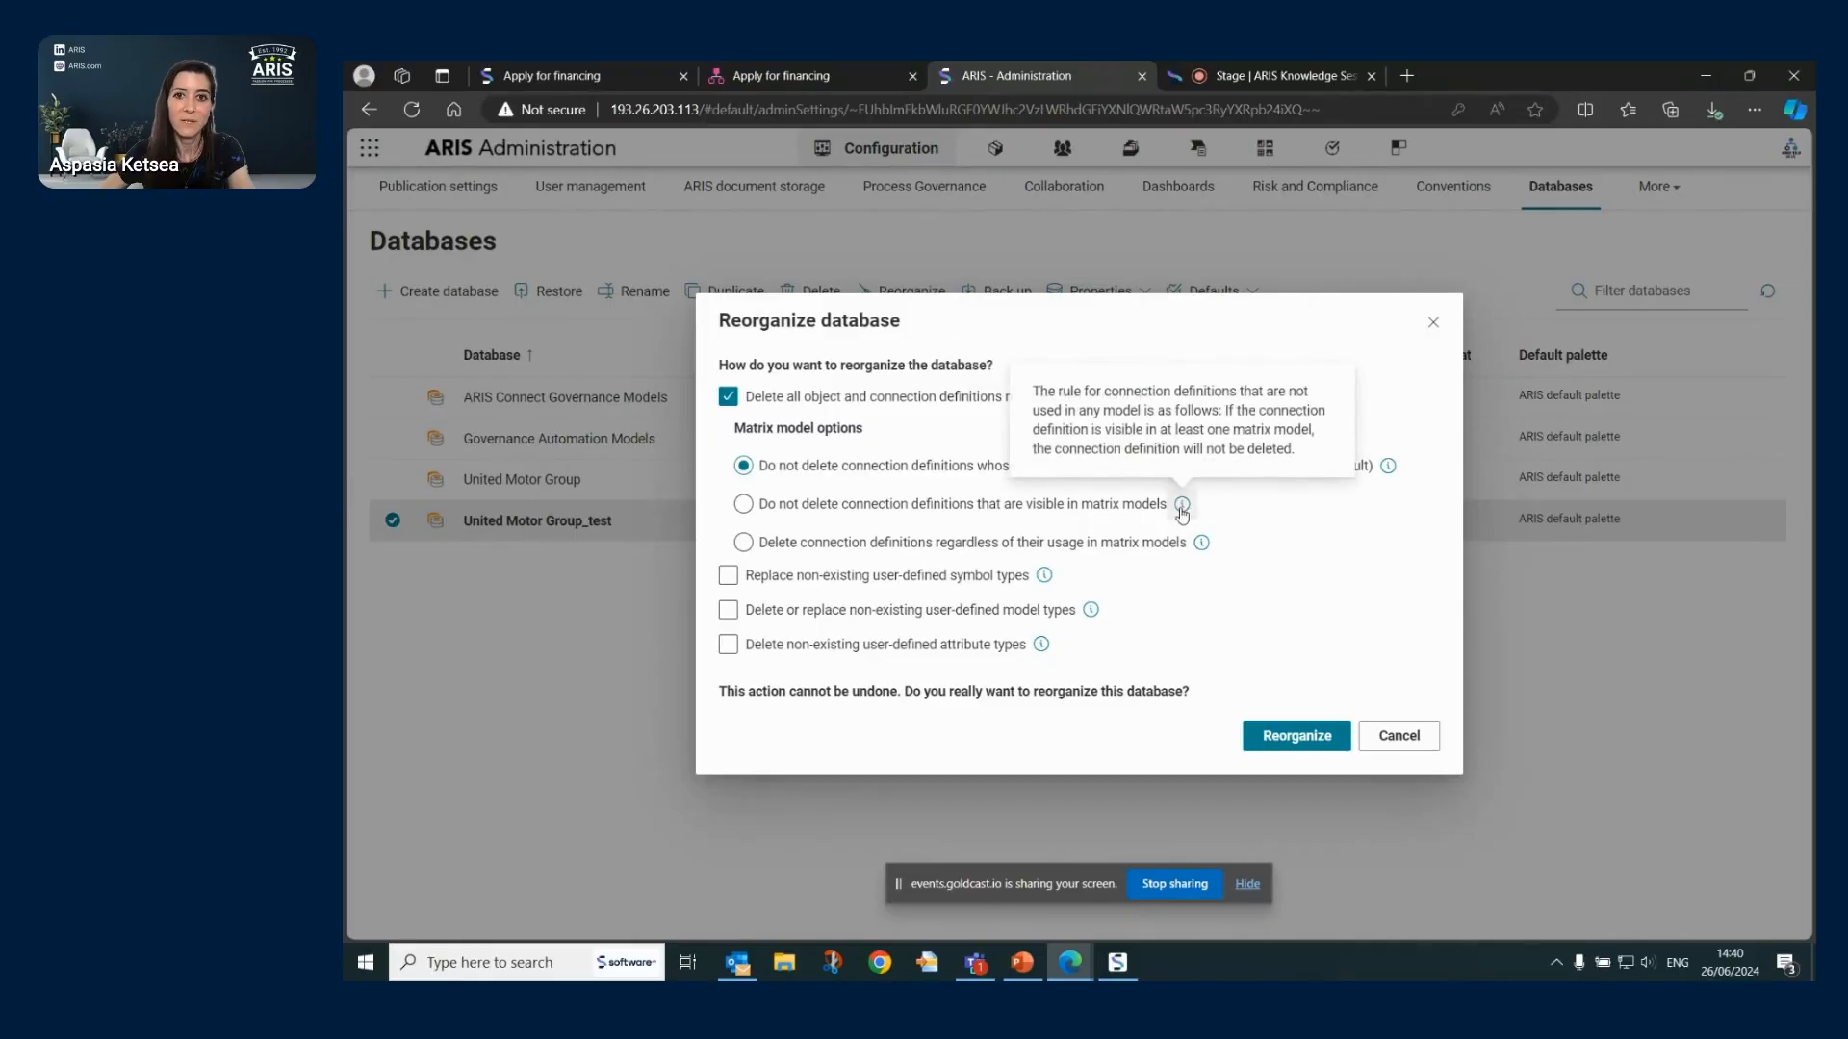
mouse_move(1207, 555)
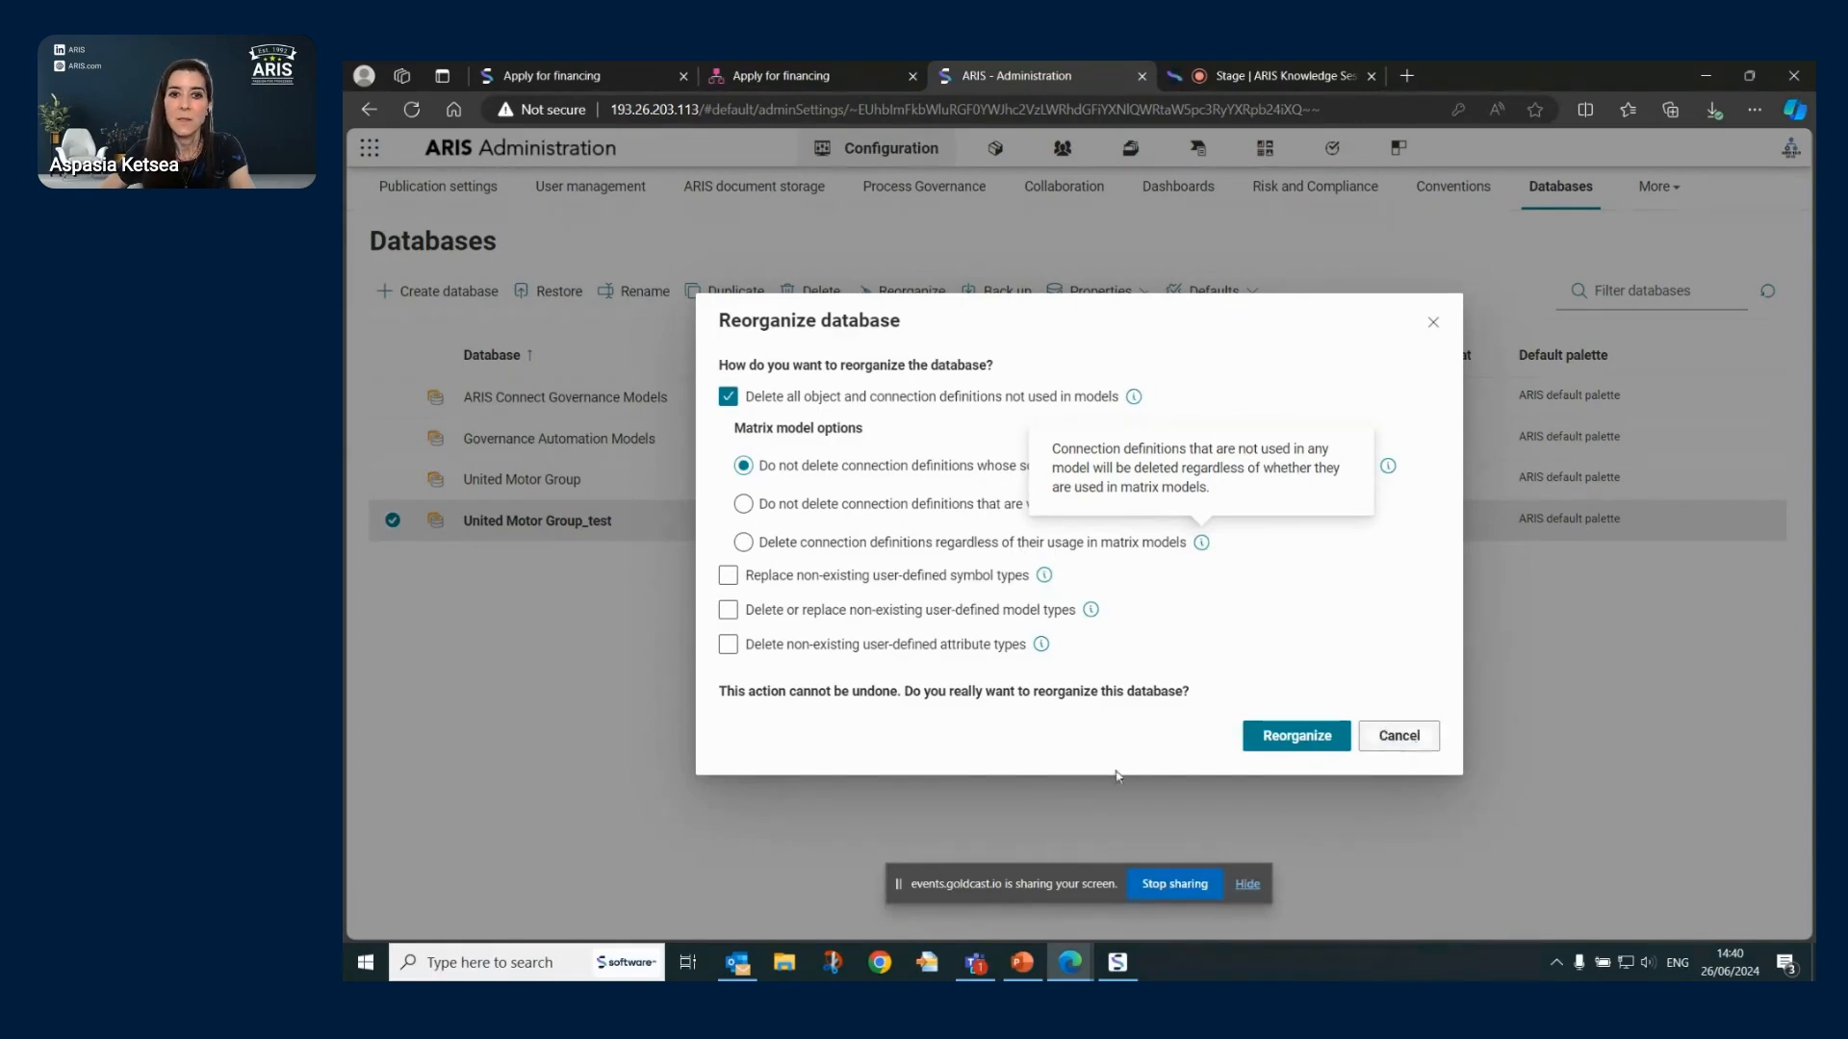
click(1284, 741)
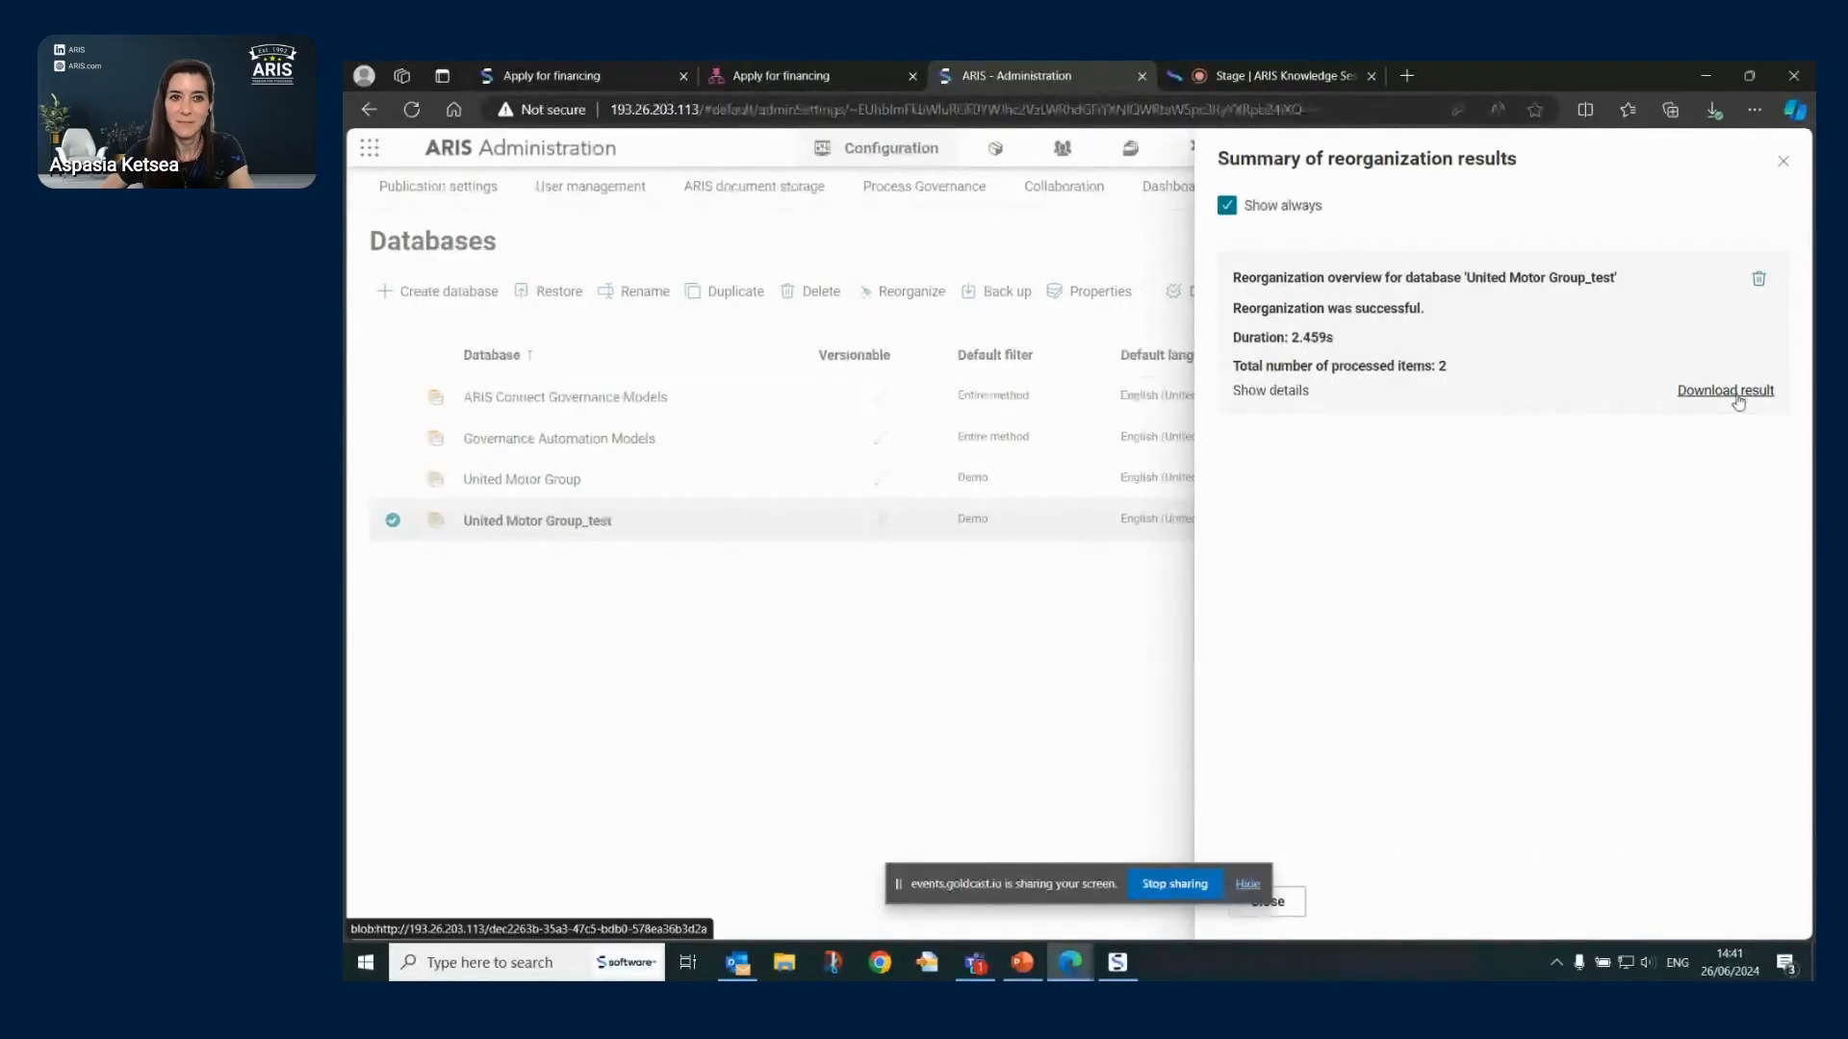
click(1785, 163)
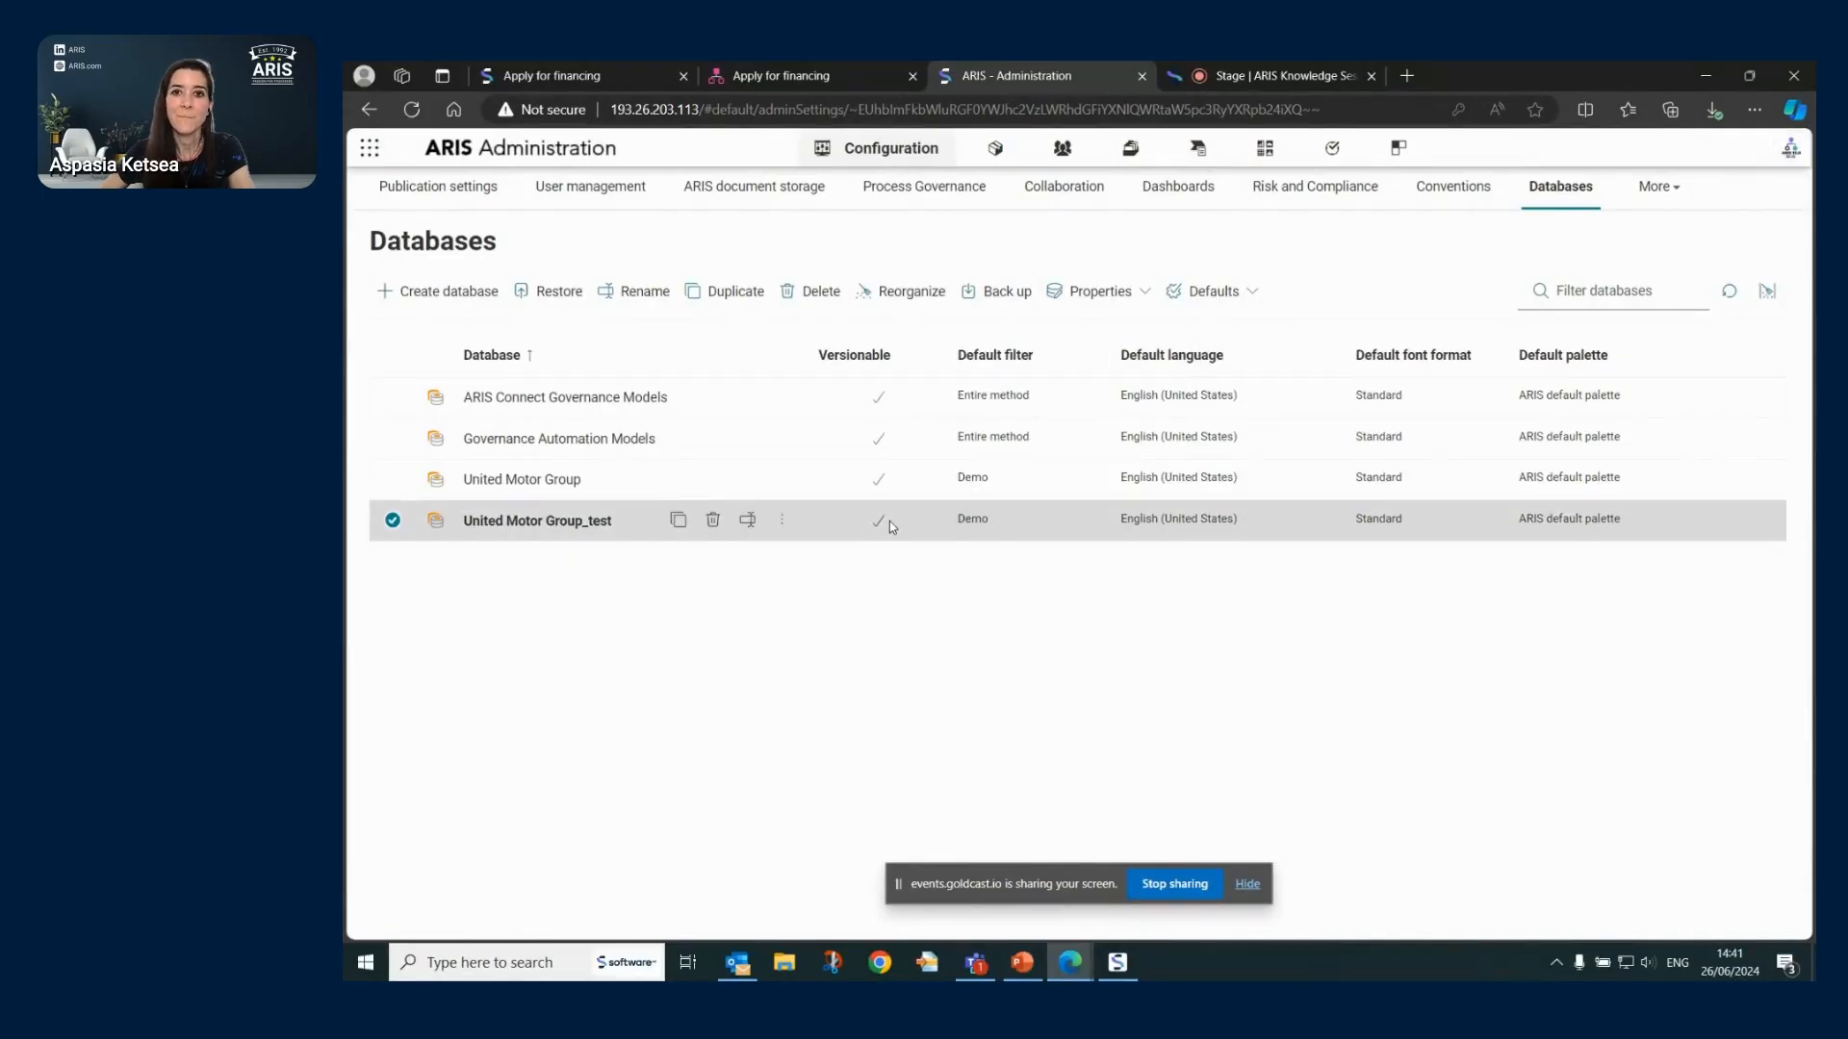
- View United Motor Group_test's change lists, then open its Main group access privileges
click(1146, 292)
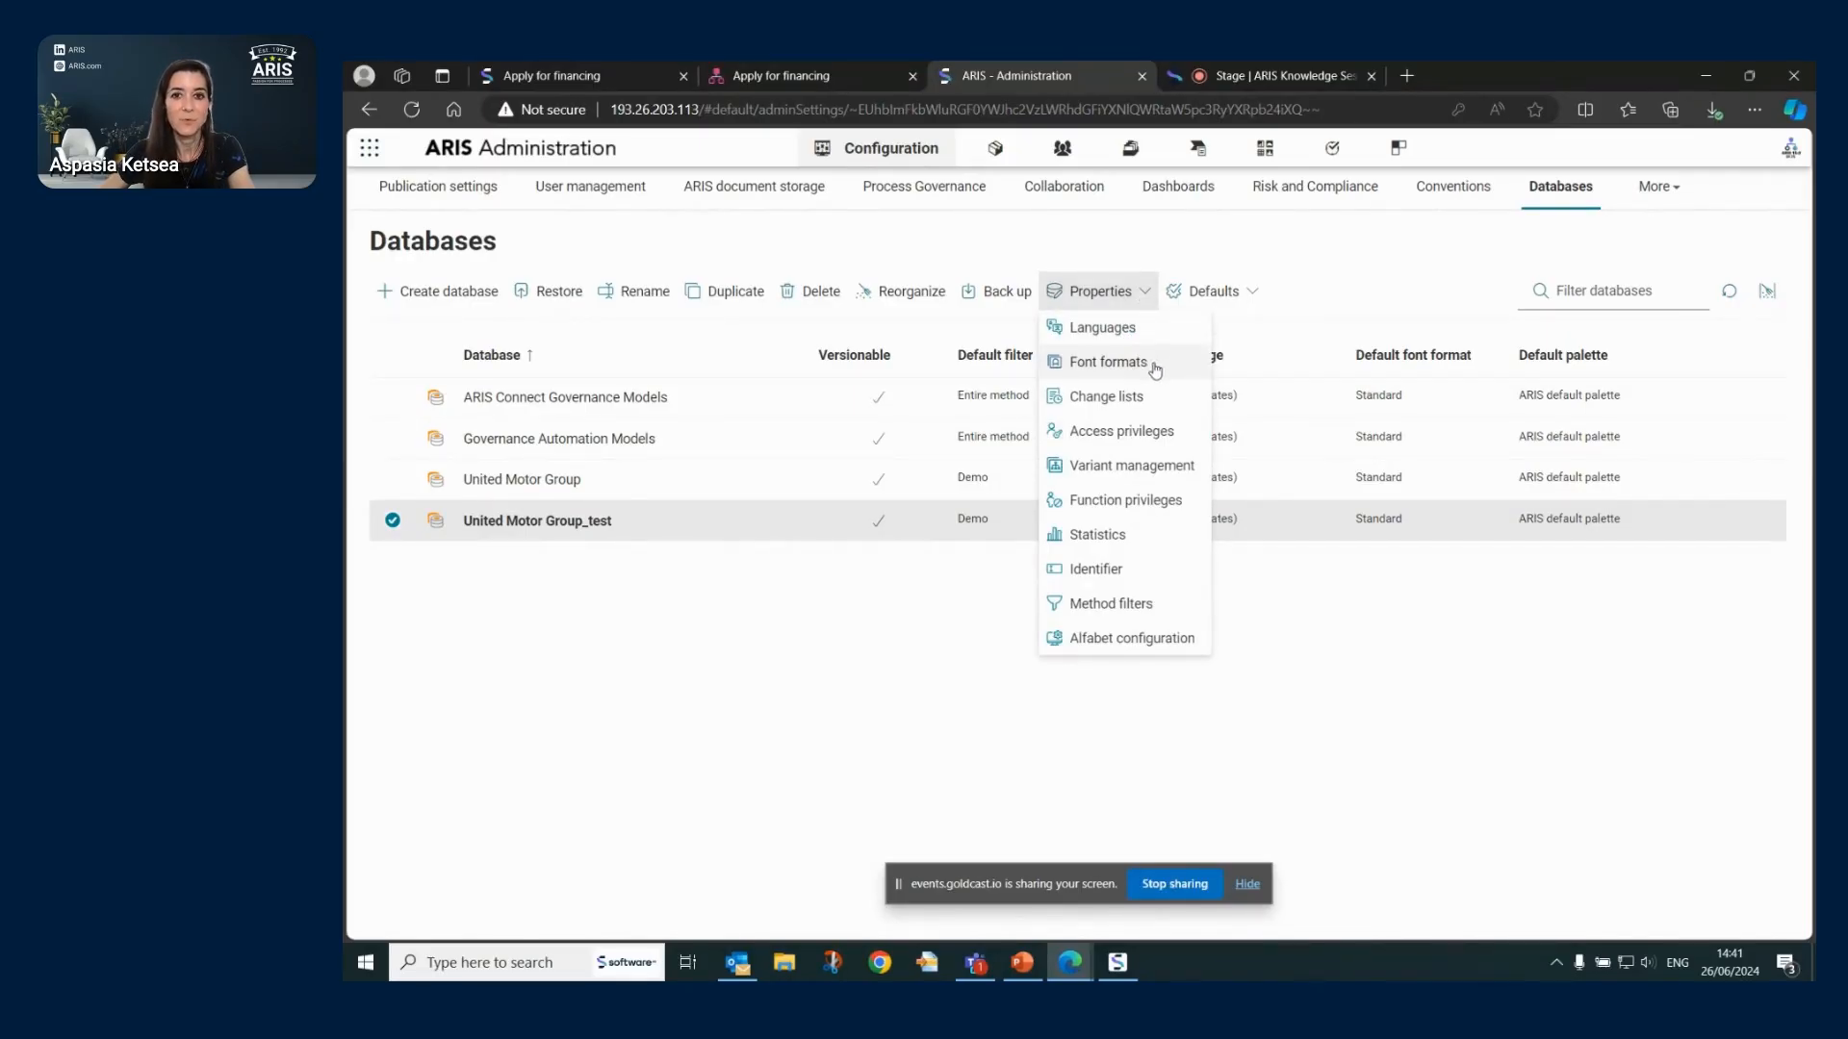
click(1119, 398)
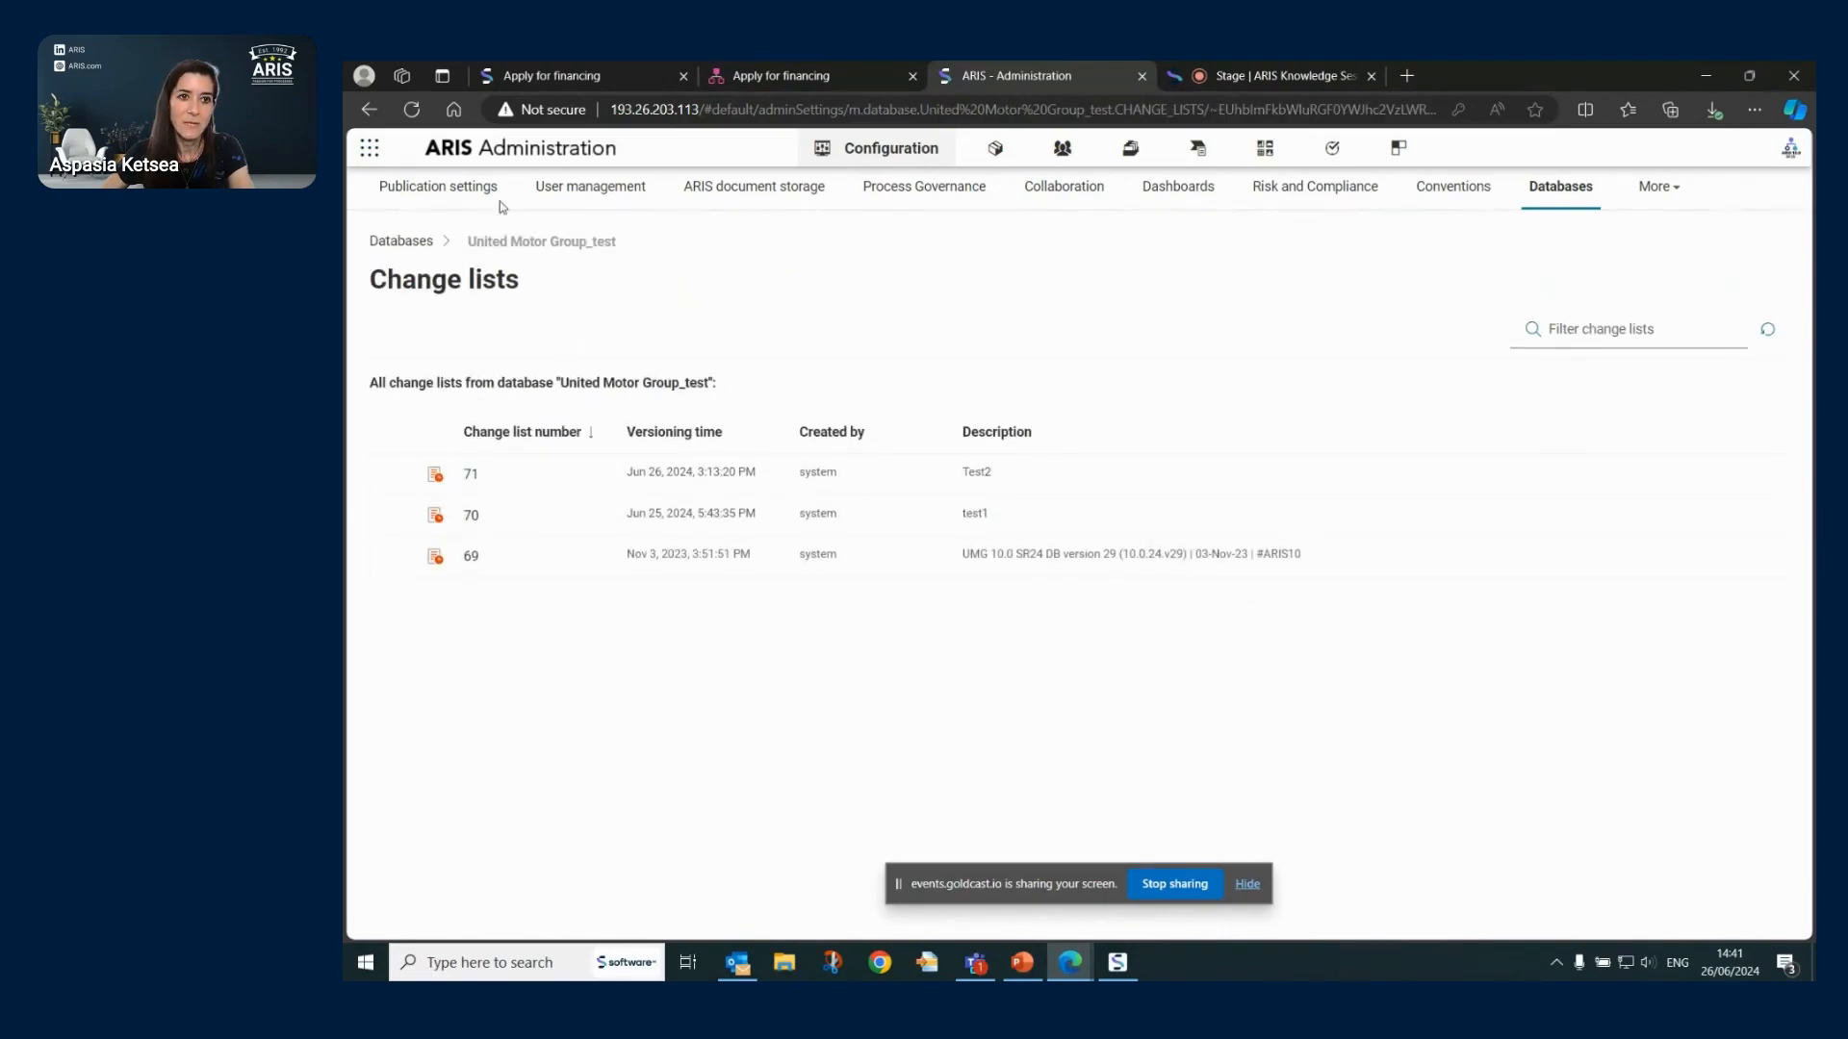
click(416, 242)
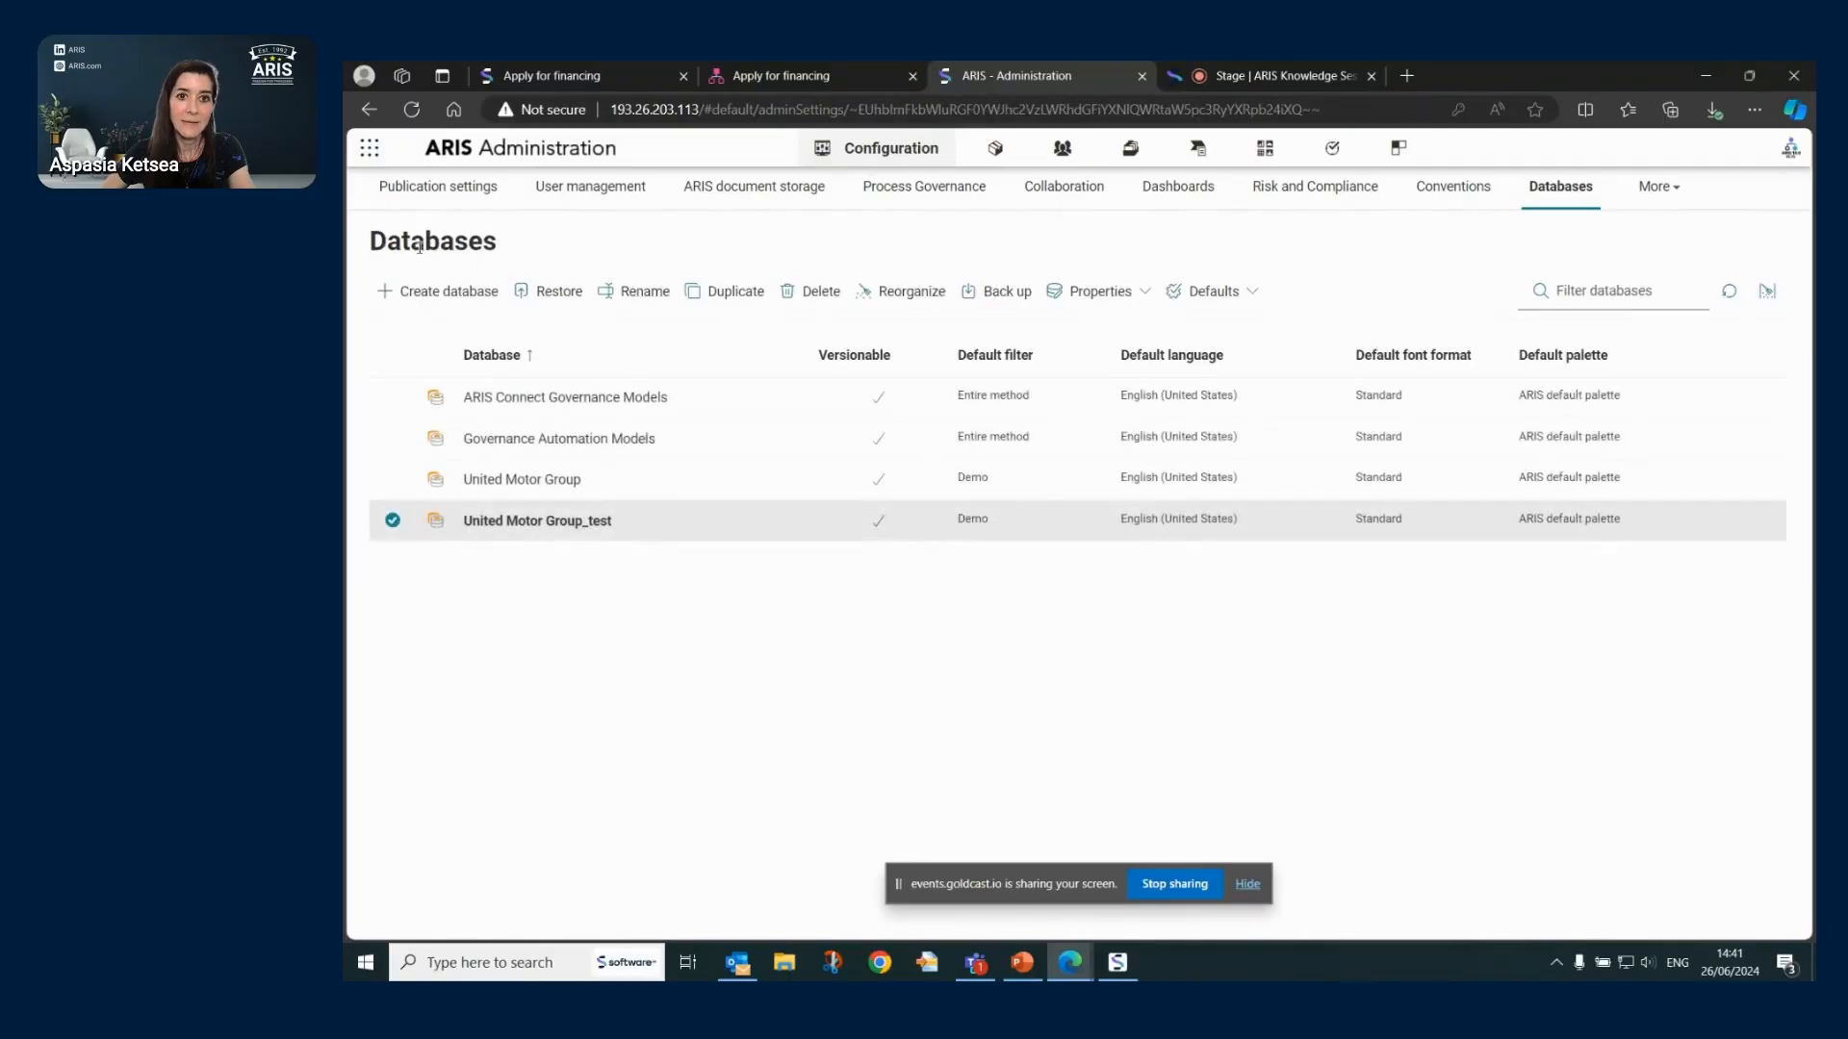
click(1100, 293)
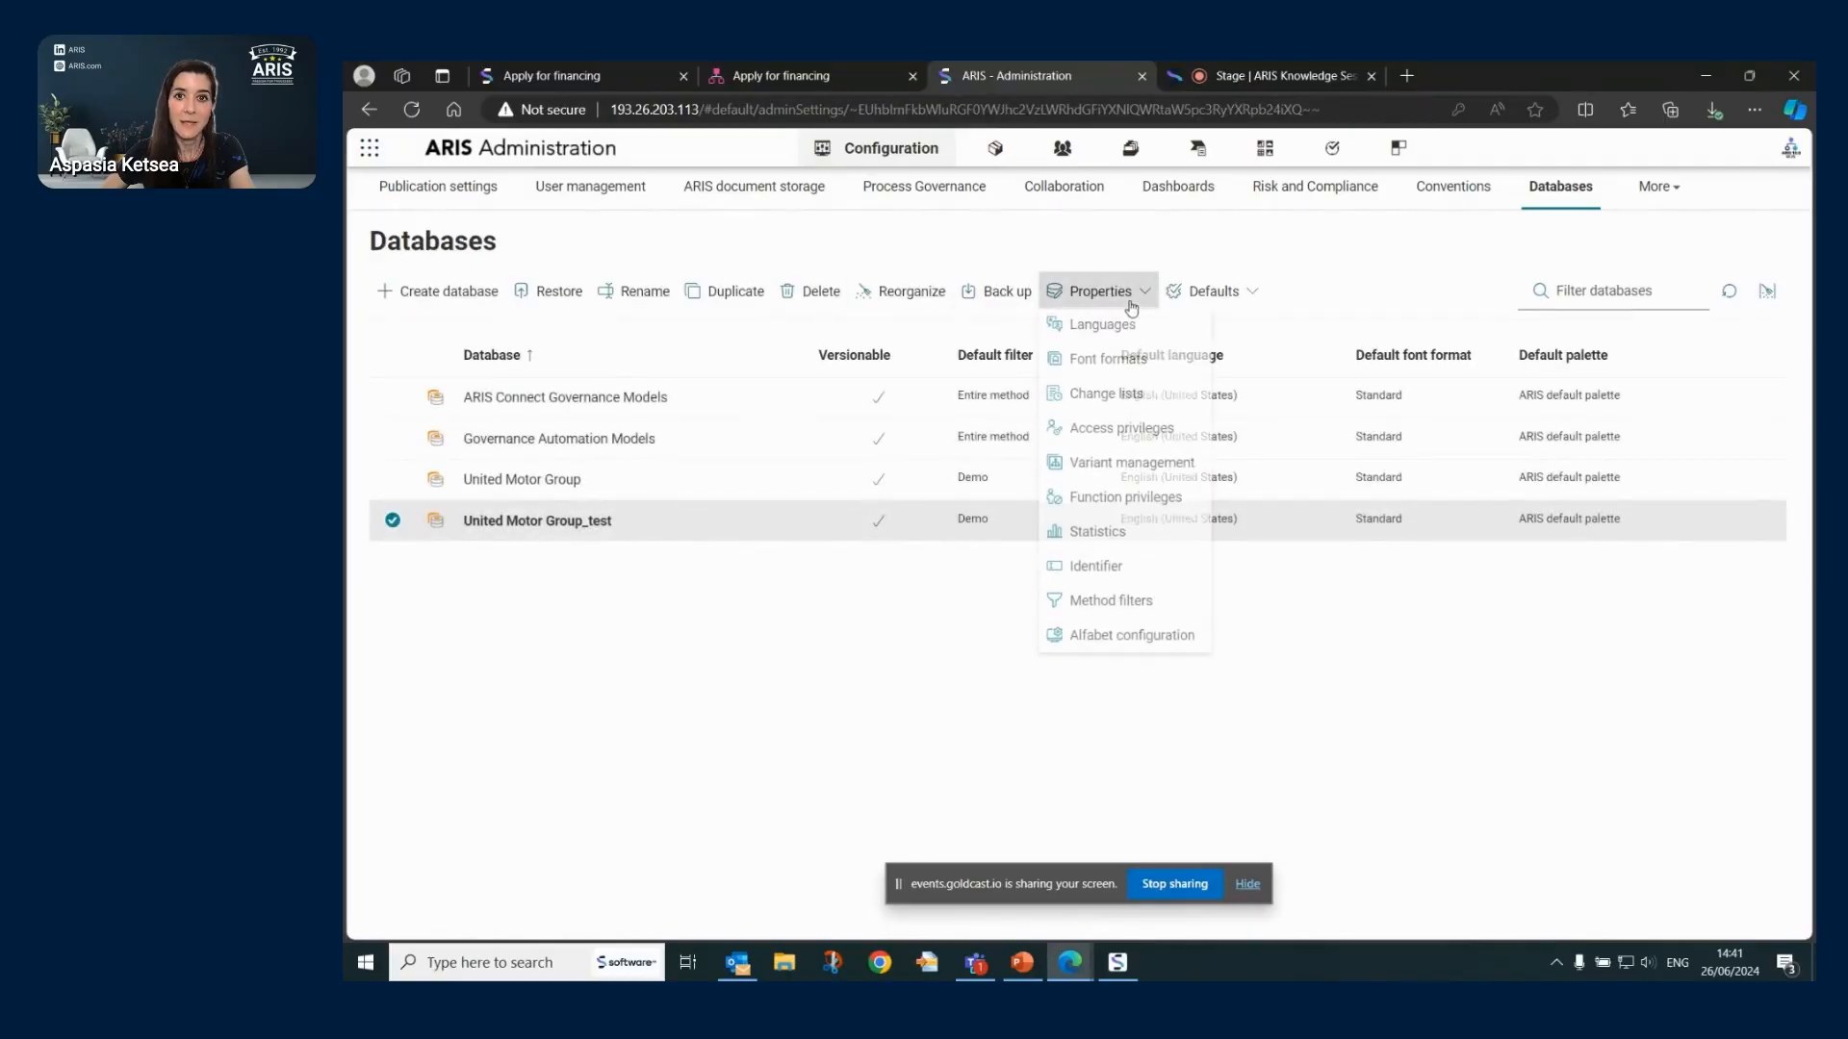
click(1117, 435)
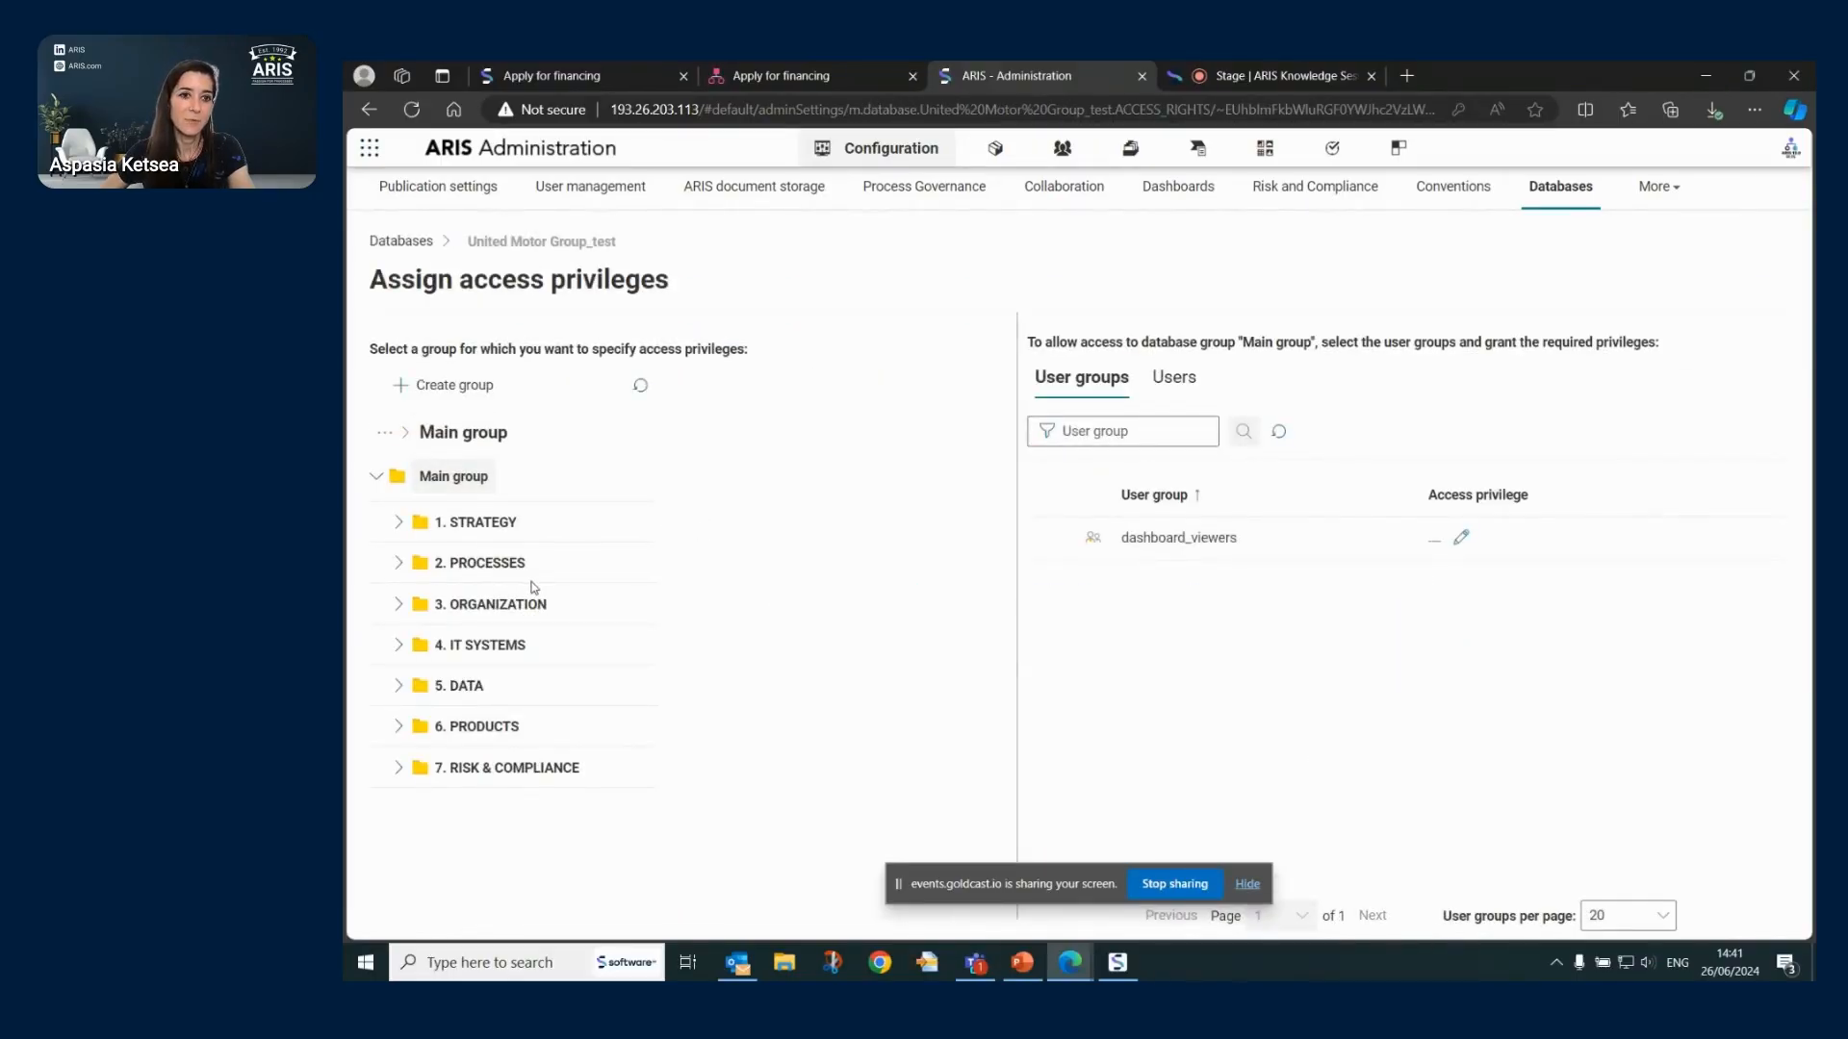
- Grant dashboard_viewers Read + Comment (rc--) on 2. PROCESSES and all its subgroups, then go back to Databases
click(479, 565)
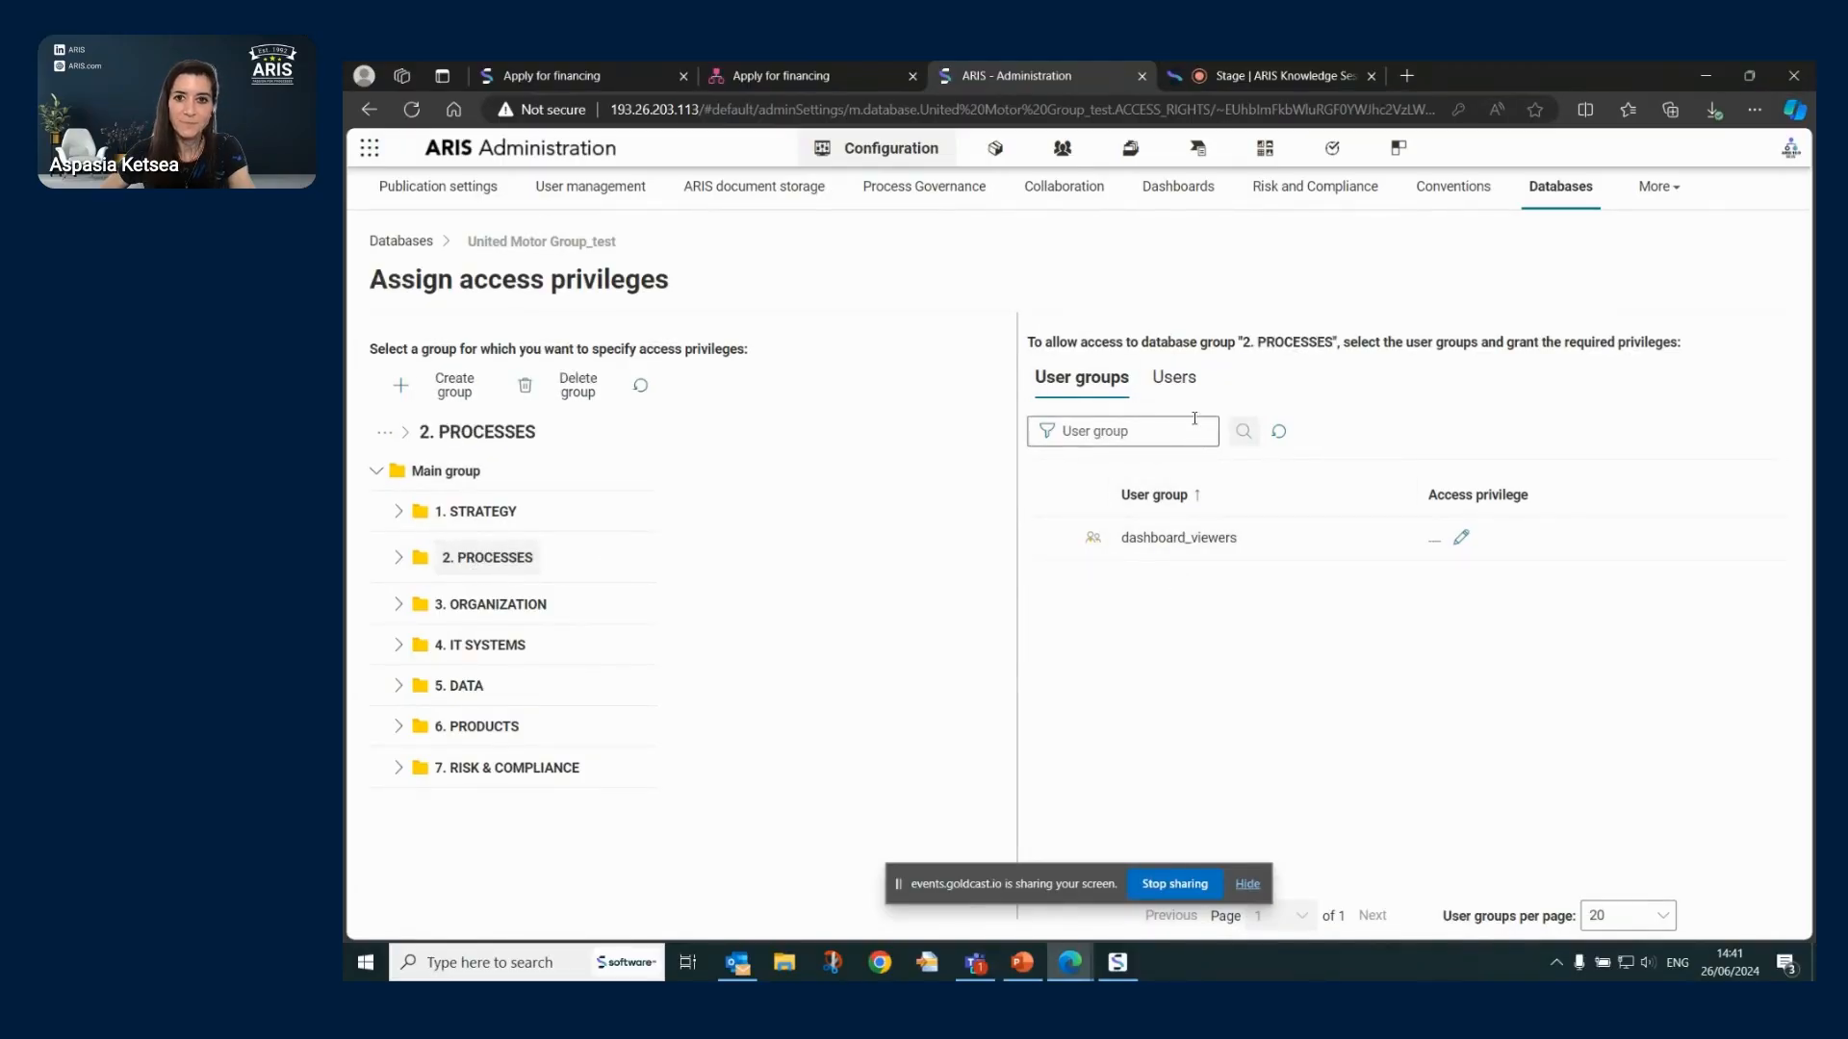
click(1174, 379)
click(1113, 388)
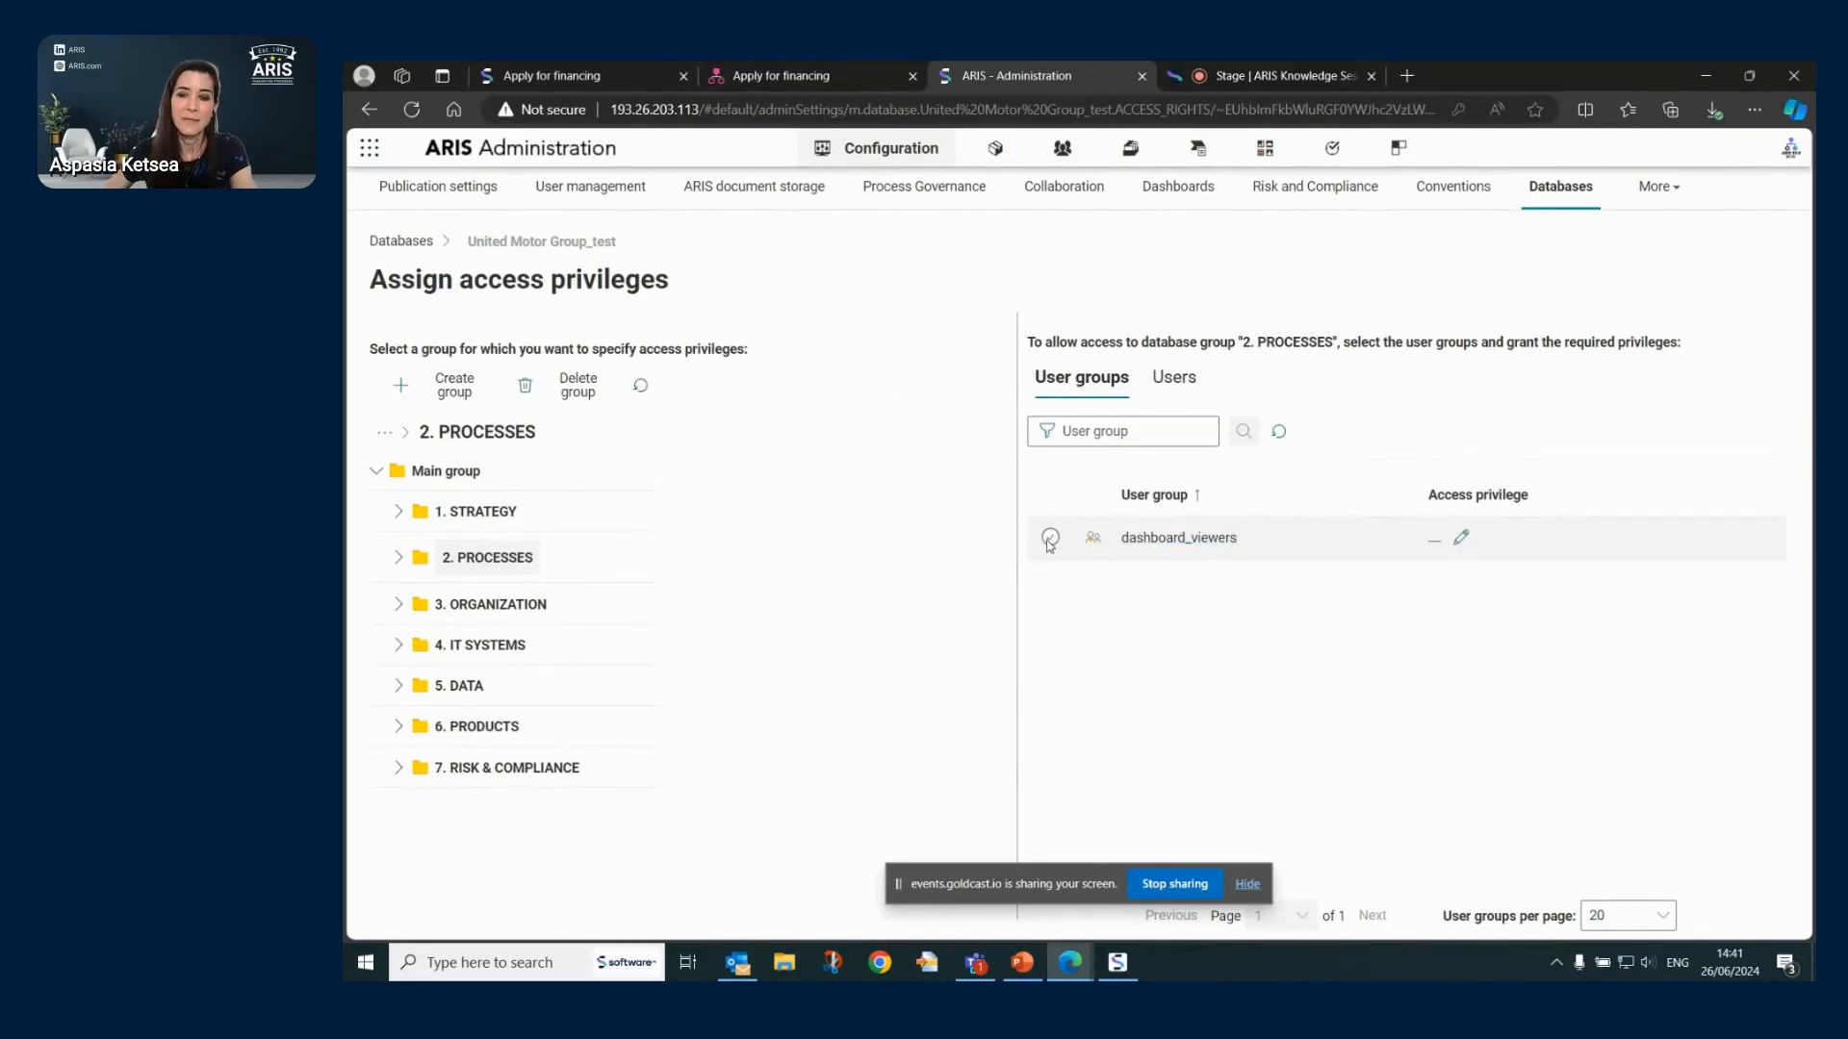
click(1050, 539)
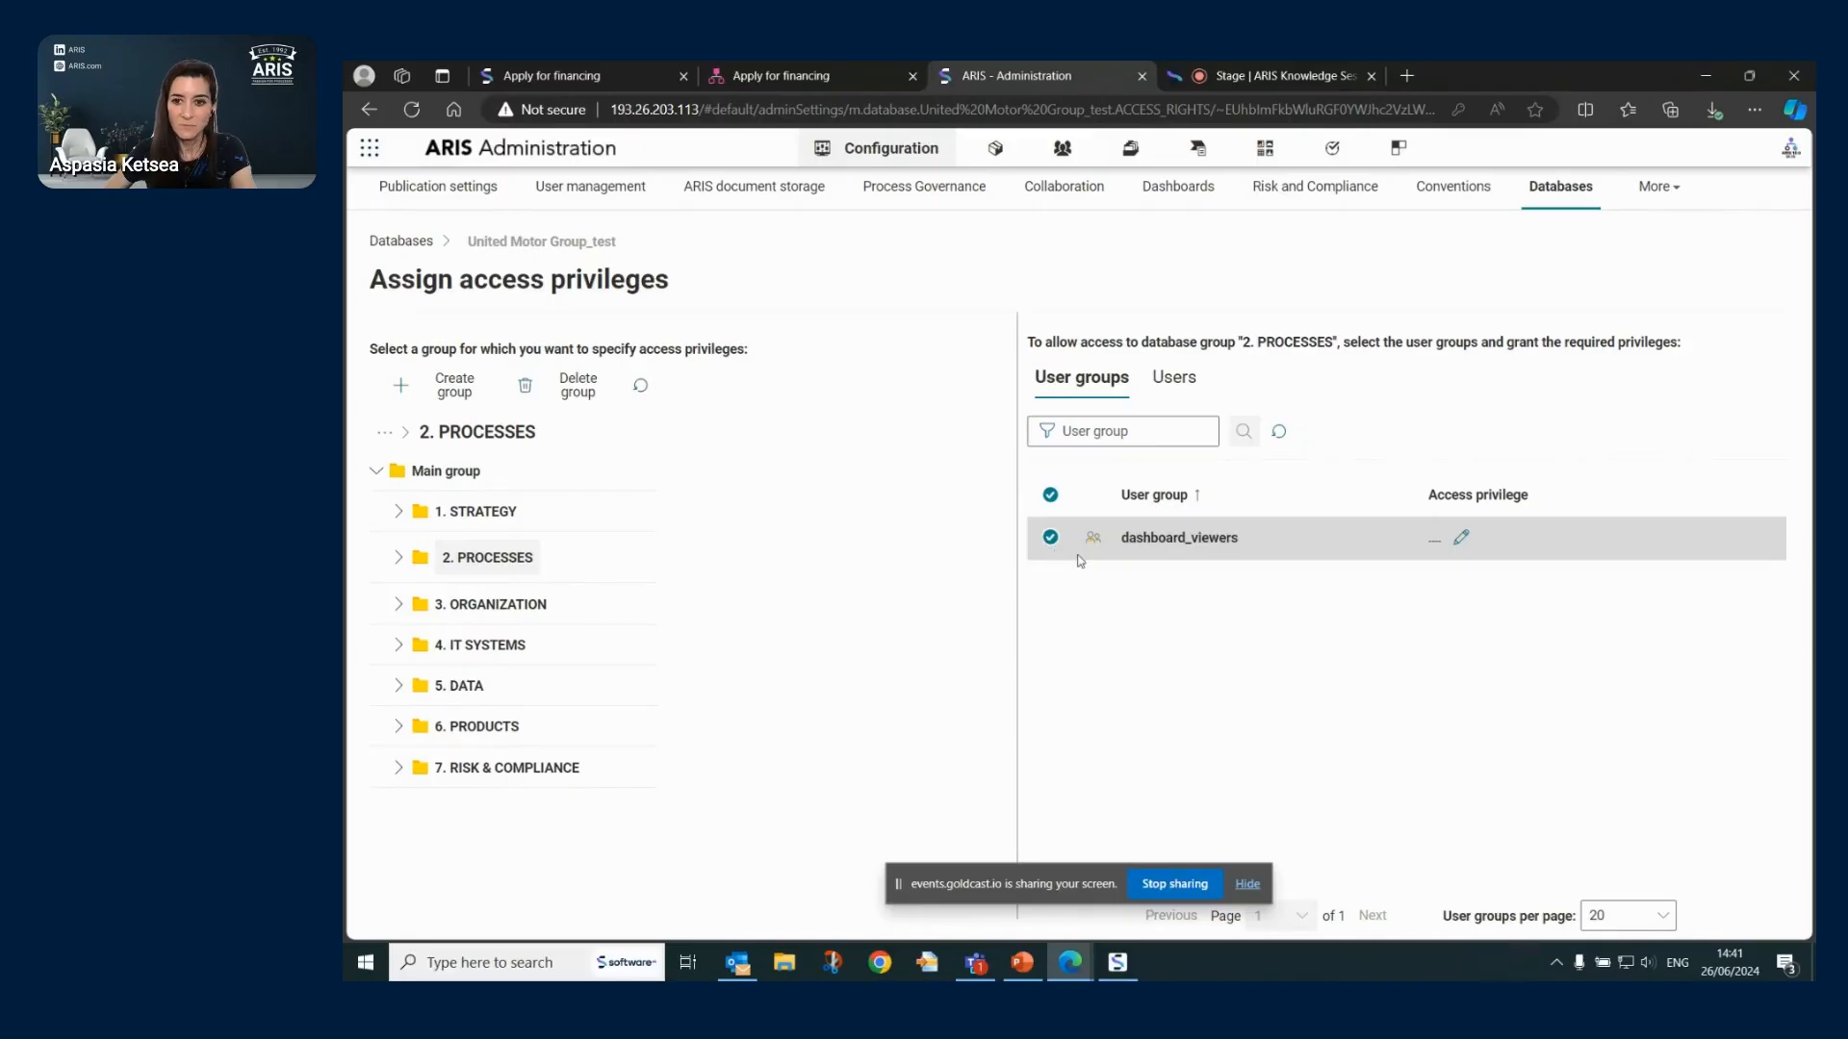
click(1461, 540)
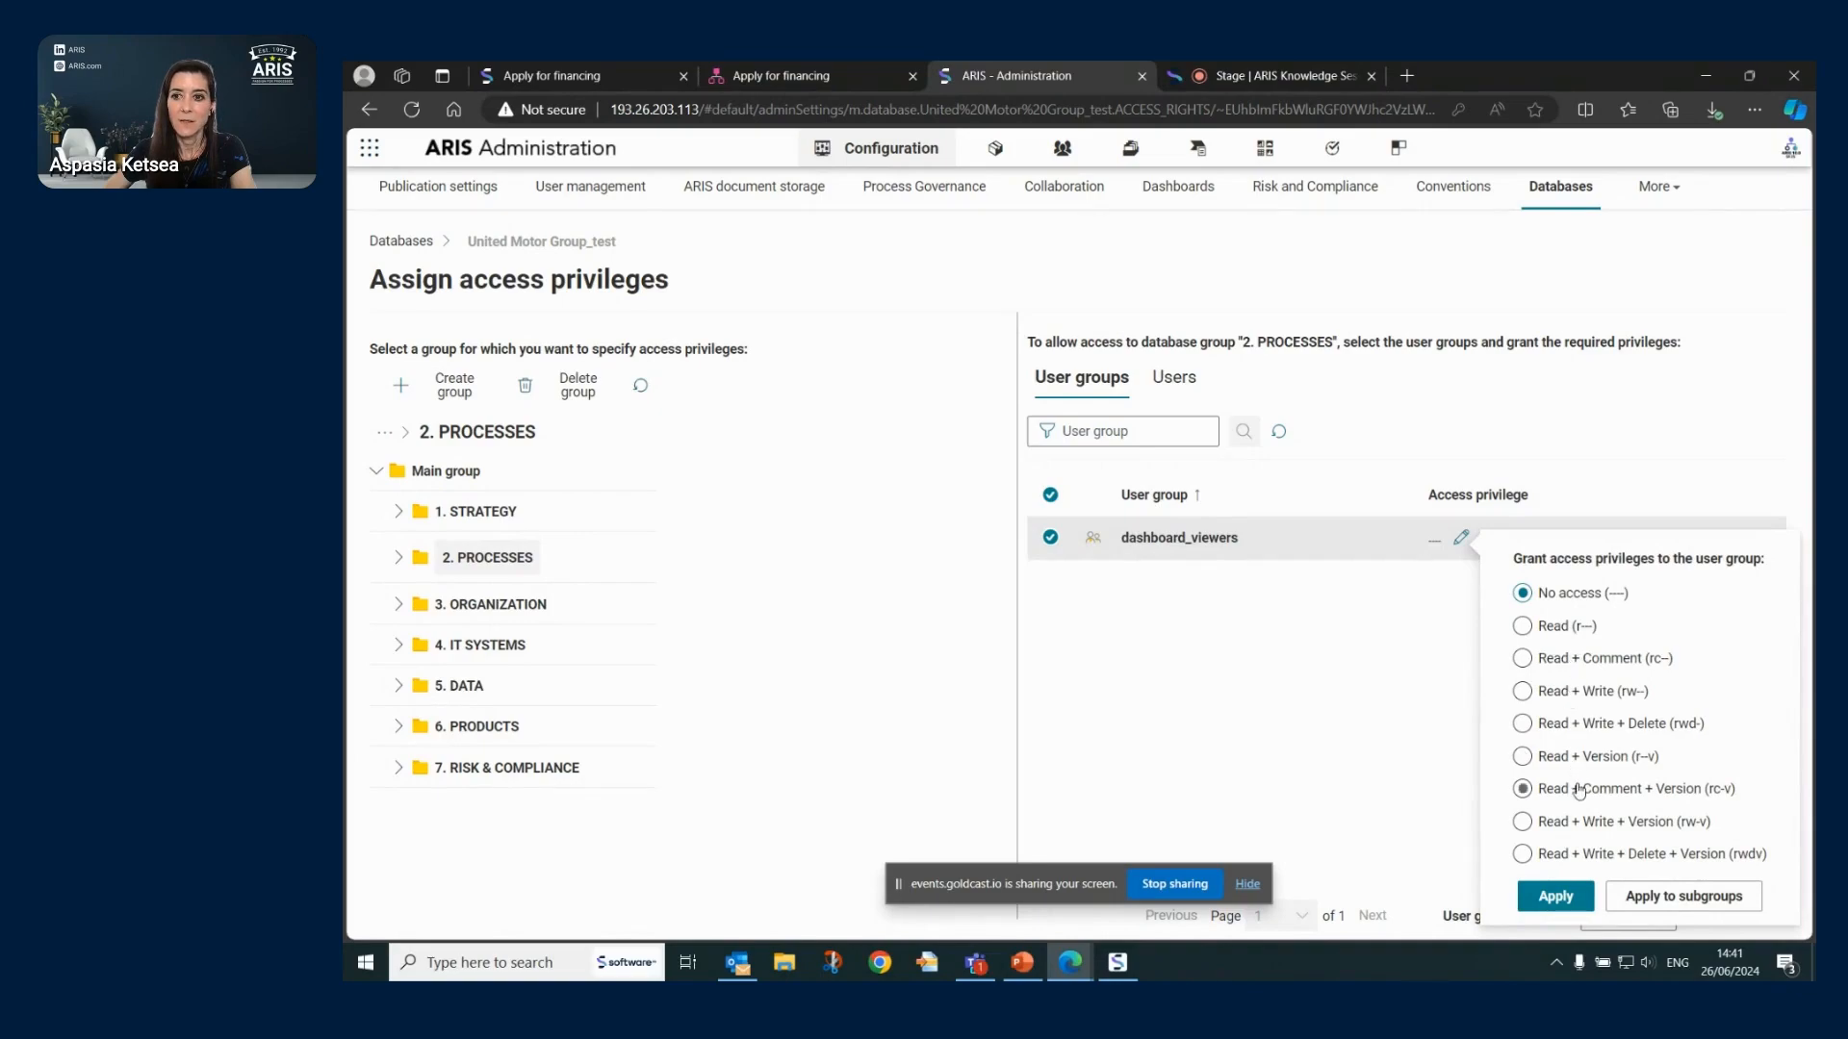
click(1554, 657)
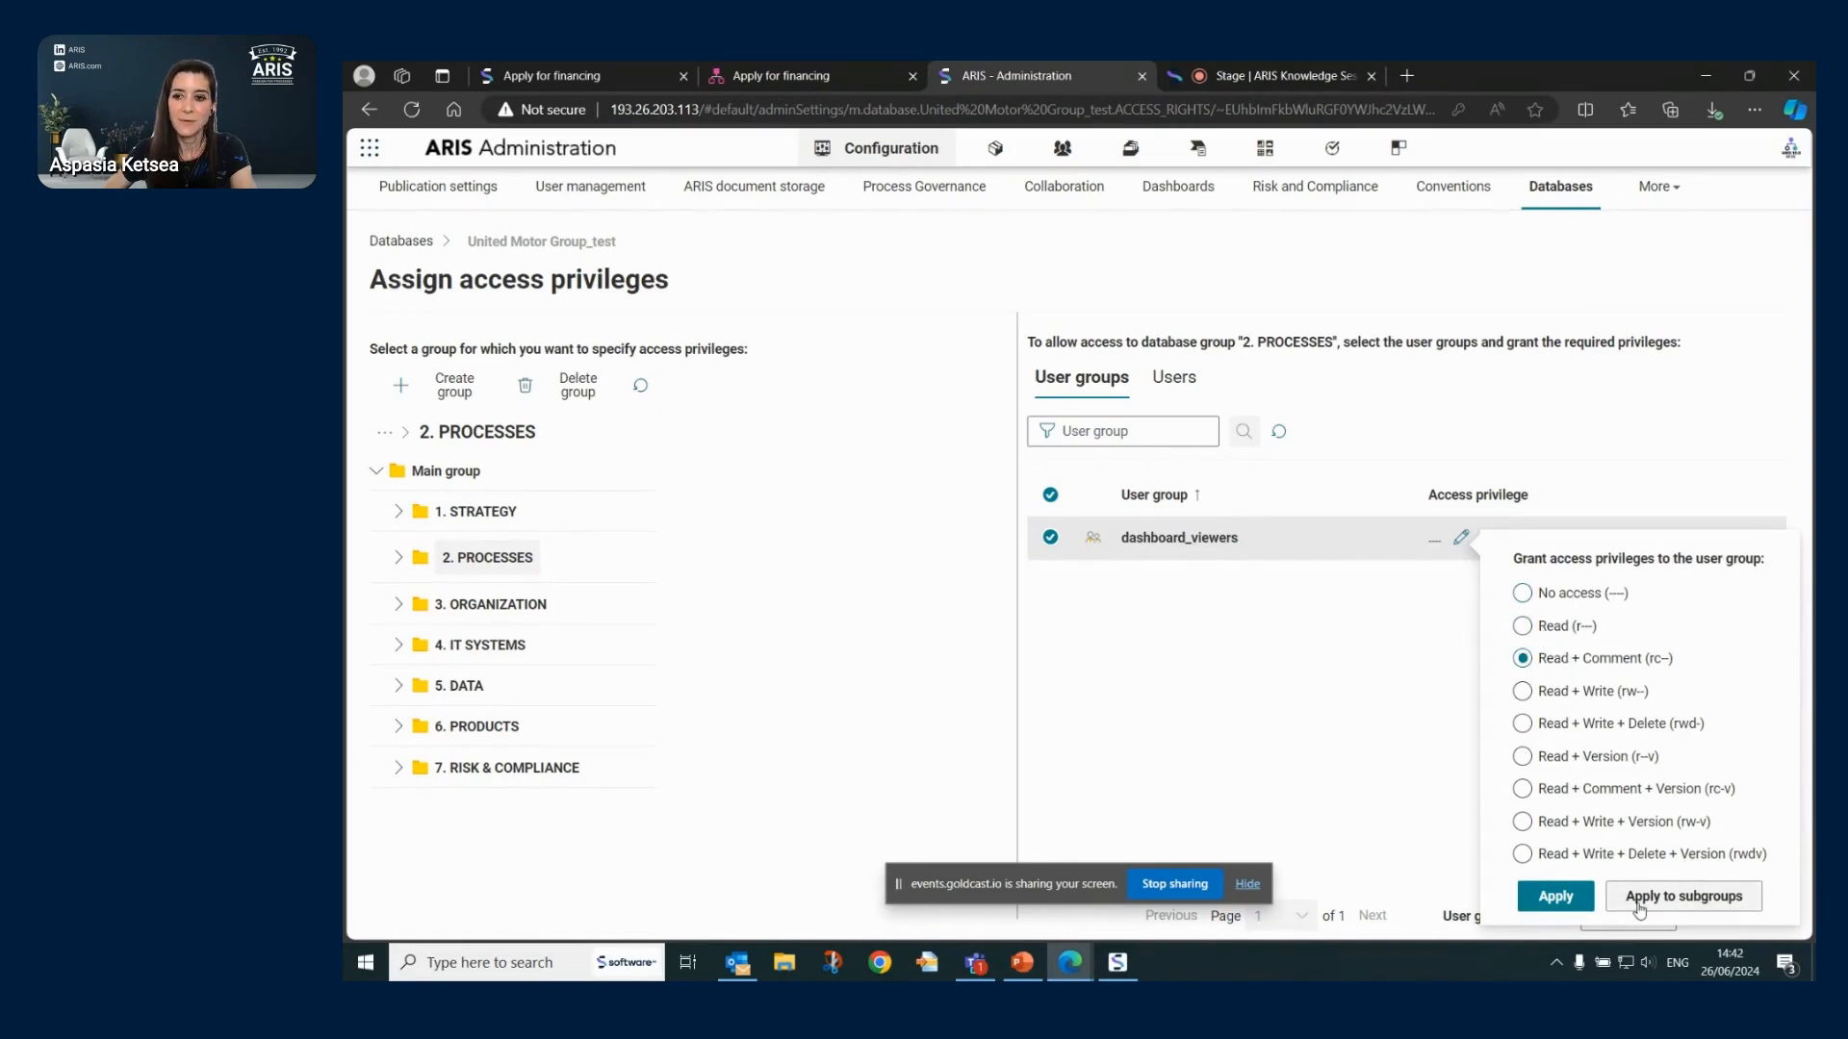
click(1735, 904)
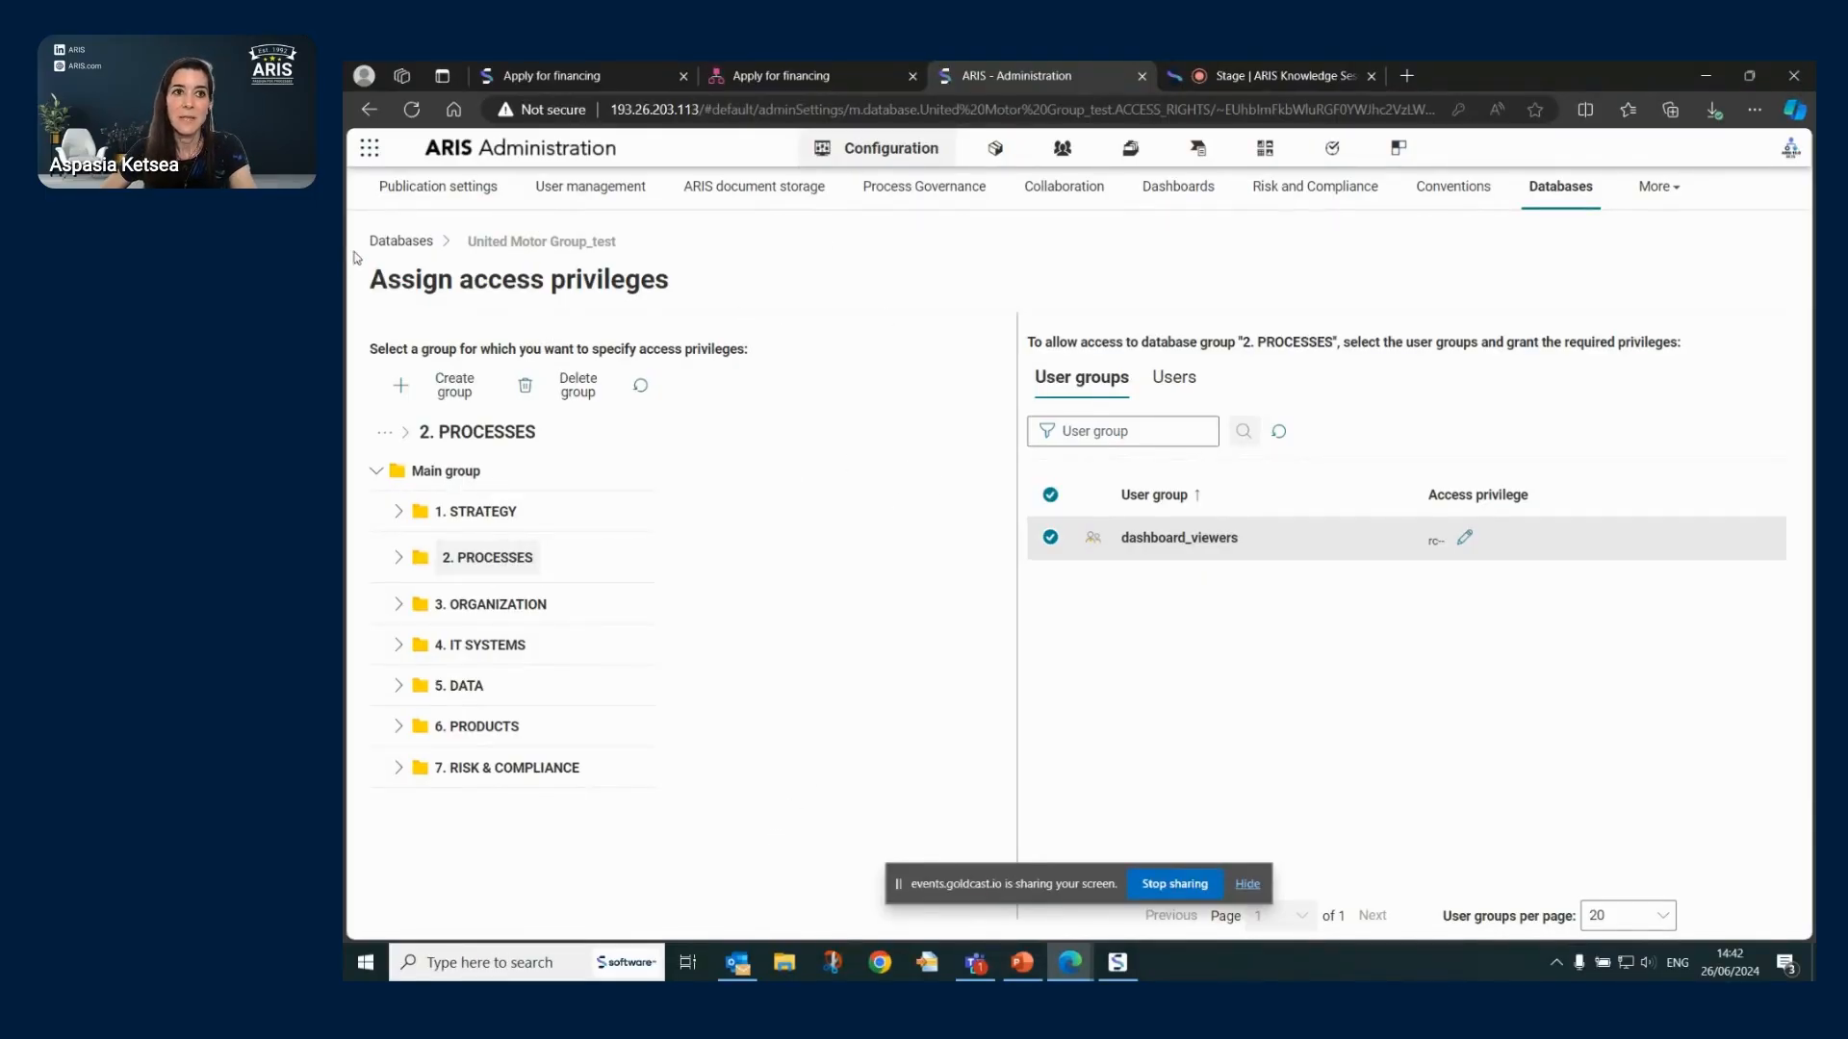
click(400, 242)
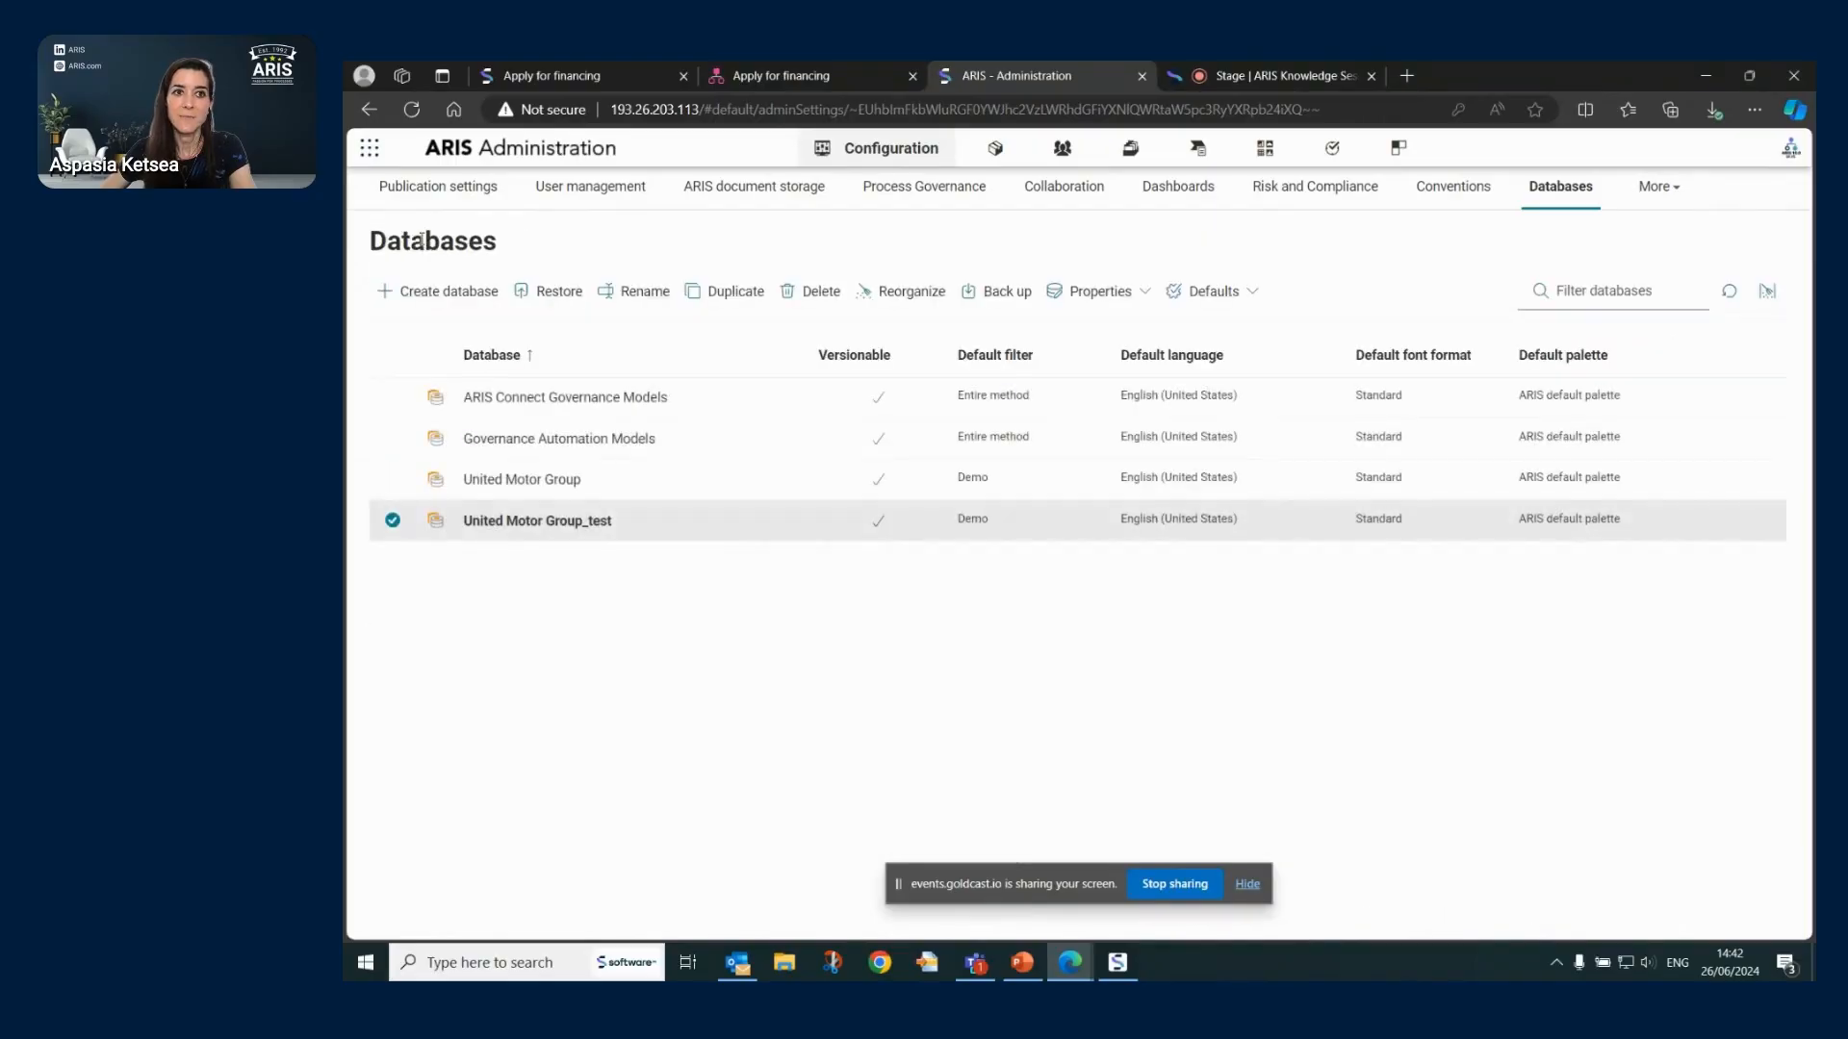
- Review function privileges of dashboard_viewers for United Motor Group_test, leaving it deselected, and return to Databases
click(1127, 302)
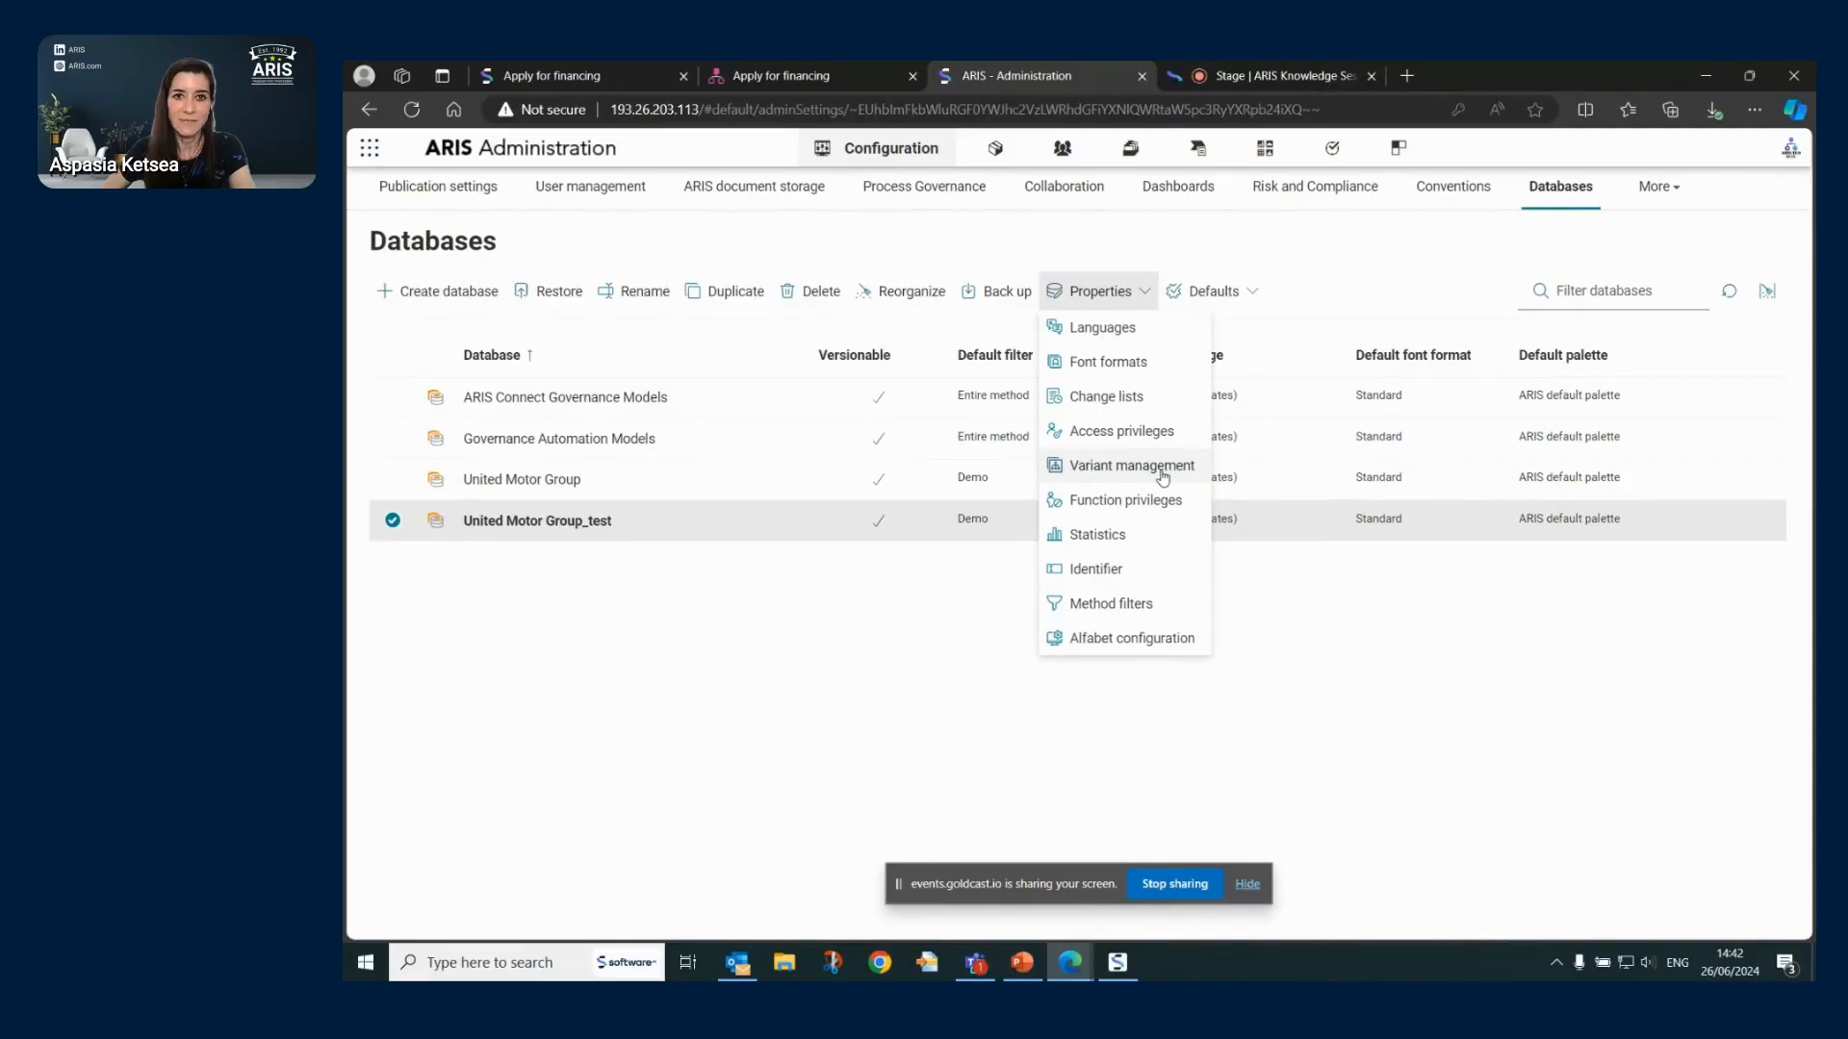
click(1157, 476)
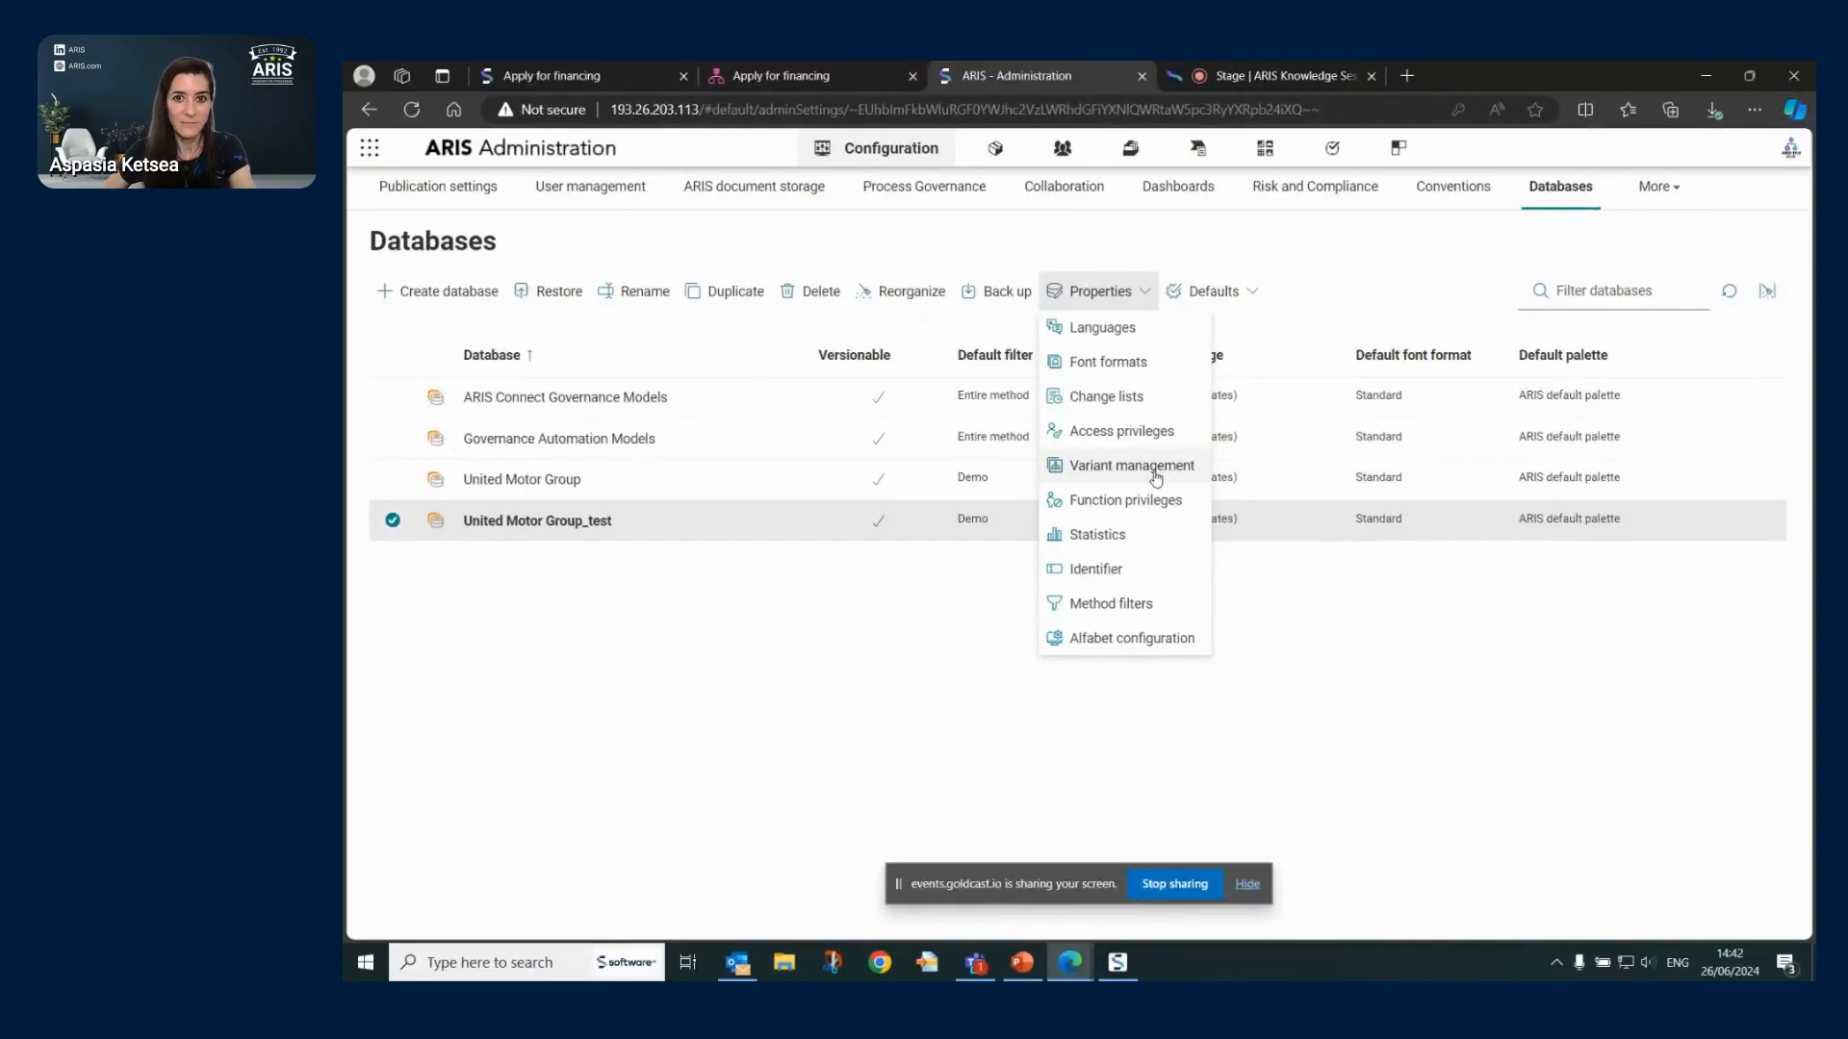
click(1162, 510)
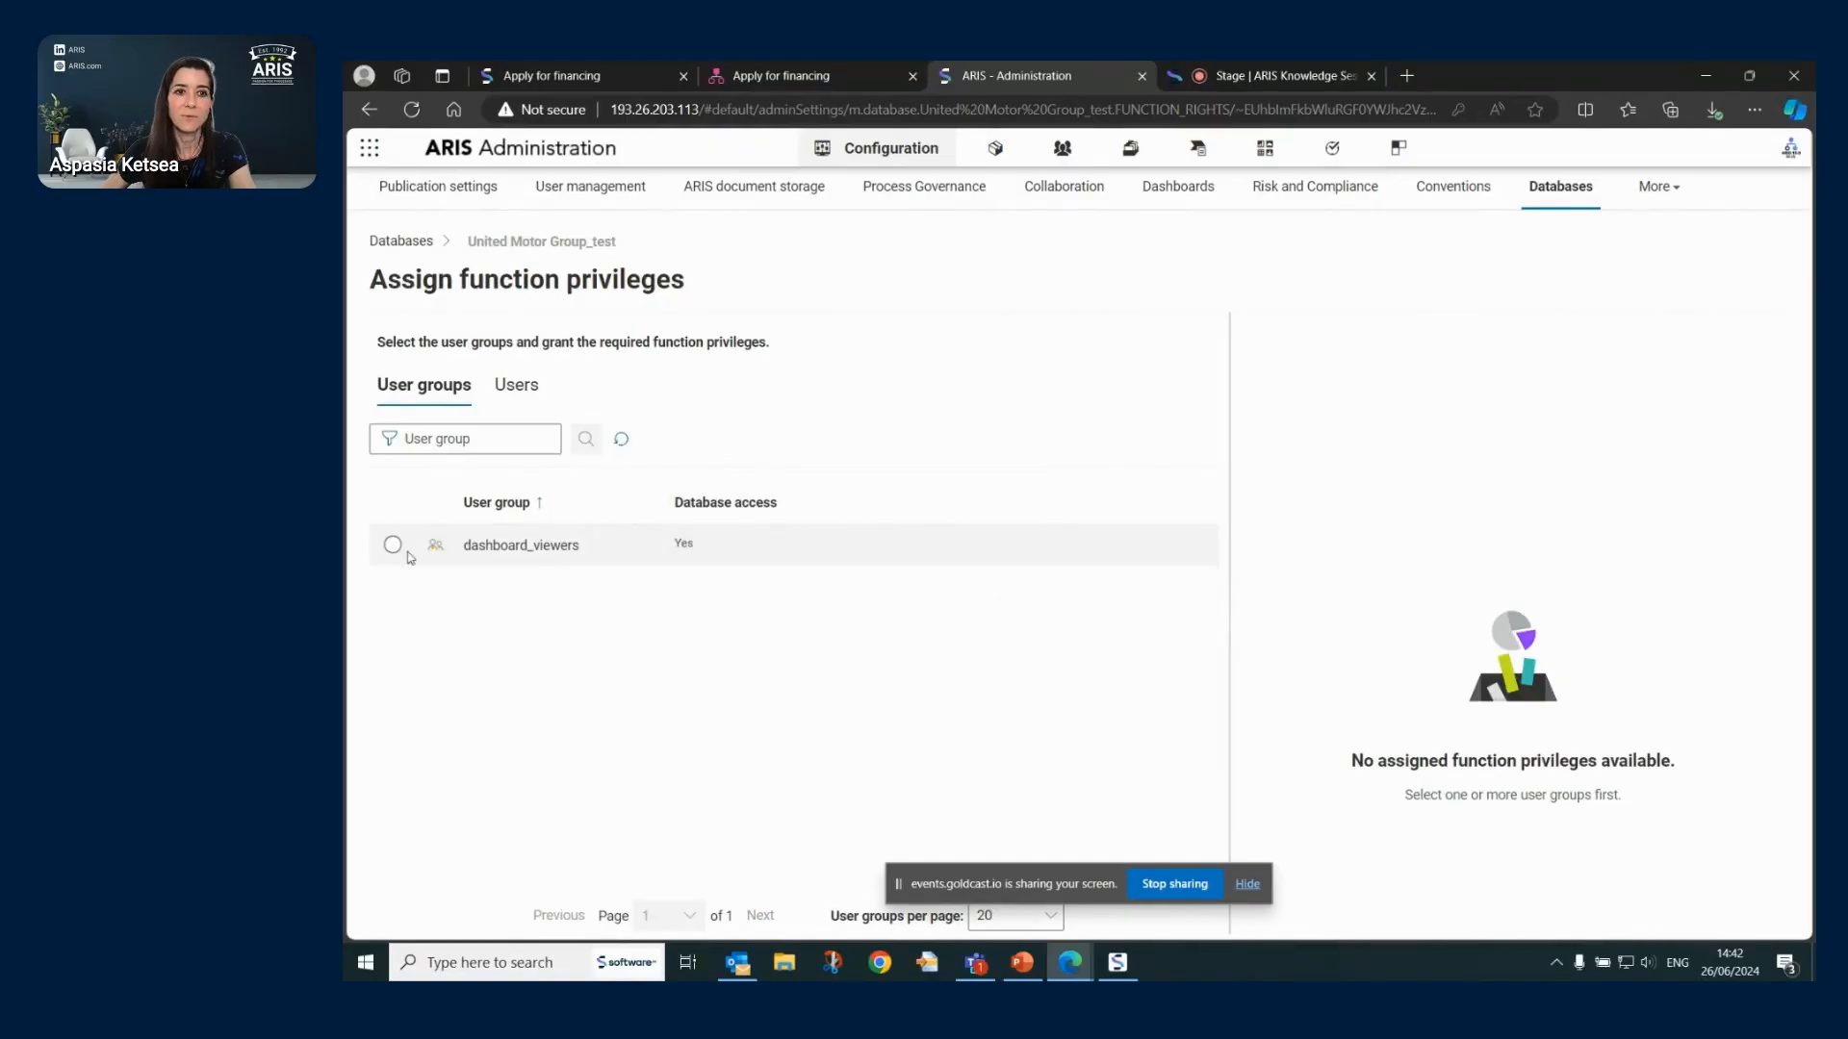
click(392, 546)
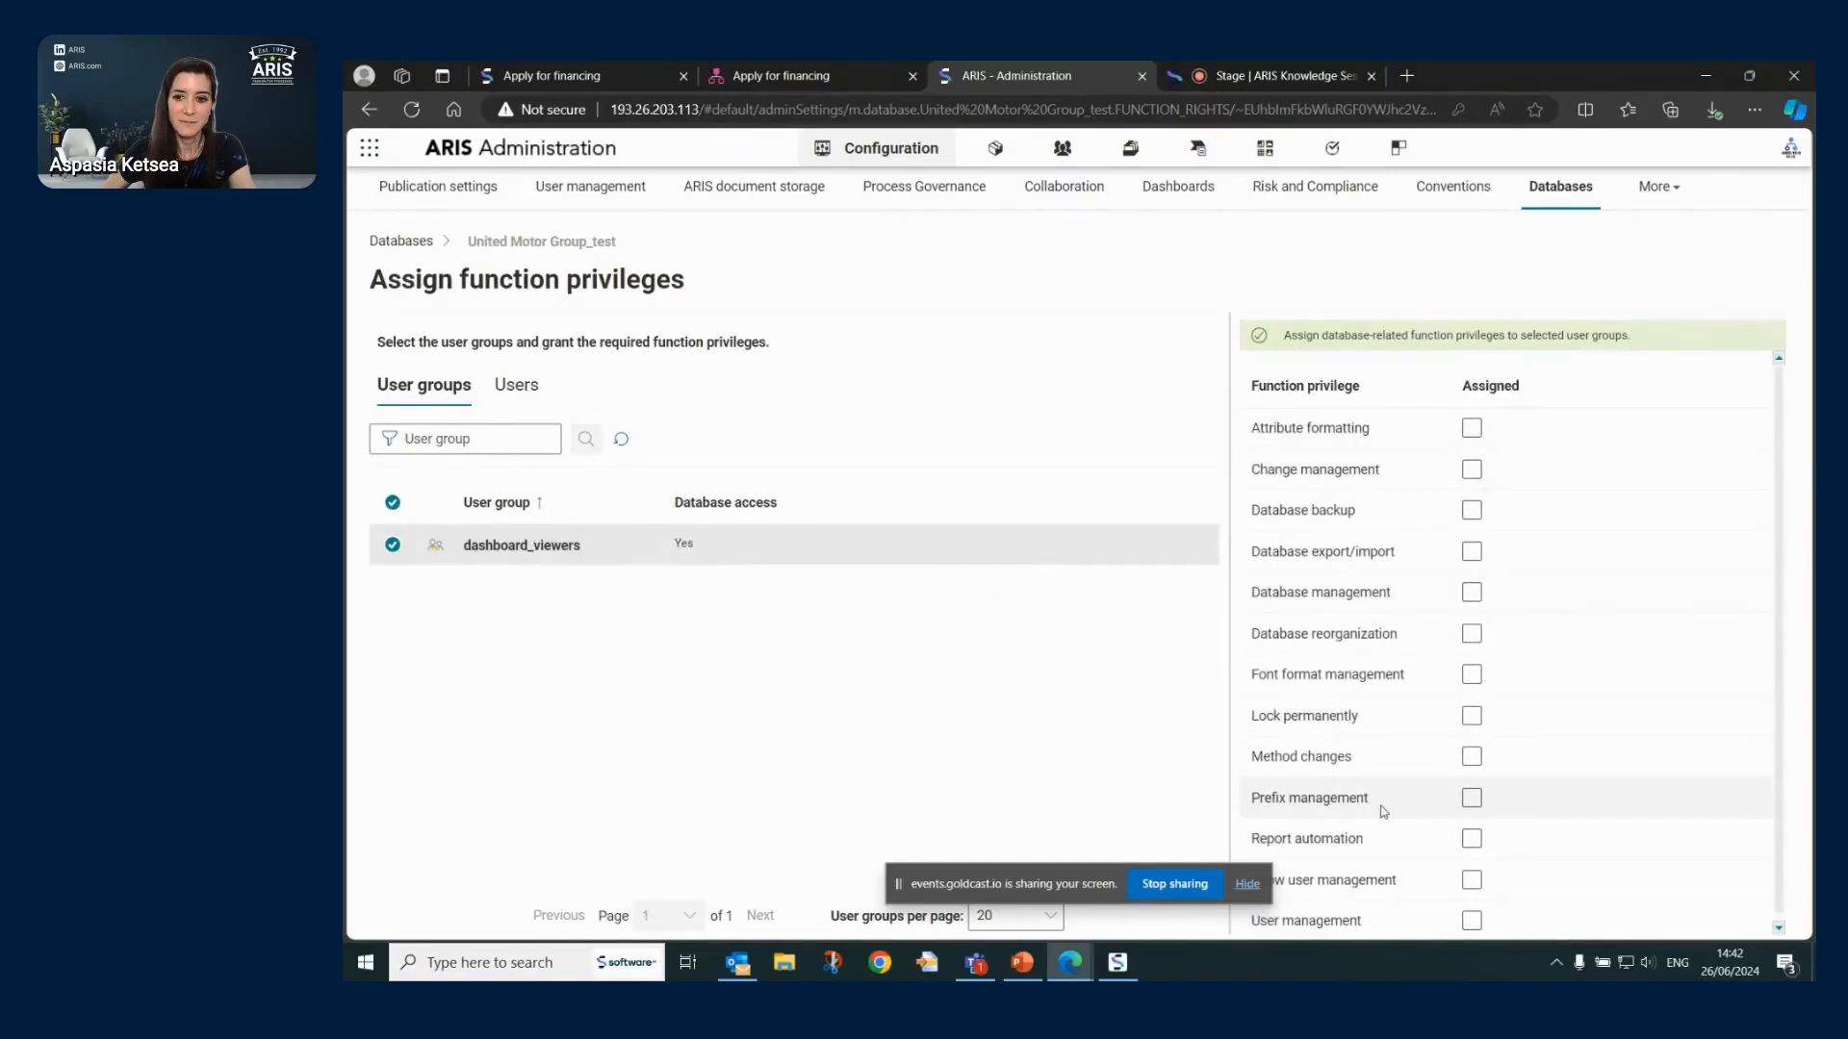
scroll(1383, 811, down, 1)
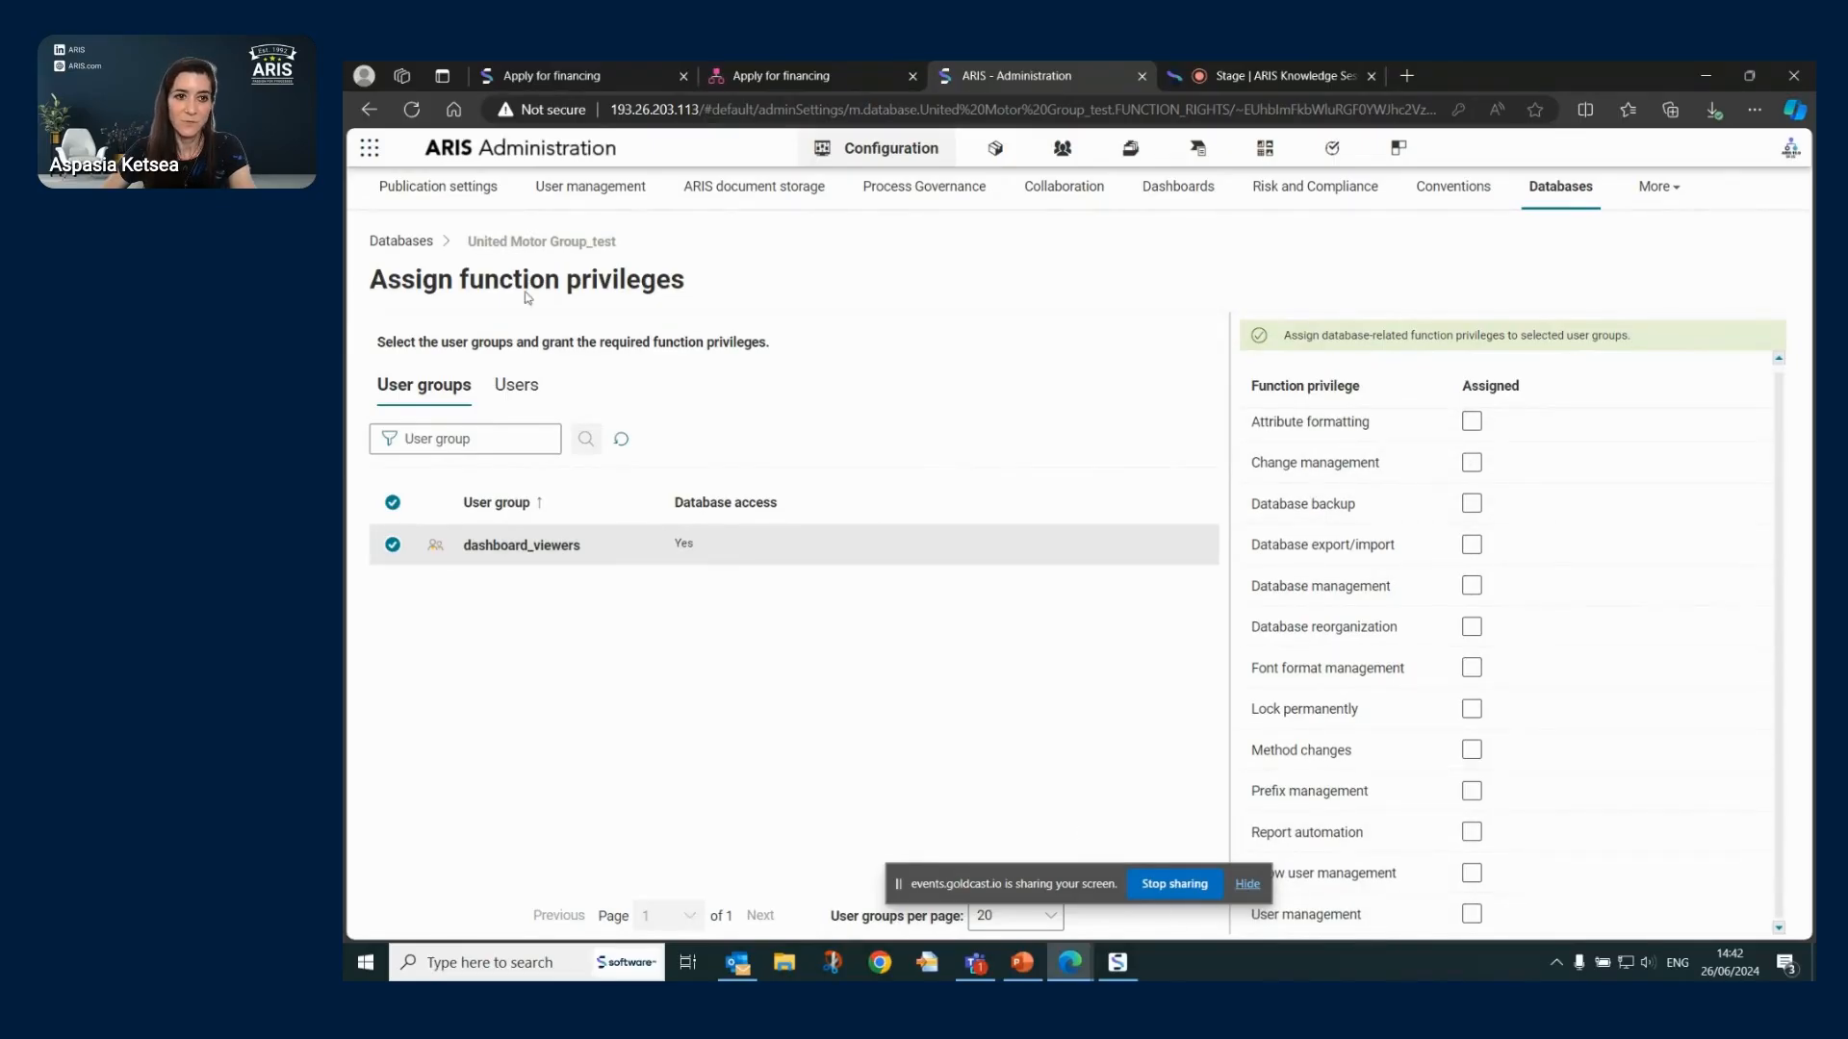
click(393, 549)
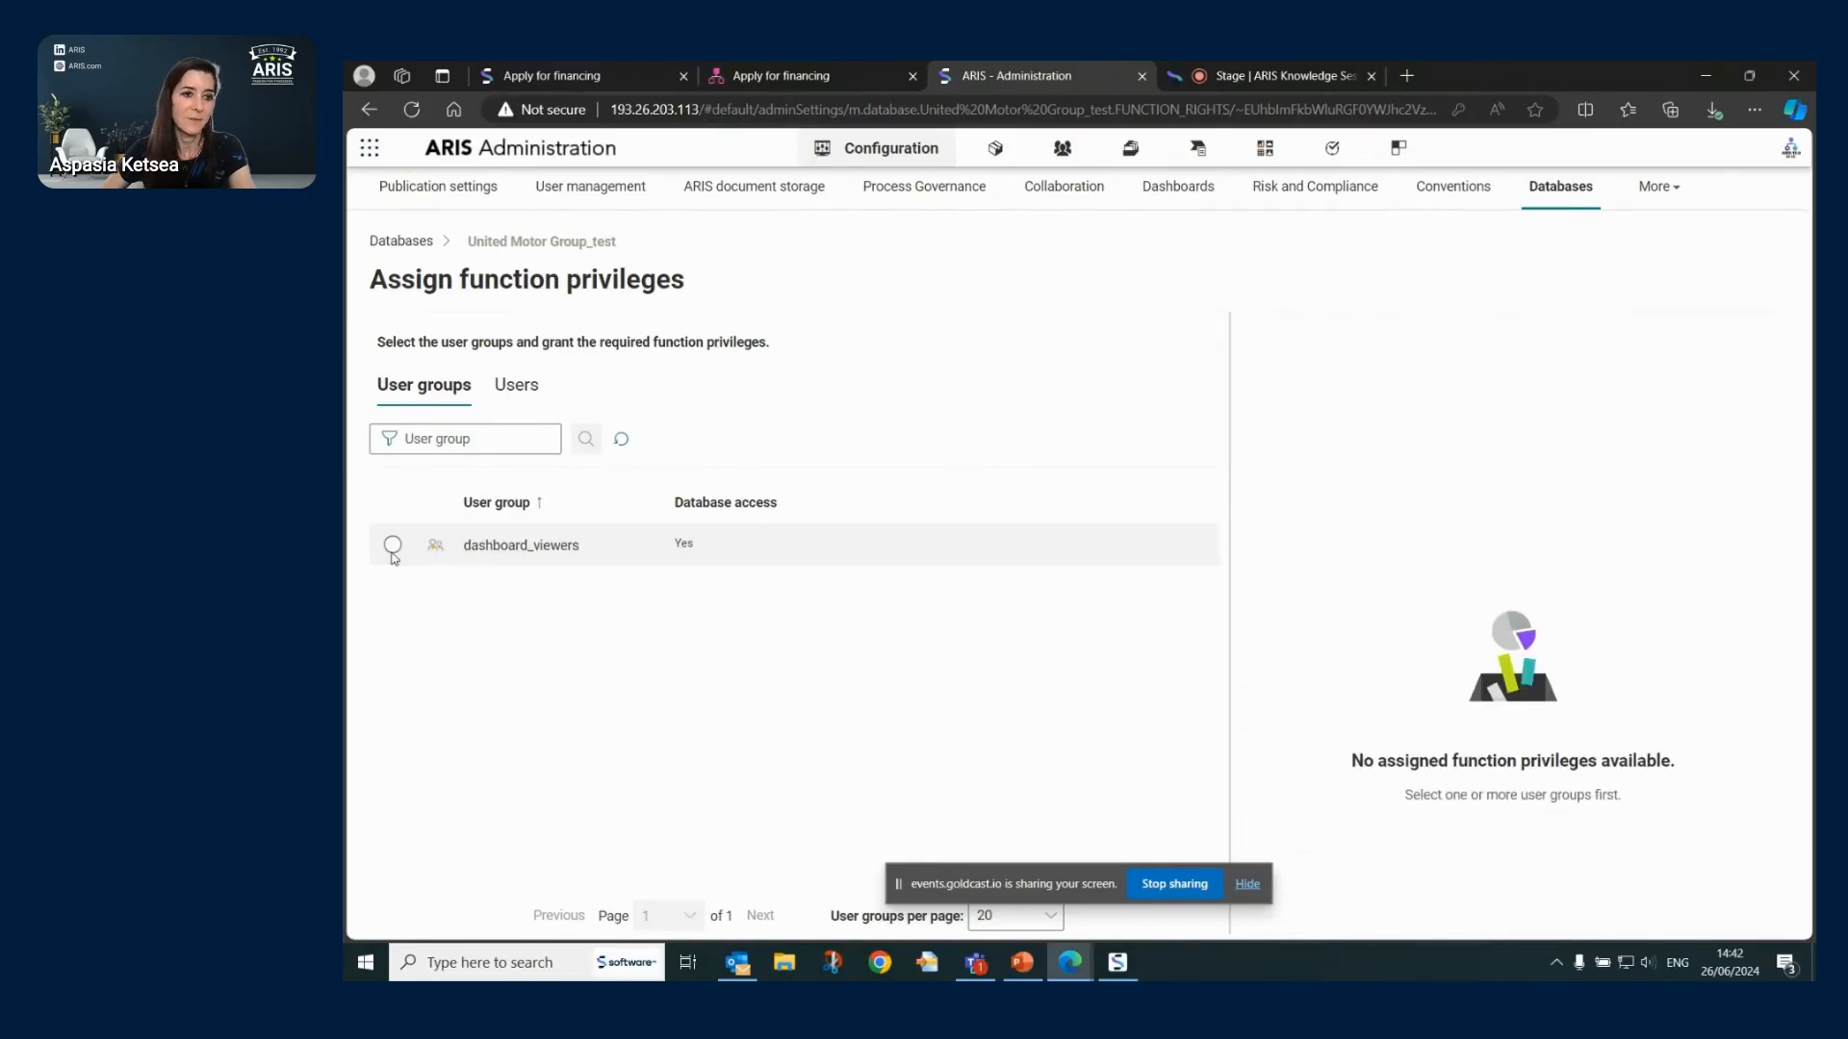
click(393, 547)
click(392, 547)
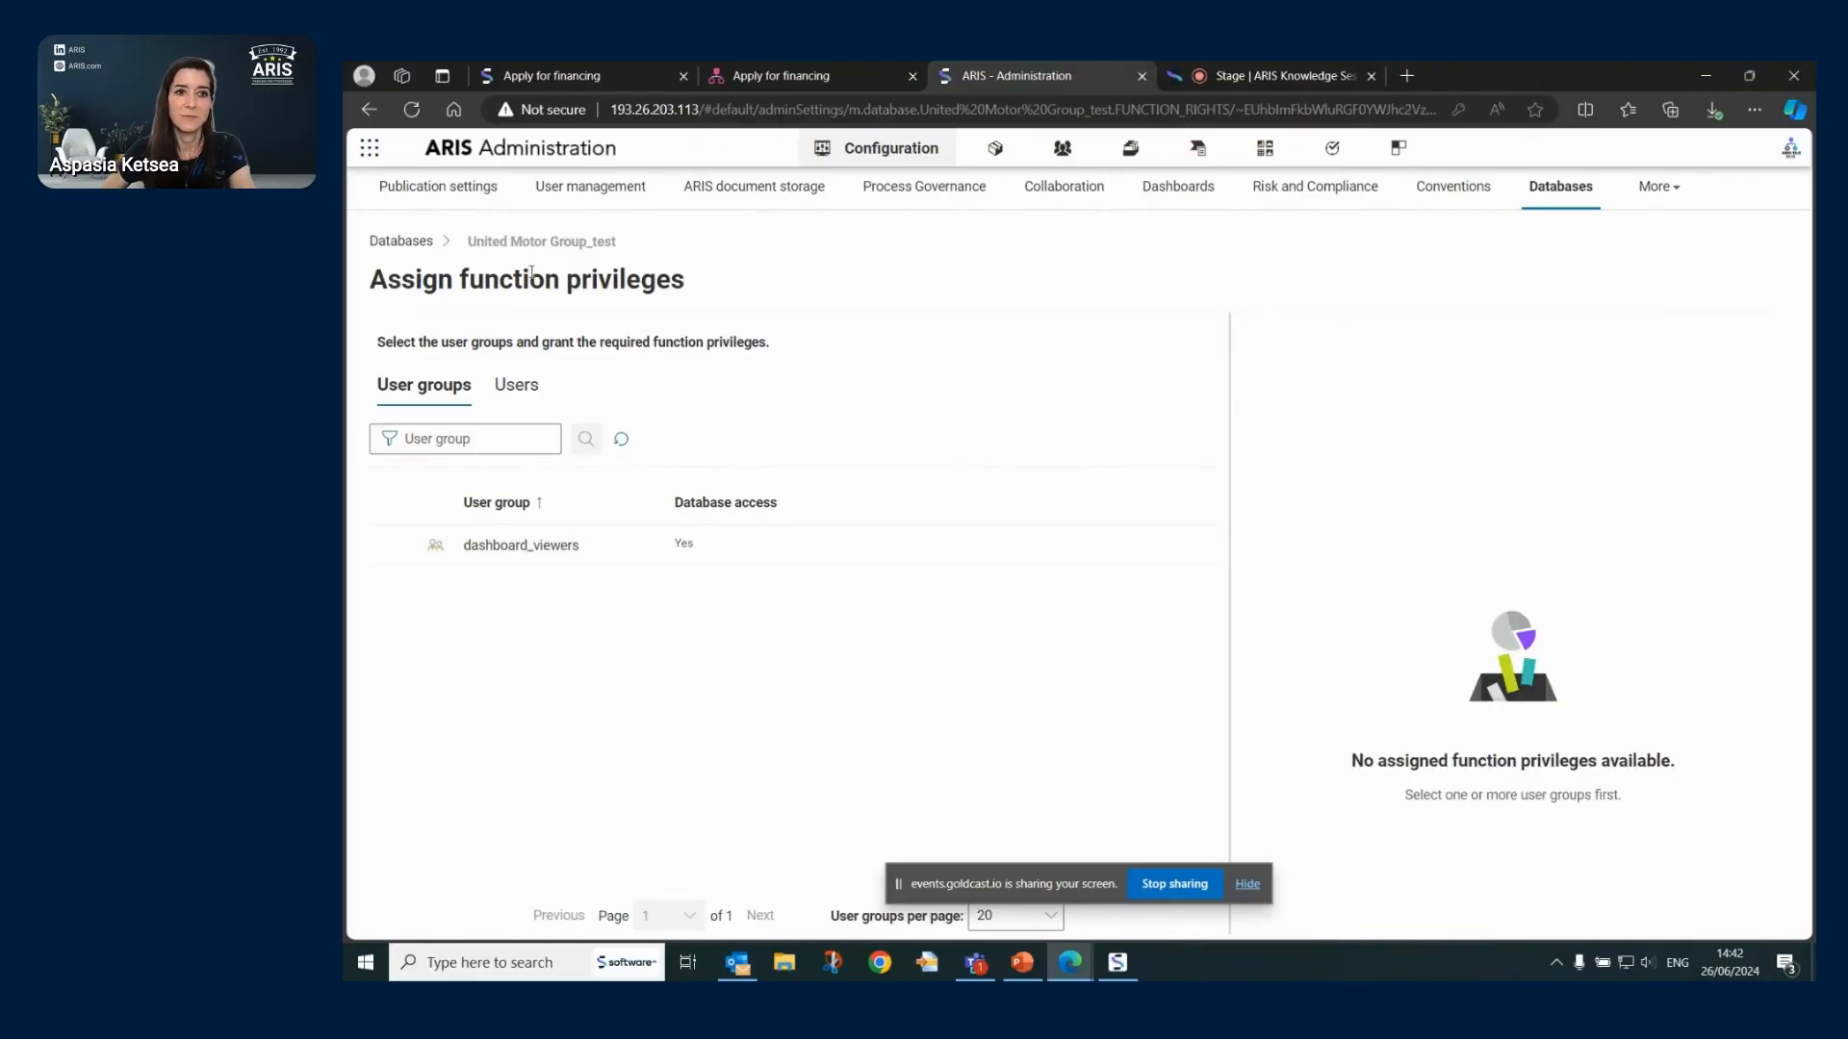
click(414, 244)
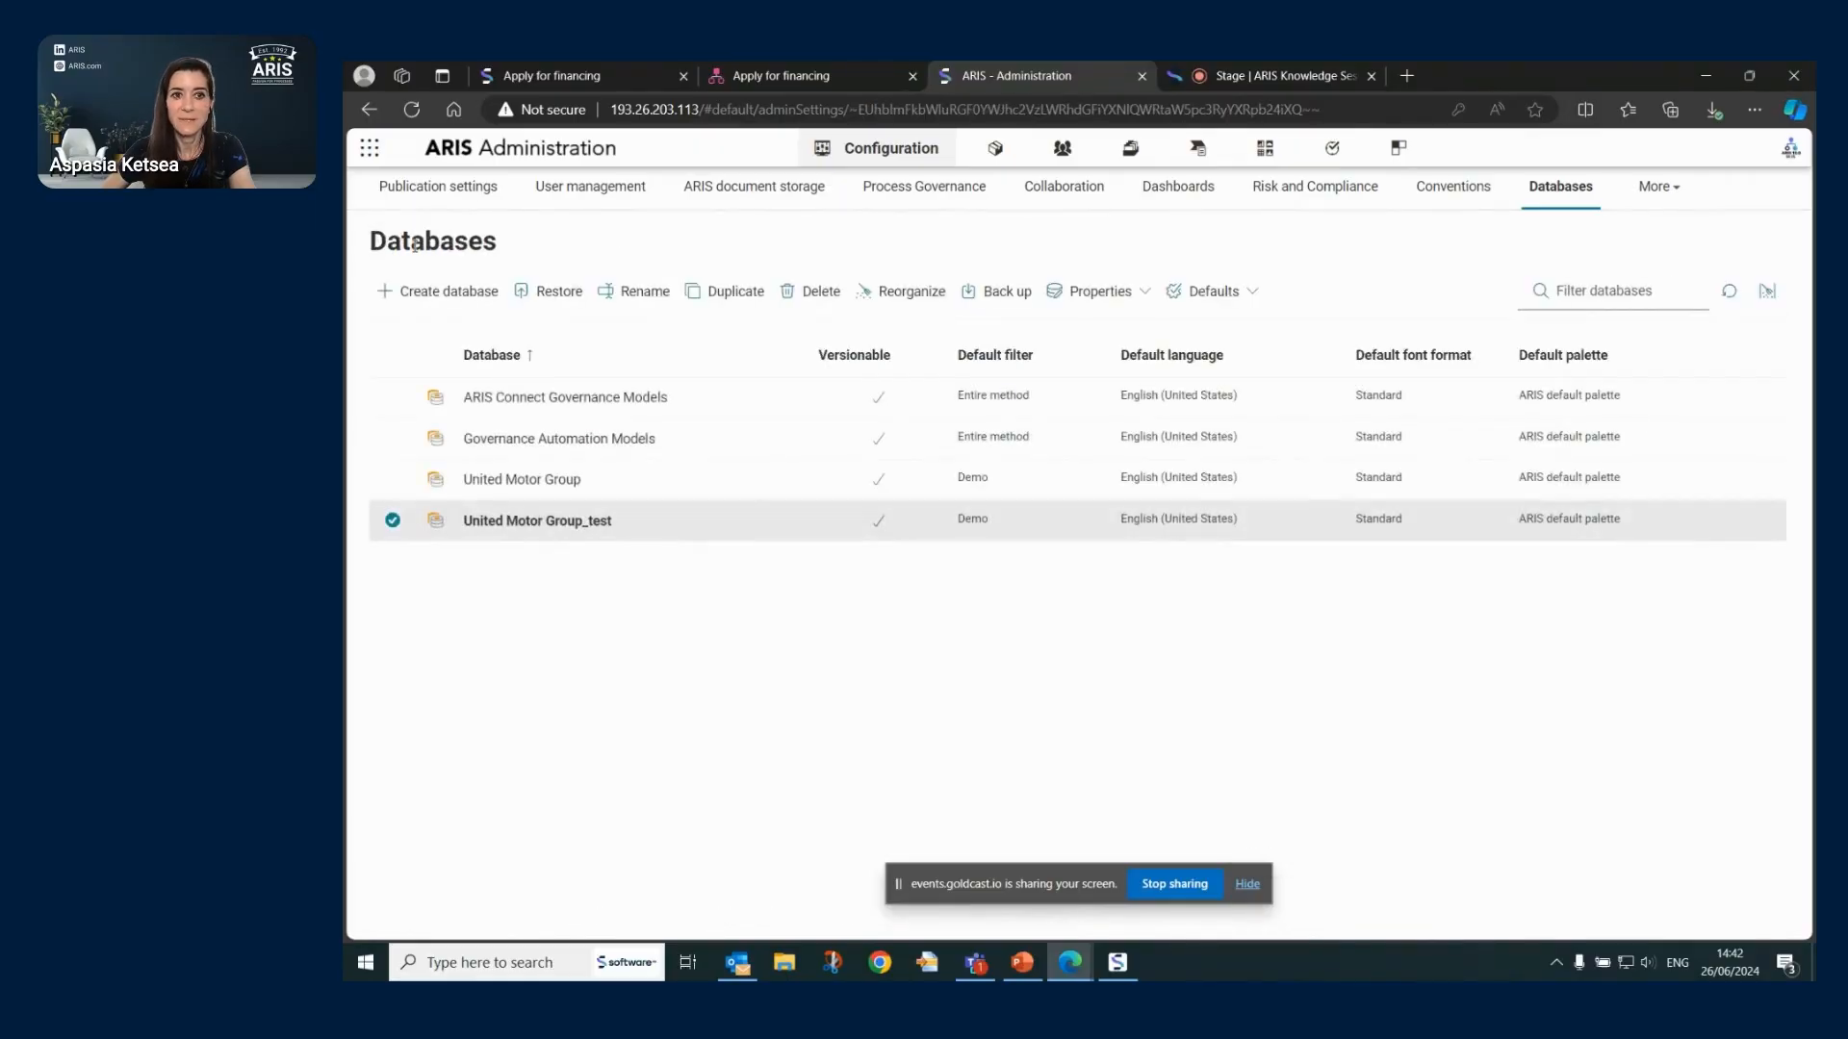
- Open United Motor Group_test statistics and include Attributes in the counted item types
click(1143, 295)
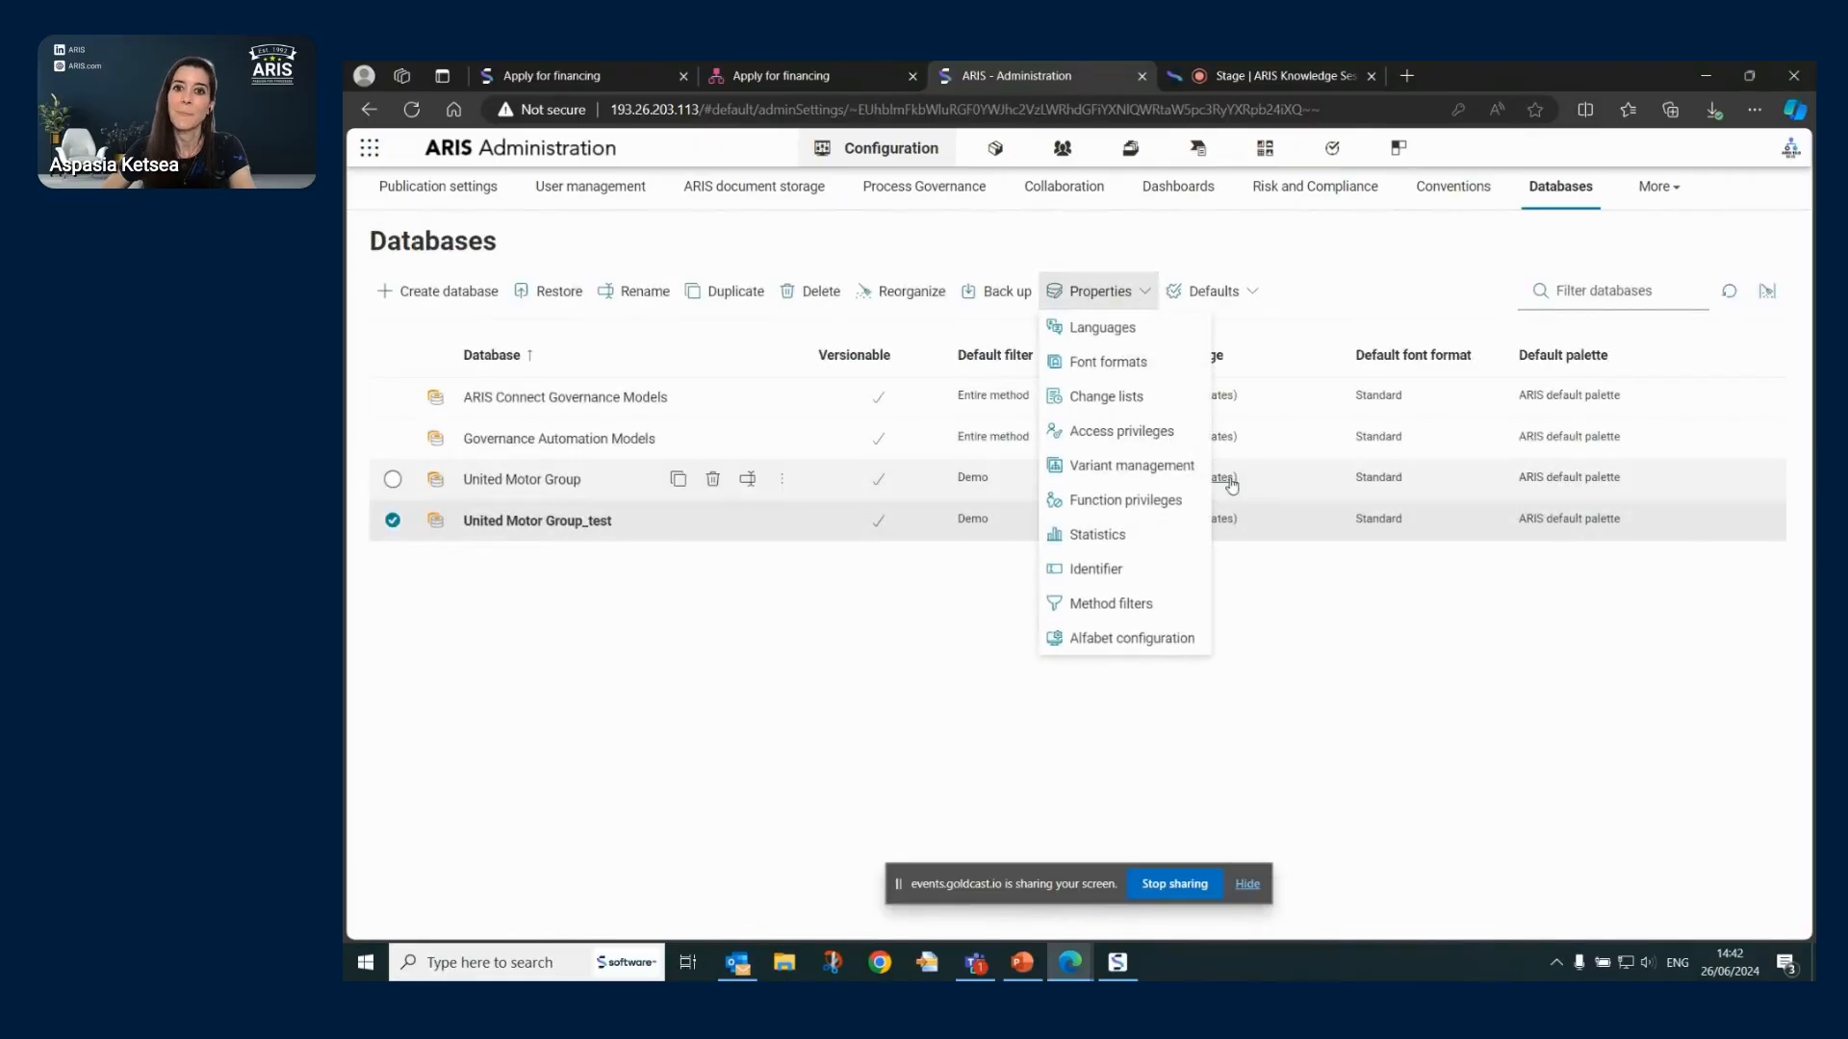
click(1098, 536)
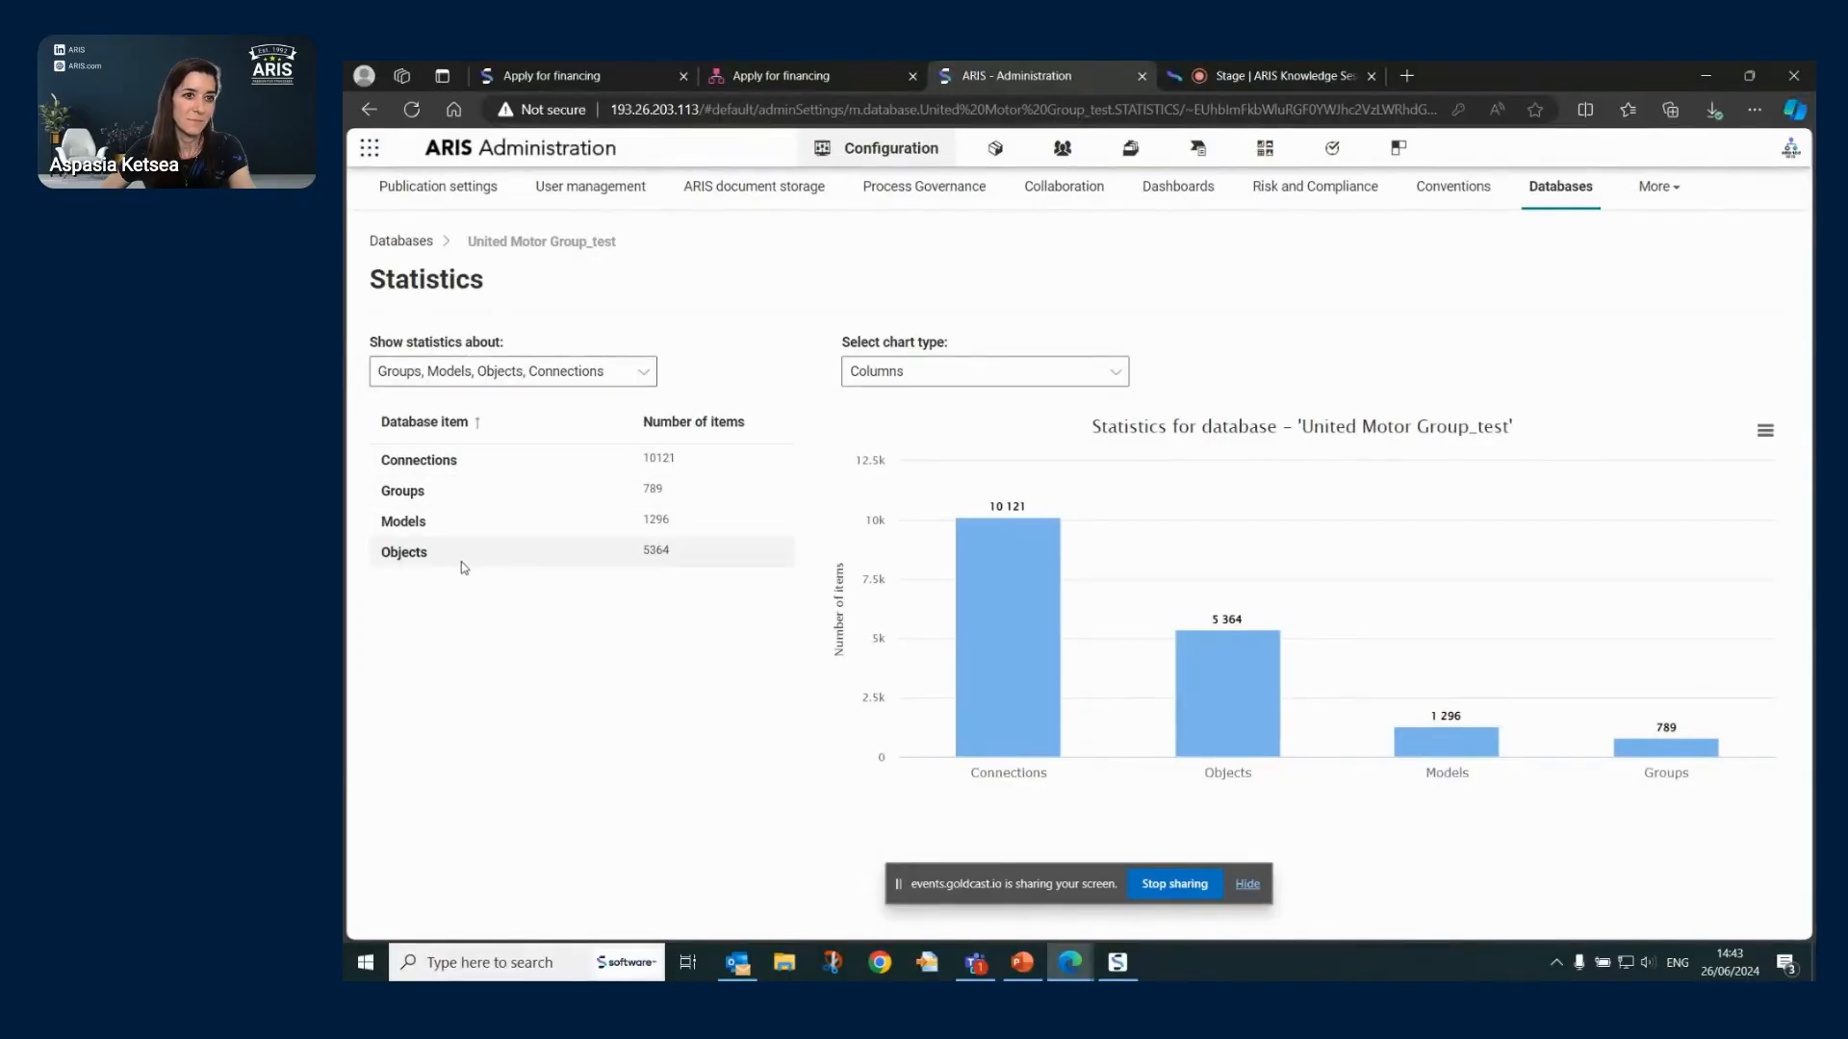
click(645, 374)
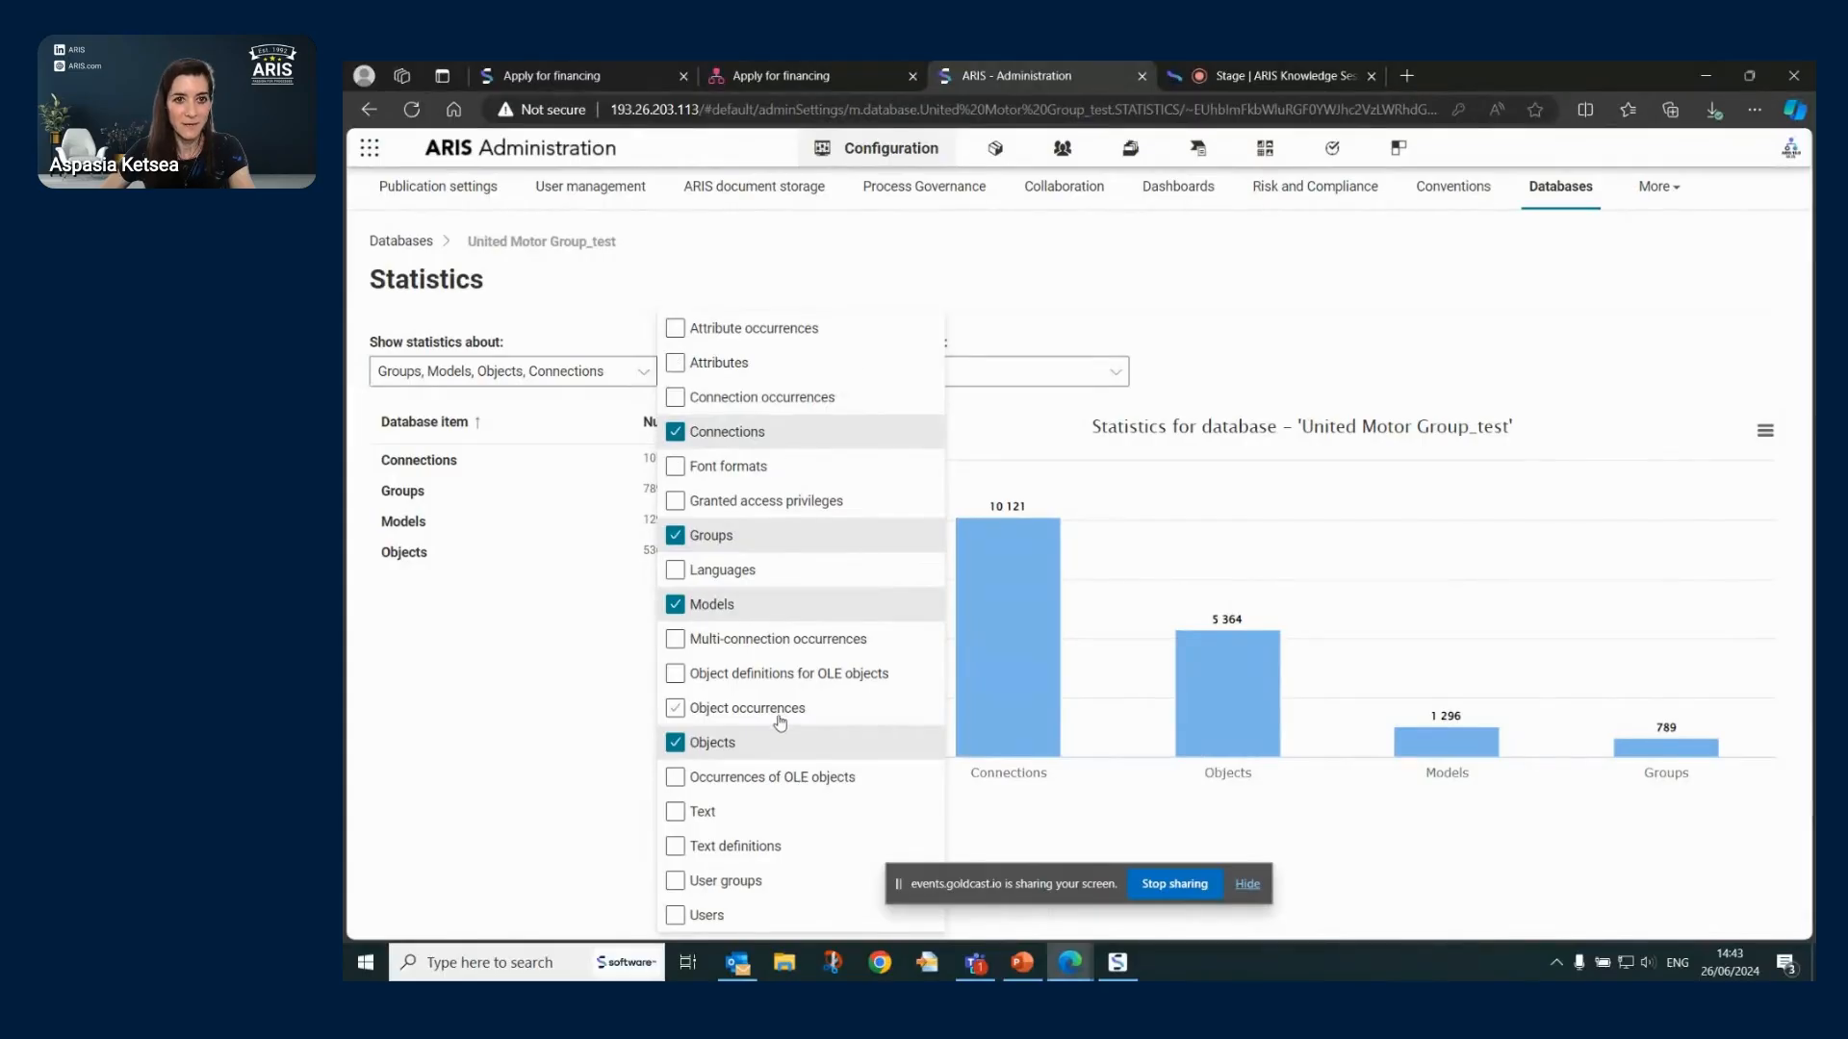
click(697, 363)
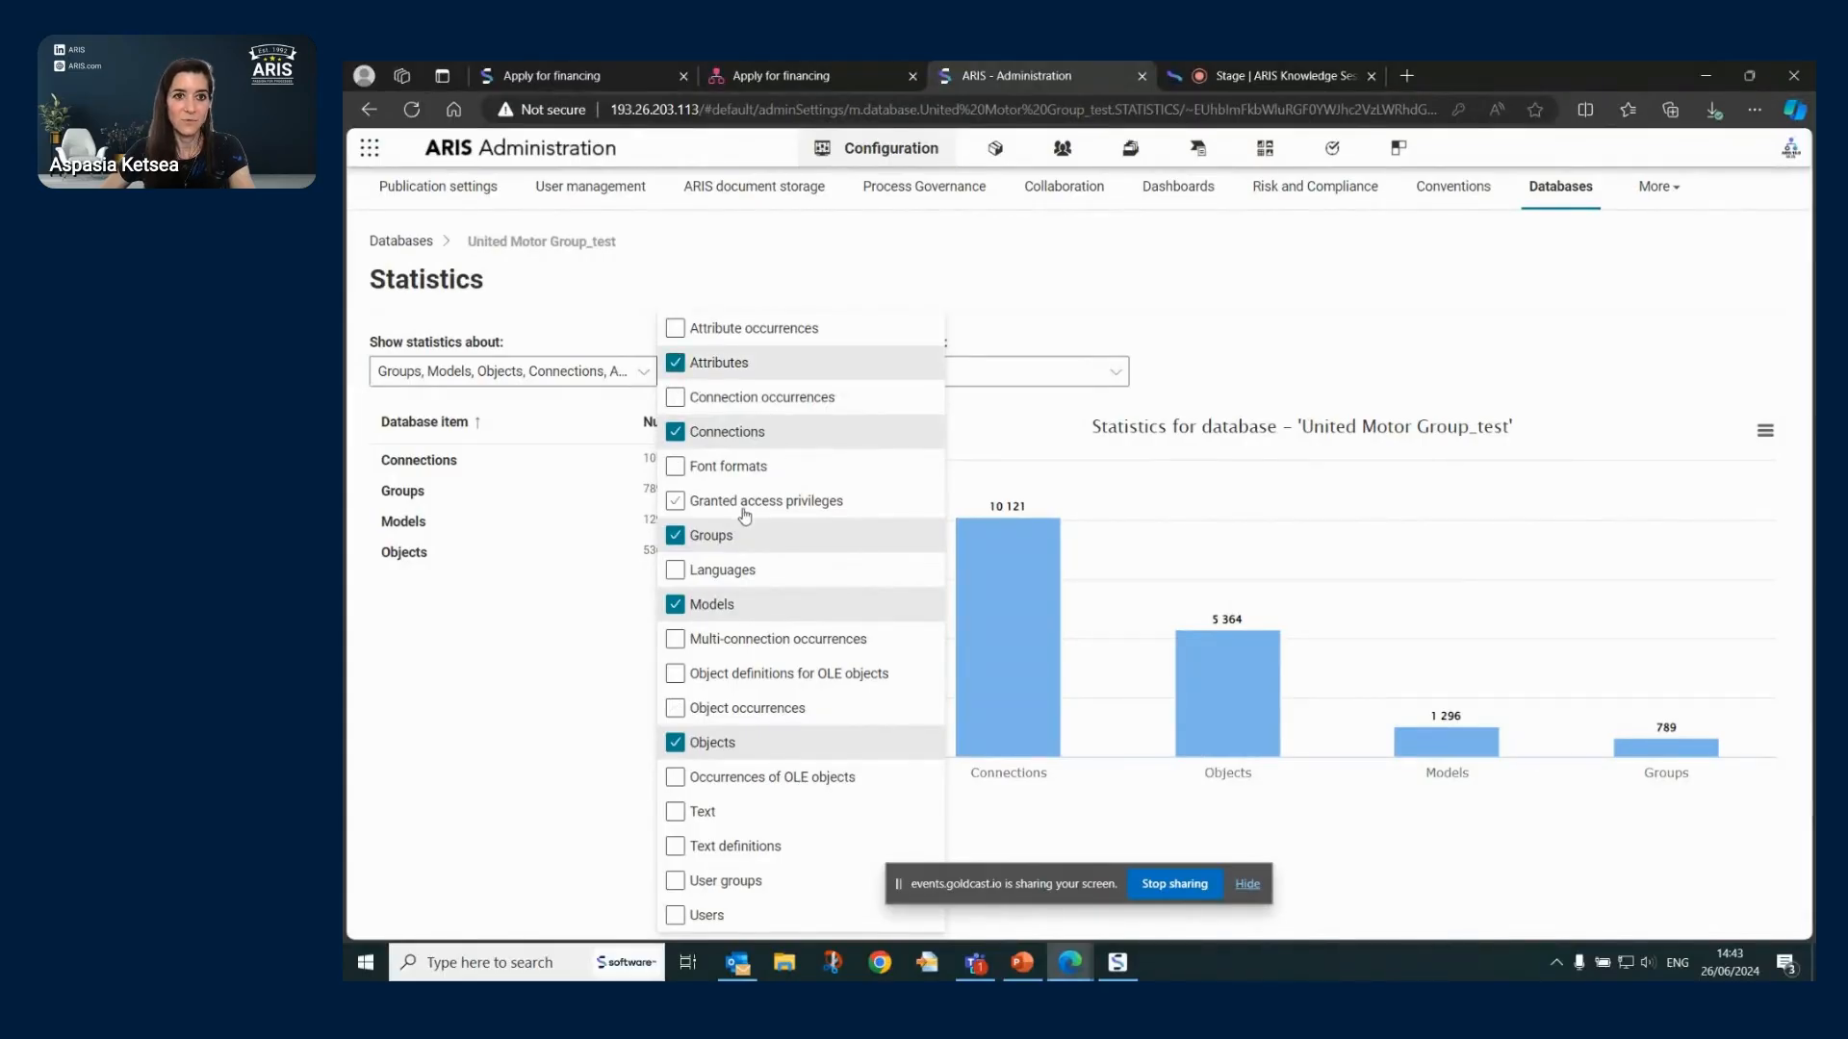
click(543, 731)
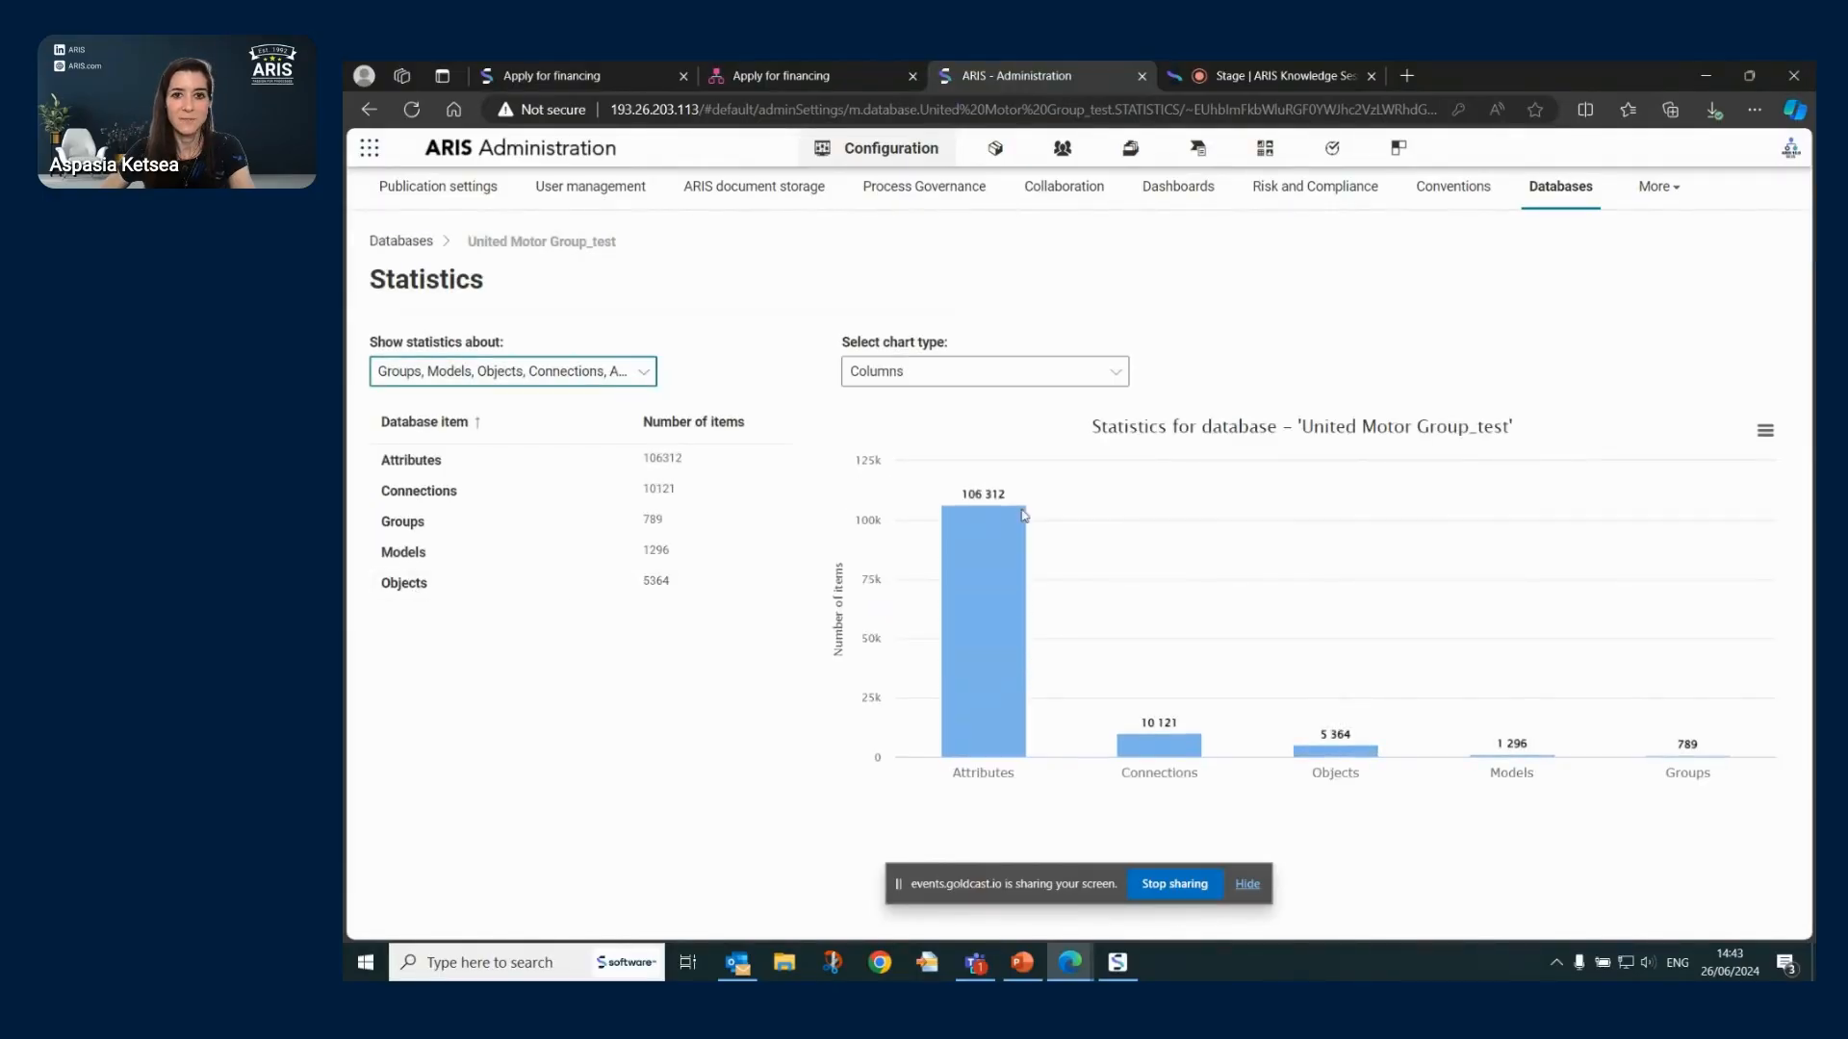
- Switch the statistics chart from bars to a pie chart and open its download options
click(1105, 370)
click(1015, 406)
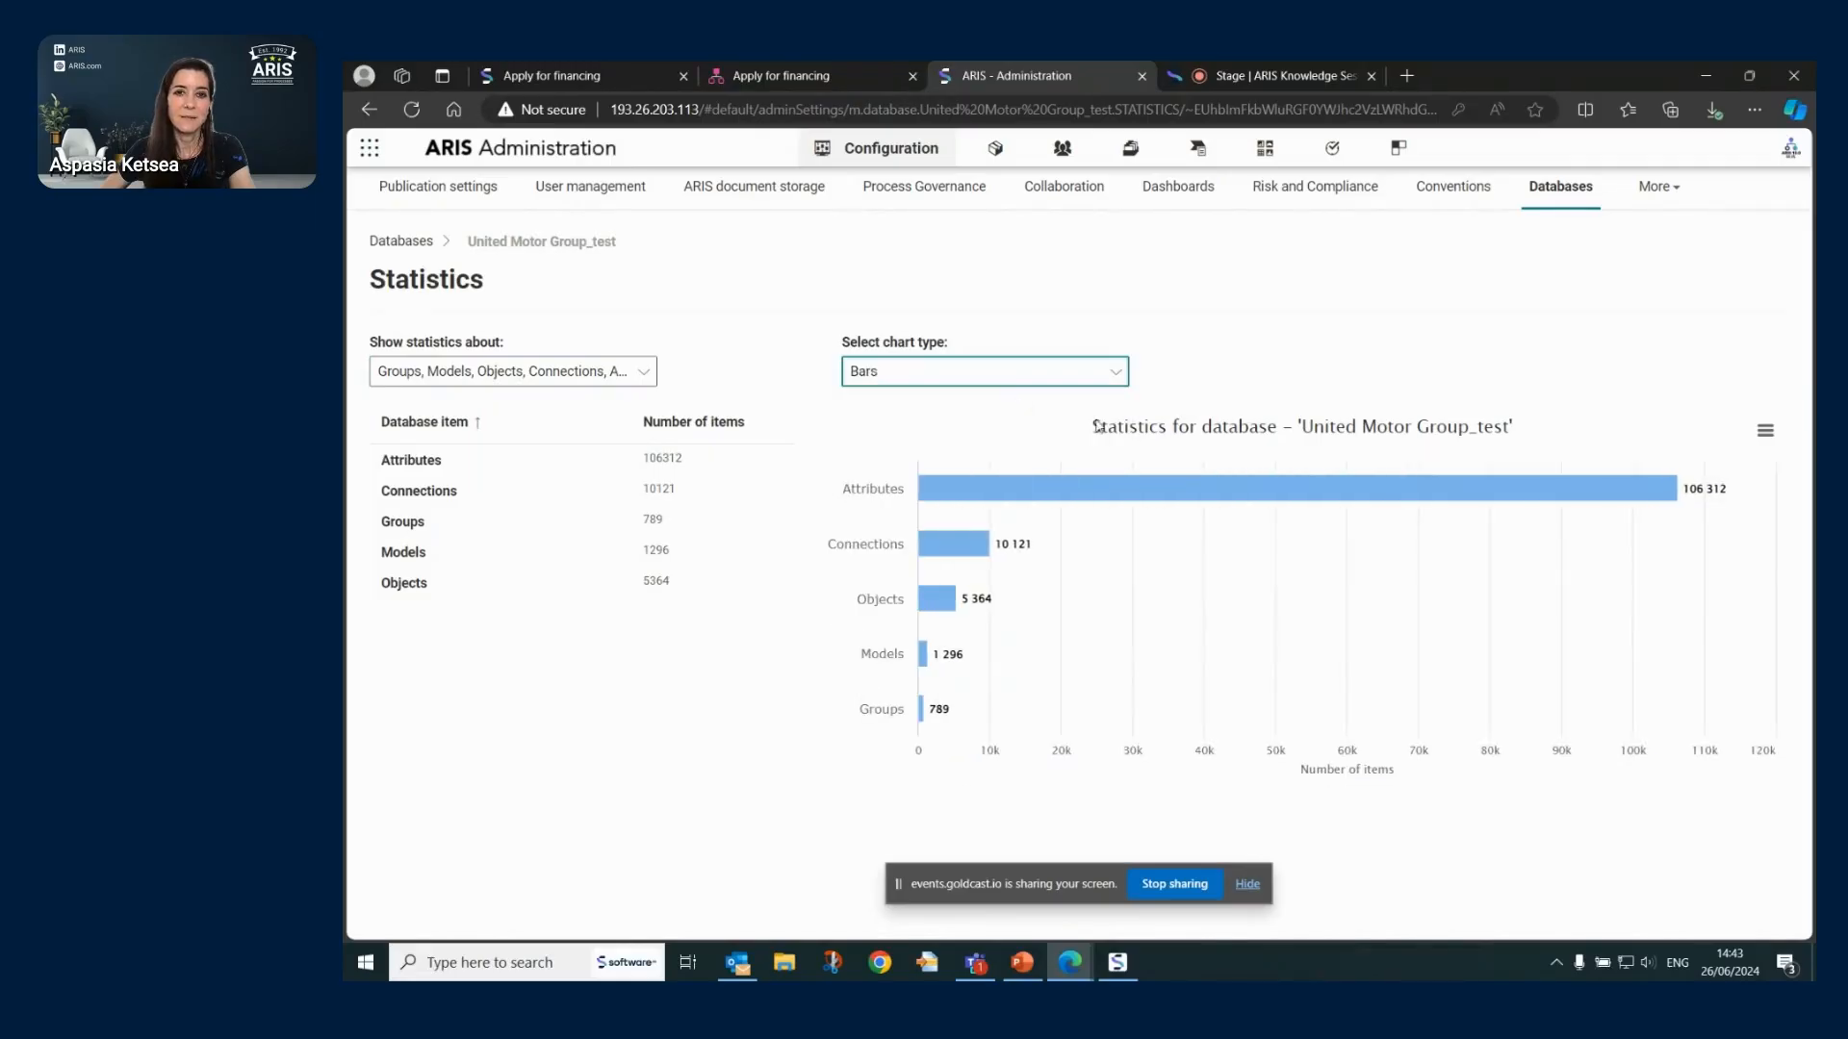
click(1117, 374)
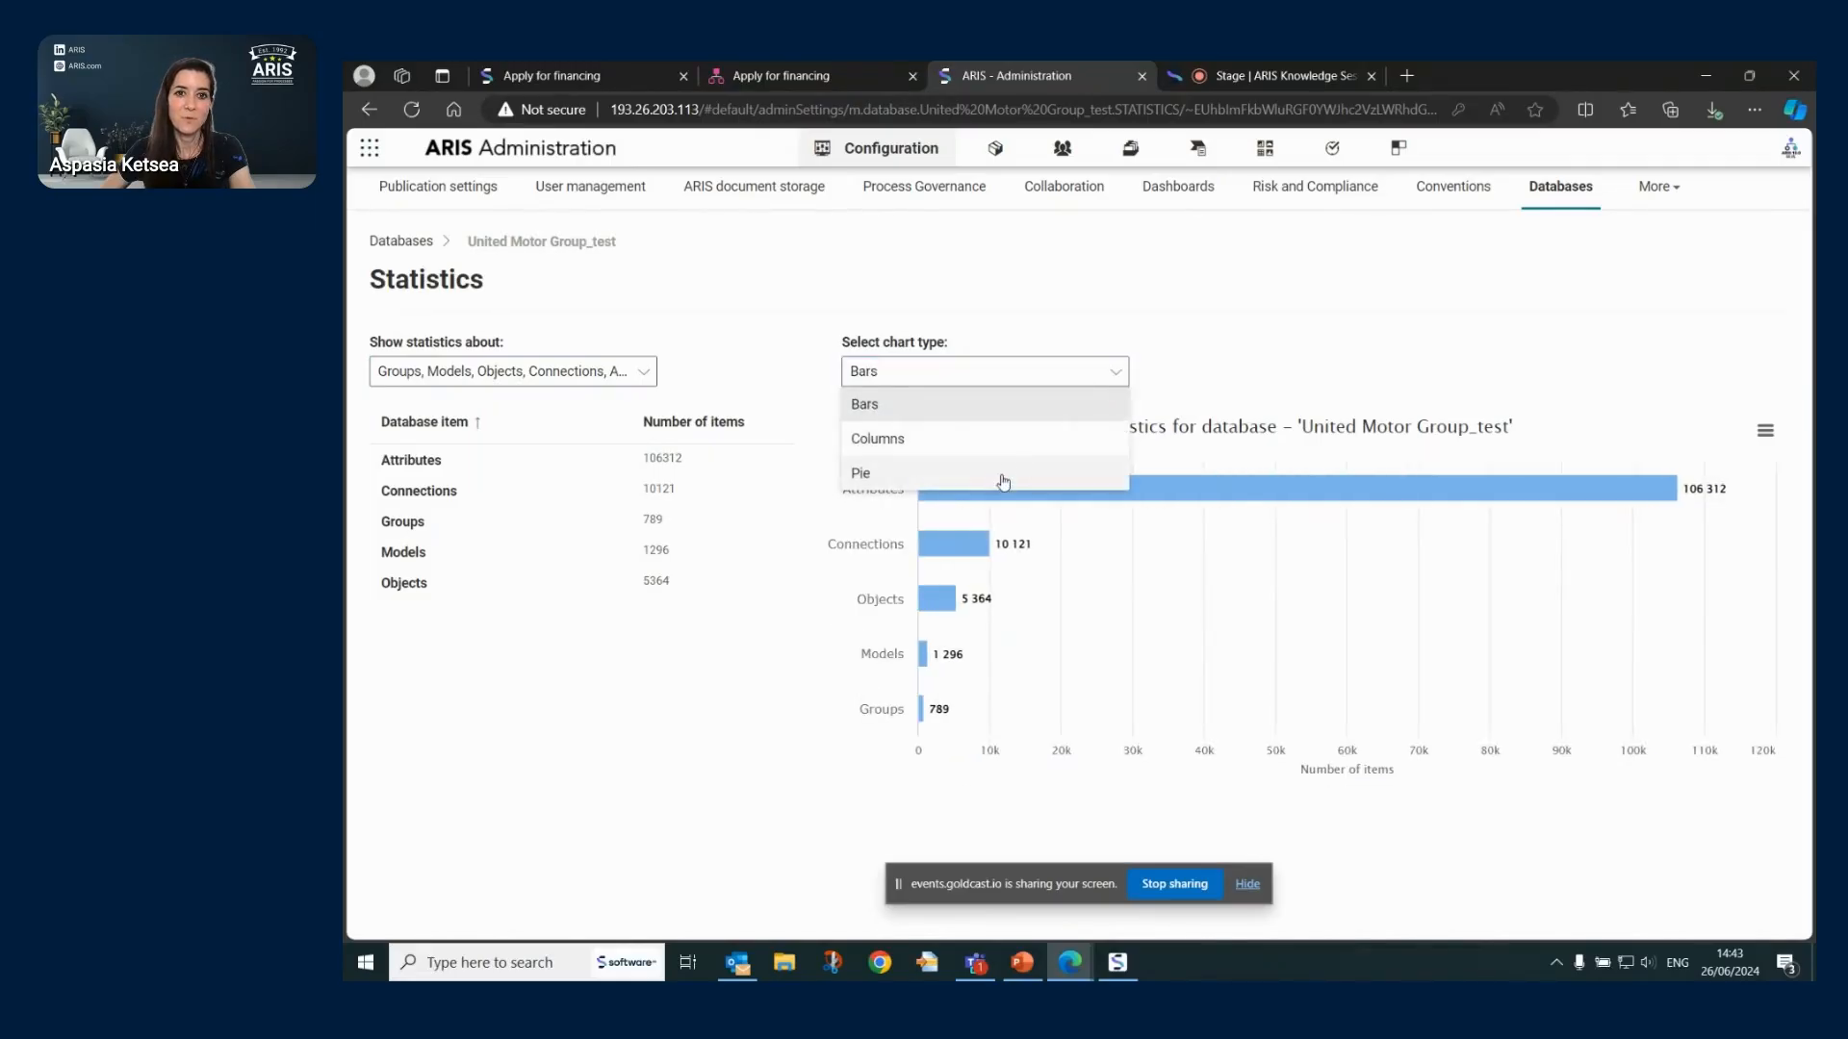
click(972, 471)
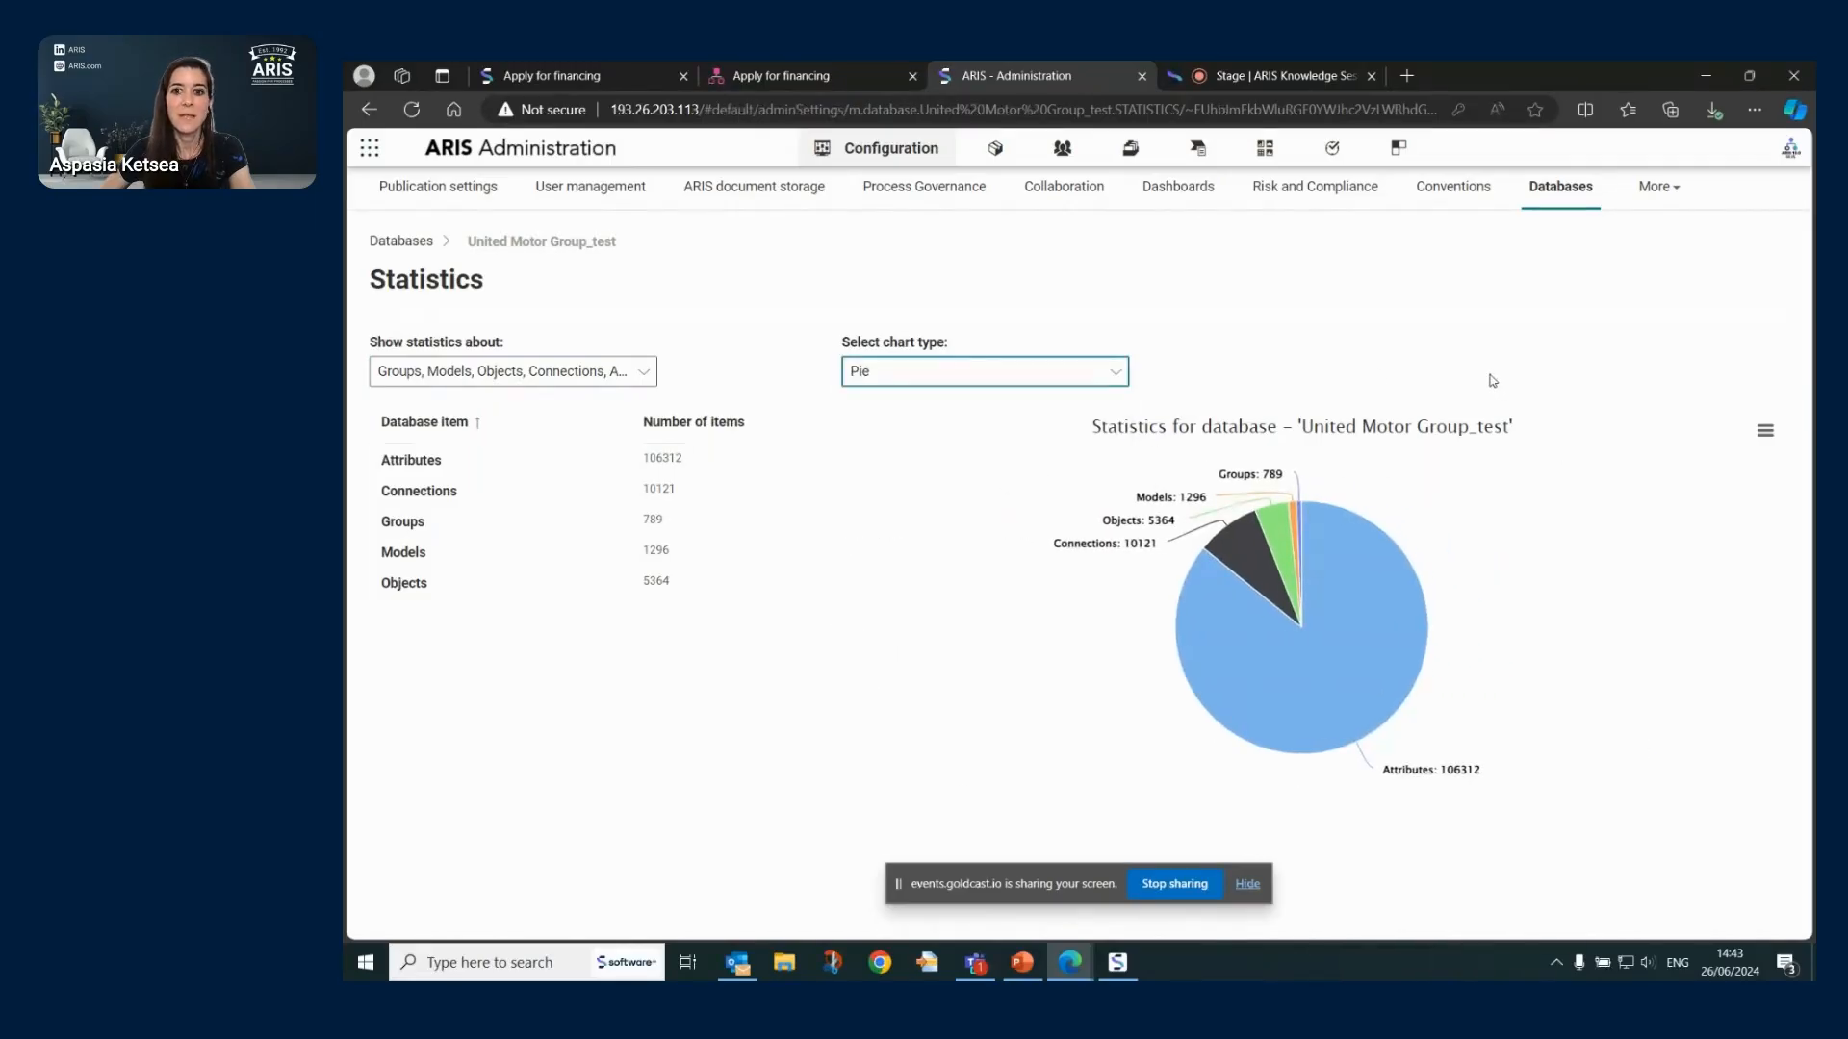
click(1765, 434)
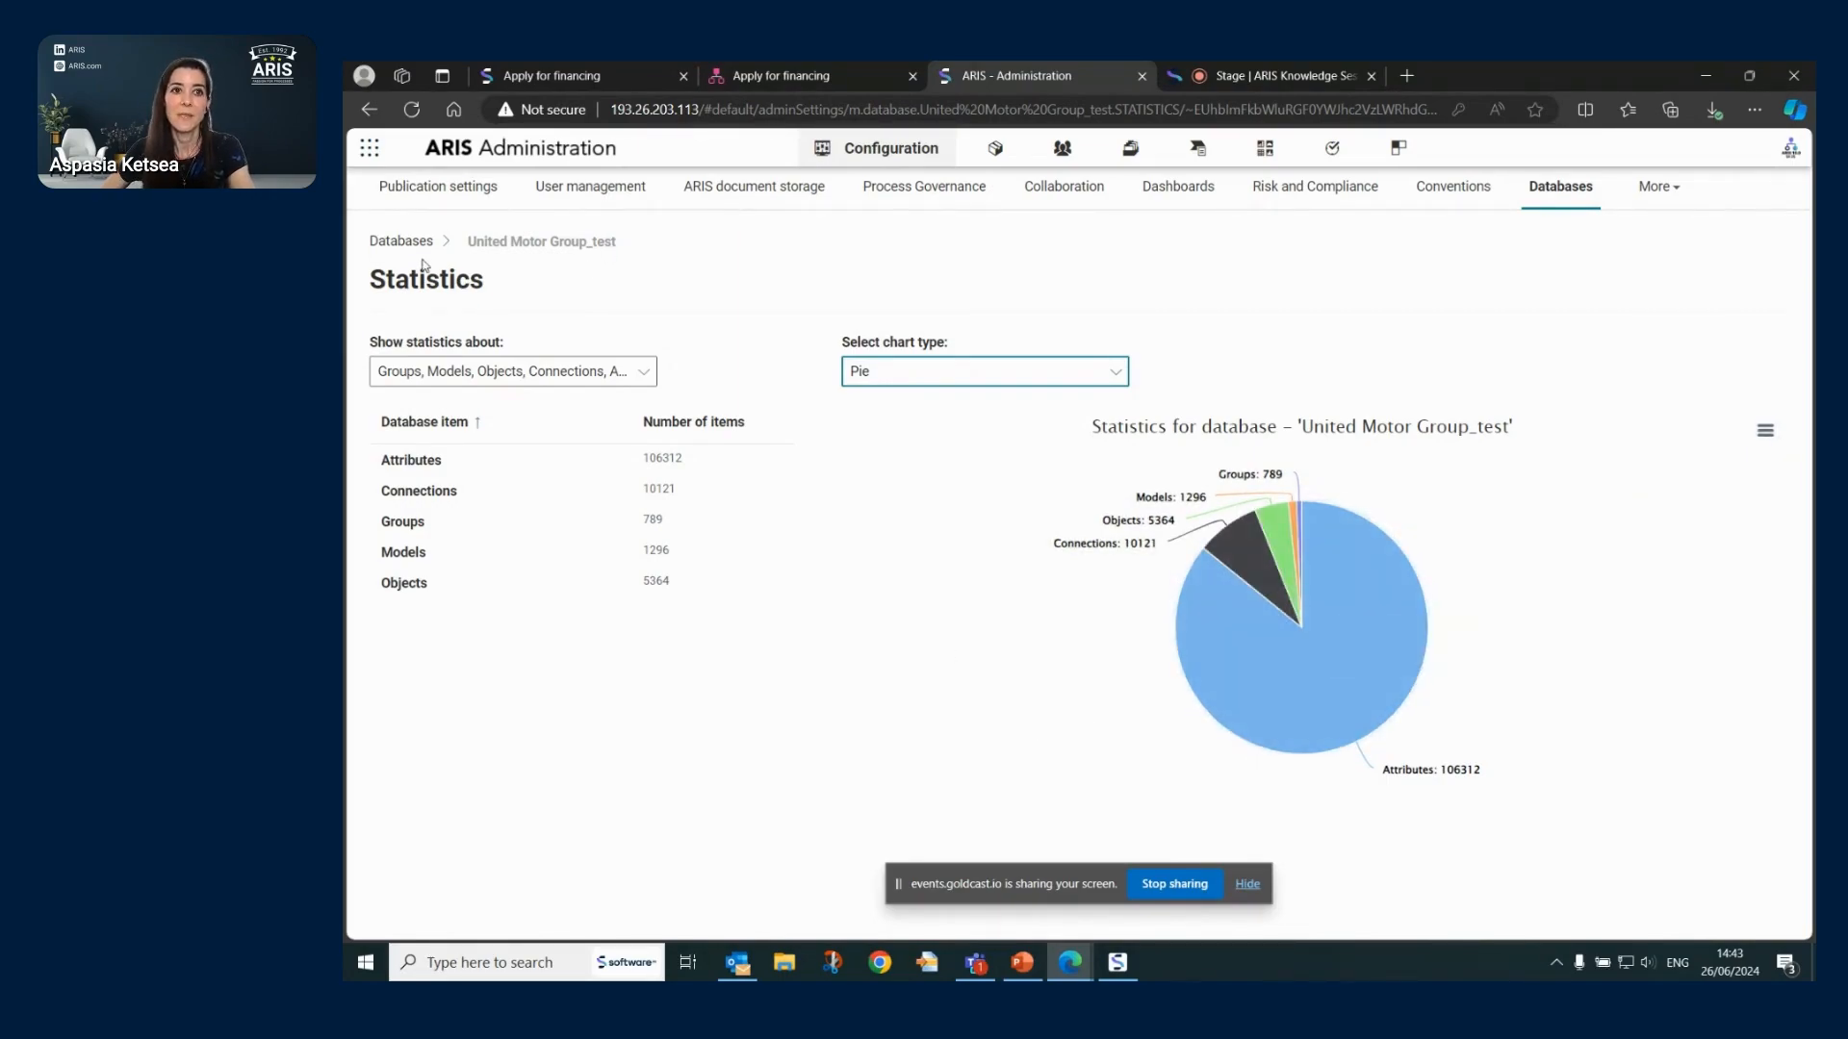
- Check the method filters assigned to dashboard_viewers, finding none, then return to Databases
click(416, 245)
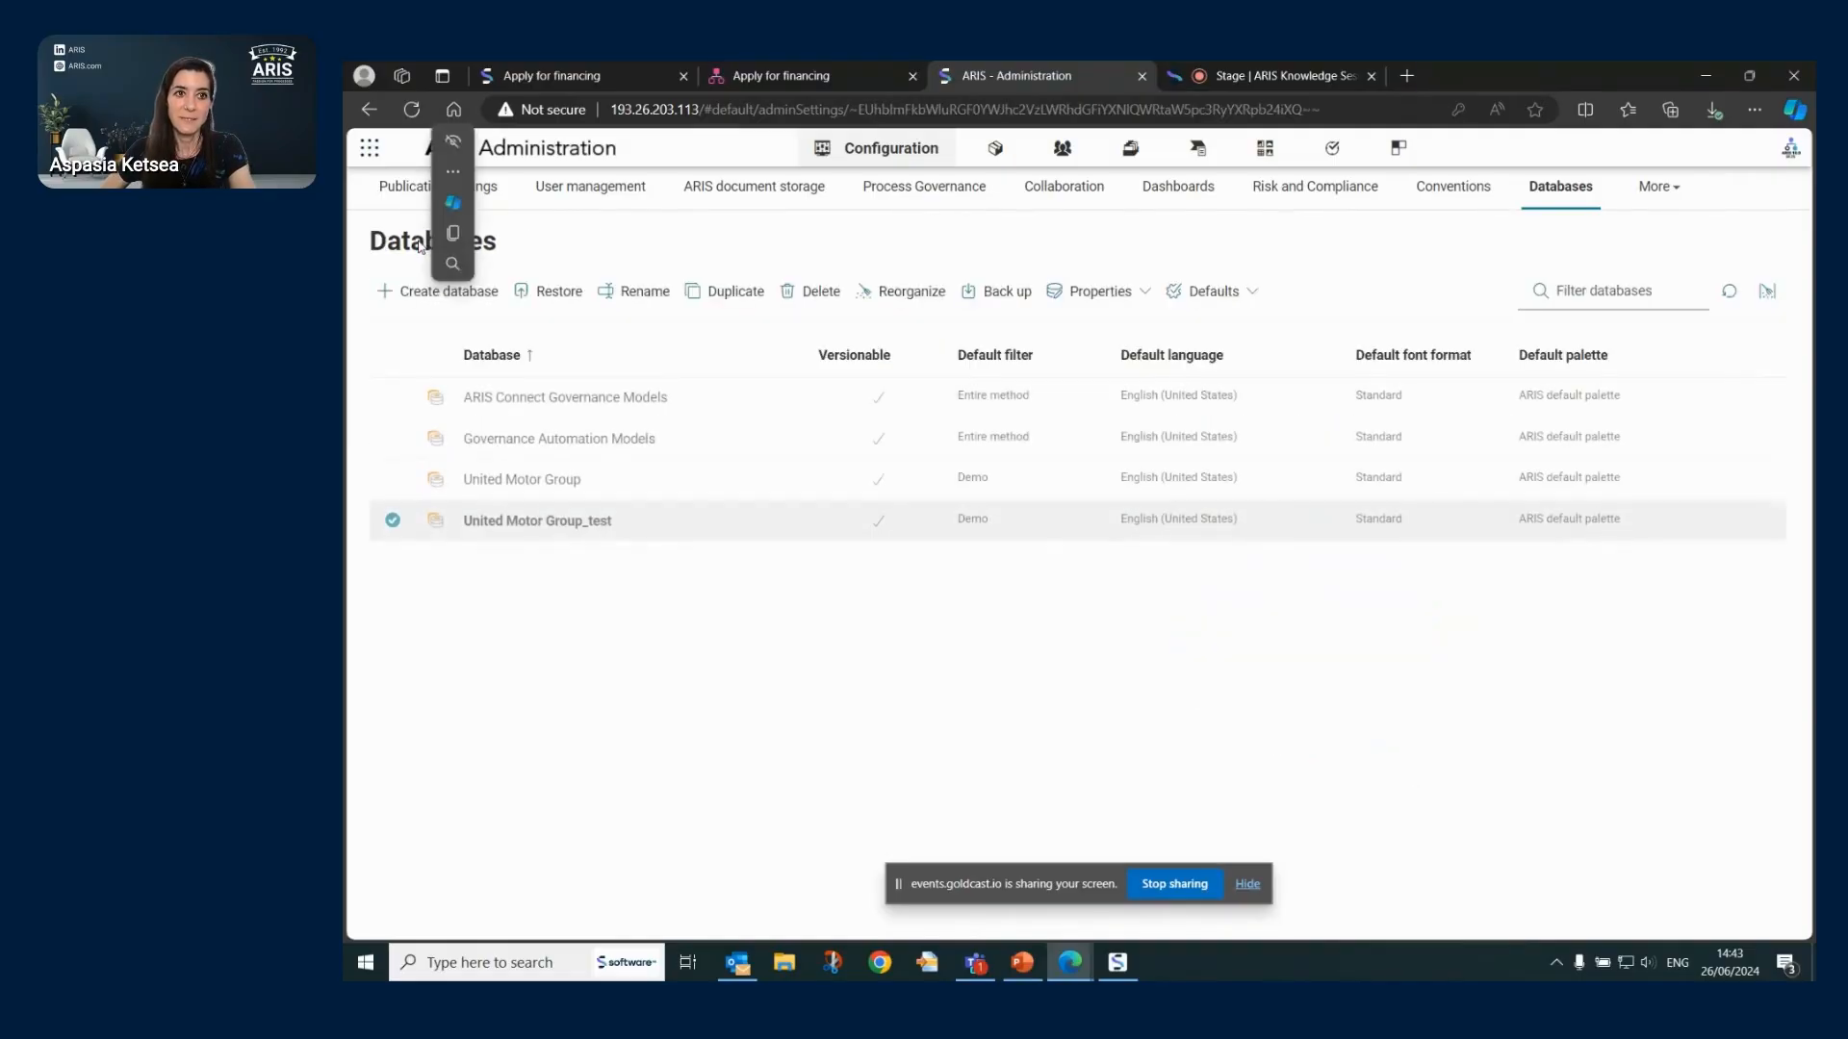
click(1119, 299)
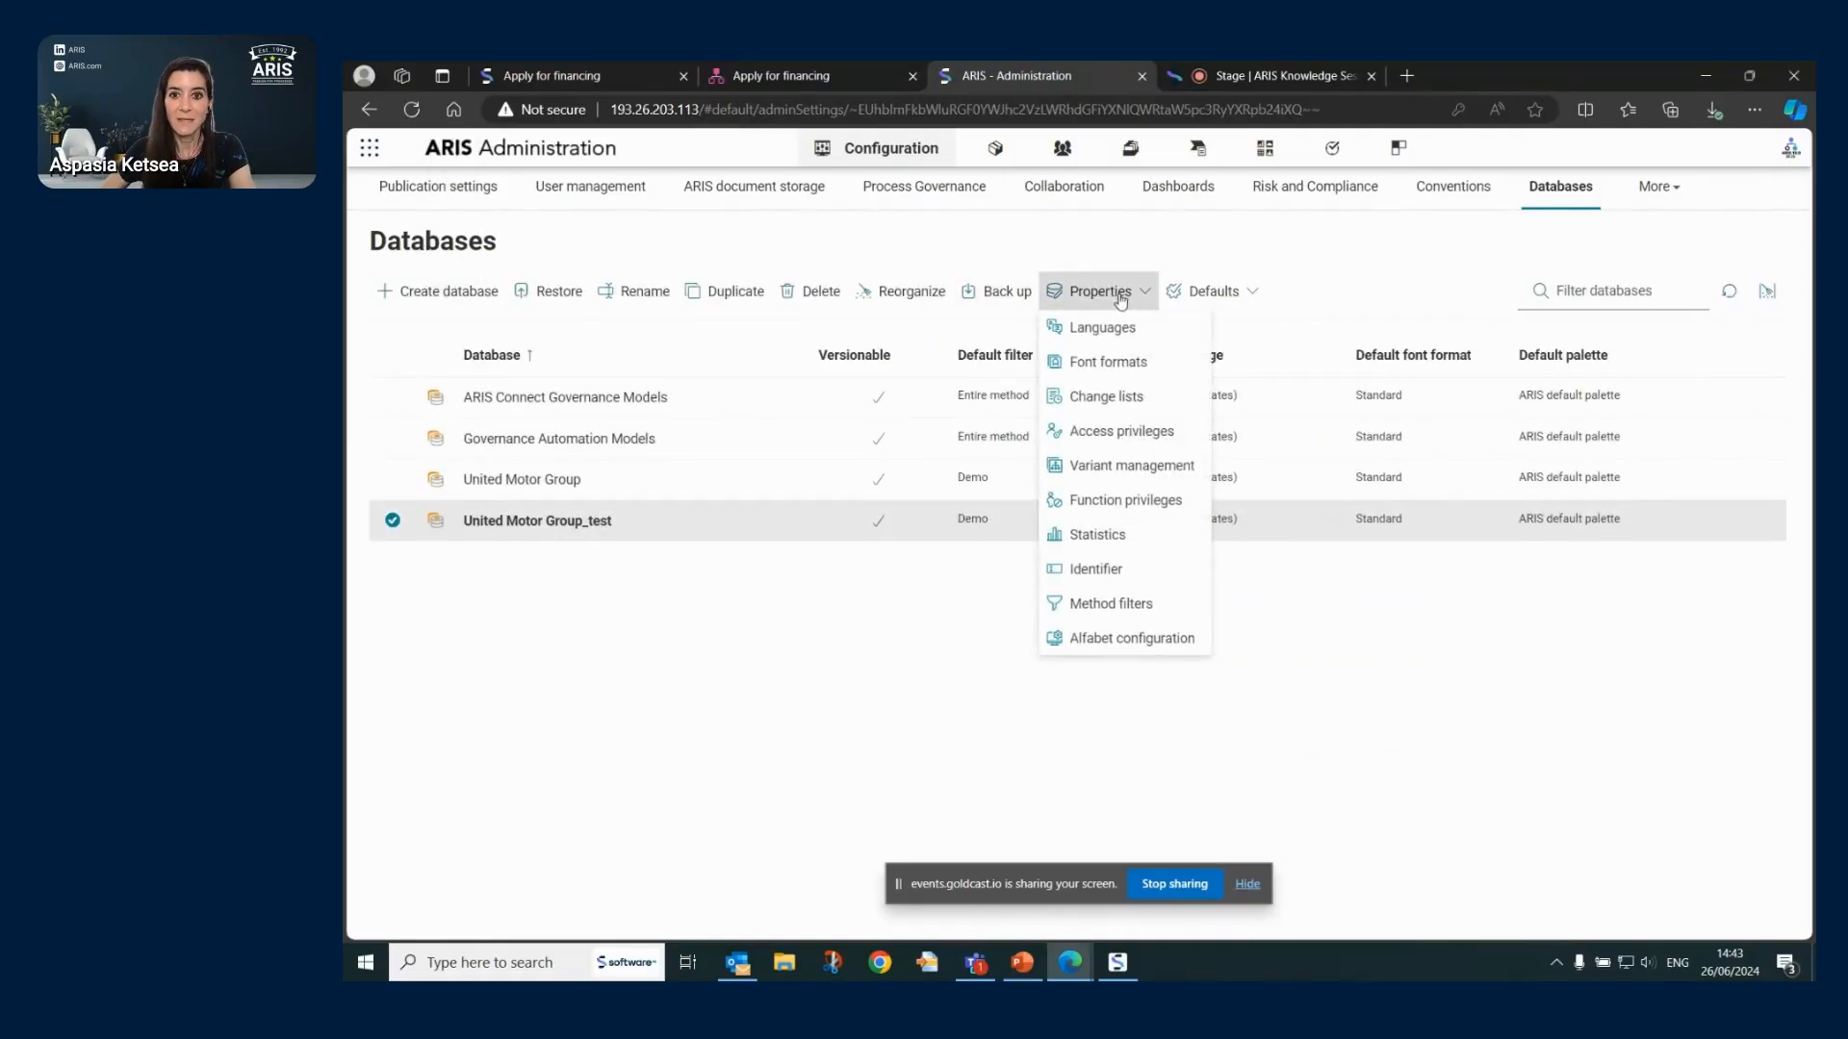
click(1150, 605)
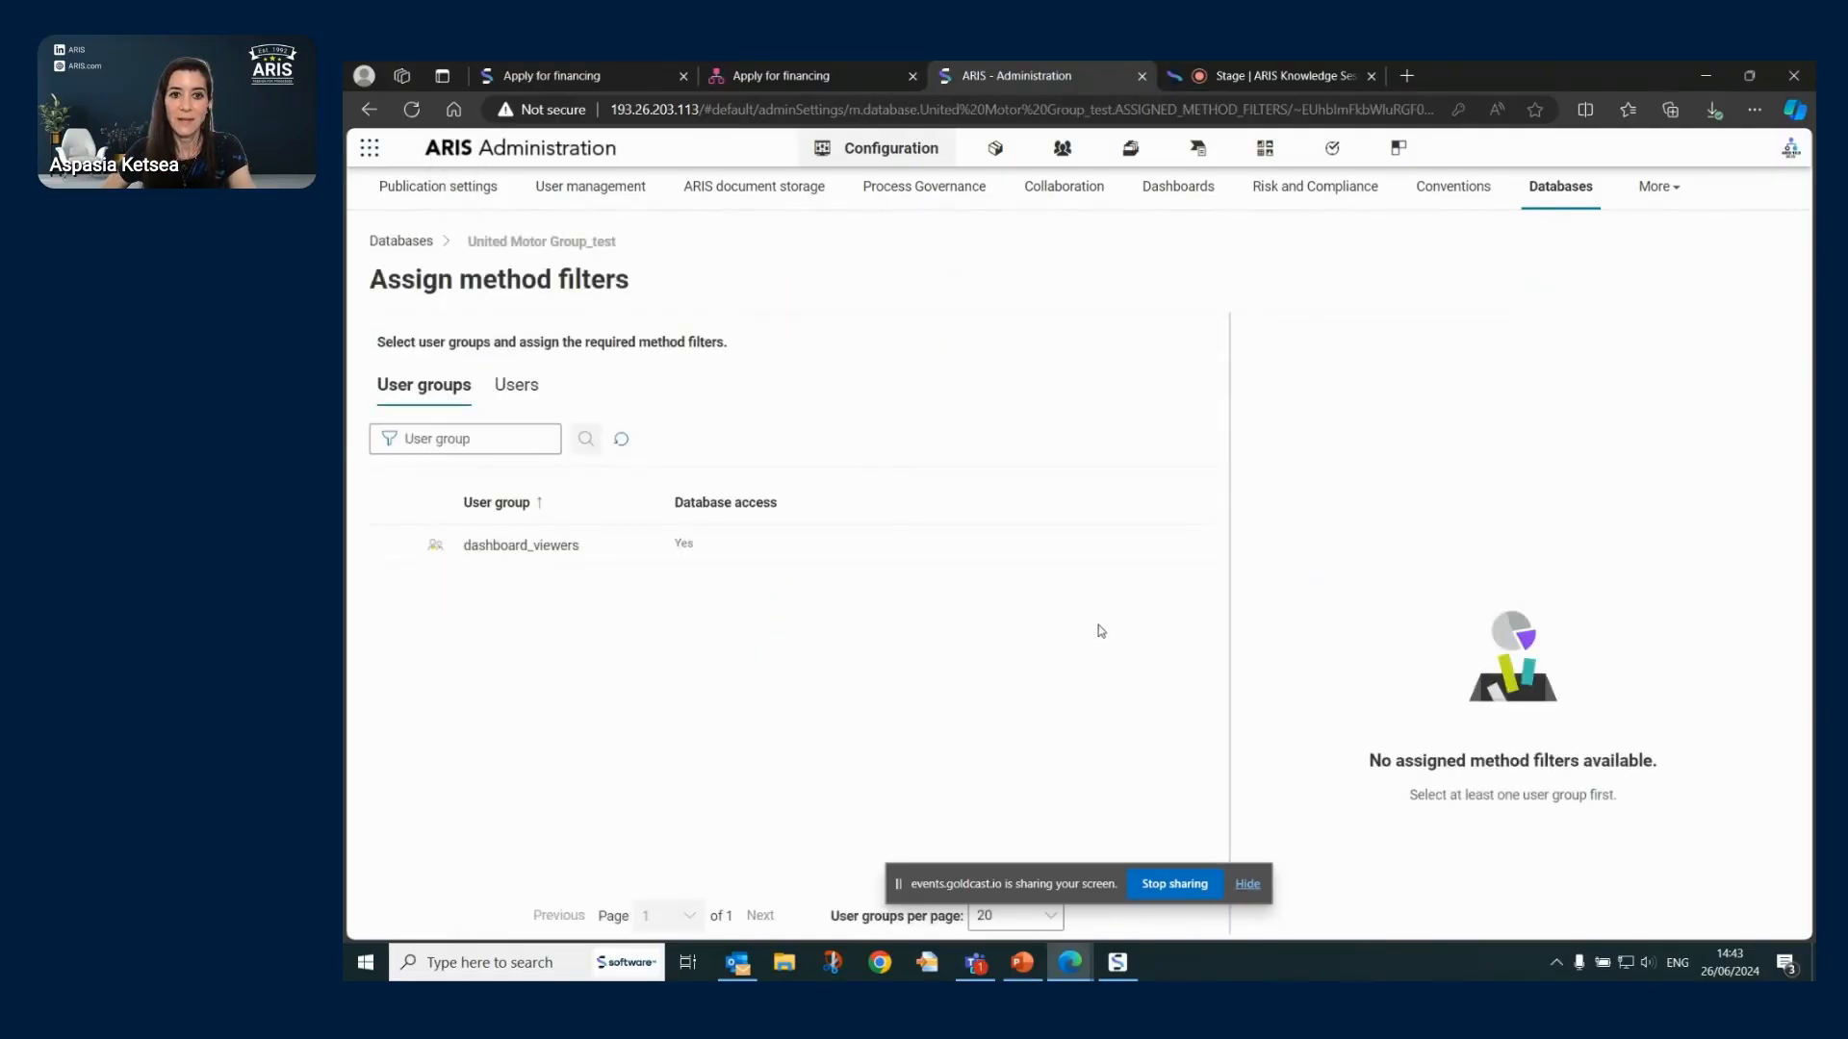
click(393, 545)
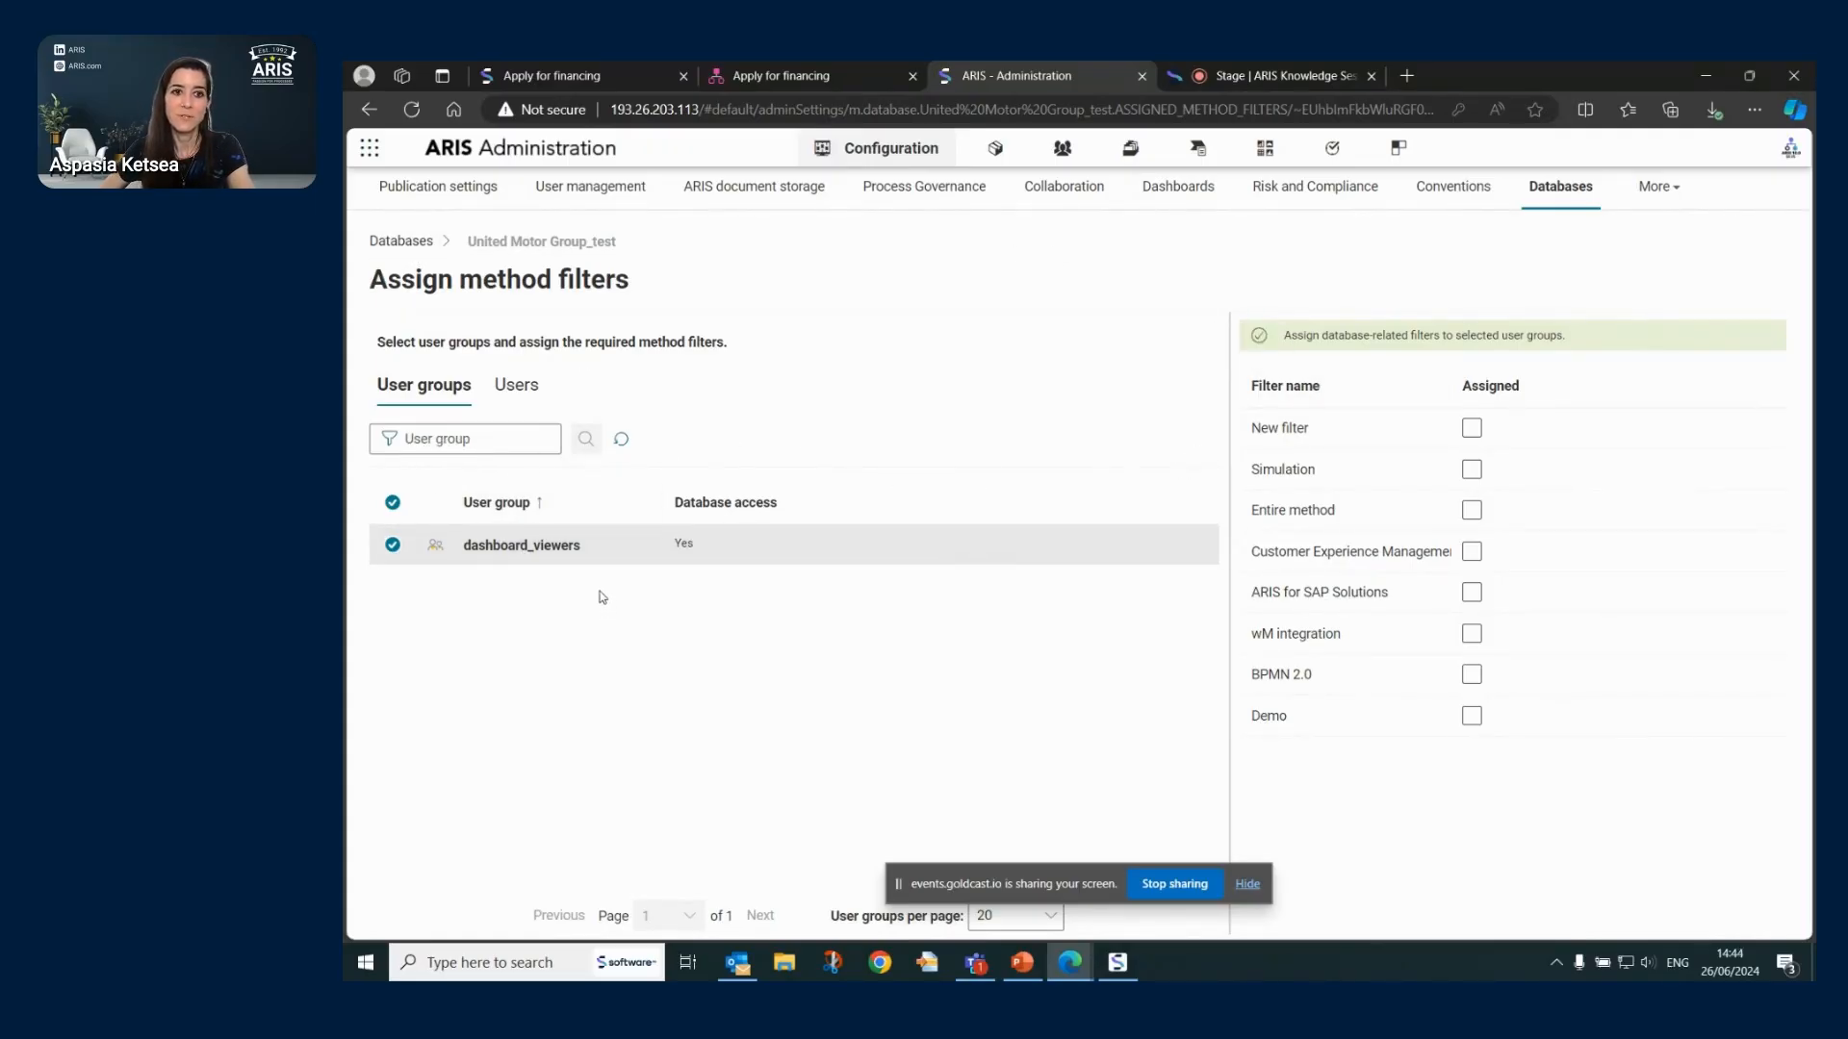
click(402, 243)
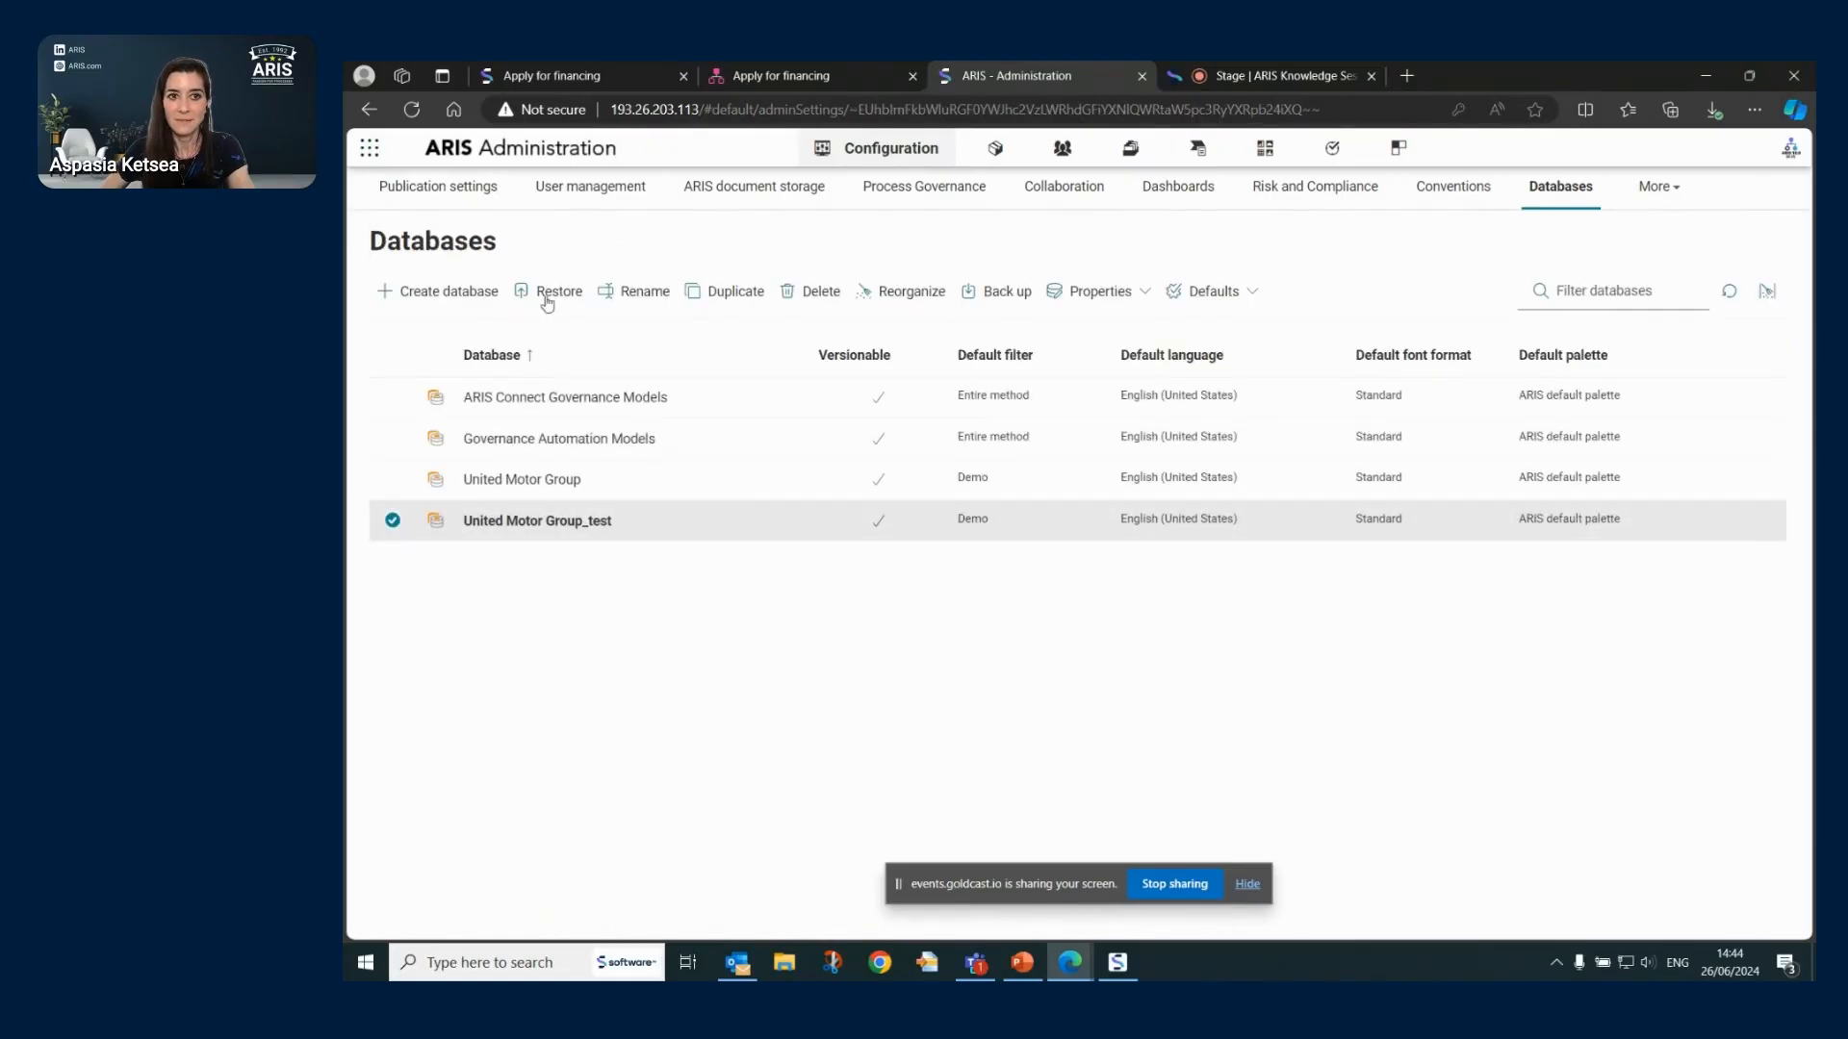
click(1140, 301)
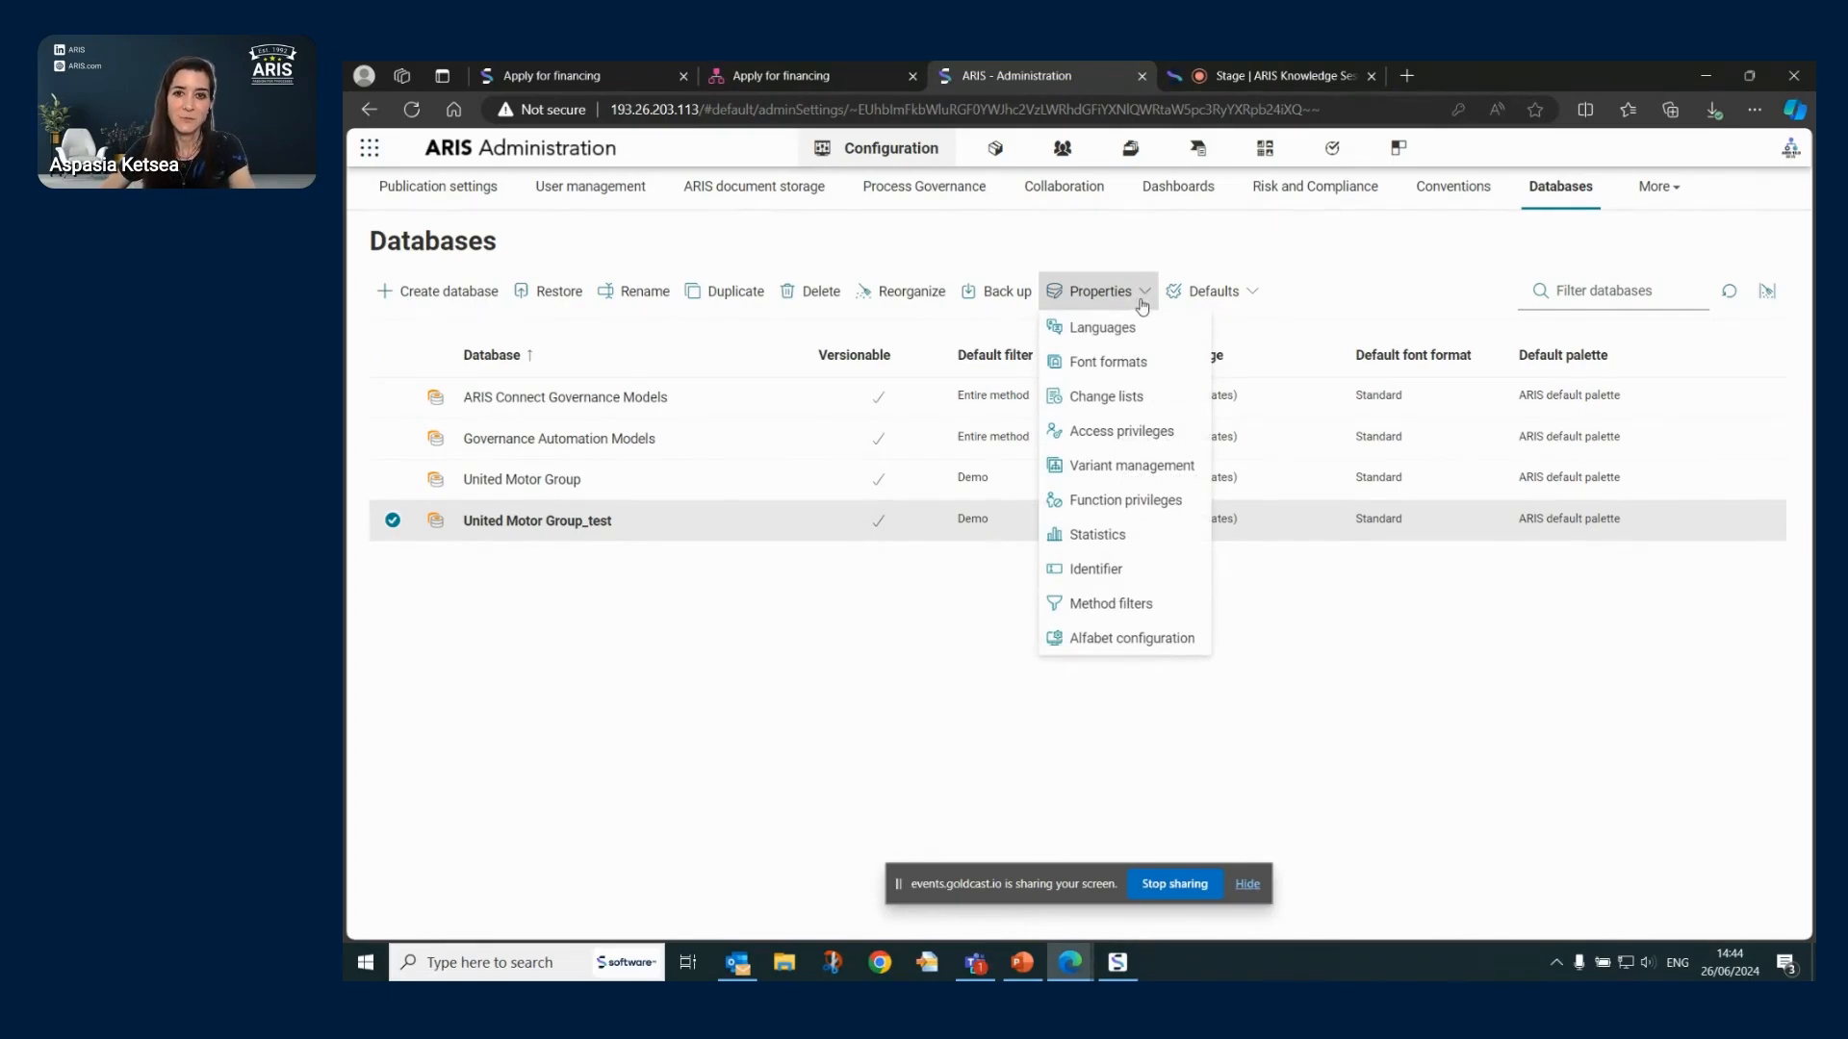
click(1239, 301)
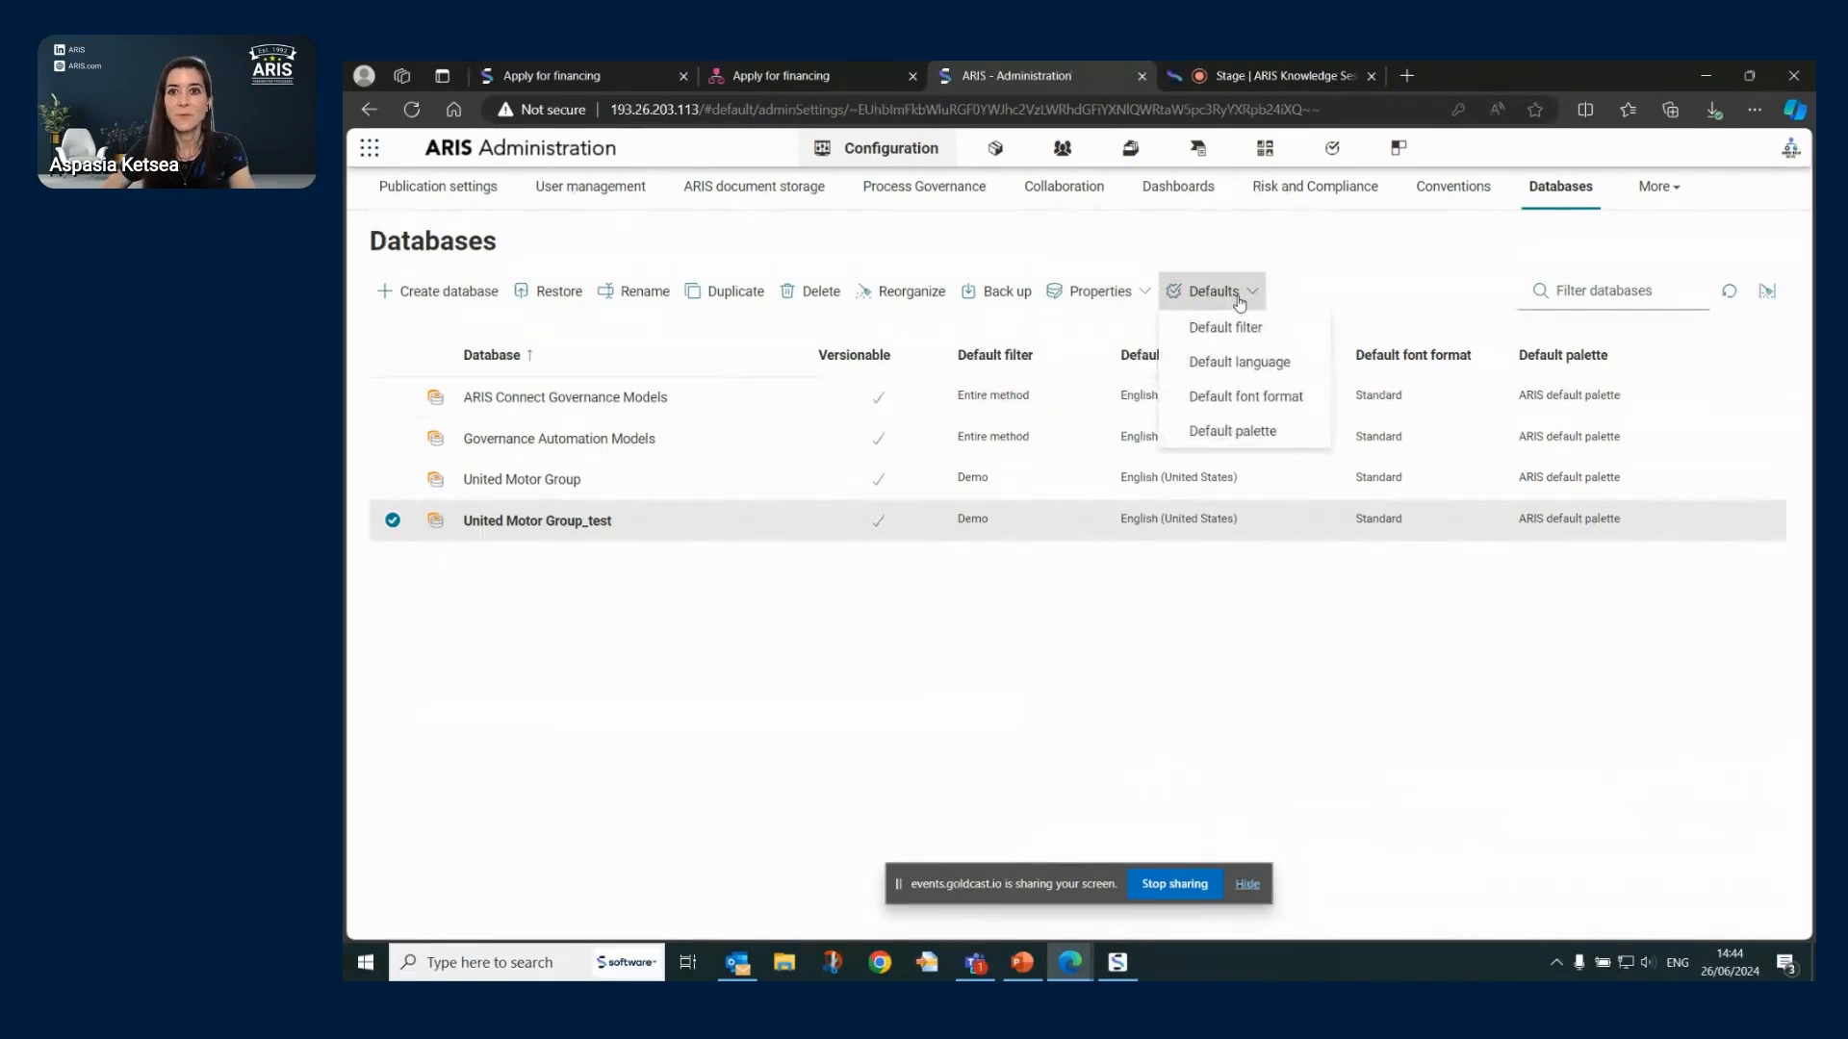
click(1289, 332)
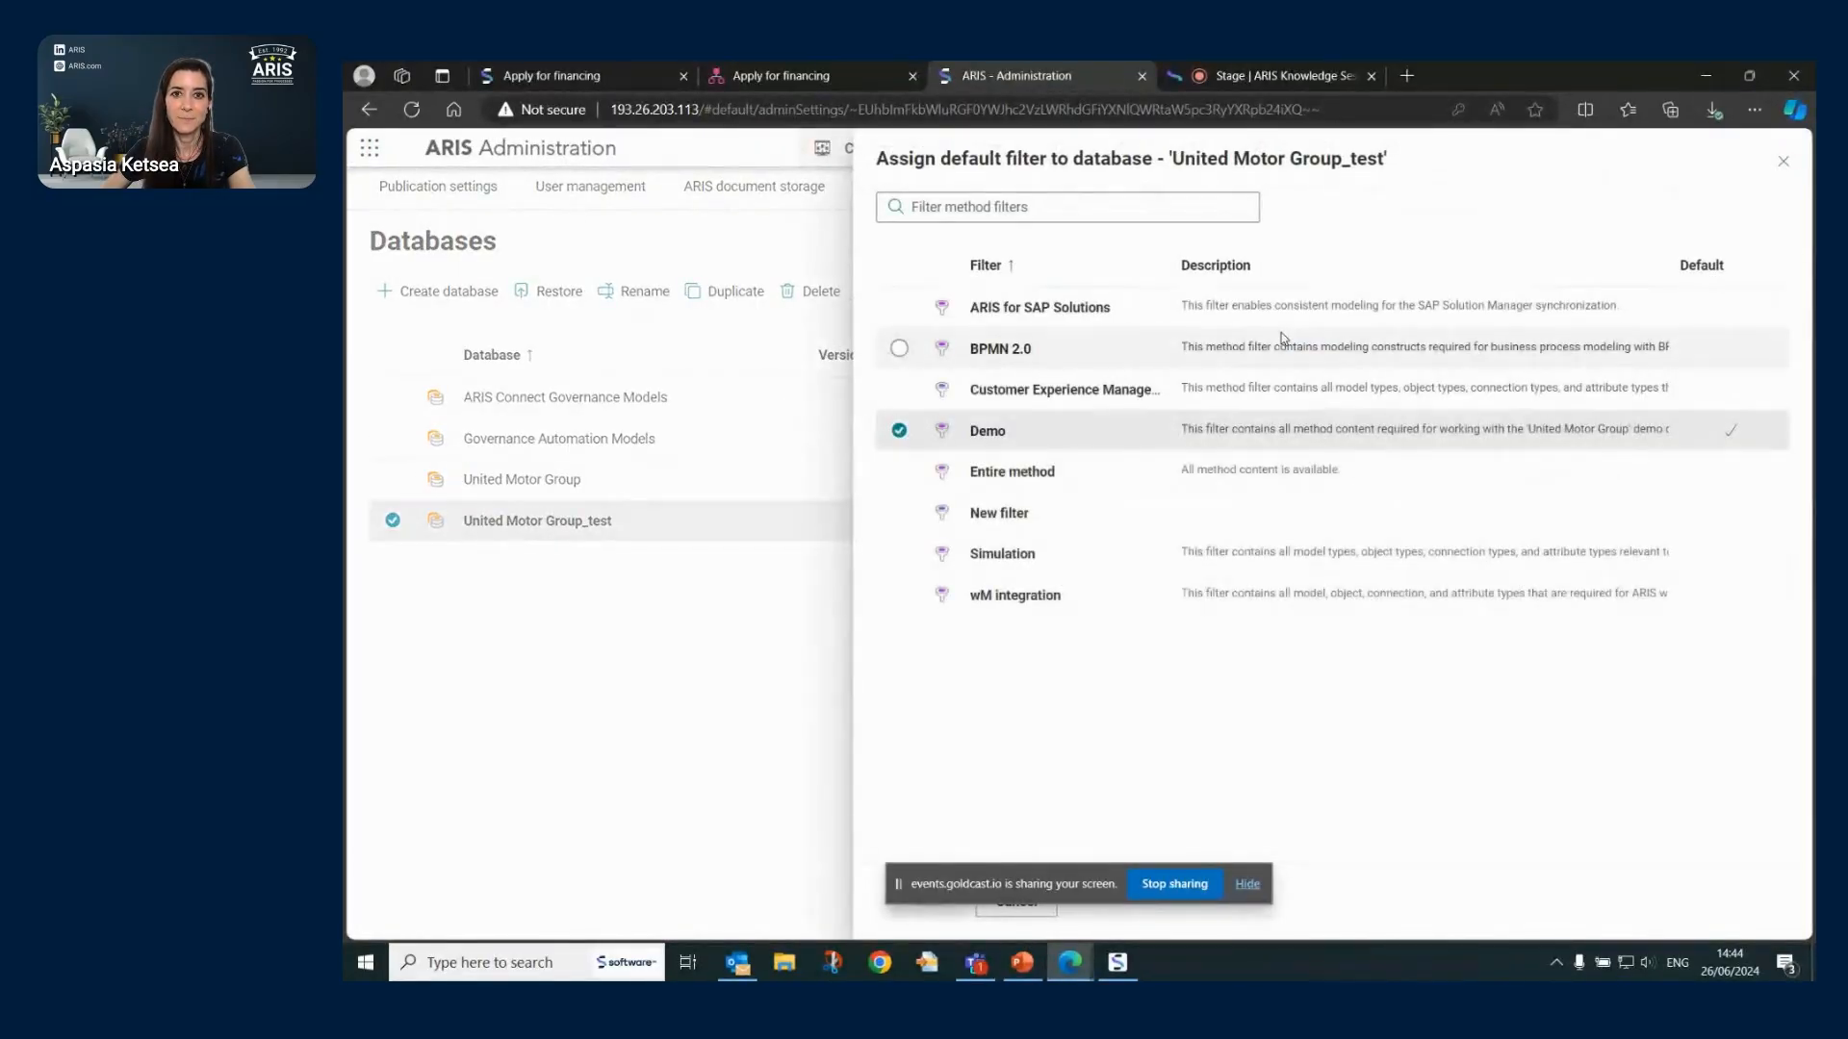
click(1783, 163)
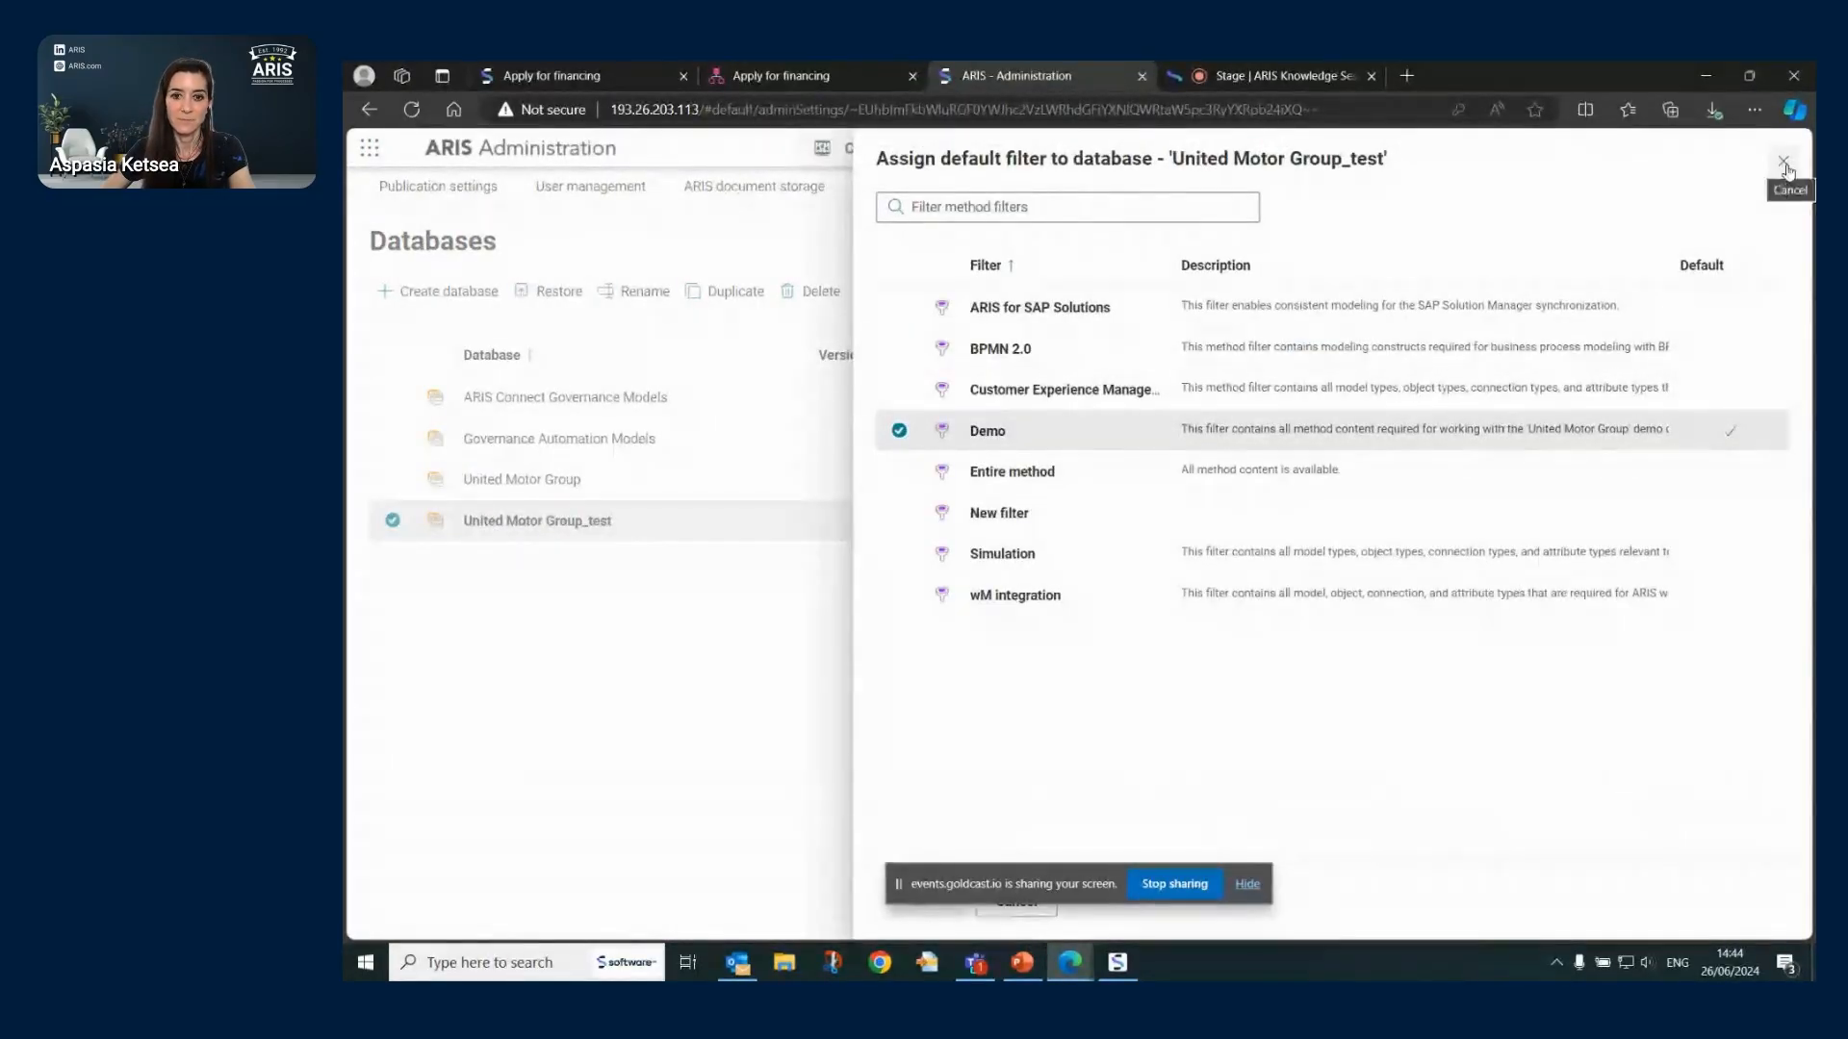
click(1233, 293)
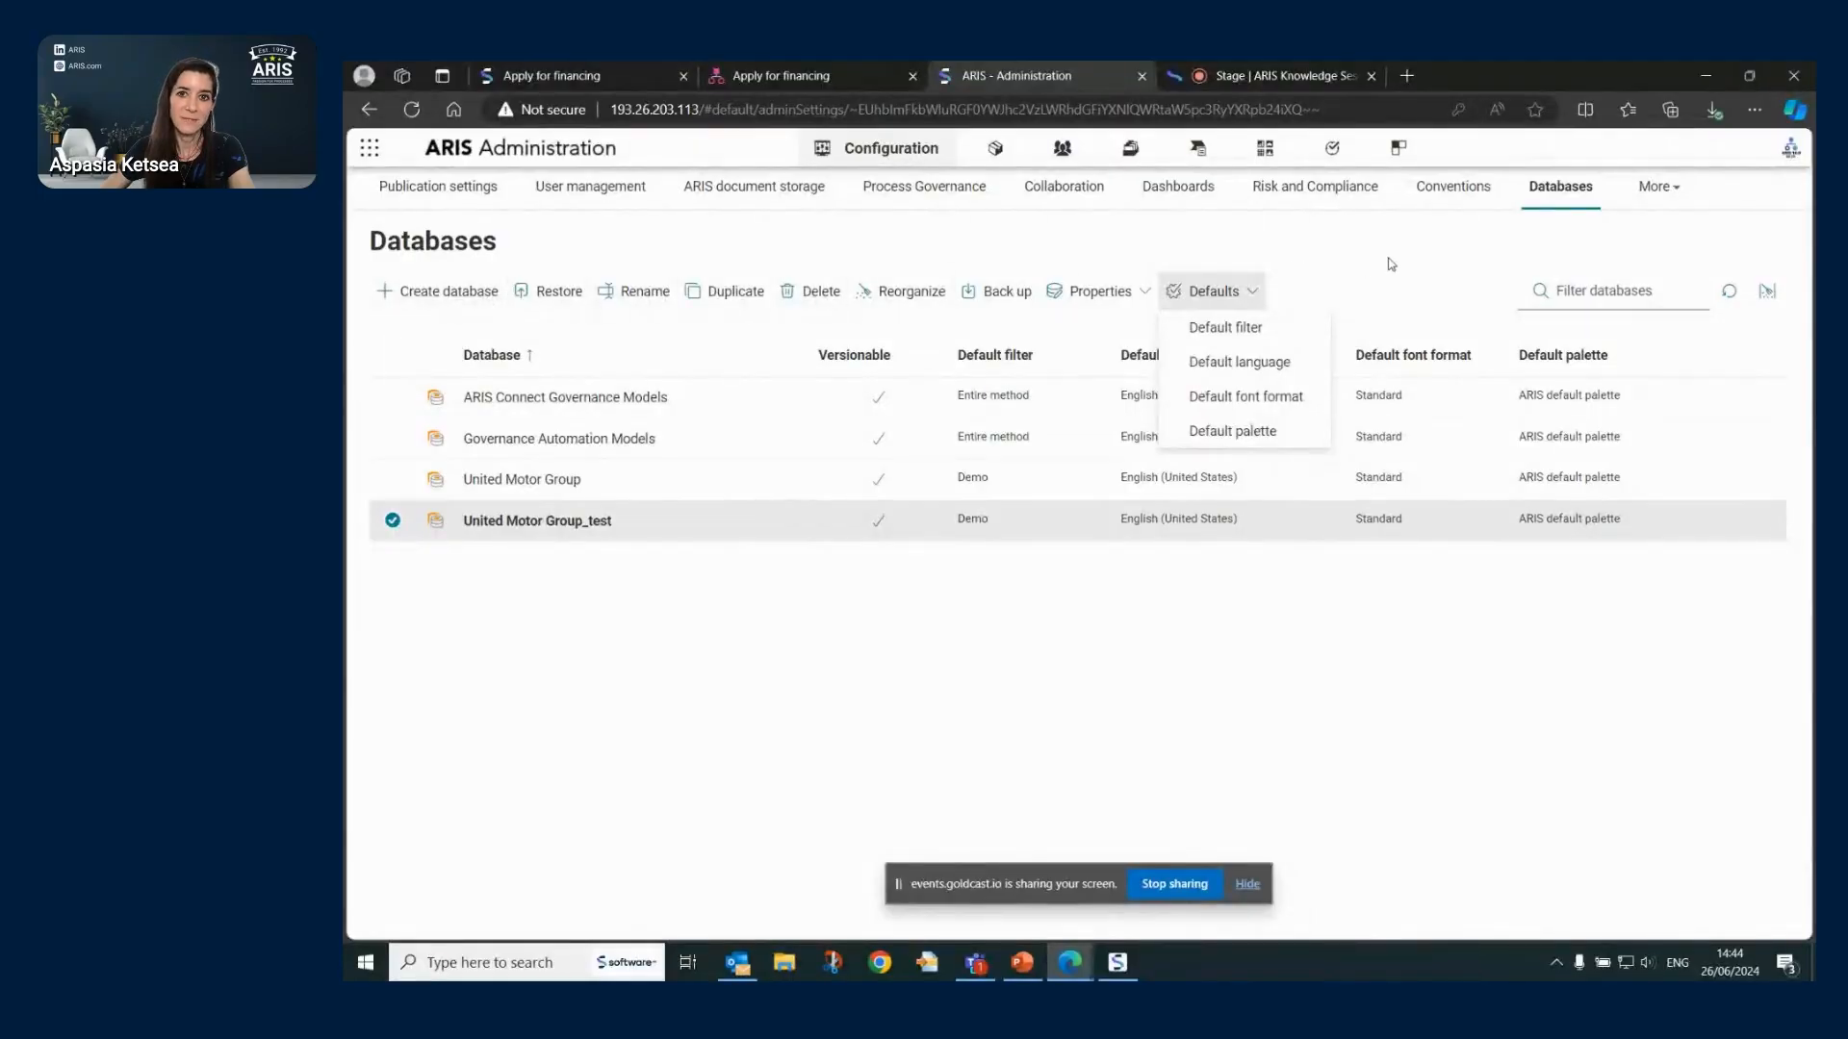
click(782, 531)
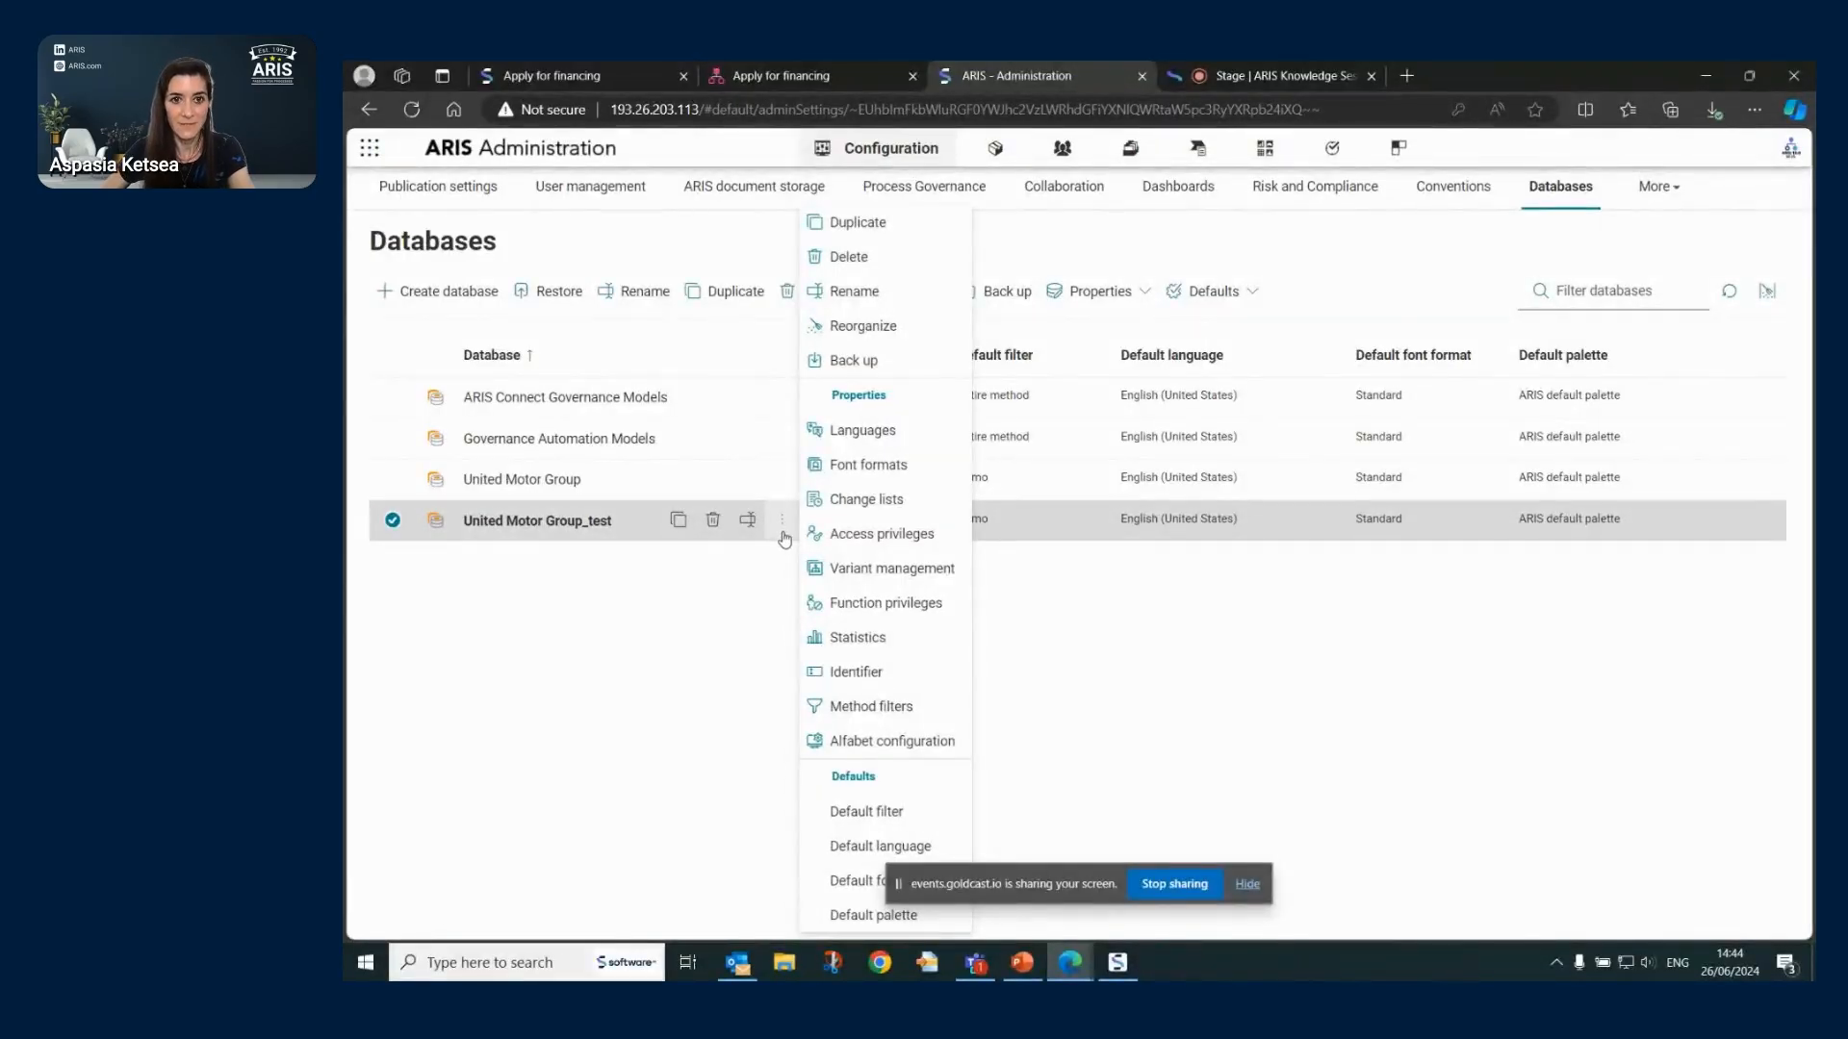
click(660, 669)
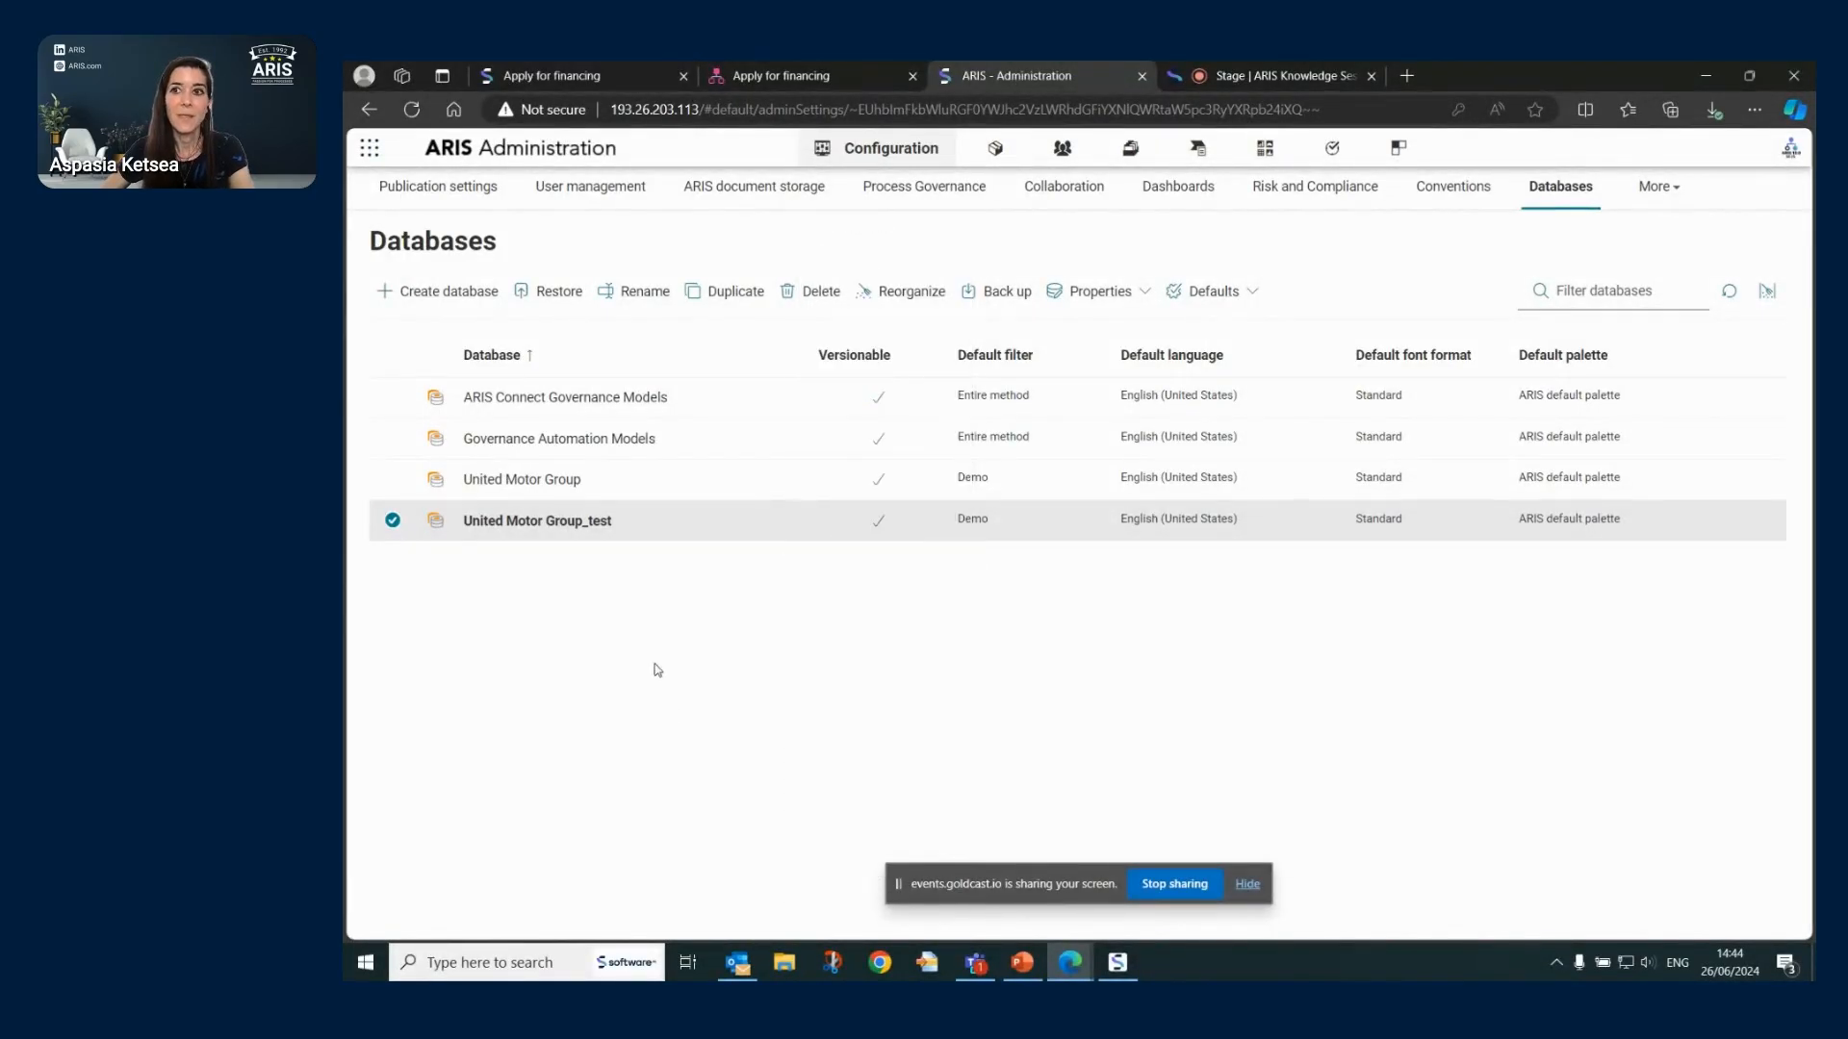
click(1768, 292)
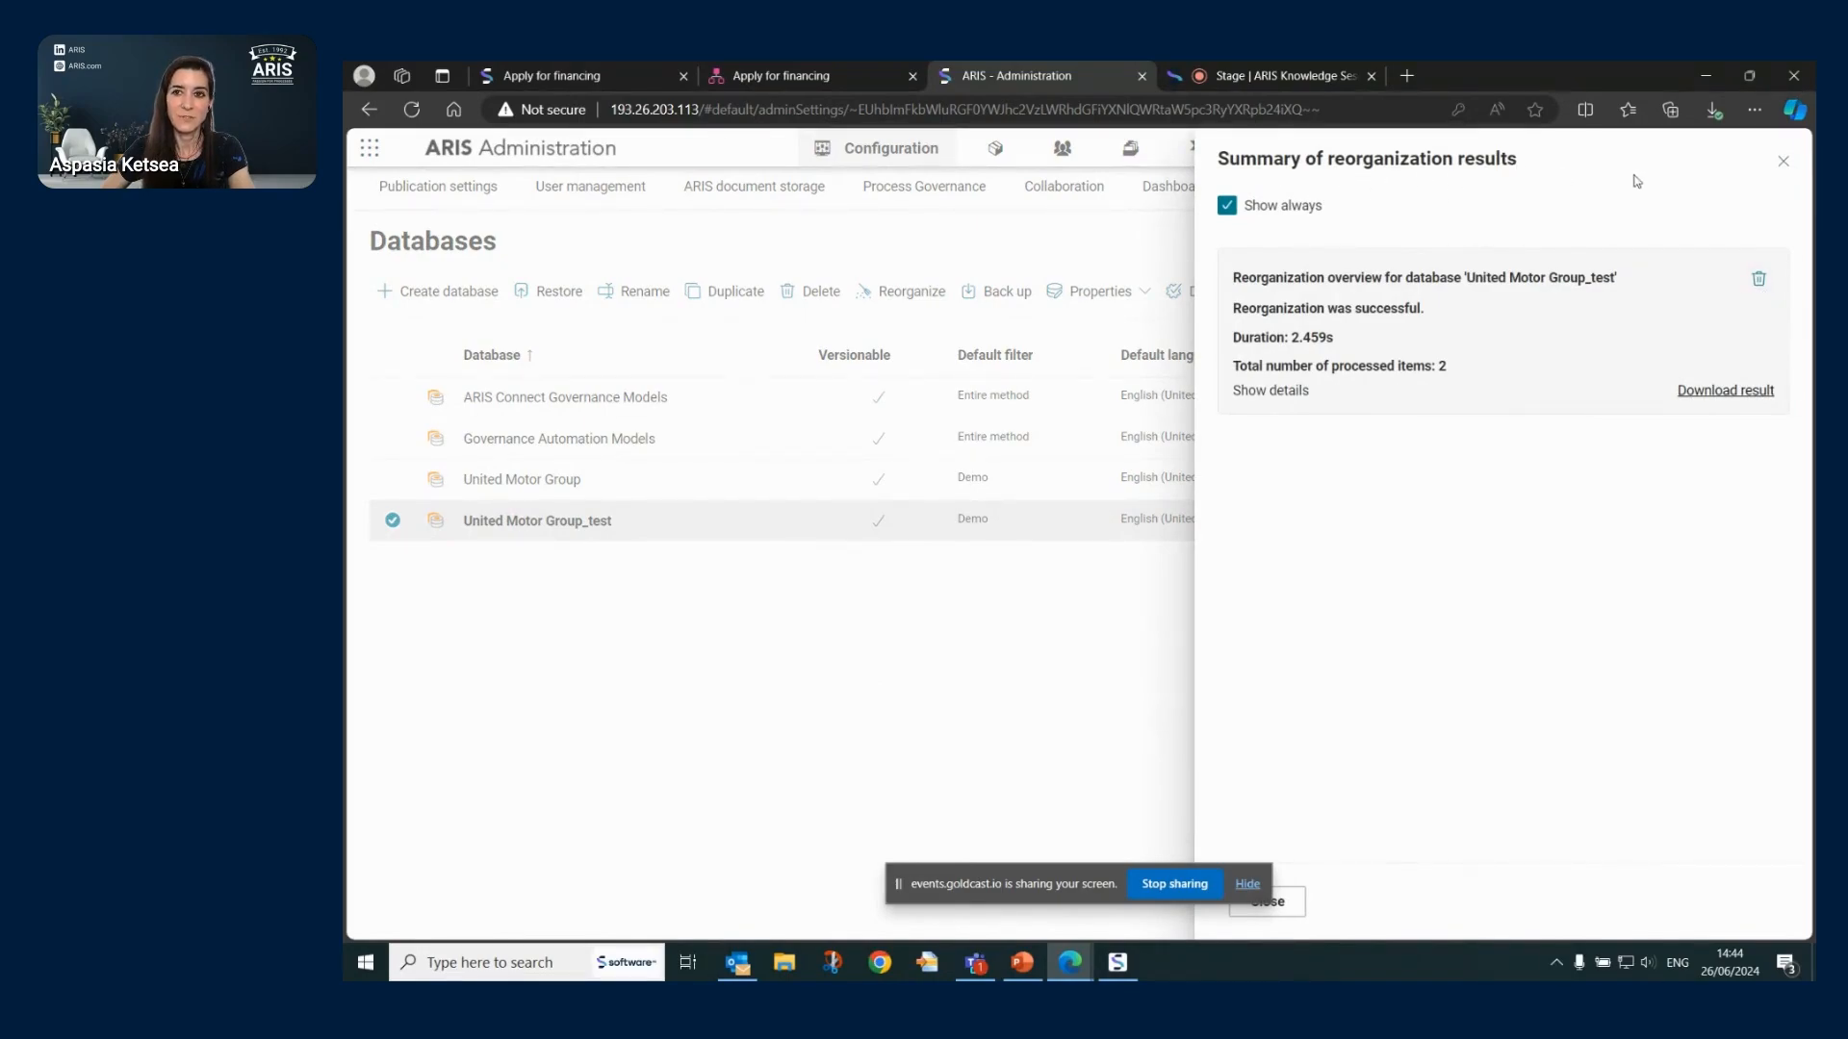
click(1782, 162)
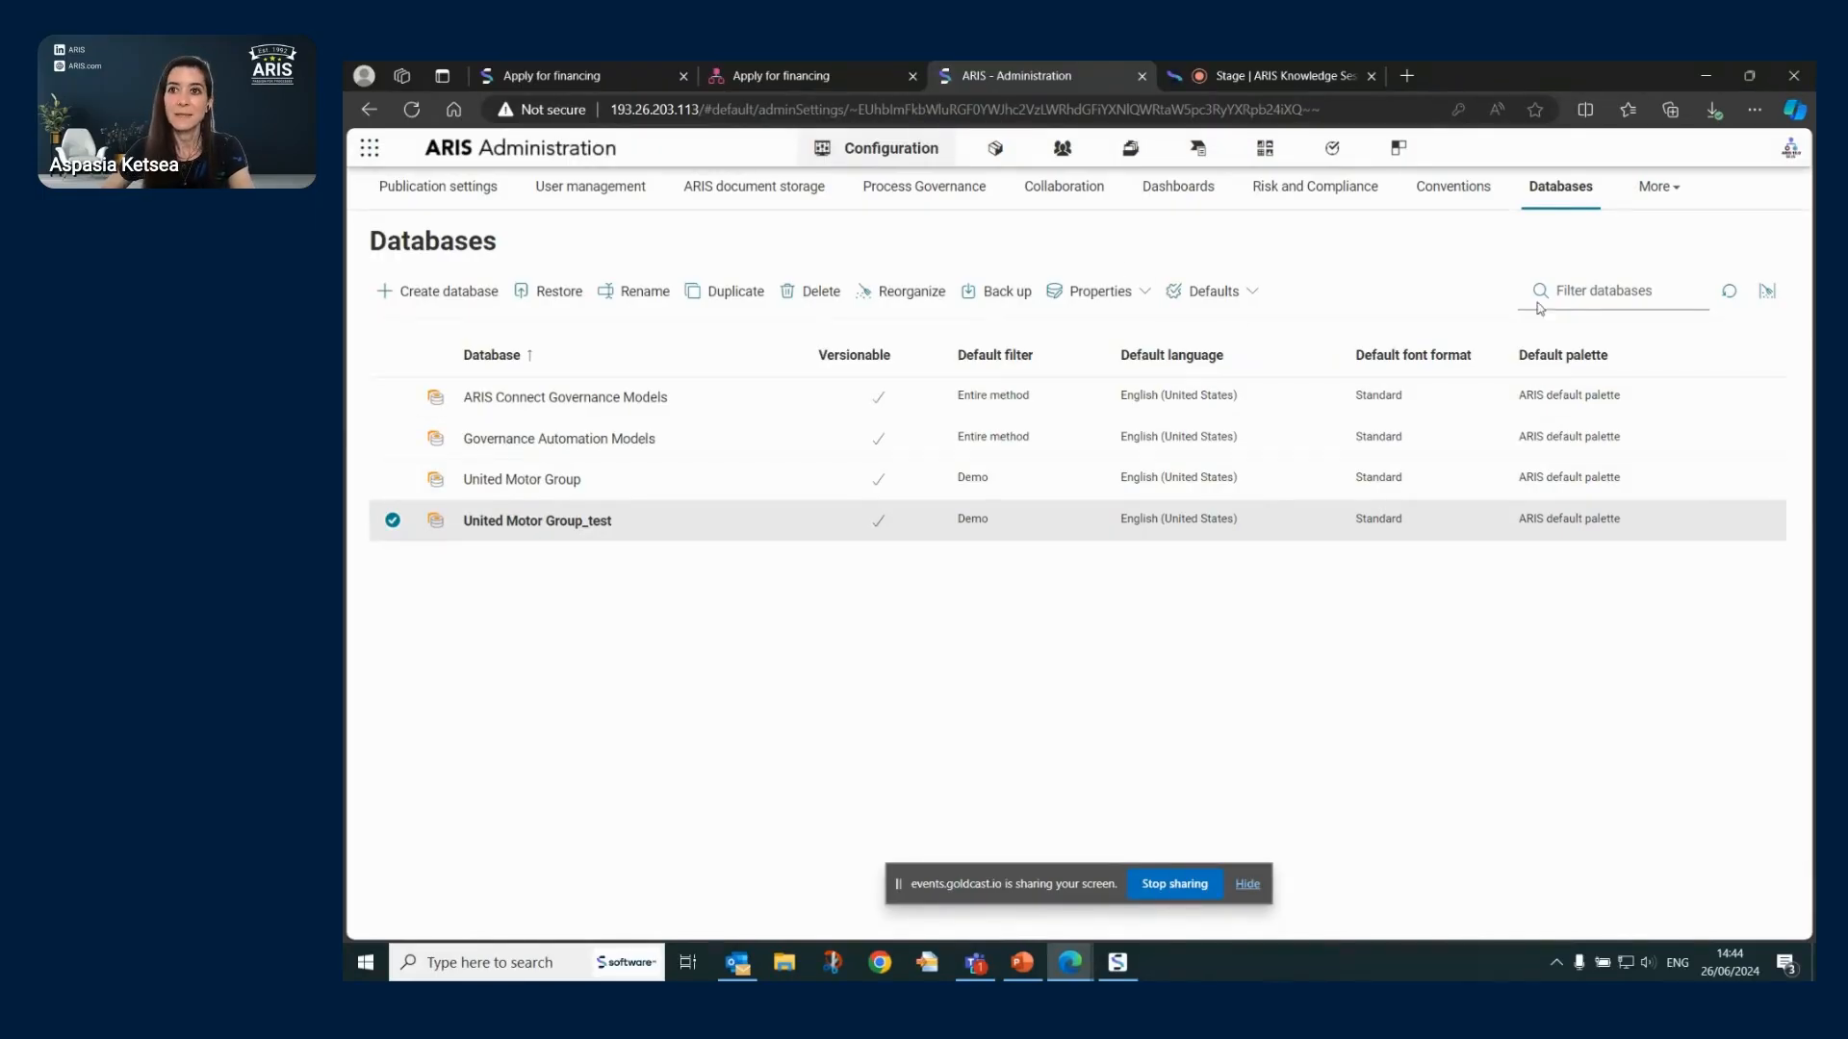
click(1671, 192)
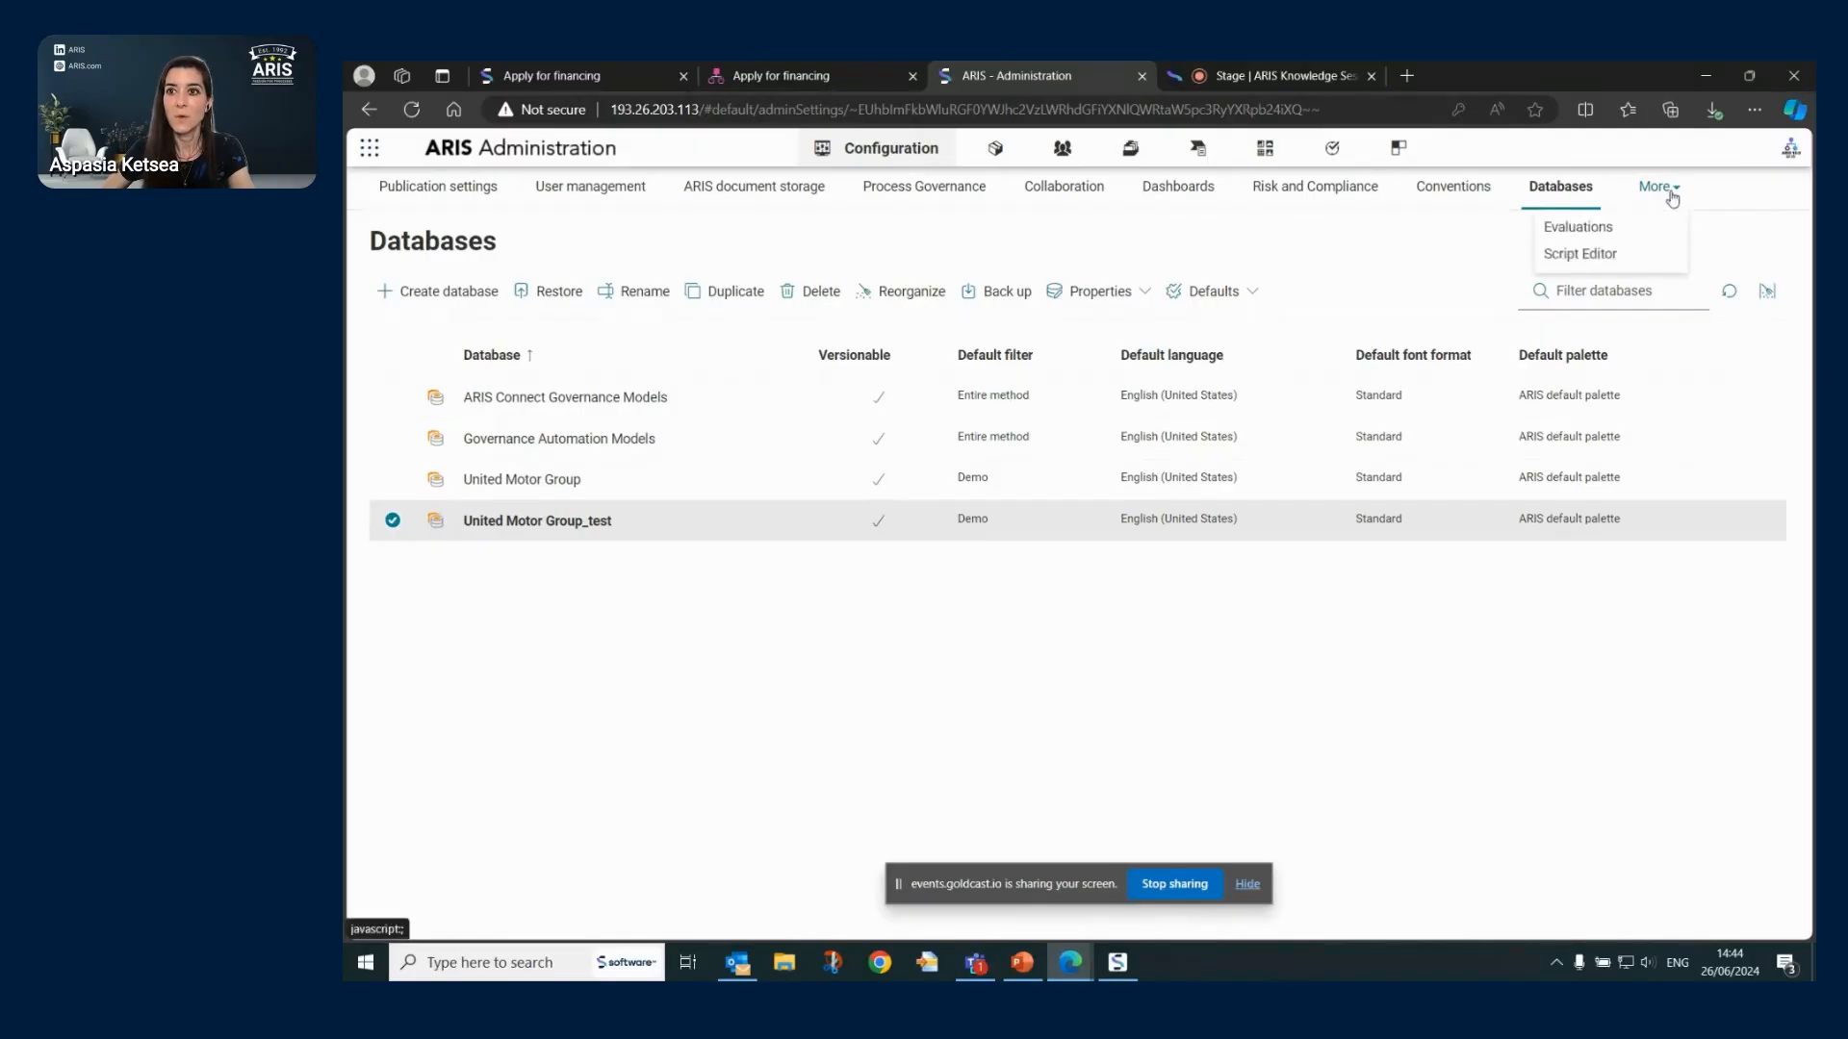
- Open Standard report scripts and edit properties of 'Adapt object names and names of assigned models'
click(1608, 229)
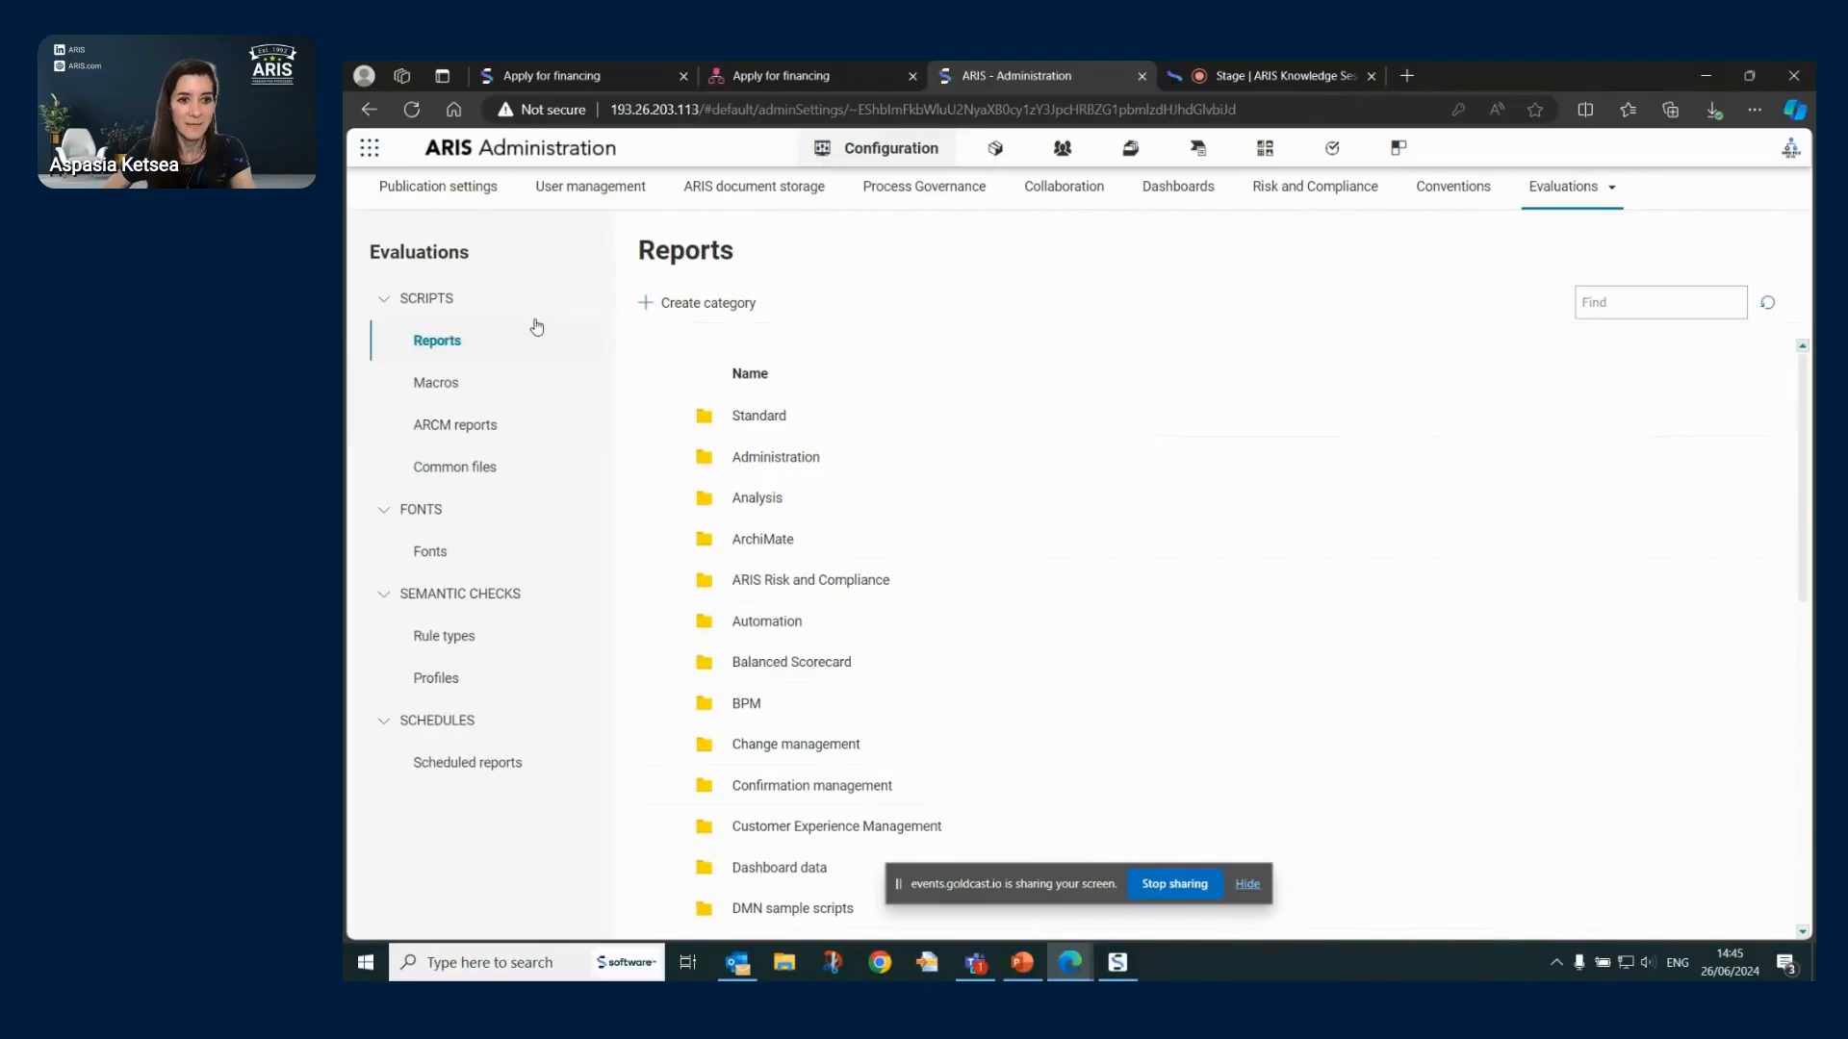
click(759, 416)
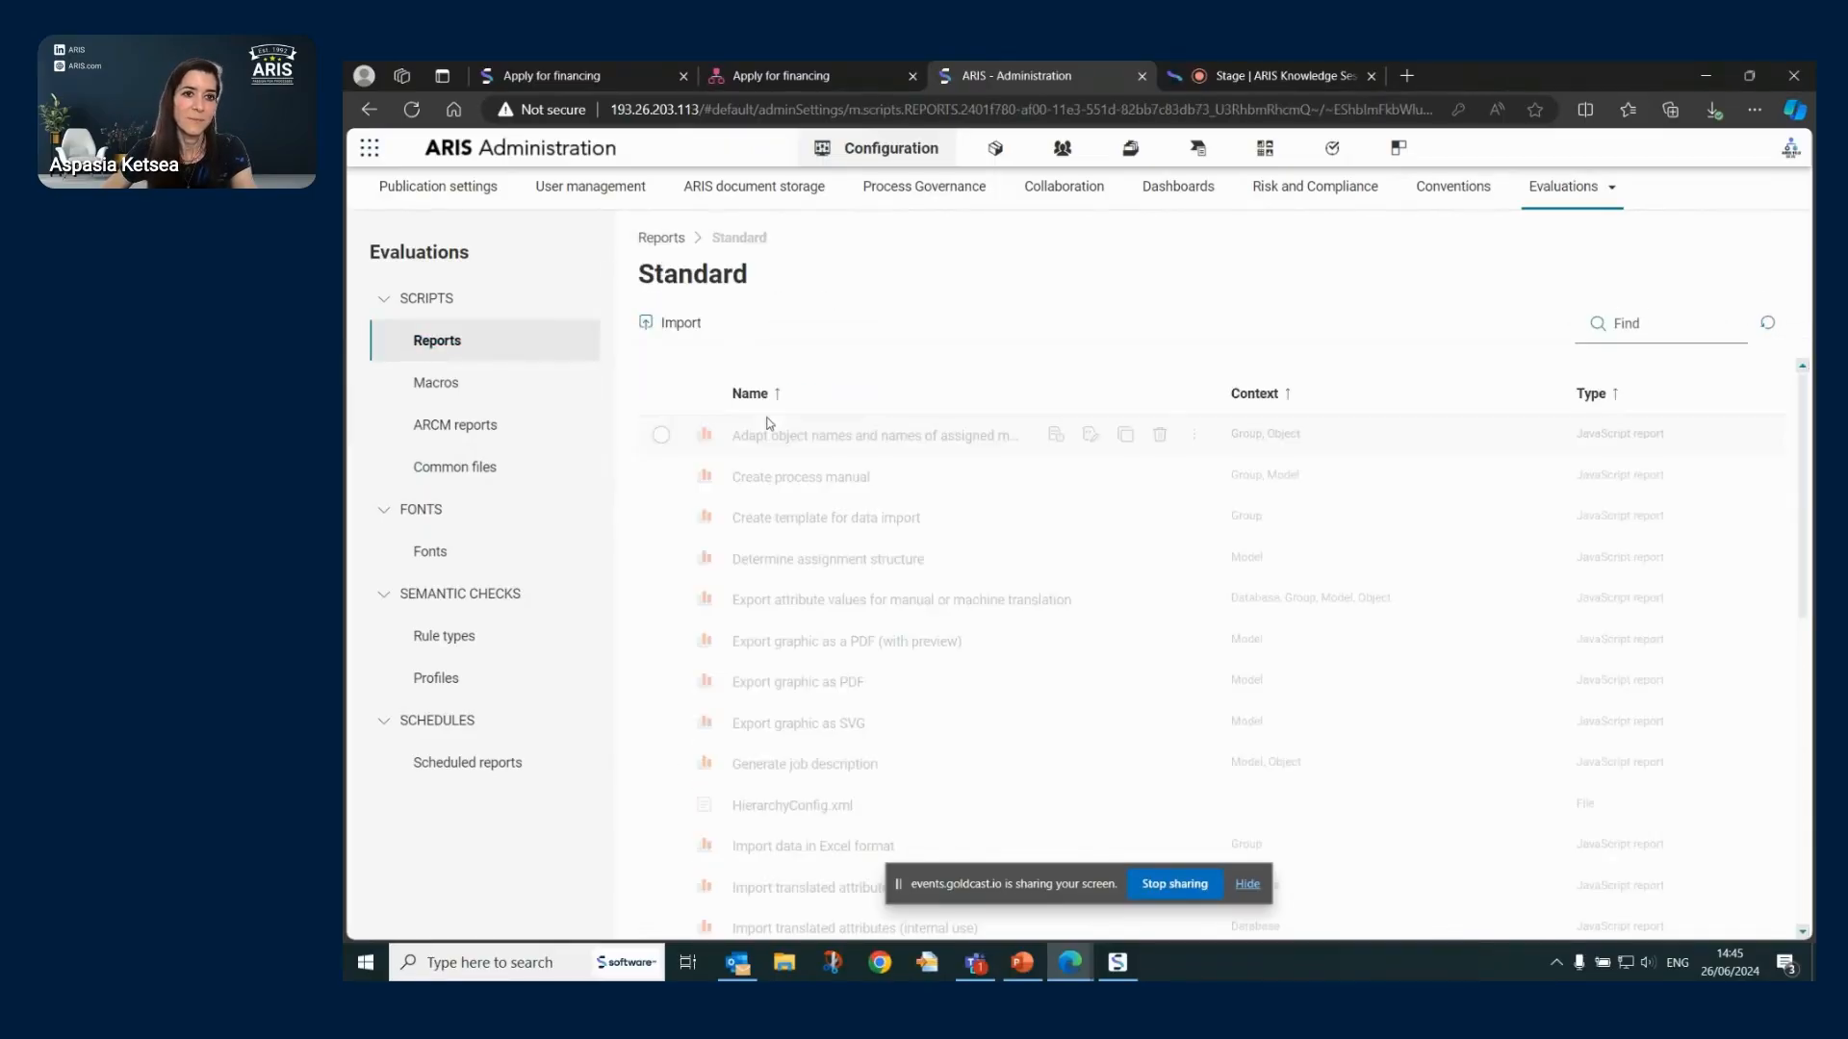
mouse_move(791, 444)
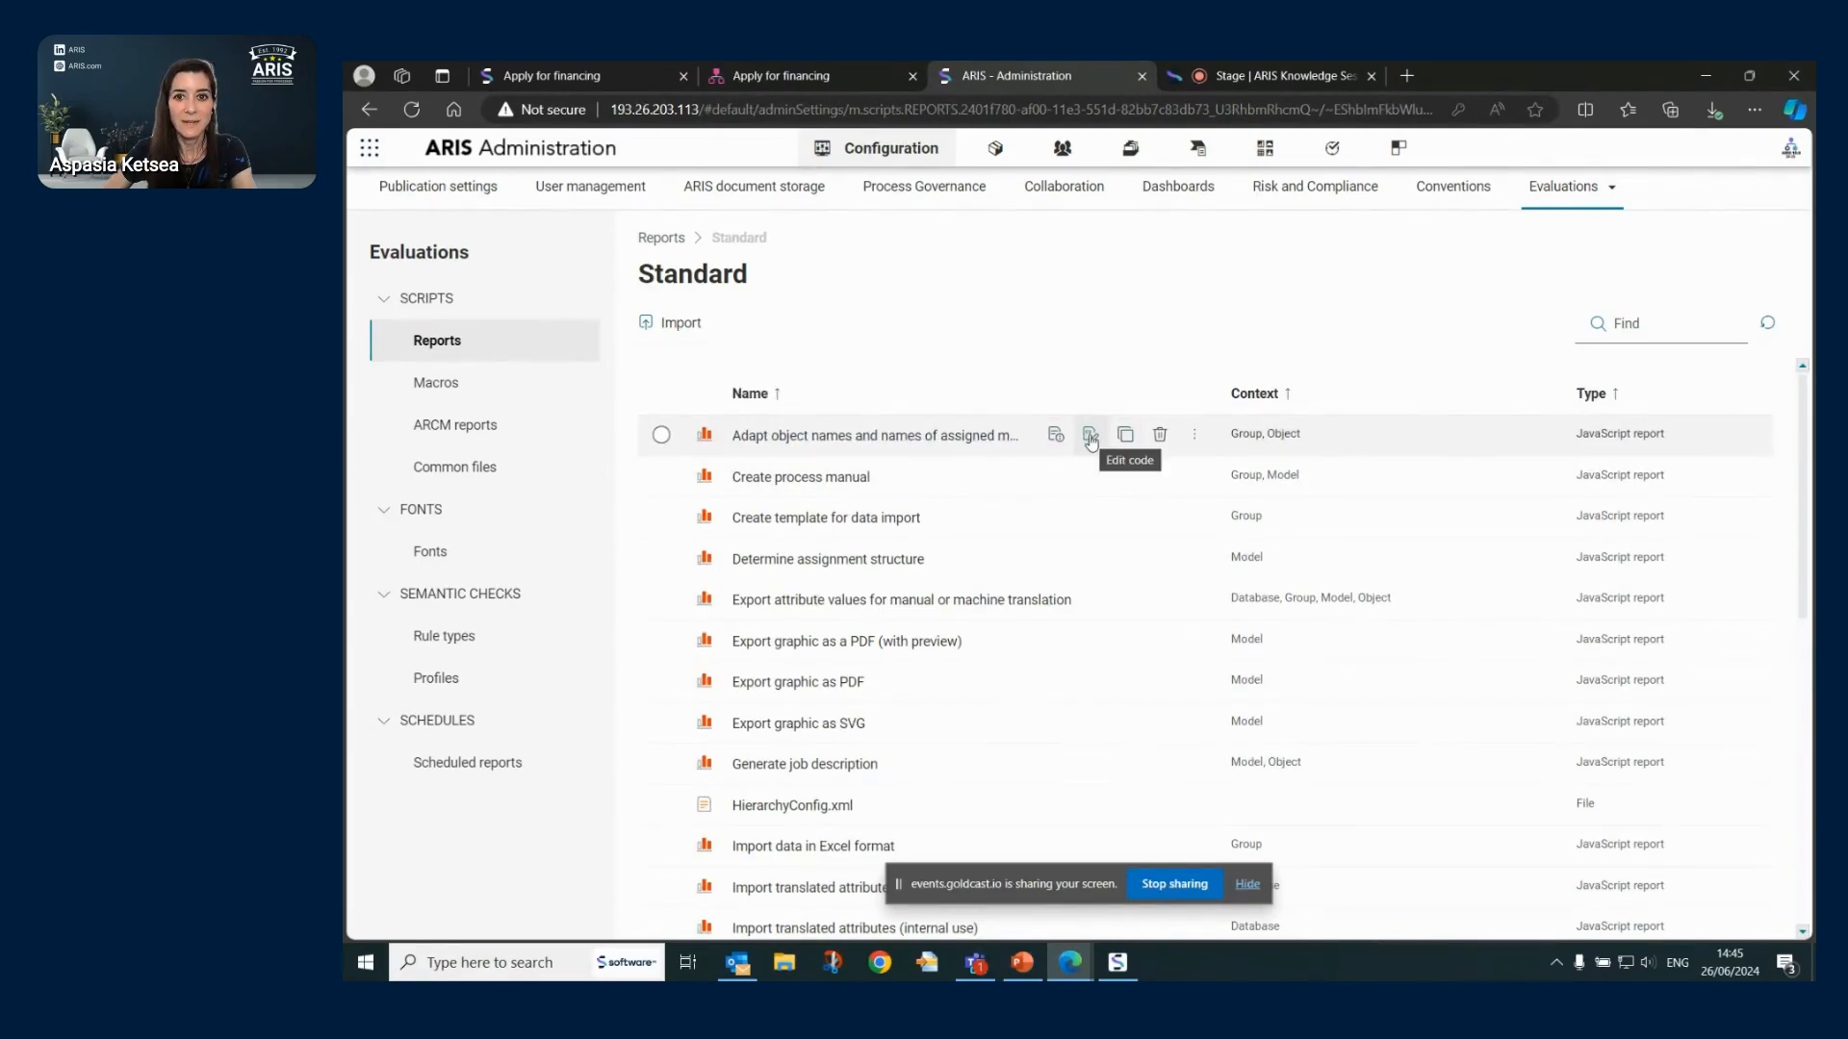
click(1611, 188)
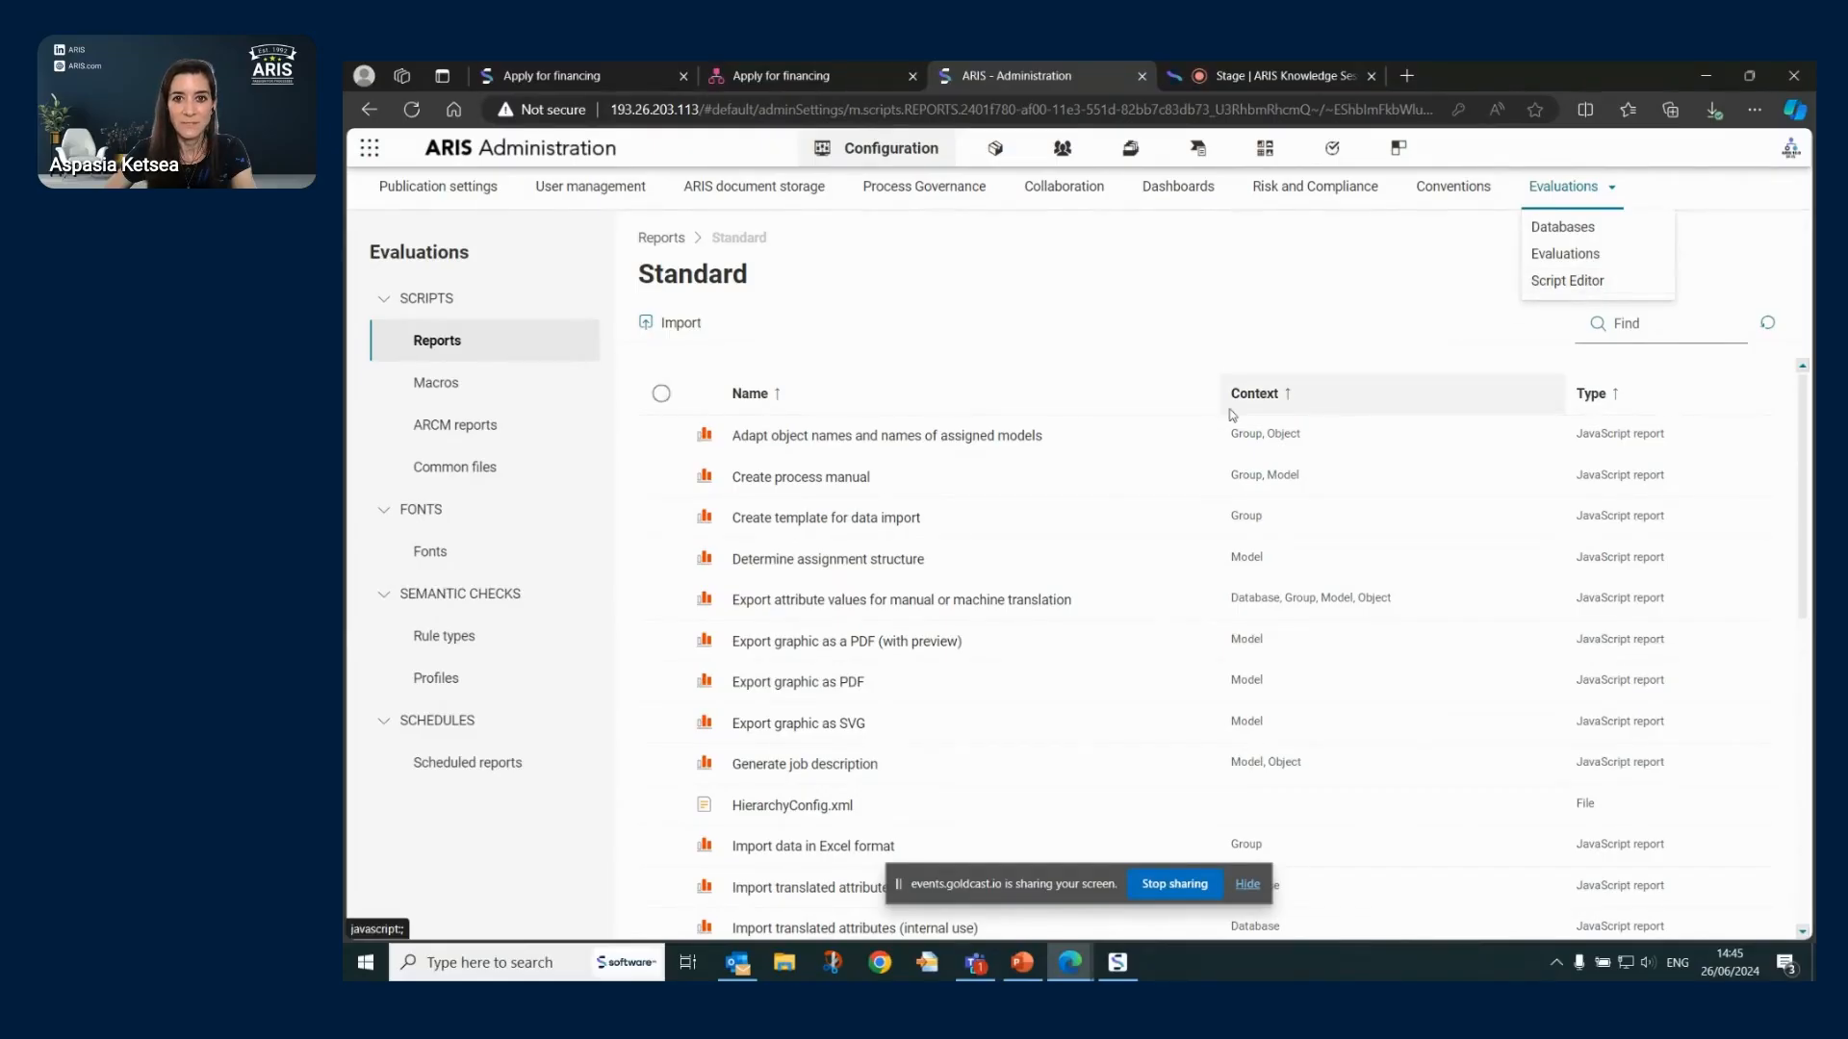
click(1058, 436)
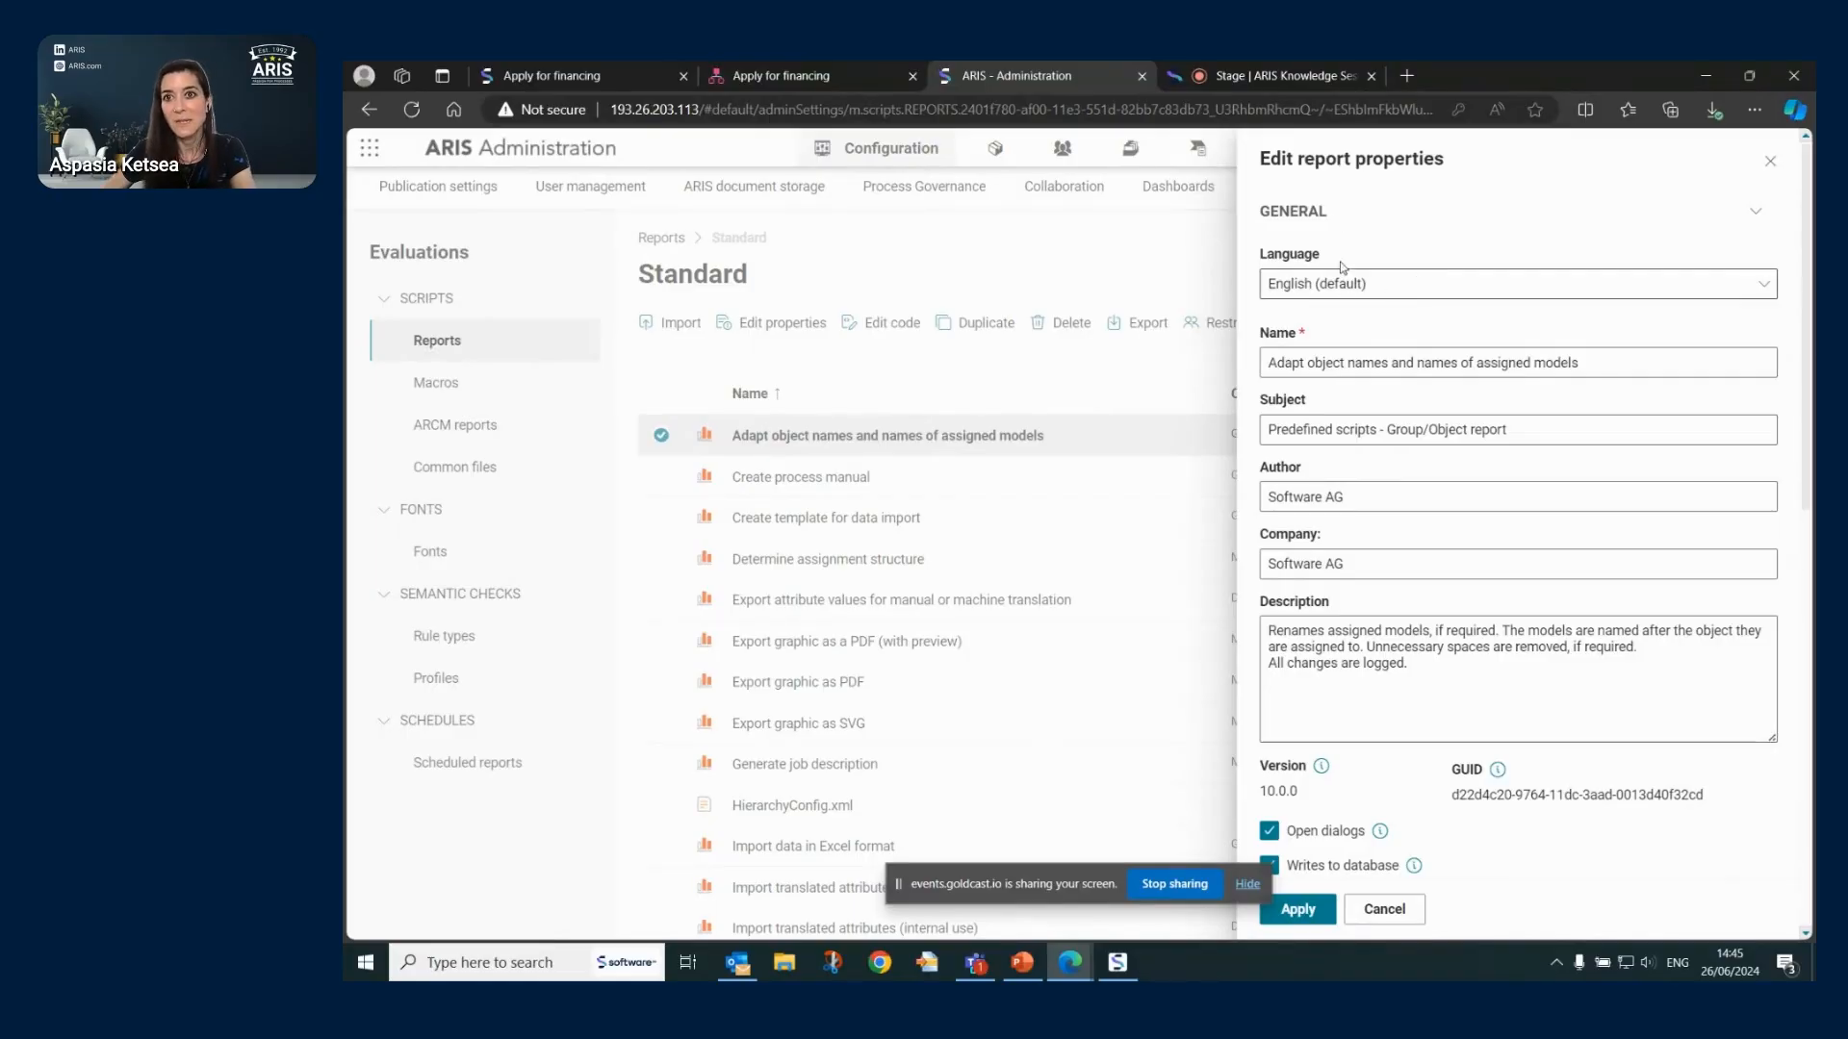
- Scroll through the report properties to the Context section, then cancel without saving
scroll(1545, 525, down, 6)
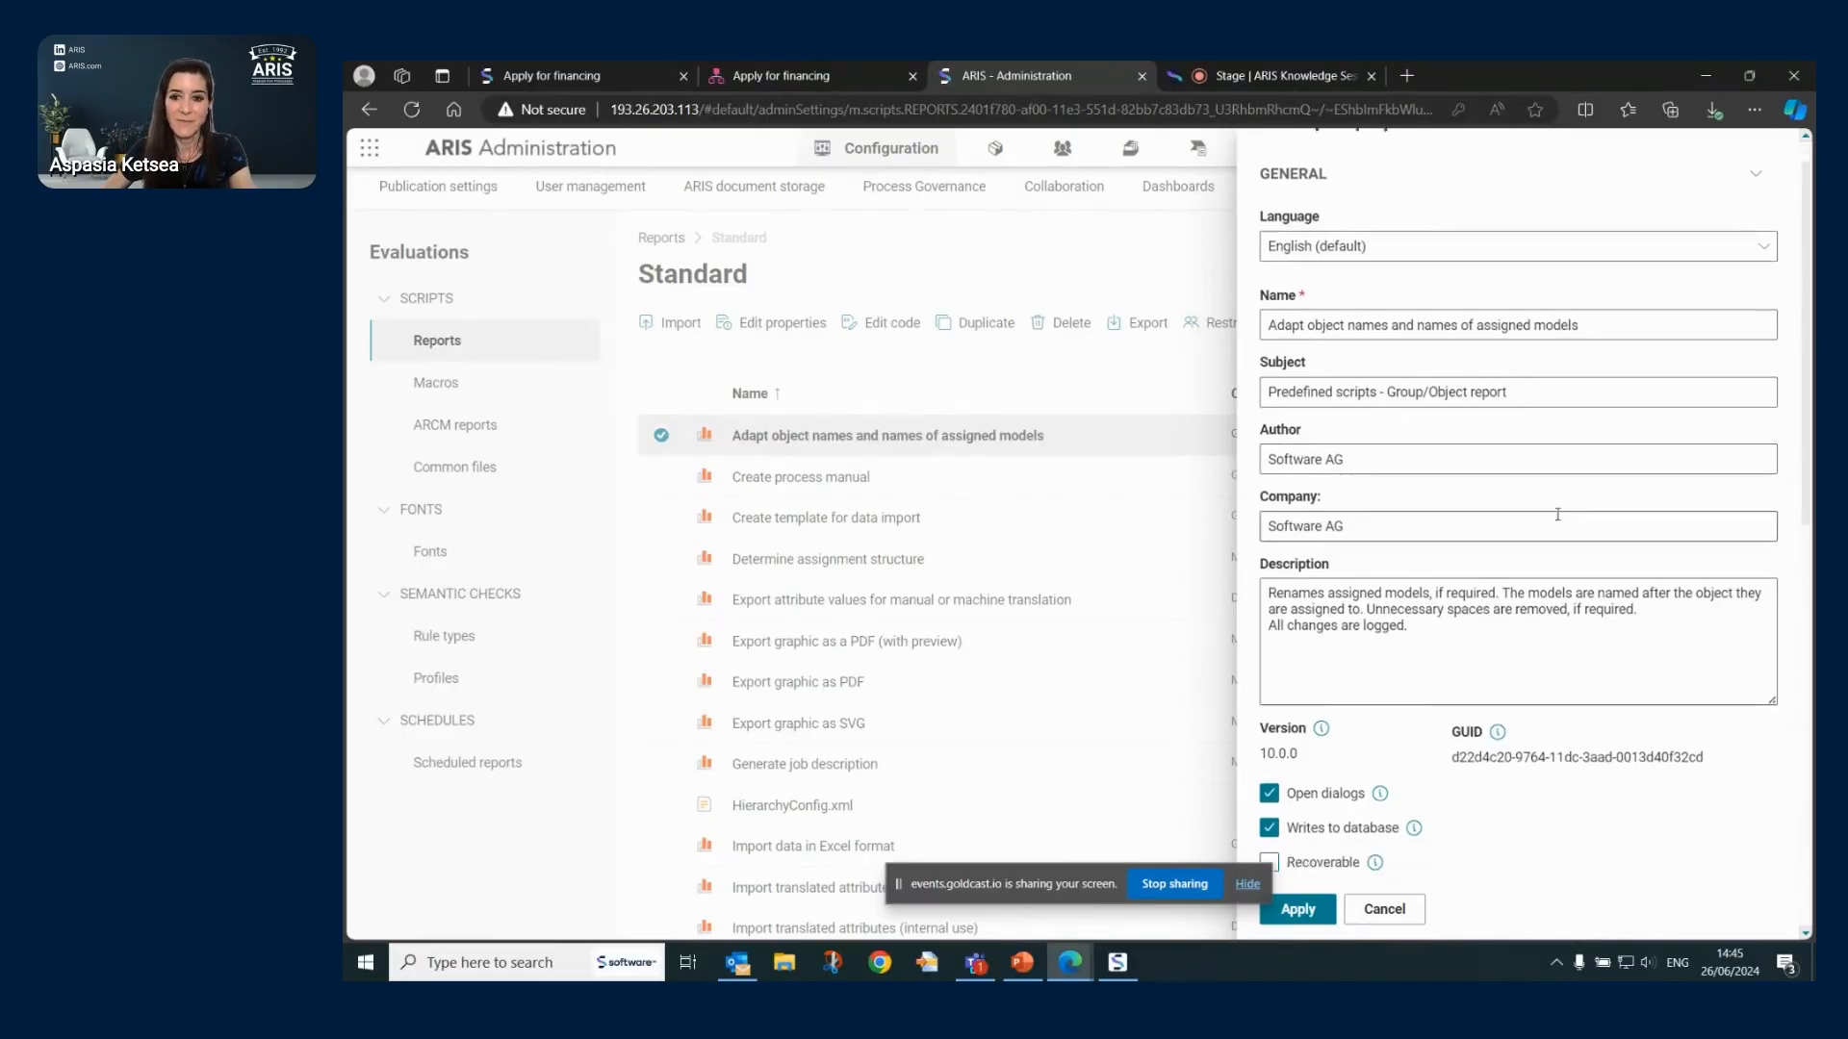
scroll(1545, 524, up, 2)
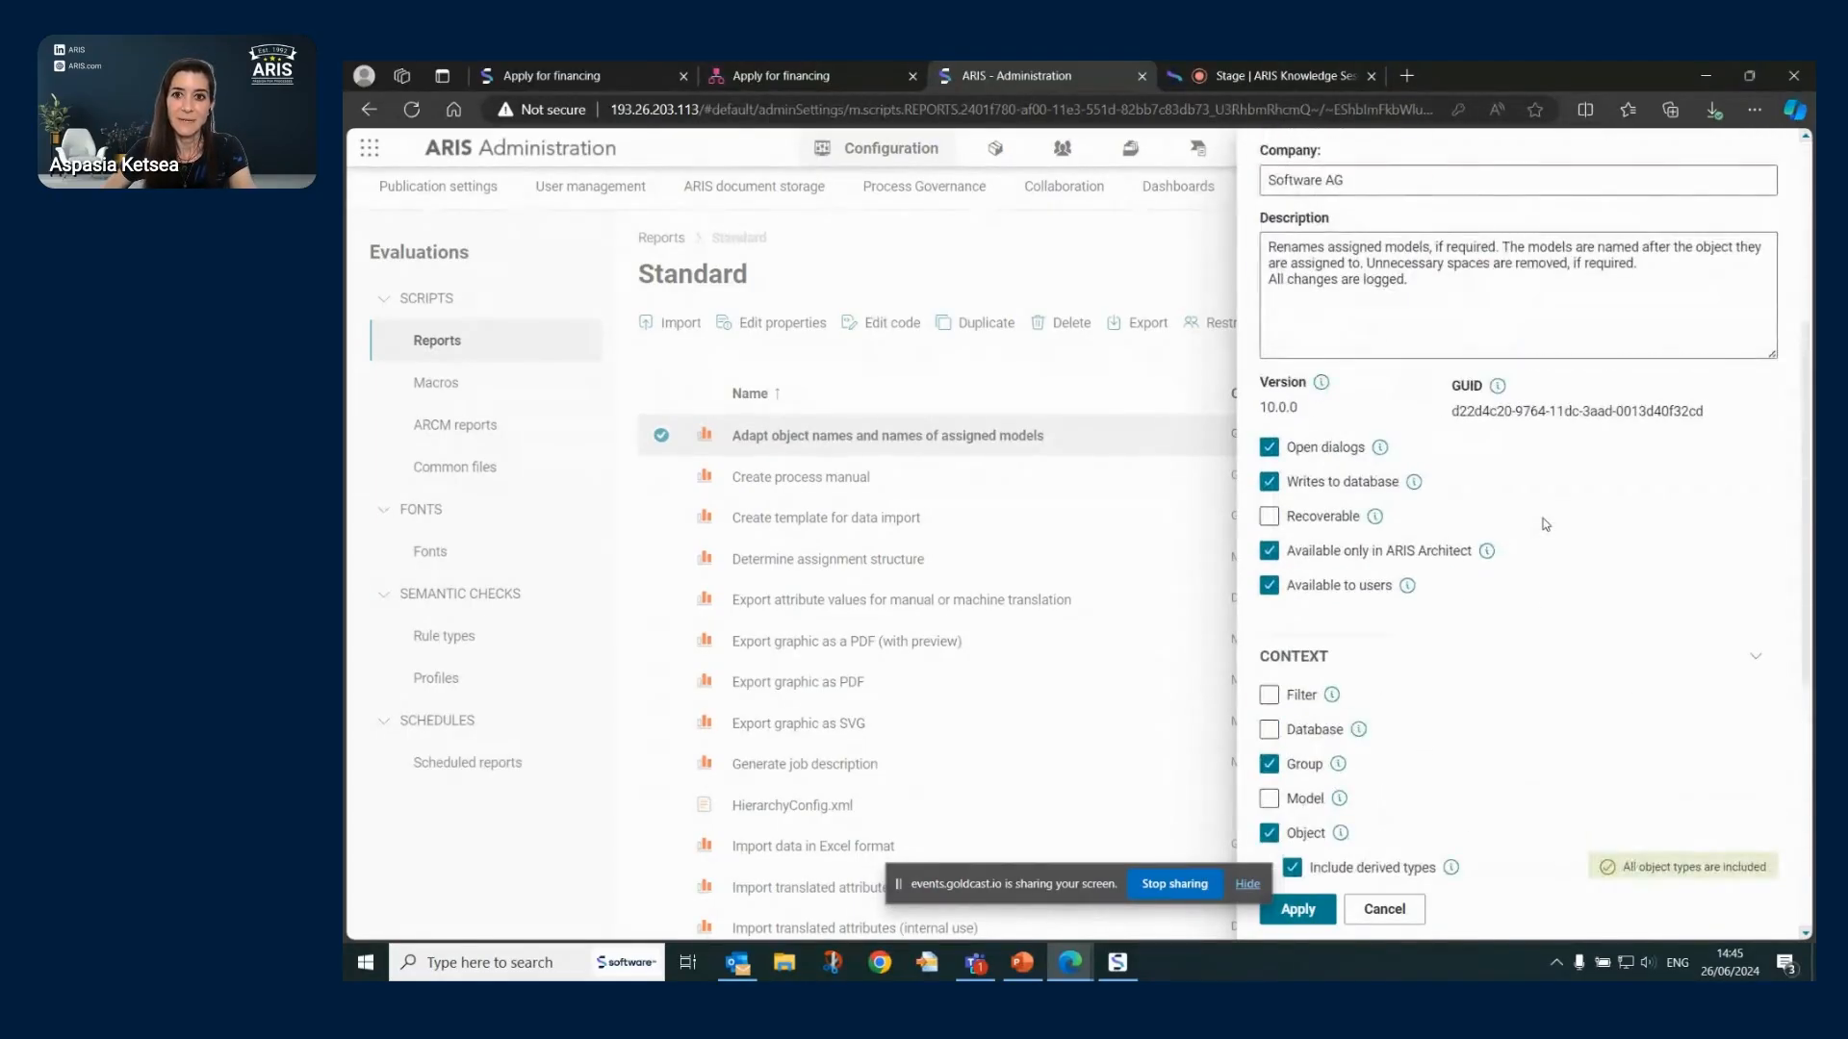
scroll(1320, 438, up, 5)
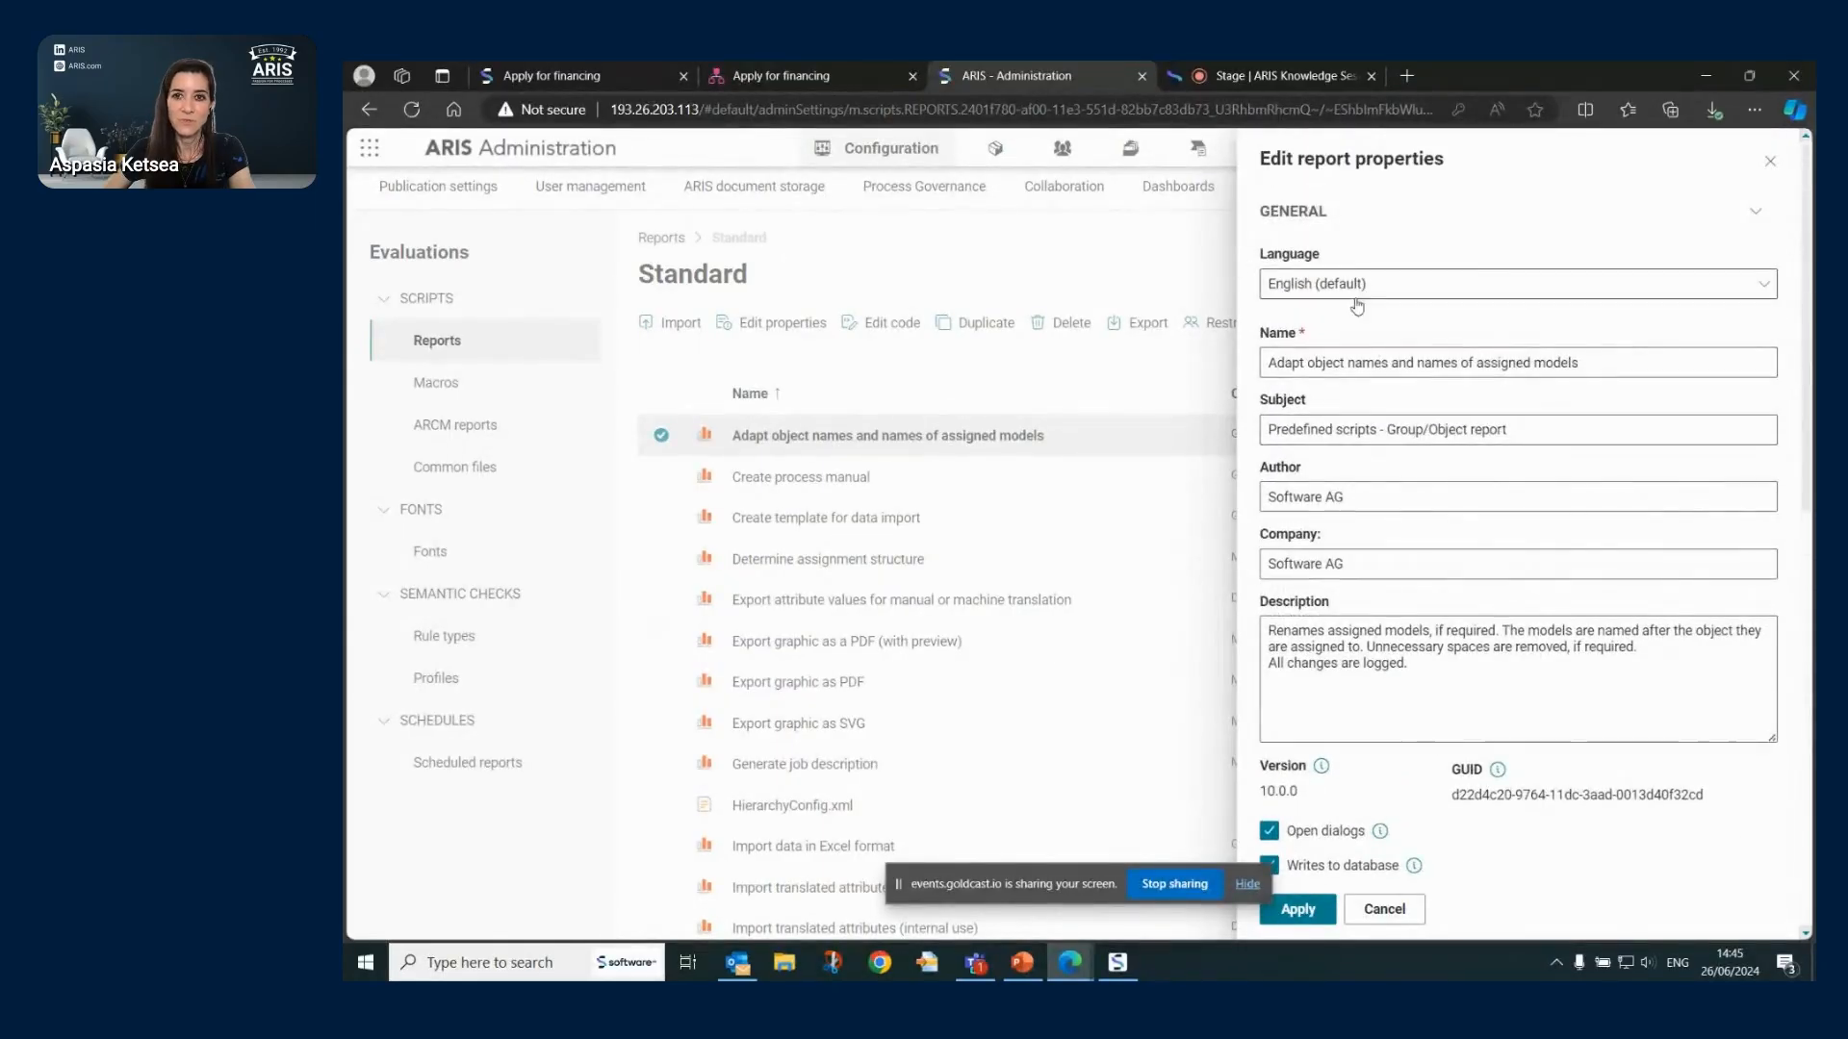
scroll(1505, 616, down, 5)
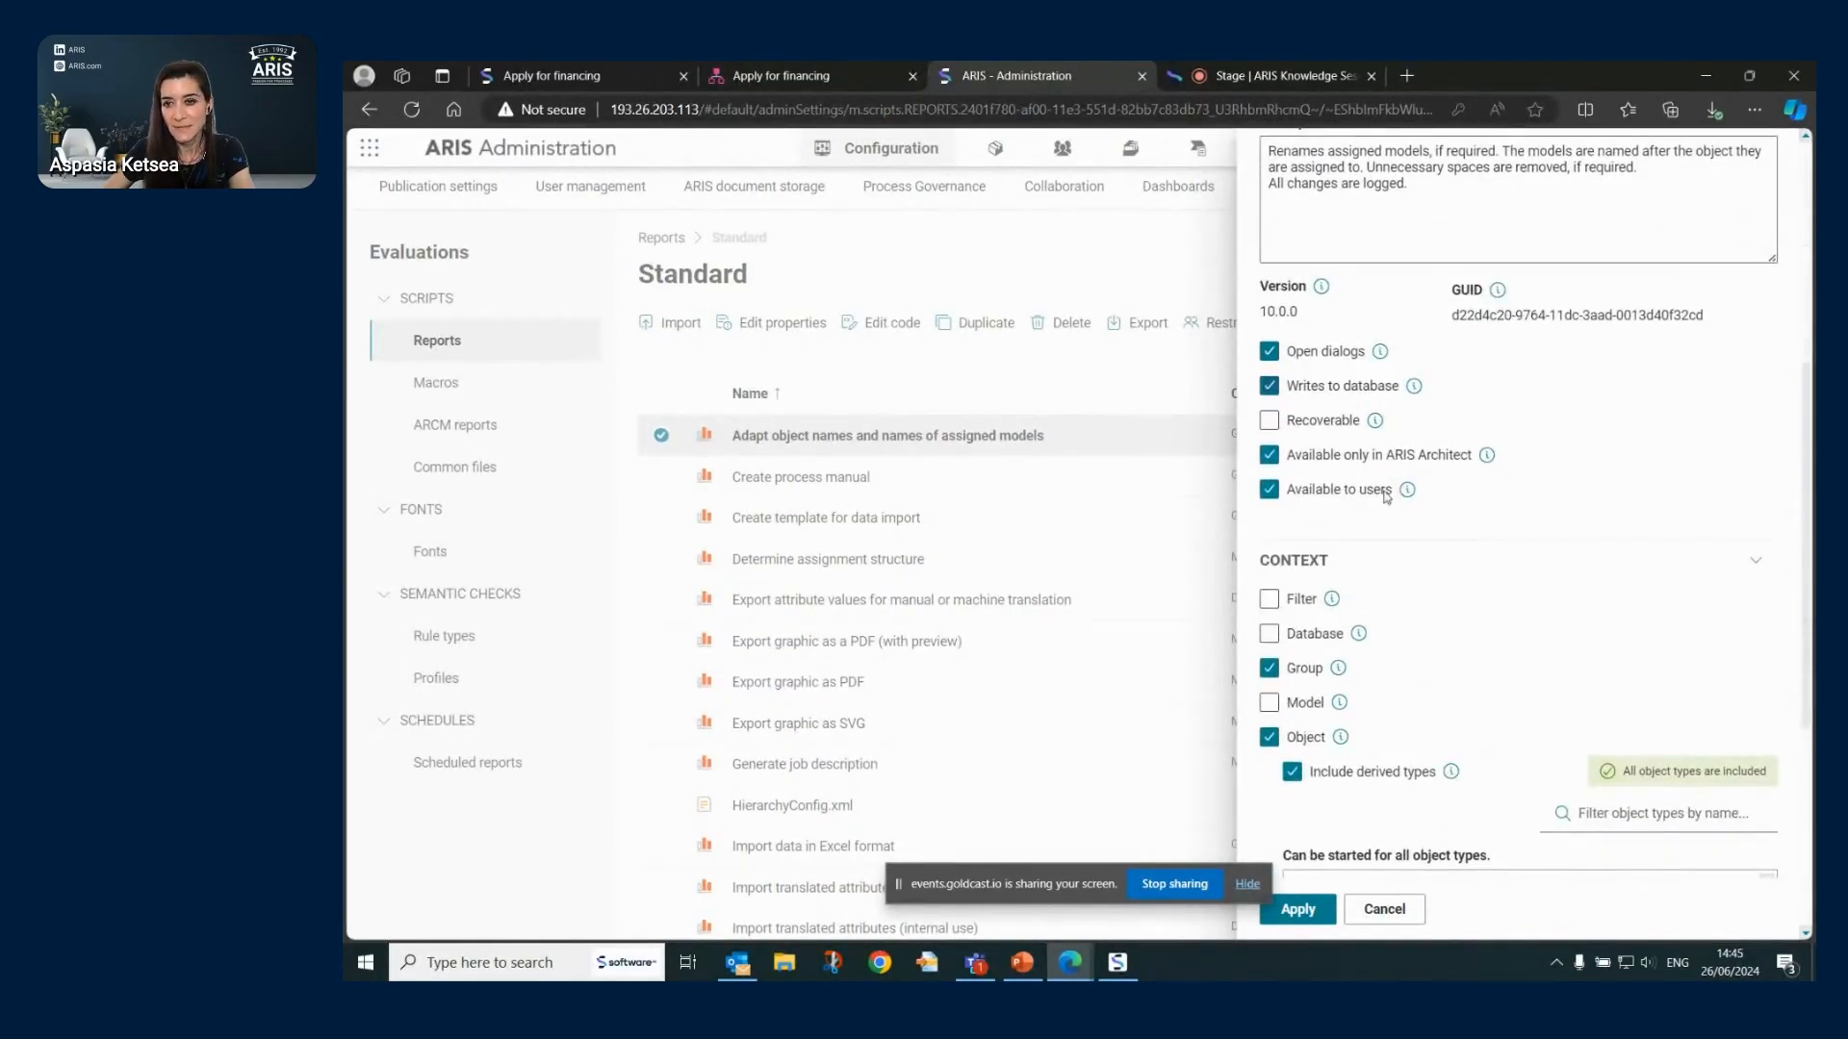
scroll(1447, 520, down, 5)
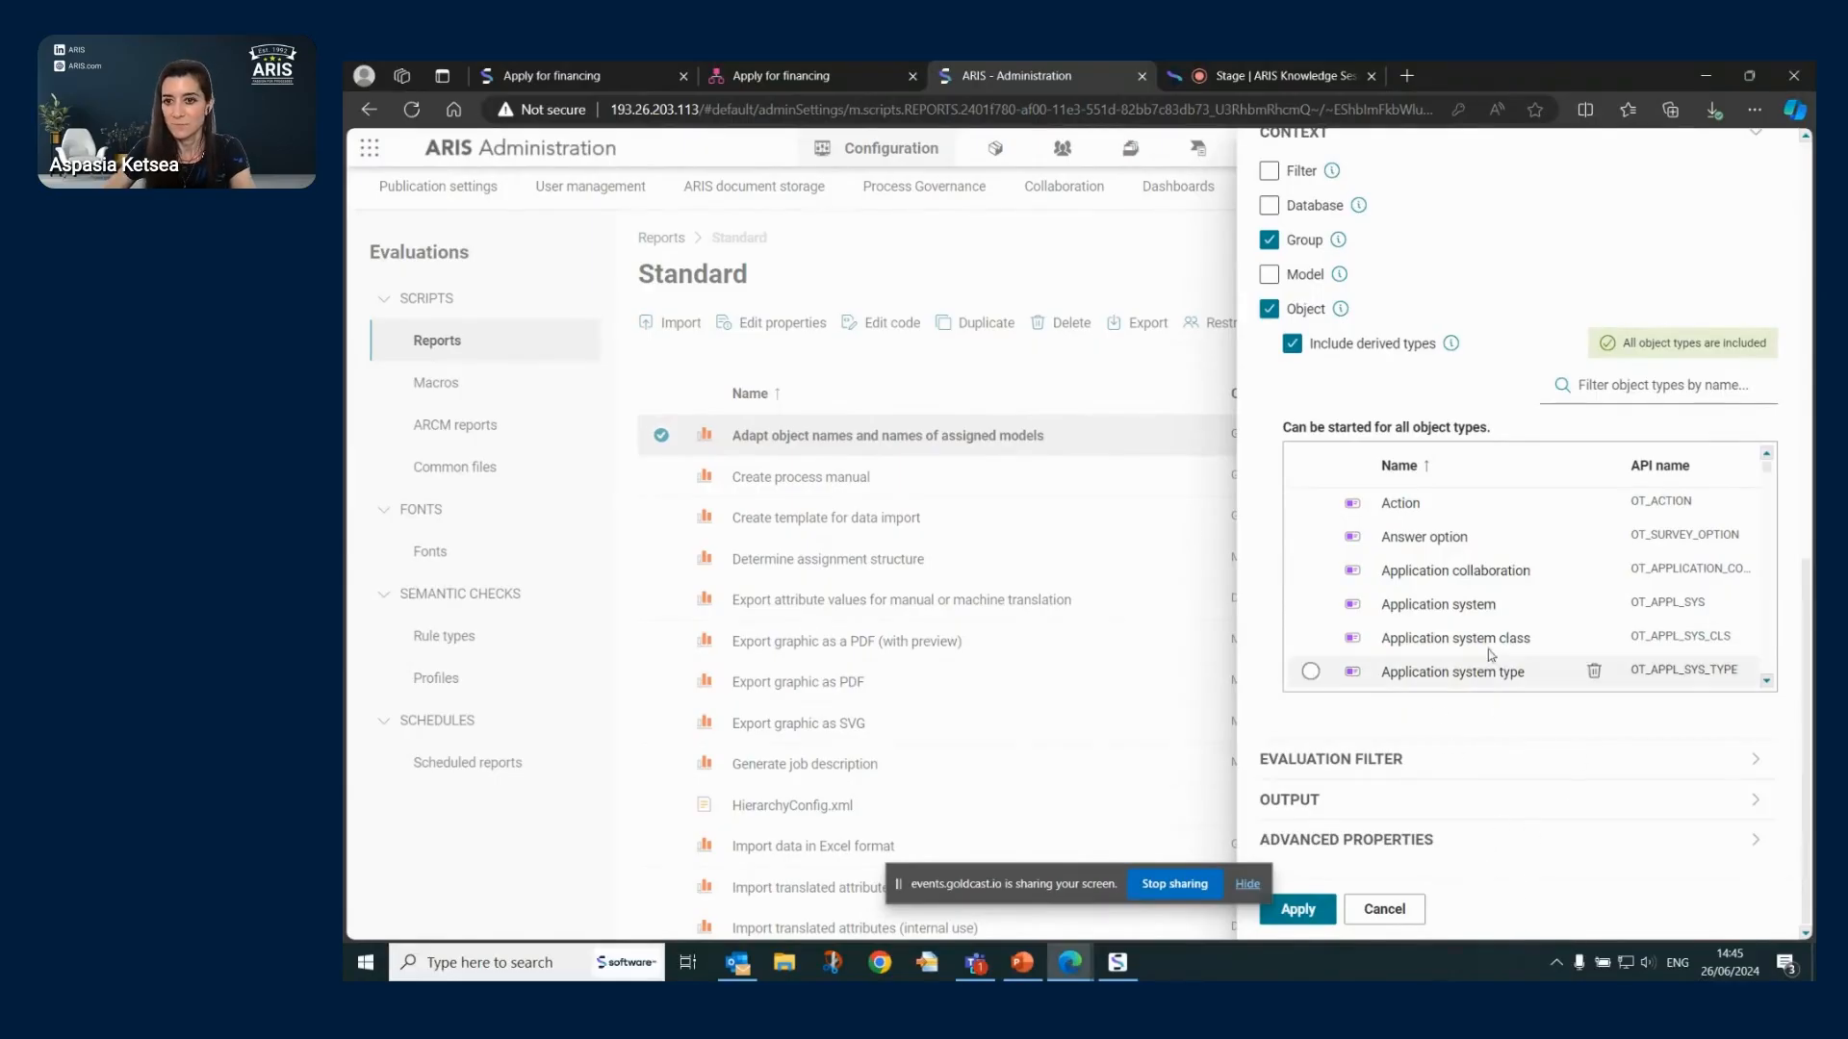
click(1410, 921)
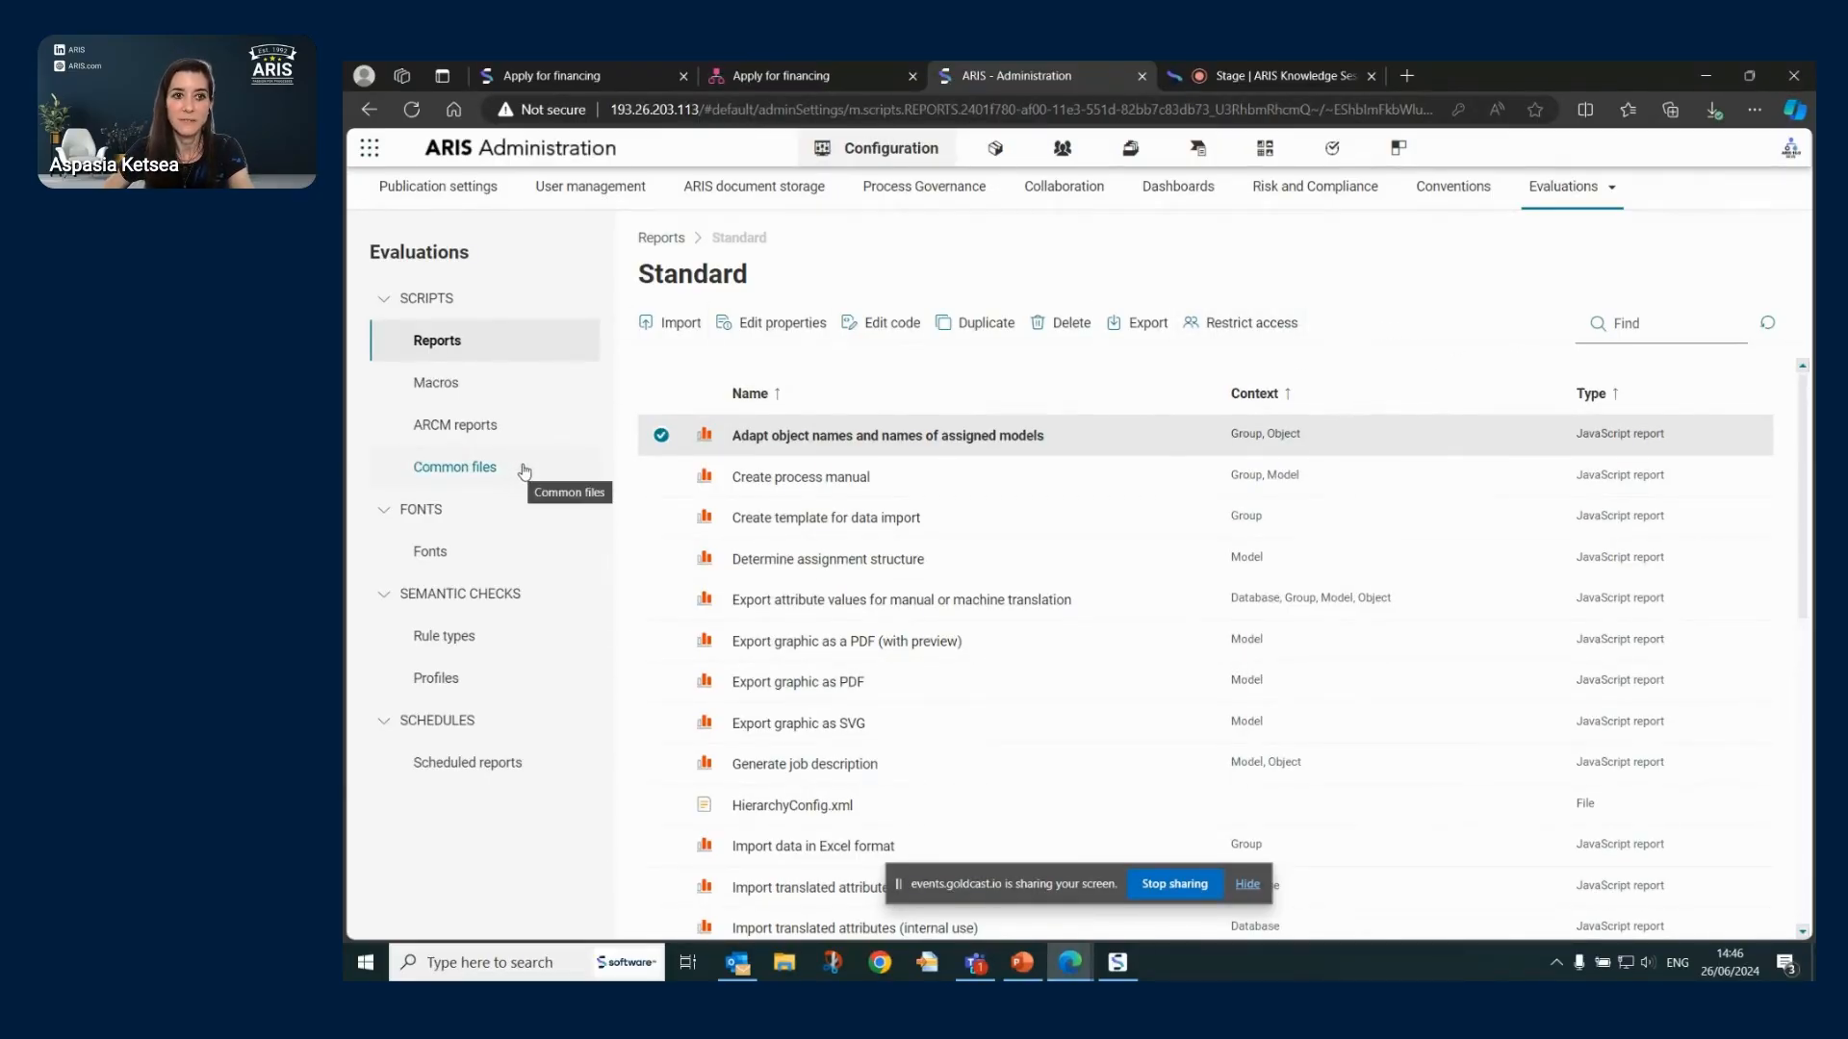
- Under Semantic checks > Profiles, start a new profile named 'twat' that applies to models
click(439, 387)
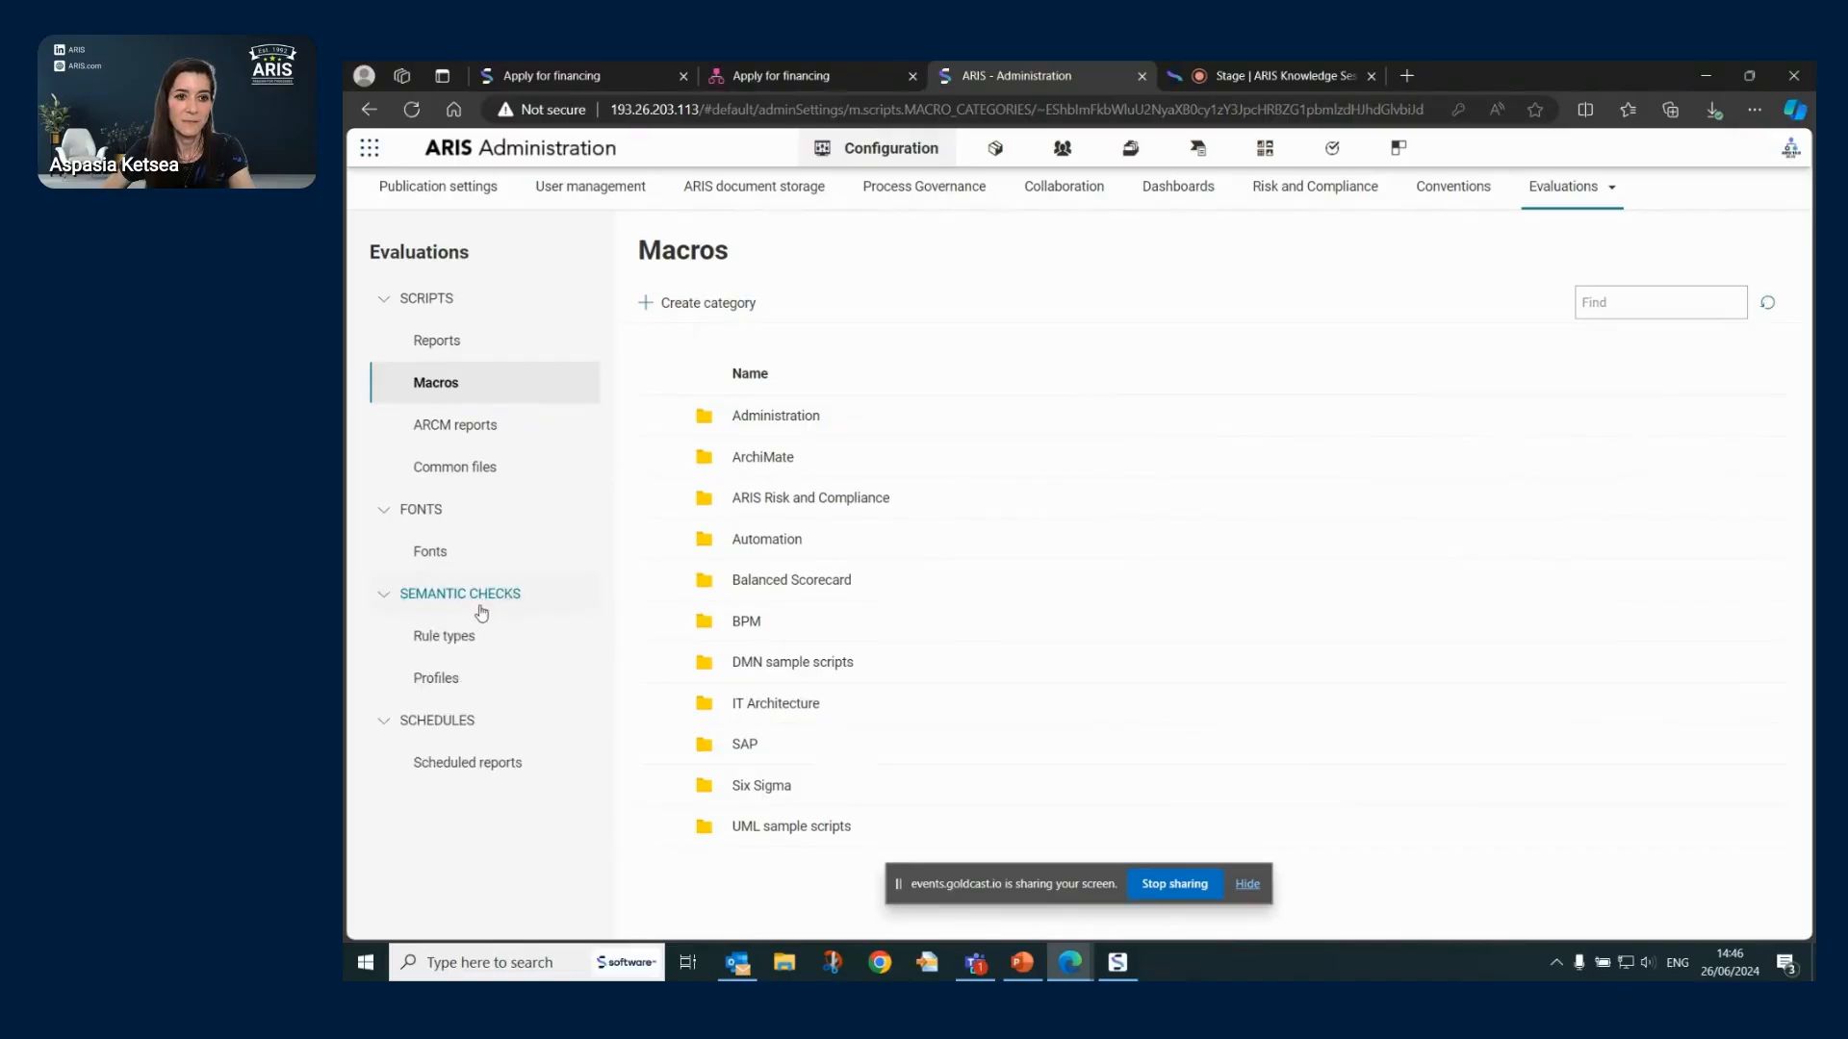
click(436, 678)
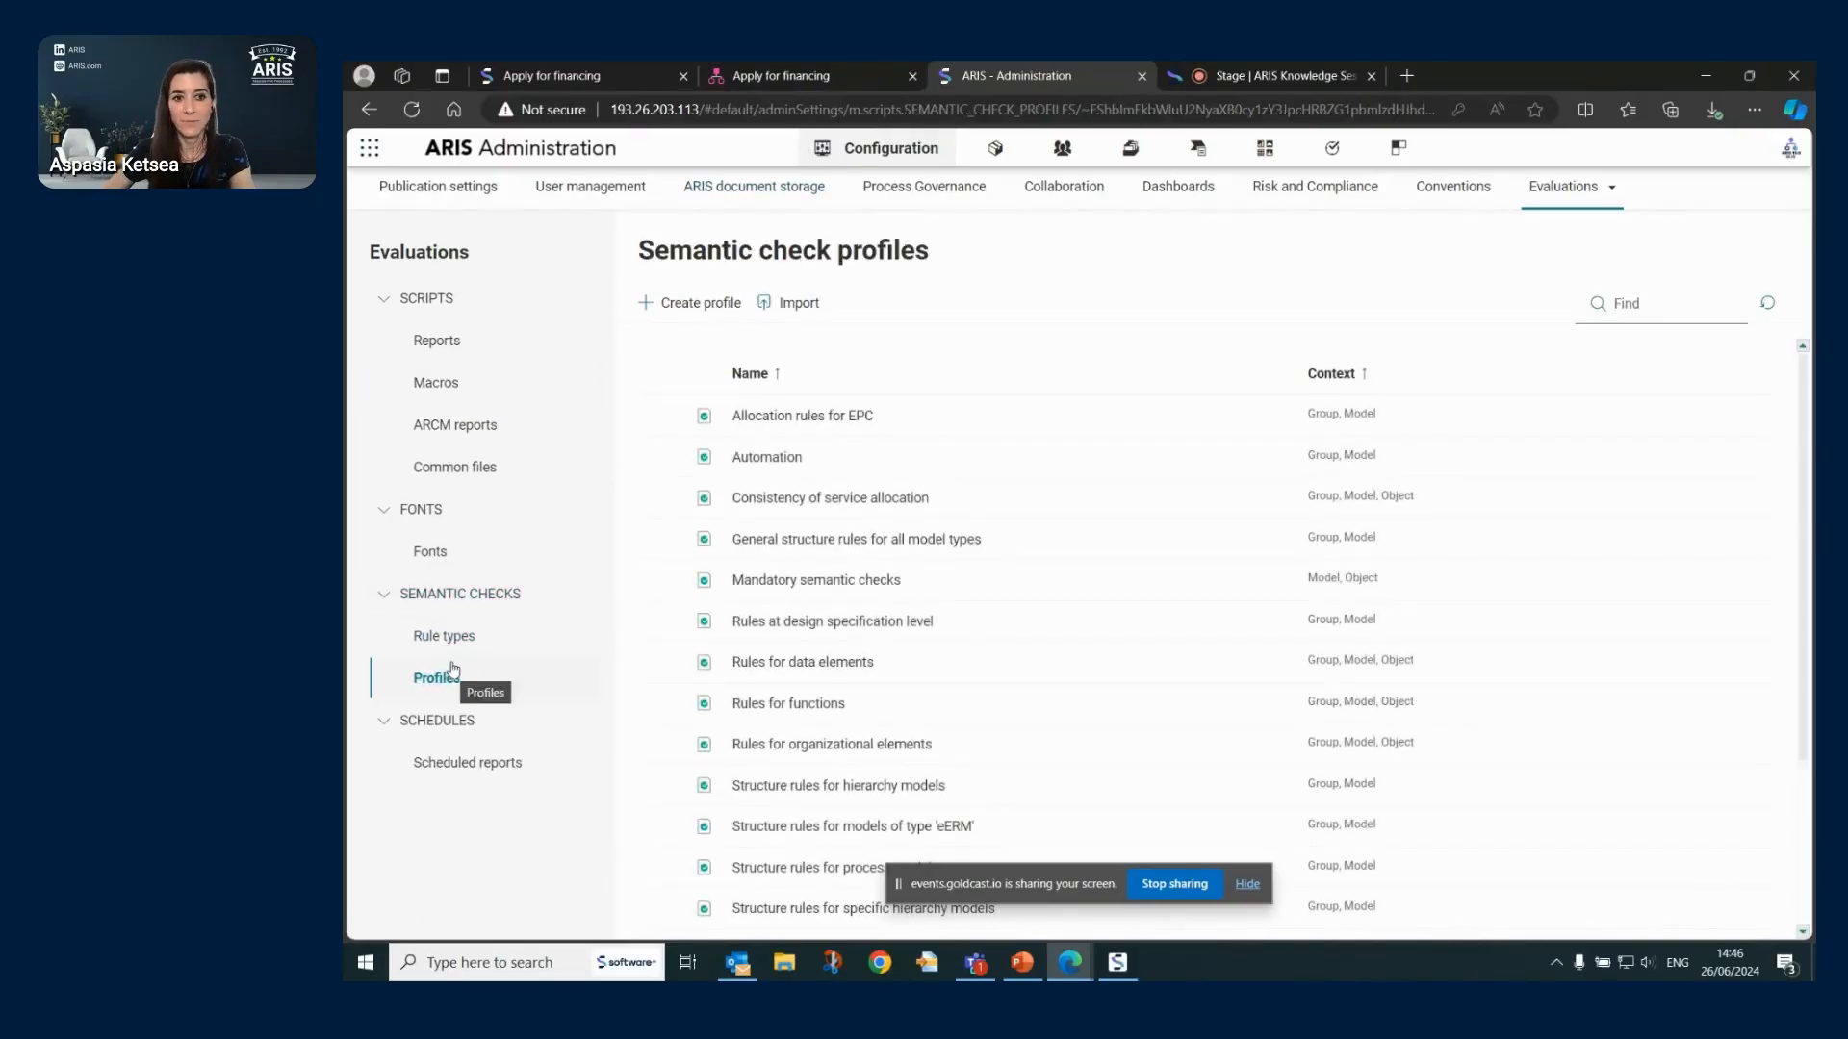
click(721, 306)
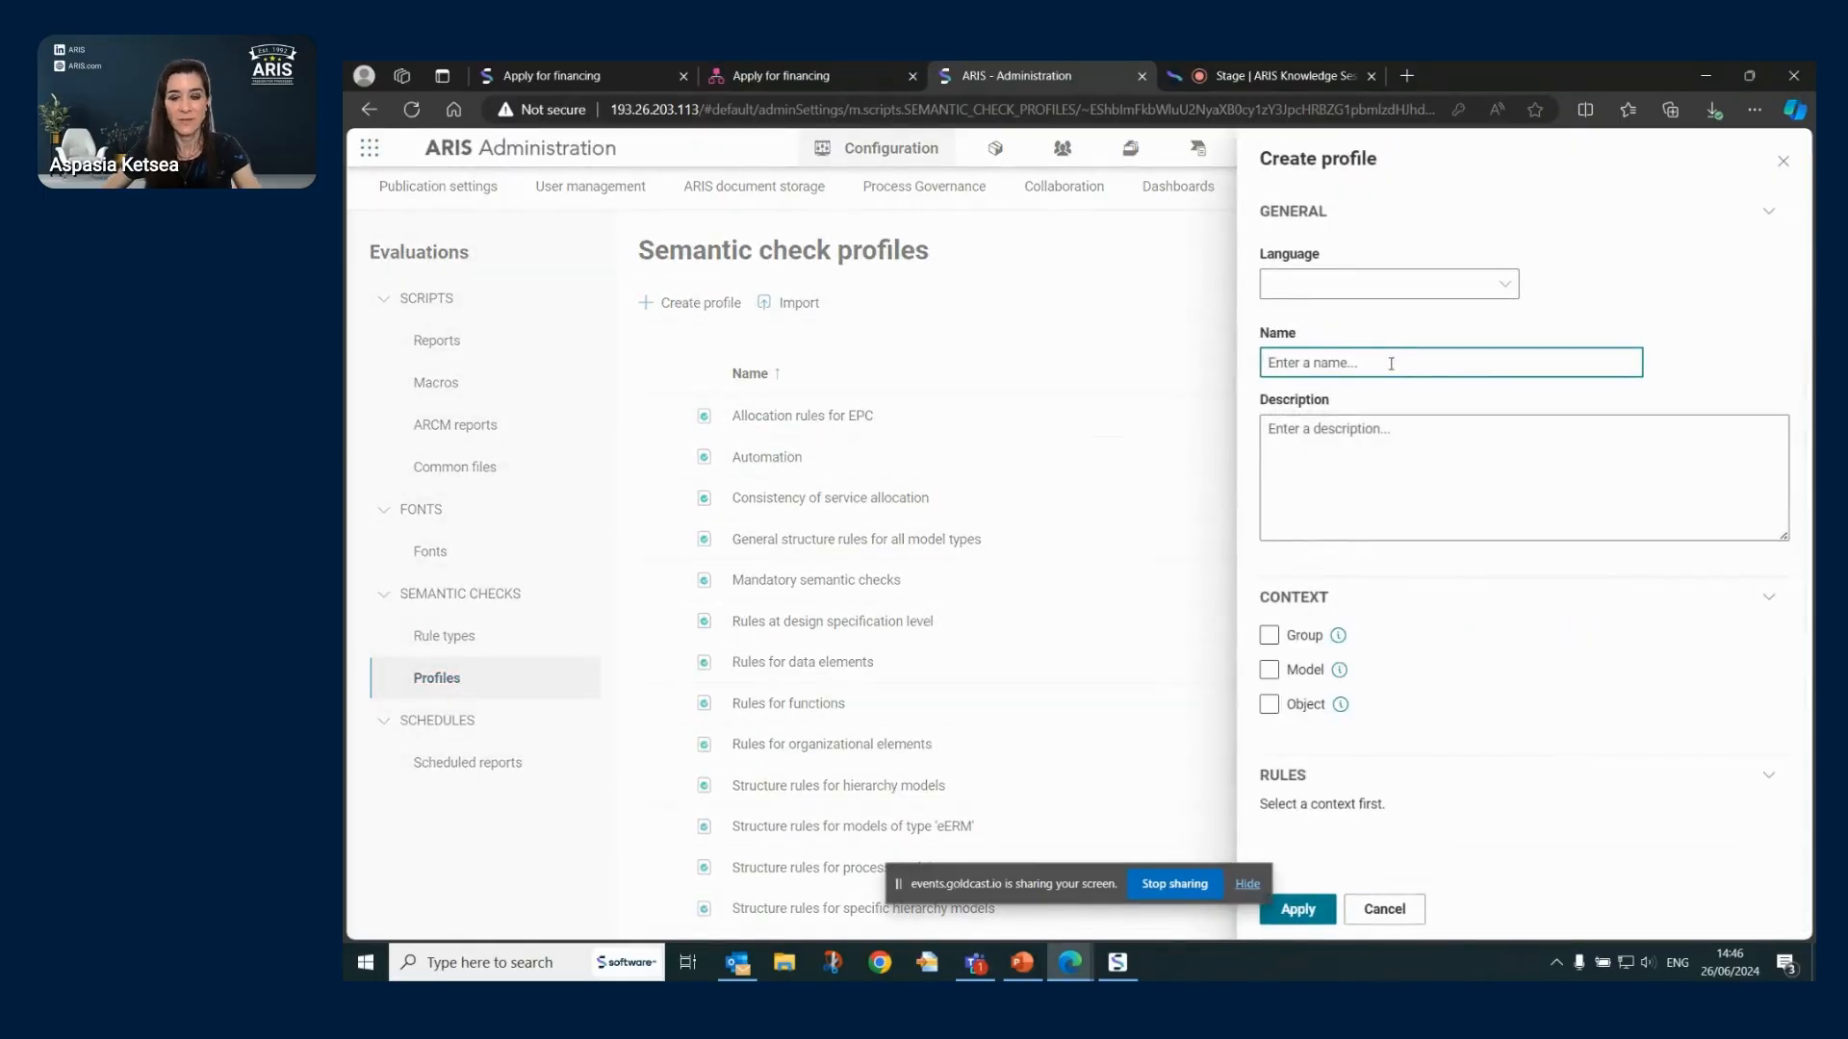
text(tw)
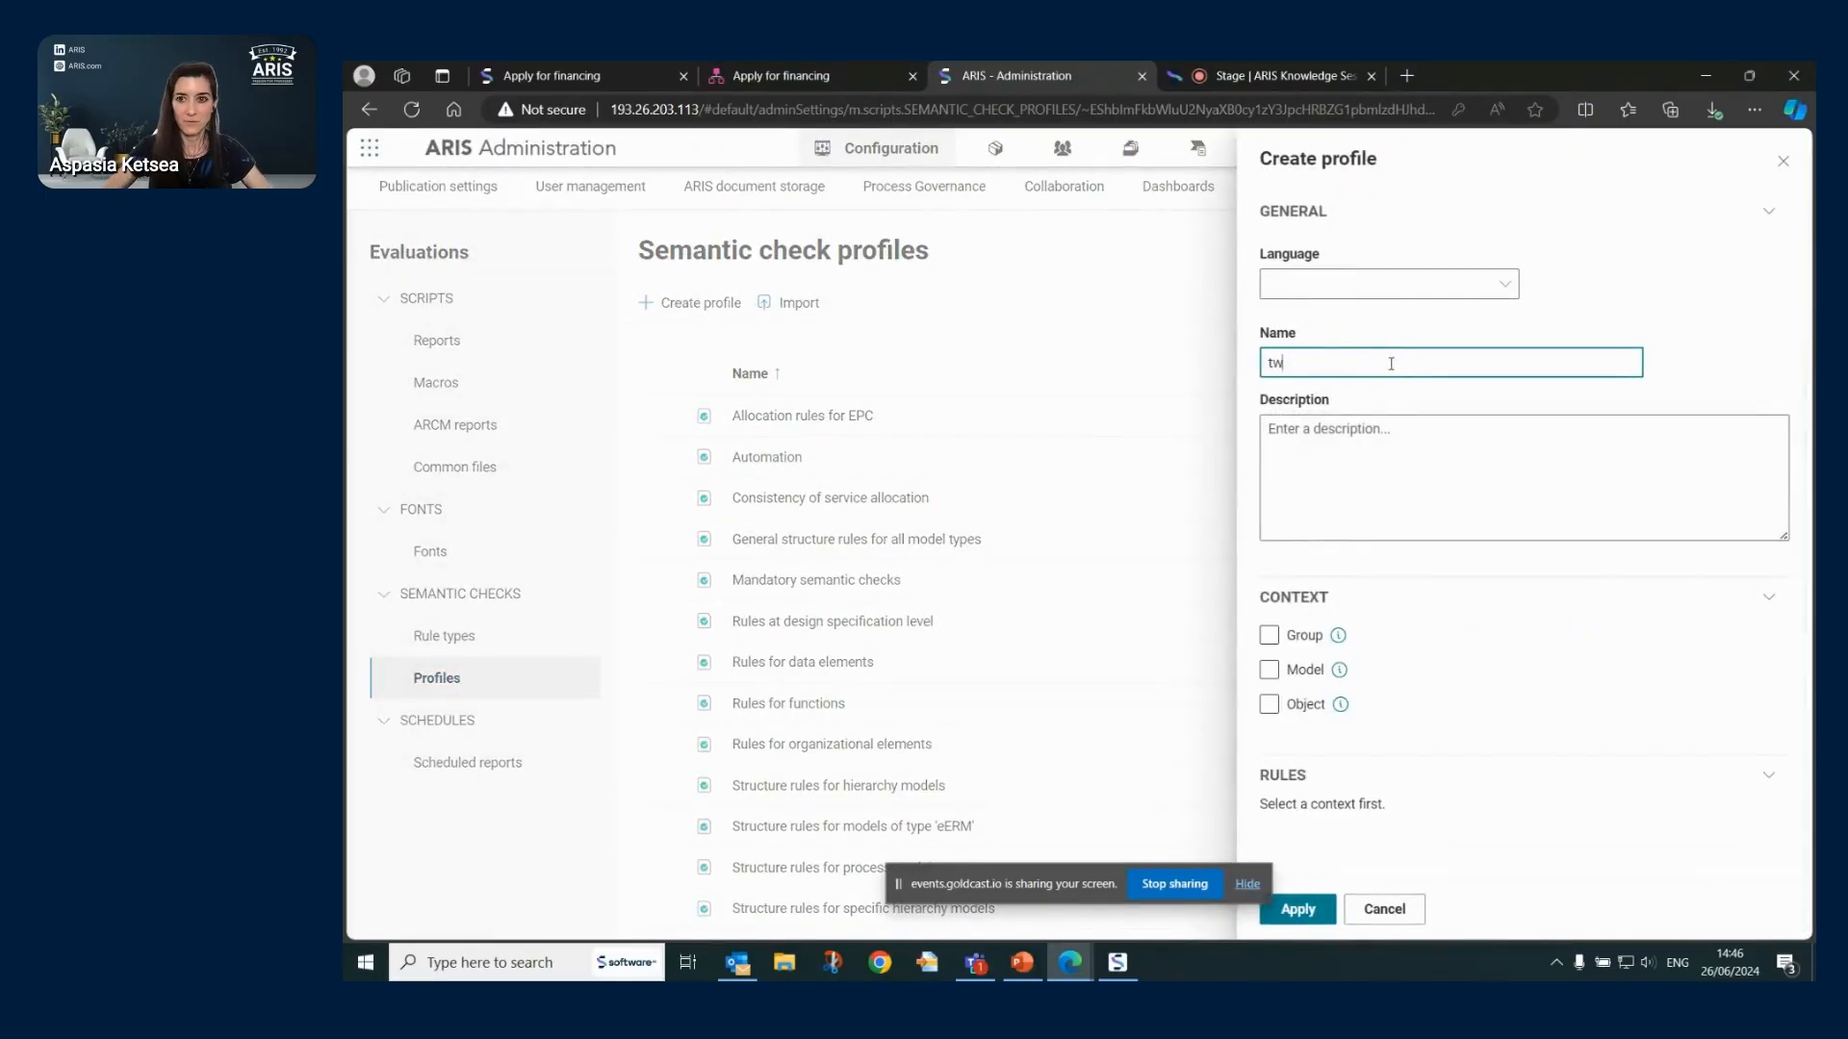
text(at)
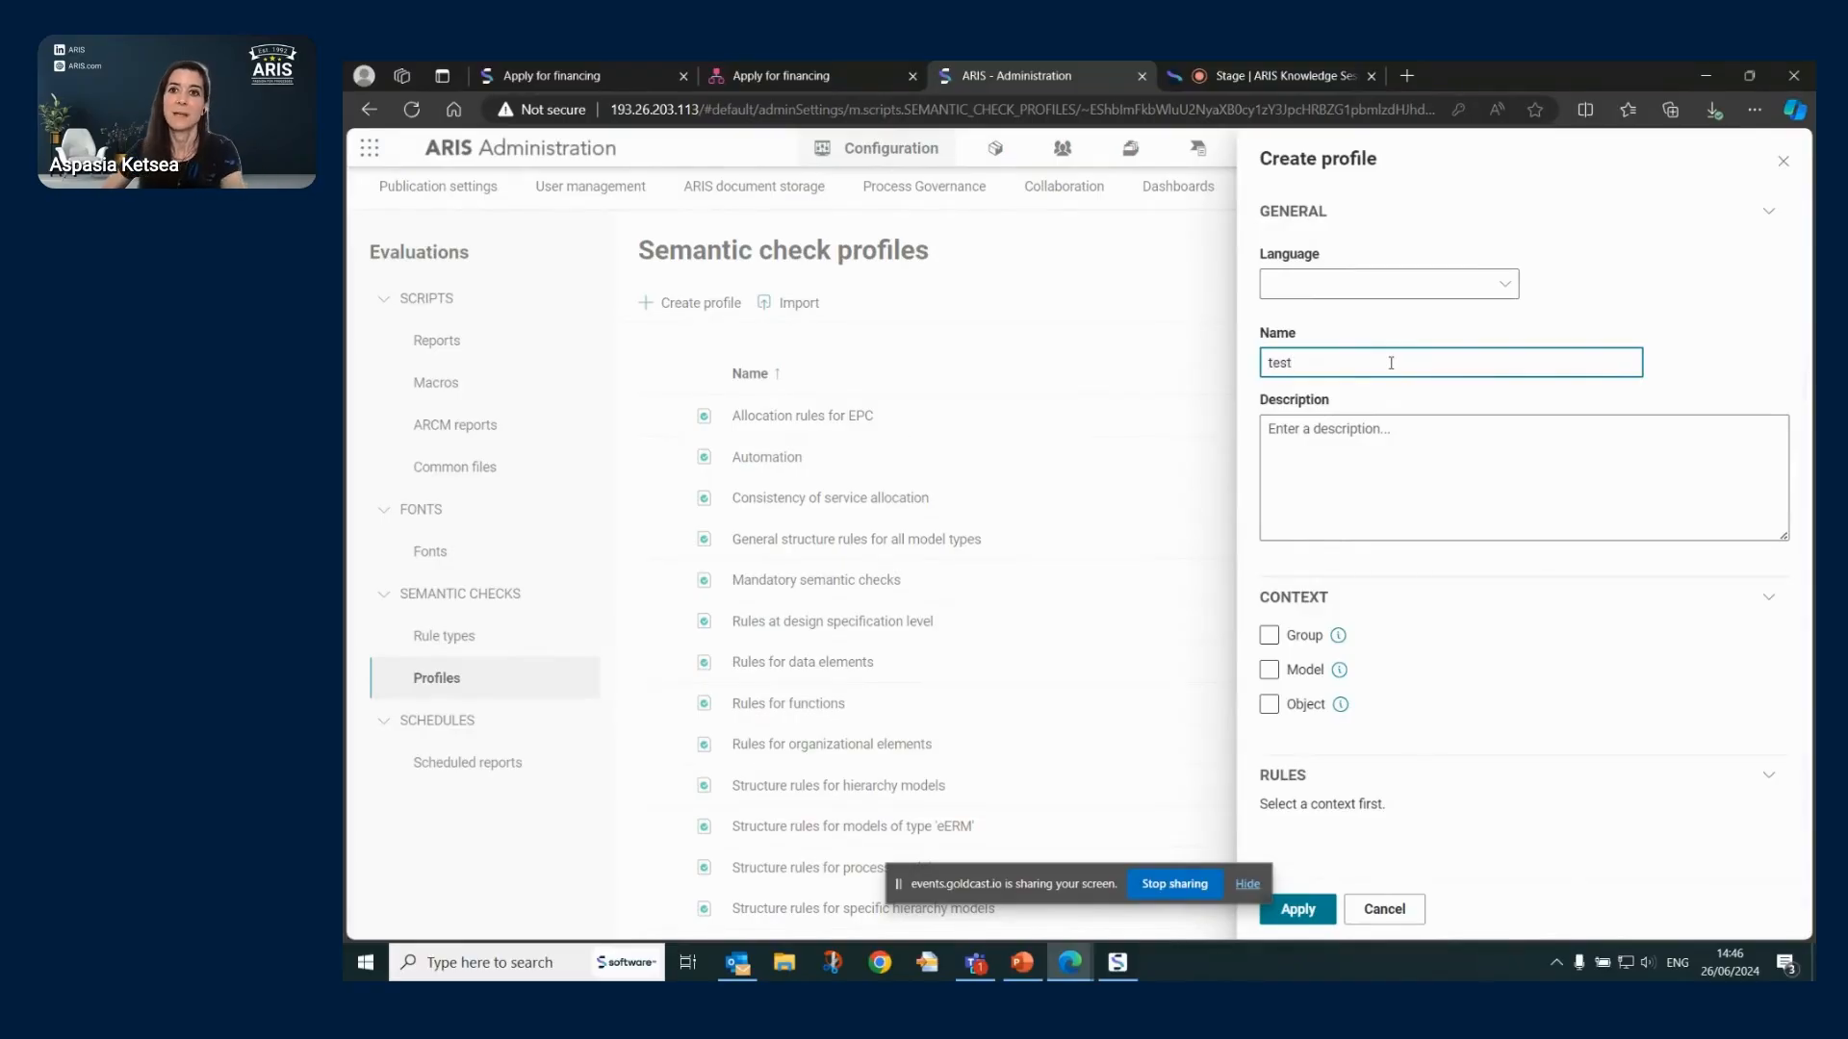
click(1270, 670)
- Restrict the profile to EPC models and list addable rules filtered to Model attribute rules
scroll(1530, 500, down, 3)
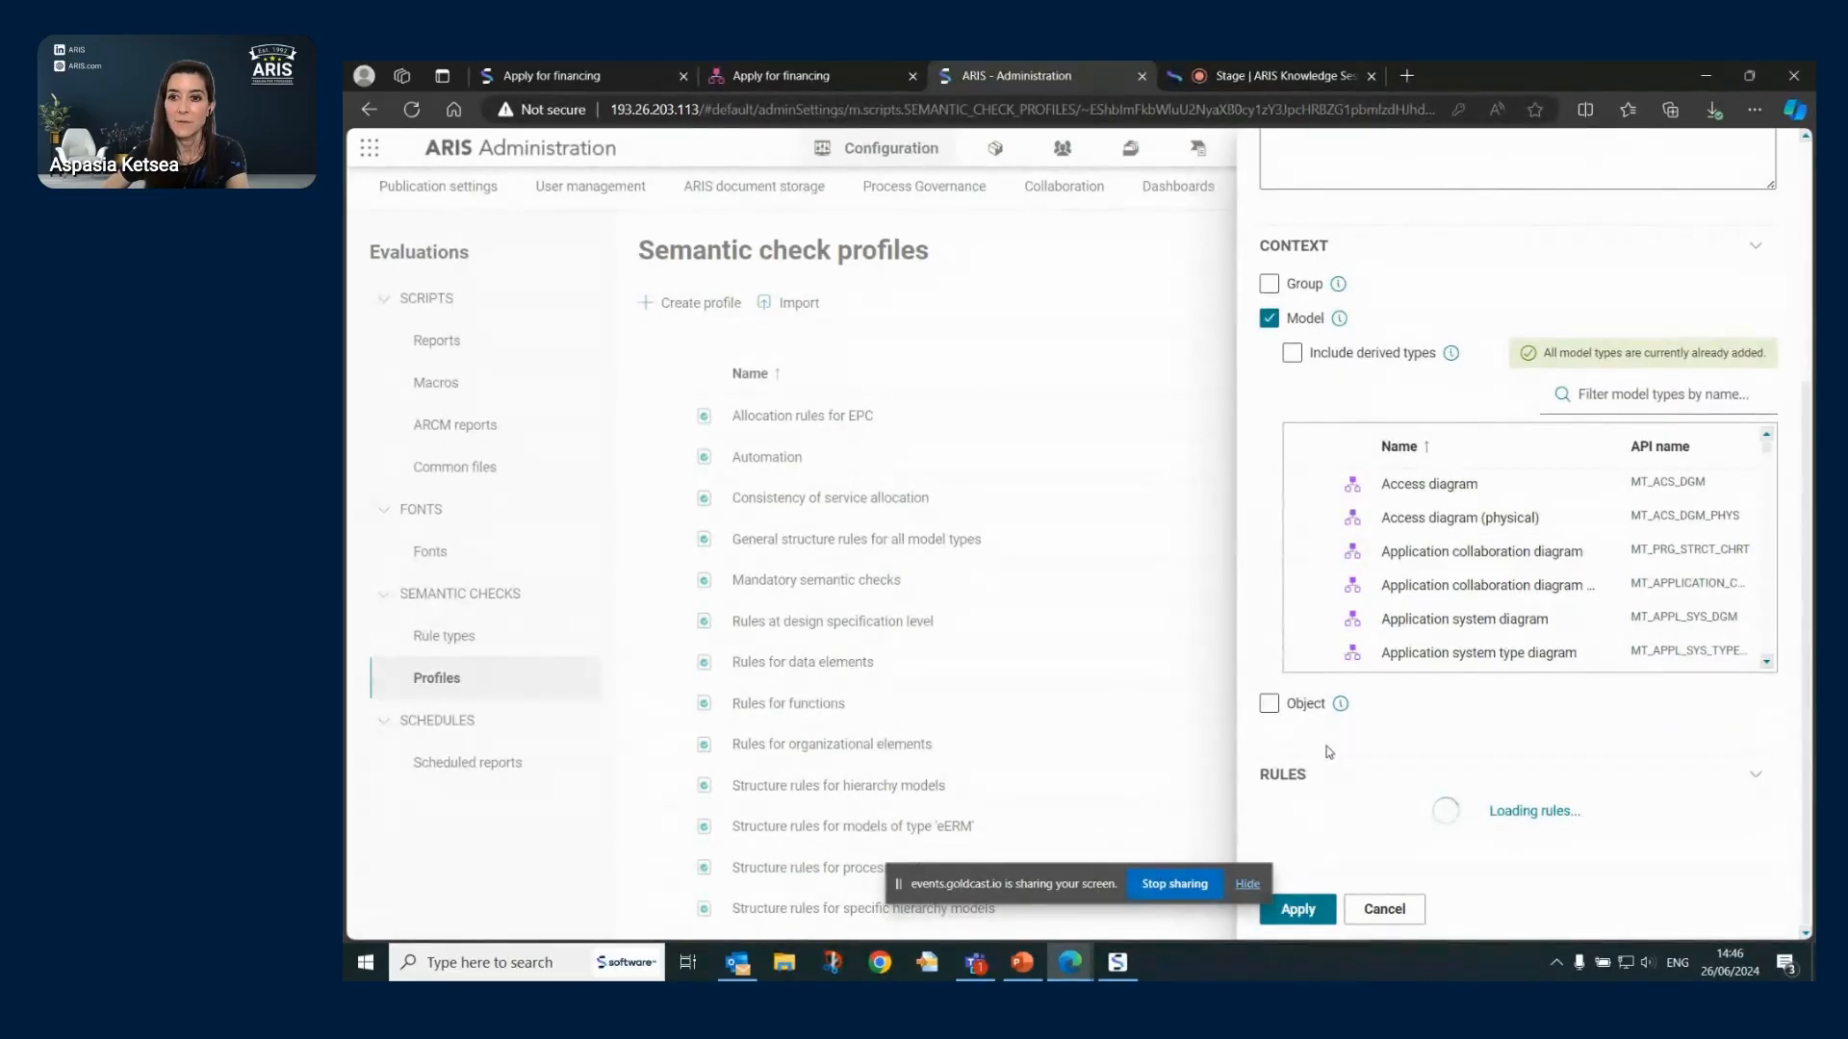
scroll(1374, 520, down, 5)
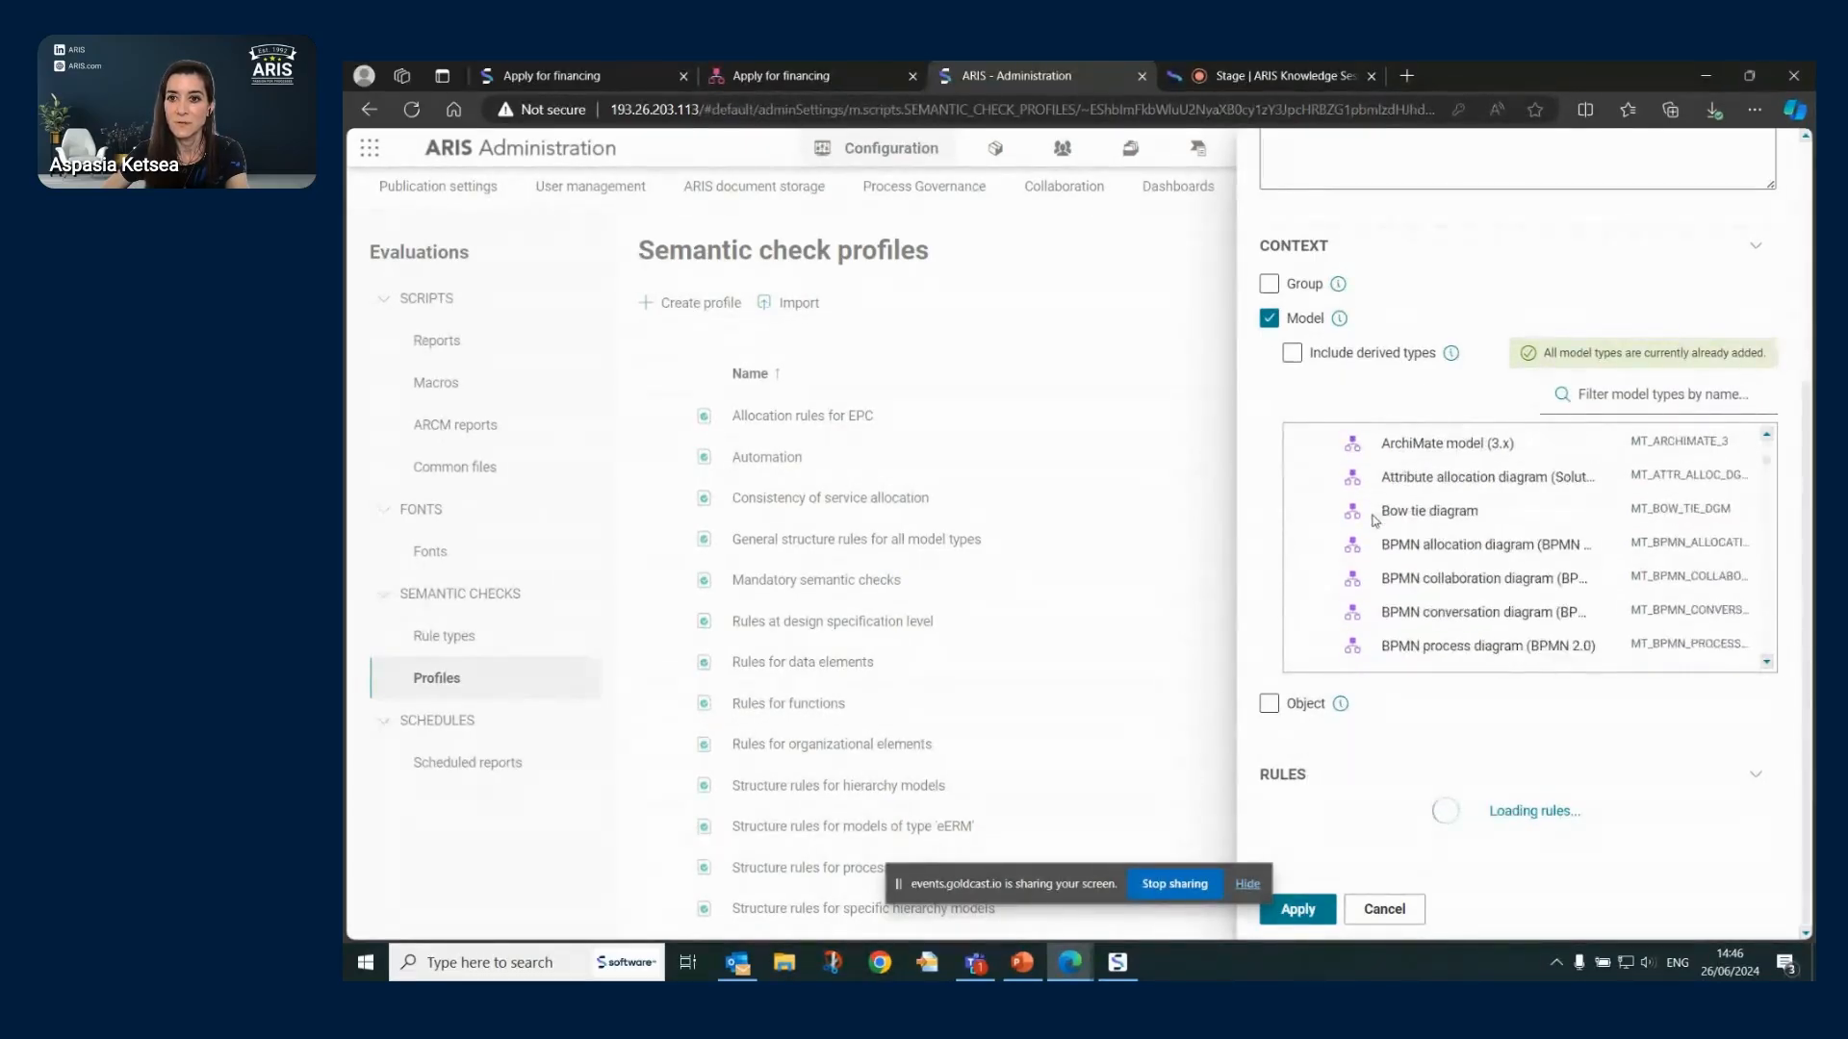
scroll(1375, 521, down, 5)
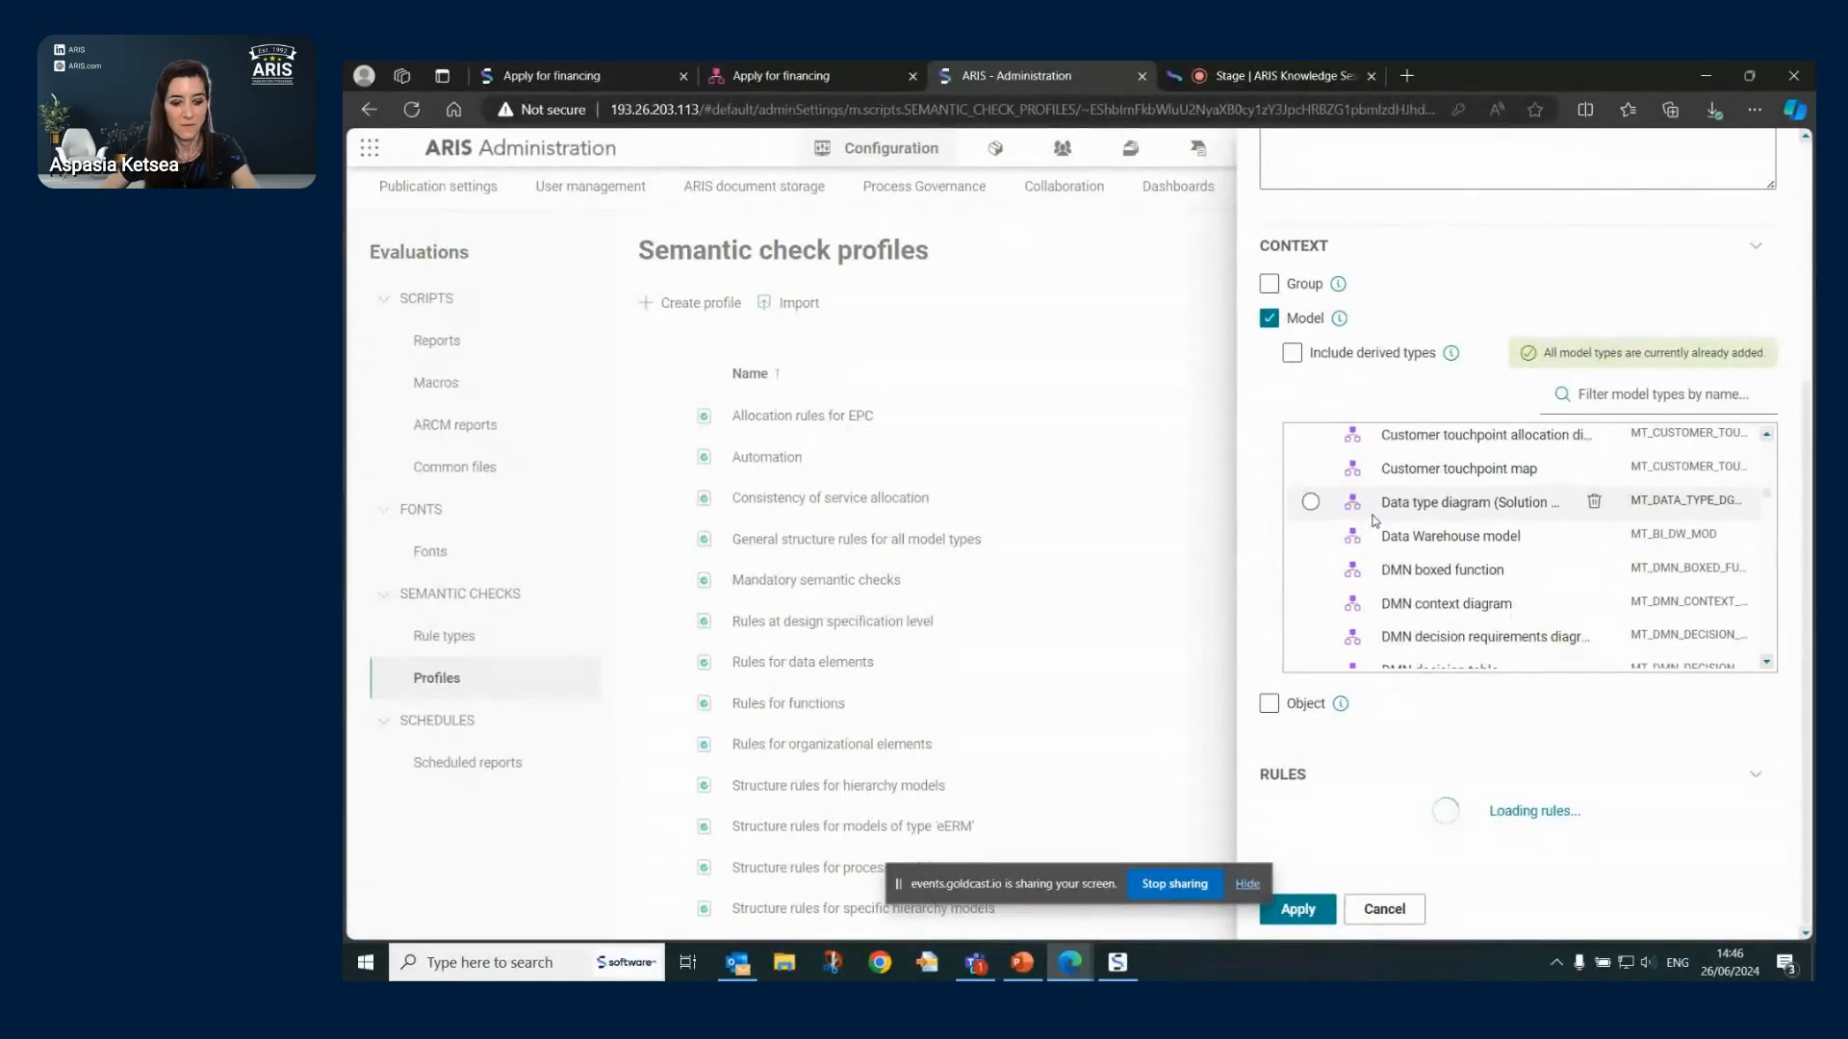
scroll(1367, 524, down, 5)
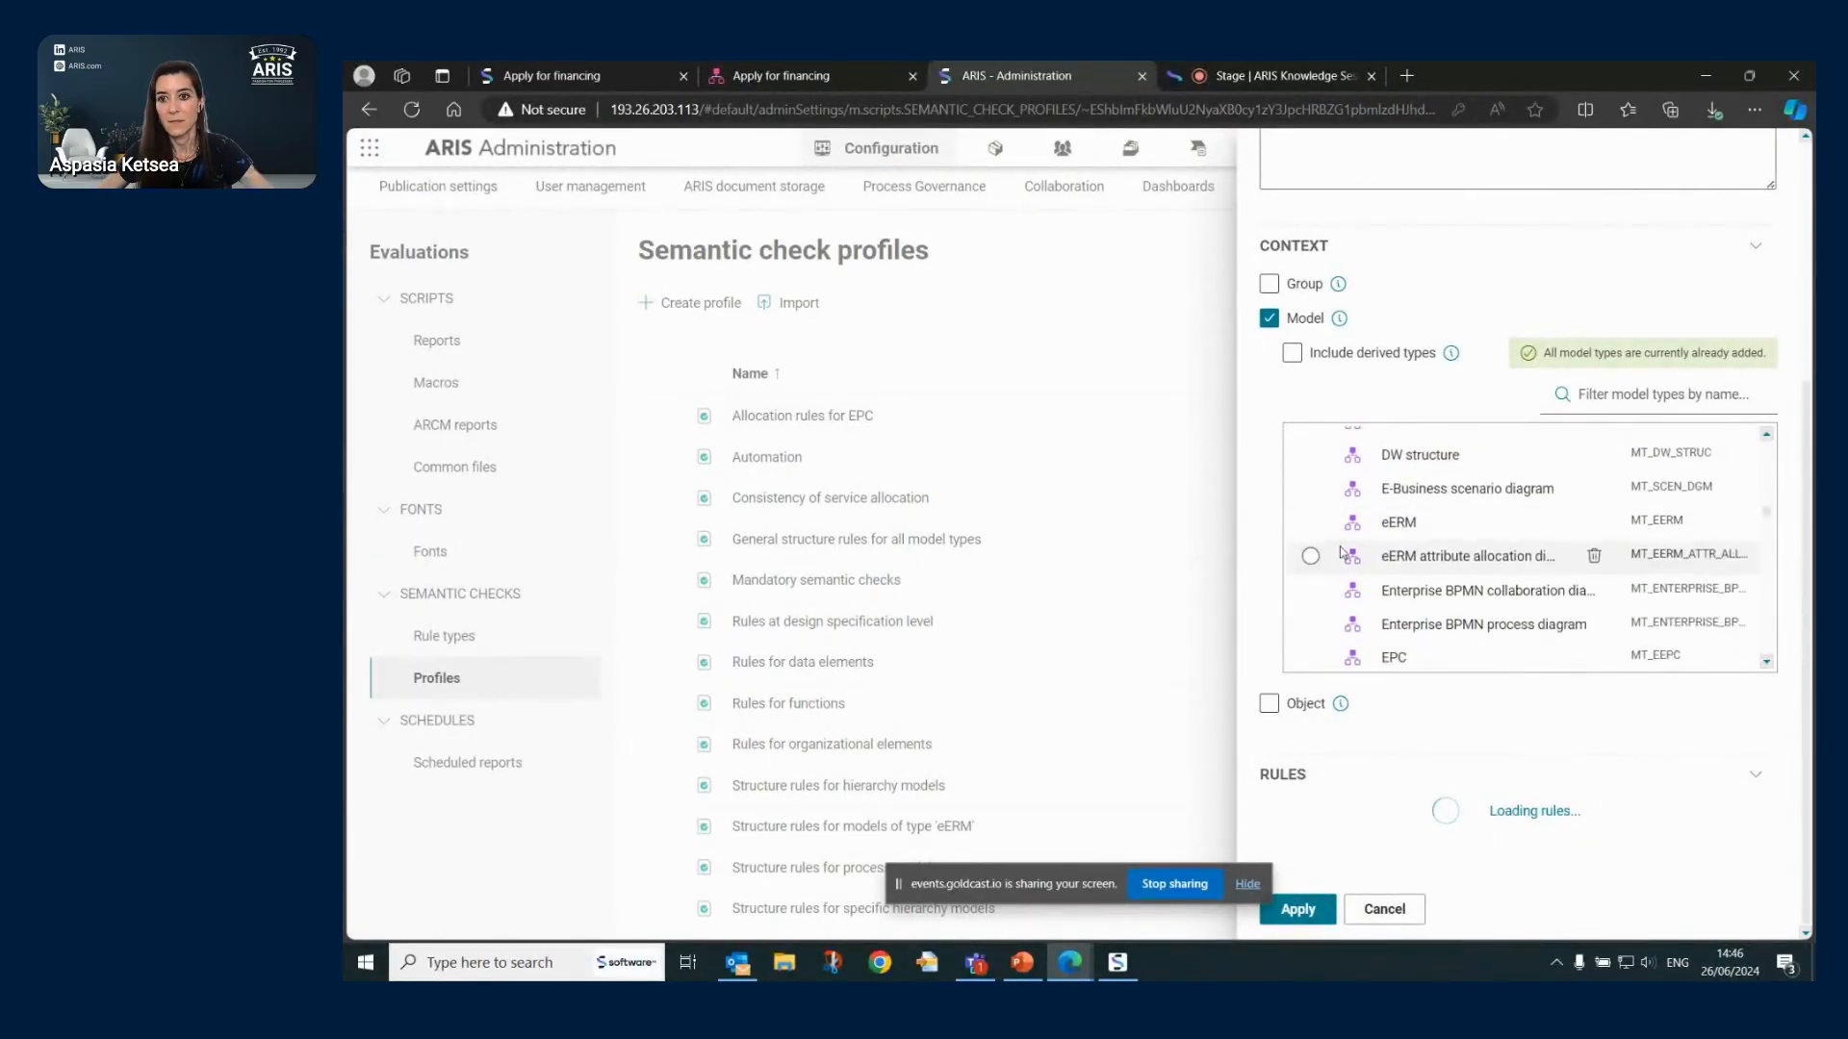
click(1310, 561)
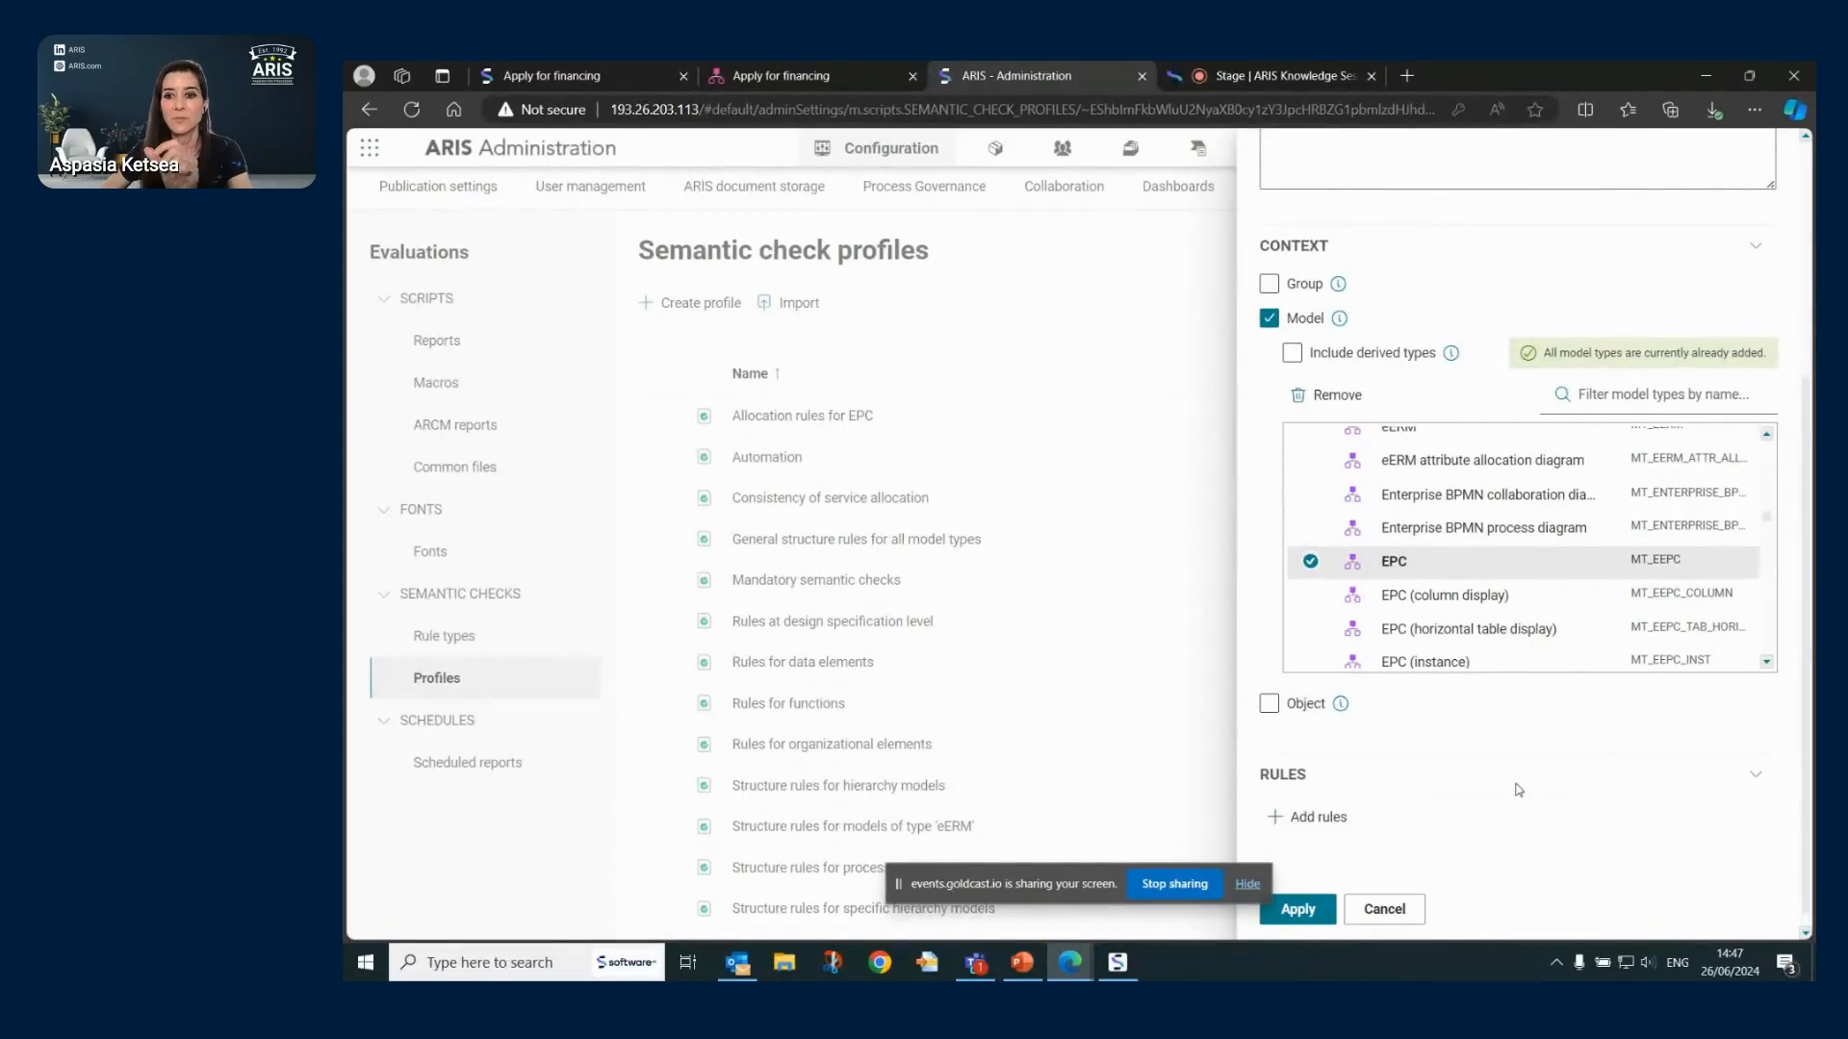
click(1332, 816)
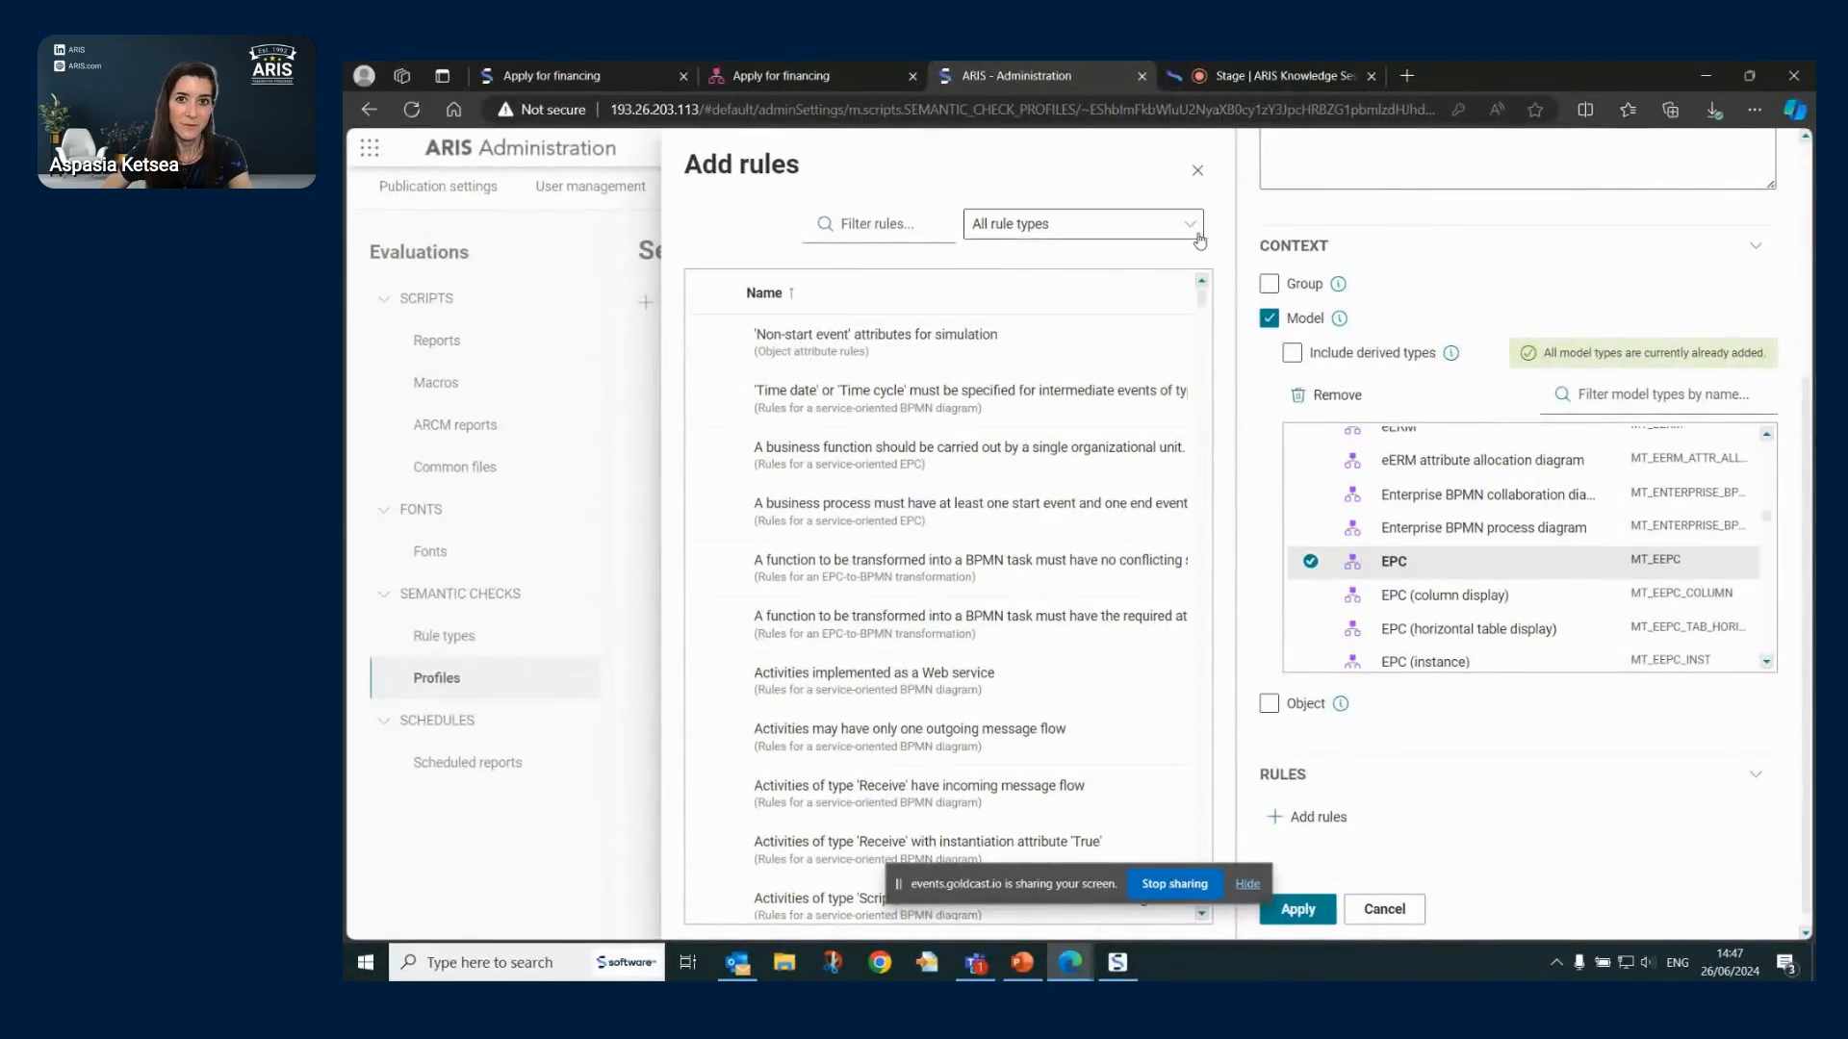
click(1140, 225)
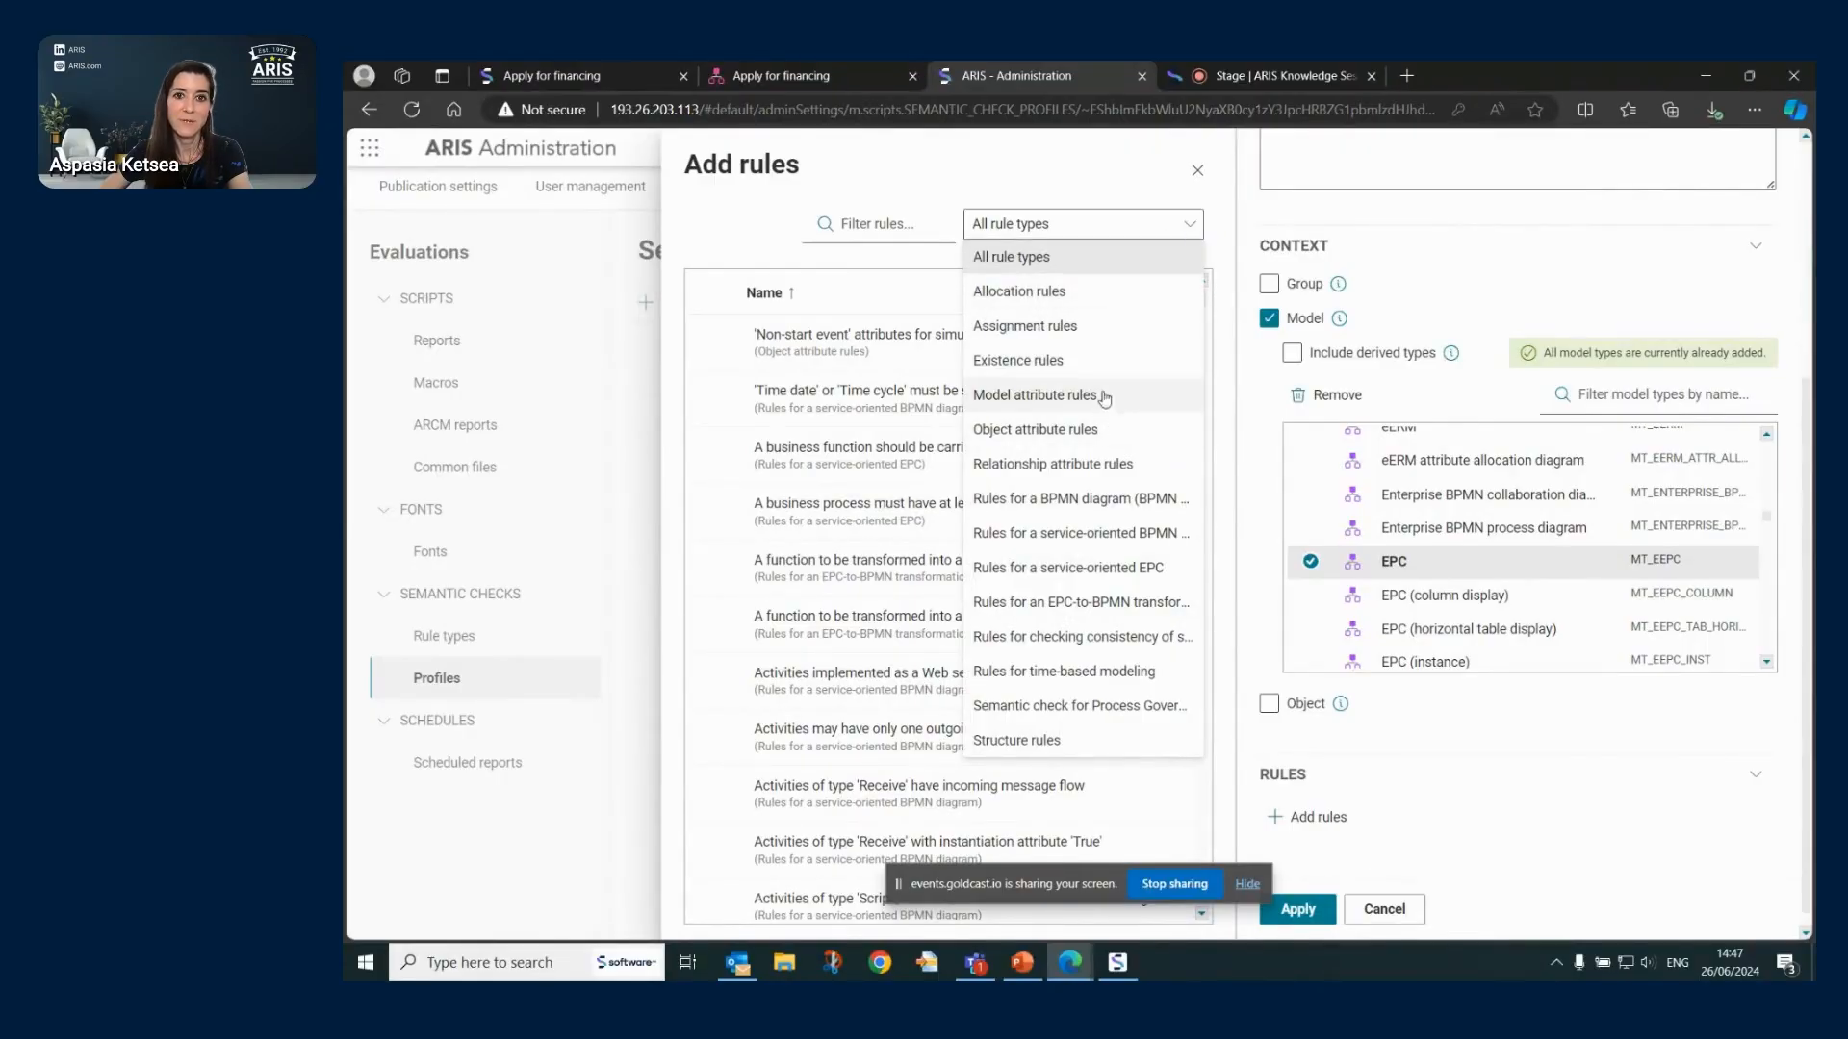
click(1044, 397)
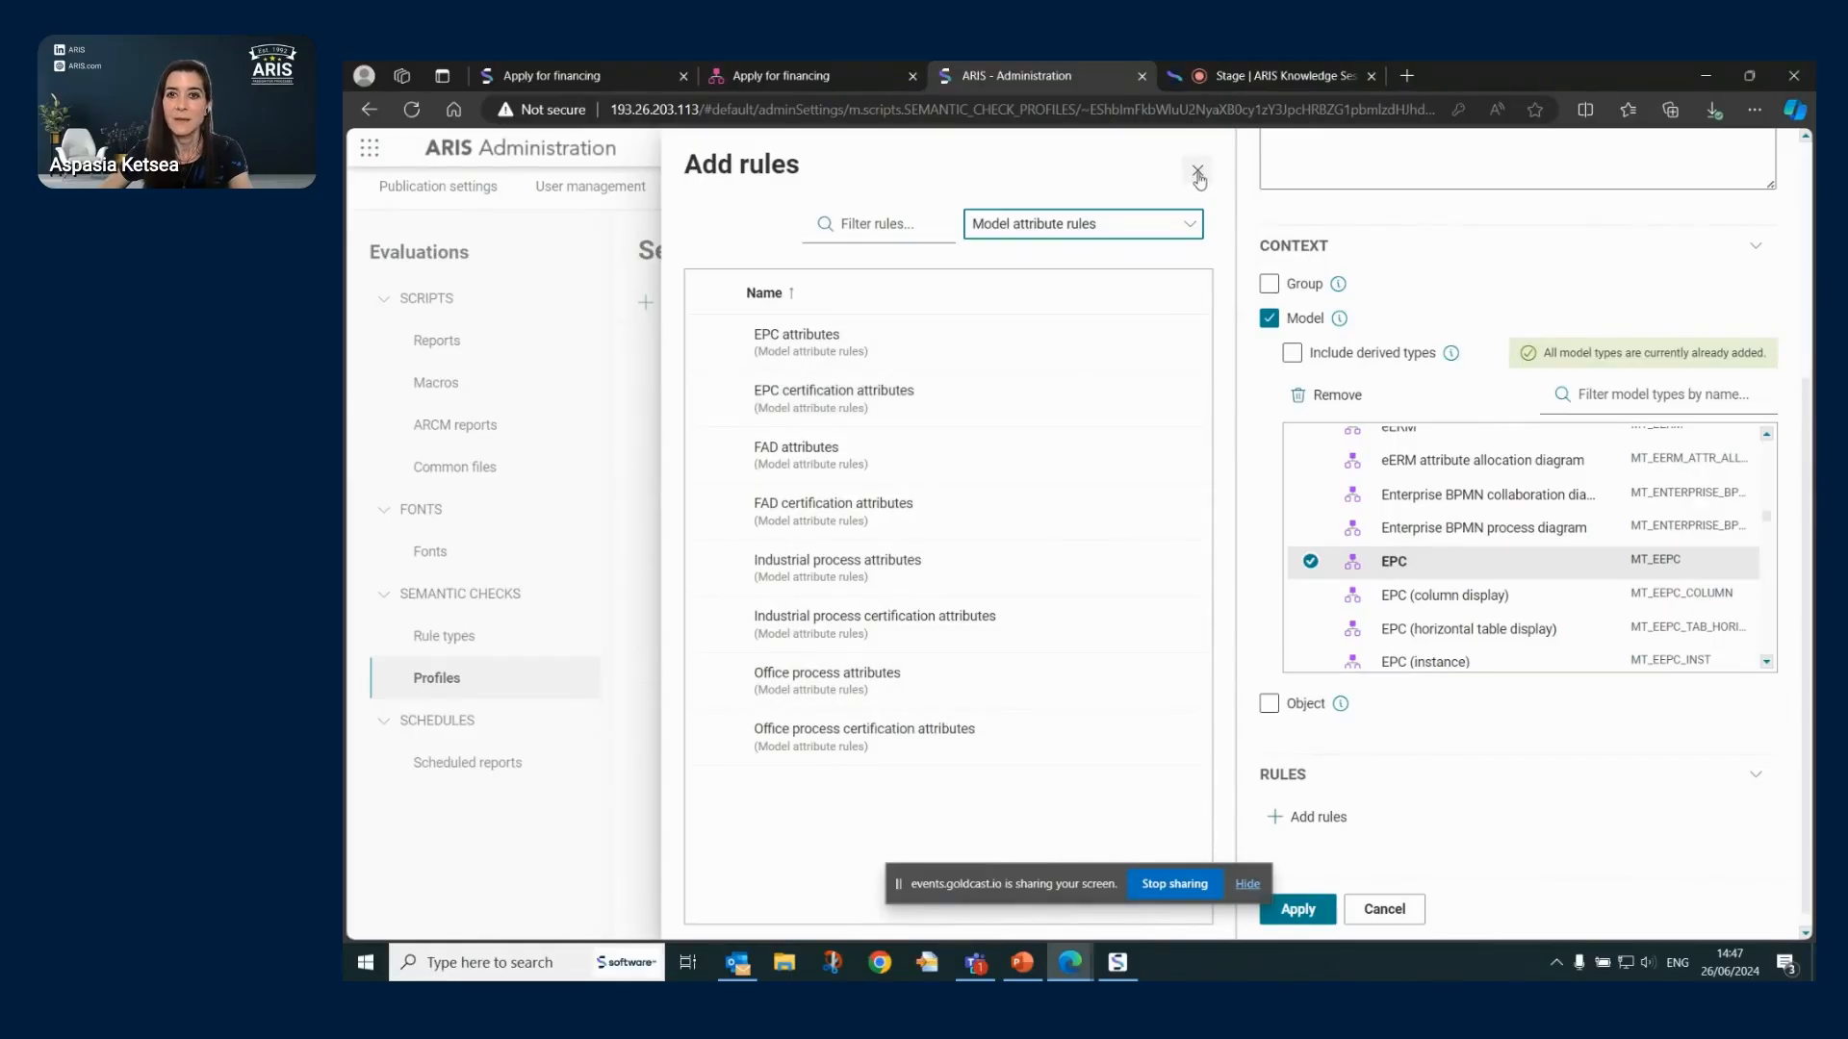
- Discard the draft profile, then inspect the EPC attributes rule under Model attribute rules and cancel
click(1384, 910)
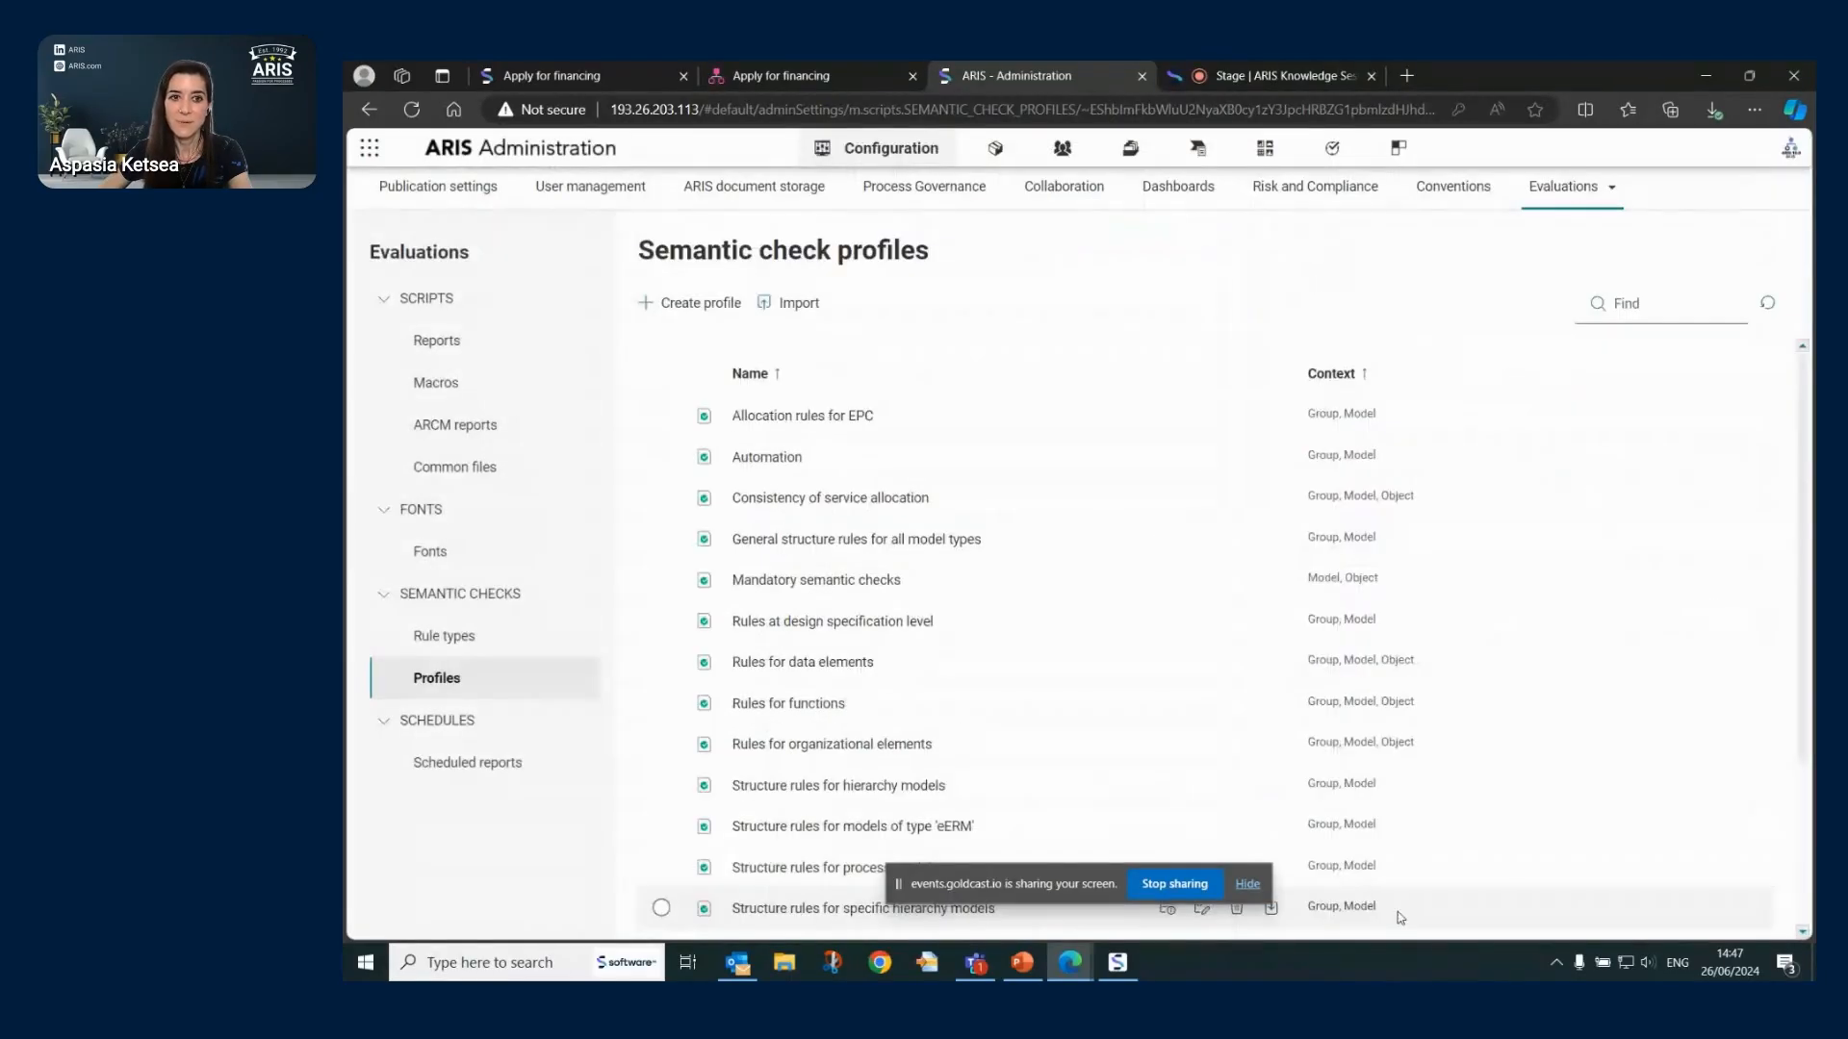
click(476, 636)
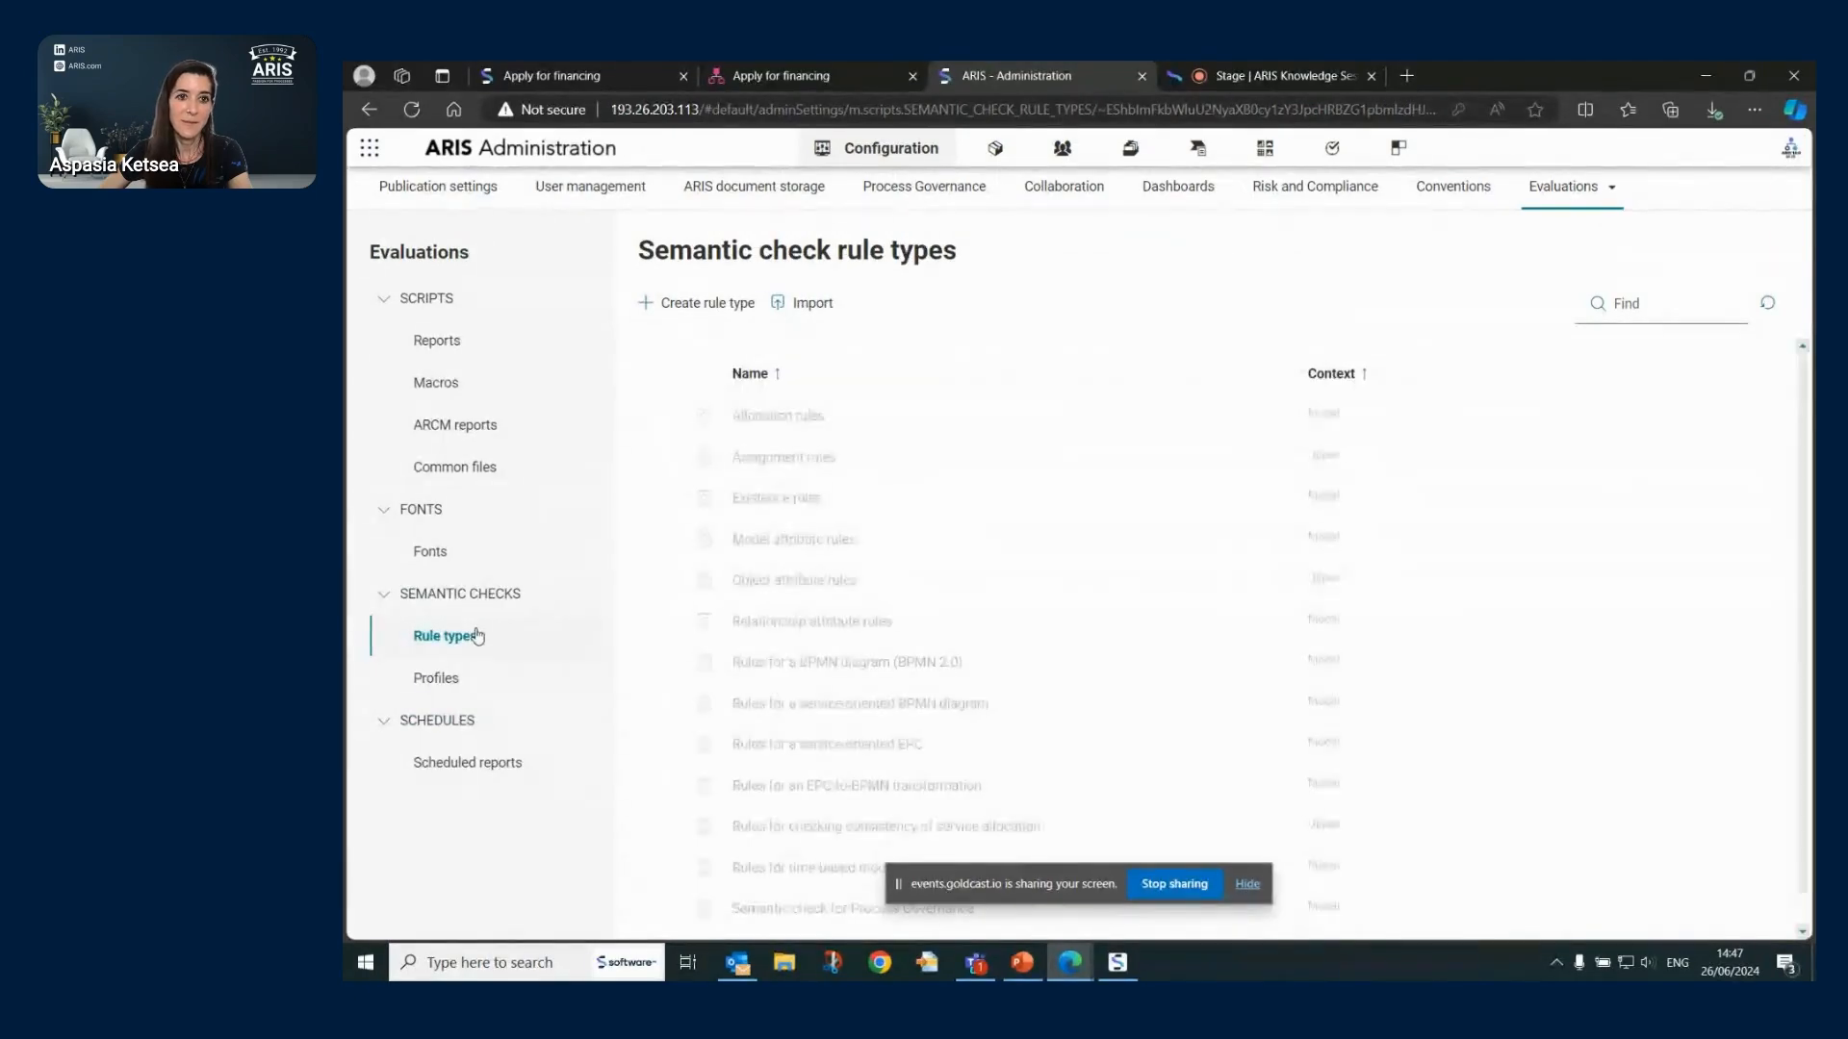
click(813, 541)
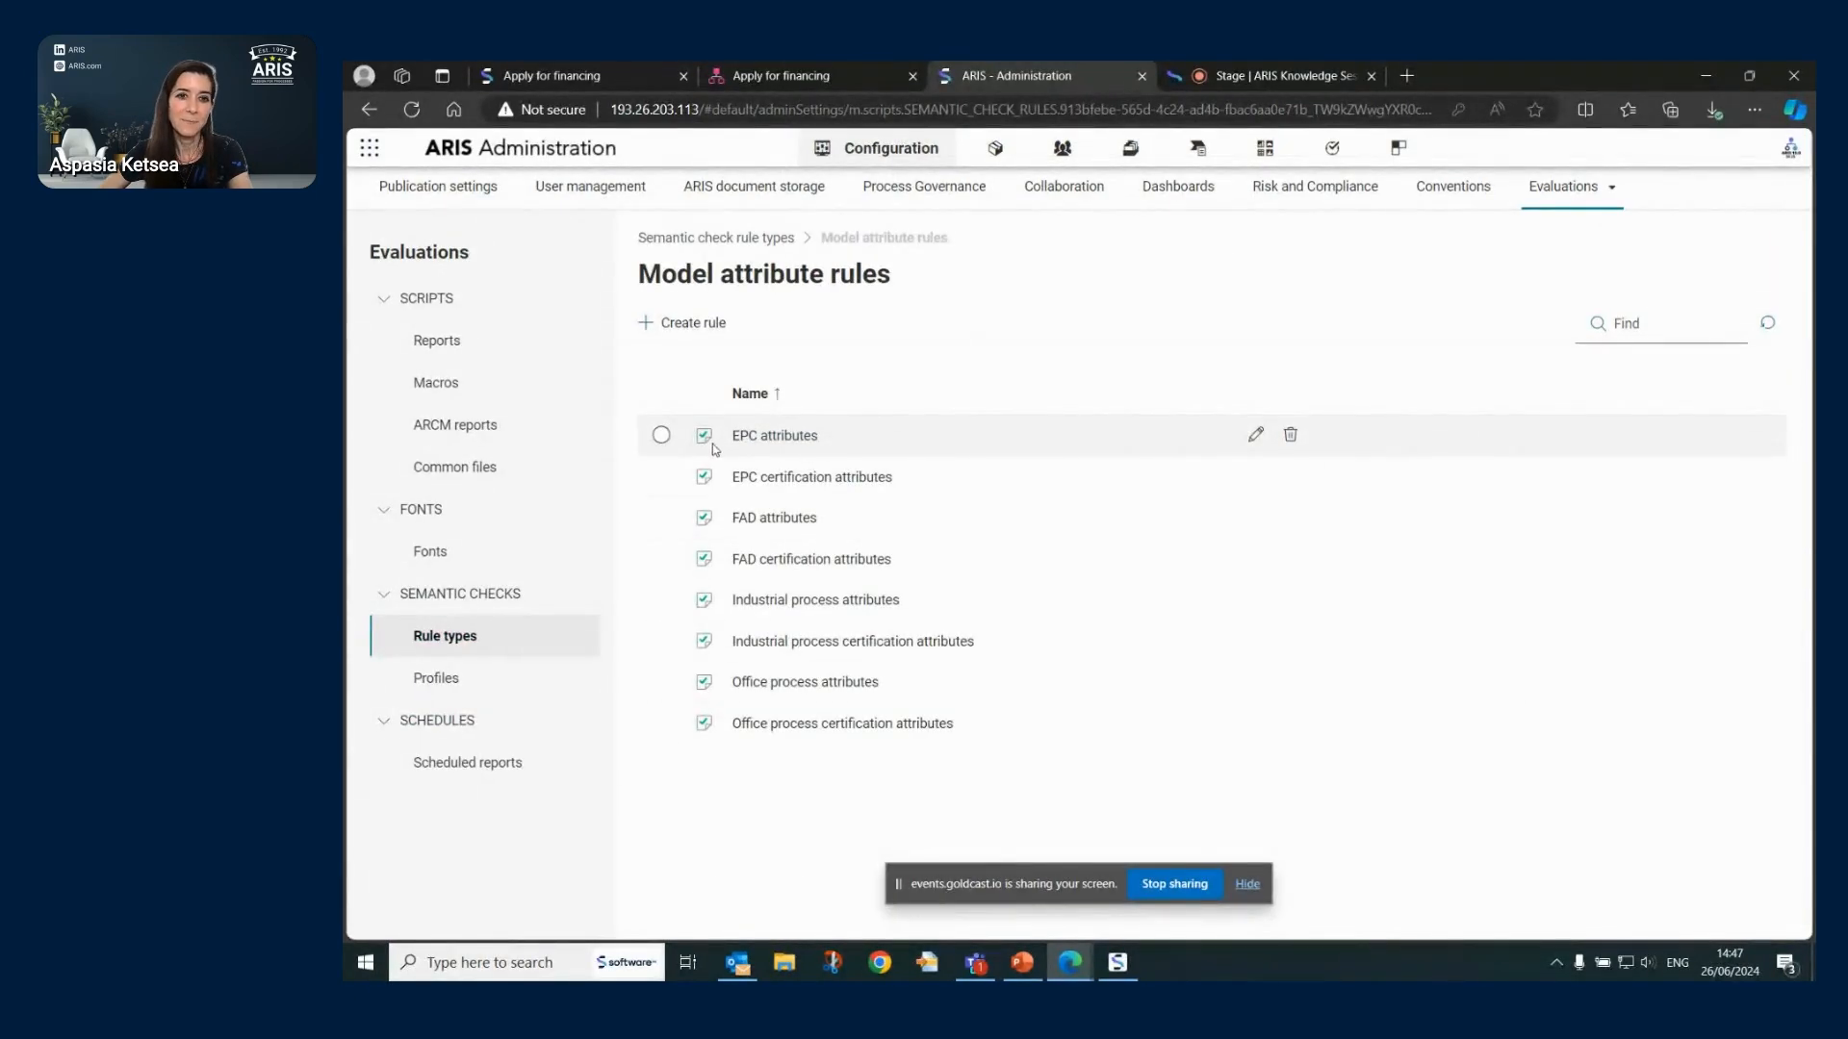
double_click(784, 441)
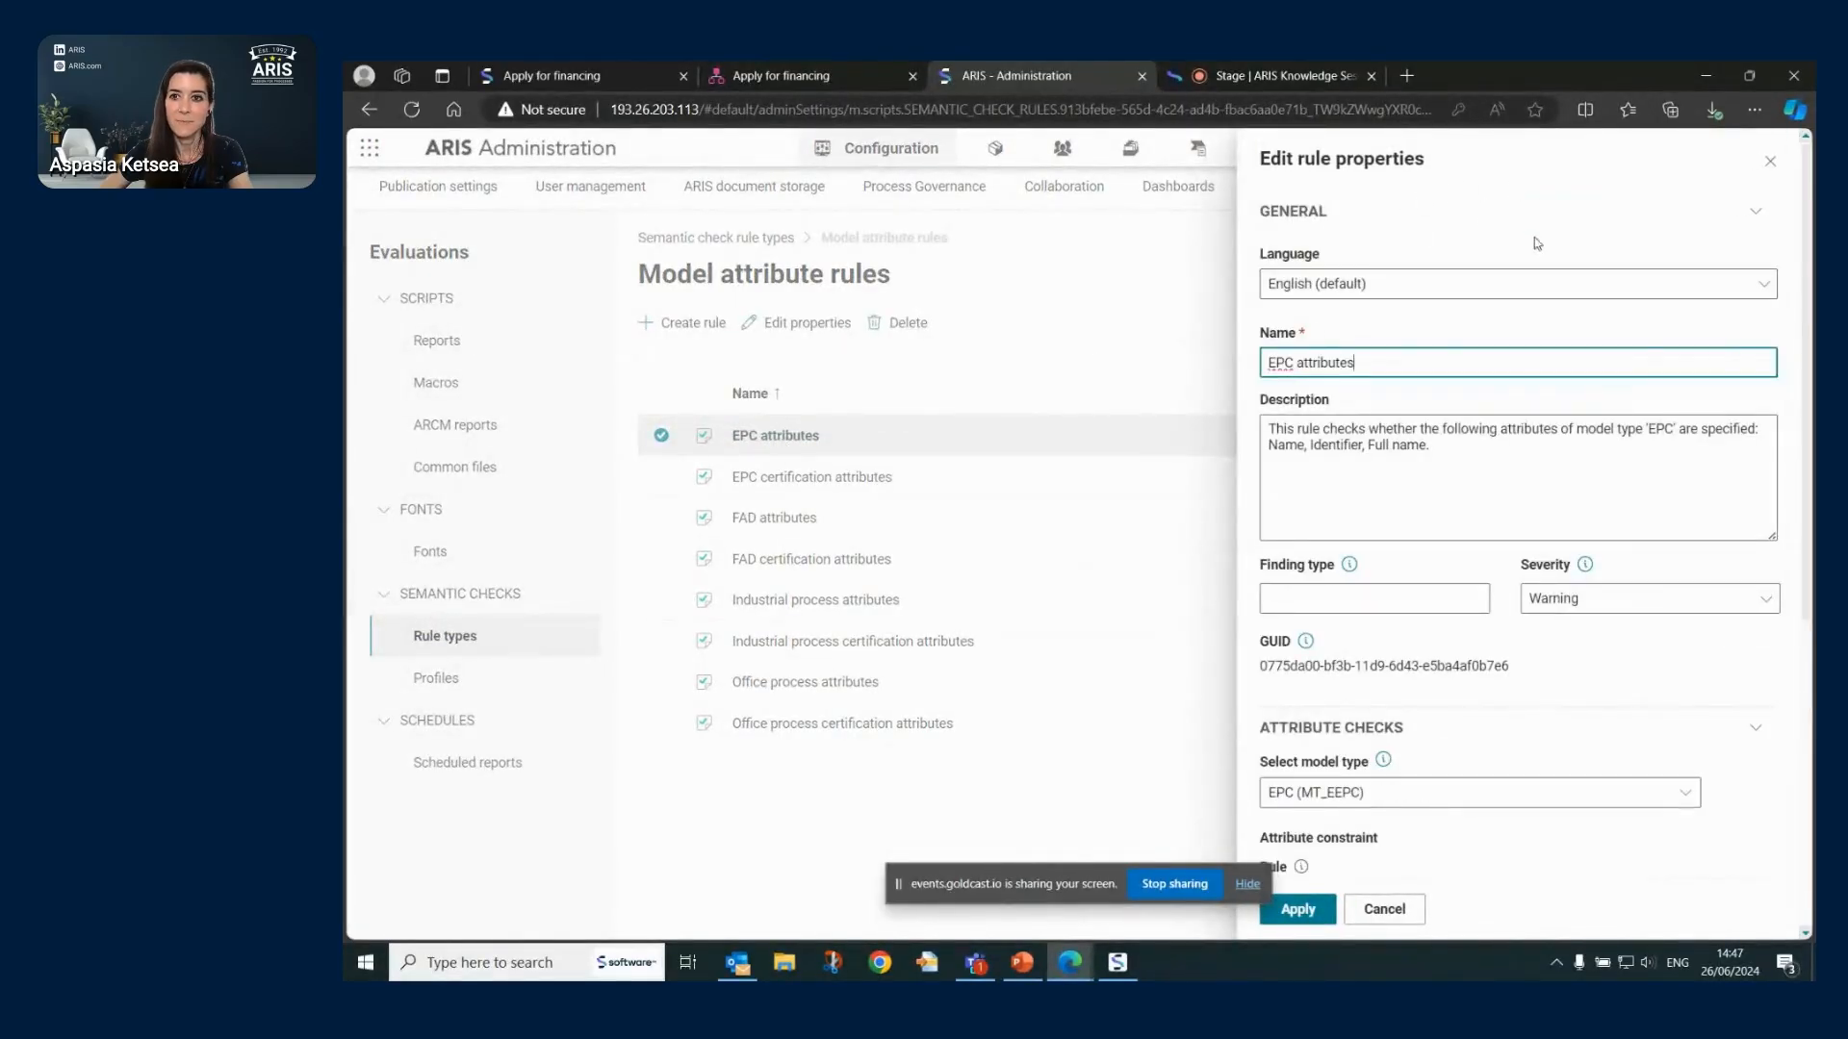
scroll(1556, 418, down, 5)
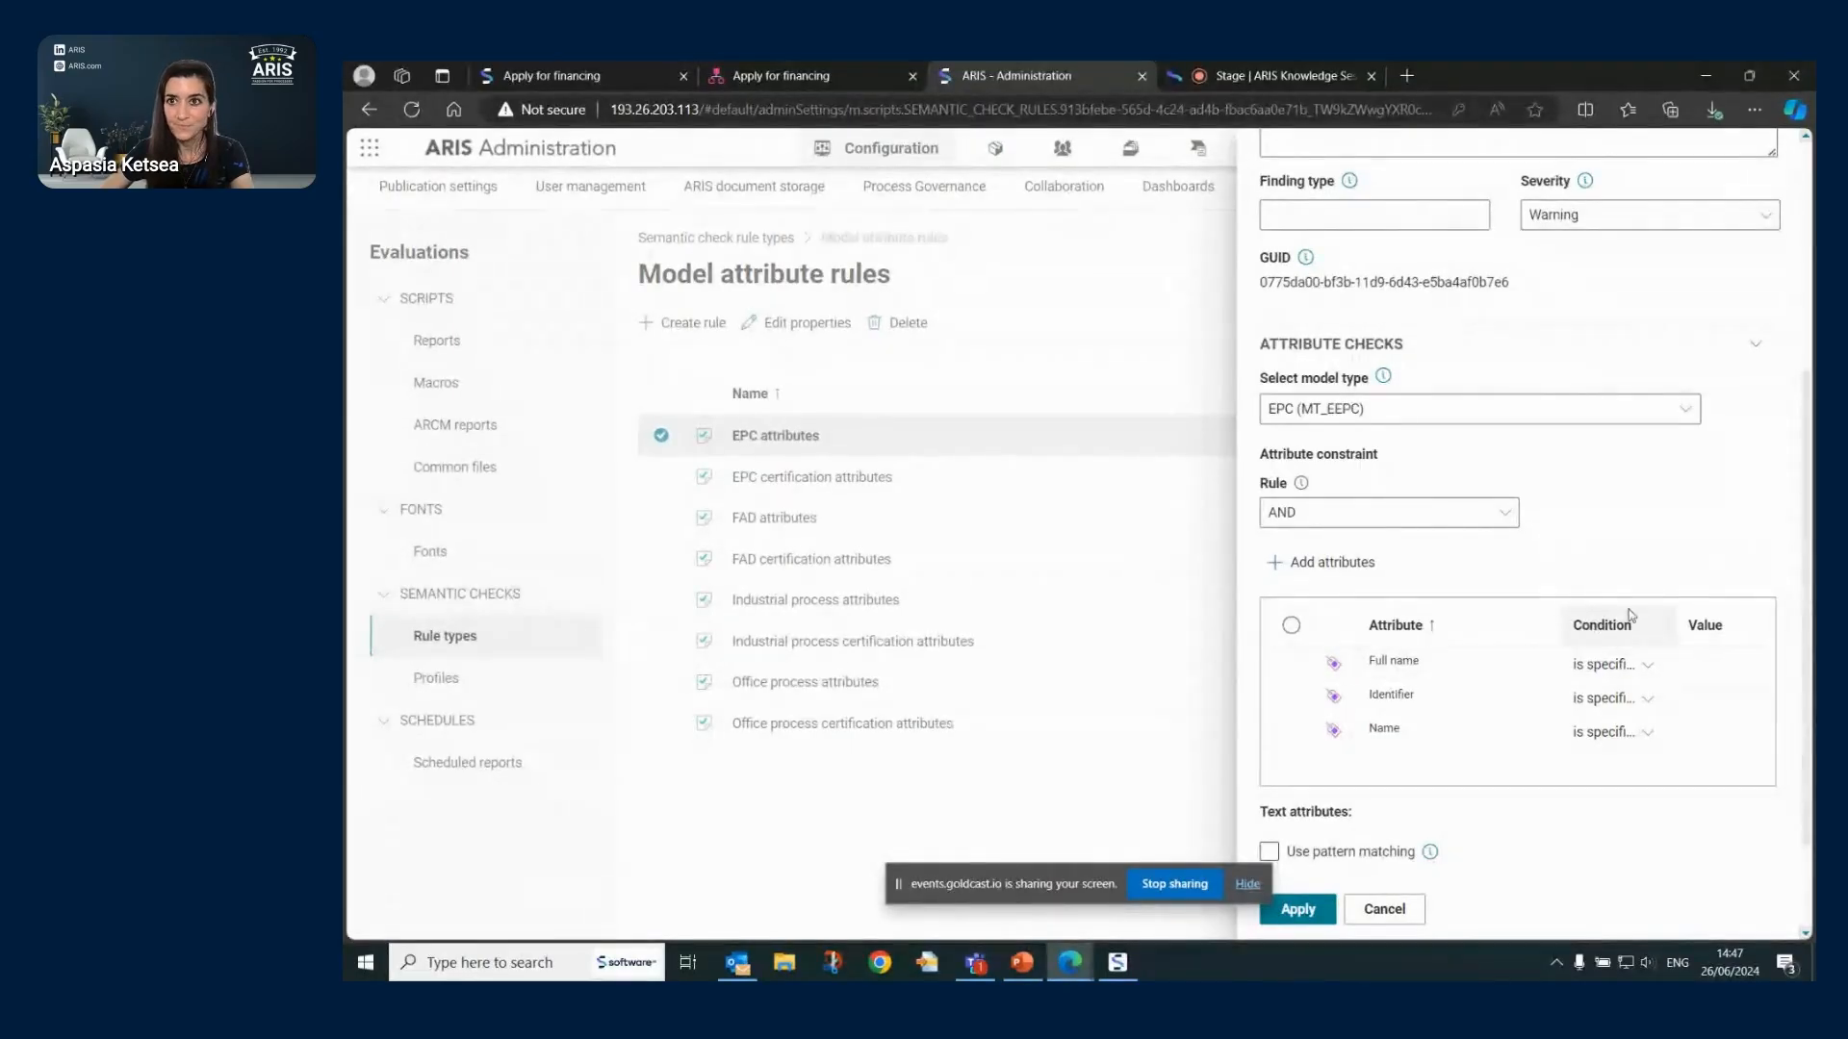
scroll(1629, 616, up, 4)
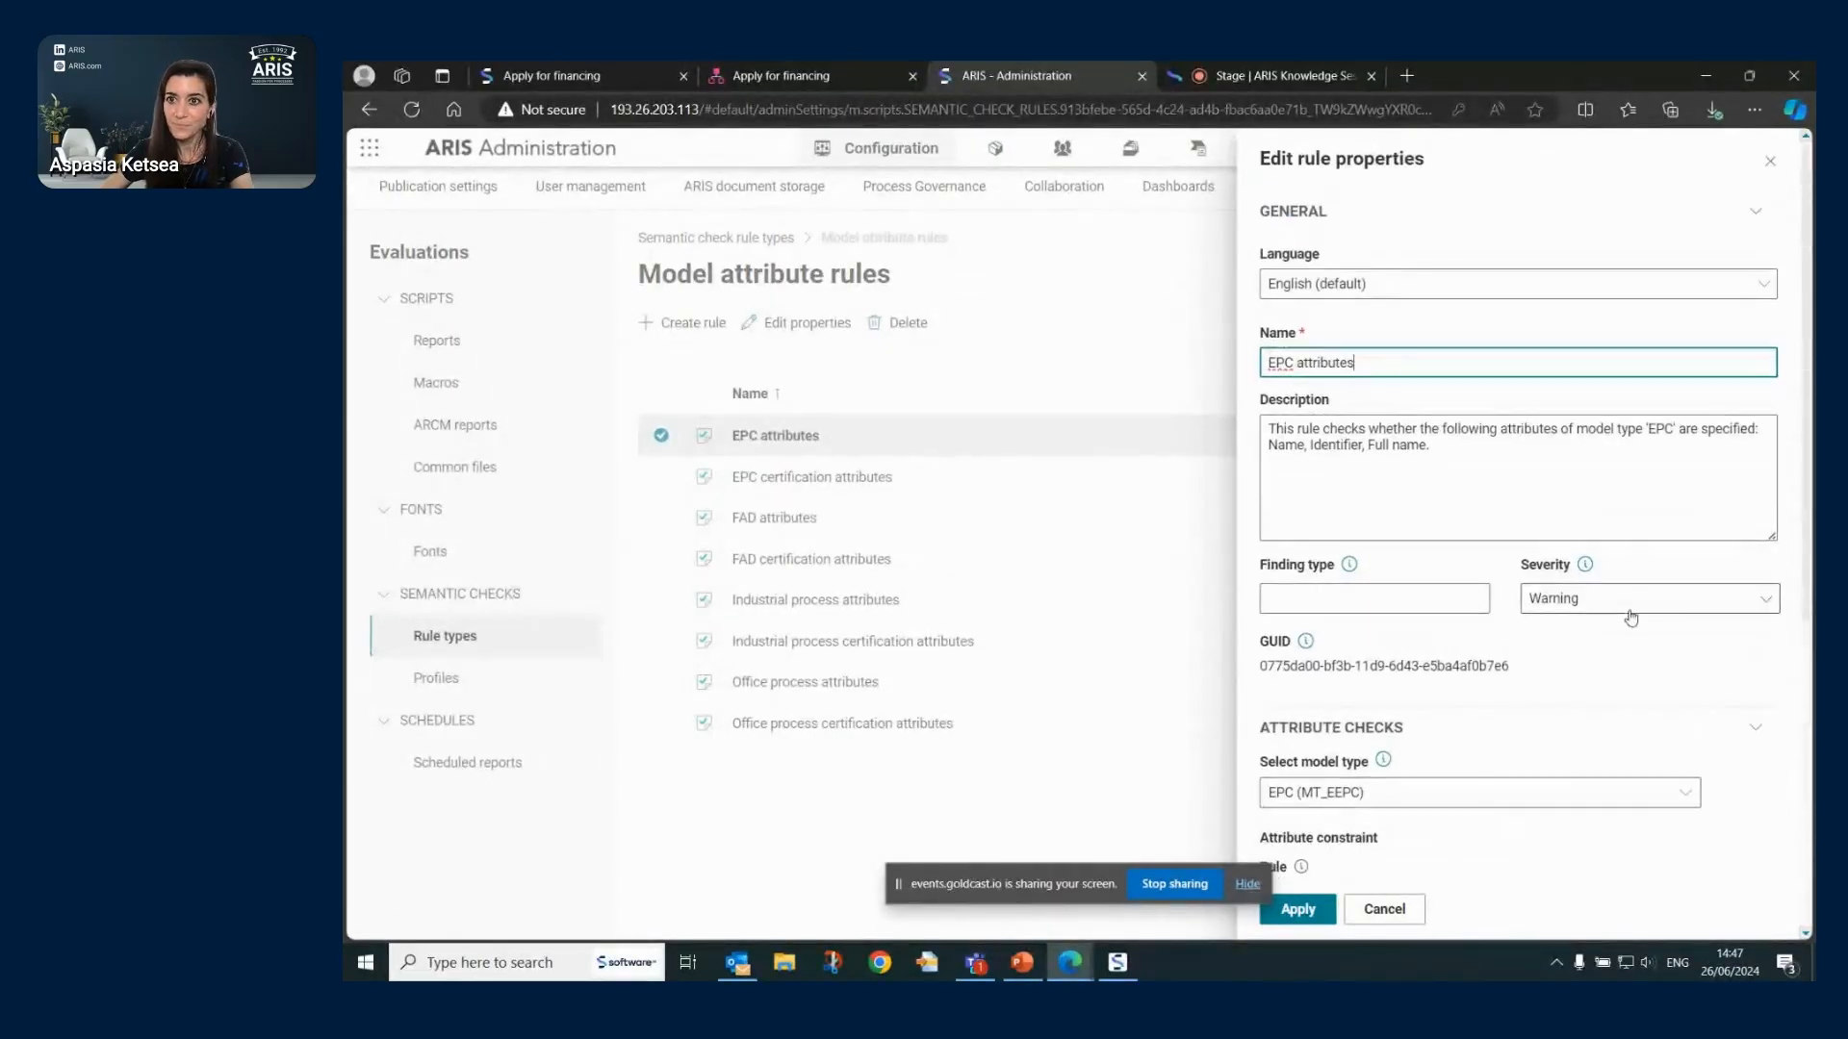
click(1392, 916)
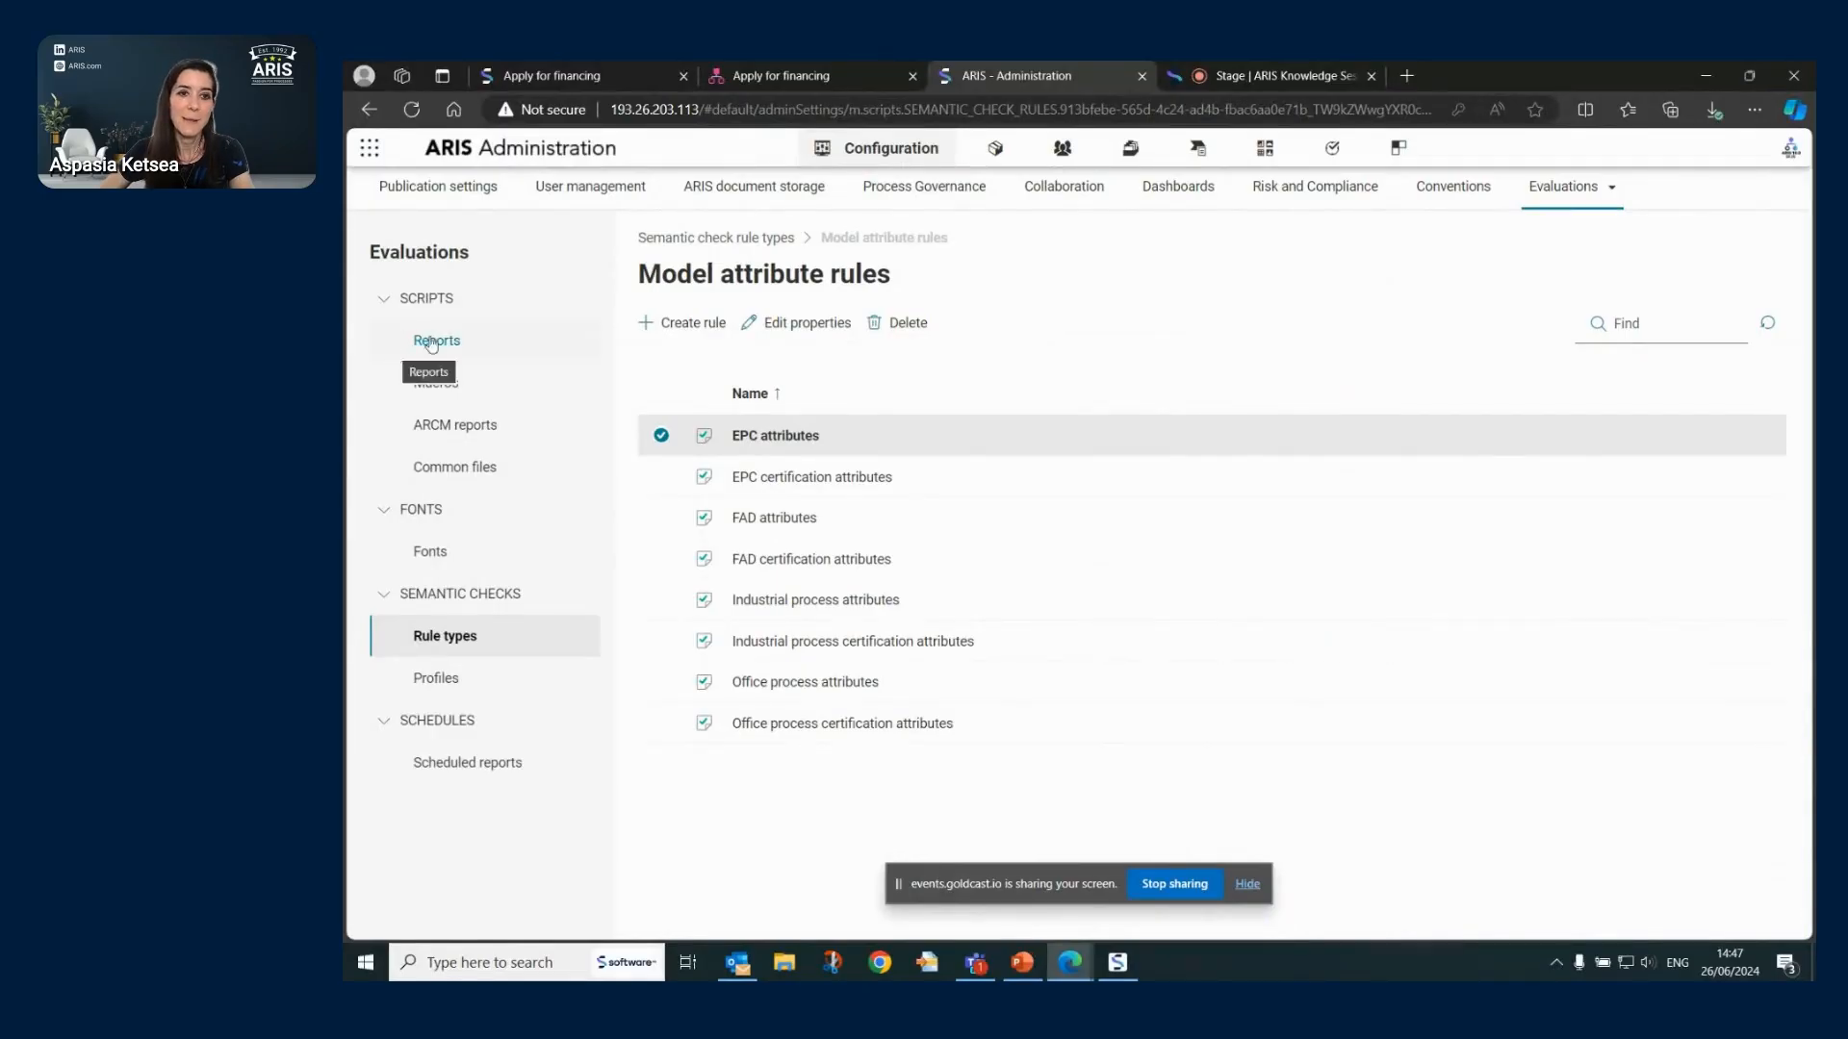
- Move from Reports to the empty Scheduled reports page and bring up the area switcher
click(468, 341)
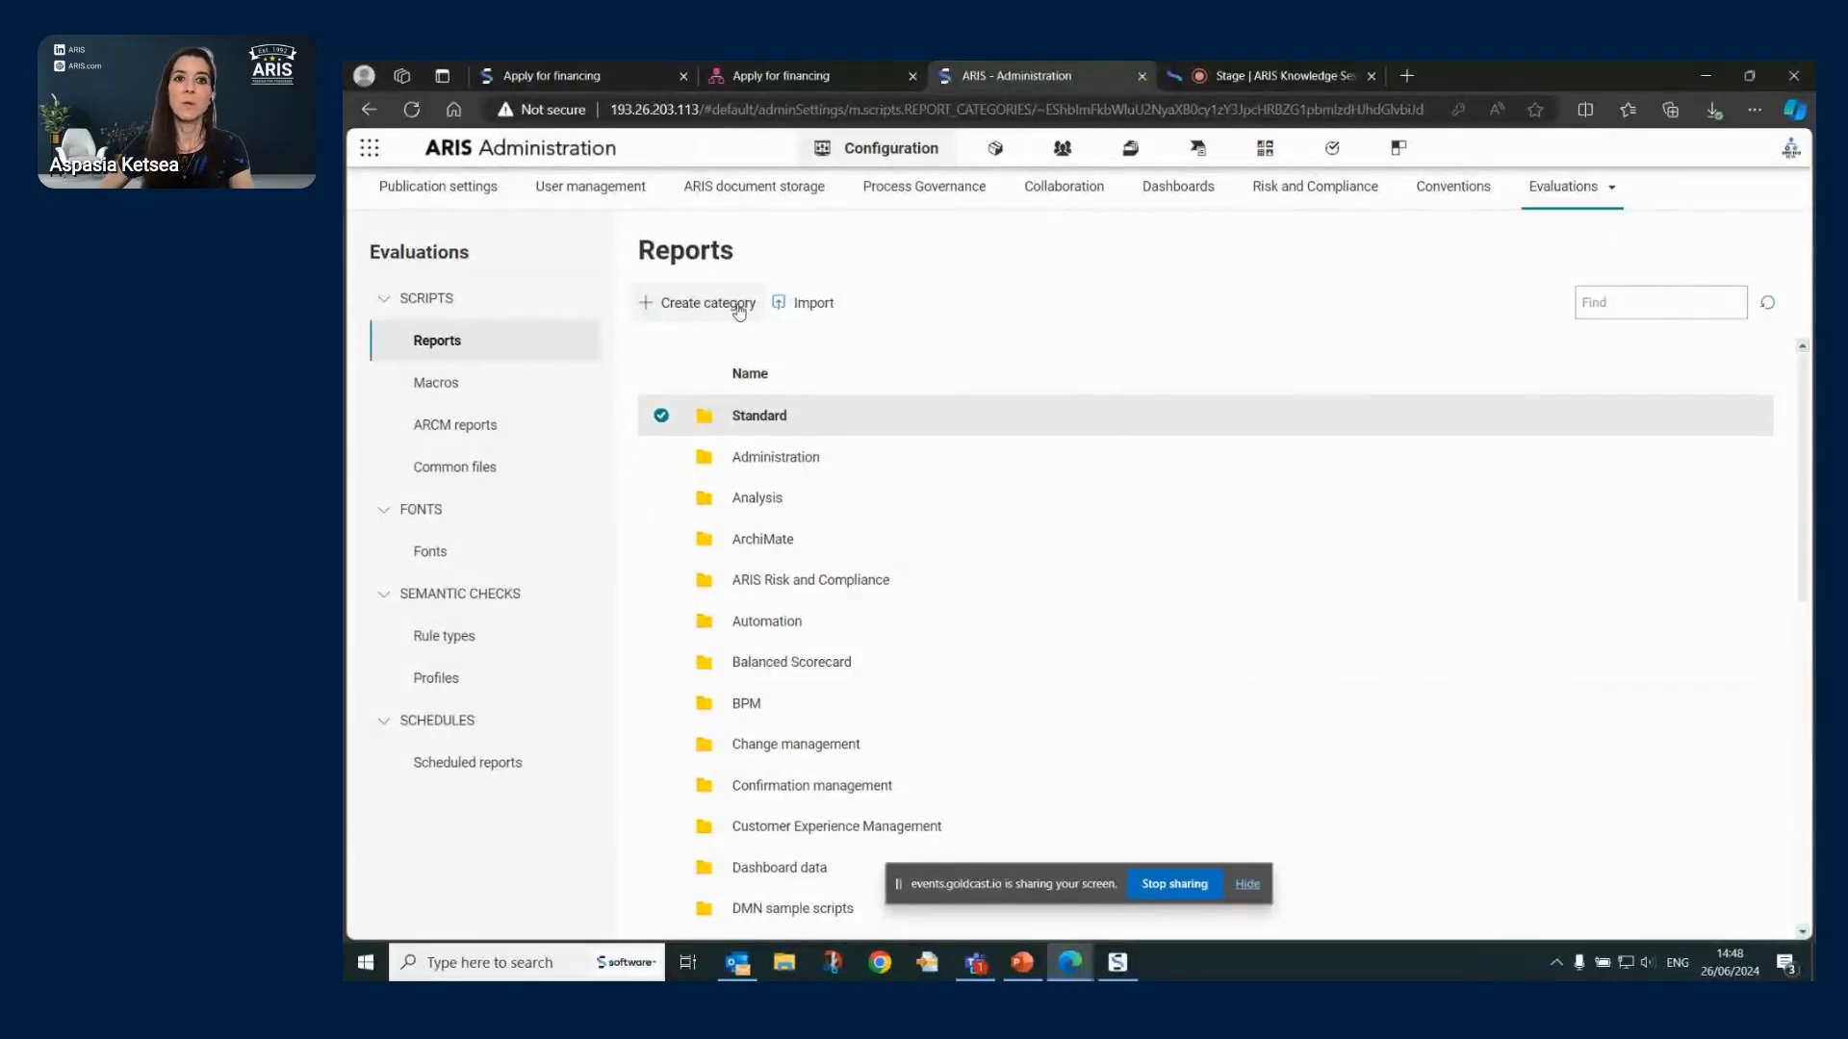
click(474, 762)
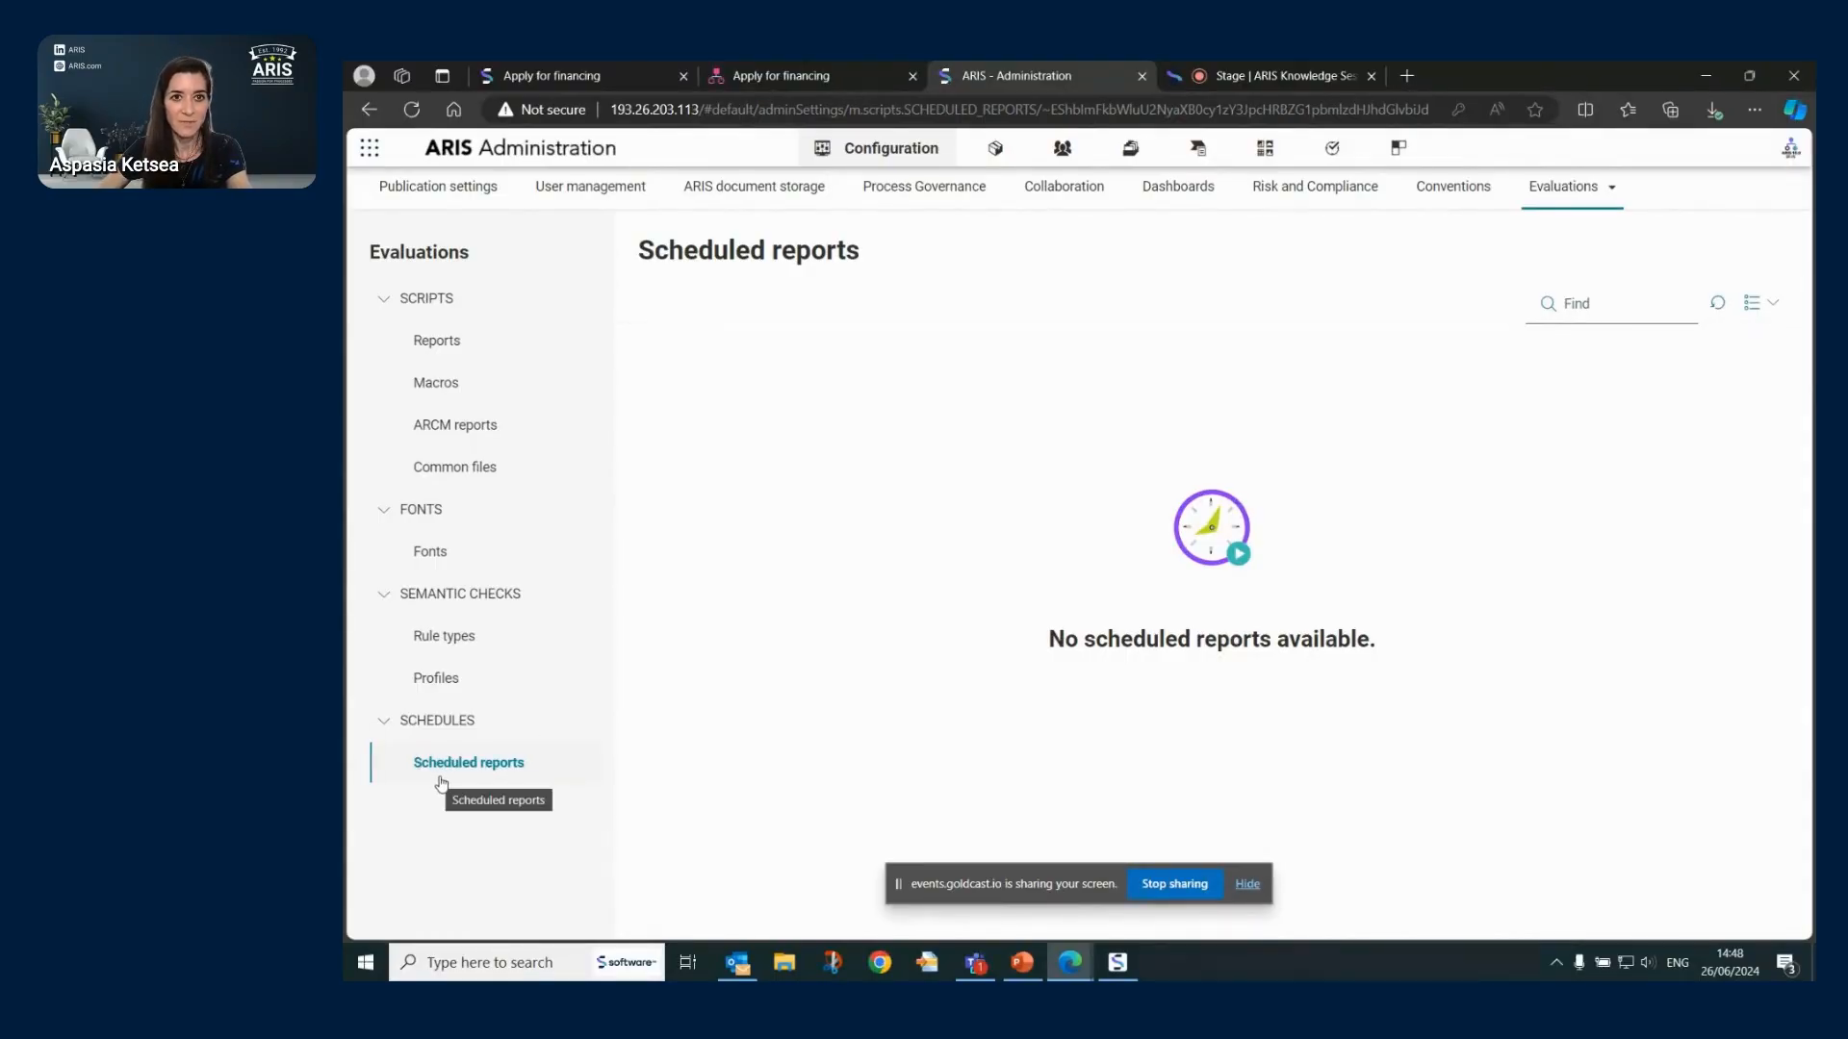
click(1601, 197)
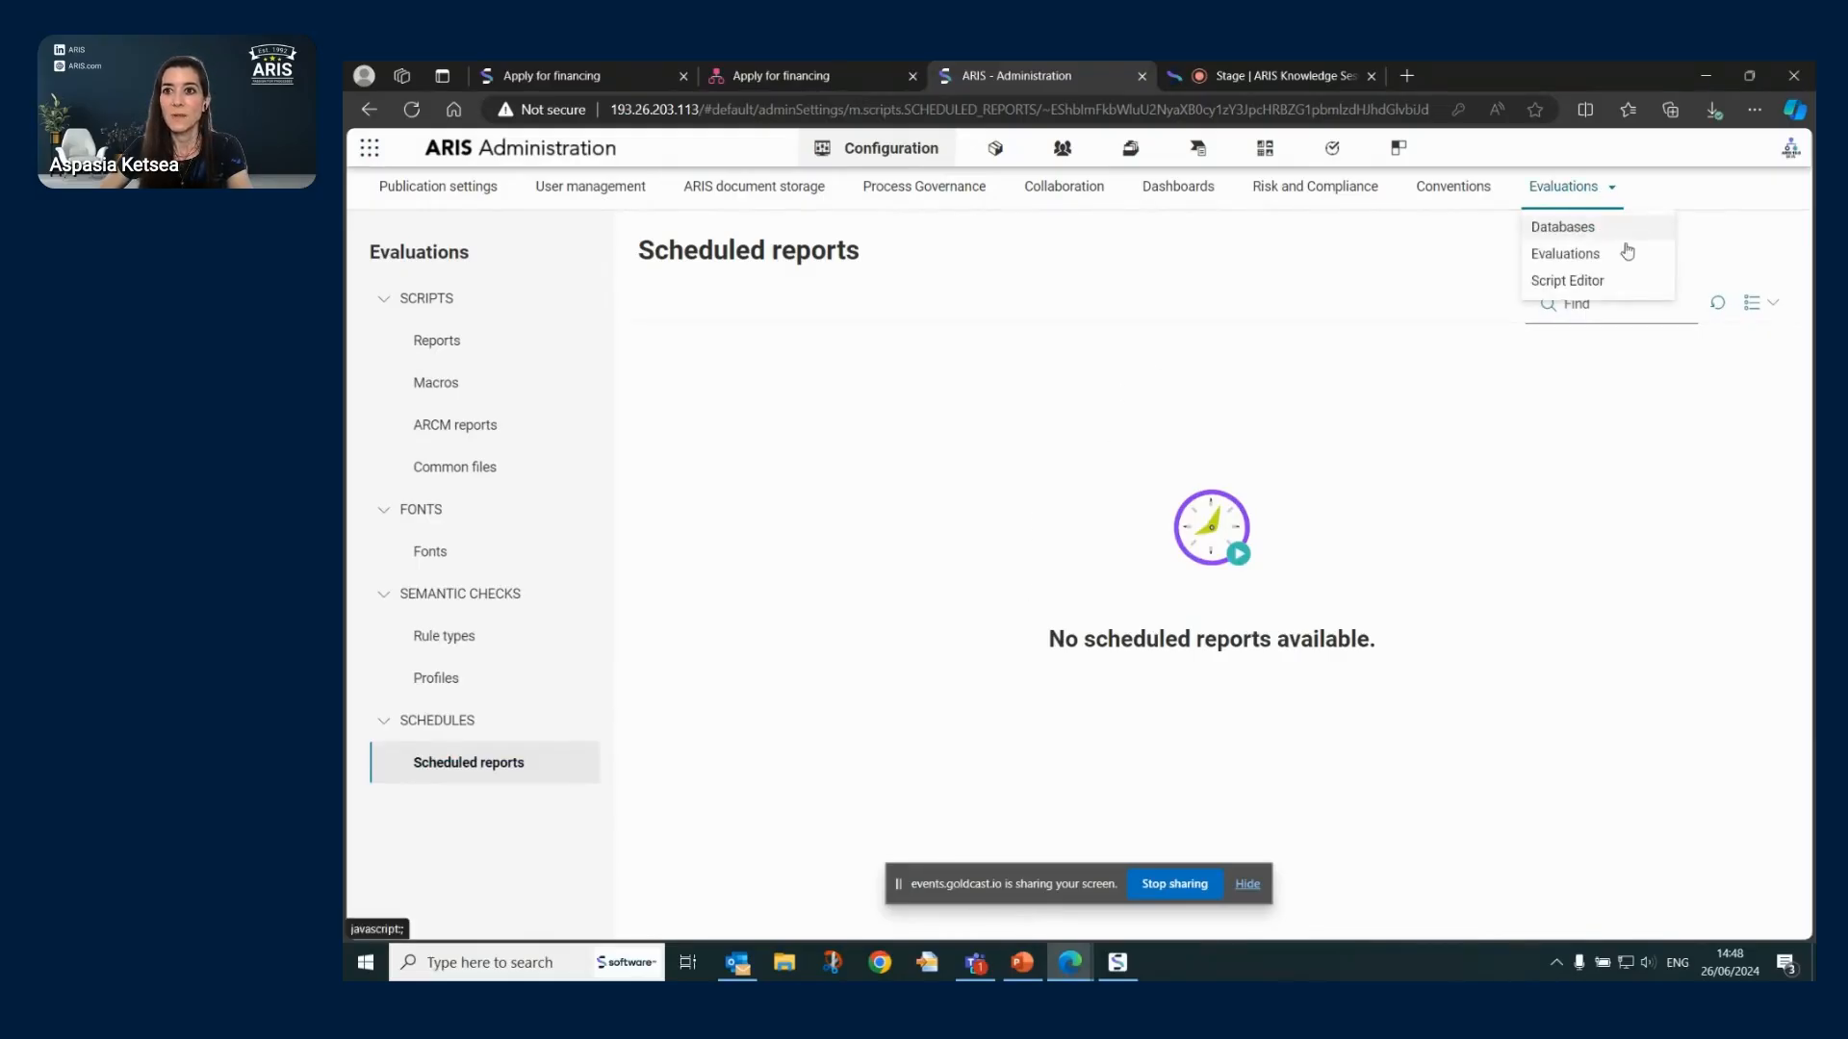
- Open the Script Editor and remove the Allocation rules for EPC script from the workspace
click(1594, 282)
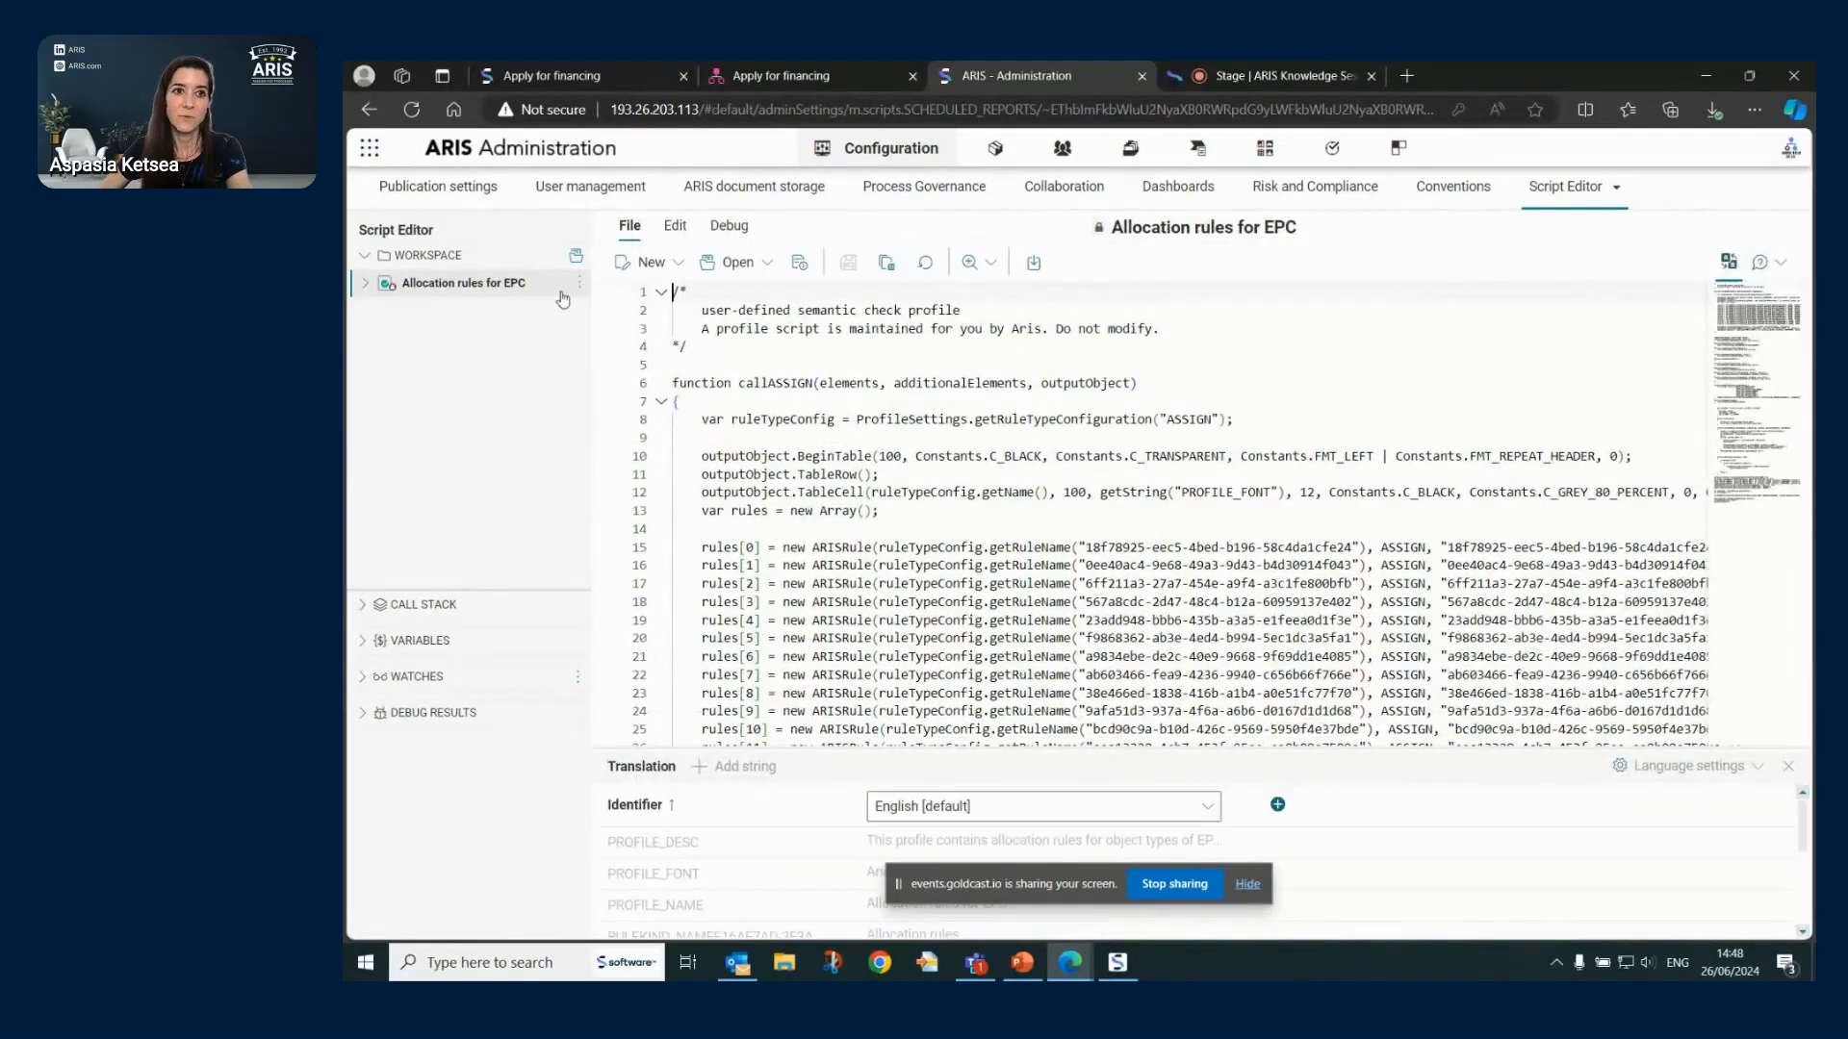
click(580, 289)
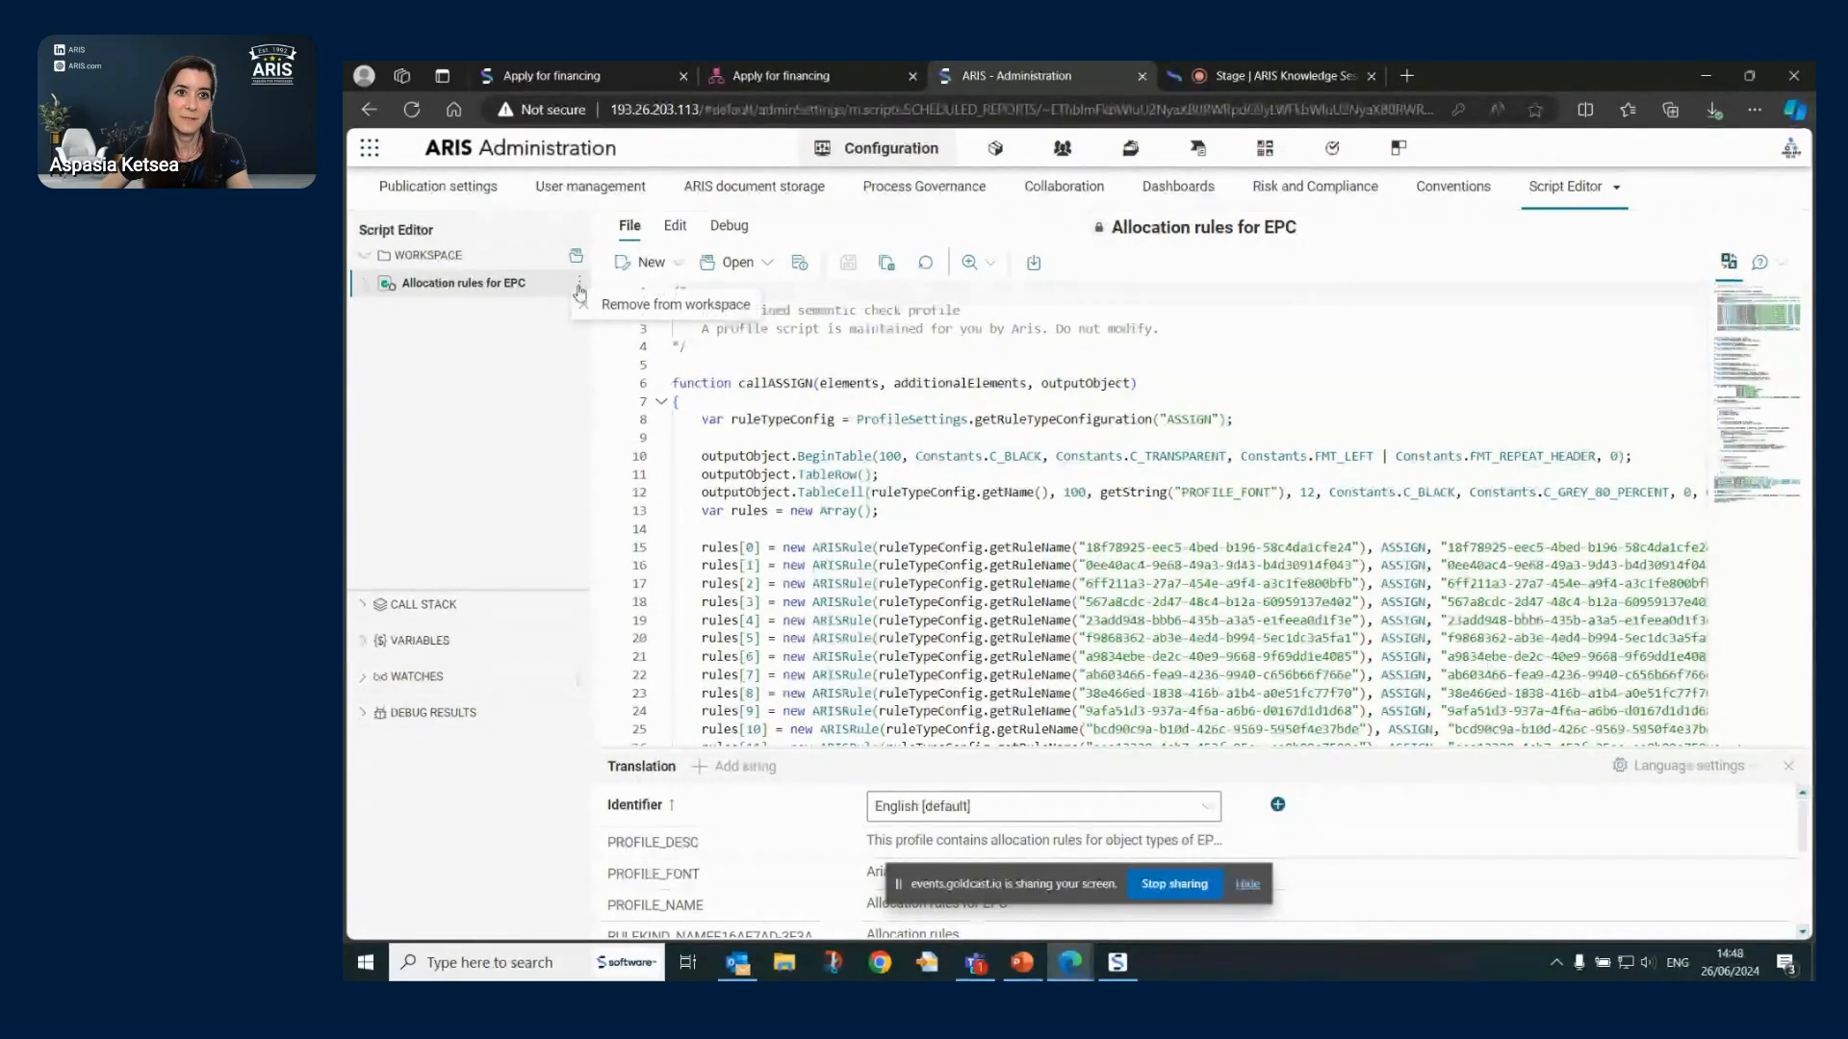
click(675, 312)
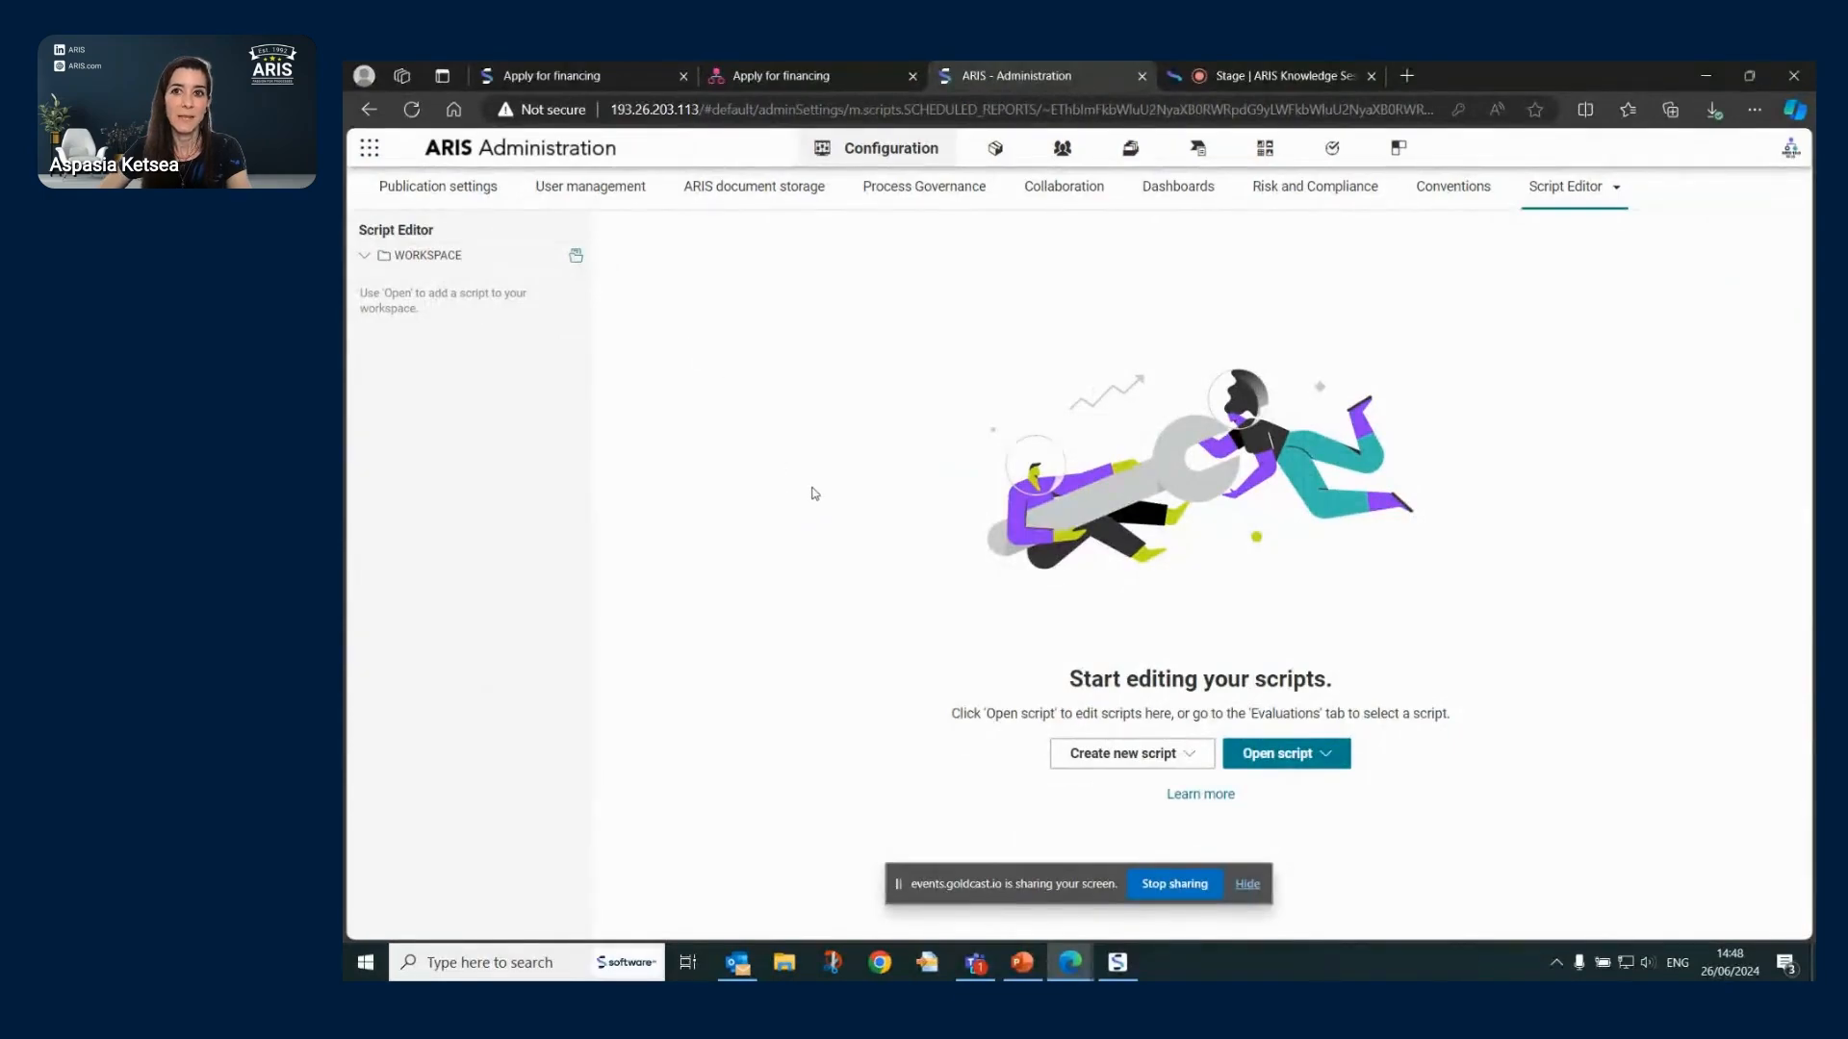
- Open the existing Compare filters report script in the editor, then switch to Evaluations
click(1300, 765)
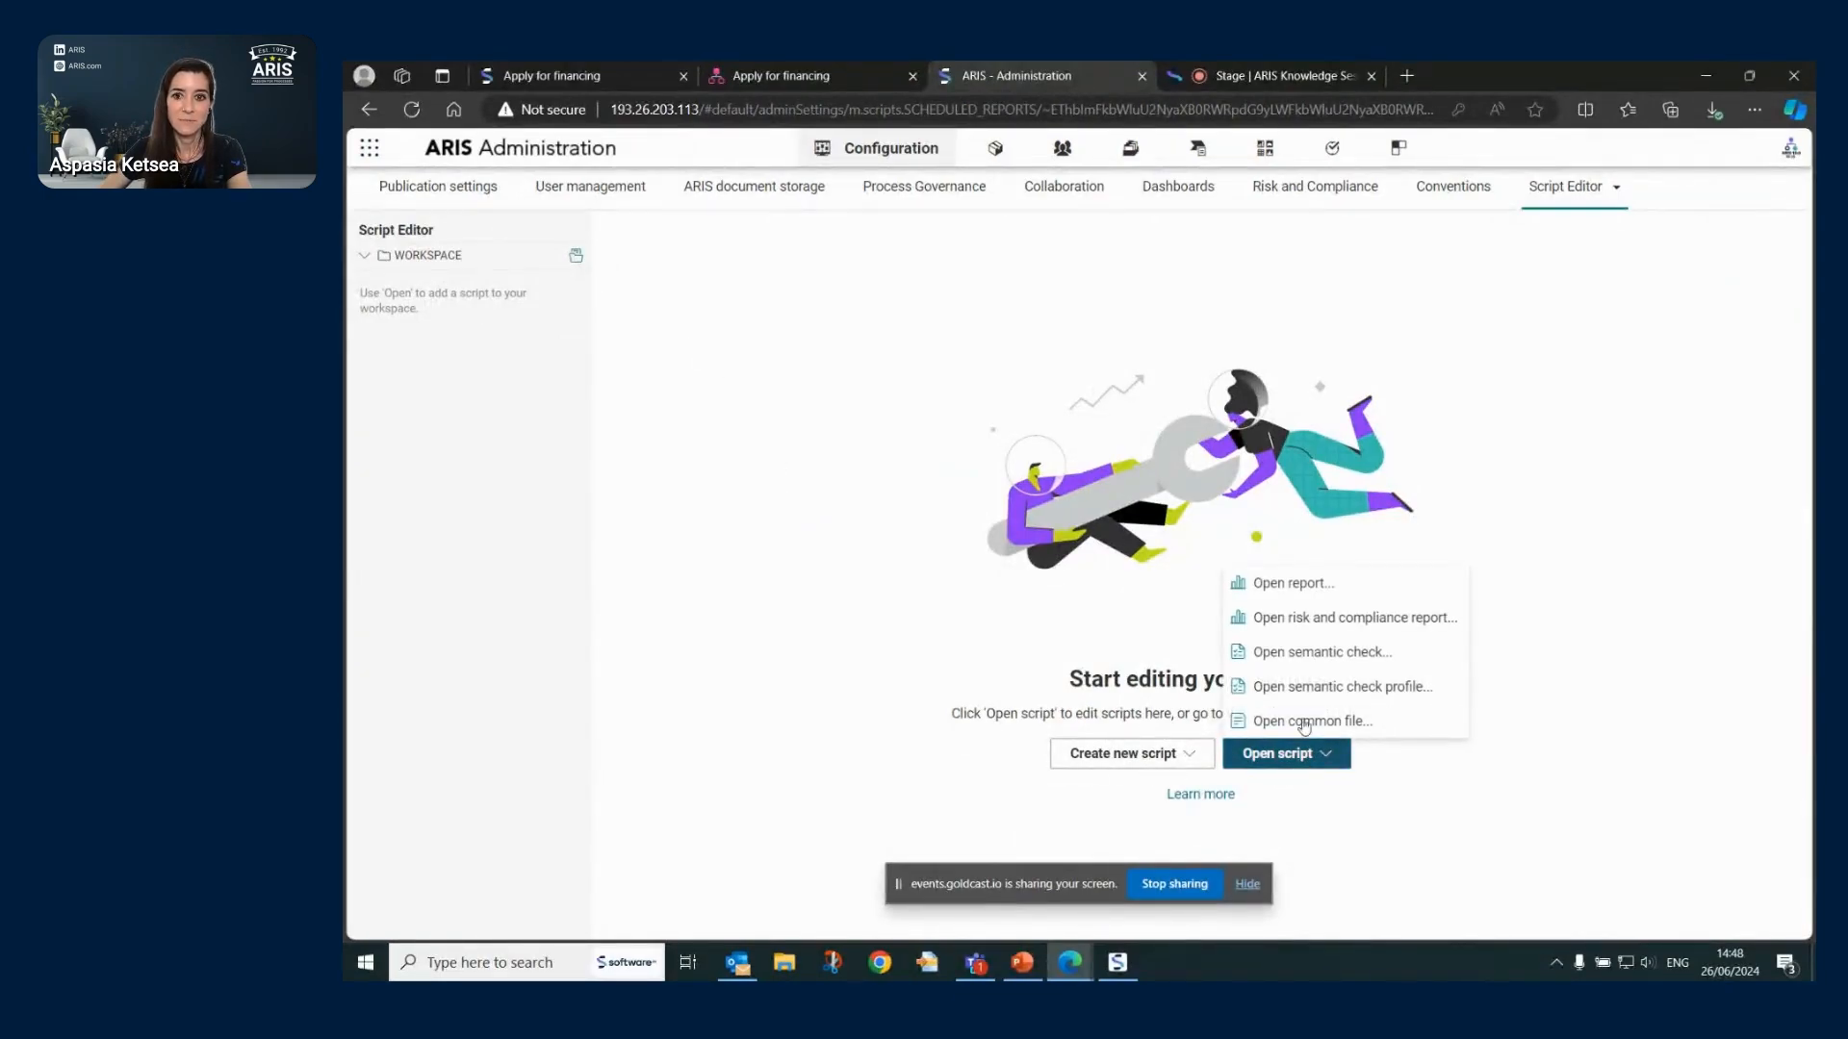
click(1602, 200)
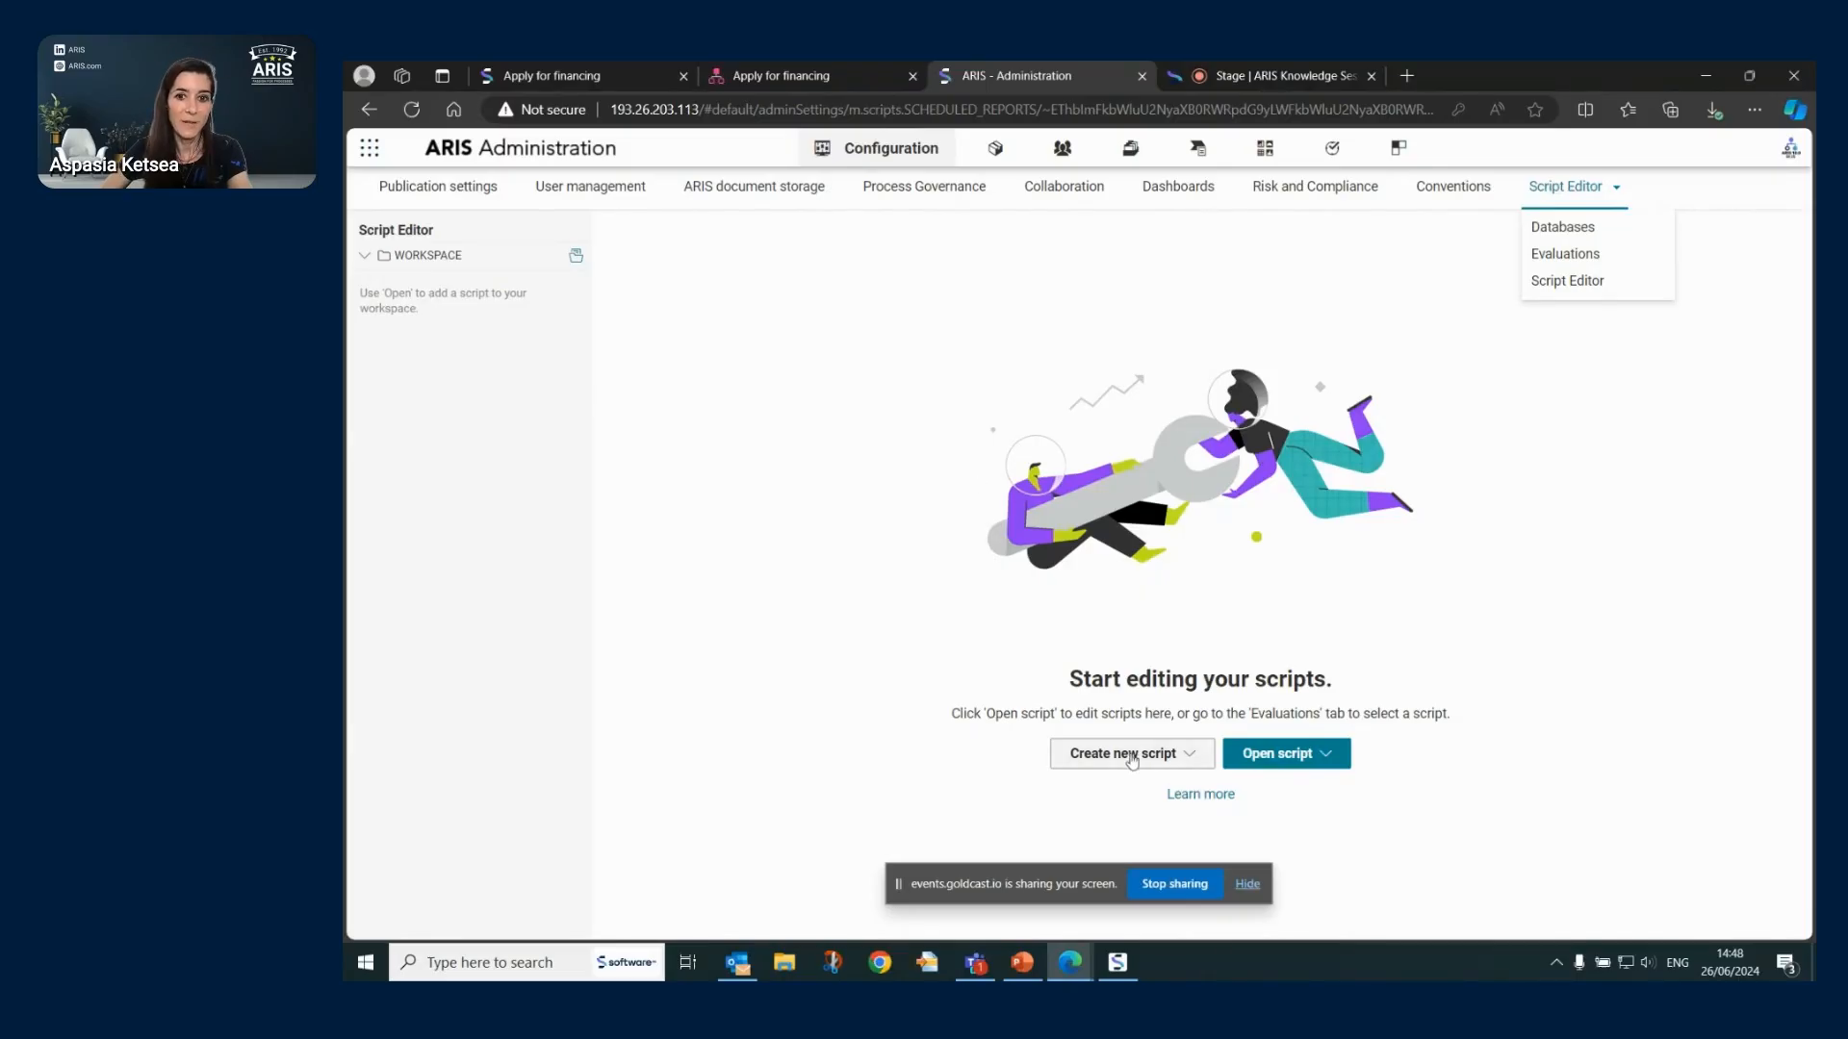
click(1303, 765)
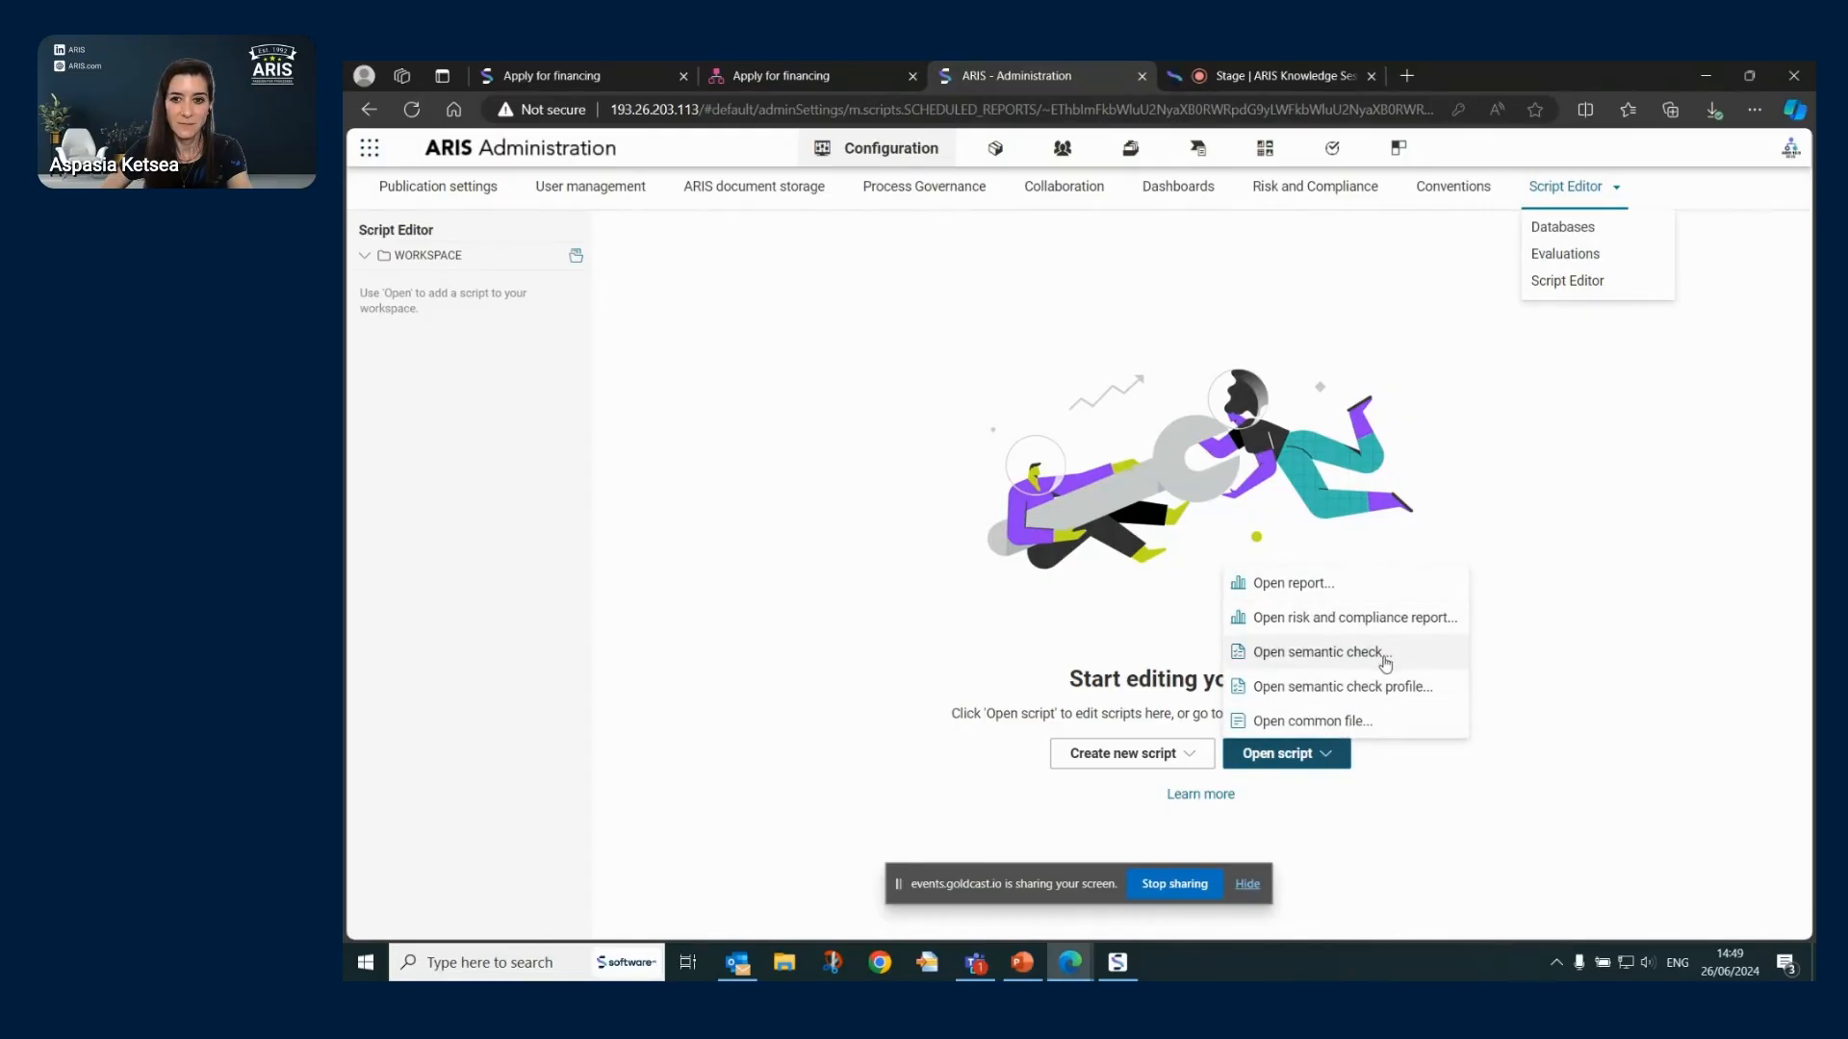
click(1298, 593)
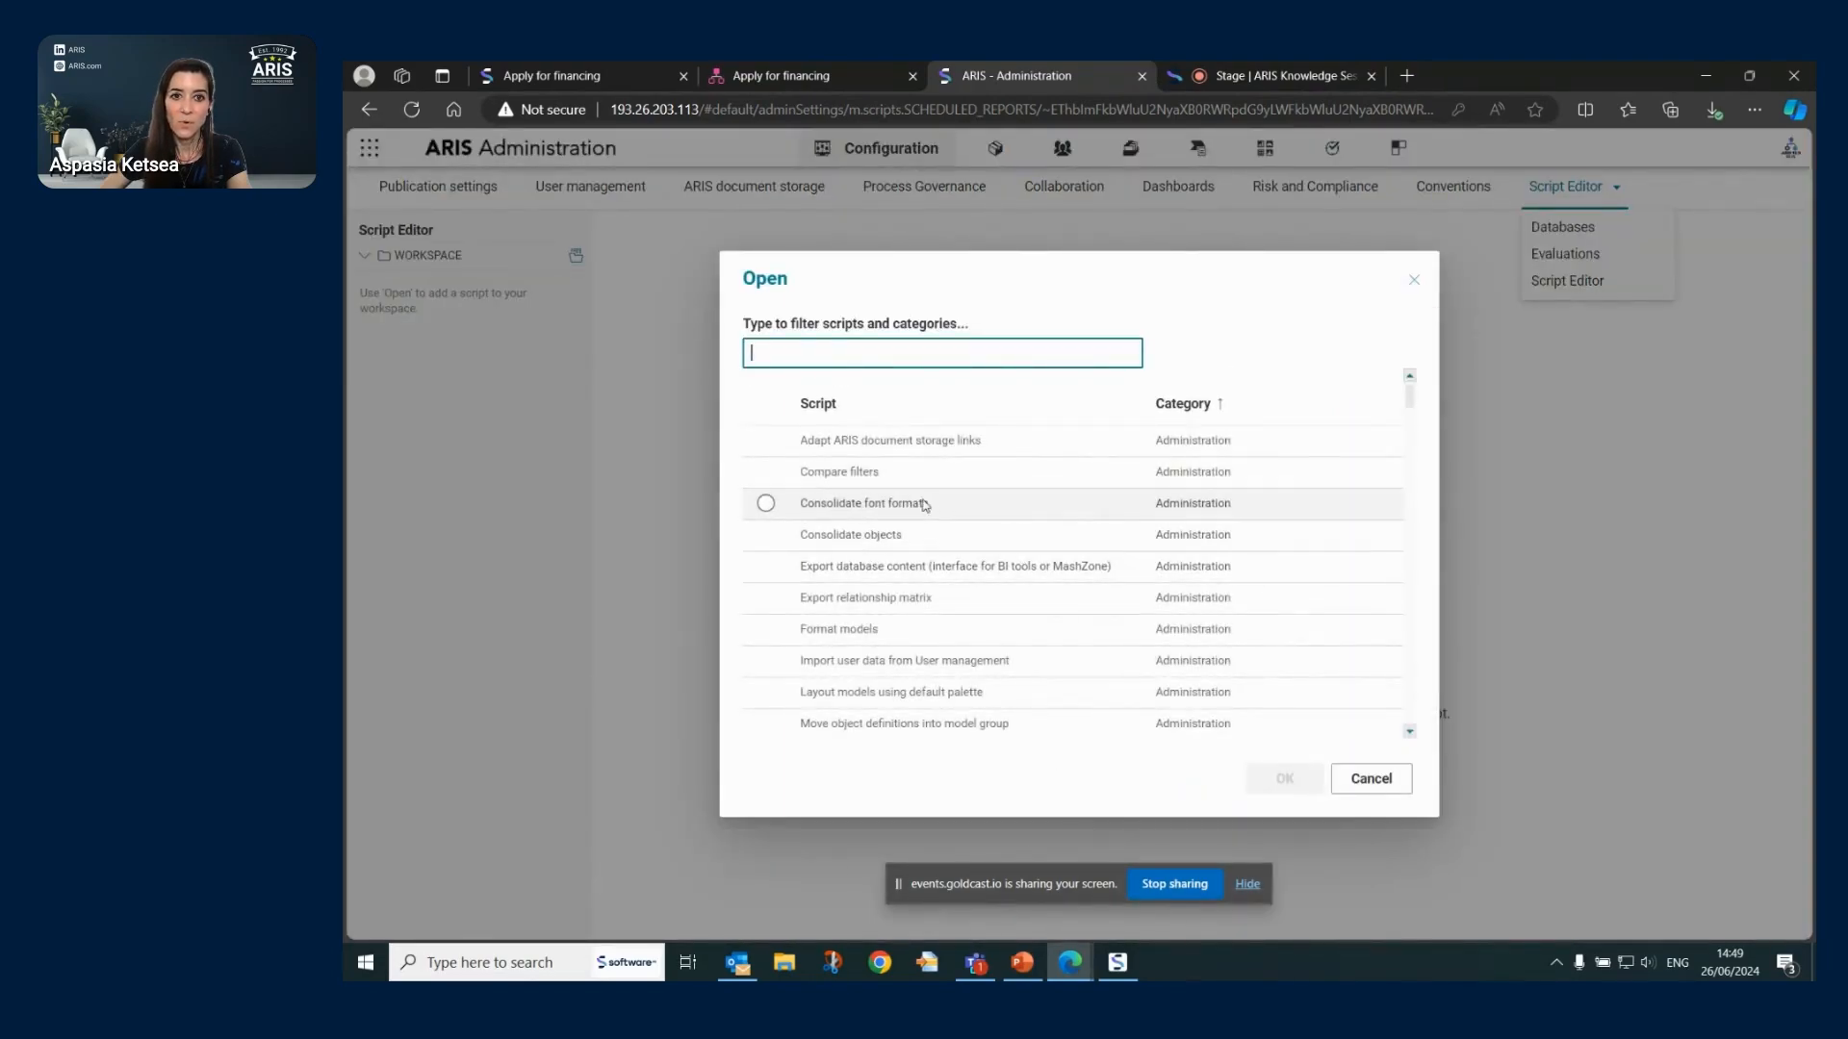
click(775, 474)
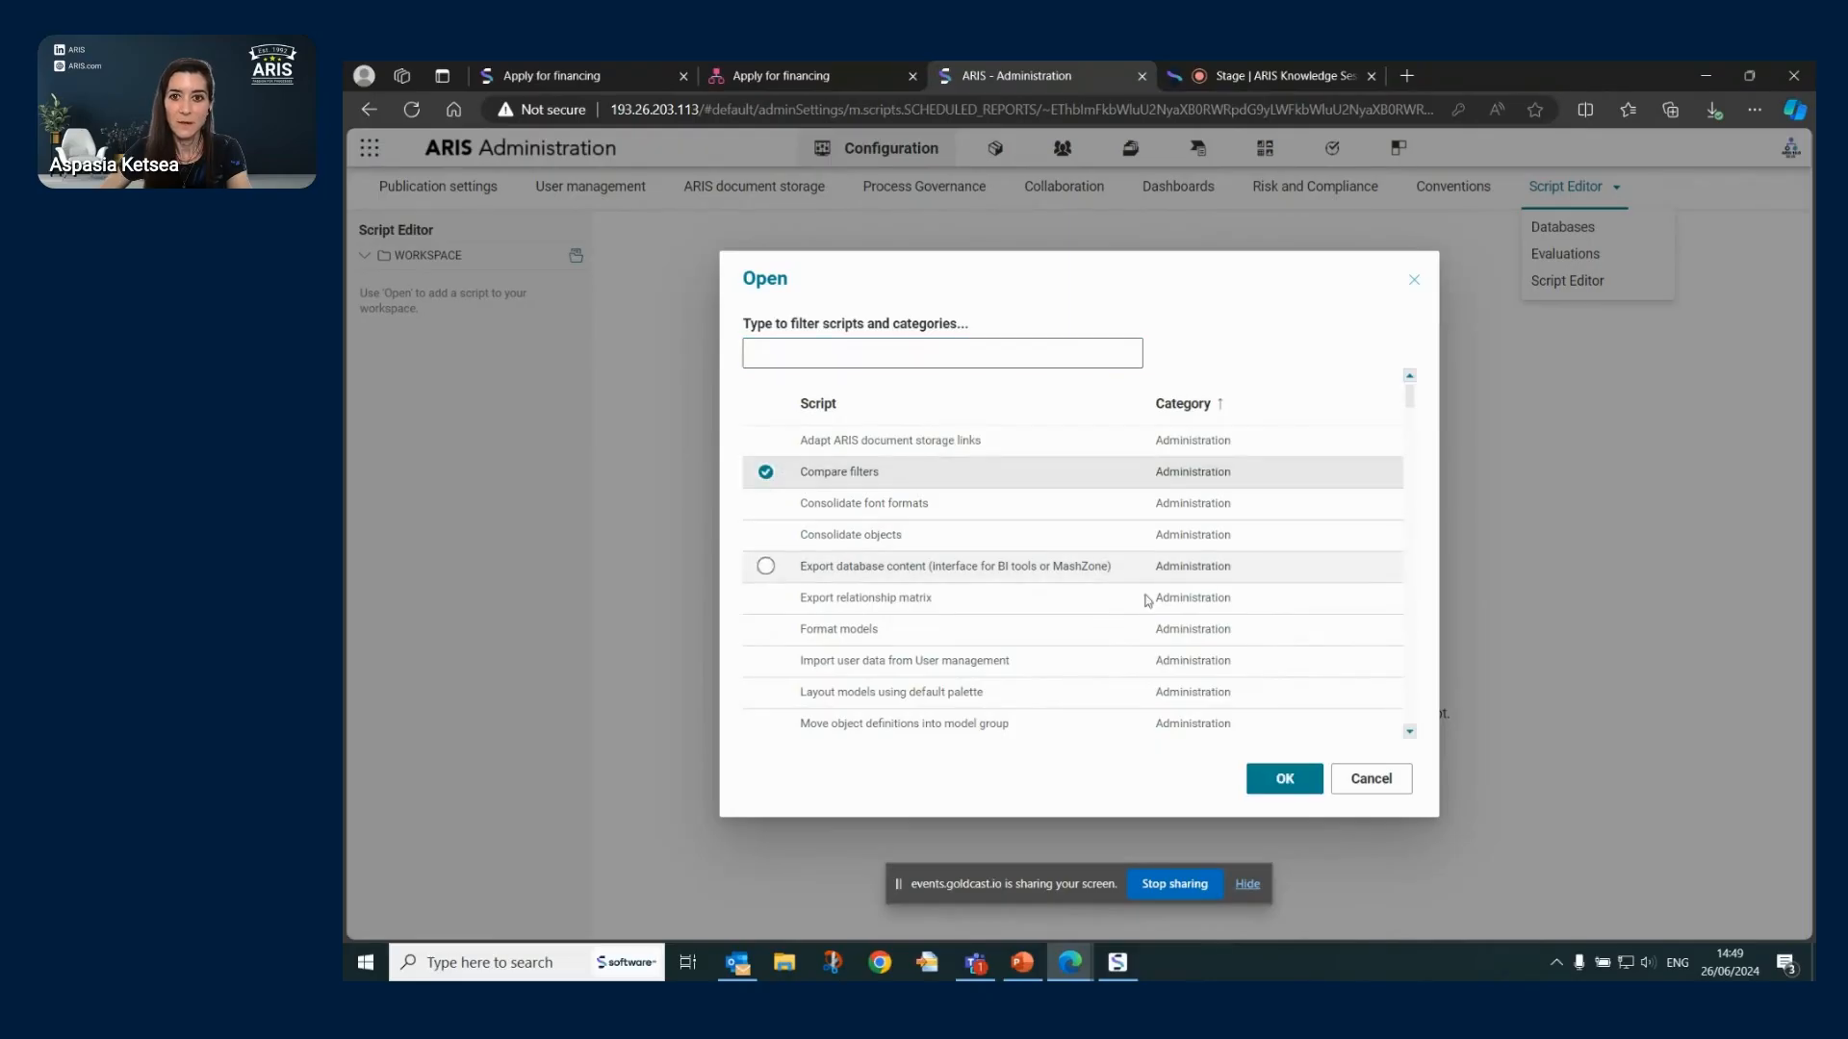
click(1285, 778)
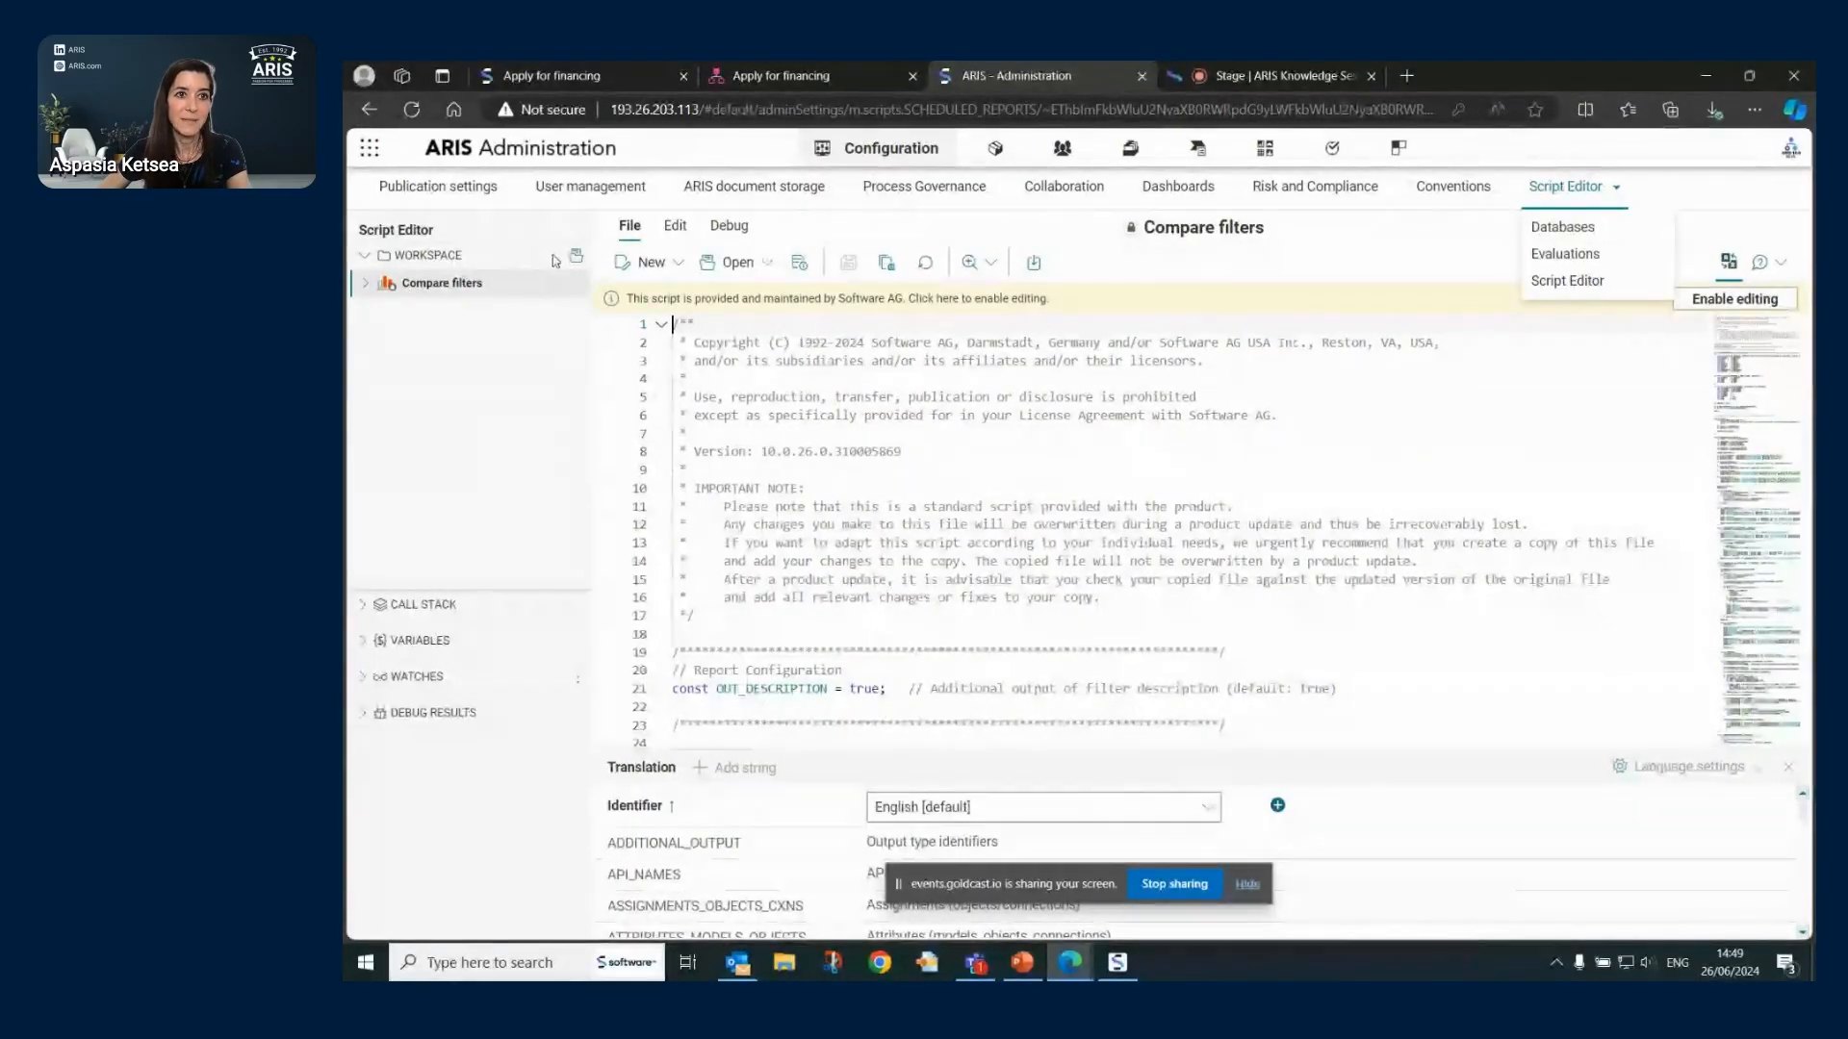
click(1569, 255)
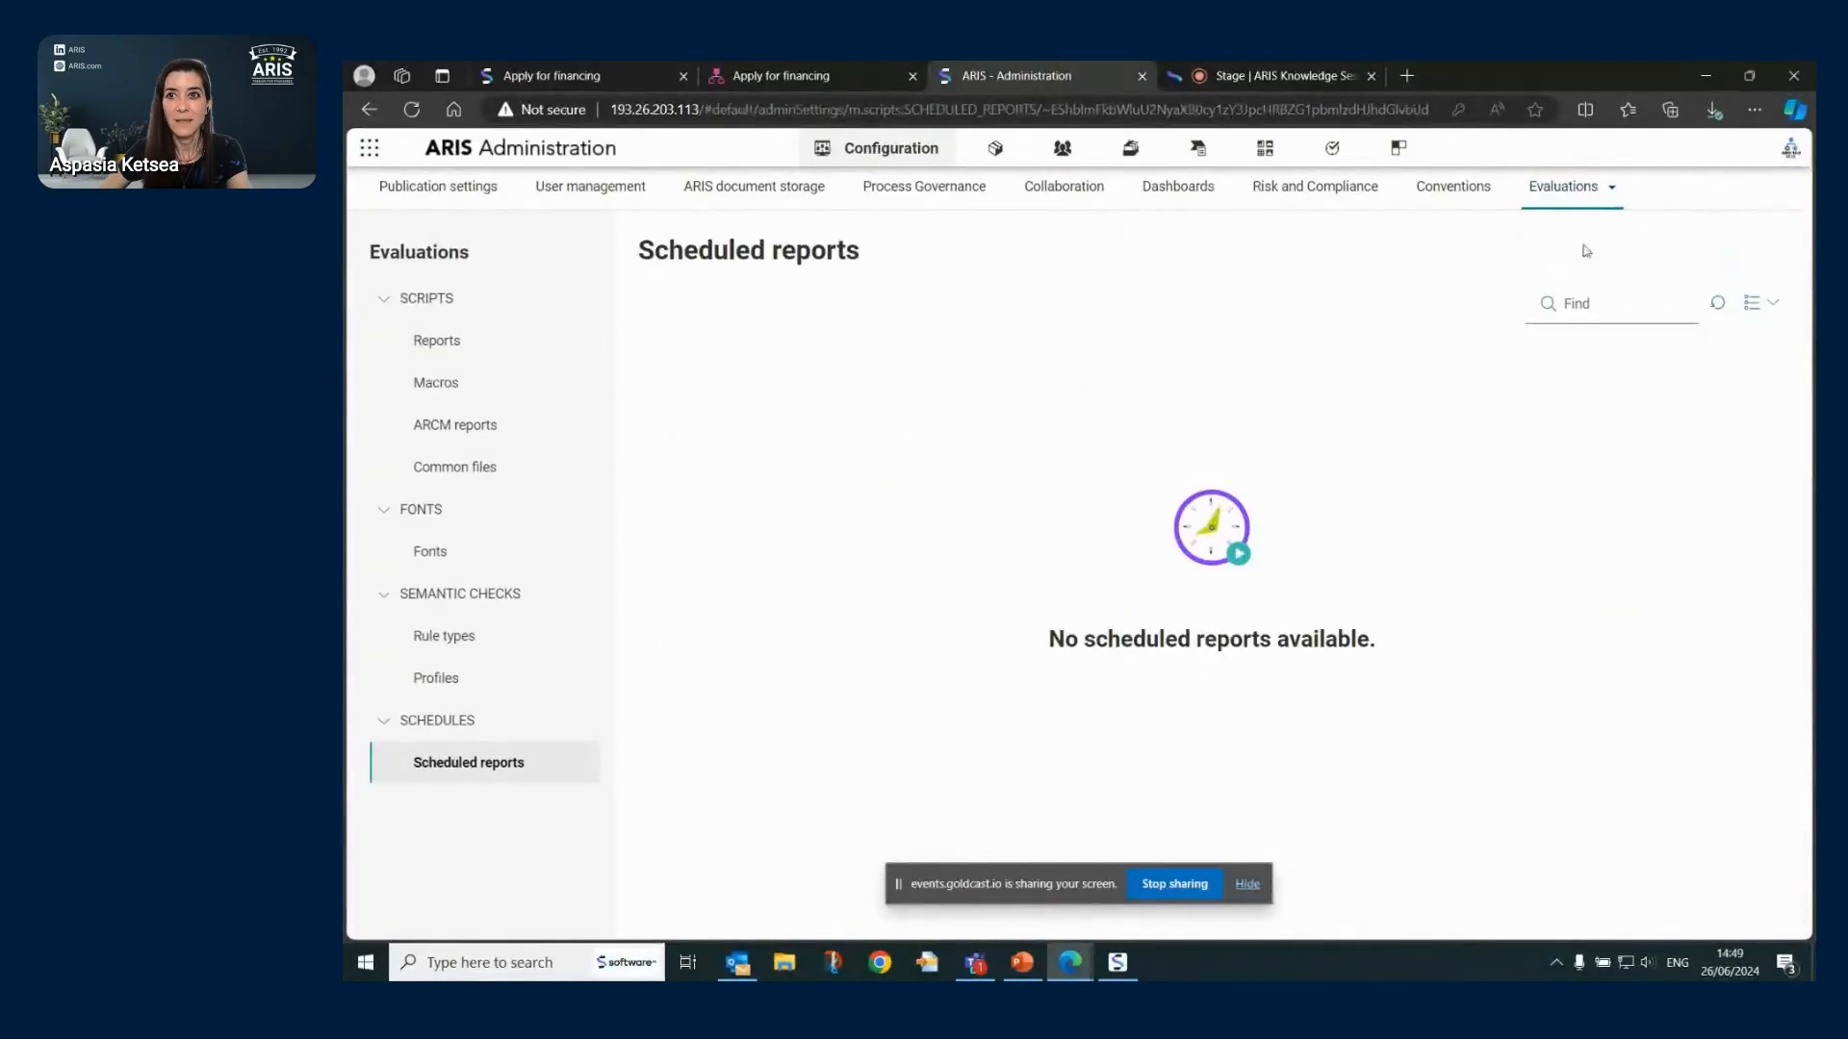
- Open the code of the standard Create process manual report from the Standard category
click(1583, 193)
click(437, 341)
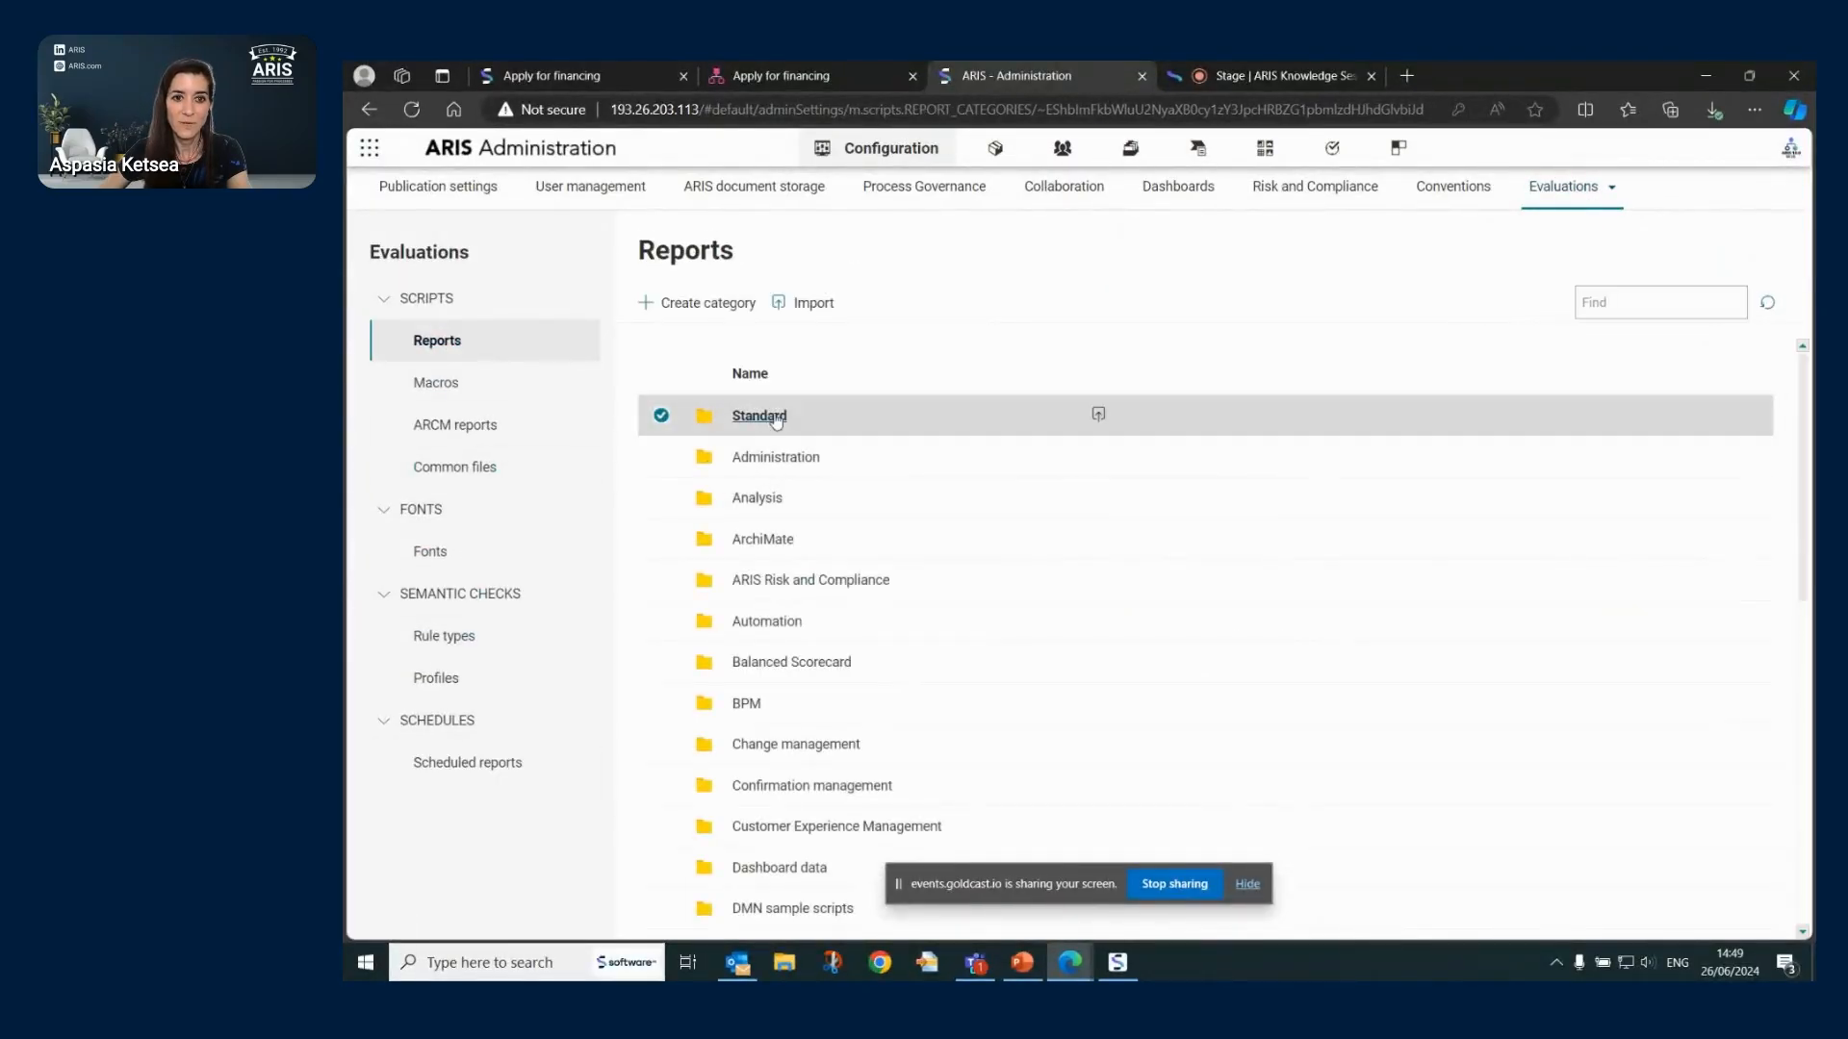
click(769, 419)
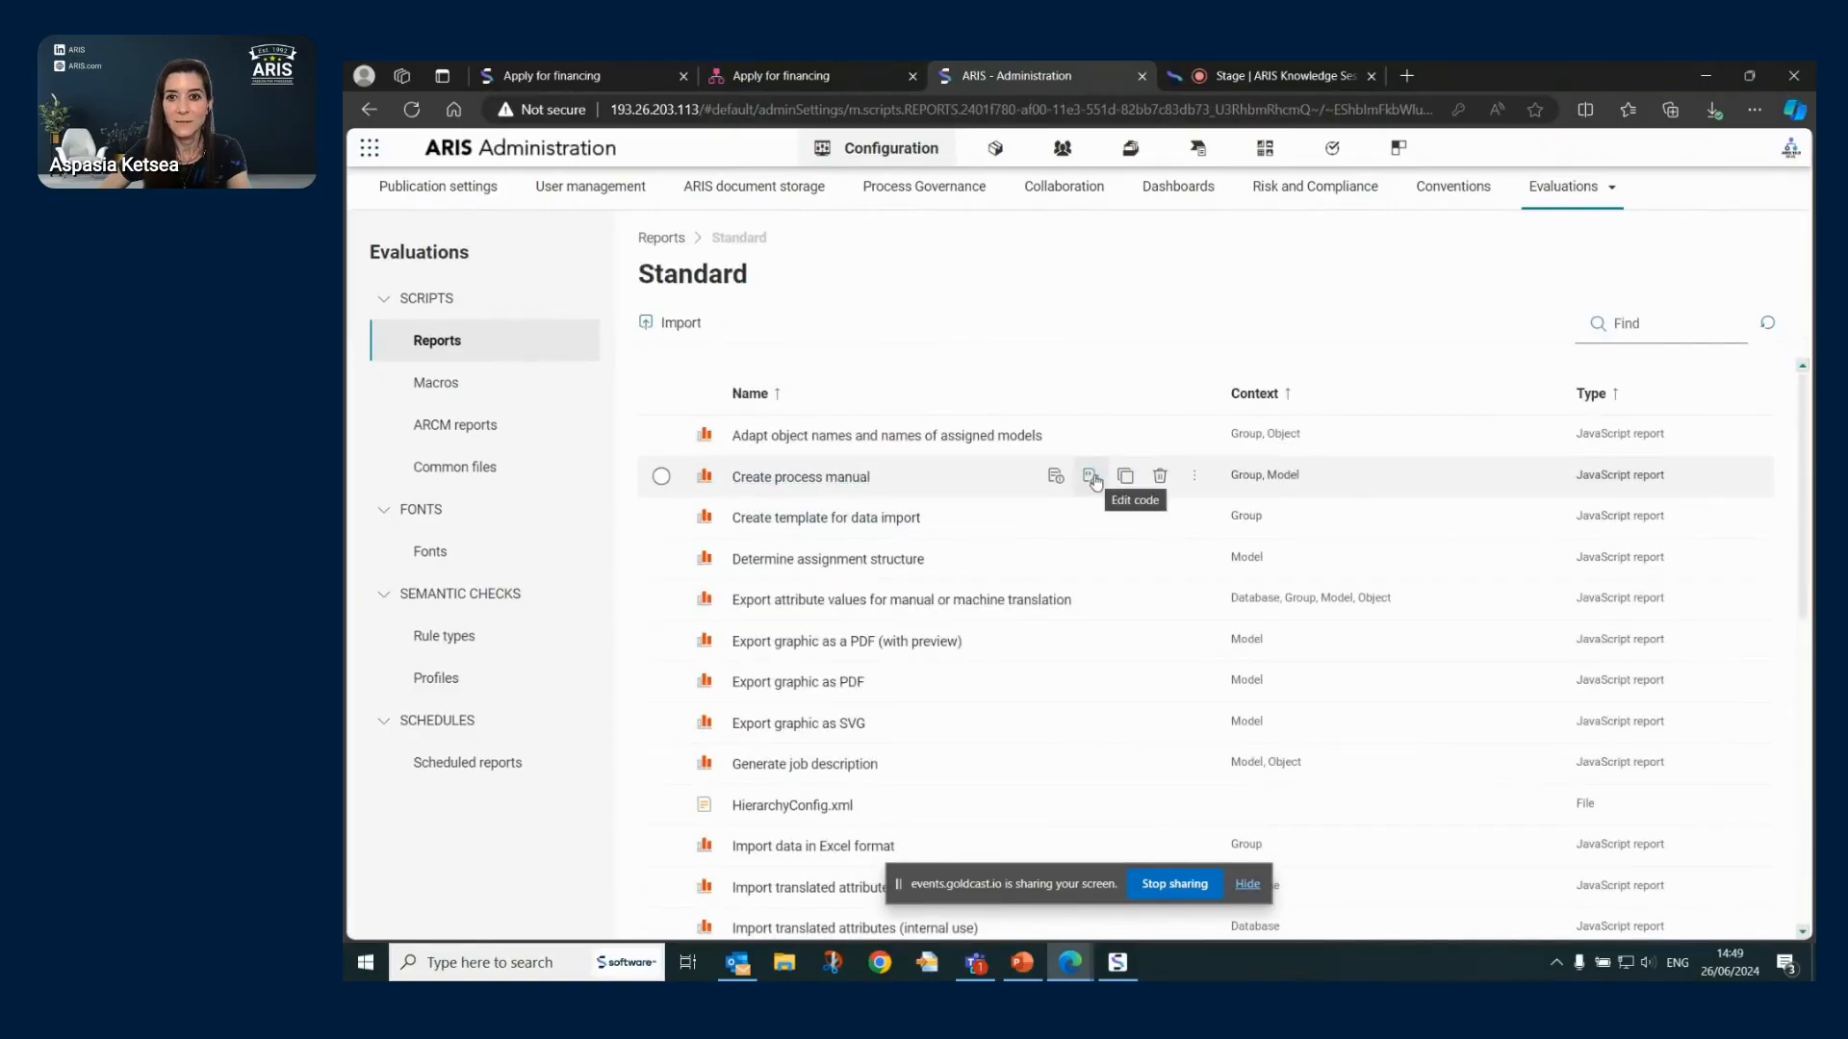
click(1090, 478)
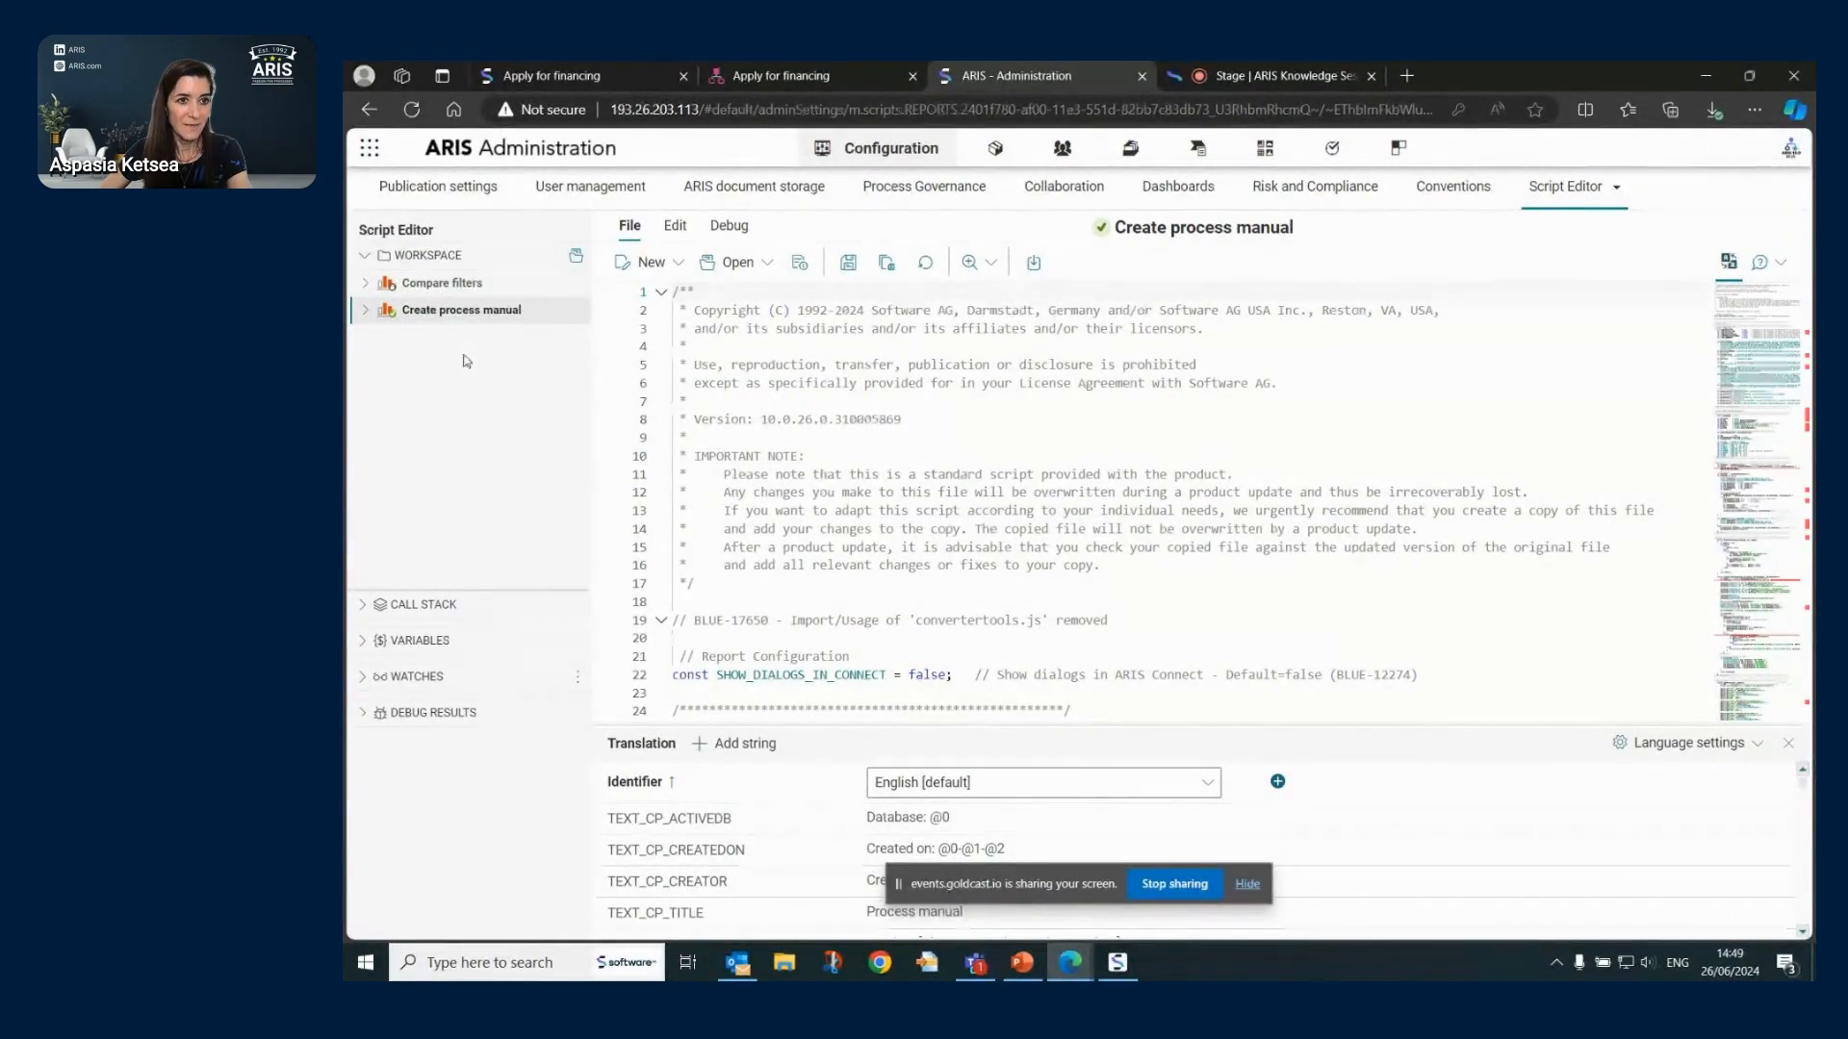
- Open Create process manual's imported commonUtils.js in its own tab and confirm enabling editing
click(461, 285)
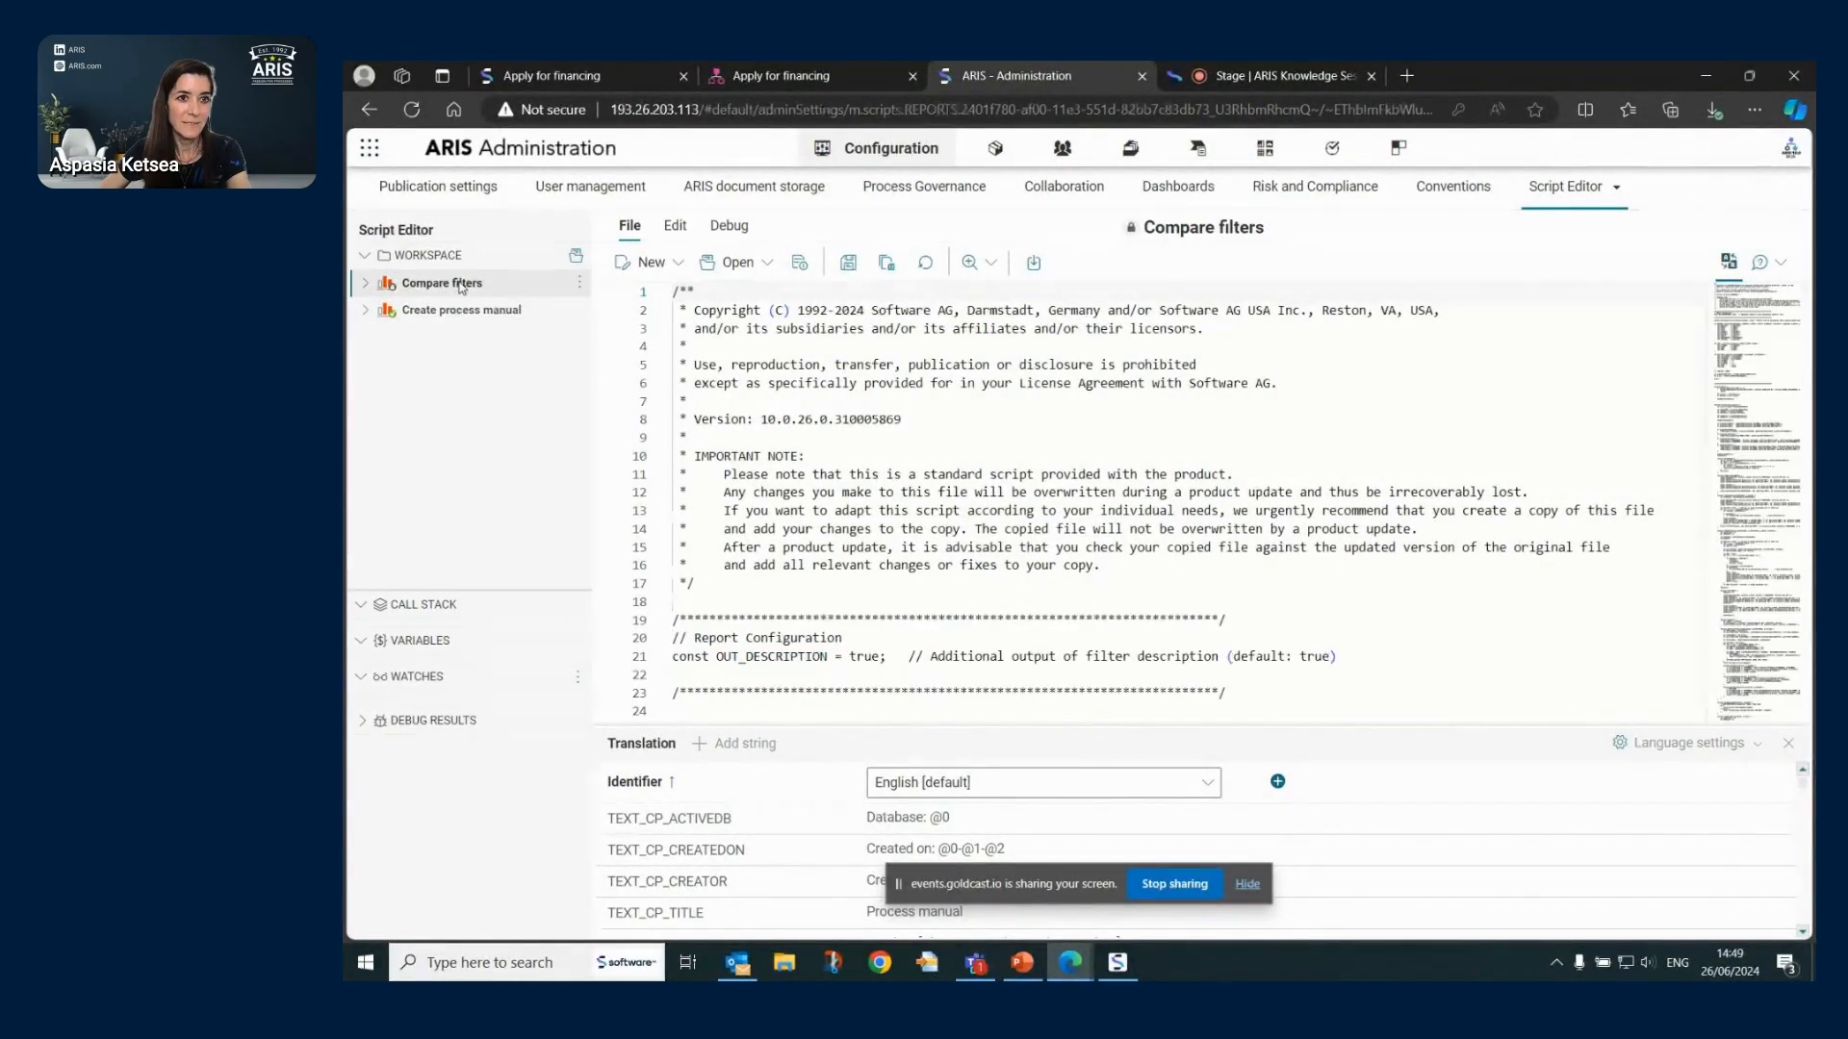
click(460, 315)
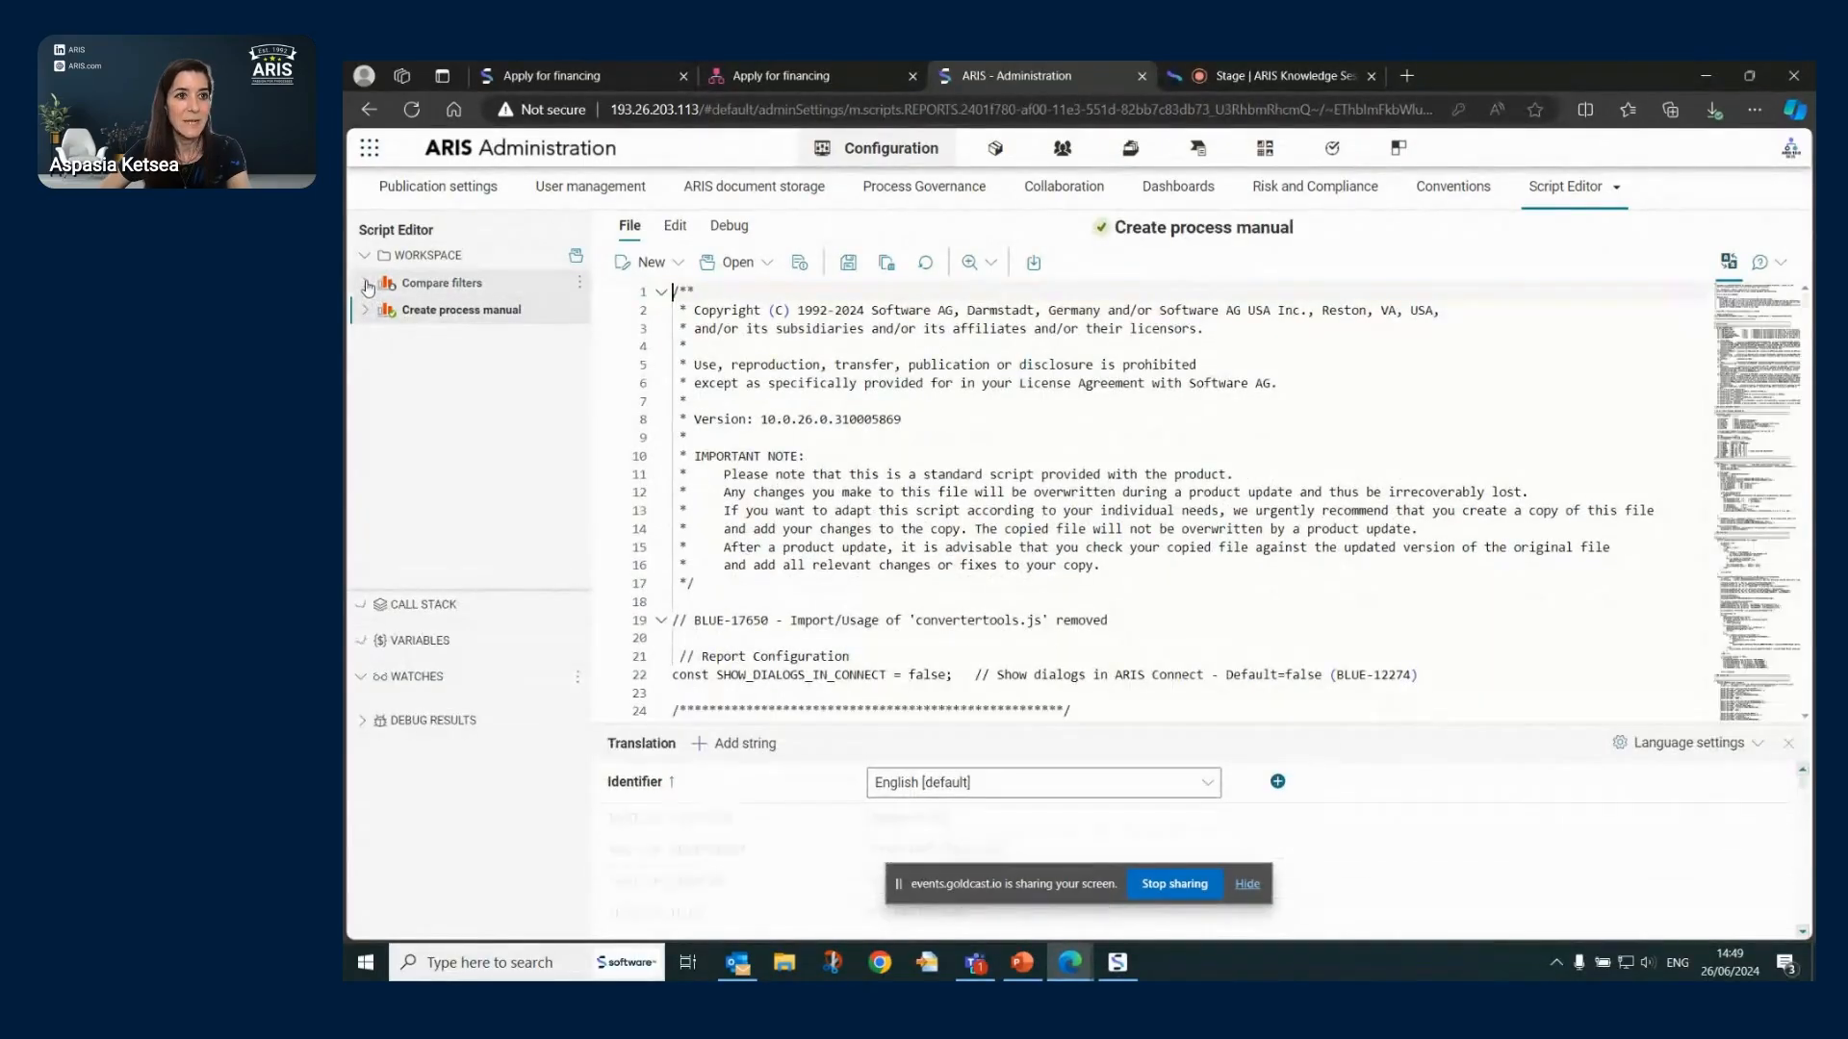
click(365, 283)
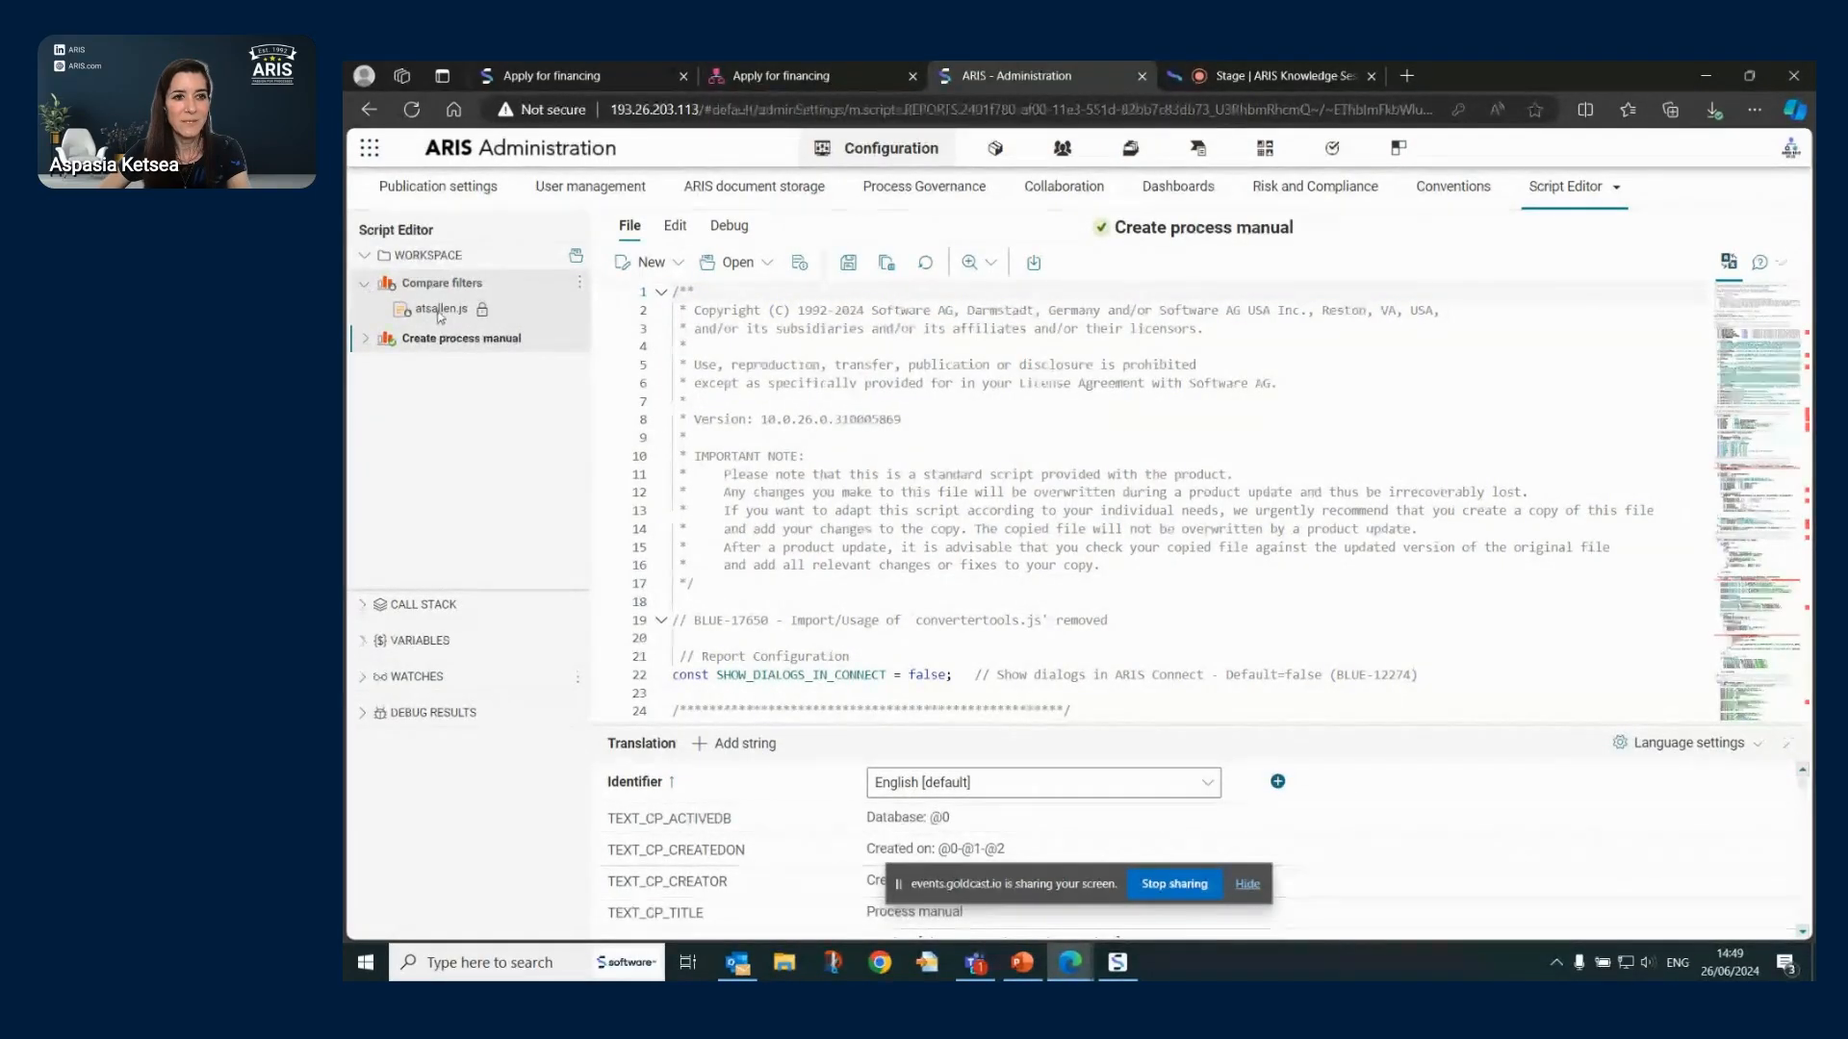
click(366, 345)
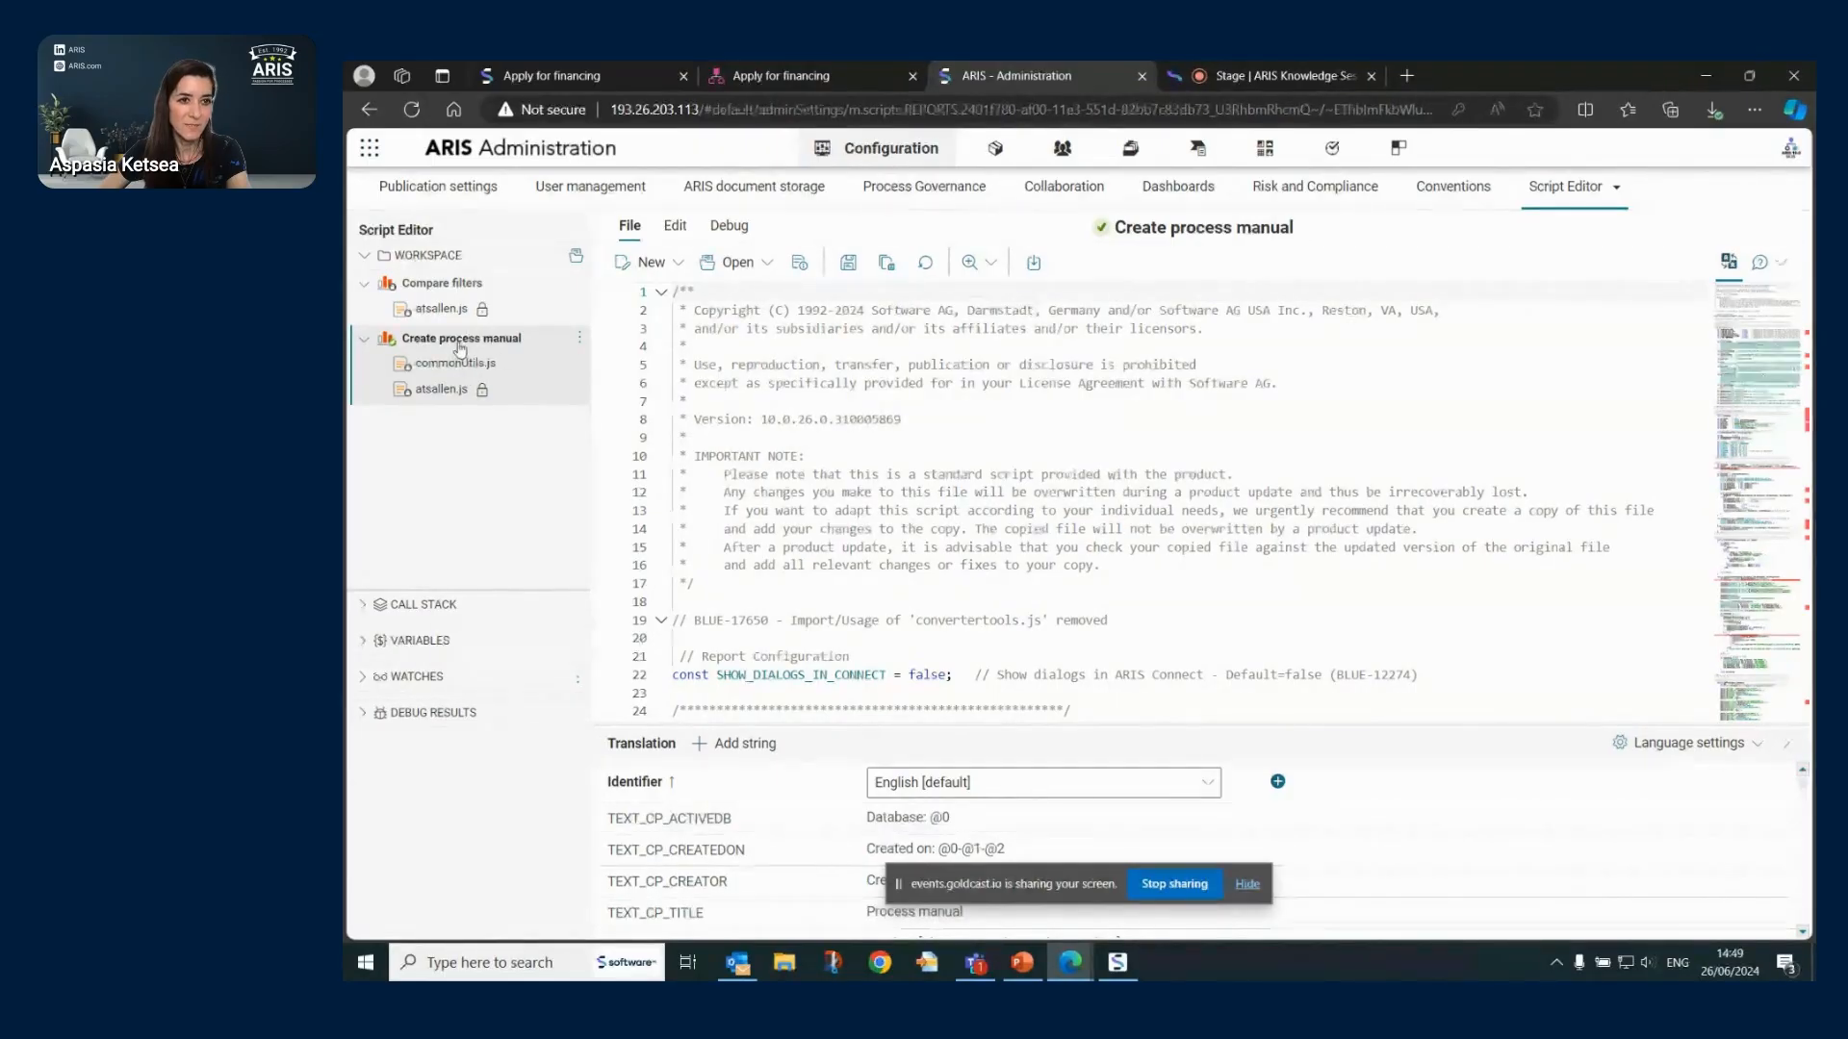
double_click(468, 364)
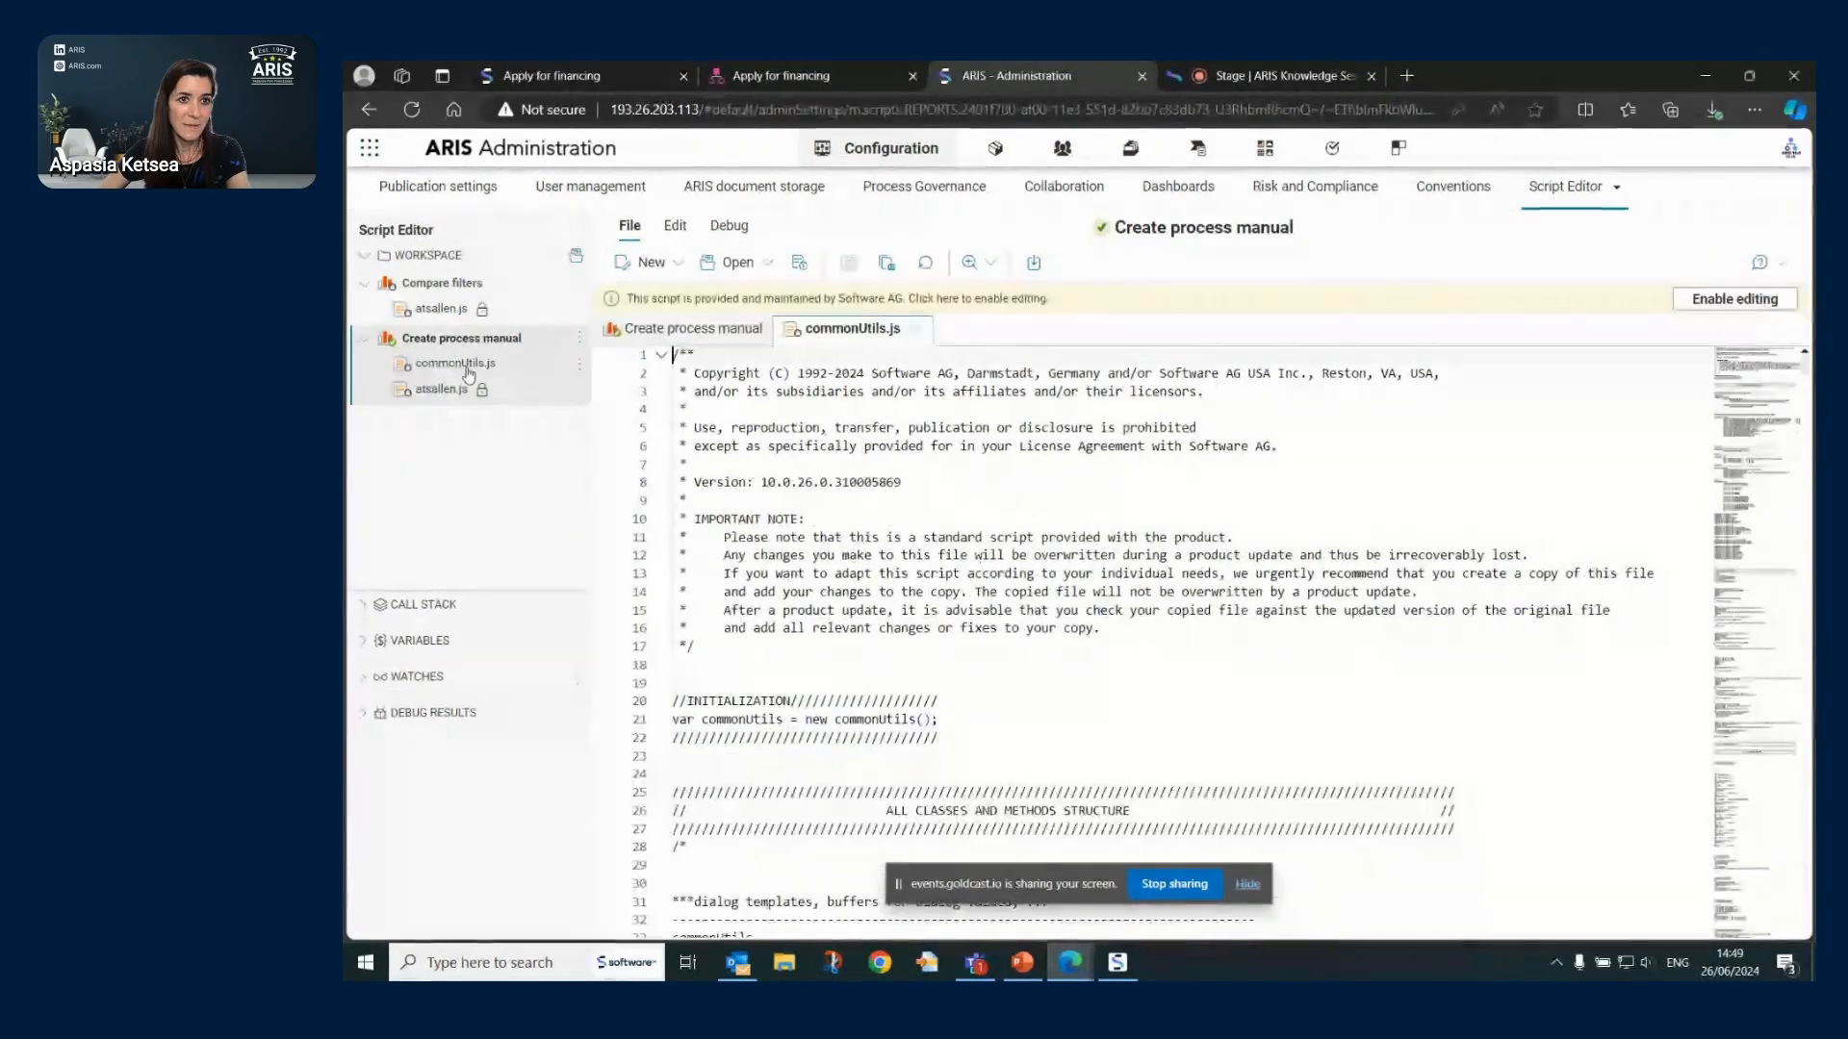
click(1733, 299)
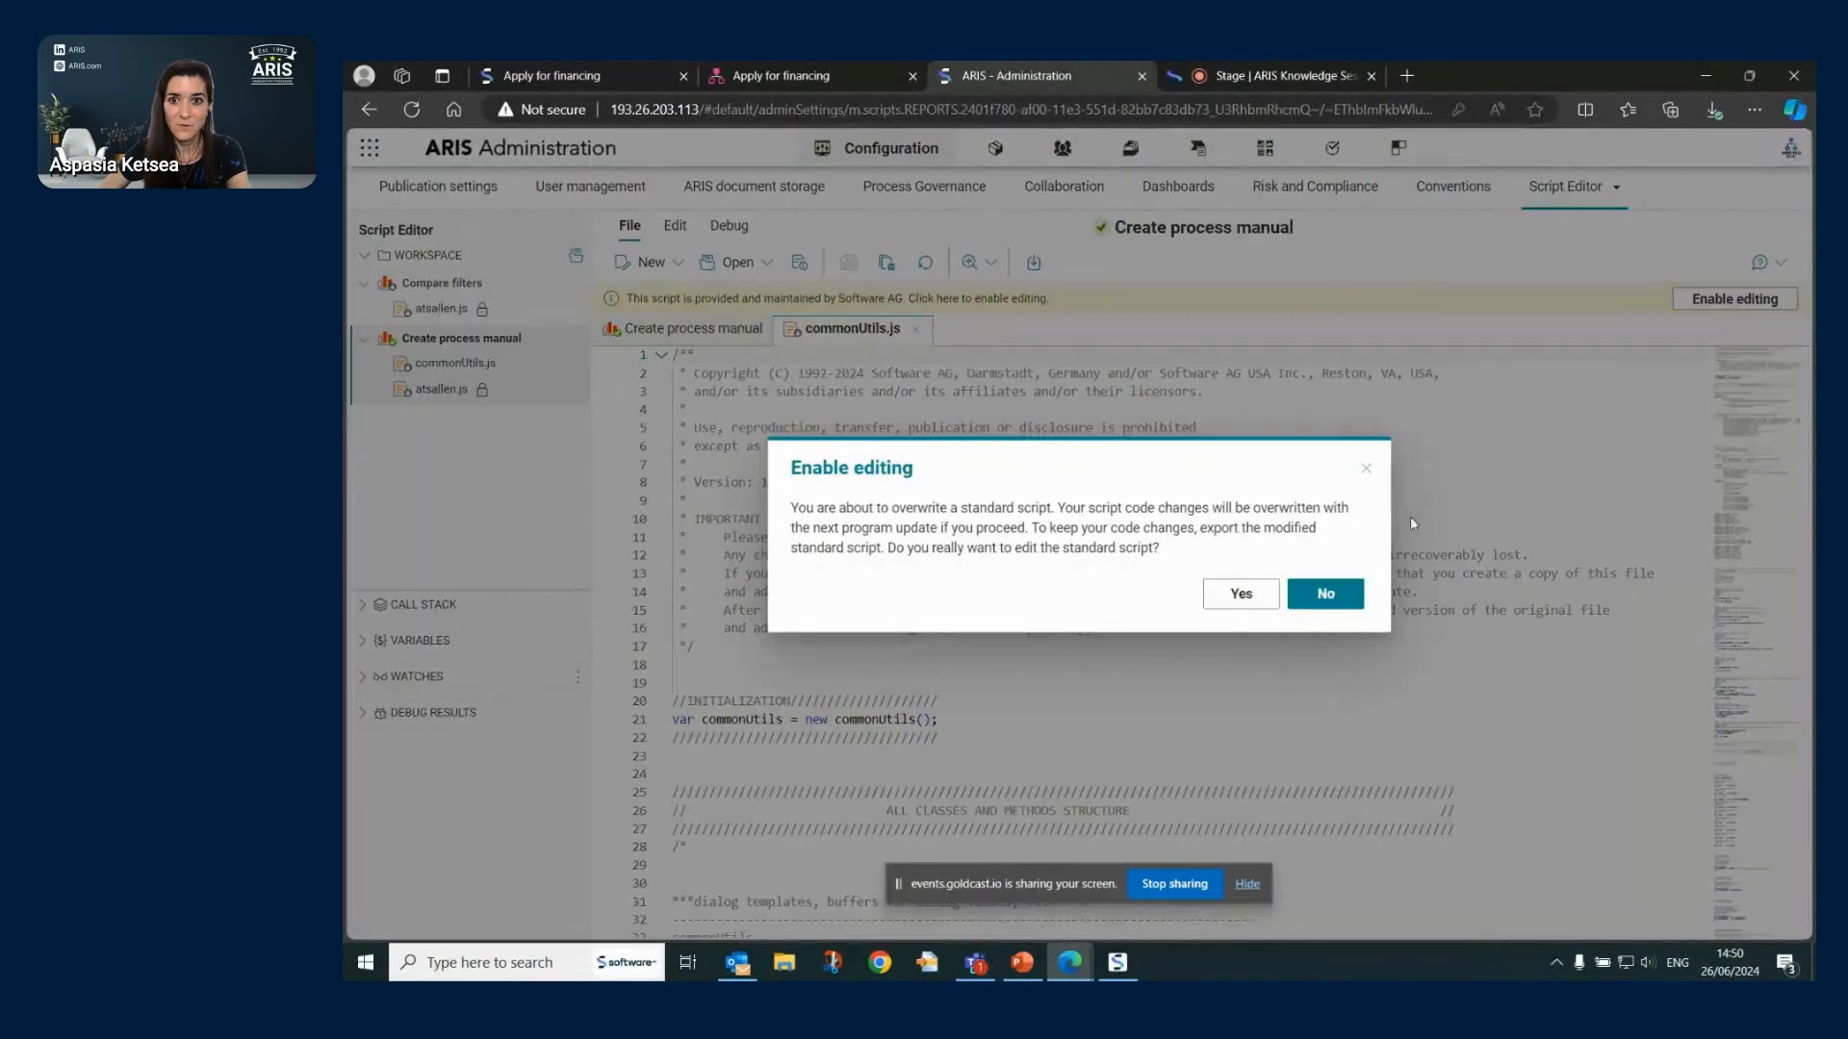
click(1240, 593)
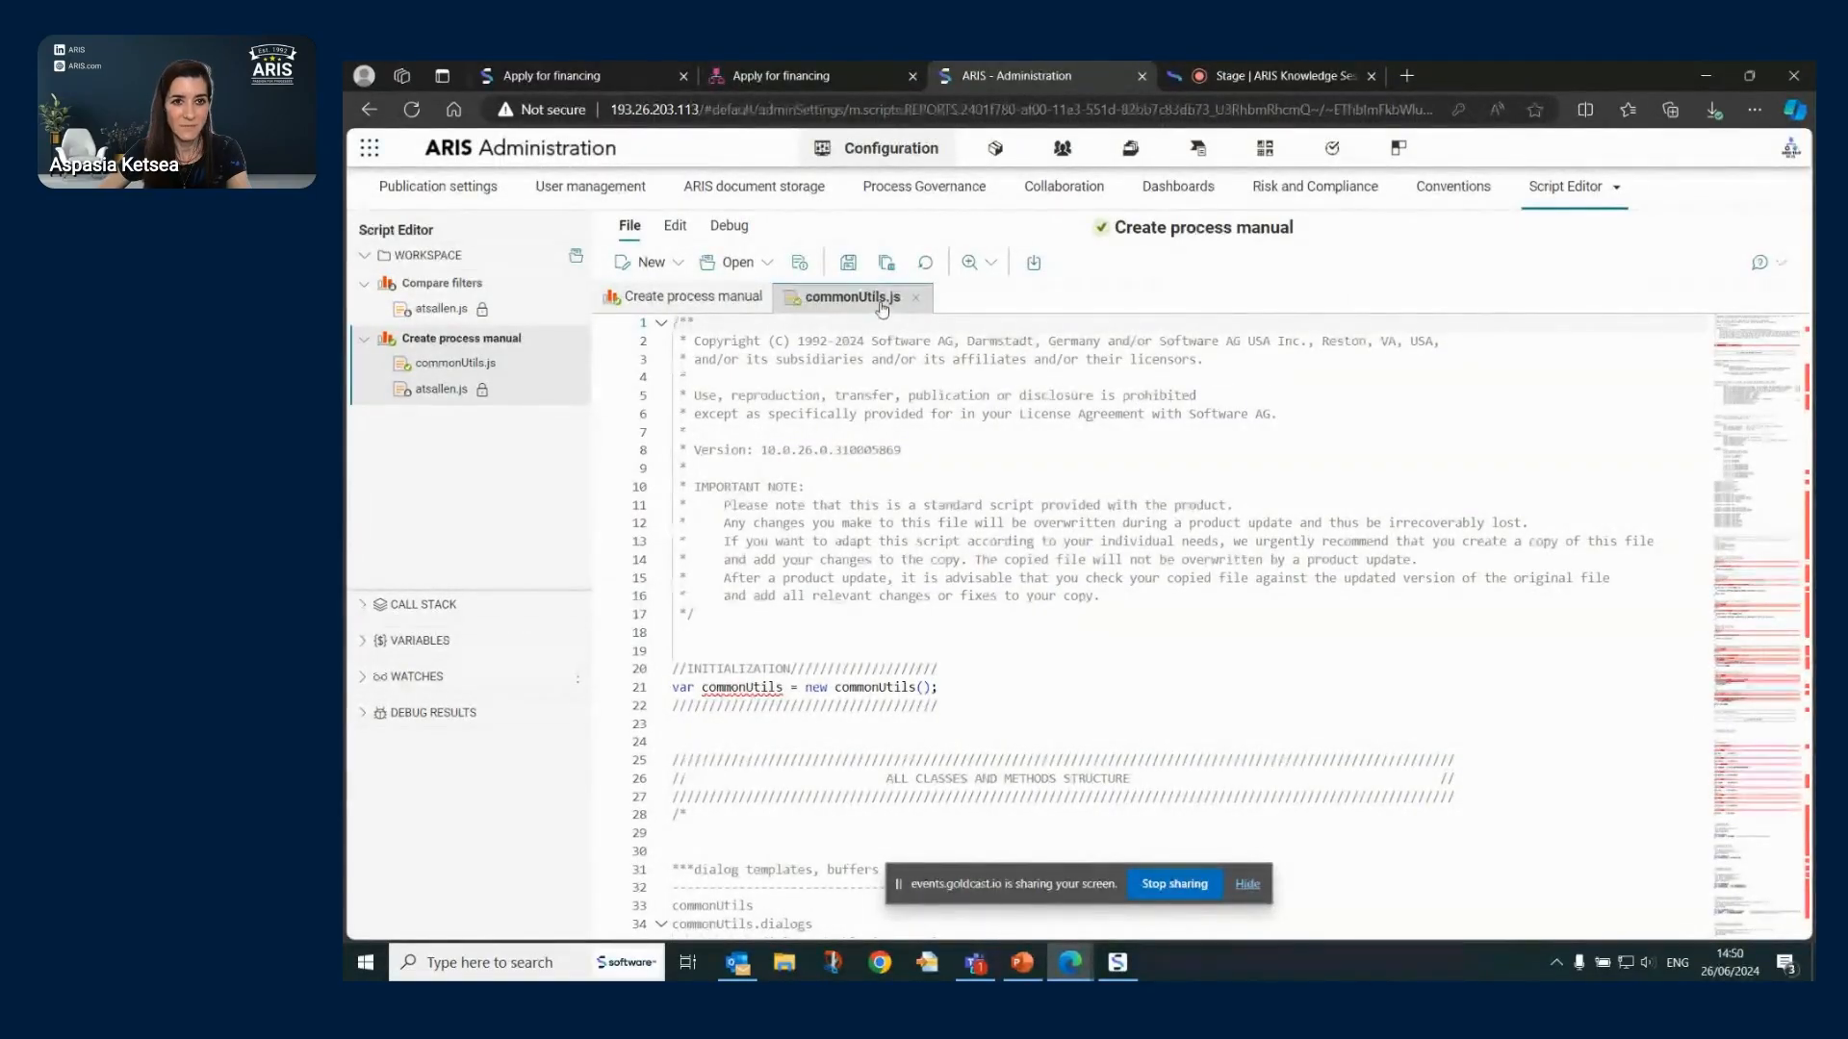
- Cancel the Add imported files dialog, then remove Create process manual from the workspace
click(579, 343)
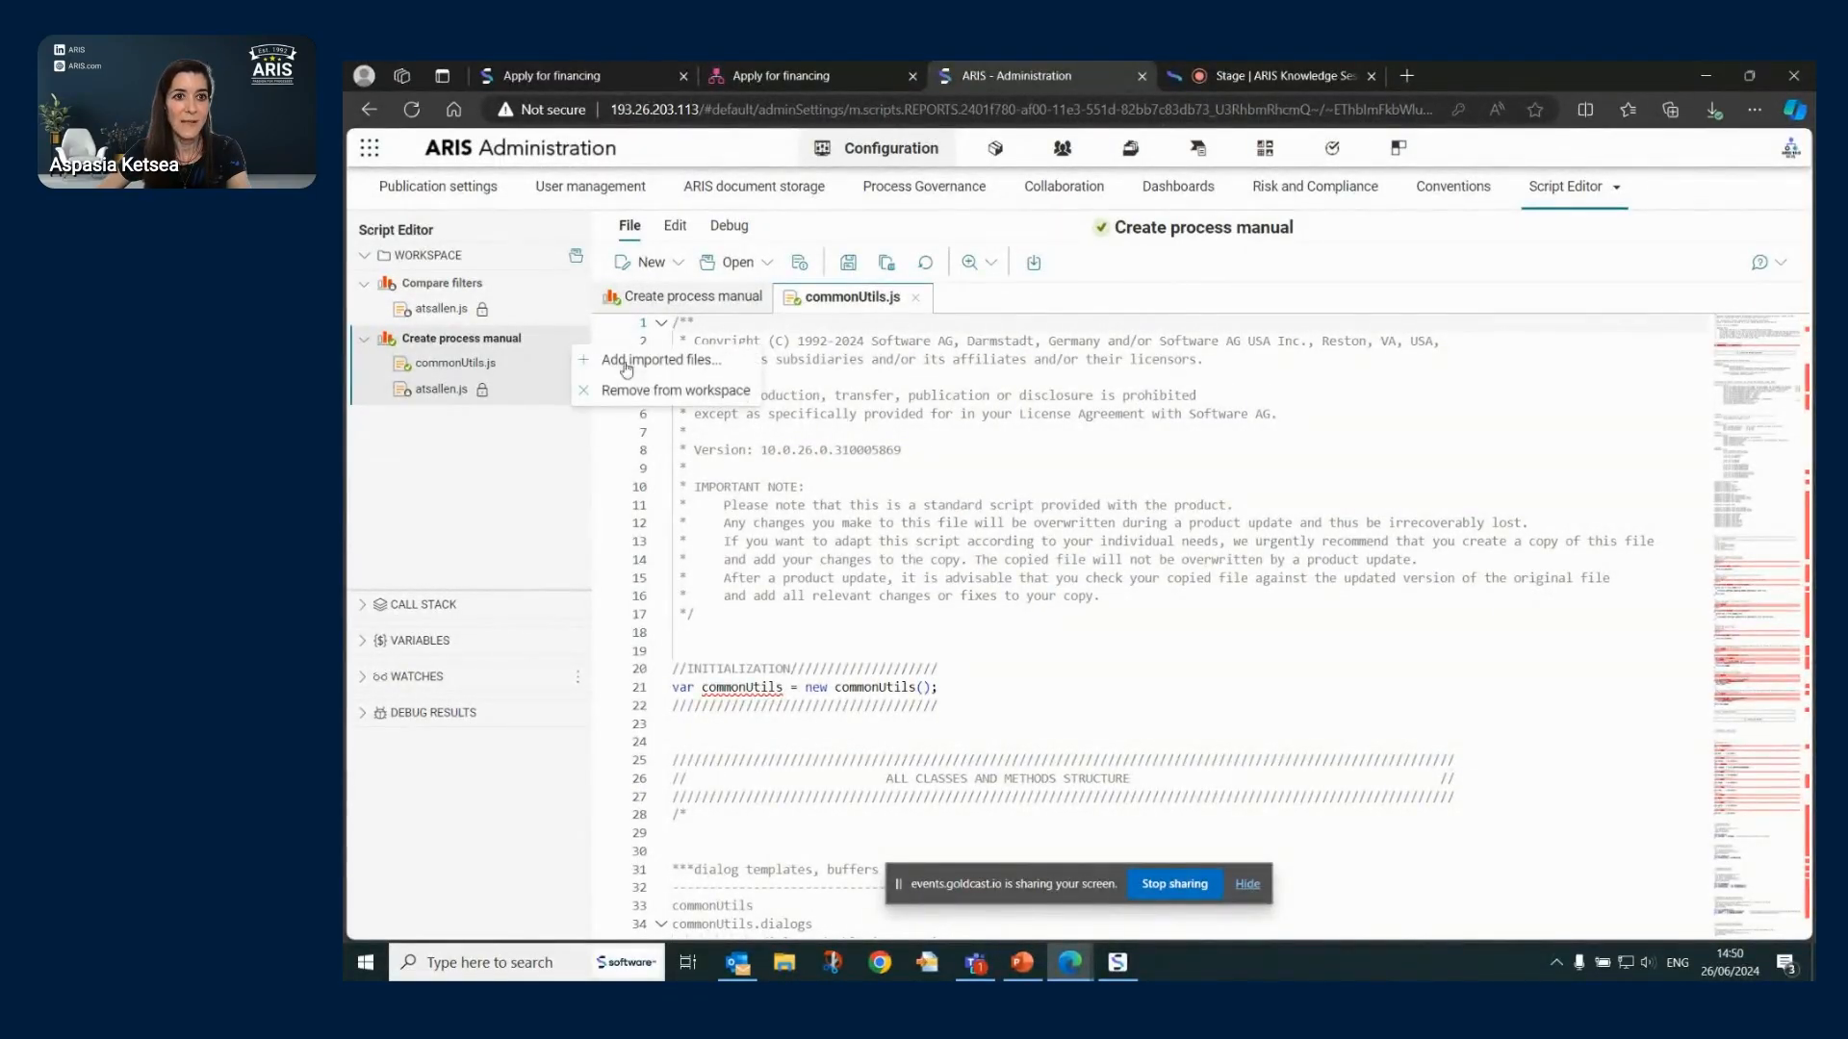
click(678, 361)
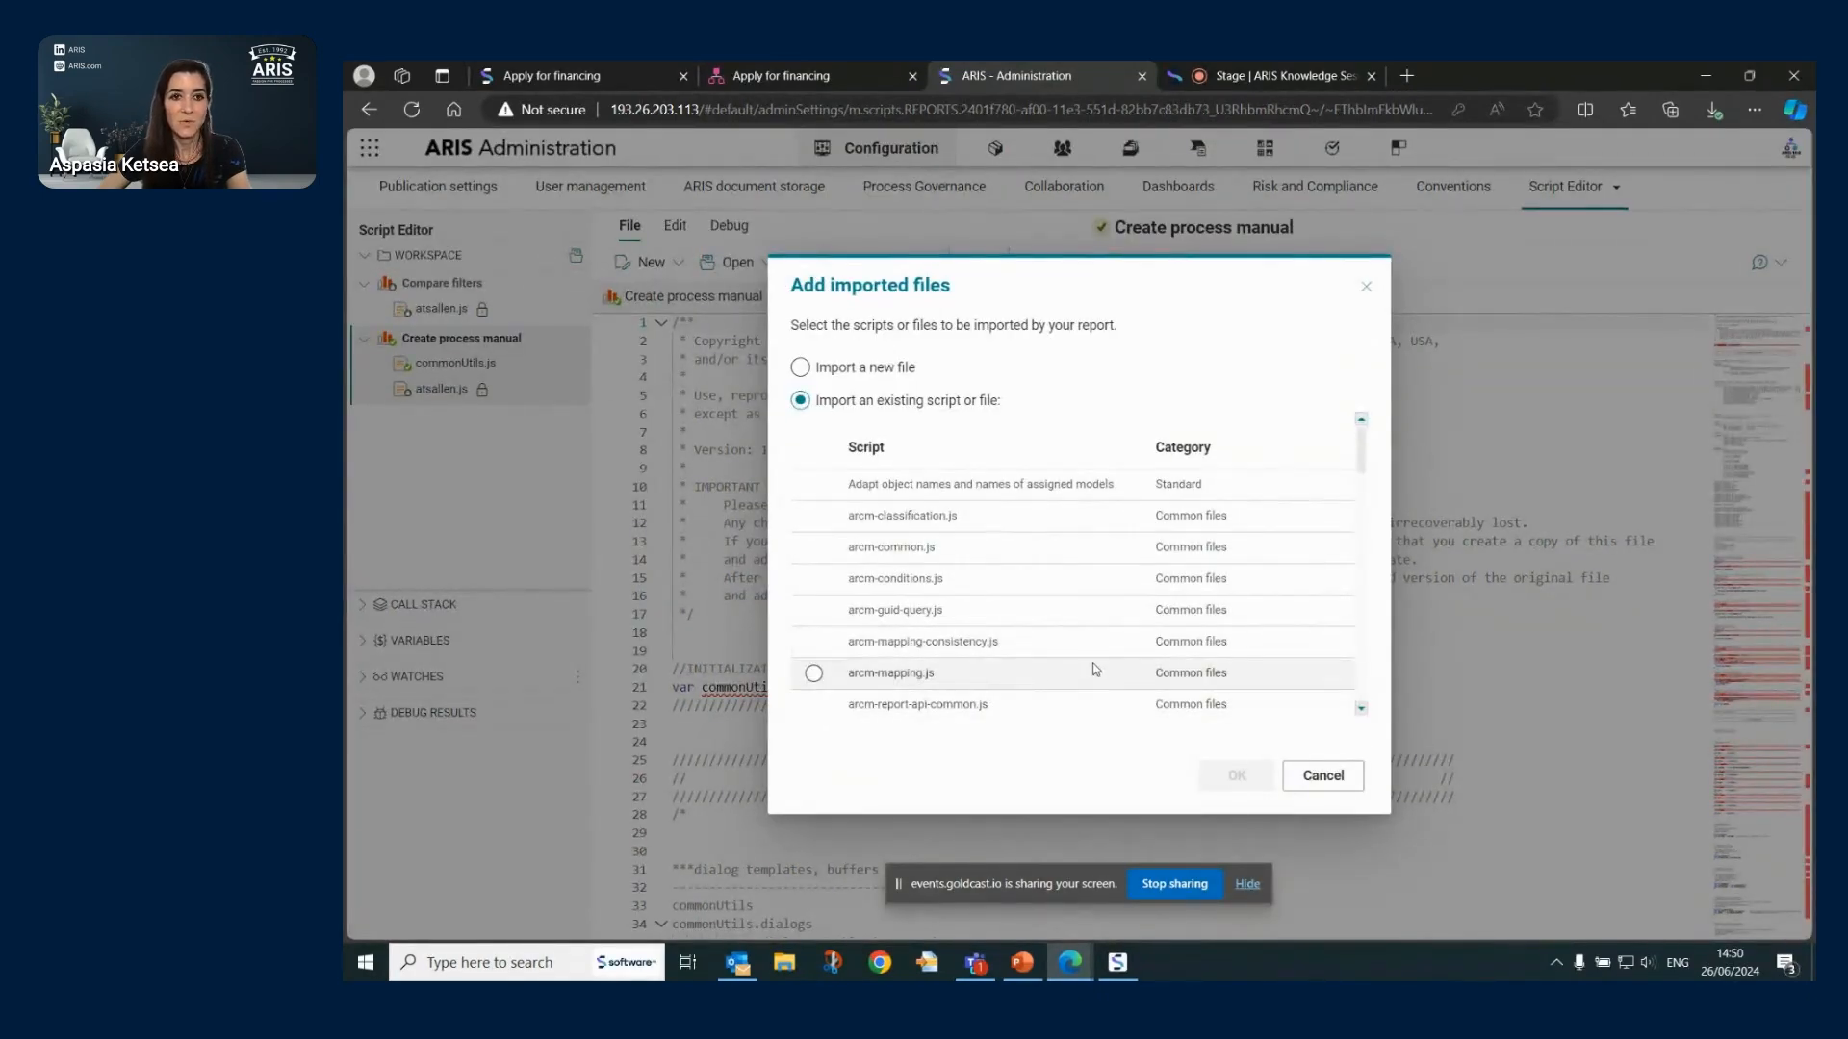
click(1338, 776)
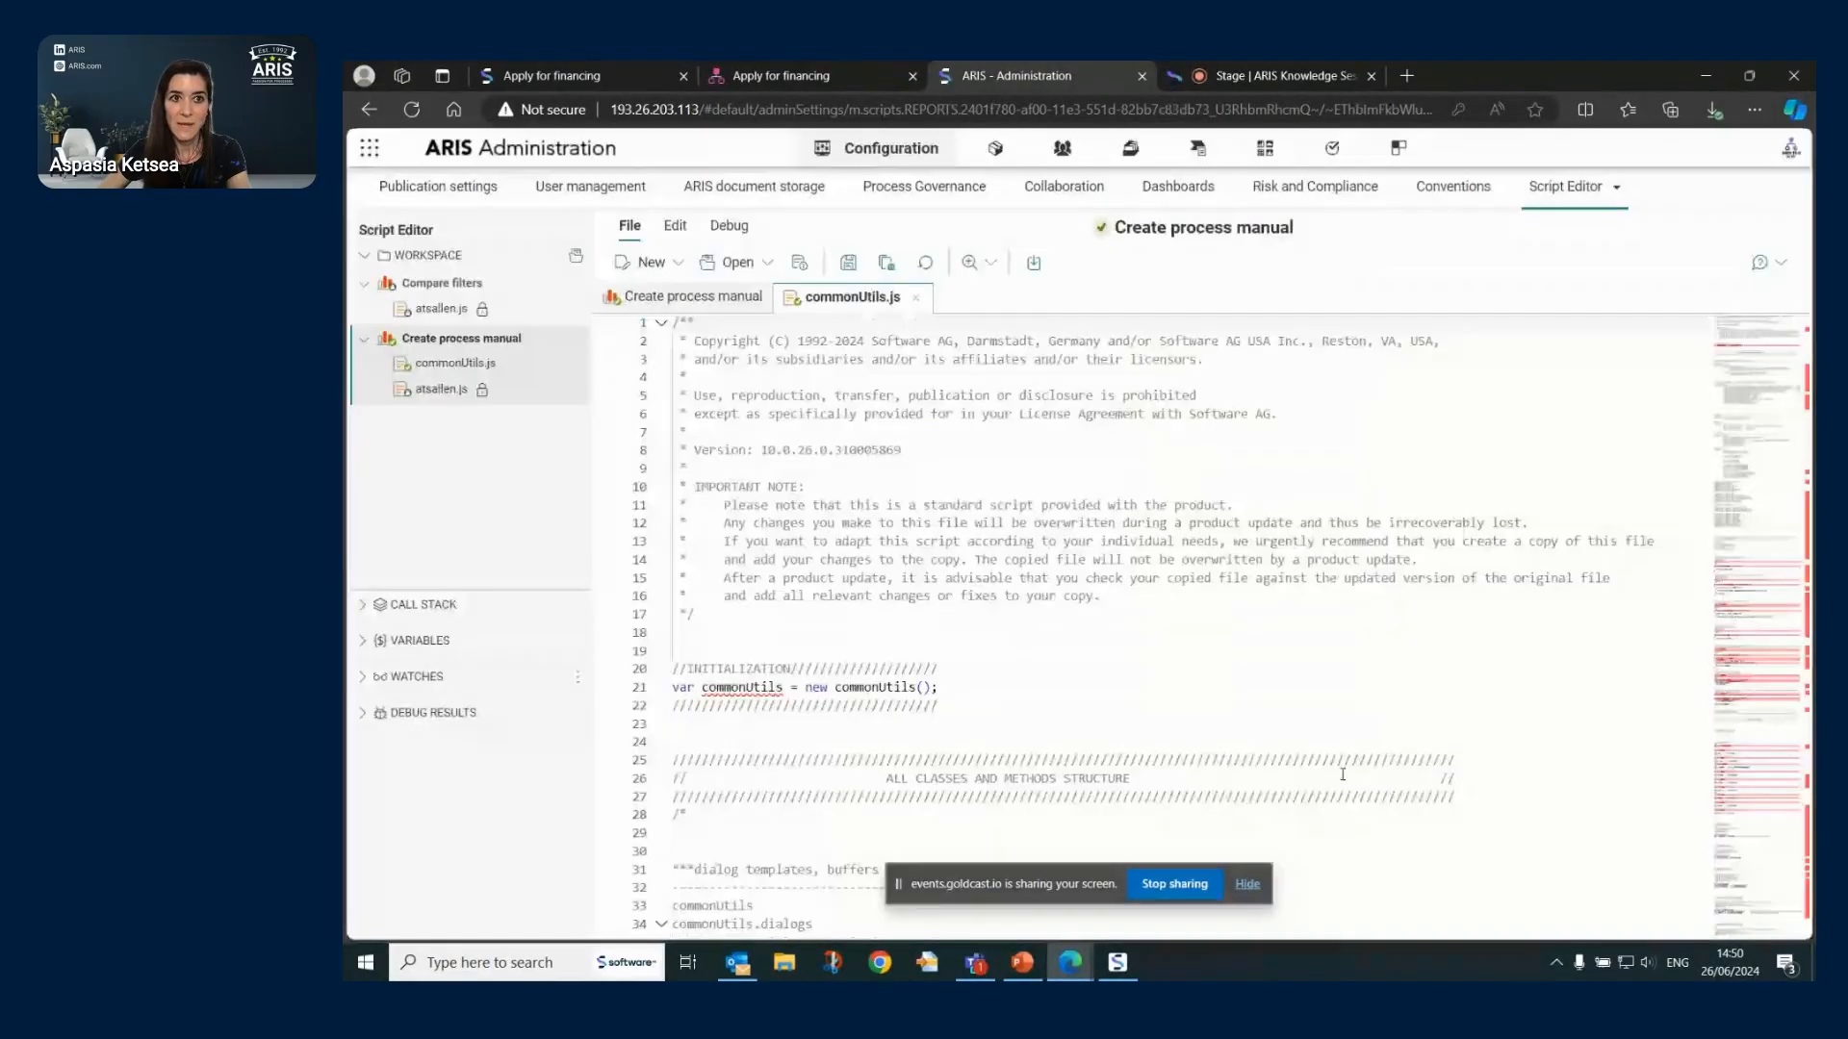
click(580, 342)
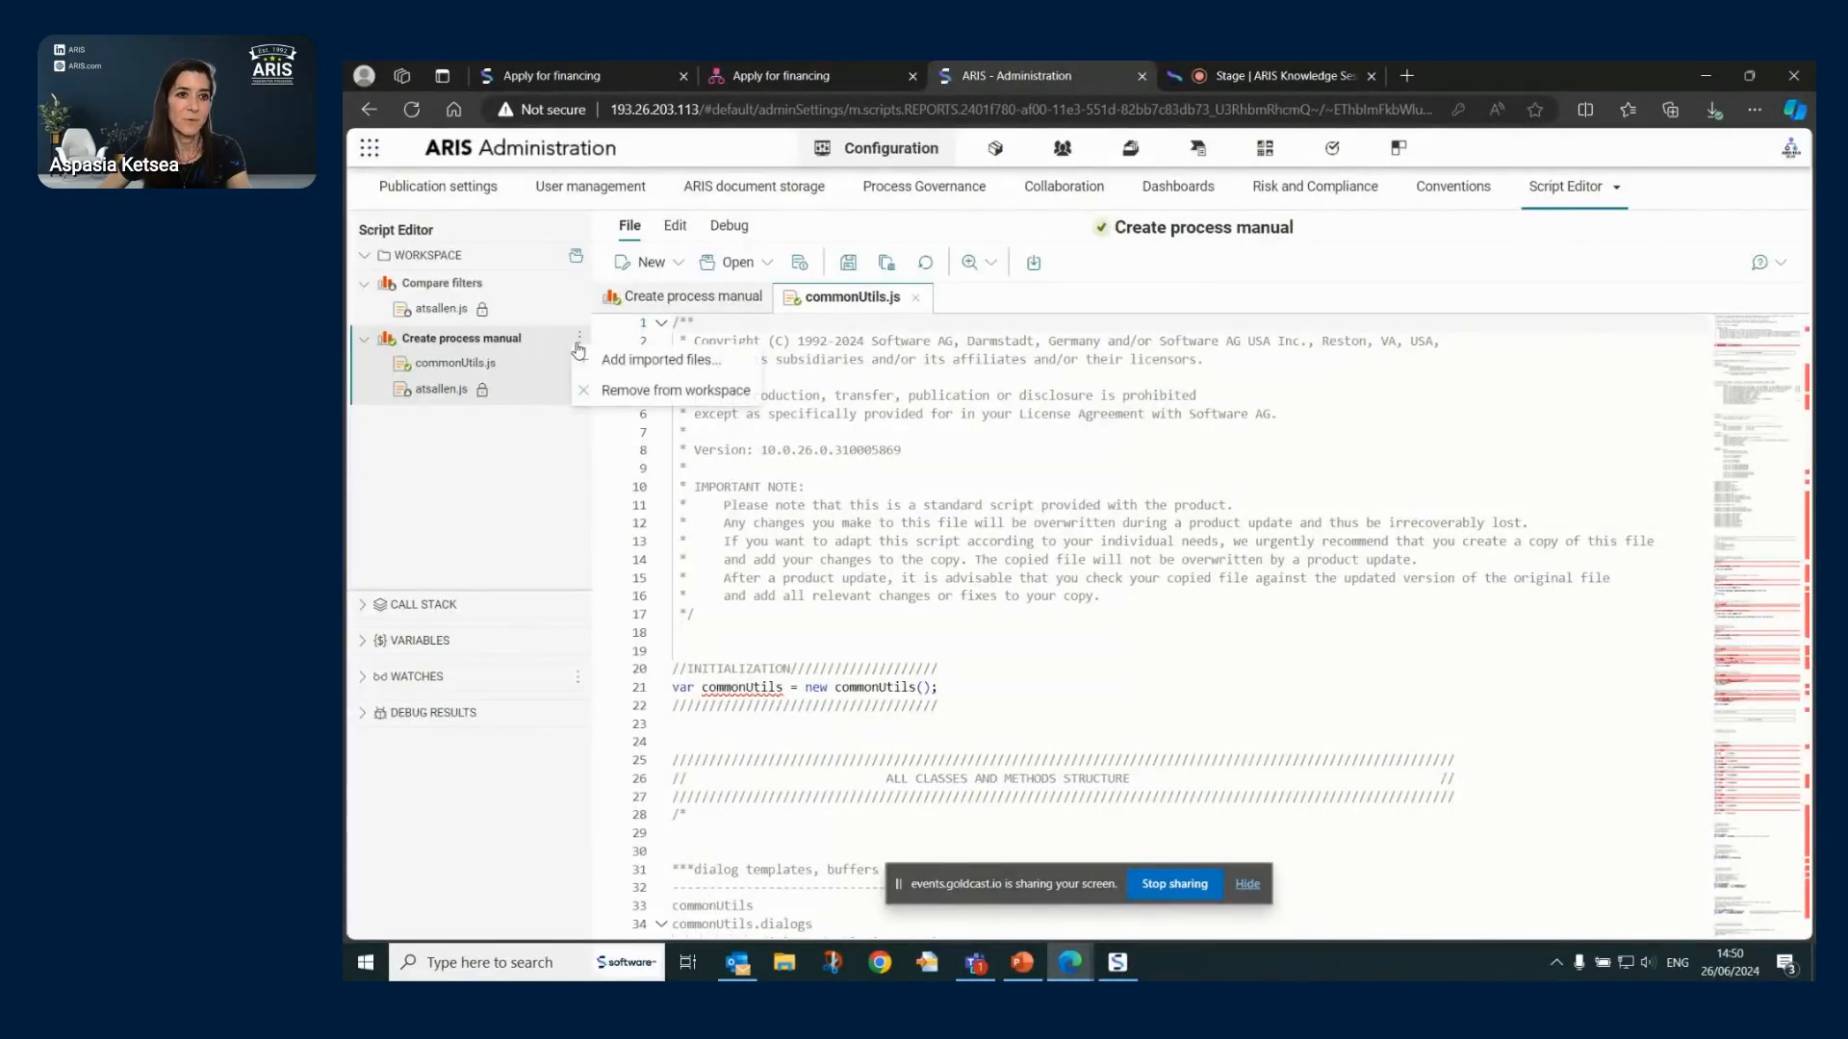
click(692, 402)
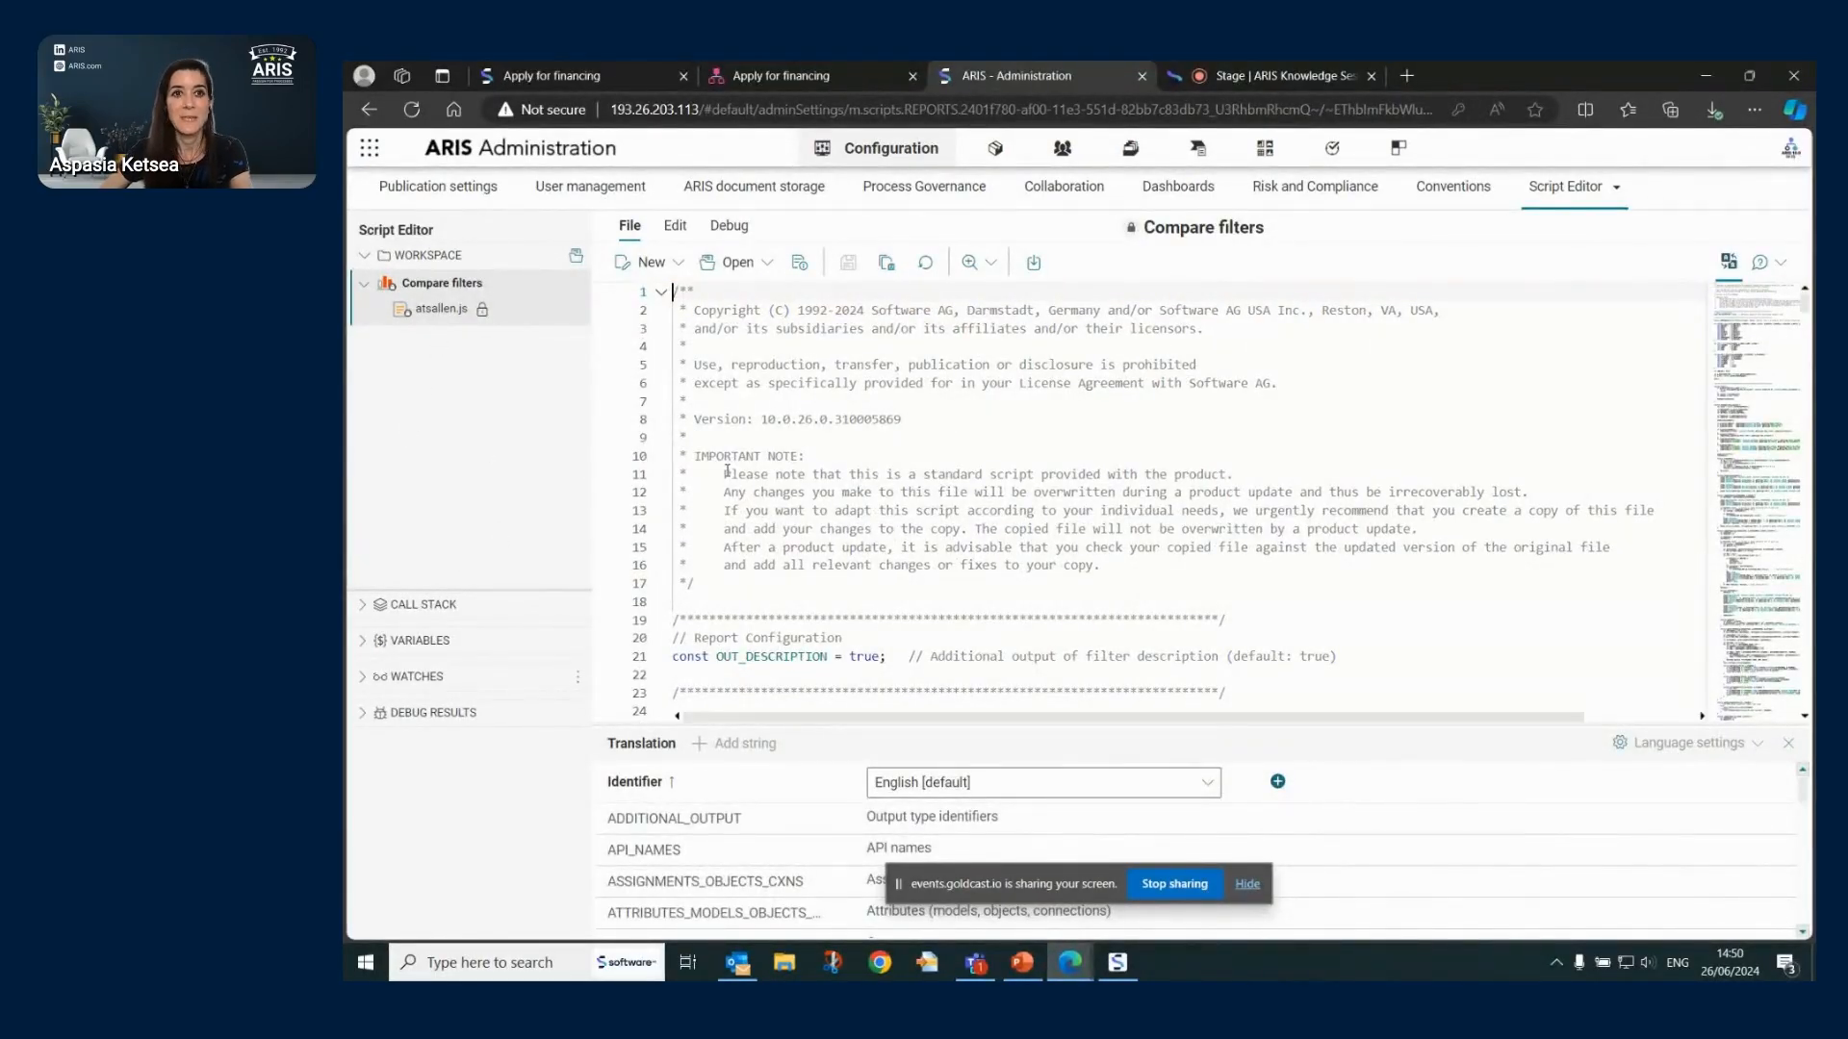
scroll(834, 374, down, 6)
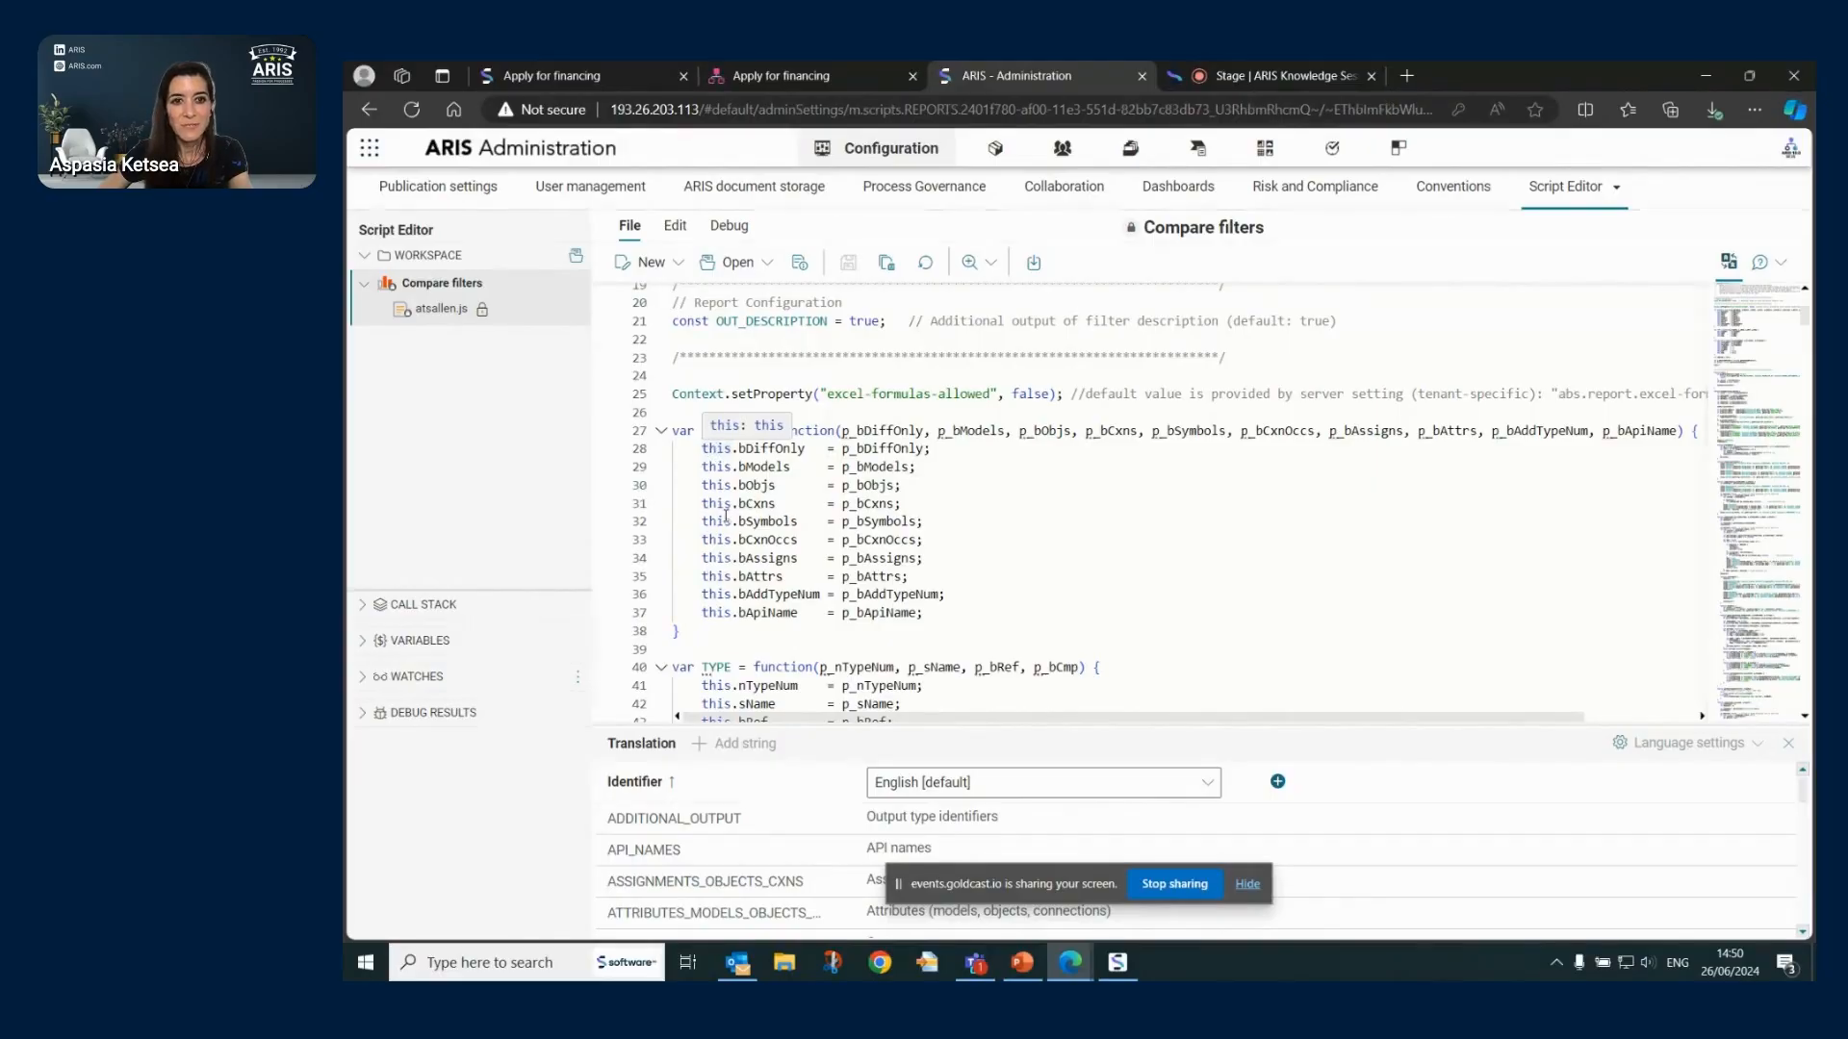
scroll(725, 517, down, 9)
scroll(885, 574, down, 5)
scroll(818, 481, up, 5)
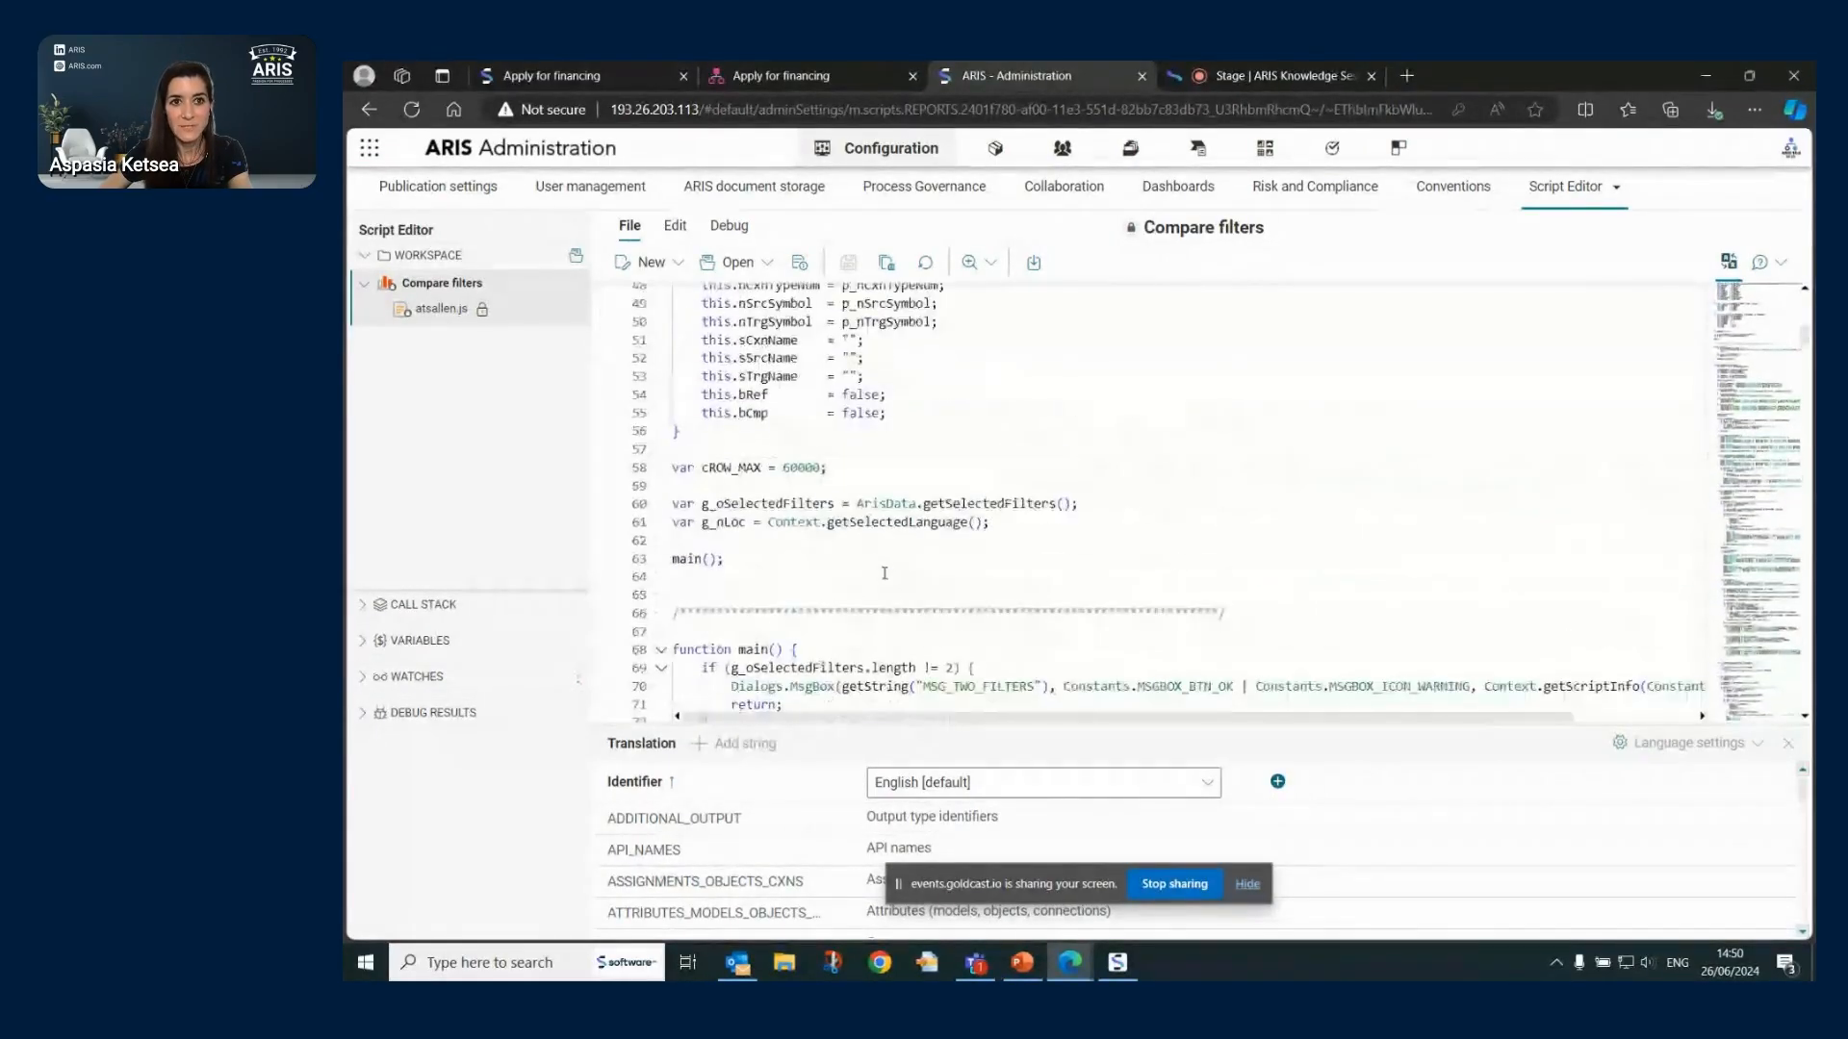
click(650, 267)
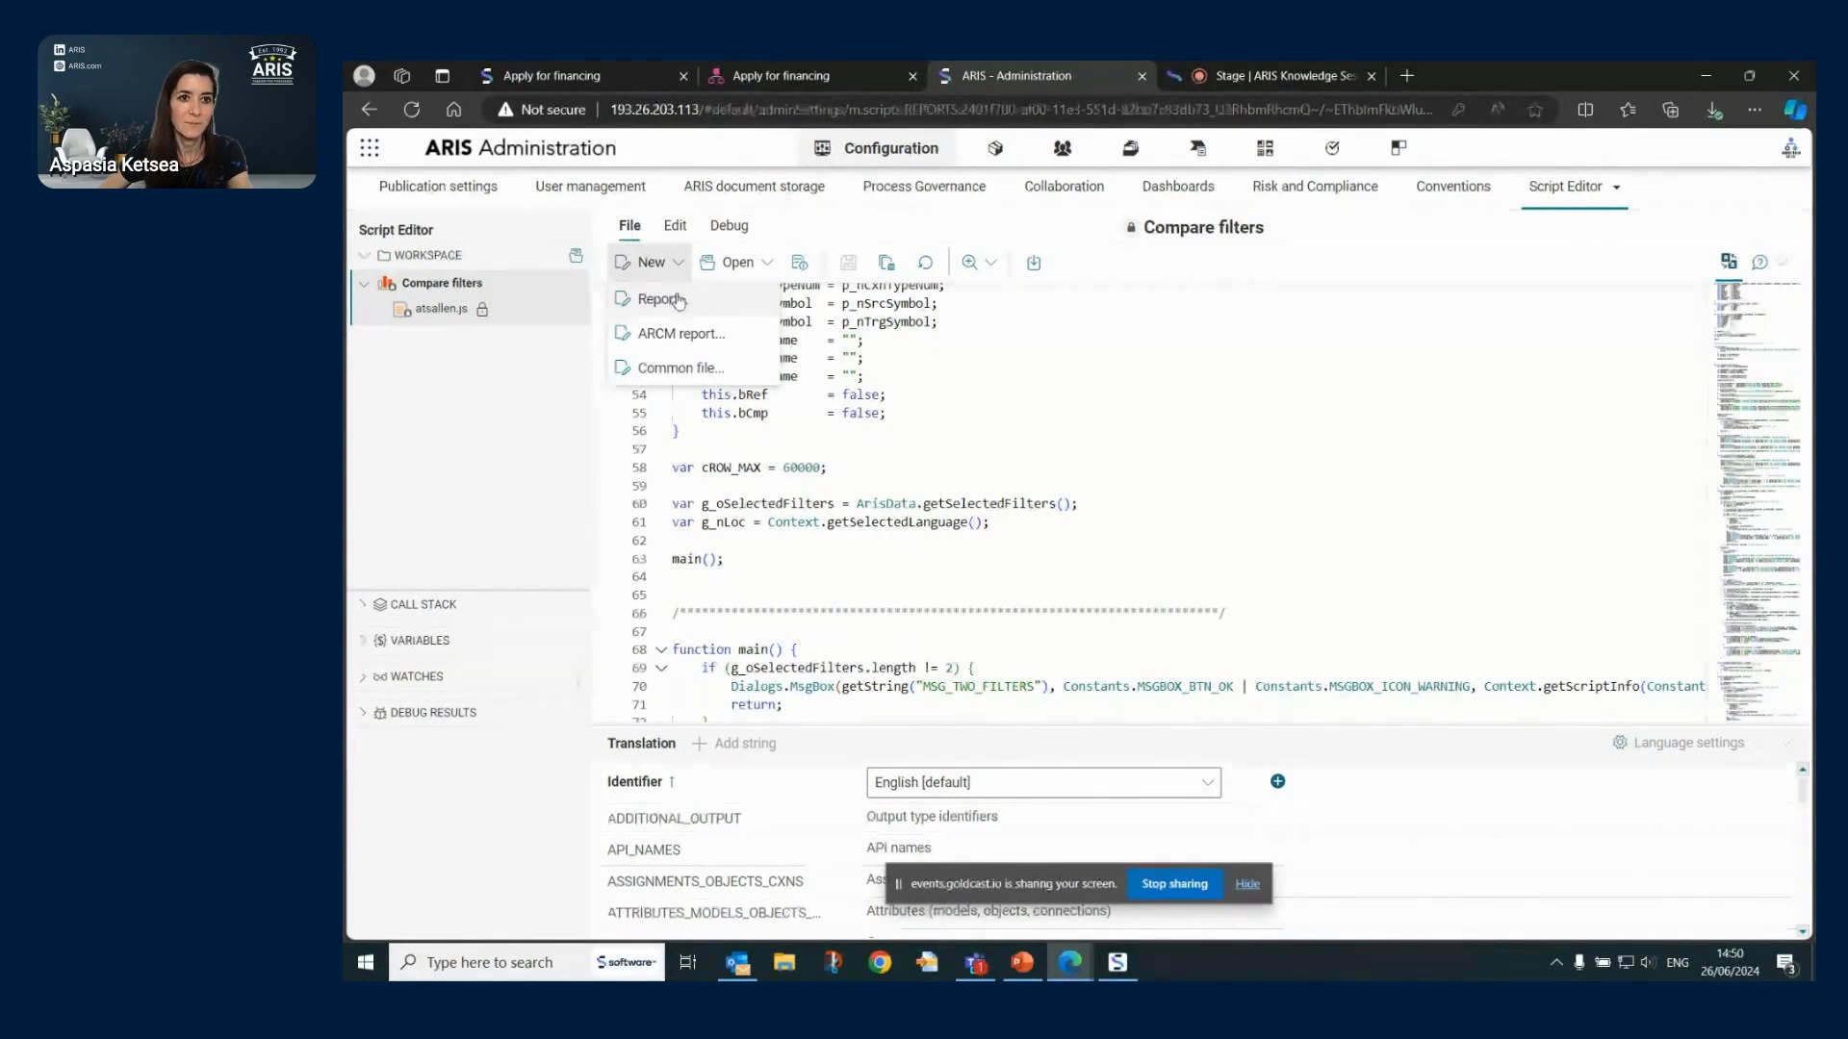
click(760, 267)
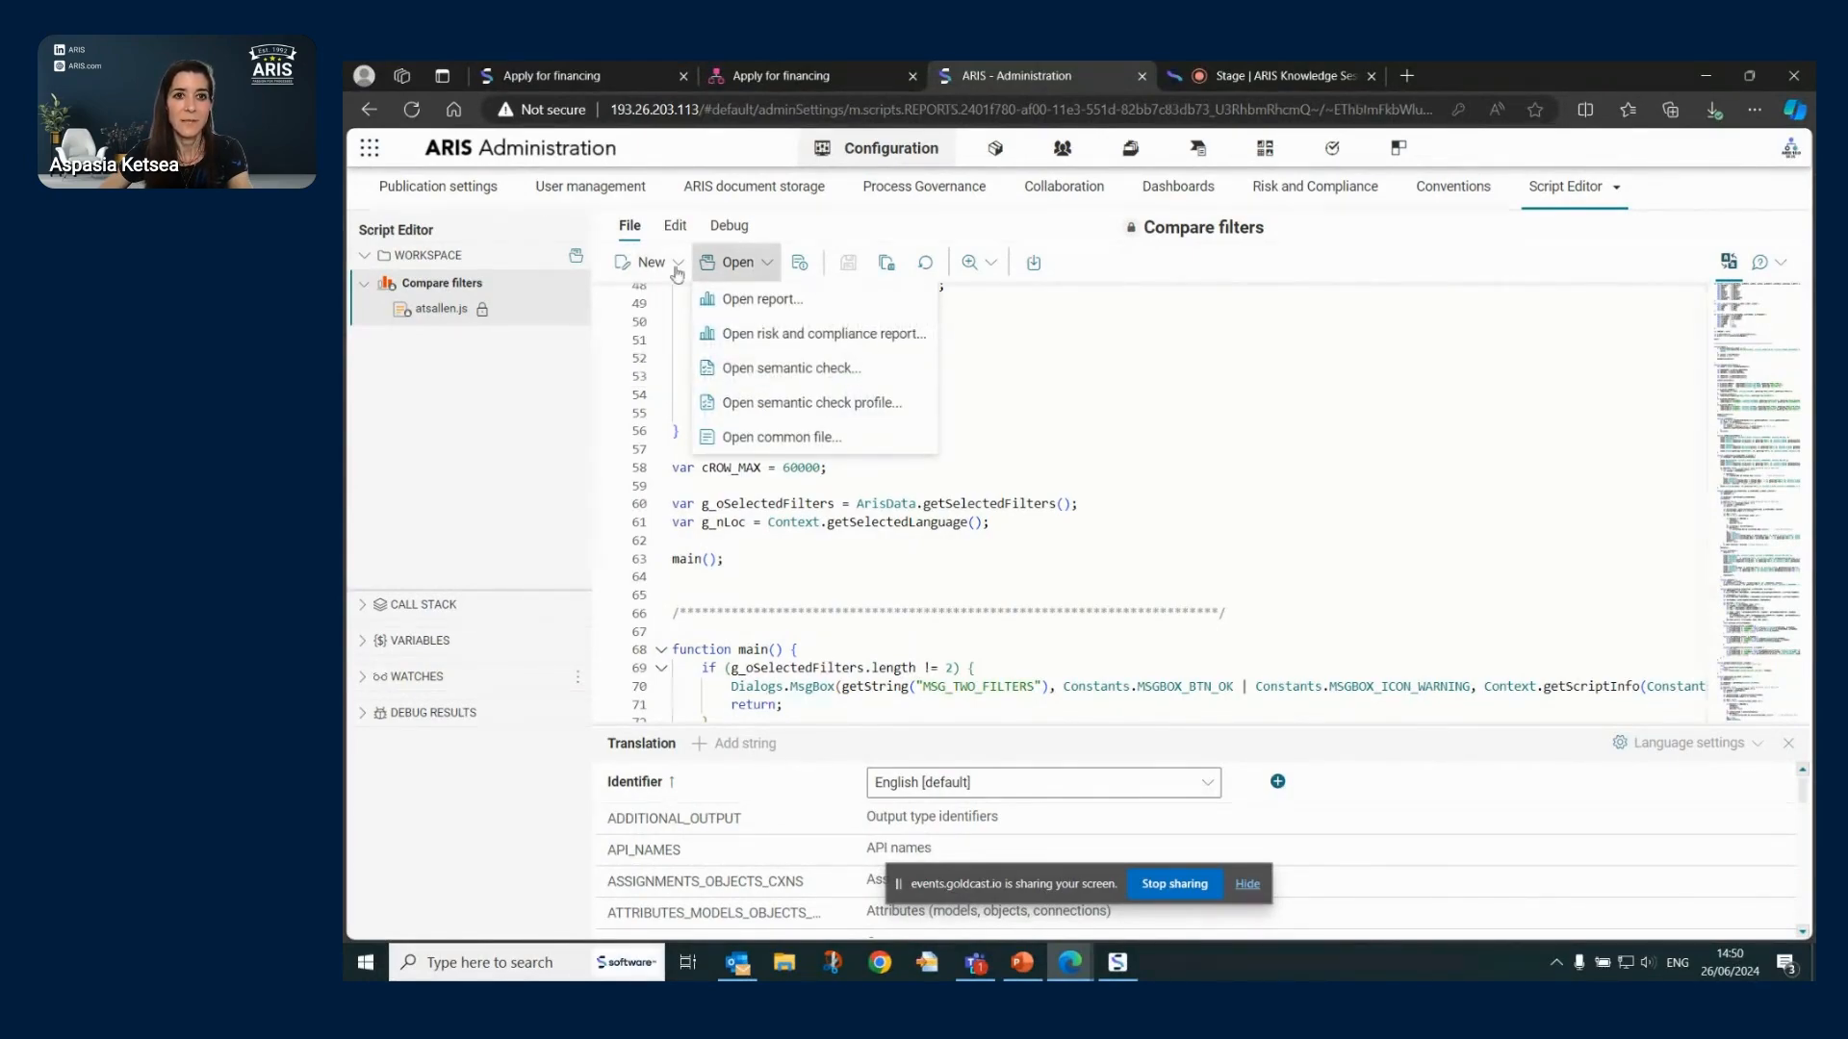
click(798, 263)
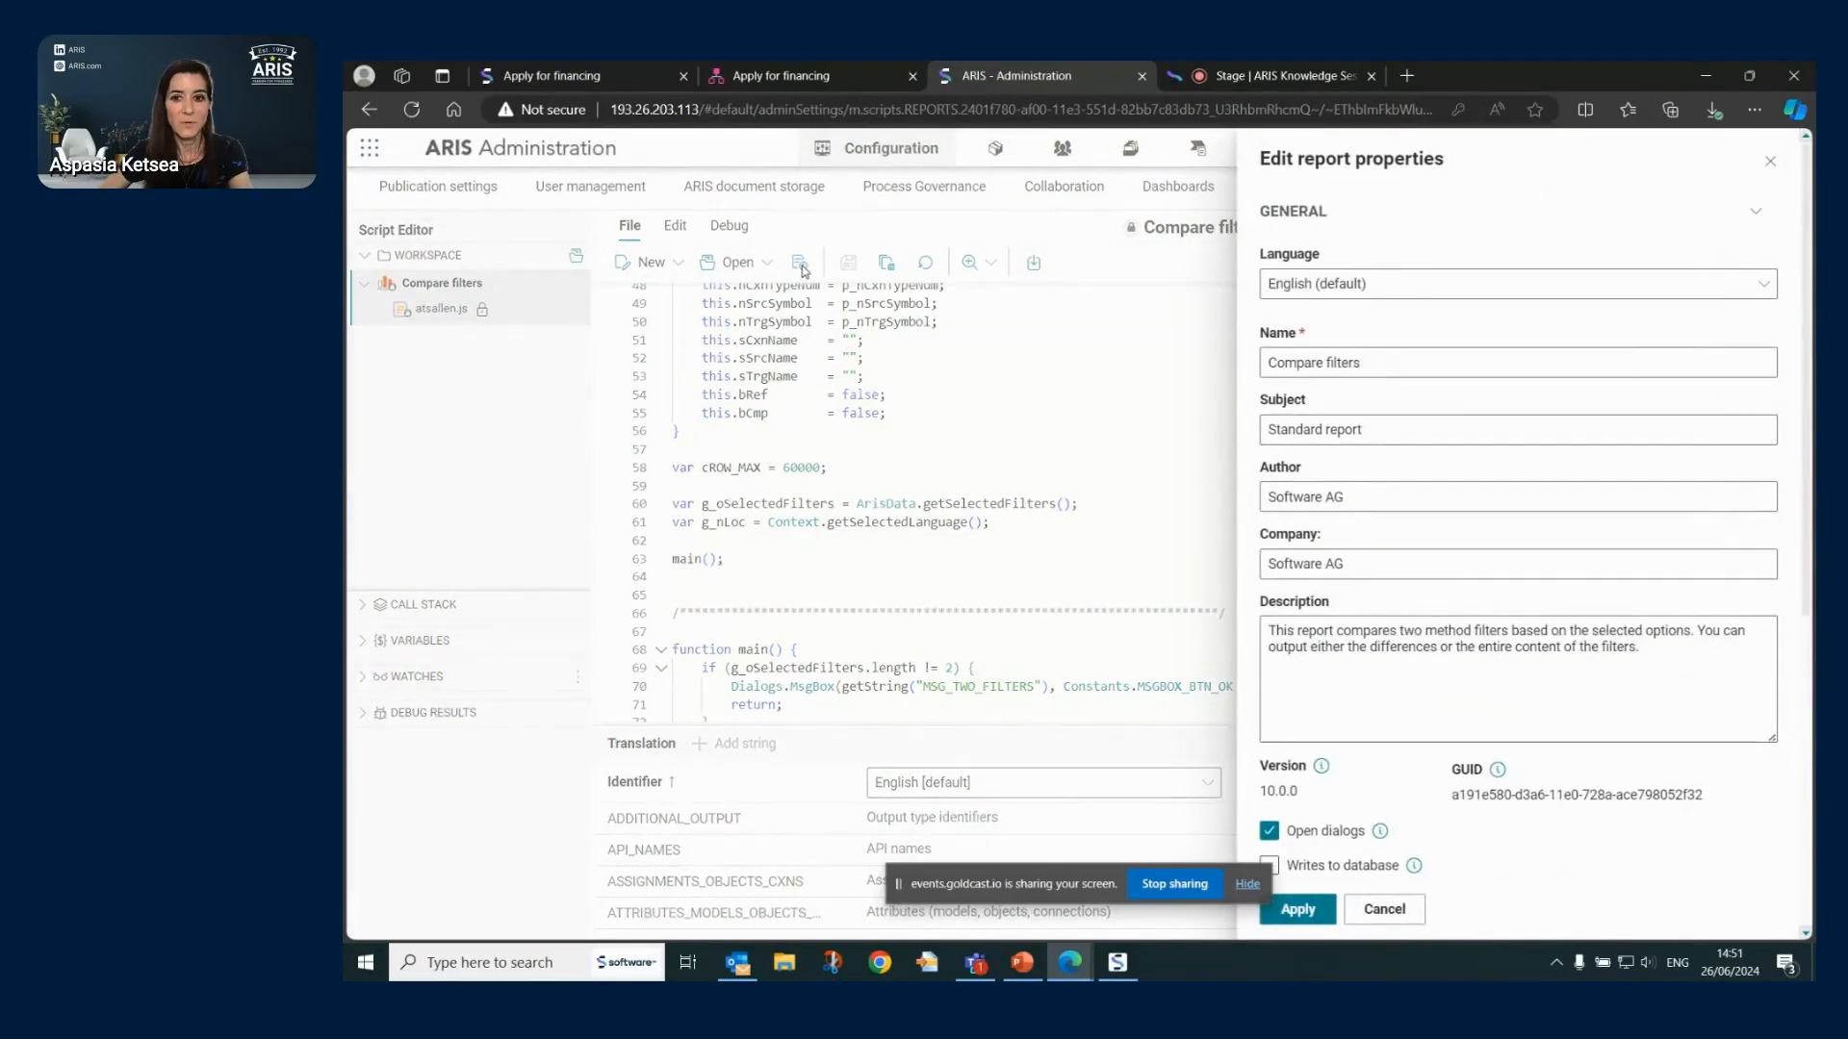
scroll(1636, 289, down, 5)
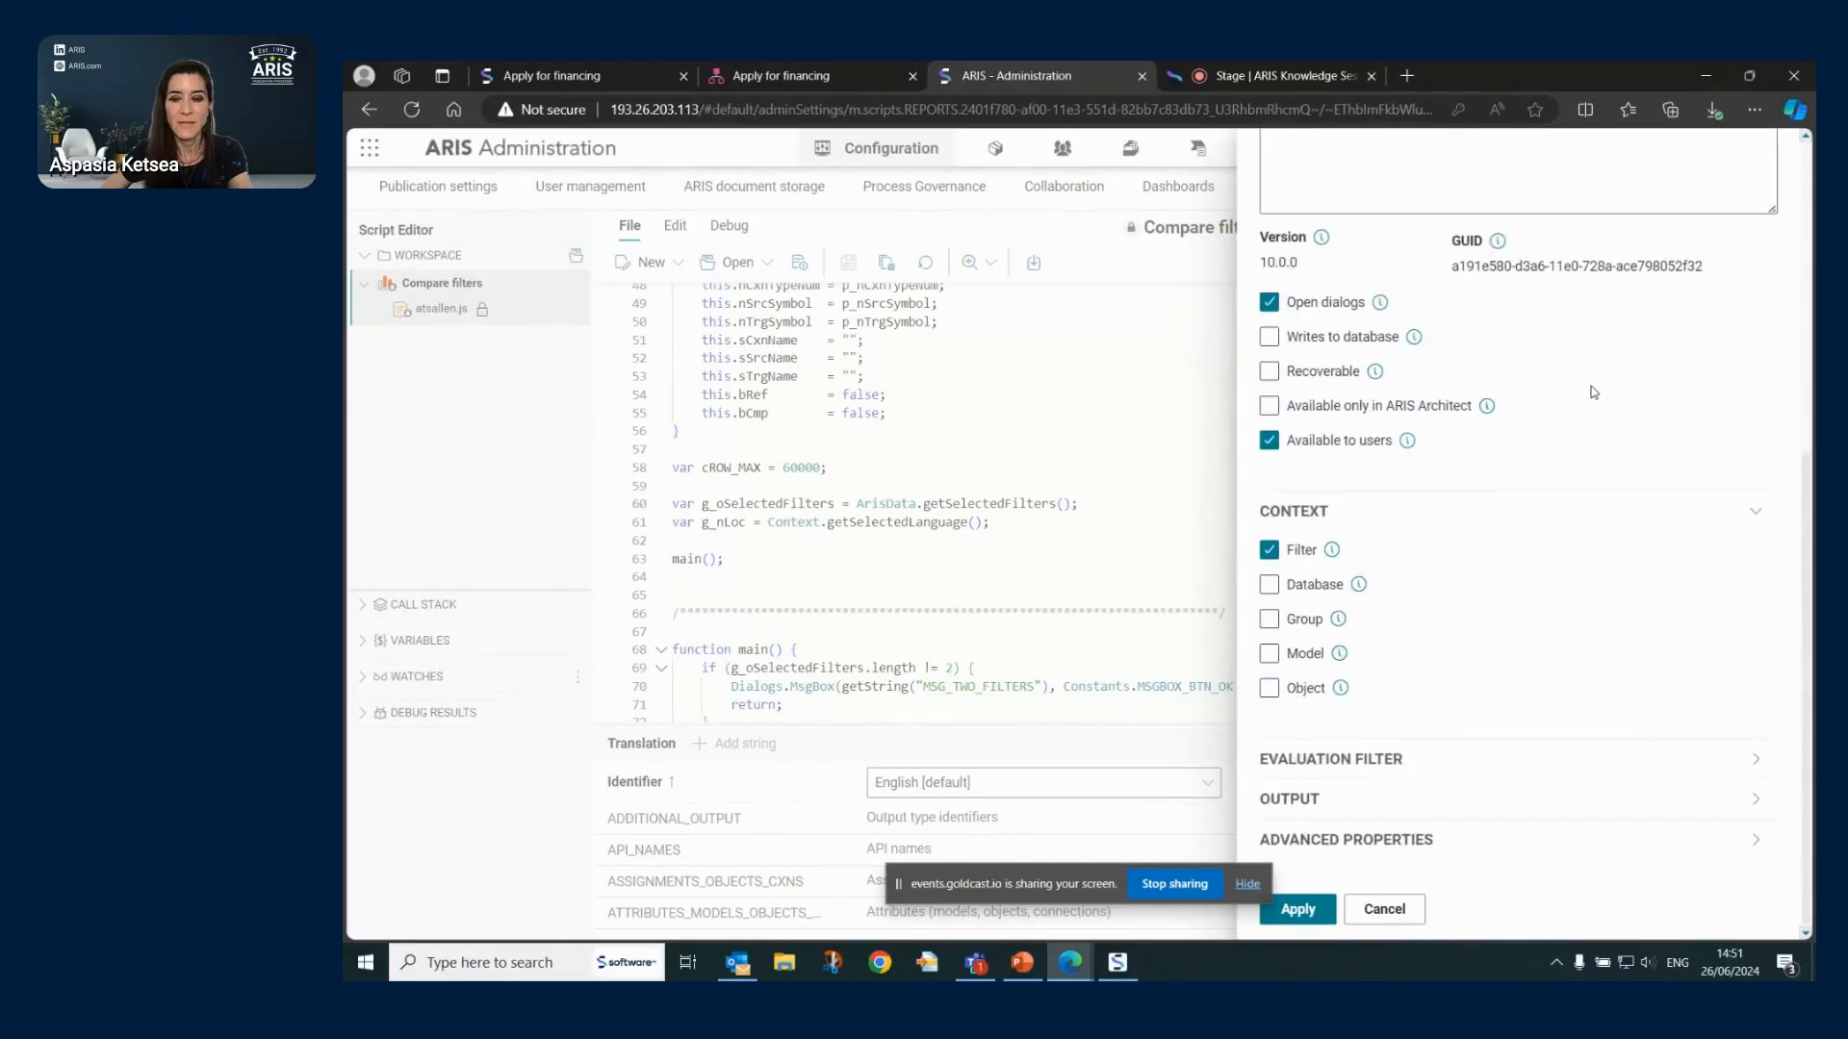
scroll(1395, 594, up, 1)
scroll(1539, 558, down, 1)
scroll(1497, 847, up, 5)
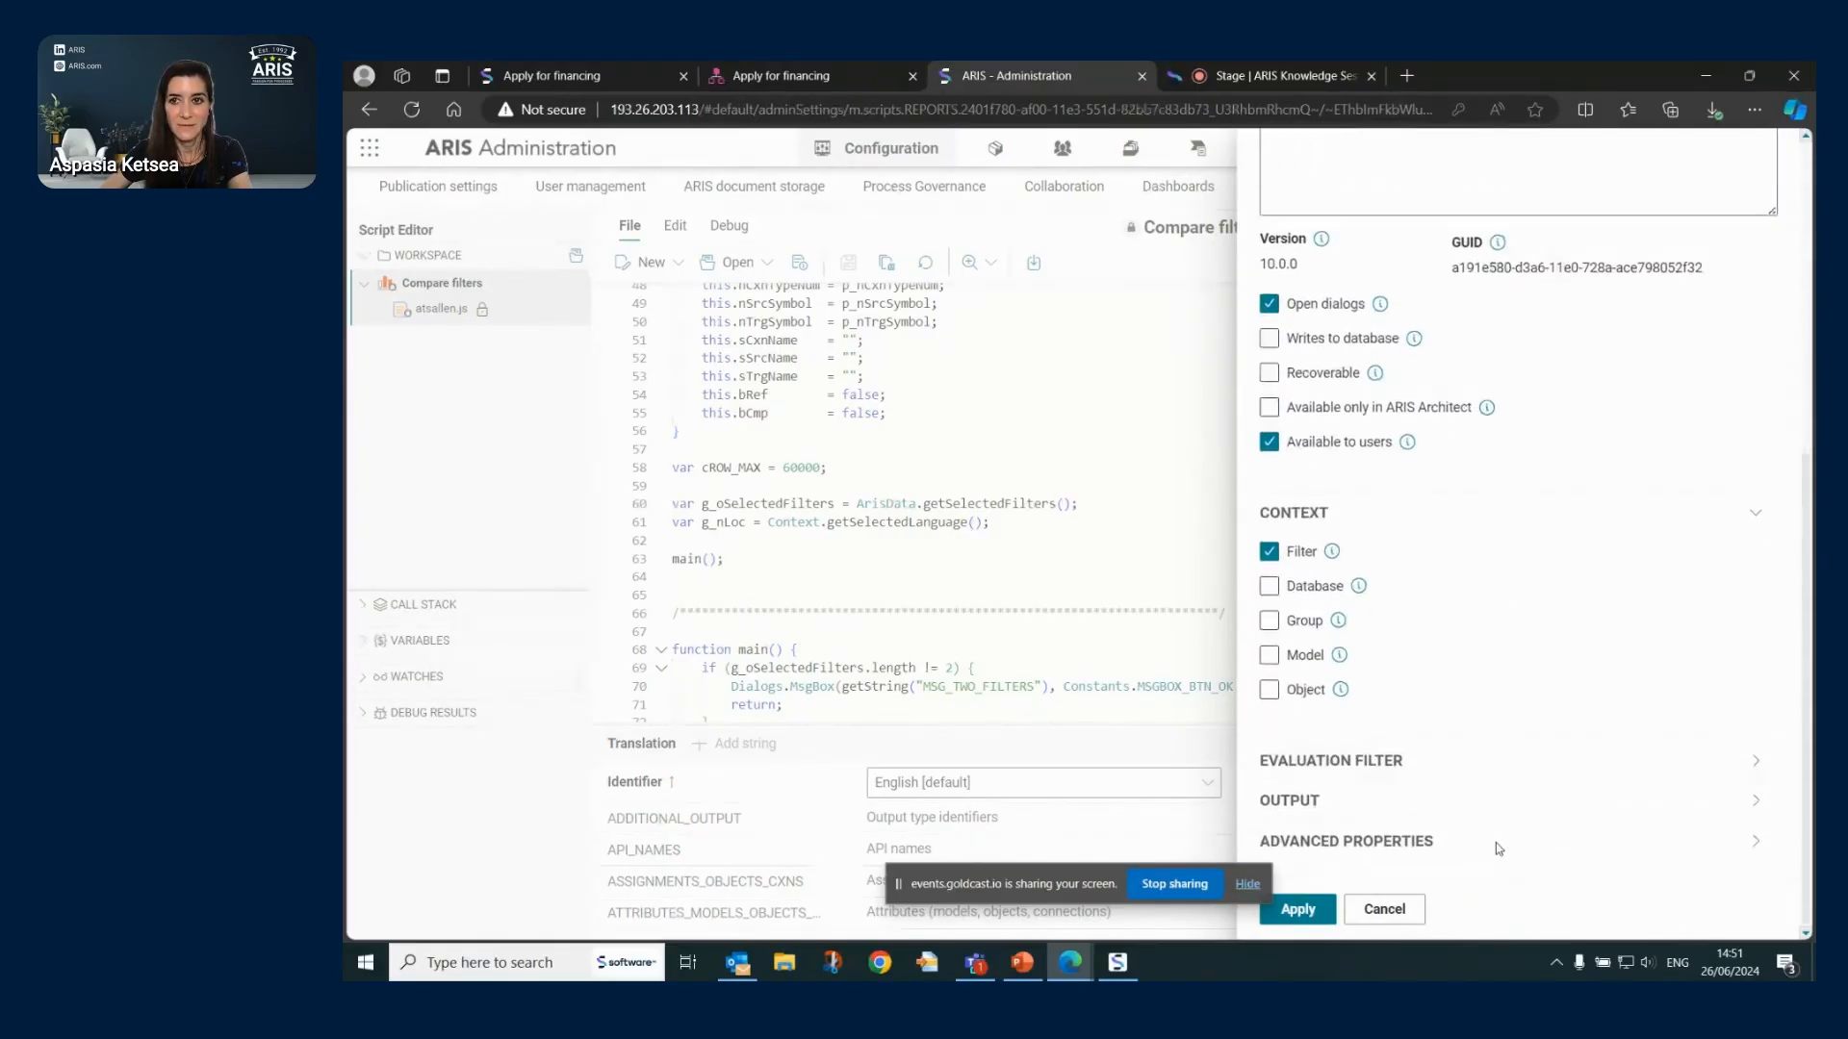
click(1769, 163)
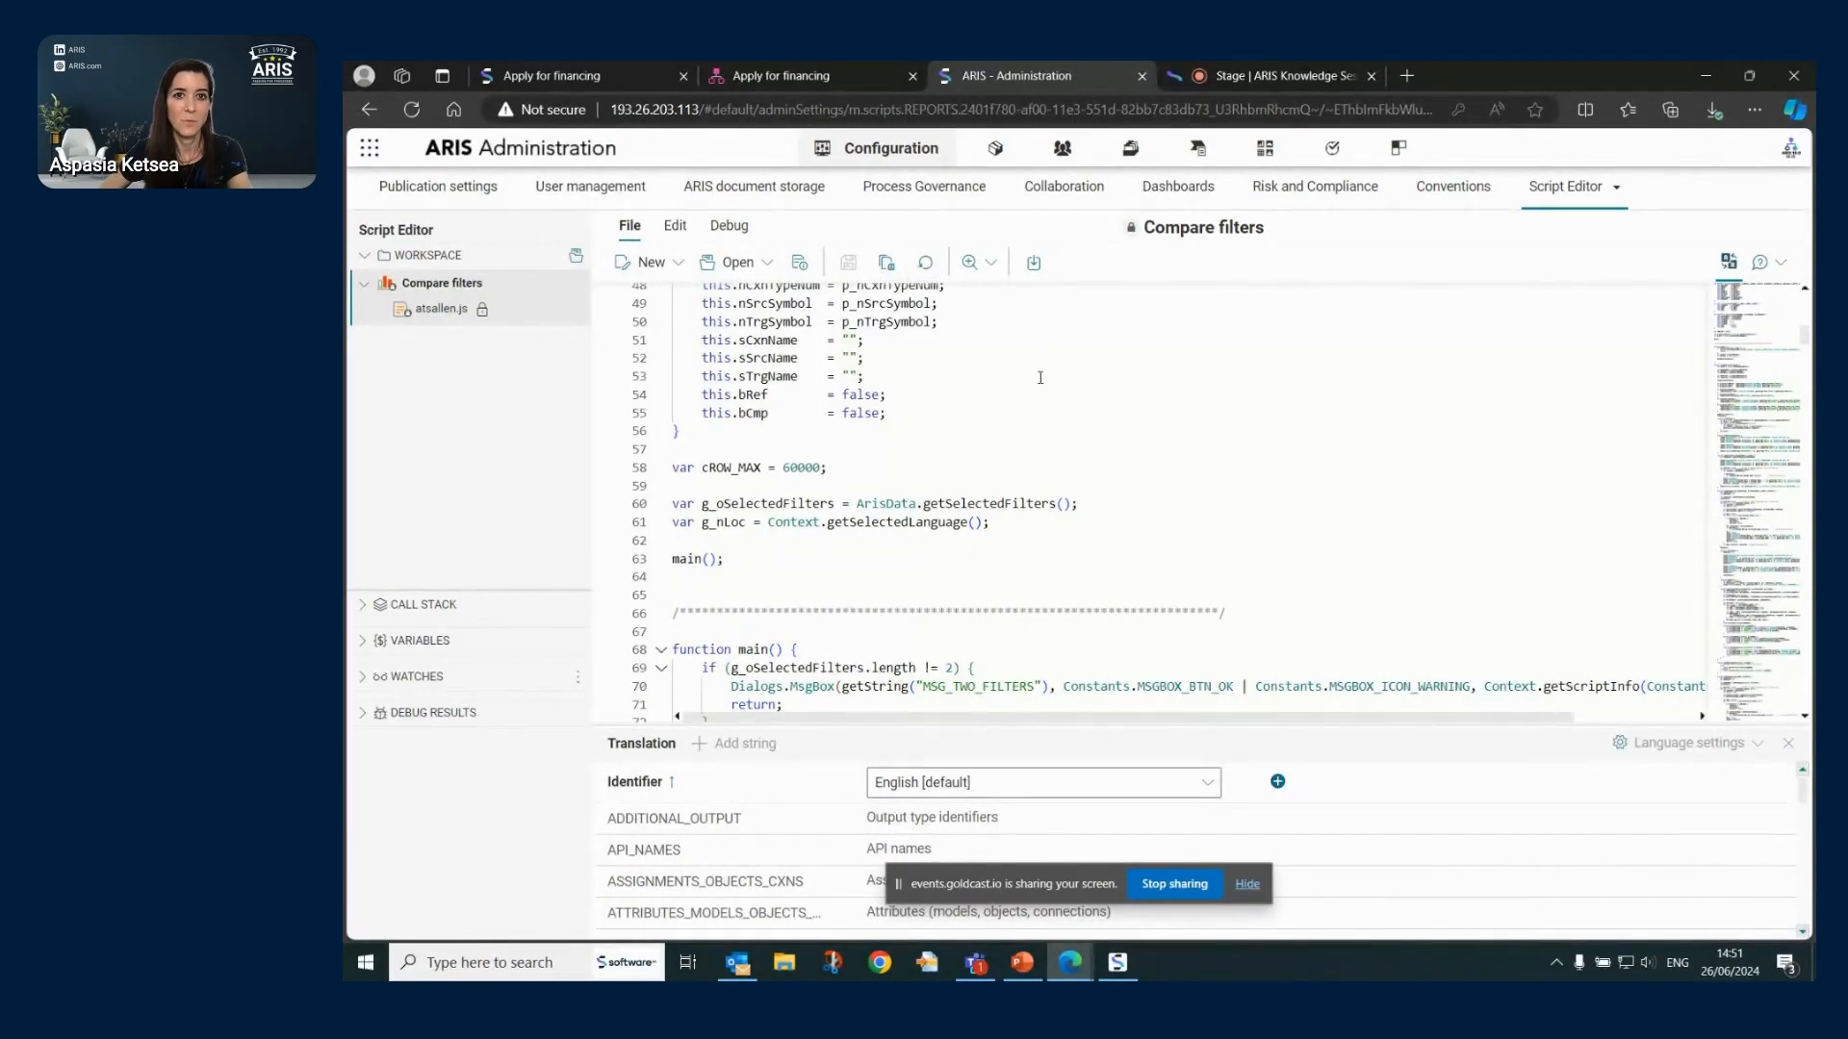
- Check the zoom options, then select the cROW_MAX identifier on line 57 in the Edit tools
click(987, 263)
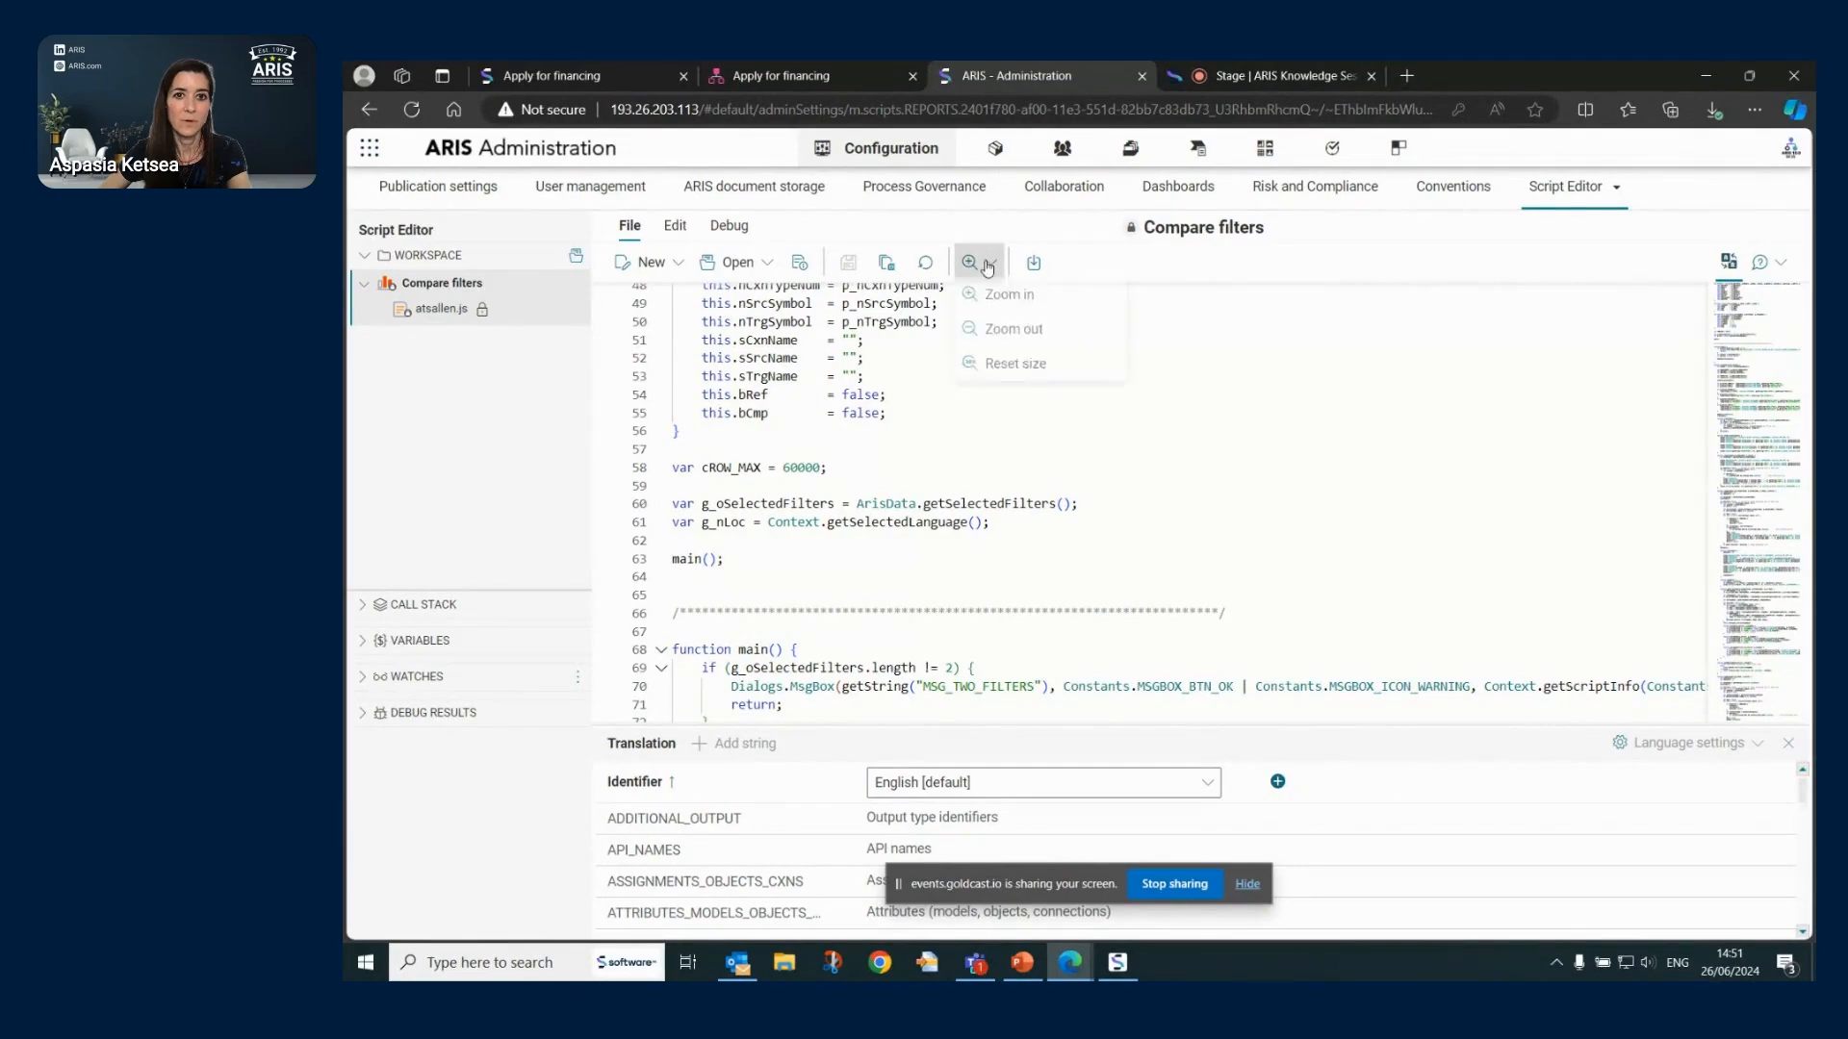
click(1306, 396)
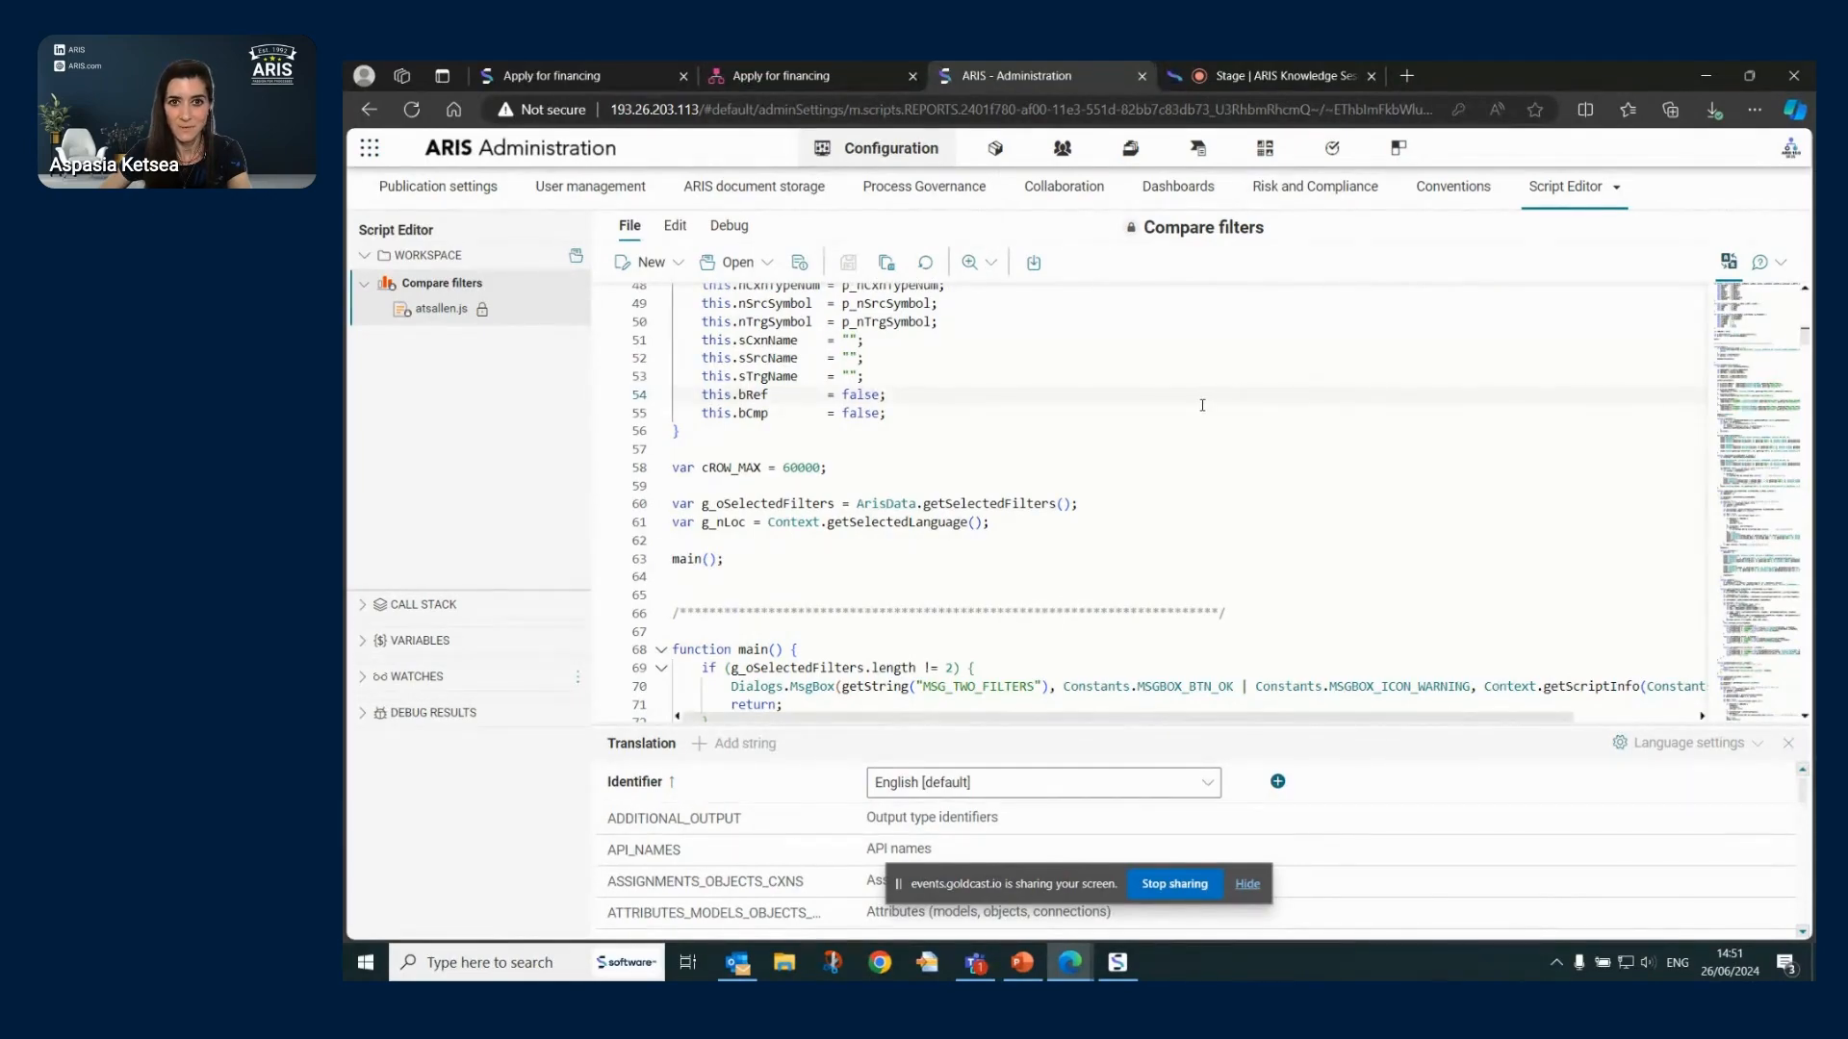
click(675, 229)
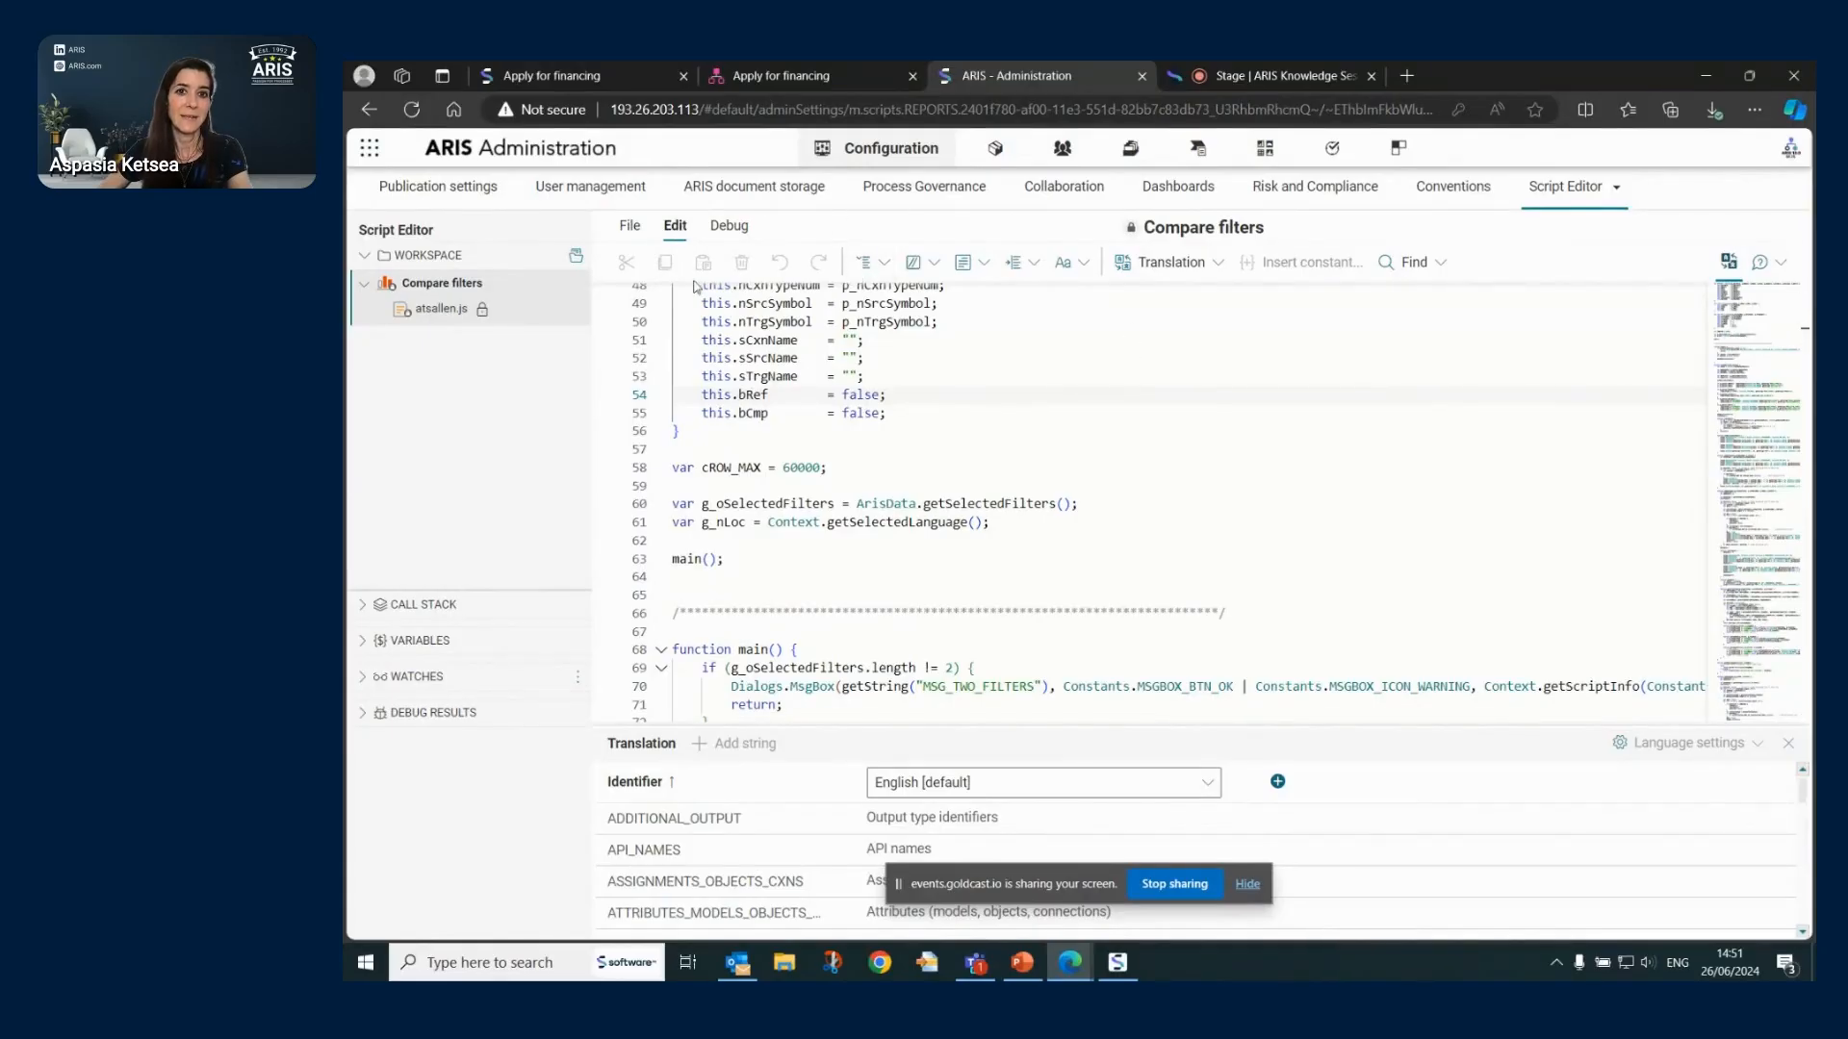
click(839, 442)
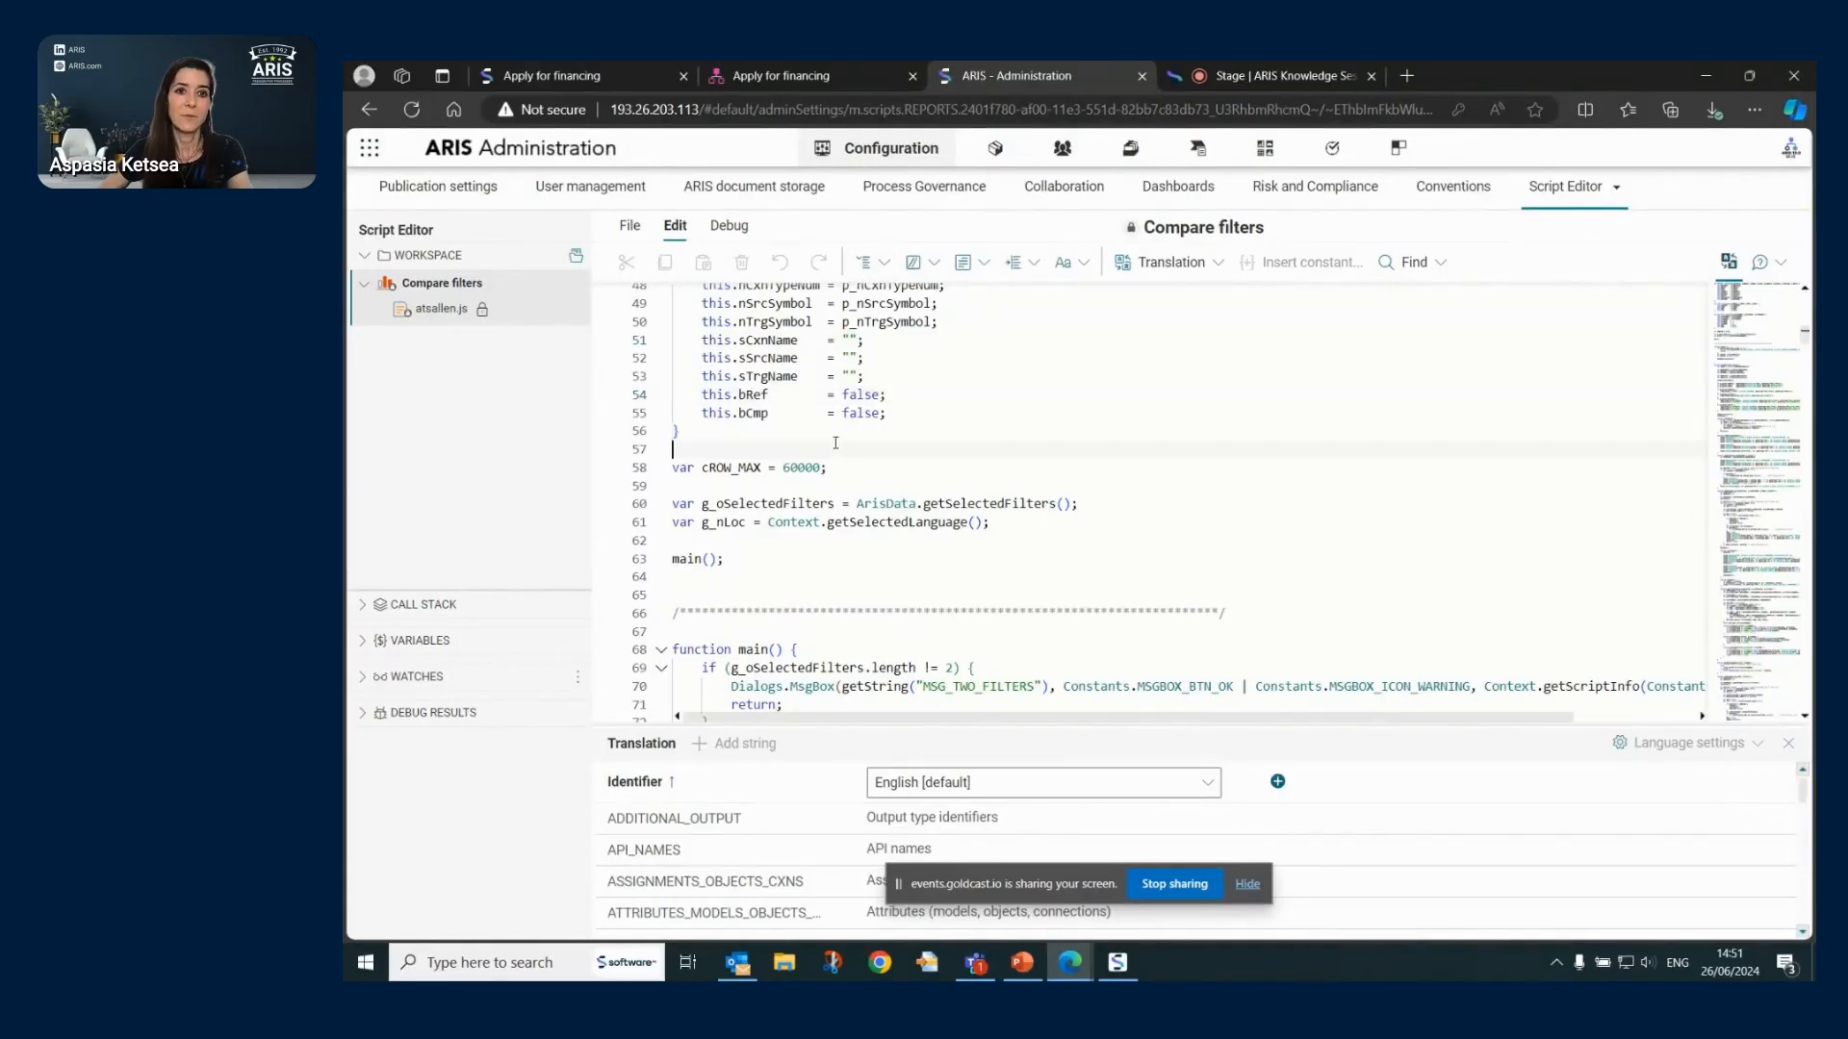
double_click(719, 466)
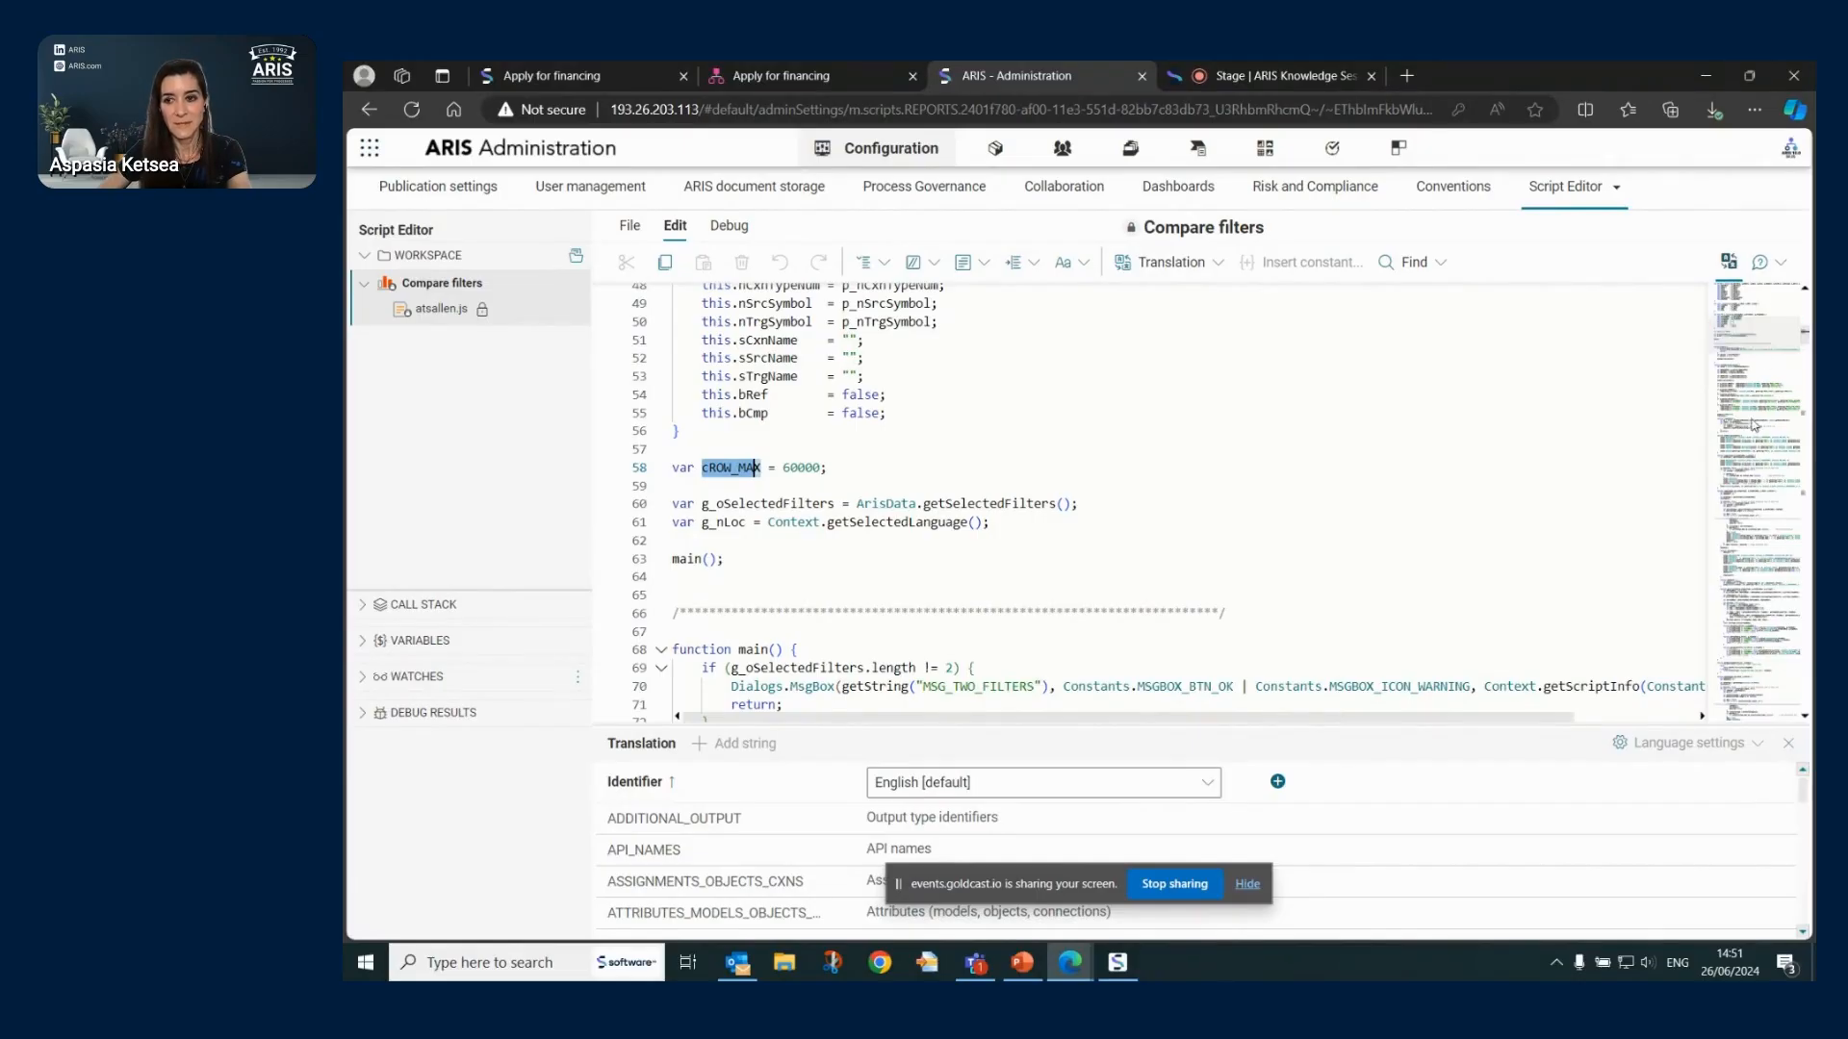
- Scroll through the read-only Compare filters code and try editing at line 188
drag(1812, 334, 1813, 366)
click(1806, 379)
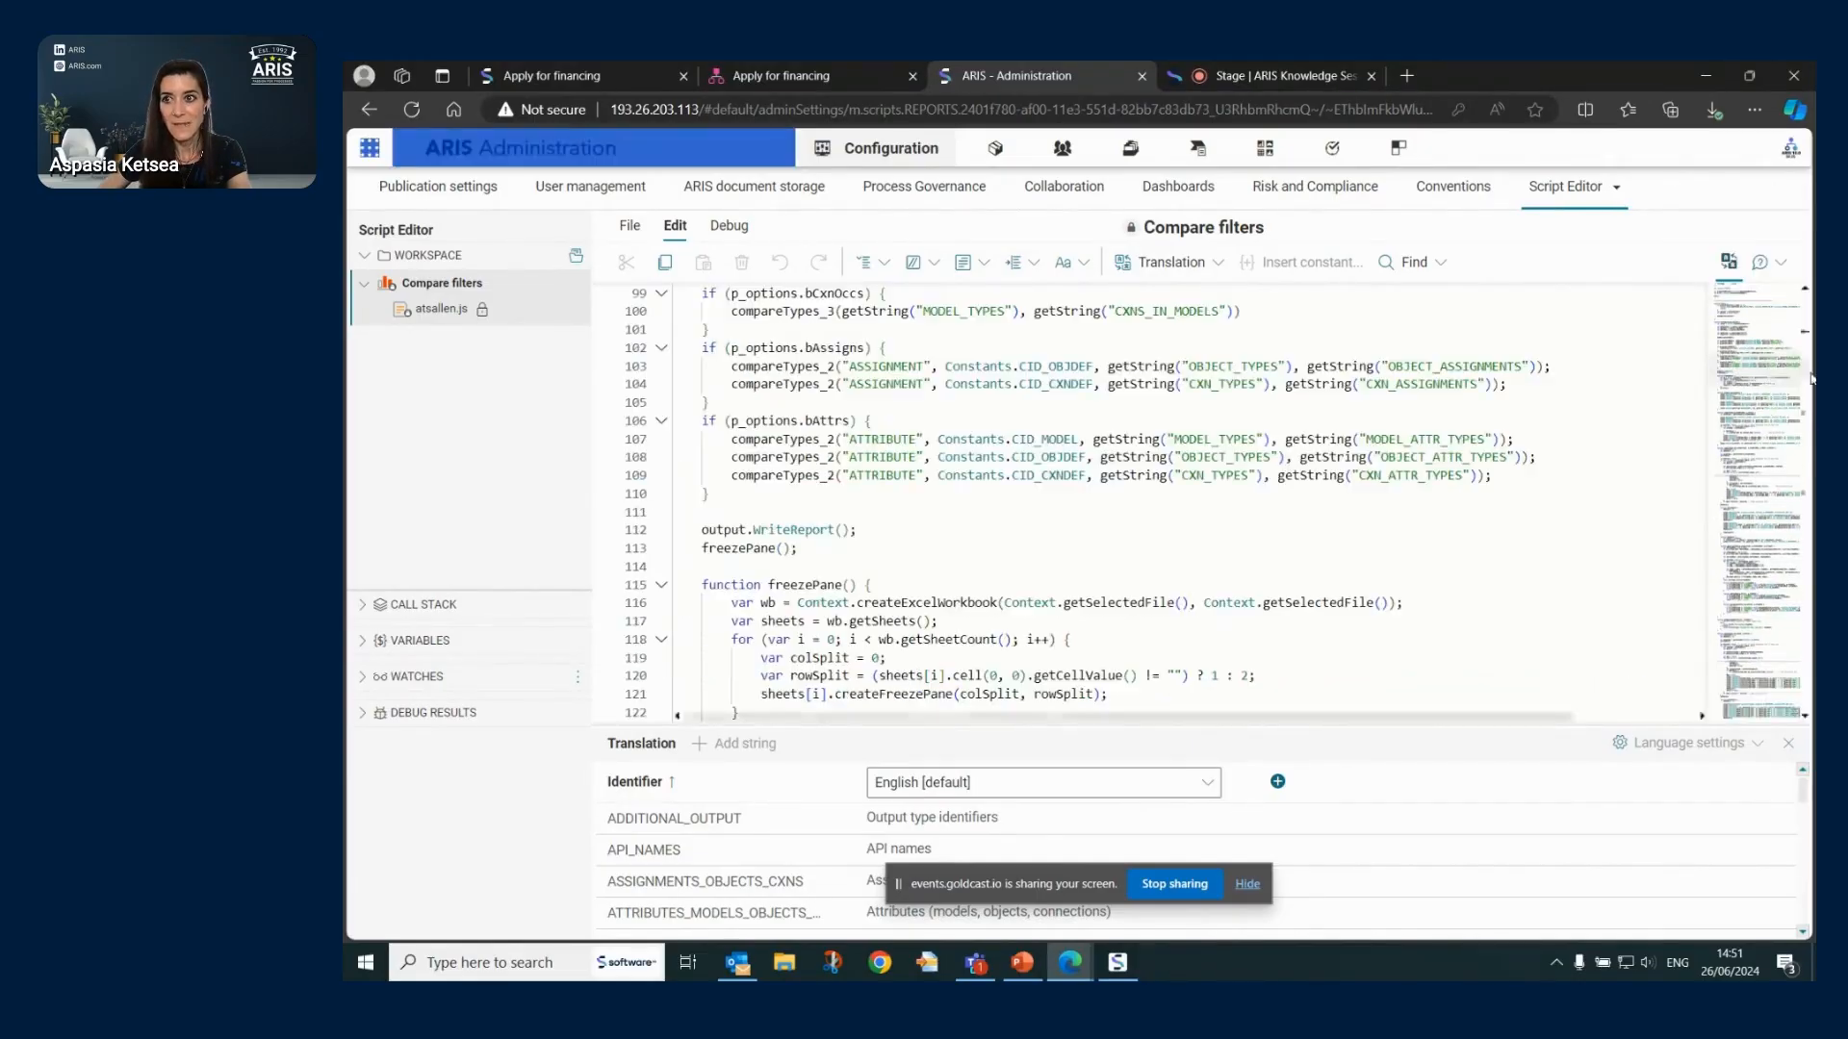
drag(1805, 381, 1810, 337)
click(1328, 632)
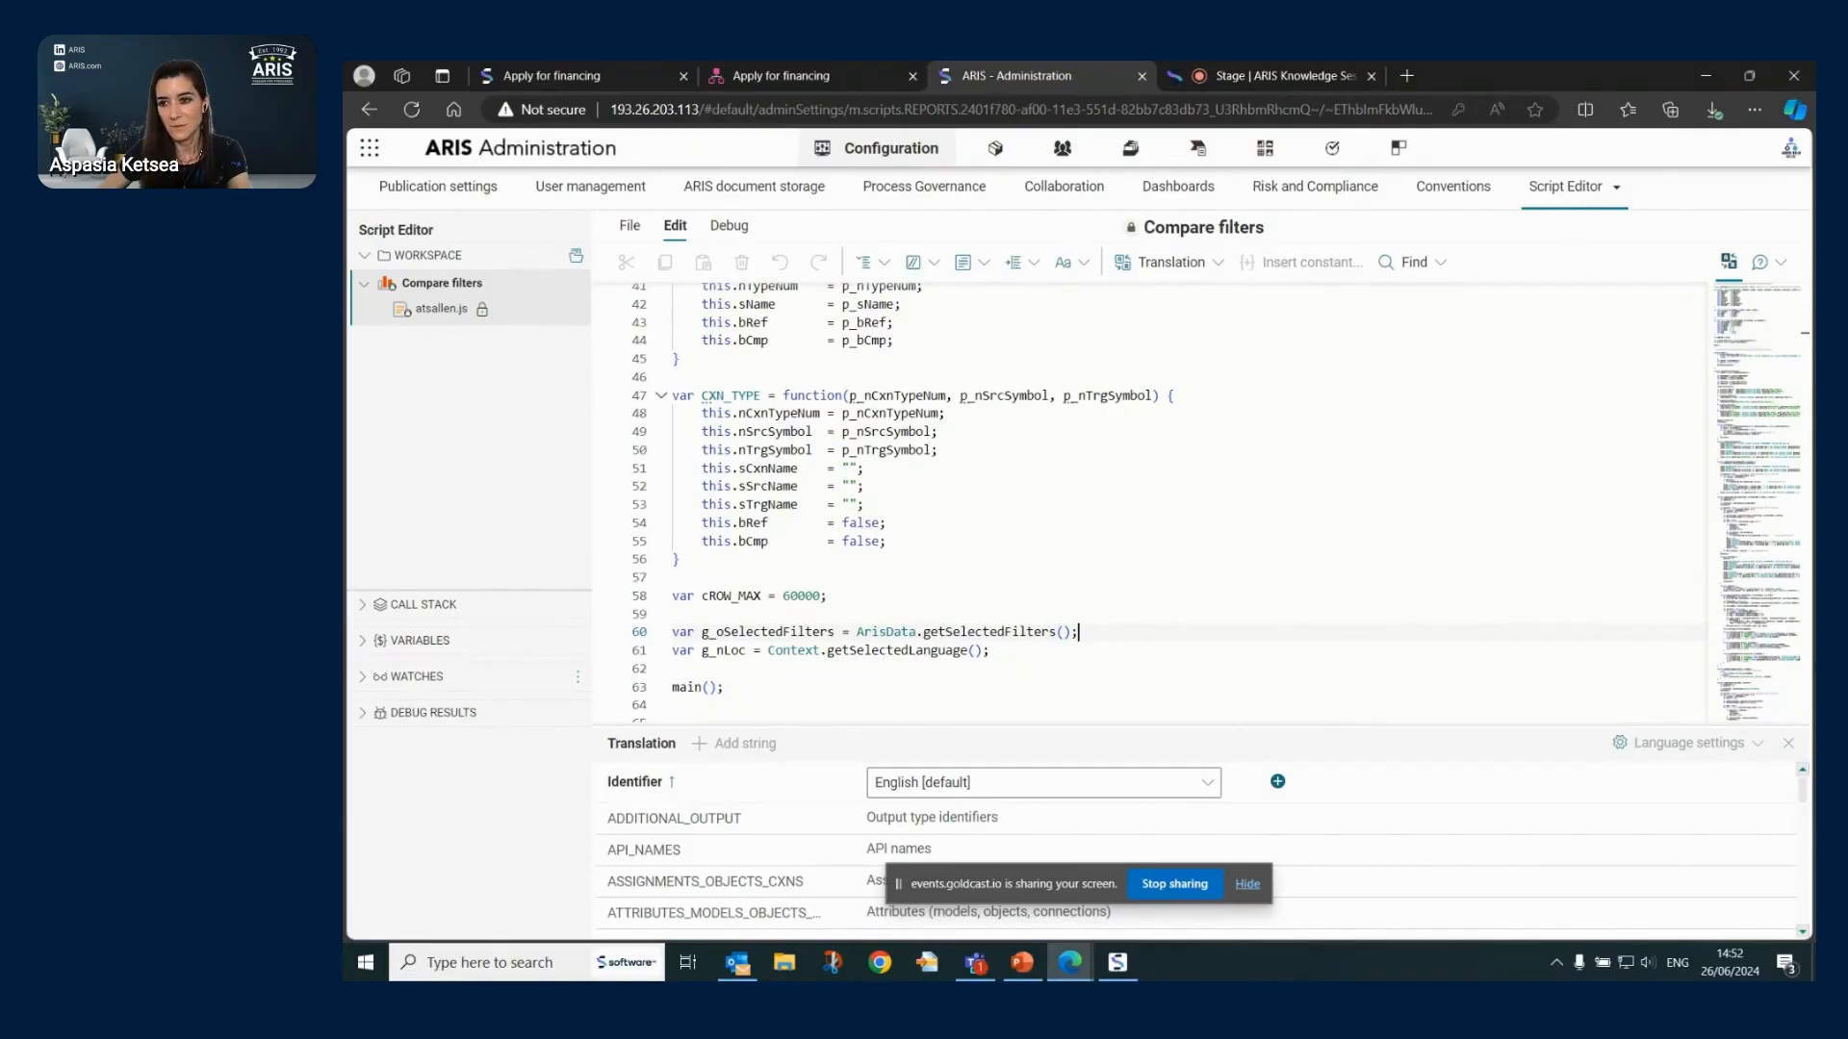
drag(1760, 345, 1767, 486)
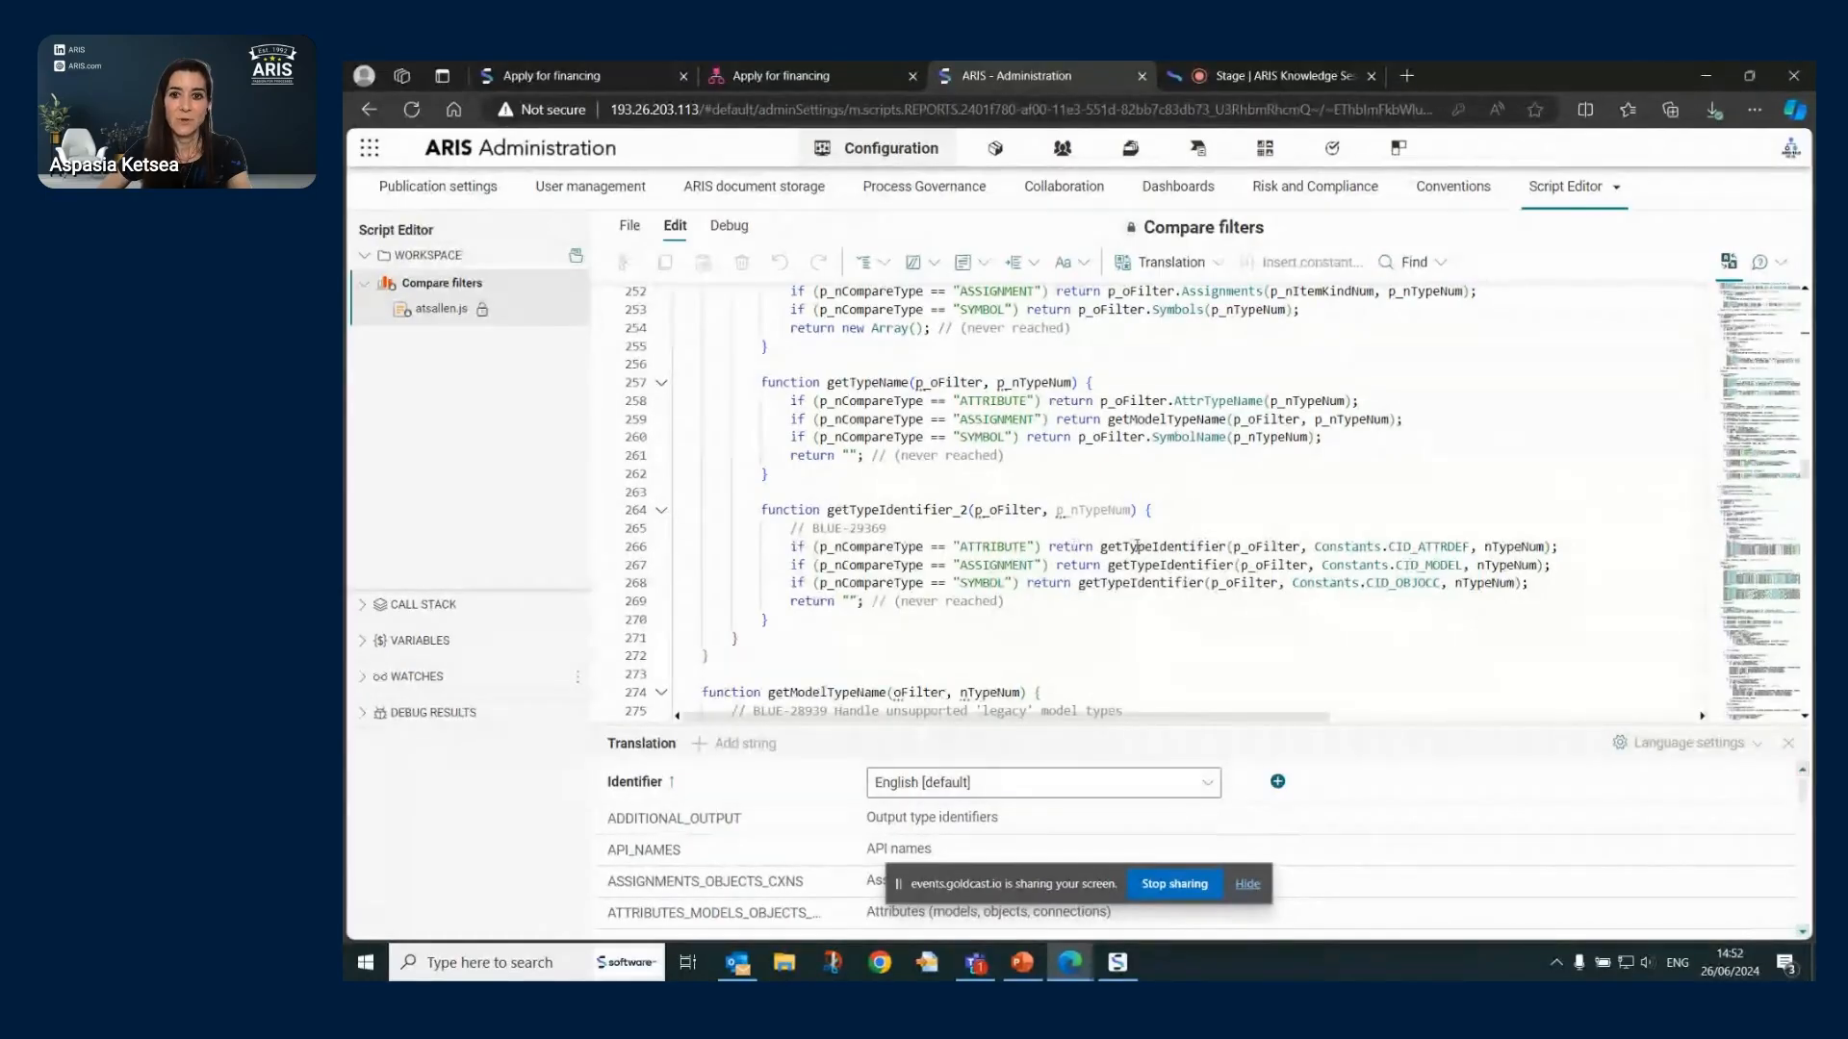
mouse_move(1136, 546)
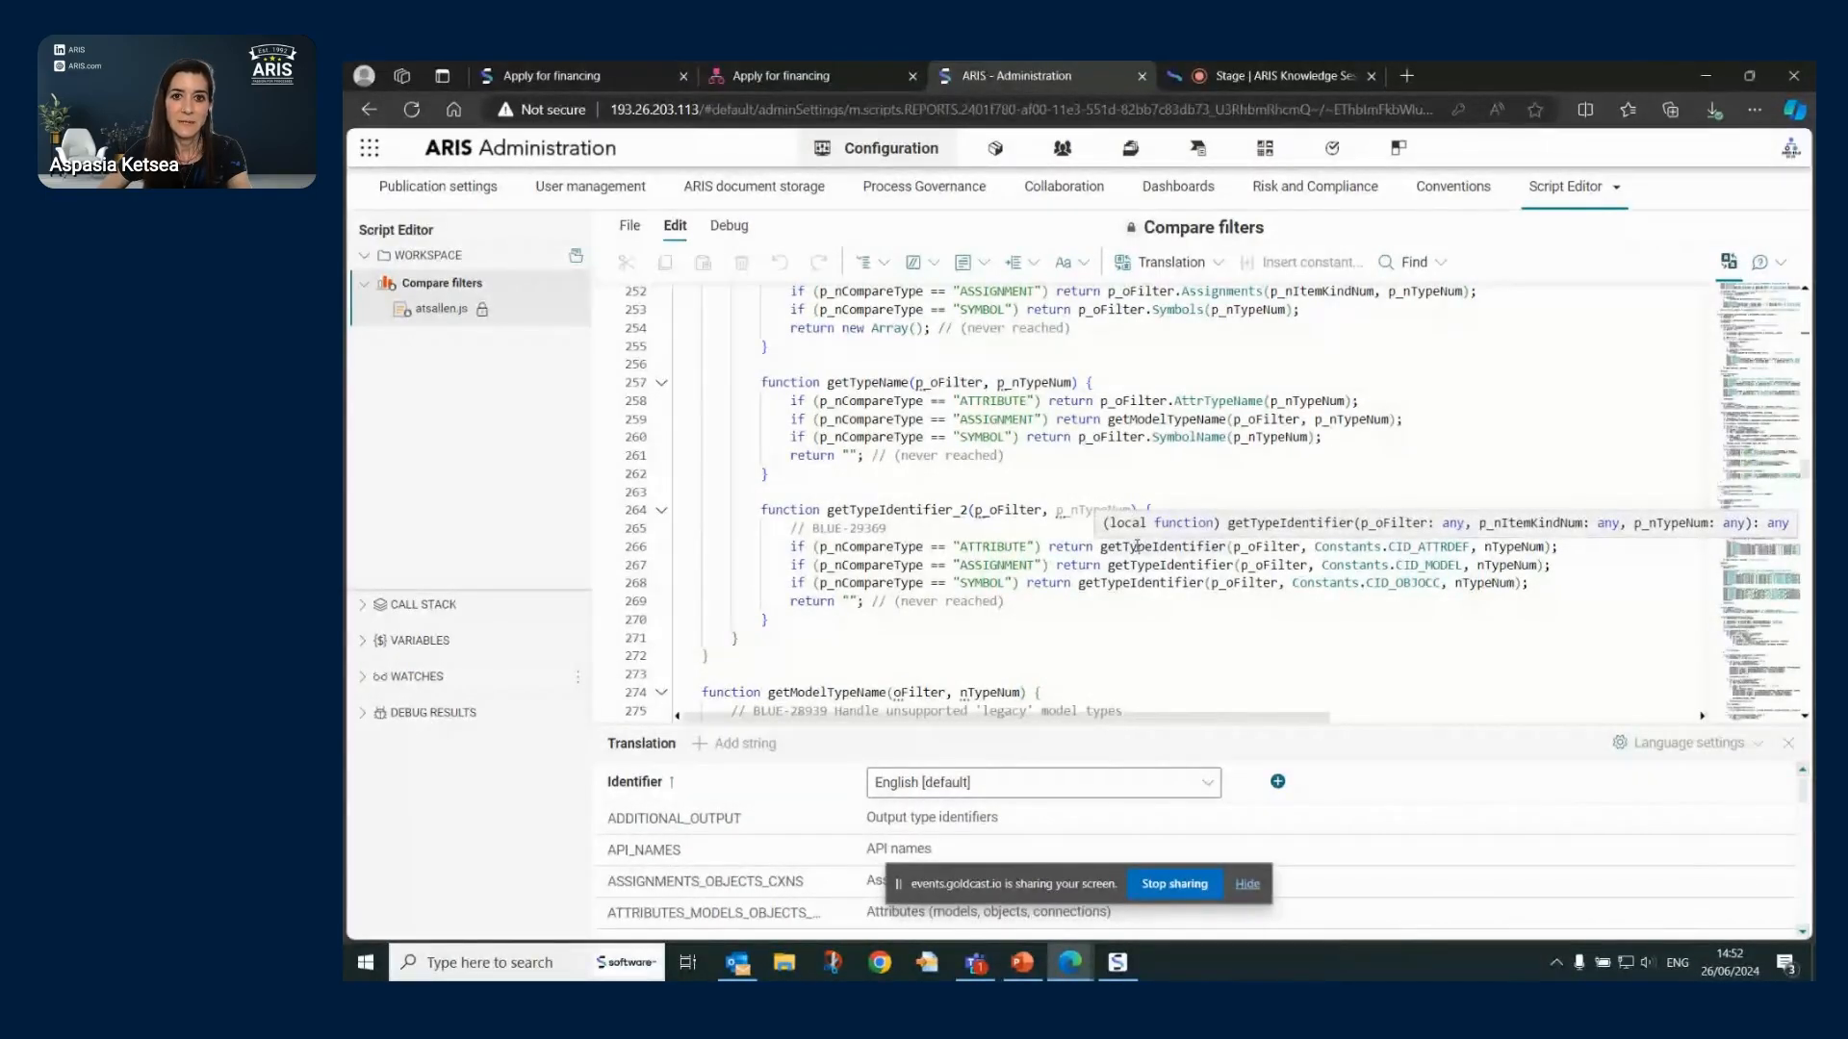
scroll(1110, 490, up, 7)
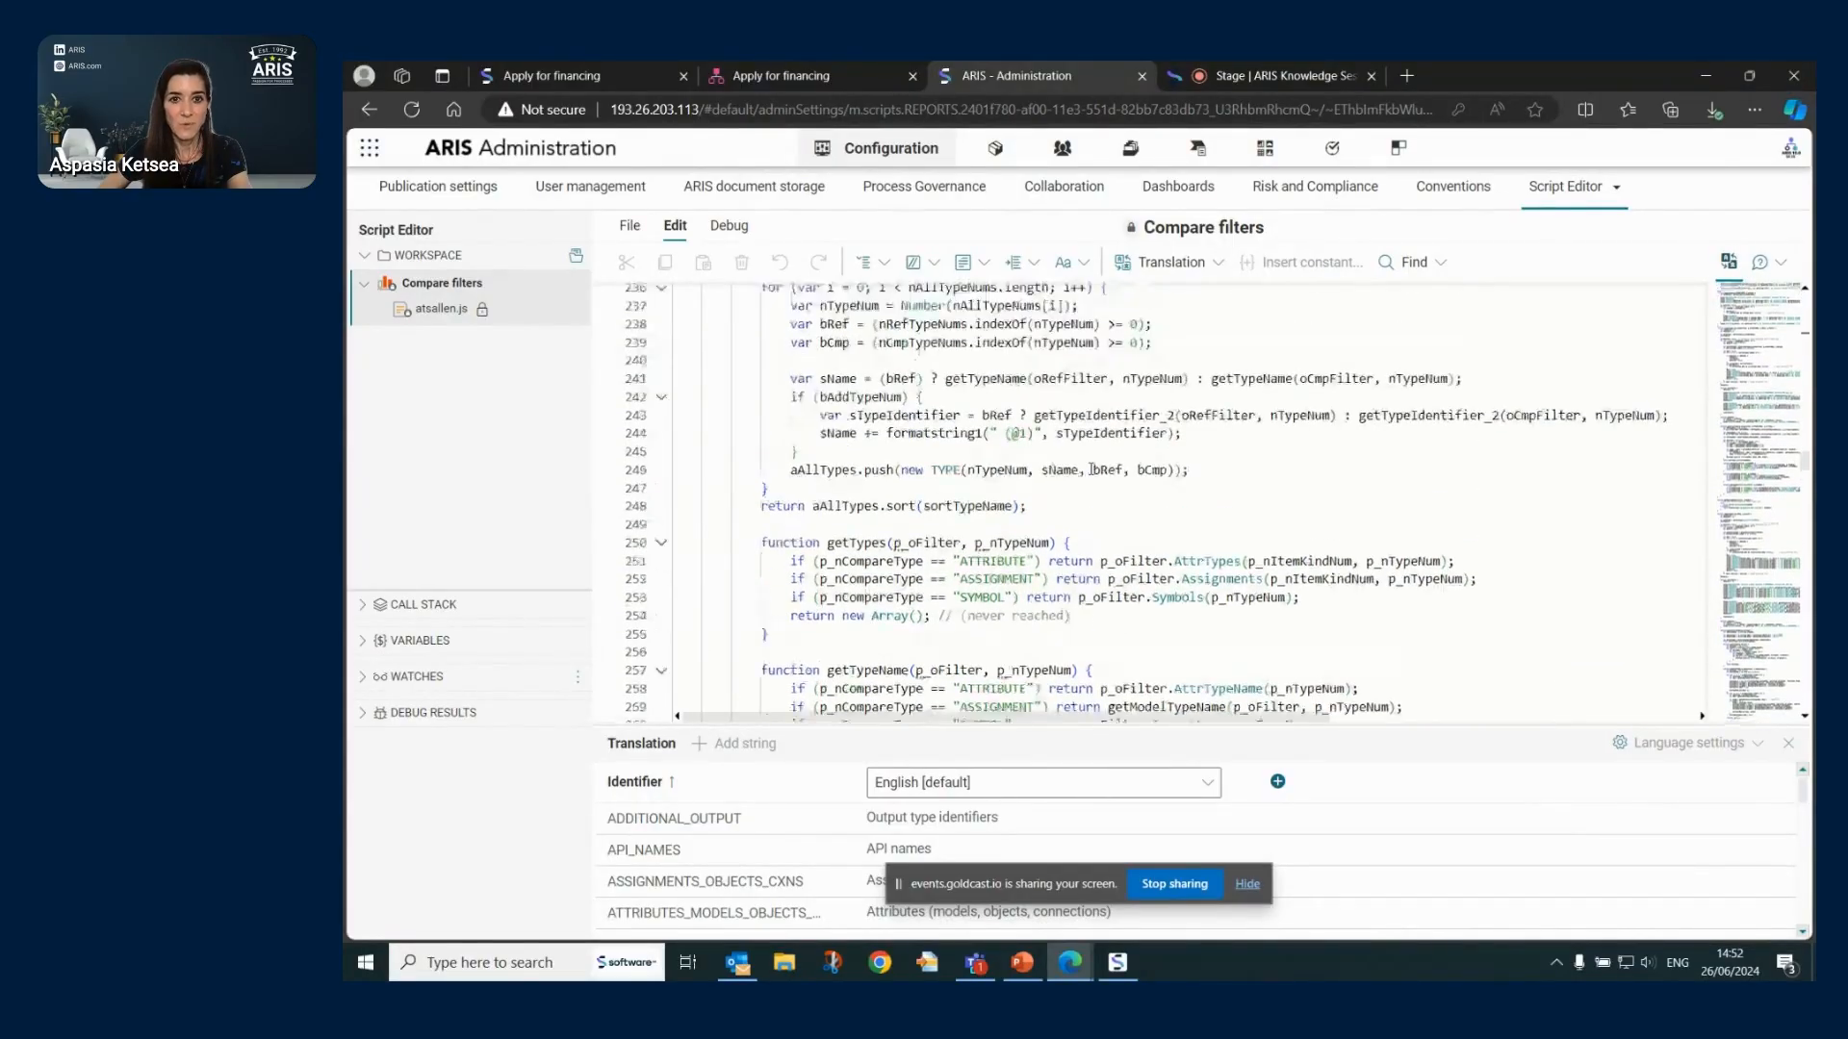
scroll(1091, 470, up, 4)
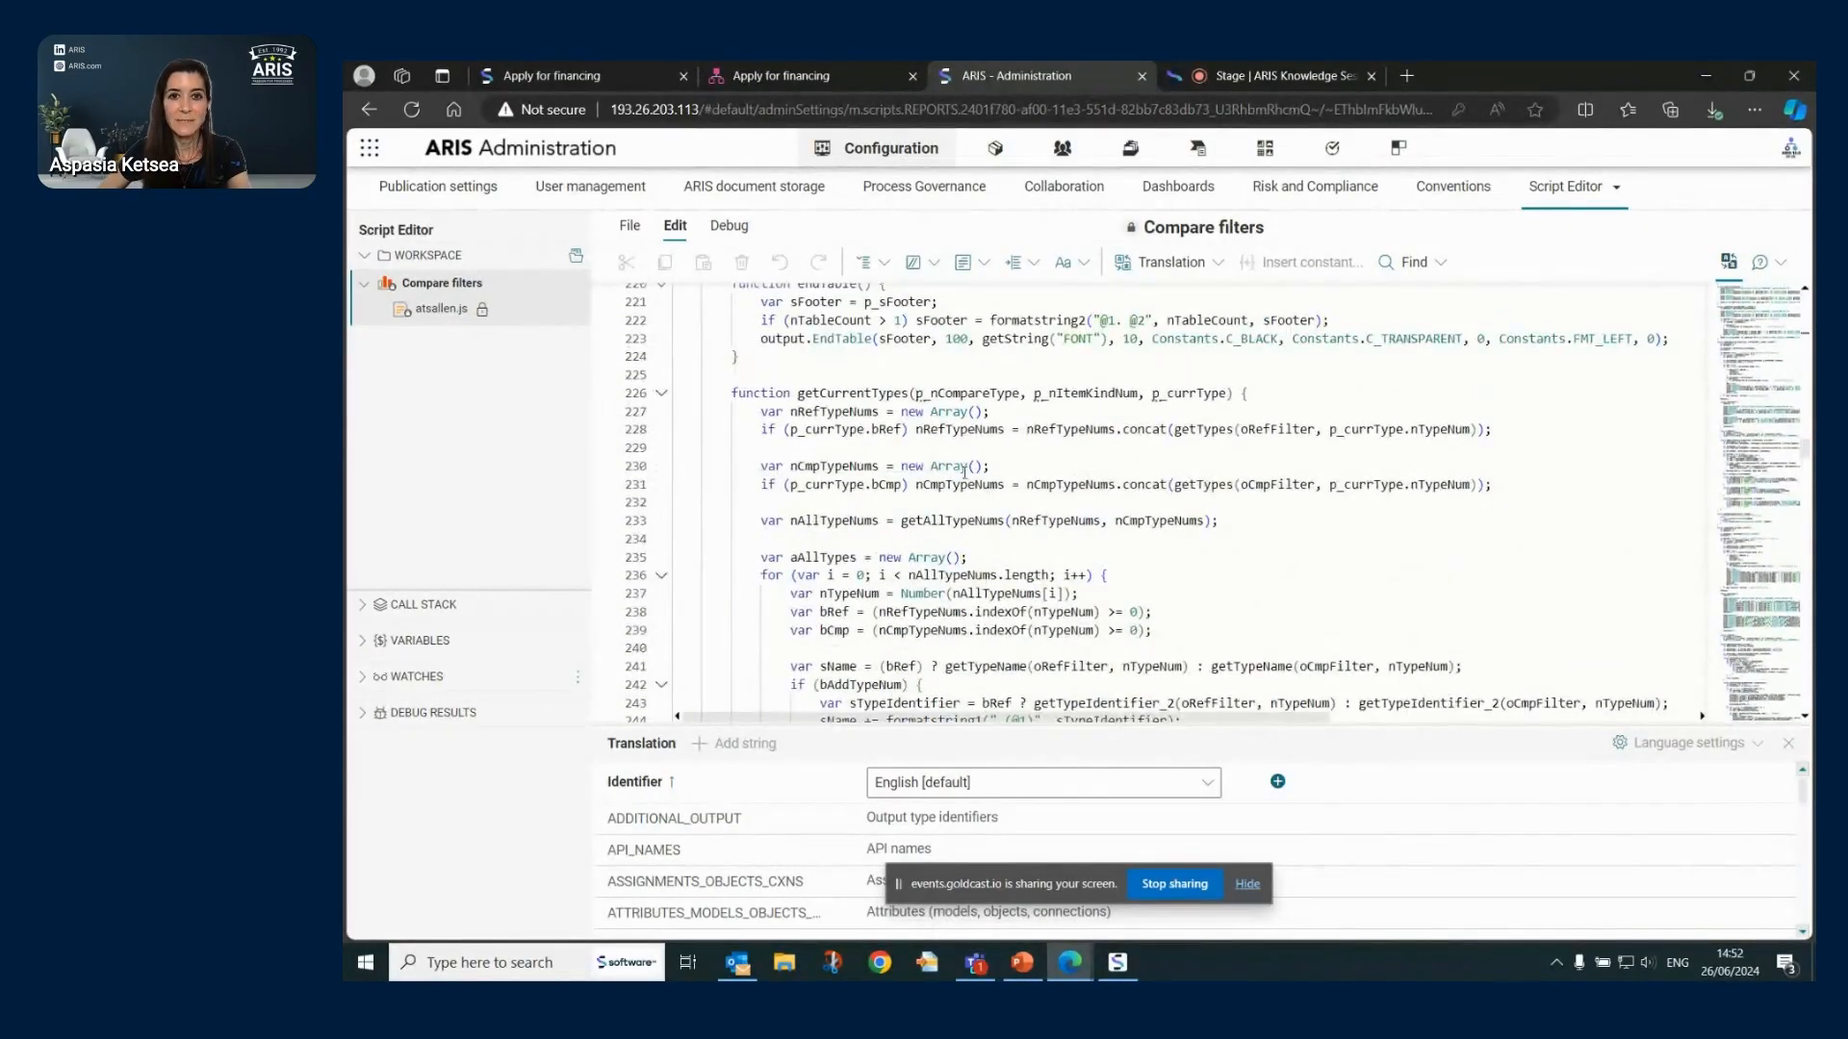
scroll(962, 471, up, 4)
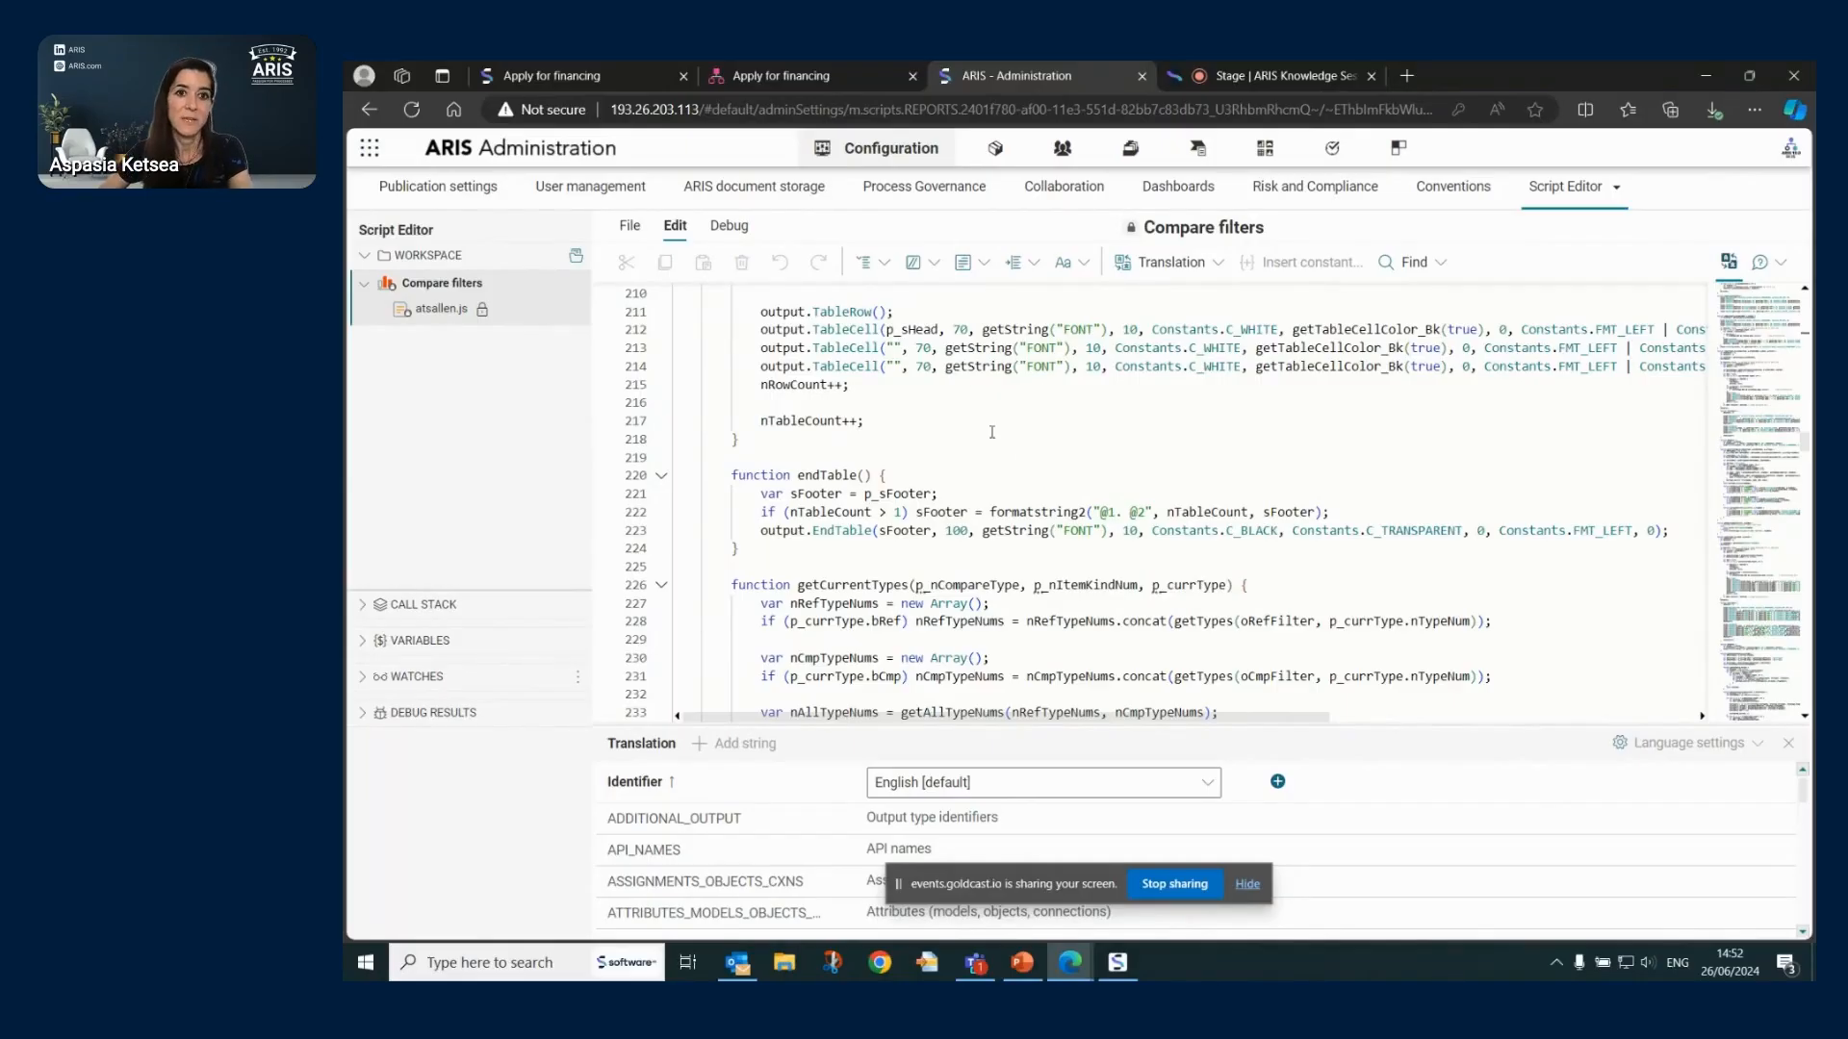
scroll(807, 451, up, 5)
scroll(973, 478, up, 3)
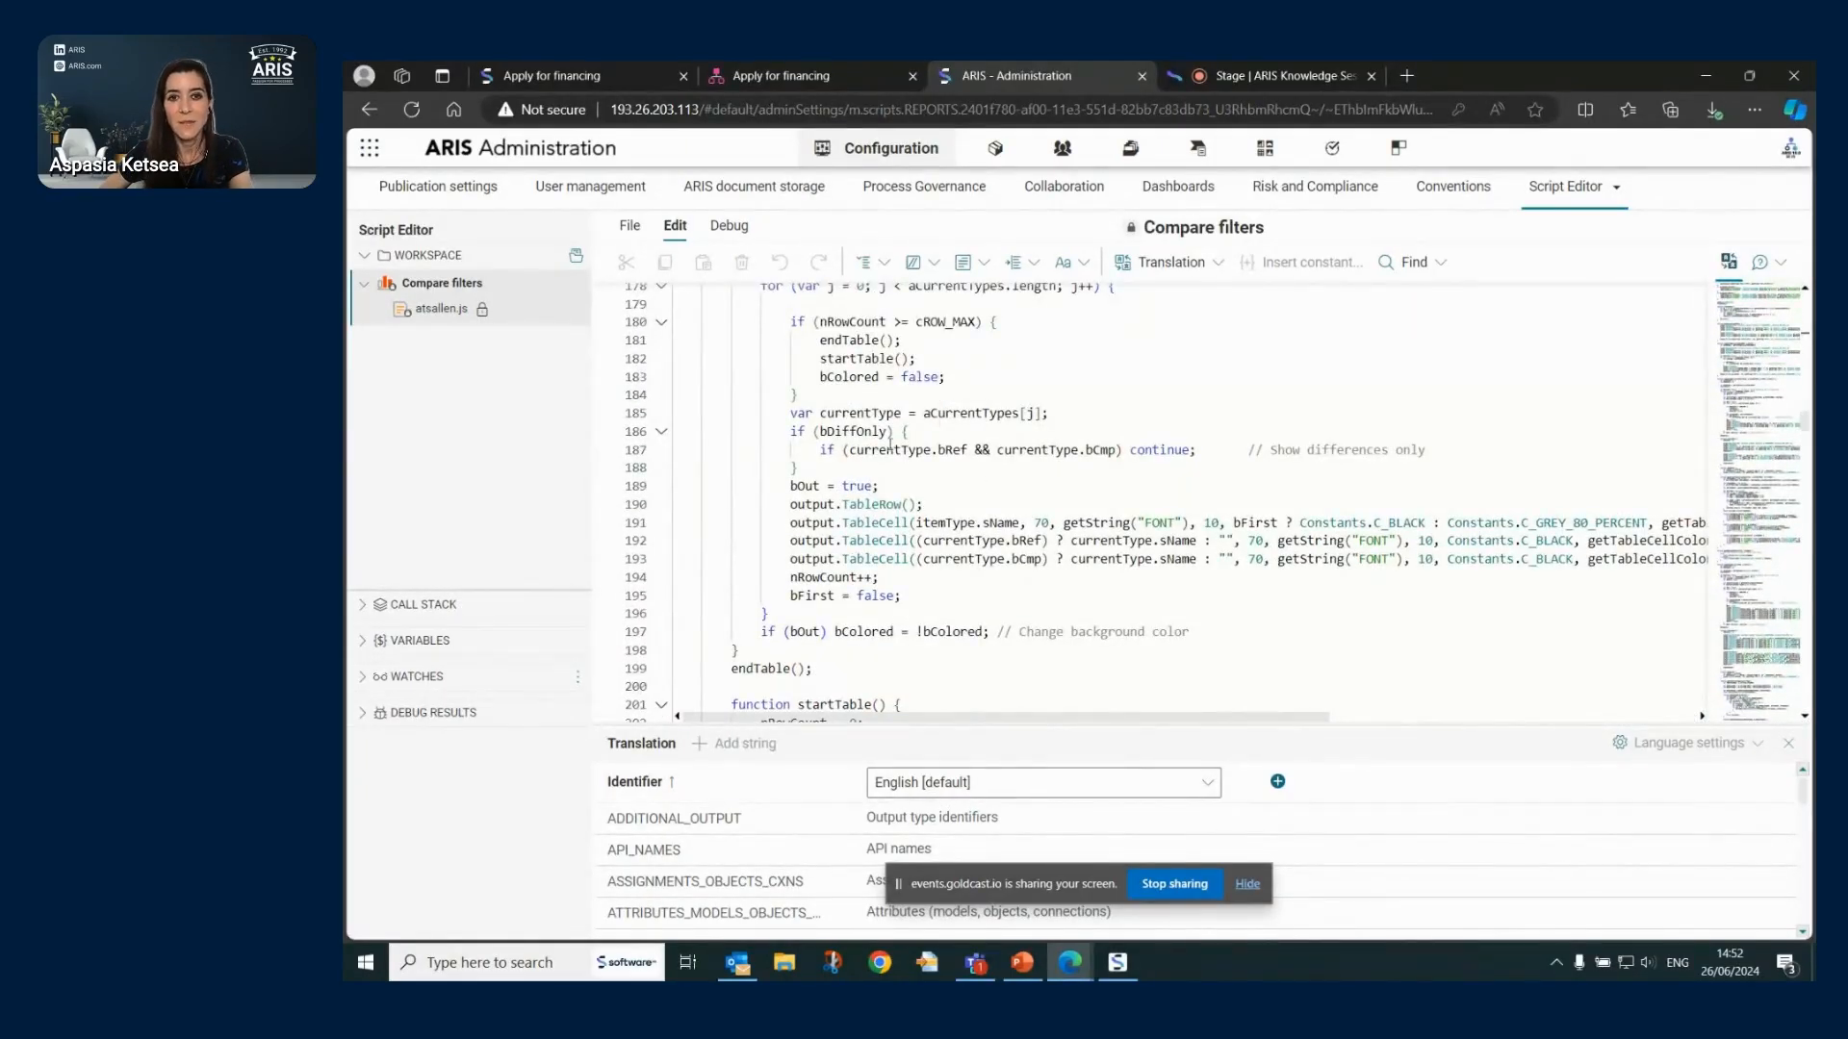
click(808, 453)
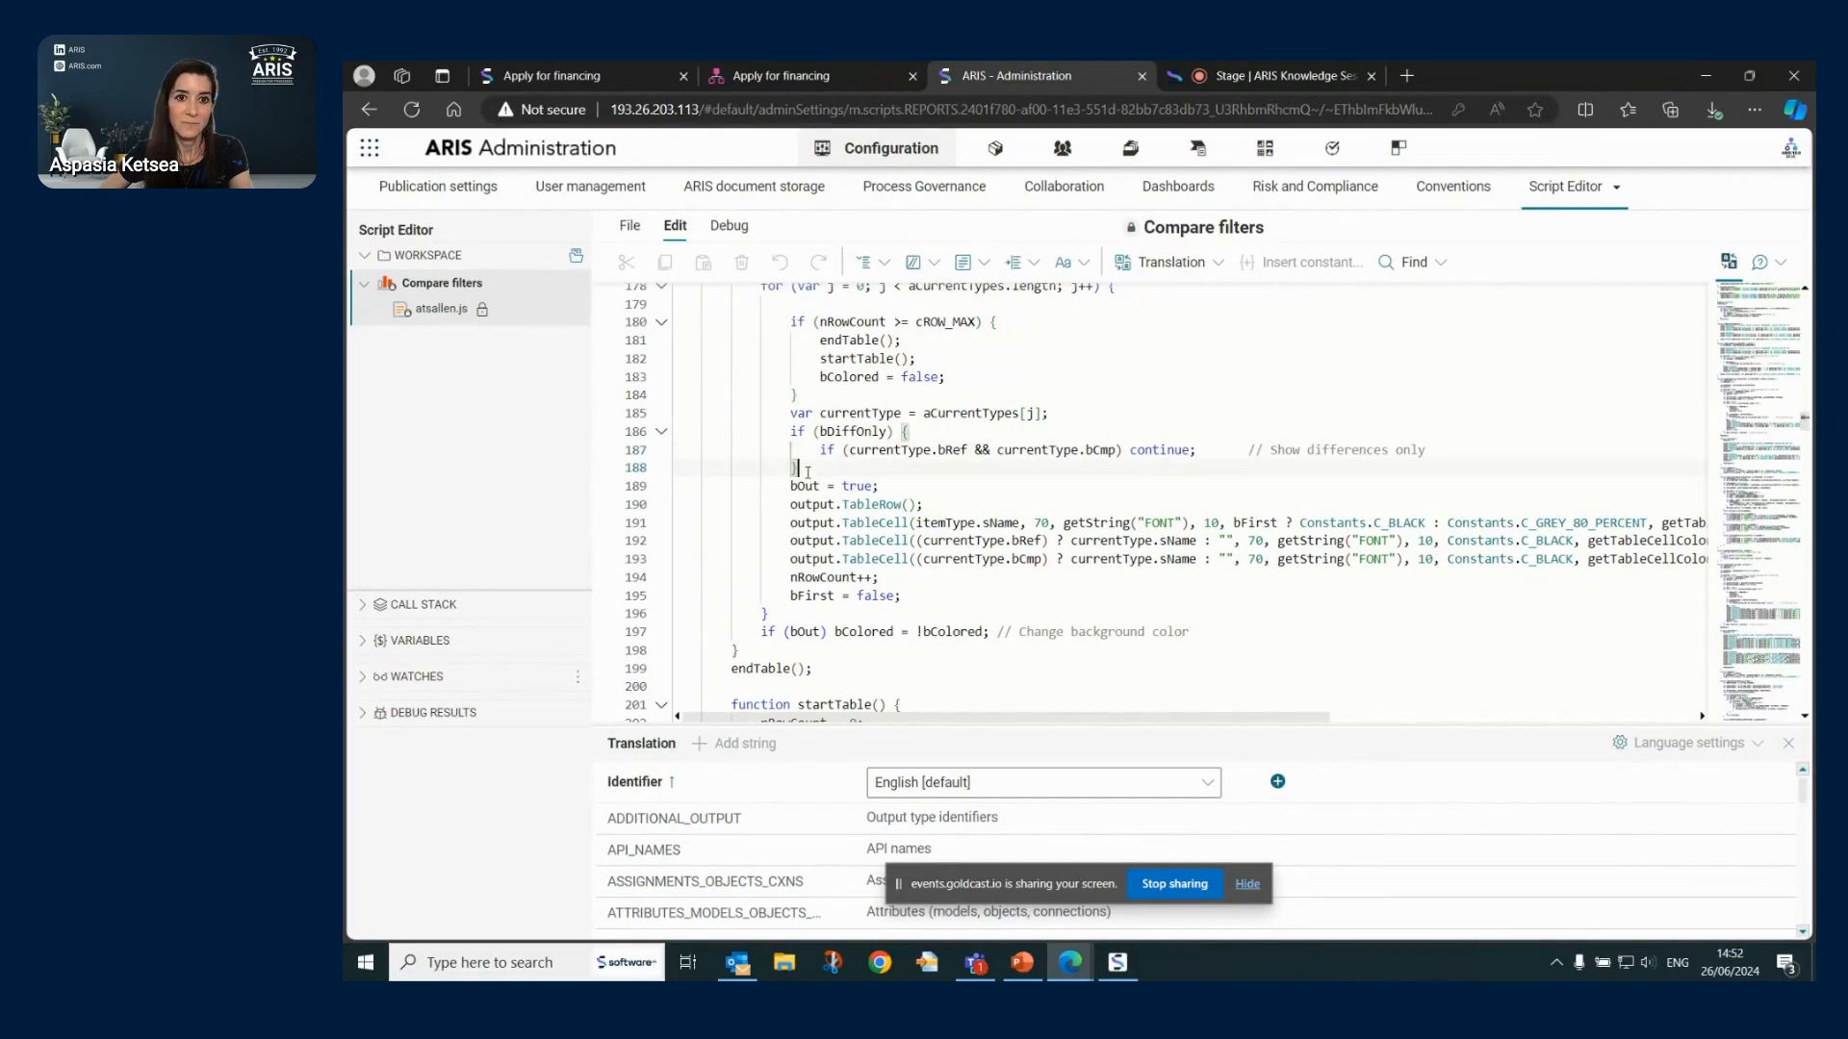
key(Return)
key(Return)
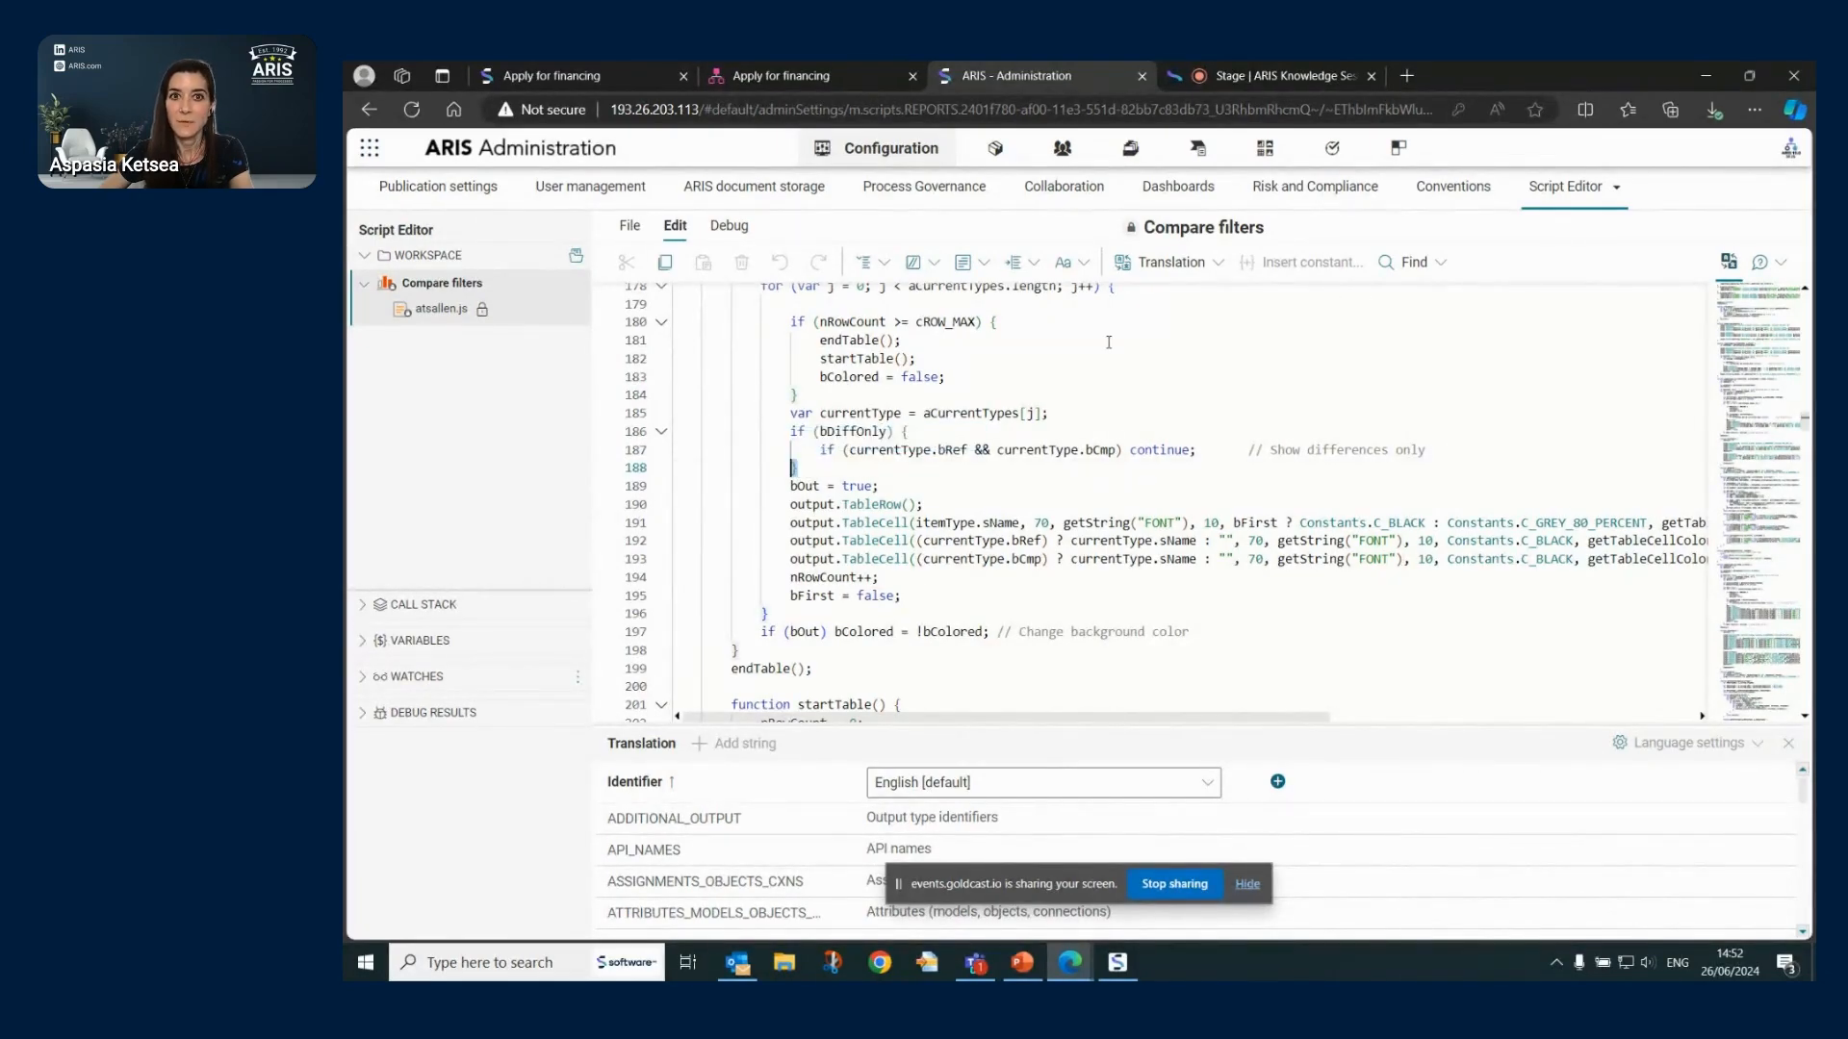
- Make the standard Compare filters script editable anyway
click(470, 286)
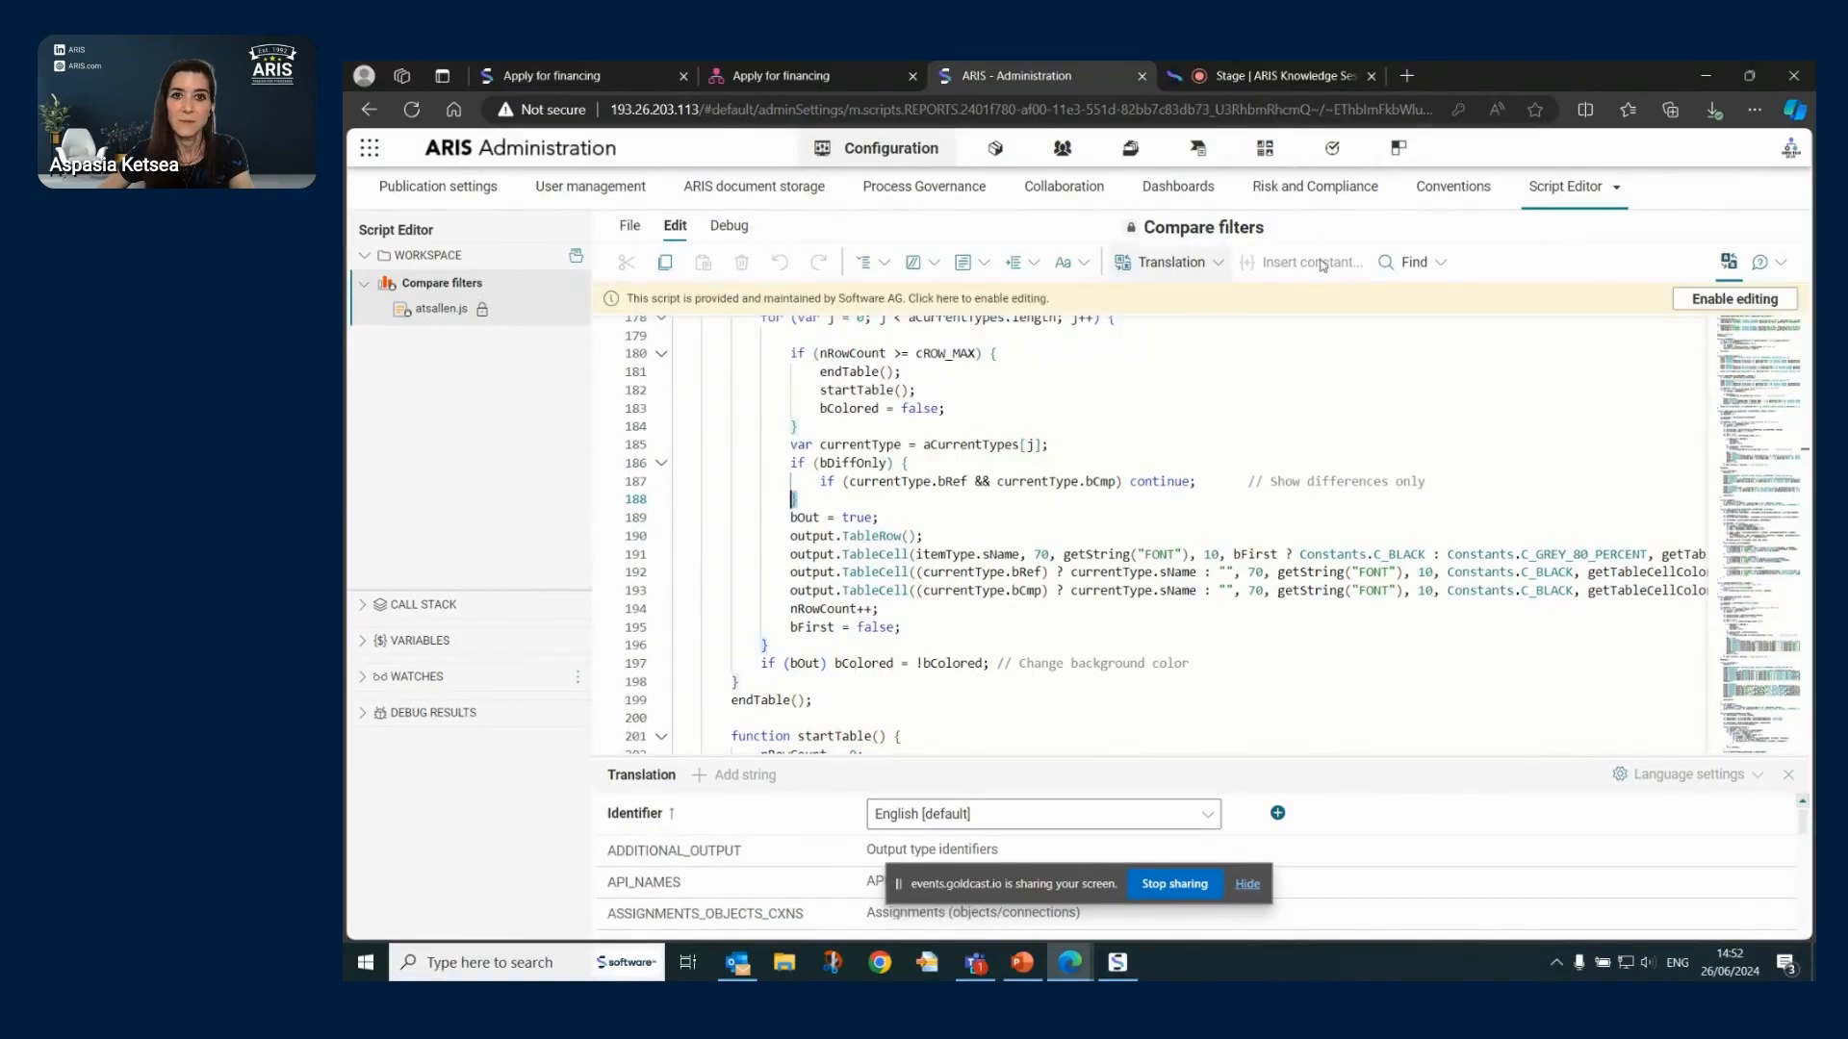
click(1714, 306)
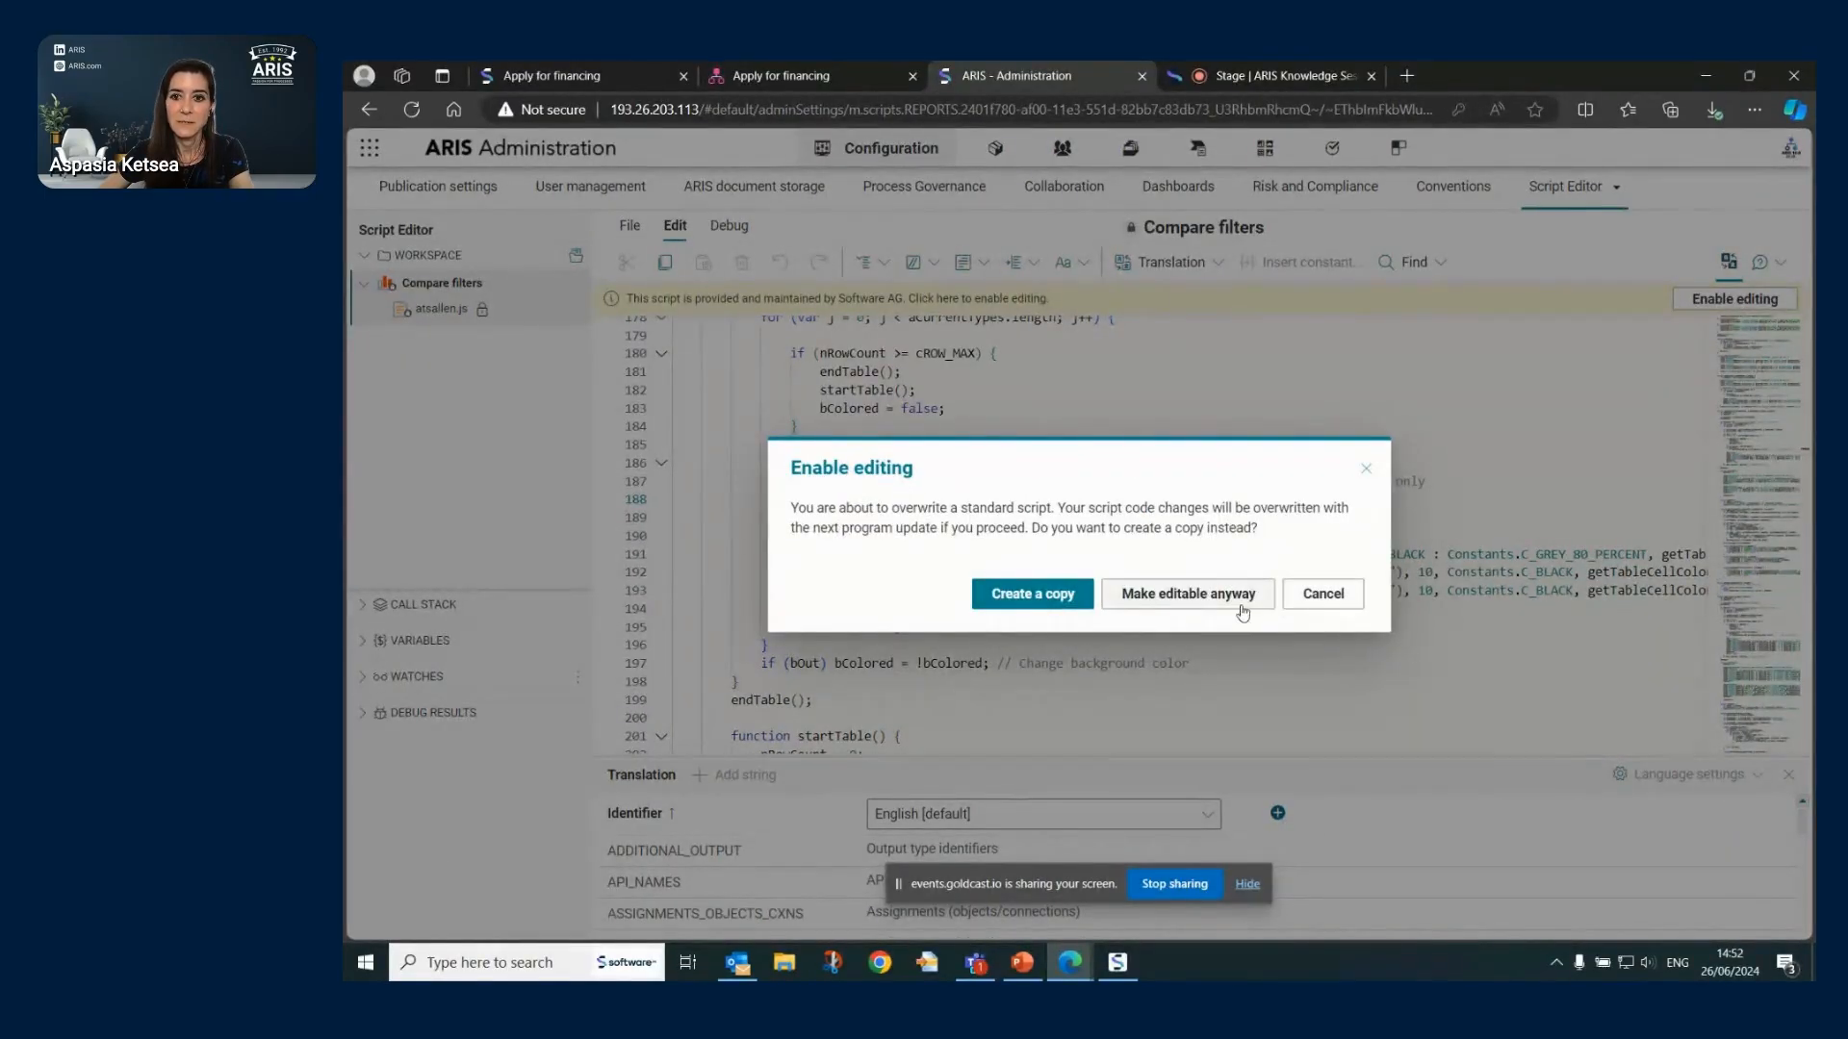
click(1169, 594)
- Place the cursor at the line 188 brace and line 190 end, then show the Debug tools
click(813, 464)
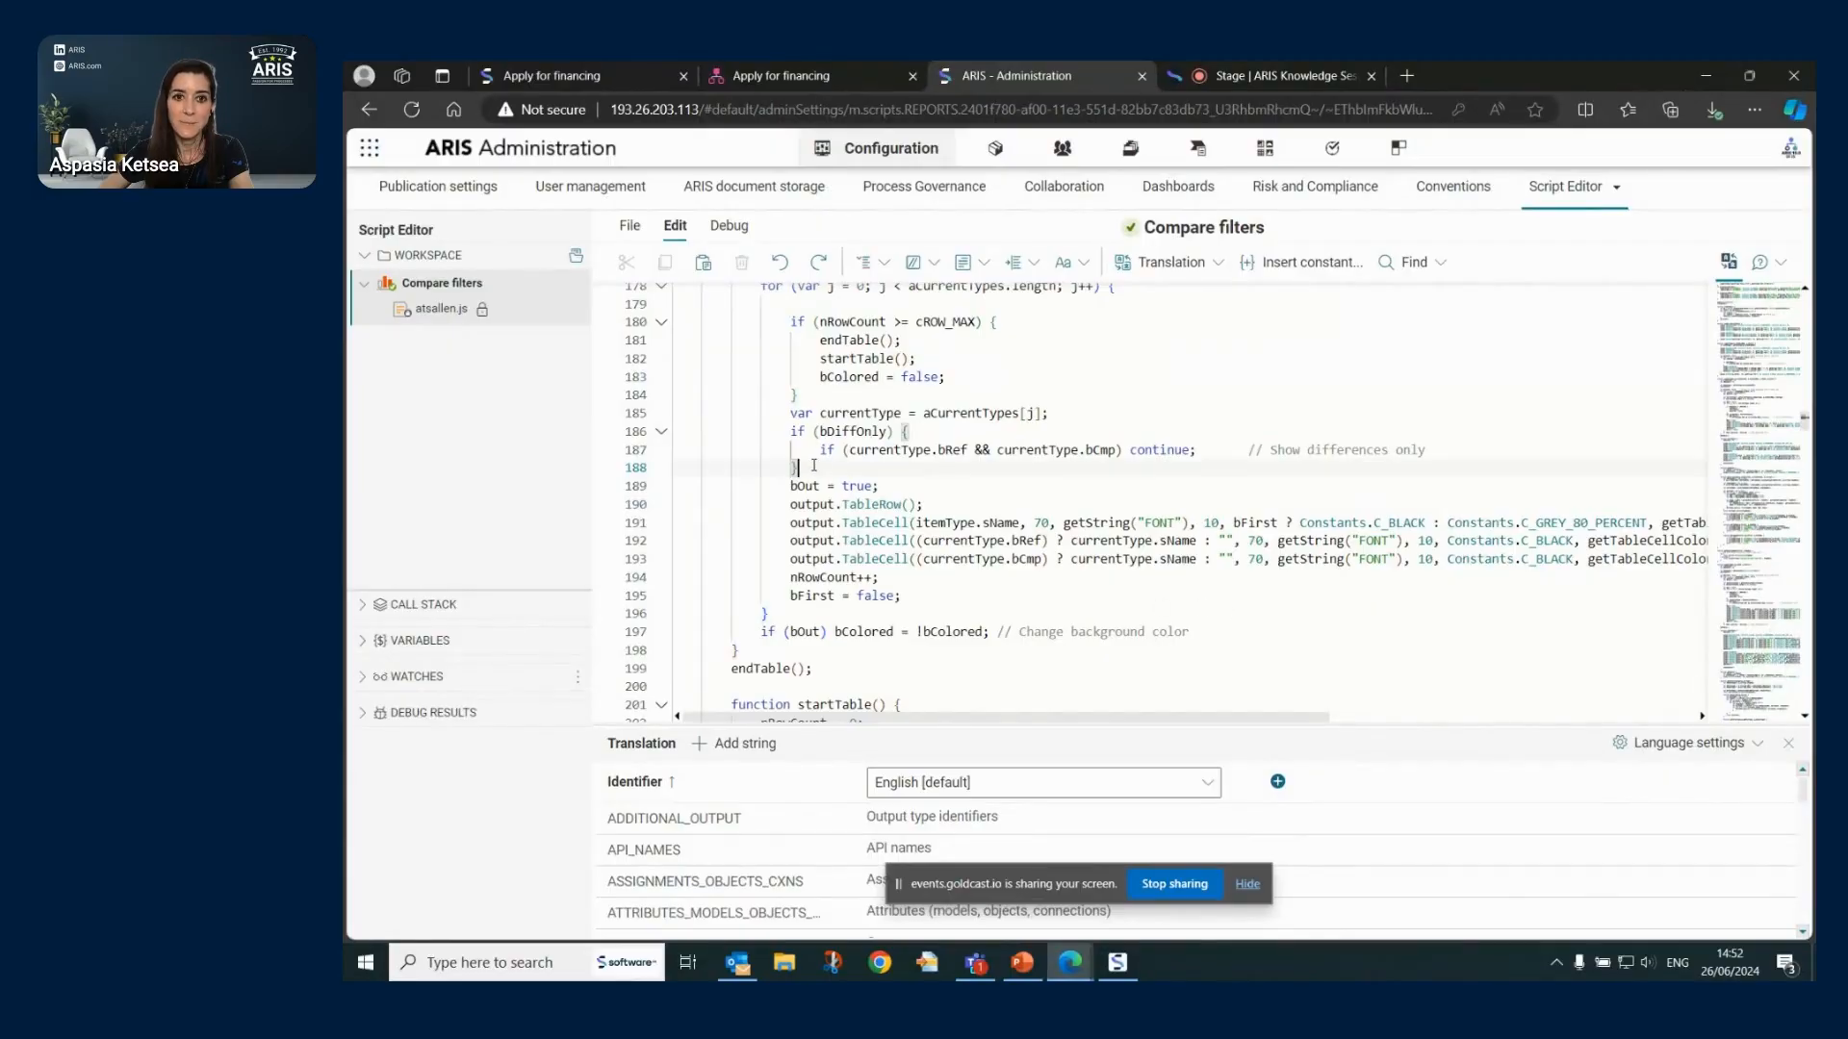
click(927, 506)
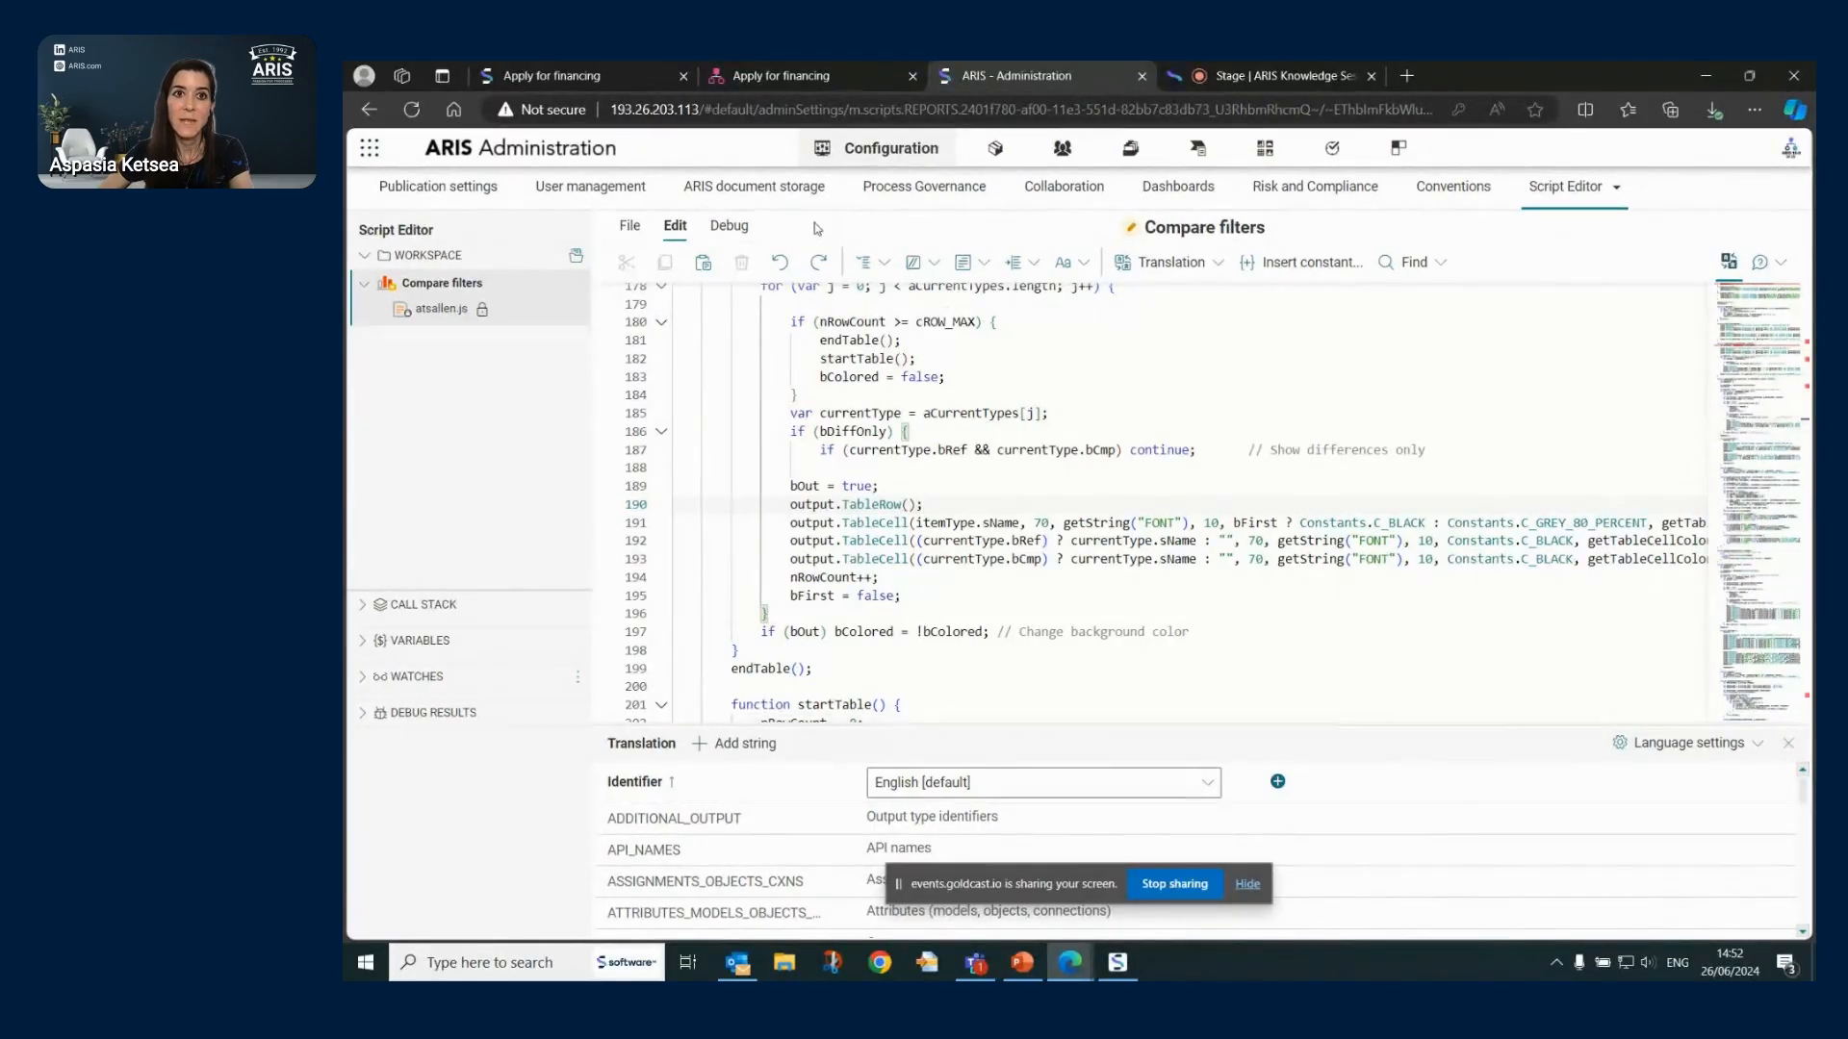
click(732, 227)
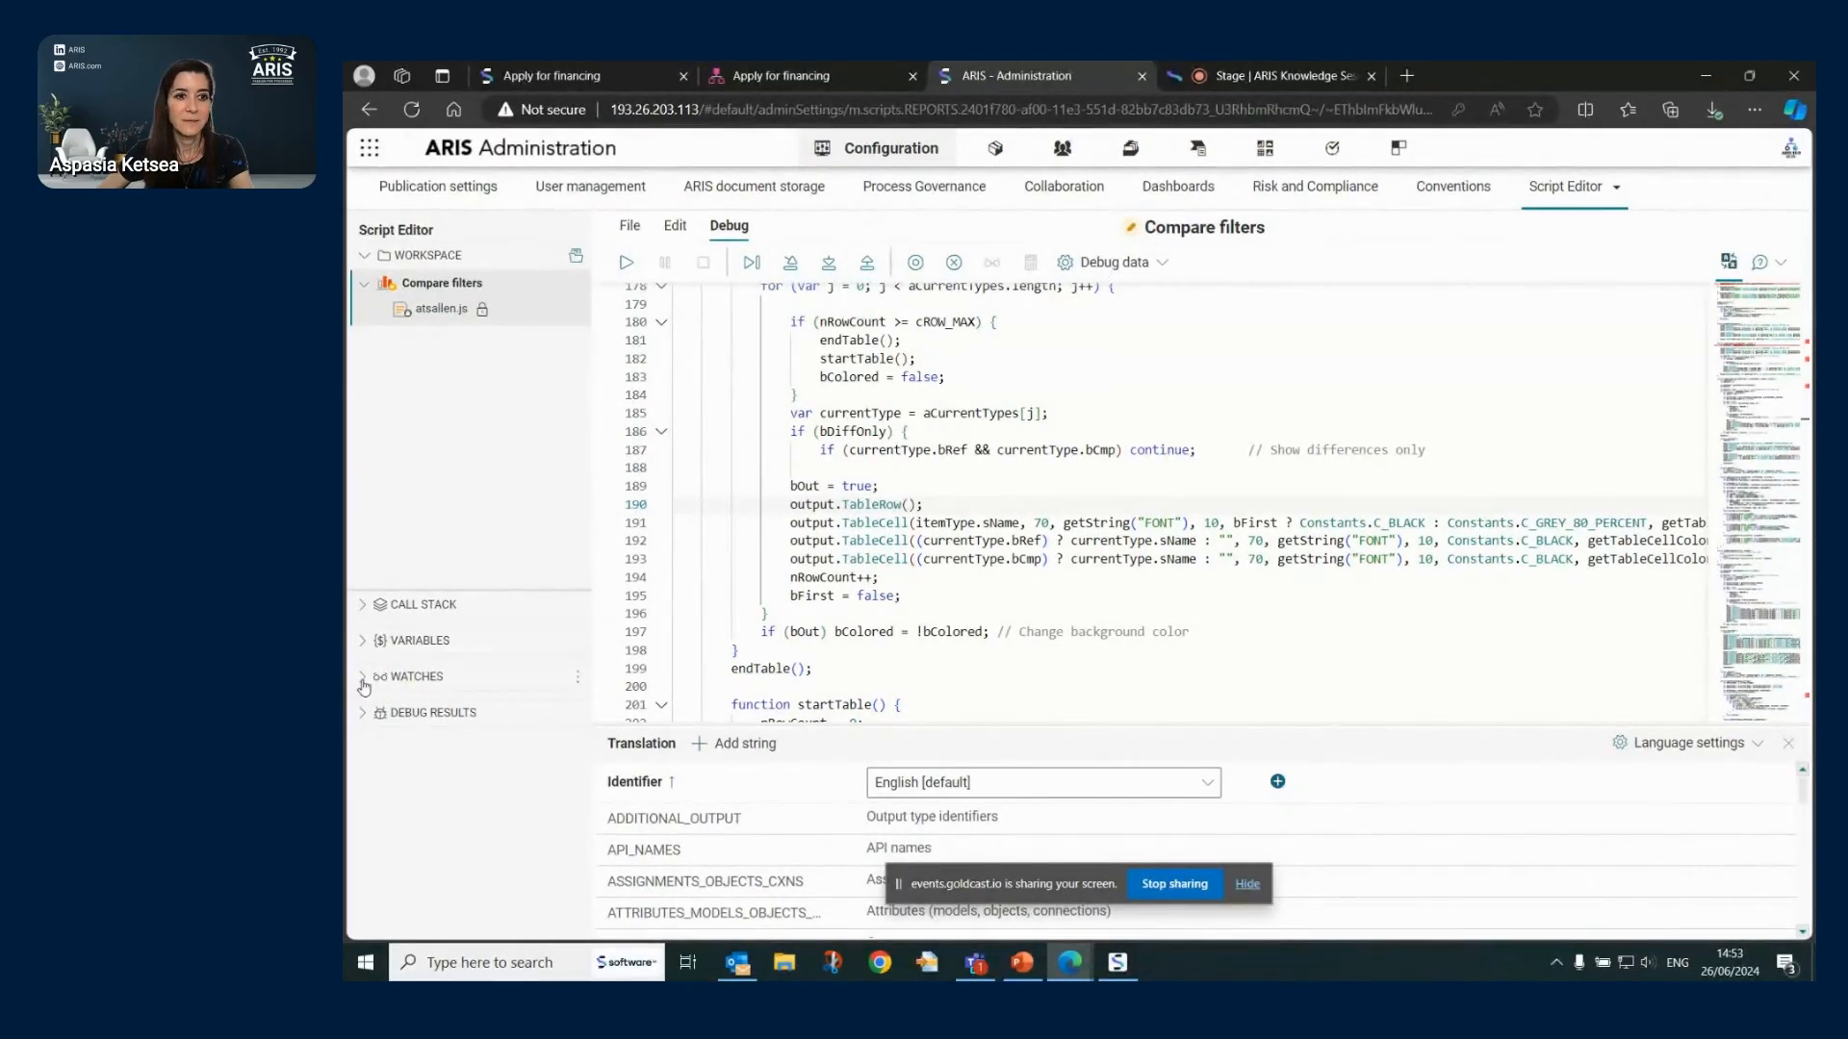
- Expand WATCHES, select bColored on line 197, and return to the Edit tools
click(430, 683)
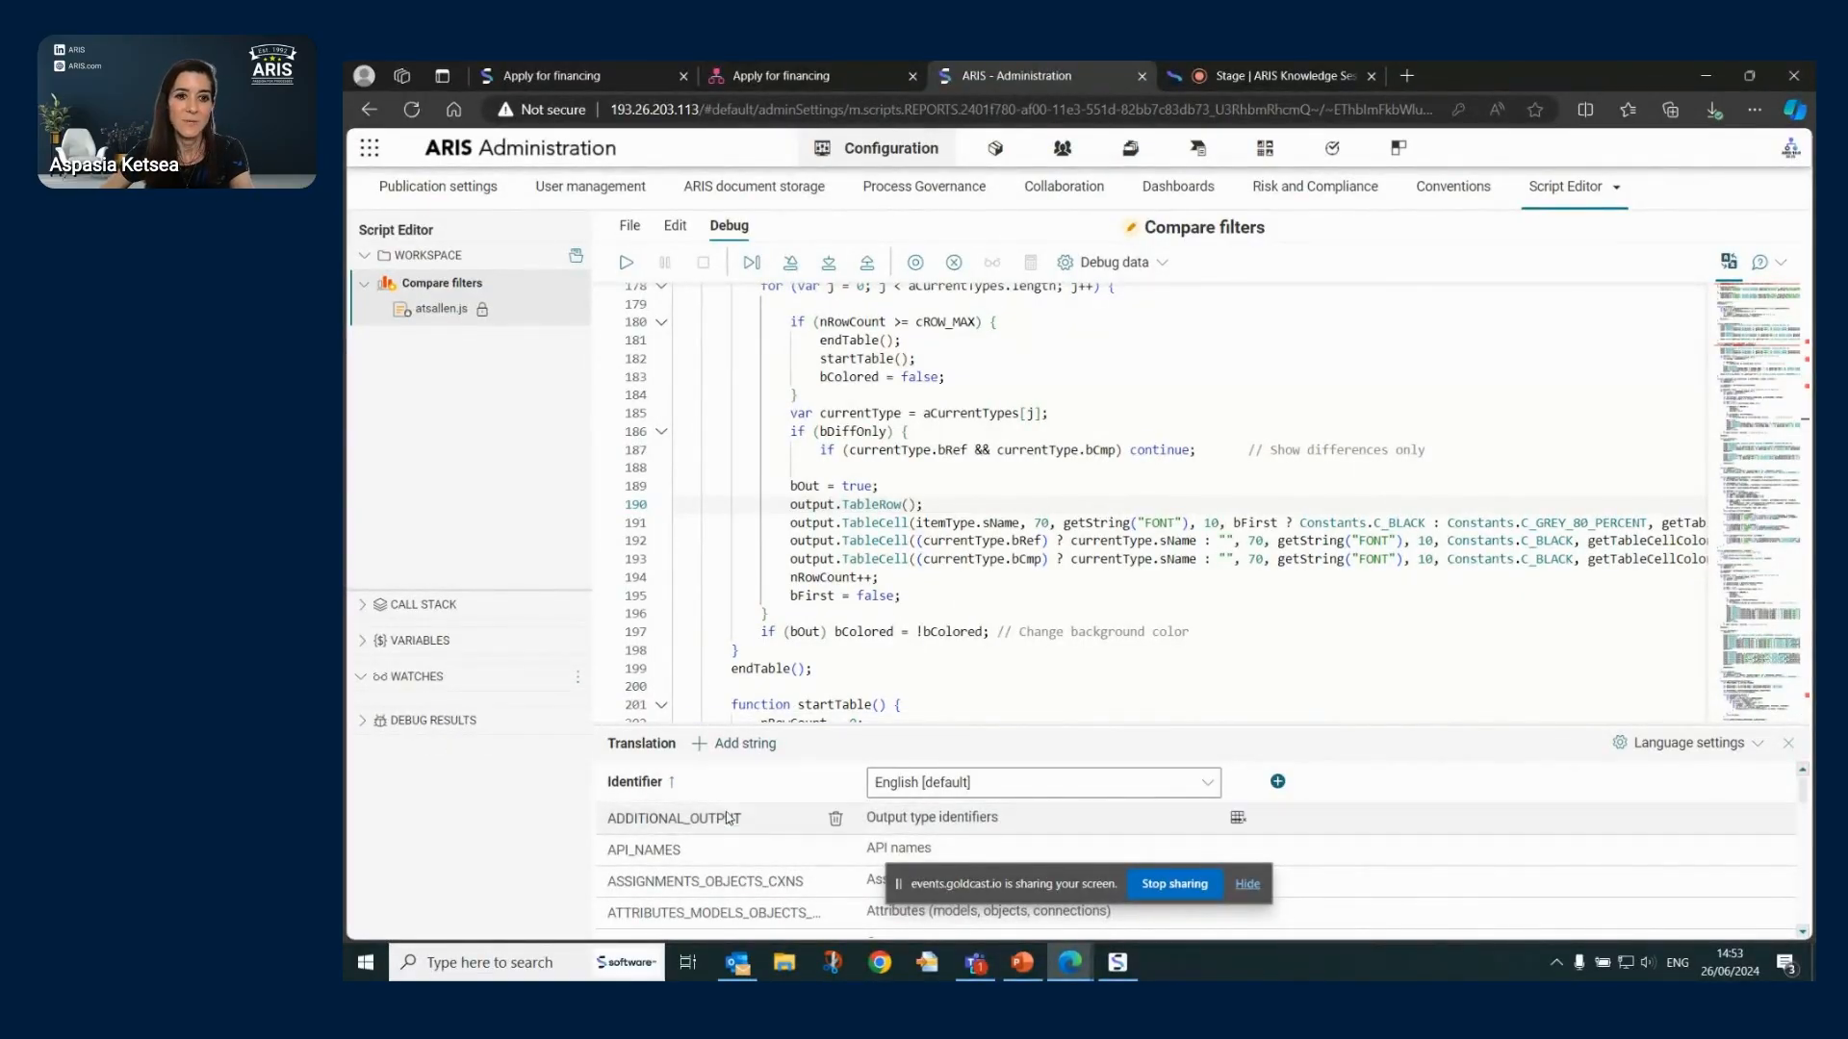
scroll(721, 915, down, 4)
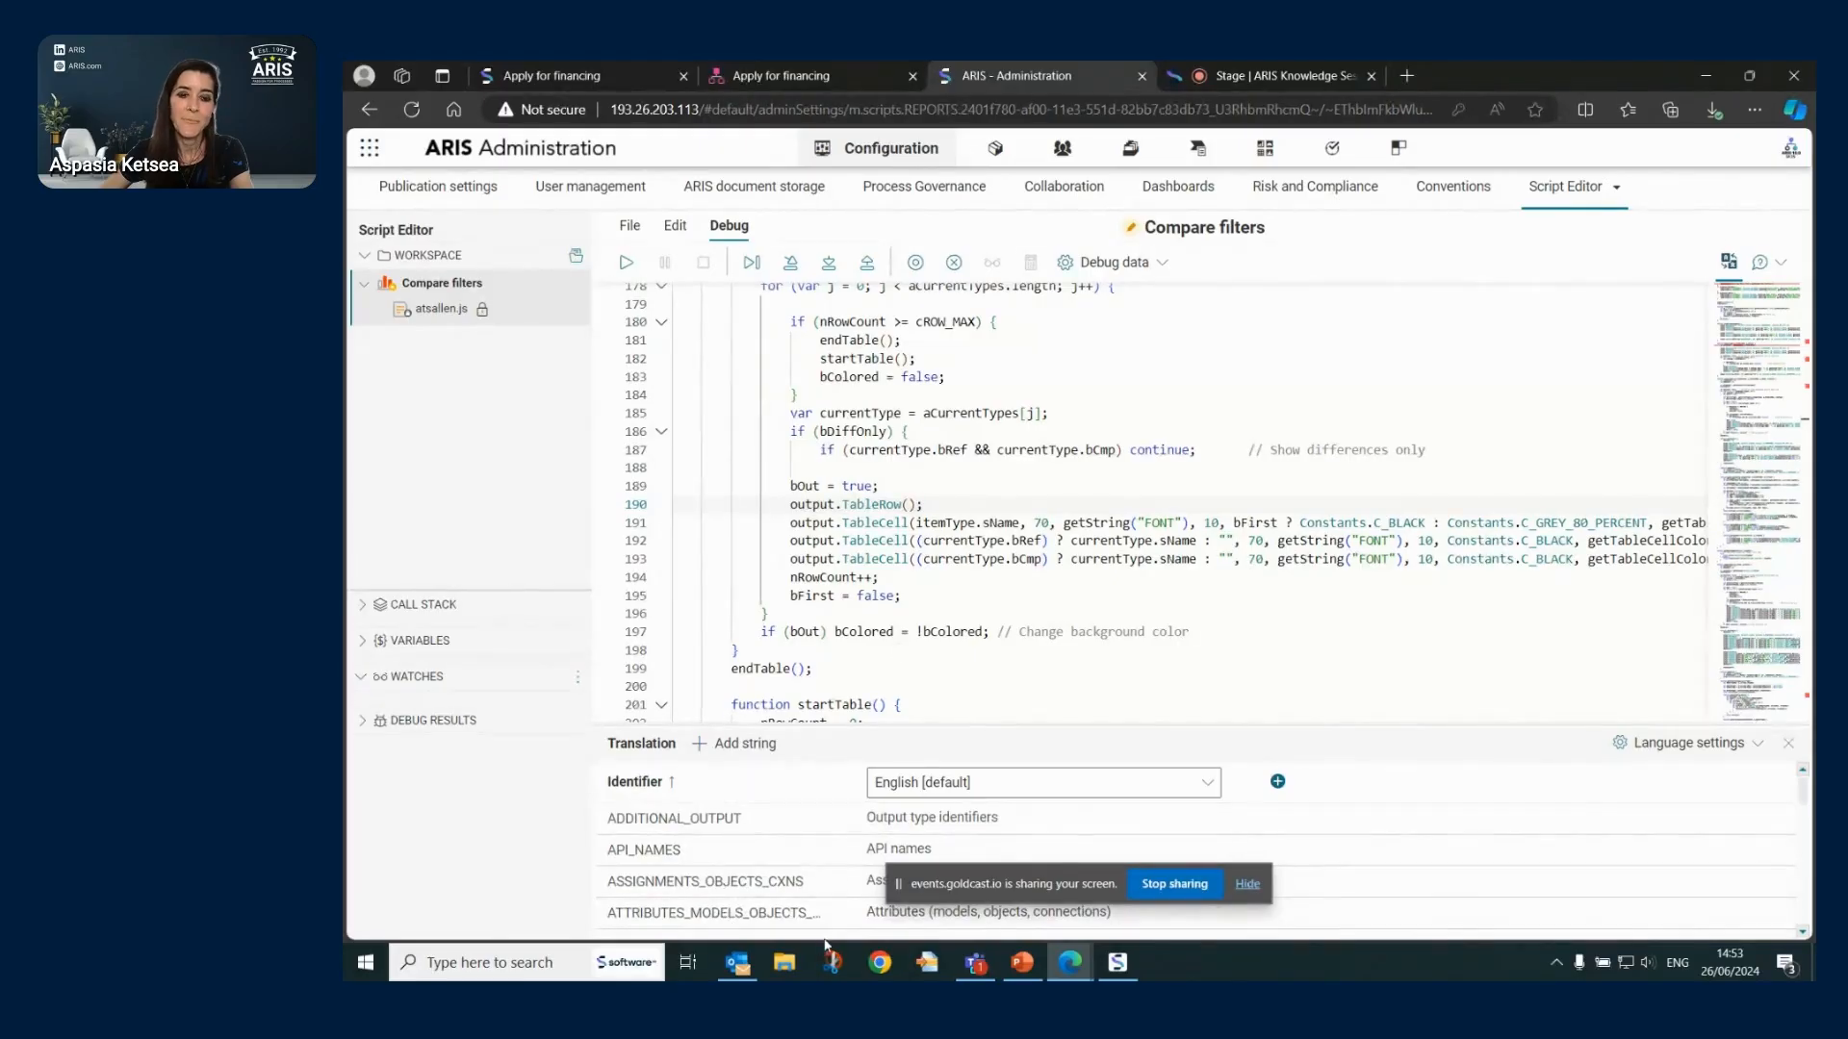
scroll(749, 874, up, 4)
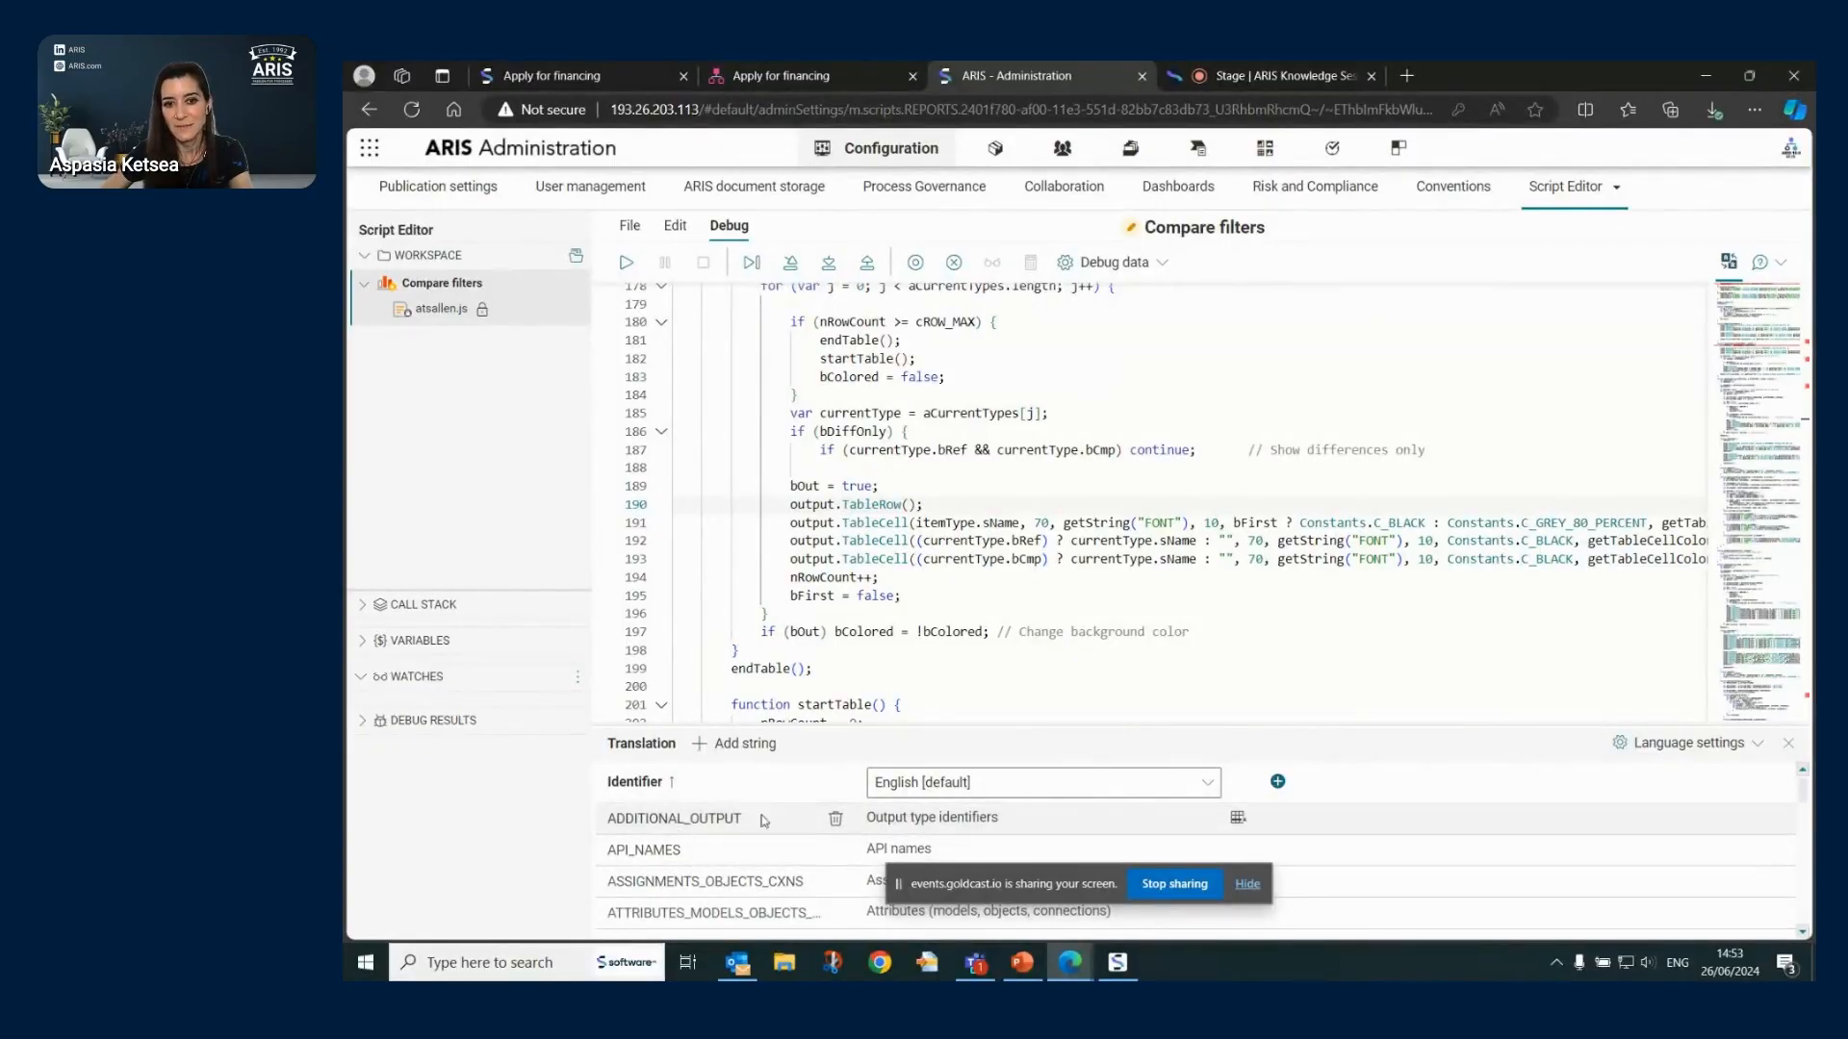
drag(834, 630, 895, 631)
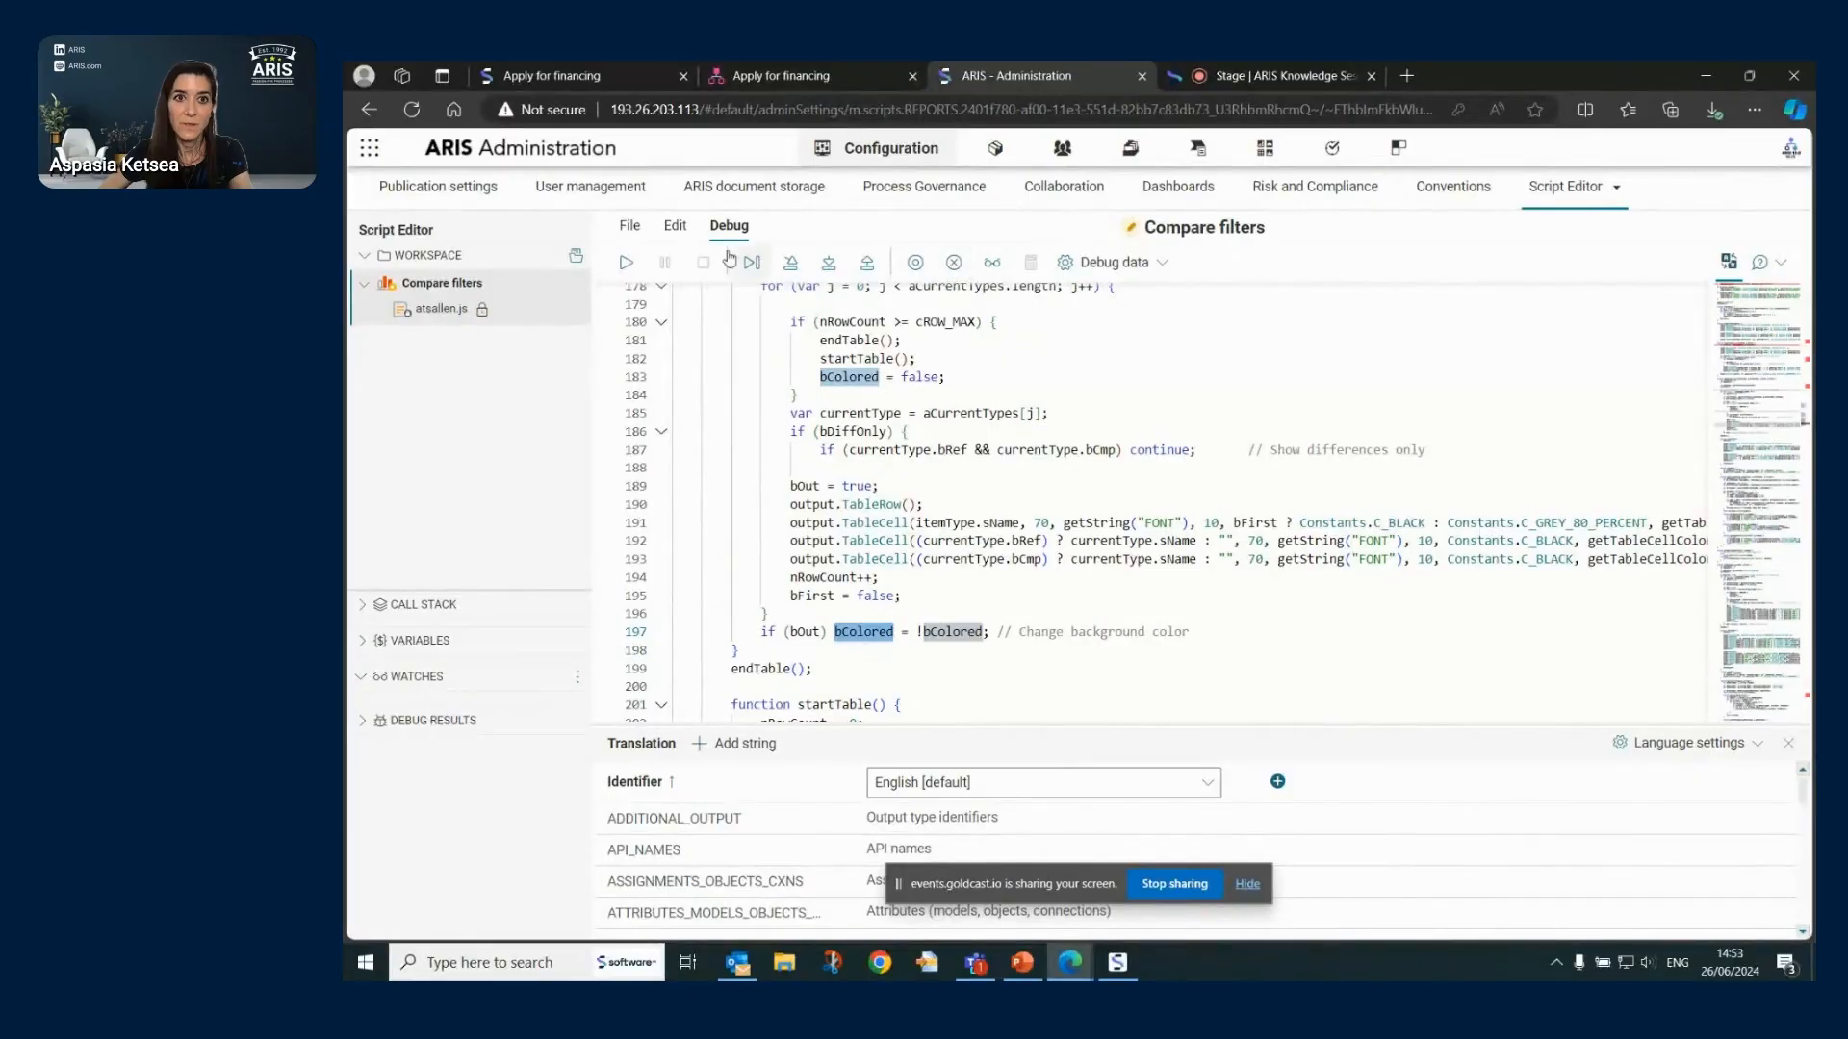
click(675, 225)
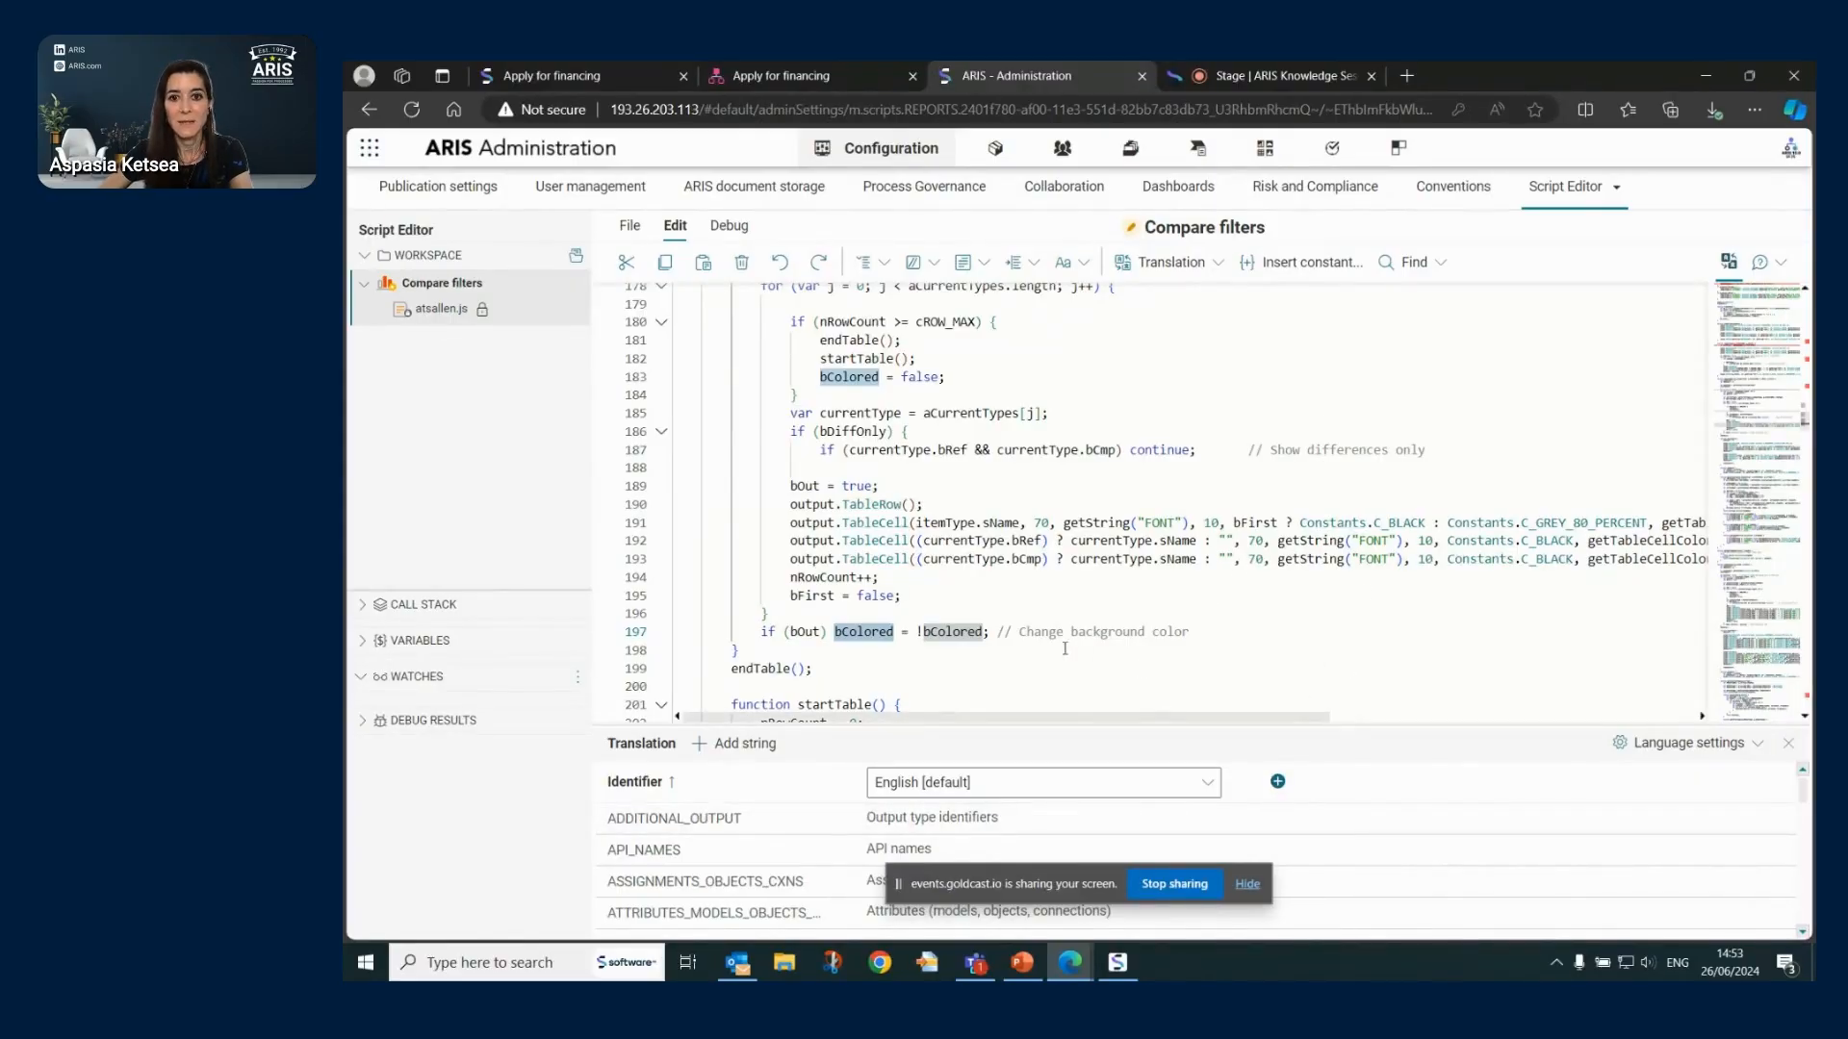
- Save the edited Compare filters script with the Save icon on the File tab
click(1371, 633)
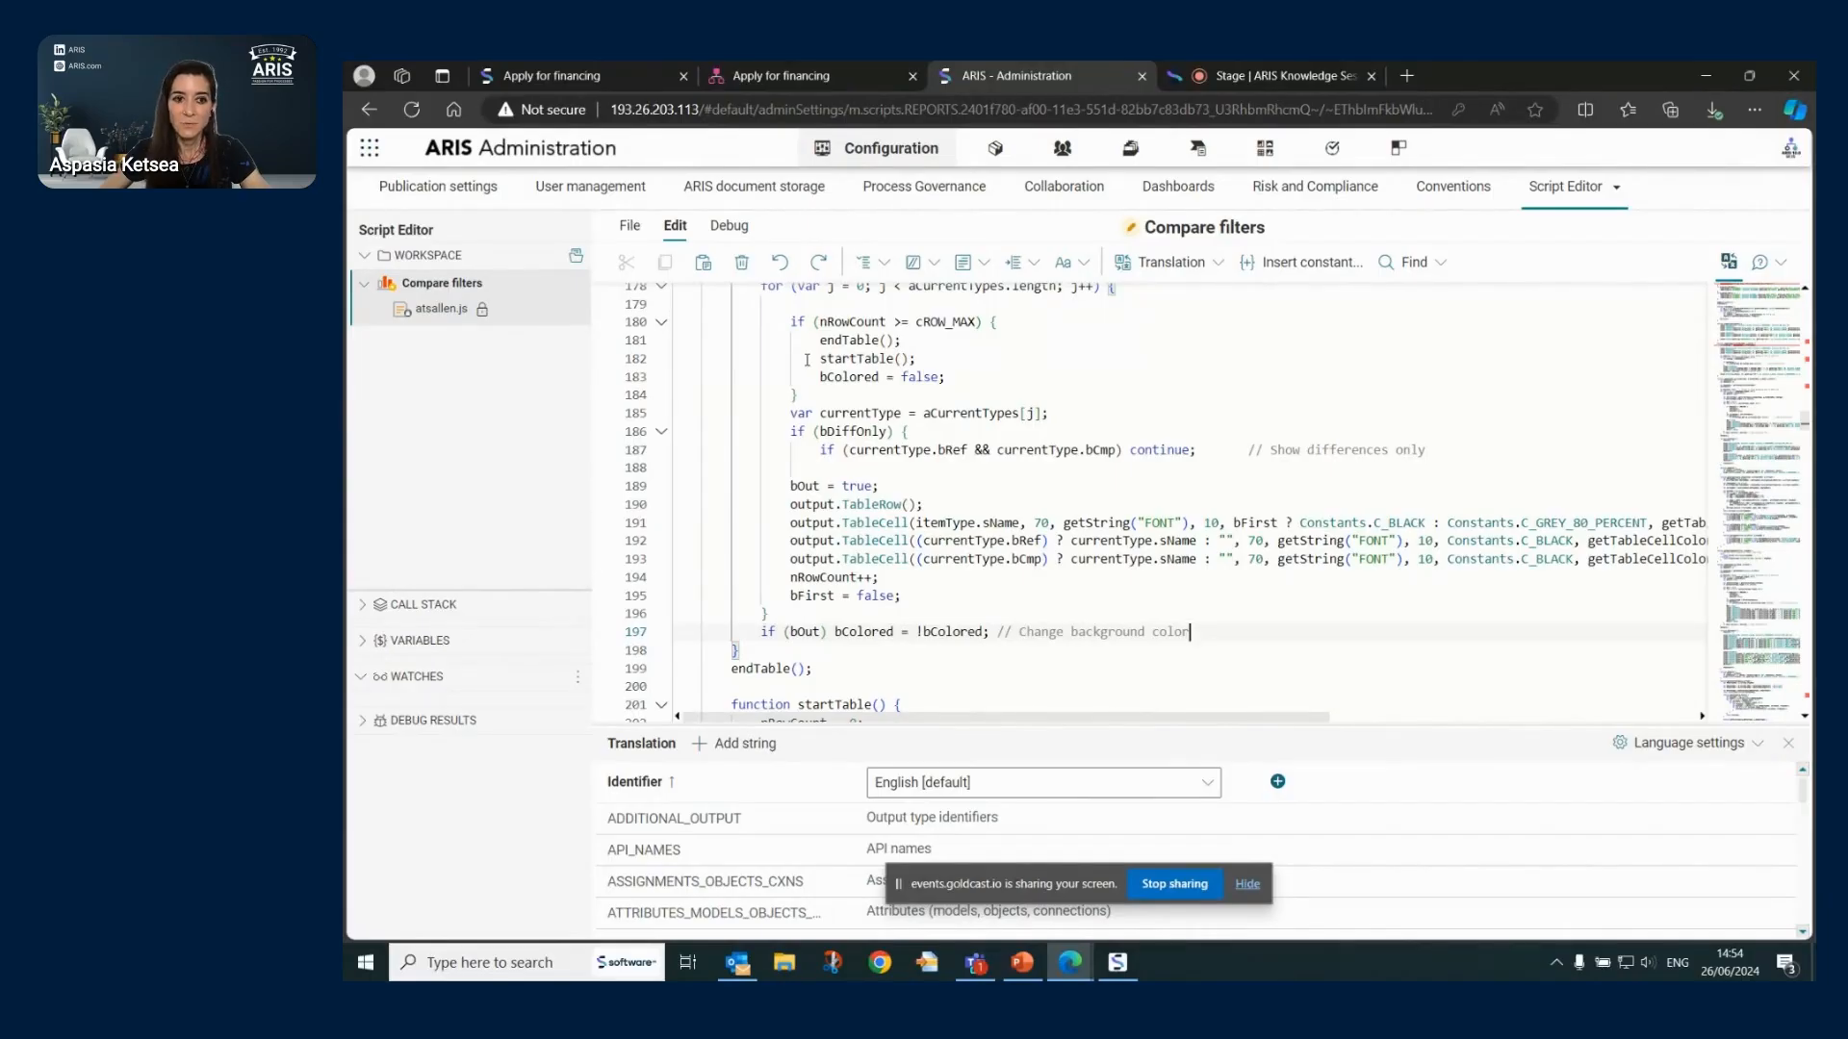
click(630, 225)
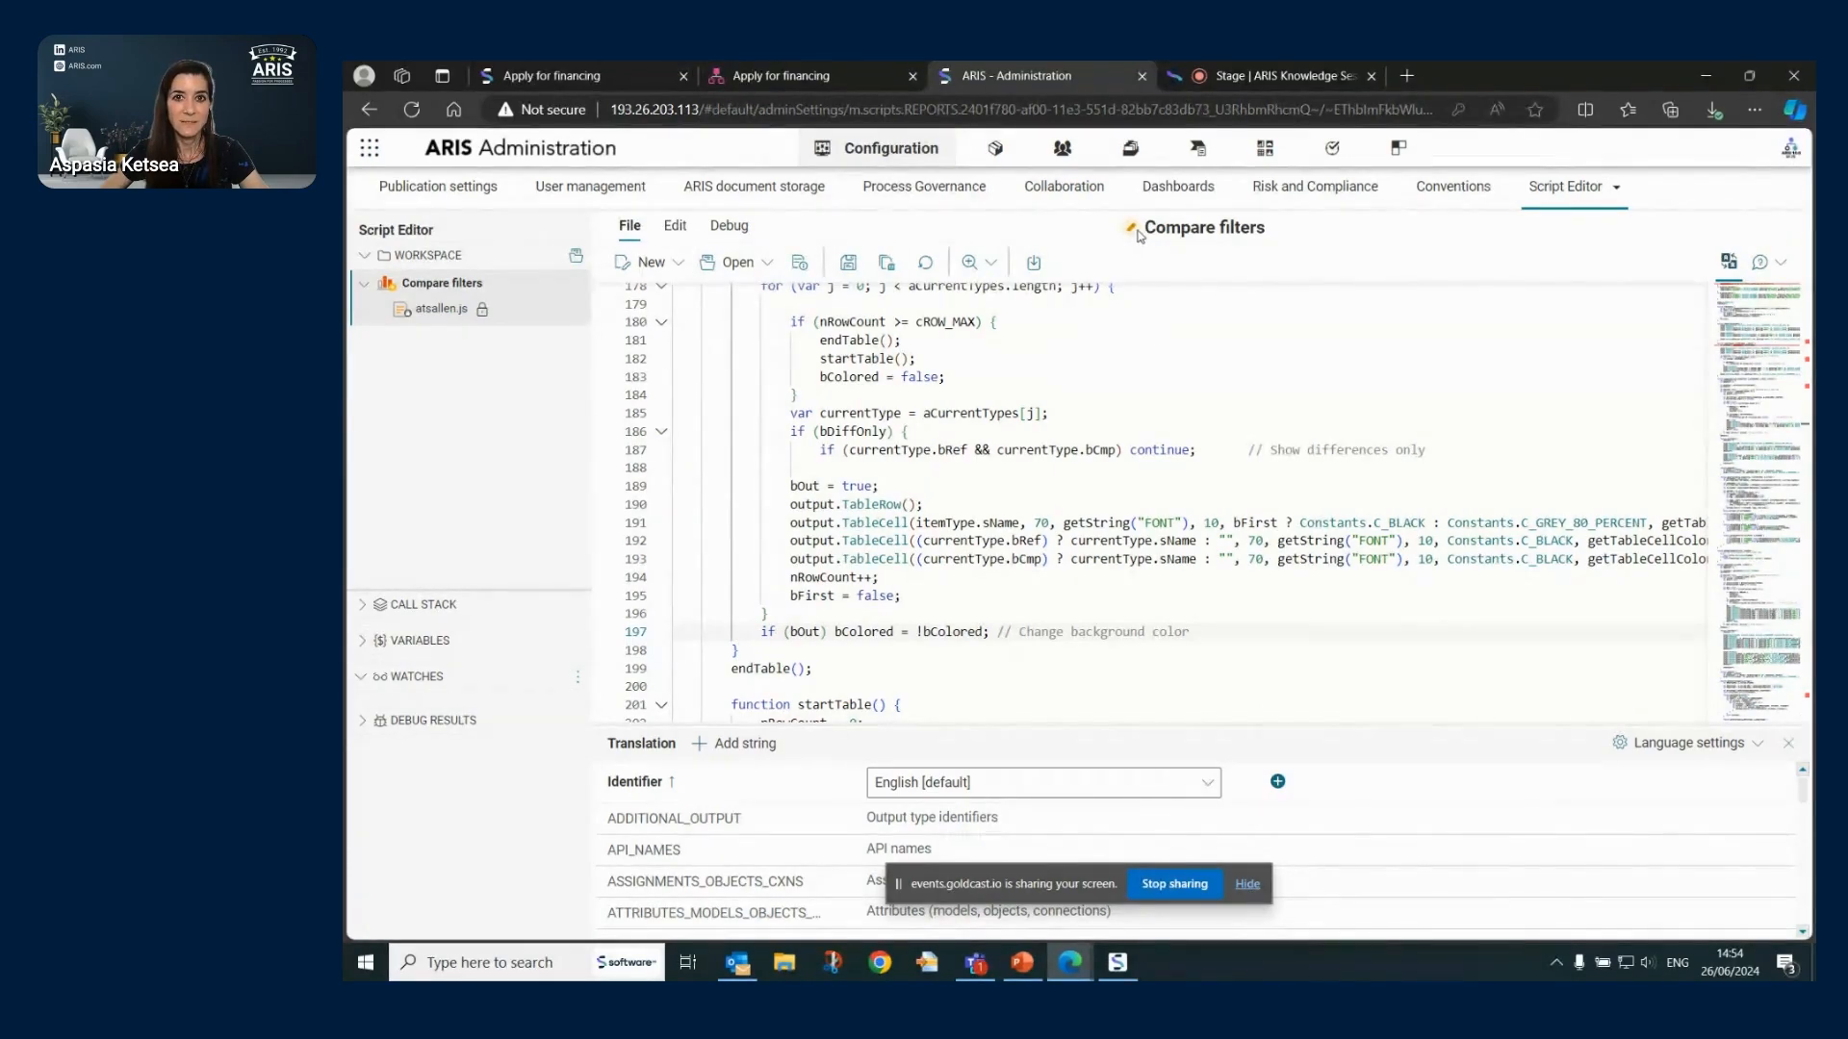
click(847, 264)
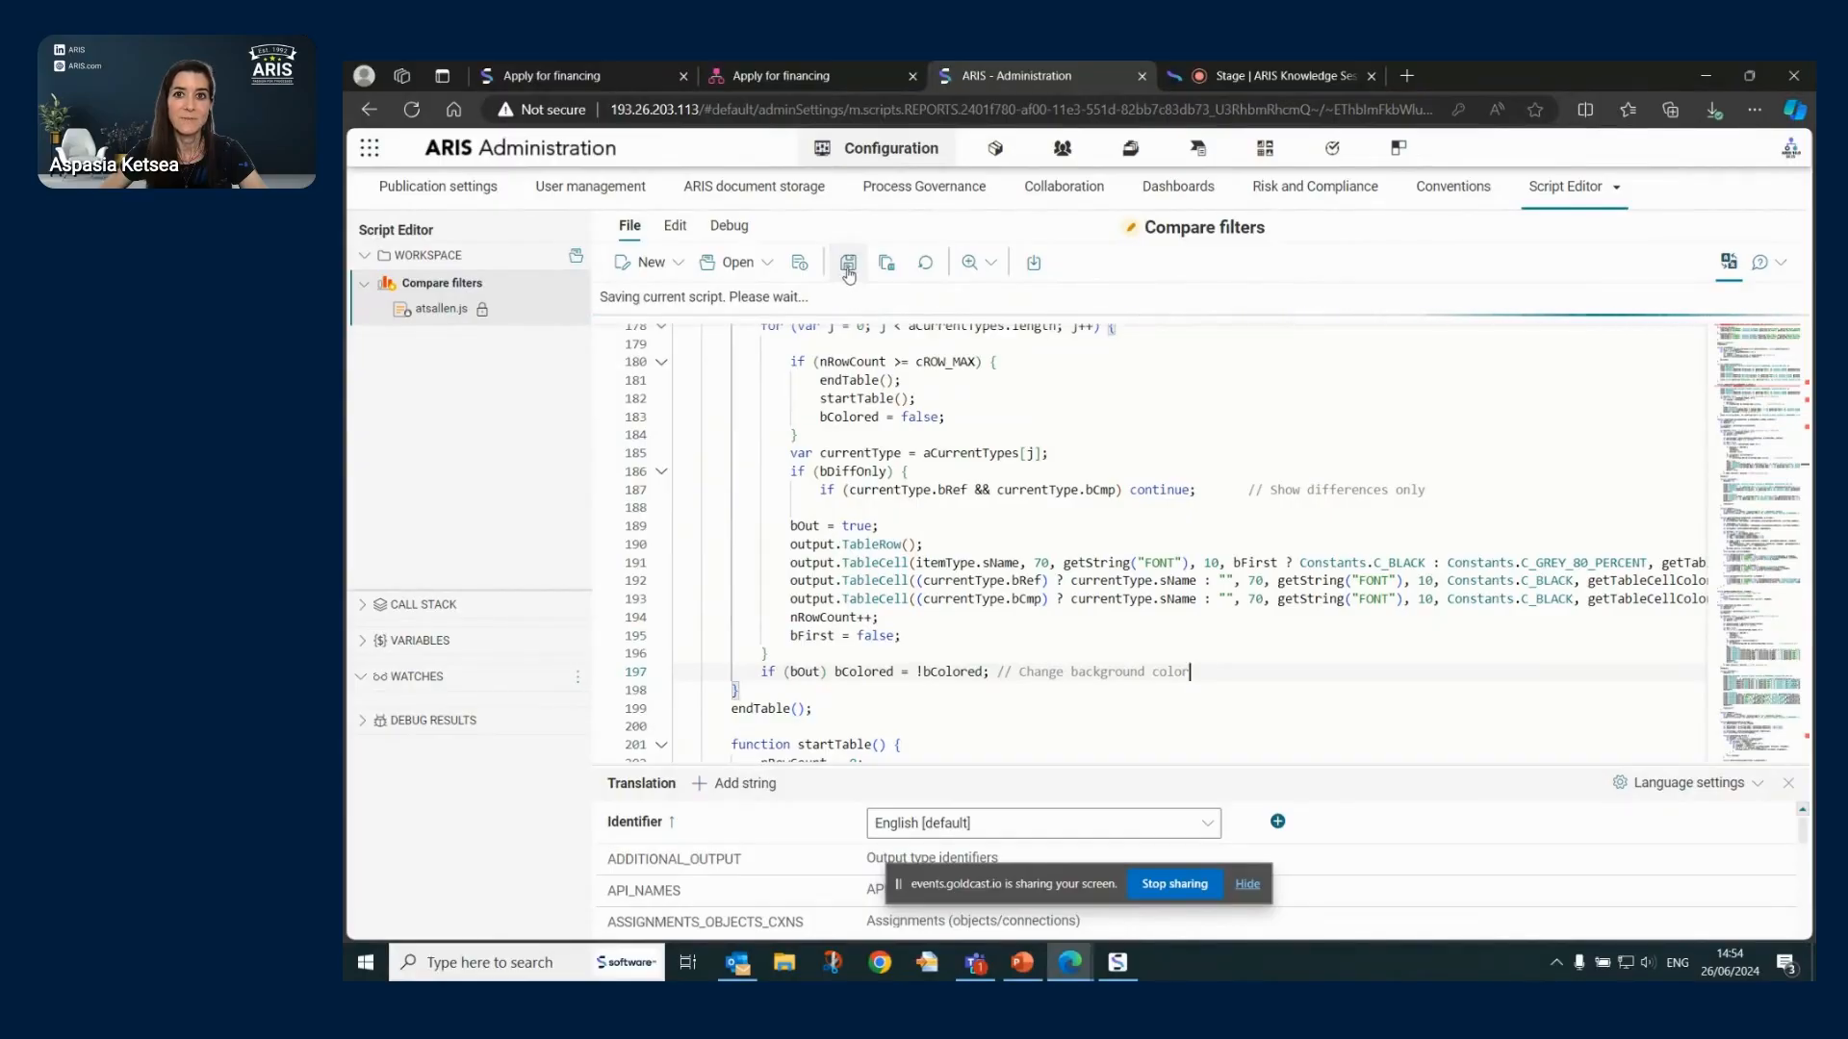